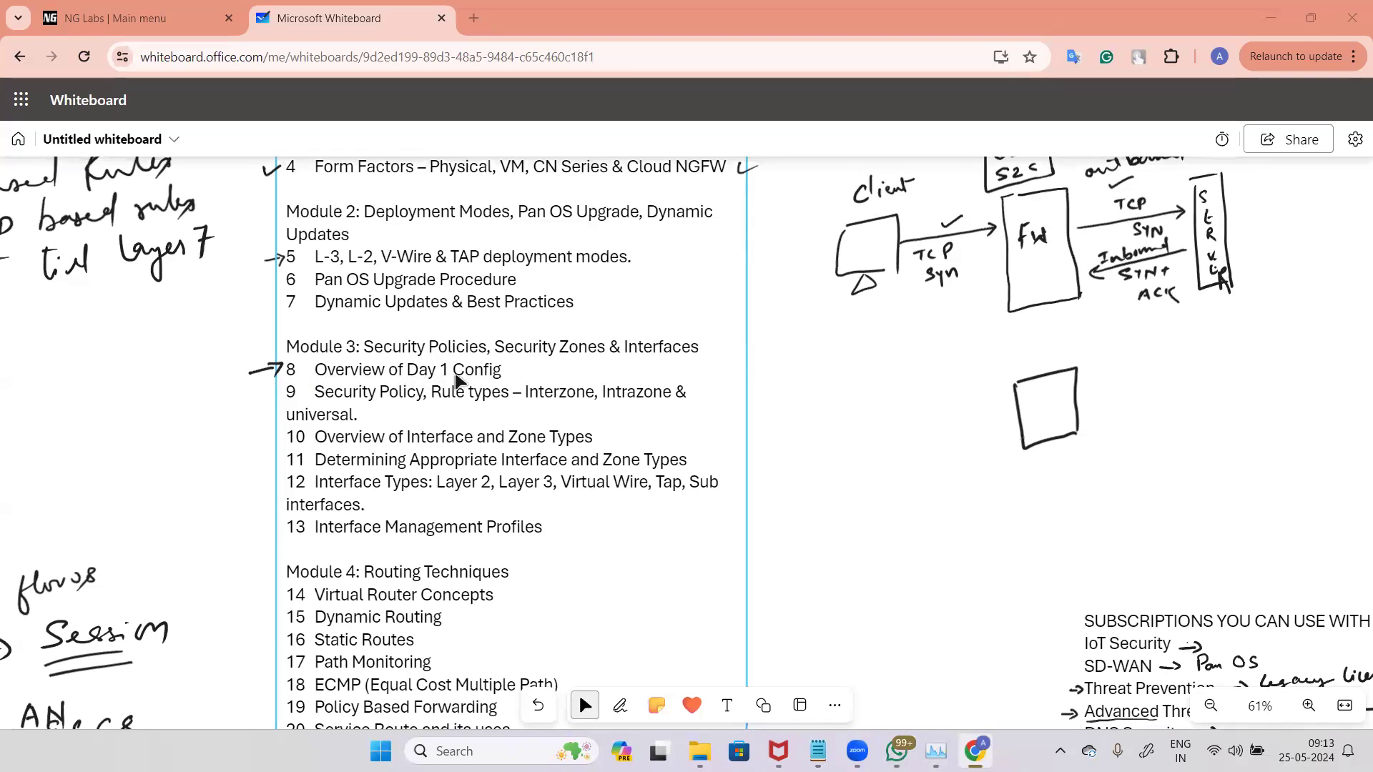
# Step: Write the heading "Day 1 Config:-" on a blank area of the whiteboard
pyautogui.scroll(-5, 958, 624)
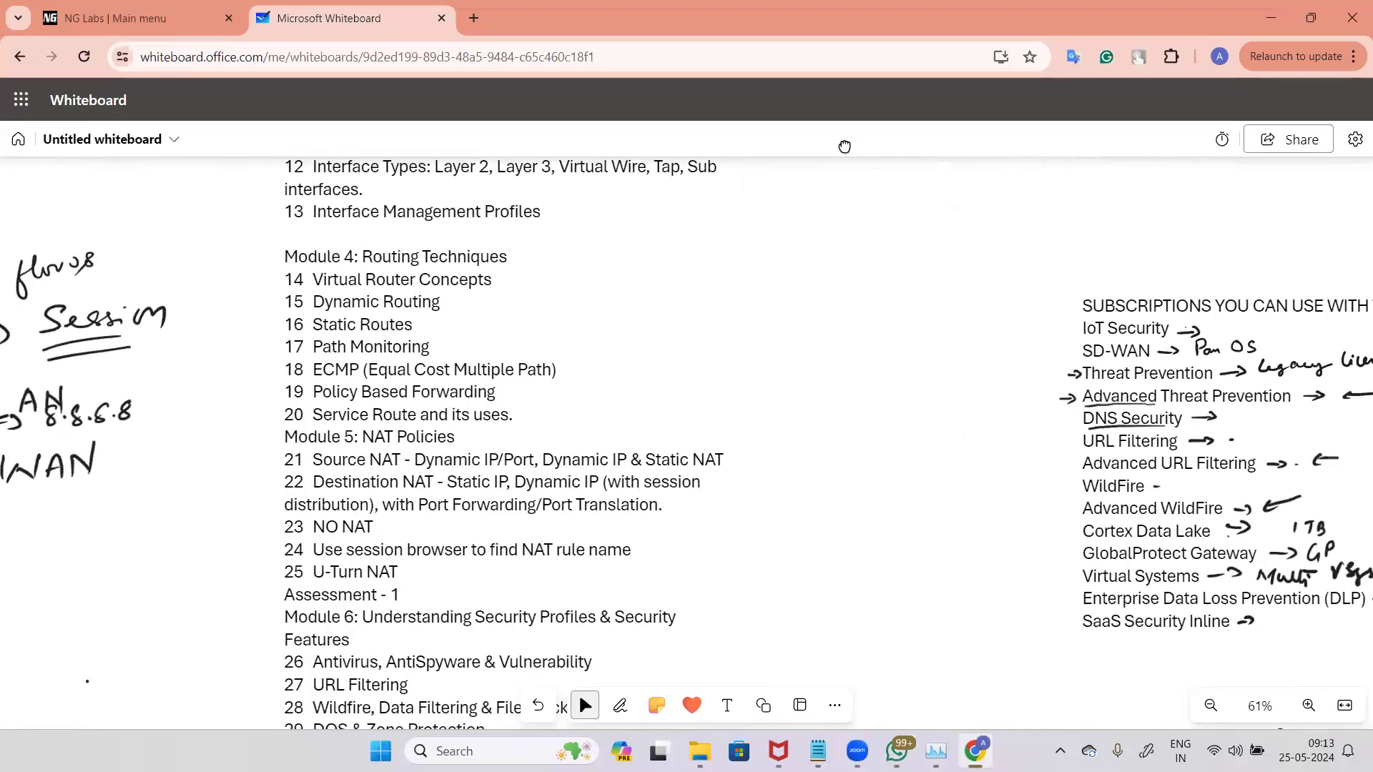
pyautogui.scroll(-7, 826, 533)
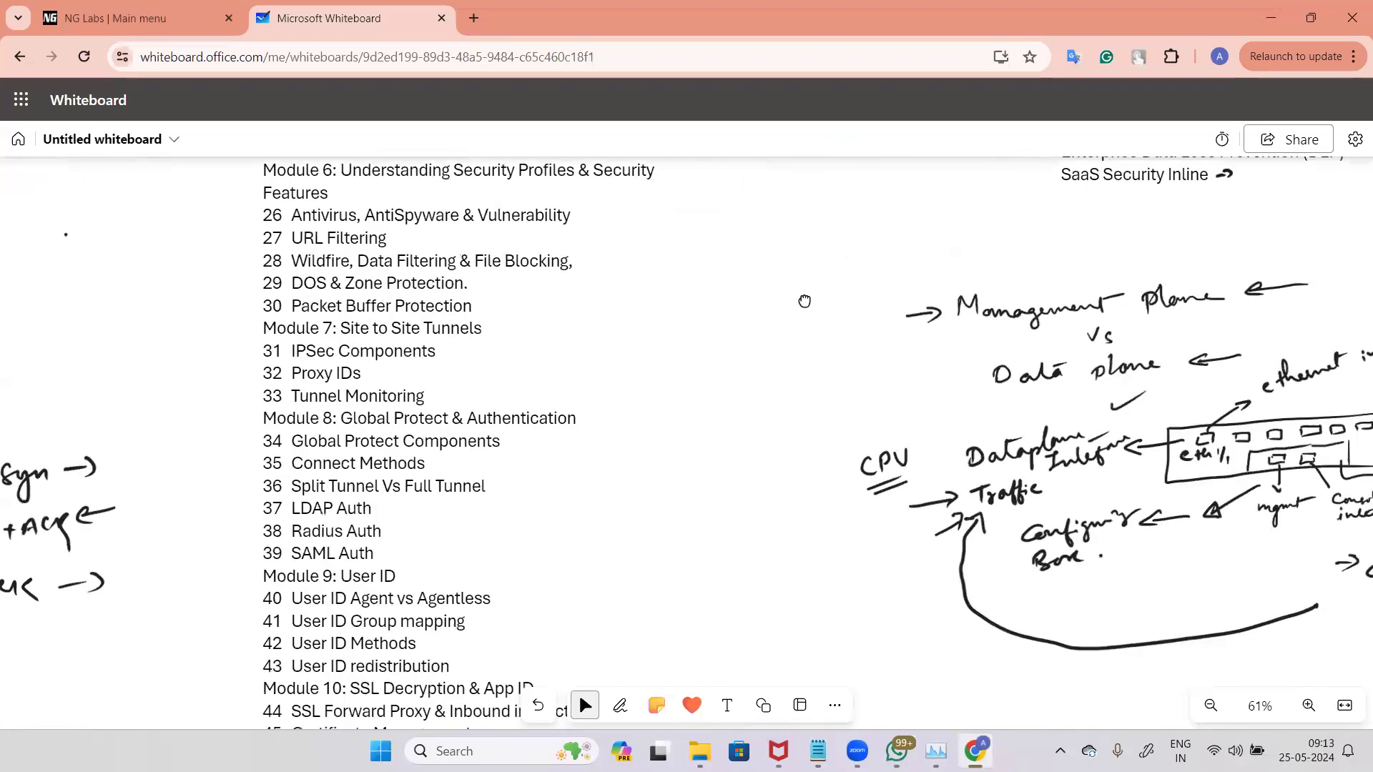
pyautogui.scroll(-5, 746, 297)
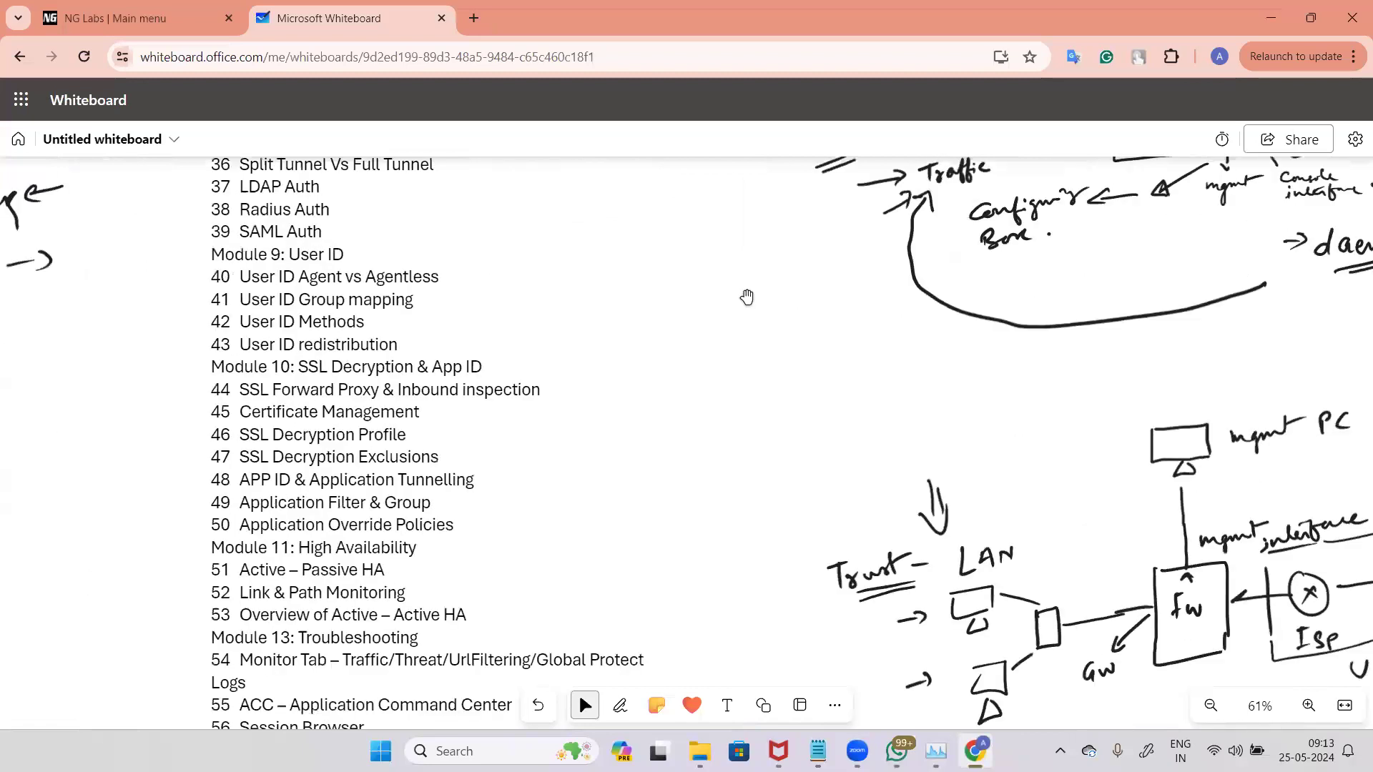
pyautogui.scroll(-2, 747, 297)
pyautogui.scroll(-9, 738, 288)
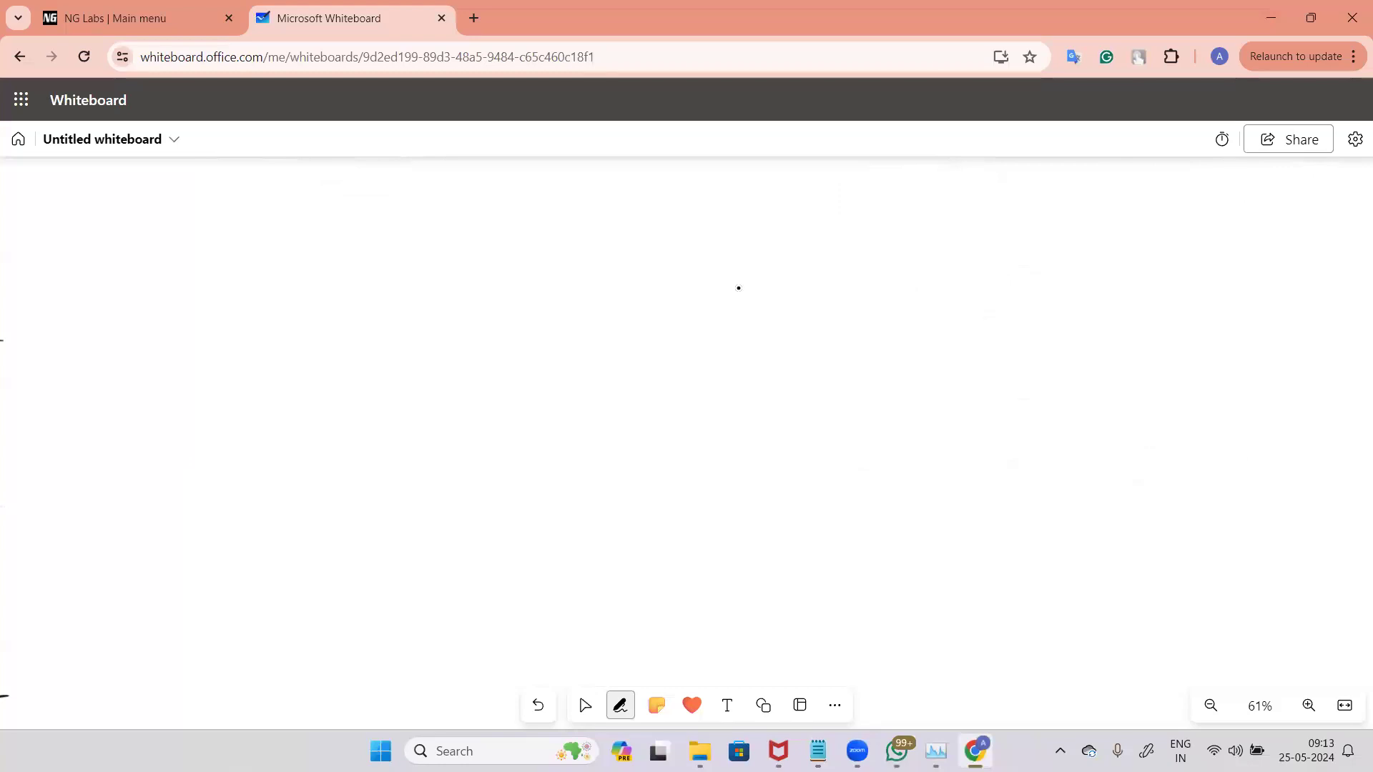
pyautogui.moveTo(178, 213)
pyautogui.mouseDown()
pyautogui.moveTo(179, 233)
pyautogui.moveTo(239, 223)
pyautogui.moveTo(231, 256)
pyautogui.mouseUp()
pyautogui.moveTo(271, 212); pyautogui.dragTo(280, 231)
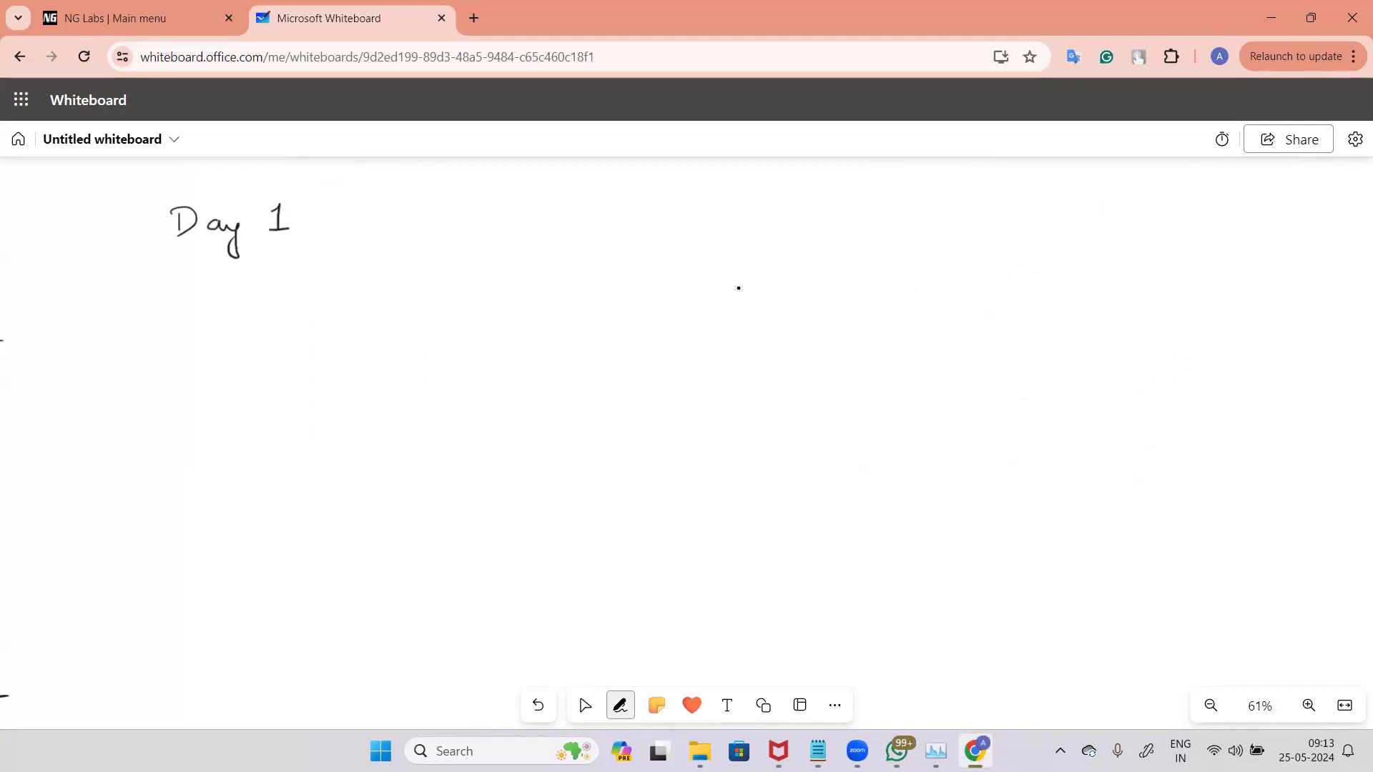
pyautogui.moveTo(350, 201)
pyautogui.mouseDown()
pyautogui.moveTo(362, 227)
pyautogui.moveTo(401, 222)
pyautogui.mouseUp()
pyautogui.moveTo(405, 216); pyautogui.dragTo(407, 226)
pyautogui.click(406, 208)
pyautogui.moveTo(427, 210)
pyautogui.mouseDown()
pyautogui.moveTo(417, 233)
pyautogui.moveTo(460, 219)
pyautogui.mouseUp()
pyautogui.click(443, 211)
pyautogui.click(443, 223)
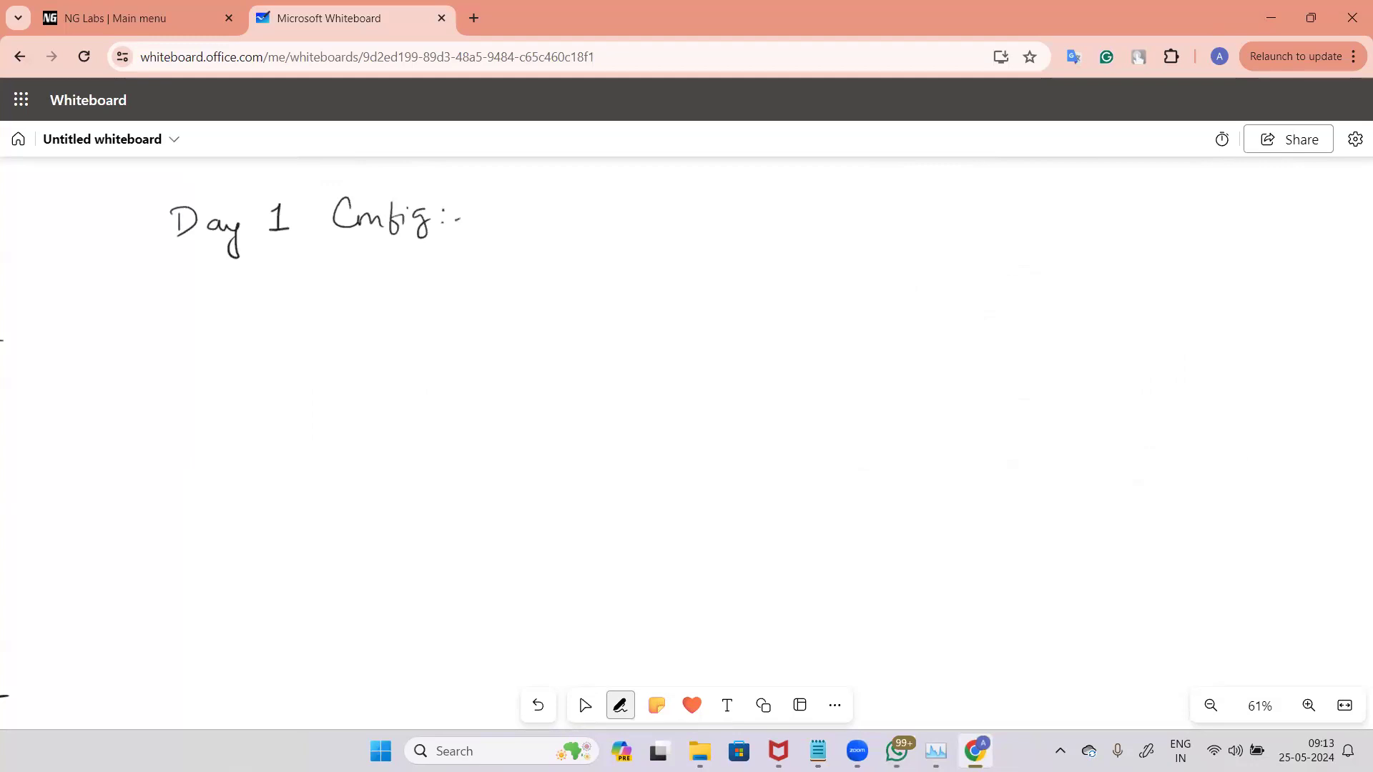
# Step: Underline the heading and write the first bullet "-> Configured Interfaces" beneath it
pyautogui.moveTo(293, 251); pyautogui.dragTo(344, 245)
pyautogui.moveTo(305, 256); pyautogui.dragTo(350, 249)
pyautogui.moveTo(270, 295); pyautogui.dragTo(295, 300)
pyautogui.moveTo(370, 271)
pyautogui.mouseDown()
pyautogui.moveTo(373, 290)
pyautogui.moveTo(409, 280)
pyautogui.mouseUp()
pyautogui.moveTo(428, 272)
pyautogui.mouseDown()
pyautogui.moveTo(417, 303)
pyautogui.moveTo(436, 285)
pyautogui.mouseUp()
pyautogui.moveTo(446, 278); pyautogui.dragTo(449, 299)
pyautogui.moveTo(458, 280)
pyautogui.mouseDown()
pyautogui.moveTo(502, 276)
pyautogui.moveTo(527, 291)
pyautogui.moveTo(587, 263)
pyautogui.moveTo(580, 284)
pyautogui.mouseUp()
pyautogui.moveTo(602, 286); pyautogui.dragTo(622, 285)
pyautogui.moveTo(624, 261)
pyautogui.mouseDown()
pyautogui.moveTo(632, 286)
pyautogui.moveTo(662, 273)
pyautogui.moveTo(673, 294)
pyautogui.mouseUp()
pyautogui.moveTo(690, 274)
pyautogui.mouseDown()
pyautogui.moveTo(736, 270)
pyautogui.moveTo(739, 287)
pyautogui.mouseUp()
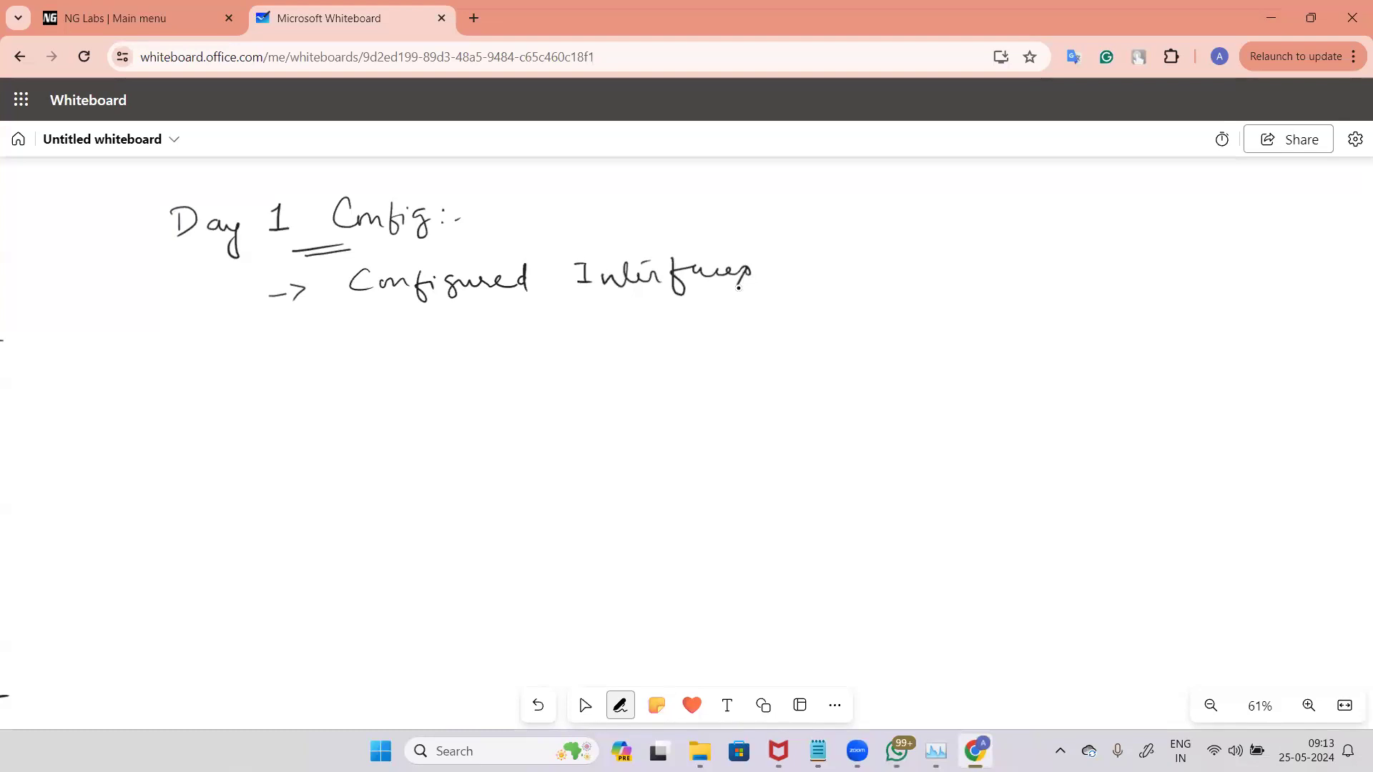
# Step: Write the bullets "-> Configured Zones" and "-> Configured VR" below the interfaces bullet
pyautogui.moveTo(278, 341); pyautogui.dragTo(299, 349)
pyautogui.moveTo(374, 319)
pyautogui.mouseDown()
pyautogui.moveTo(361, 330)
pyautogui.moveTo(379, 336)
pyautogui.mouseUp()
pyautogui.moveTo(382, 334)
pyautogui.mouseDown()
pyautogui.moveTo(512, 330)
pyautogui.moveTo(544, 308)
pyautogui.moveTo(545, 336)
pyautogui.moveTo(695, 329)
pyautogui.mouseUp()
pyautogui.moveTo(283, 392)
pyautogui.mouseDown()
pyautogui.moveTo(421, 387)
pyautogui.moveTo(445, 407)
pyautogui.moveTo(524, 378)
pyautogui.moveTo(549, 400)
pyautogui.moveTo(627, 363)
pyautogui.moveTo(668, 414)
pyautogui.mouseUp()
# Step: Write the bullet "-> Configured Security Policy" below the VR bullet
pyautogui.moveTo(282, 445); pyautogui.dragTo(303, 452)
pyautogui.moveTo(405, 422)
pyautogui.mouseDown()
pyautogui.moveTo(408, 449)
pyautogui.moveTo(569, 414)
pyautogui.mouseUp()
pyautogui.moveTo(652, 413)
pyautogui.mouseDown()
pyautogui.moveTo(617, 449)
pyautogui.moveTo(736, 420)
pyautogui.moveTo(749, 434)
pyautogui.mouseUp()
pyautogui.moveTo(744, 415)
pyautogui.mouseDown()
pyautogui.moveTo(764, 407)
pyautogui.moveTo(757, 462)
pyautogui.mouseUp()
pyautogui.moveTo(815, 397)
pyautogui.mouseDown()
pyautogui.moveTo(818, 440)
pyautogui.moveTo(833, 404)
pyautogui.mouseUp()
pyautogui.moveTo(836, 422); pyautogui.dragTo(888, 422)
pyautogui.moveTo(892, 419); pyautogui.dragTo(946, 421)
# Step: Write the bullet "-> Configured NAT Policy." as the last item of the list
pyautogui.moveTo(292, 505); pyautogui.dragTo(320, 511)
pyautogui.moveTo(386, 477)
pyautogui.mouseDown()
pyautogui.moveTo(394, 509)
pyautogui.moveTo(526, 494)
pyautogui.moveTo(550, 509)
pyautogui.moveTo(594, 507)
pyautogui.moveTo(631, 469)
pyautogui.mouseUp()
pyautogui.moveTo(643, 499); pyautogui.dragTo(663, 497)
pyautogui.moveTo(645, 488); pyautogui.dragTo(692, 502)
pyautogui.moveTo(682, 470)
pyautogui.mouseDown()
pyautogui.moveTo(704, 466)
pyautogui.moveTo(751, 501)
pyautogui.moveTo(756, 488)
pyautogui.mouseUp()
pyautogui.moveTo(778, 478)
pyautogui.mouseDown()
pyautogui.moveTo(852, 516)
pyautogui.moveTo(866, 489)
pyautogui.mouseUp()
pyautogui.click(881, 486)
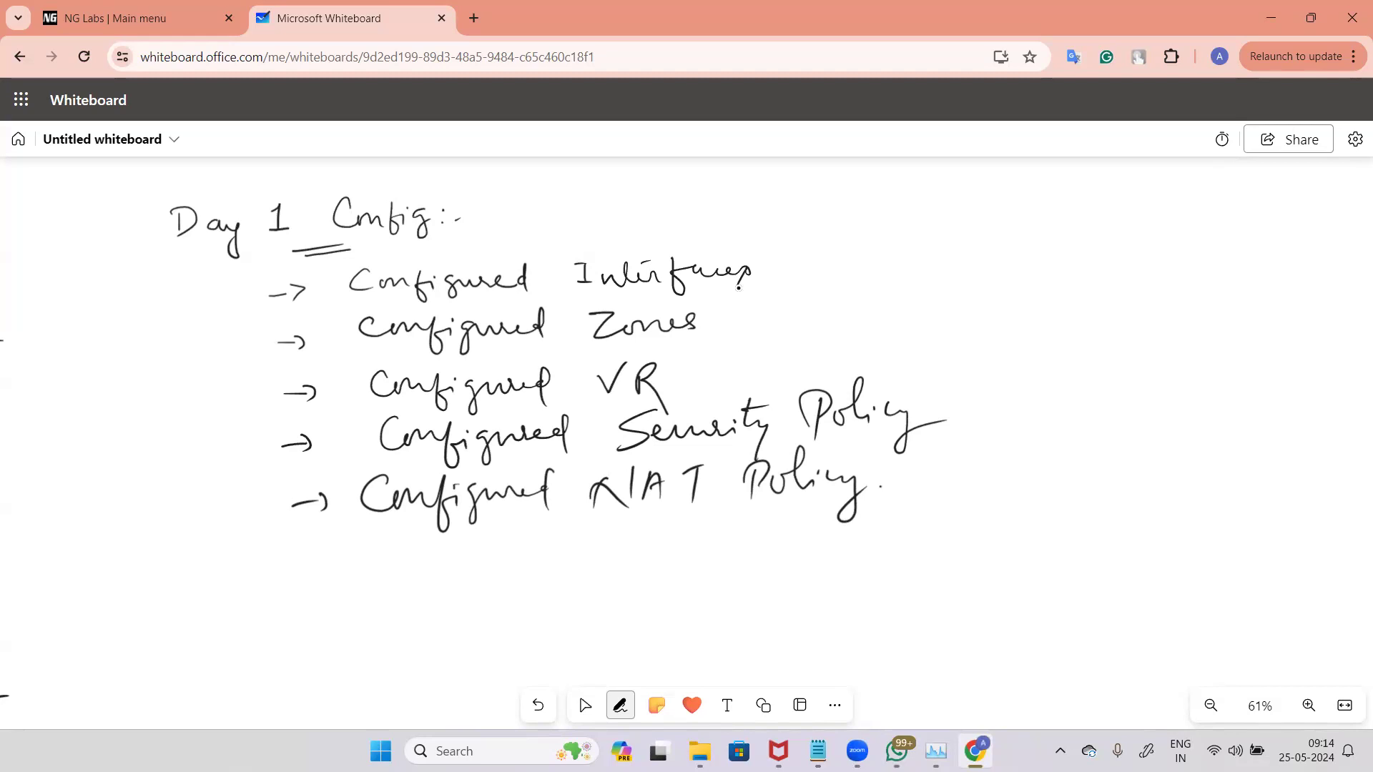
# Step: View the lab topology in the NG Labs tab and return to the whiteboard
pyautogui.click(584, 704)
pyautogui.click(139, 20)
pyautogui.click(130, 319)
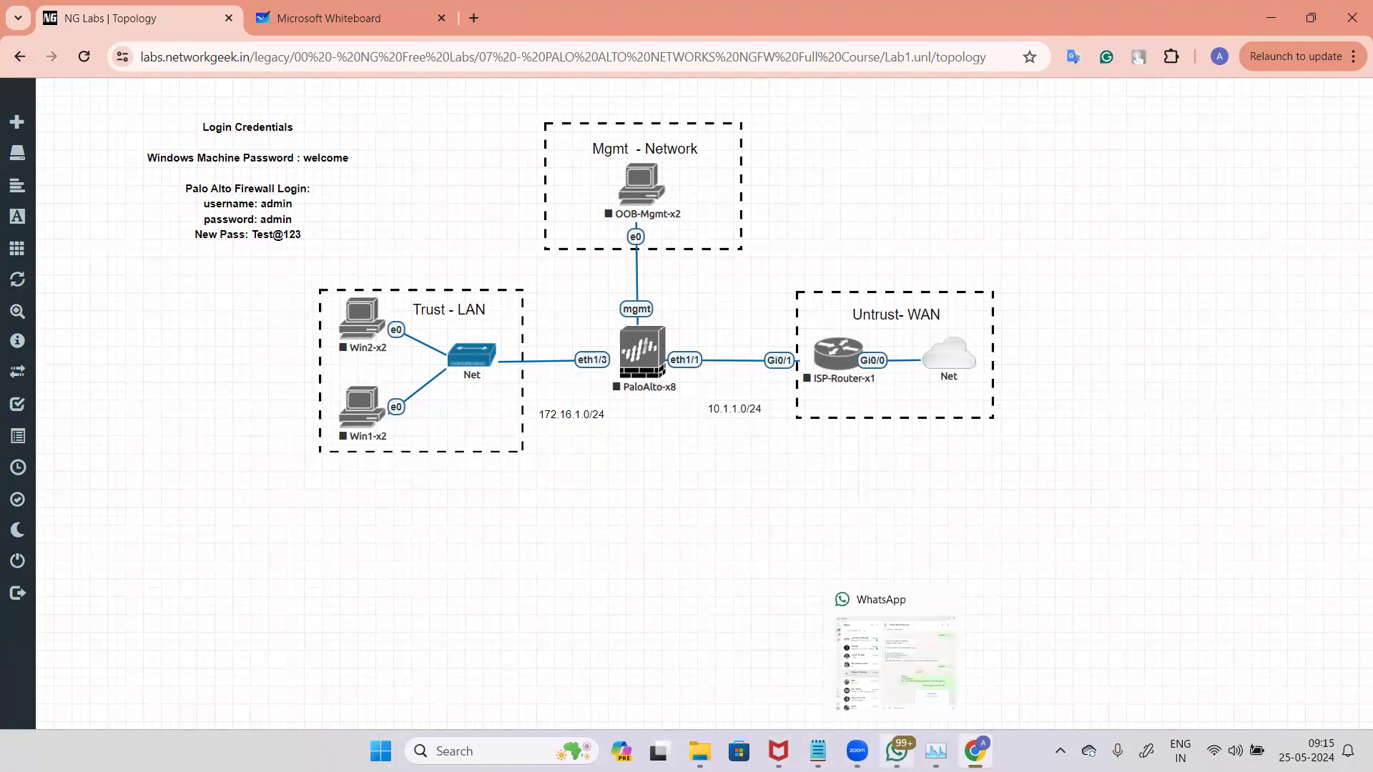
pyautogui.moveTo(974, 750)
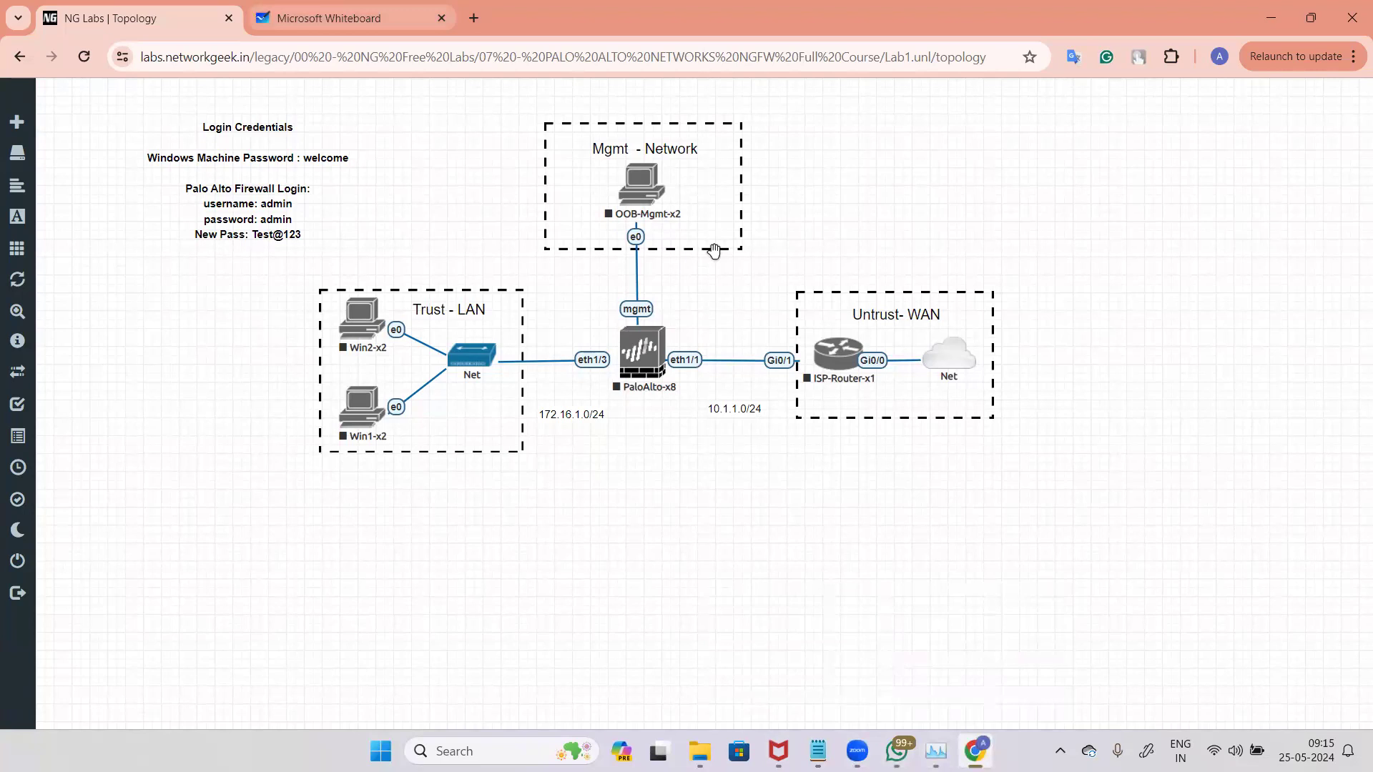
pyautogui.hotkey('ctrl', 'Tab')
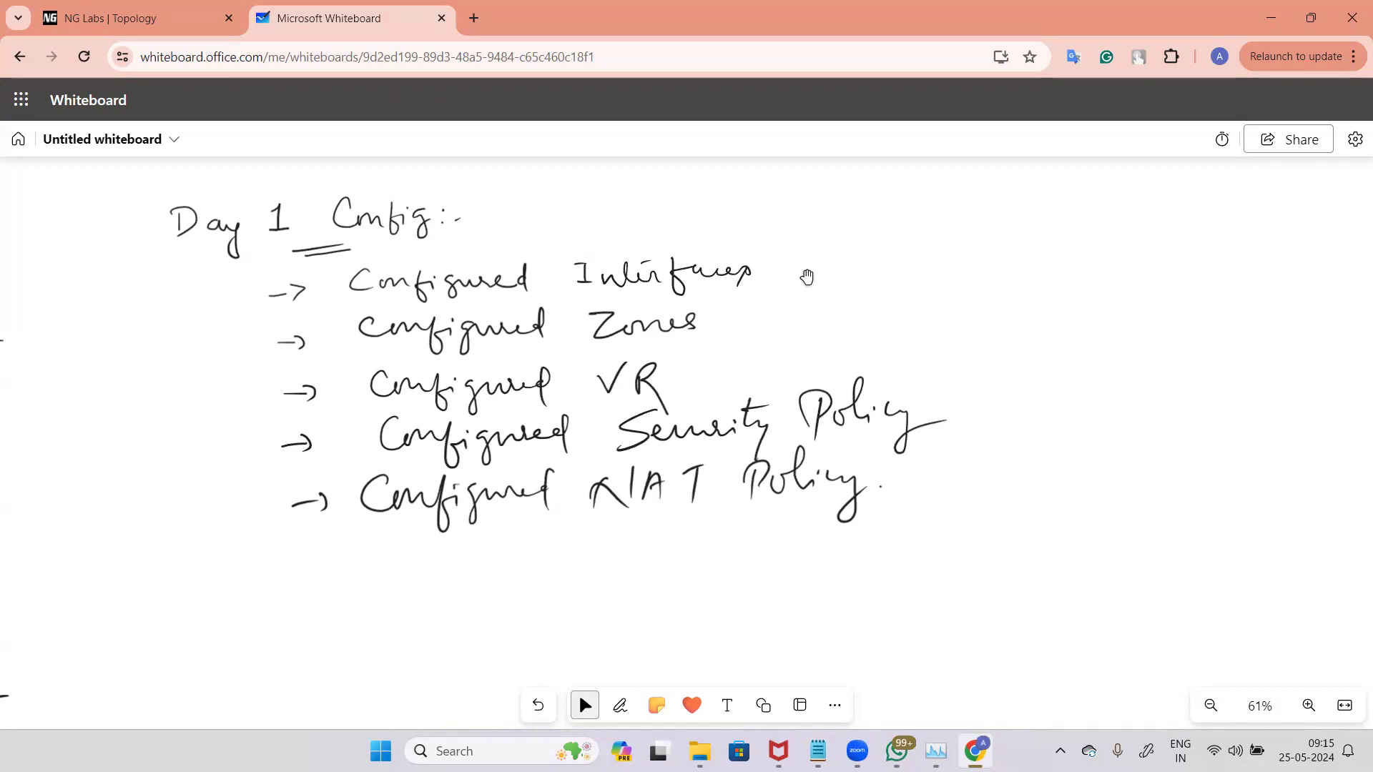
# Step: Draw arrows pointing at each of the five configured items in the Day 1 list
pyautogui.hotkey('alt', 'w')
pyautogui.moveTo(807, 266)
pyautogui.mouseDown()
pyautogui.moveTo(868, 263)
pyautogui.moveTo(805, 275)
pyautogui.mouseUp()
pyautogui.moveTo(745, 316)
pyautogui.mouseDown()
pyautogui.moveTo(807, 311)
pyautogui.moveTo(746, 323)
pyautogui.mouseUp()
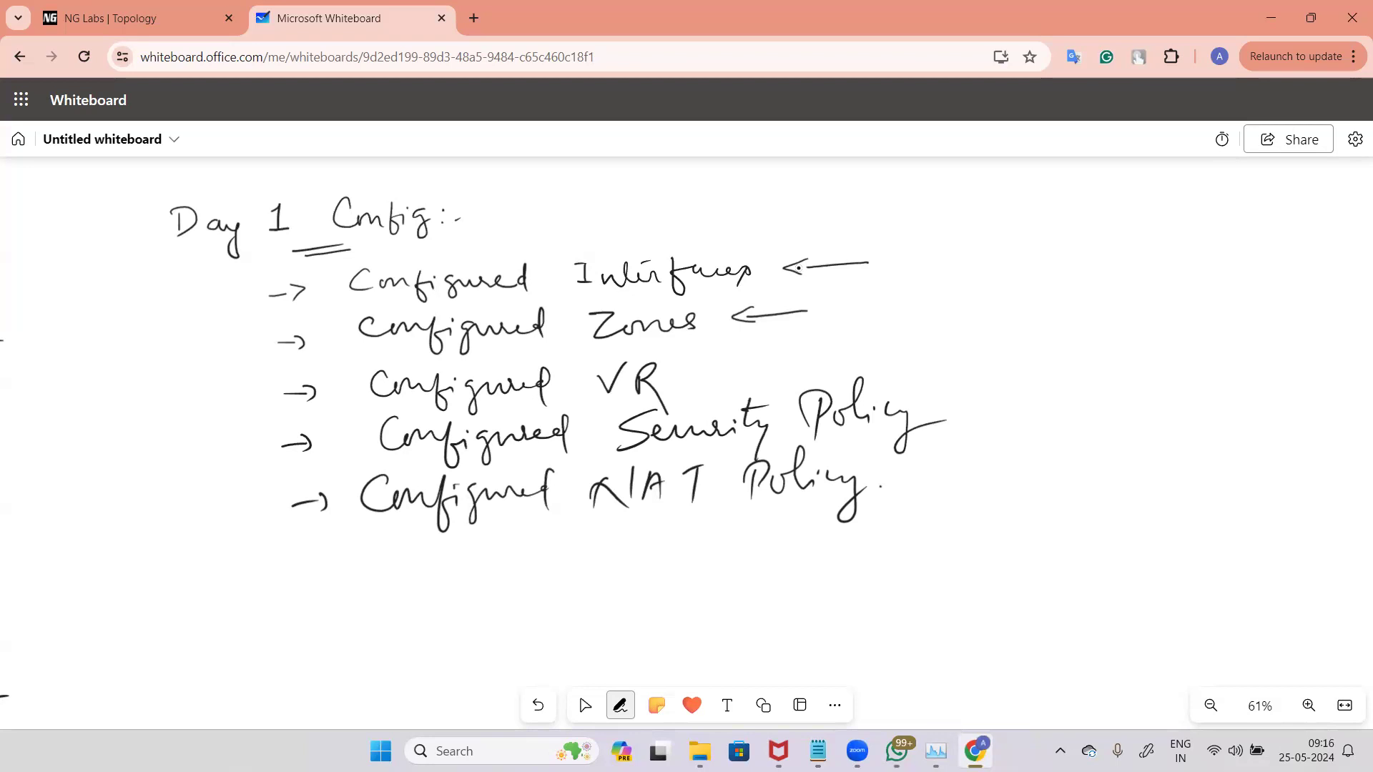
pyautogui.moveTo(787, 363); pyautogui.dragTo(717, 368)
pyautogui.moveTo(730, 360)
pyautogui.mouseDown()
pyautogui.moveTo(710, 369)
pyautogui.moveTo(732, 376)
pyautogui.mouseUp()
pyautogui.moveTo(1012, 400); pyautogui.dragTo(947, 408)
pyautogui.moveTo(966, 399); pyautogui.dragTo(945, 407)
pyautogui.moveTo(946, 408); pyautogui.dragTo(964, 412)
pyautogui.press('Escape')
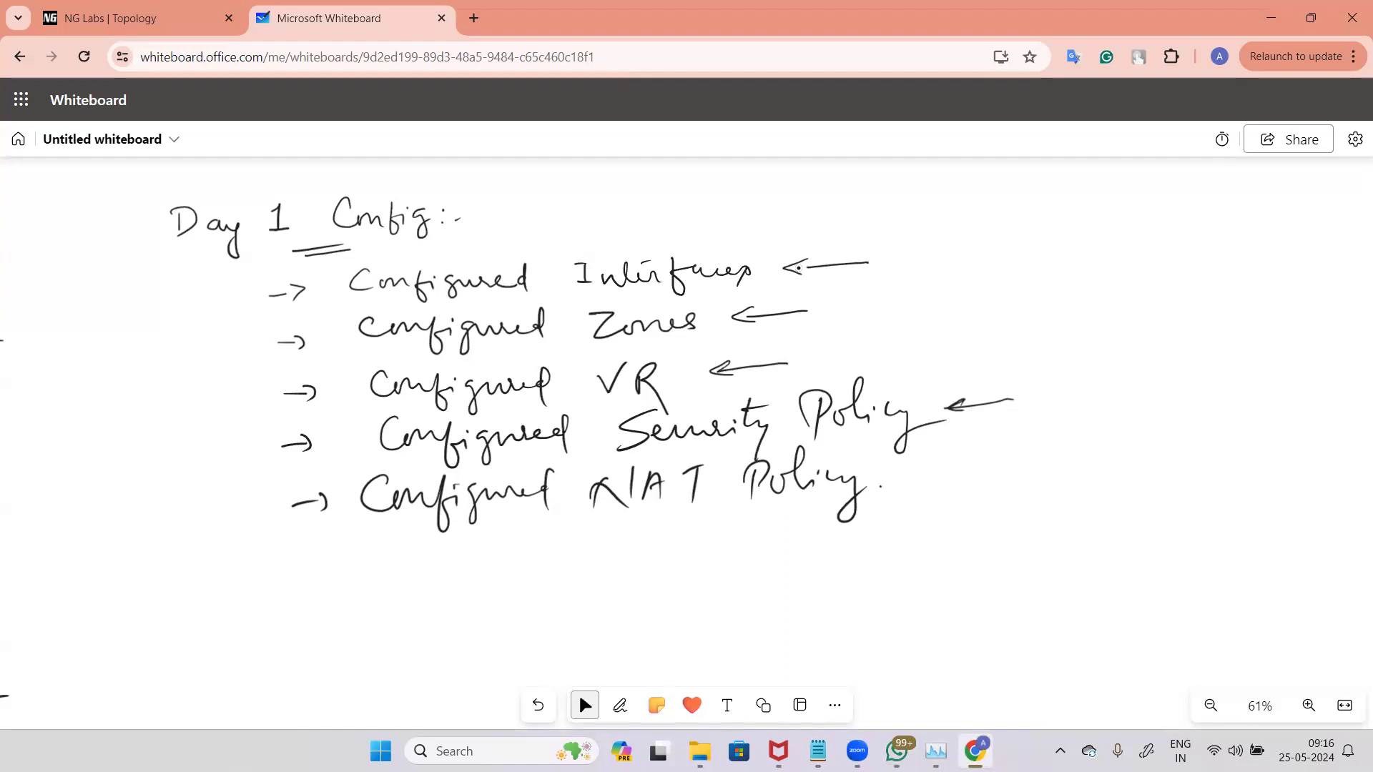
pyautogui.click(620, 706)
pyautogui.moveTo(949, 471); pyautogui.dragTo(902, 481)
pyautogui.press('Escape')
# Step: Open the config copy portal from the lab, log in, and import the saved configuration into the PaloAlto-x8 node
pyautogui.click(201, 13)
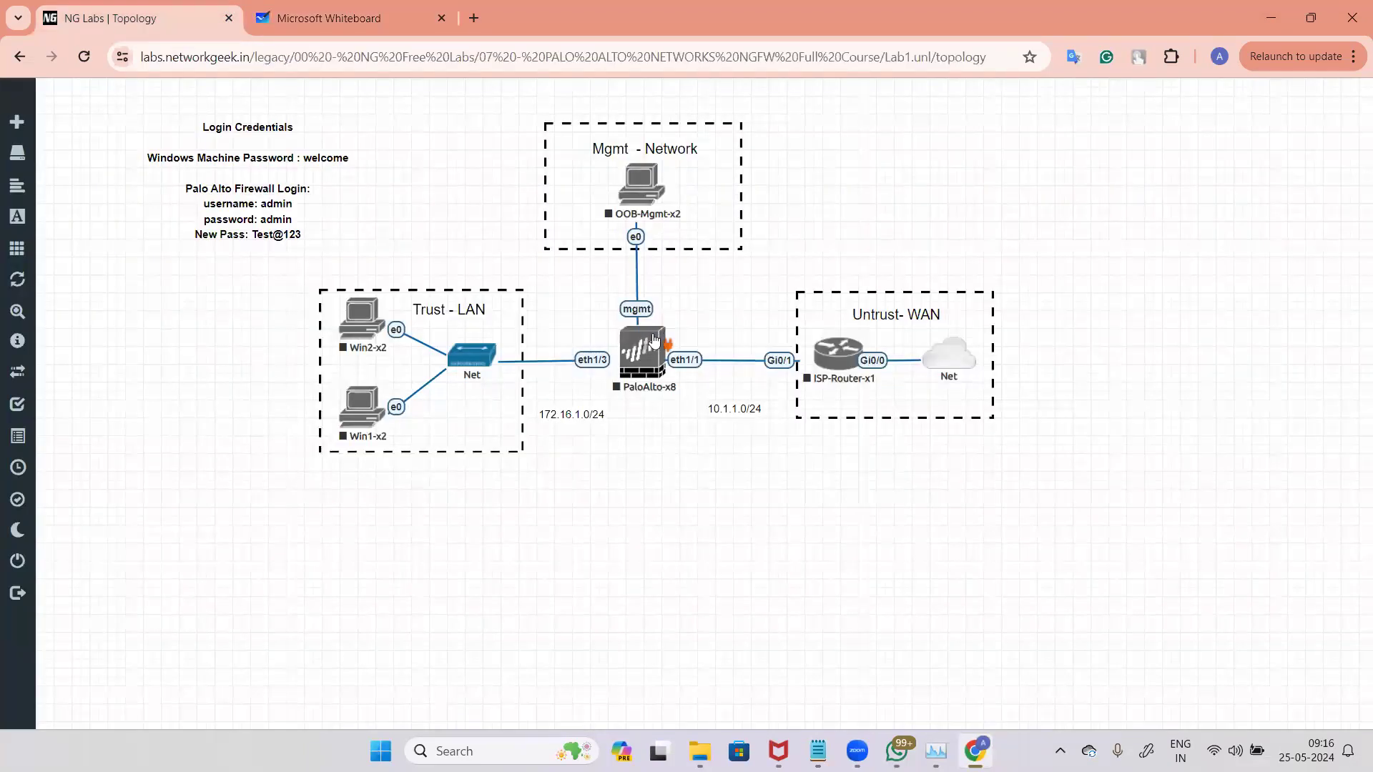
pyautogui.moveTo(72, 283)
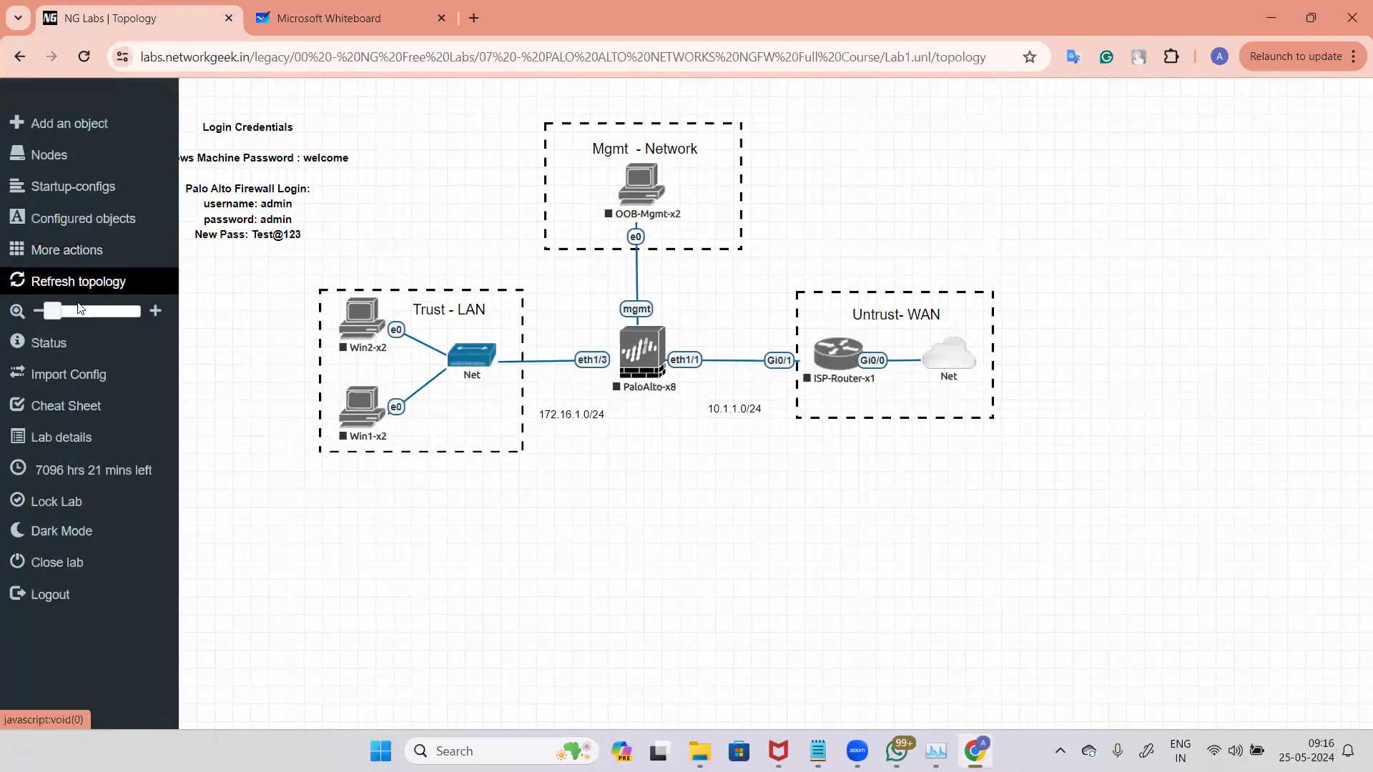
pyautogui.click(80, 252)
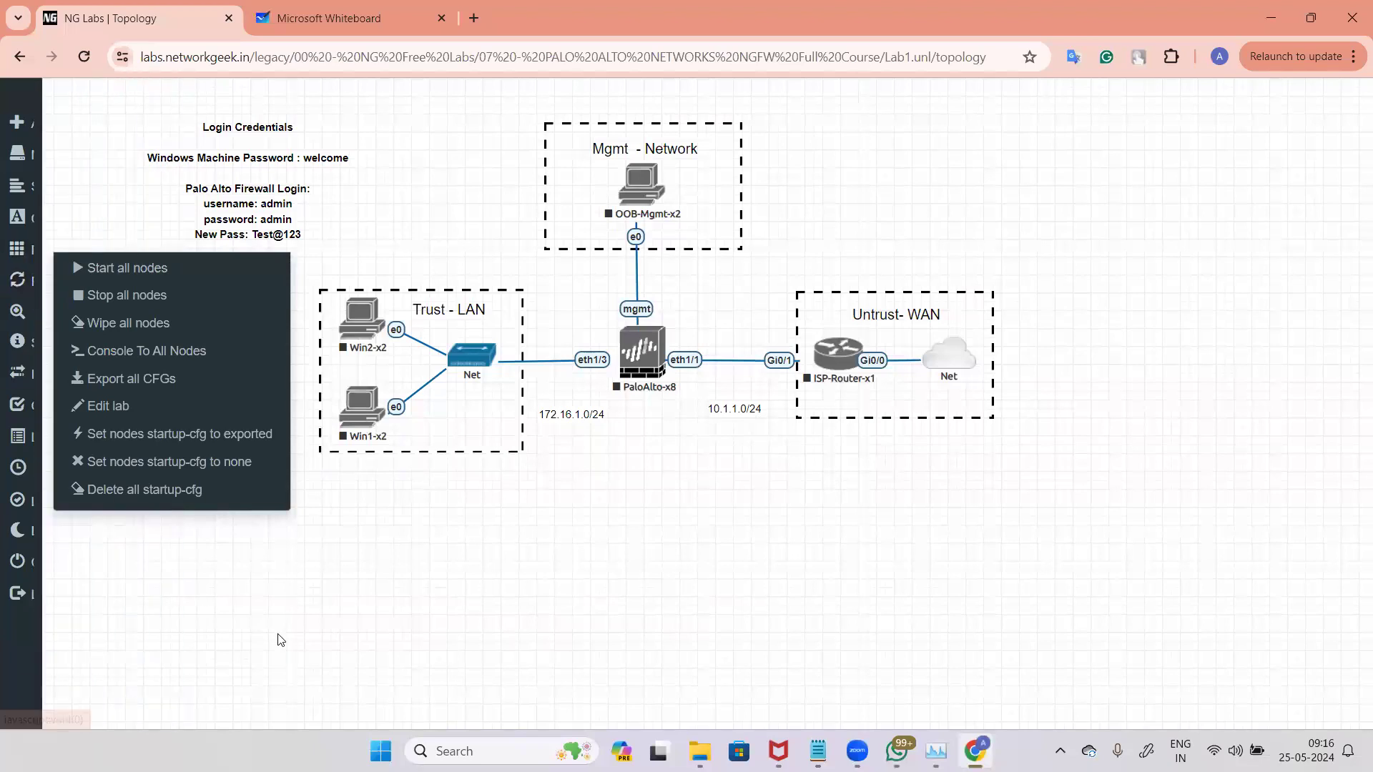
pyautogui.click(68, 384)
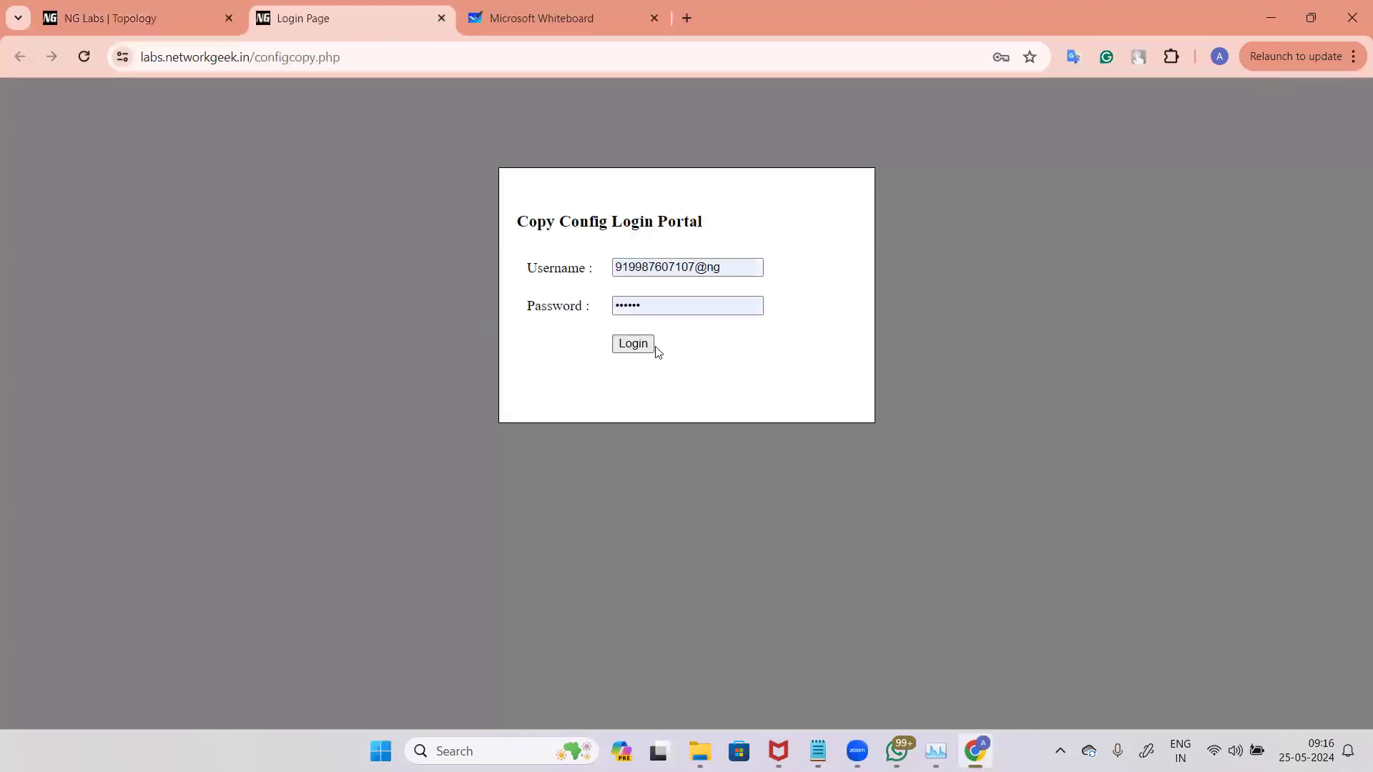
pyautogui.click(633, 345)
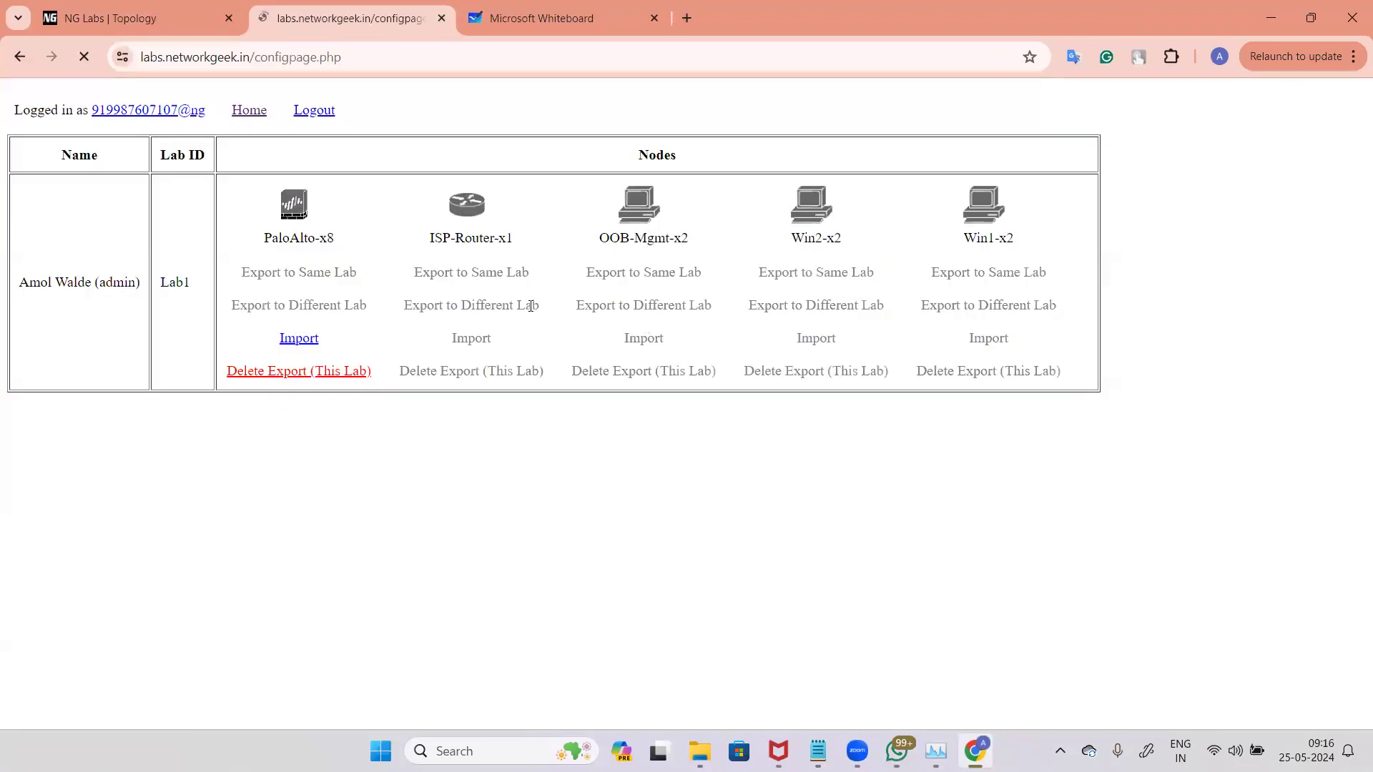
pyautogui.click(304, 340)
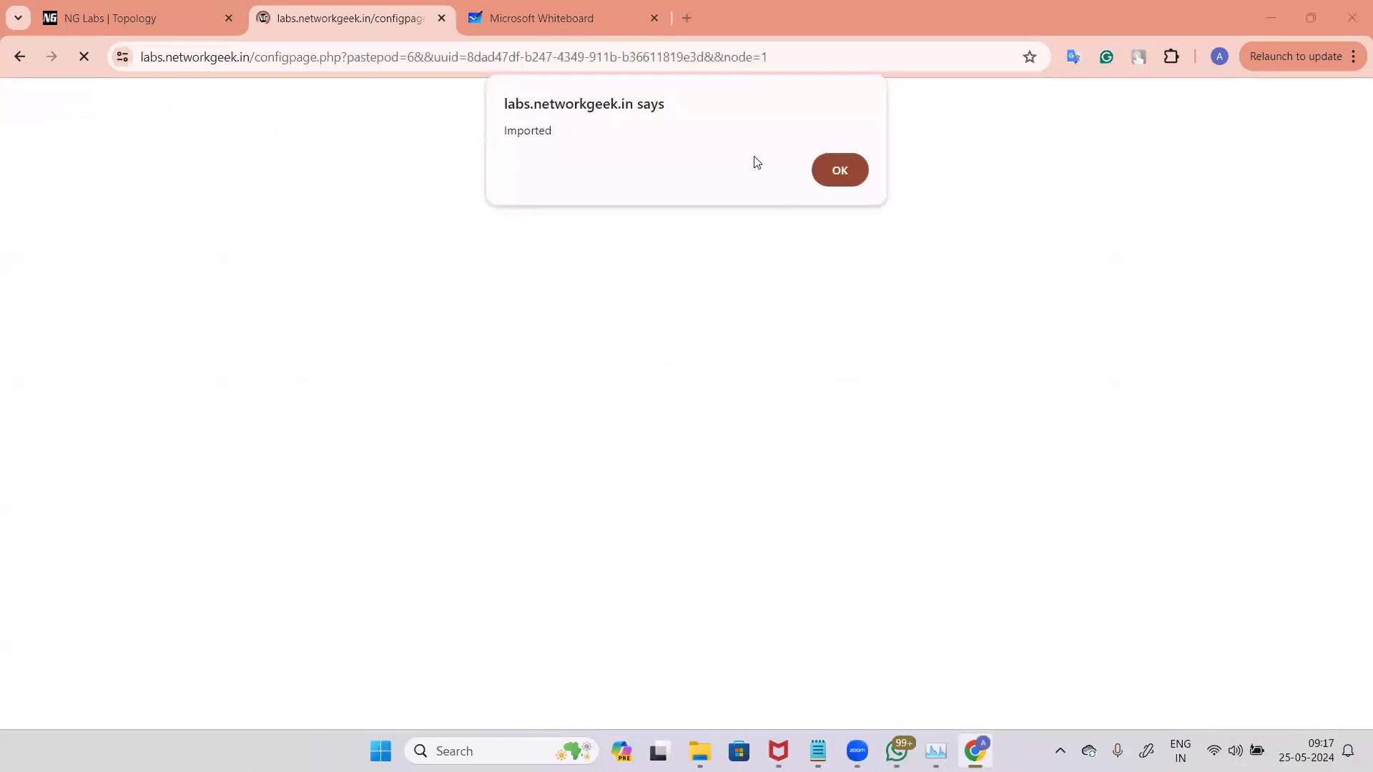
pyautogui.click(849, 169)
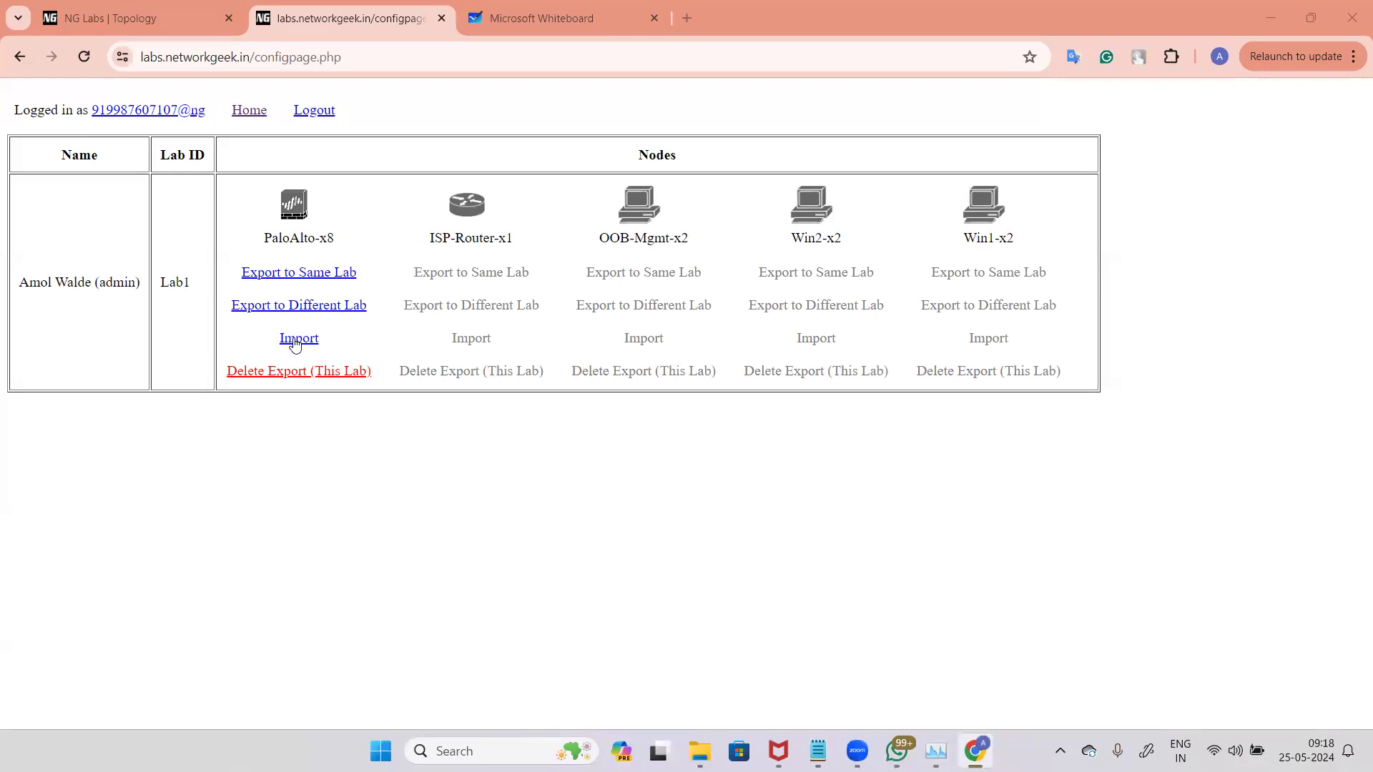
# Step: Reopen the config import page and import the PaloAlto-x8 configuration again
pyautogui.click(175, 15)
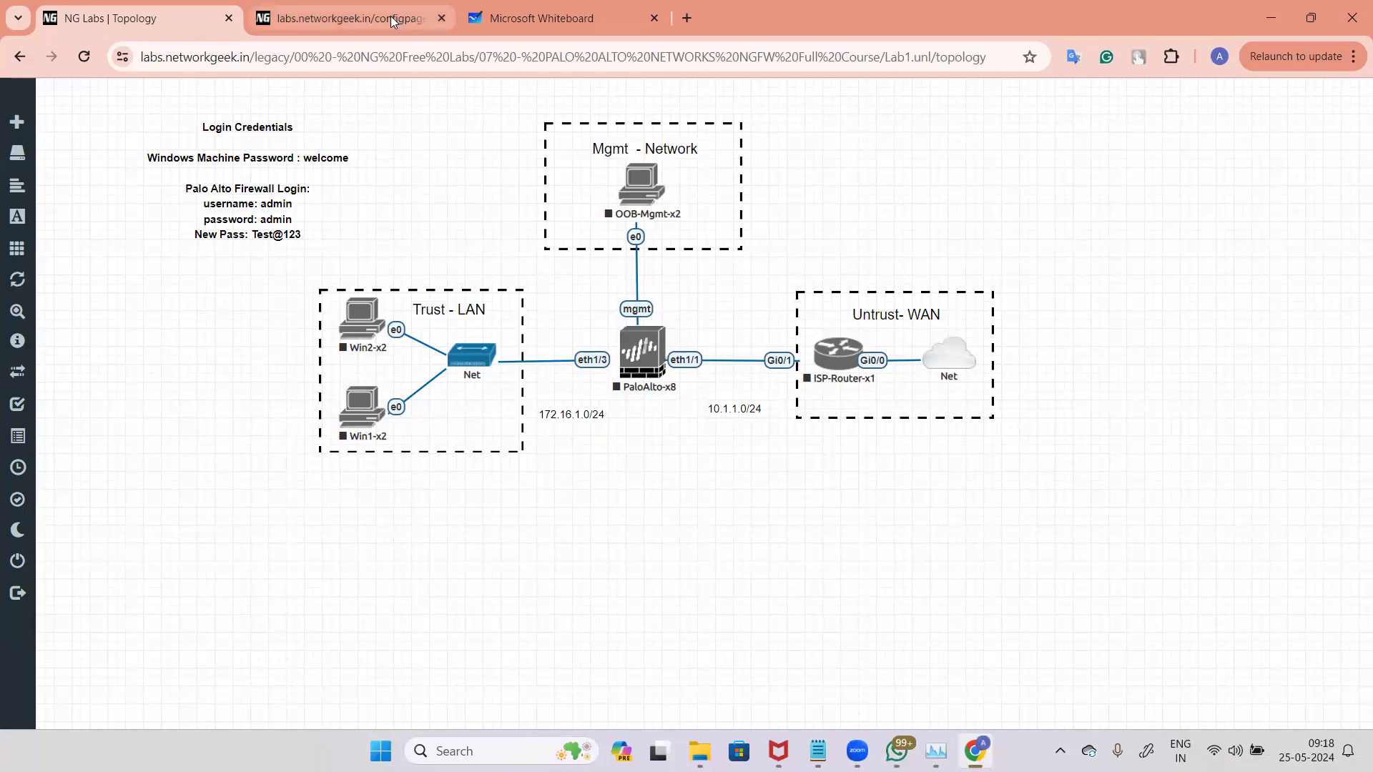
pyautogui.click(366, 20)
pyautogui.hotkey('ctrl', 'shift', 'Tab')
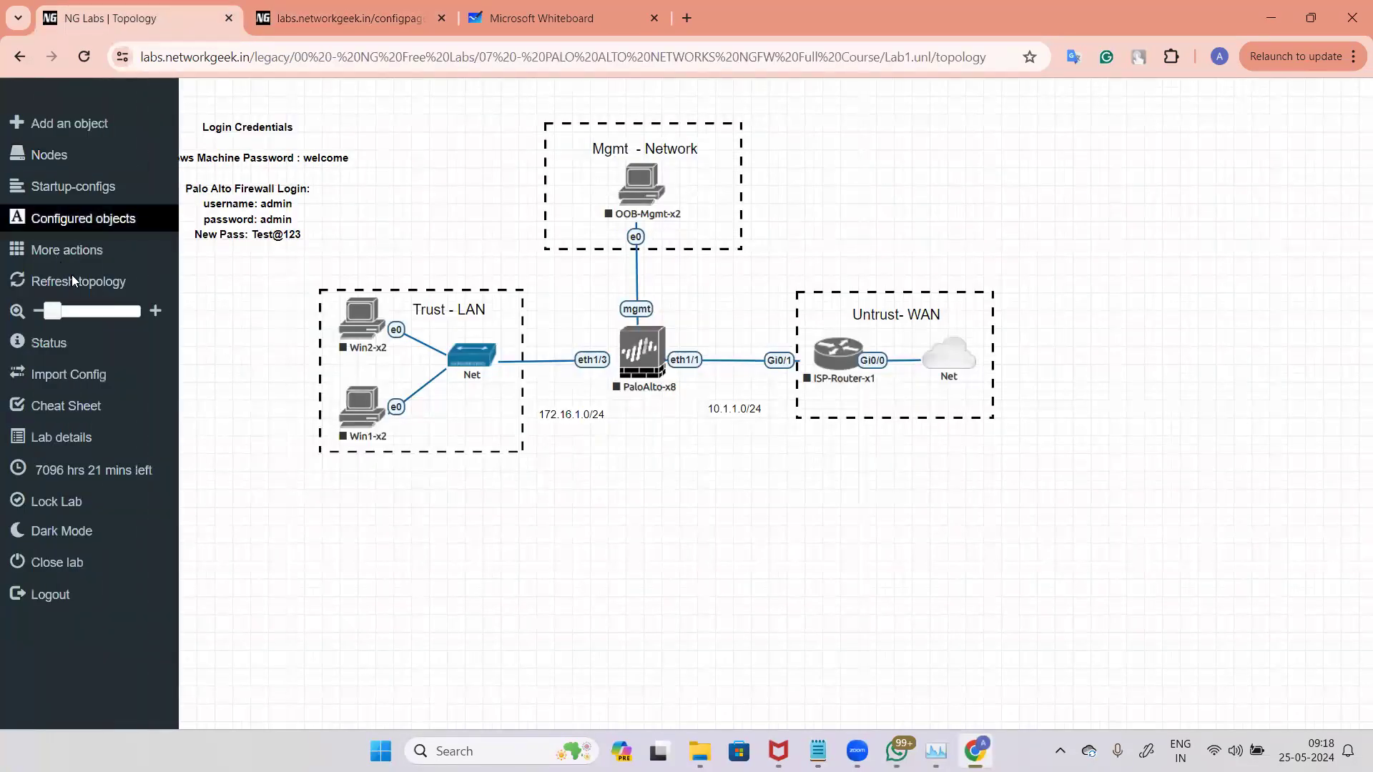
pyautogui.click(57, 251)
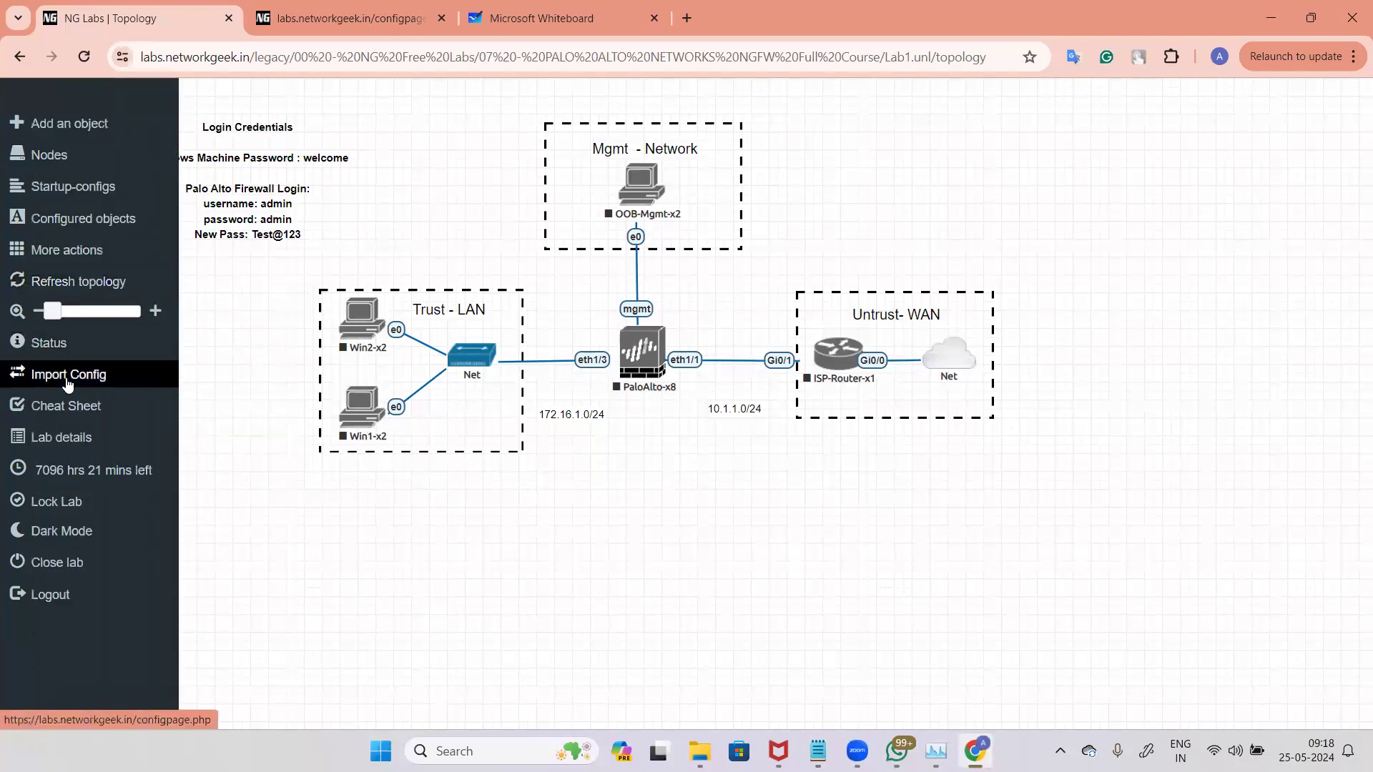
pyautogui.click(64, 379)
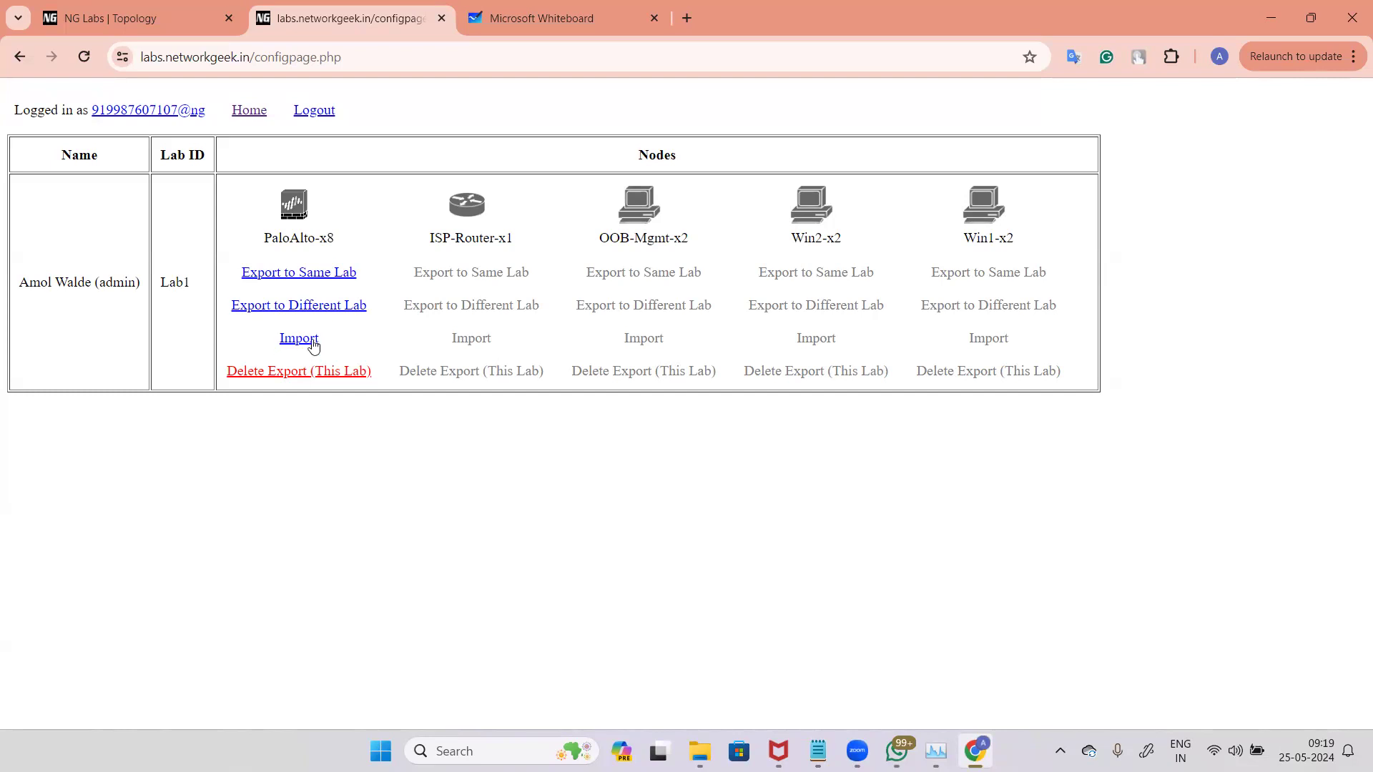
pyautogui.hotkey('ctrl', 'shift', 'Tab')
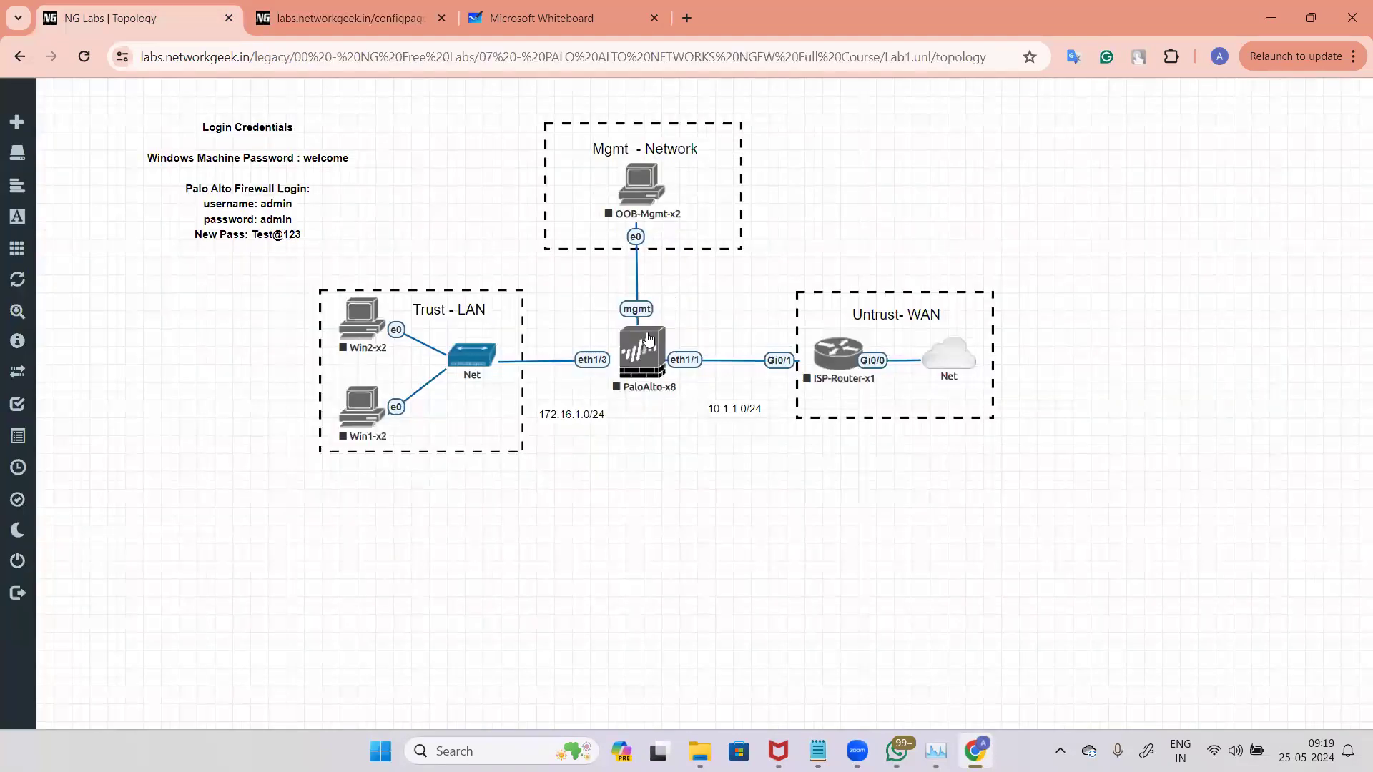
pyautogui.rightClick(661, 346)
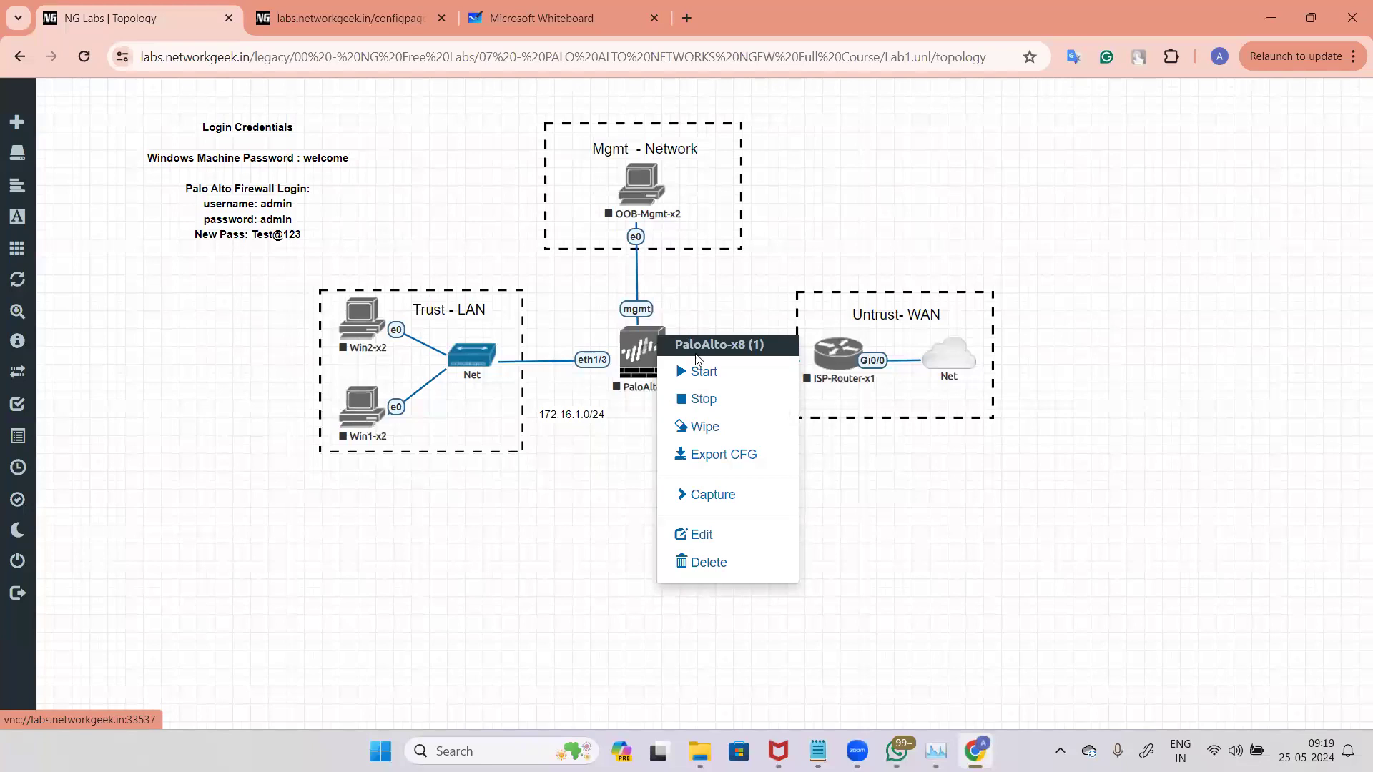
pyautogui.click(381, 6)
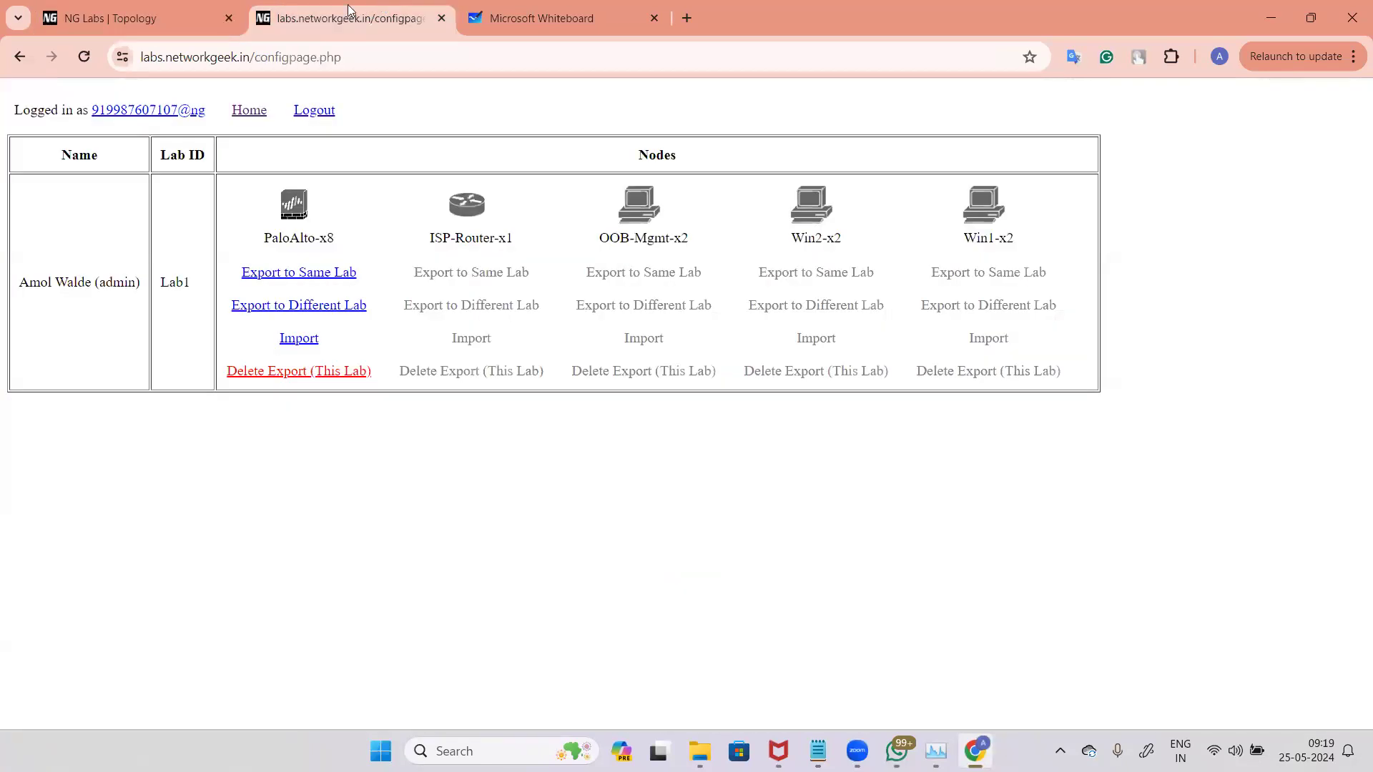
pyautogui.click(298, 340)
pyautogui.click(832, 172)
# Step: Wipe the PaloAlto-x8 node in the lab topology
pyautogui.click(187, 14)
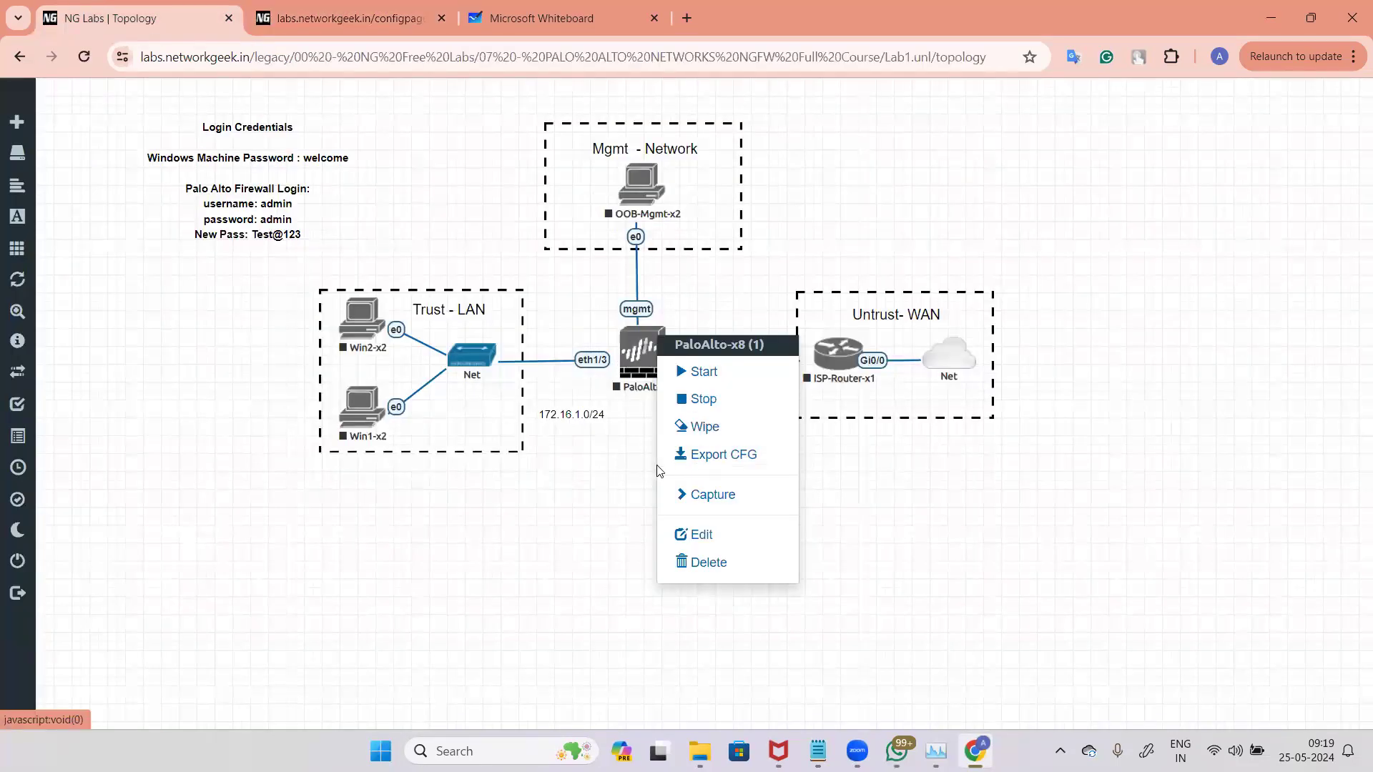
pyautogui.click(697, 427)
pyautogui.click(626, 218)
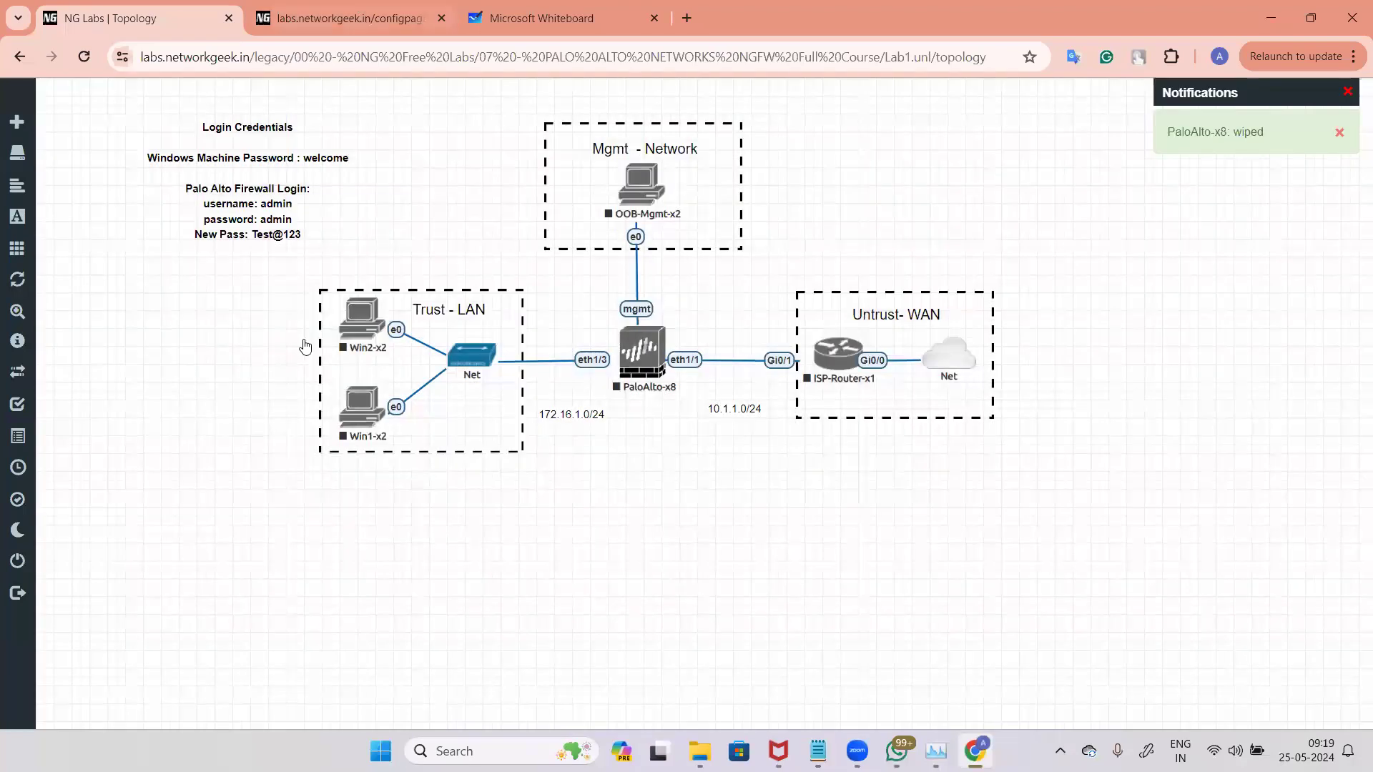
# Step: Import the saved configuration into the PaloAlto-x8 node once more
pyautogui.click(350, 18)
pyautogui.click(304, 341)
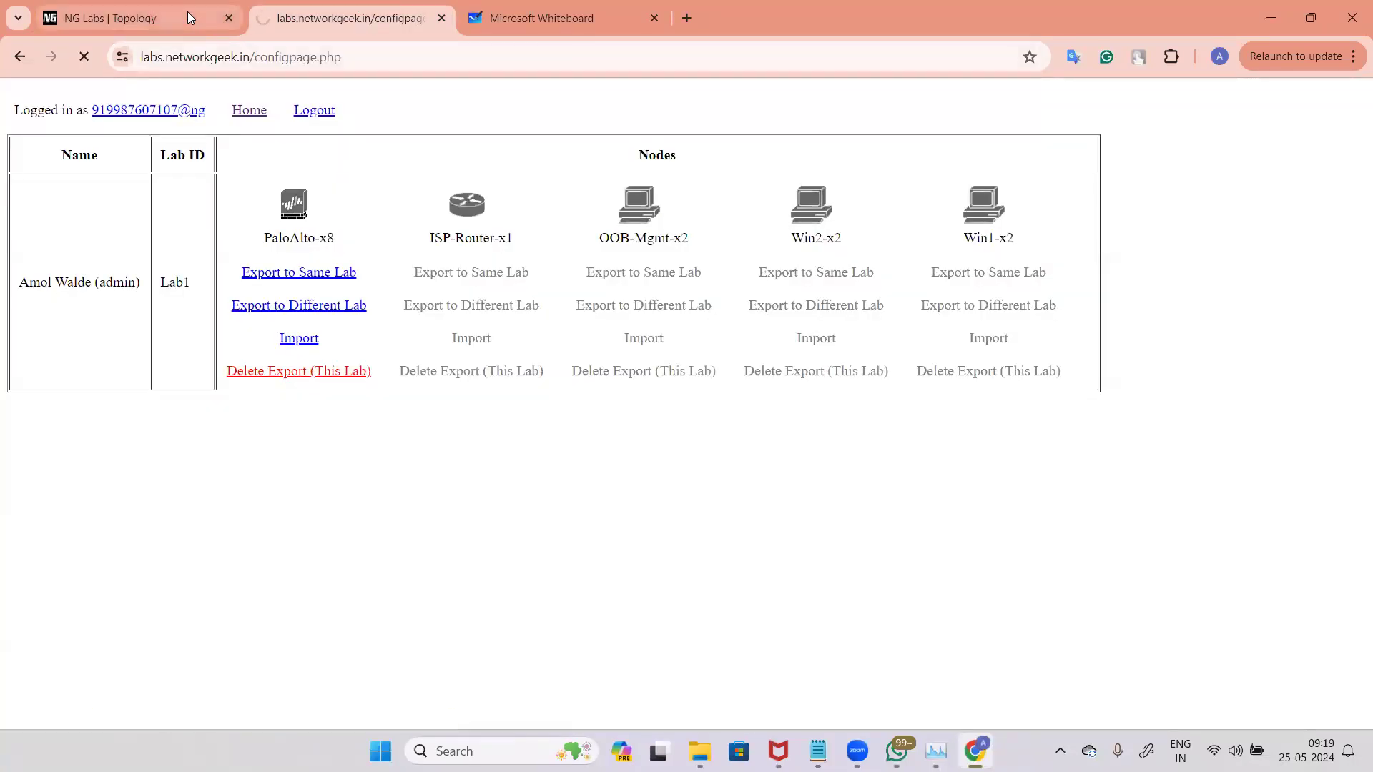
pyautogui.click(841, 170)
# Step: Start the PaloAlto-x8 node in the lab topology
pyautogui.hotkey('ctrl', 'shift', 'Tab')
pyautogui.click(647, 368)
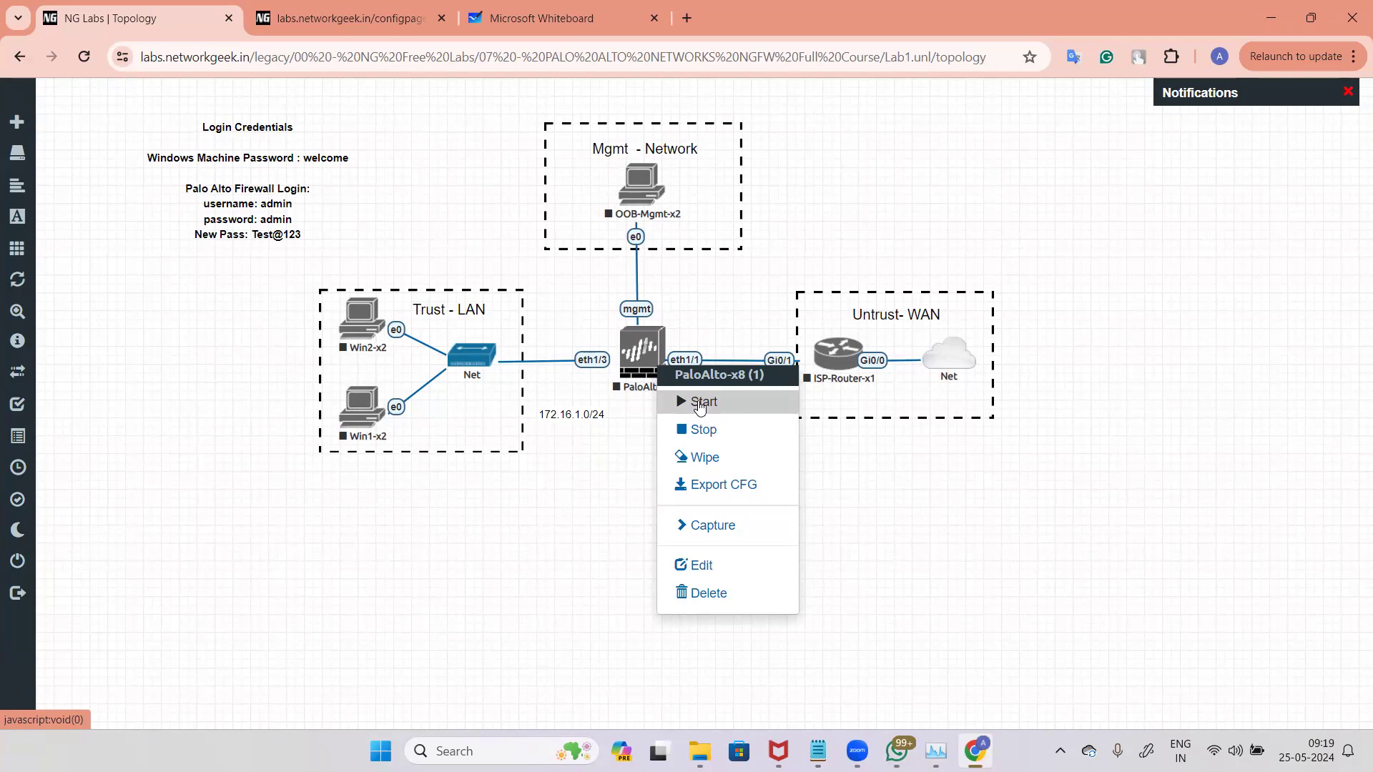
pyautogui.click(700, 405)
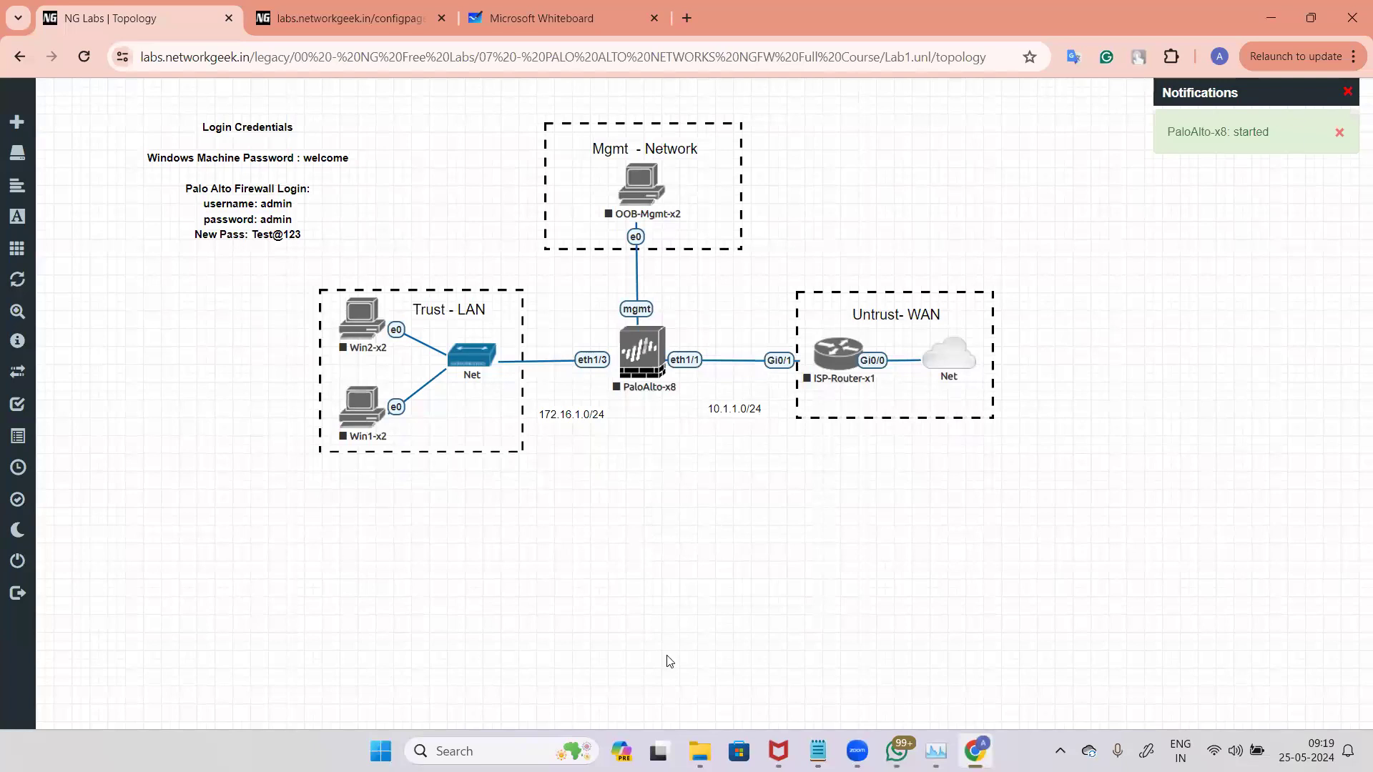
# Step: Start the OOB-Mgmt-x2, ISP-Router-x1 and Win2-x2 nodes
pyautogui.rightClick(648, 196)
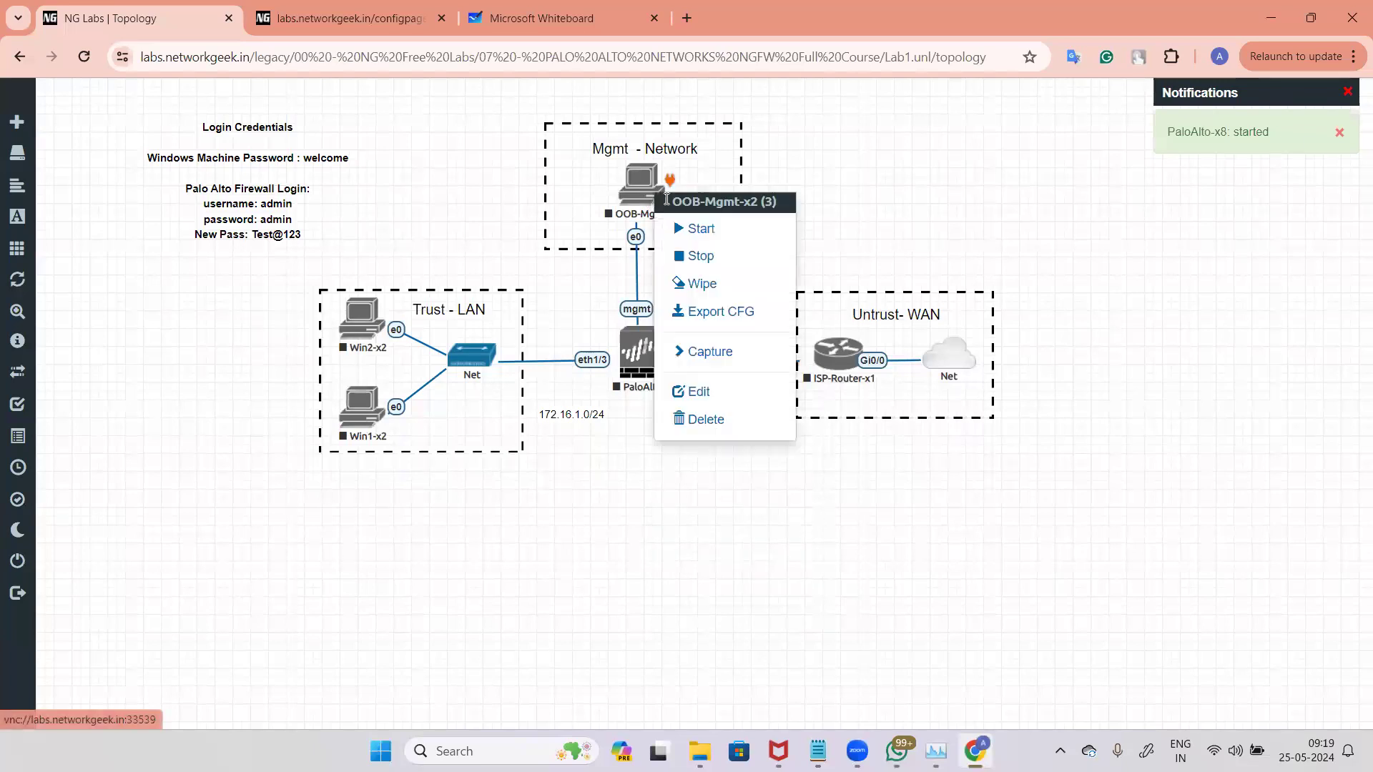
pyautogui.click(710, 229)
pyautogui.rightClick(832, 351)
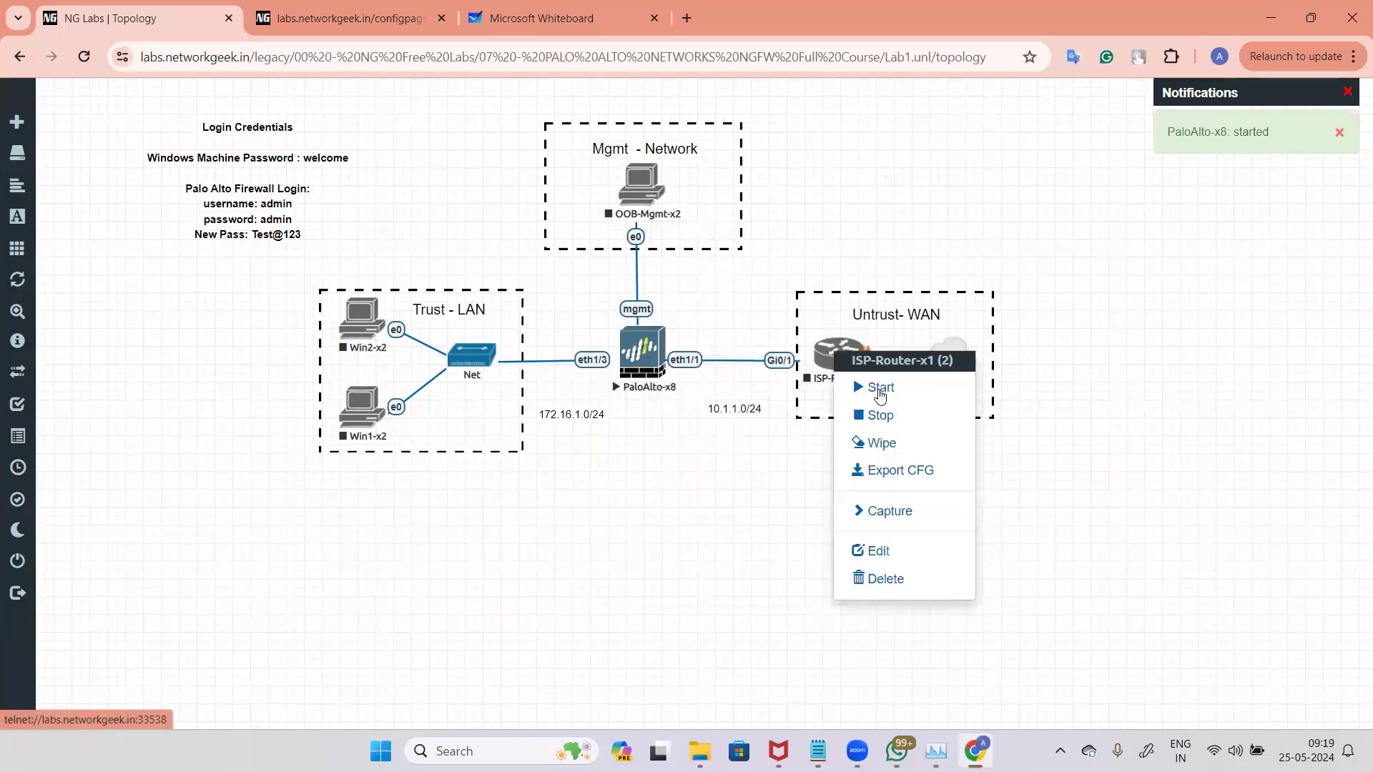
pyautogui.click(880, 389)
pyautogui.rightClick(363, 323)
pyautogui.click(435, 357)
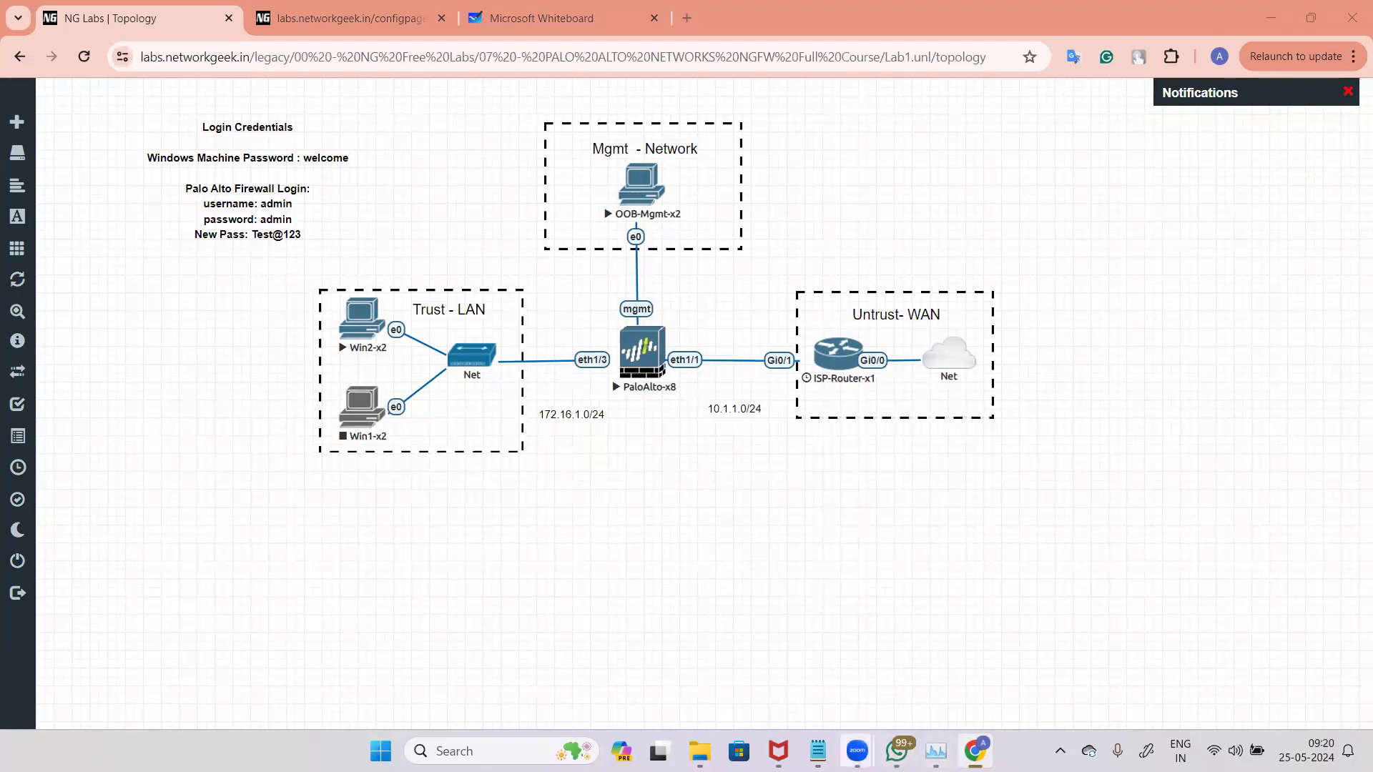
# Step: Switch to the whiteboard, move to a blank area and sketch a router symbol with an X above a switch box
pyautogui.click(543, 19)
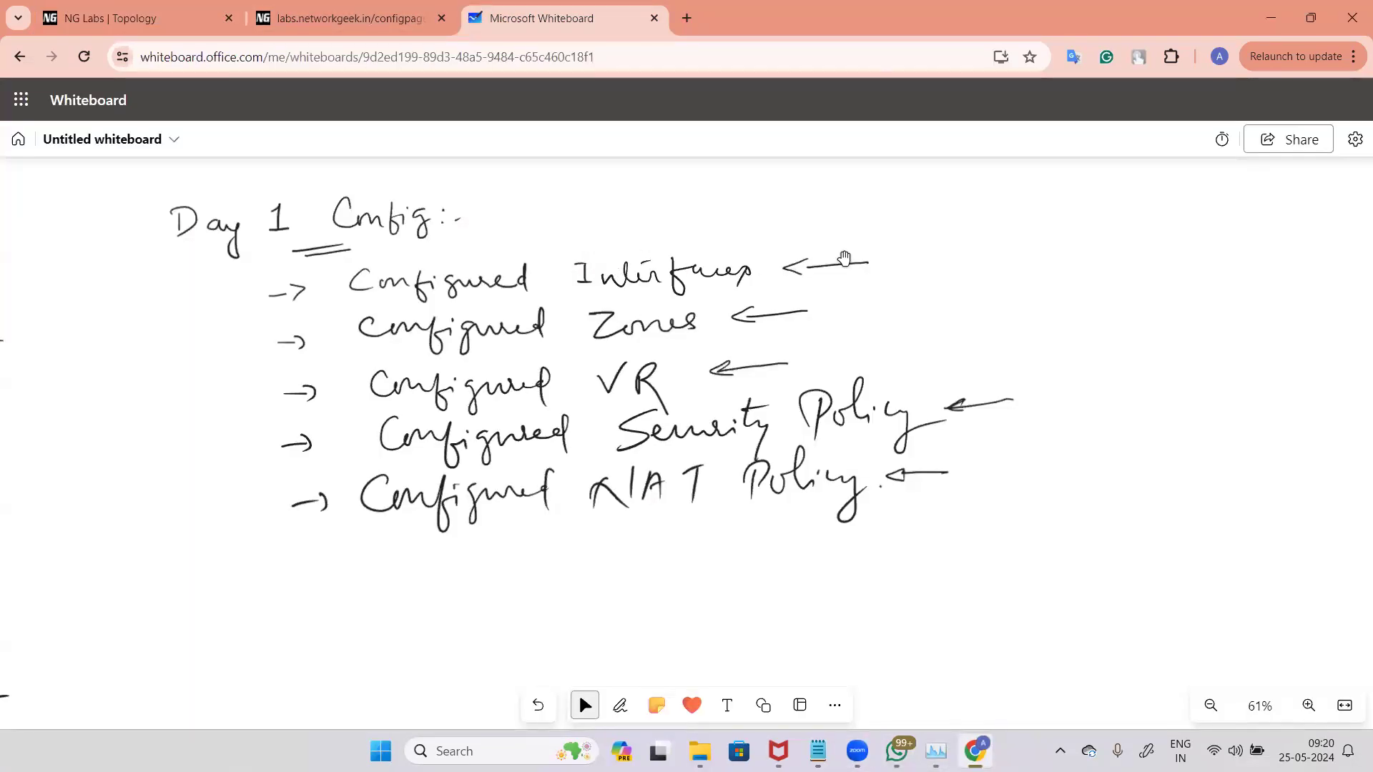
pyautogui.scroll(-2, 922, 401)
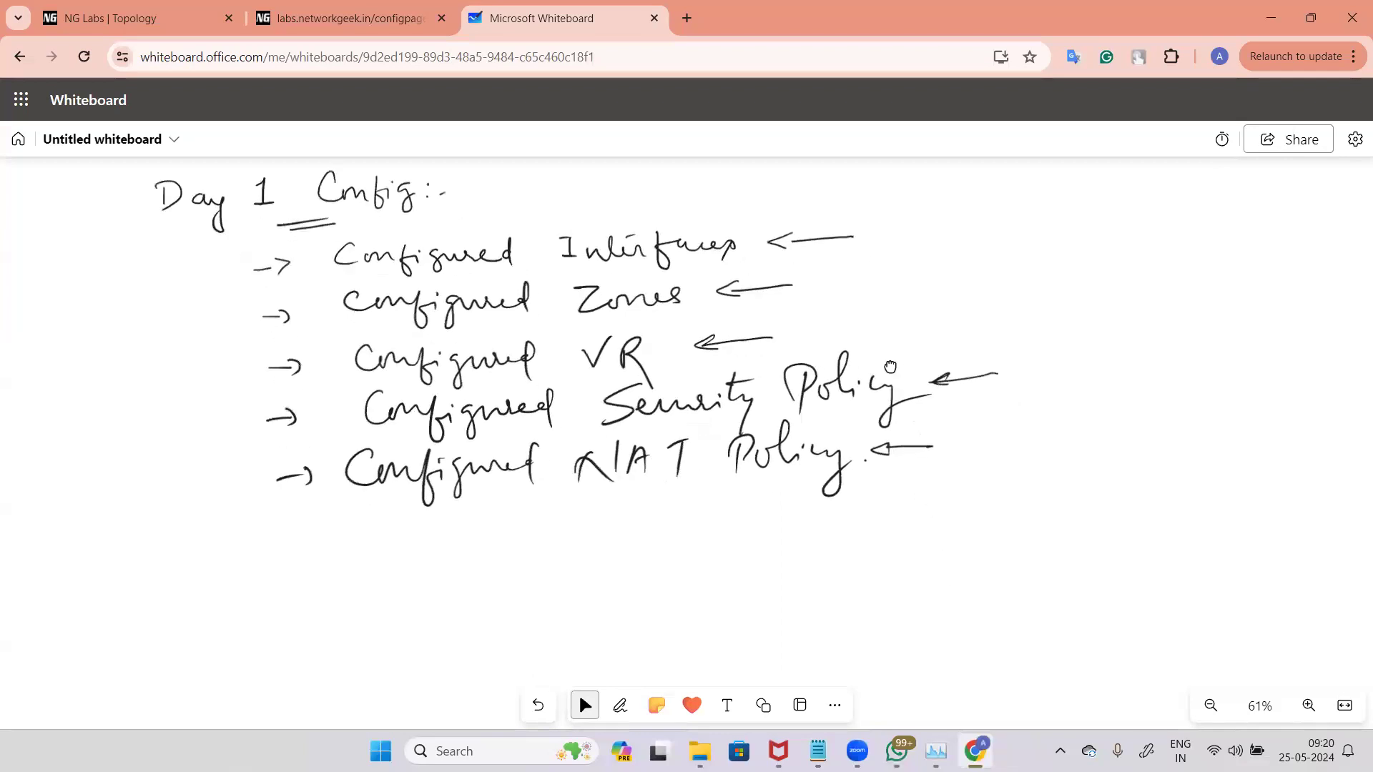
pyautogui.scroll(-5, 897, 238)
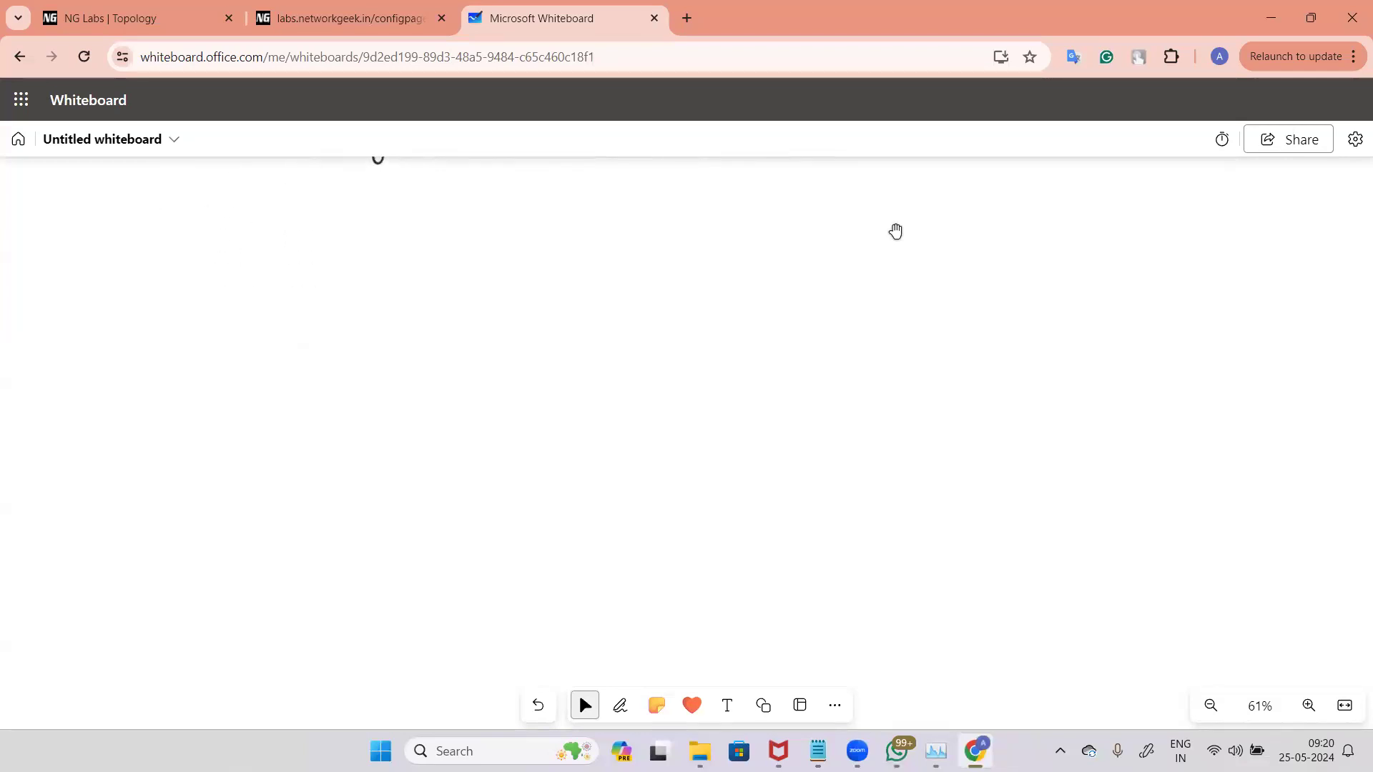
pyautogui.click(381, 238)
pyautogui.moveTo(508, 220)
pyautogui.mouseDown()
pyautogui.moveTo(495, 214)
pyautogui.moveTo(515, 262)
pyautogui.mouseUp()
pyautogui.moveTo(520, 241); pyautogui.dragTo(499, 262)
pyautogui.moveTo(482, 324)
pyautogui.mouseDown()
pyautogui.moveTo(533, 328)
pyautogui.moveTo(531, 383)
pyautogui.moveTo(465, 334)
pyautogui.moveTo(514, 338)
pyautogui.moveTo(491, 360)
pyautogui.mouseUp()
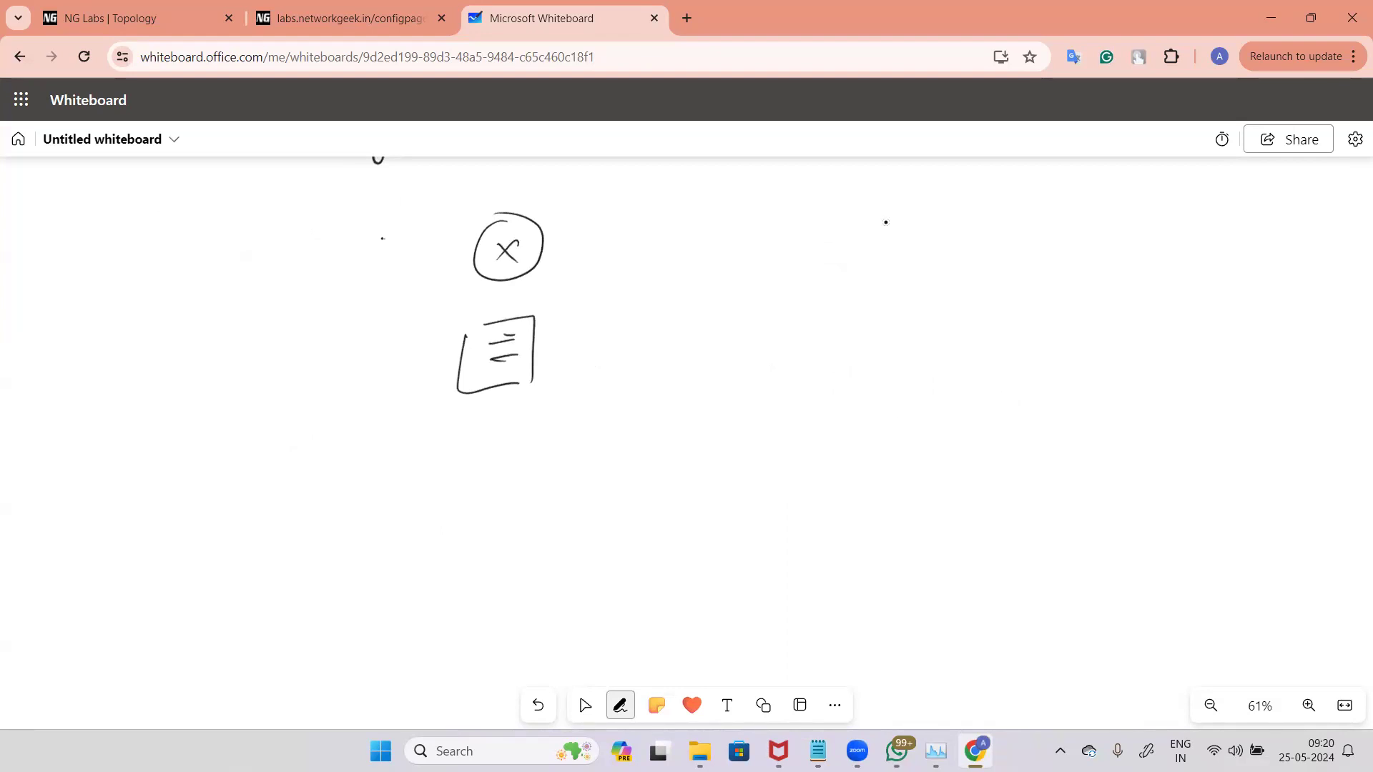
# Step: Draw connection lines extending from the router and switch symbols
pyautogui.moveTo(421, 253); pyautogui.dragTo(474, 251)
pyautogui.moveTo(563, 241); pyautogui.dragTo(621, 239)
pyautogui.moveTo(497, 172); pyautogui.dragTo(498, 212)
pyautogui.moveTo(508, 280); pyautogui.dragTo(504, 305)
pyautogui.moveTo(537, 333)
pyautogui.mouseDown()
pyautogui.moveTo(565, 331)
pyautogui.moveTo(569, 350)
pyautogui.mouseUp()
pyautogui.moveTo(387, 346)
pyautogui.mouseDown()
pyautogui.moveTo(455, 341)
pyautogui.moveTo(442, 363)
pyautogui.mouseUp()
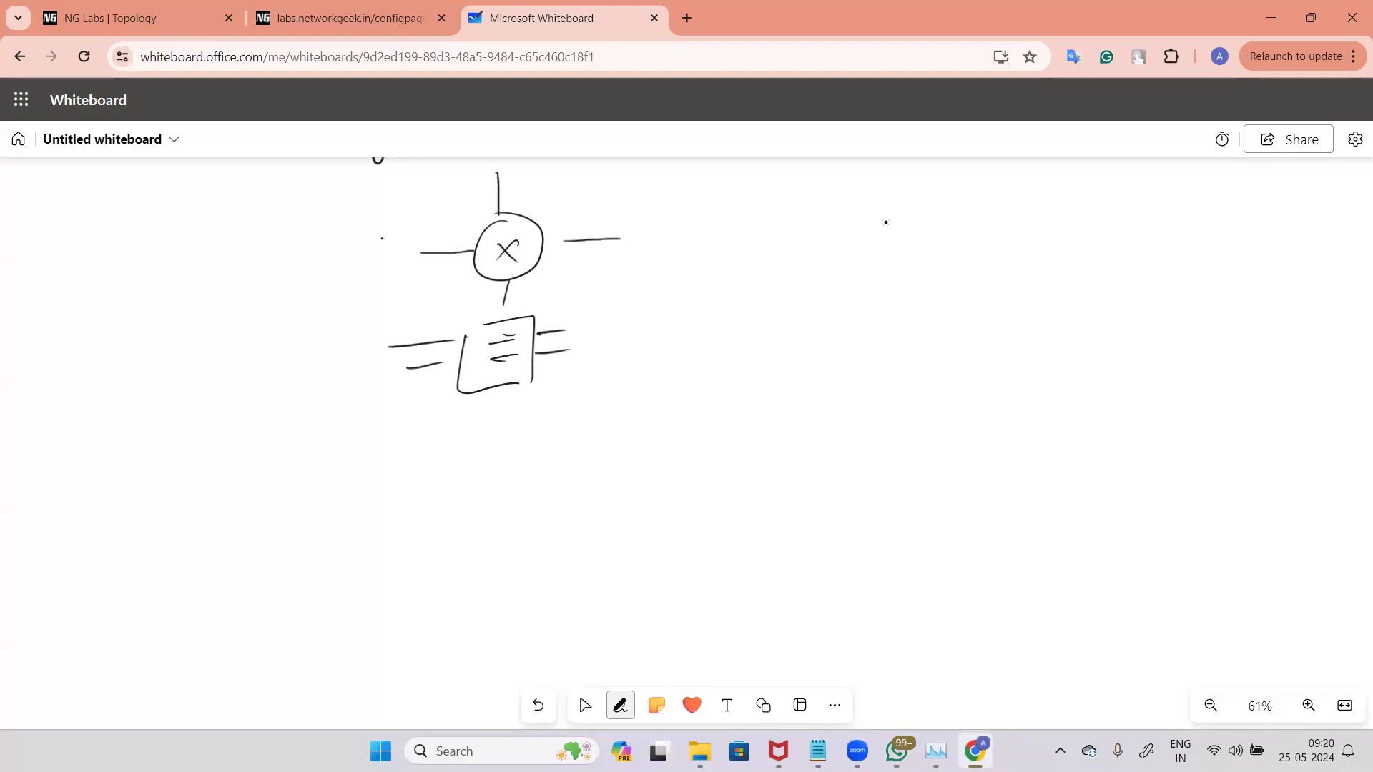
# Step: Label the router's interfaces as Gi0/1 and G:0/2
pyautogui.moveTo(402, 224); pyautogui.dragTo(412, 247)
pyautogui.moveTo(425, 228); pyautogui.dragTo(424, 230)
pyautogui.moveTo(440, 213); pyautogui.dragTo(452, 237)
pyautogui.moveTo(534, 180)
pyautogui.mouseDown()
pyautogui.moveTo(530, 205)
pyautogui.moveTo(564, 184)
pyautogui.moveTo(572, 200)
pyautogui.moveTo(603, 198)
pyautogui.mouseUp()
pyautogui.click(546, 188)
pyautogui.click(546, 197)
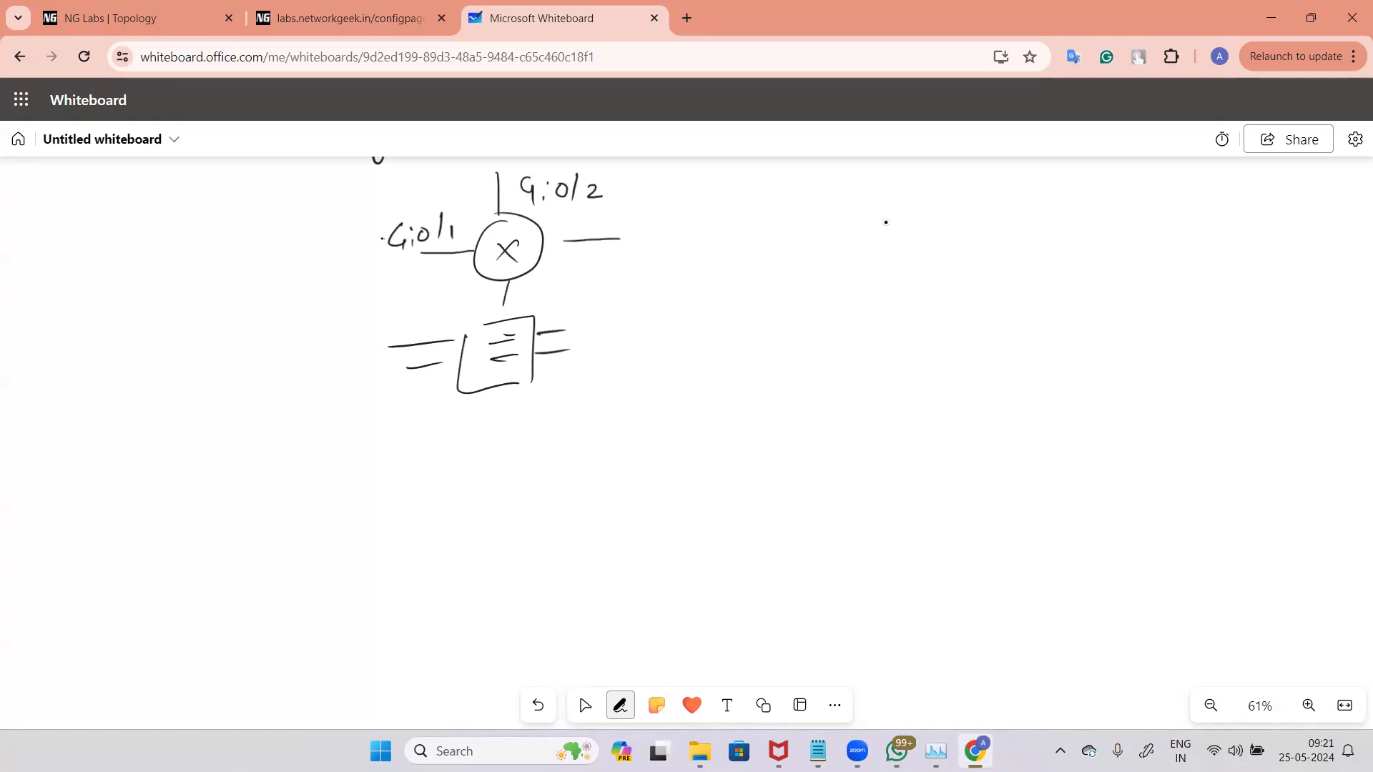
# Step: Sketch a tall firewall box with four small ports drawn inside it
pyautogui.click(585, 706)
pyautogui.moveTo(870, 223); pyautogui.dragTo(864, 398)
pyautogui.moveTo(870, 213)
pyautogui.mouseDown()
pyautogui.moveTo(924, 208)
pyautogui.moveTo(967, 336)
pyautogui.moveTo(968, 404)
pyautogui.mouseUp()
pyautogui.moveTo(867, 392)
pyautogui.mouseDown()
pyautogui.moveTo(885, 405)
pyautogui.moveTo(980, 392)
pyautogui.mouseUp()
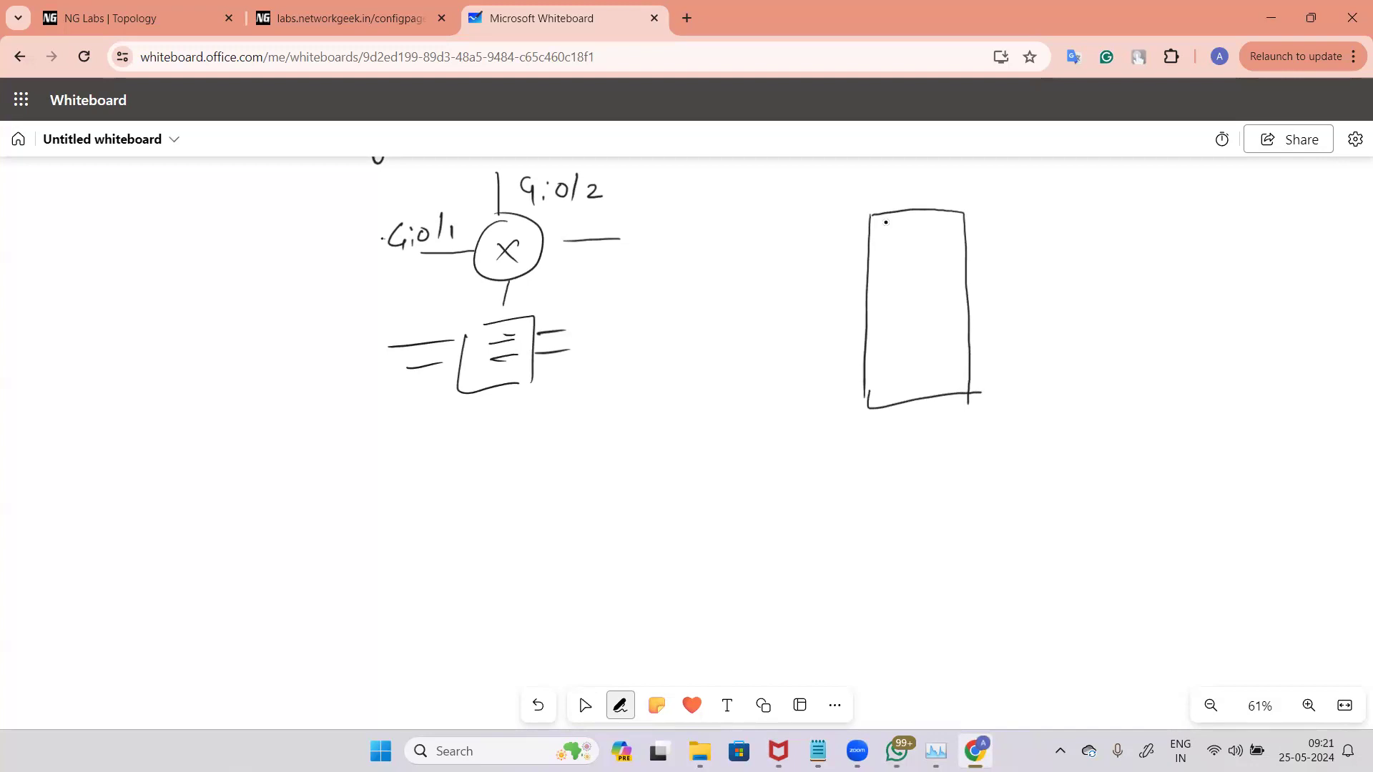
pyautogui.moveTo(887, 289); pyautogui.dragTo(902, 303)
pyautogui.moveTo(878, 307)
pyautogui.mouseDown()
pyautogui.moveTo(930, 302)
pyautogui.moveTo(885, 335)
pyautogui.moveTo(944, 330)
pyautogui.moveTo(925, 306)
pyautogui.mouseUp()
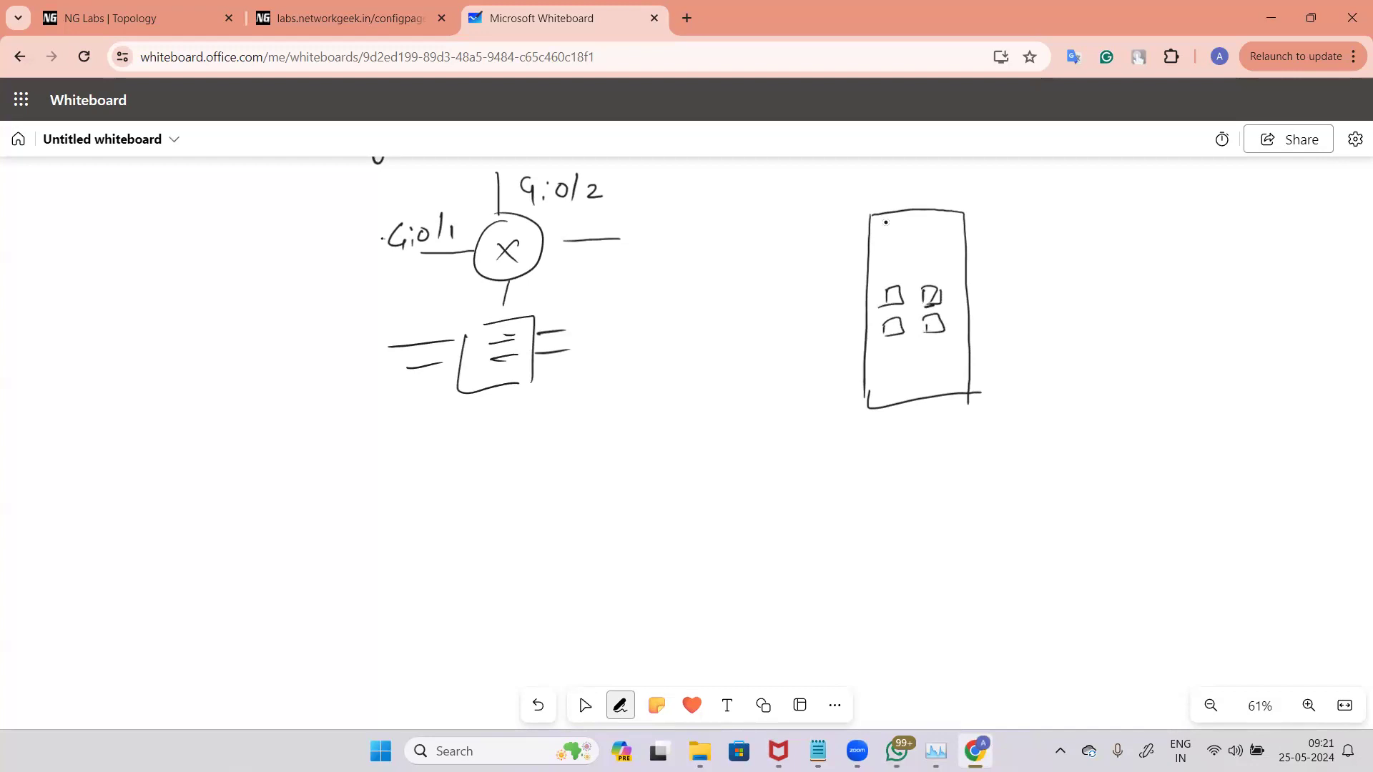
# Step: Annotate a port on the firewall sketch with a line labelled "RJ45 / ethernet"
pyautogui.moveTo(948, 297)
pyautogui.mouseDown()
pyautogui.moveTo(1042, 285)
pyautogui.moveTo(1060, 296)
pyautogui.mouseUp()
pyautogui.moveTo(1098, 278); pyautogui.dragTo(1117, 301)
pyautogui.moveTo(1130, 284)
pyautogui.mouseDown()
pyautogui.moveTo(1148, 281)
pyautogui.moveTo(1154, 309)
pyautogui.moveTo(1322, 289)
pyautogui.mouseUp()
pyautogui.moveTo(1304, 273); pyautogui.dragTo(1357, 269)
pyautogui.press('Escape')
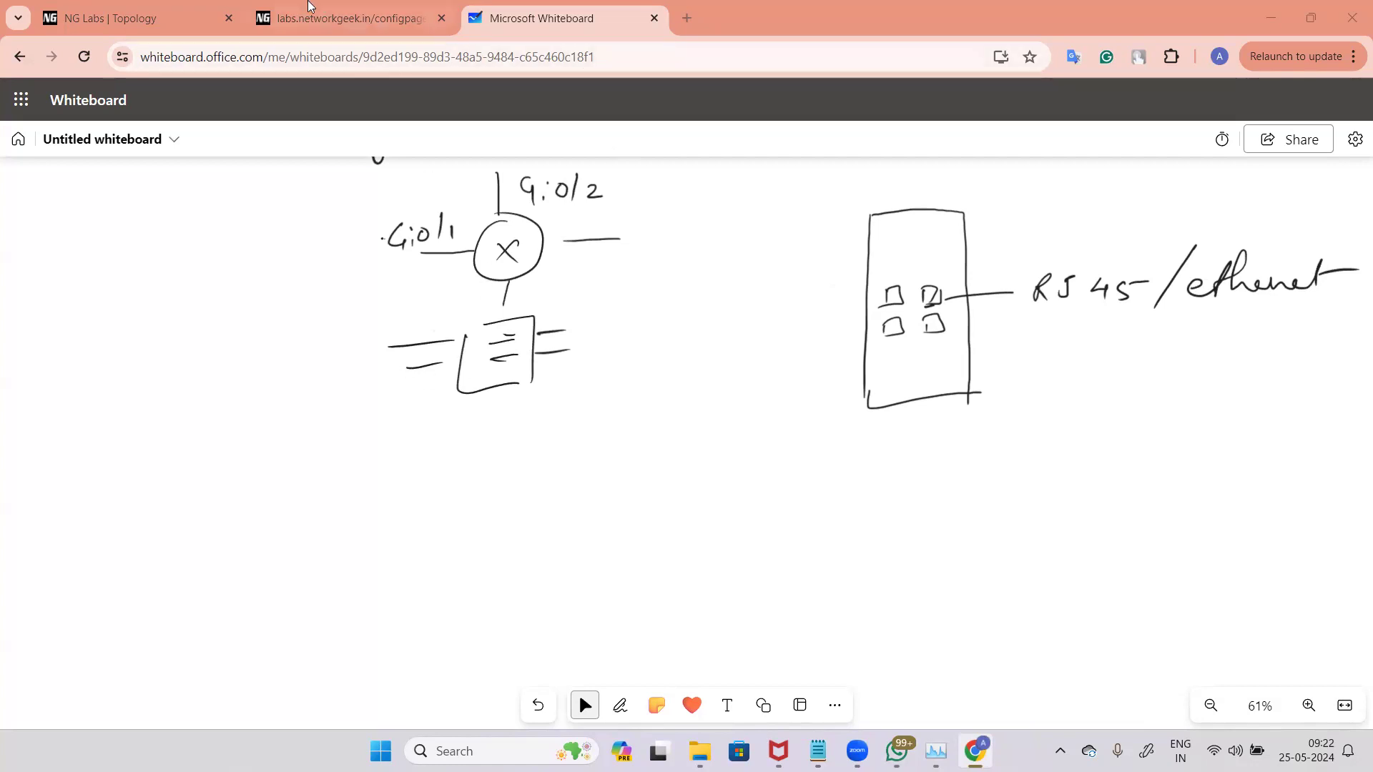
# Step: Open the PaloAlto-x8 console from the lab topology, then return to the whiteboard
pyautogui.hotkey('ctrl', 'Tab')
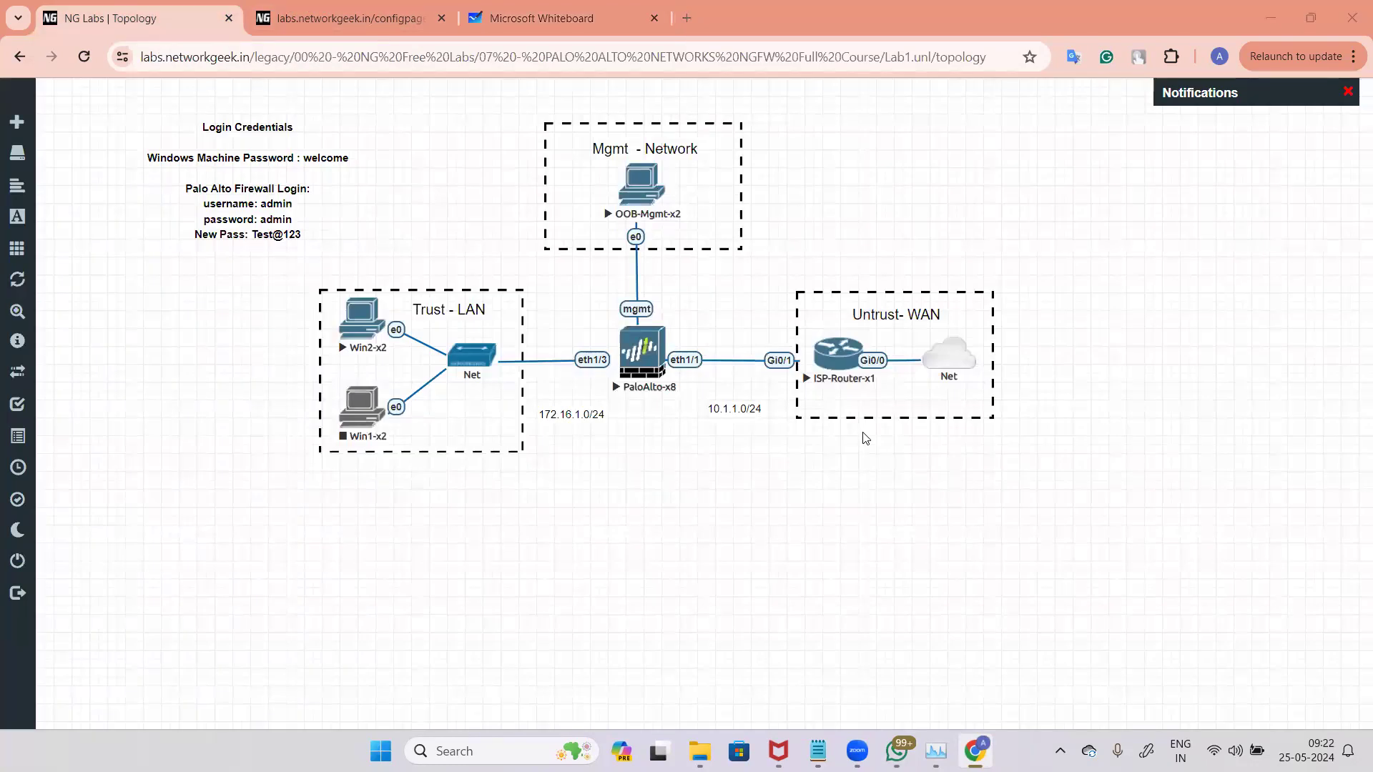
pyautogui.click(648, 363)
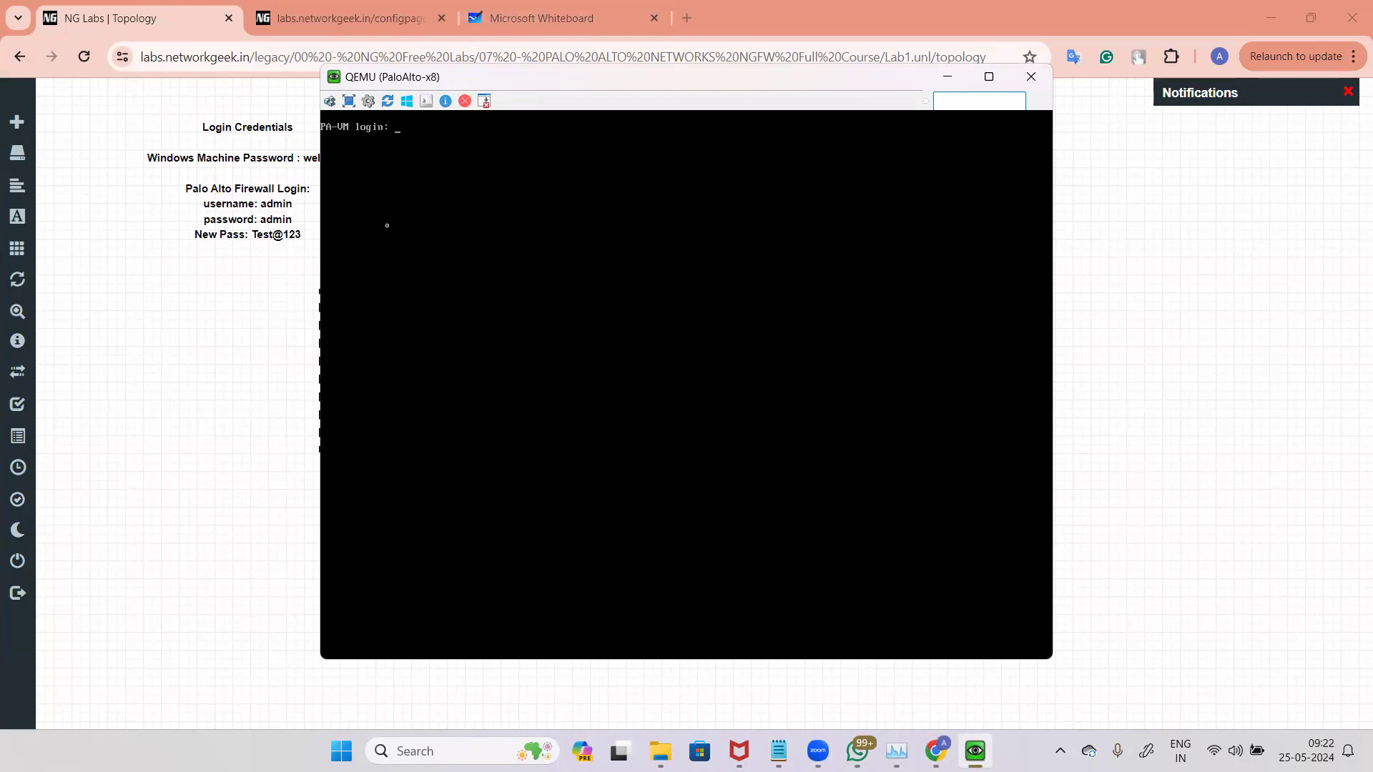
pyautogui.click(551, 17)
pyautogui.hotkey('alt', 'w')
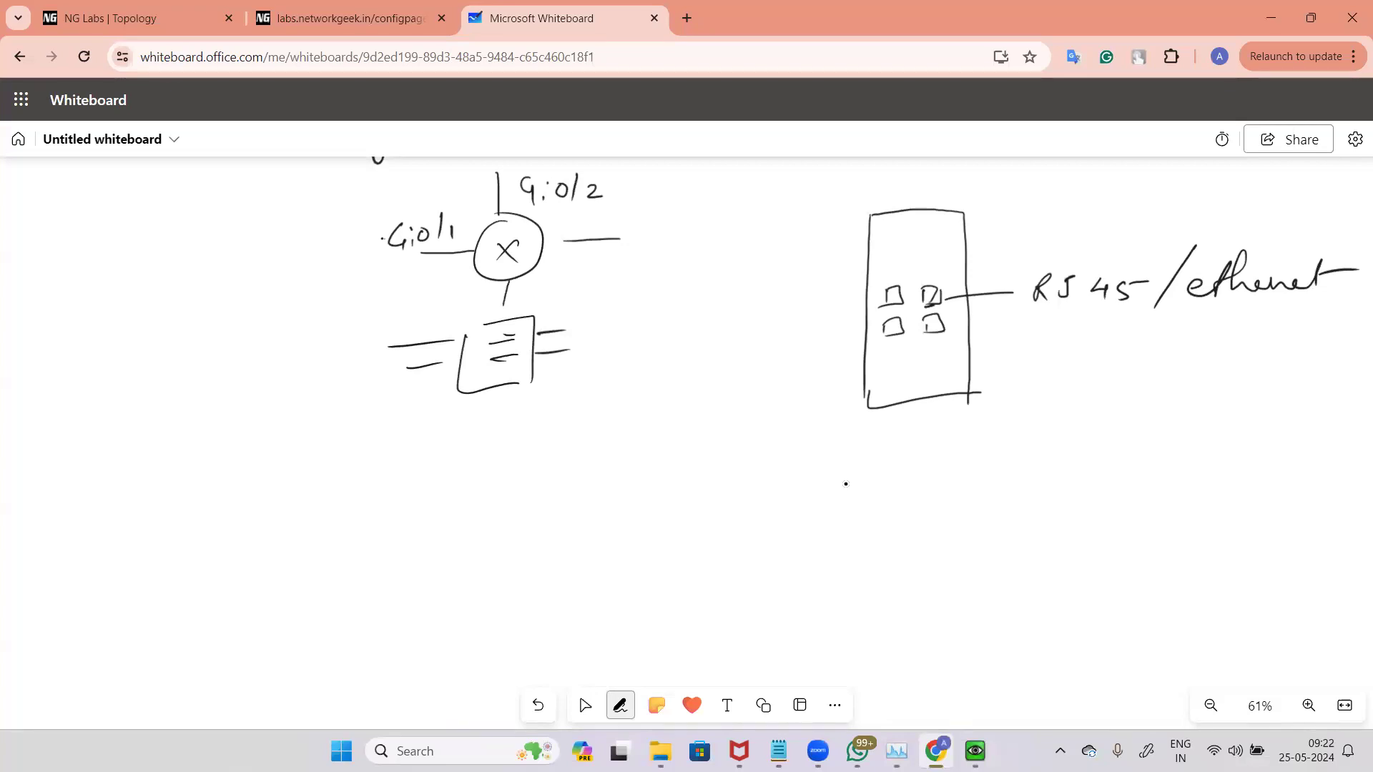
# Step: Add arrows labelled "optical interfaces" and "SFP interface" beside the firewall sketch, underlining SFP
pyautogui.moveTo(958, 354)
pyautogui.mouseDown()
pyautogui.moveTo(1126, 350)
pyautogui.moveTo(1107, 339)
pyautogui.moveTo(1192, 356)
pyautogui.moveTo(1315, 344)
pyautogui.mouseUp()
pyautogui.moveTo(1203, 328); pyautogui.dragTo(1319, 346)
pyautogui.moveTo(1020, 386)
pyautogui.mouseDown()
pyautogui.moveTo(1010, 401)
pyautogui.moveTo(1036, 408)
pyautogui.mouseUp()
pyautogui.moveTo(1037, 398); pyautogui.dragTo(1062, 400)
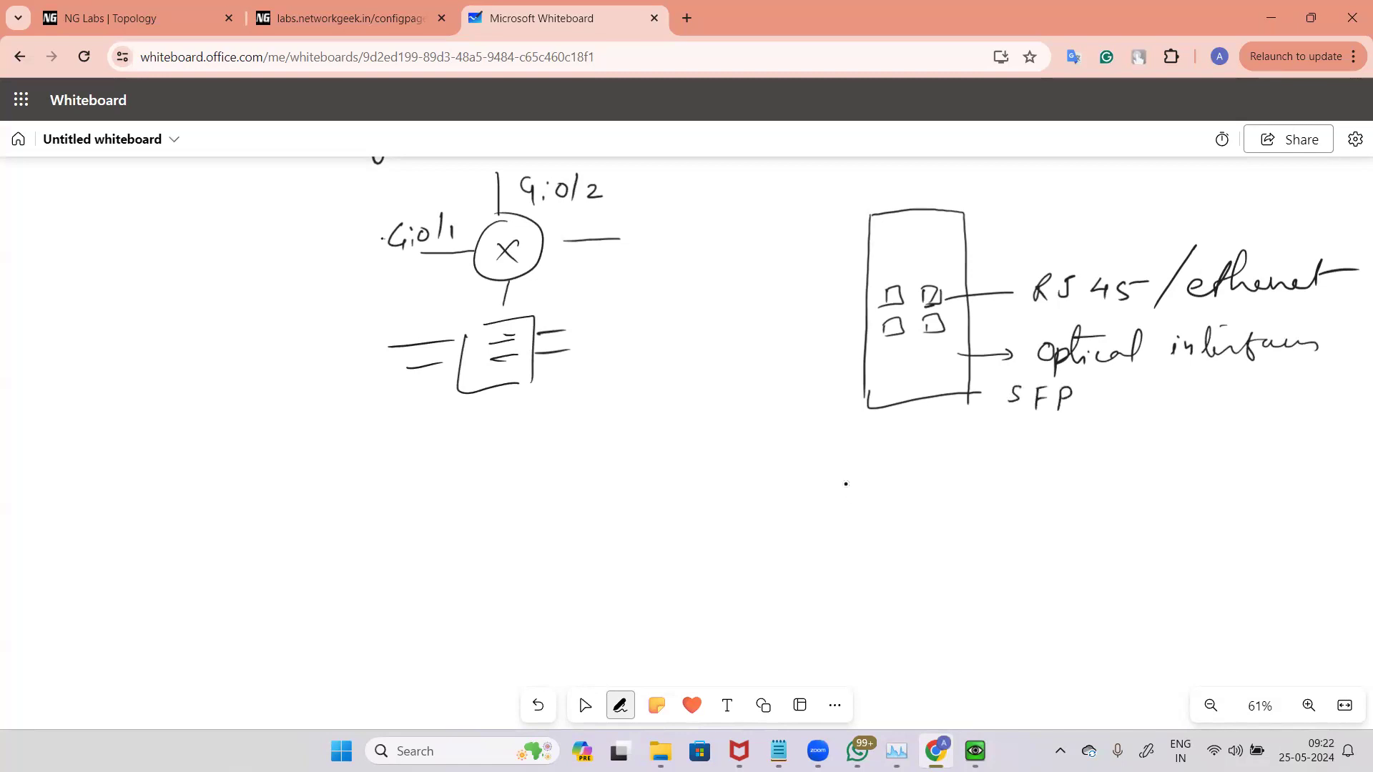
pyautogui.moveTo(1101, 391)
pyautogui.mouseDown()
pyautogui.moveTo(1187, 417)
pyautogui.moveTo(1211, 393)
pyautogui.moveTo(1241, 398)
pyautogui.mouseUp()
pyautogui.moveTo(1087, 420); pyautogui.dragTo(1179, 423)
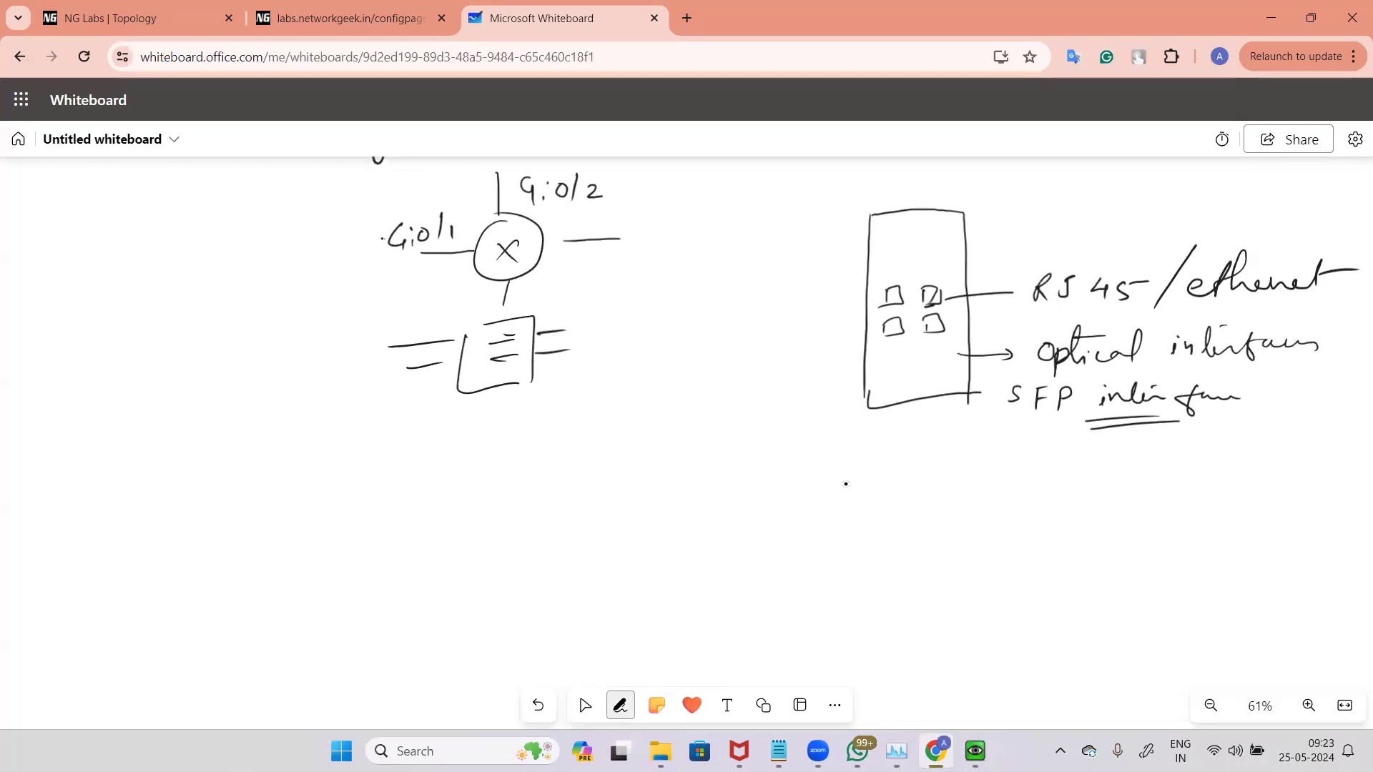
# Step: Write the interface types ethernet, VLAN, Loopback, Tunnel and SDWAN below the firewall sketch
pyautogui.moveTo(513, 458); pyautogui.dragTo(536, 461)
pyautogui.moveTo(539, 434)
pyautogui.mouseDown()
pyautogui.moveTo(535, 463)
pyautogui.moveTo(583, 444)
pyautogui.moveTo(626, 454)
pyautogui.mouseUp()
pyautogui.moveTo(612, 433)
pyautogui.mouseDown()
pyautogui.moveTo(677, 430)
pyautogui.moveTo(699, 447)
pyautogui.mouseUp()
pyautogui.moveTo(705, 444)
pyautogui.mouseDown()
pyautogui.moveTo(743, 428)
pyautogui.moveTo(809, 442)
pyautogui.moveTo(899, 421)
pyautogui.moveTo(920, 454)
pyautogui.moveTo(959, 421)
pyautogui.moveTo(944, 455)
pyautogui.mouseUp()
pyautogui.moveTo(954, 436); pyautogui.dragTo(1096, 459)
pyautogui.moveTo(1114, 443)
pyautogui.mouseDown()
pyautogui.moveTo(1132, 460)
pyautogui.moveTo(1144, 443)
pyautogui.mouseUp()
pyautogui.moveTo(1138, 461)
pyautogui.mouseDown()
pyautogui.moveTo(1150, 443)
pyautogui.moveTo(1159, 459)
pyautogui.mouseUp()
pyautogui.moveTo(1159, 459); pyautogui.dragTo(1178, 437)
pyautogui.moveTo(451, 491); pyautogui.dragTo(483, 494)
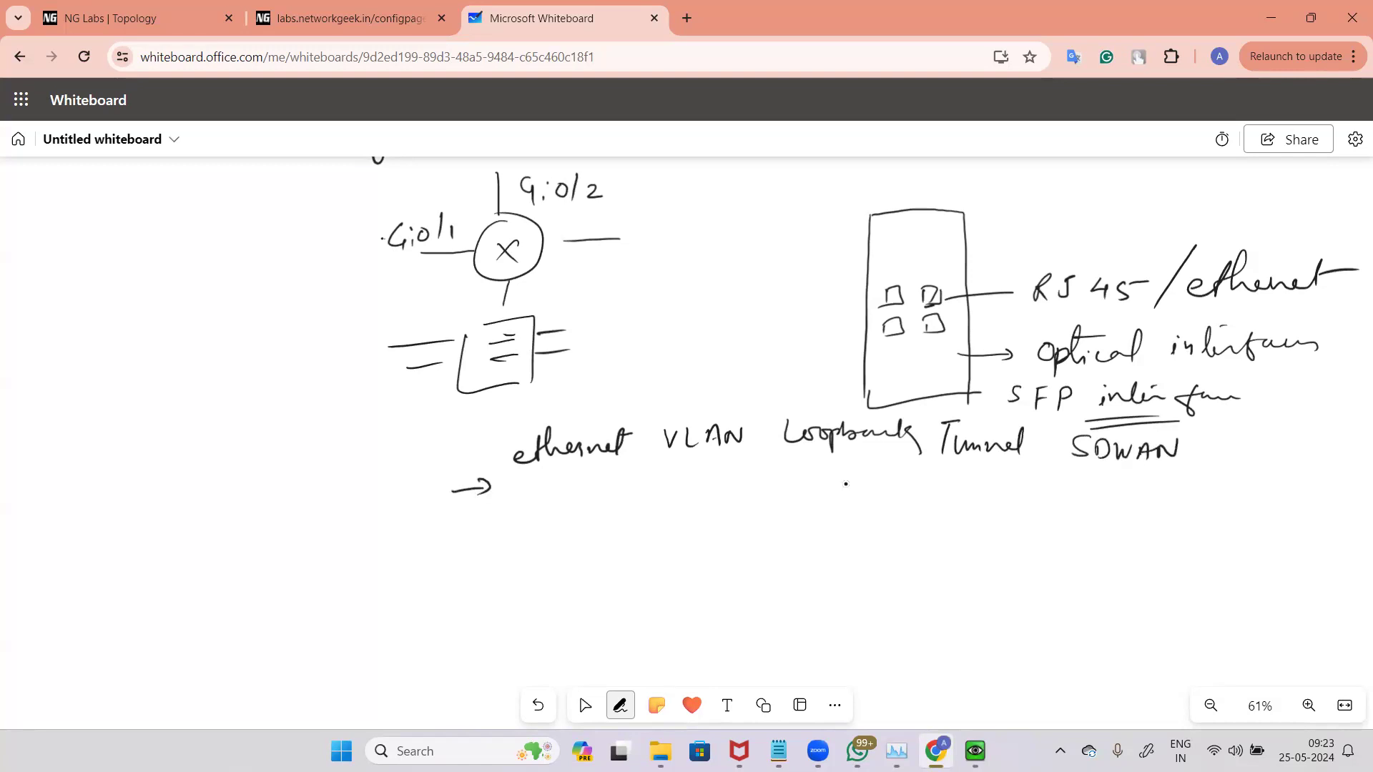
pyautogui.moveTo(823, 299)
pyautogui.mouseDown()
pyautogui.moveTo(851, 299)
pyautogui.moveTo(841, 342)
pyautogui.mouseUp()
# Step: Open a new browser tab and search for "1400 front panel palo alto"
pyautogui.click(686, 19)
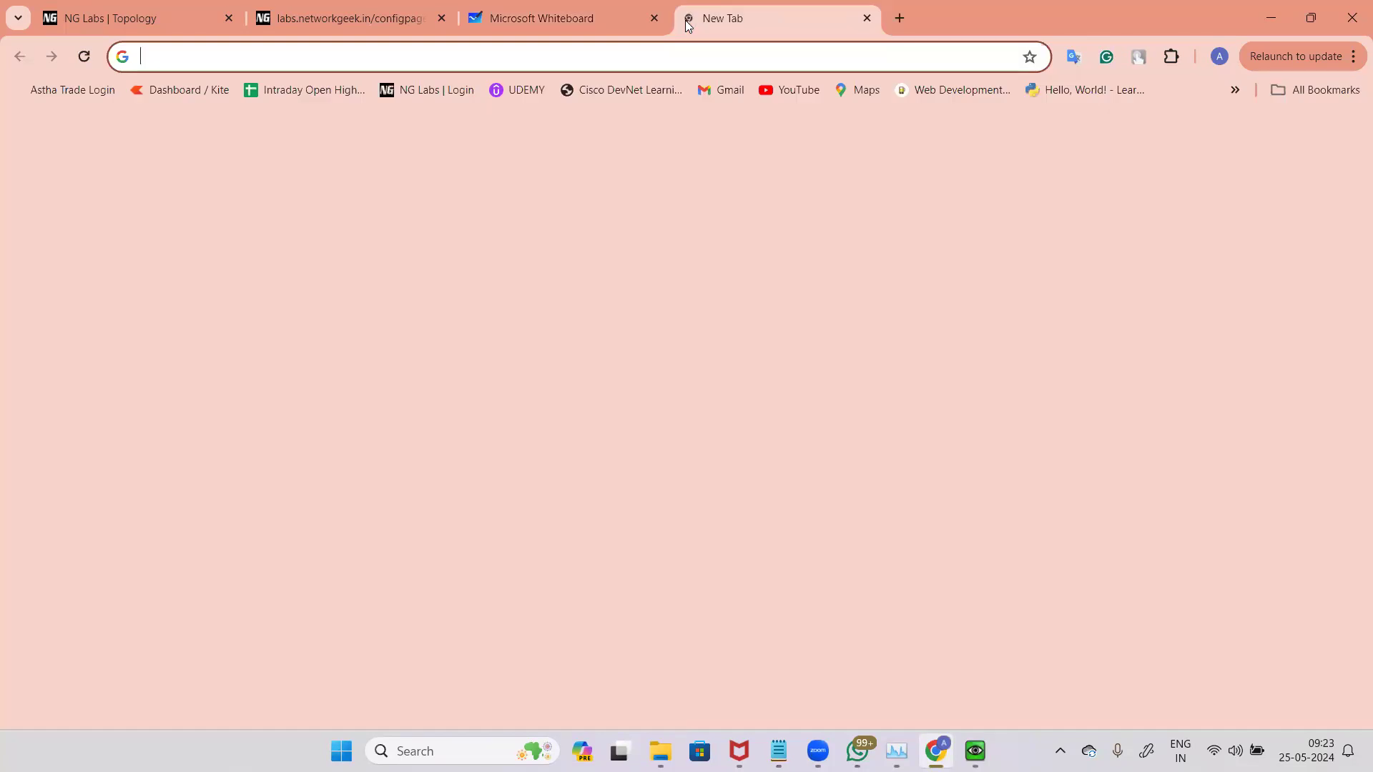
pyautogui.write('front pam')
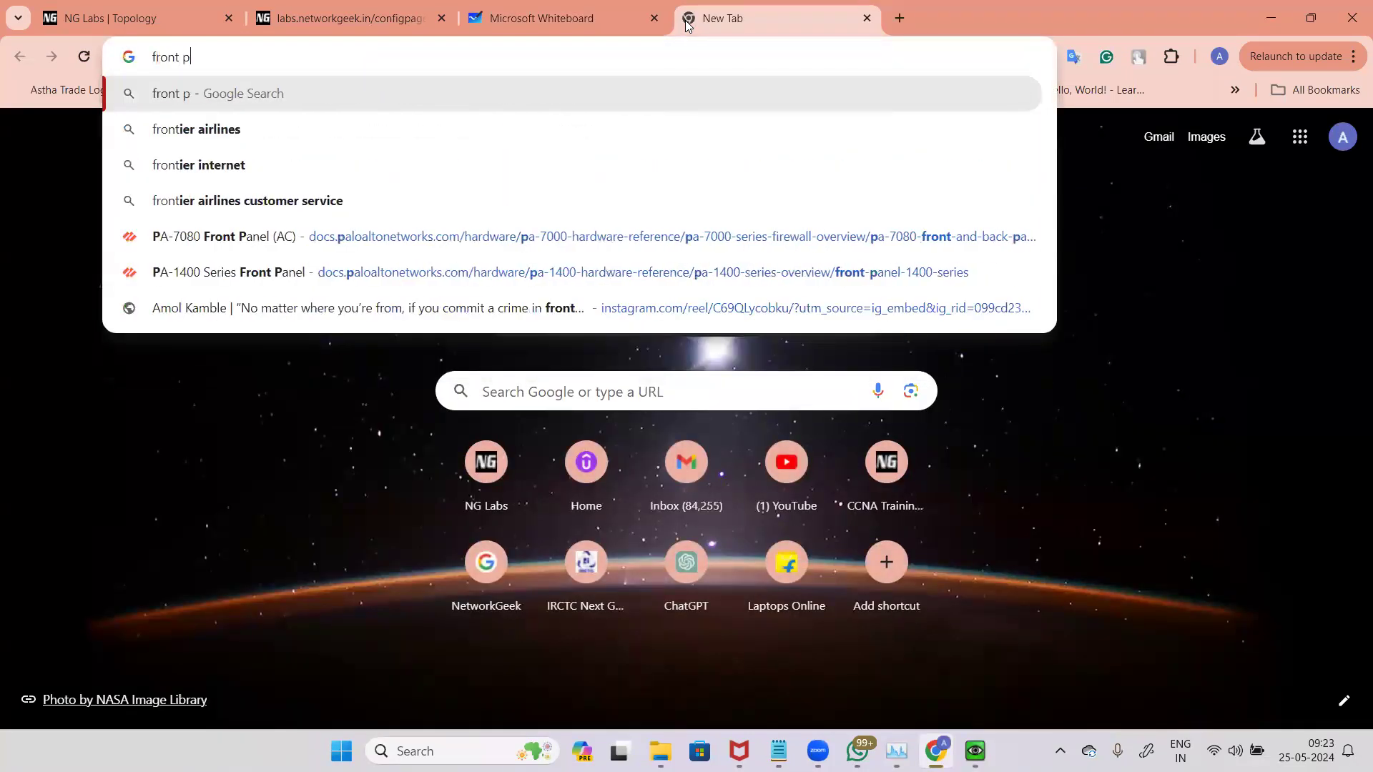
pyautogui.press('BackSpace')
pyautogui.press('BackSpace')
pyautogui.write('anel ')
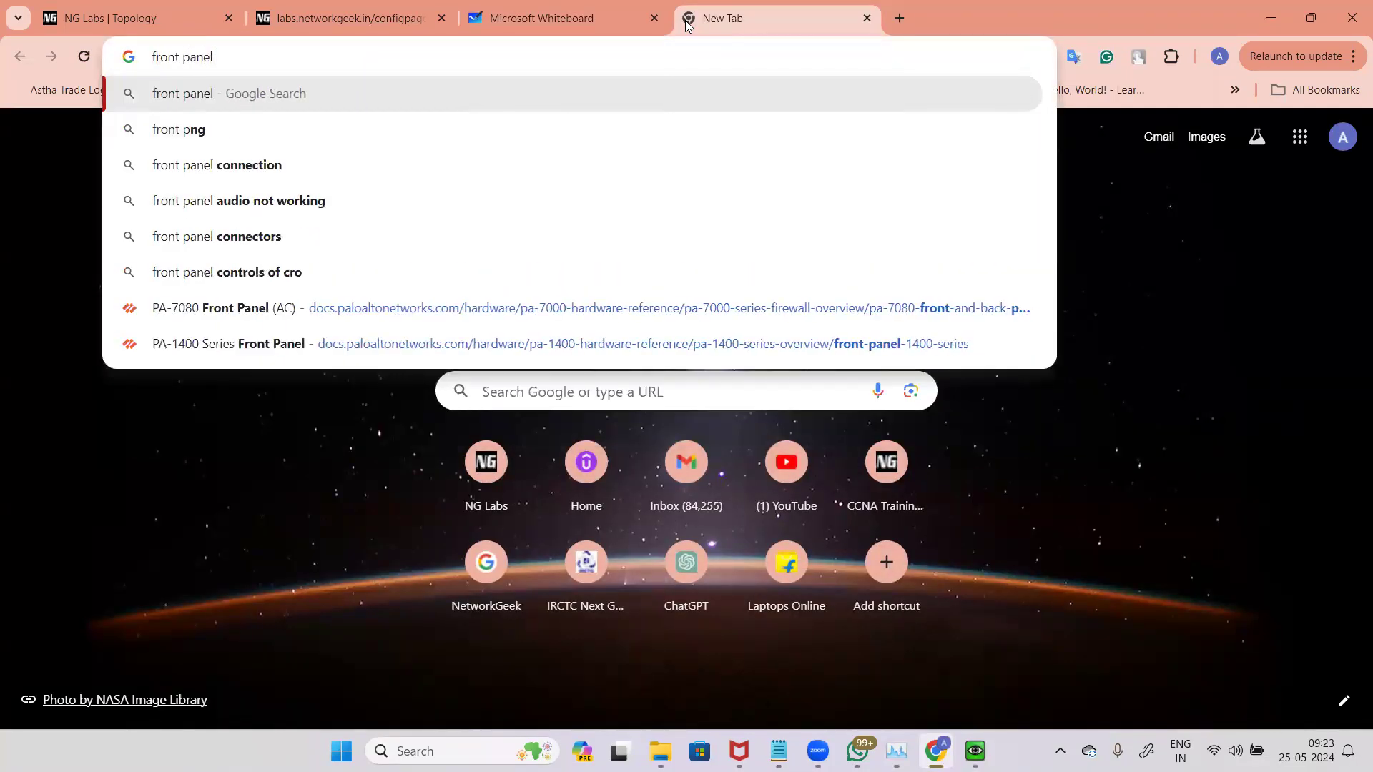
pyautogui.write('palo')
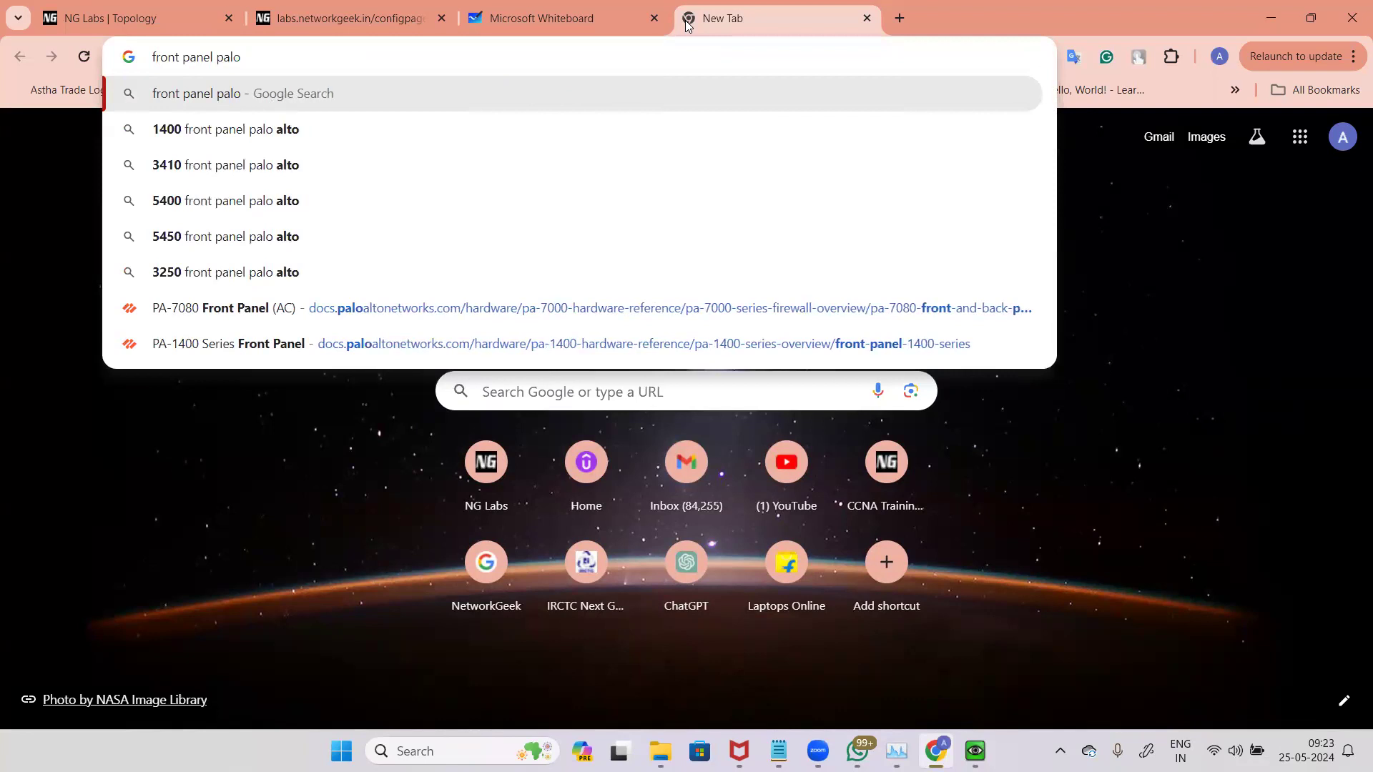
pyautogui.press('Down')
pyautogui.press('Return')
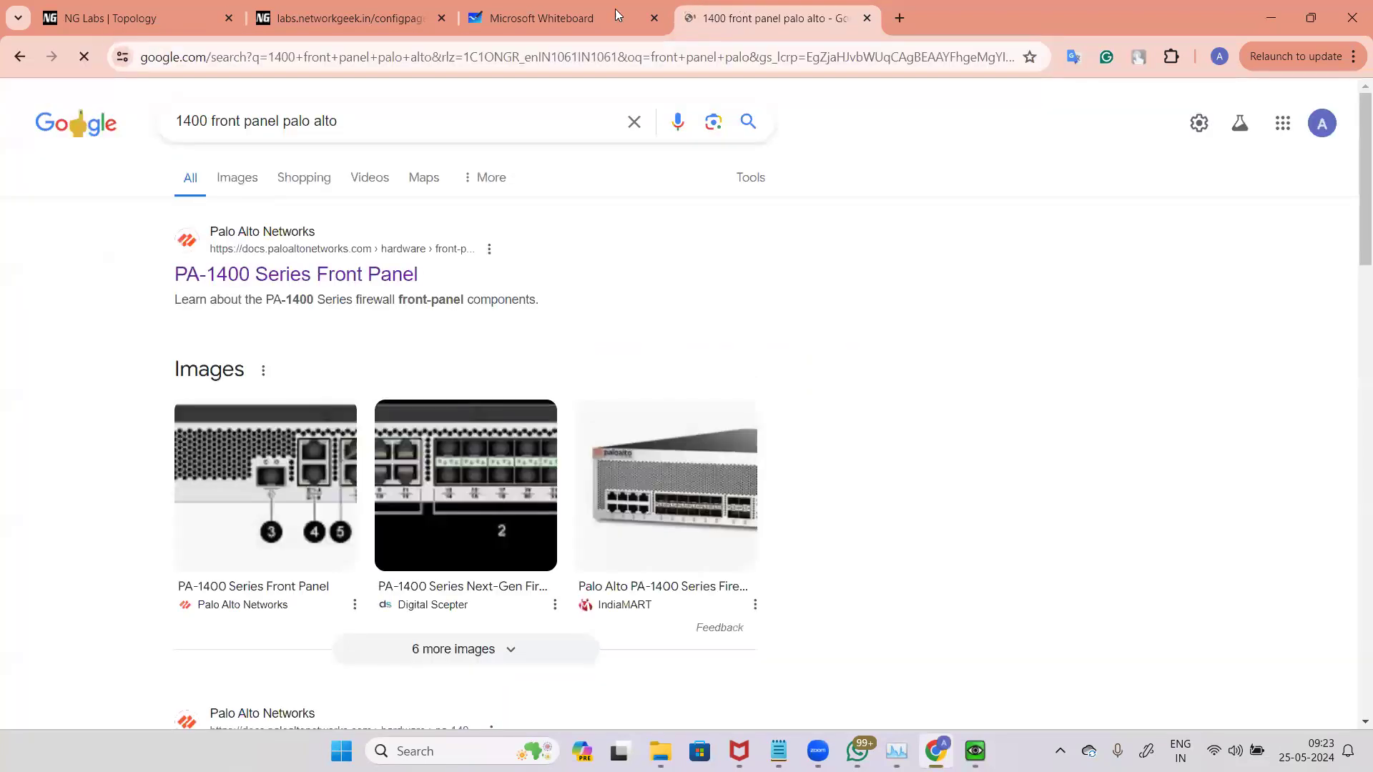
# Step: Open the PA-1400 Series Front Panel documentation page and enlarge the front panel image
pyautogui.click(386, 274)
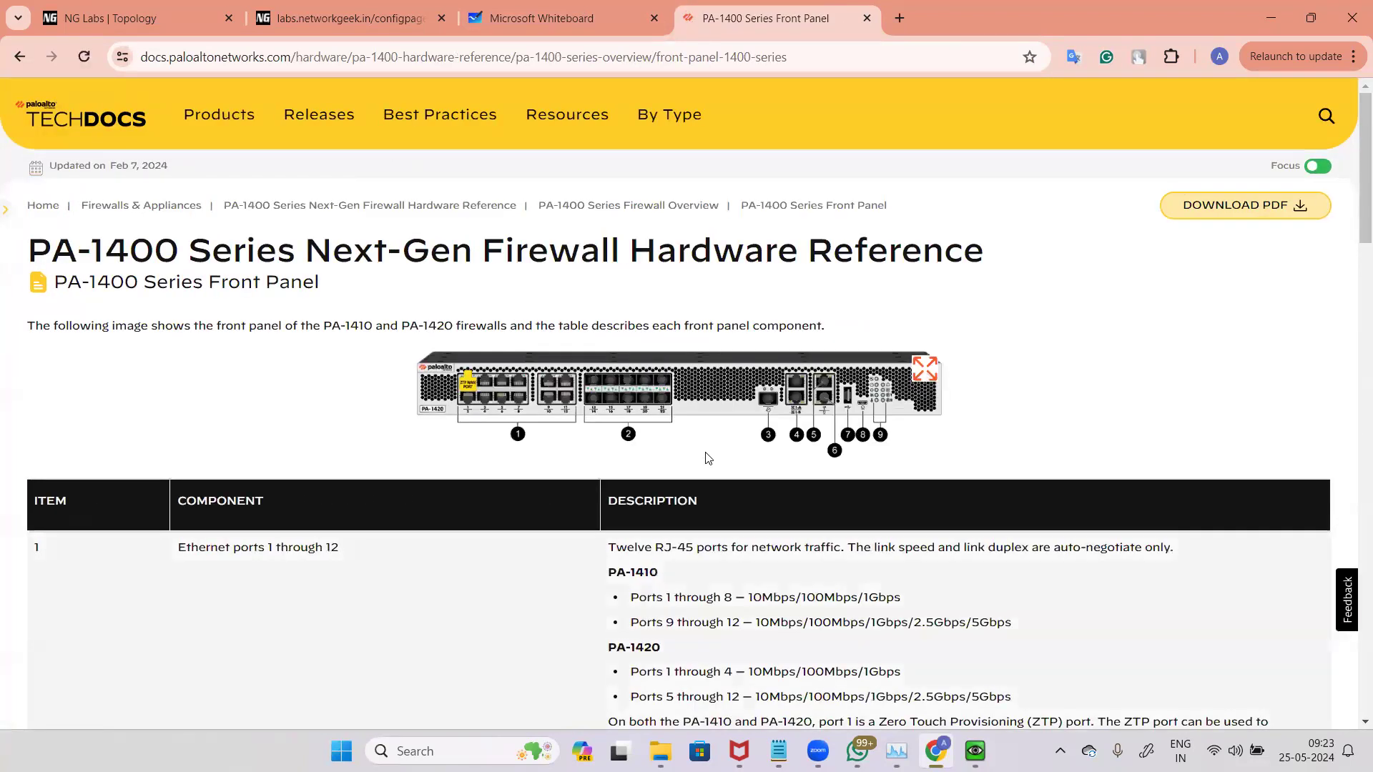
pyautogui.click(925, 369)
pyautogui.click(550, 340)
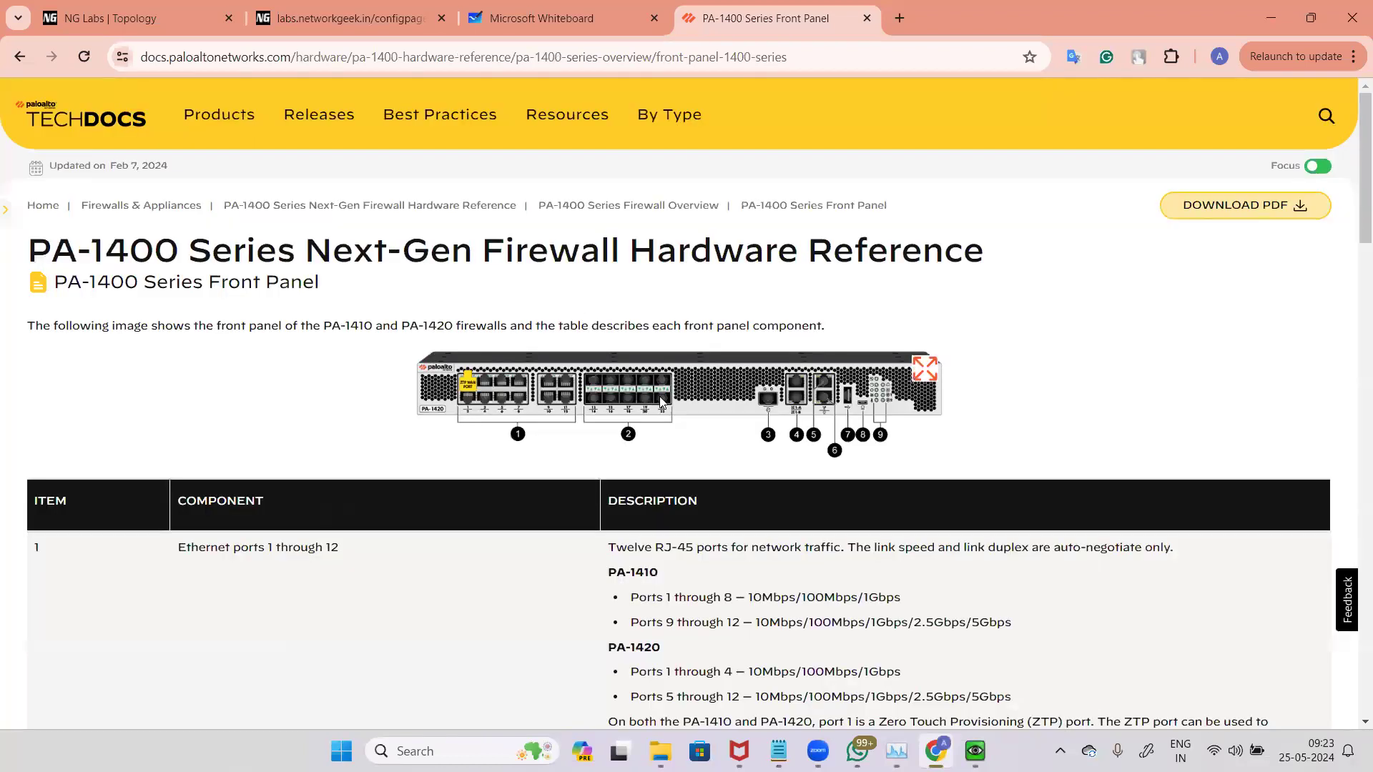
pyautogui.click(925, 368)
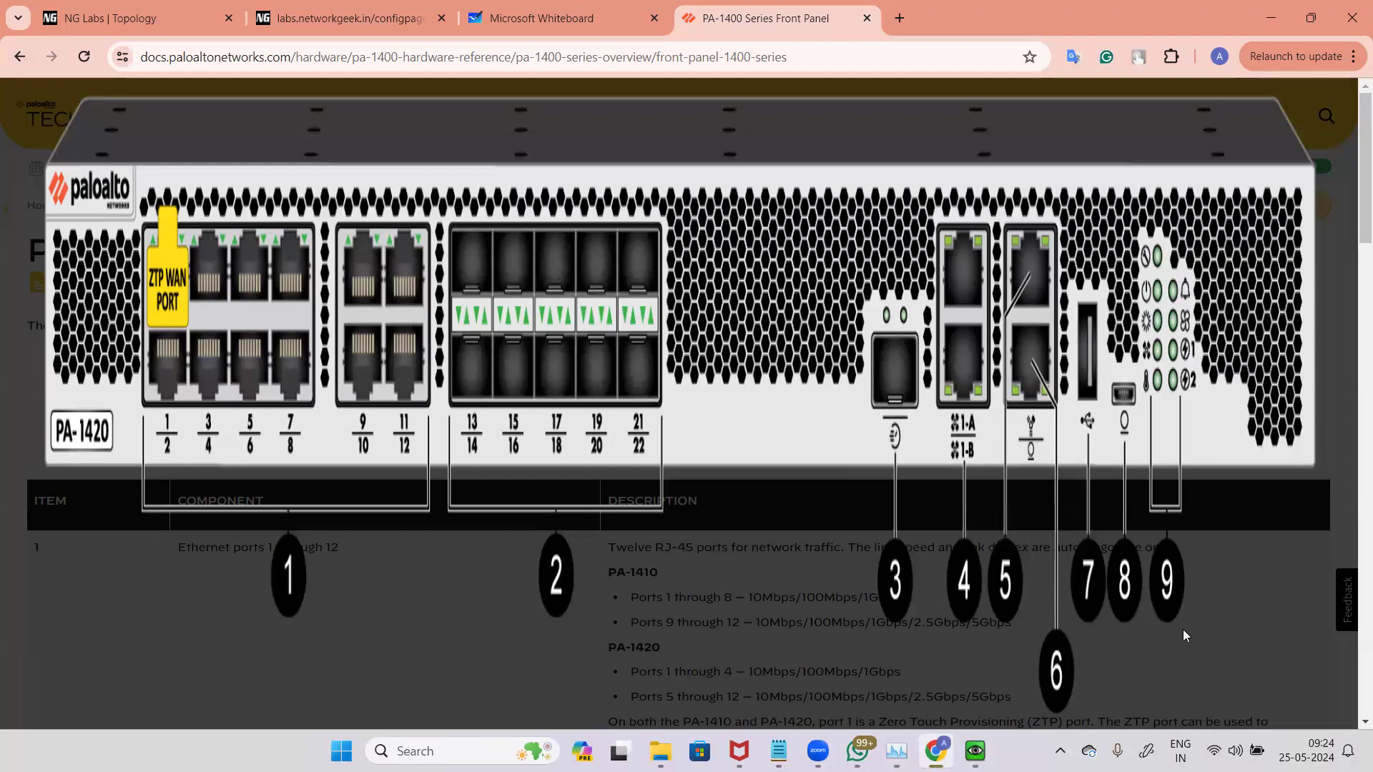
# Step: Examine the enlarged PA-1420 front panel image and the Ethernet ports 1 through 12 entry
pyautogui.click(544, 604)
pyautogui.moveTo(185, 550); pyautogui.dragTo(355, 557)
pyautogui.moveTo(486, 398)
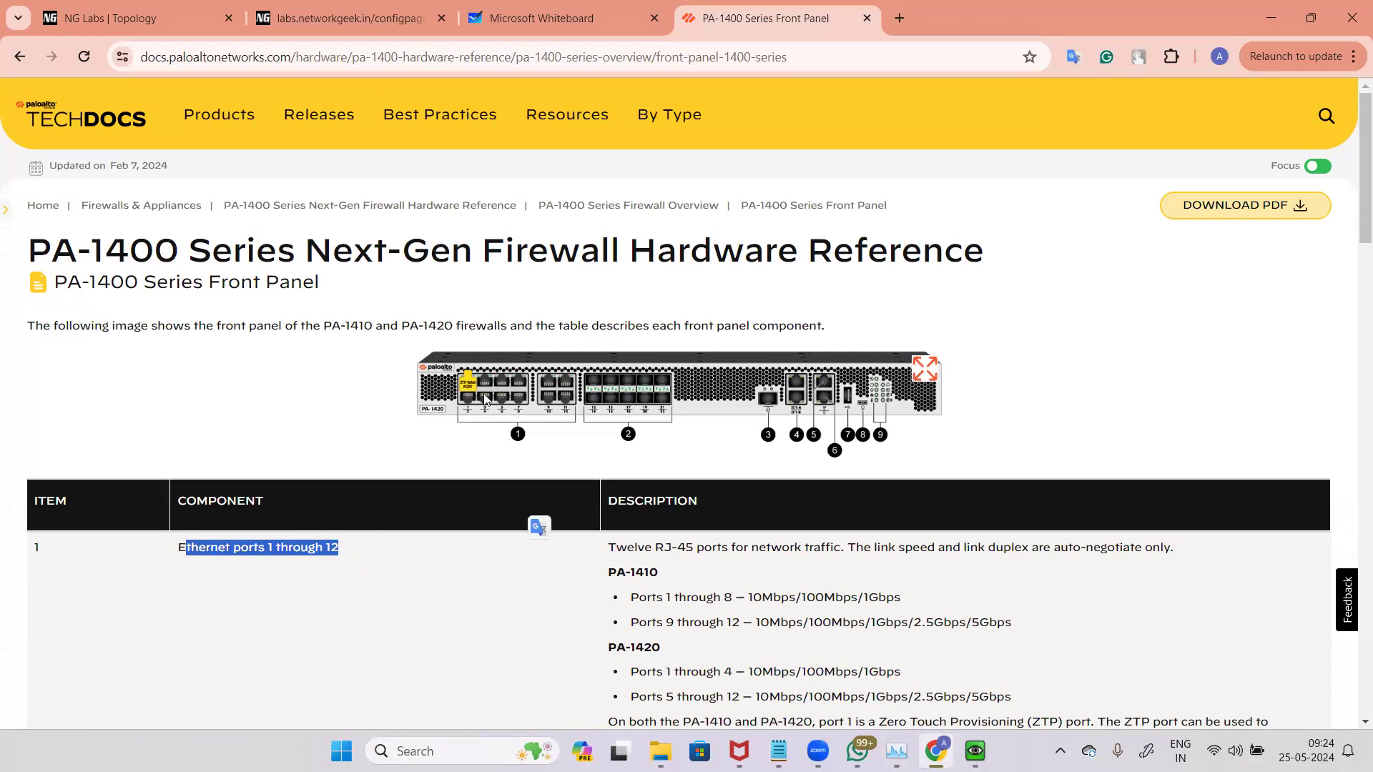
pyautogui.click(927, 369)
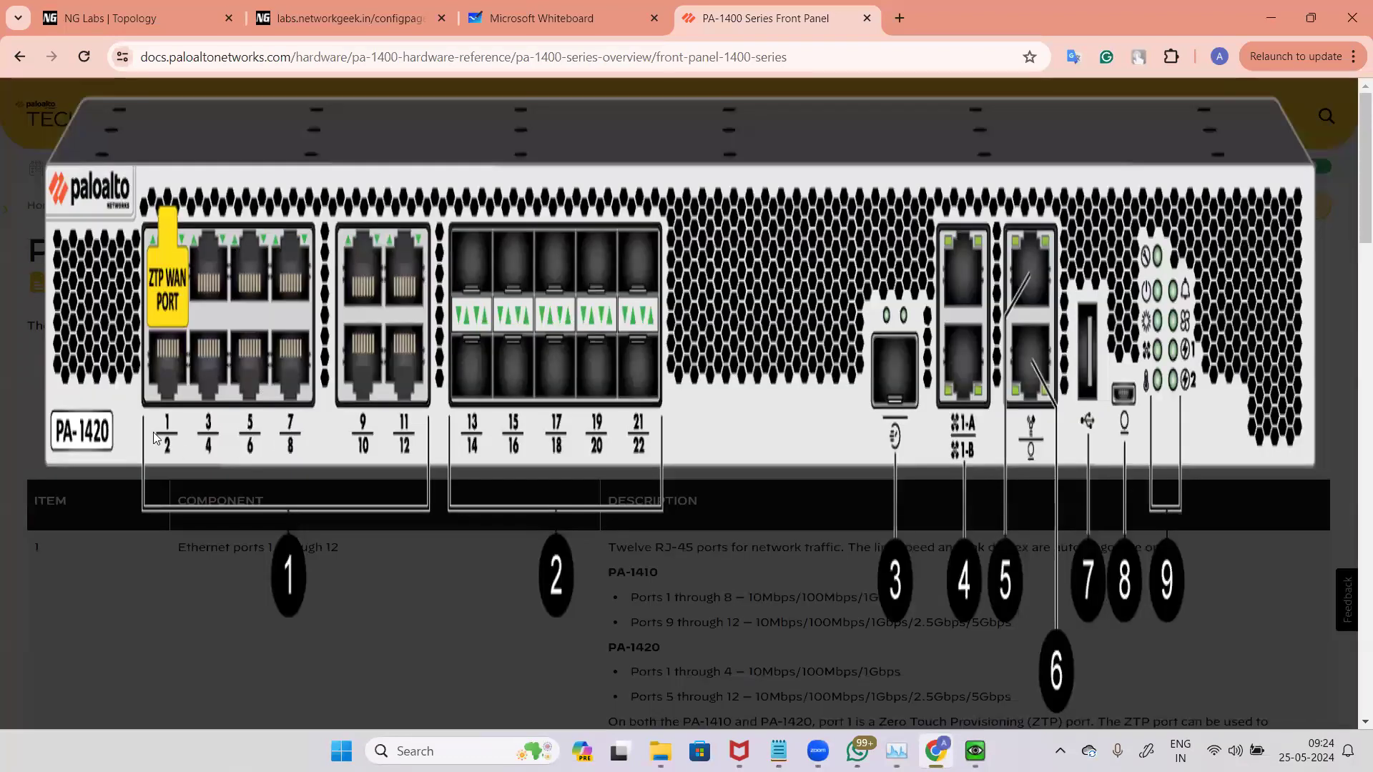
pyautogui.click(560, 582)
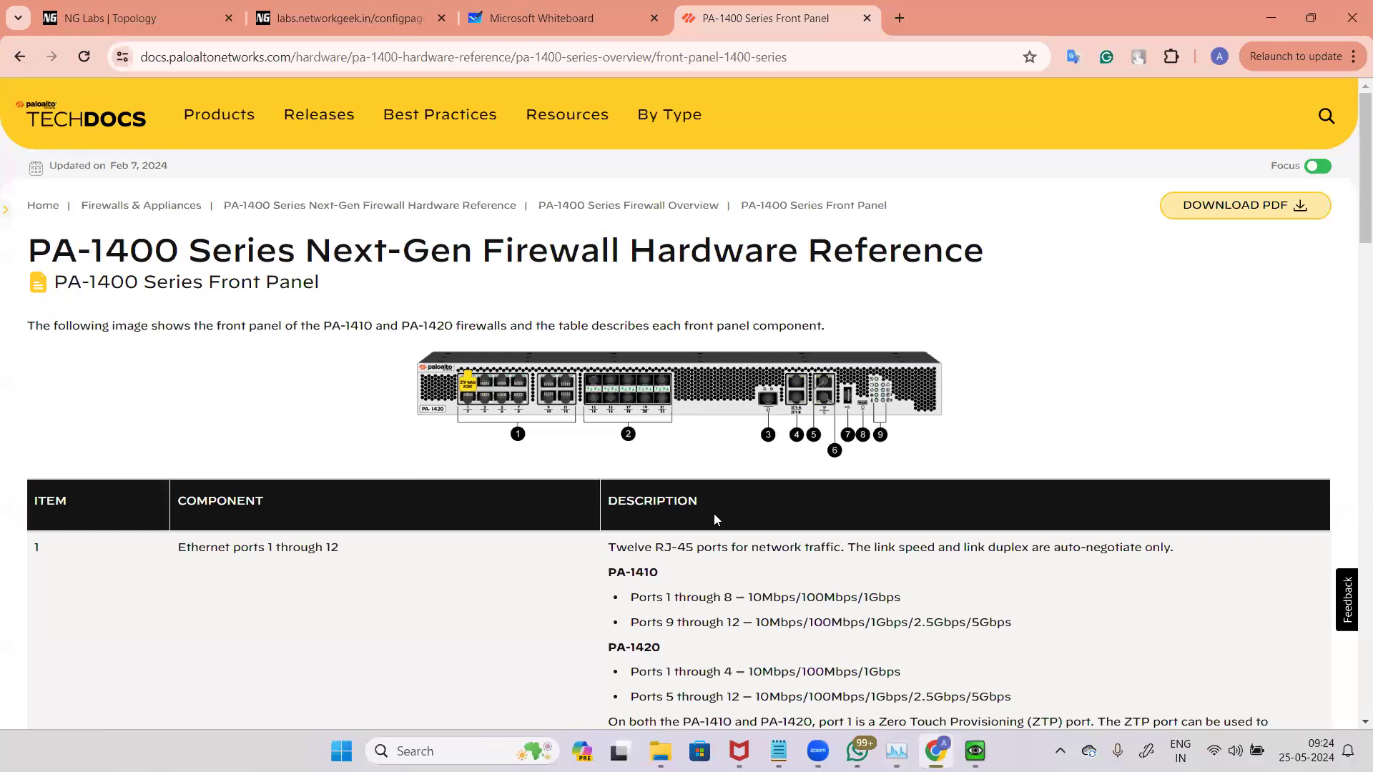
# Step: Read the PA-1420 Ethernet and SFP port speed descriptions in the front panel component table
pyautogui.scroll(-3, 713, 514)
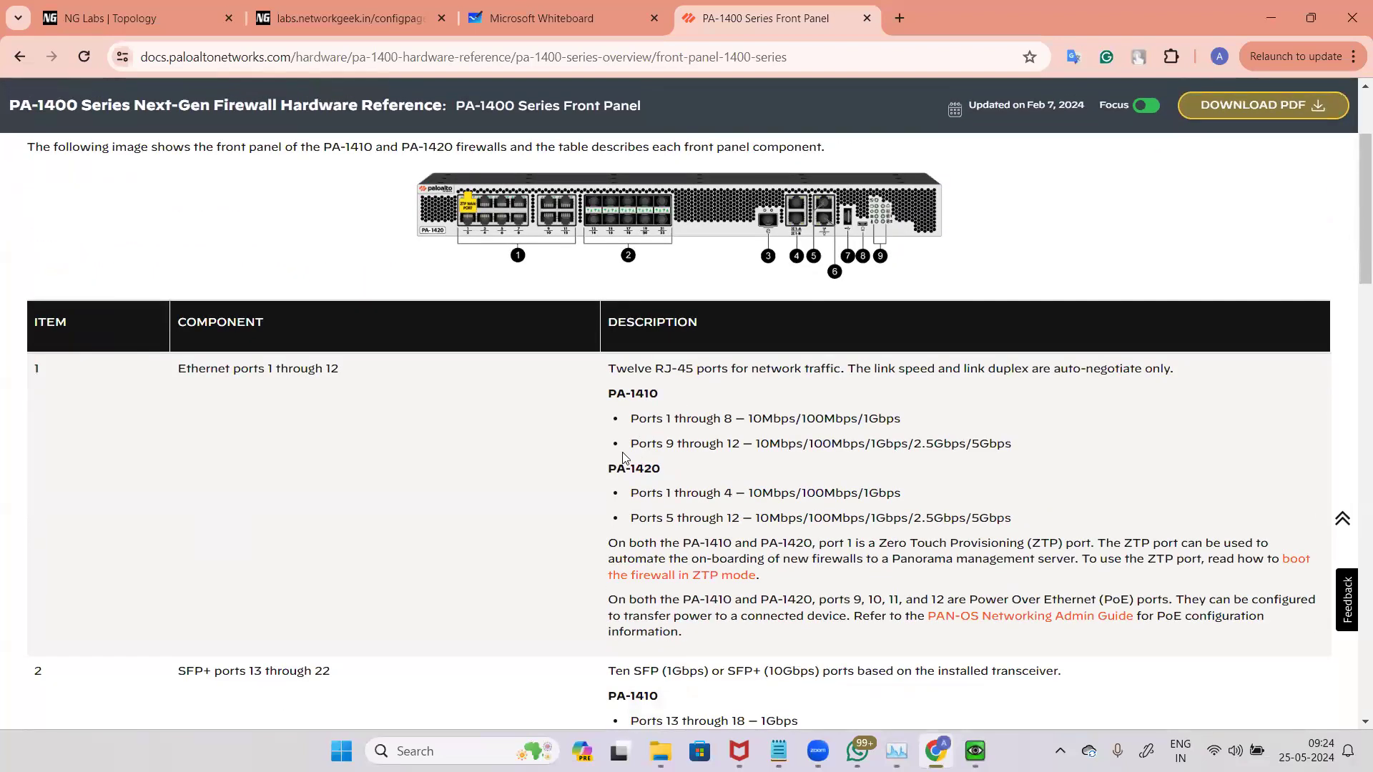
pyautogui.moveTo(630, 493); pyautogui.dragTo(902, 493)
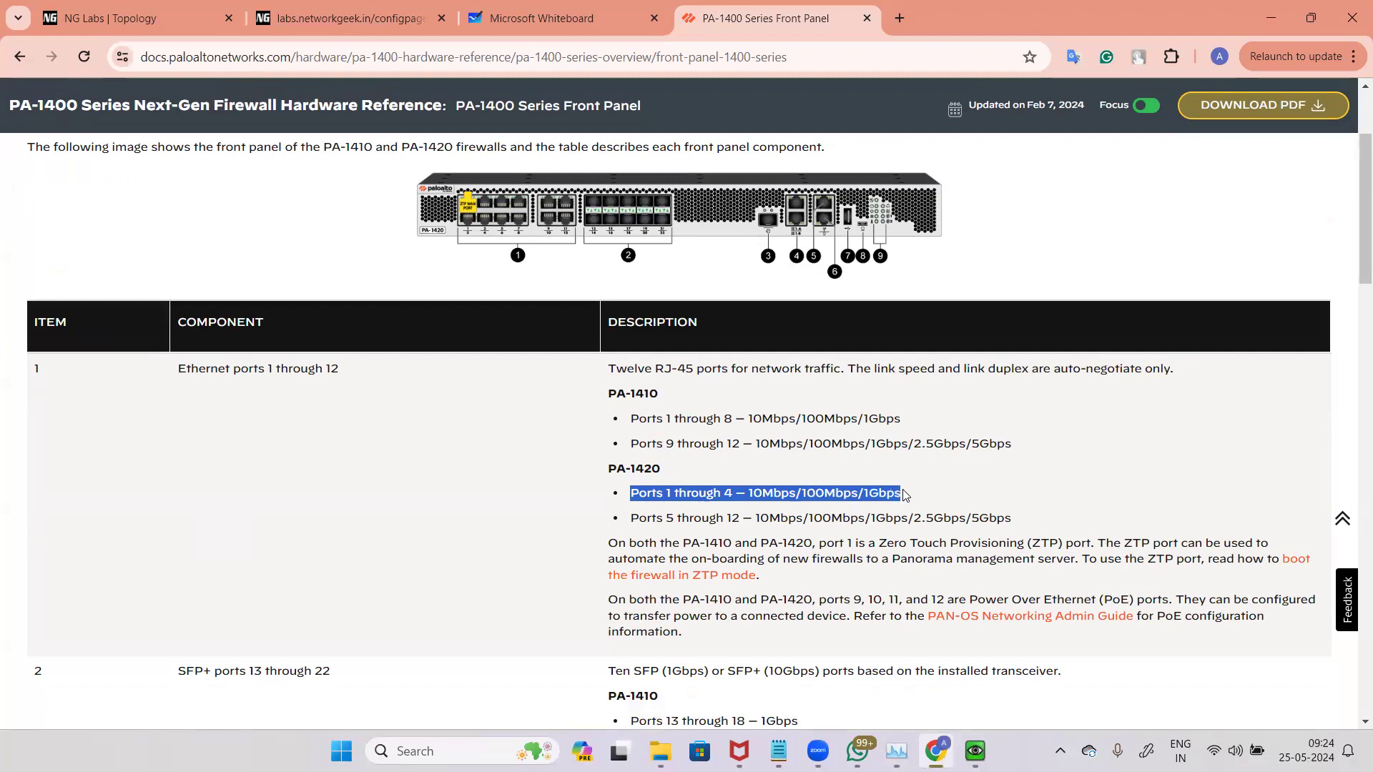
pyautogui.click(640, 525)
pyautogui.moveTo(631, 518); pyautogui.dragTo(1022, 520)
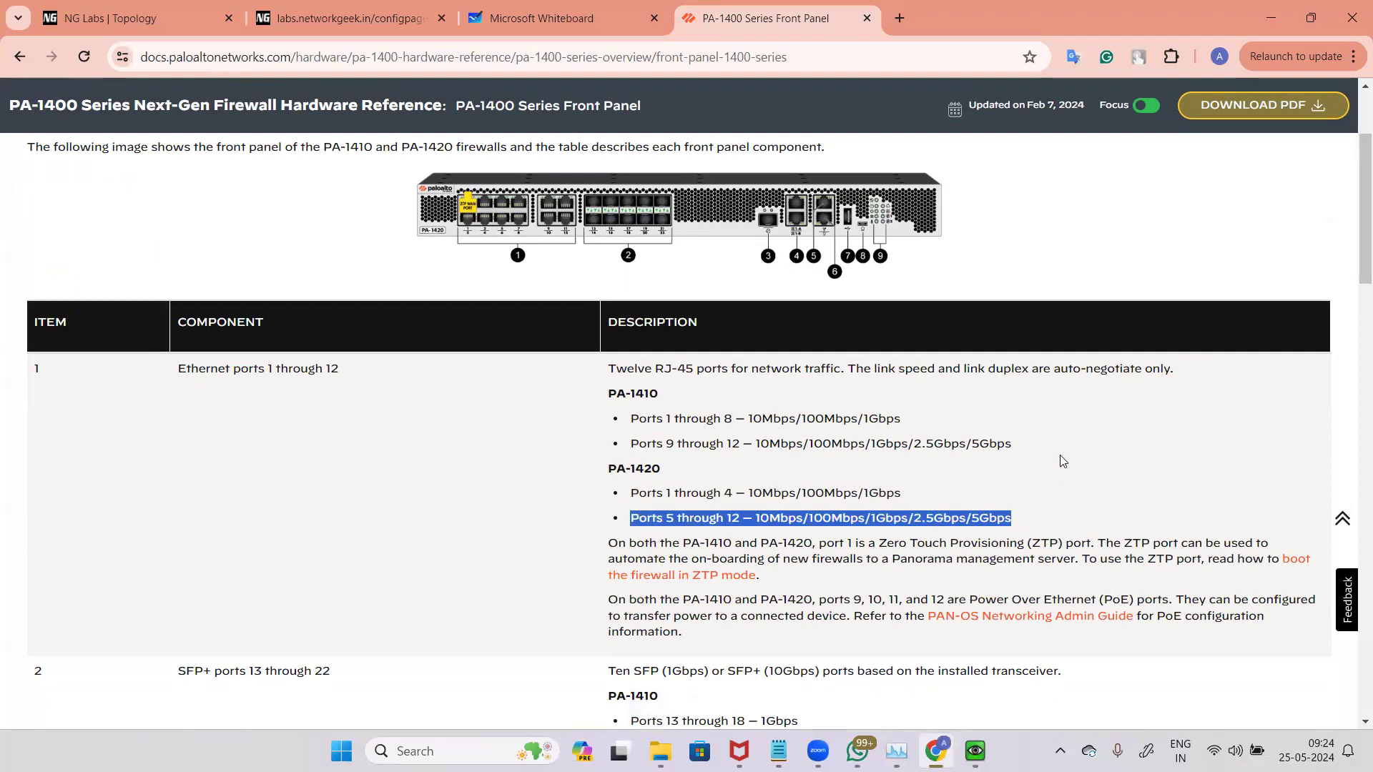
pyautogui.scroll(-1, 1064, 447)
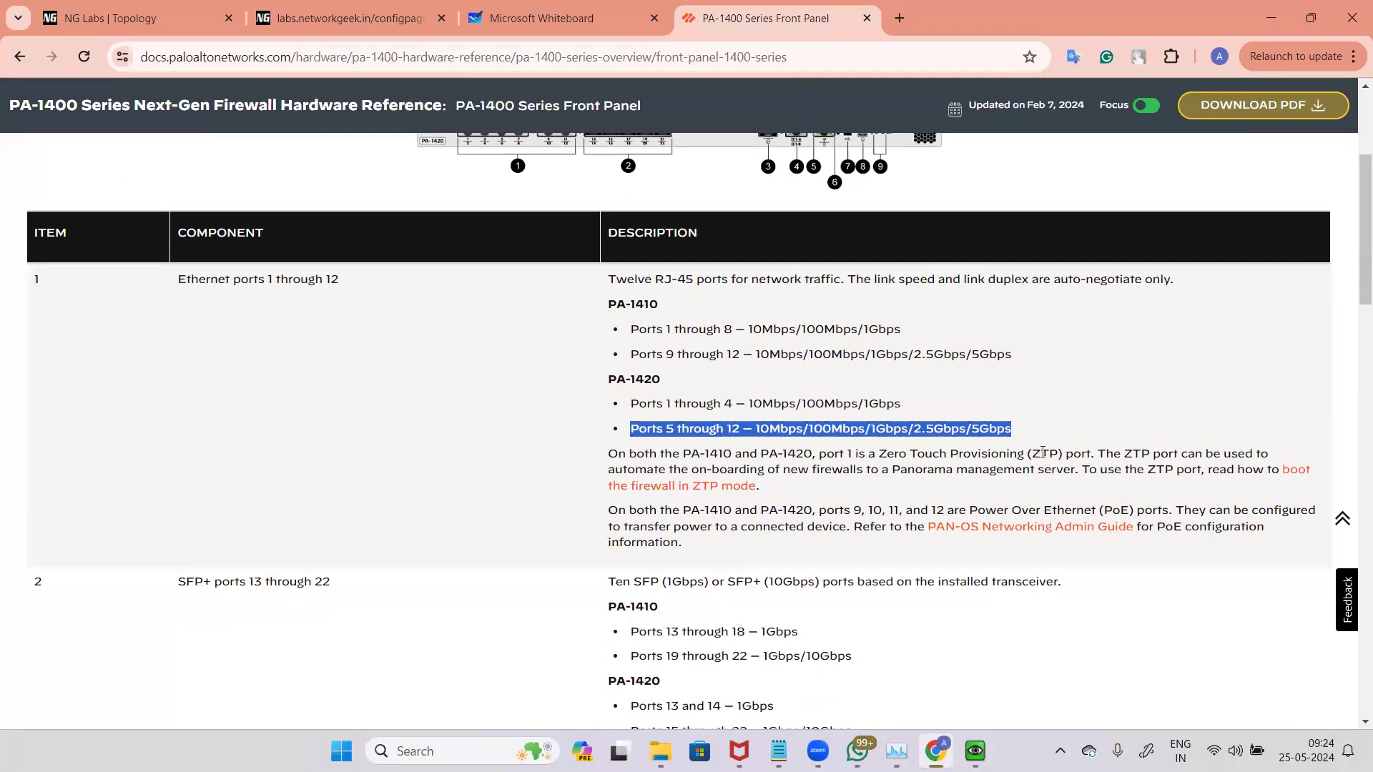
pyautogui.scroll(1, 1032, 307)
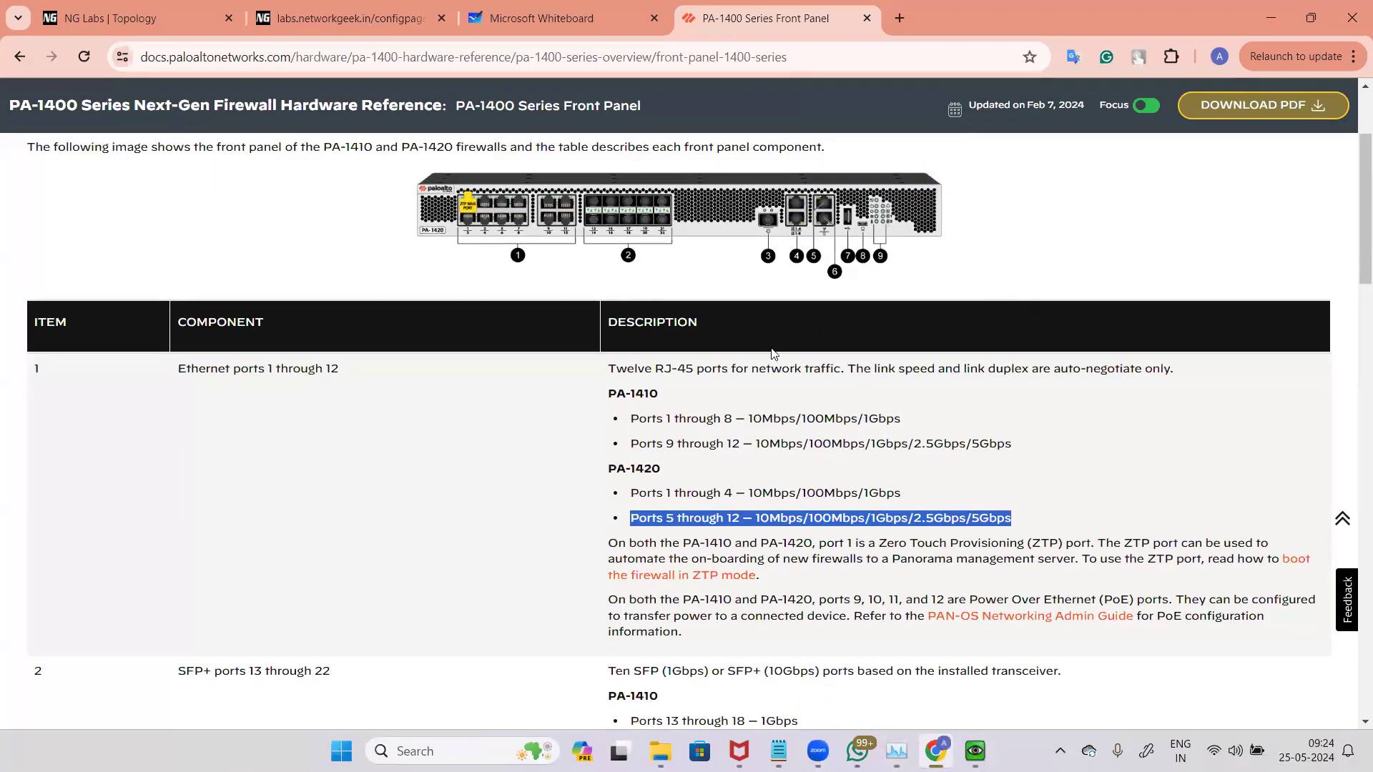
pyautogui.click(922, 195)
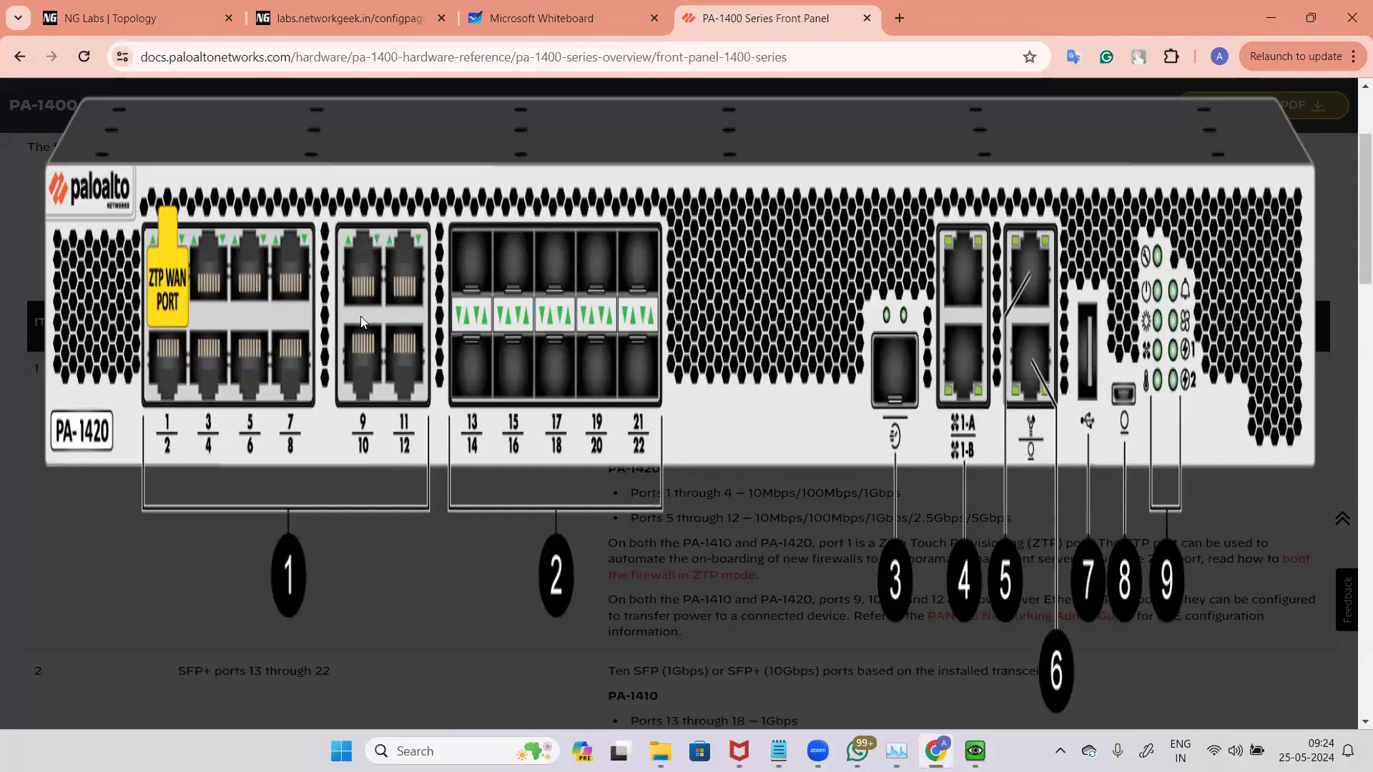
pyautogui.click(400, 572)
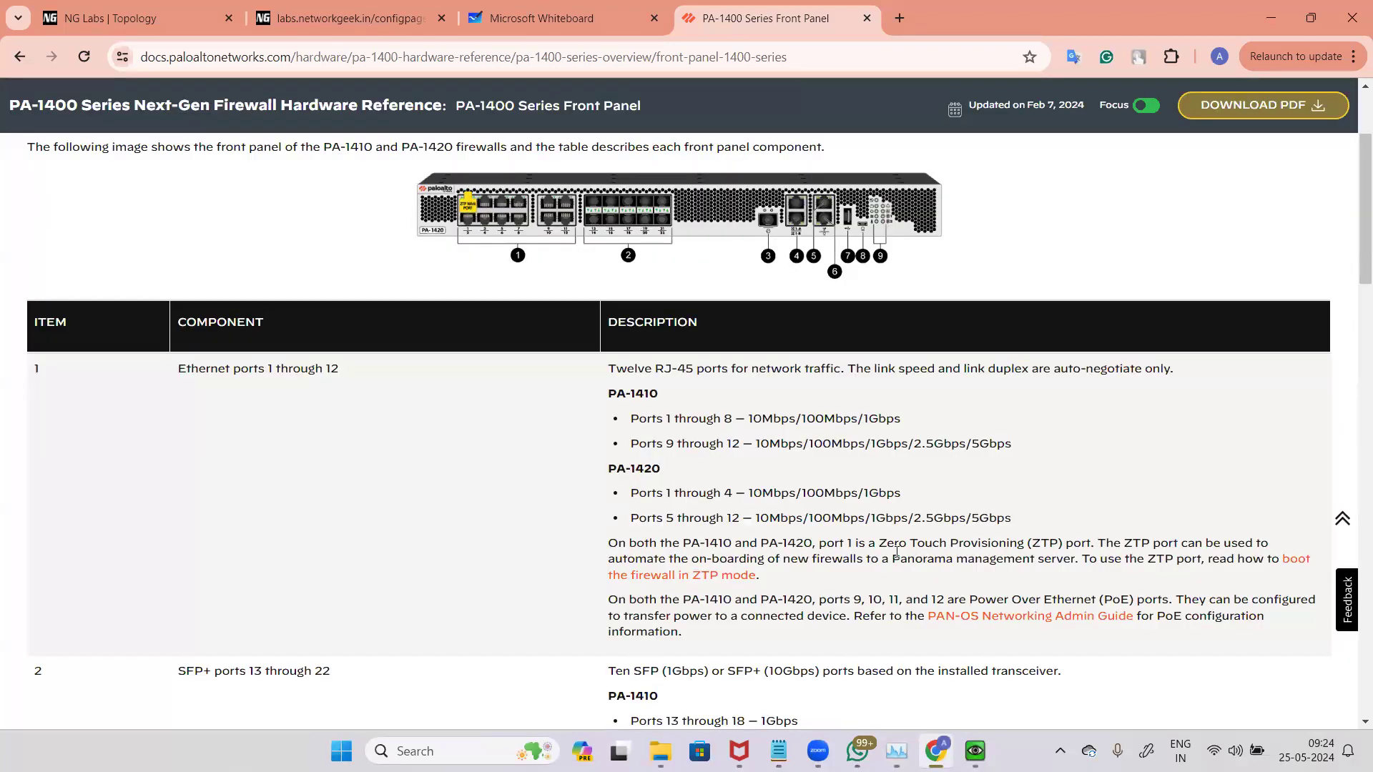
pyautogui.scroll(-2, 999, 469)
pyautogui.scroll(-1, 999, 473)
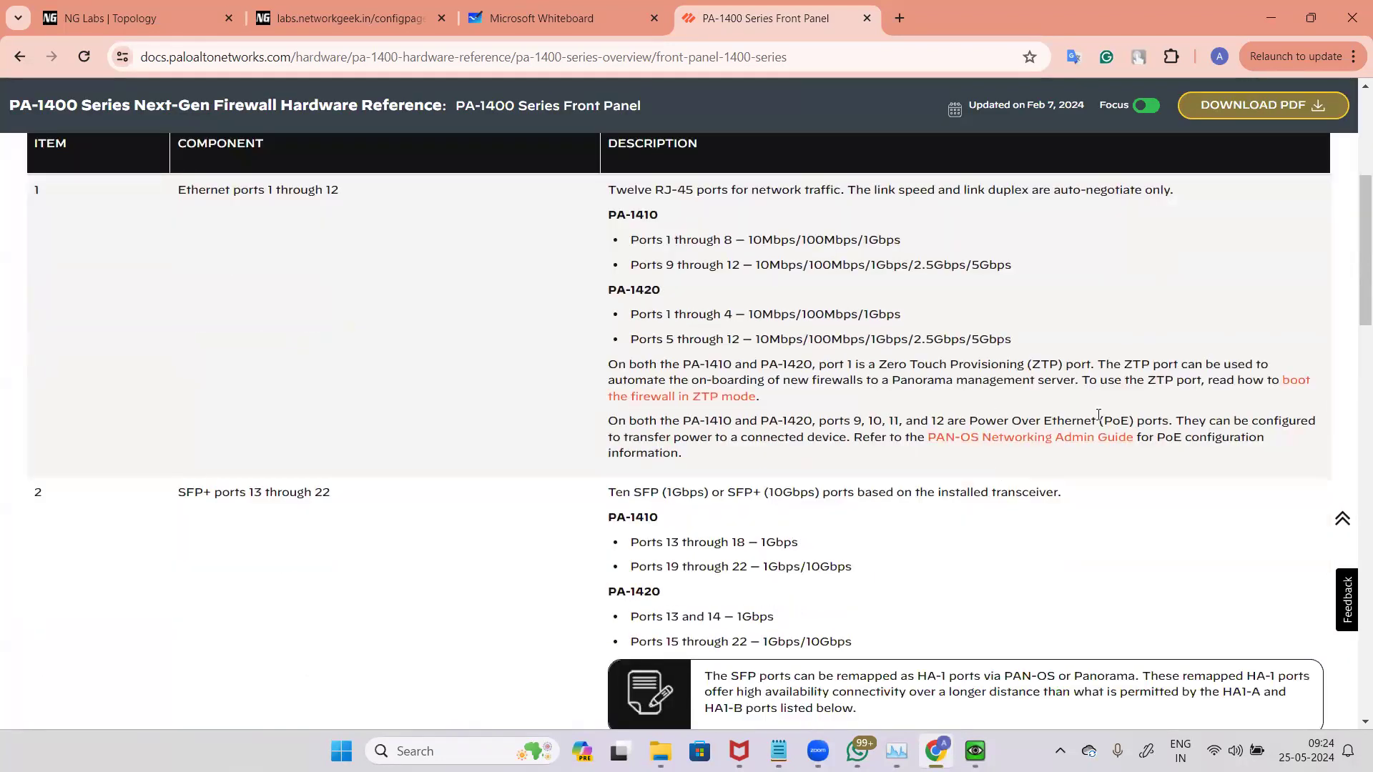
pyautogui.moveTo(977, 420); pyautogui.dragTo(1171, 422)
pyautogui.scroll(5, 537, 389)
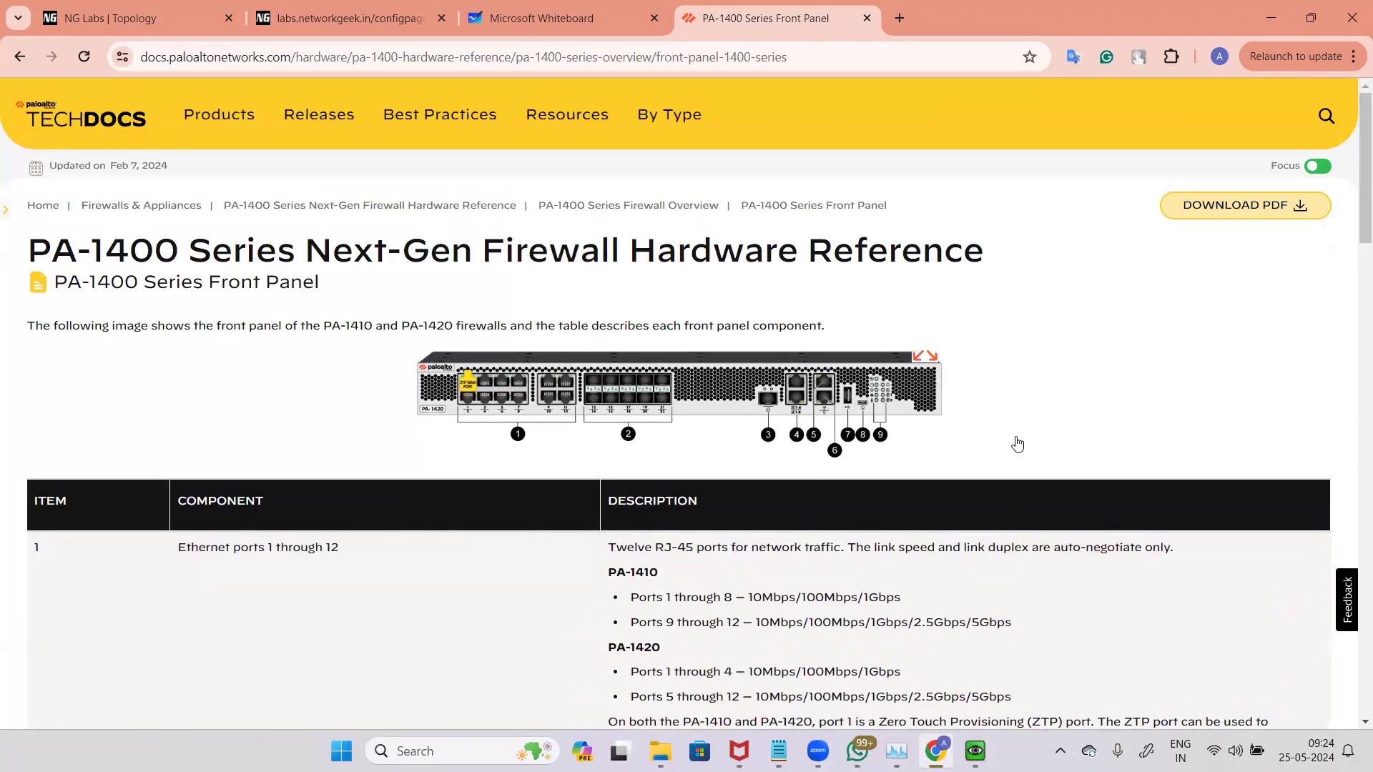
# Step: Examine the SFP+ ports 13 through 22 entry and the enlarged PA-1420 front panel image
pyautogui.scroll(-5, 260, 337)
pyautogui.scroll(-3, 198, 313)
pyautogui.tripleClick(332, 313)
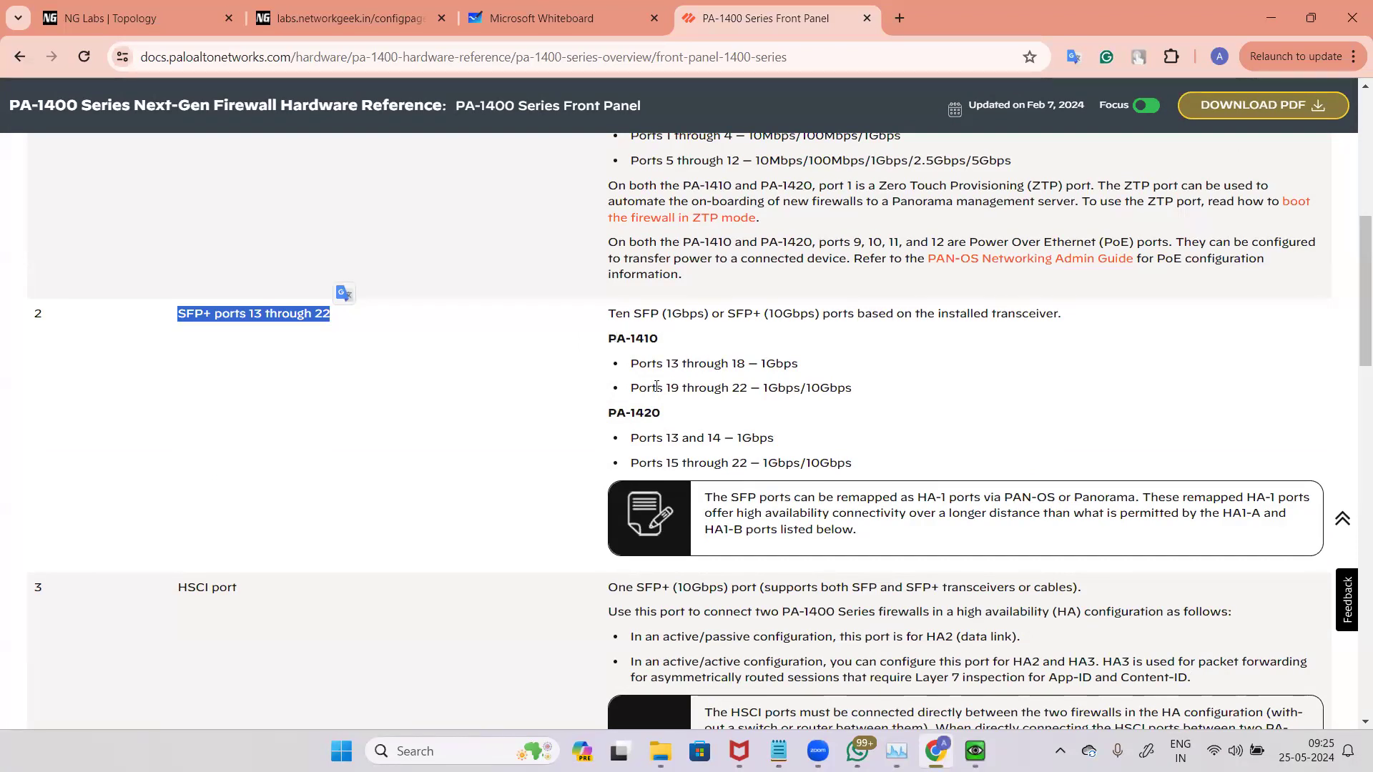
pyautogui.scroll(4, 429, 361)
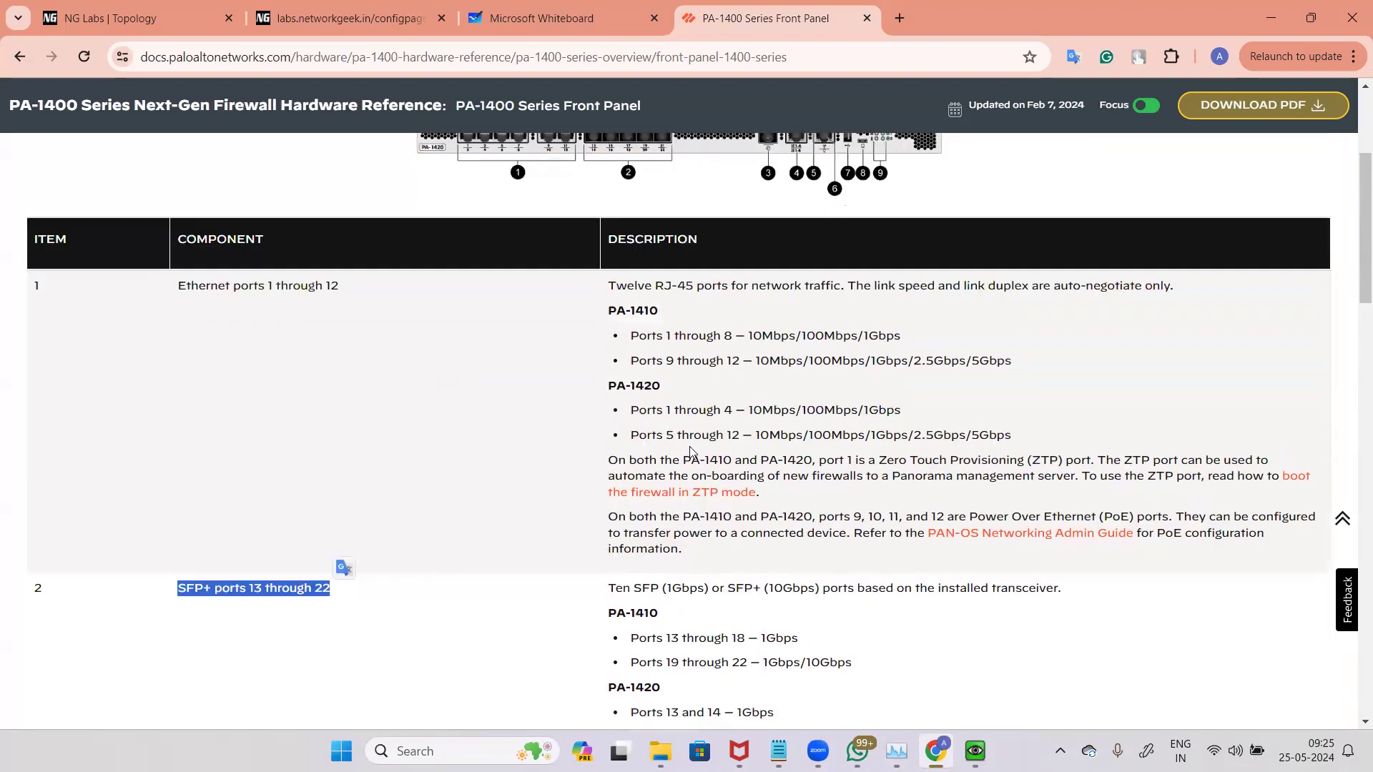
pyautogui.scroll(4, 690, 450)
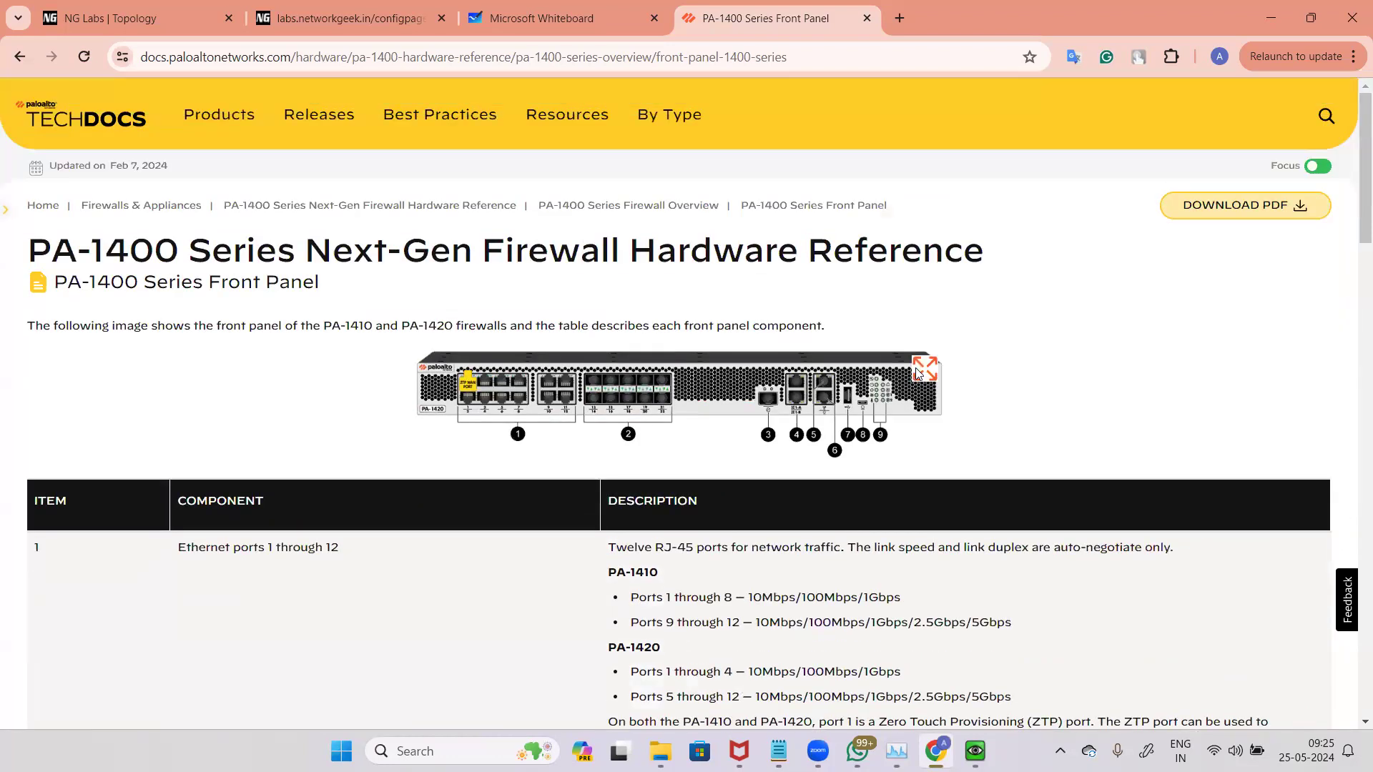
pyautogui.click(643, 443)
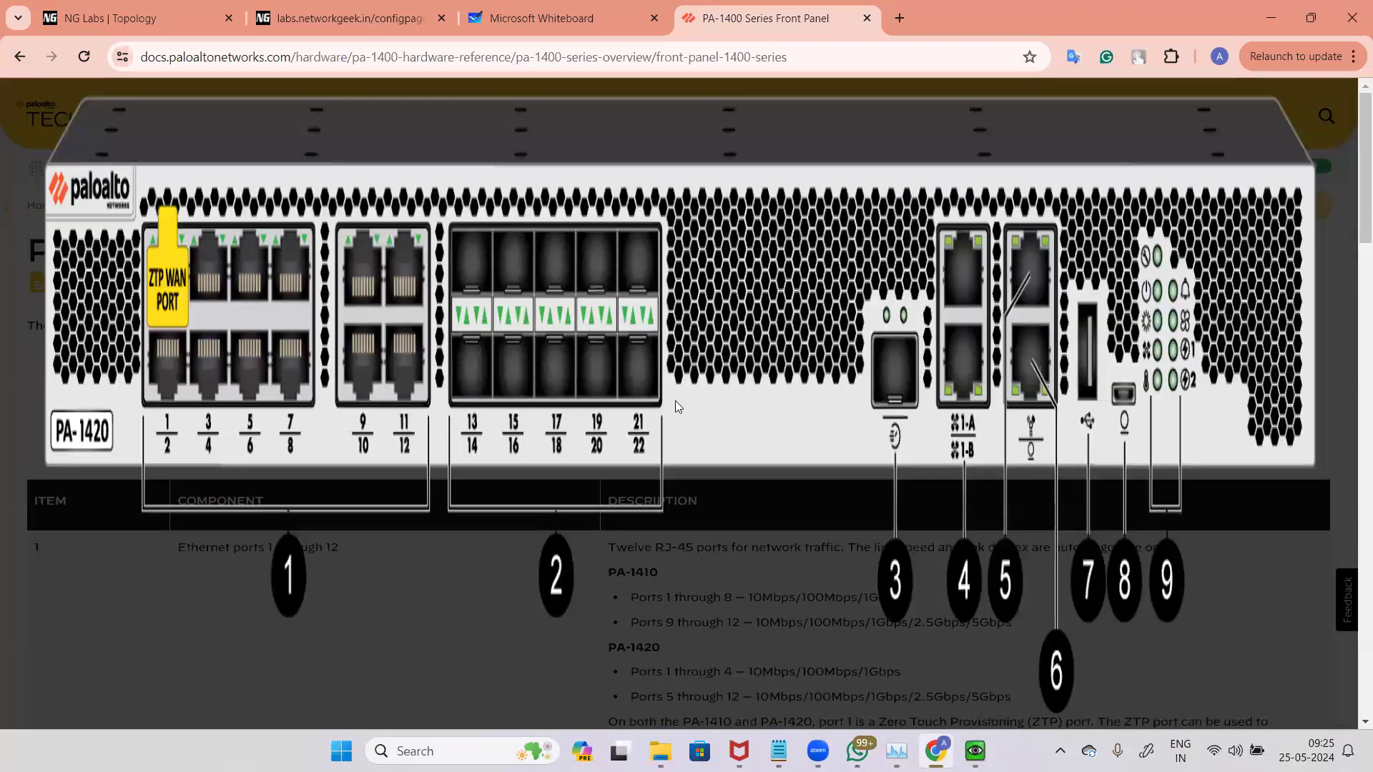
pyautogui.click(874, 592)
pyautogui.scroll(-3, 607, 400)
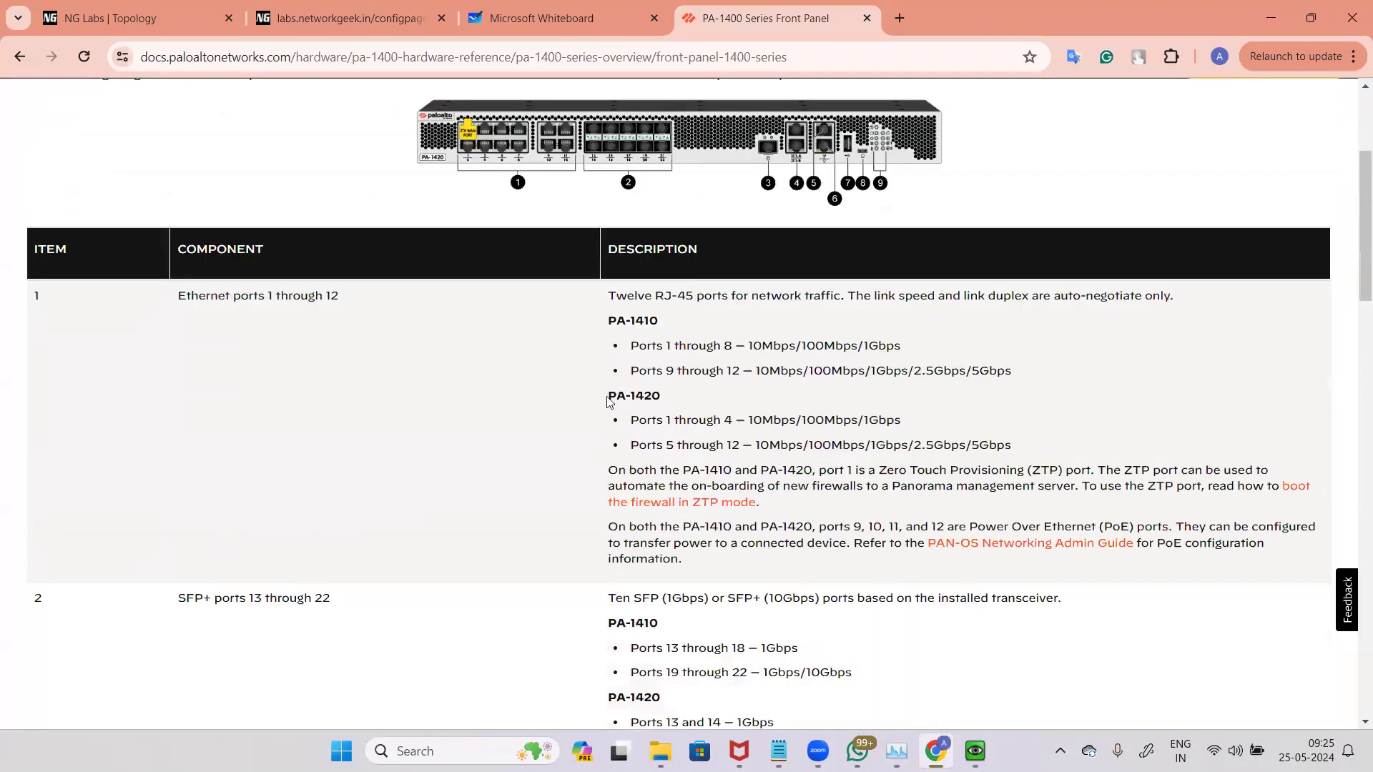
# Step: Read the SFP and SFP+ port speed descriptions for the PA-1410 and PA-1420 models
pyautogui.scroll(-1, 236, 265)
pyautogui.scroll(-1, 182, 242)
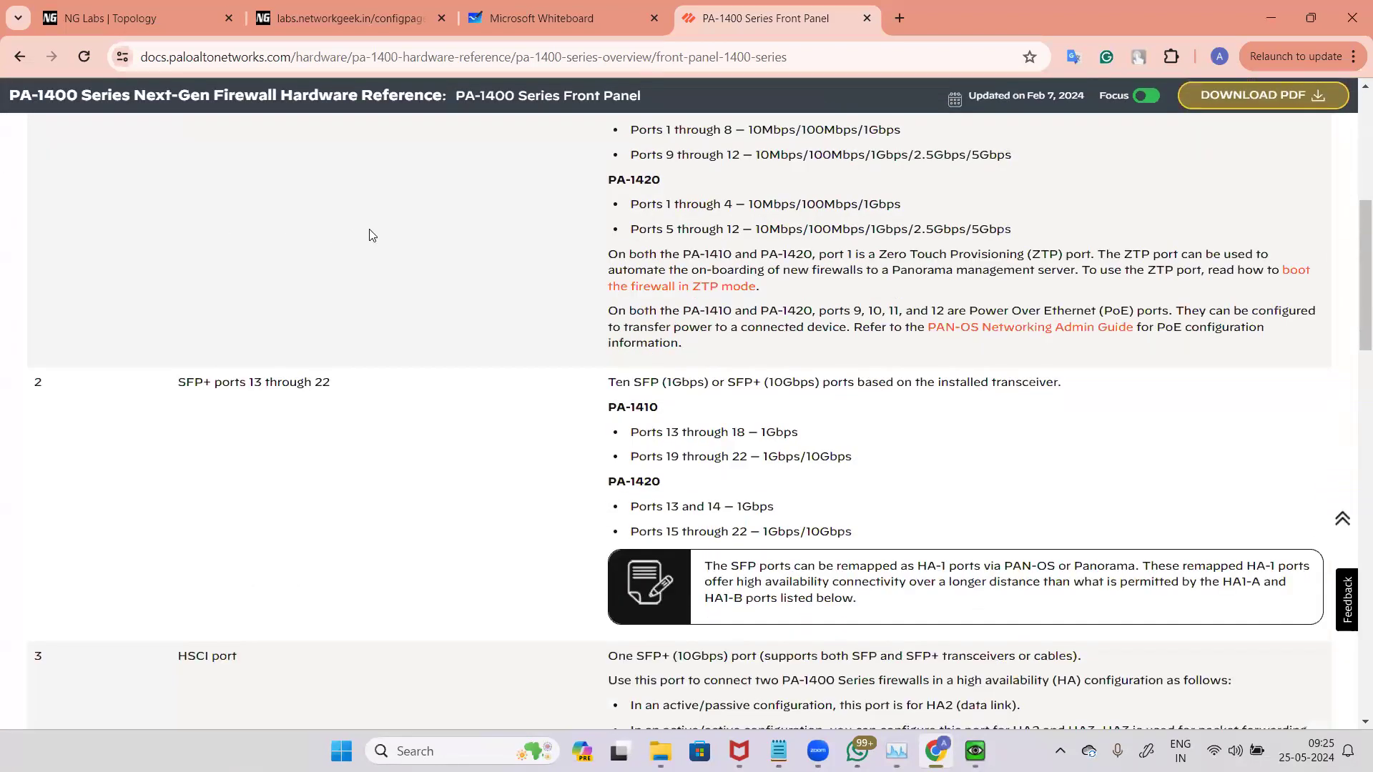
pyautogui.scroll(-2, 359, 234)
pyautogui.tripleClick(359, 235)
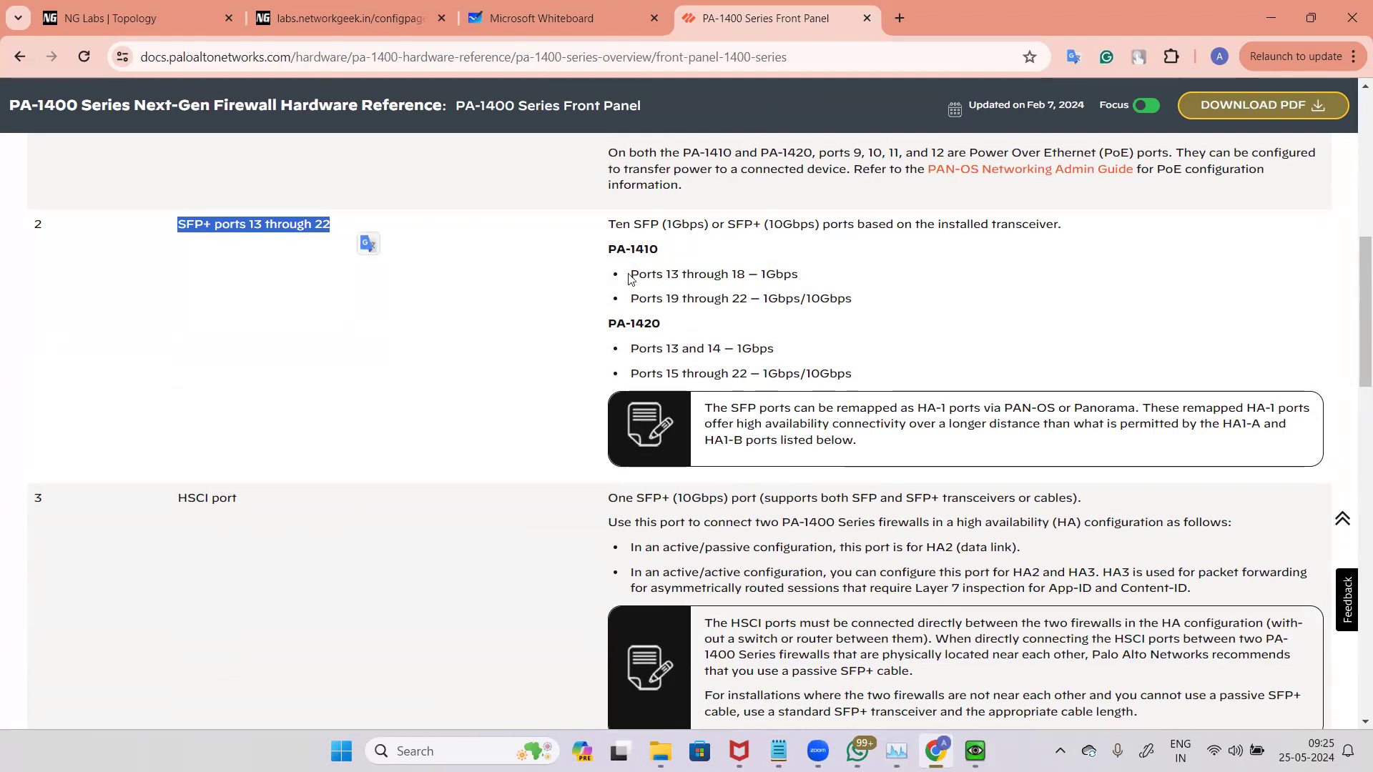
pyautogui.moveTo(629, 277); pyautogui.dragTo(798, 279)
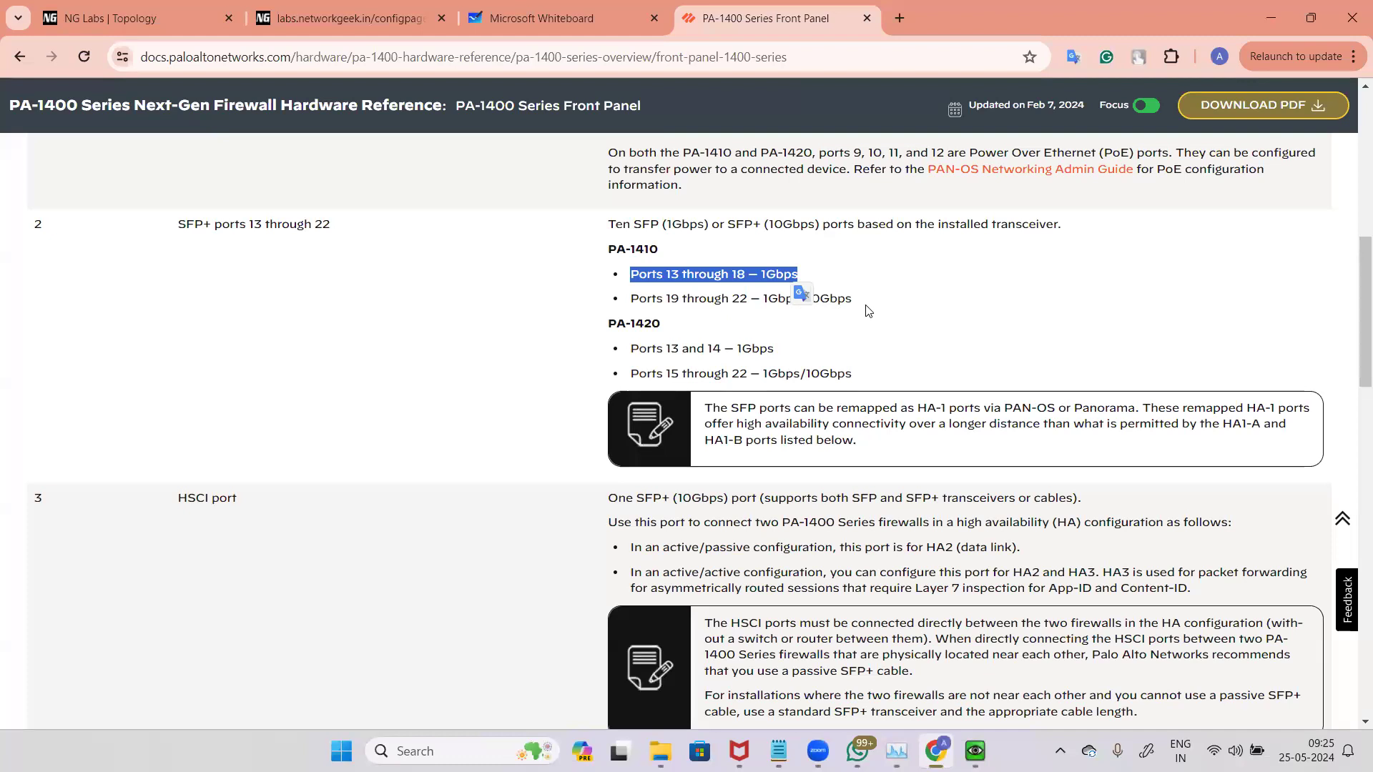
pyautogui.tripleClick(844, 295)
pyautogui.click(743, 227)
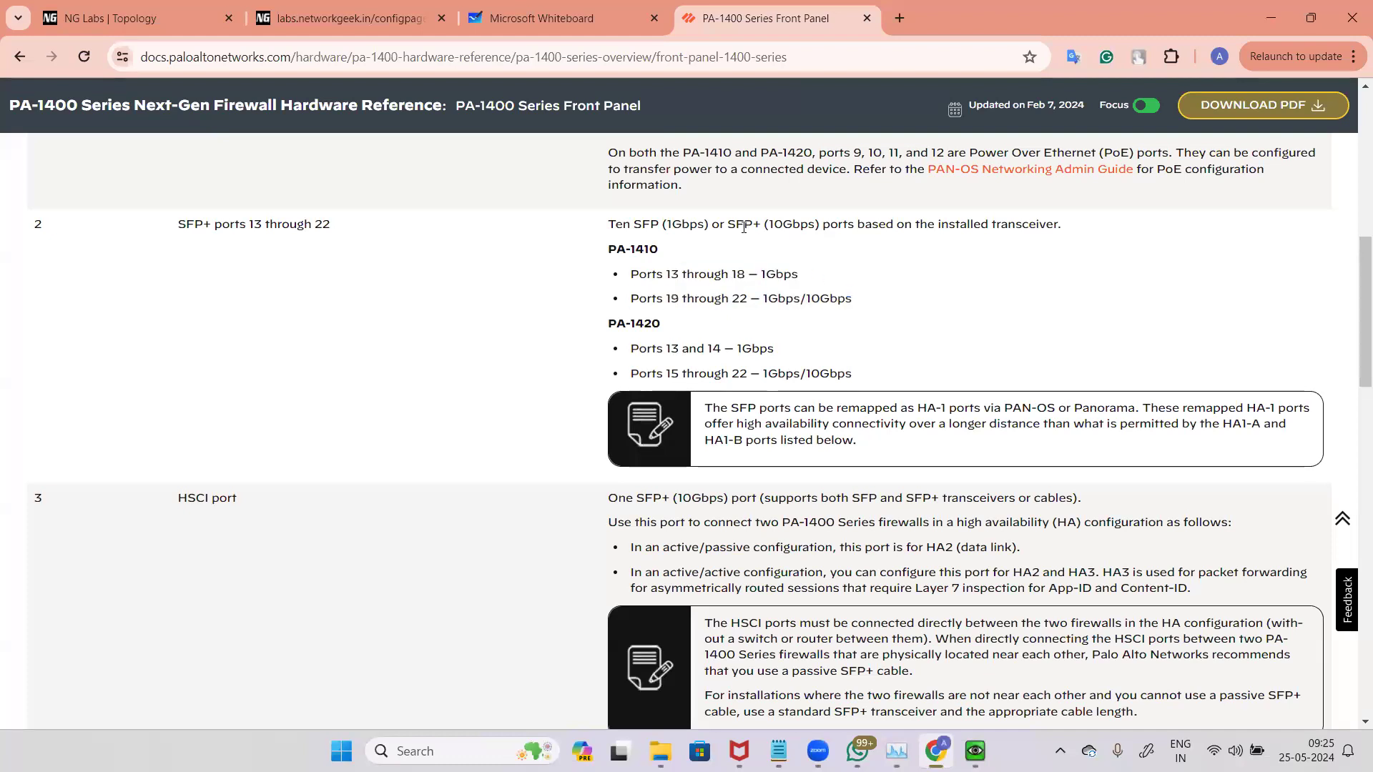
pyautogui.moveTo(607, 227); pyautogui.dragTo(782, 229)
pyautogui.click(743, 252)
pyautogui.moveTo(631, 227); pyautogui.dragTo(822, 224)
pyautogui.scroll(-1, 1015, 286)
pyautogui.scroll(1, 1027, 289)
pyautogui.moveTo(1061, 225); pyautogui.dragTo(981, 223)
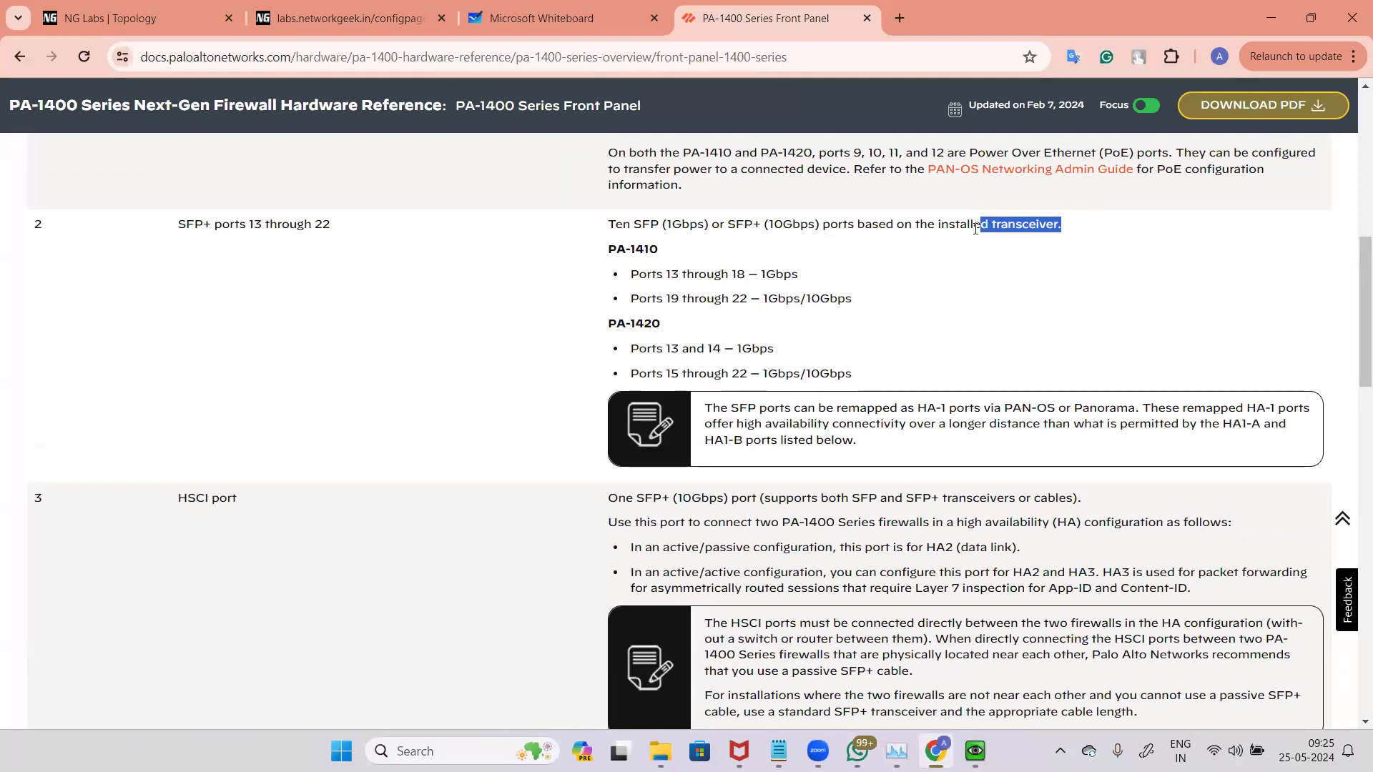
pyautogui.scroll(-1, 923, 277)
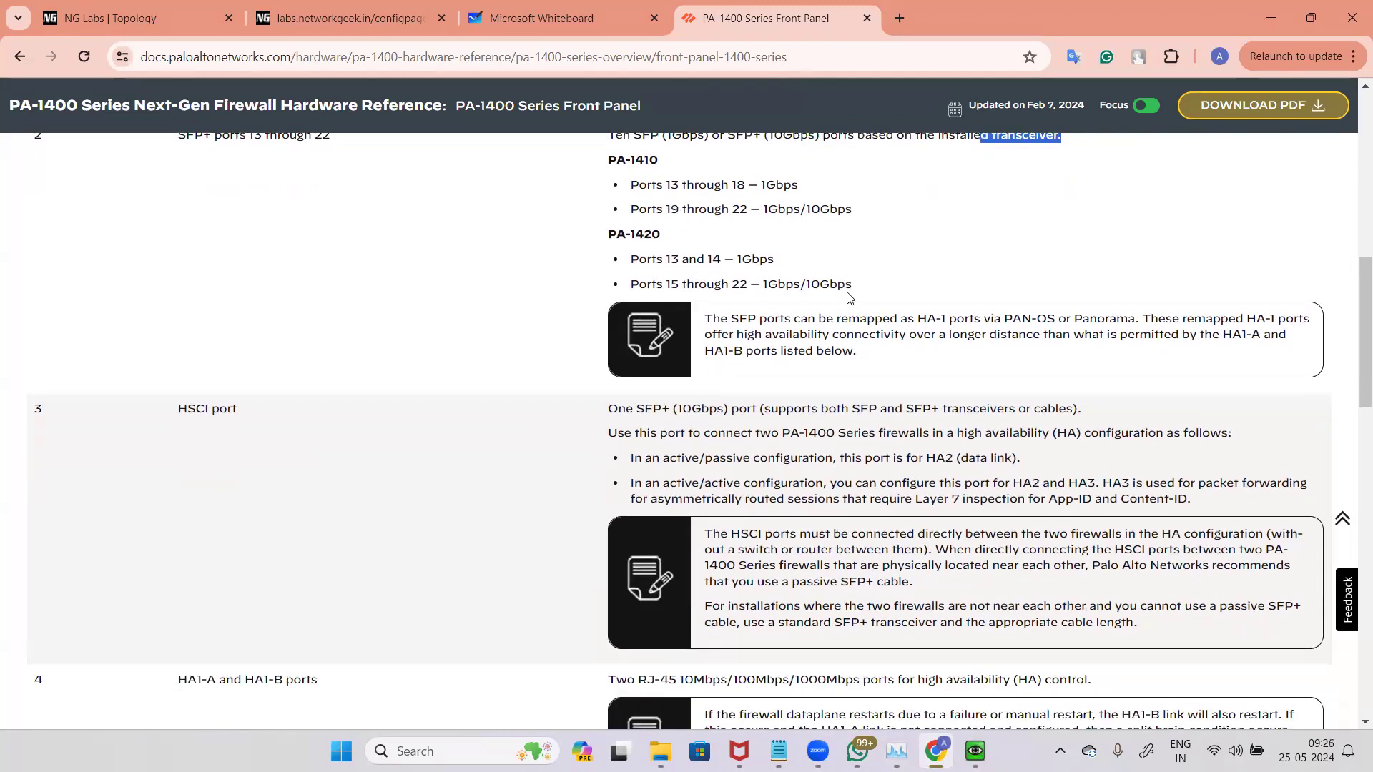
pyautogui.scroll(-2, 764, 284)
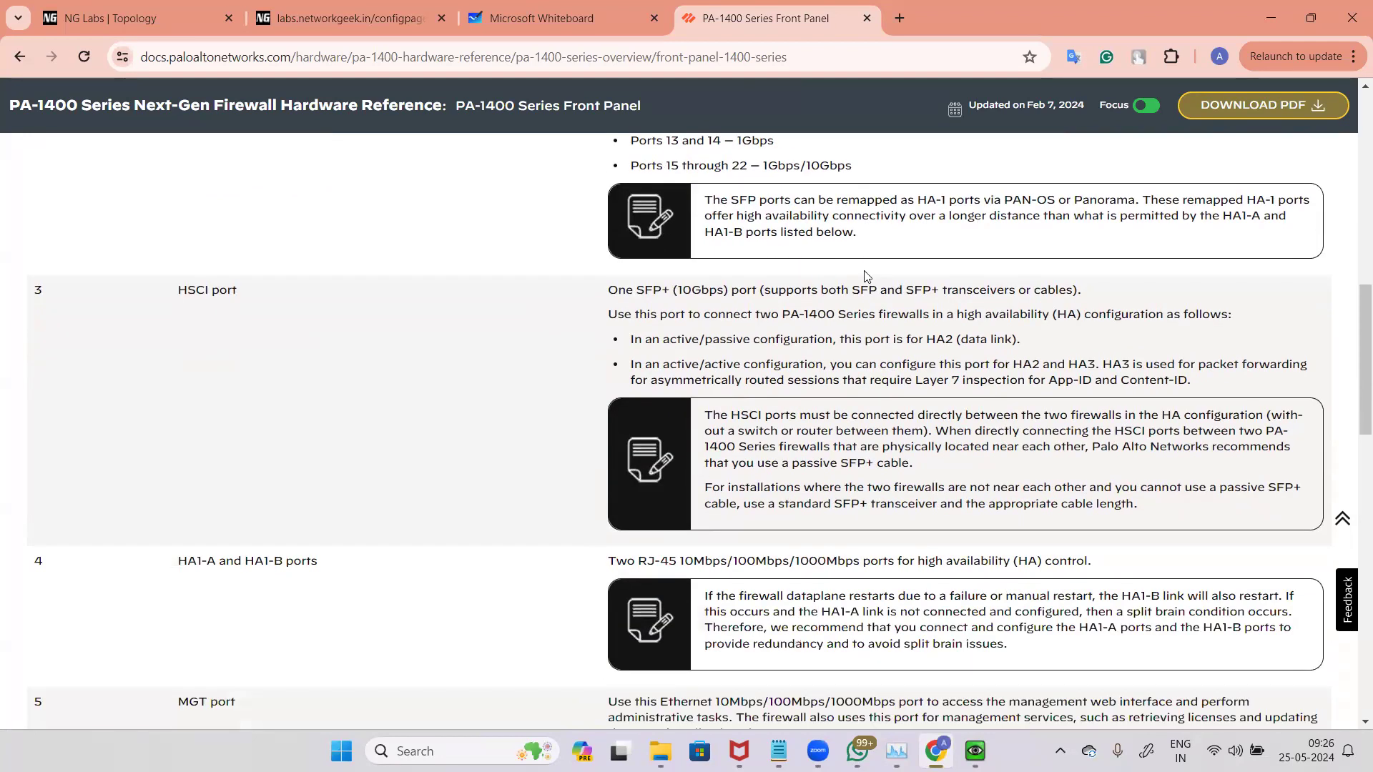
pyautogui.scroll(4, 681, 314)
pyautogui.scroll(6, 681, 315)
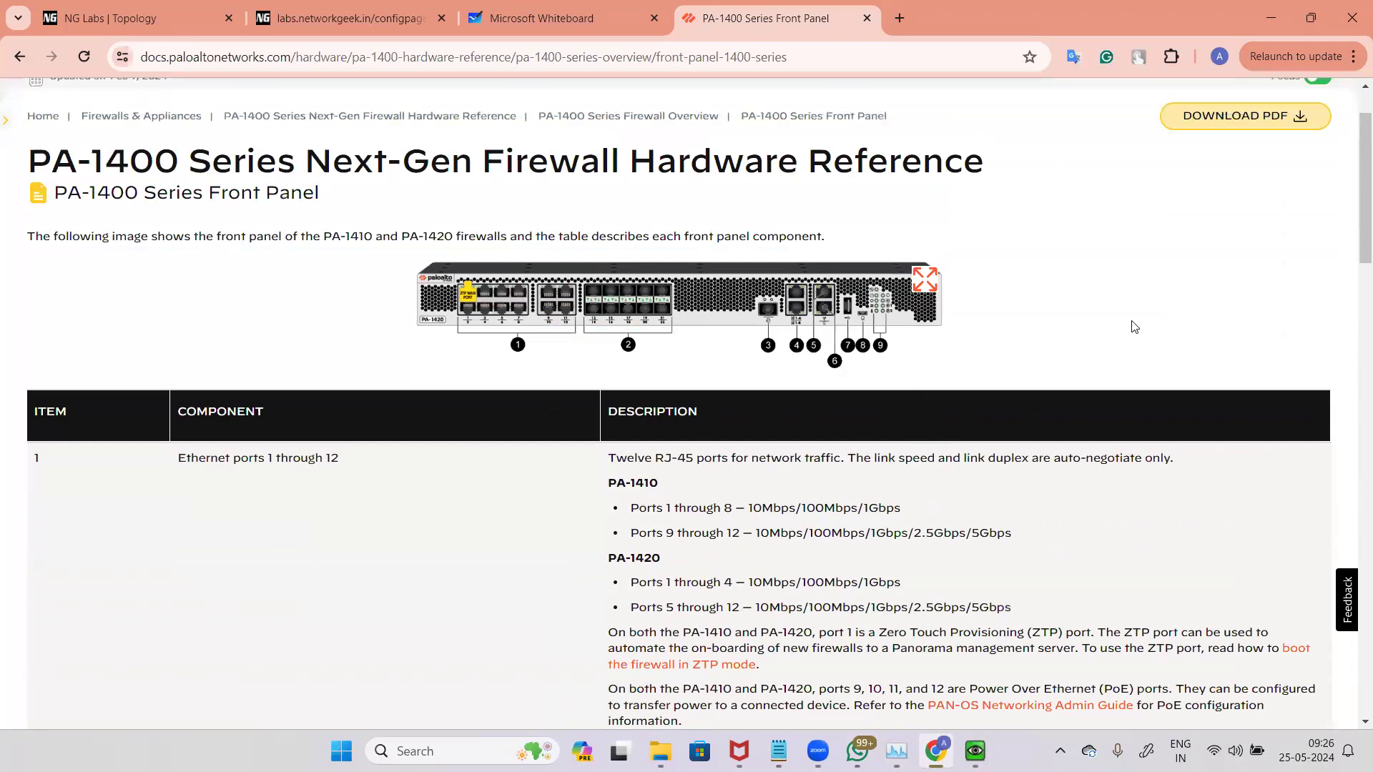
# Step: Review the enlarged front panel and the HSCI, HA1, console, USB and LED status component entries
pyautogui.click(925, 279)
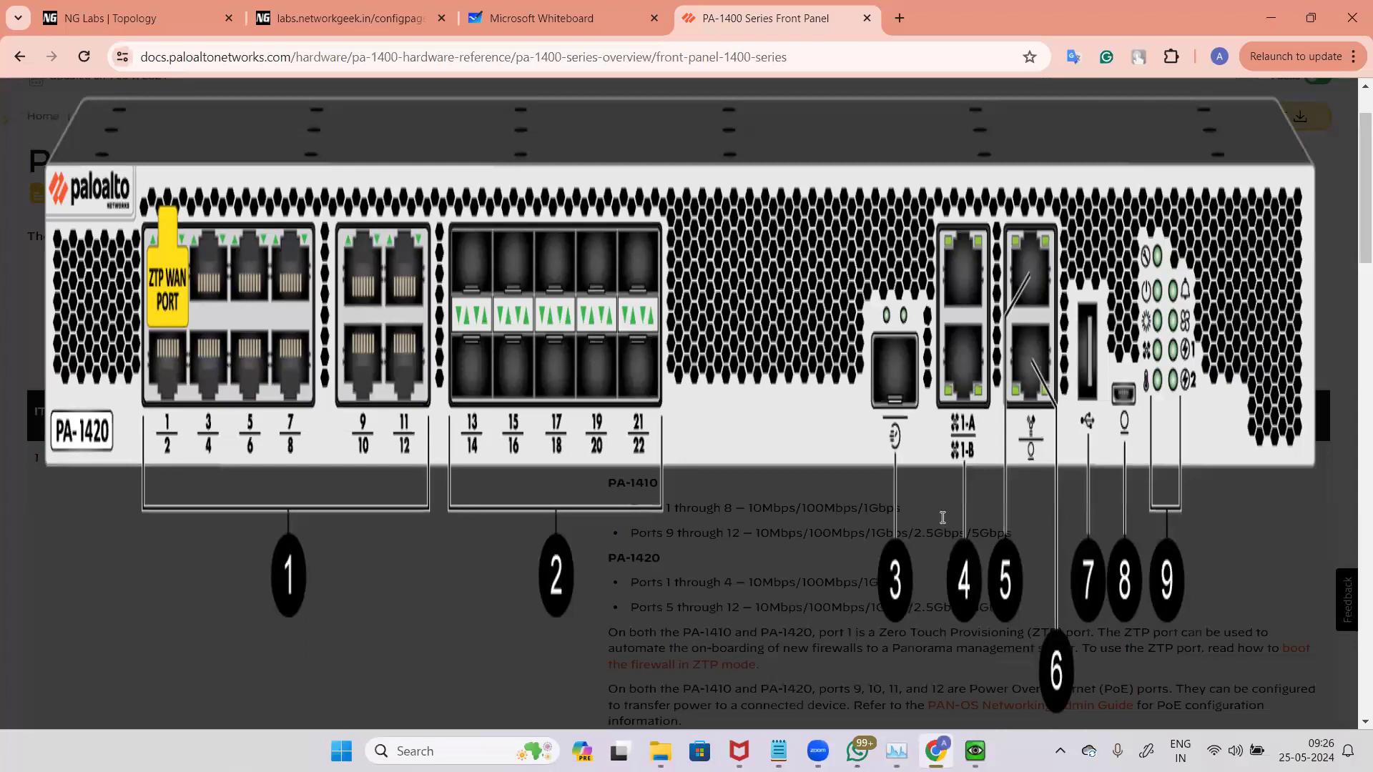
pyautogui.click(940, 521)
pyautogui.scroll(-5, 215, 314)
pyautogui.scroll(-5, 291, 322)
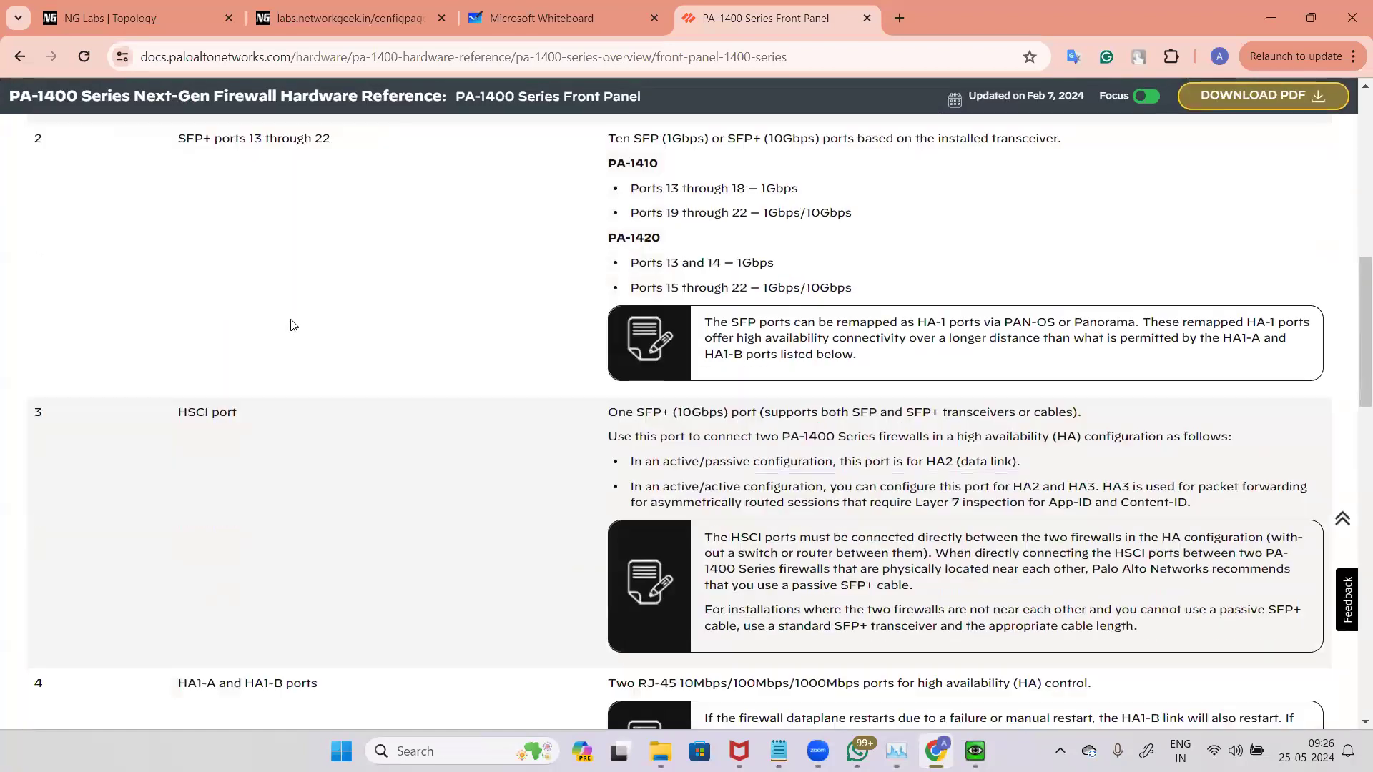
pyautogui.tripleClick(404, 350)
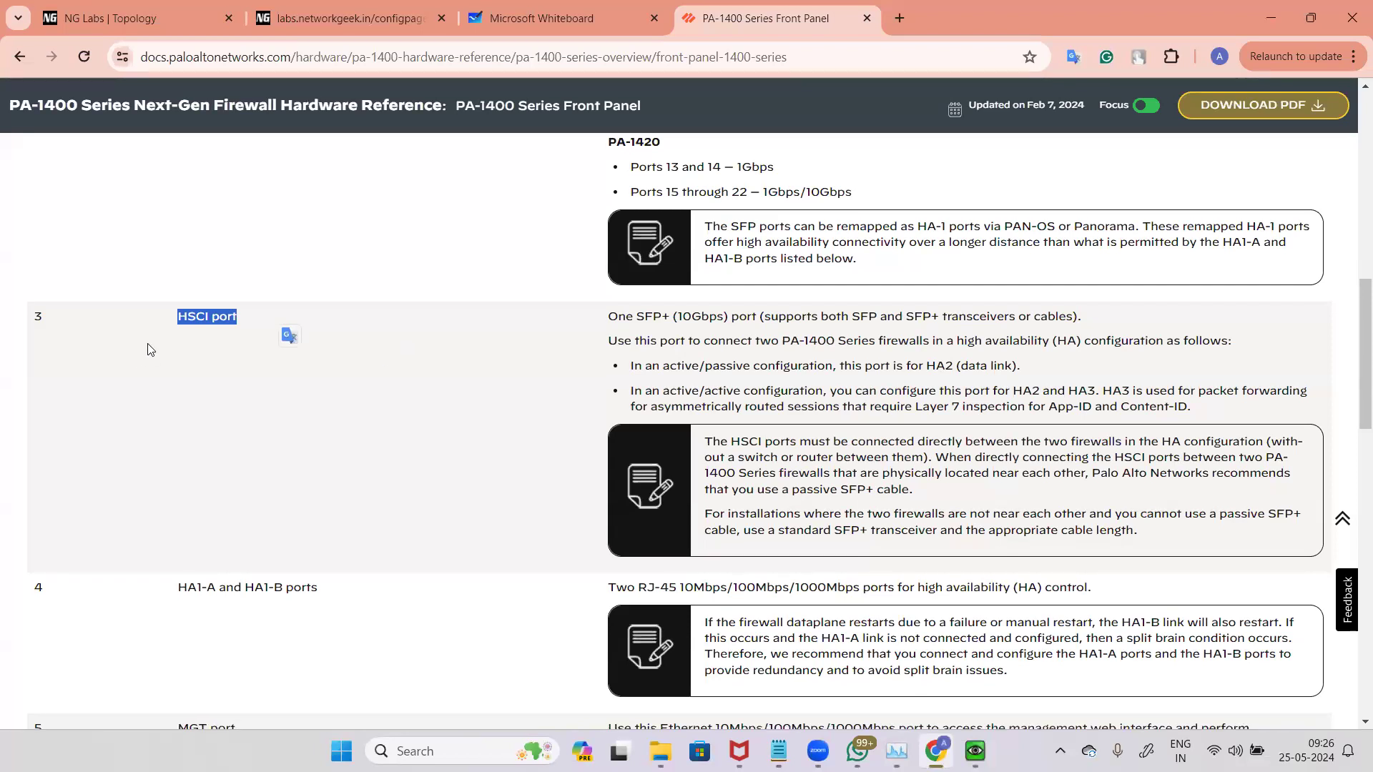
pyautogui.scroll(-4, 285, 331)
pyautogui.tripleClick(171, 309)
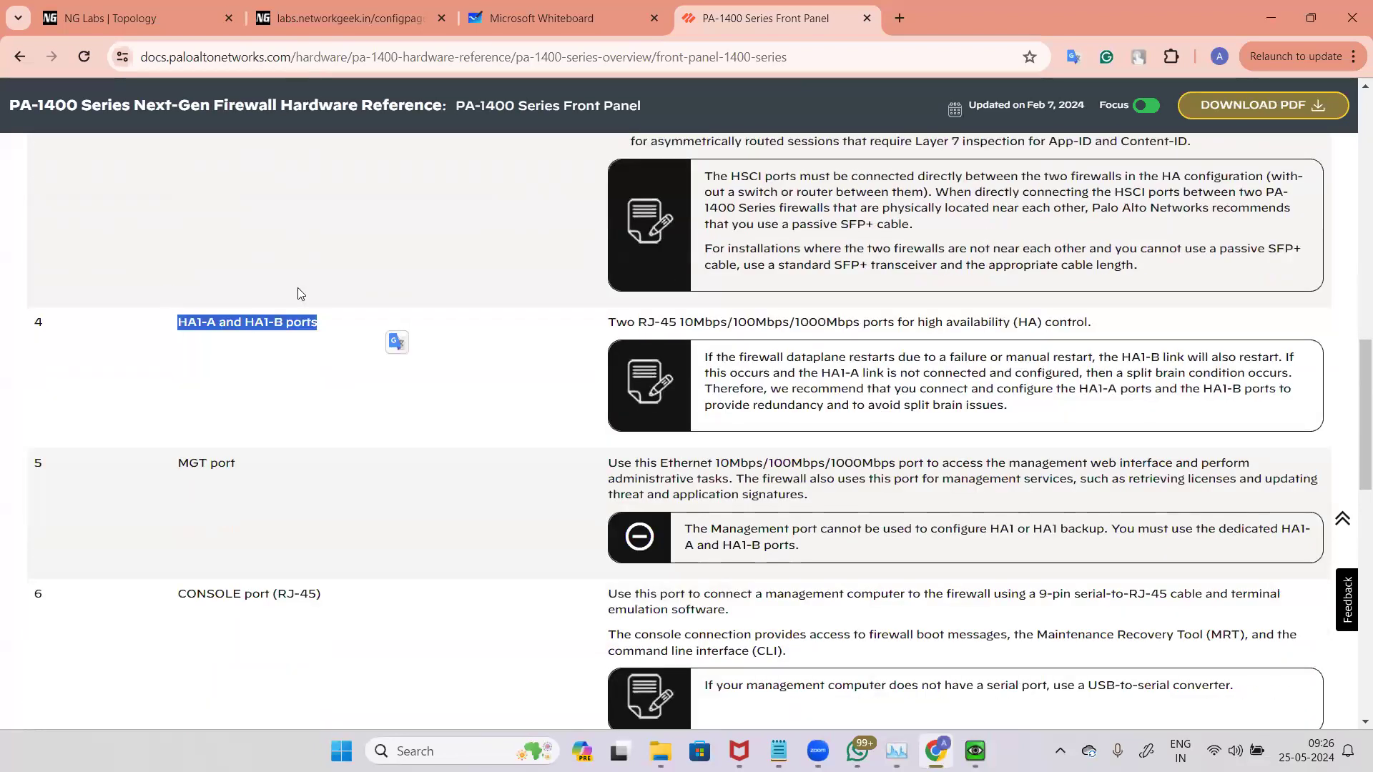
pyautogui.scroll(-3, 175, 416)
pyautogui.moveTo(185, 413); pyautogui.dragTo(410, 407)
pyautogui.scroll(-7, 286, 358)
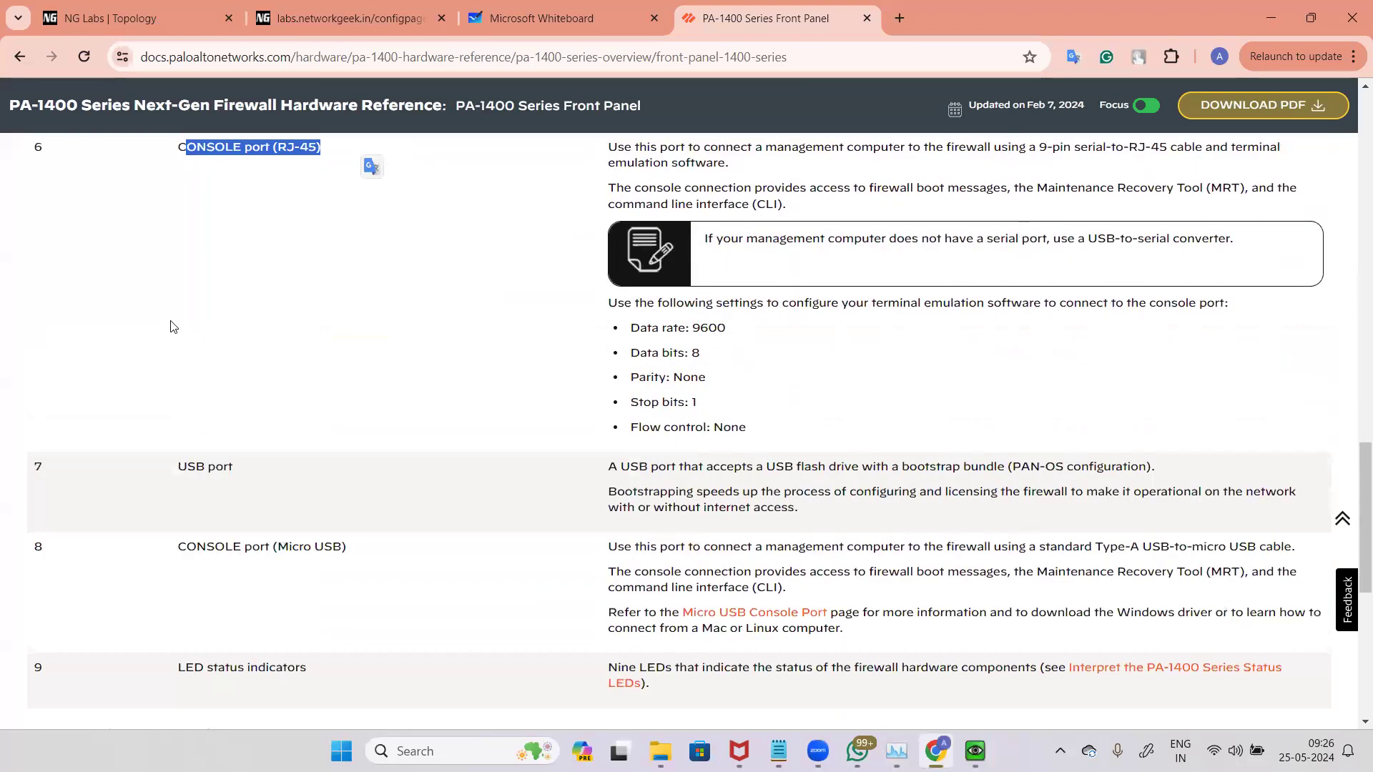
pyautogui.moveTo(176, 203); pyautogui.dragTo(239, 203)
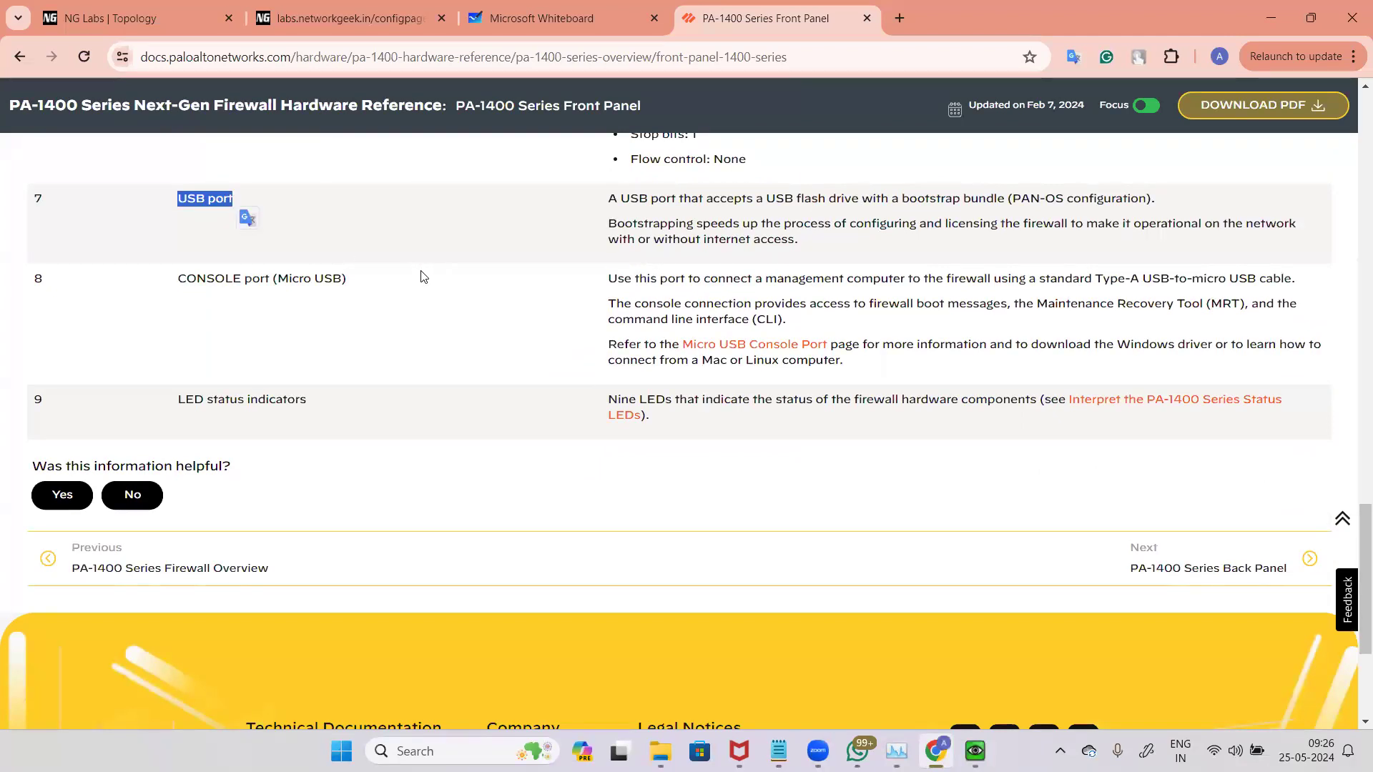
pyautogui.click(243, 293)
pyautogui.moveTo(175, 277); pyautogui.dragTo(429, 272)
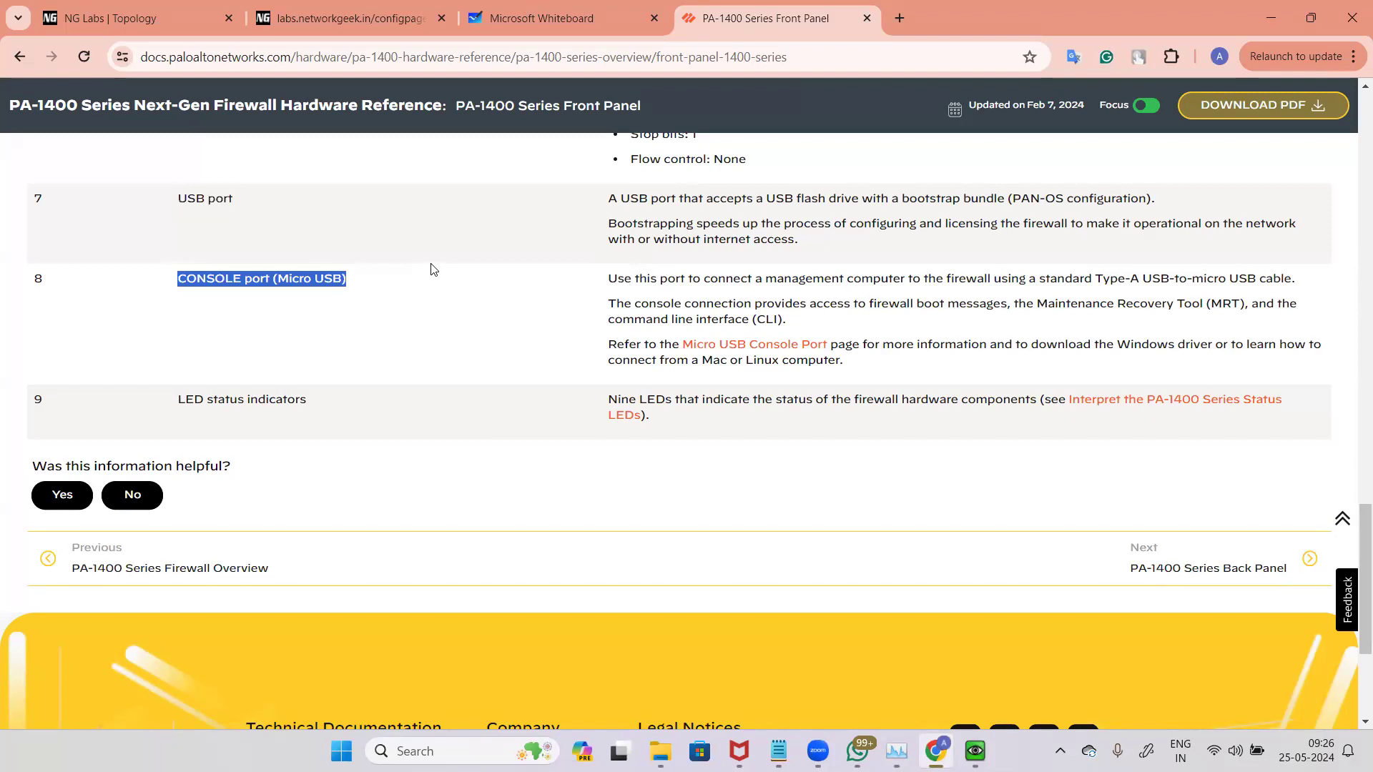
pyautogui.moveTo(177, 399); pyautogui.dragTo(401, 420)
pyautogui.scroll(5, 398, 447)
pyautogui.scroll(7, 678, 313)
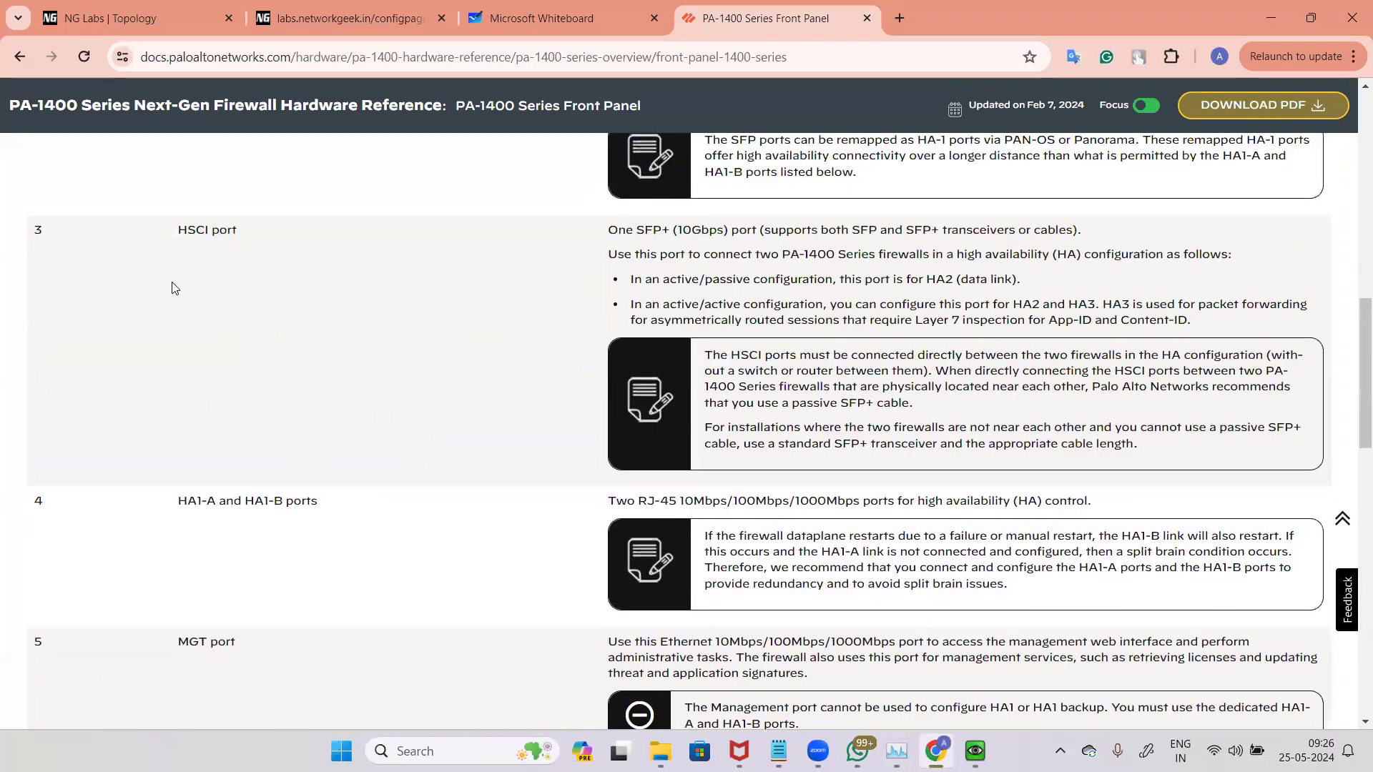
# Step: Revisit the Ethernet and SFP+ port entries at the top of the component table
pyautogui.scroll(9, 358, 307)
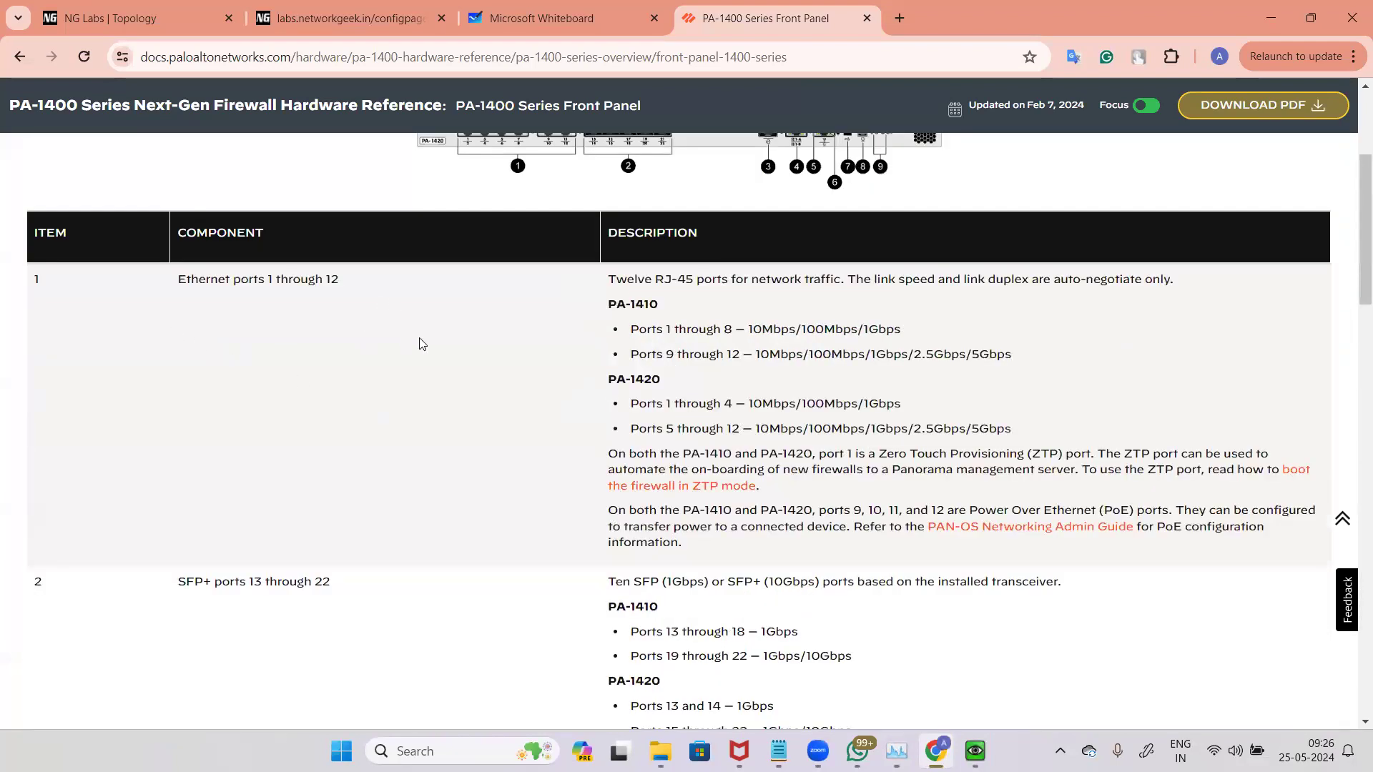
pyautogui.scroll(-4, 425, 343)
pyautogui.tripleClick(298, 395)
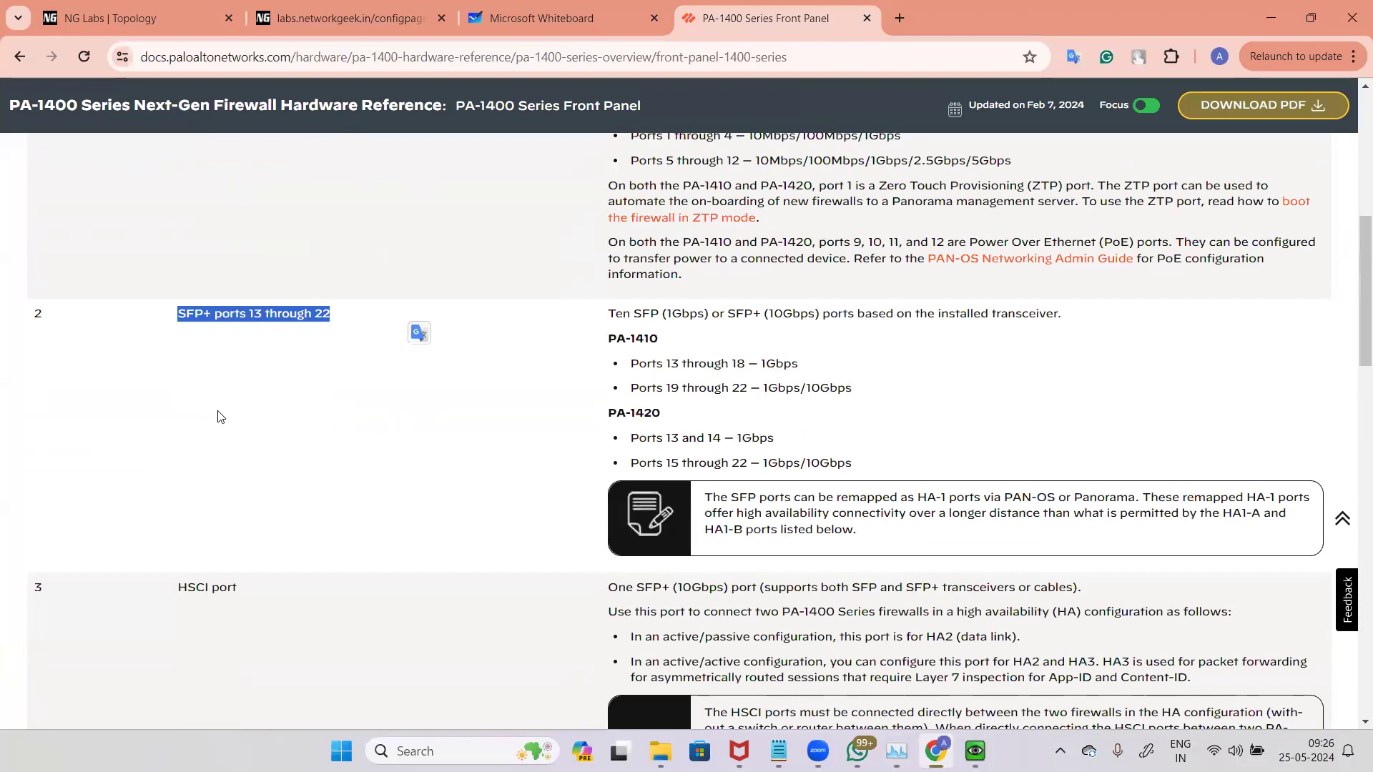
pyautogui.scroll(1, 243, 411)
pyautogui.click(358, 416)
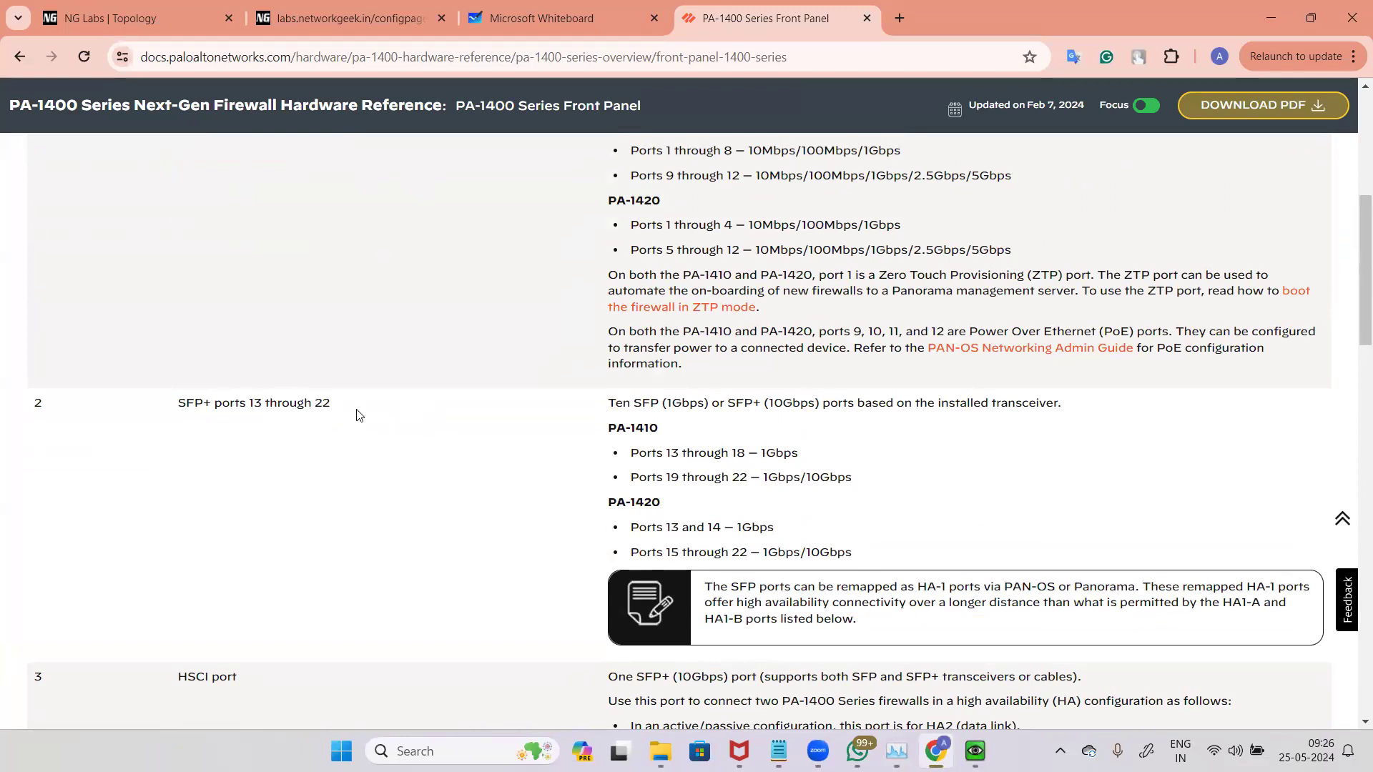
pyautogui.scroll(4, 392, 362)
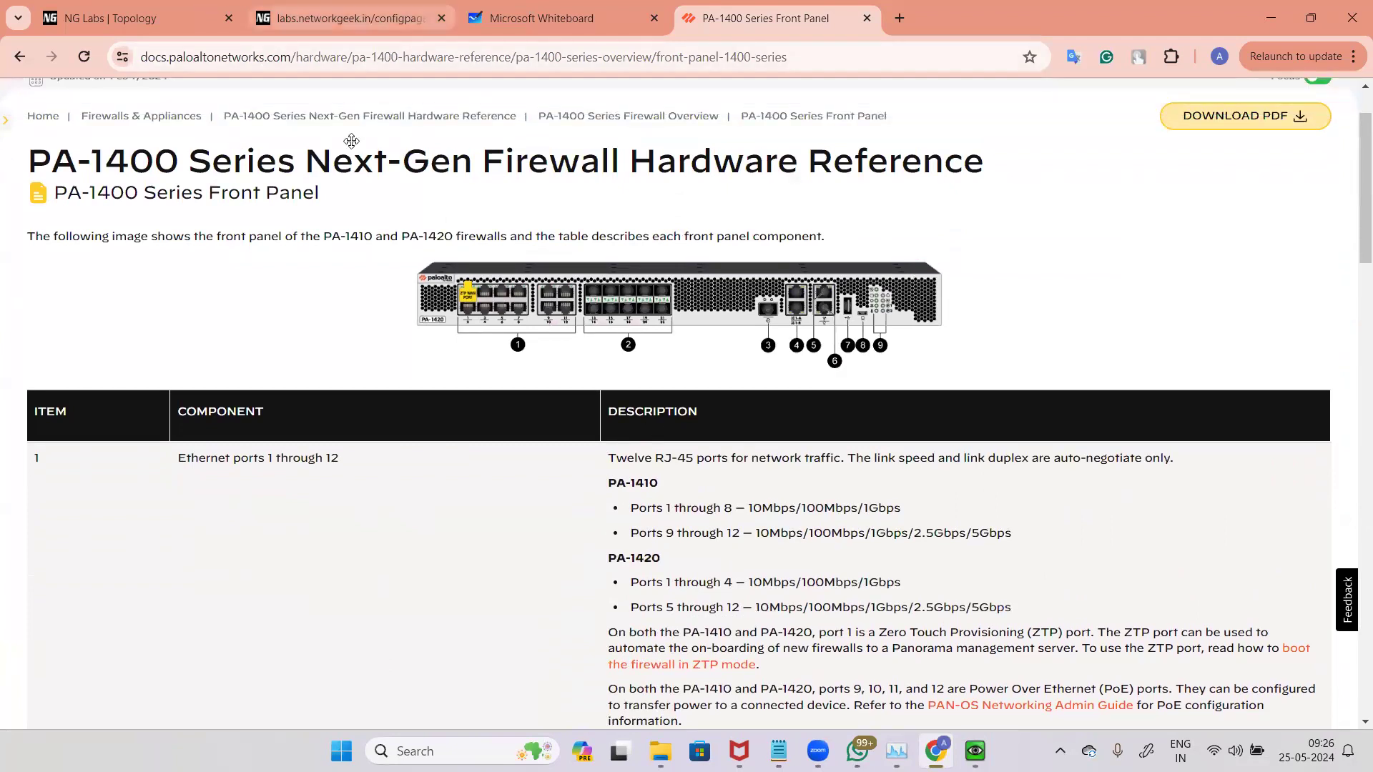
# Step: Return to the lab topology and log in to the PaloAlto-x8 firewall console as admin with the account password
pyautogui.click(350, 19)
pyautogui.click(146, 19)
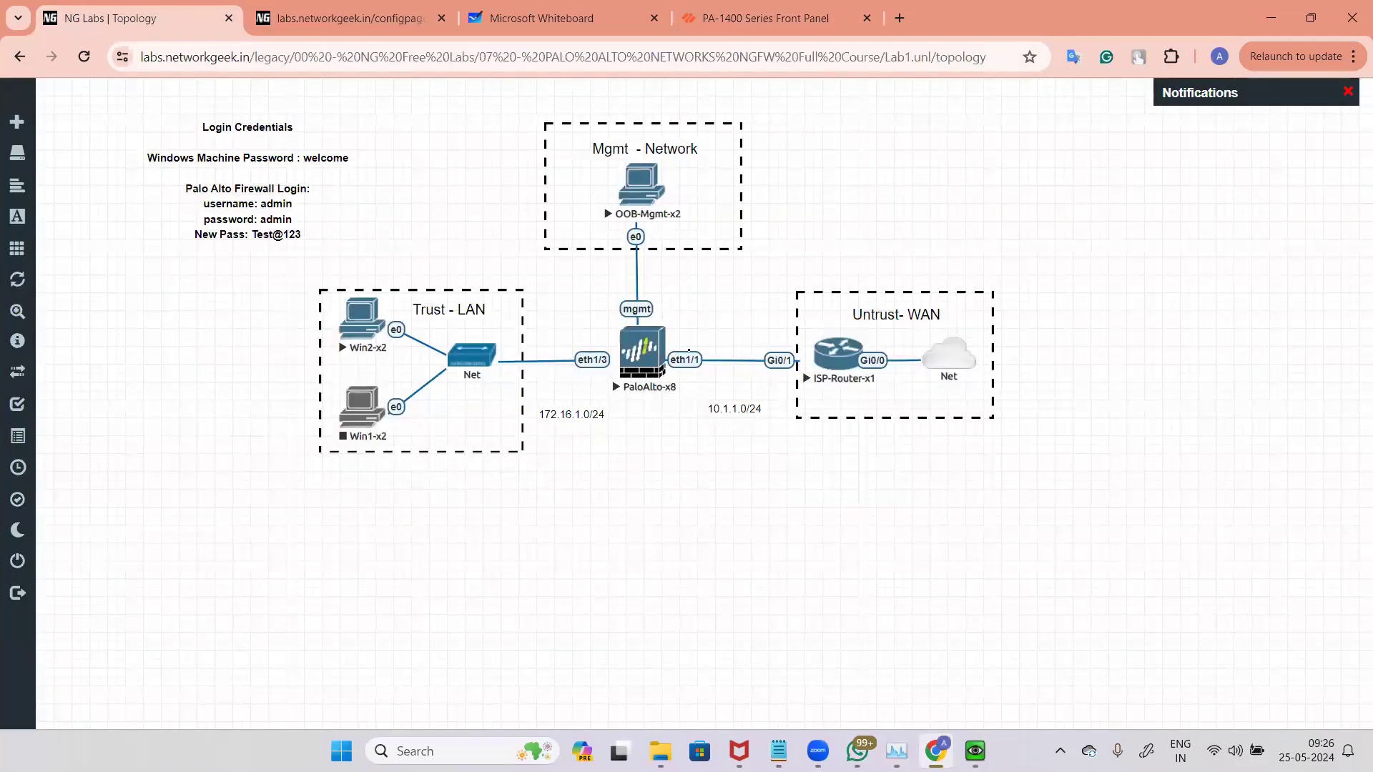
pyautogui.hotkey('alt', 'Tab')
pyautogui.write('admin')
pyautogui.press('Return')
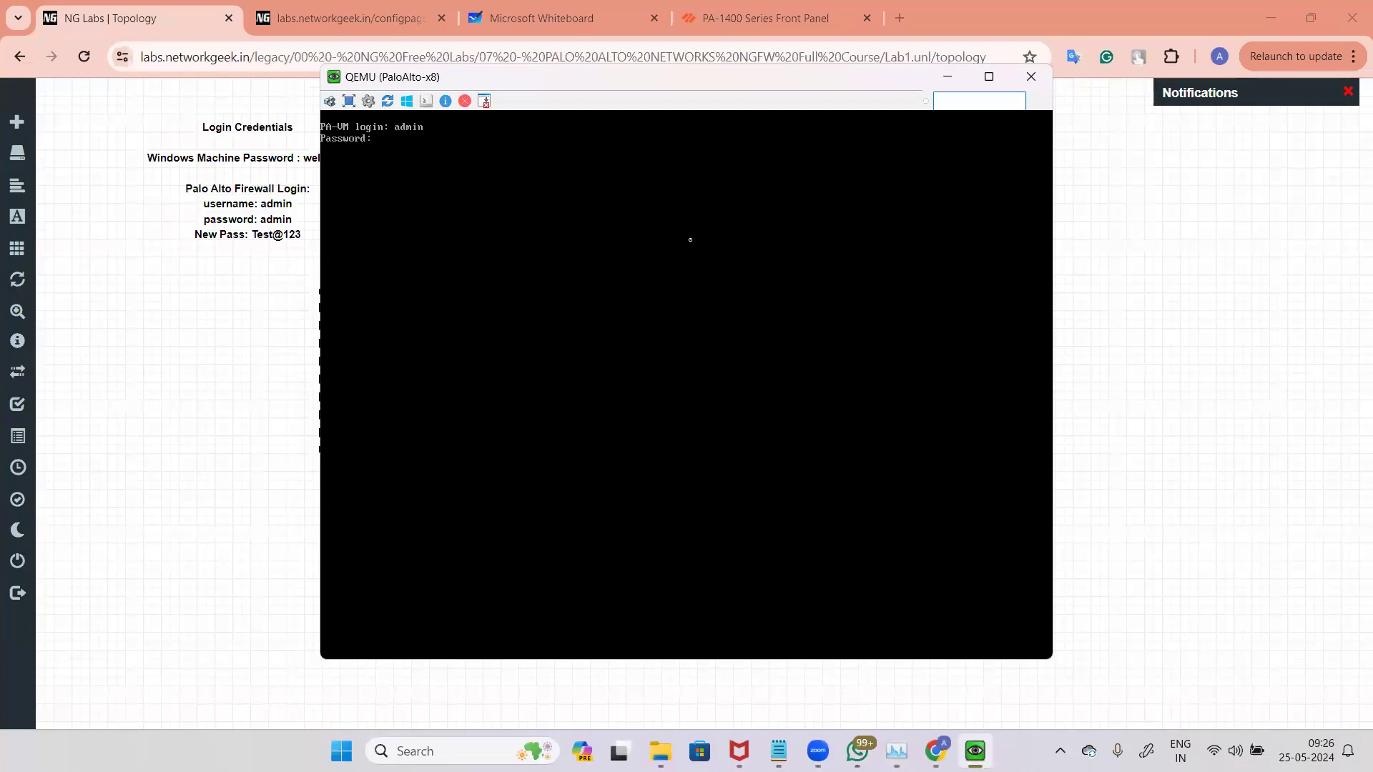
pyautogui.press('Return')
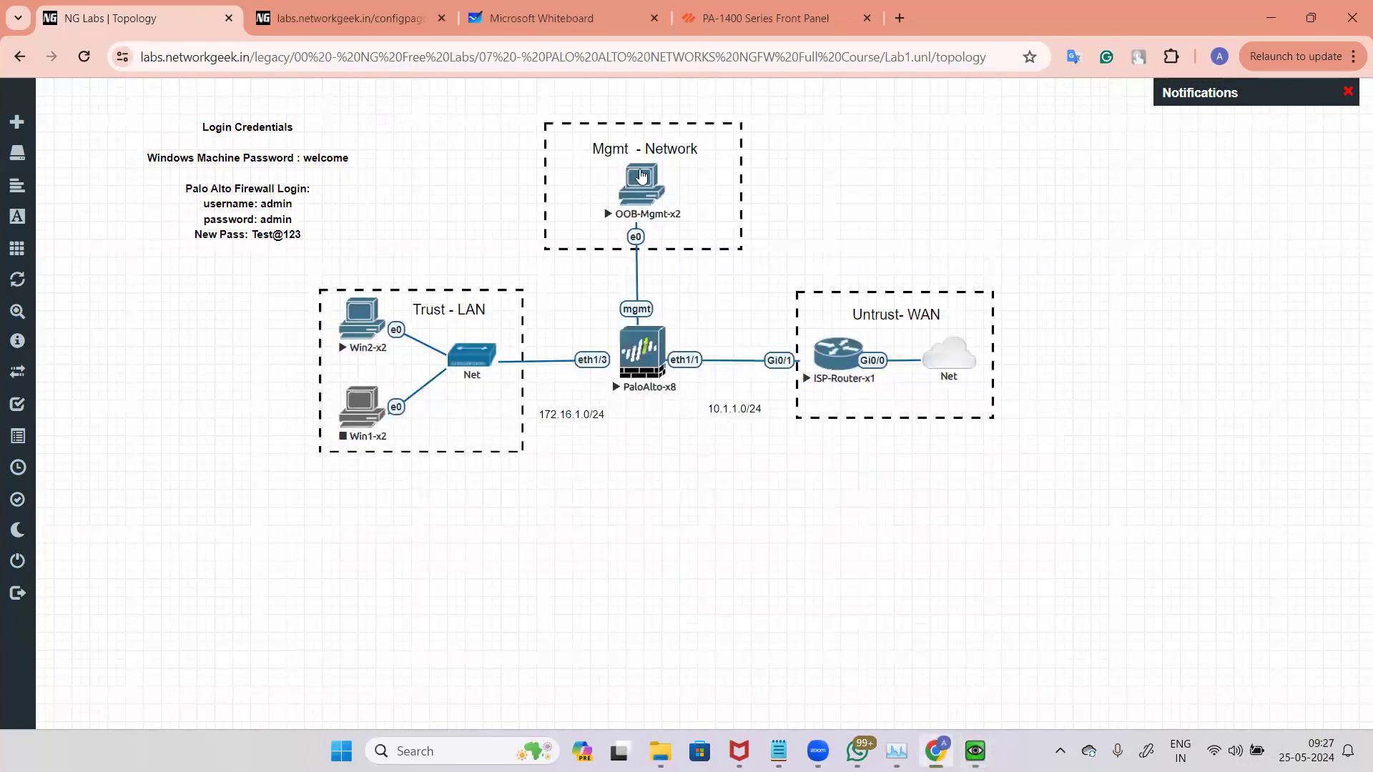
# Step: Open the OOB-Mgmt-x2 console and sign in to the Windows machine with its password
pyautogui.click(641, 179)
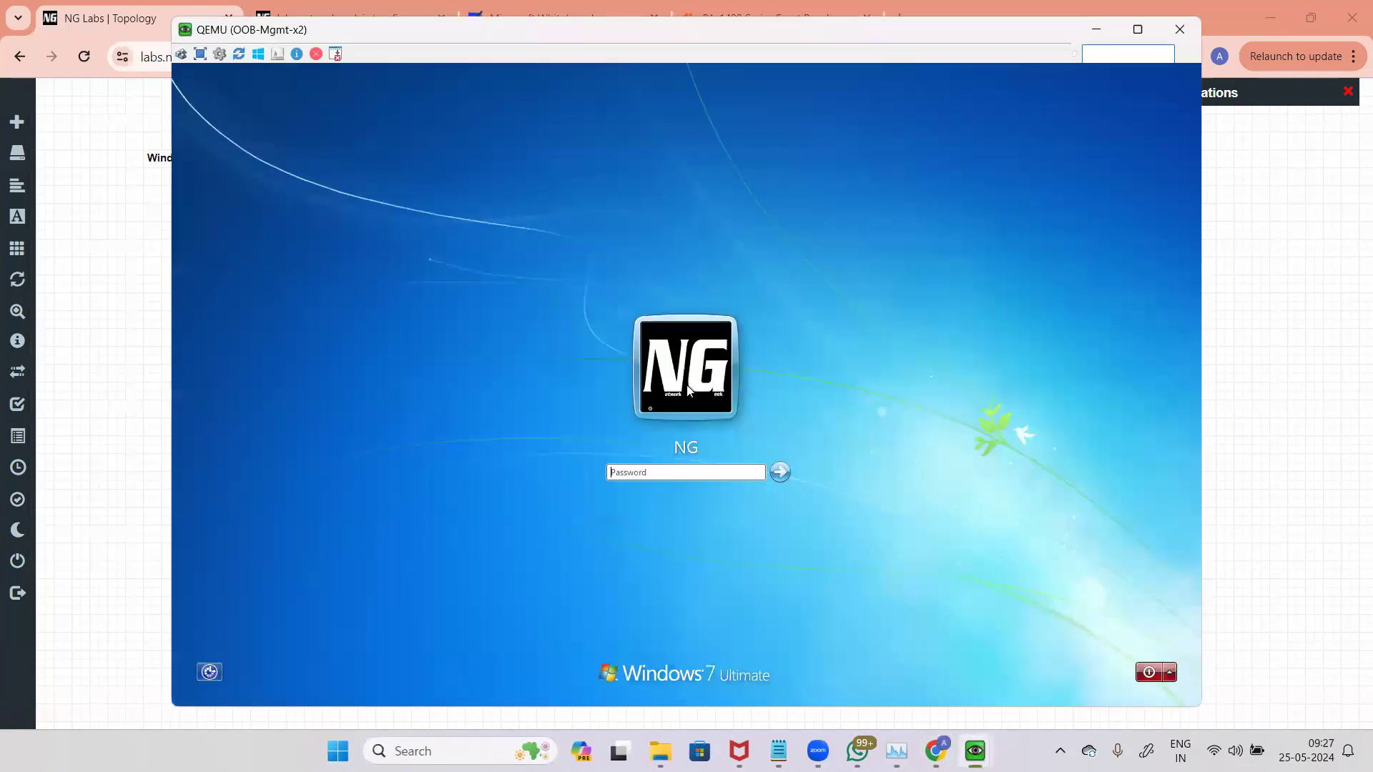
pyautogui.write('Test@123')
pyautogui.press('Return')
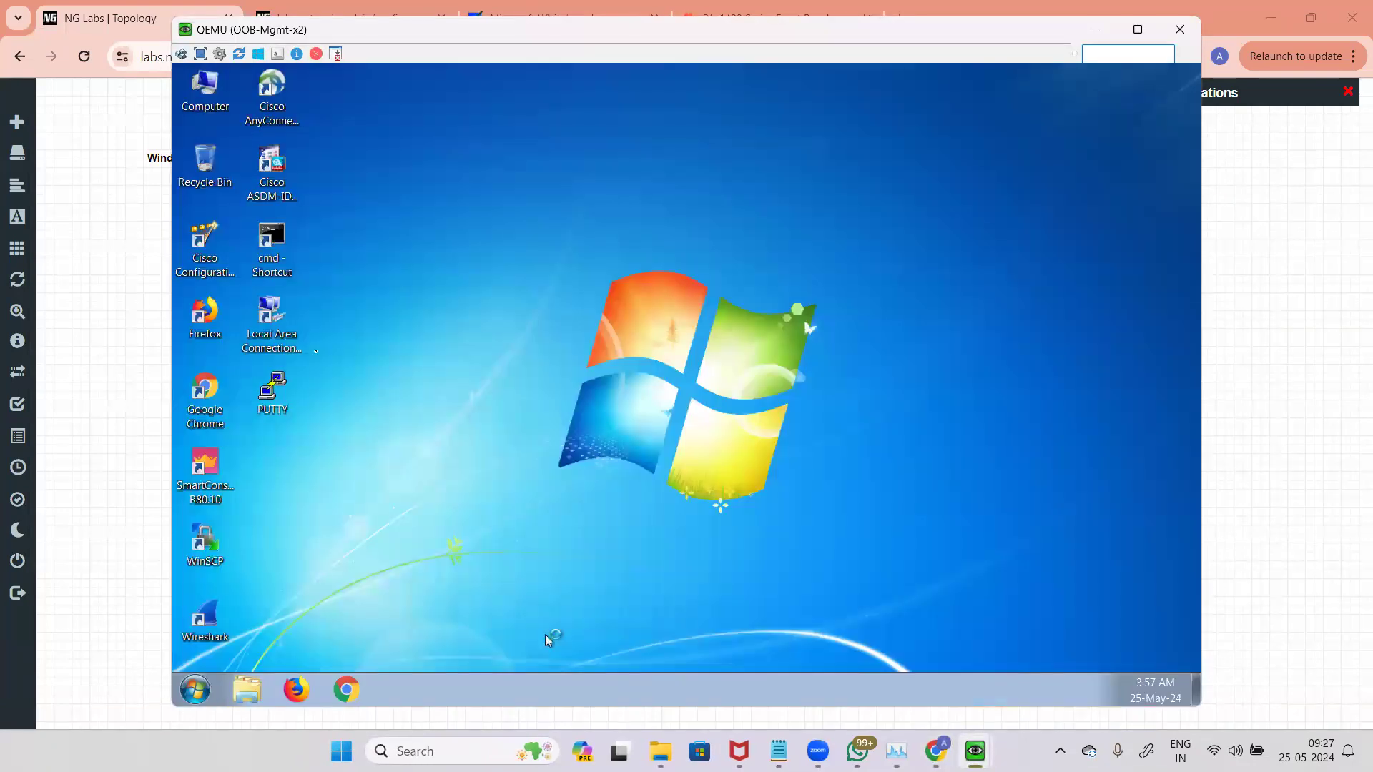
# Step: Assign the management PC's Local Area Connection a static IPv4 address of 192.168.1.2
pyautogui.doubleClick(279, 318)
pyautogui.click(577, 521)
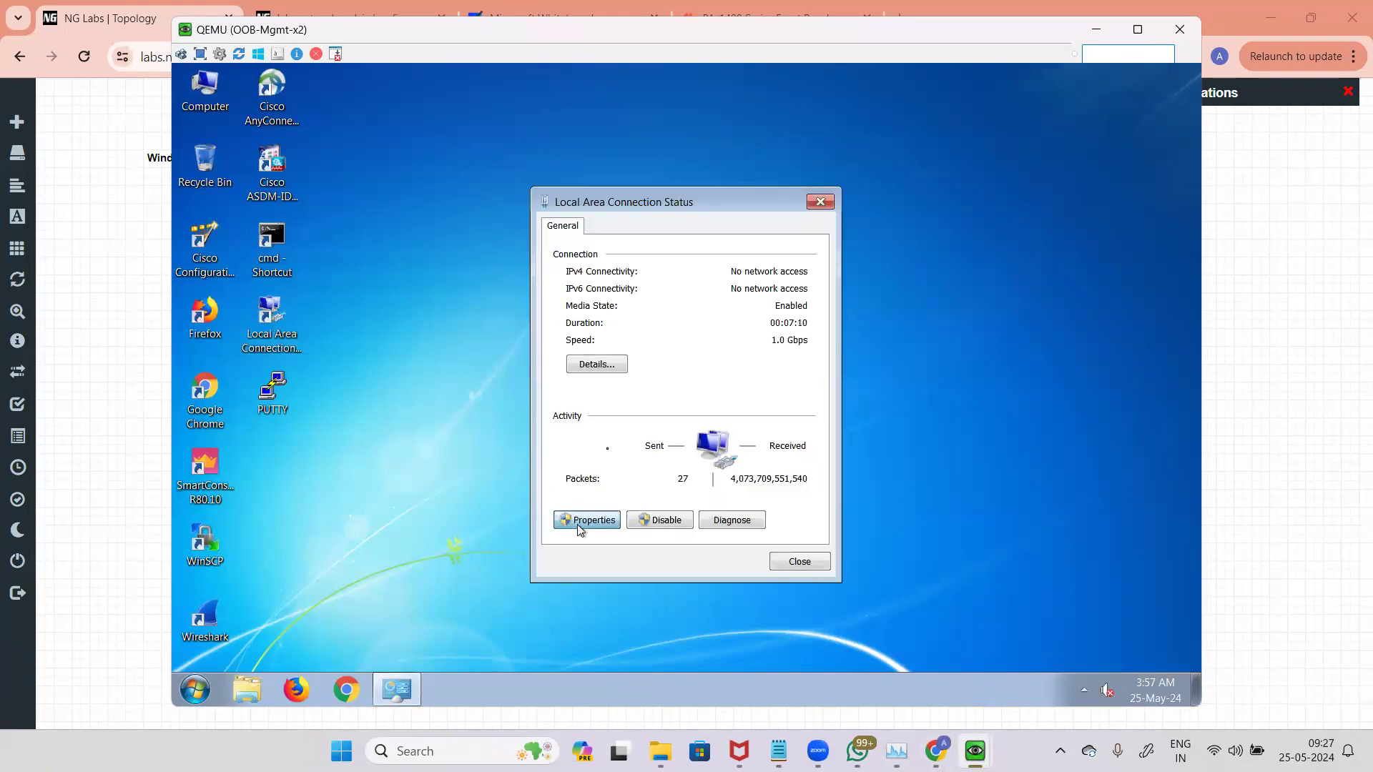
pyautogui.click(722, 412)
pyautogui.click(829, 486)
pyautogui.click(677, 401)
pyautogui.click(760, 424)
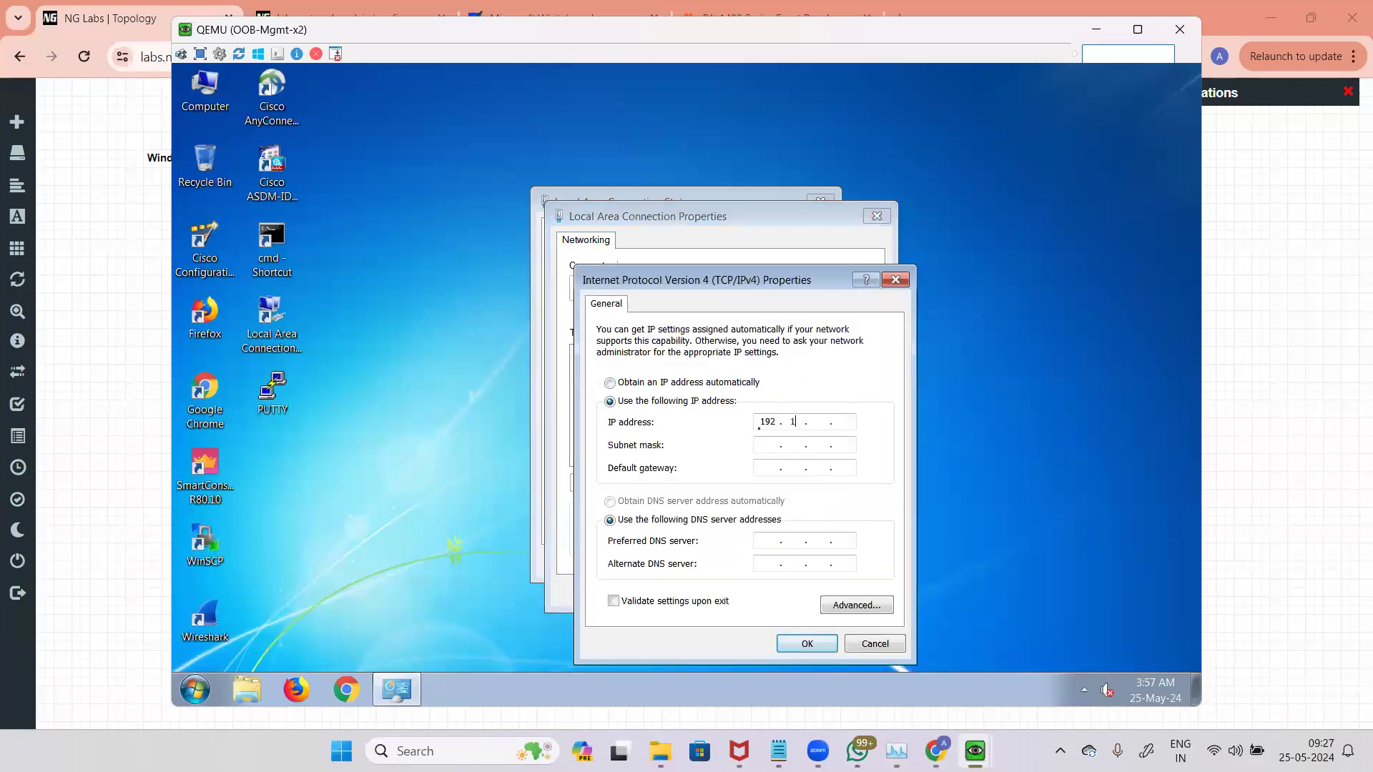
pyautogui.write('192.168.1.2')
pyautogui.press('Tab')
pyautogui.press('Tab')
pyautogui.click(808, 643)
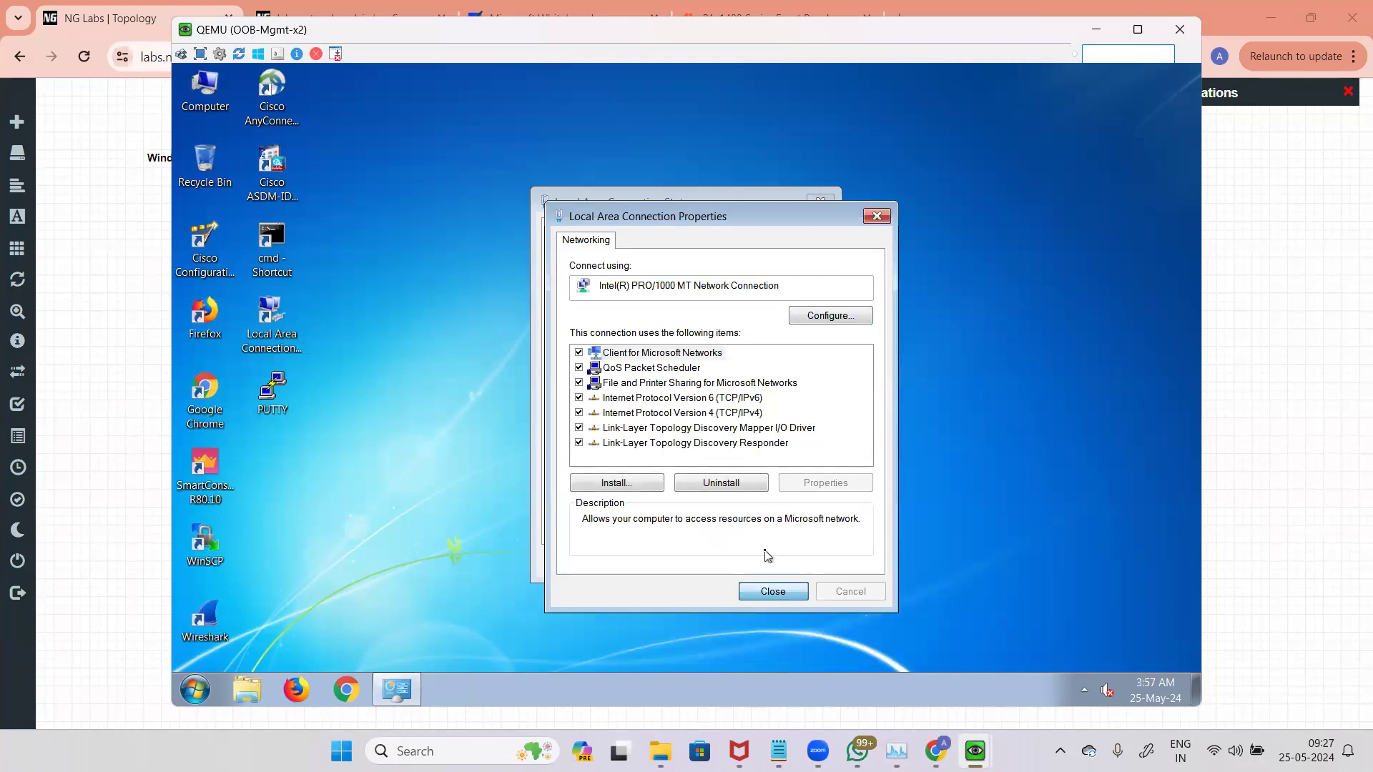
pyautogui.click(773, 591)
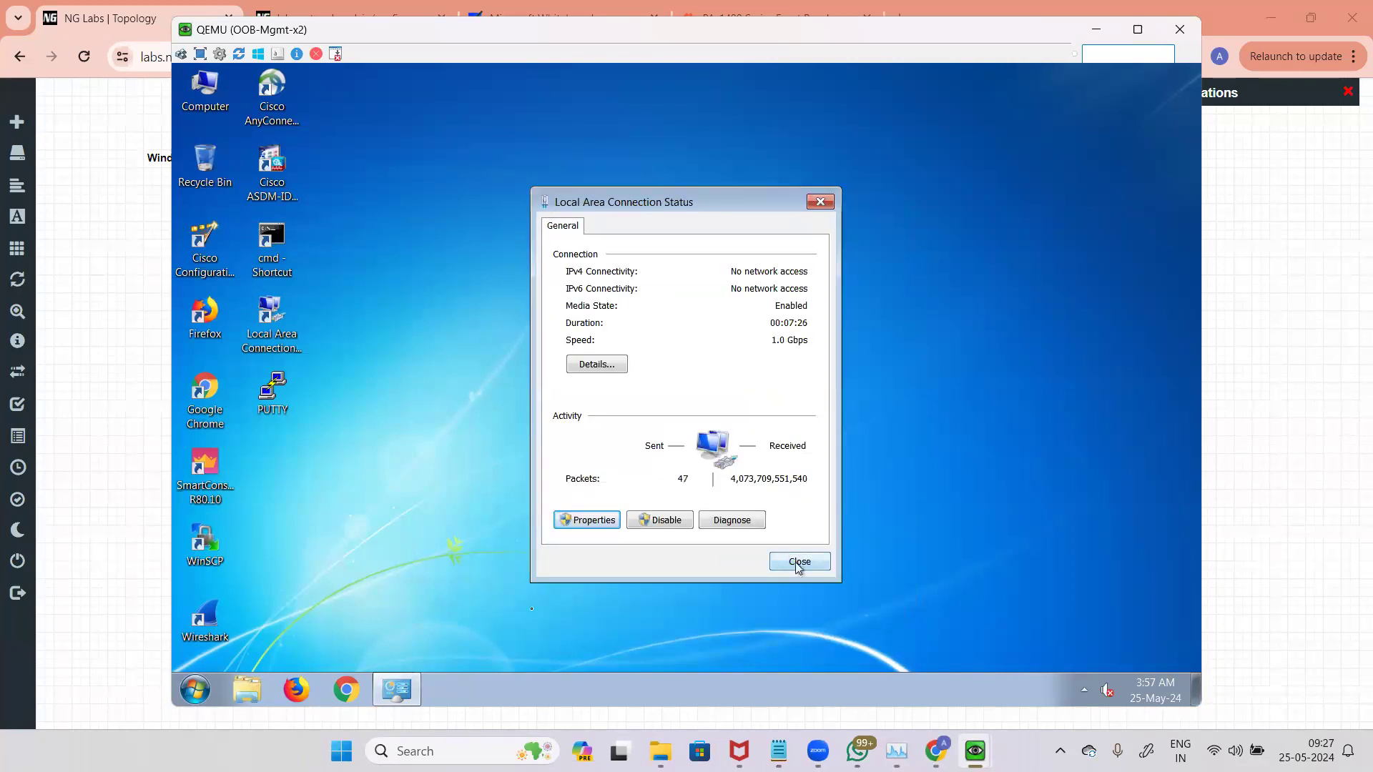
pyautogui.click(794, 561)
# Step: Open Google Chrome on the management PC
pyautogui.click(215, 418)
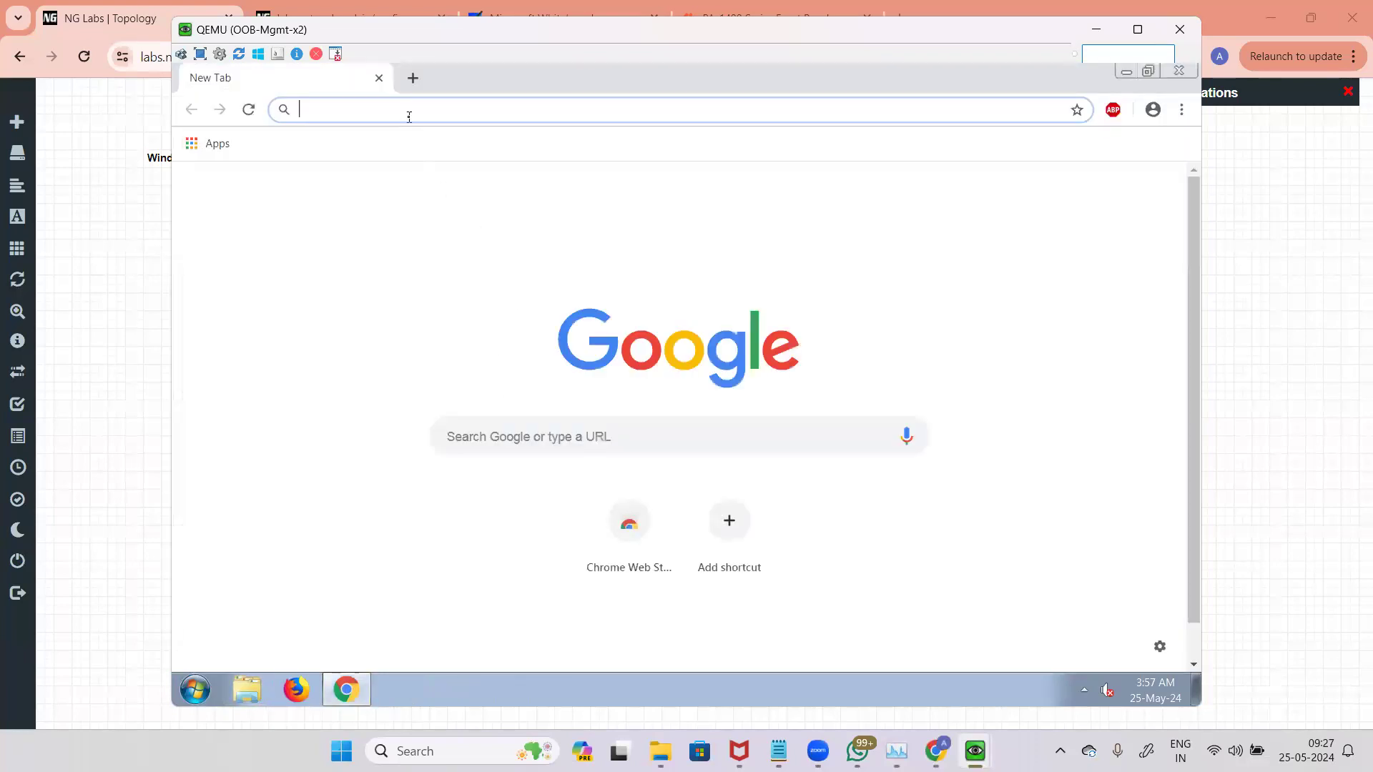
pyautogui.write('https://192.168.1.')
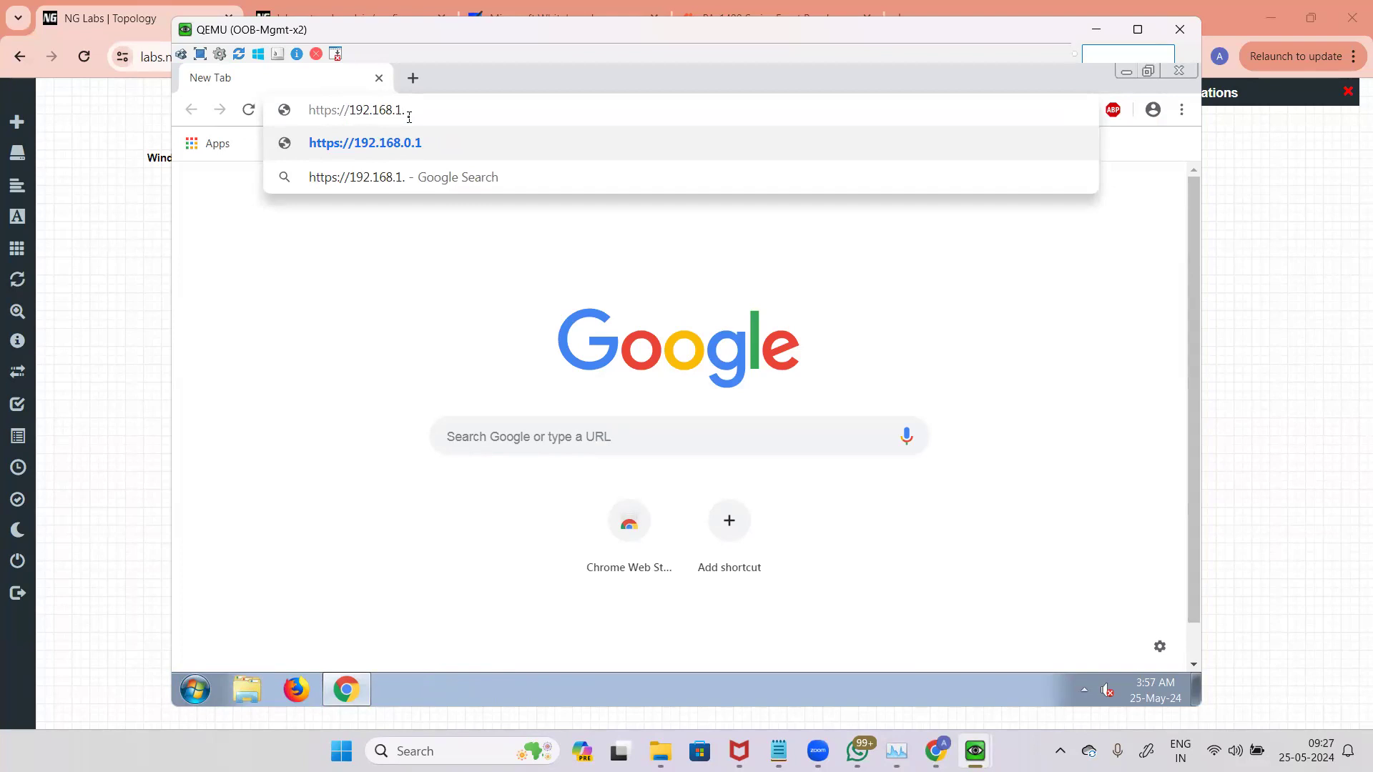
pyautogui.write('1')
pyautogui.press('Return')
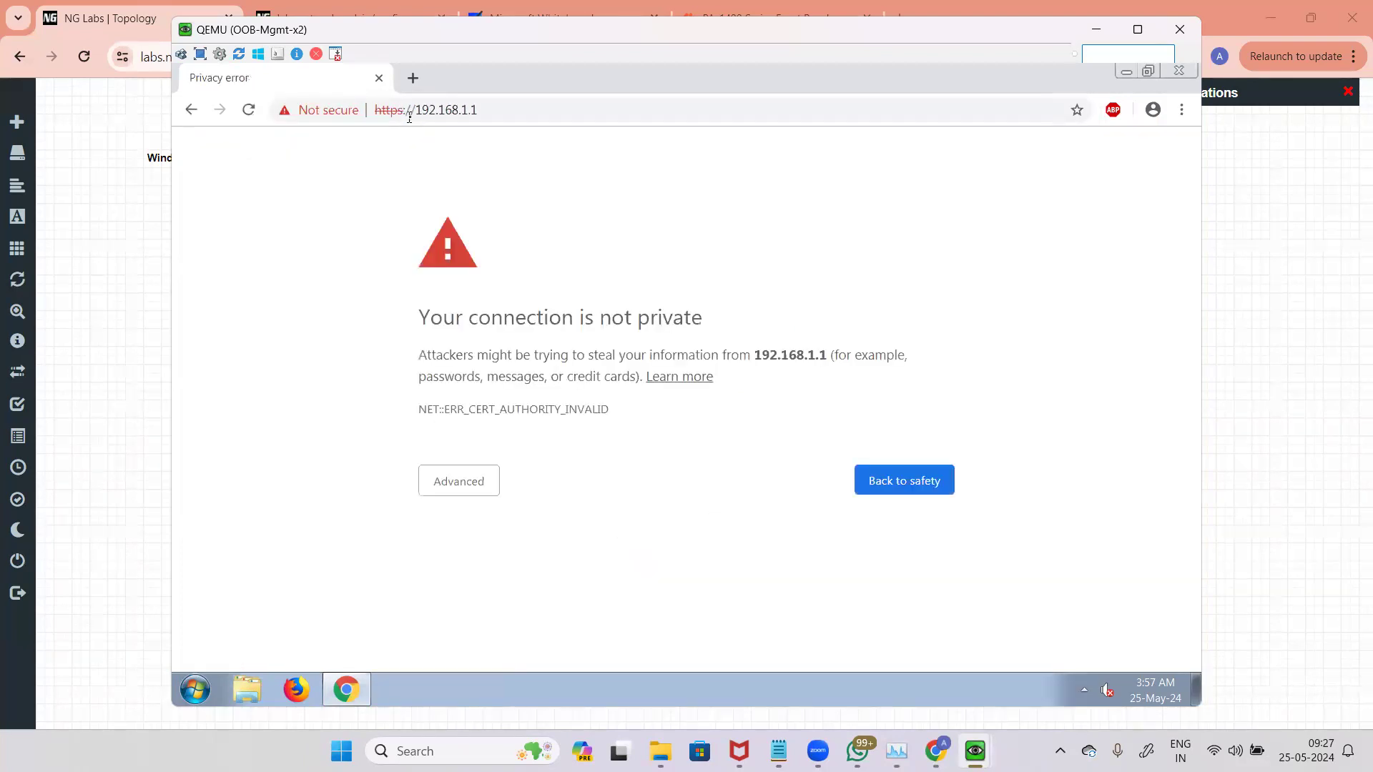
pyautogui.click(486, 492)
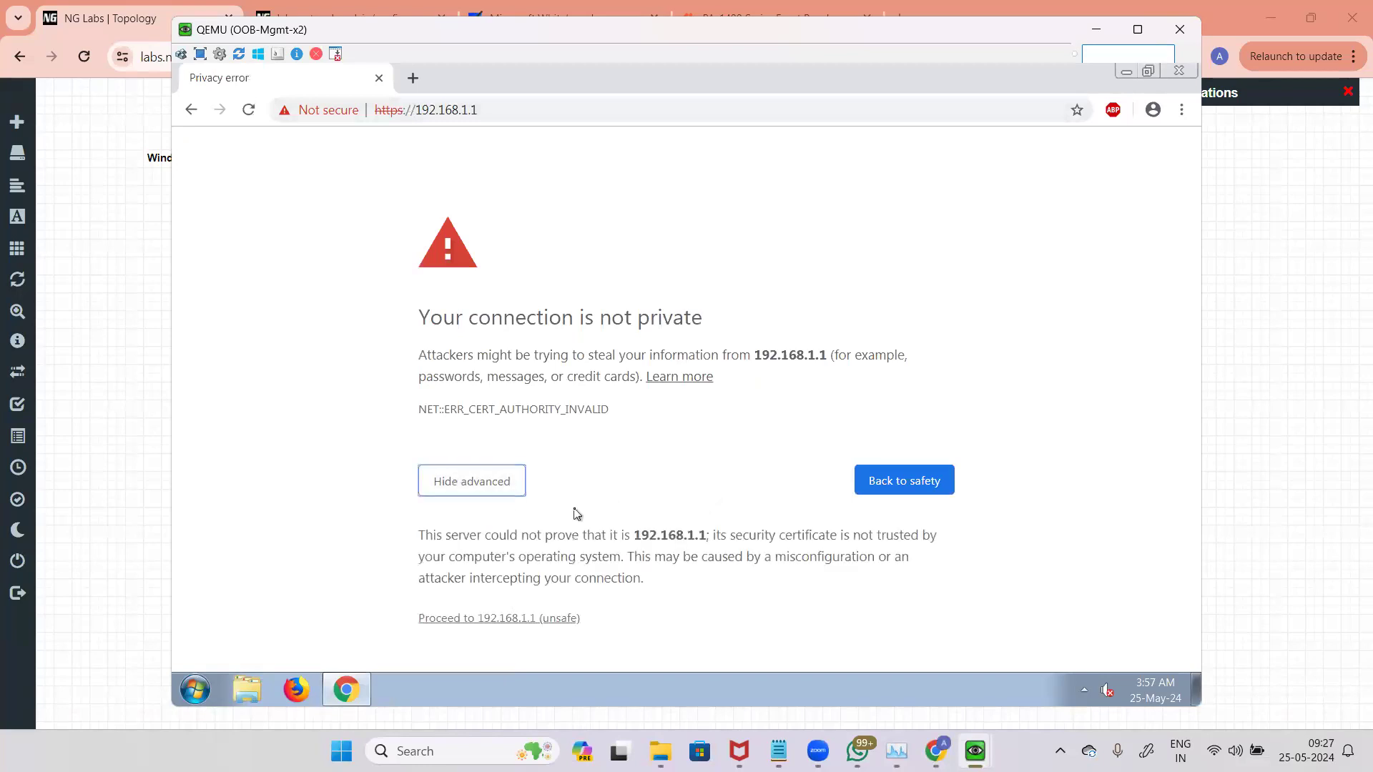
pyautogui.click(514, 621)
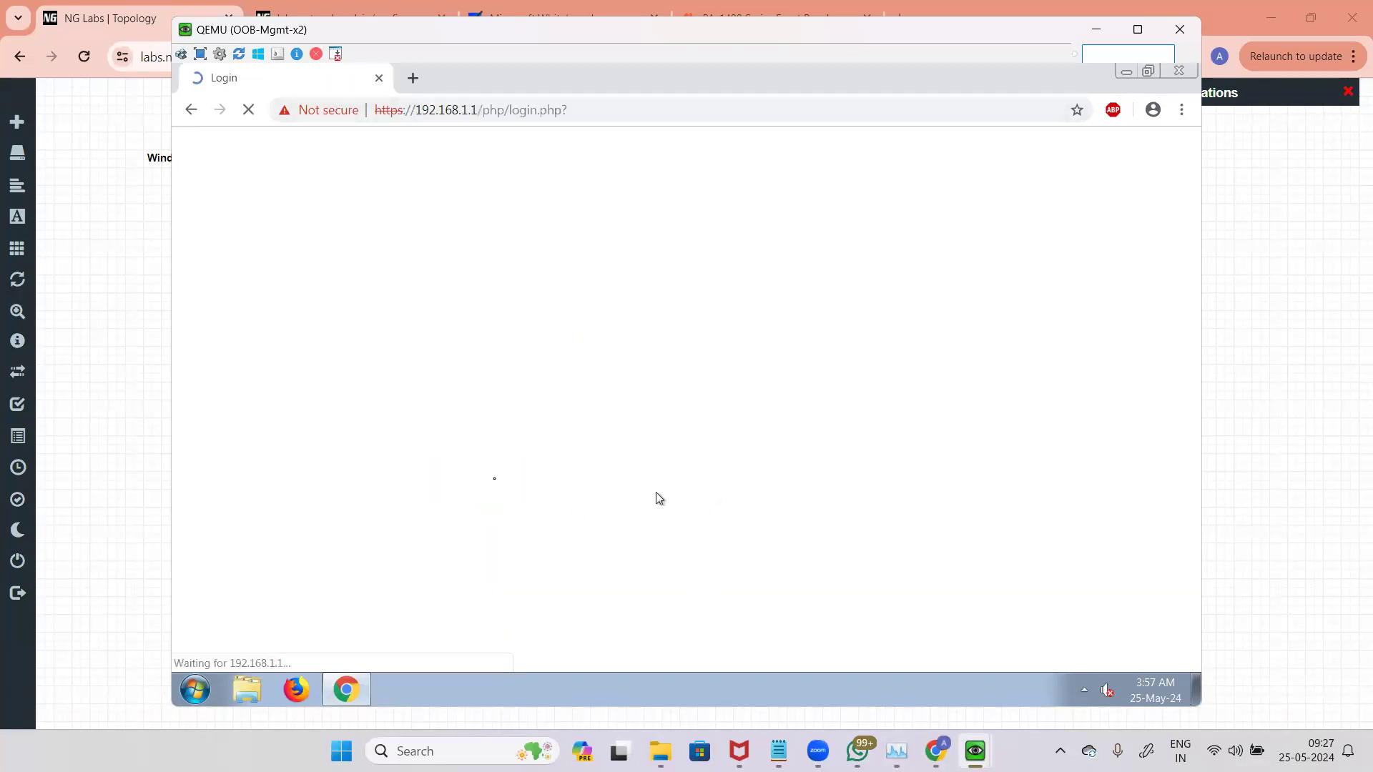
# Step: Sign in to the firewall web interface as admin with the account password
pyautogui.write('ad')
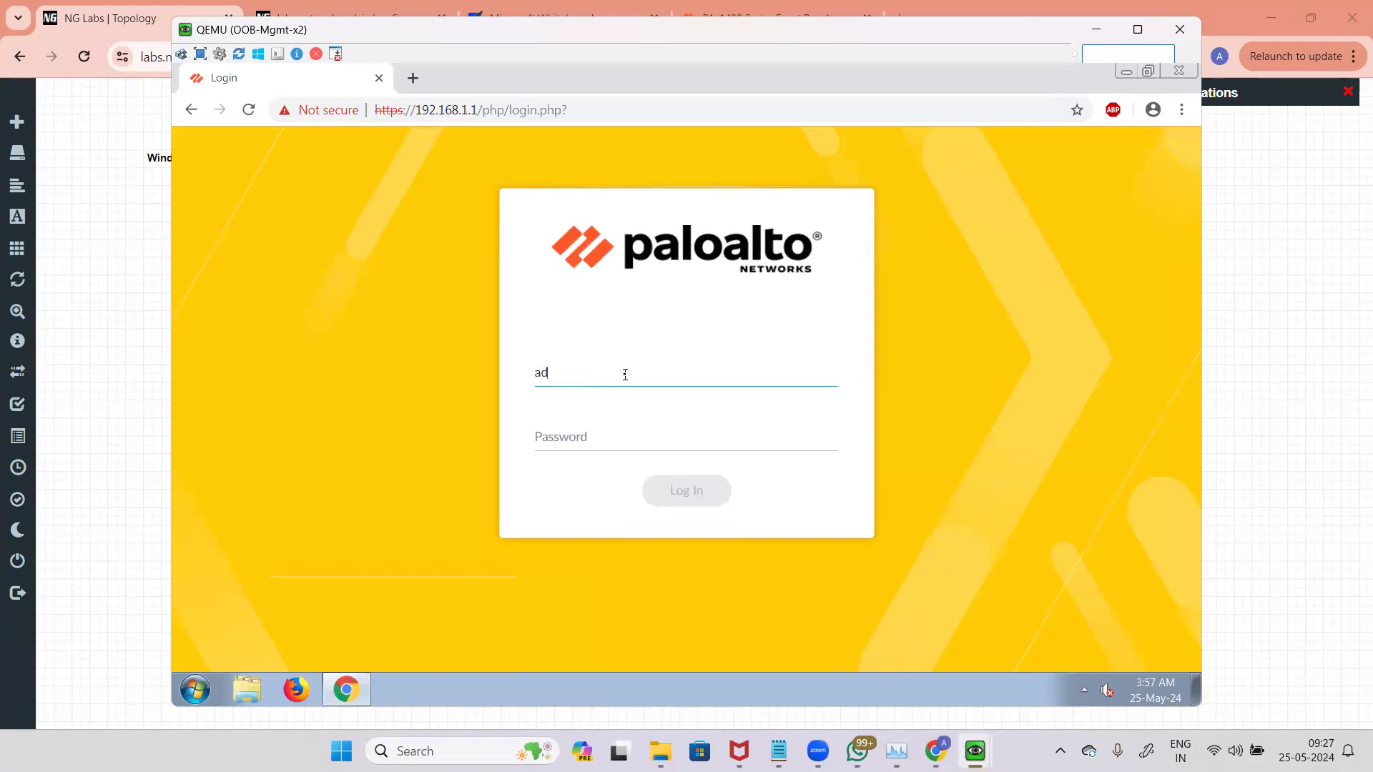
pyautogui.write('••')
pyautogui.press('BackSpace')
pyautogui.press('BackSpace')
pyautogui.press('BackSpace')
pyautogui.press('BackSpace')
pyautogui.write('••••••••')
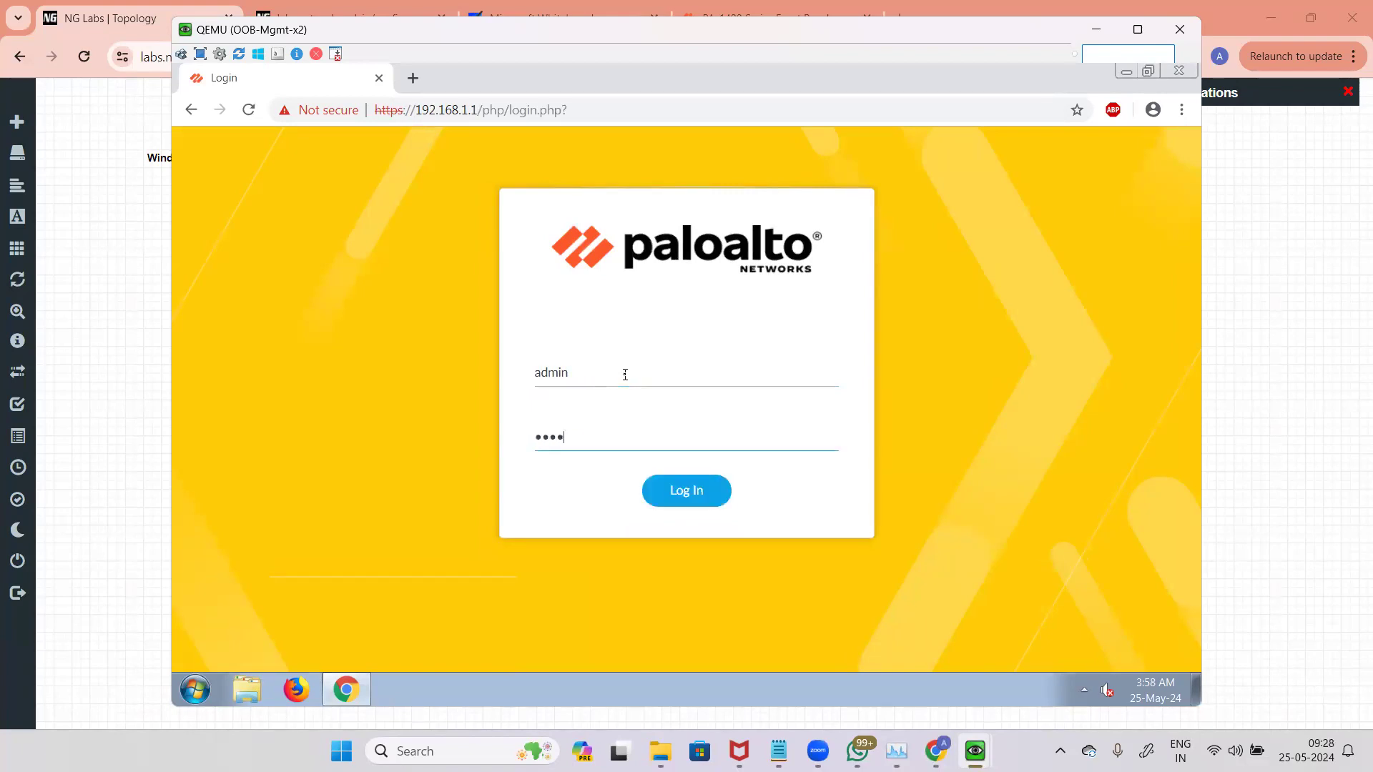
pyautogui.press('Return')
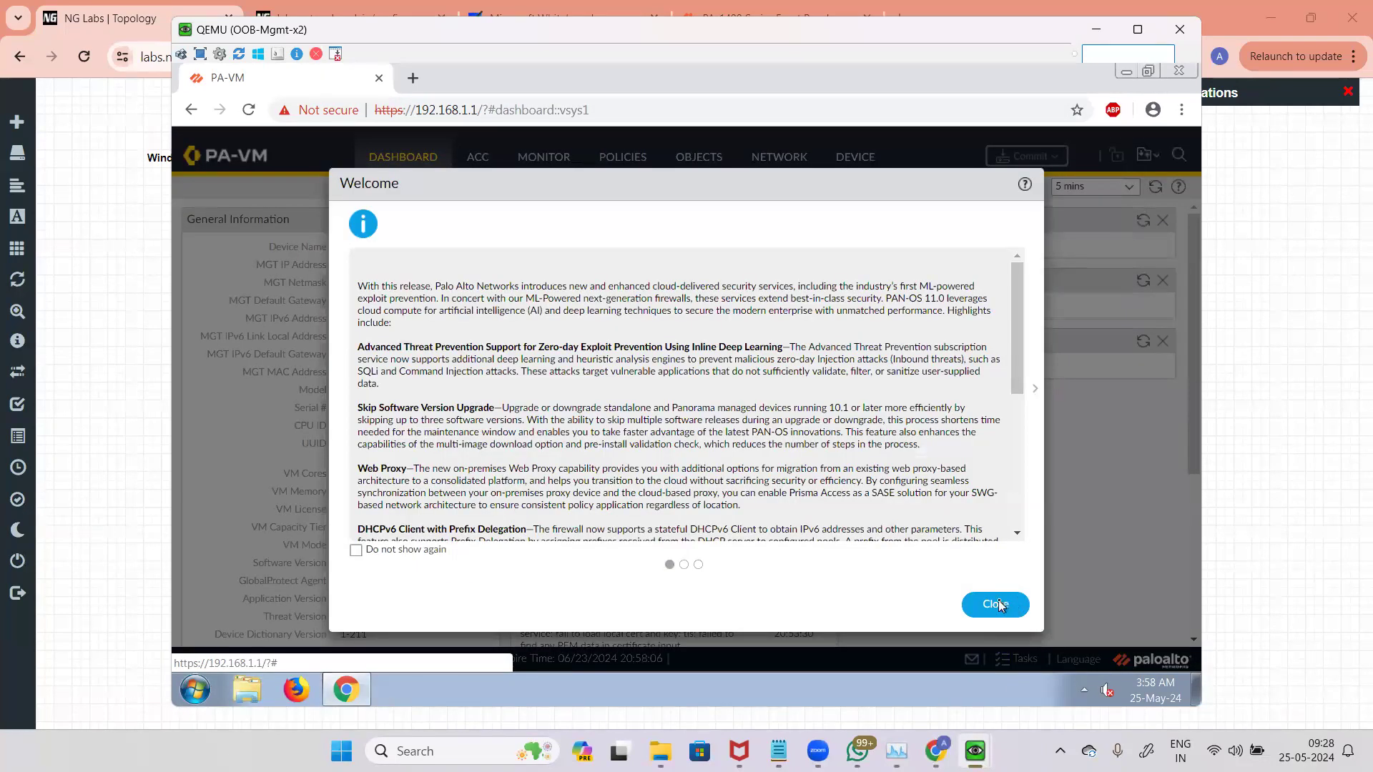
# Step: Close the welcome dialog and open the Network section's interfaces list
pyautogui.click(995, 602)
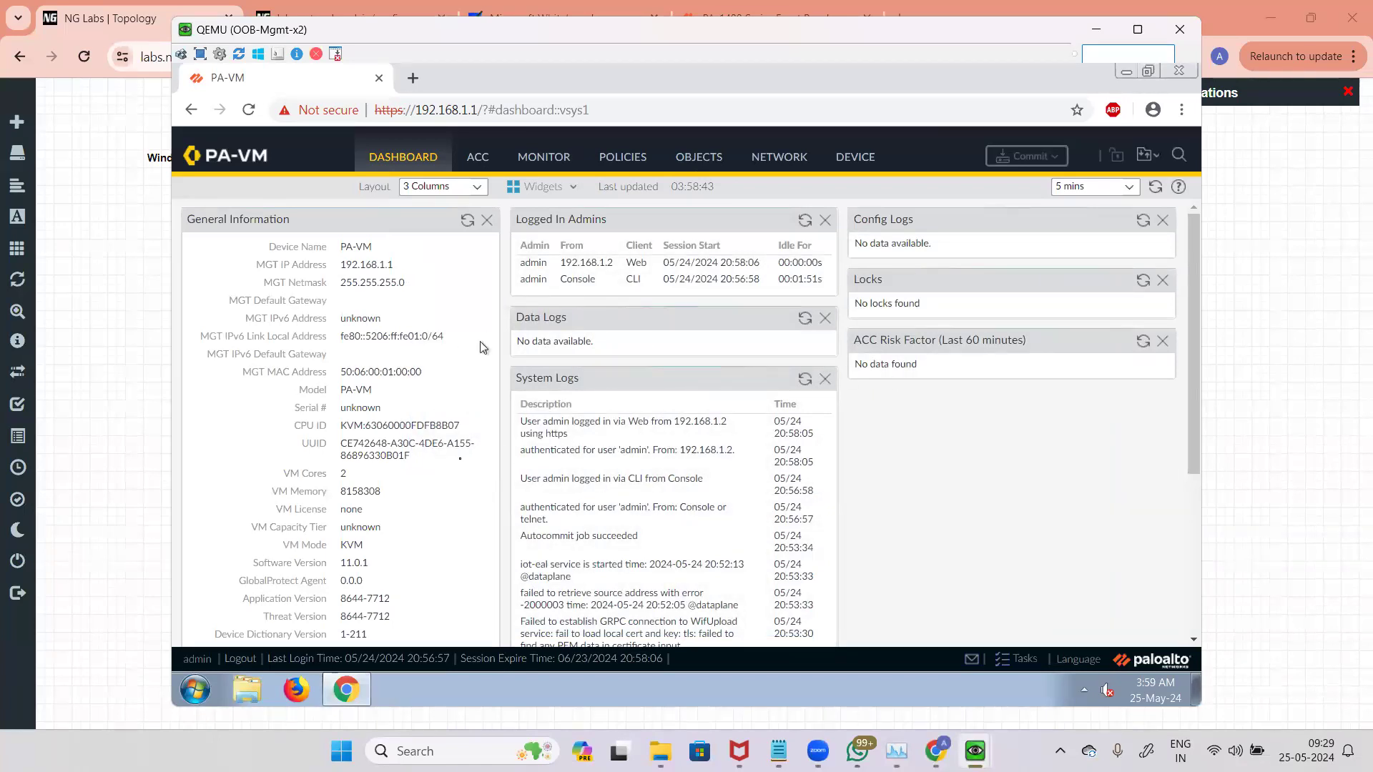
pyautogui.click(800, 163)
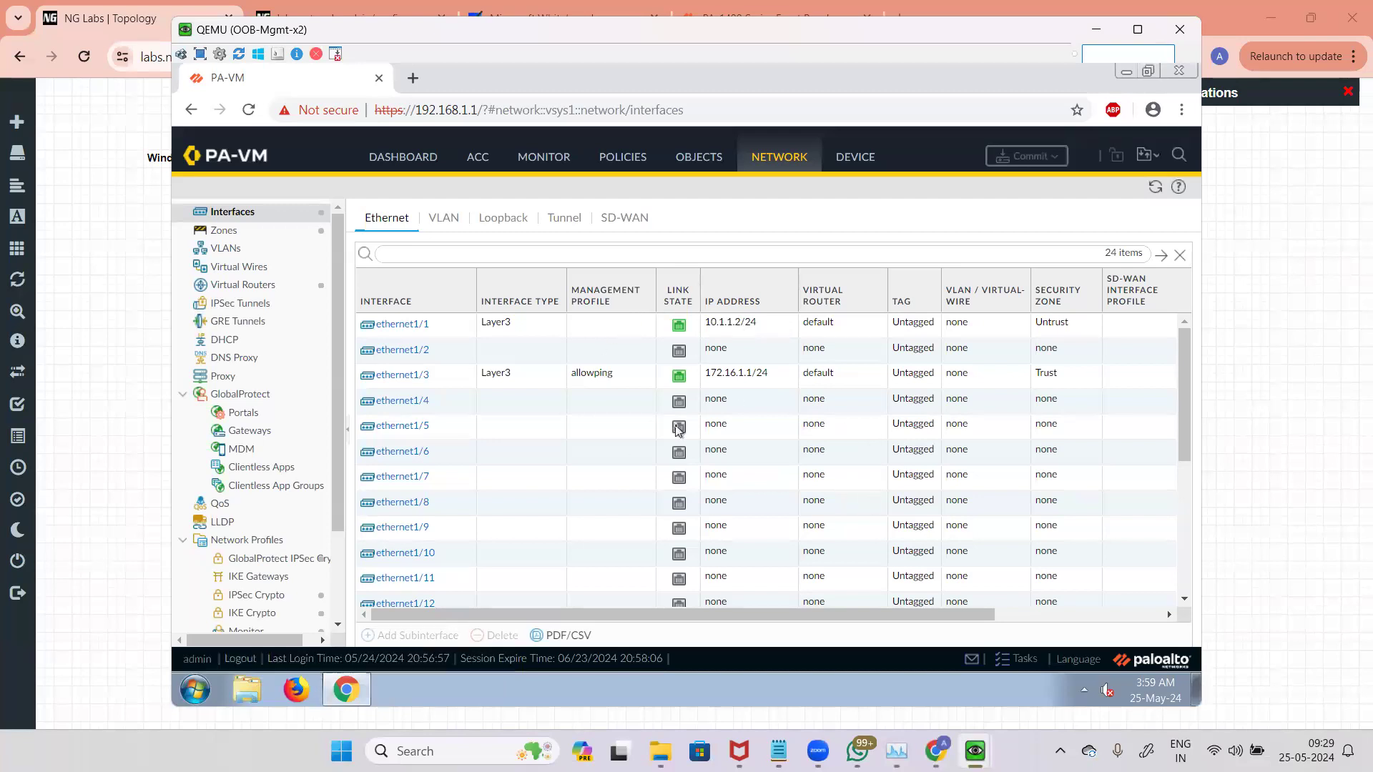
# Step: Scroll through the Ethernet interfaces list to examine all the firewall ports and their settings
pyautogui.scroll(-5, 678, 427)
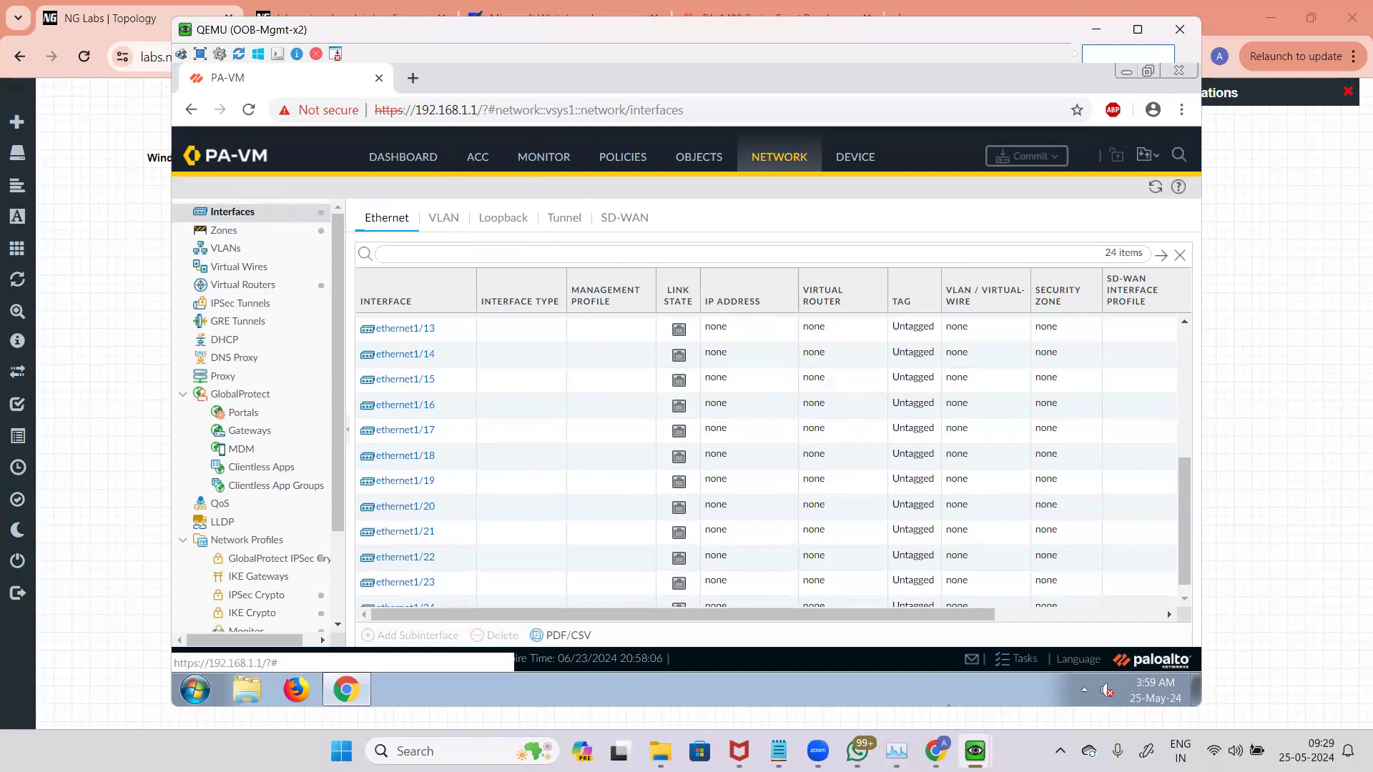
pyautogui.click(935, 751)
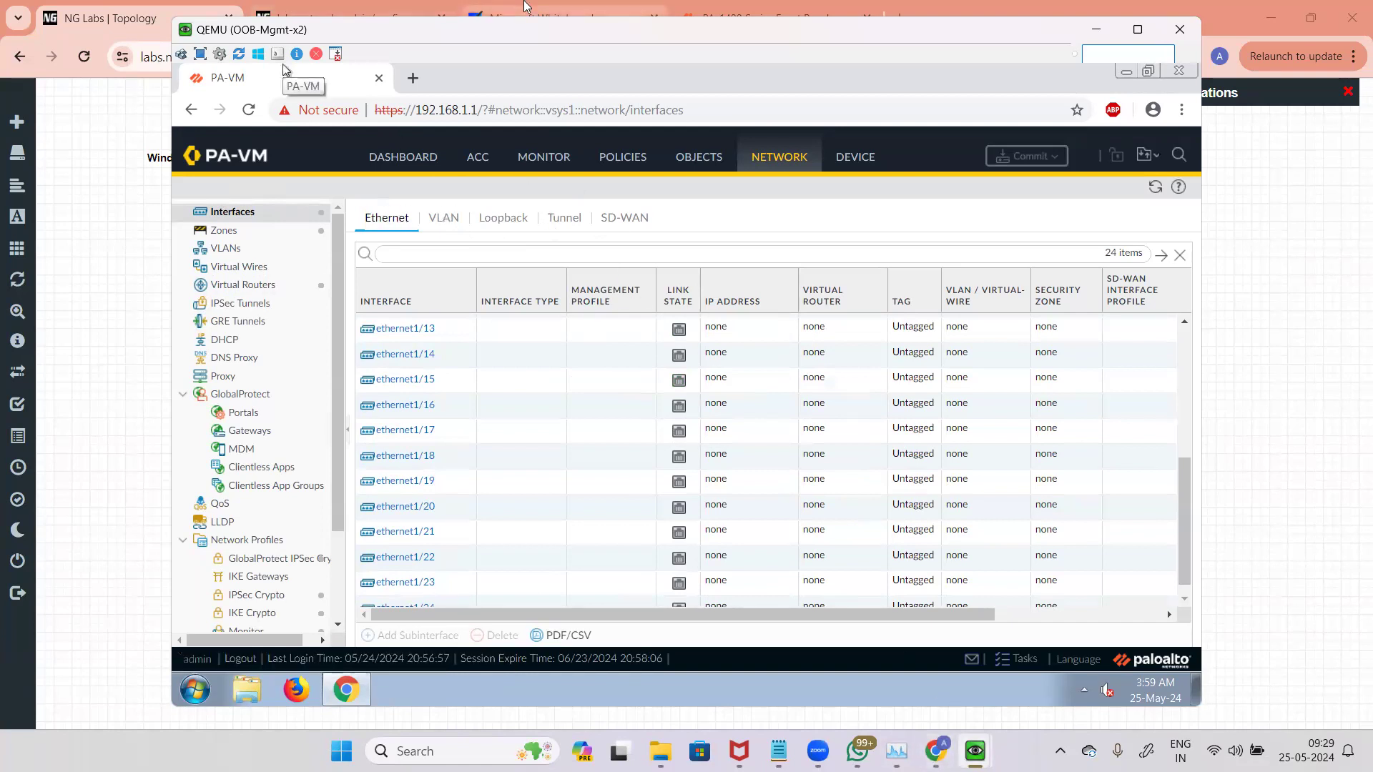
pyautogui.click(565, 18)
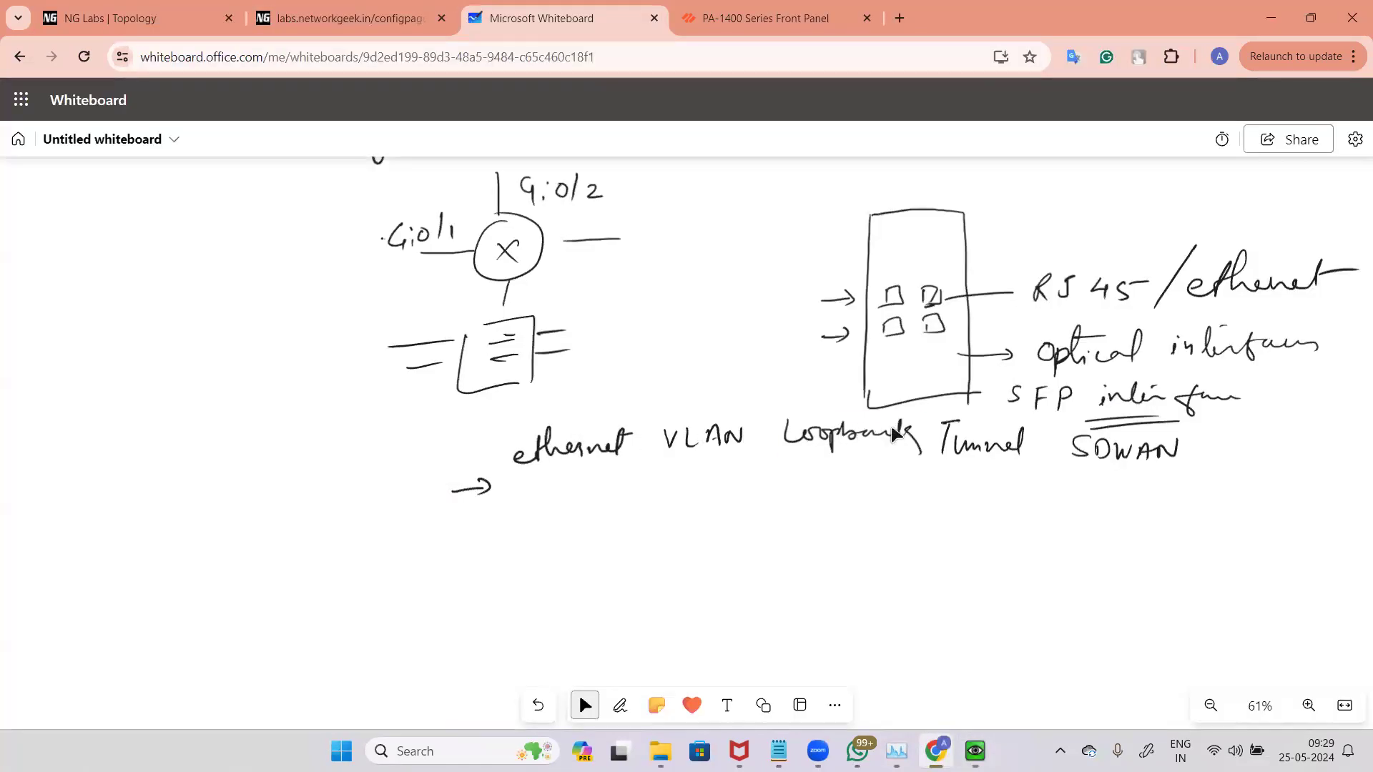
pyautogui.moveTo(974, 751)
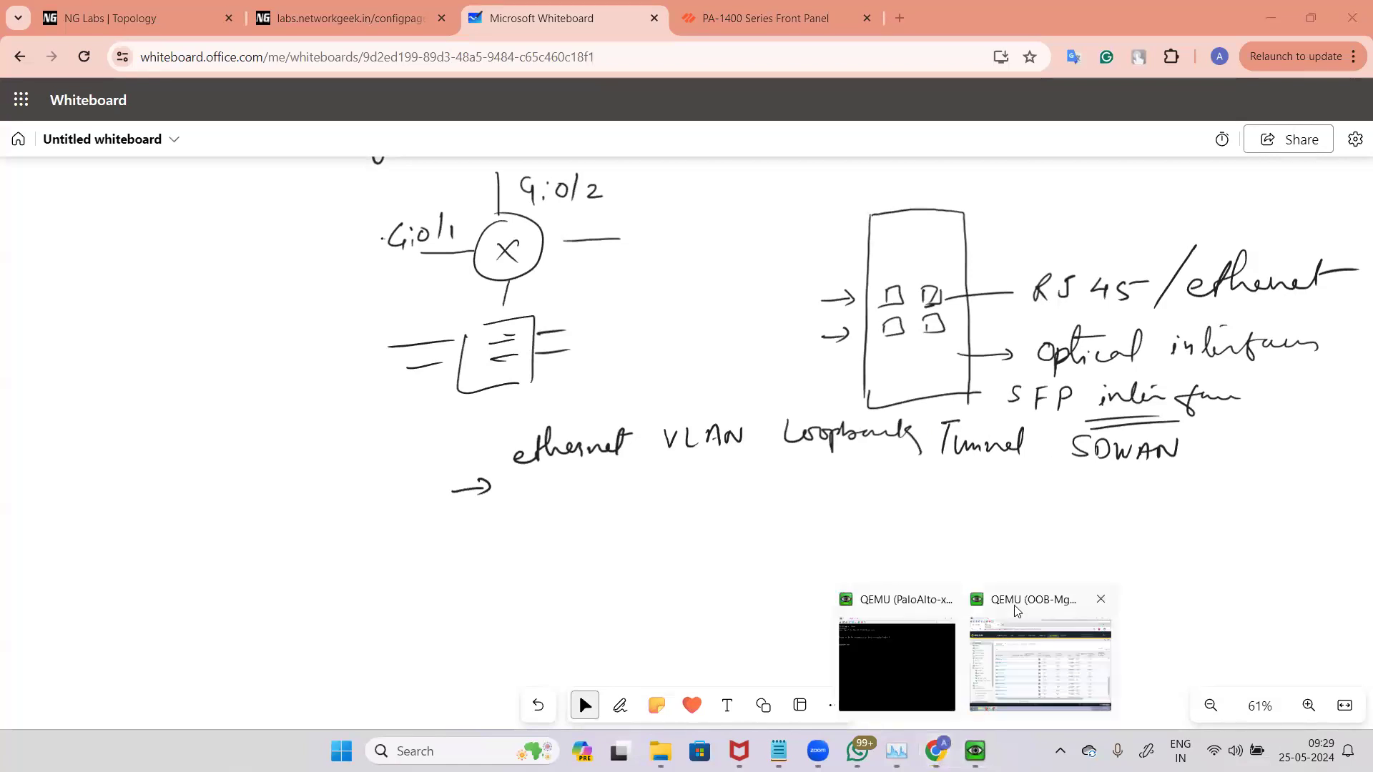
pyautogui.click(1040, 661)
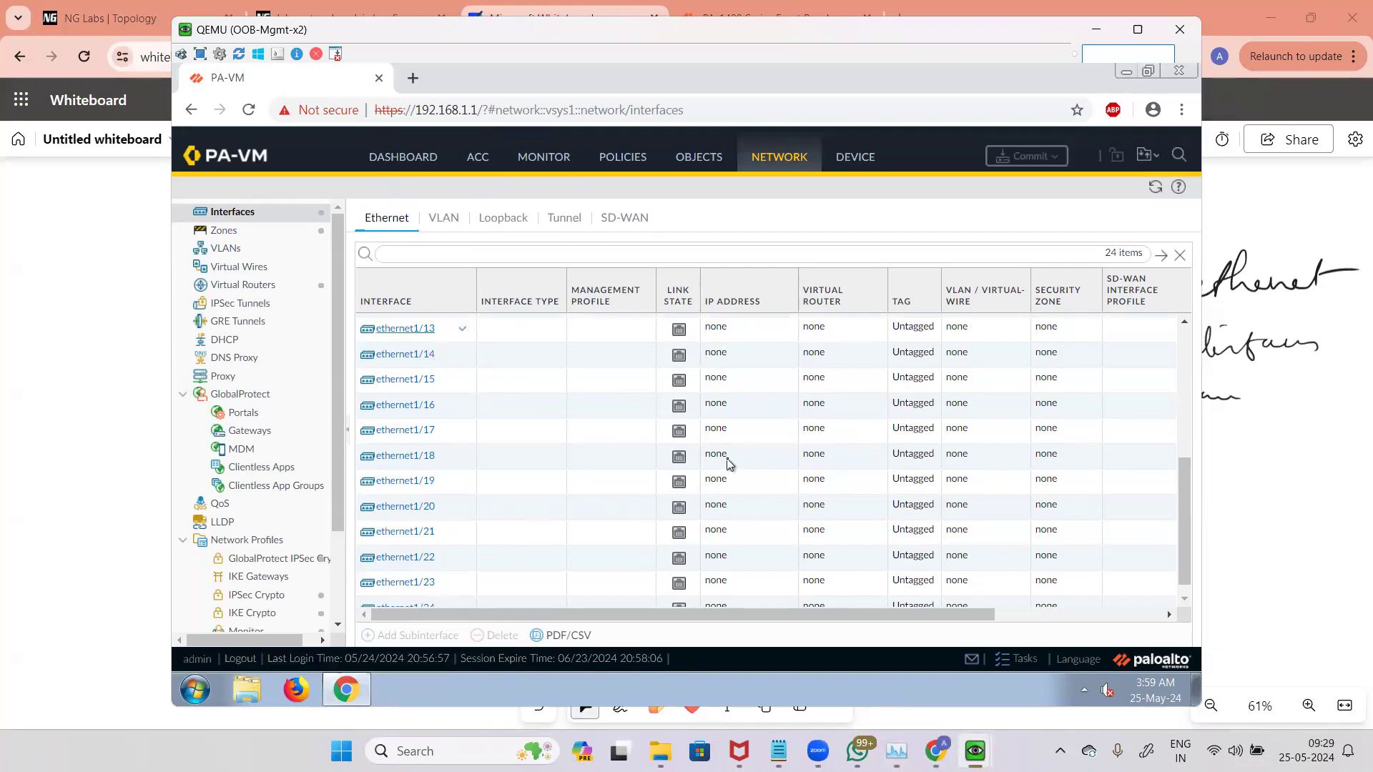
pyautogui.scroll(5, 1144, 493)
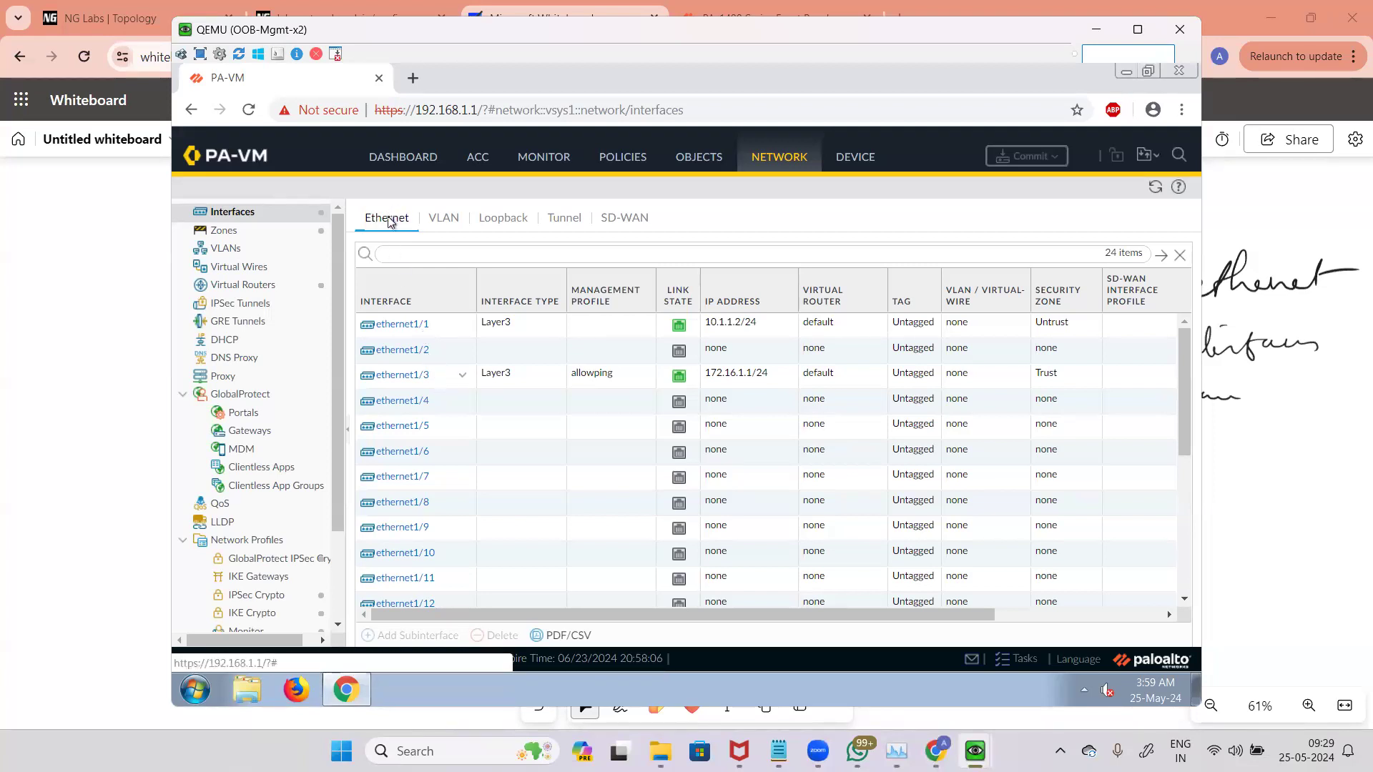
# Step: Browse the VLAN, Loopback, Tunnel and SD-WAN interface tabs, then return to Ethernet
pyautogui.click(455, 220)
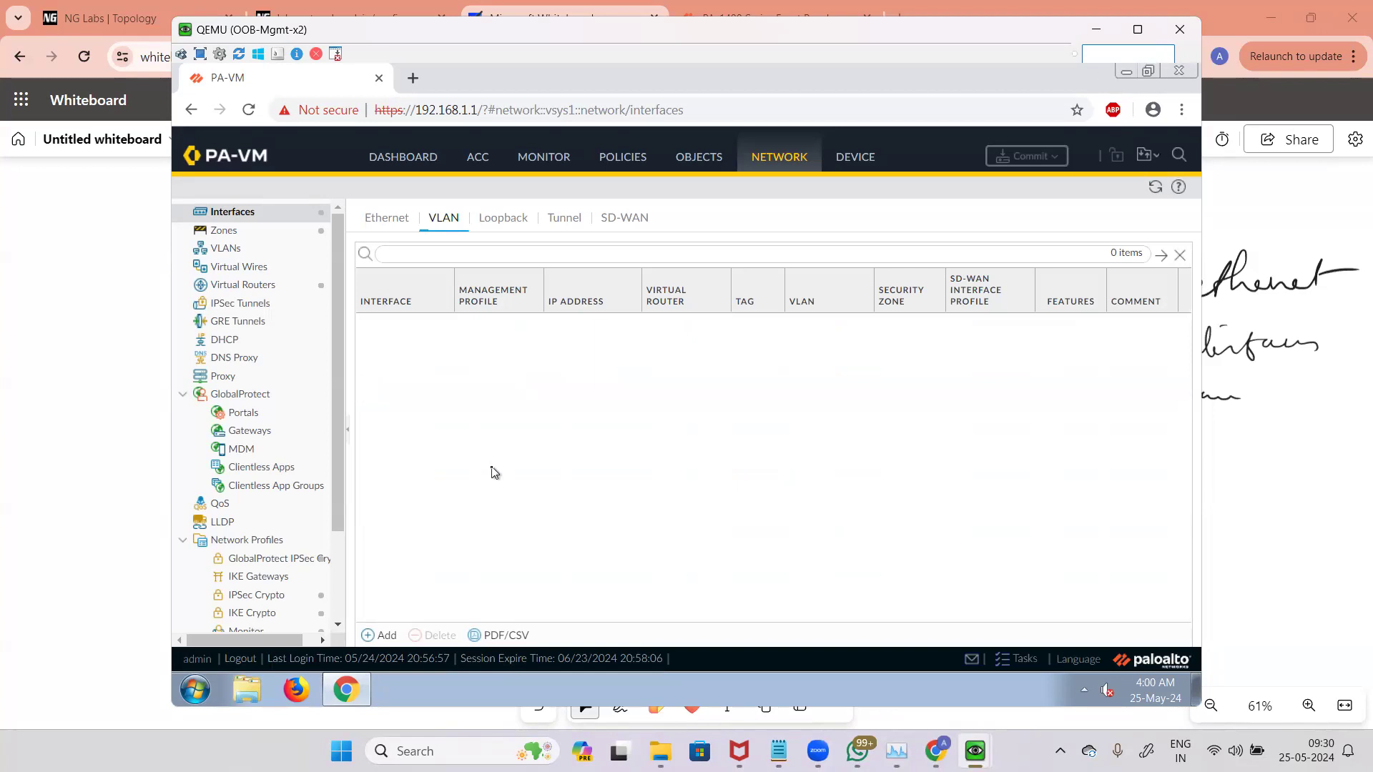
pyautogui.click(503, 218)
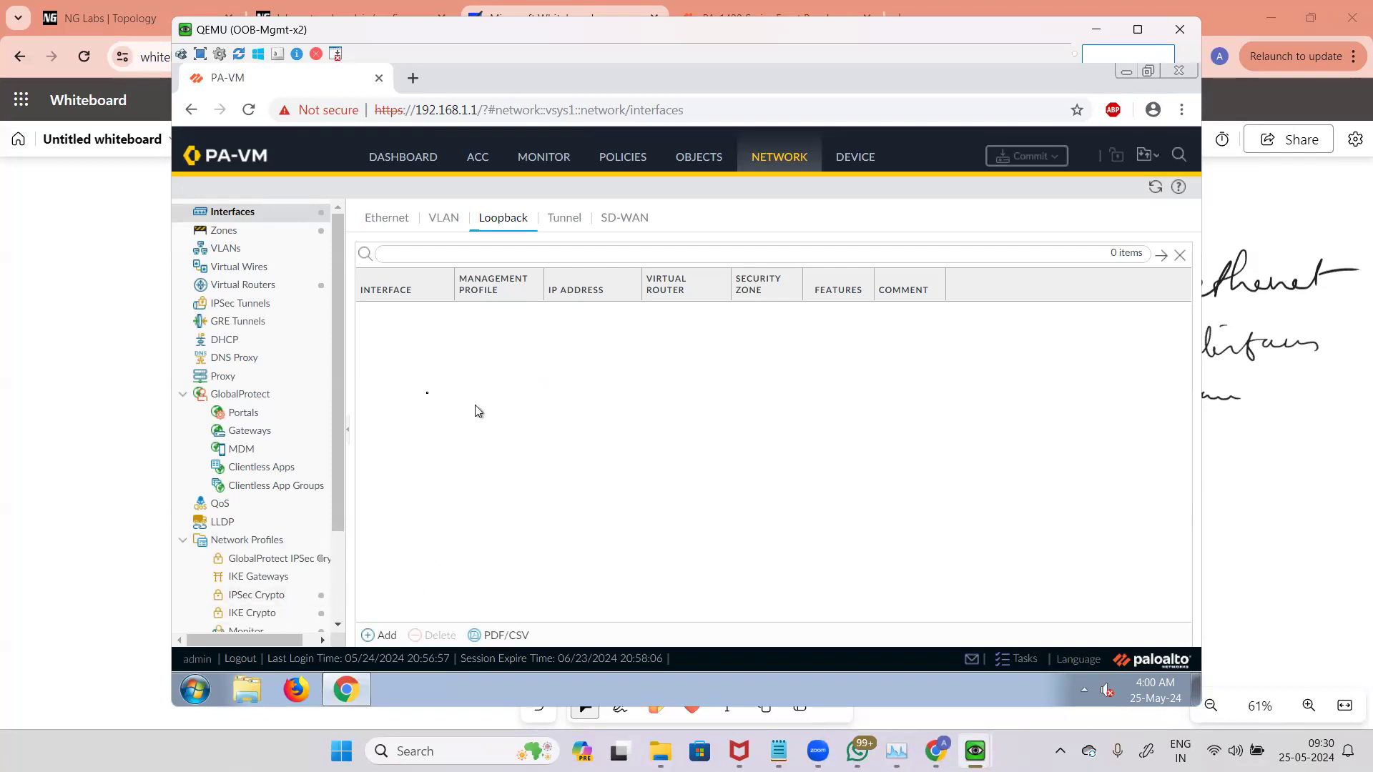
pyautogui.click(567, 219)
pyautogui.click(624, 223)
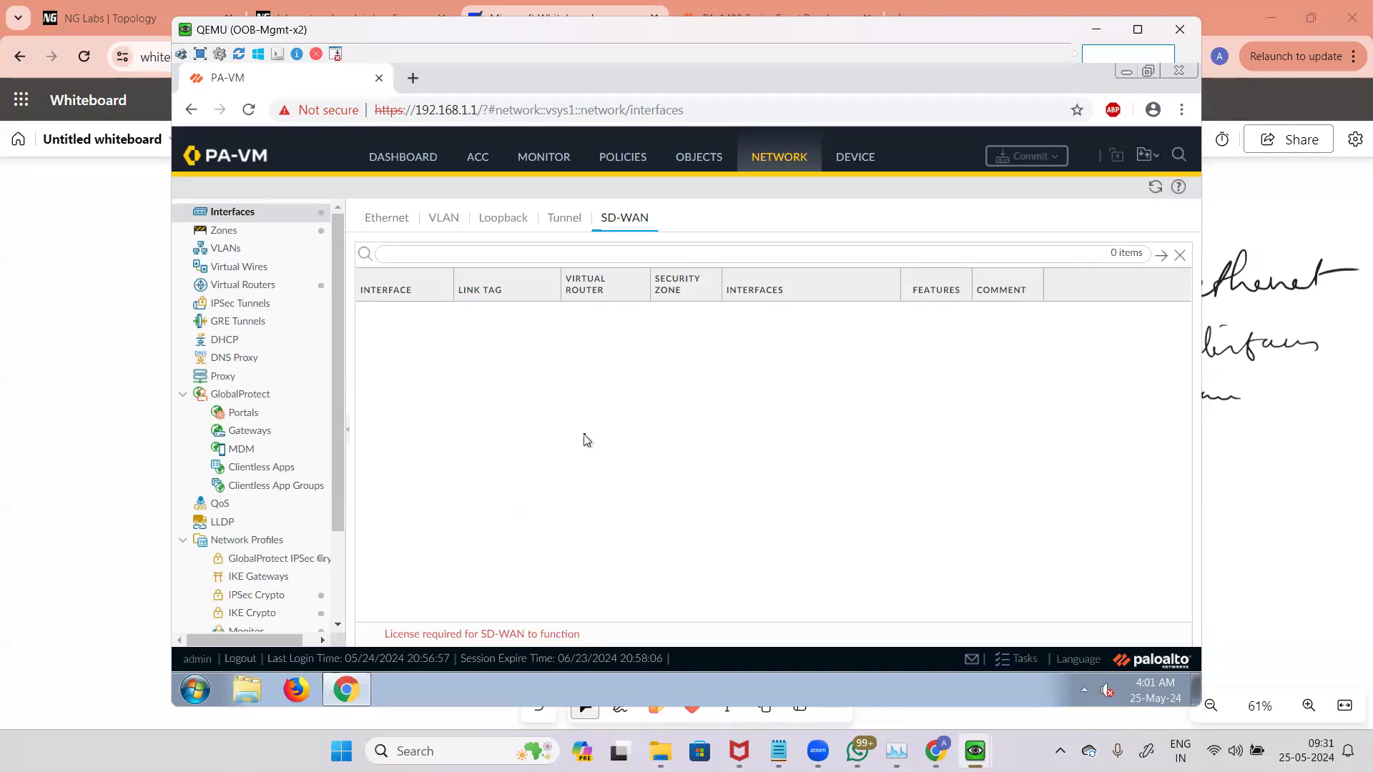
pyautogui.click(396, 222)
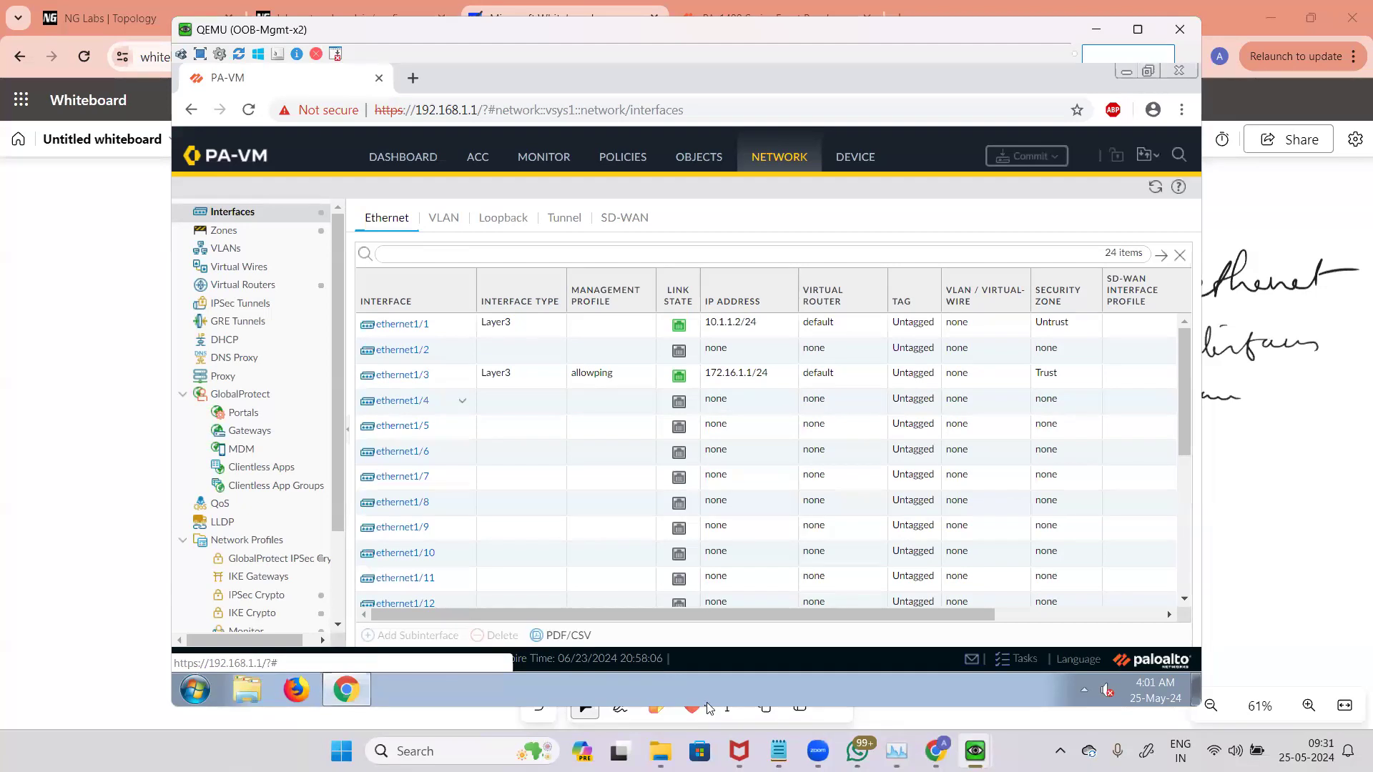
# Step: Open ethernet1/1's settings, add the comment ISP Interface, and show the interface type options
pyautogui.click(1211, 569)
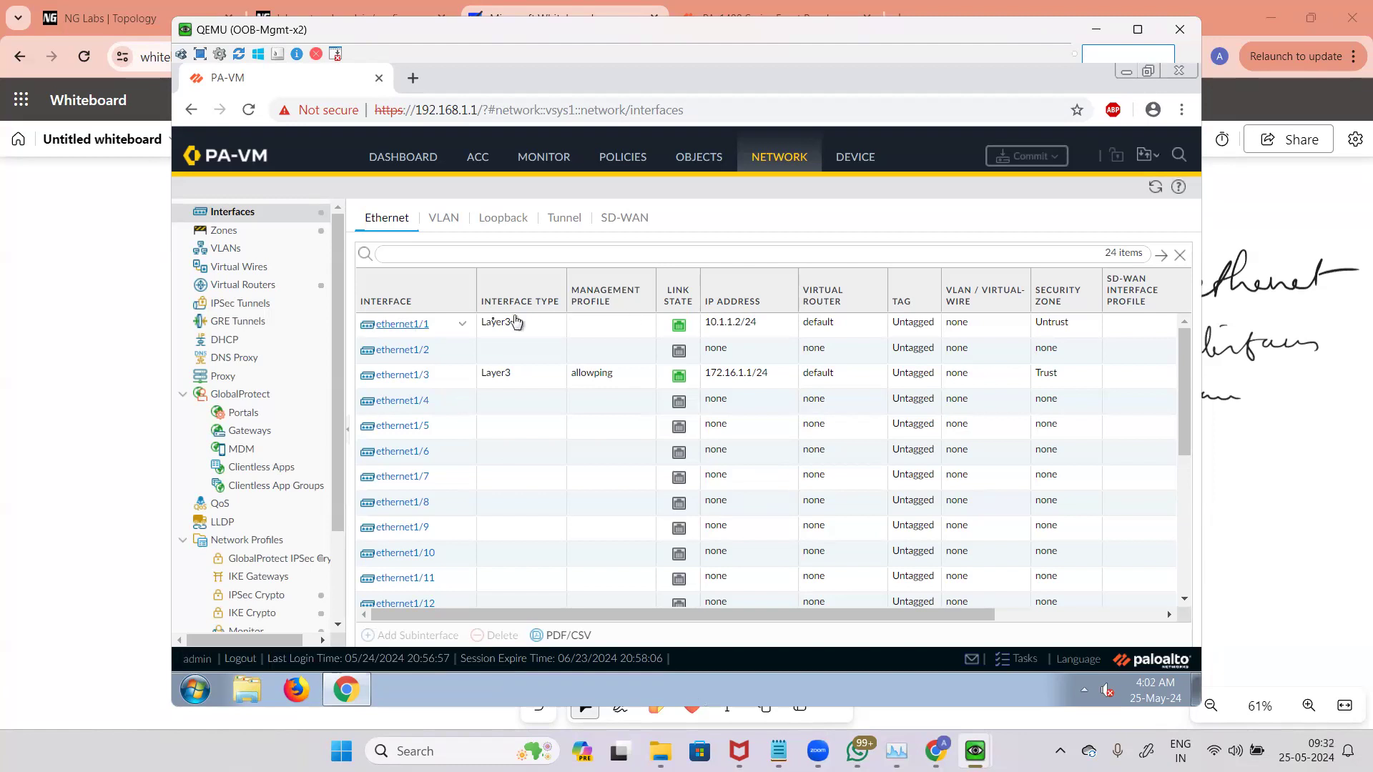
pyautogui.click(413, 330)
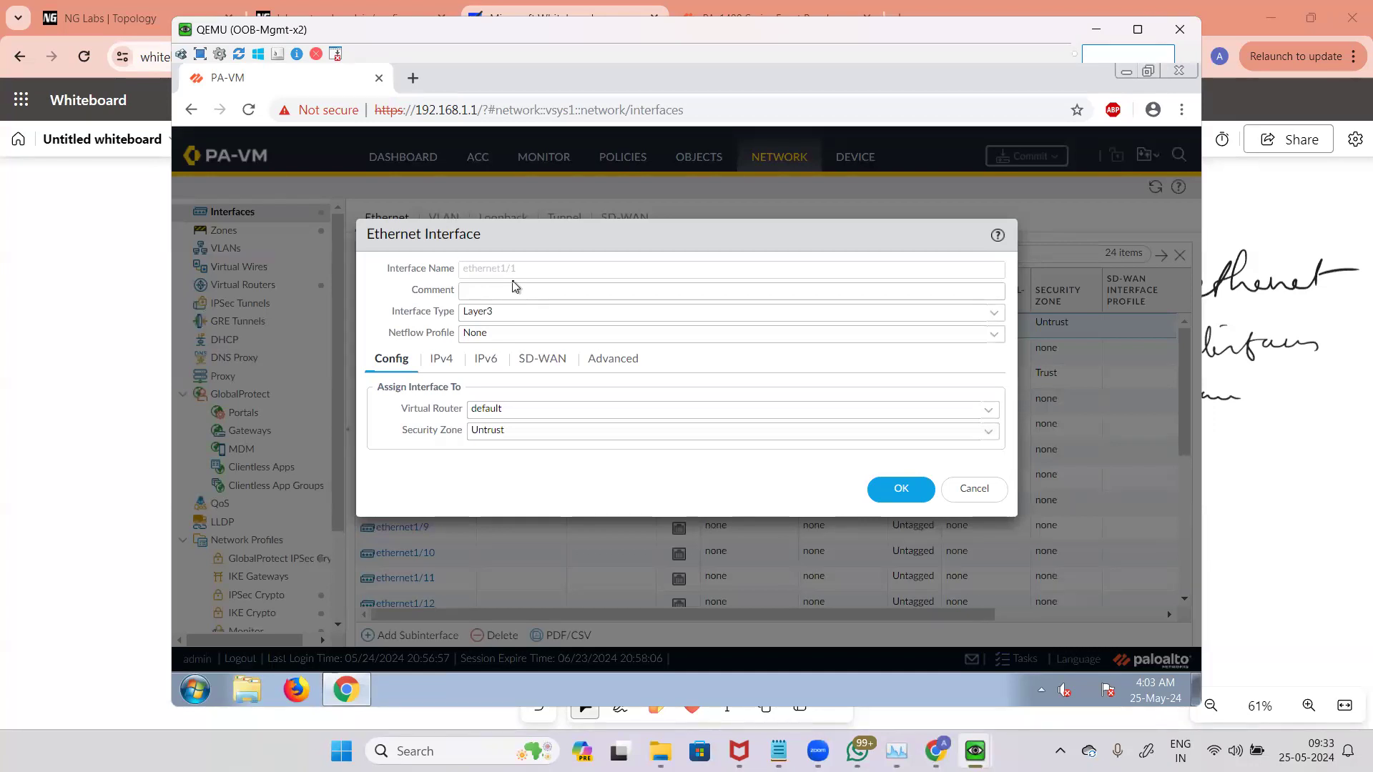
pyautogui.click(596, 291)
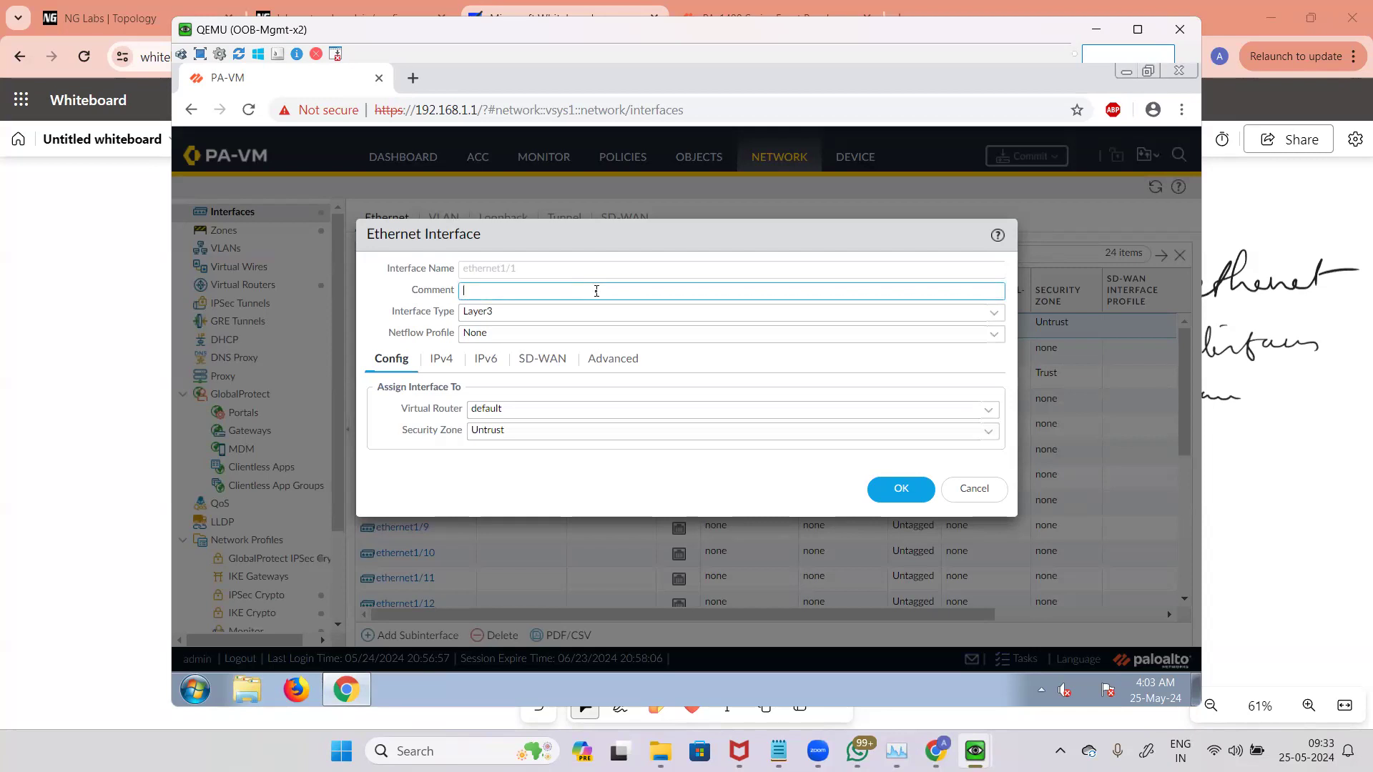
pyautogui.write('ISP Interface')
pyautogui.click(1001, 315)
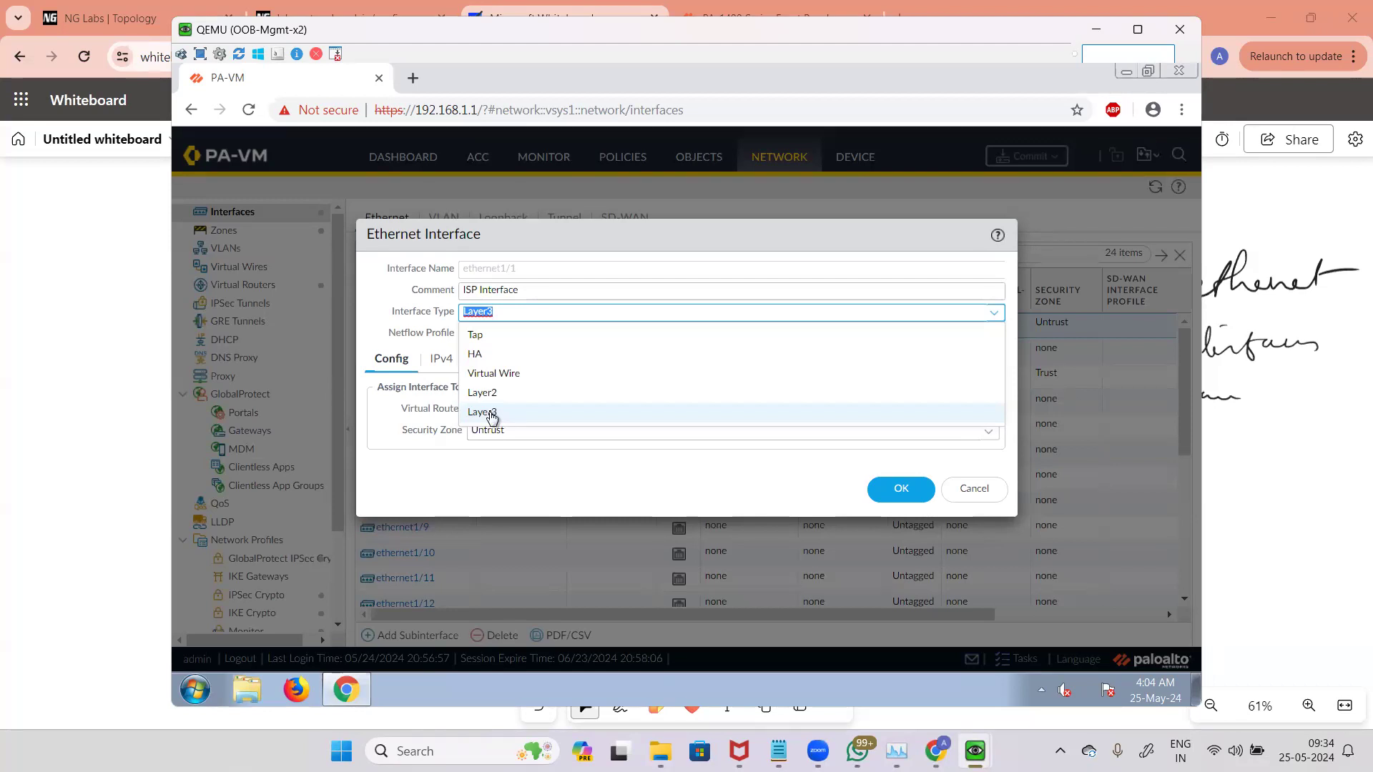
# Step: On a blank area of the whiteboard, sketch a firewall box linked to an internet cloud
pyautogui.click(83, 298)
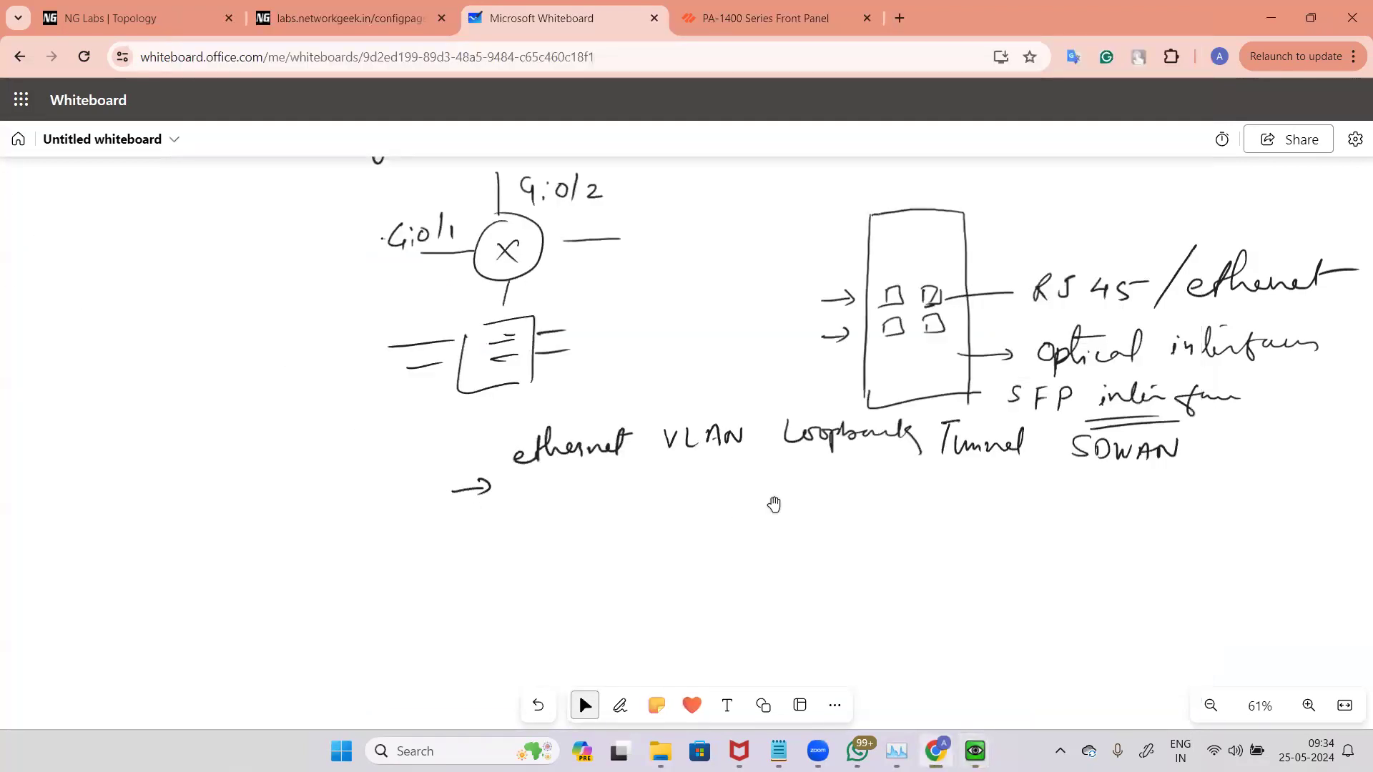
pyautogui.moveTo(894, 483); pyautogui.dragTo(868, 273)
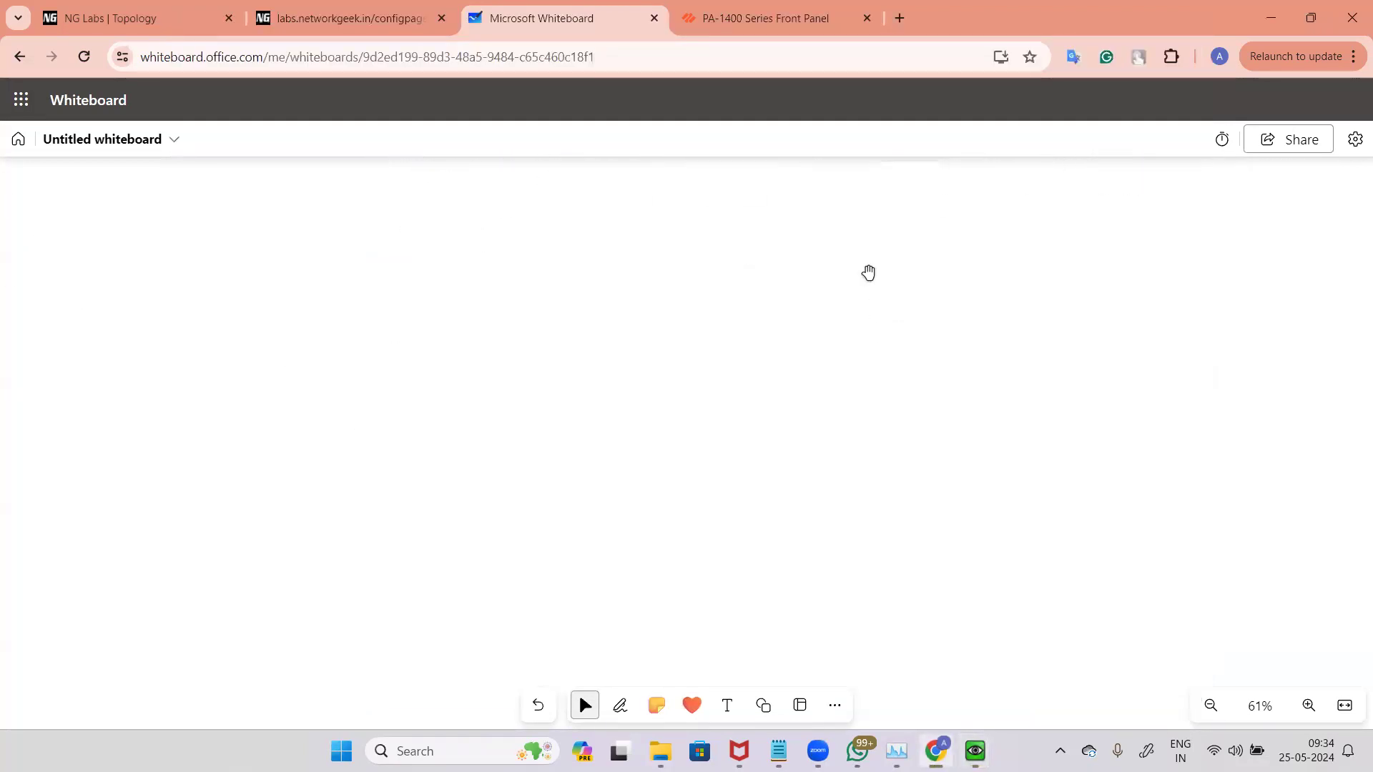
pyautogui.hotkey('alt', 'w')
pyautogui.moveTo(534, 294)
pyautogui.mouseDown()
pyautogui.moveTo(632, 291)
pyautogui.moveTo(639, 411)
pyautogui.mouseUp()
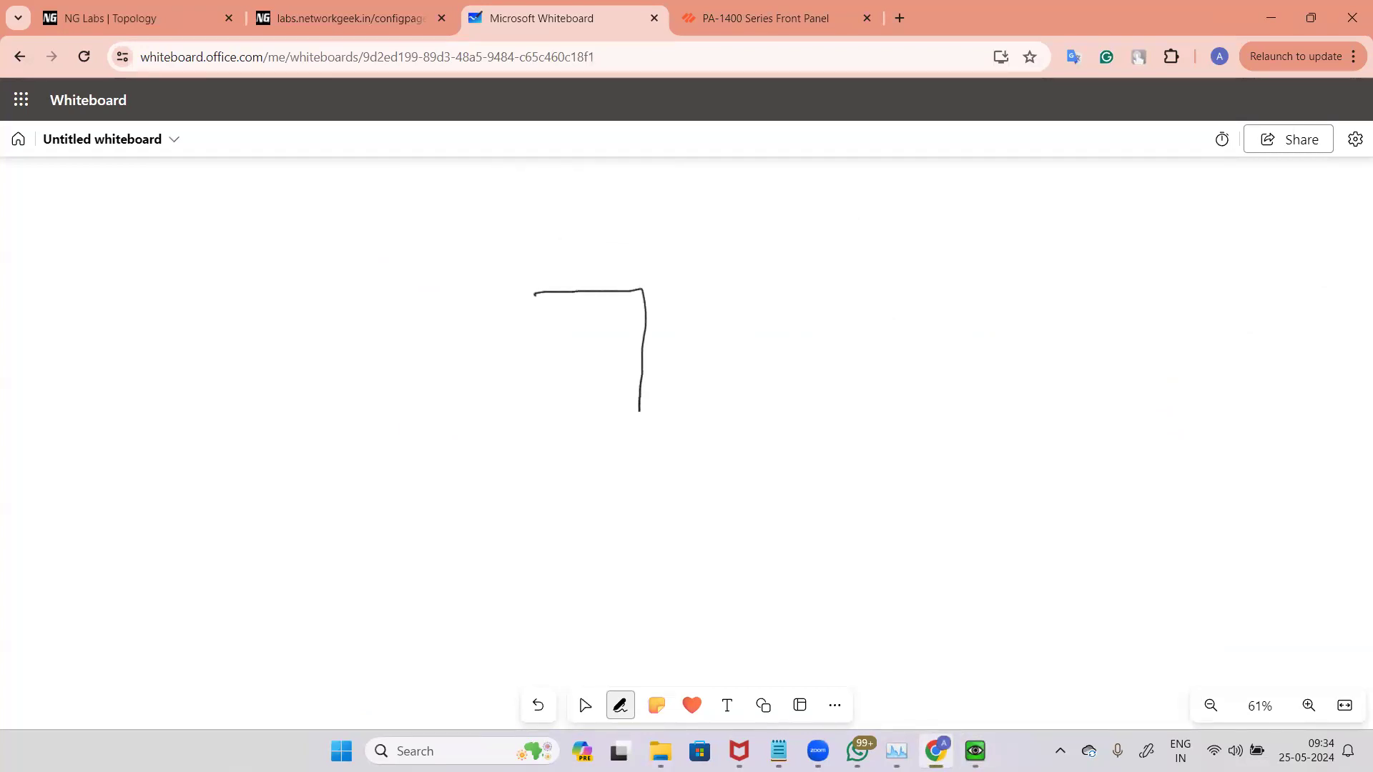
pyautogui.moveTo(535, 299)
pyautogui.mouseDown()
pyautogui.moveTo(543, 431)
pyautogui.moveTo(642, 422)
pyautogui.mouseUp()
pyautogui.moveTo(650, 340); pyautogui.dragTo(717, 339)
pyautogui.moveTo(770, 299)
pyautogui.mouseDown()
pyautogui.moveTo(725, 331)
pyautogui.moveTo(816, 323)
pyautogui.moveTo(762, 295)
pyautogui.moveTo(775, 352)
pyautogui.moveTo(748, 352)
pyautogui.mouseUp()
pyautogui.moveTo(465, 343); pyautogui.dragTo(525, 339)
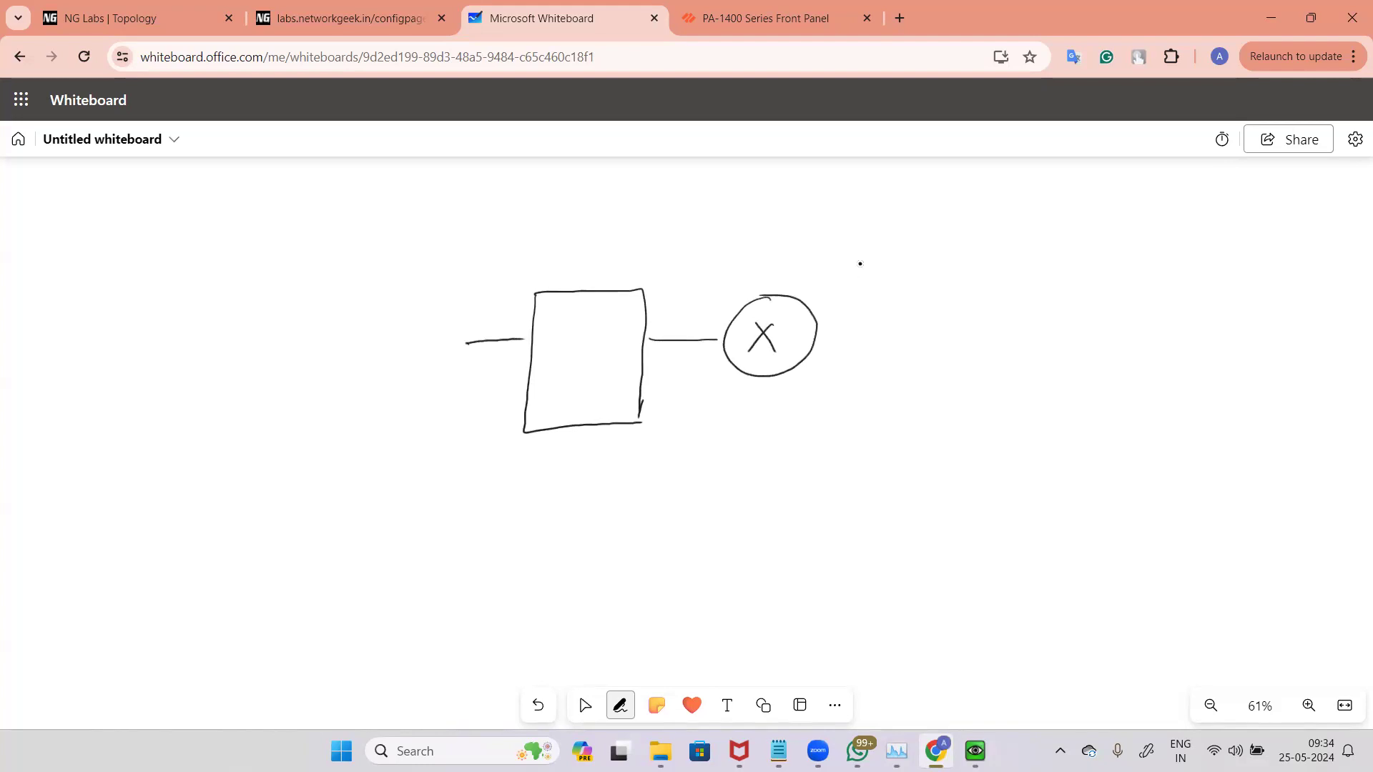
# Step: Add a switch and two PCs connected to the firewall sketch and erase a stray stroke
pyautogui.moveTo(386, 304)
pyautogui.mouseDown()
pyautogui.moveTo(410, 303)
pyautogui.moveTo(454, 386)
pyautogui.mouseUp()
pyautogui.moveTo(372, 303); pyautogui.dragTo(451, 388)
pyautogui.moveTo(393, 329)
pyautogui.mouseDown()
pyautogui.moveTo(413, 320)
pyautogui.moveTo(439, 350)
pyautogui.moveTo(418, 366)
pyautogui.mouseUp()
pyautogui.moveTo(231, 258); pyautogui.dragTo(360, 326)
pyautogui.moveTo(130, 183)
pyautogui.mouseDown()
pyautogui.moveTo(204, 261)
pyautogui.moveTo(118, 219)
pyautogui.moveTo(204, 263)
pyautogui.moveTo(175, 287)
pyautogui.mouseUp()
pyautogui.moveTo(365, 365); pyautogui.dragTo(234, 426)
pyautogui.moveTo(95, 420); pyautogui.dragTo(173, 474)
pyautogui.moveTo(117, 388); pyautogui.dragTo(169, 384)
pyautogui.moveTo(94, 420)
pyautogui.mouseDown()
pyautogui.moveTo(91, 444)
pyautogui.moveTo(186, 477)
pyautogui.moveTo(103, 528)
pyautogui.moveTo(146, 483)
pyautogui.mouseUp()
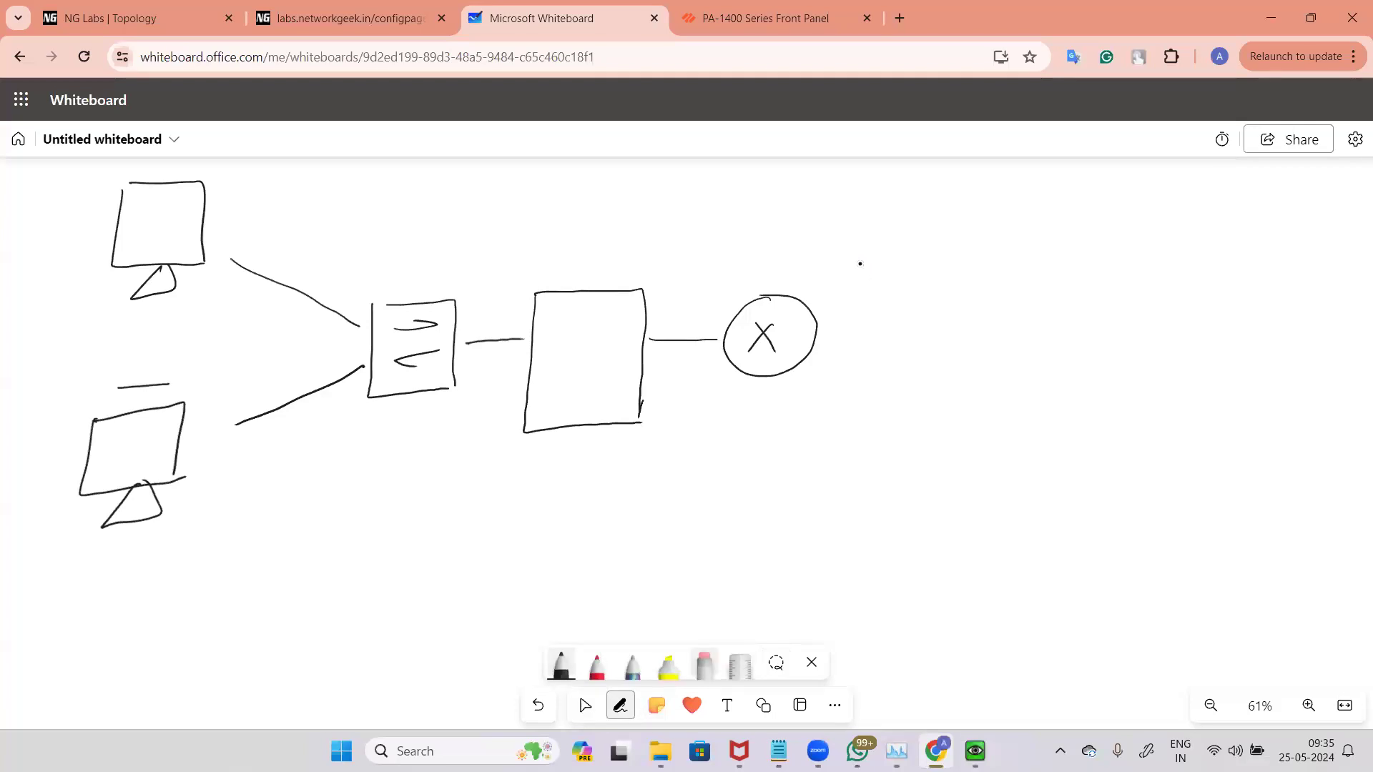
pyautogui.click(704, 665)
pyautogui.moveTo(116, 392); pyautogui.dragTo(153, 386)
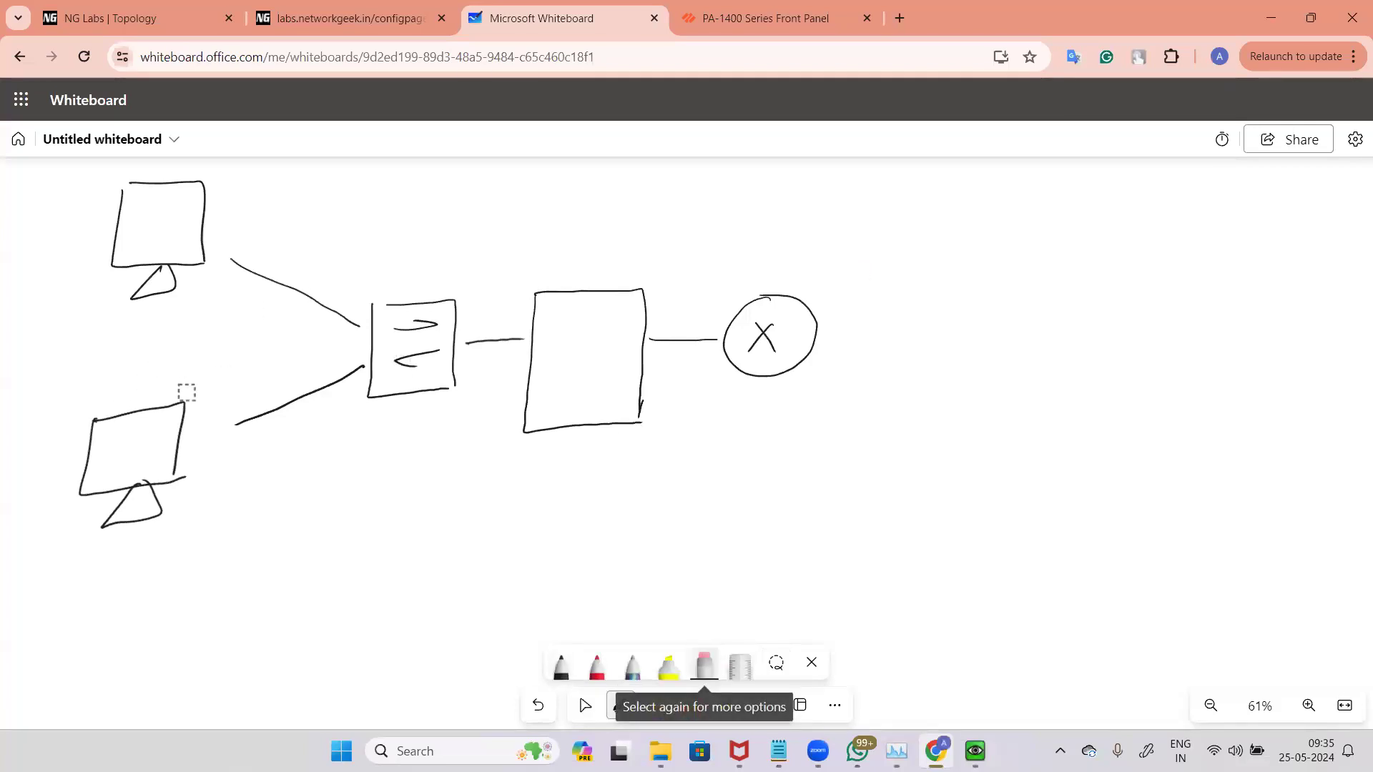
# Step: Switch to black ink and label the upper PC as PC 1
pyautogui.click(562, 665)
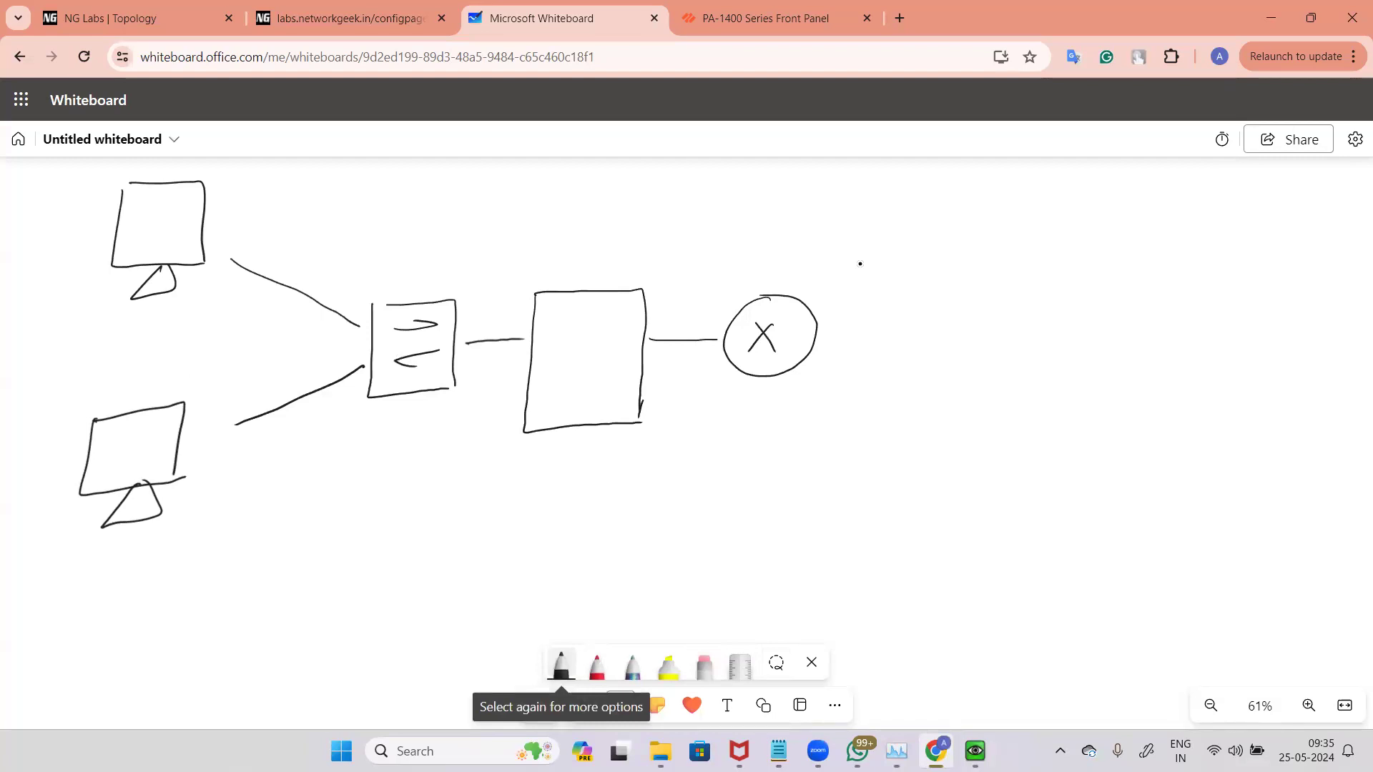
pyautogui.moveTo(22, 212)
pyautogui.mouseDown()
pyautogui.moveTo(20, 236)
pyautogui.moveTo(23, 223)
pyautogui.mouseUp()
pyautogui.moveTo(50, 213)
pyautogui.mouseDown()
pyautogui.moveTo(50, 226)
pyautogui.moveTo(77, 223)
pyautogui.mouseUp()
pyautogui.moveTo(32, 243); pyautogui.dragTo(54, 249)
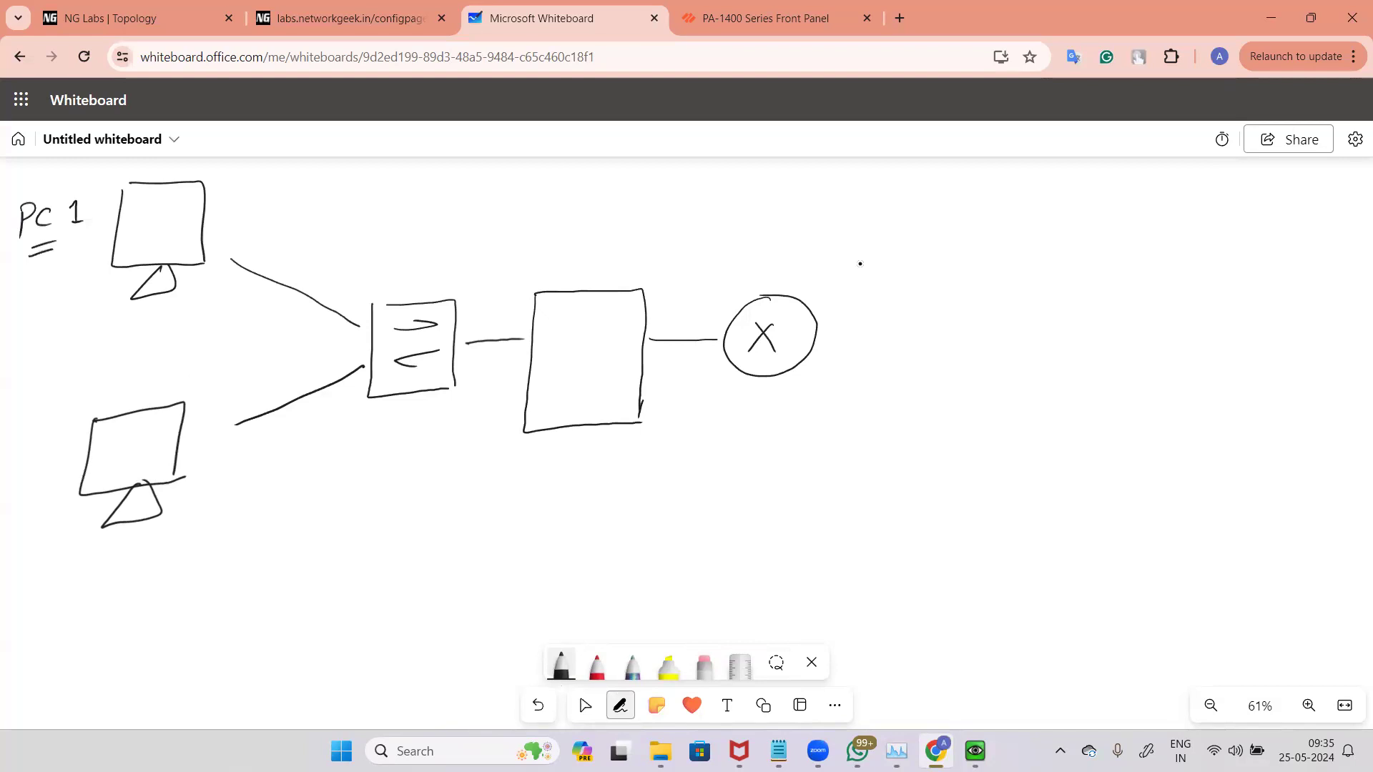
# Step: Label the switch SW and the inside link eth1/3, marking it L-3 with an arrow
pyautogui.moveTo(401, 262)
pyautogui.mouseDown()
pyautogui.moveTo(383, 278)
pyautogui.moveTo(428, 260)
pyautogui.mouseUp()
pyautogui.moveTo(514, 341)
pyautogui.mouseDown()
pyautogui.moveTo(530, 339)
pyautogui.moveTo(463, 452)
pyautogui.mouseUp()
pyautogui.moveTo(452, 458)
pyautogui.mouseDown()
pyautogui.moveTo(456, 470)
pyautogui.moveTo(469, 459)
pyautogui.moveTo(429, 512)
pyautogui.moveTo(445, 495)
pyautogui.mouseUp()
pyautogui.moveTo(460, 485); pyautogui.dragTo(460, 505)
pyautogui.moveTo(495, 278)
pyautogui.mouseDown()
pyautogui.moveTo(503, 291)
pyautogui.moveTo(509, 281)
pyautogui.mouseUp()
pyautogui.moveTo(516, 252)
pyautogui.mouseDown()
pyautogui.moveTo(525, 278)
pyautogui.moveTo(542, 274)
pyautogui.mouseUp()
pyautogui.moveTo(552, 257); pyautogui.dragTo(551, 276)
# Step: Label the outside link eth1/1 and mark it L-3 with an arrow
pyautogui.moveTo(659, 302); pyautogui.dragTo(665, 311)
pyautogui.moveTo(672, 288); pyautogui.dragTo(672, 310)
pyautogui.moveTo(667, 296); pyautogui.dragTo(703, 303)
pyautogui.moveTo(713, 286); pyautogui.dragTo(711, 304)
pyautogui.moveTo(723, 295); pyautogui.dragTo(721, 304)
pyautogui.moveTo(667, 356); pyautogui.dragTo(711, 389)
pyautogui.moveTo(691, 390)
pyautogui.mouseDown()
pyautogui.moveTo(710, 379)
pyautogui.moveTo(724, 427)
pyautogui.moveTo(745, 422)
pyautogui.mouseUp()
pyautogui.moveTo(754, 414); pyautogui.dragTo(770, 423)
# Step: Switch to red ink and write FW inside the firewall box
pyautogui.click(597, 665)
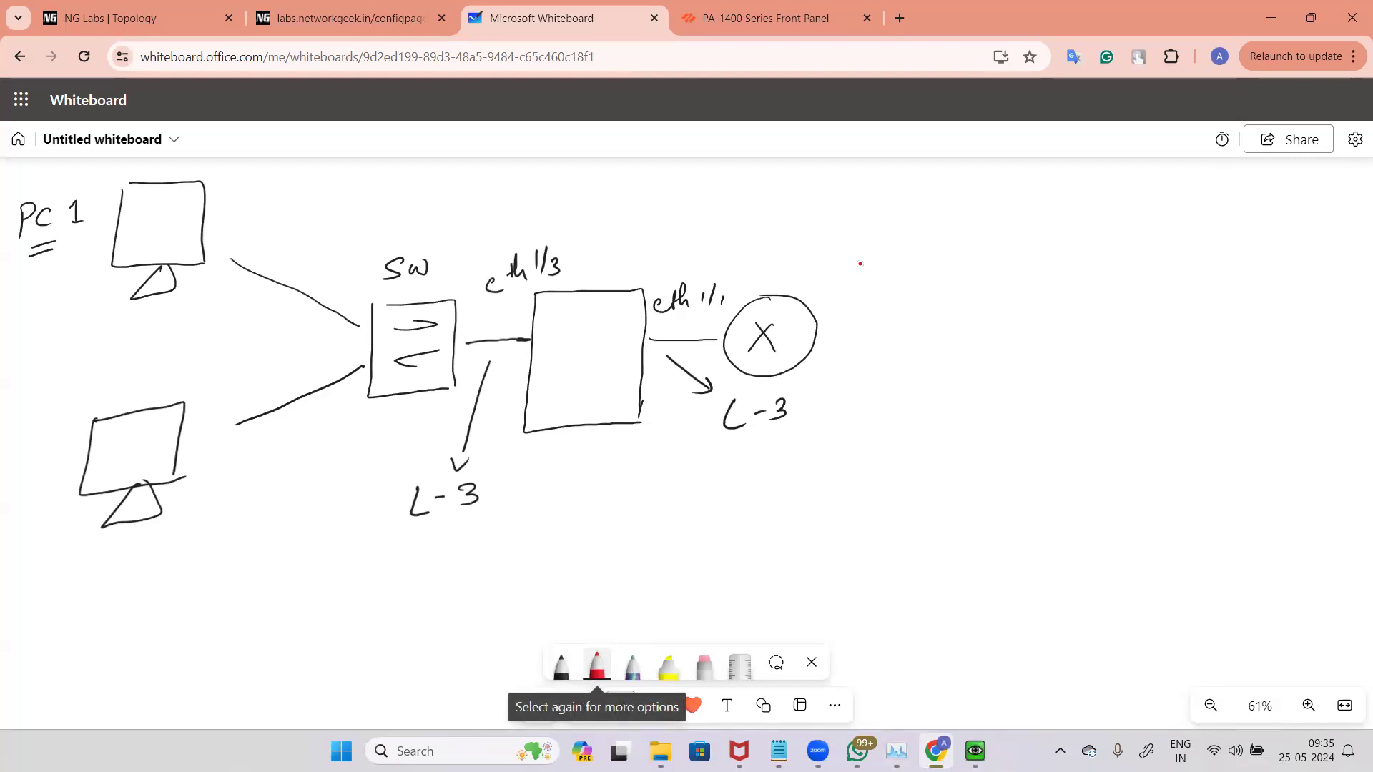
pyautogui.moveTo(563, 335)
pyautogui.mouseDown()
pyautogui.moveTo(575, 334)
pyautogui.moveTo(558, 362)
pyautogui.mouseUp()
pyautogui.moveTo(557, 350); pyautogui.dragTo(566, 348)
pyautogui.moveTo(576, 346); pyautogui.dragTo(590, 347)
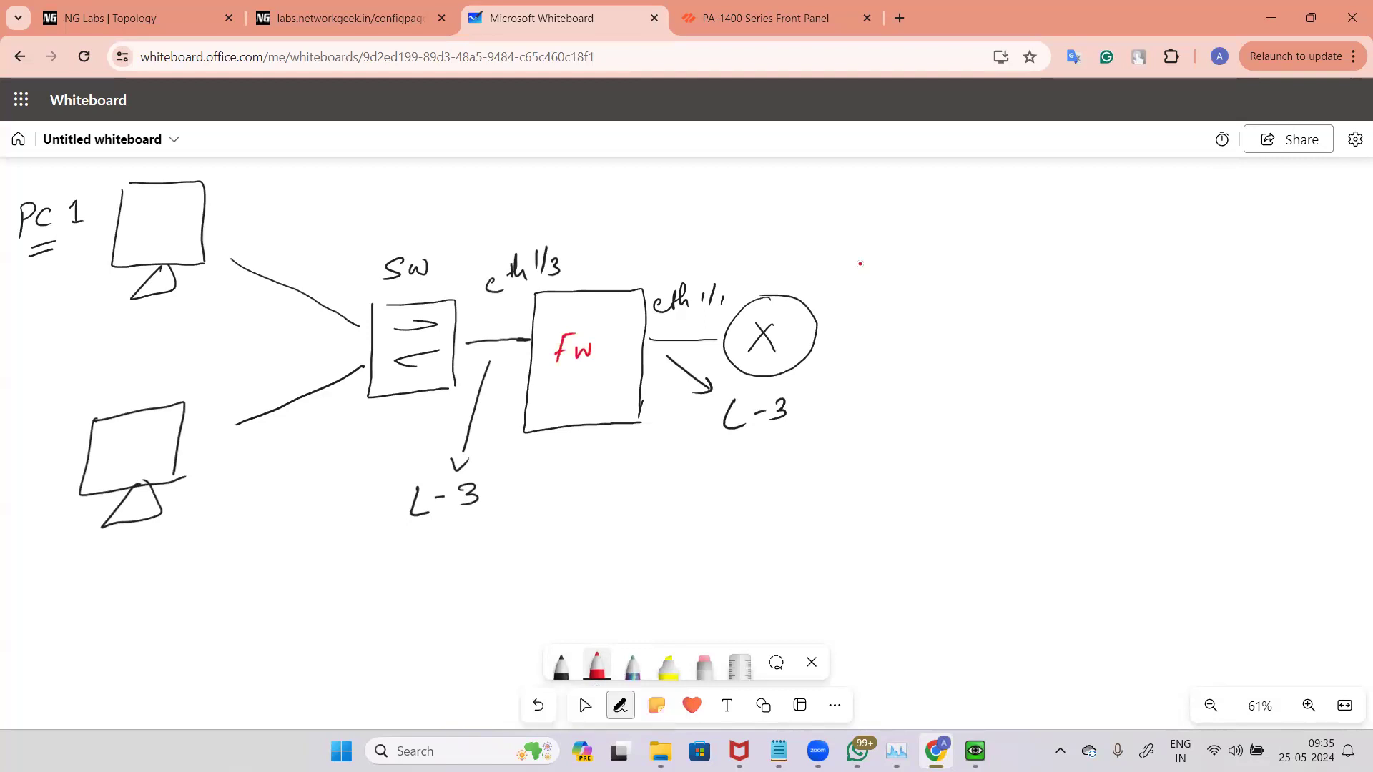
# Step: Write STP X and L2 X above the firewall, and an arrow with Routing under the inside L-3 label
pyautogui.moveTo(590, 183)
pyautogui.mouseDown()
pyautogui.moveTo(568, 199)
pyautogui.moveTo(610, 182)
pyautogui.mouseUp()
pyautogui.moveTo(604, 183); pyautogui.dragTo(605, 201)
pyautogui.moveTo(619, 205)
pyautogui.mouseDown()
pyautogui.moveTo(671, 196)
pyautogui.moveTo(656, 201)
pyautogui.mouseUp()
pyautogui.moveTo(585, 217); pyautogui.dragTo(601, 236)
pyautogui.moveTo(611, 216); pyautogui.dragTo(624, 226)
pyautogui.moveTo(636, 211); pyautogui.dragTo(658, 228)
pyautogui.moveTo(656, 209); pyautogui.dragTo(636, 229)
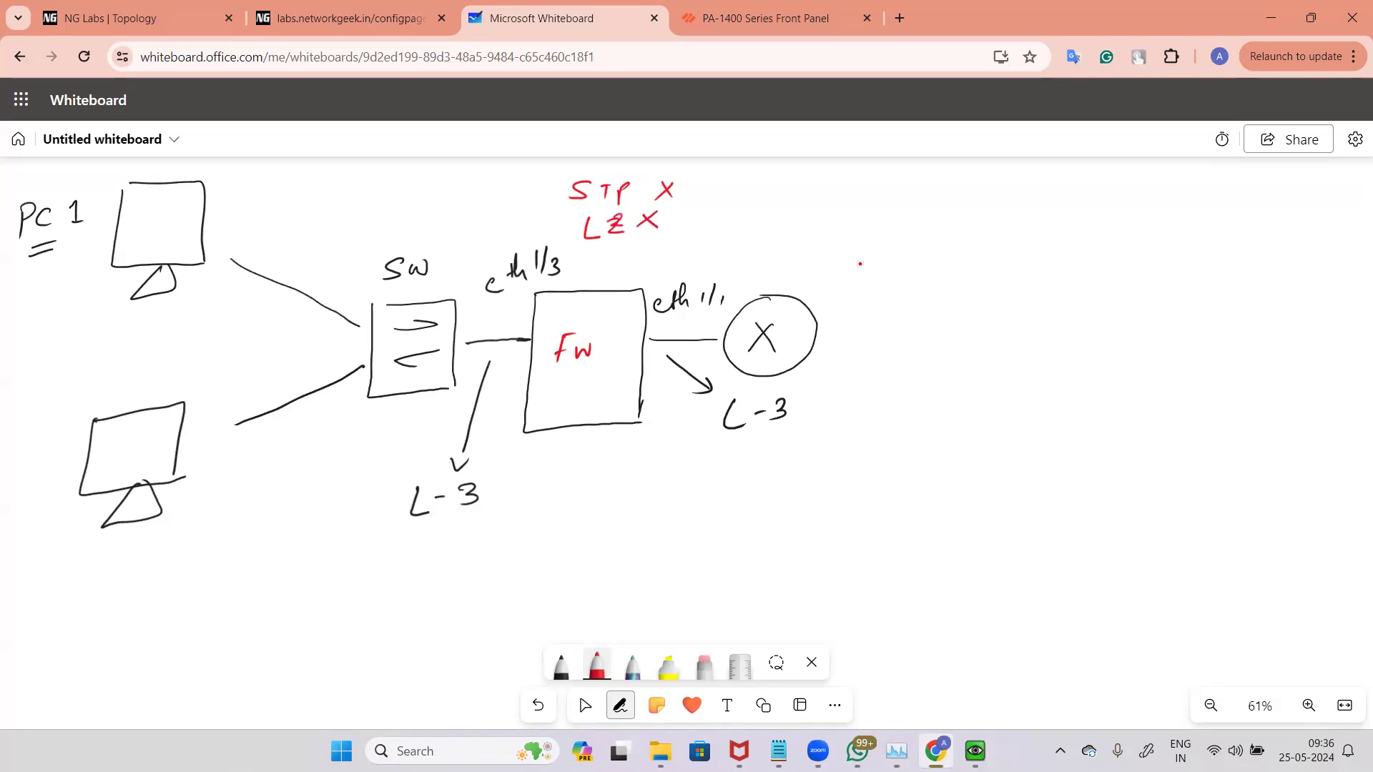
pyautogui.moveTo(382, 553)
pyautogui.mouseDown()
pyautogui.moveTo(515, 543)
pyautogui.moveTo(565, 572)
pyautogui.mouseUp()
pyautogui.moveTo(517, 526); pyautogui.dragTo(540, 524)
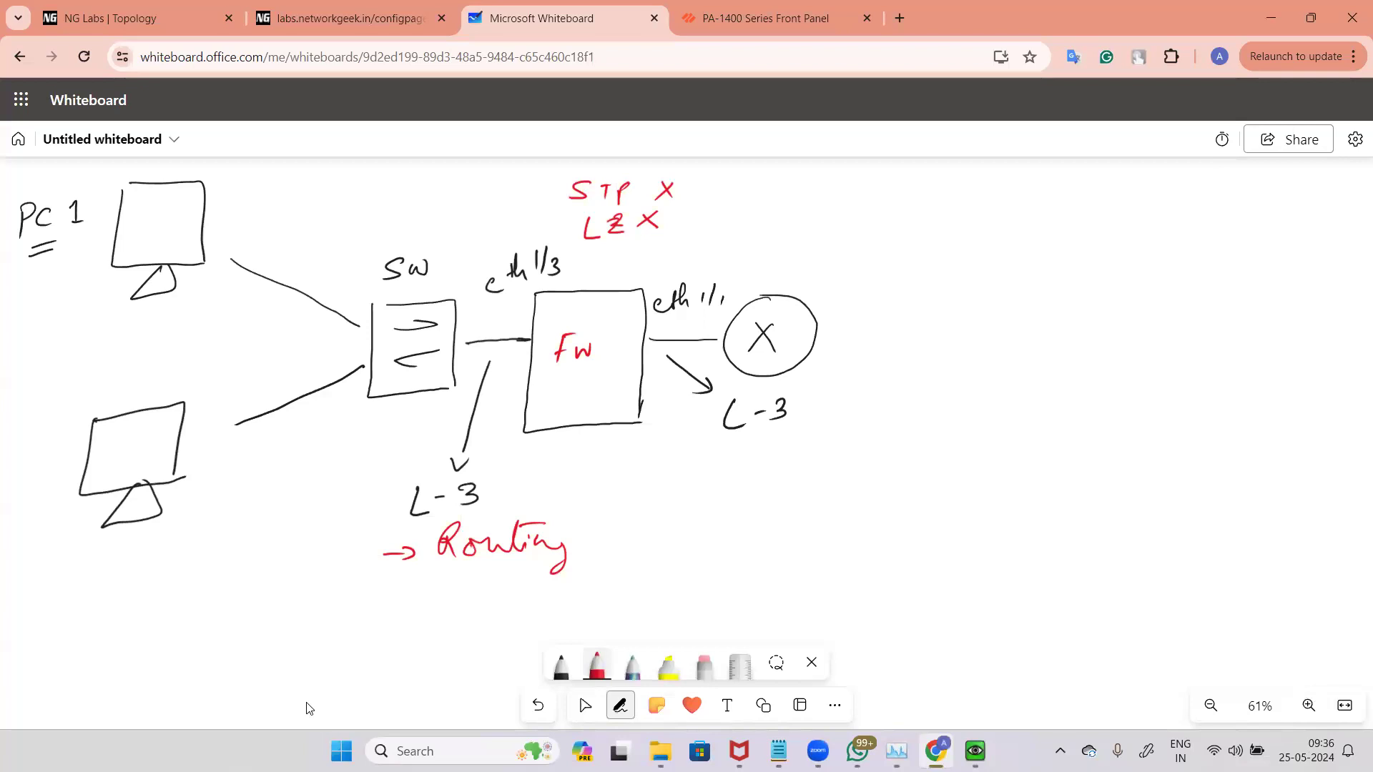
# Step: Write "→ IP address / Subnet mask" in red after Routing on the whiteboard
pyautogui.hotkey('alt', 'Tab')
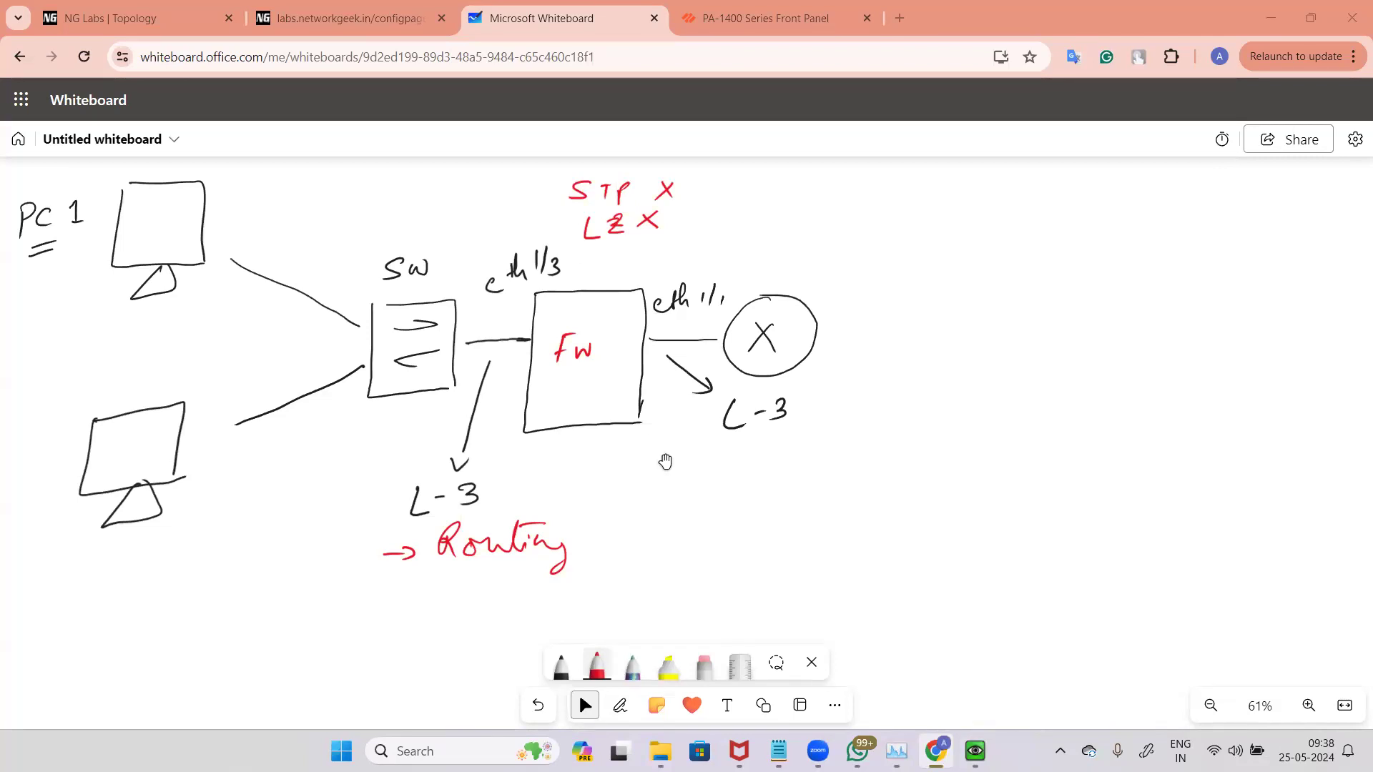
pyautogui.click(657, 451)
pyautogui.moveTo(589, 535)
pyautogui.mouseDown()
pyautogui.moveTo(702, 513)
pyautogui.moveTo(679, 536)
pyautogui.mouseUp()
pyautogui.moveTo(665, 538); pyautogui.dragTo(692, 535)
pyautogui.moveTo(701, 522)
pyautogui.mouseDown()
pyautogui.moveTo(702, 536)
pyautogui.moveTo(763, 534)
pyautogui.mouseUp()
pyautogui.moveTo(775, 523); pyautogui.dragTo(784, 534)
pyautogui.moveTo(795, 520); pyautogui.dragTo(862, 526)
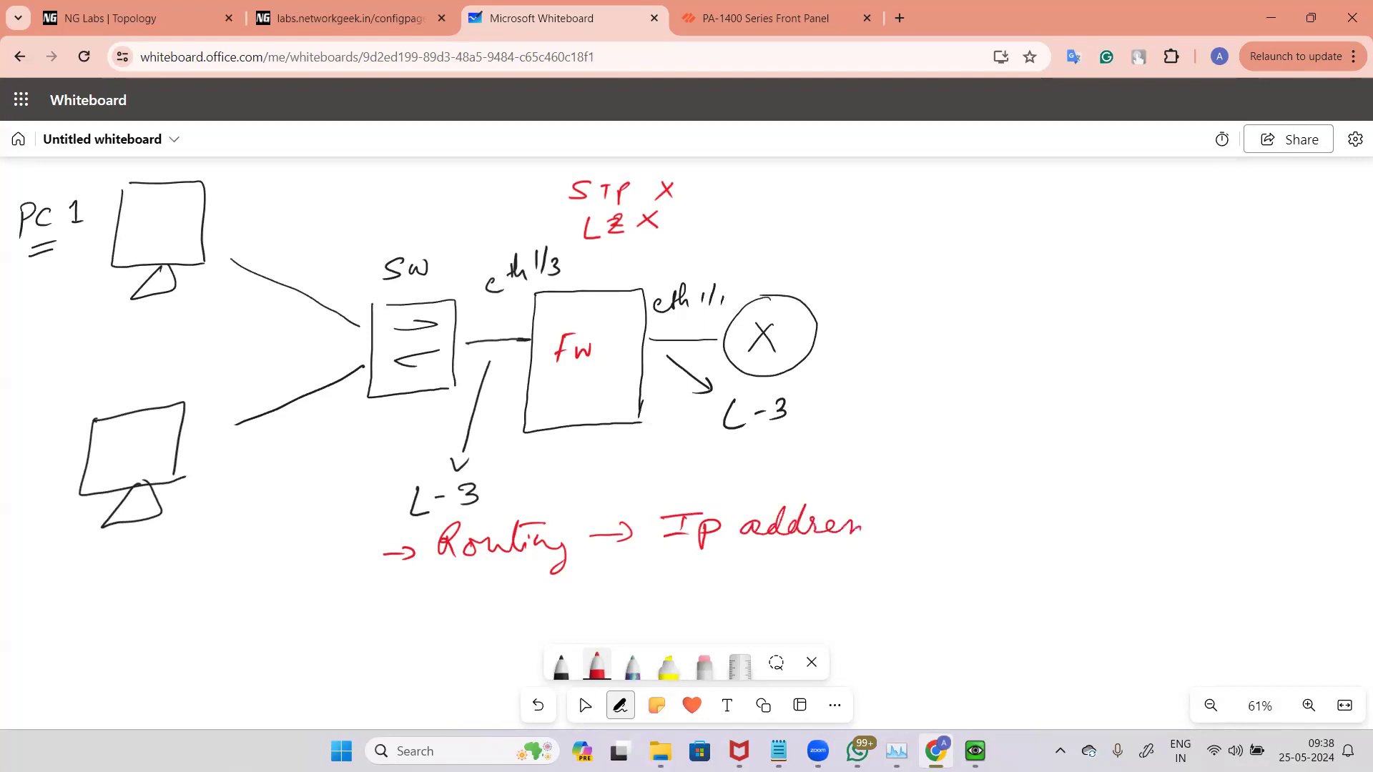
pyautogui.moveTo(940, 486); pyautogui.dragTo(898, 558)
pyautogui.moveTo(955, 510)
pyautogui.mouseDown()
pyautogui.moveTo(935, 534)
pyautogui.moveTo(1024, 536)
pyautogui.moveTo(1051, 515)
pyautogui.mouseUp()
pyautogui.moveTo(1061, 534)
pyautogui.mouseDown()
pyautogui.moveTo(1077, 520)
pyautogui.moveTo(1092, 534)
pyautogui.moveTo(1128, 526)
pyautogui.mouseUp()
pyautogui.moveTo(1132, 534)
pyautogui.mouseDown()
pyautogui.moveTo(1144, 502)
pyautogui.moveTo(1176, 546)
pyautogui.mouseUp()
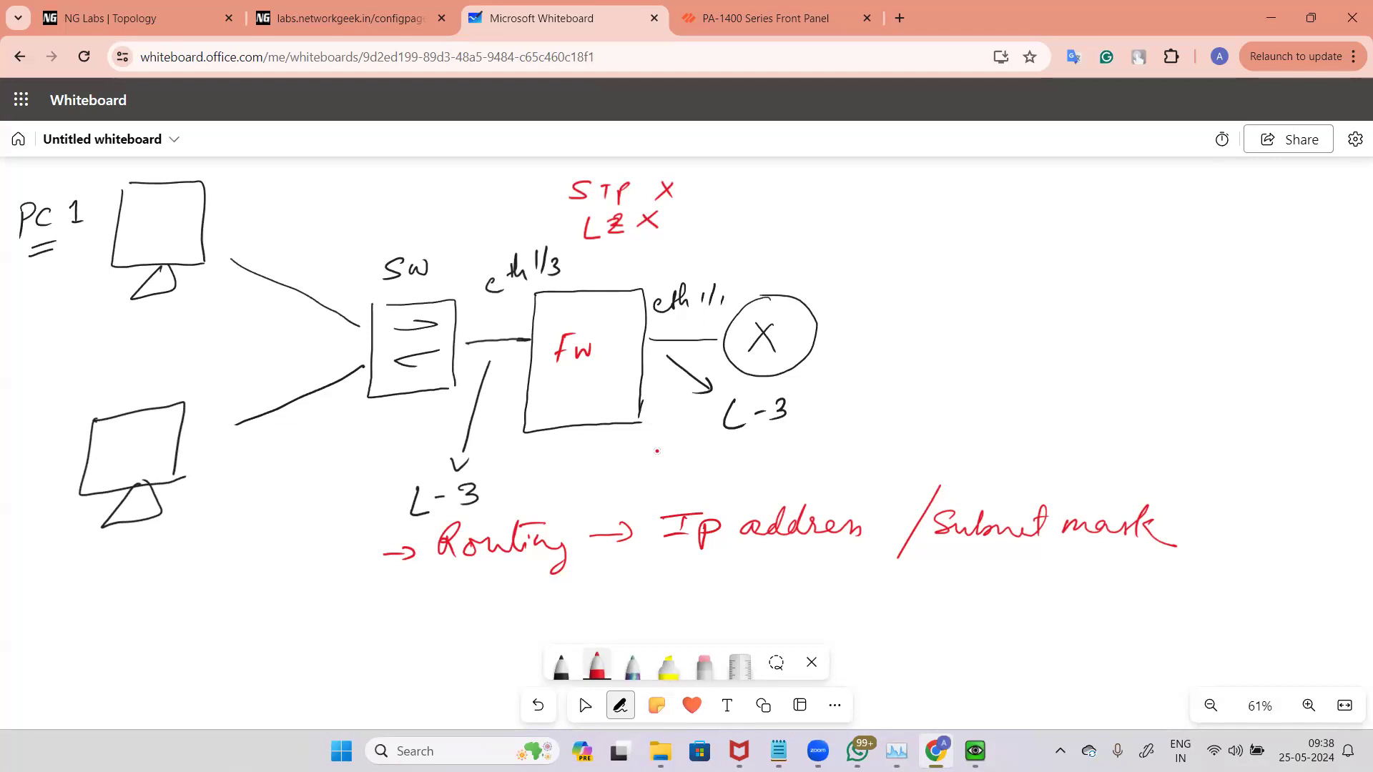
# Step: Switch to the firewall's ethernet1/1 dialog and change its interface type to Layer2
pyautogui.click(585, 705)
pyautogui.hotkey('alt', 'Tab')
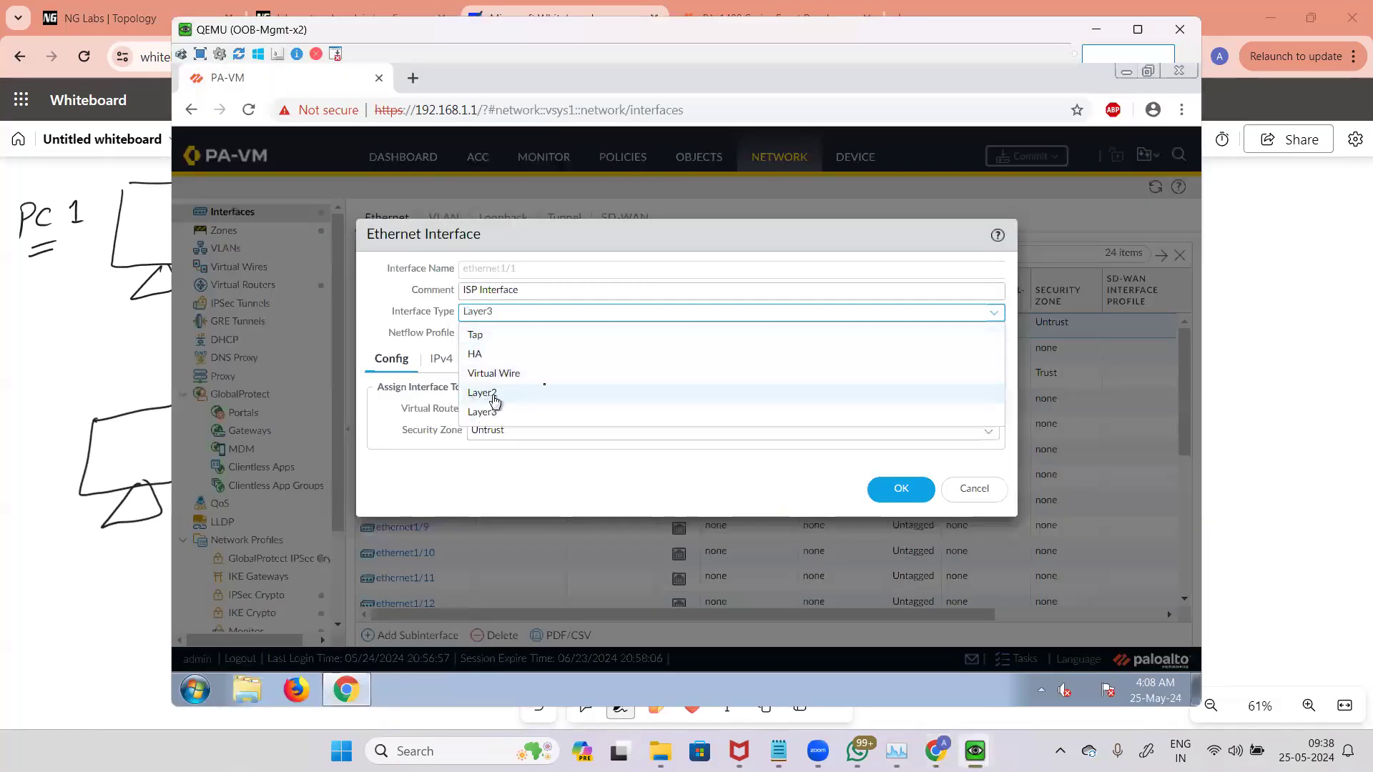
pyautogui.click(647, 389)
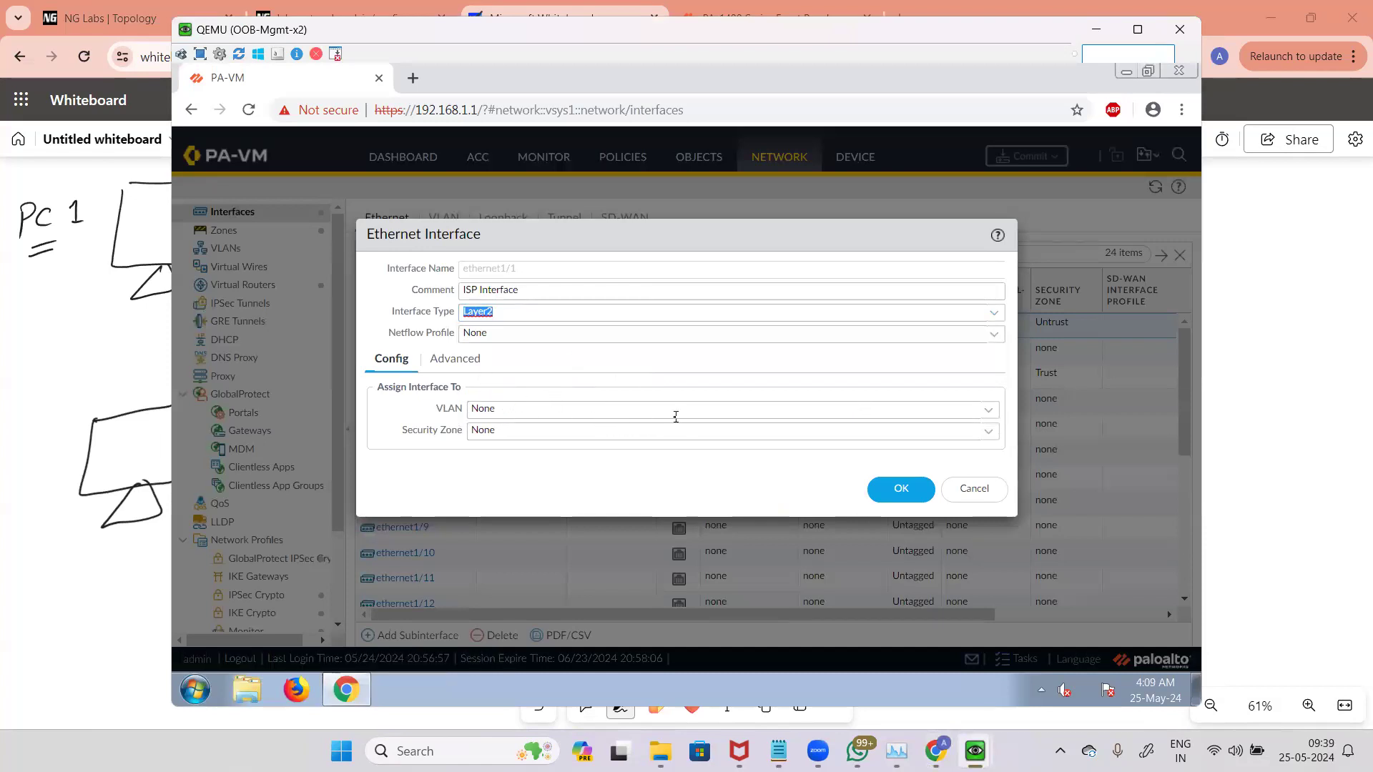
# Step: Open the VLAN and Security Zone lists to review the Layer2 assignment options
pyautogui.click(988, 409)
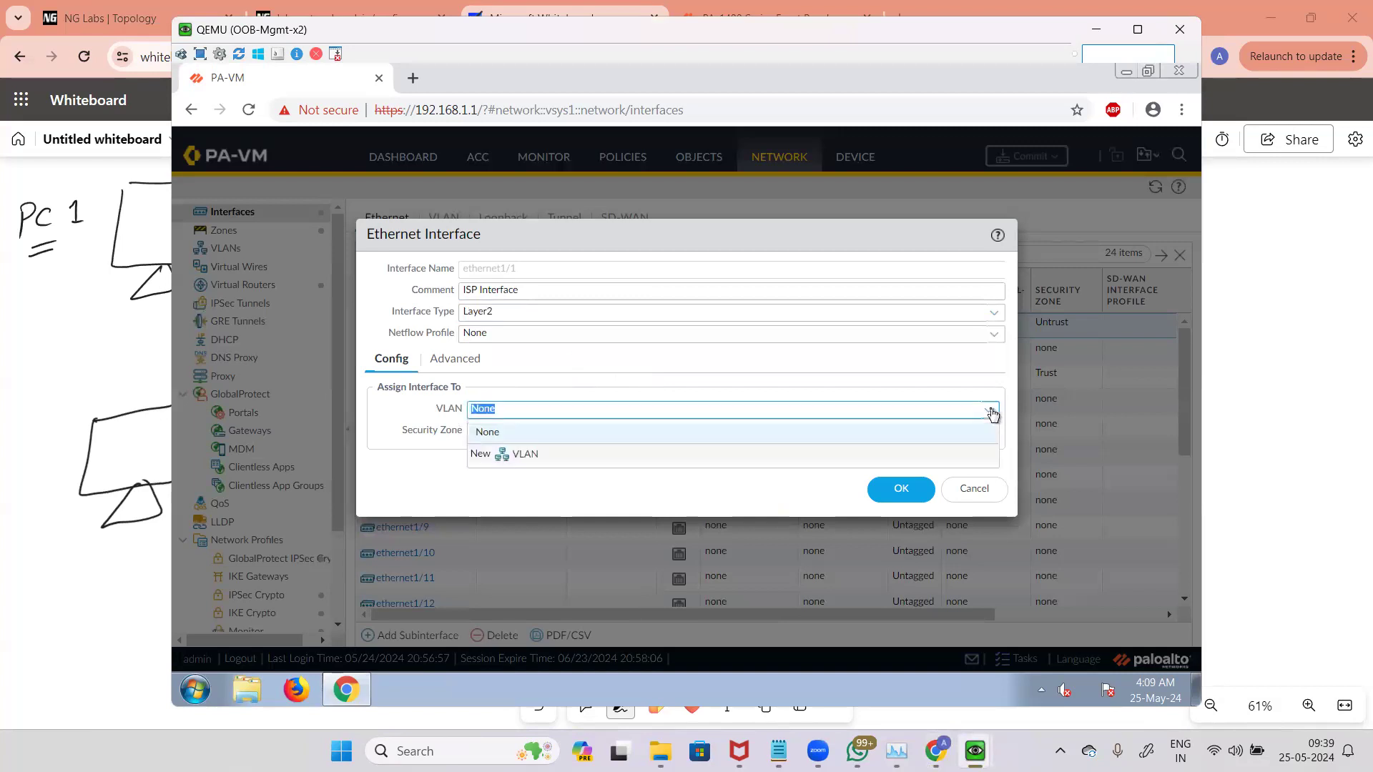
pyautogui.click(559, 482)
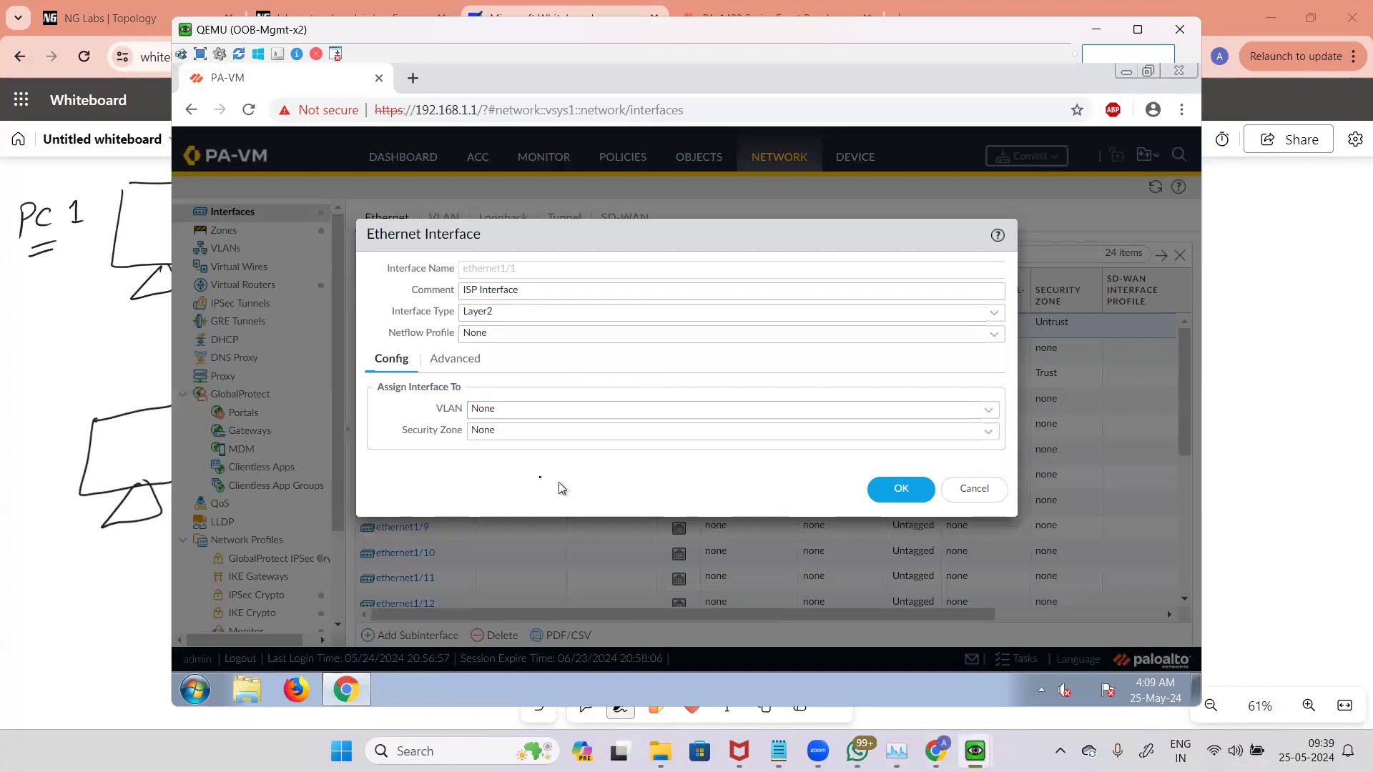
pyautogui.click(930, 432)
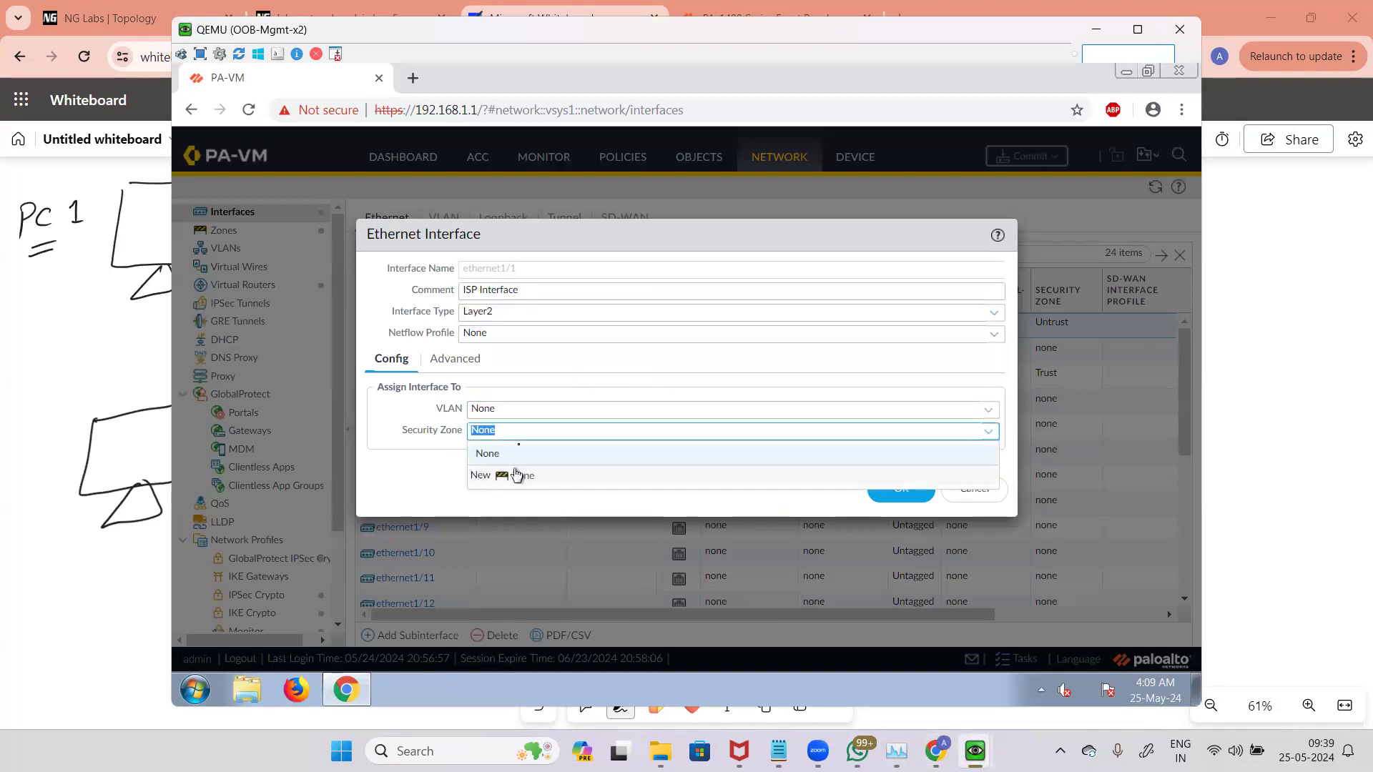
pyautogui.click(447, 400)
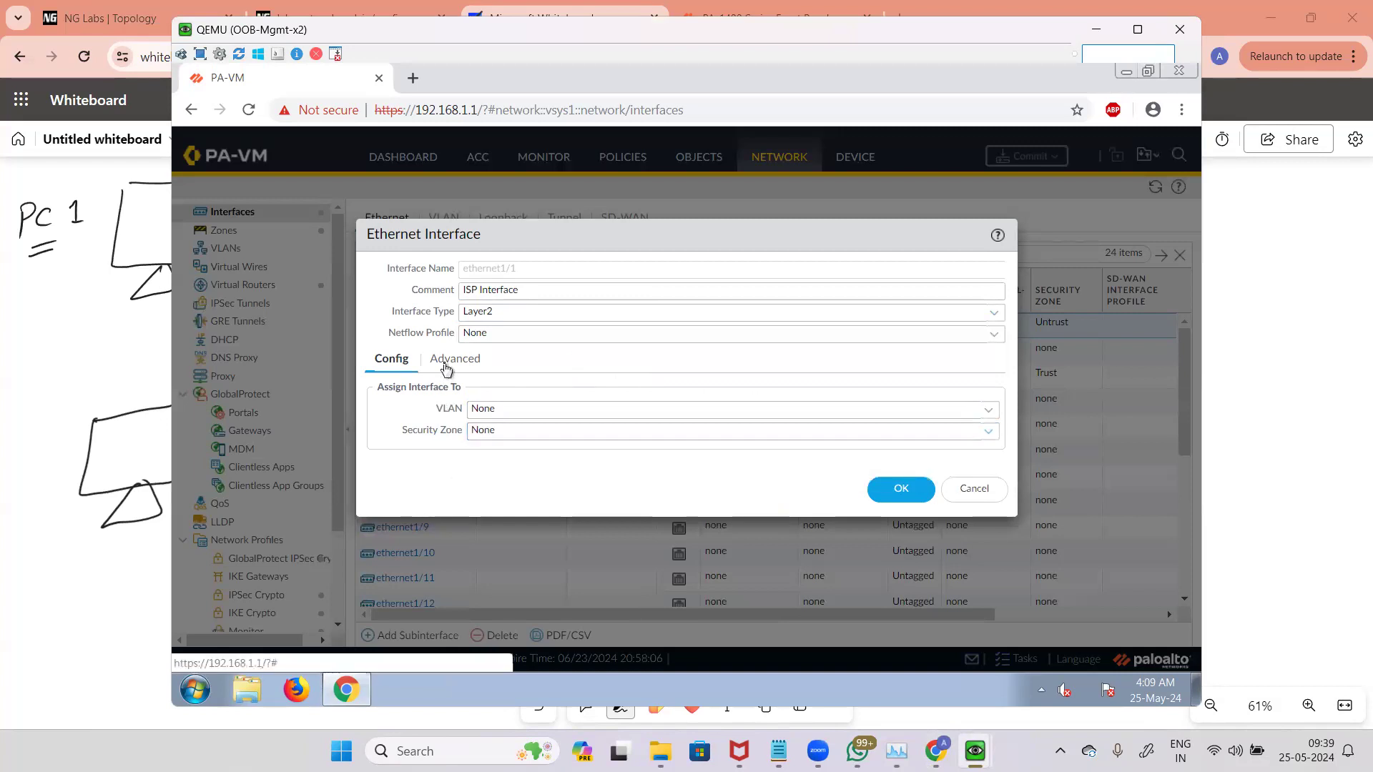
# Step: Browse the Advanced and Config tabs and the interface type list of the Layer2 interface
pyautogui.click(448, 361)
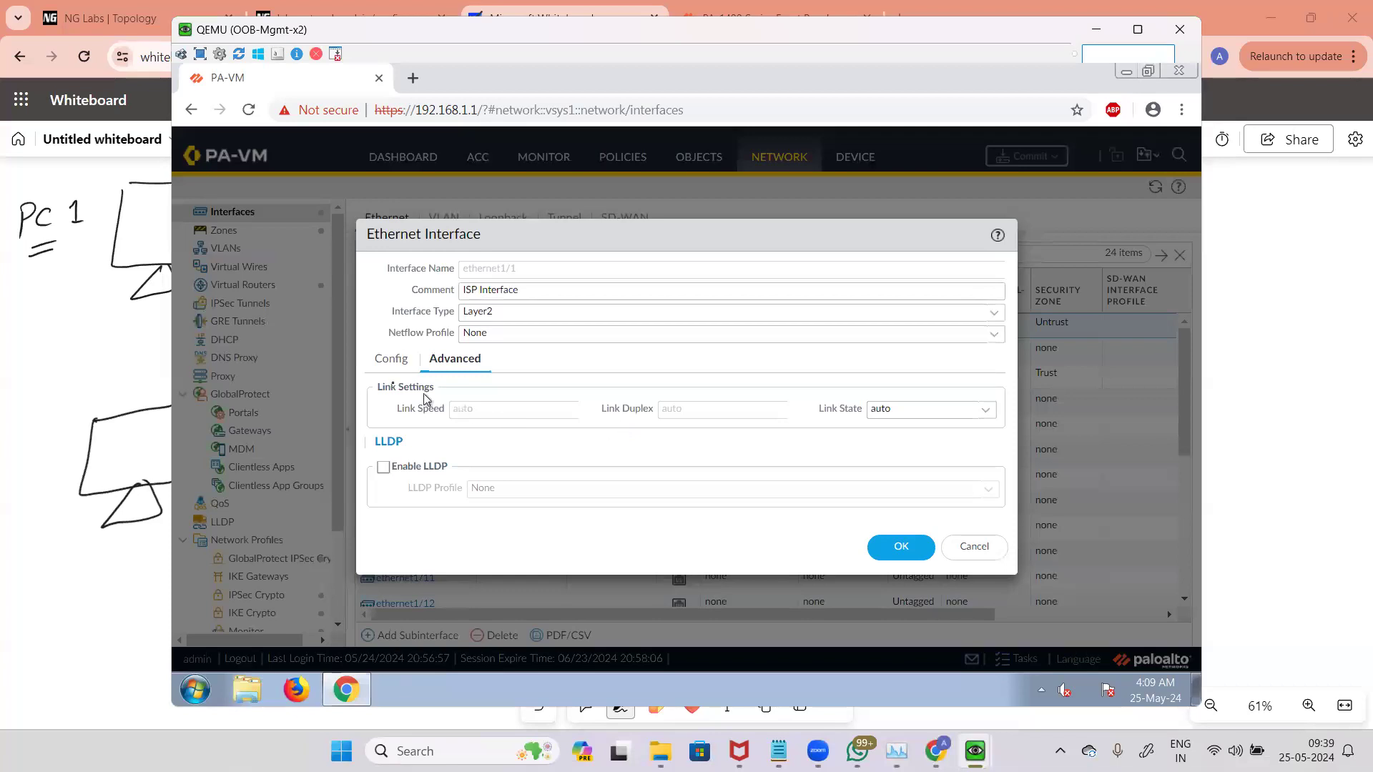
pyautogui.click(393, 360)
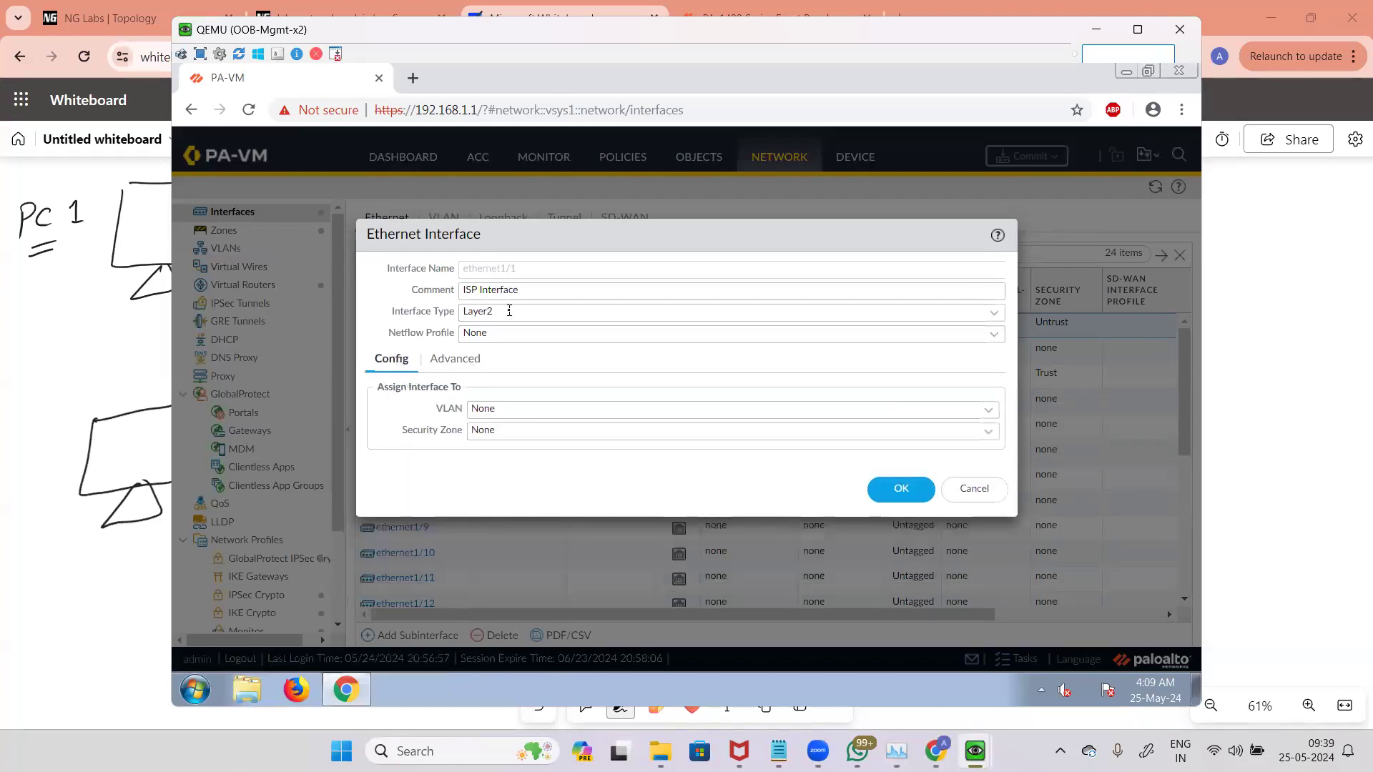
pyautogui.moveTo(504, 311); pyautogui.dragTo(461, 311)
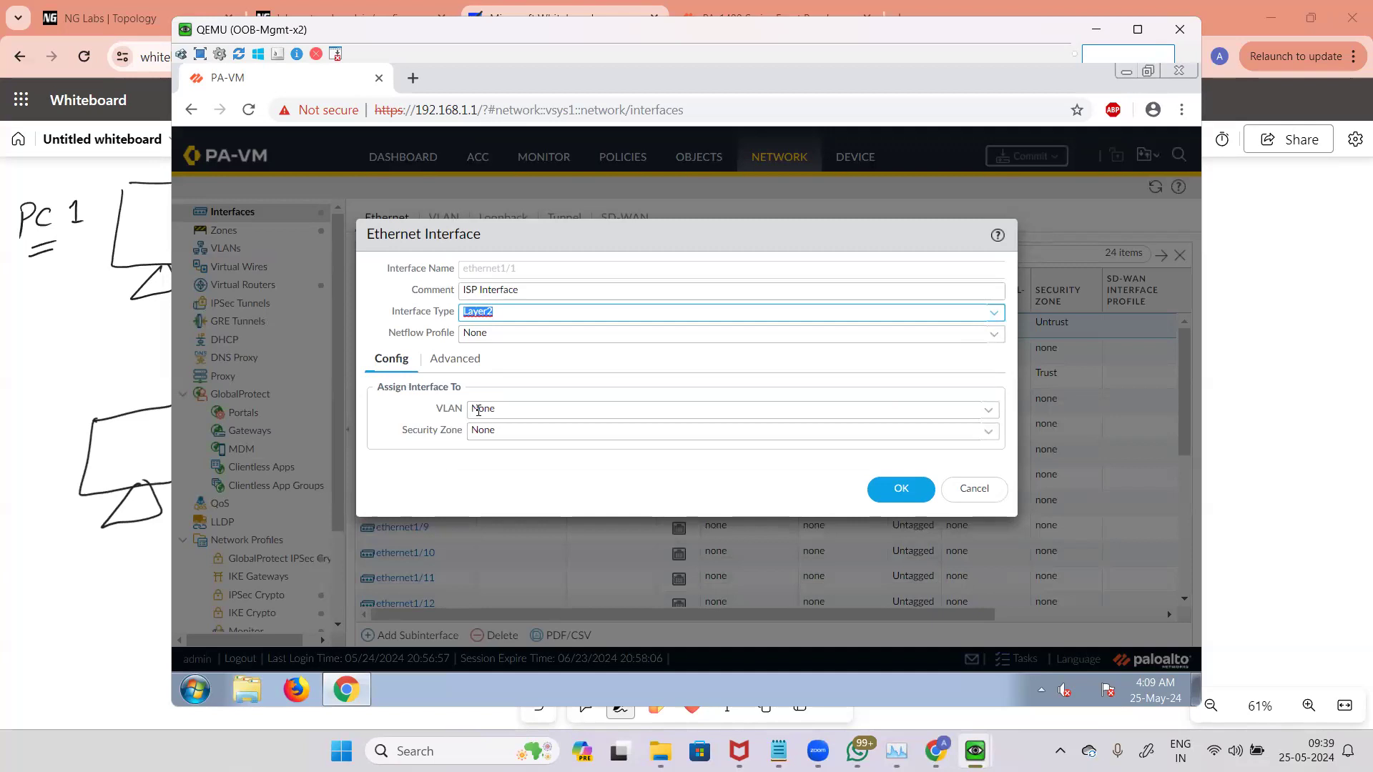
pyautogui.click(995, 318)
pyautogui.click(493, 389)
pyautogui.click(407, 451)
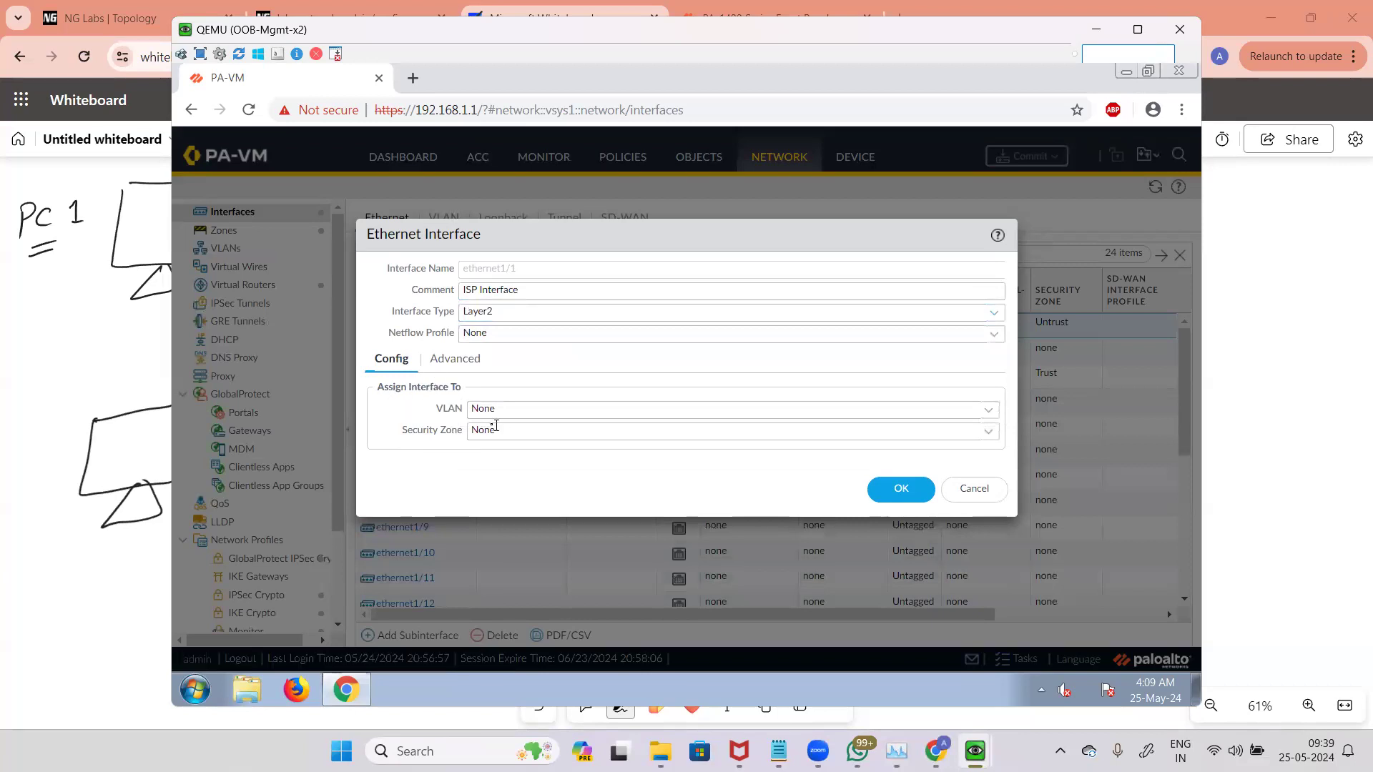
pyautogui.moveTo(437, 415); pyautogui.dragTo(466, 432)
pyautogui.click(473, 409)
pyautogui.click(556, 394)
pyautogui.click(469, 368)
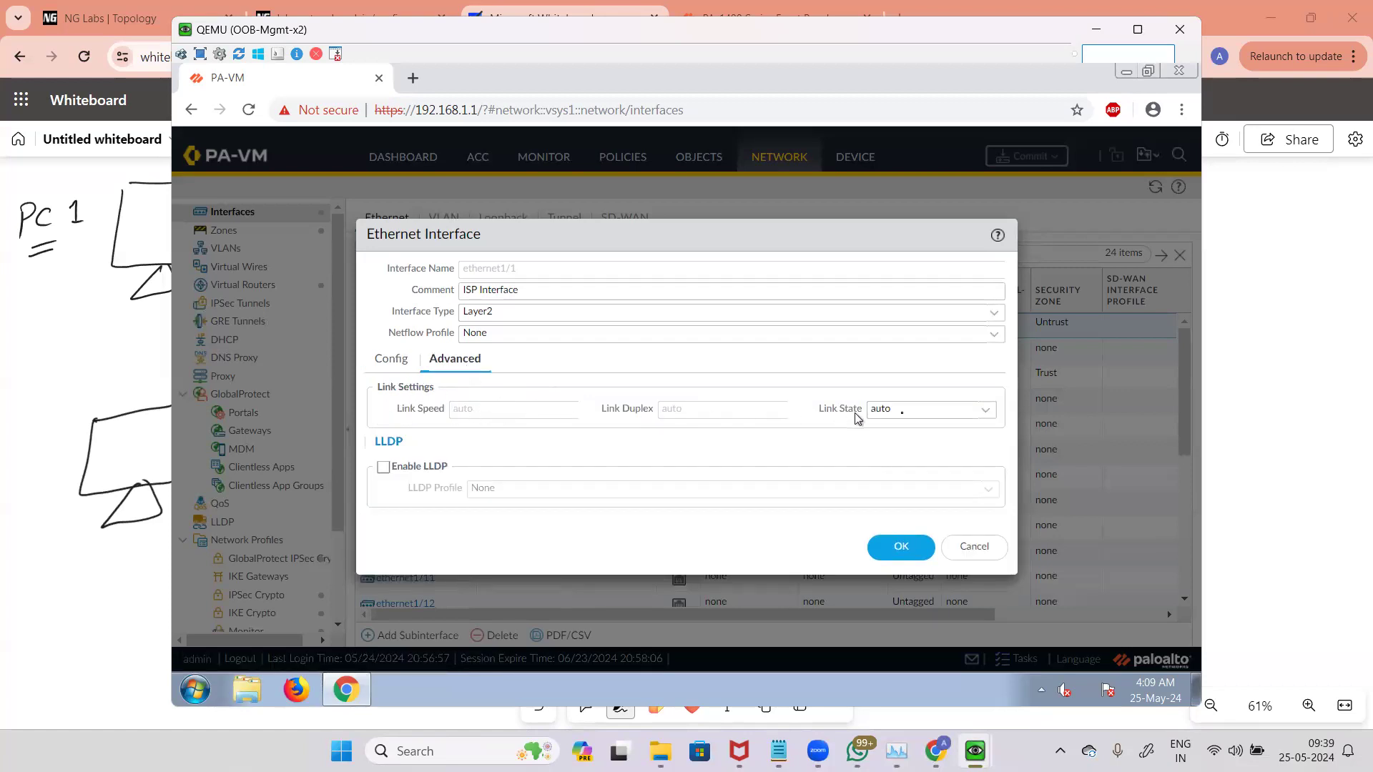
# Step: Try the Link State options under Advanced, ending with auto
pyautogui.click(985, 411)
pyautogui.click(882, 458)
pyautogui.click(437, 437)
pyautogui.click(985, 415)
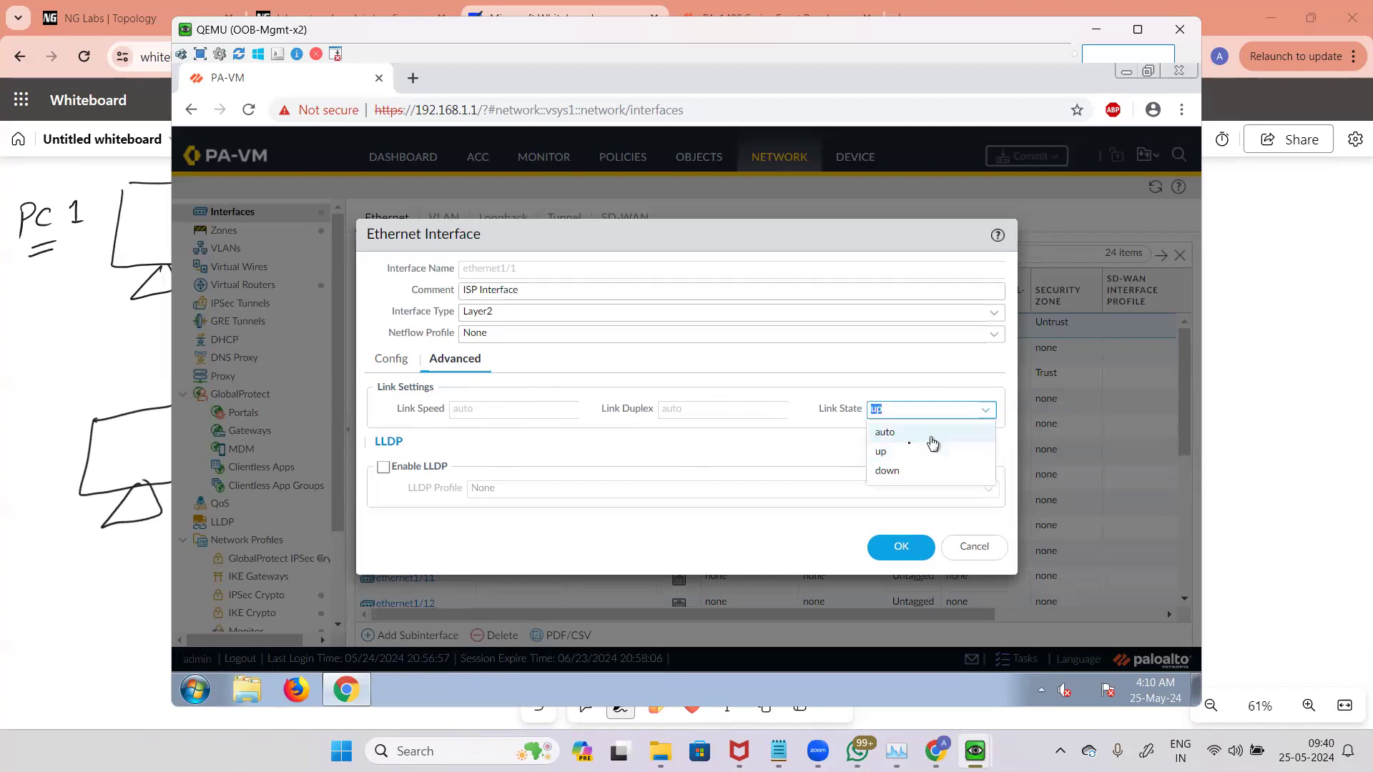
pyautogui.click(930, 471)
pyautogui.click(991, 411)
pyautogui.click(889, 450)
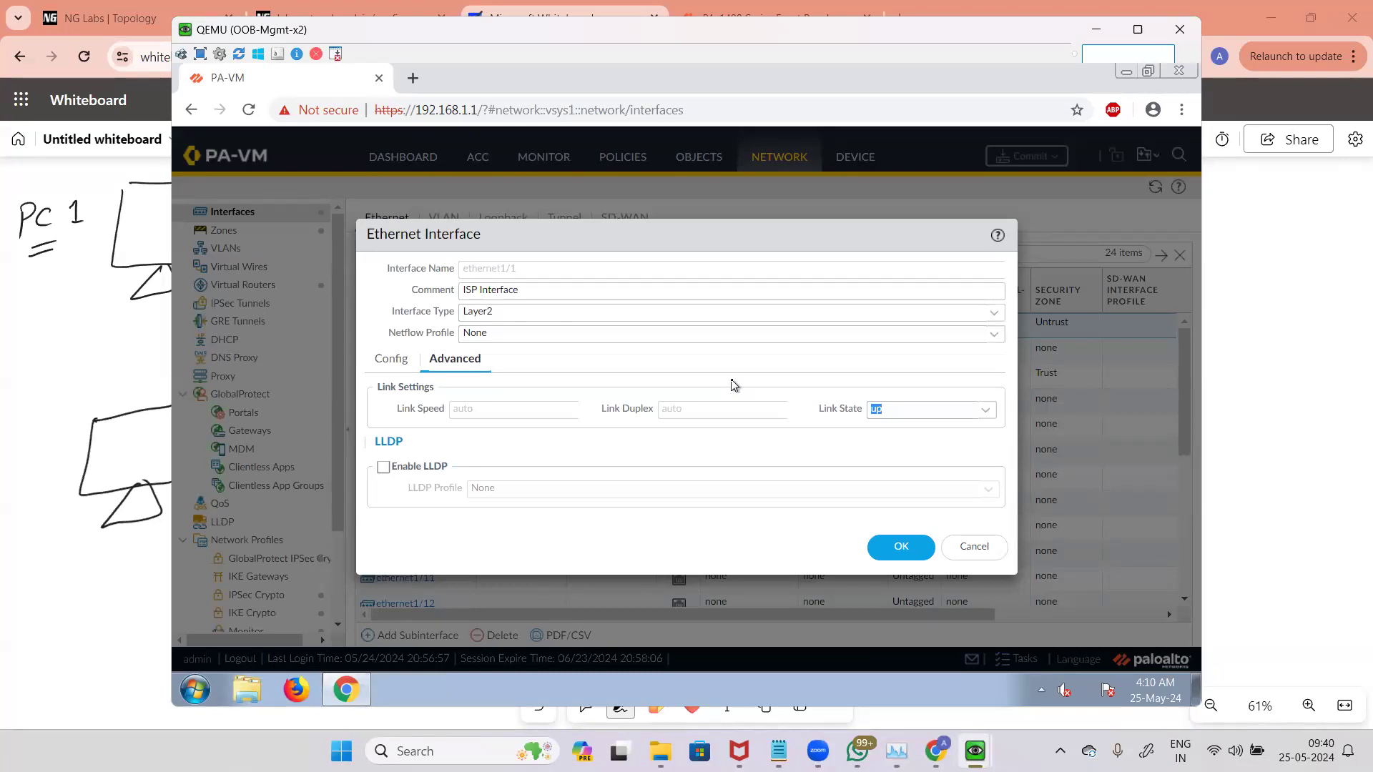
pyautogui.click(985, 409)
pyautogui.click(924, 434)
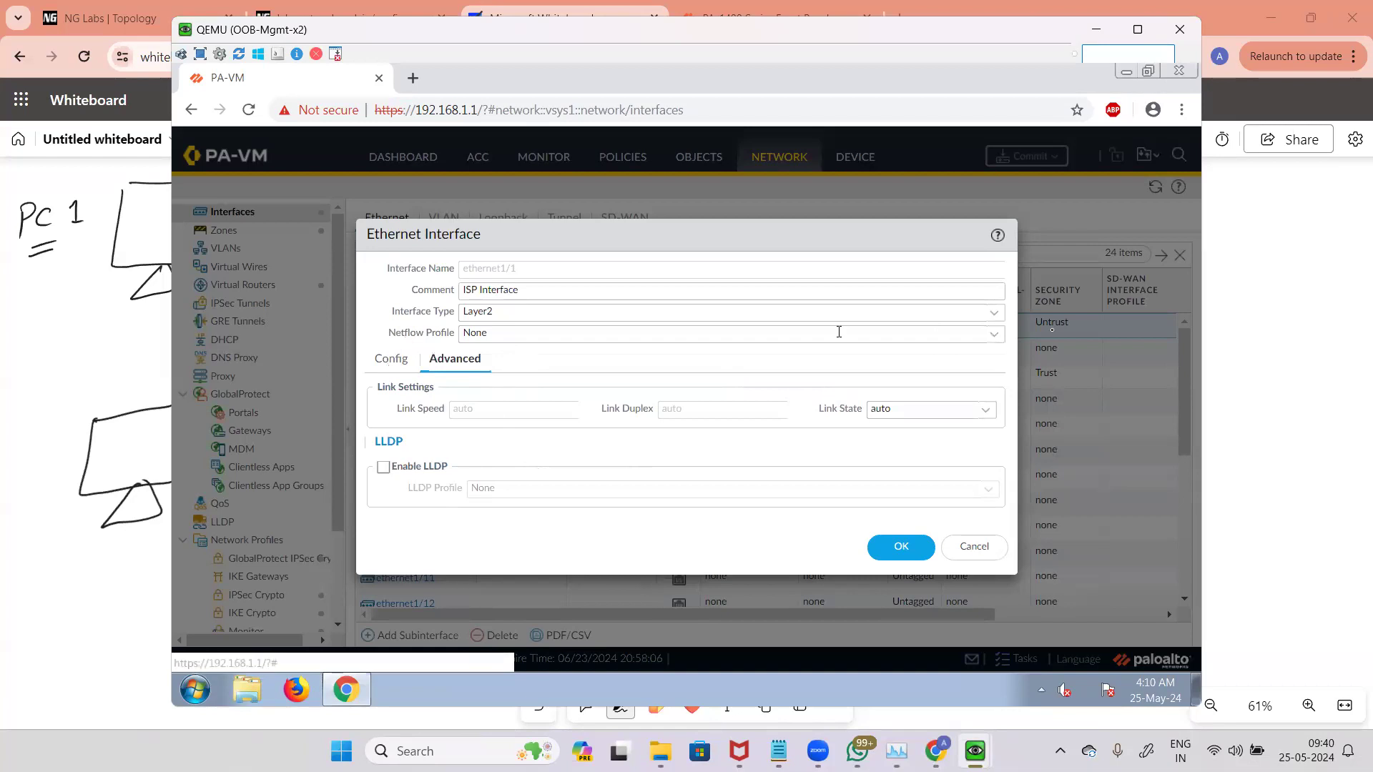
# Step: Change the interface type to Virtual Wire and review its Virtual Wire assignment list on the Config tab
pyautogui.click(996, 314)
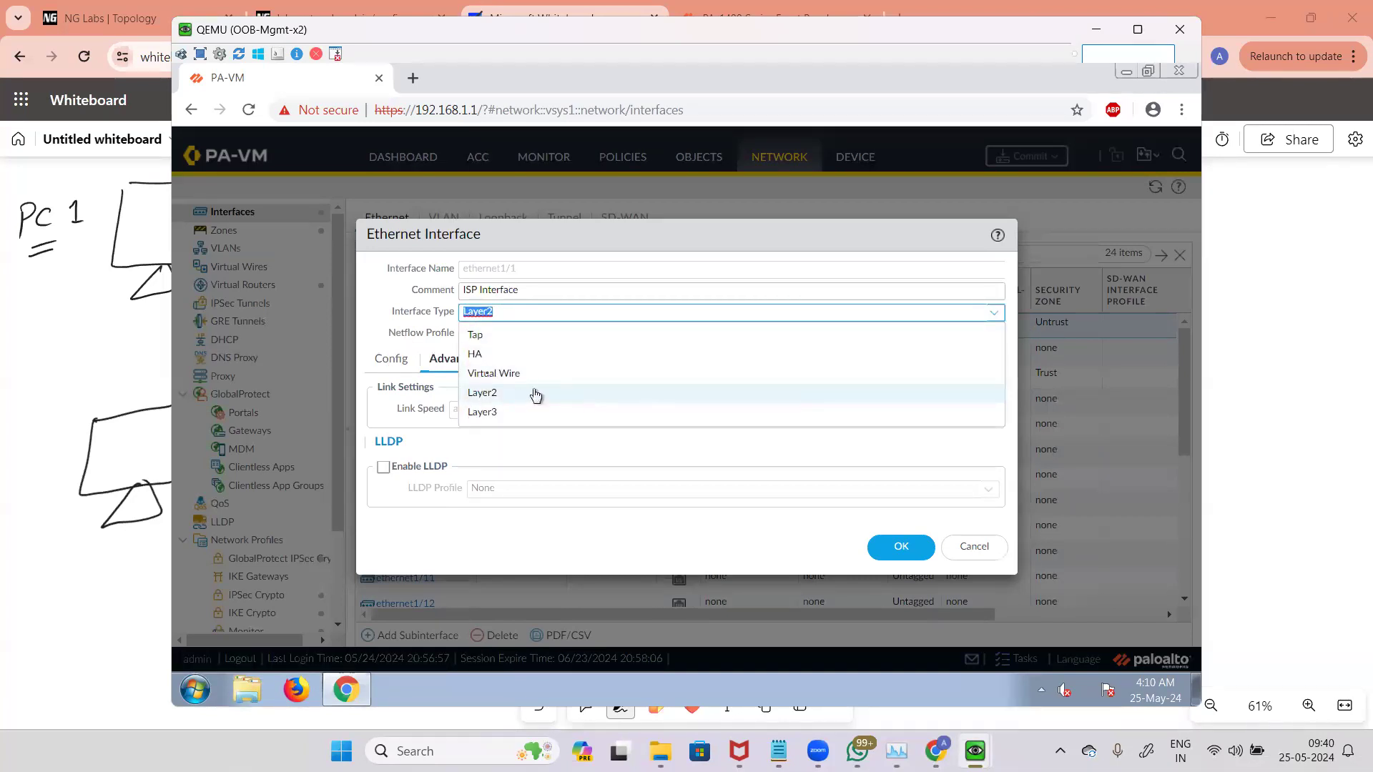
pyautogui.click(572, 373)
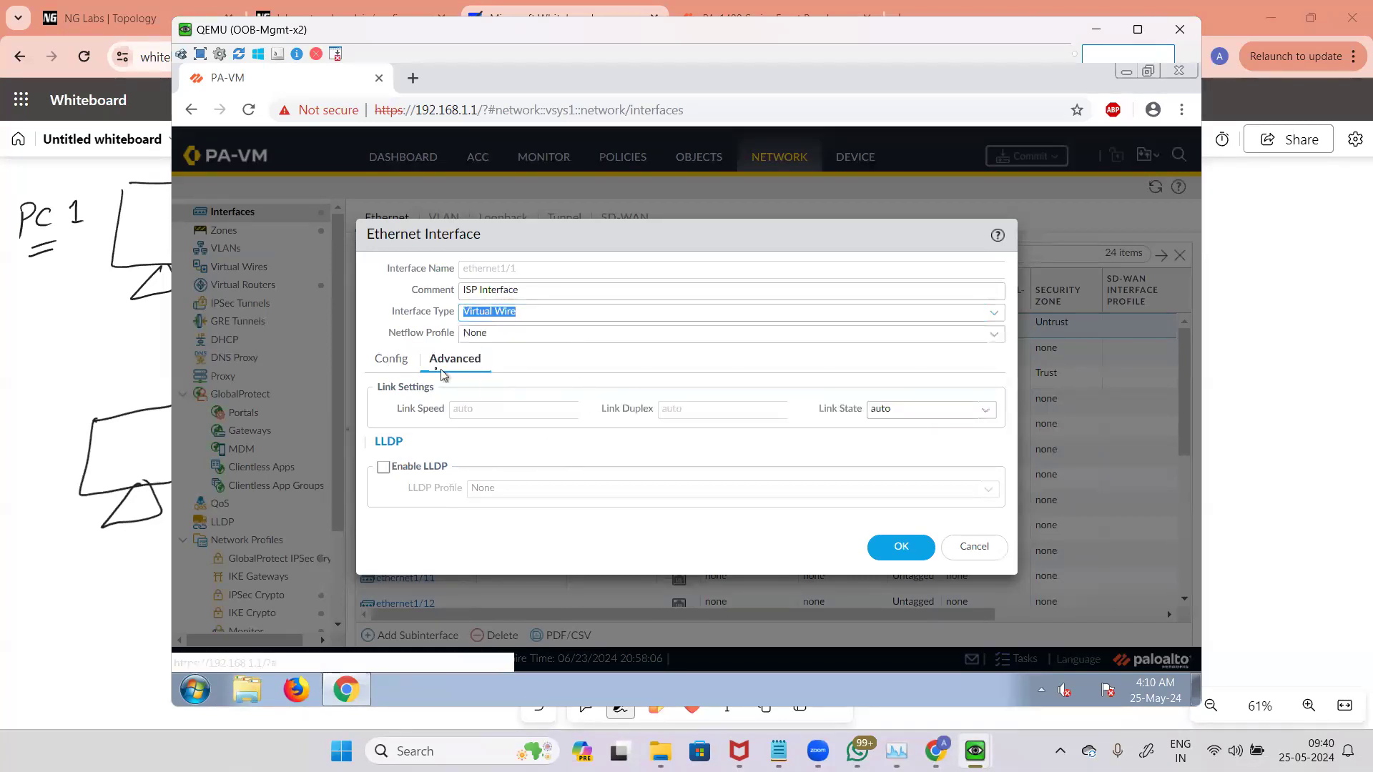
pyautogui.click(411, 363)
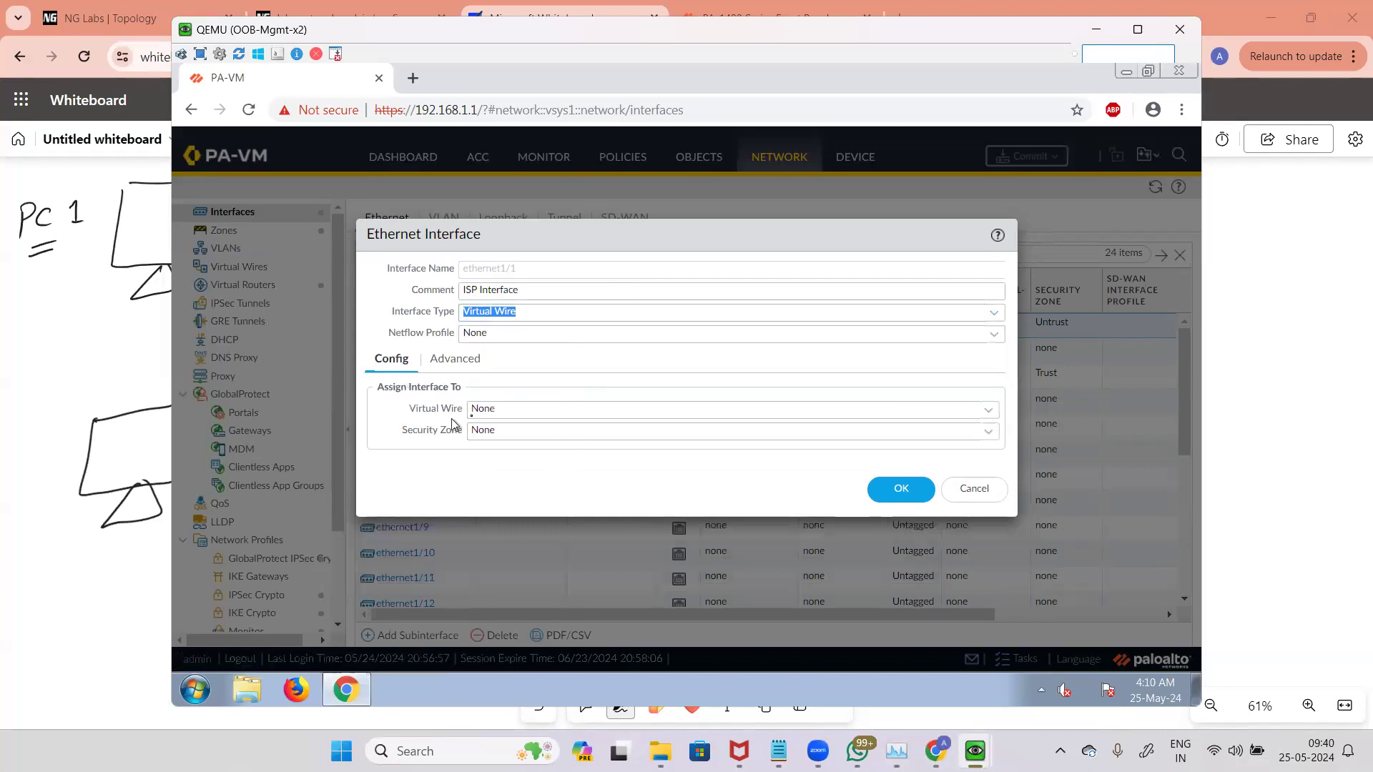
pyautogui.click(988, 409)
pyautogui.click(397, 490)
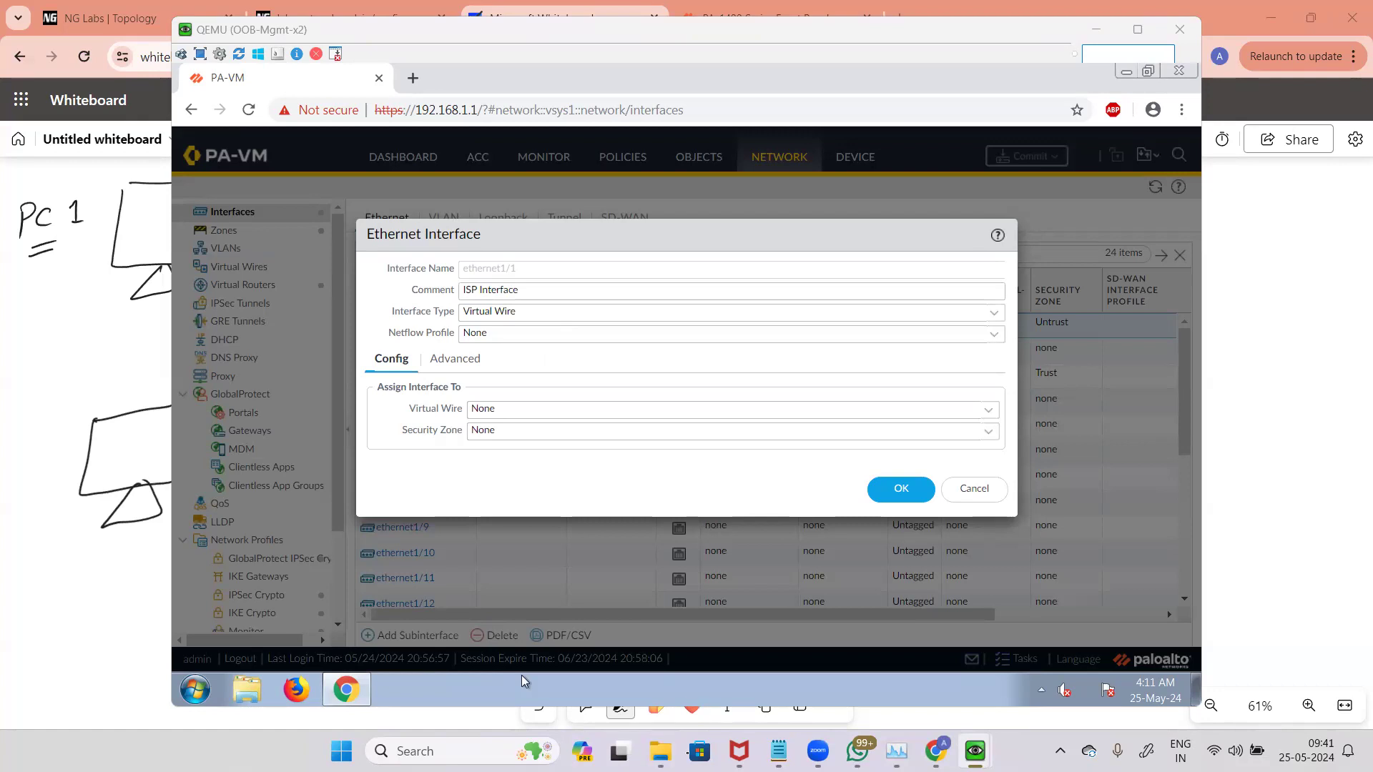
# Step: Return to the whiteboard, move to a blank area and draw a black line
pyautogui.click(1284, 354)
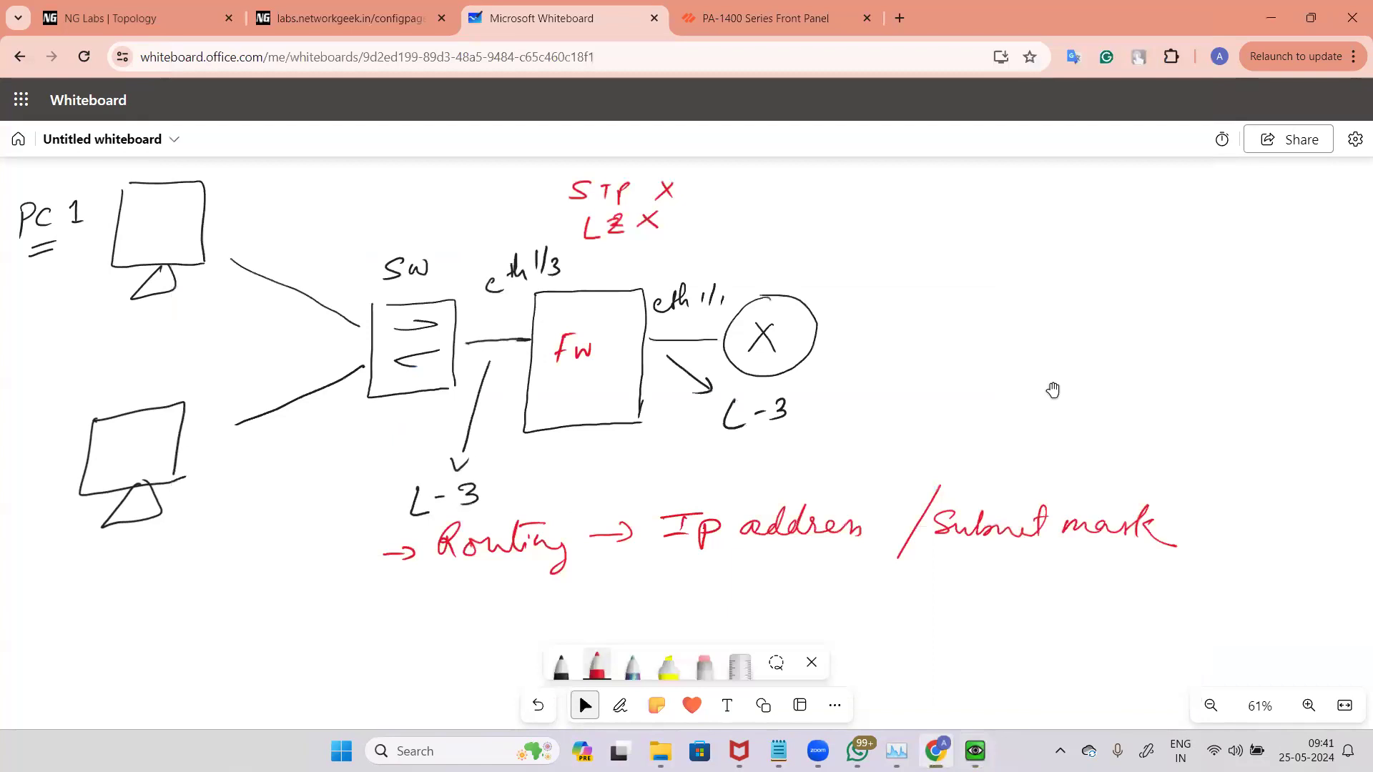
pyautogui.moveTo(895, 717); pyautogui.dragTo(1034, 273)
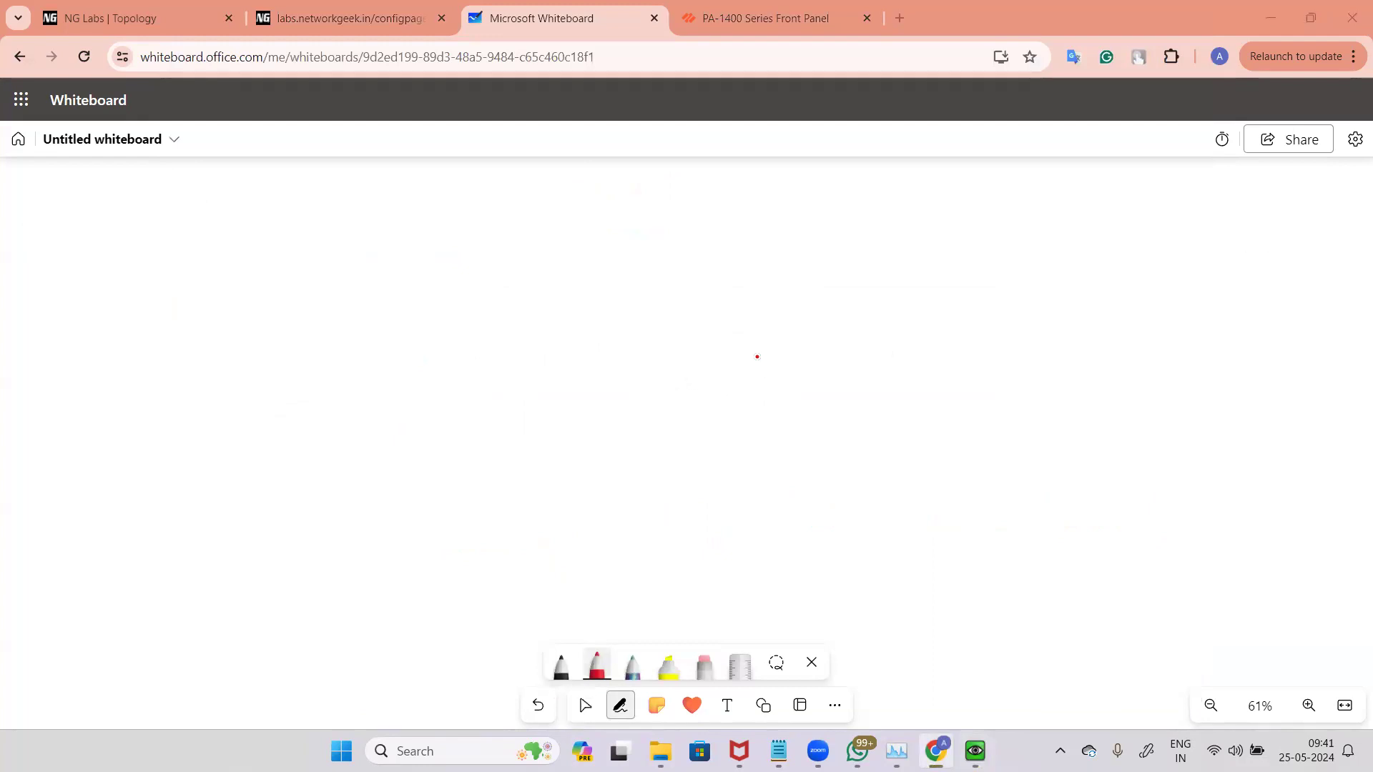
pyautogui.click(561, 665)
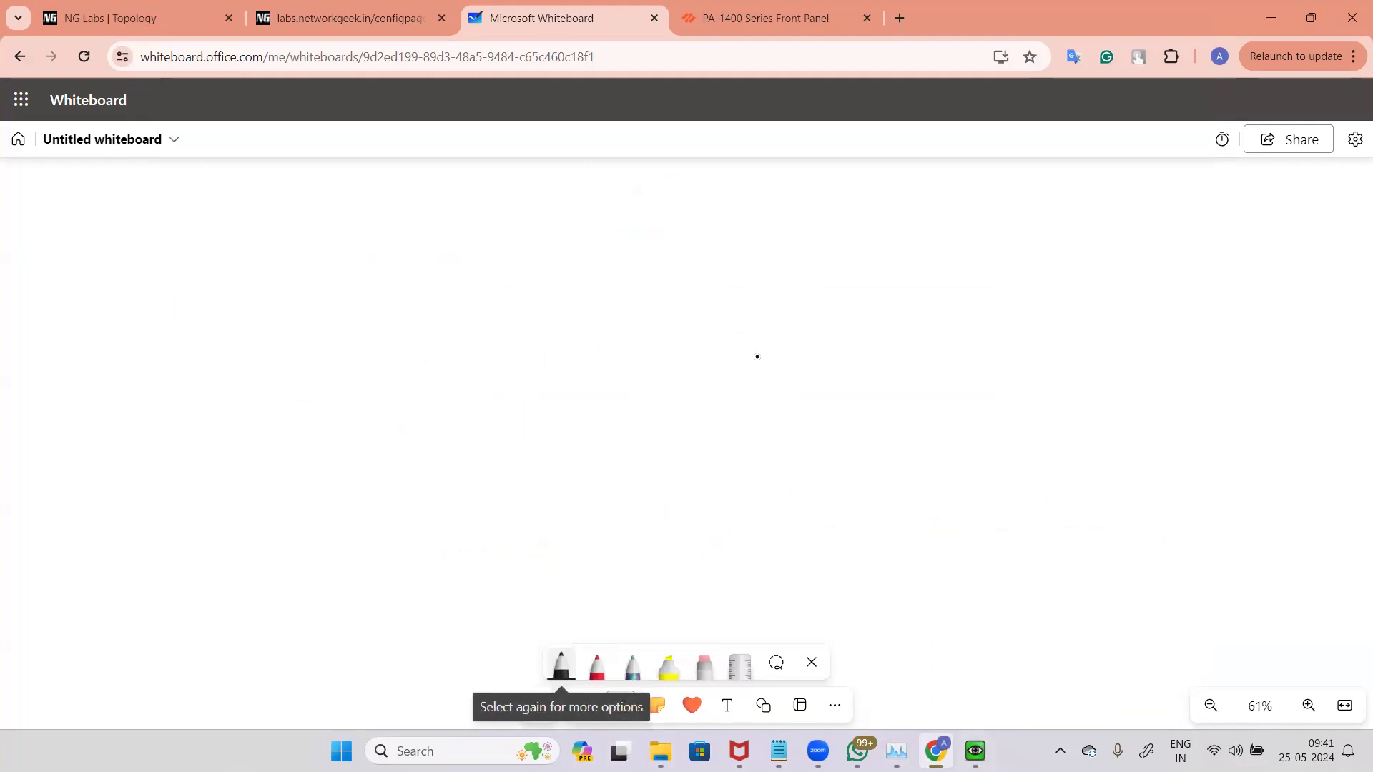
pyautogui.moveTo(532, 271); pyautogui.dragTo(700, 279)
# Step: Switch to the NG Labs Topology tab to view the lab topology
pyautogui.click(404, 10)
pyautogui.click(191, 6)
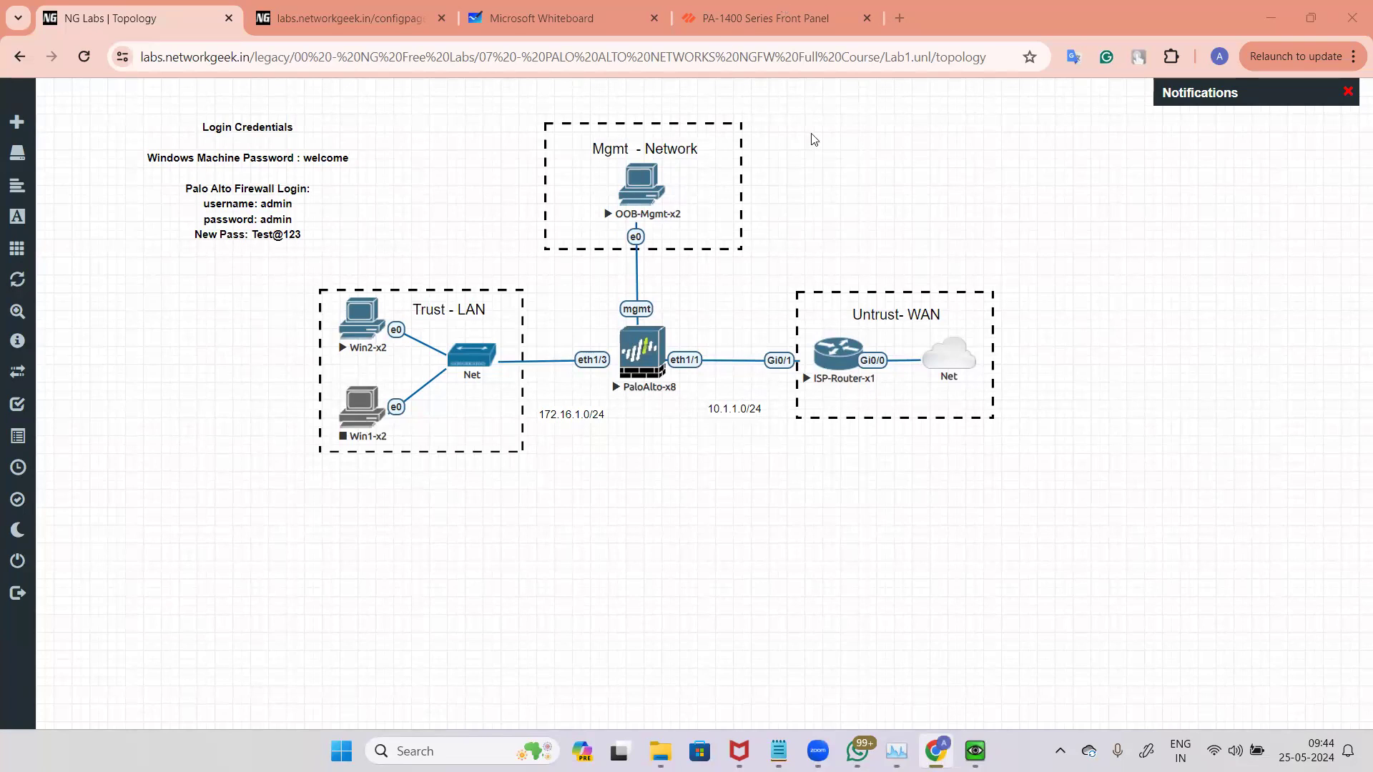
# Step: Switch back to the whiteboard, erase the previously drawn black line and pick the black pen
pyautogui.click(608, 6)
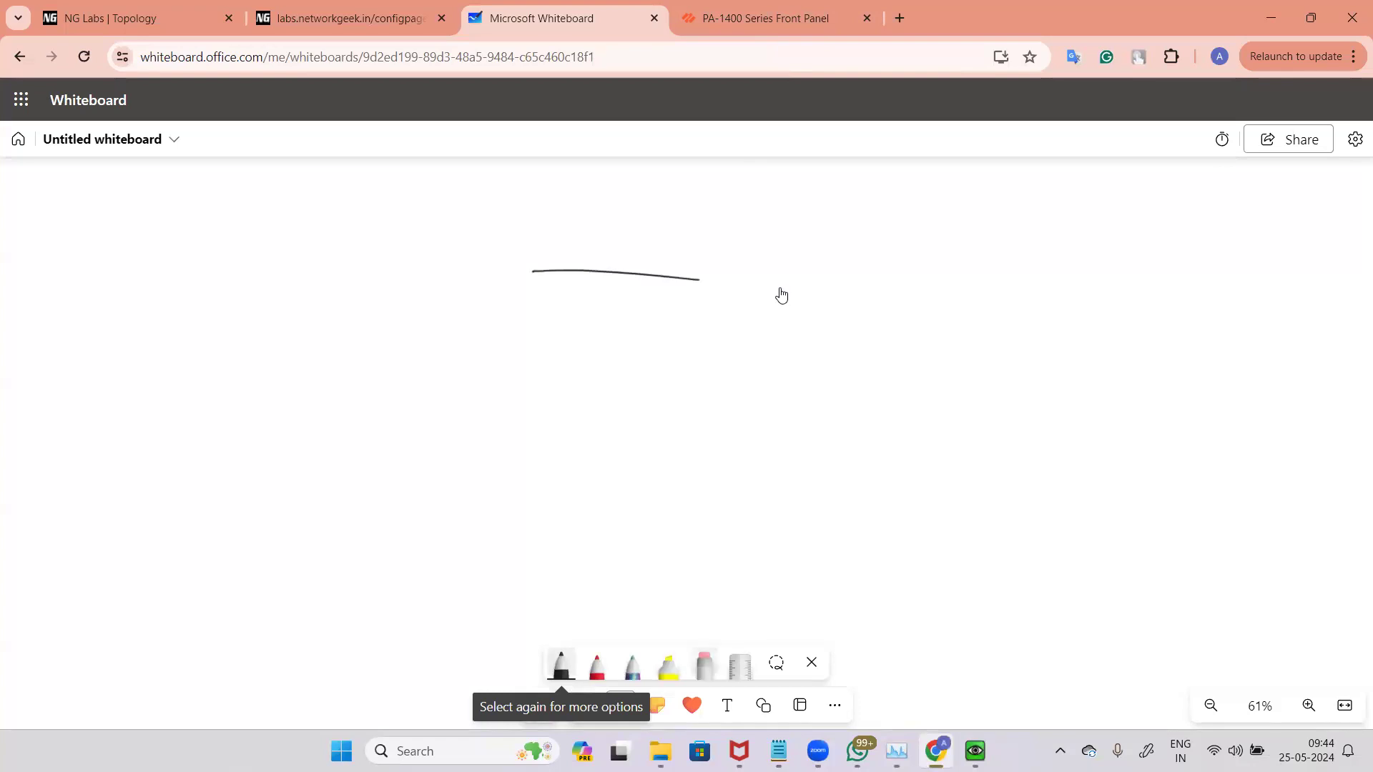
pyautogui.click(705, 663)
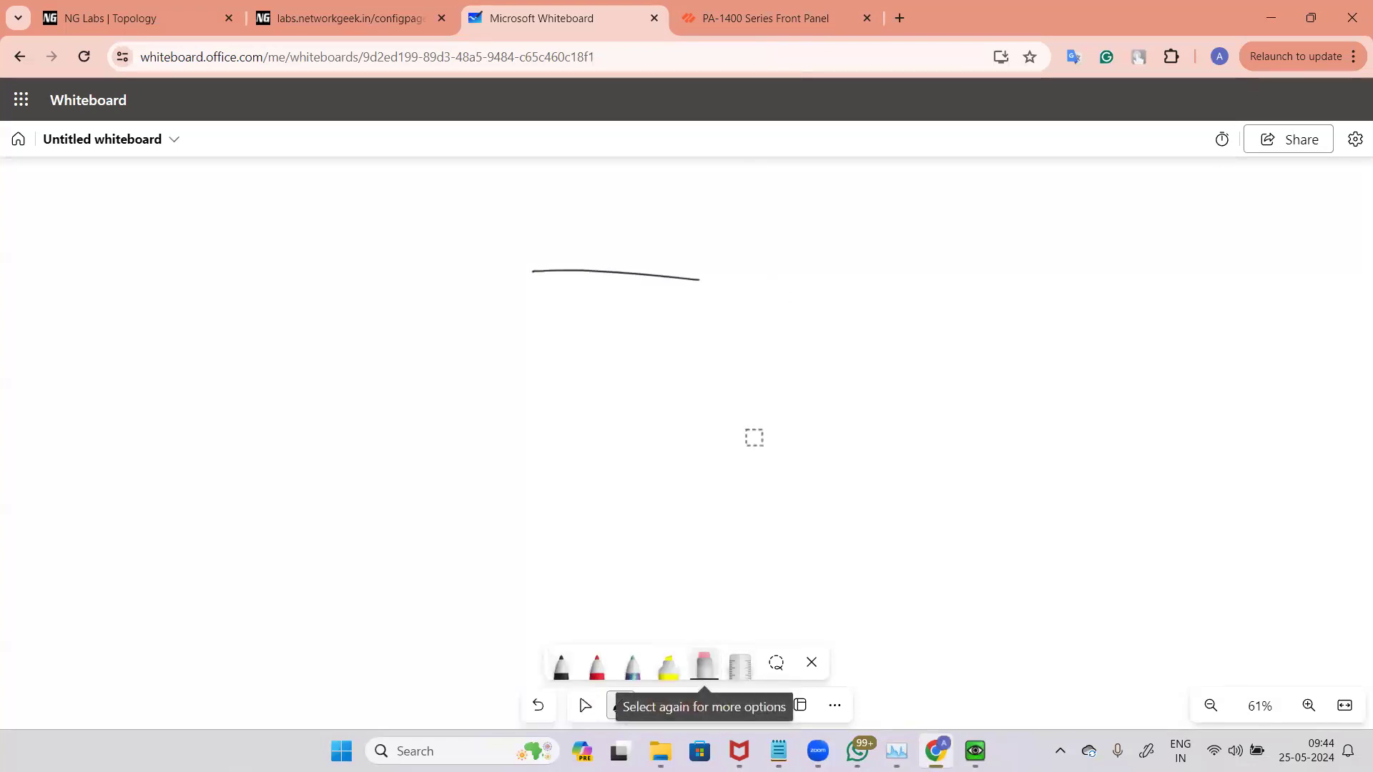
pyautogui.moveTo(628, 281)
pyautogui.mouseDown()
pyautogui.moveTo(554, 270)
pyautogui.moveTo(648, 283)
pyautogui.mouseUp()
pyautogui.click(562, 665)
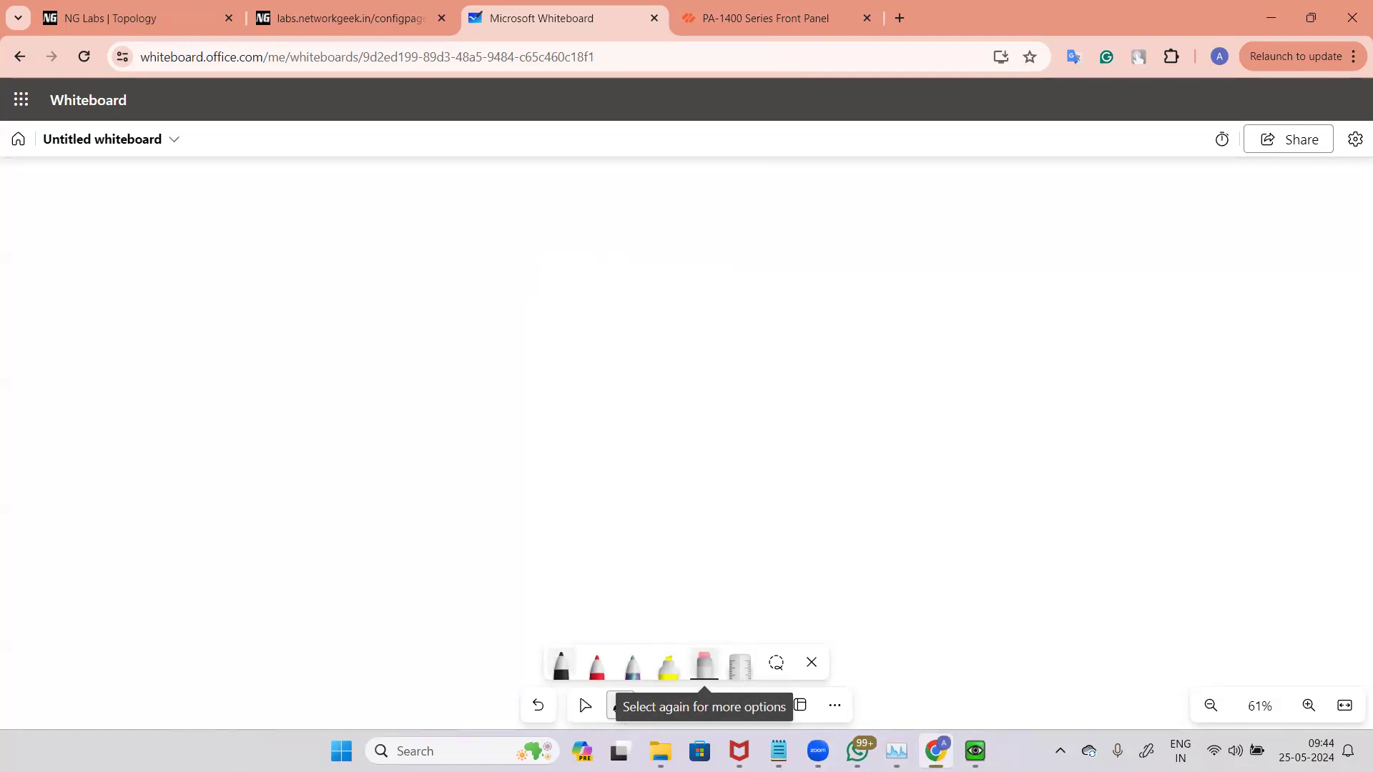
# Step: Draw a firewall box labelled FW with a network line extending from each side
pyautogui.moveTo(598, 386); pyautogui.dragTo(592, 429)
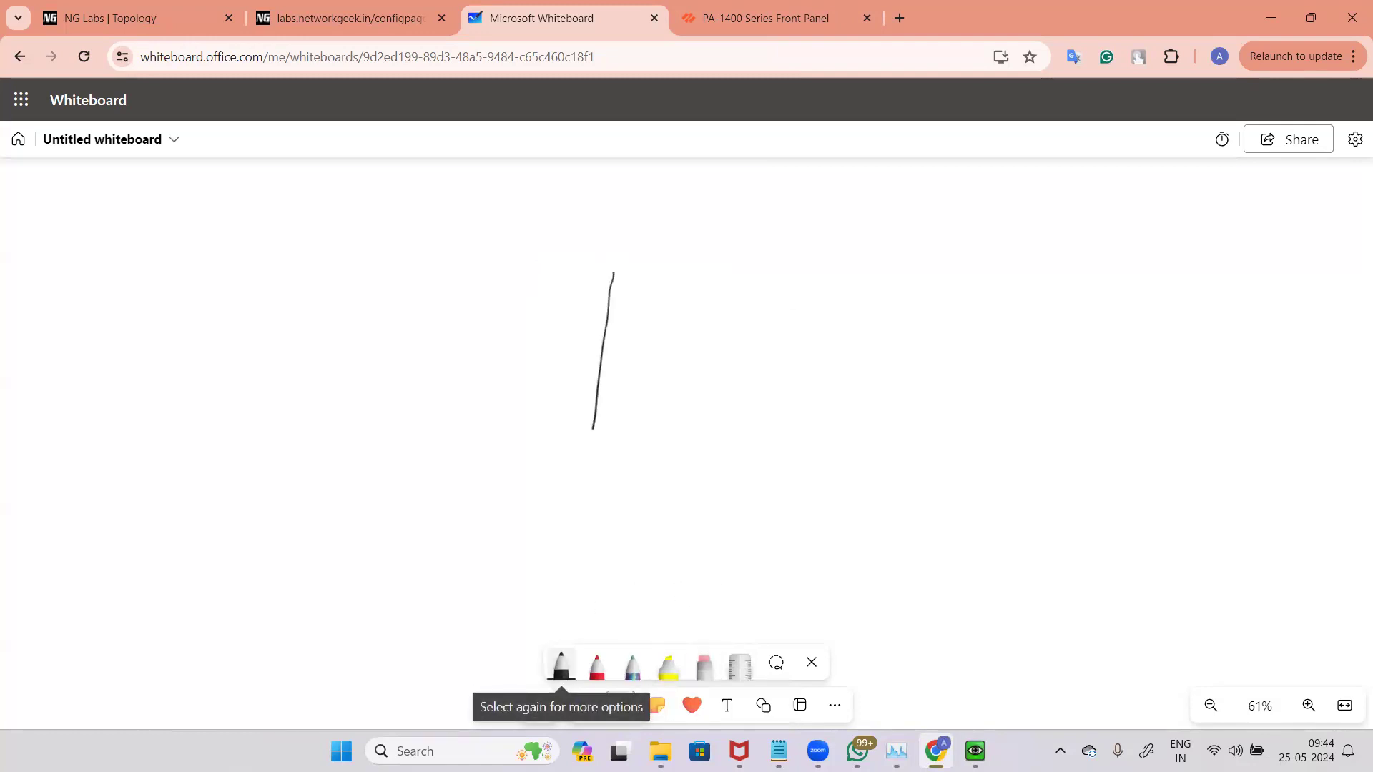
pyautogui.moveTo(617, 269)
pyautogui.mouseDown()
pyautogui.moveTo(670, 427)
pyautogui.moveTo(590, 429)
pyautogui.mouseUp()
pyautogui.moveTo(644, 308); pyautogui.dragTo(629, 342)
pyautogui.moveTo(620, 331); pyautogui.dragTo(636, 327)
pyautogui.moveTo(641, 326)
pyautogui.mouseDown()
pyautogui.moveTo(641, 338)
pyautogui.moveTo(661, 319)
pyautogui.mouseUp()
pyautogui.moveTo(461, 341); pyautogui.dragTo(599, 338)
pyautogui.moveTo(686, 337); pyautogui.dragTo(852, 336)
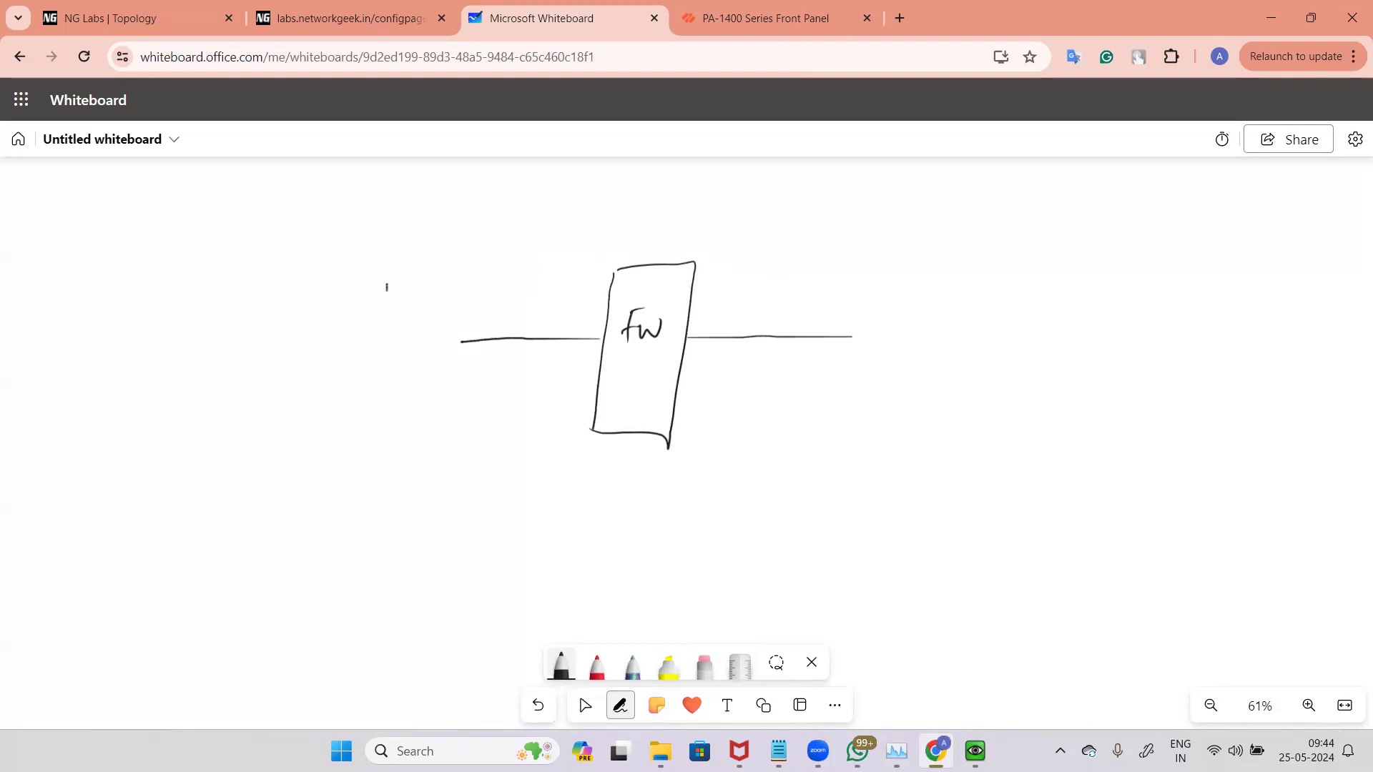
# Step: In red, draw a packet labelled Packet on the left with arrows passing through the firewall to a packet on the right
pyautogui.moveTo(390, 281); pyautogui.dragTo(392, 296)
pyautogui.click(704, 664)
pyautogui.moveTo(442, 281)
pyautogui.mouseDown()
pyautogui.moveTo(383, 294)
pyautogui.moveTo(441, 298)
pyautogui.moveTo(384, 297)
pyautogui.moveTo(382, 309)
pyautogui.moveTo(377, 295)
pyautogui.mouseUp()
pyautogui.click(597, 665)
pyautogui.moveTo(392, 239); pyautogui.dragTo(494, 221)
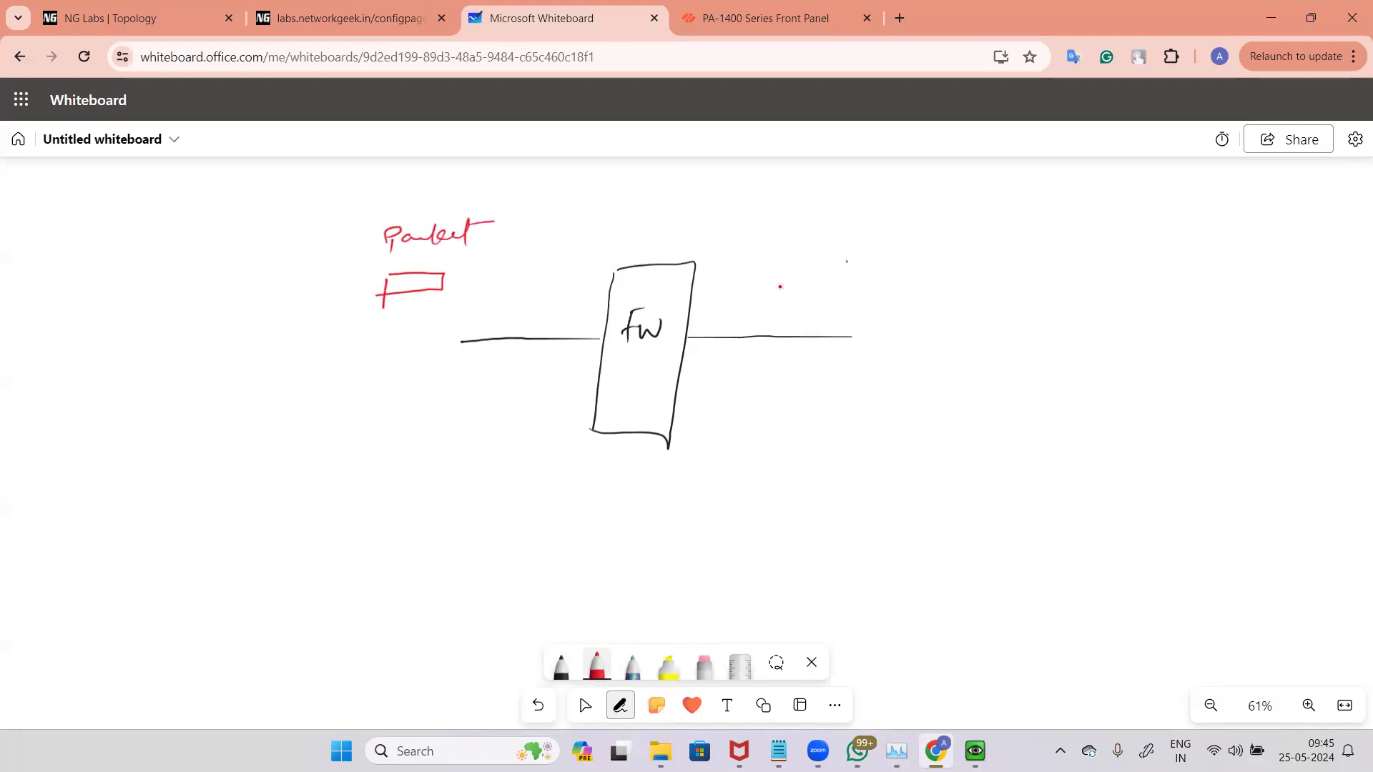
pyautogui.moveTo(499, 283); pyautogui.dragTo(540, 283)
pyautogui.moveTo(719, 285); pyautogui.dragTo(835, 287)
pyautogui.moveTo(846, 261); pyautogui.dragTo(852, 285)
pyautogui.moveTo(775, 280); pyautogui.dragTo(780, 288)
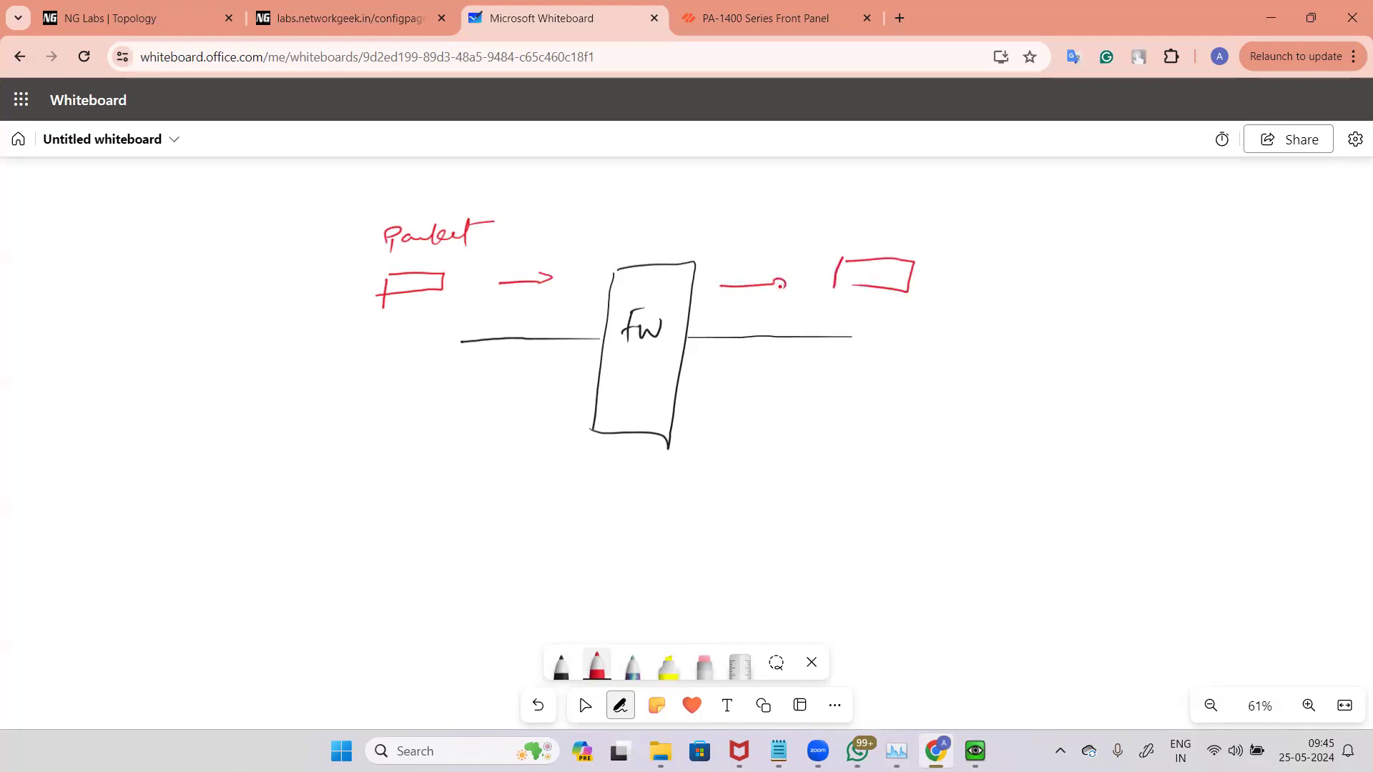
# Step: Label the right-hand packet Packet and write a circled L2/L3 above the firewall
pyautogui.moveTo(863, 227); pyautogui.dragTo(879, 225)
pyautogui.moveTo(883, 234); pyautogui.dragTo(965, 226)
pyautogui.moveTo(973, 212)
pyautogui.mouseDown()
pyautogui.moveTo(968, 233)
pyautogui.moveTo(1010, 220)
pyautogui.mouseUp()
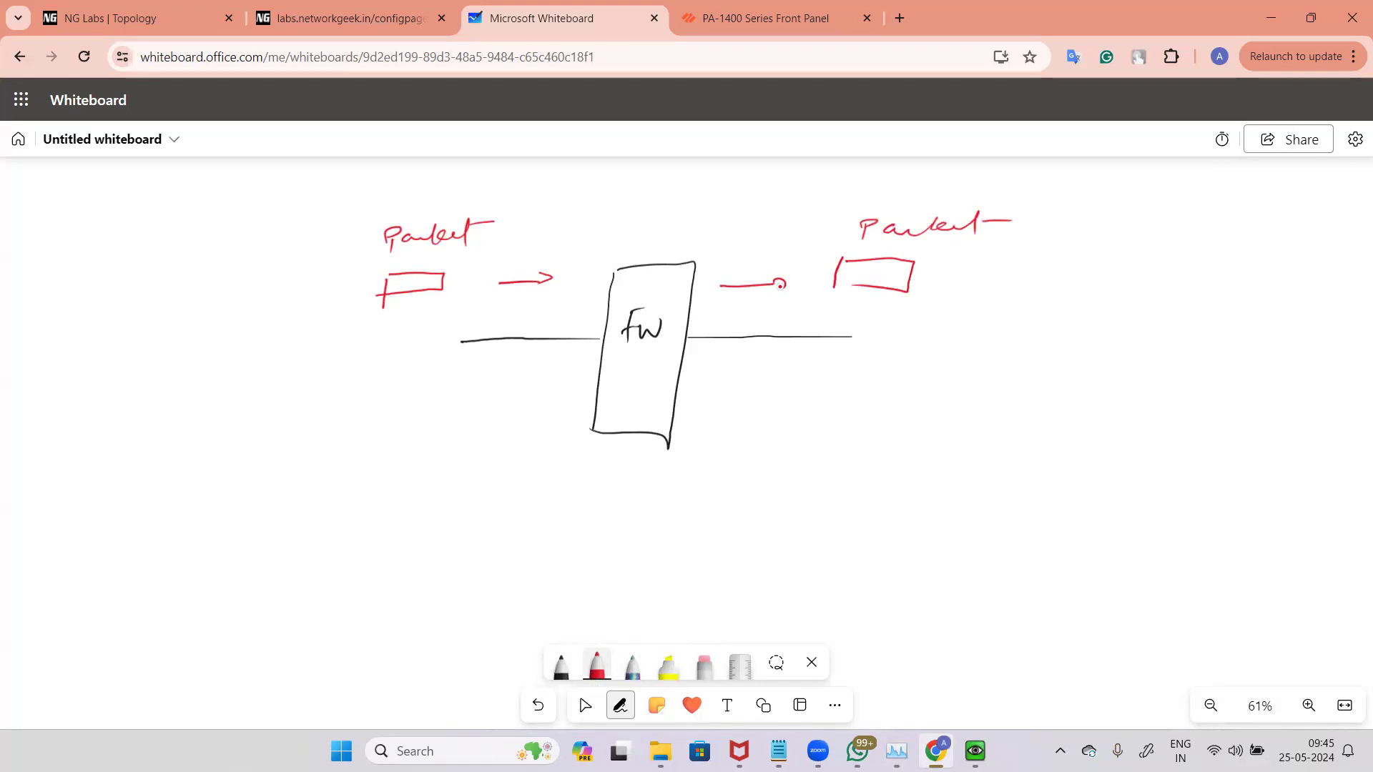
pyautogui.moveTo(610, 201)
pyautogui.mouseDown()
pyautogui.moveTo(714, 213)
pyautogui.moveTo(640, 176)
pyautogui.mouseUp()
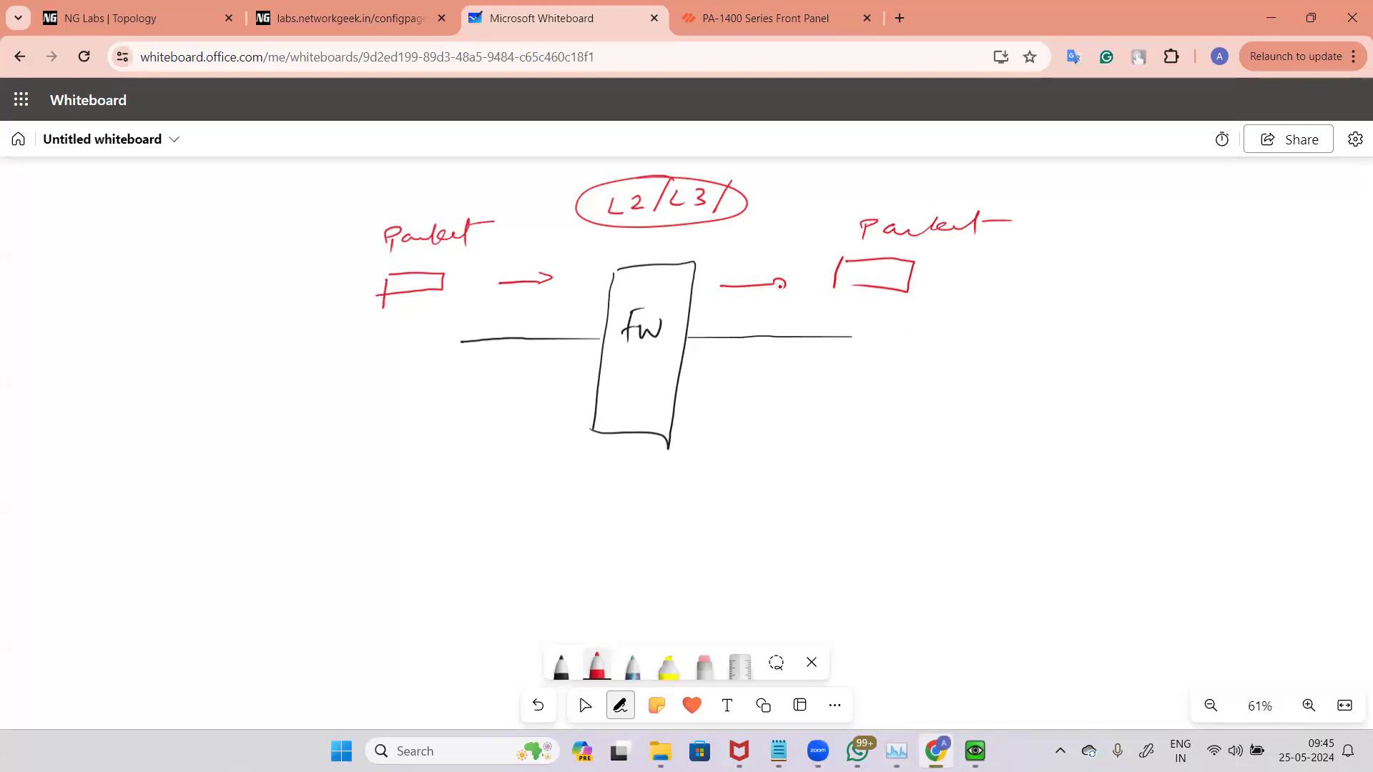
# Step: Draw red traffic arrows along both firewall links and a wire with arrows in both directions on the right
pyautogui.moveTo(510, 357)
pyautogui.mouseDown()
pyautogui.moveTo(539, 357)
pyautogui.moveTo(532, 369)
pyautogui.mouseUp()
pyautogui.moveTo(740, 365)
pyautogui.mouseDown()
pyautogui.moveTo(786, 371)
pyautogui.moveTo(772, 385)
pyautogui.mouseUp()
pyautogui.moveTo(1049, 325); pyautogui.dragTo(1179, 324)
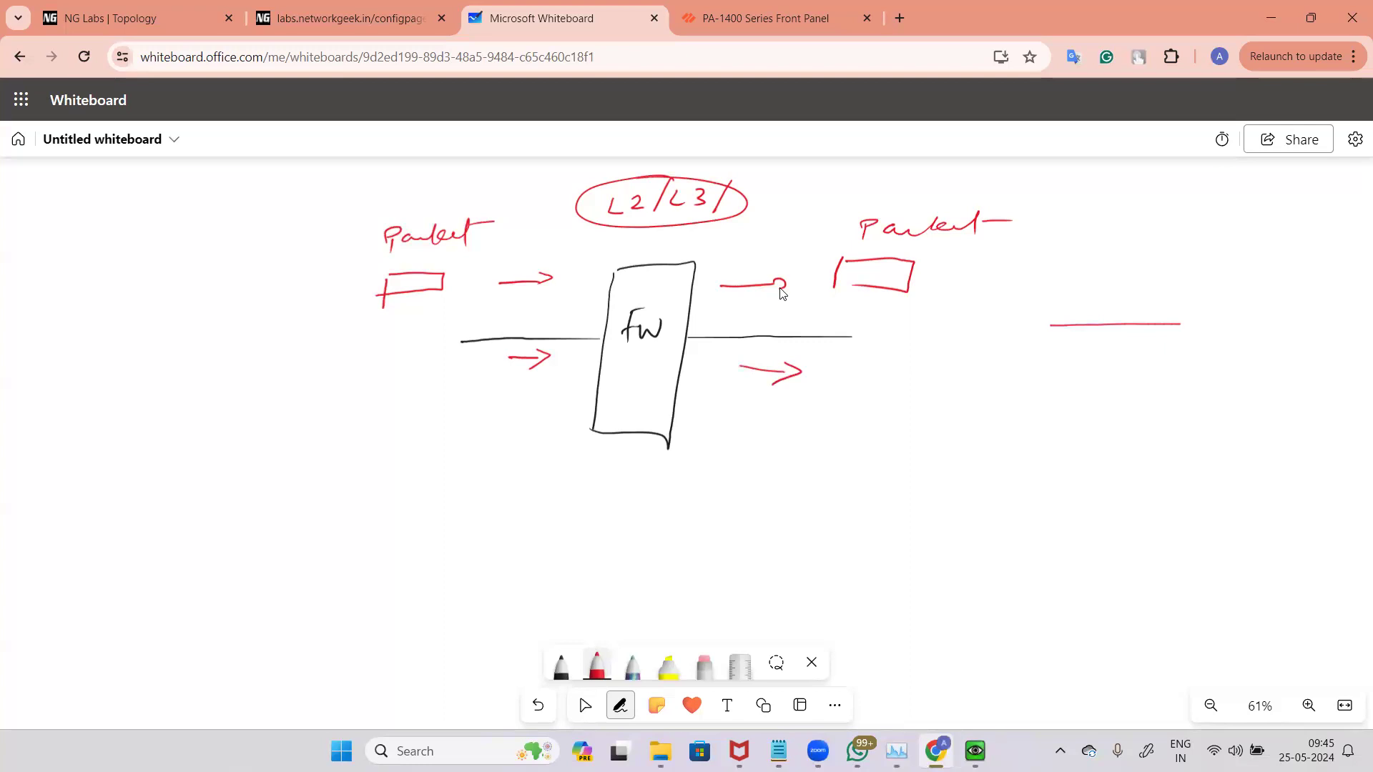
pyautogui.moveTo(1054, 285); pyautogui.dragTo(1129, 284)
pyautogui.moveTo(1195, 349)
pyautogui.mouseDown()
pyautogui.moveTo(1088, 340)
pyautogui.moveTo(1101, 348)
pyautogui.mouseUp()
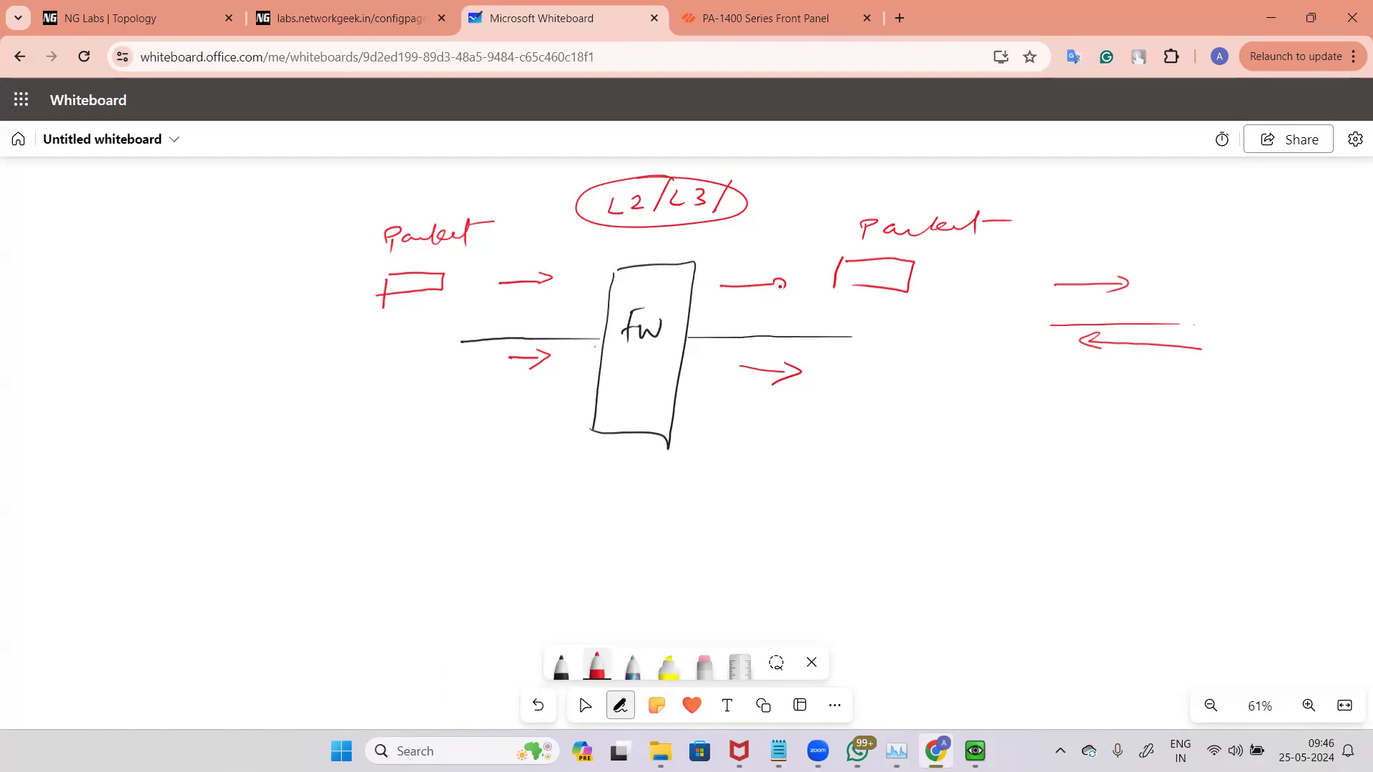
# Step: Write Virtual Wire with an arrow to Bump in the wire, underlining it
pyautogui.moveTo(866, 412)
pyautogui.mouseDown()
pyautogui.moveTo(977, 415)
pyautogui.moveTo(979, 429)
pyautogui.moveTo(1040, 399)
pyautogui.moveTo(1054, 426)
pyautogui.mouseUp()
pyautogui.moveTo(1061, 422); pyautogui.dragTo(1094, 428)
pyautogui.moveTo(881, 464); pyautogui.dragTo(909, 471)
pyautogui.moveTo(945, 494)
pyautogui.mouseDown()
pyautogui.moveTo(1013, 480)
pyautogui.moveTo(1048, 495)
pyautogui.moveTo(1056, 474)
pyautogui.moveTo(1101, 489)
pyautogui.mouseUp()
pyautogui.moveTo(1107, 477); pyautogui.dragTo(1137, 489)
pyautogui.moveTo(1165, 464); pyautogui.dragTo(1314, 480)
pyautogui.moveTo(1080, 508); pyautogui.dragTo(1195, 515)
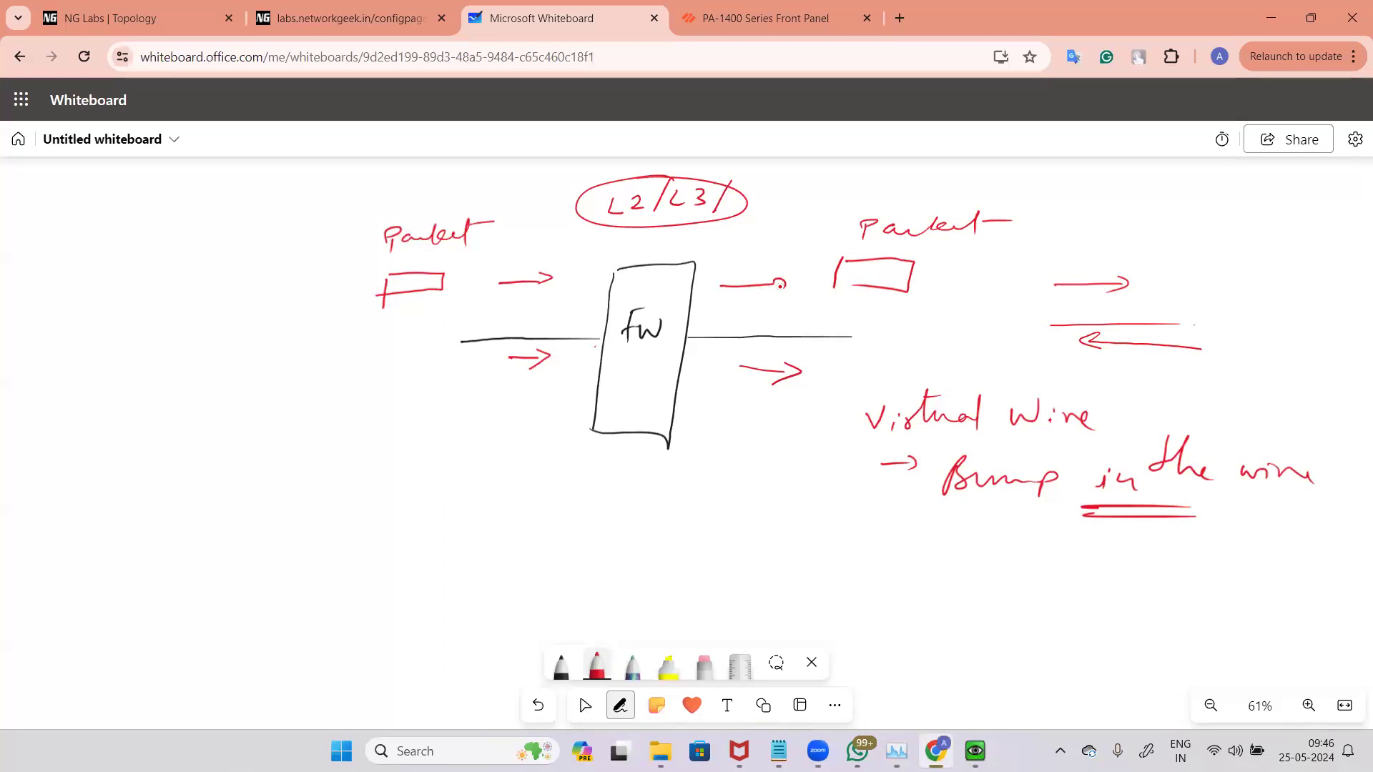
# Step: Add arrows below the firewall and beside the right link, and write Pair with an underline at the left
pyautogui.moveTo(631, 446)
pyautogui.mouseDown()
pyautogui.moveTo(630, 485)
pyautogui.moveTo(650, 469)
pyautogui.mouseUp()
pyautogui.moveTo(589, 457); pyautogui.dragTo(587, 485)
pyautogui.moveTo(777, 318); pyautogui.dragTo(819, 324)
pyautogui.moveTo(97, 250)
pyautogui.mouseDown()
pyautogui.moveTo(97, 277)
pyautogui.moveTo(98, 260)
pyautogui.mouseUp()
pyautogui.moveTo(133, 255); pyautogui.dragTo(167, 263)
pyautogui.moveTo(67, 316); pyautogui.dragTo(146, 298)
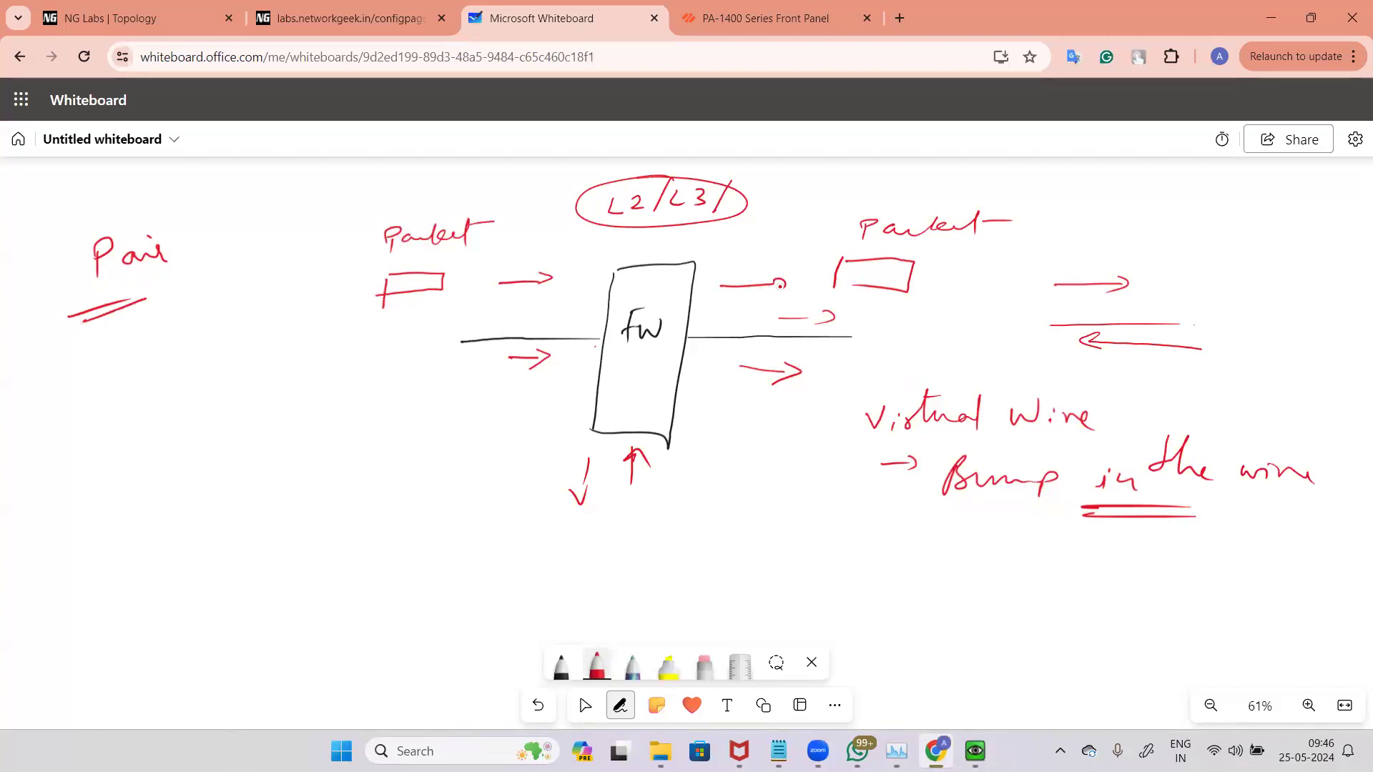
# Step: Write v-wire linked by a circle to eth1/1 and eth1/3, underlining the entries
pyautogui.moveTo(179, 324)
pyautogui.mouseDown()
pyautogui.moveTo(229, 315)
pyautogui.moveTo(218, 337)
pyautogui.moveTo(280, 299)
pyautogui.moveTo(276, 311)
pyautogui.mouseUp()
pyautogui.moveTo(290, 274); pyautogui.dragTo(321, 294)
pyautogui.moveTo(328, 296); pyautogui.dragTo(333, 284)
pyautogui.moveTo(340, 289); pyautogui.dragTo(337, 298)
pyautogui.moveTo(262, 338)
pyautogui.mouseDown()
pyautogui.moveTo(283, 330)
pyautogui.moveTo(277, 349)
pyautogui.mouseUp()
pyautogui.moveTo(287, 319)
pyautogui.mouseDown()
pyautogui.moveTo(302, 344)
pyautogui.moveTo(315, 333)
pyautogui.moveTo(326, 347)
pyautogui.mouseUp()
pyautogui.moveTo(338, 333); pyautogui.dragTo(330, 356)
pyautogui.moveTo(195, 302)
pyautogui.mouseDown()
pyautogui.moveTo(214, 314)
pyautogui.moveTo(176, 333)
pyautogui.moveTo(184, 348)
pyautogui.mouseUp()
pyautogui.moveTo(45, 359)
pyautogui.mouseDown()
pyautogui.moveTo(57, 375)
pyautogui.moveTo(65, 360)
pyautogui.mouseUp()
pyautogui.moveTo(68, 351); pyautogui.dragTo(132, 341)
pyautogui.moveTo(71, 386); pyautogui.dragTo(113, 375)
pyautogui.moveTo(73, 397); pyautogui.dragTo(112, 382)
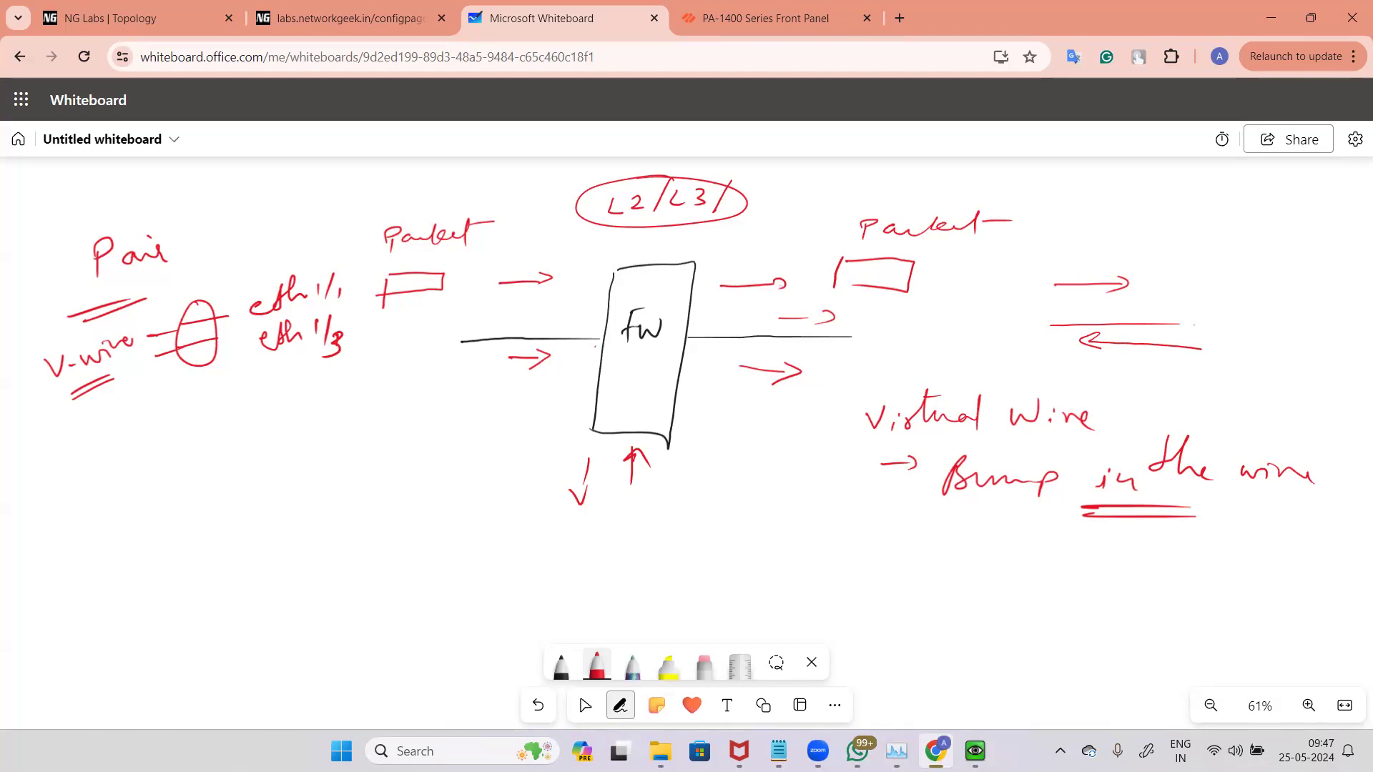
# Step: Switch to the firewall VM window and cancel the open ethernet1/1 interface dialog
pyautogui.hotkey('alt', 'Tab')
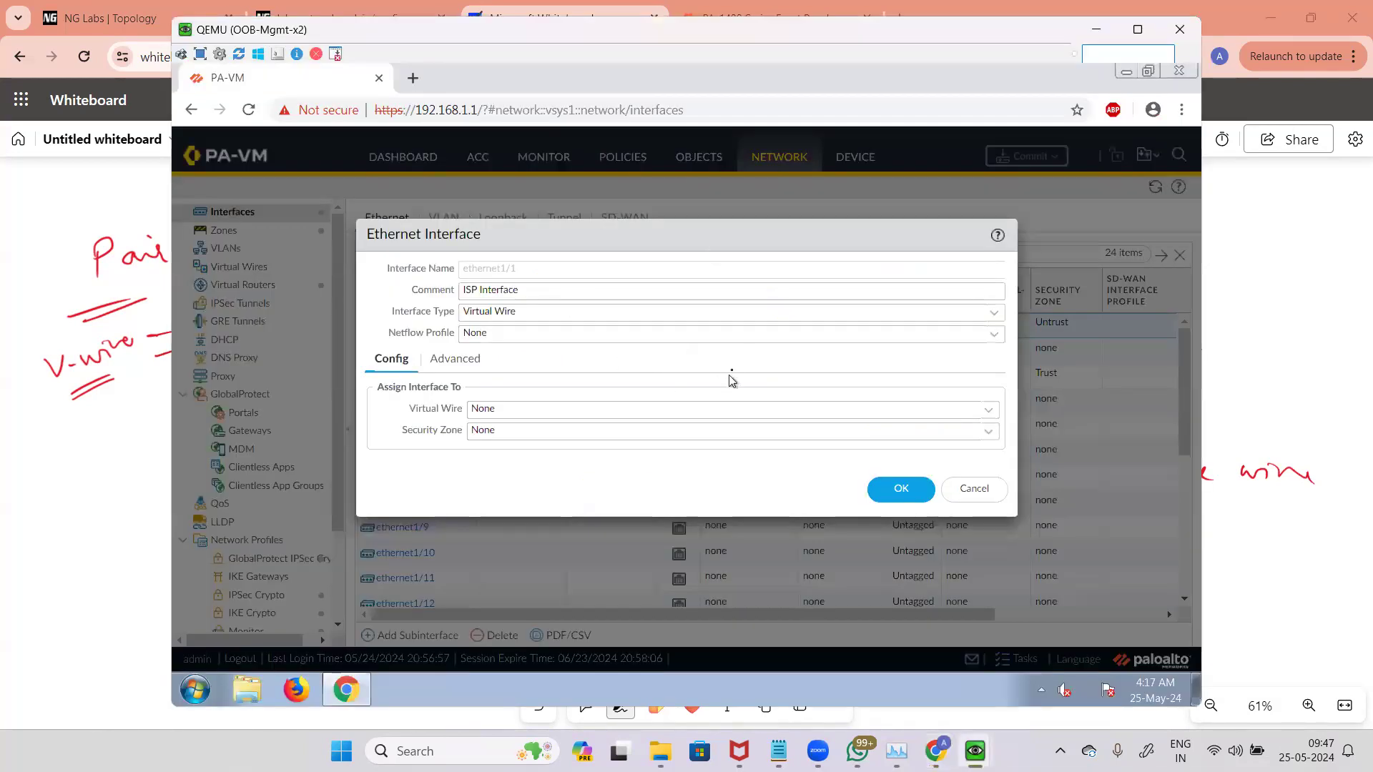
pyautogui.click(990, 492)
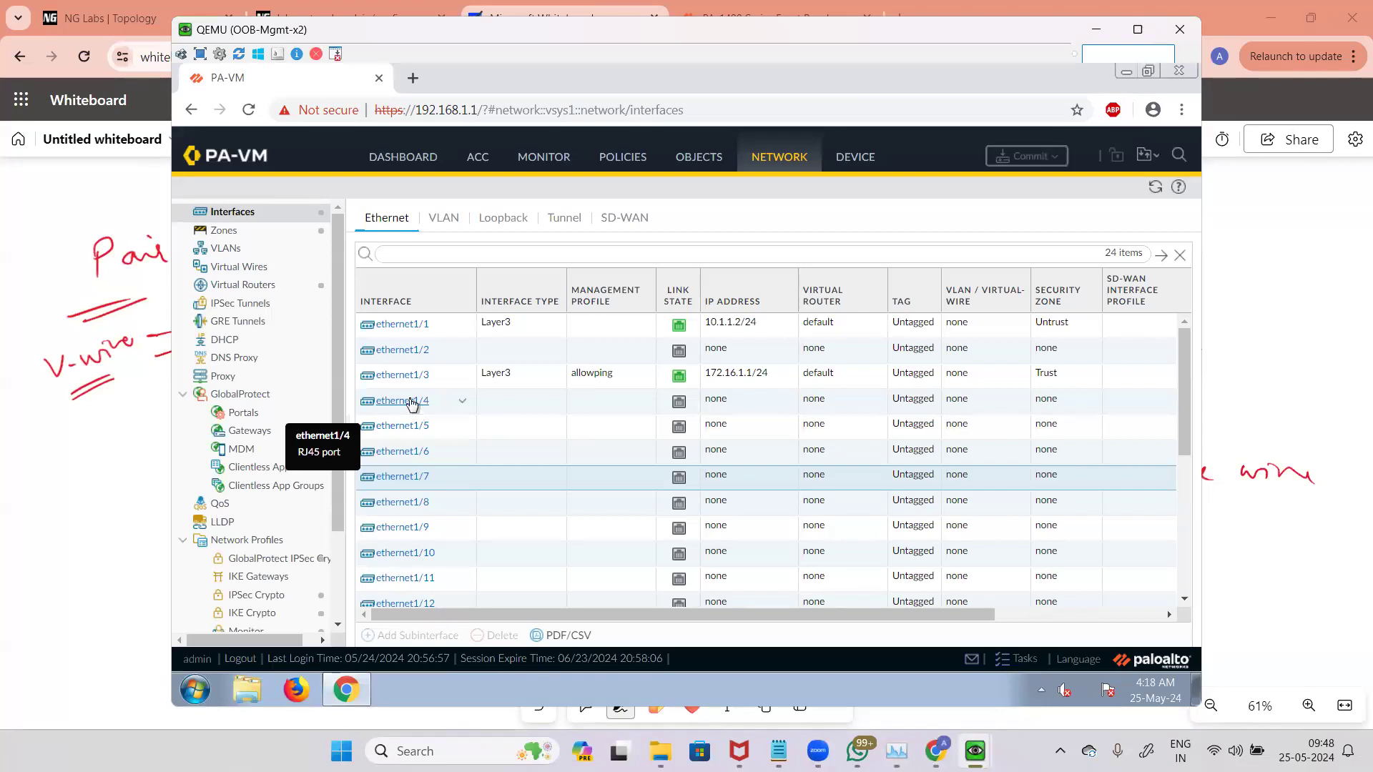
# Step: Open ethernet1/4, enter the comment V-Wire demo and set its interface type to Virtual Wire
pyautogui.click(498, 399)
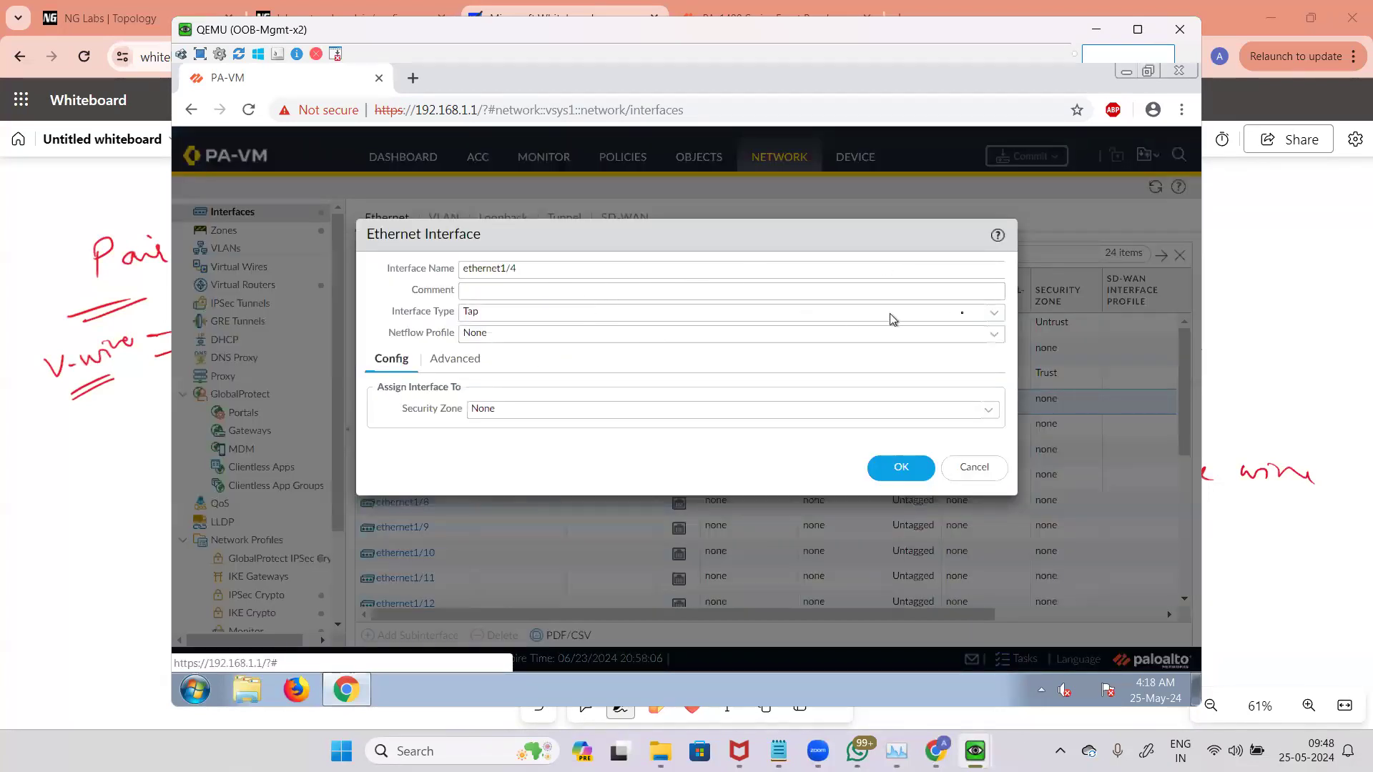
pyautogui.tripleClick(618, 271)
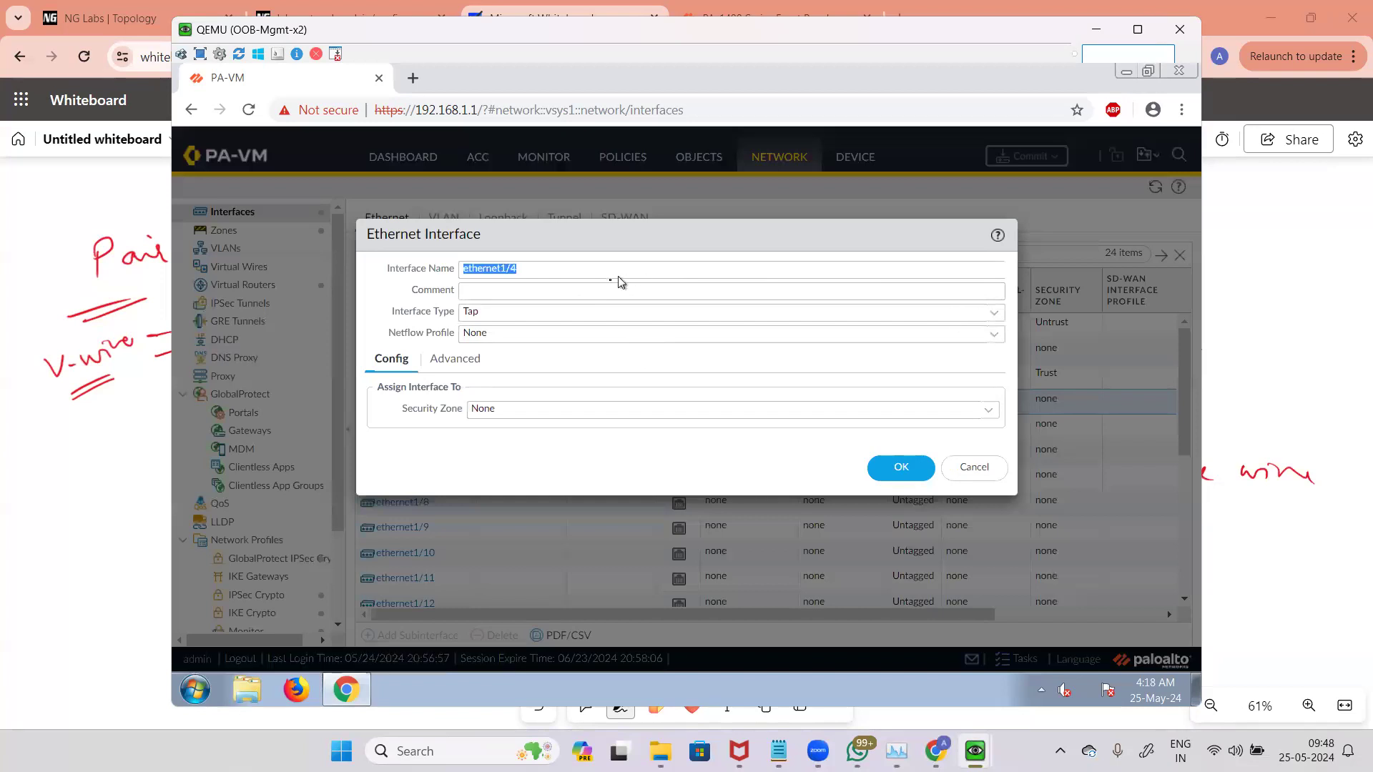
pyautogui.click(571, 290)
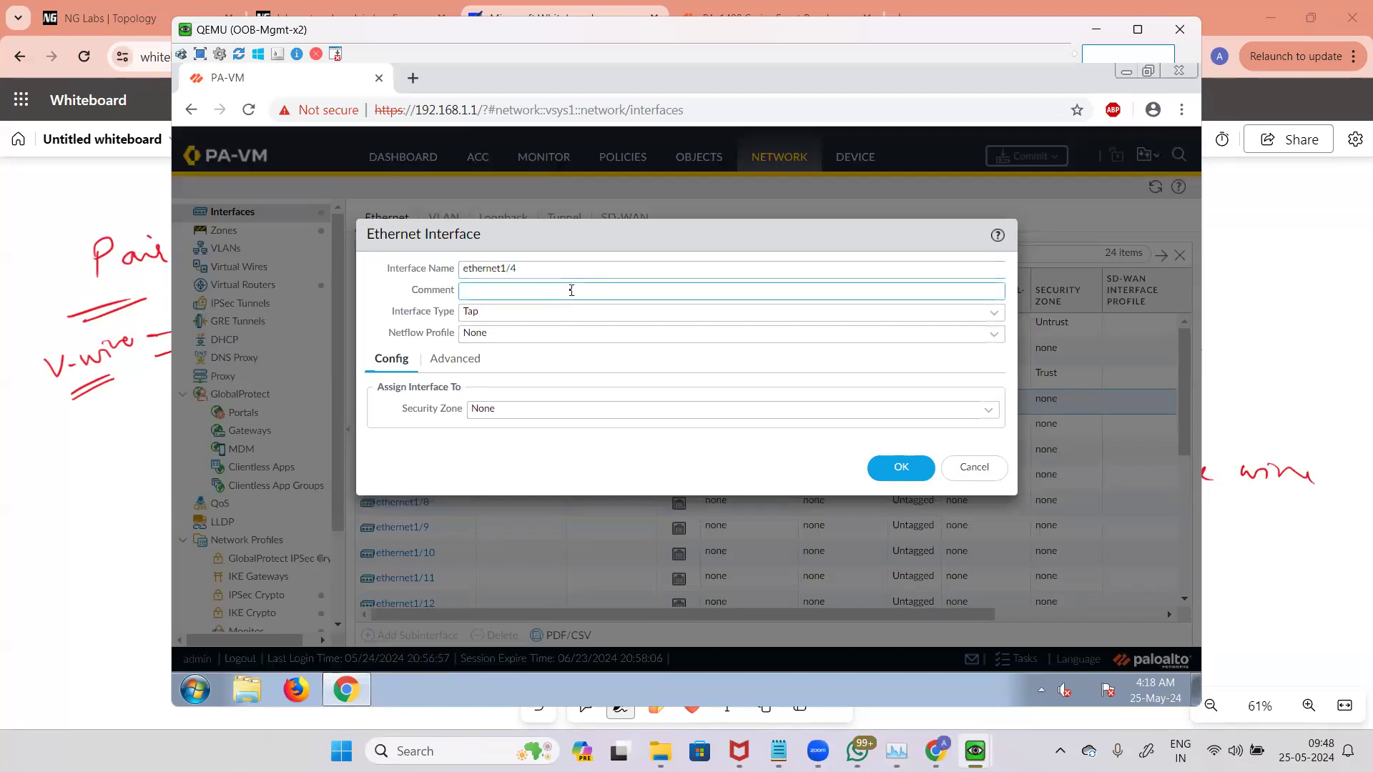
pyautogui.write('V-Wire demo')
pyautogui.click(993, 312)
pyautogui.click(514, 374)
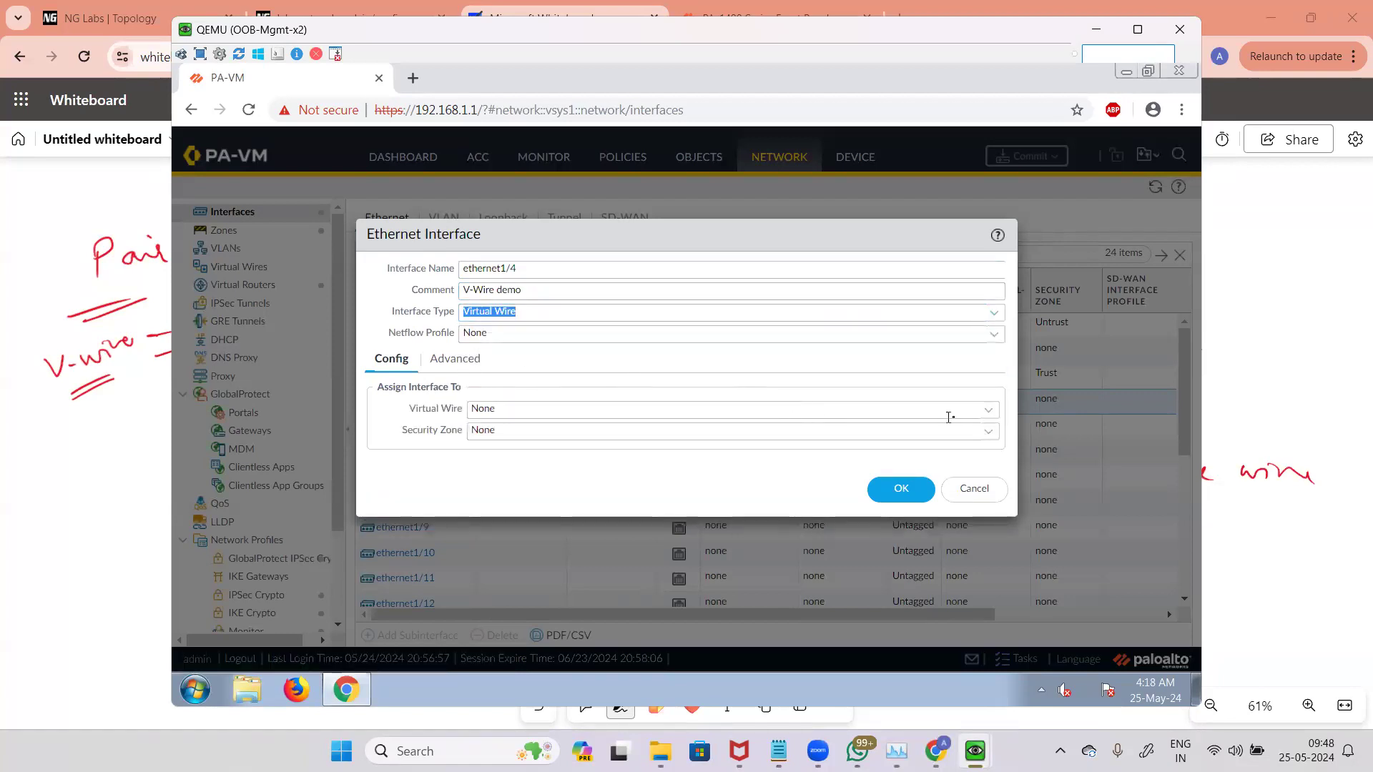
# Step: Review the Virtual Wire and Security Zone choices and the Advanced tab for ethernet1/4, then save it
pyautogui.click(989, 413)
pyautogui.click(989, 413)
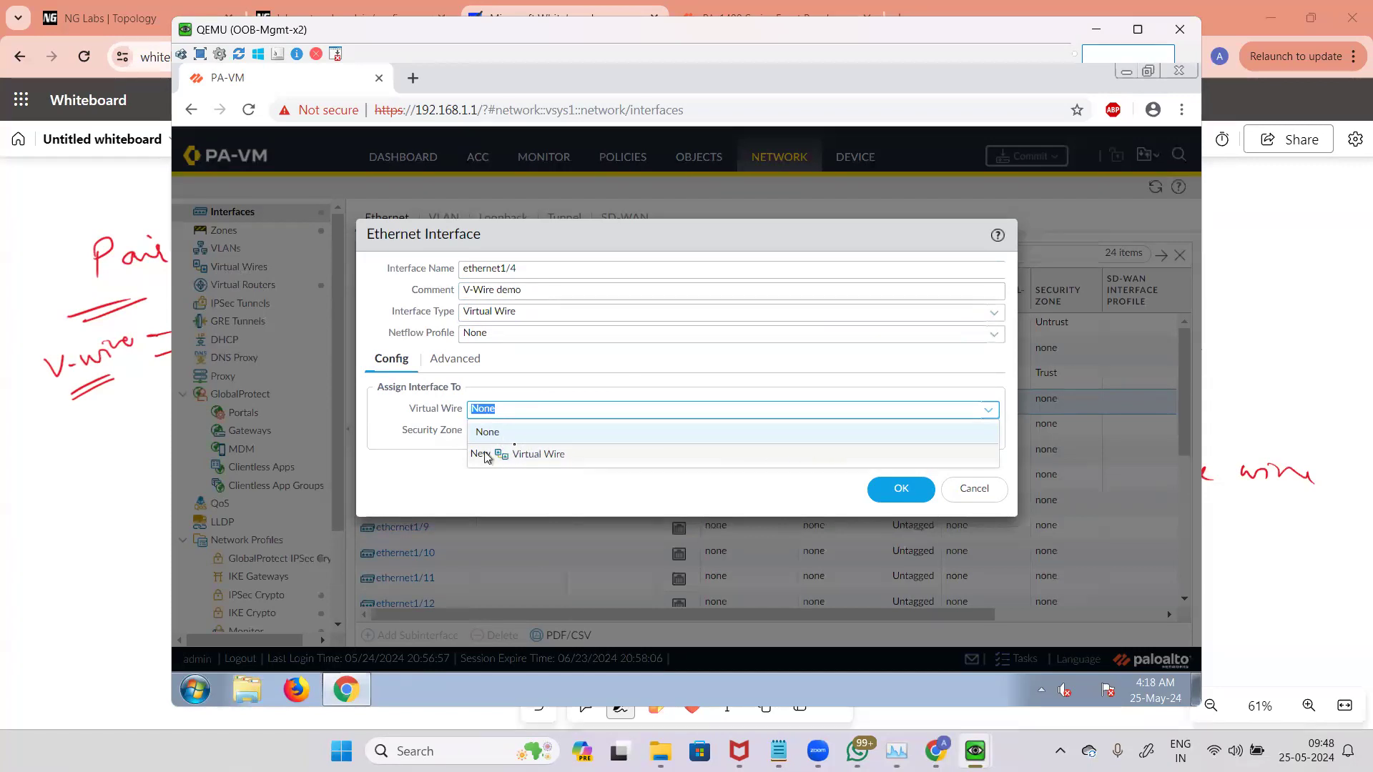
pyautogui.click(639, 502)
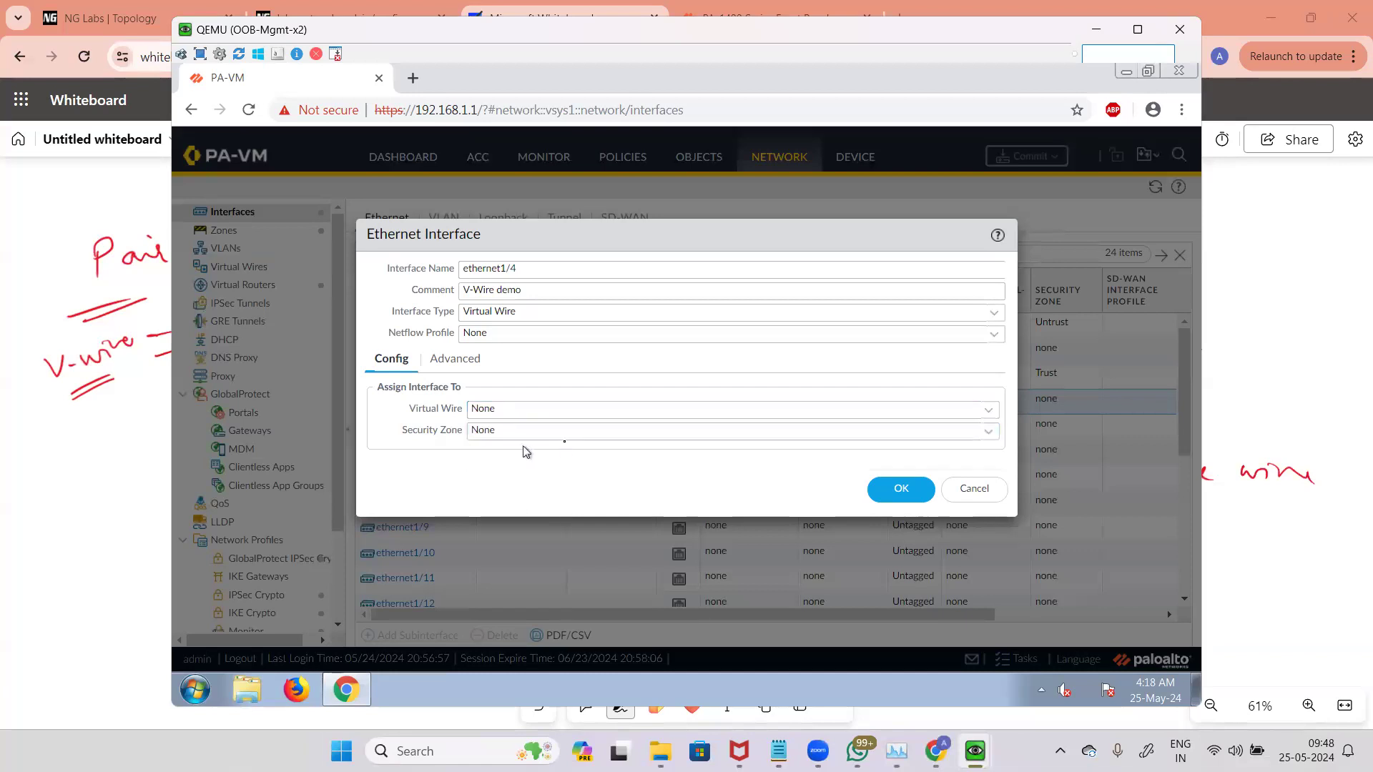
pyautogui.click(990, 432)
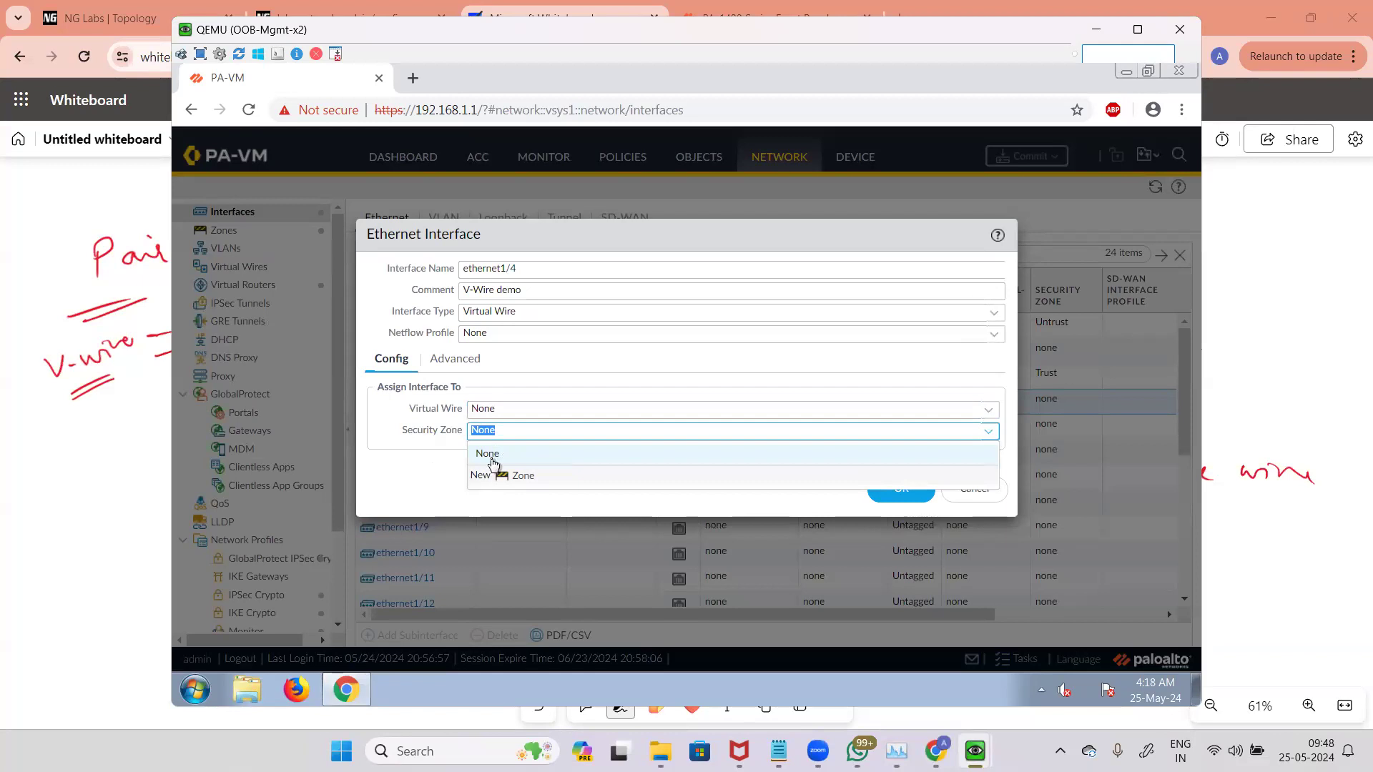
pyautogui.click(526, 499)
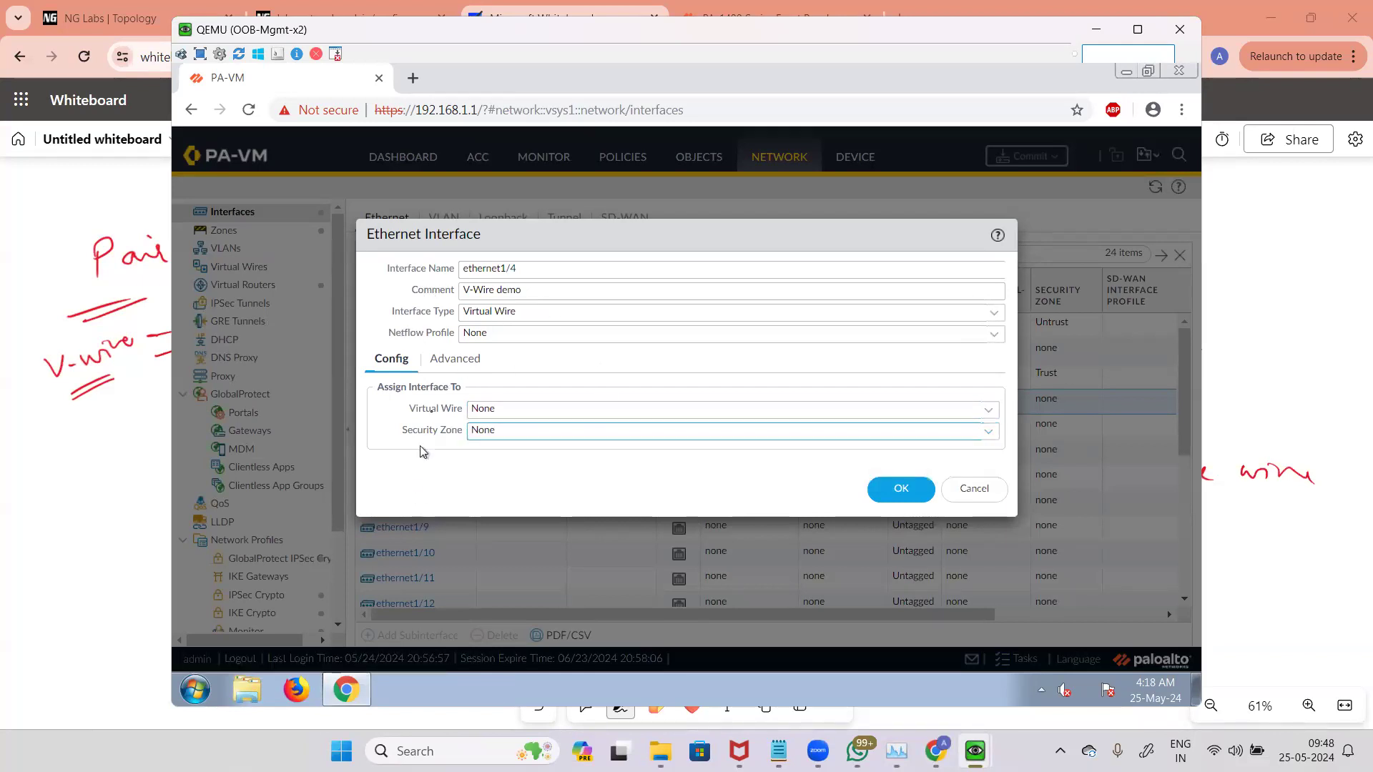
pyautogui.click(468, 363)
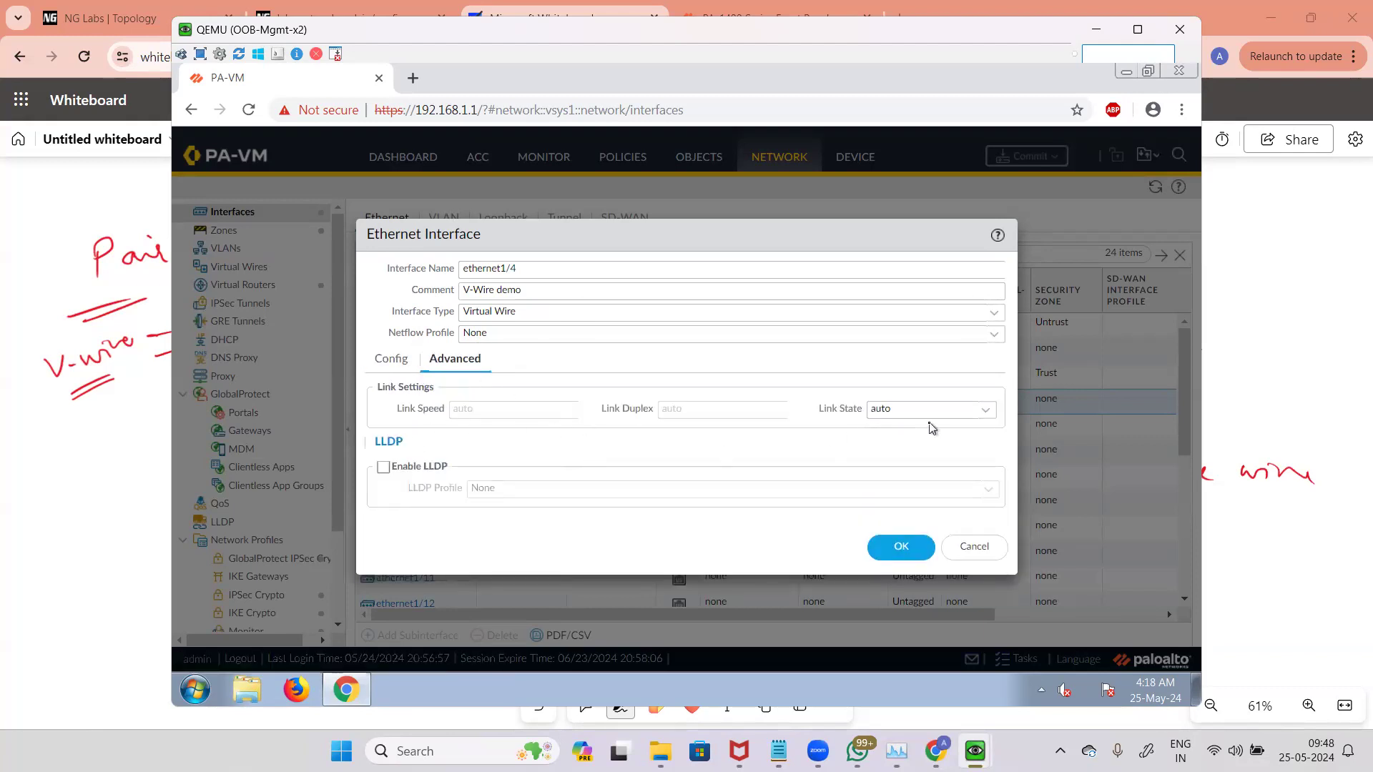
pyautogui.click(878, 556)
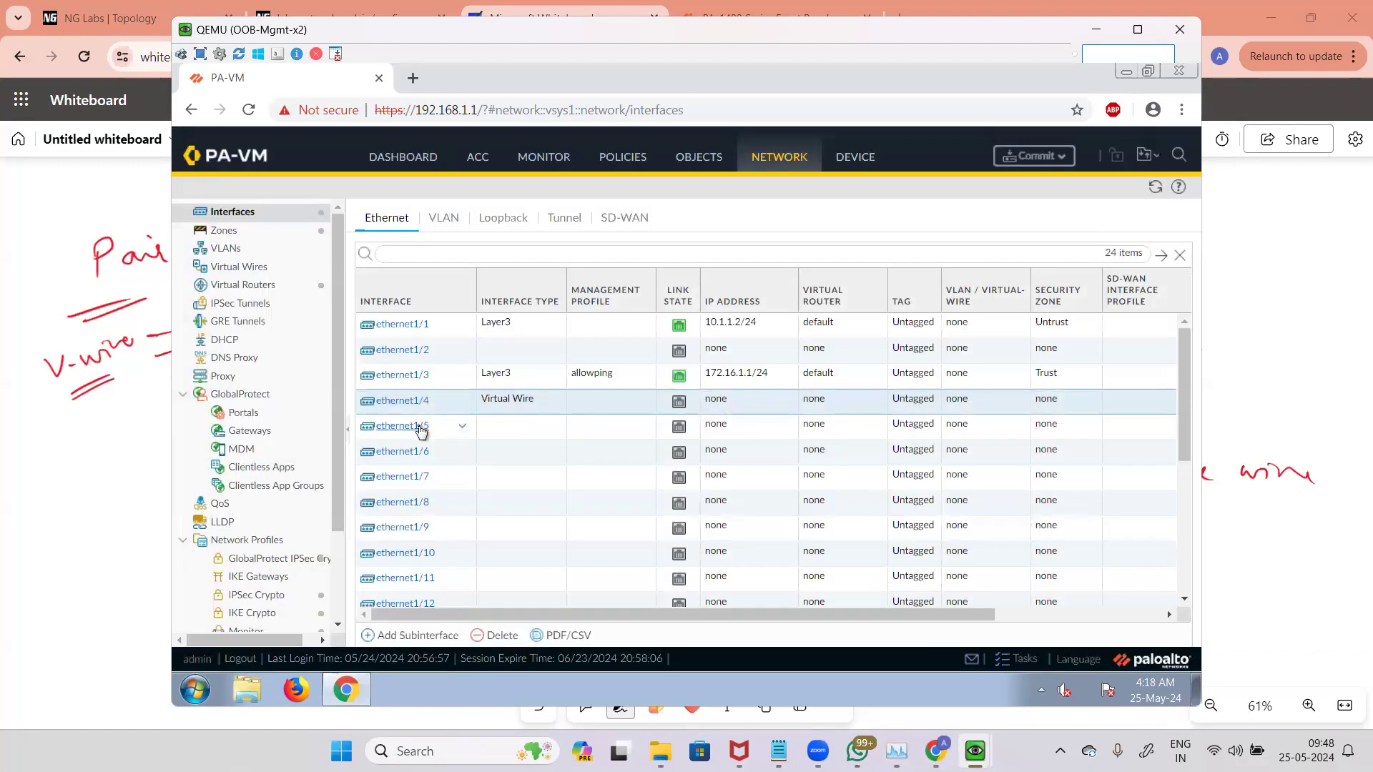
# Step: Open ethernet1/5, enter the comment V-wire Demo, set its type to Virtual Wire and save
pyautogui.click(562, 429)
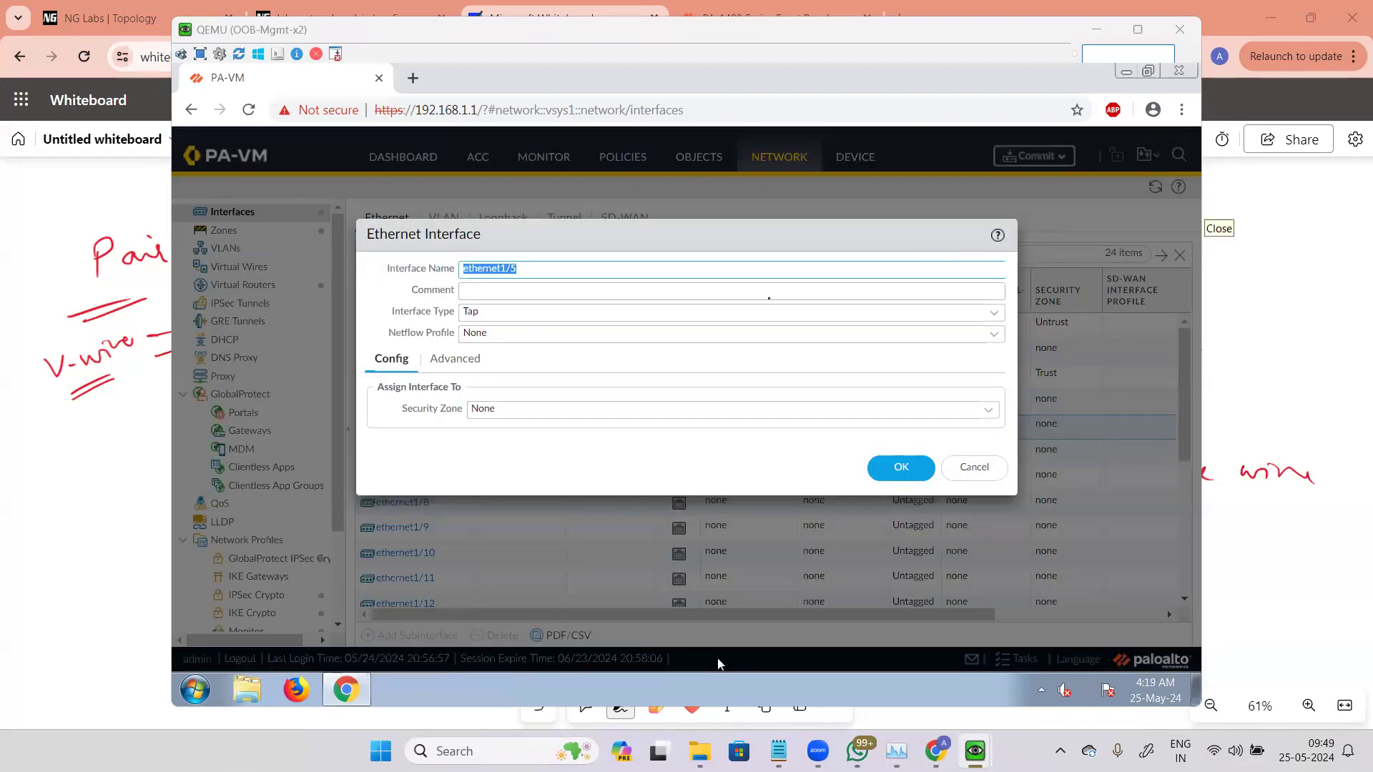
pyautogui.click(572, 290)
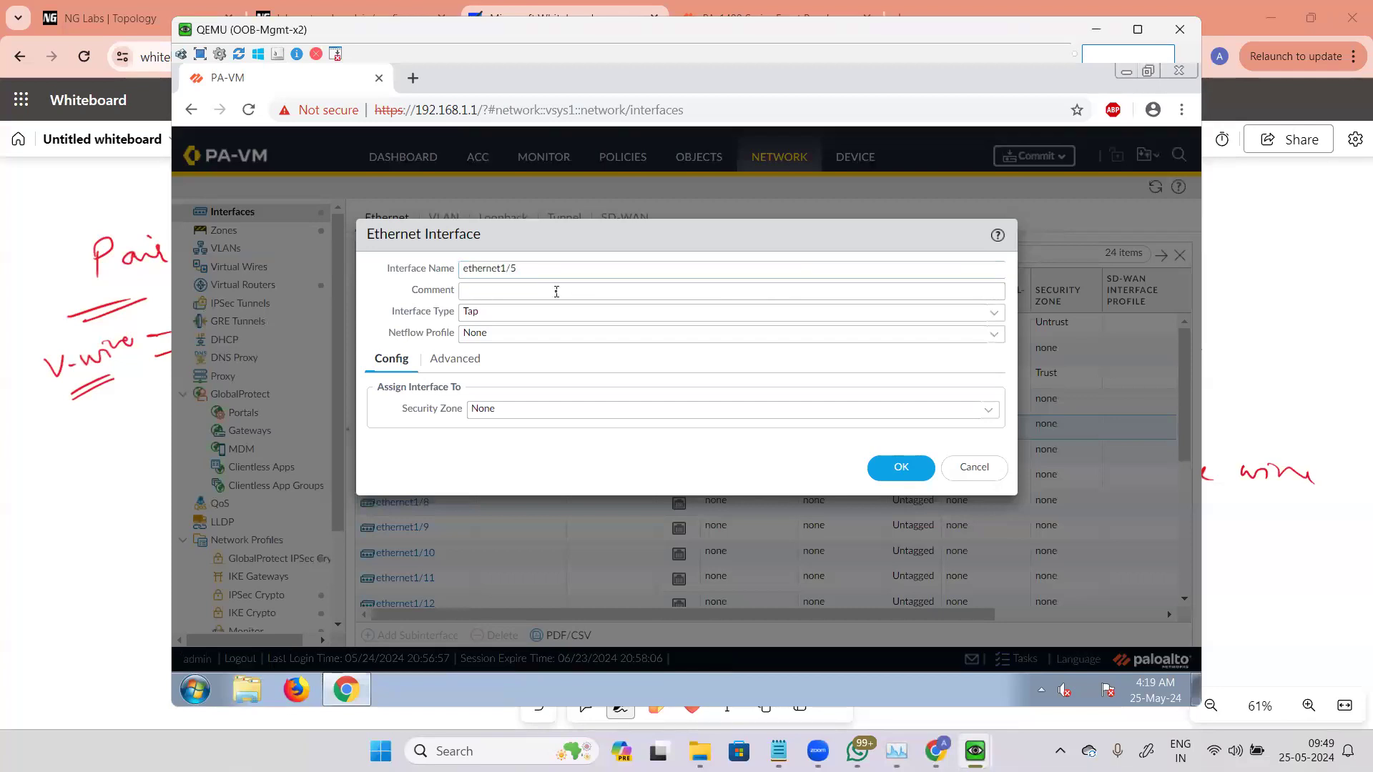
pyautogui.write('V-wire ')
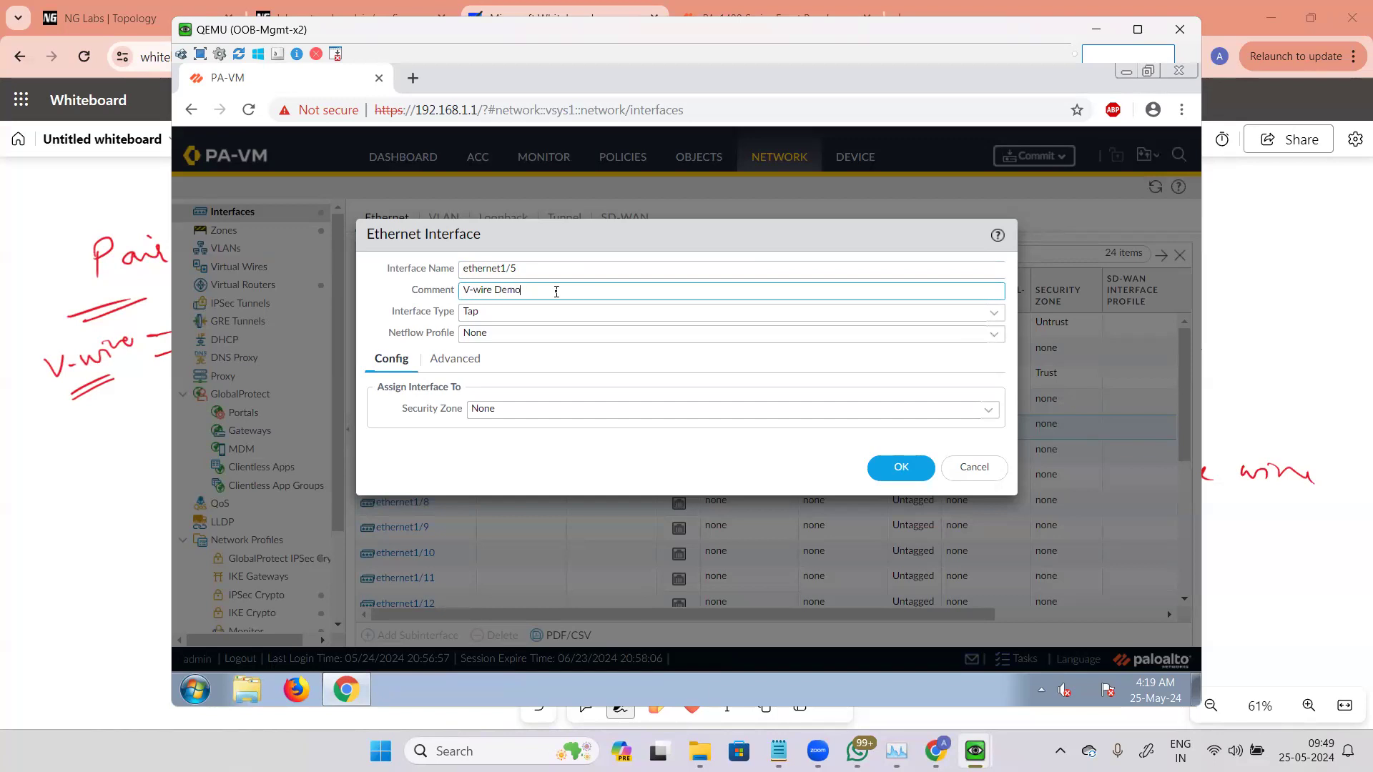
pyautogui.write('Demo')
pyautogui.click(994, 312)
pyautogui.click(502, 376)
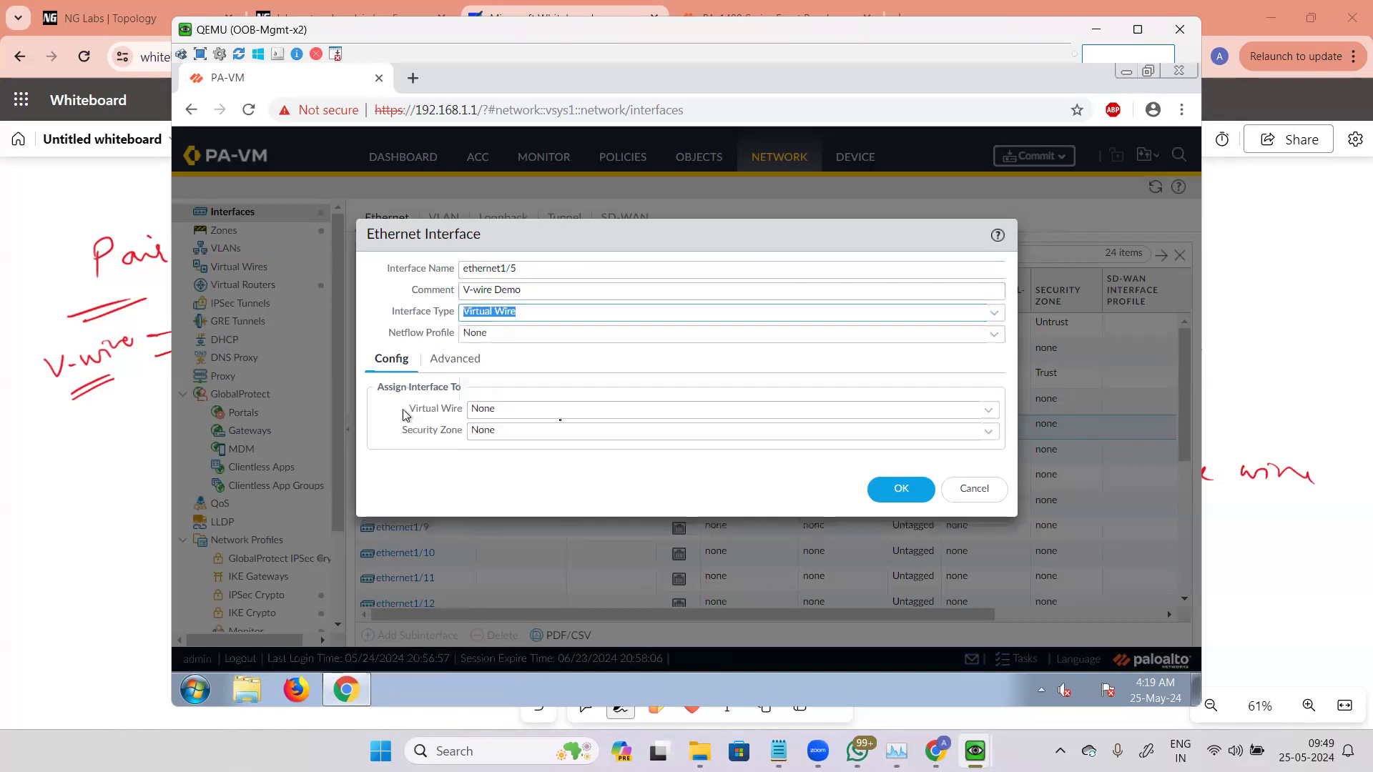
pyautogui.click(902, 491)
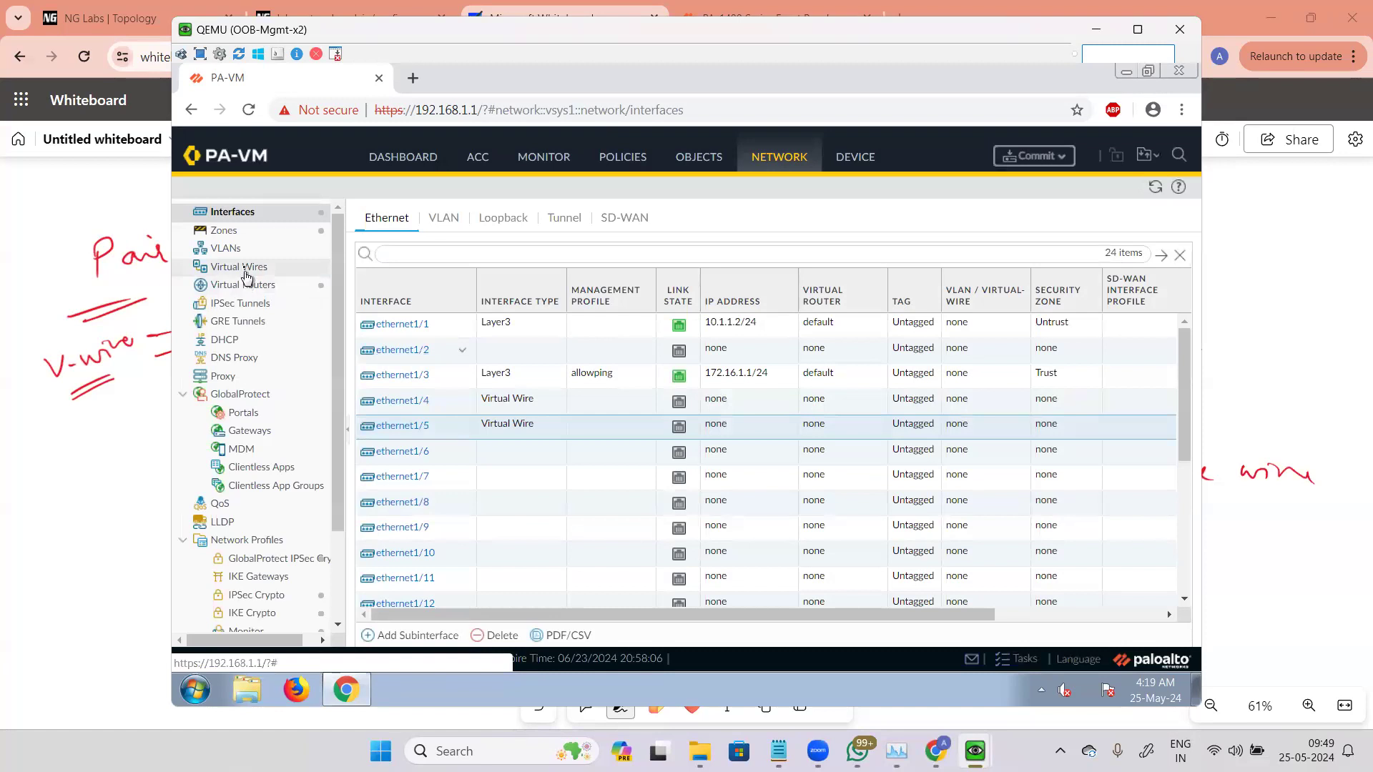
# Step: Create a virtual wire named v-wire1 with ethernet1/4 as Interface1 and ethernet1/5 as Interface2
pyautogui.click(247, 272)
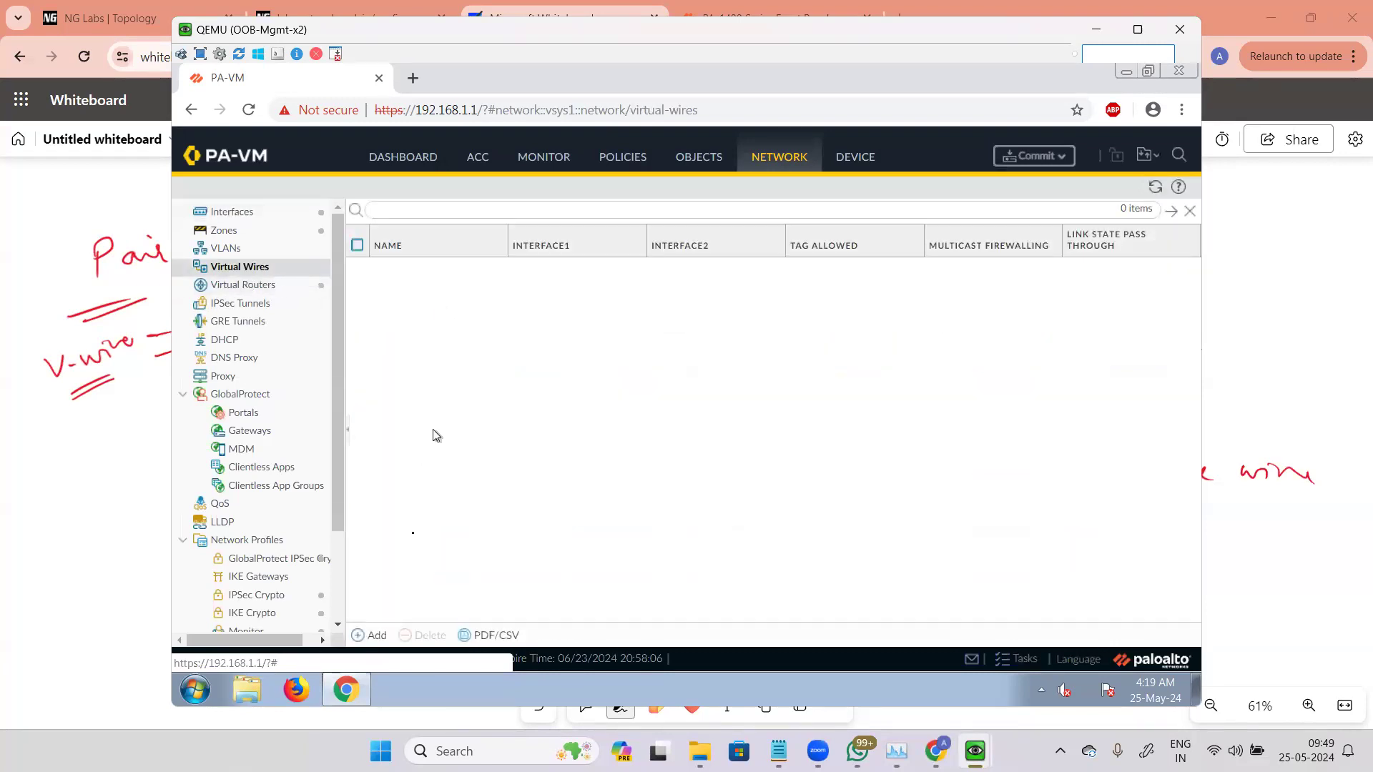
pyautogui.click(371, 636)
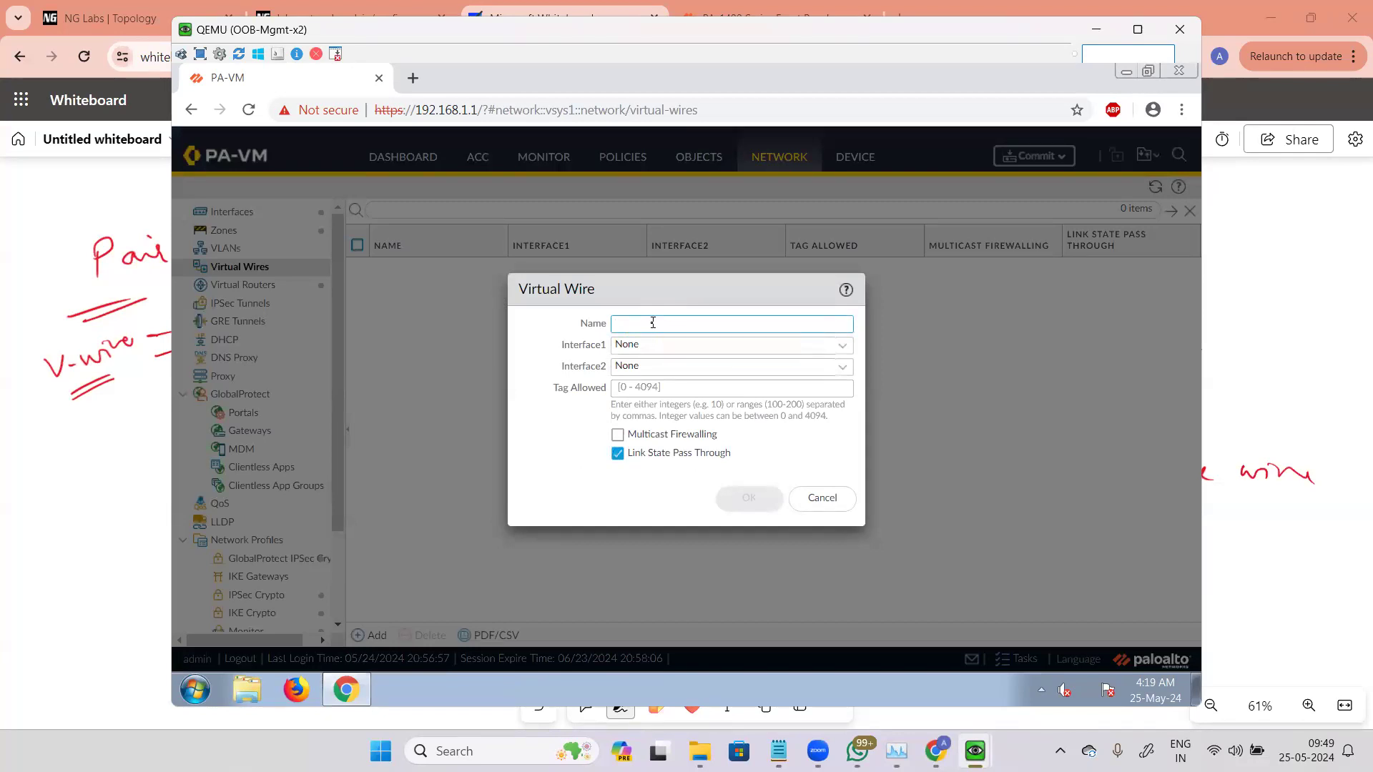
pyautogui.write('v-wire1')
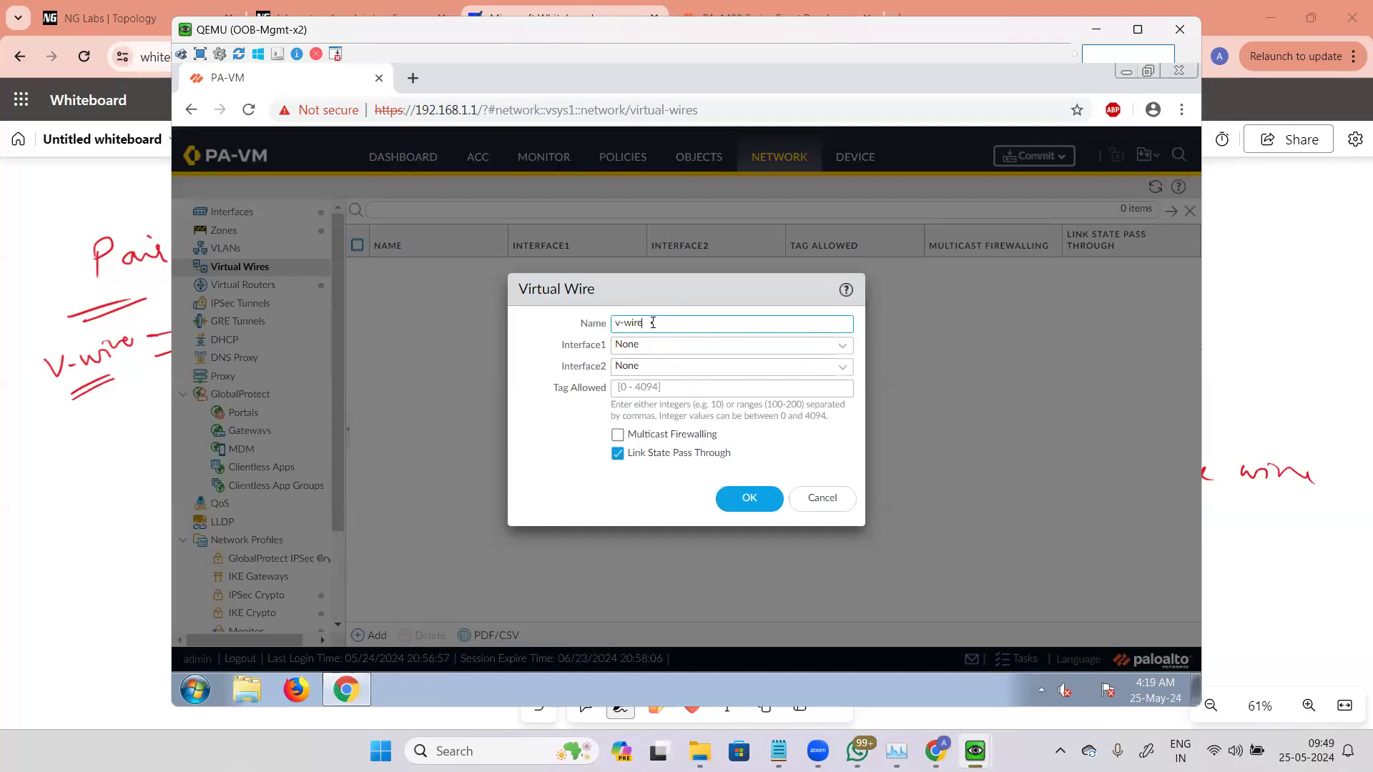
pyautogui.click(843, 345)
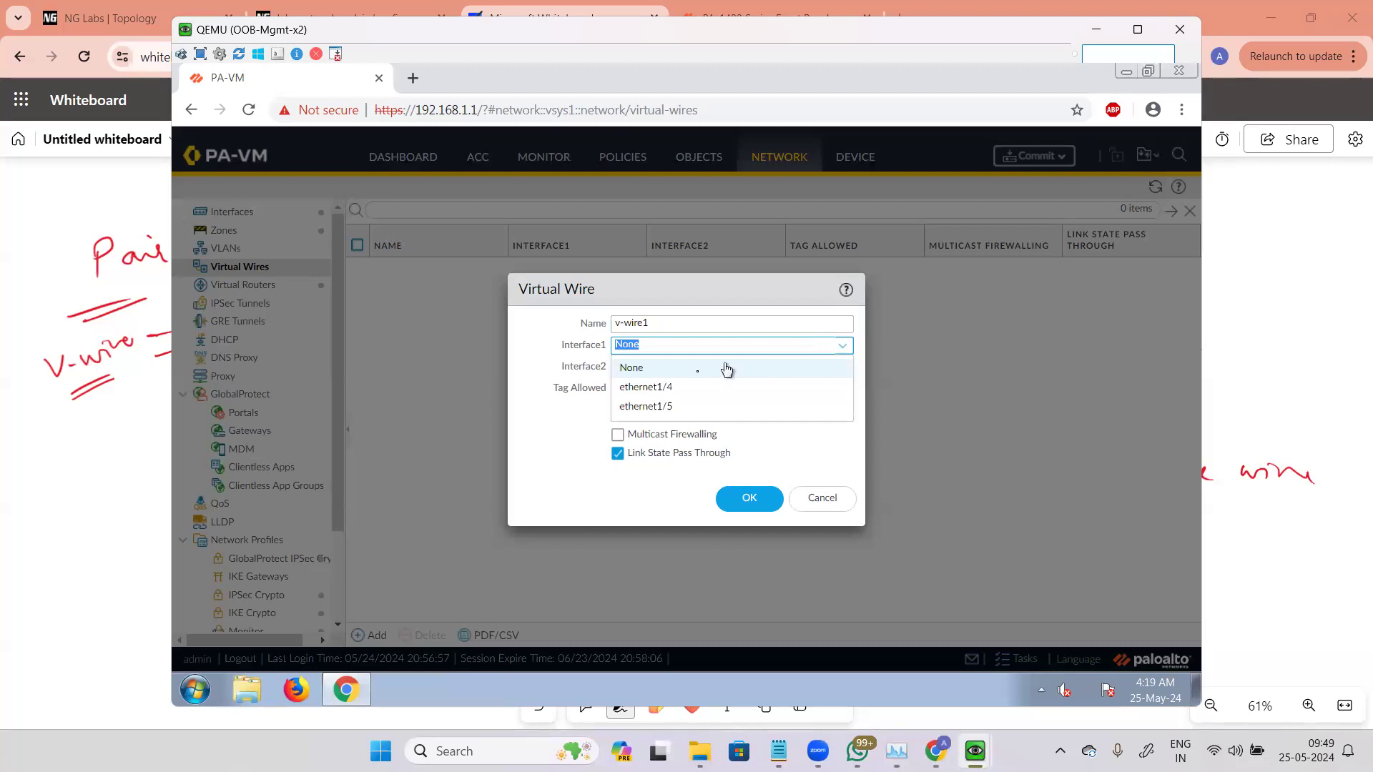
pyautogui.click(671, 388)
pyautogui.moveTo(548, 350); pyautogui.dragTo(608, 352)
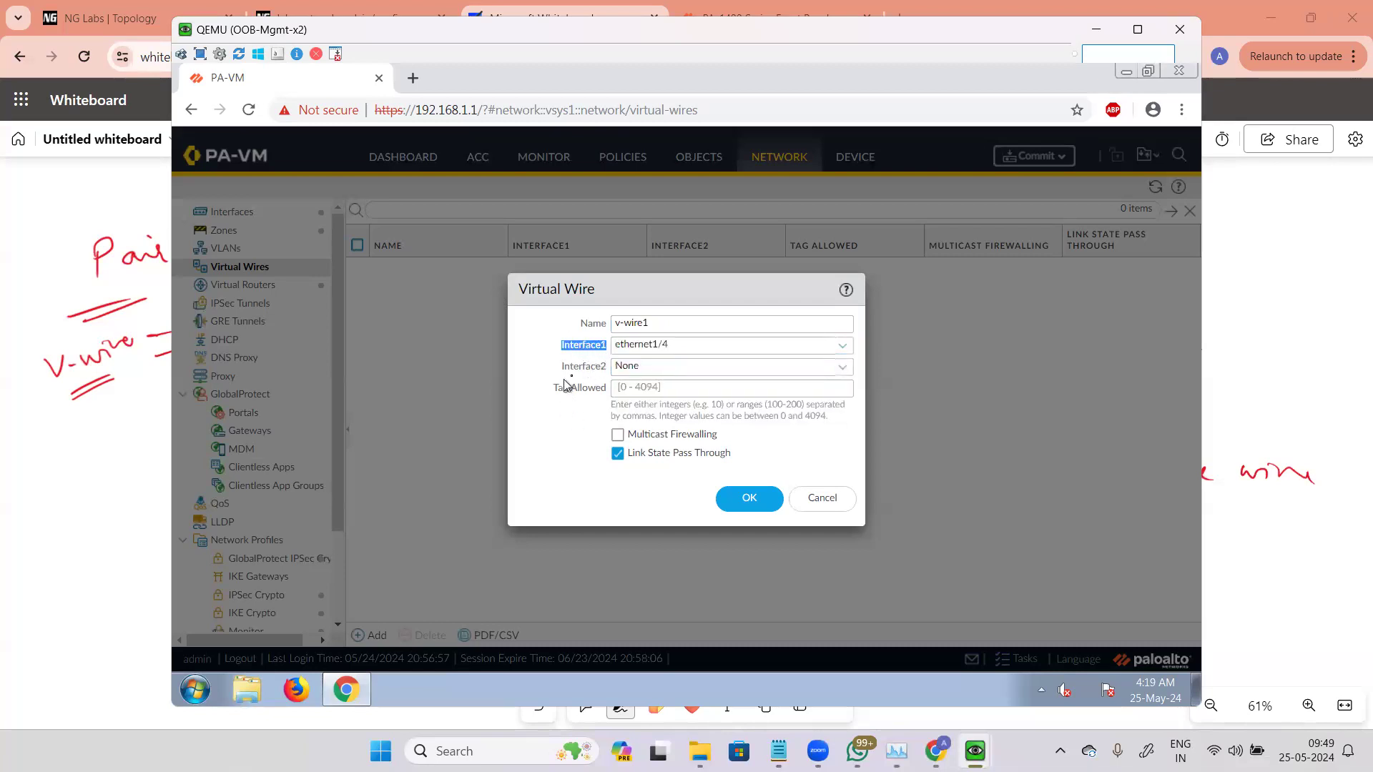
pyautogui.click(833, 367)
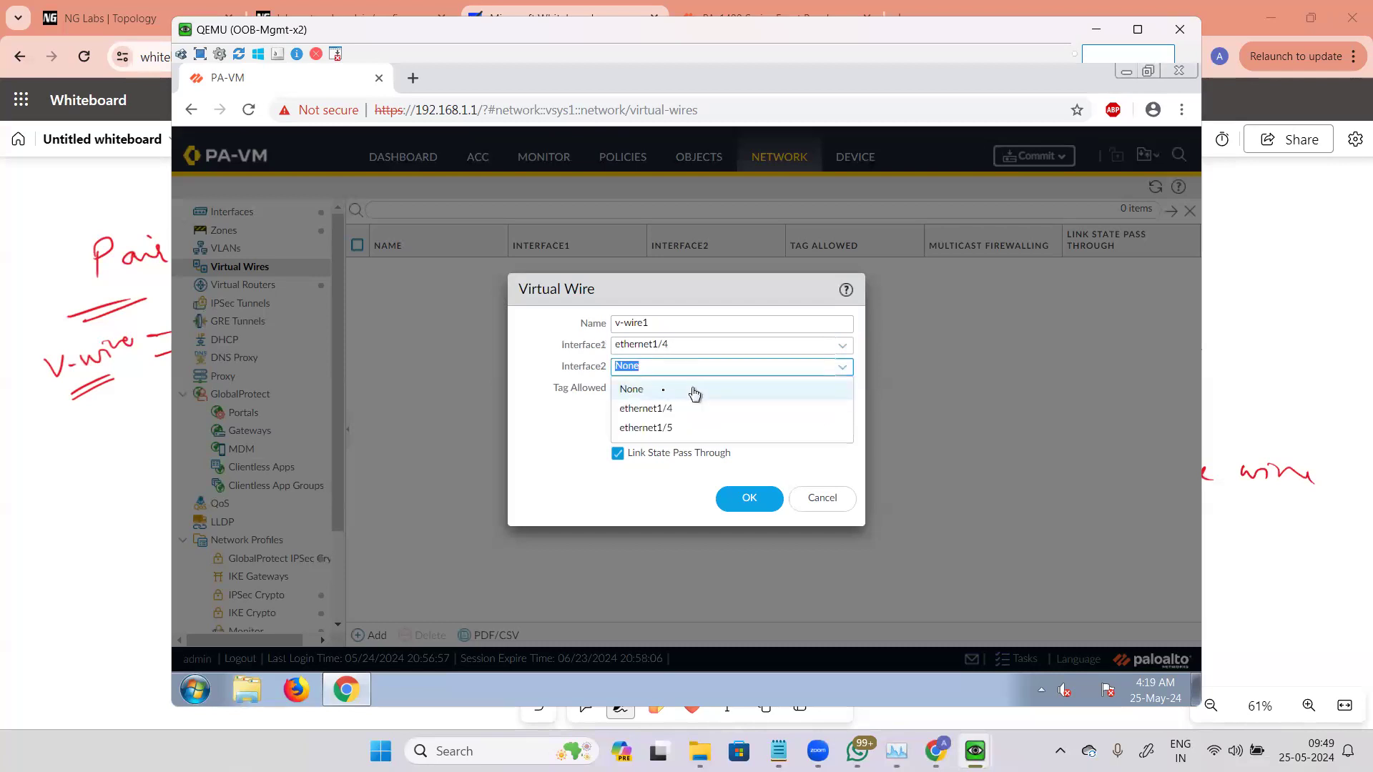
pyautogui.click(642, 429)
pyautogui.click(597, 354)
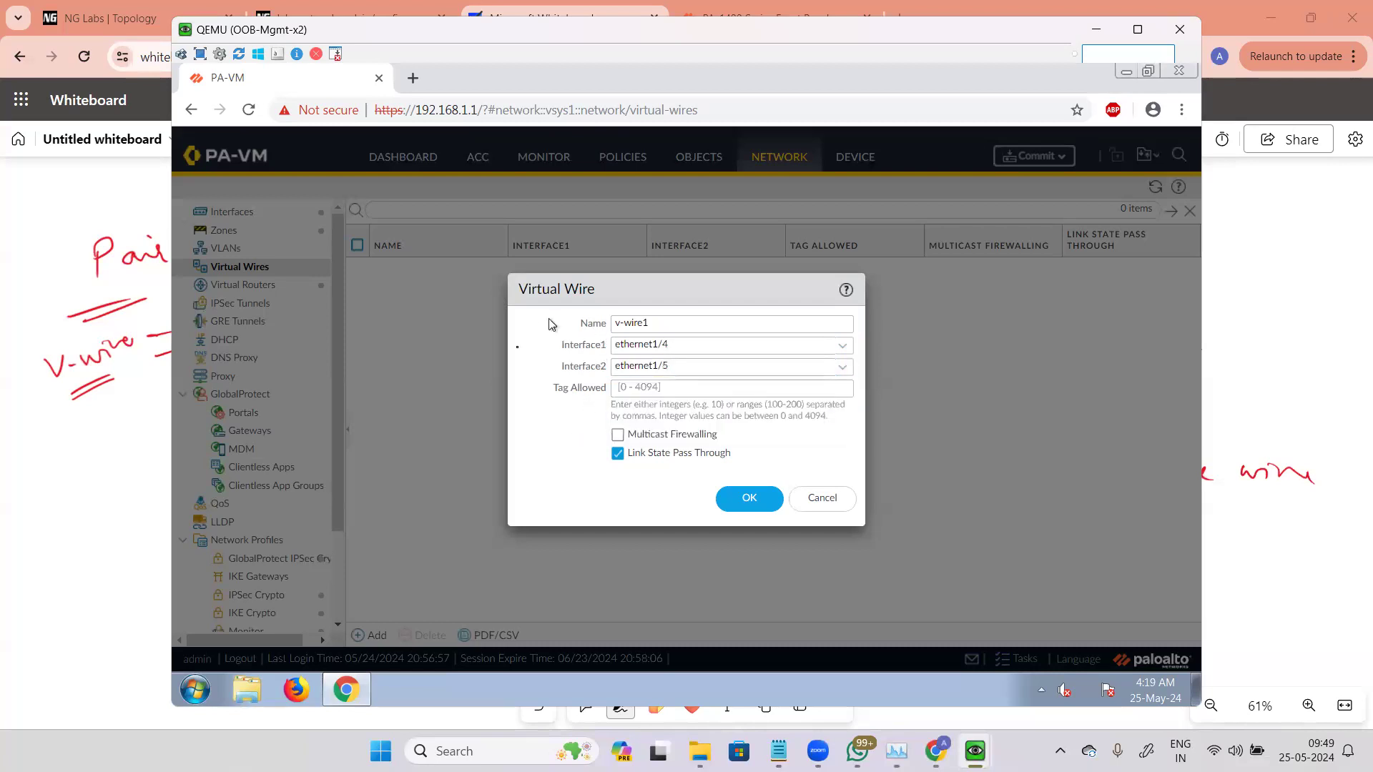
pyautogui.moveTo(552, 355); pyautogui.dragTo(606, 370)
pyautogui.moveTo(554, 390); pyautogui.dragTo(607, 393)
pyautogui.click(629, 466)
pyautogui.click(738, 504)
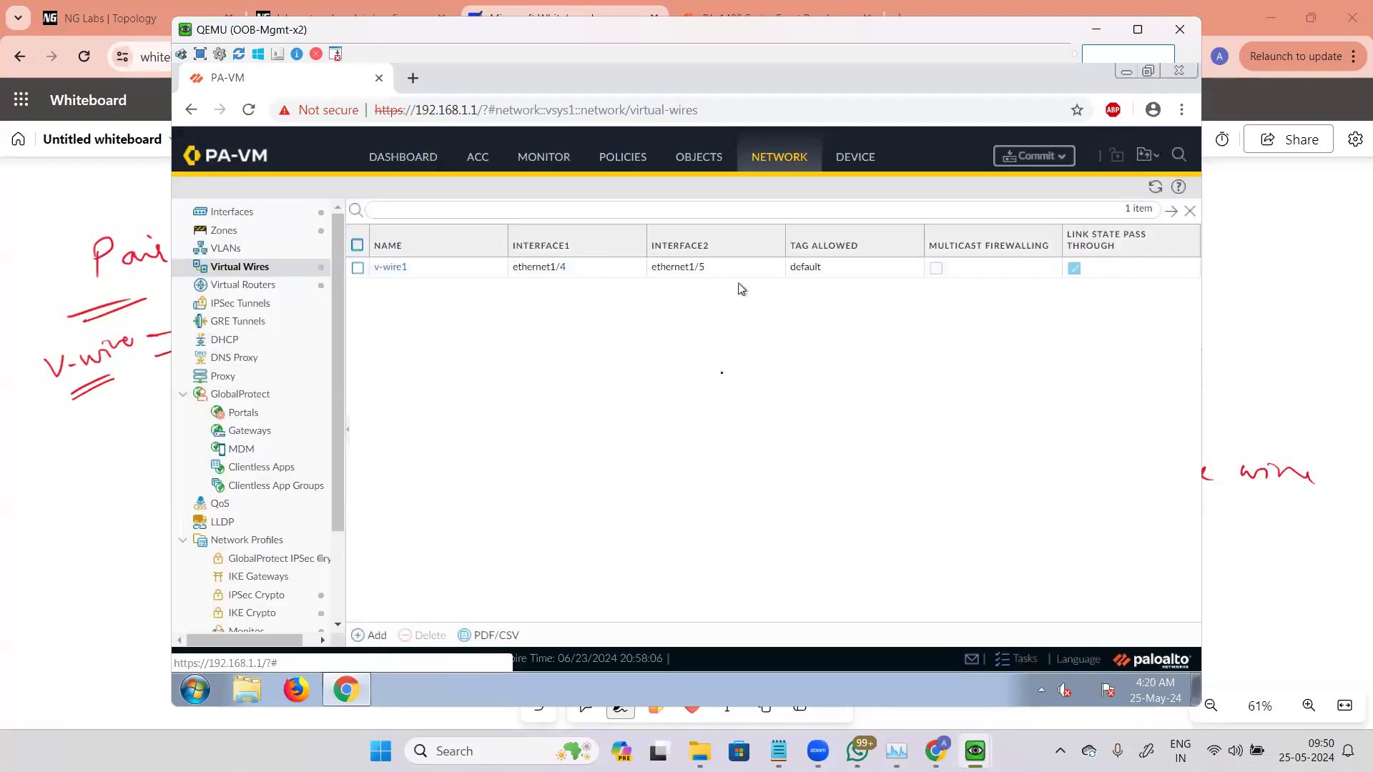
# Step: Inspect ethernet1/4's Virtual Wire assignment and the new virtual wire option, cancelling both dialogs, then revisit the Virtual Wires list
pyautogui.click(255, 217)
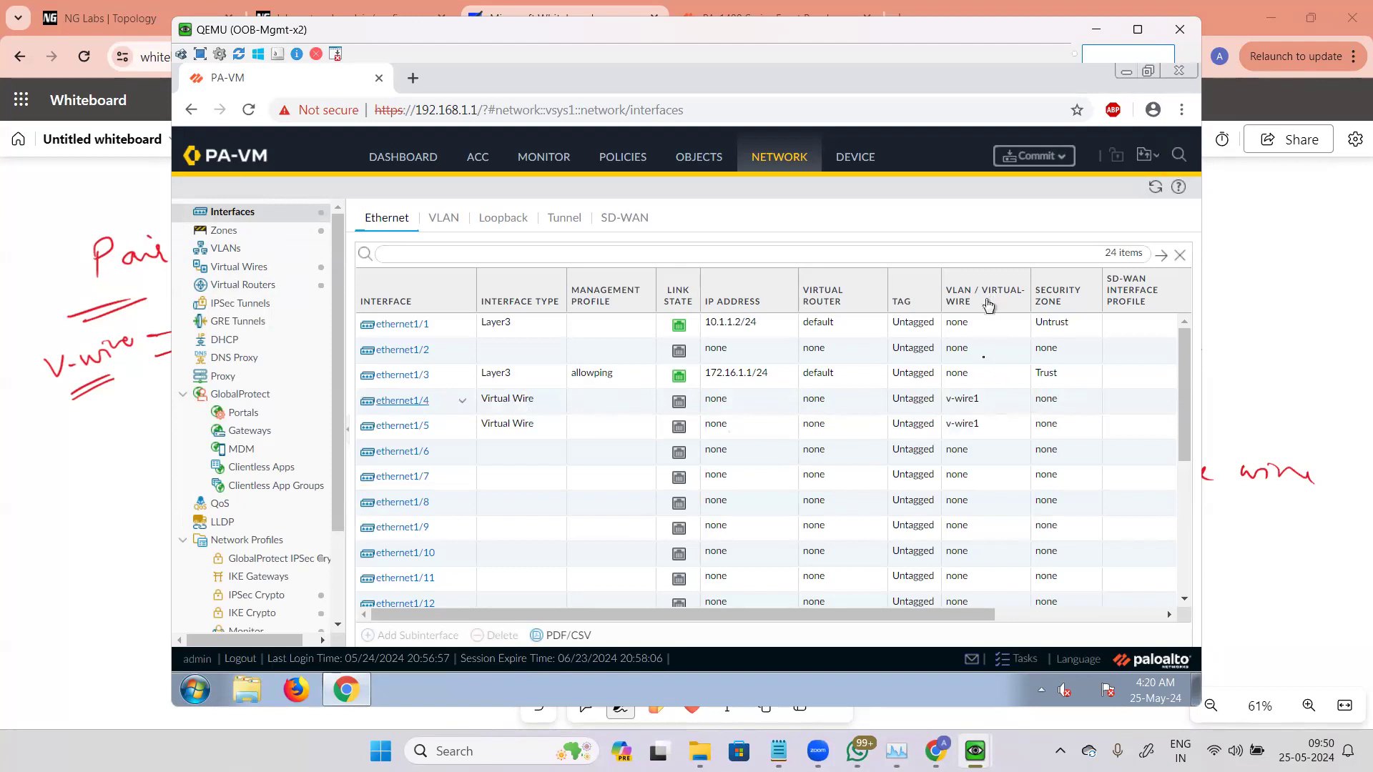
pyautogui.click(400, 402)
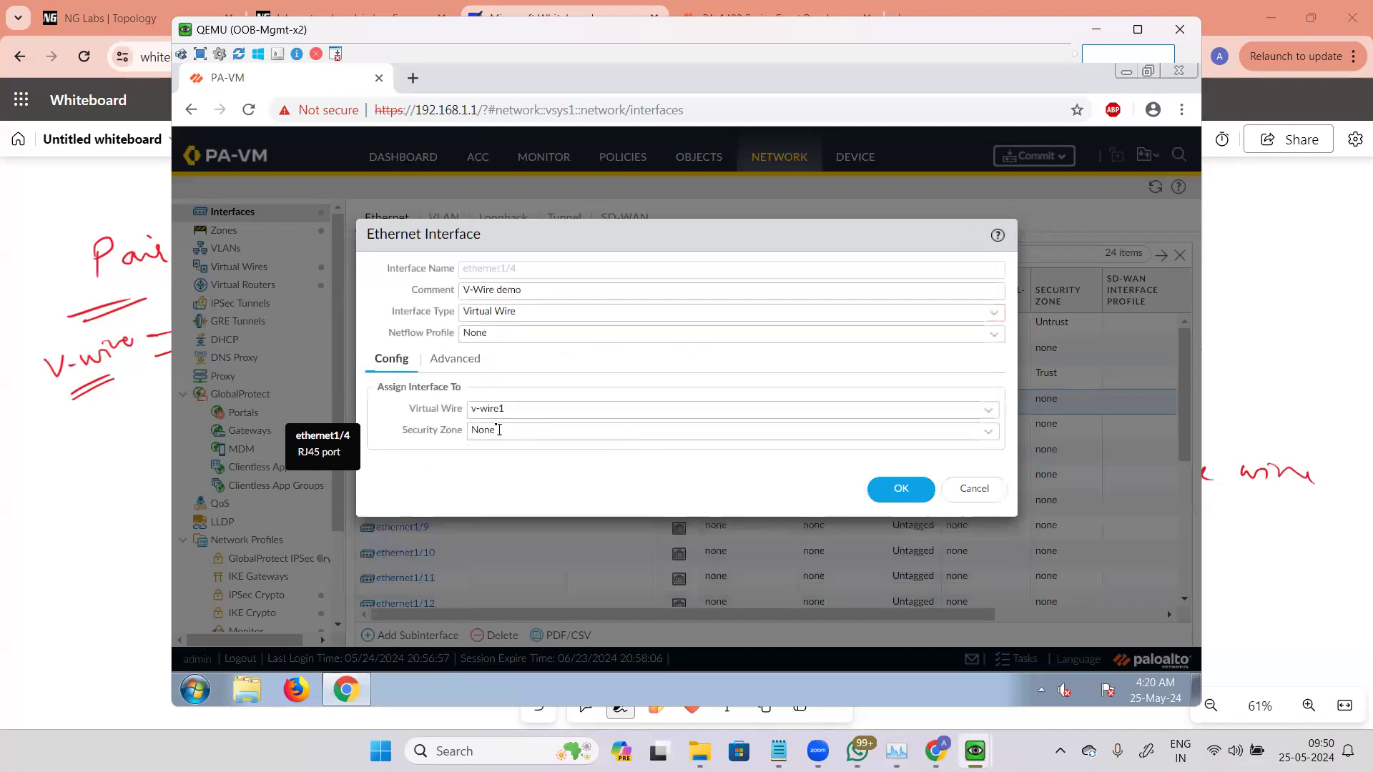
pyautogui.click(521, 408)
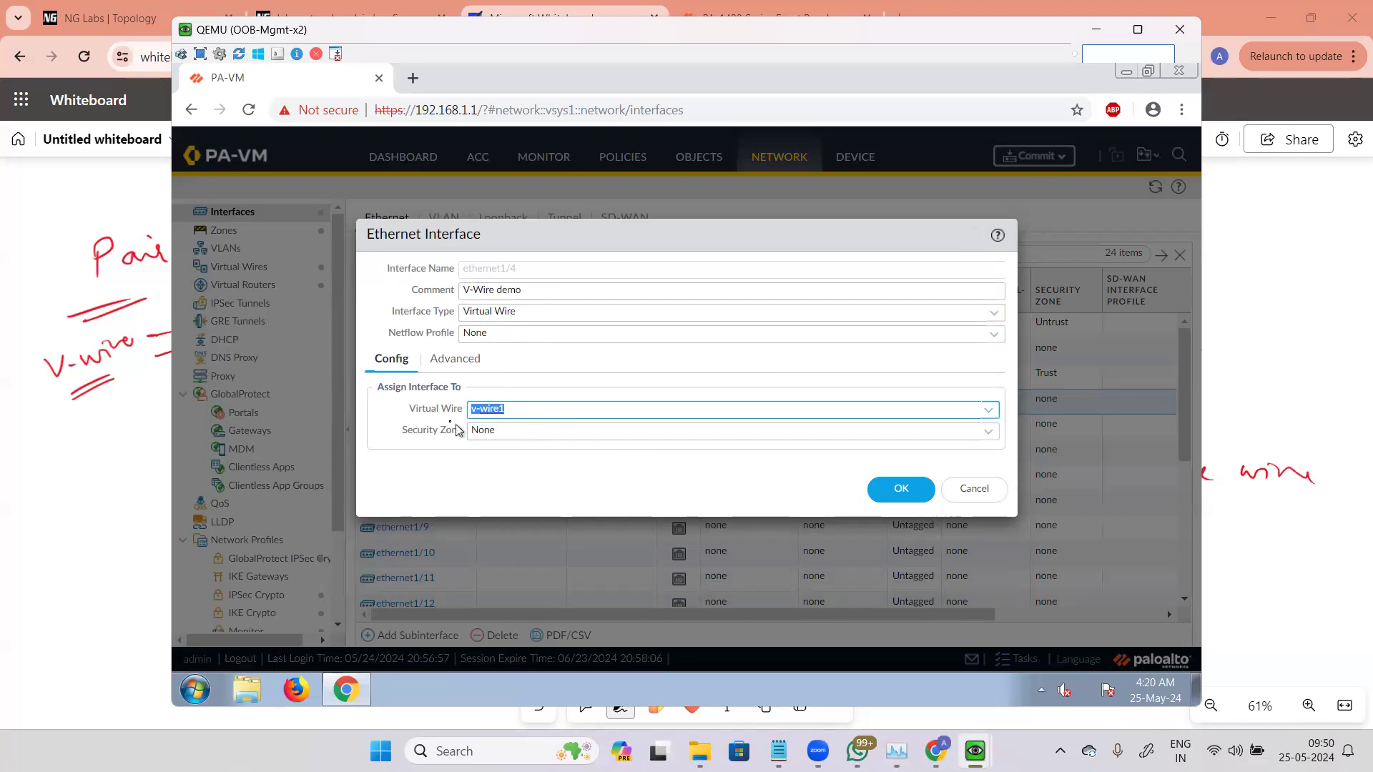
pyautogui.moveTo(420, 409); pyautogui.dragTo(437, 413)
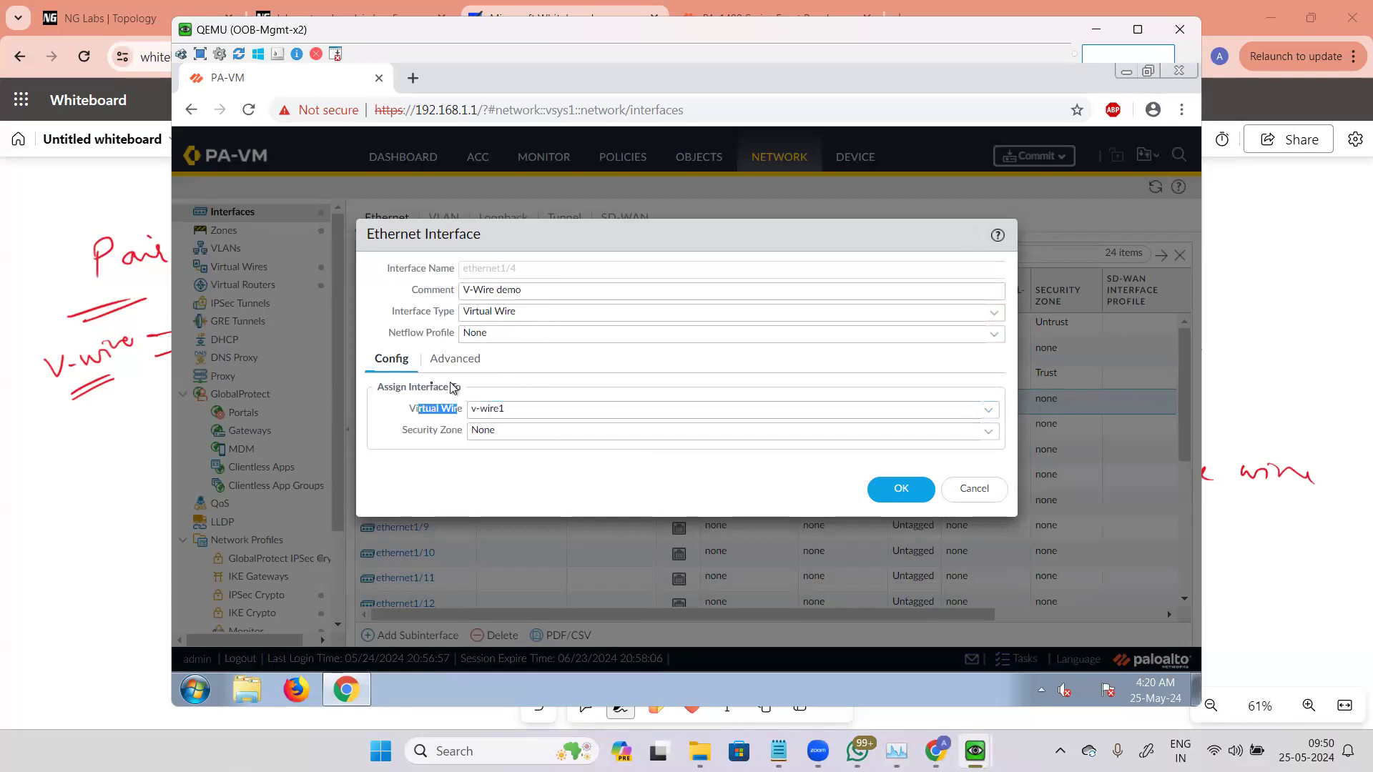
pyautogui.click(518, 408)
pyautogui.click(987, 416)
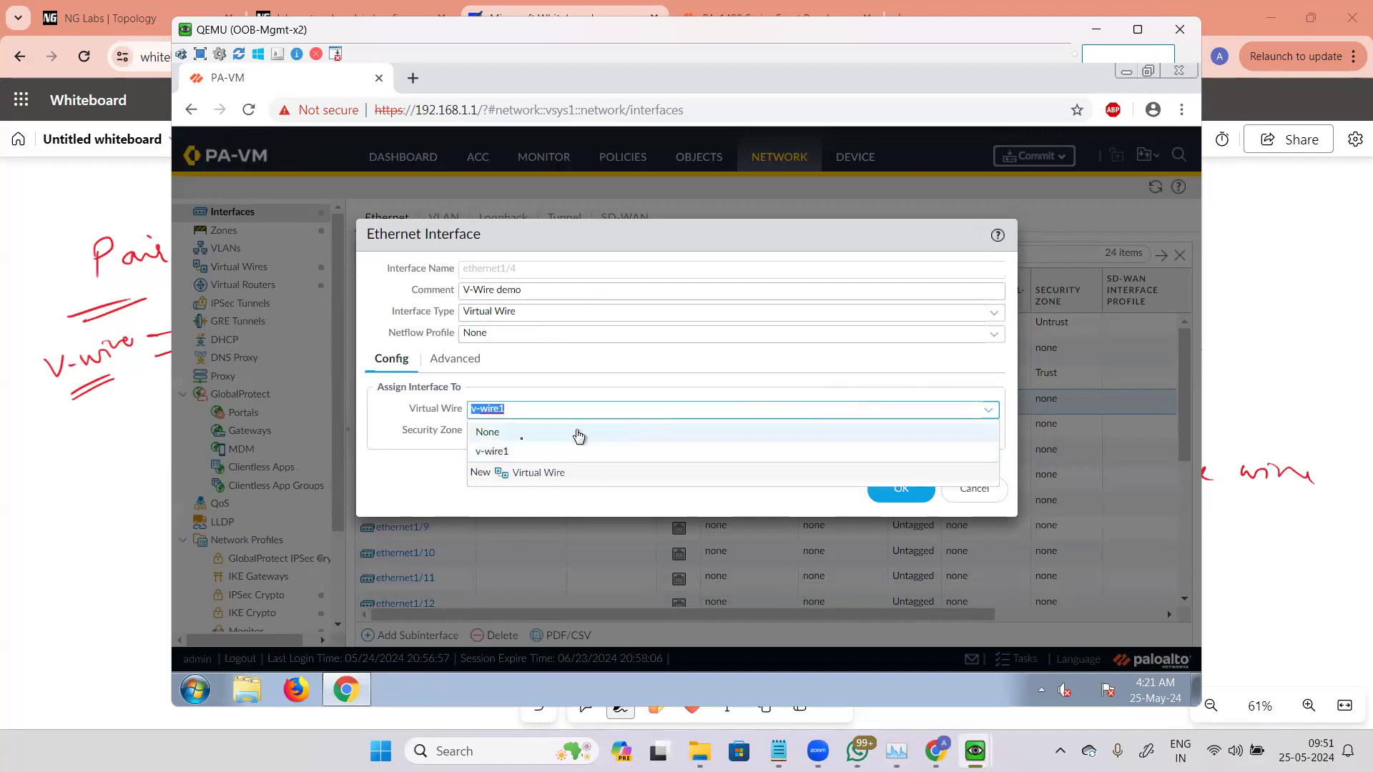
pyautogui.click(530, 475)
pyautogui.click(530, 477)
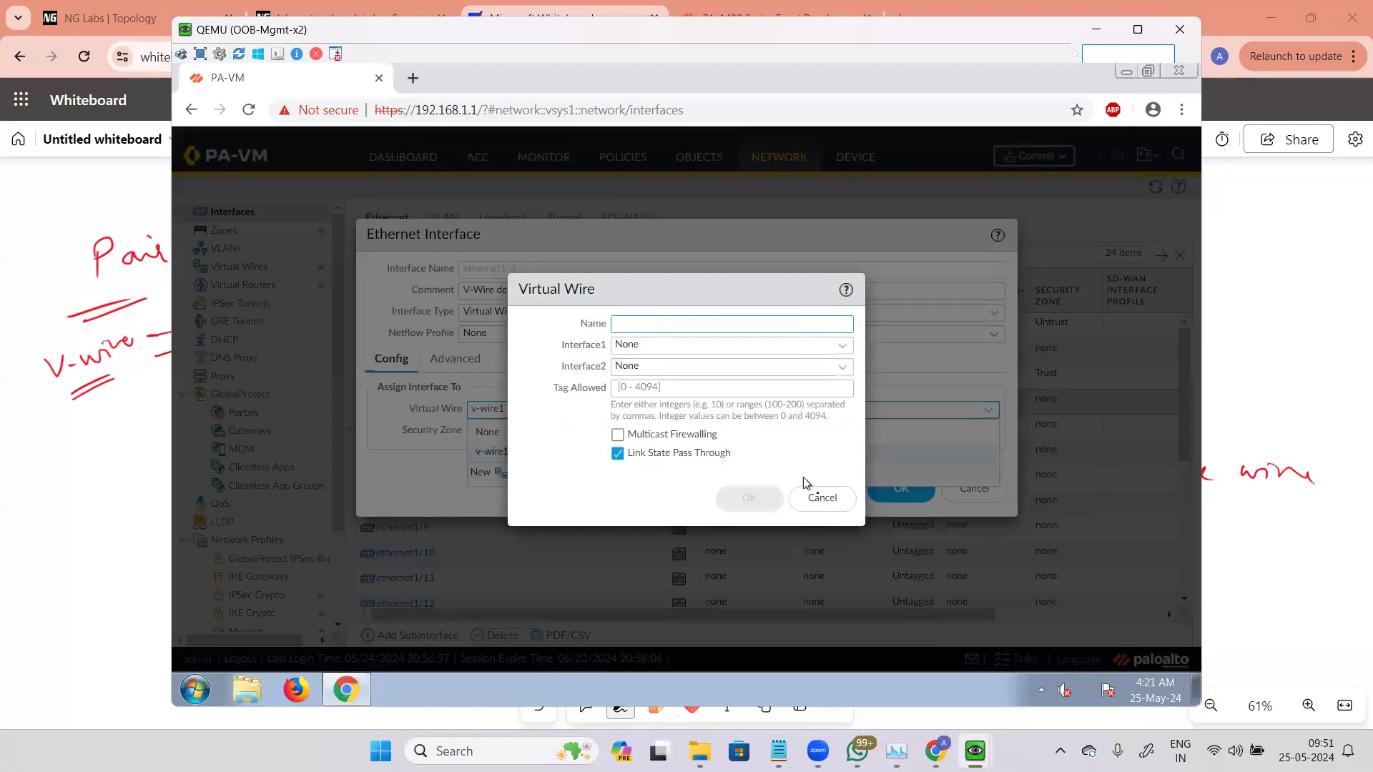
pyautogui.click(816, 496)
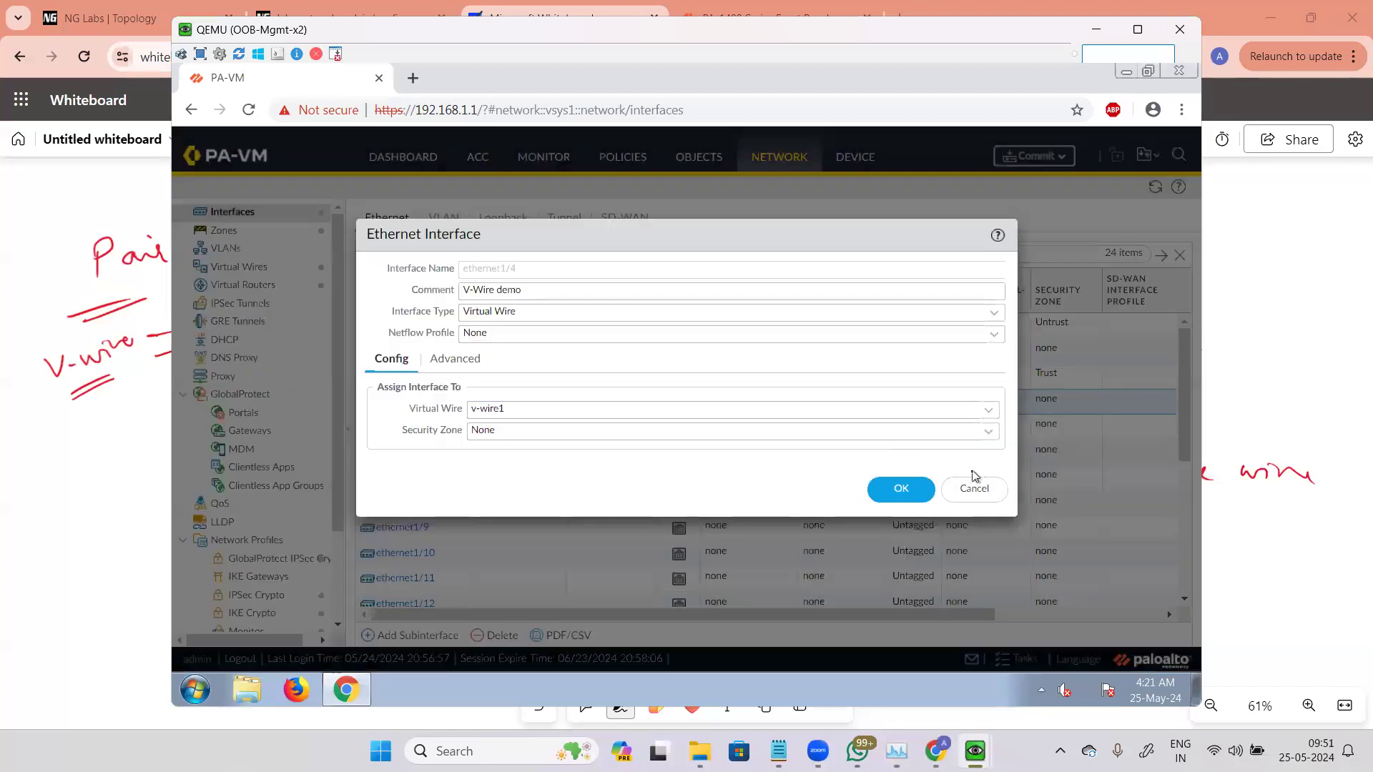
pyautogui.click(977, 487)
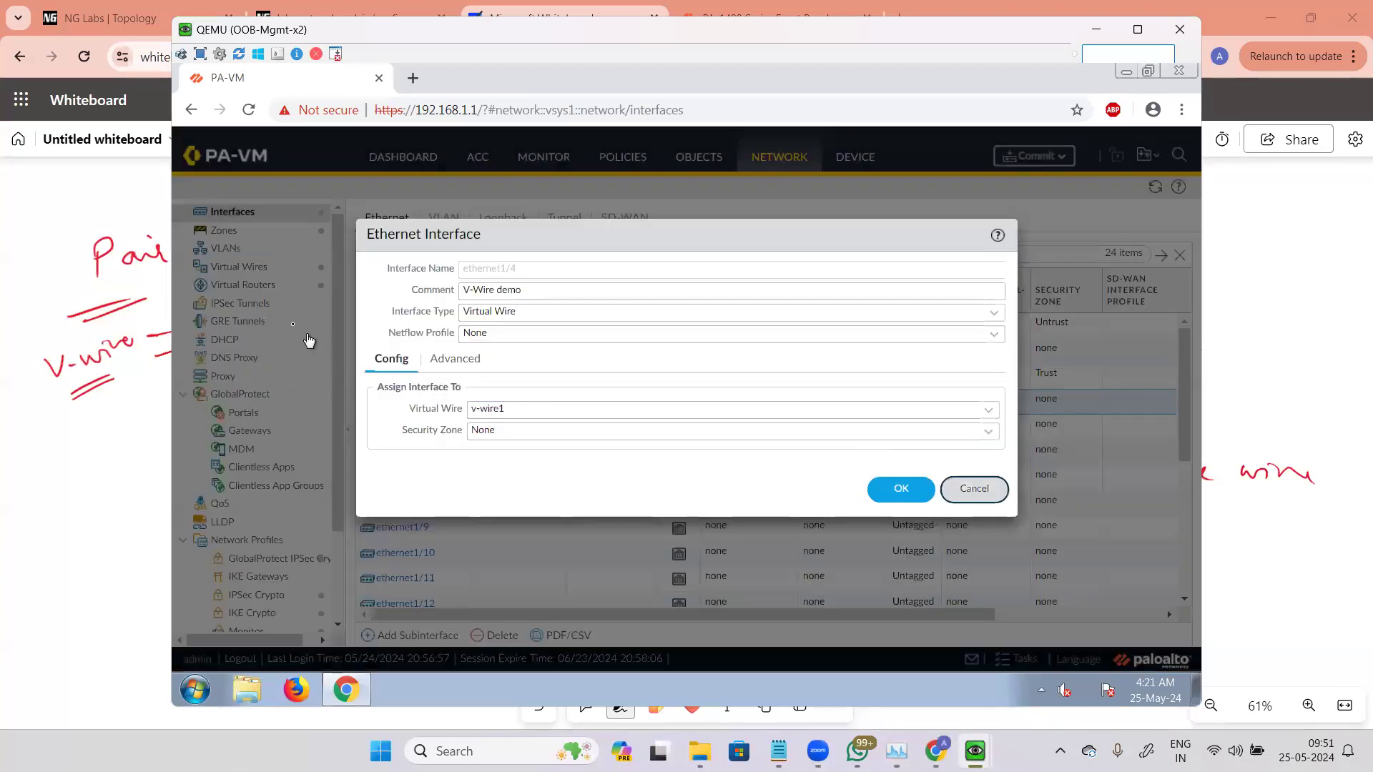
pyautogui.click(263, 269)
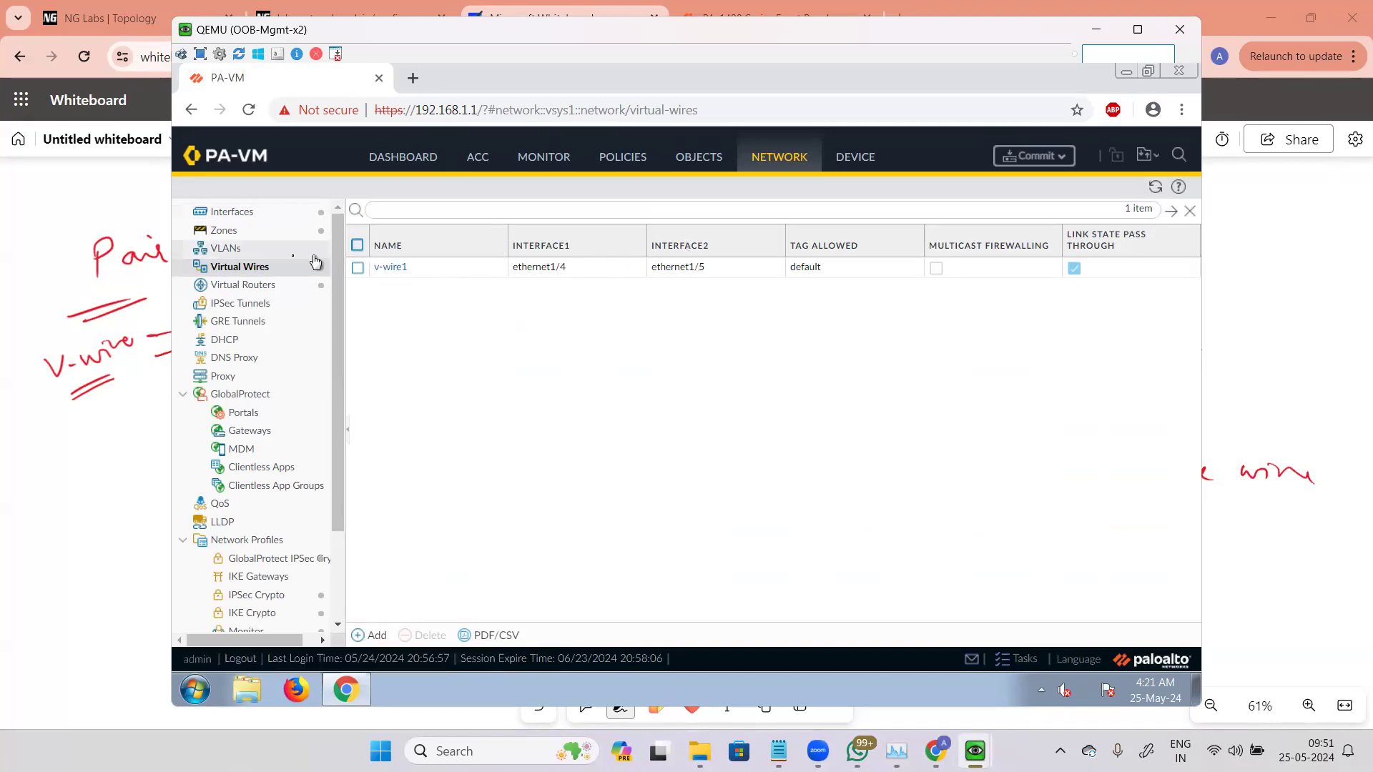
pyautogui.click(232, 211)
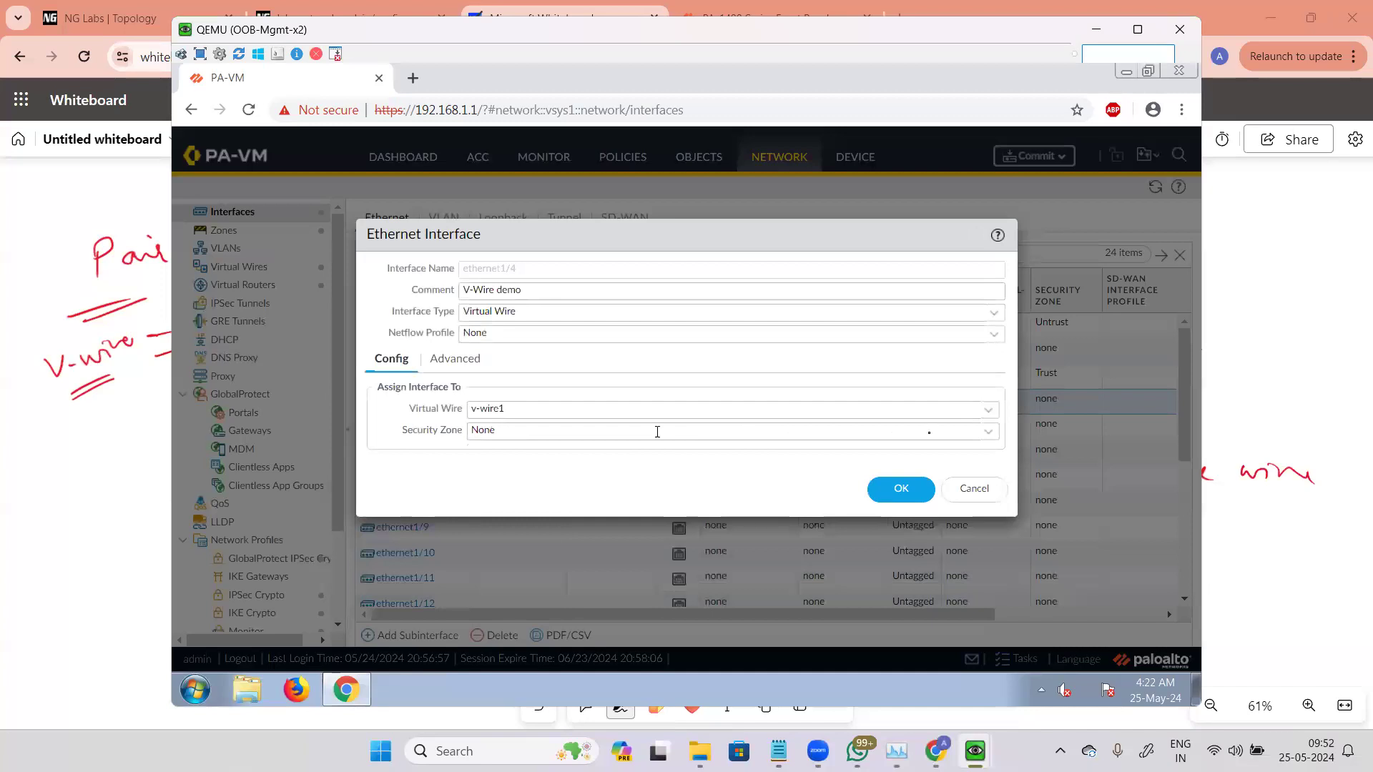
# Step: Create a new zone named TrustVWire as ethernet1/4's security zone and save the interface
pyautogui.click(988, 432)
pyautogui.click(529, 477)
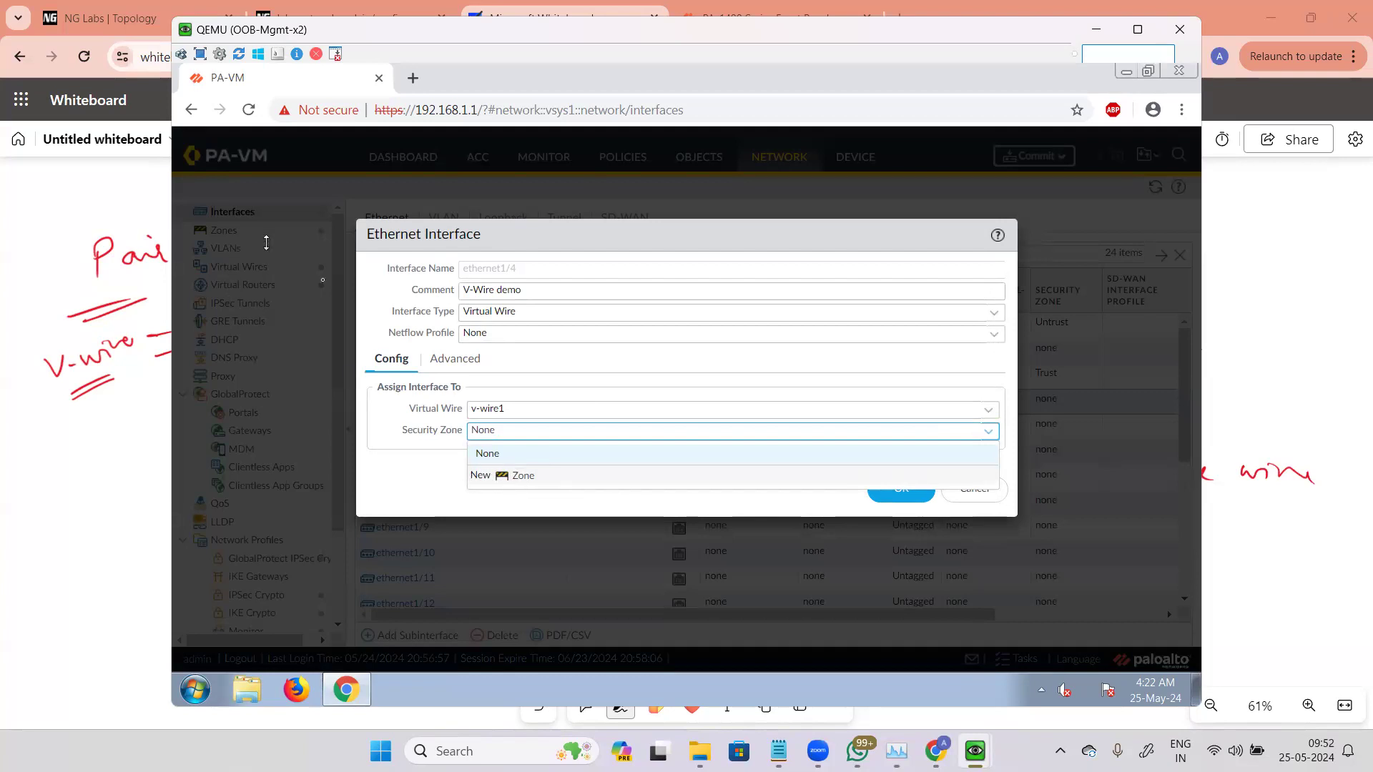
pyautogui.click(571, 486)
pyautogui.click(538, 201)
pyautogui.click(447, 227)
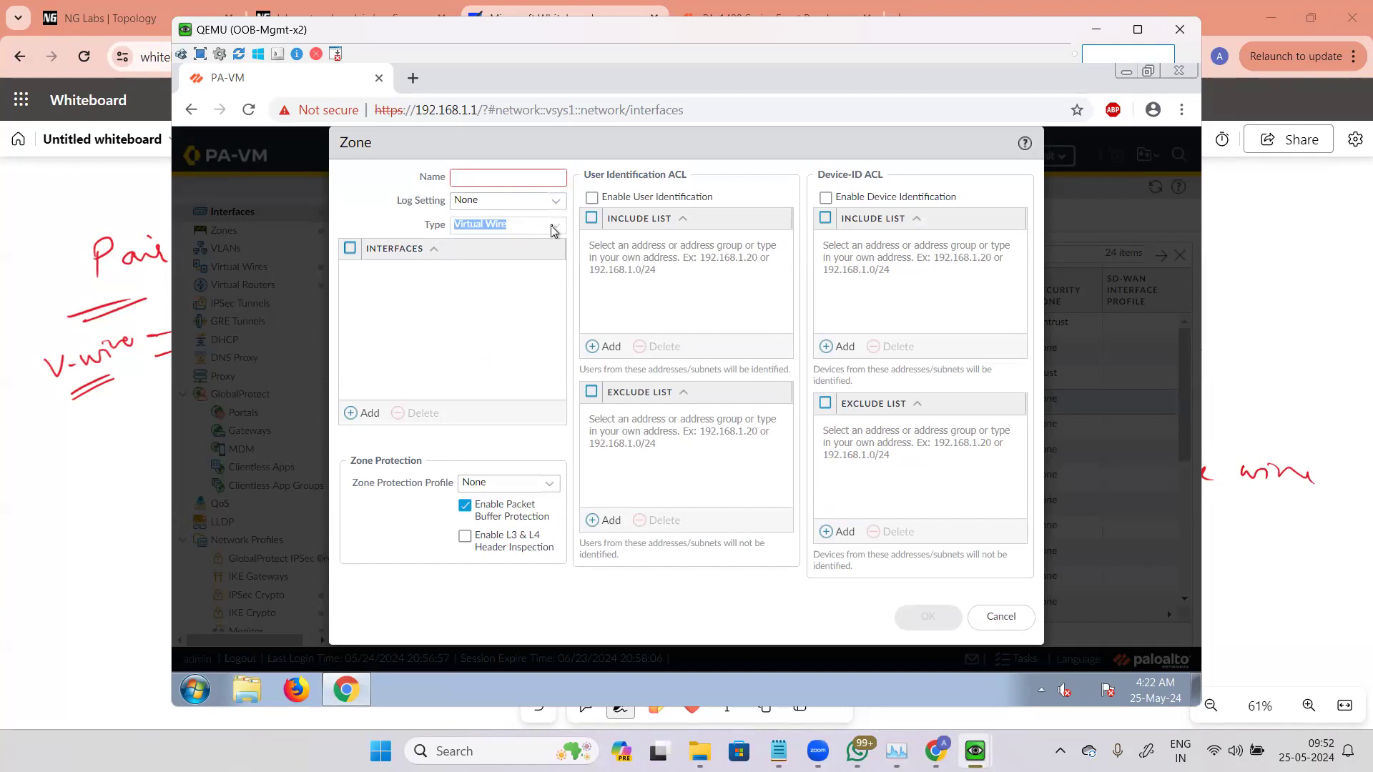
pyautogui.click(532, 179)
pyautogui.write('TrustV')
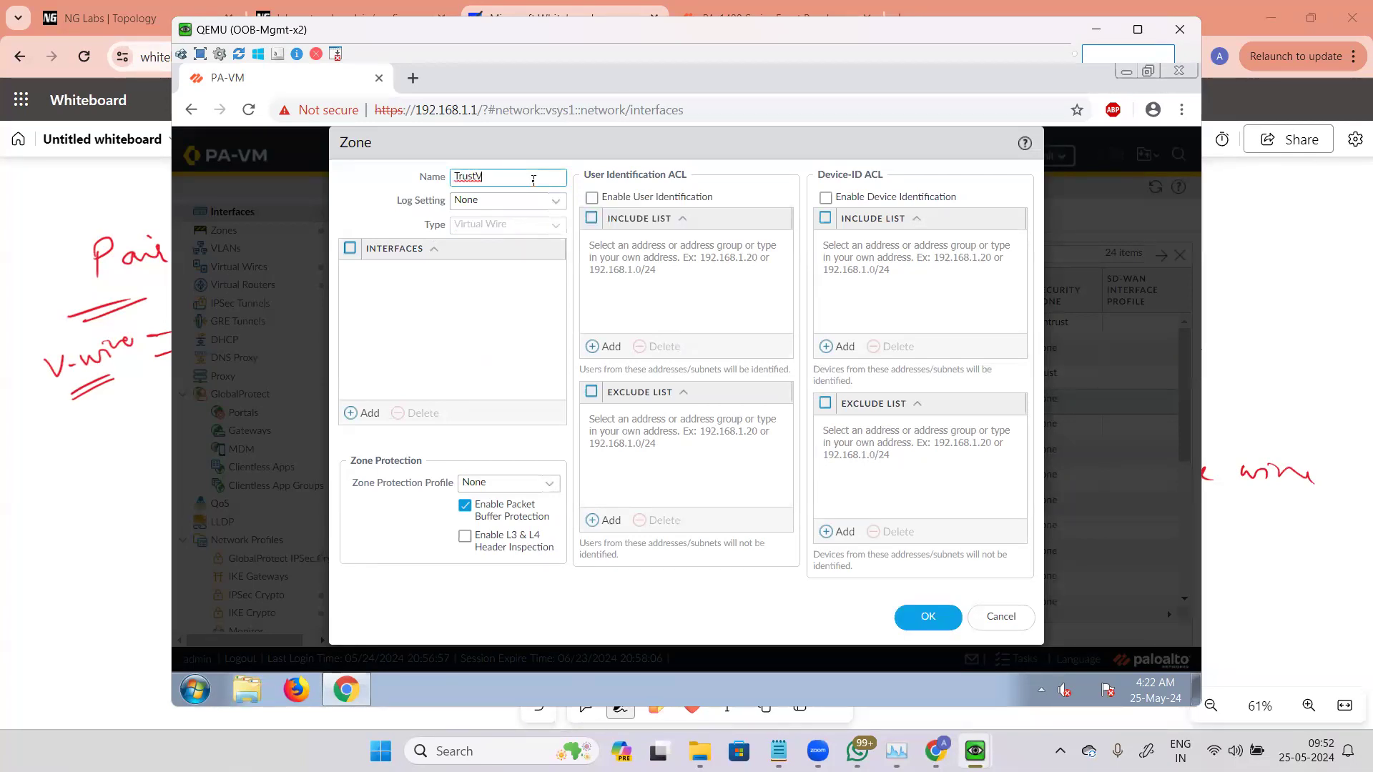
pyautogui.write('Wire')
pyautogui.click(924, 619)
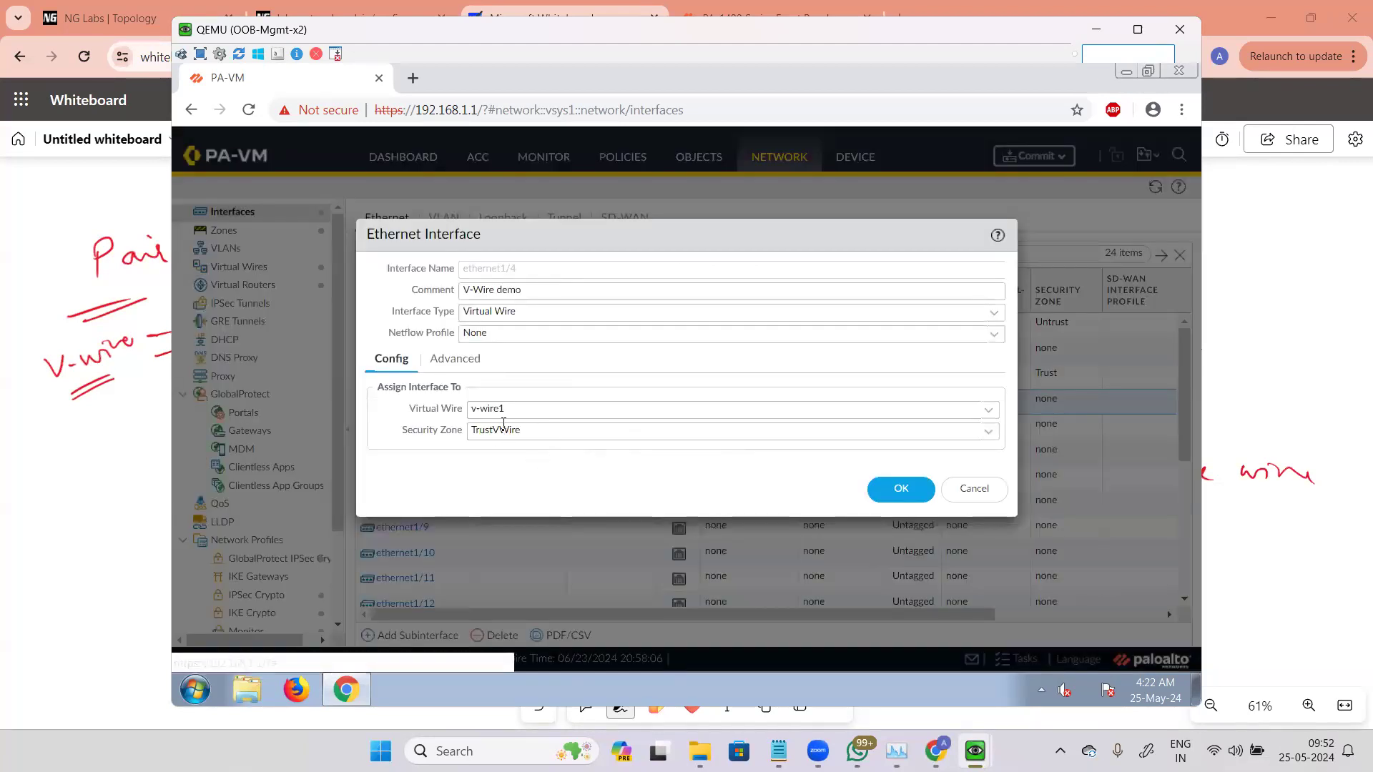
pyautogui.click(472, 358)
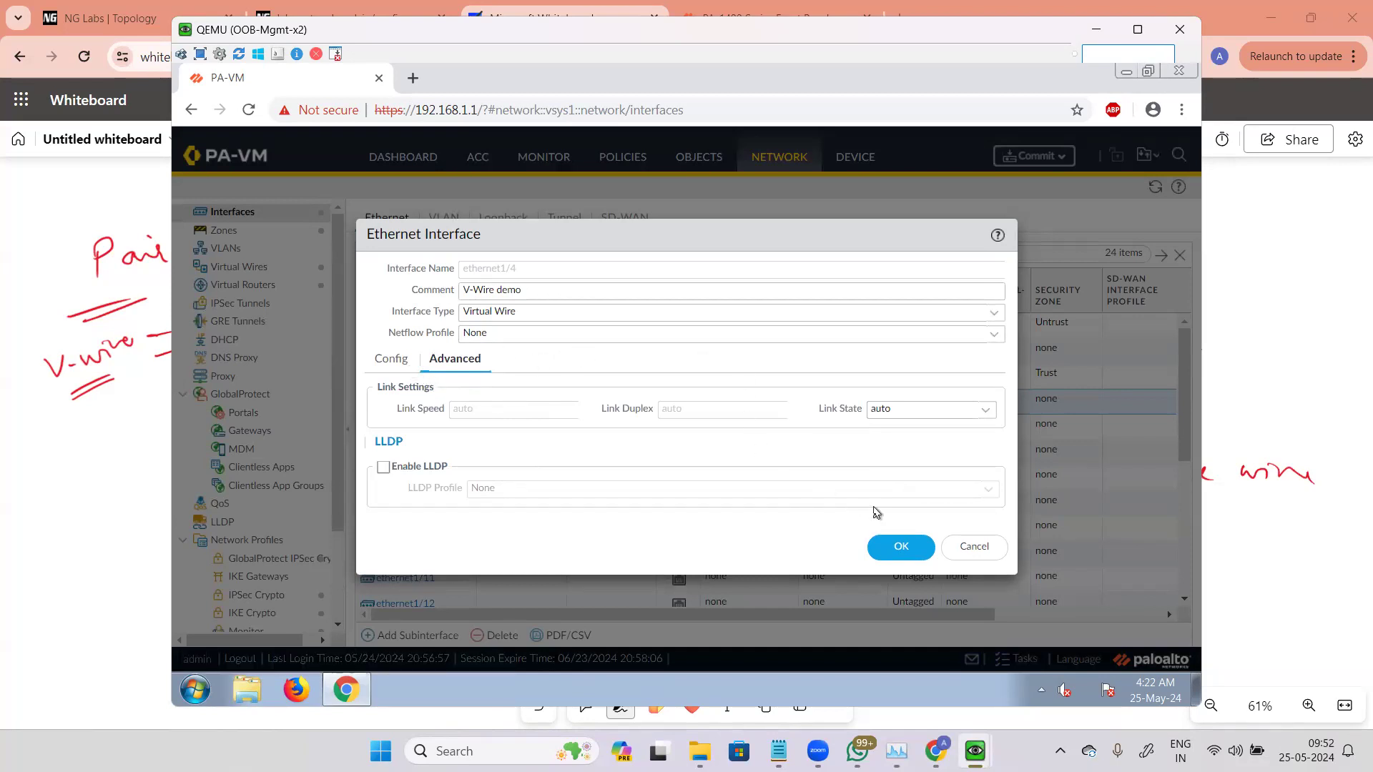
pyautogui.click(899, 548)
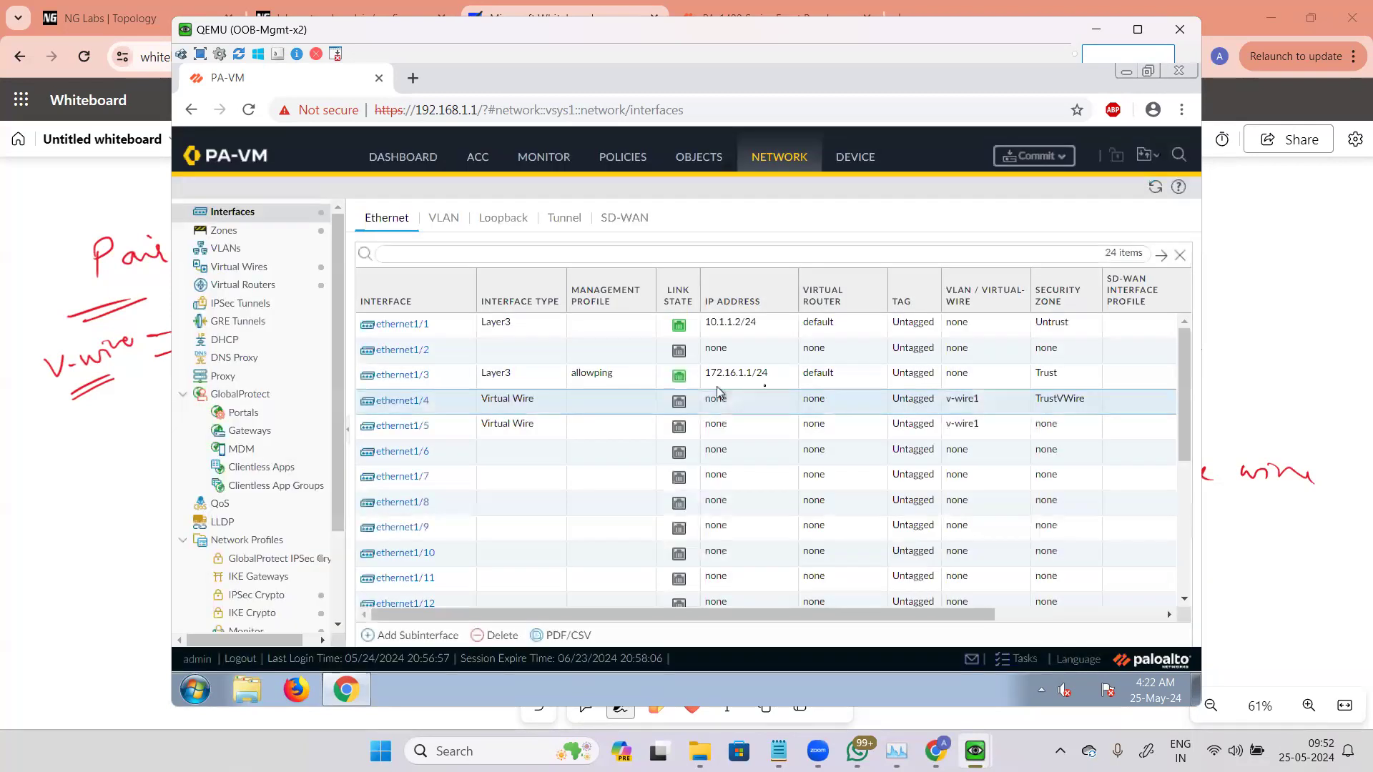
# Step: Open ethernet1/5, create a new zone named UntrustVwire as its security zone and save the interface
pyautogui.click(415, 426)
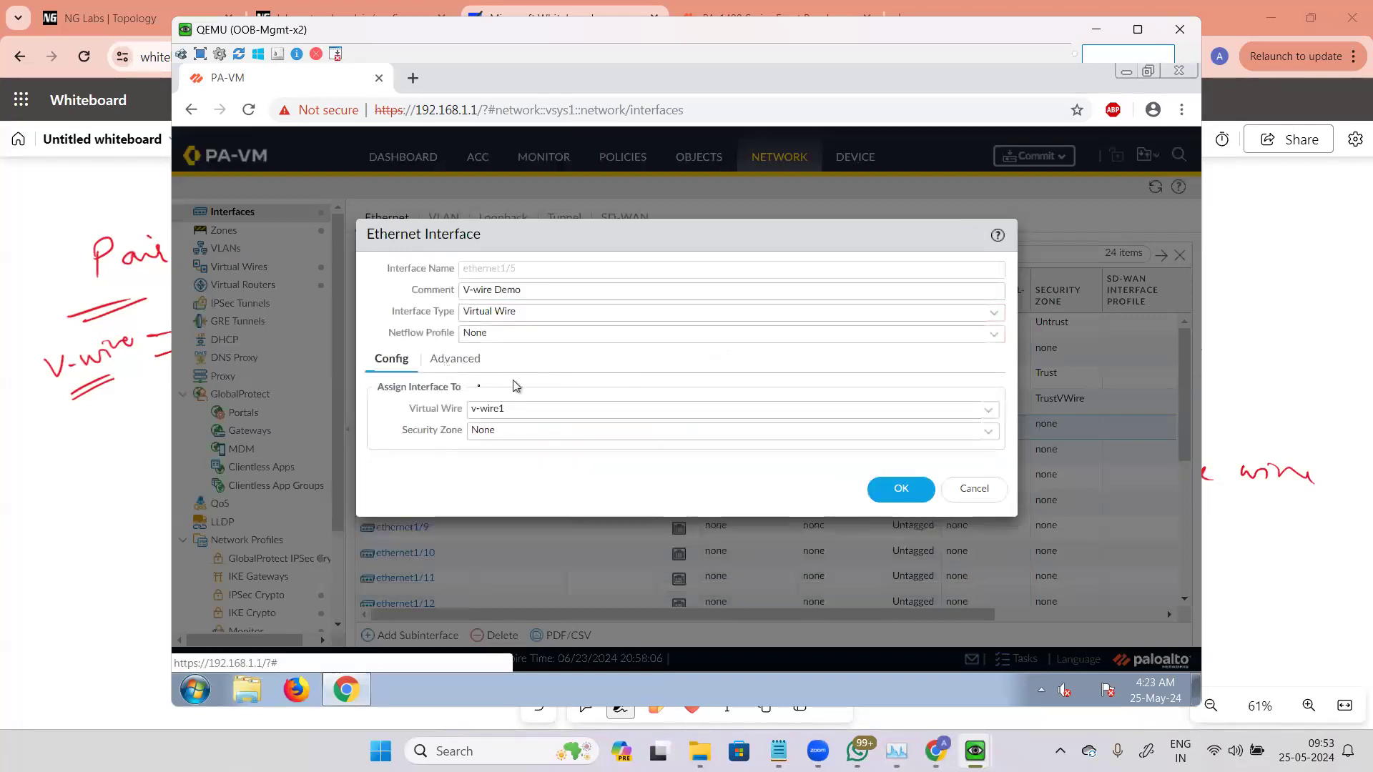
pyautogui.click(853, 435)
pyautogui.click(505, 495)
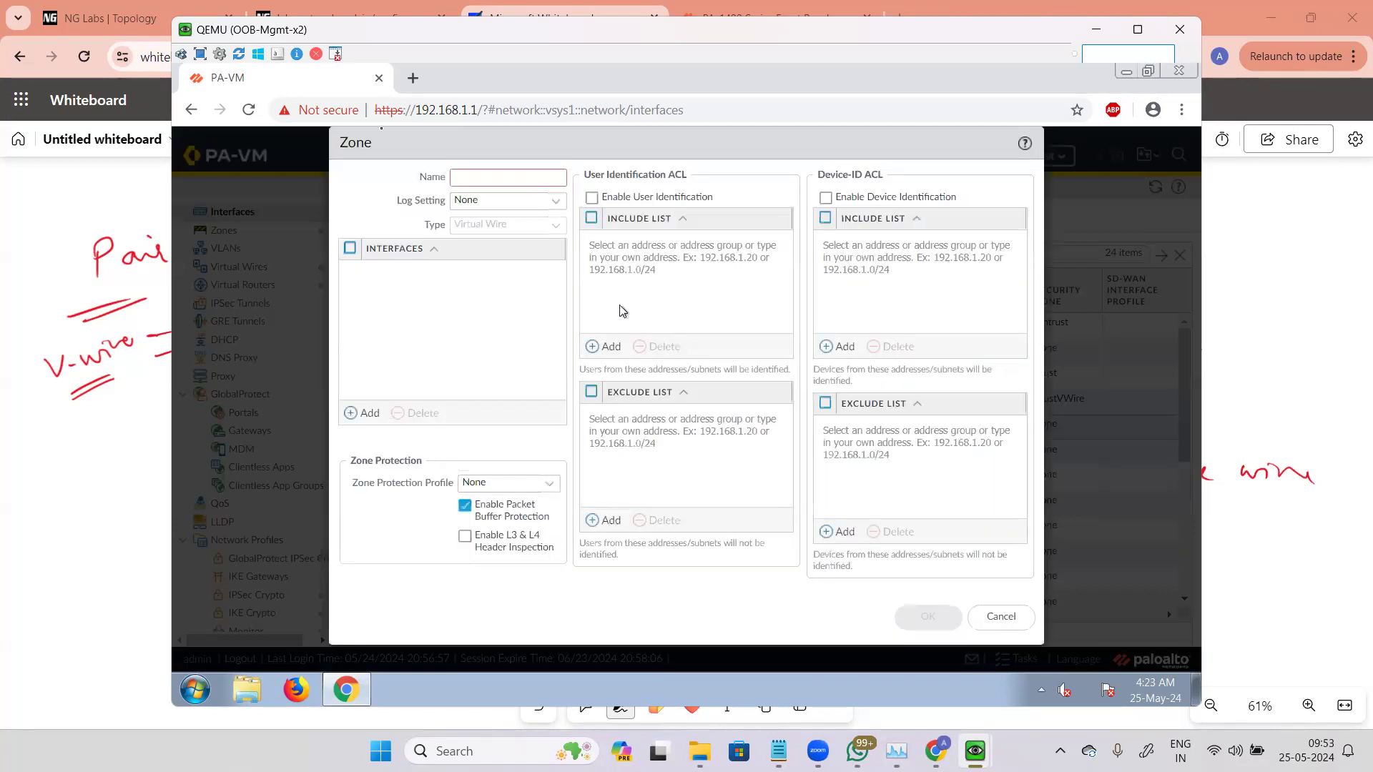
pyautogui.write('U')
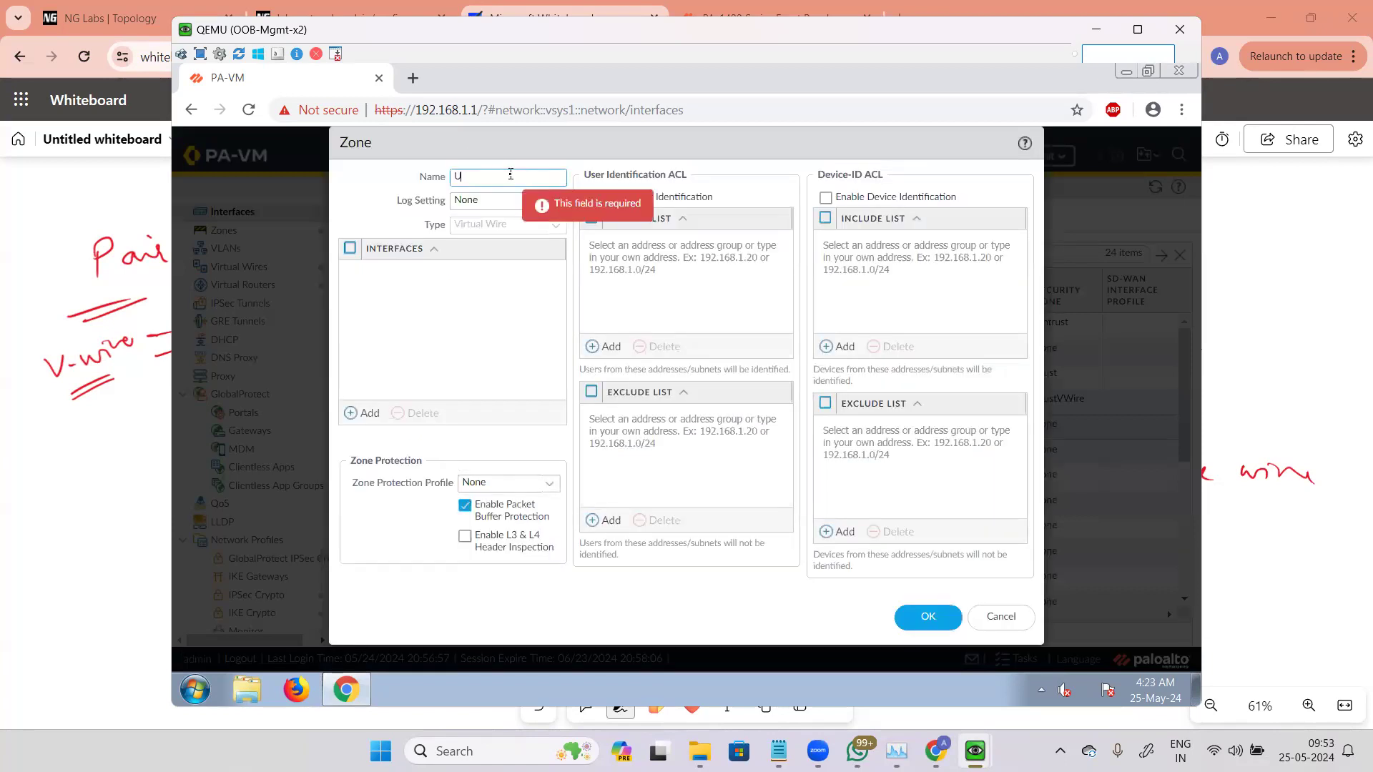
pyautogui.press('shift')
pyautogui.press('shift')
pyautogui.press('shift')
pyautogui.press('shift')
pyautogui.press('shift')
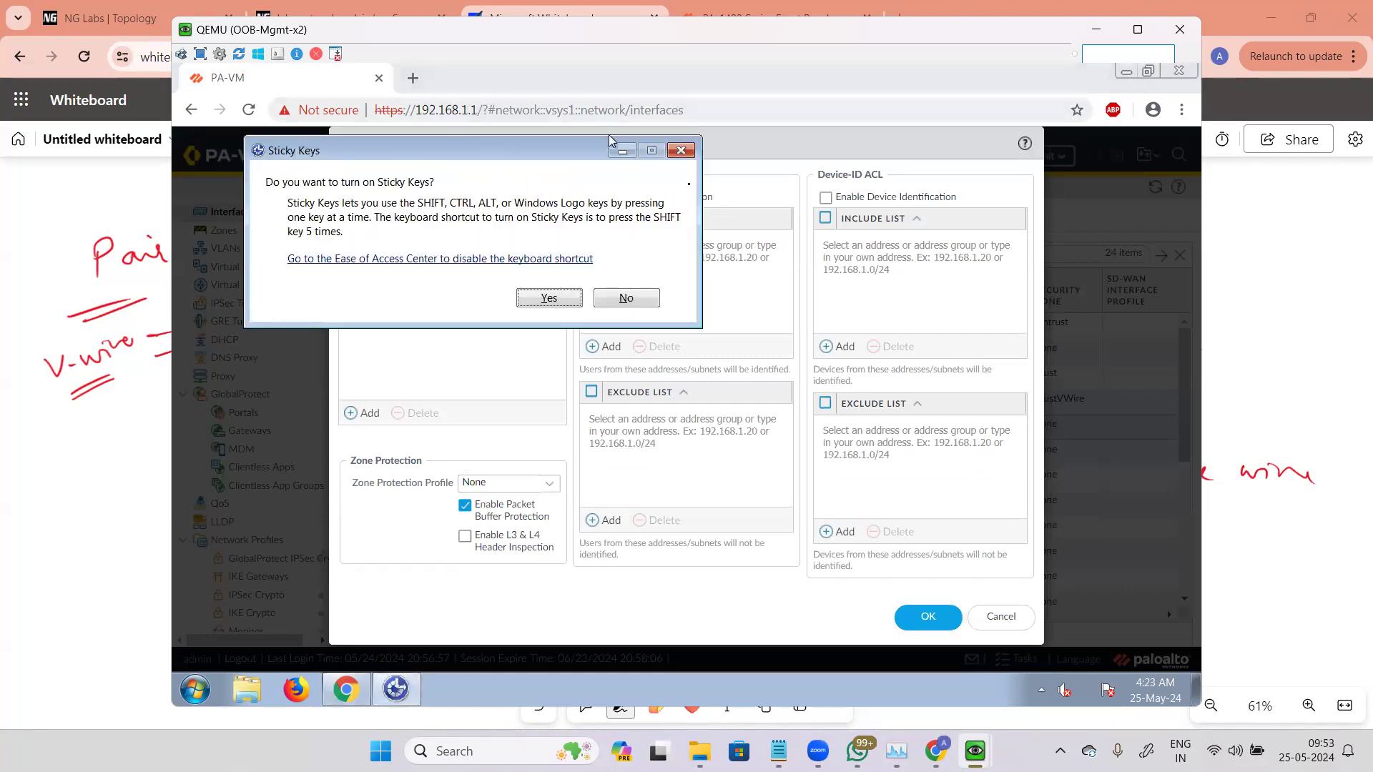
pyautogui.click(681, 151)
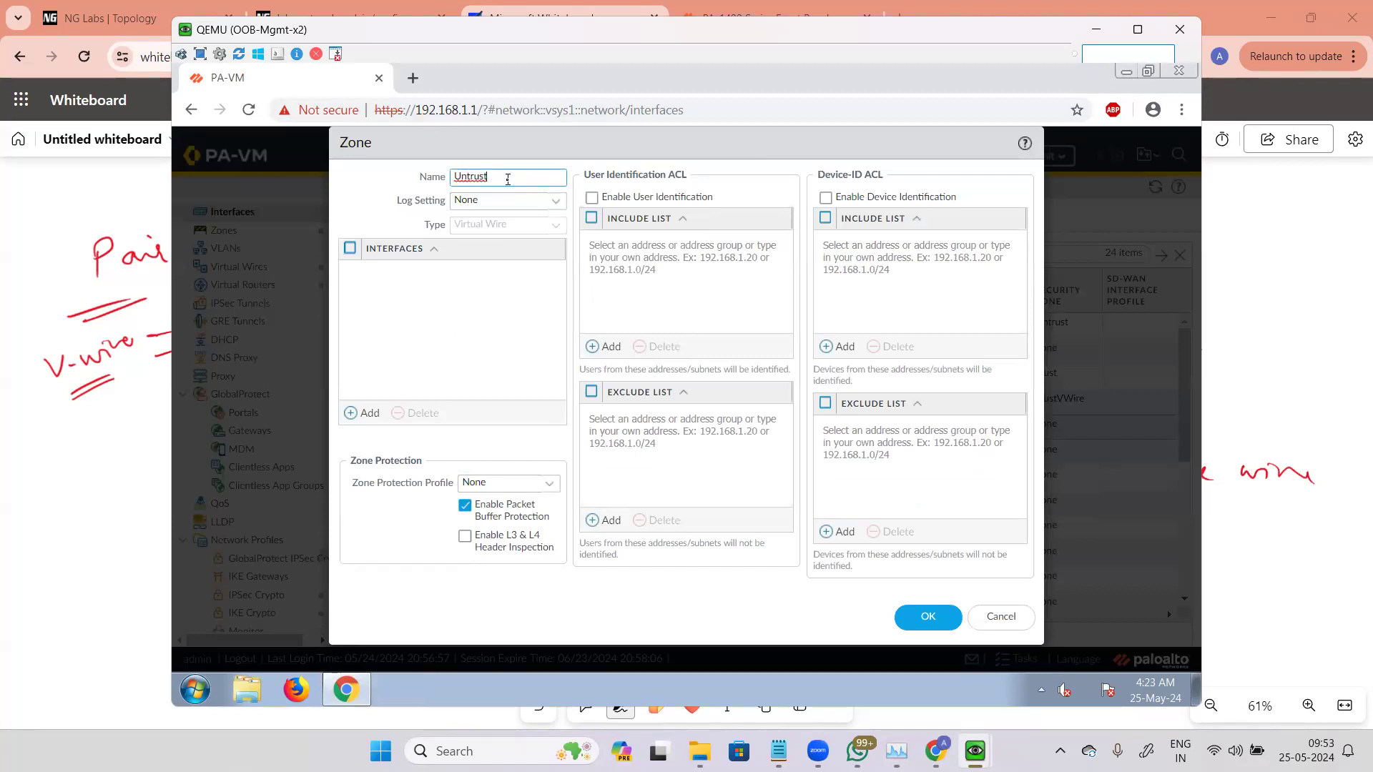
pyautogui.write('Vwire')
pyautogui.click(927, 620)
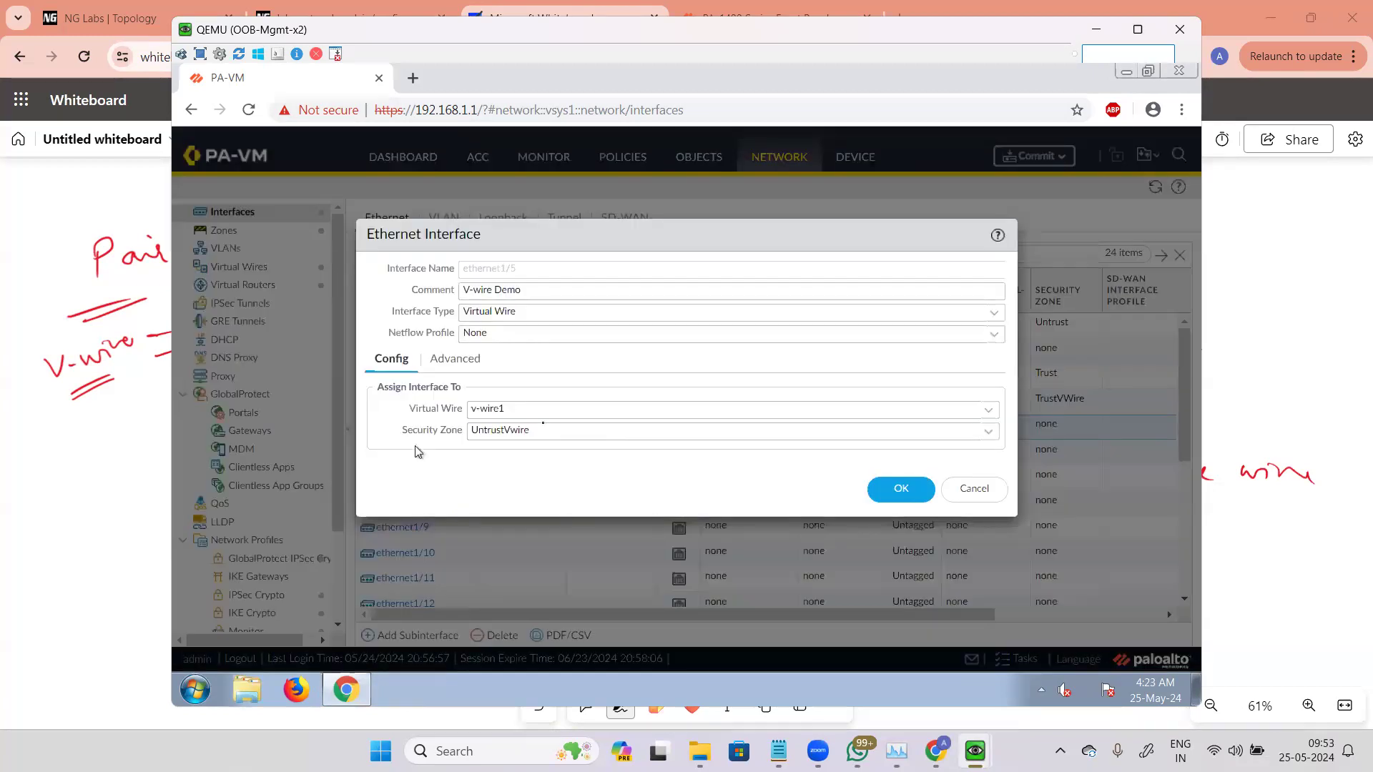
pyautogui.click(473, 362)
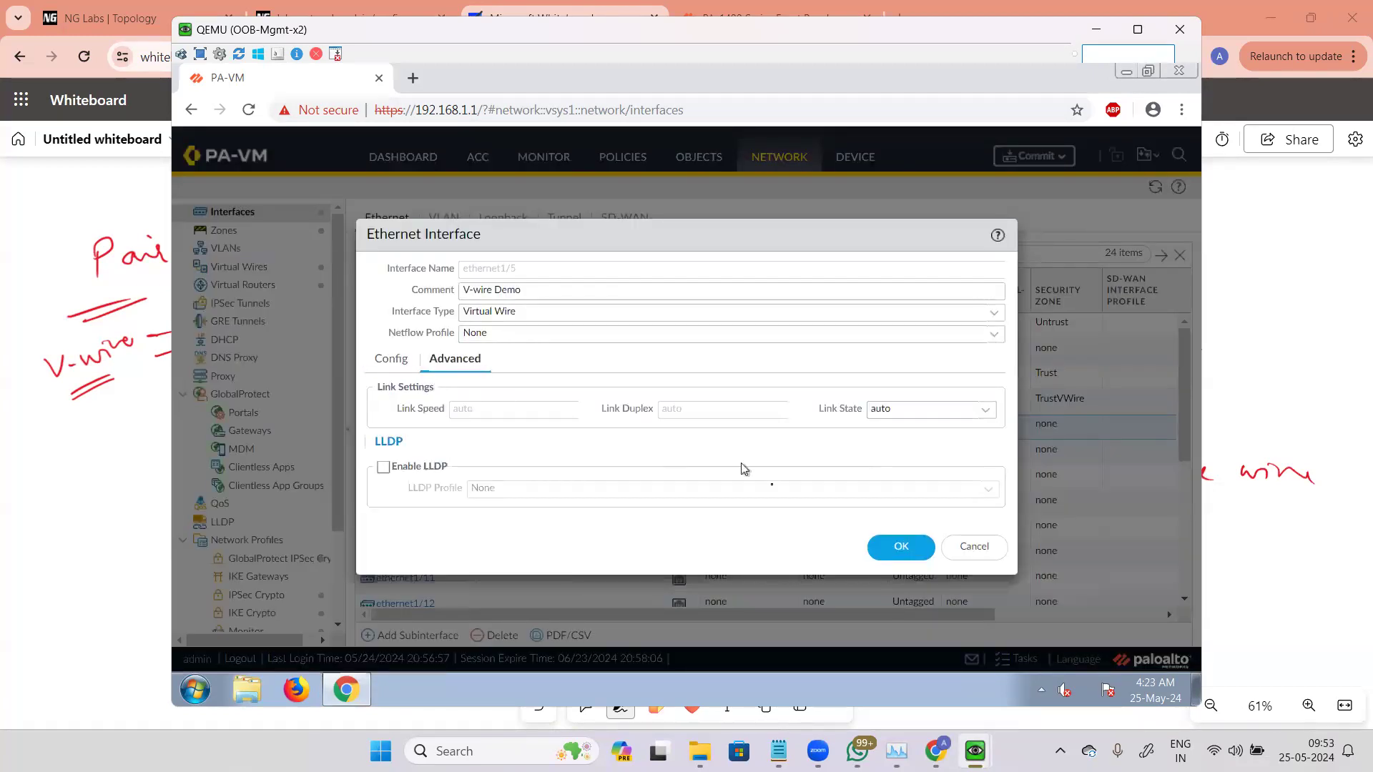
pyautogui.click(902, 547)
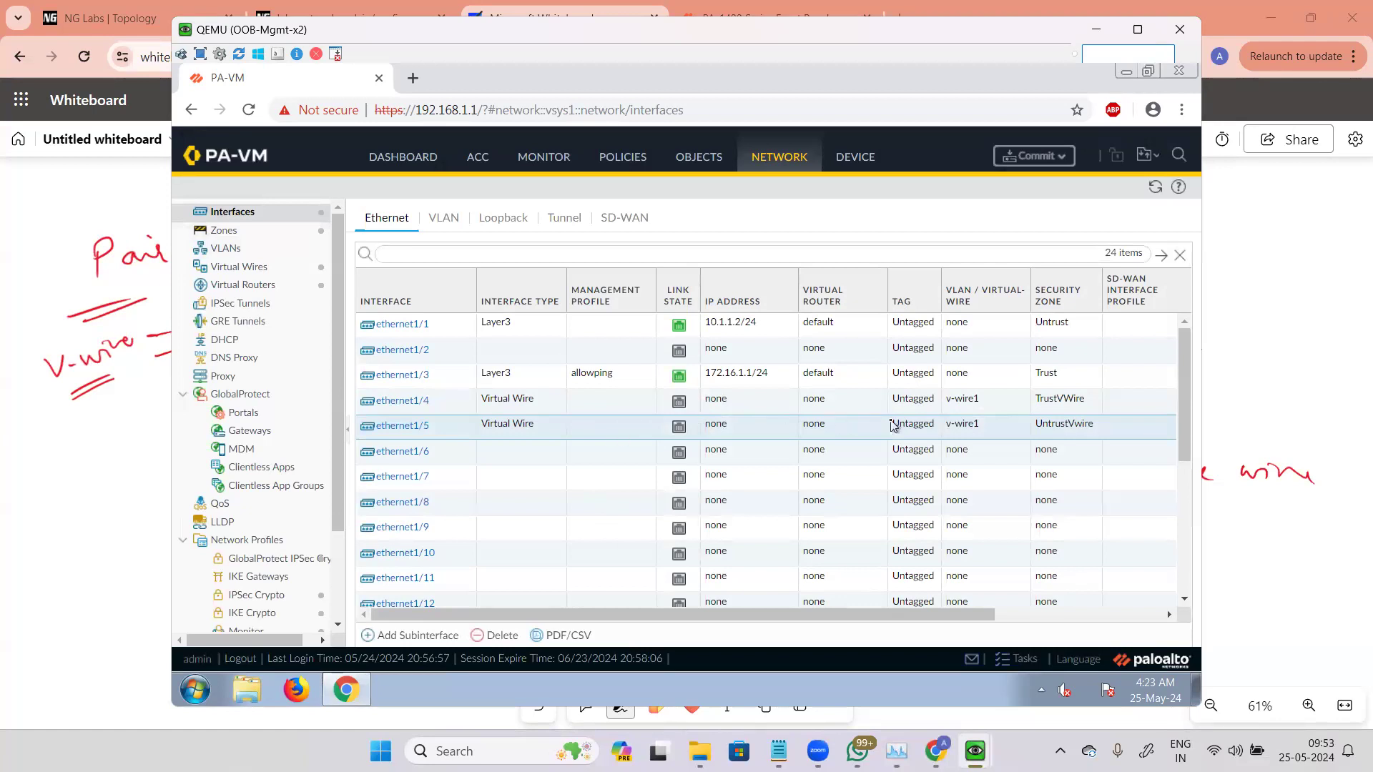
# Step: Check the new zones in the Zones list and commit all configuration changes
pyautogui.click(223, 230)
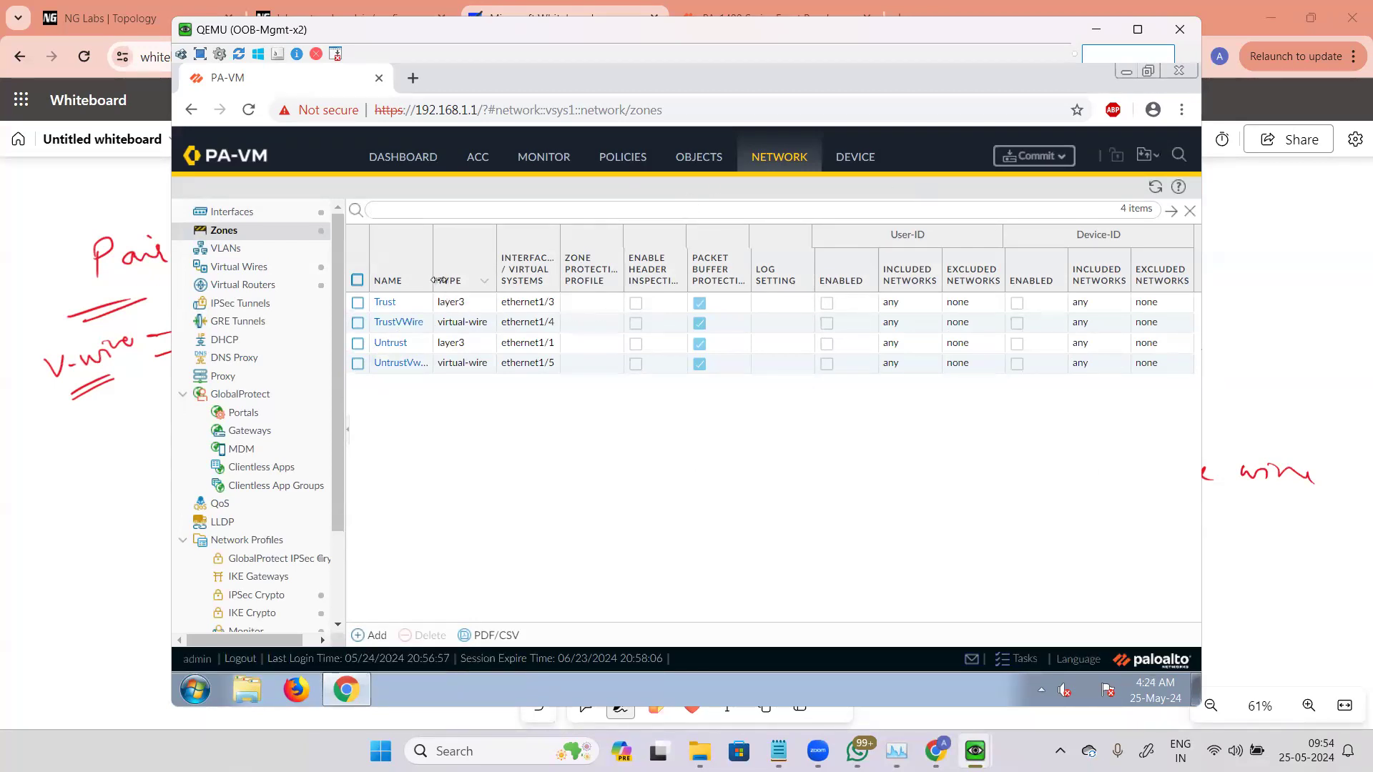
pyautogui.moveTo(436, 279); pyautogui.dragTo(609, 270)
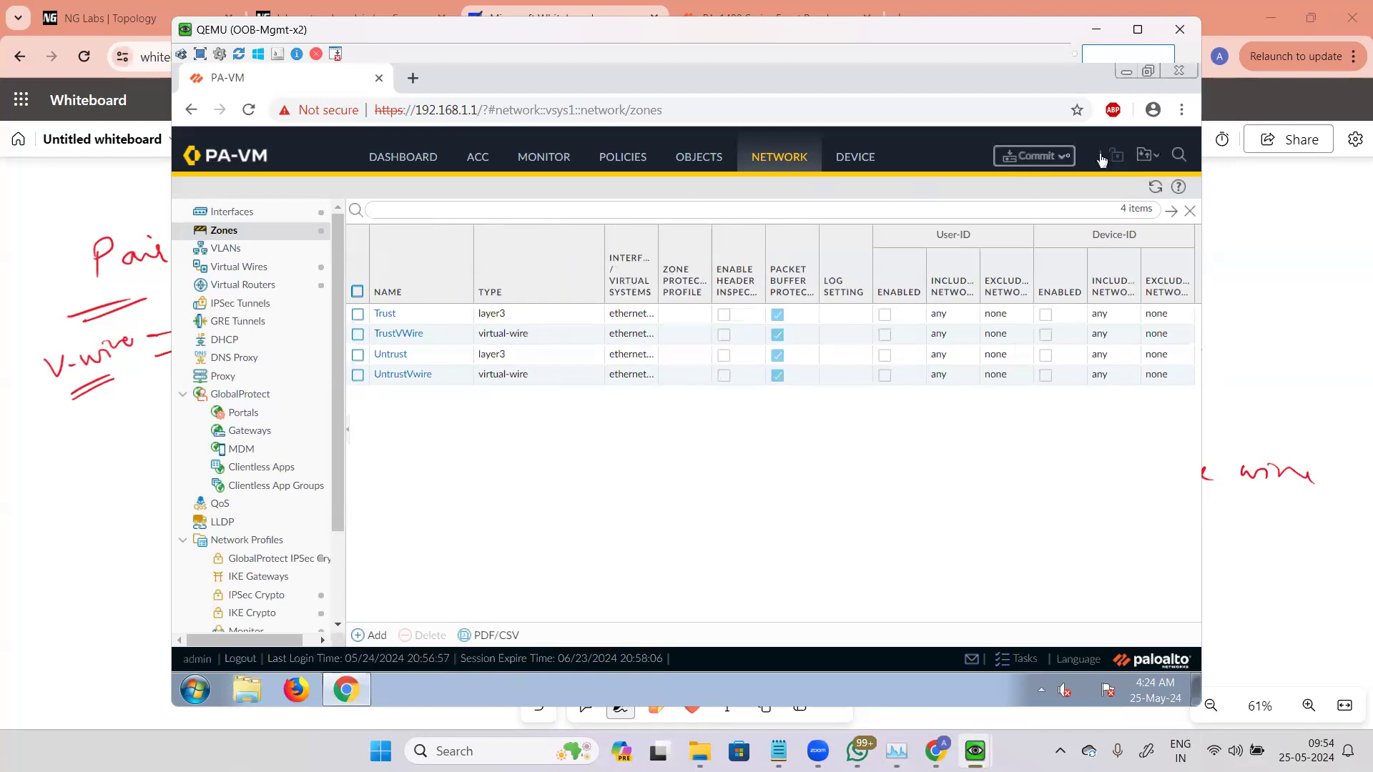
pyautogui.click(1030, 156)
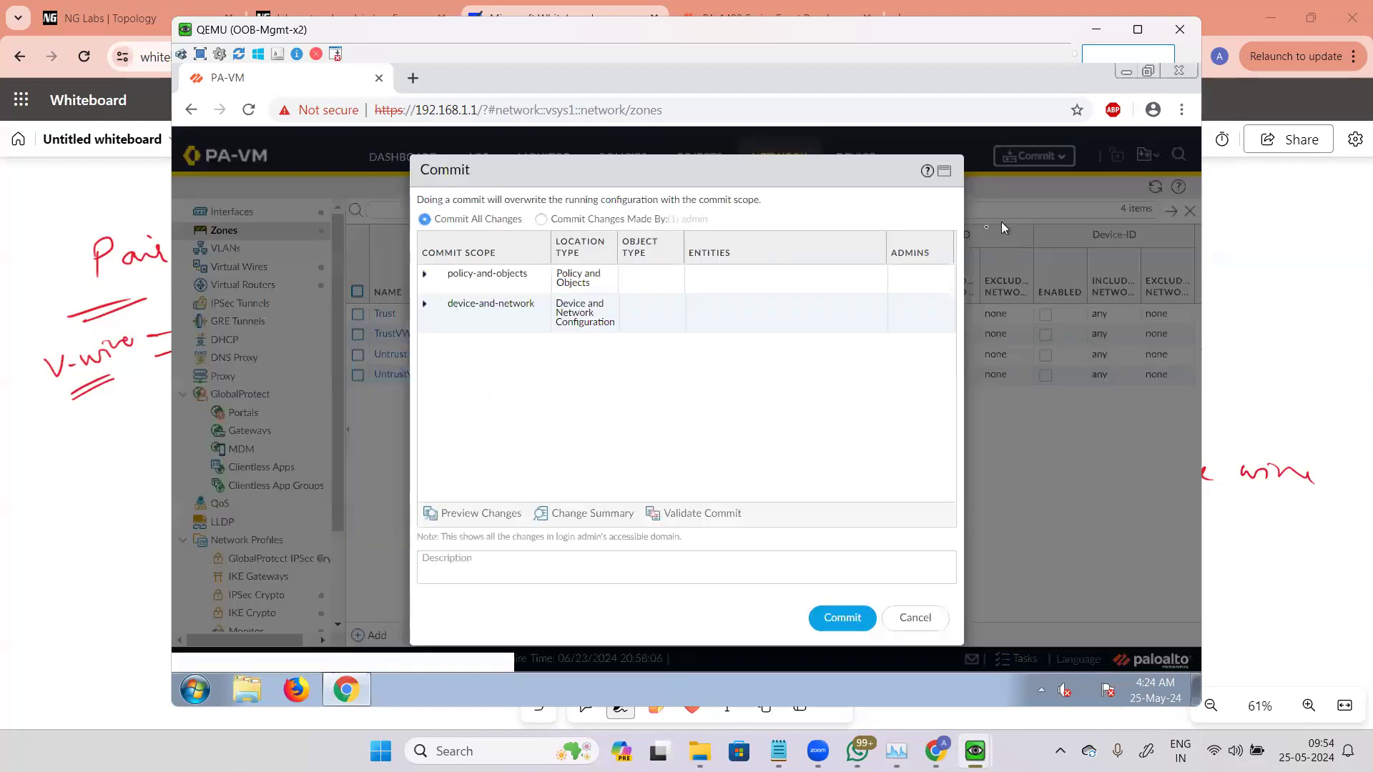
pyautogui.click(843, 619)
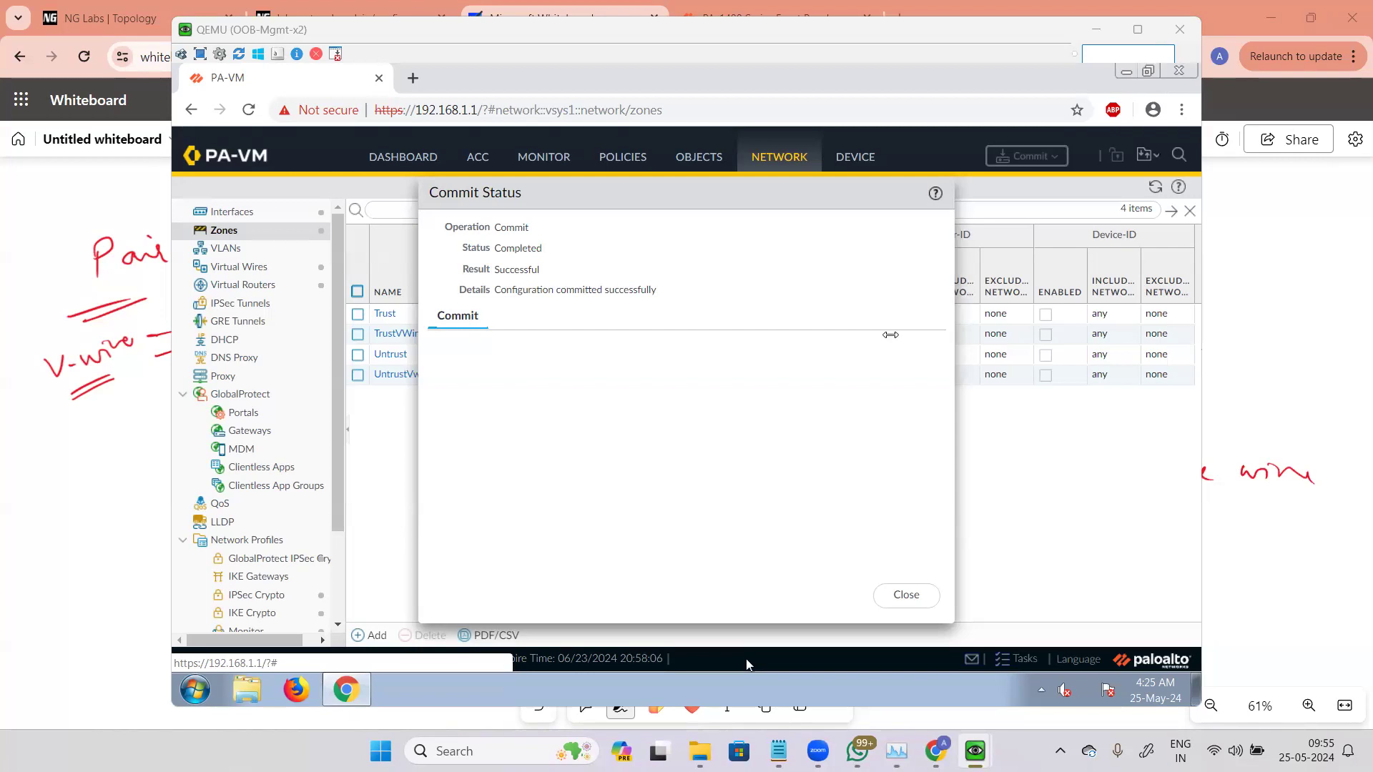
# Step: Close the commit status and add a security policy rule named AllowVwire with TrustVWire as its source zone
pyautogui.click(643, 451)
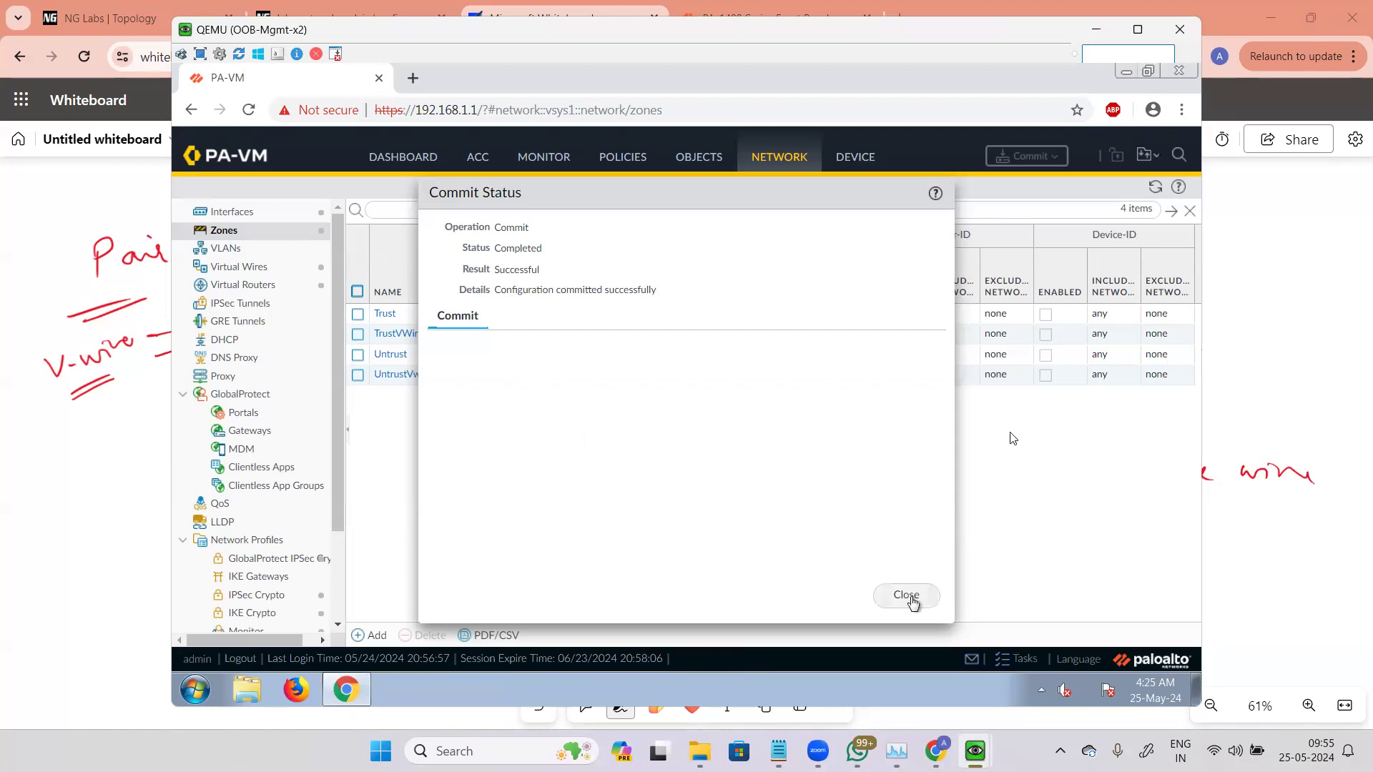
pyautogui.click(908, 598)
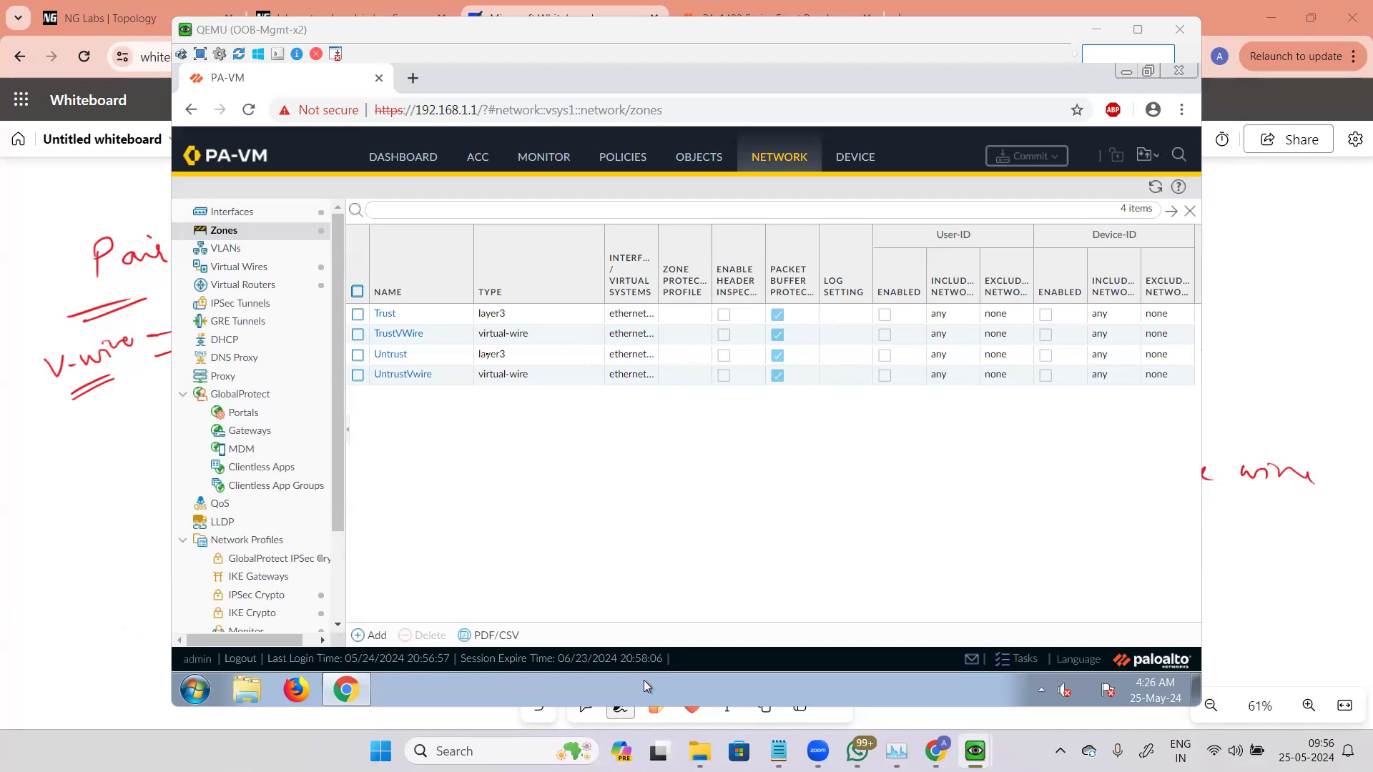
pyautogui.click(636, 159)
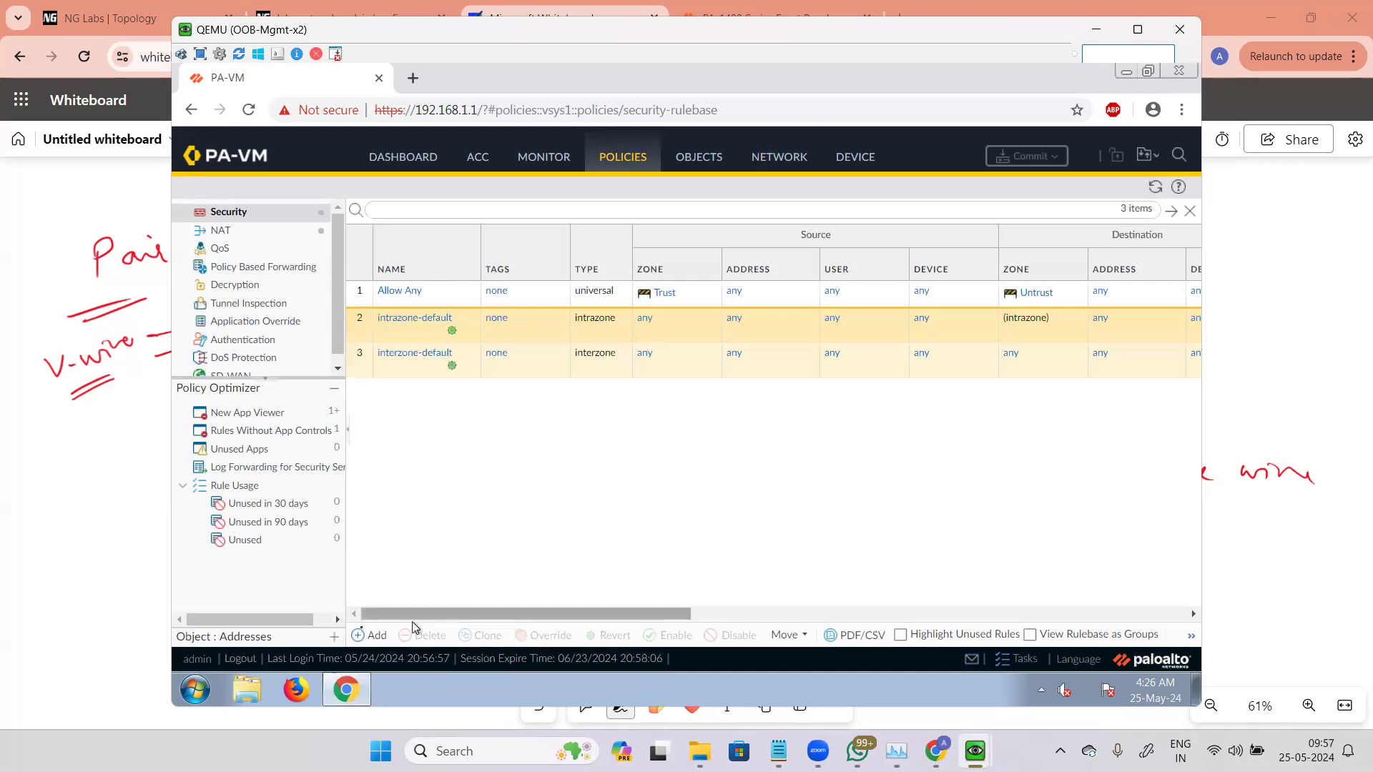
pyautogui.click(363, 635)
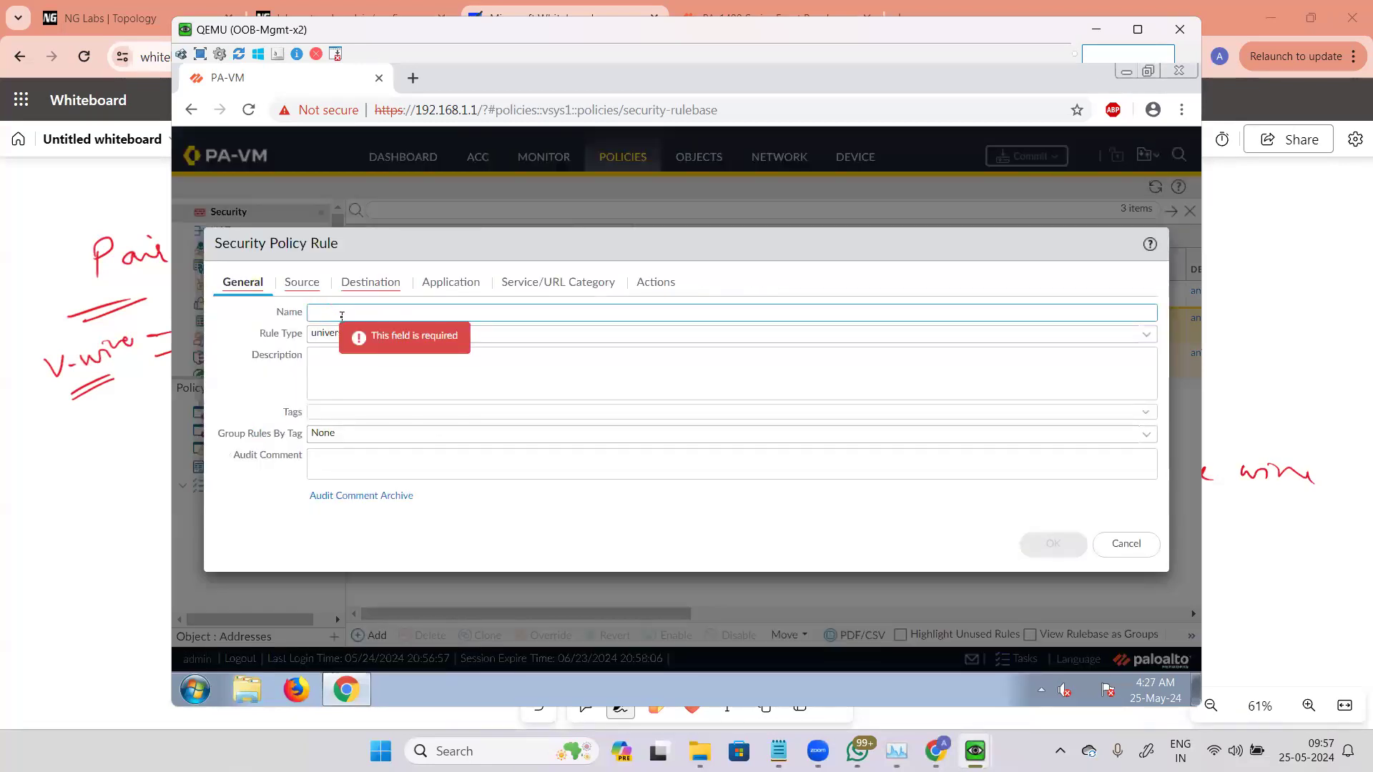
pyautogui.write('llowVwire')
pyautogui.press('BackSpace')
pyautogui.write('d')
pyautogui.click(296, 284)
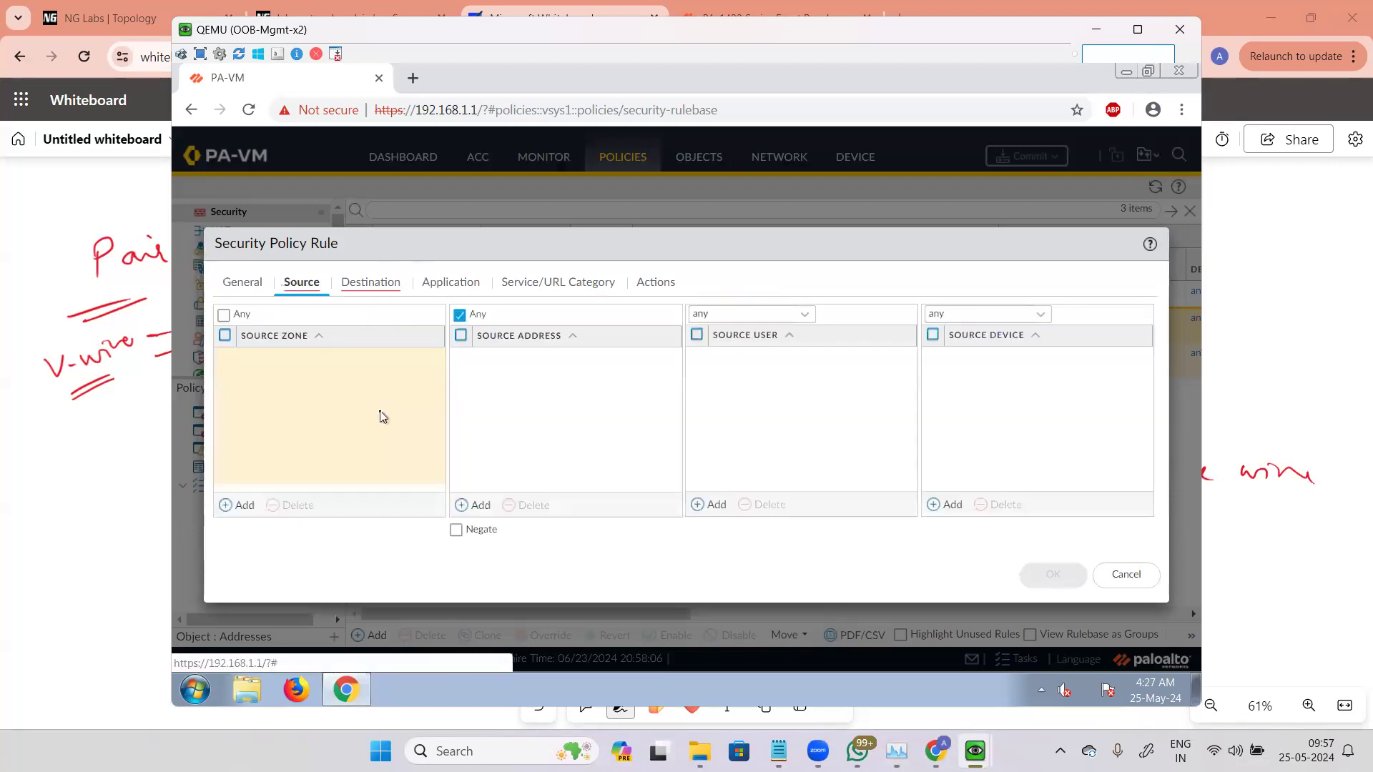
pyautogui.click(243, 505)
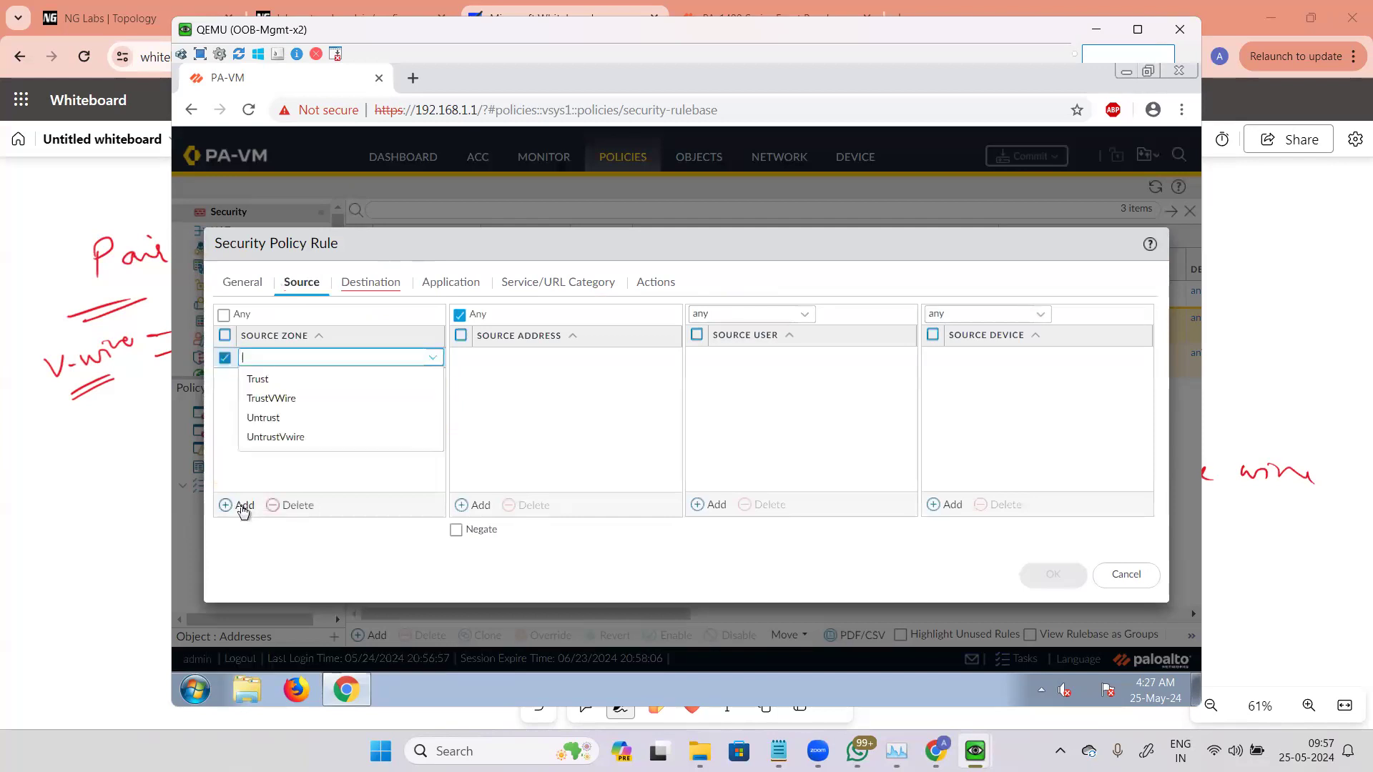
pyautogui.click(303, 400)
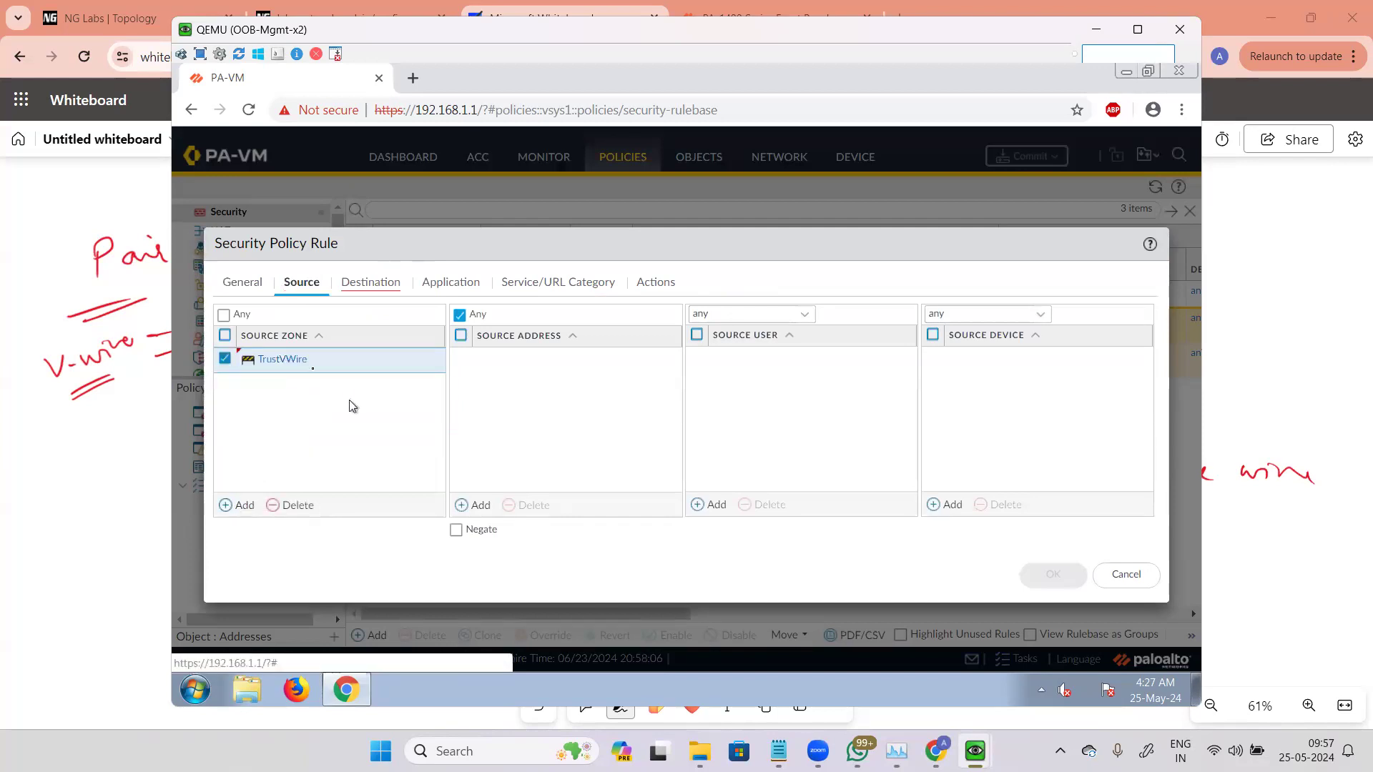
pyautogui.click(258, 289)
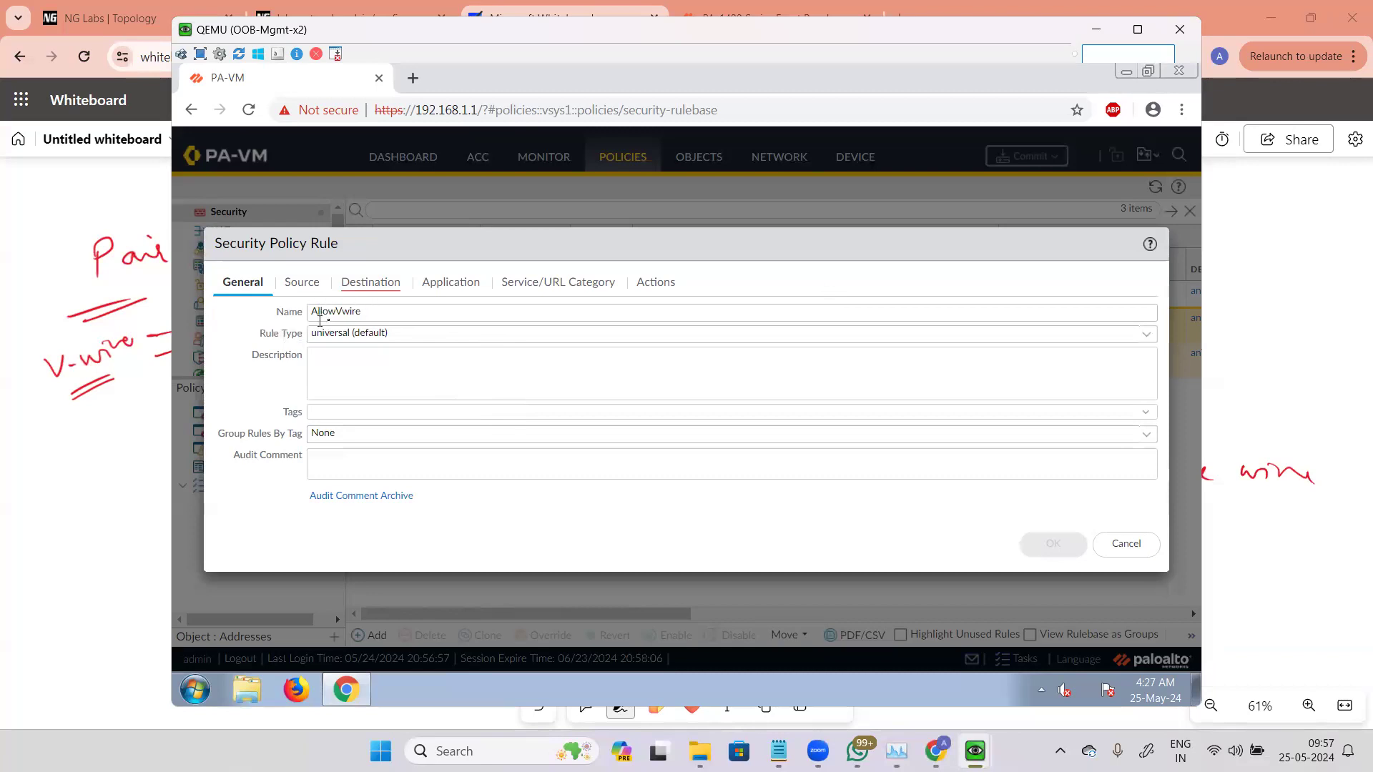
pyautogui.moveTo(357, 314); pyautogui.dragTo(308, 313)
pyautogui.click(394, 313)
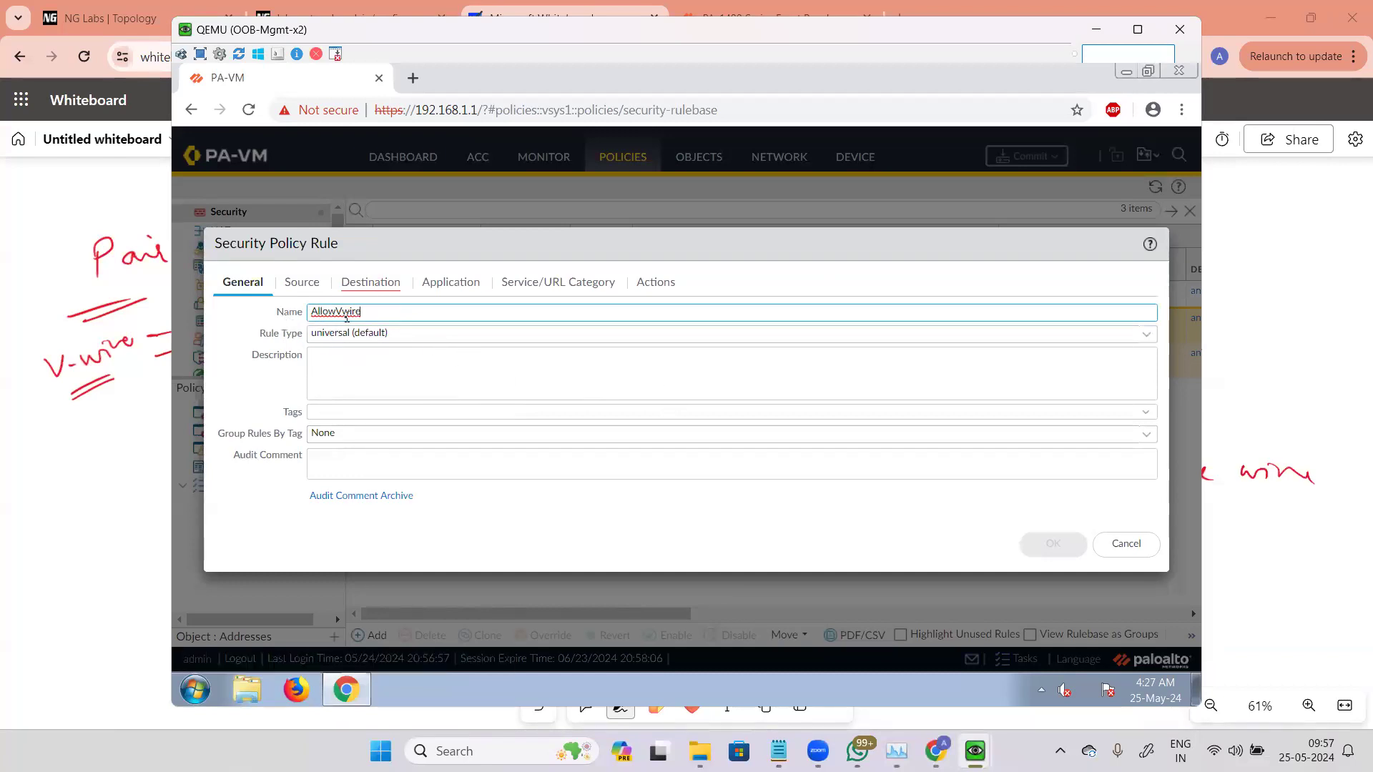
# Step: Set the rule's destination zone to UntrustVwire, save it with the Allow action, and move it above Allow Any
pyautogui.click(302, 286)
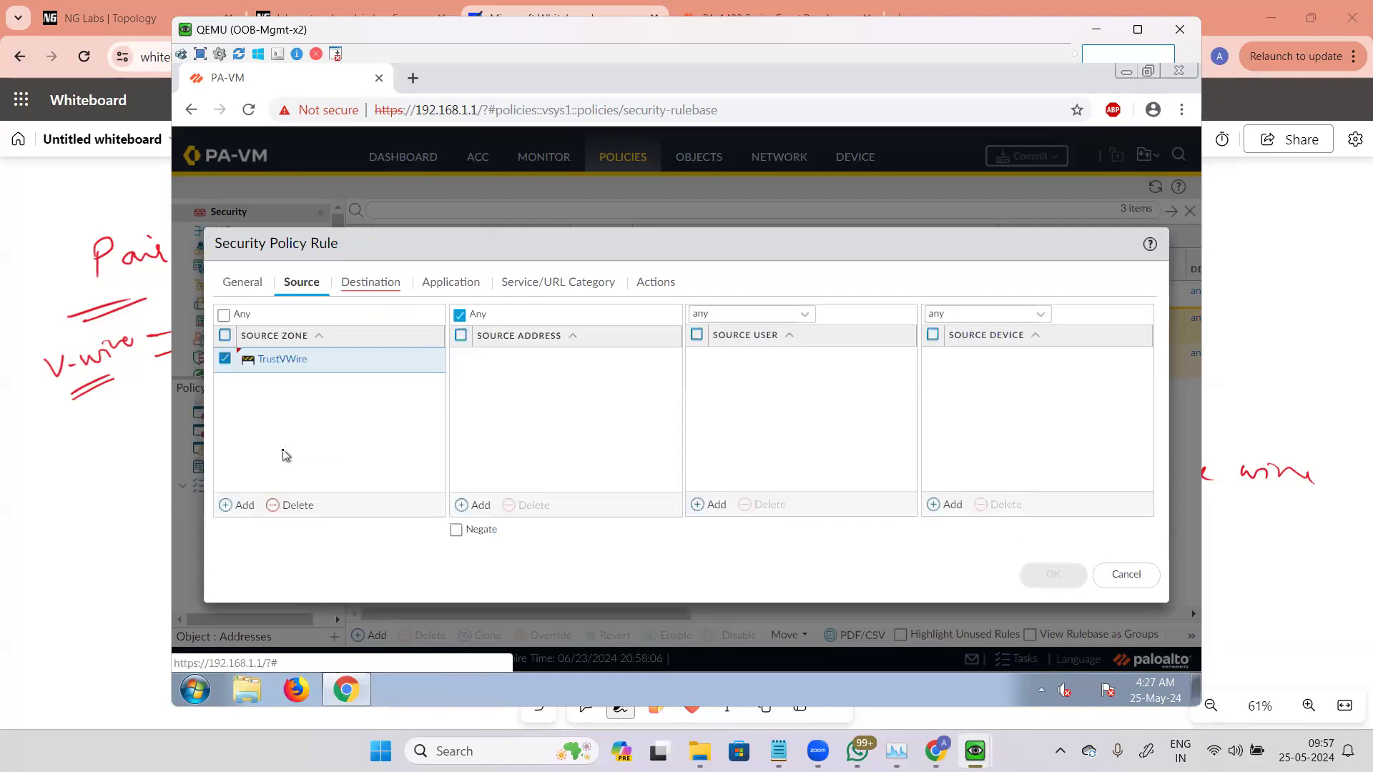
pyautogui.click(385, 286)
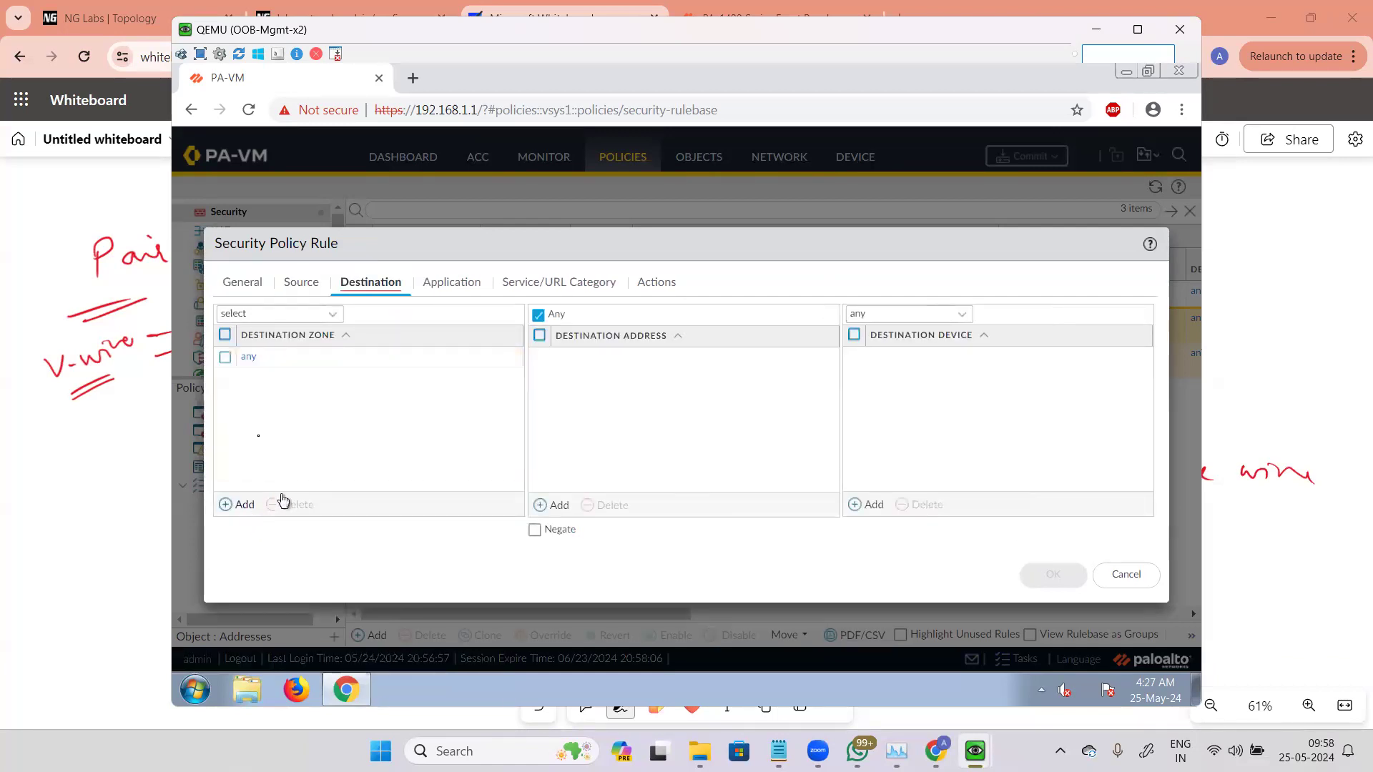
pyautogui.click(300, 436)
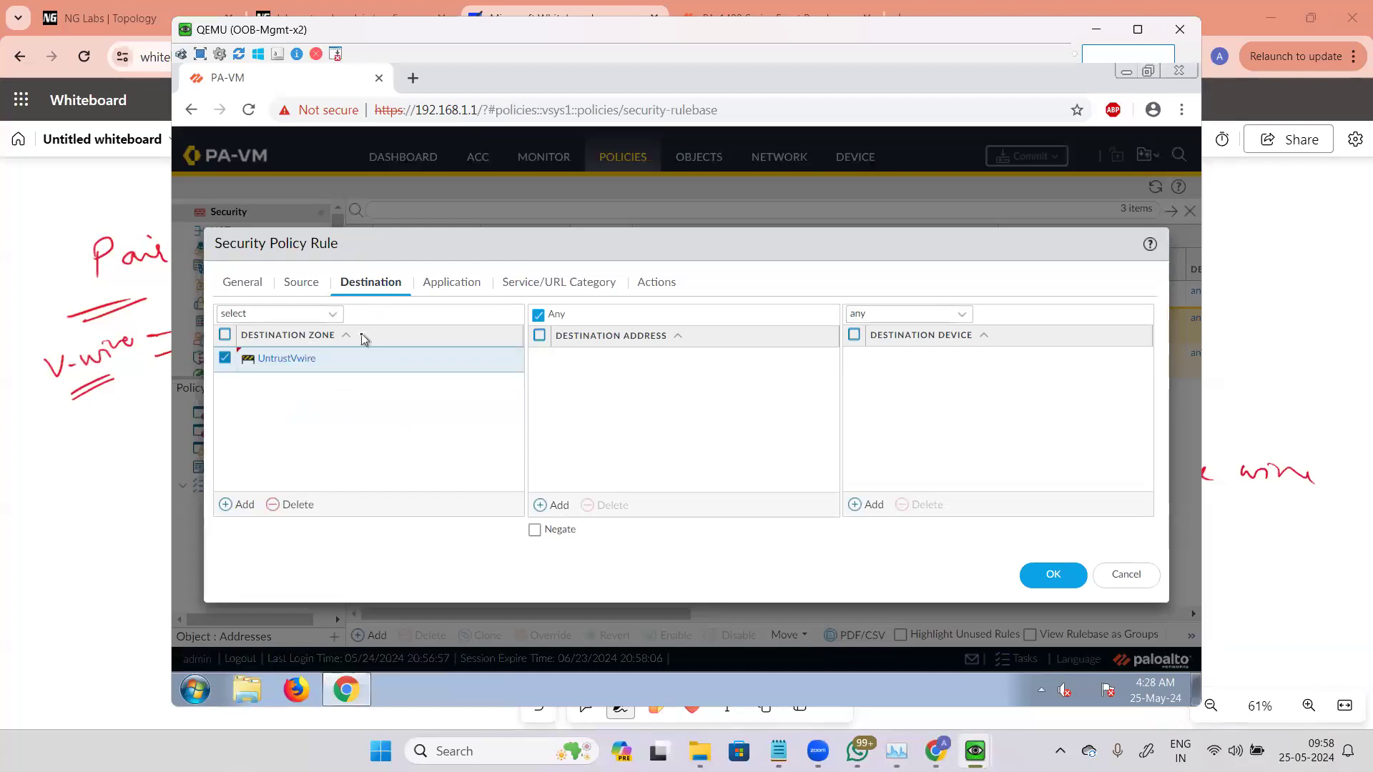
pyautogui.click(447, 286)
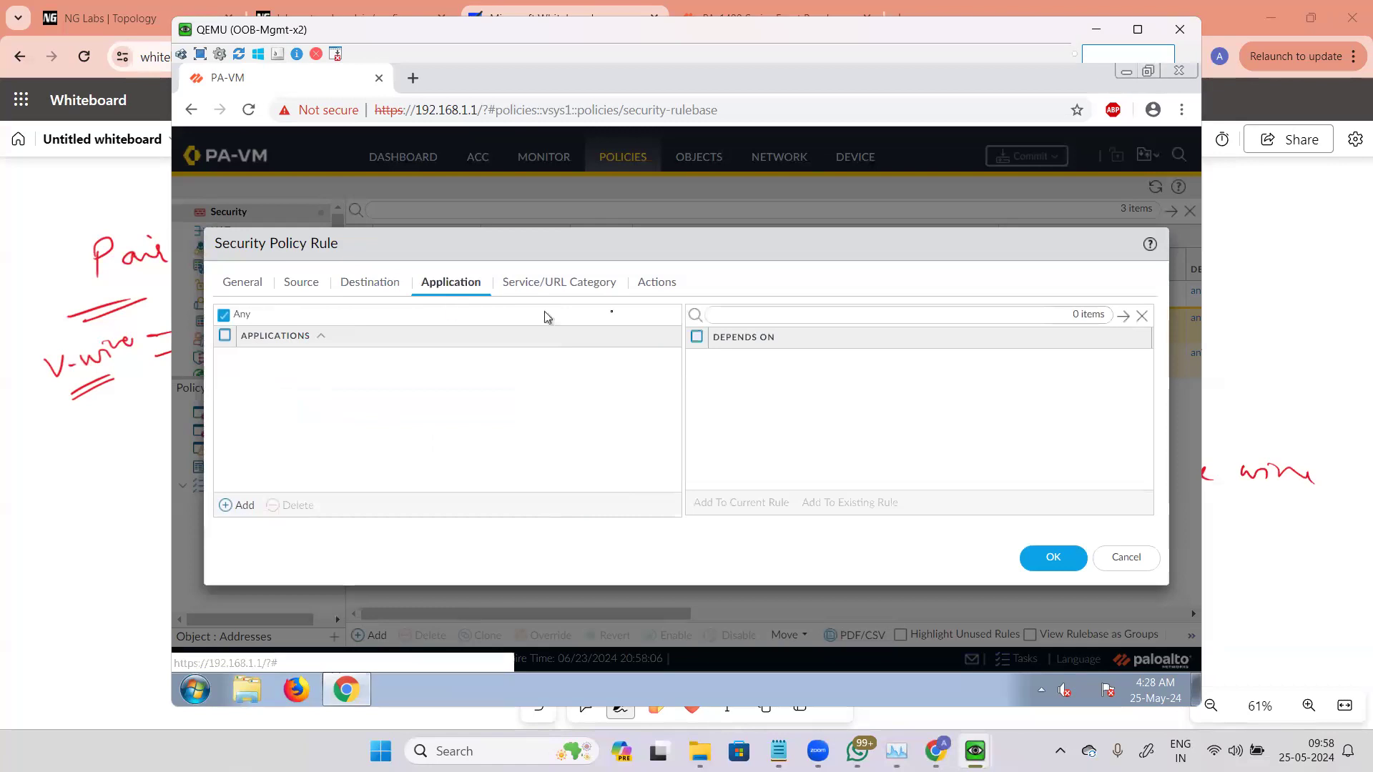
pyautogui.click(611, 287)
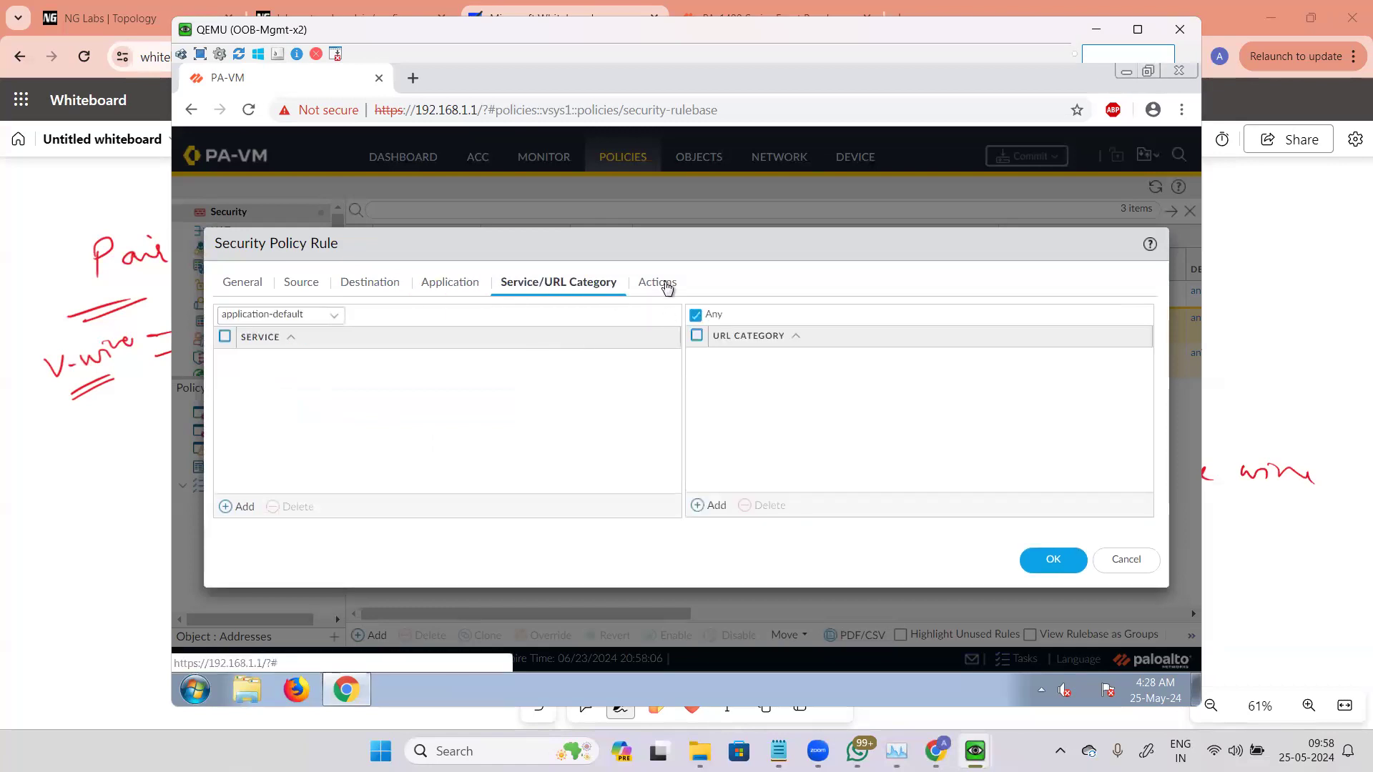
pyautogui.click(666, 284)
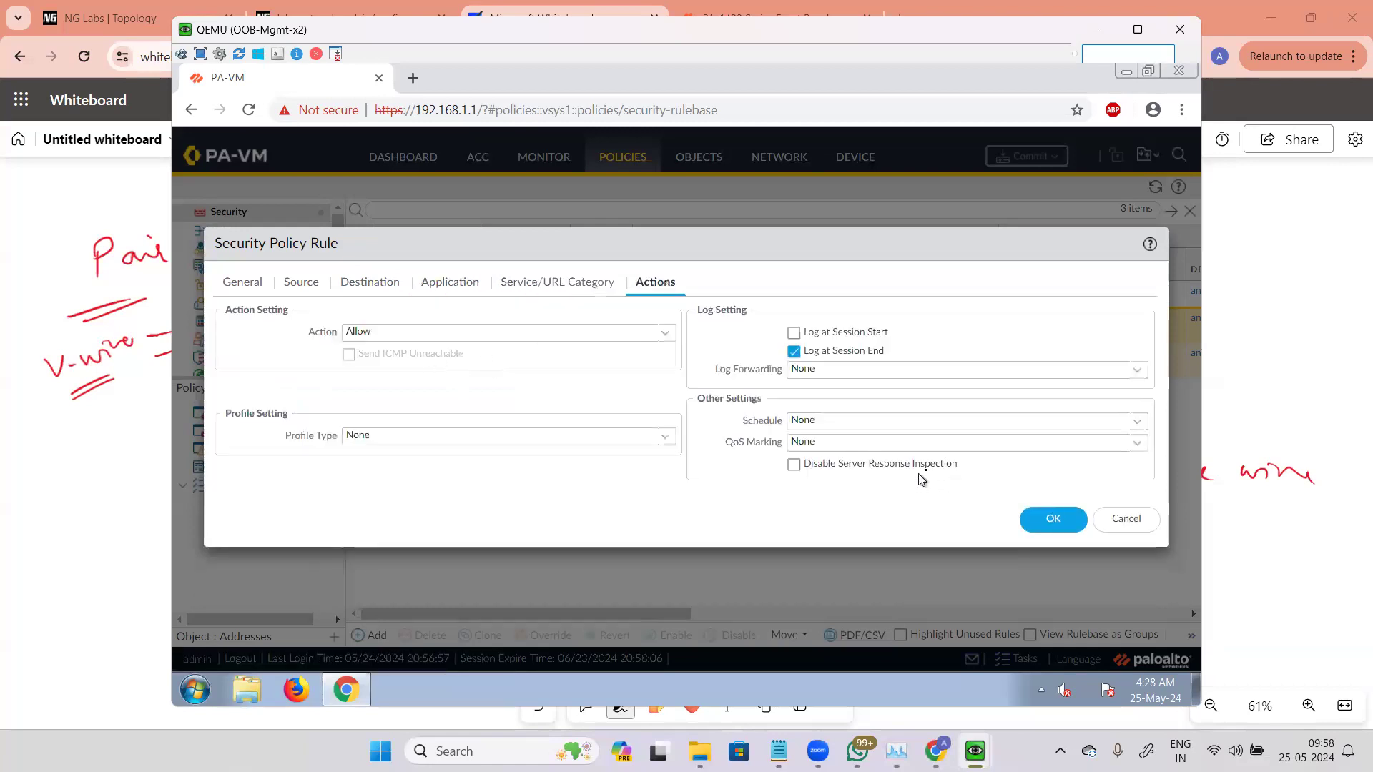
pyautogui.click(1055, 522)
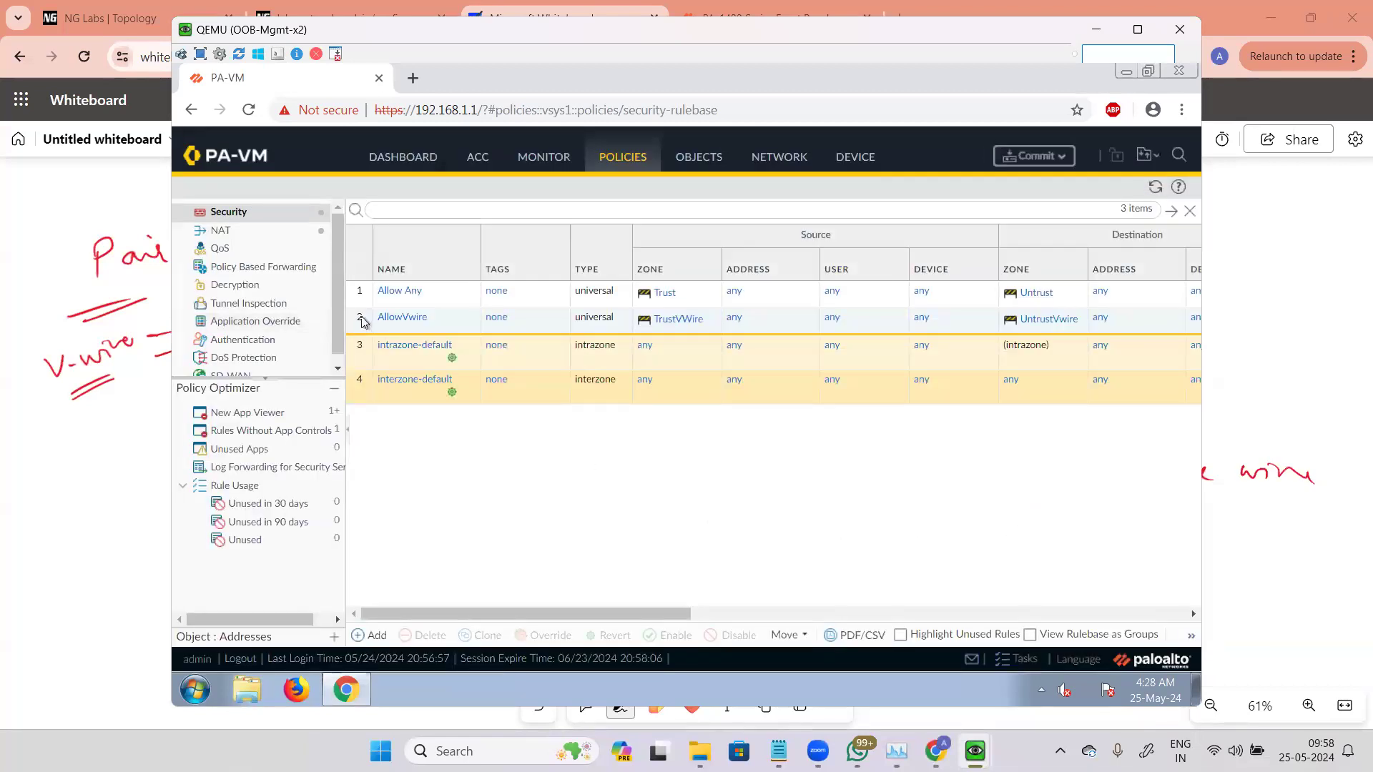
pyautogui.click(362, 319)
pyautogui.moveTo(362, 315); pyautogui.dragTo(373, 300)
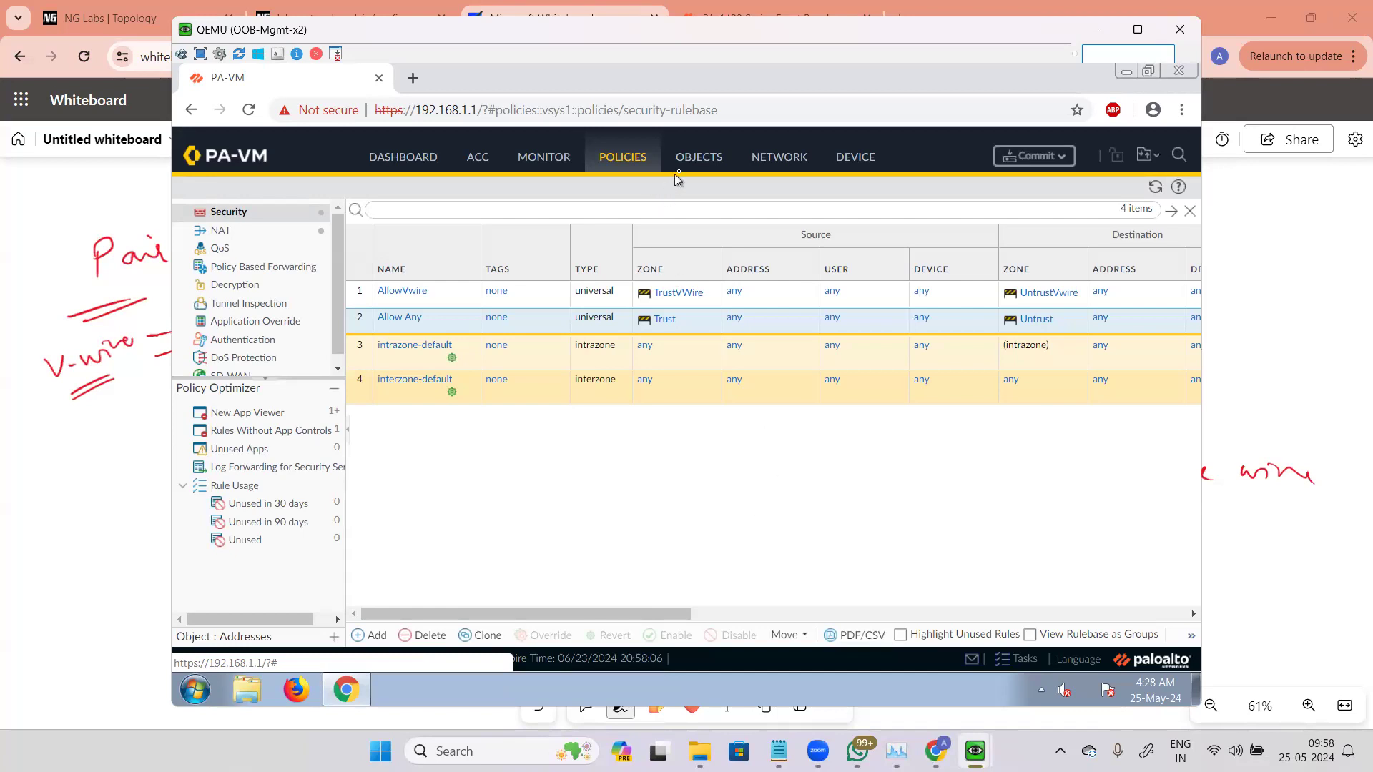
# Step: Review the existing NAT policy rule and its source translation settings
pyautogui.click(699, 161)
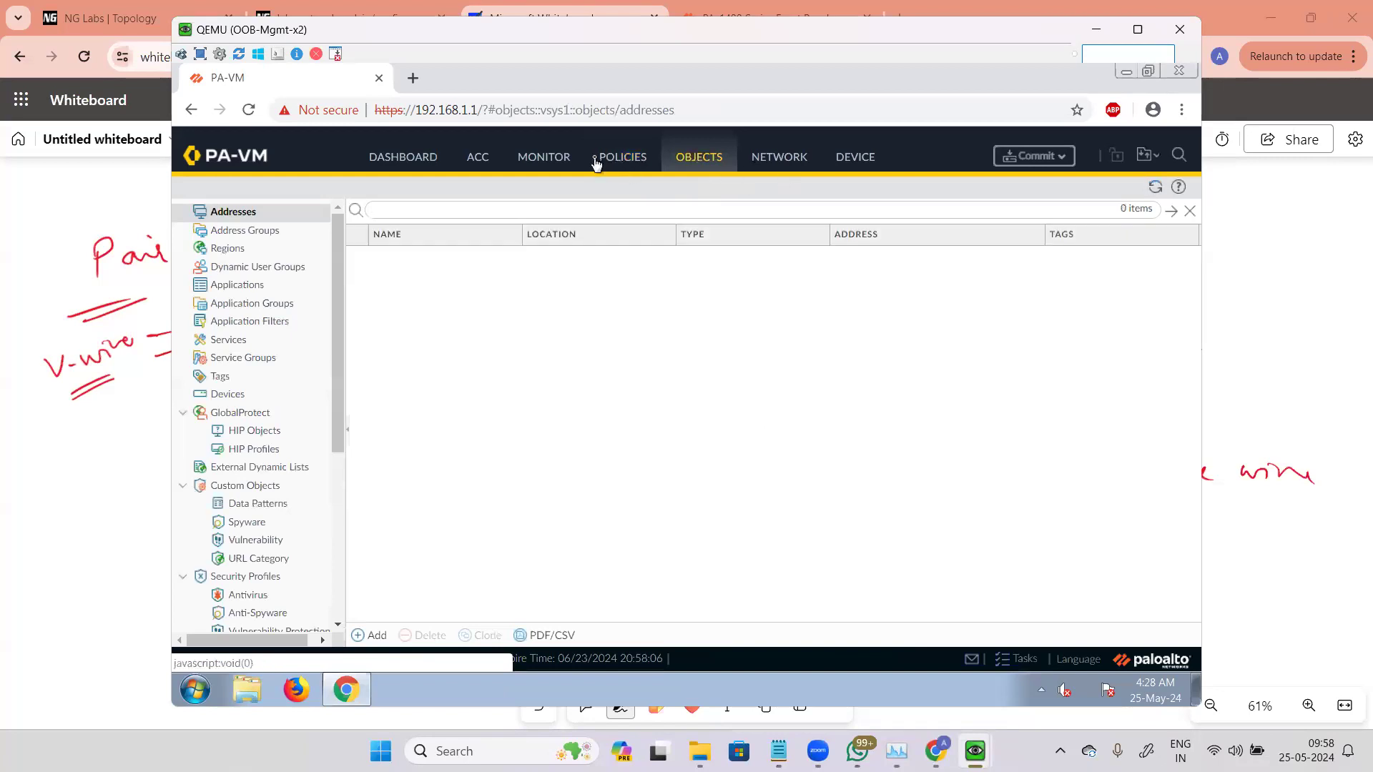
pyautogui.click(647, 162)
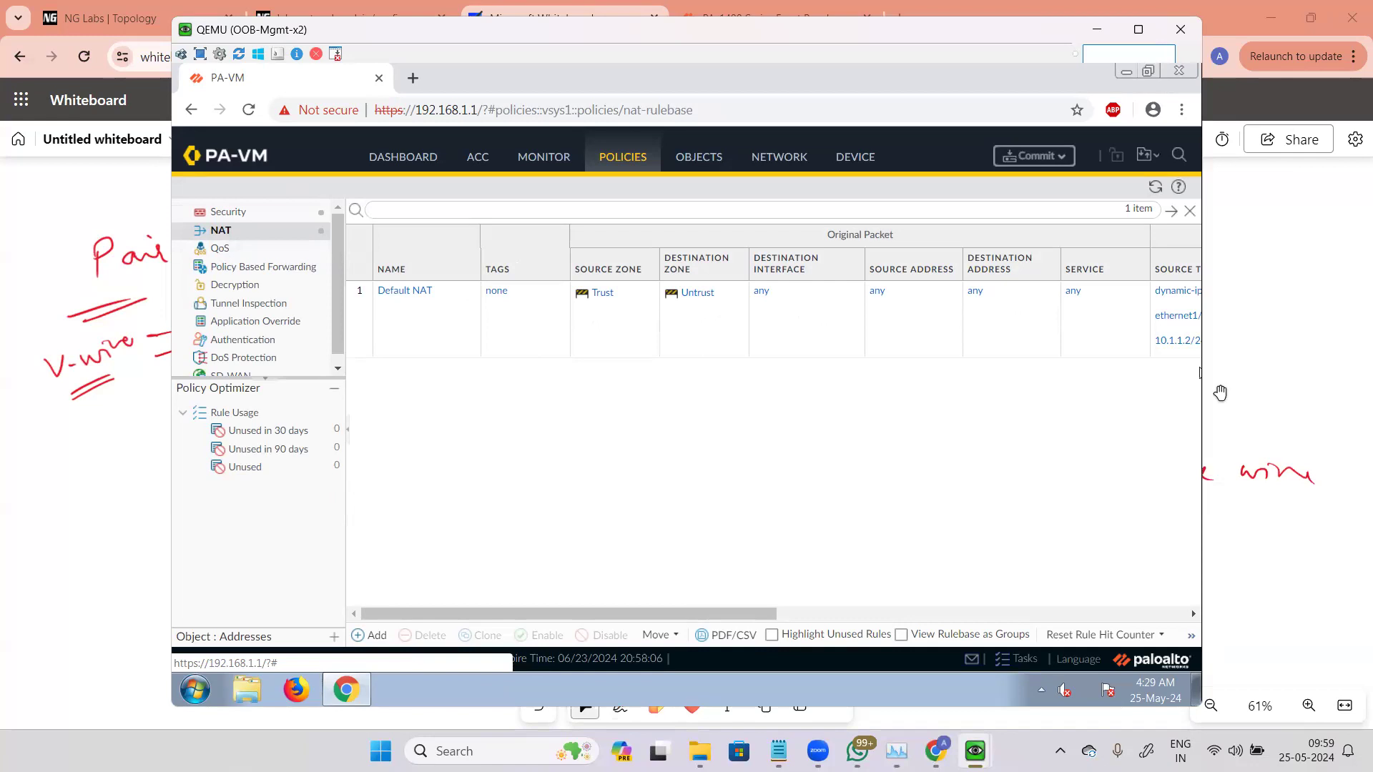
pyautogui.moveTo(739, 614); pyautogui.dragTo(798, 614)
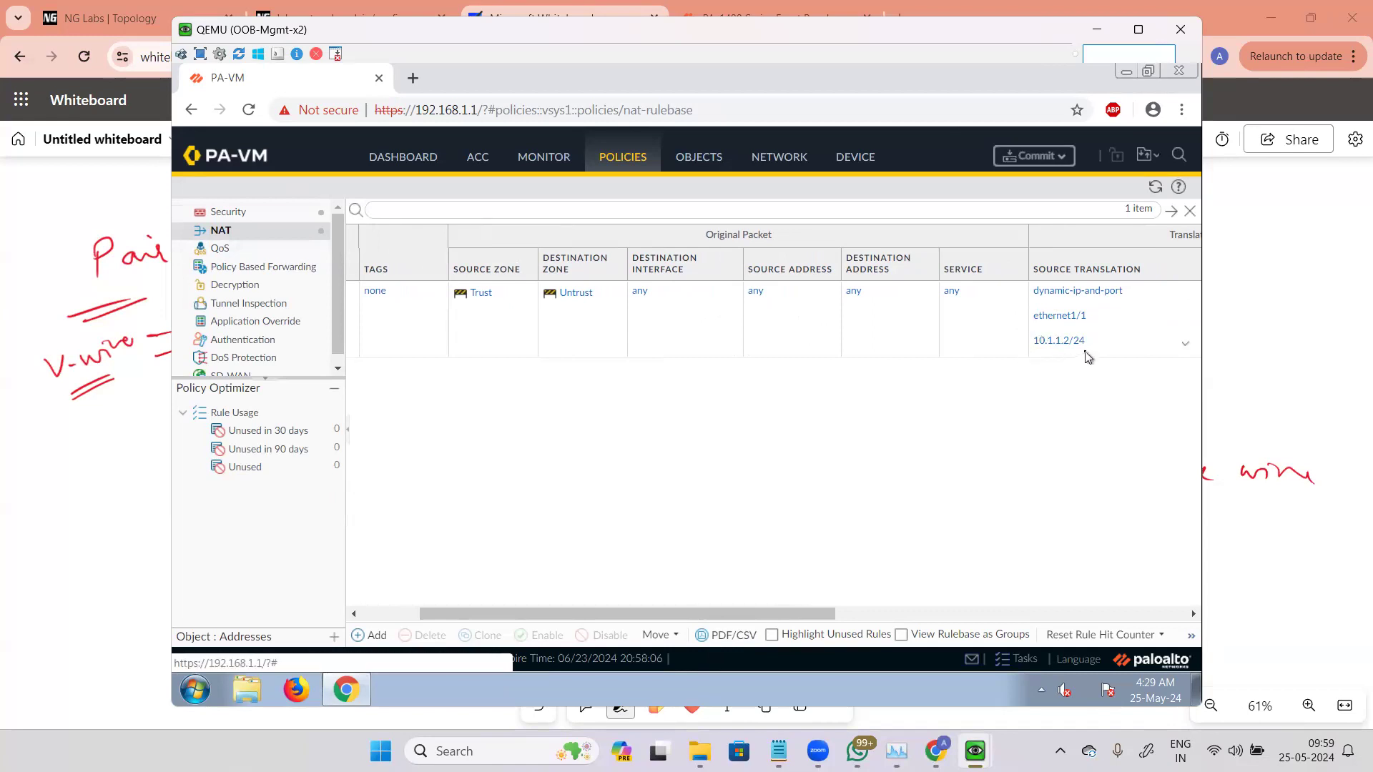
pyautogui.moveTo(698, 613); pyautogui.dragTo(585, 607)
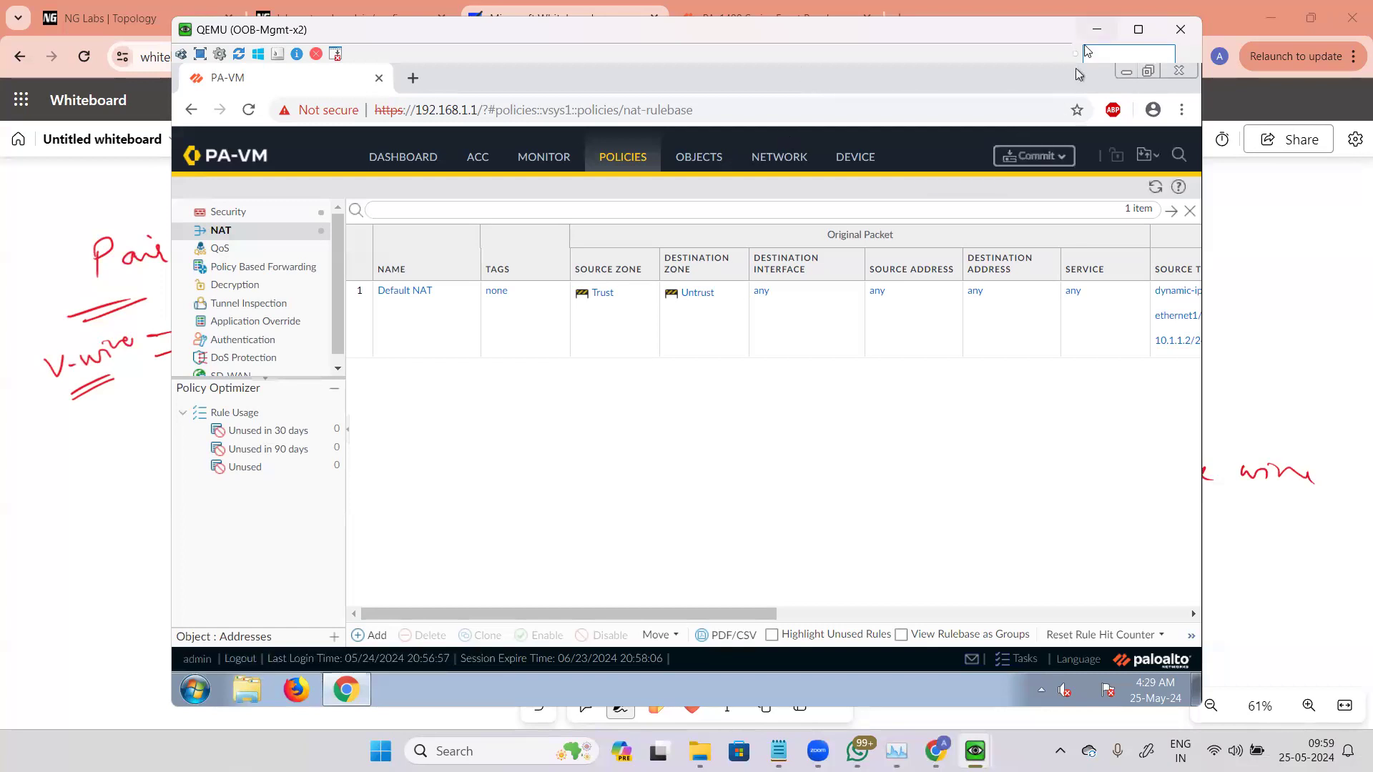
# Step: Switch from the firewall GUI to the lab topology page and stop the PaloAlto-x8 node
pyautogui.click(1101, 30)
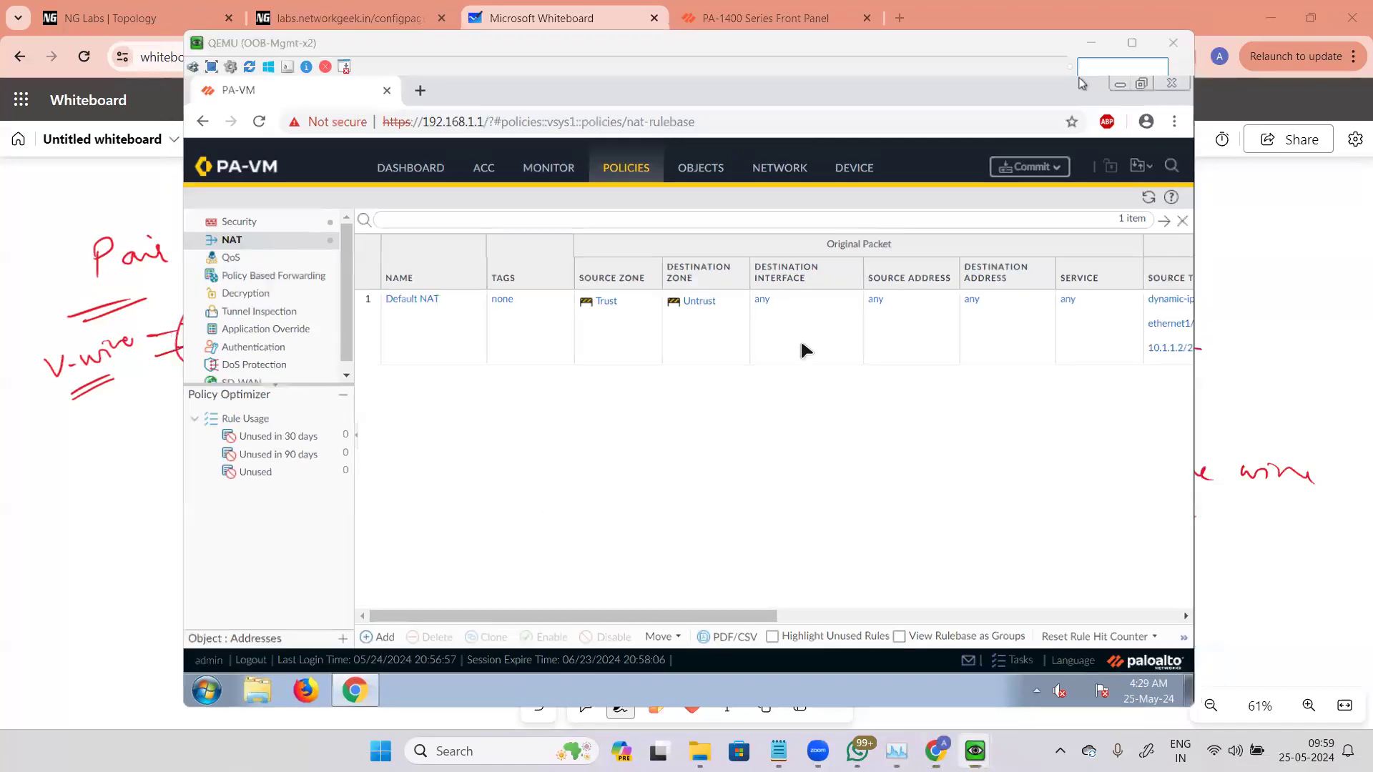
pyautogui.click(360, 21)
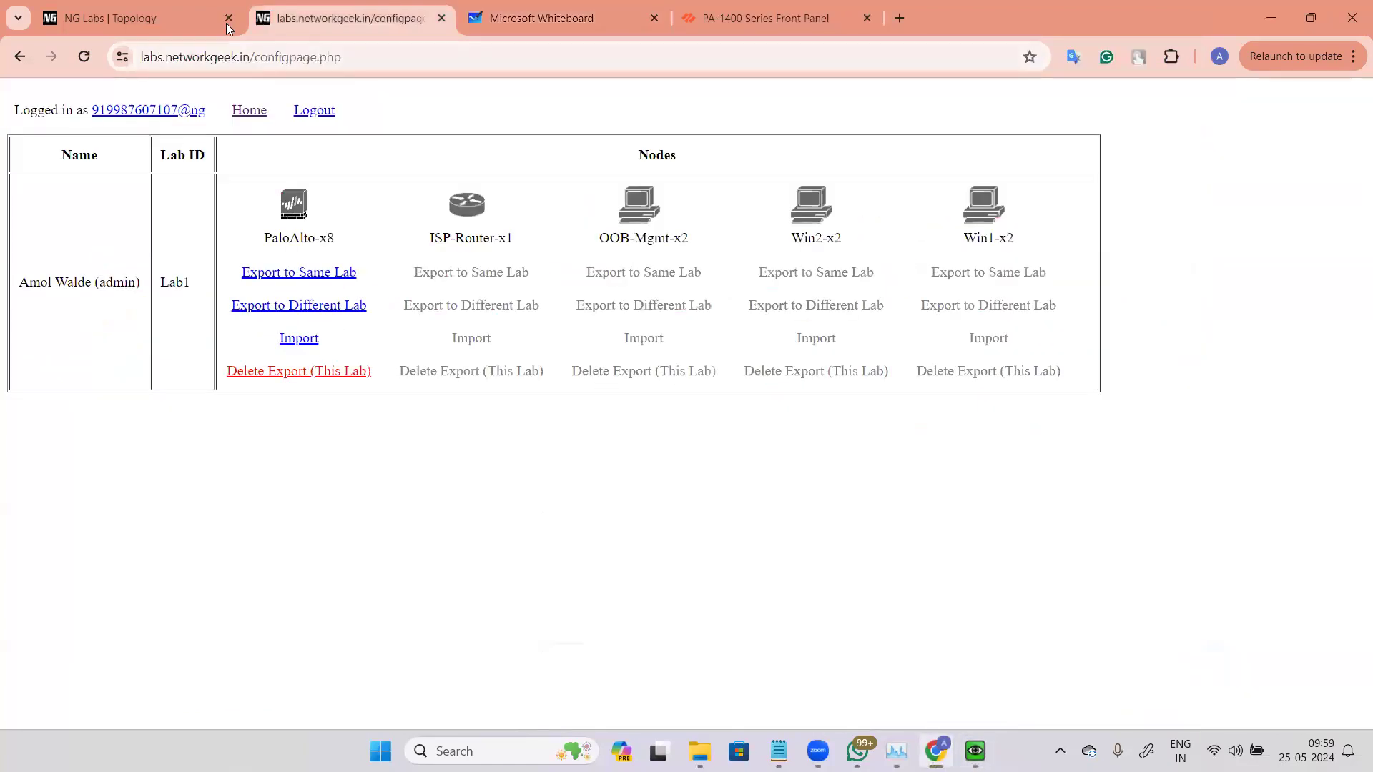
pyautogui.hotkey('ctrl', 'shift', 'Tab')
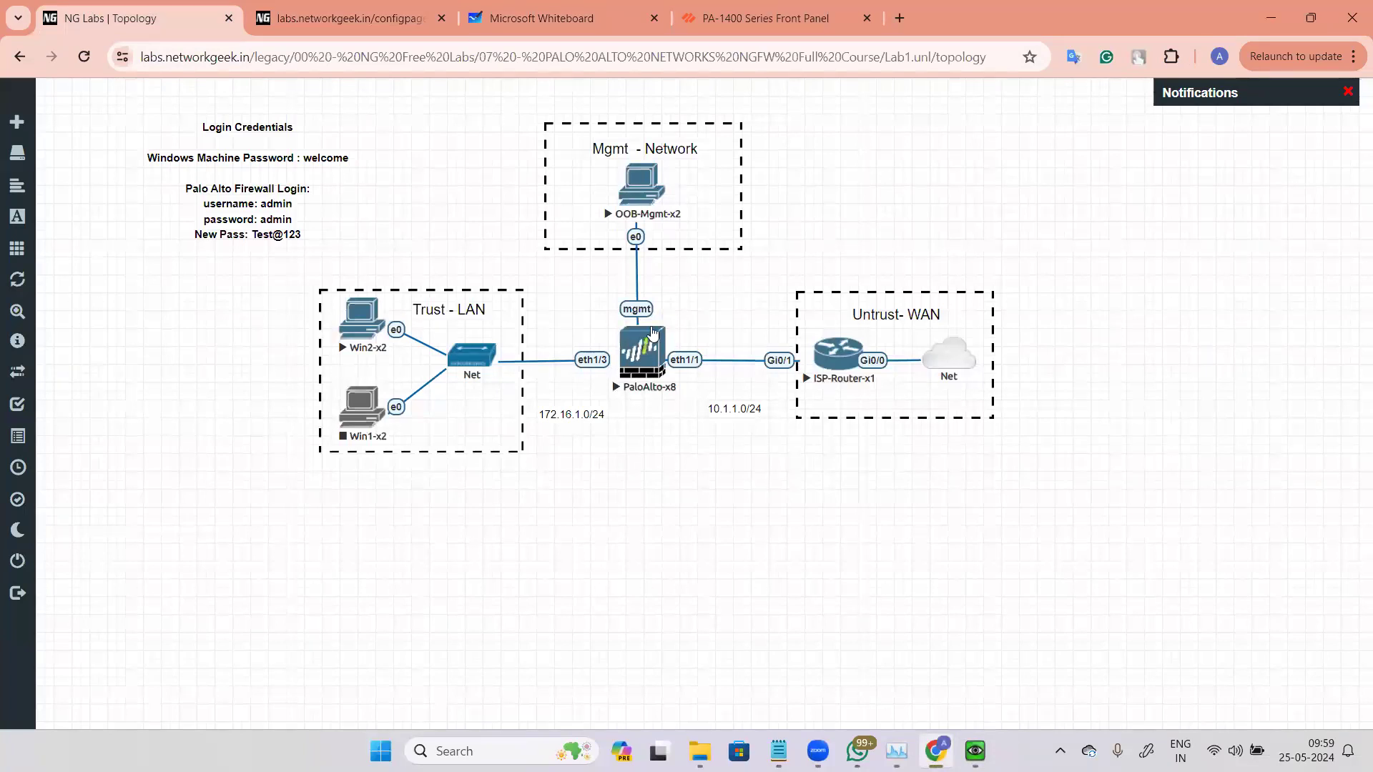
pyautogui.moveTo(8, 172)
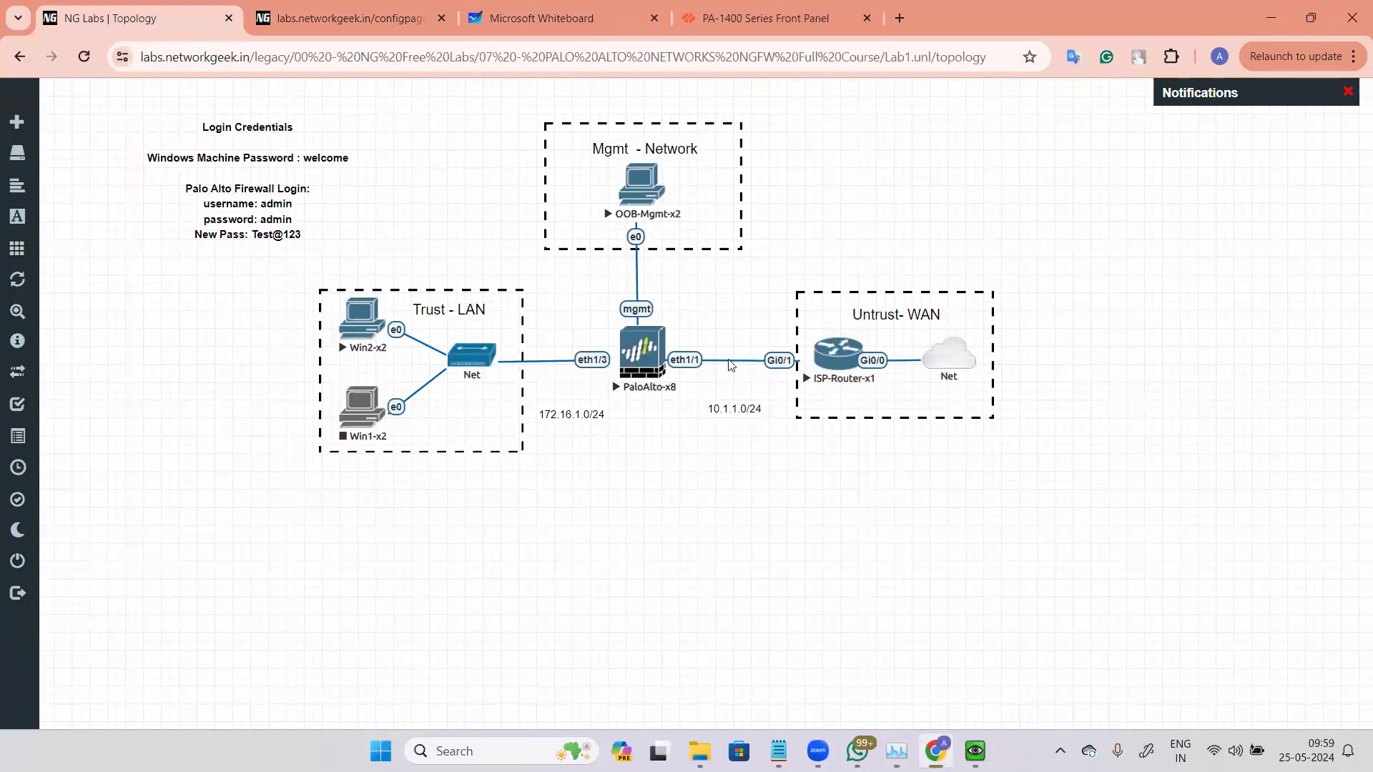
pyautogui.click(646, 351)
pyautogui.click(705, 386)
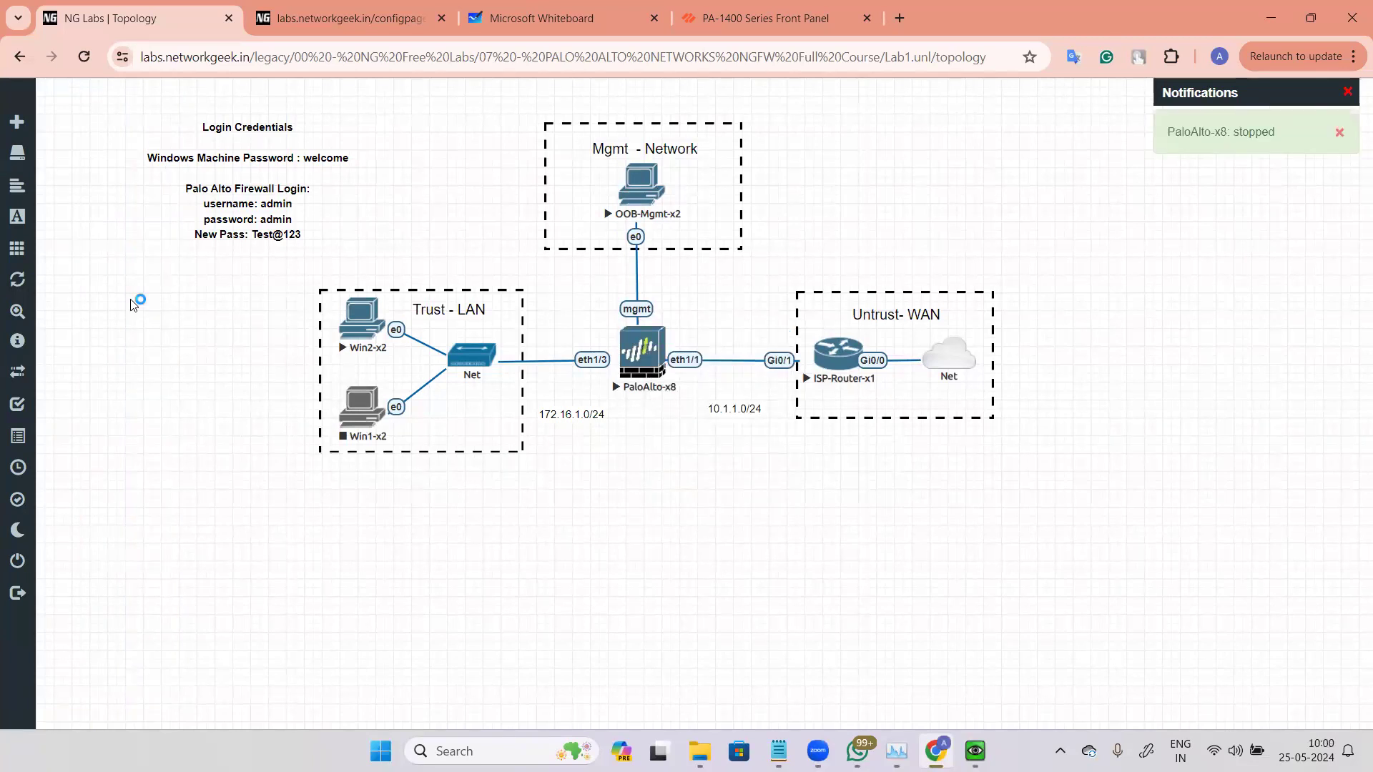
# Step: Add a new Windows node to the topology using the win-7 image
pyautogui.rightClick(834, 502)
pyautogui.click(935, 538)
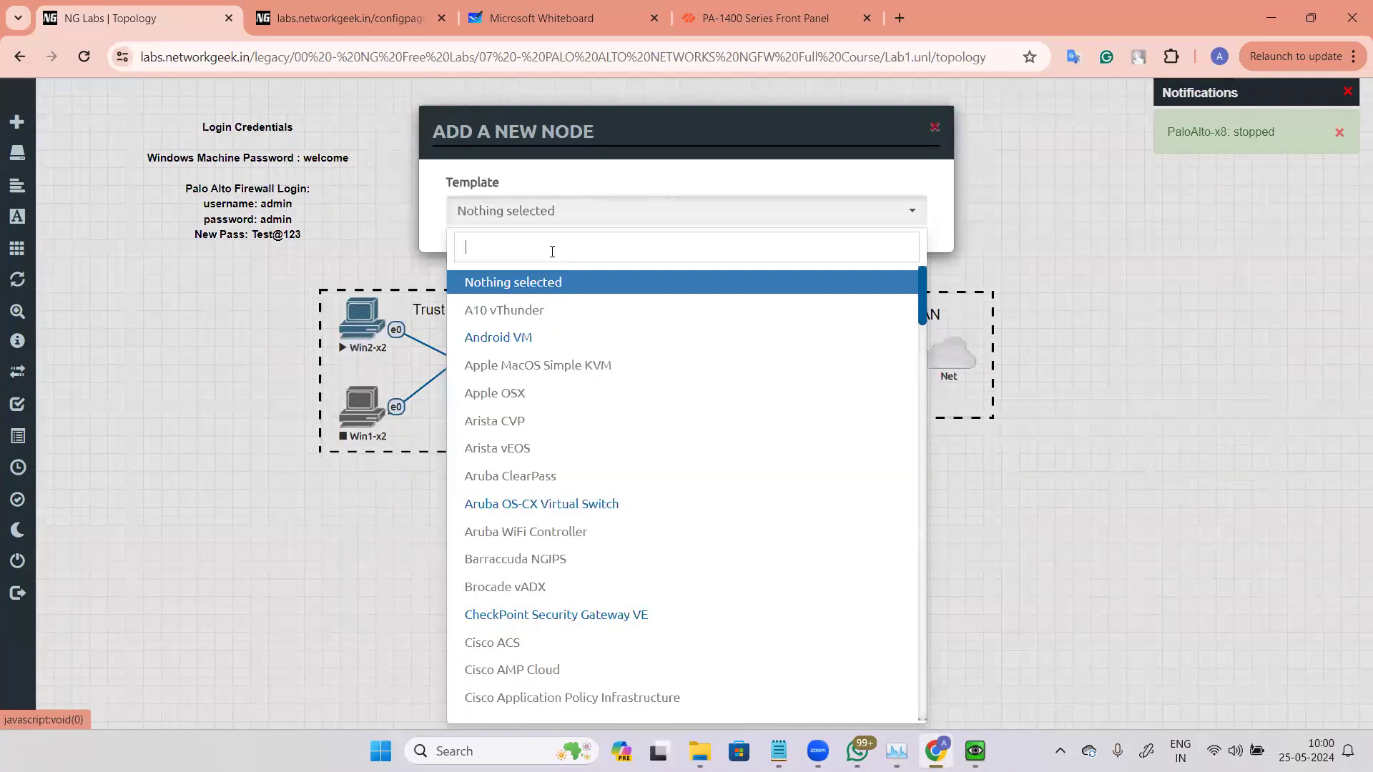
pyautogui.write('Wind')
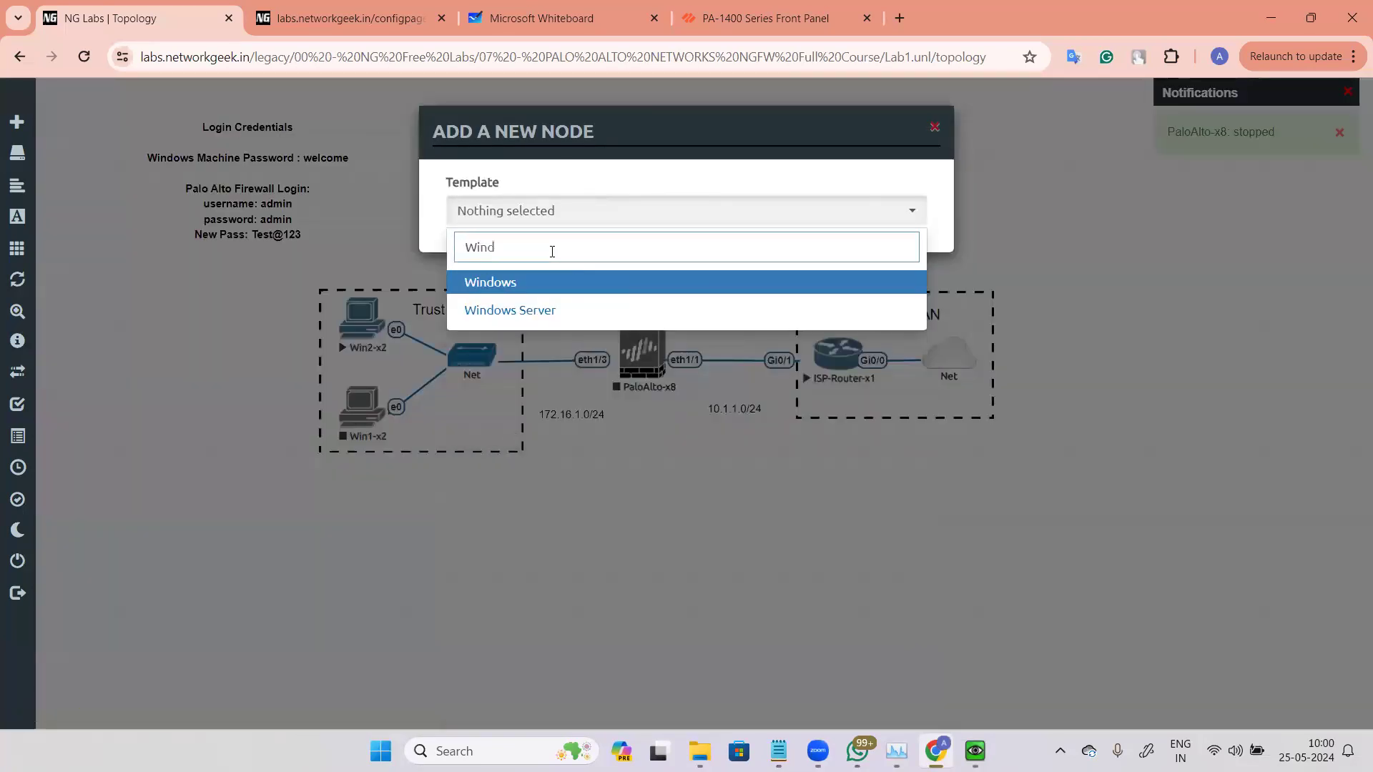
pyautogui.click(541, 284)
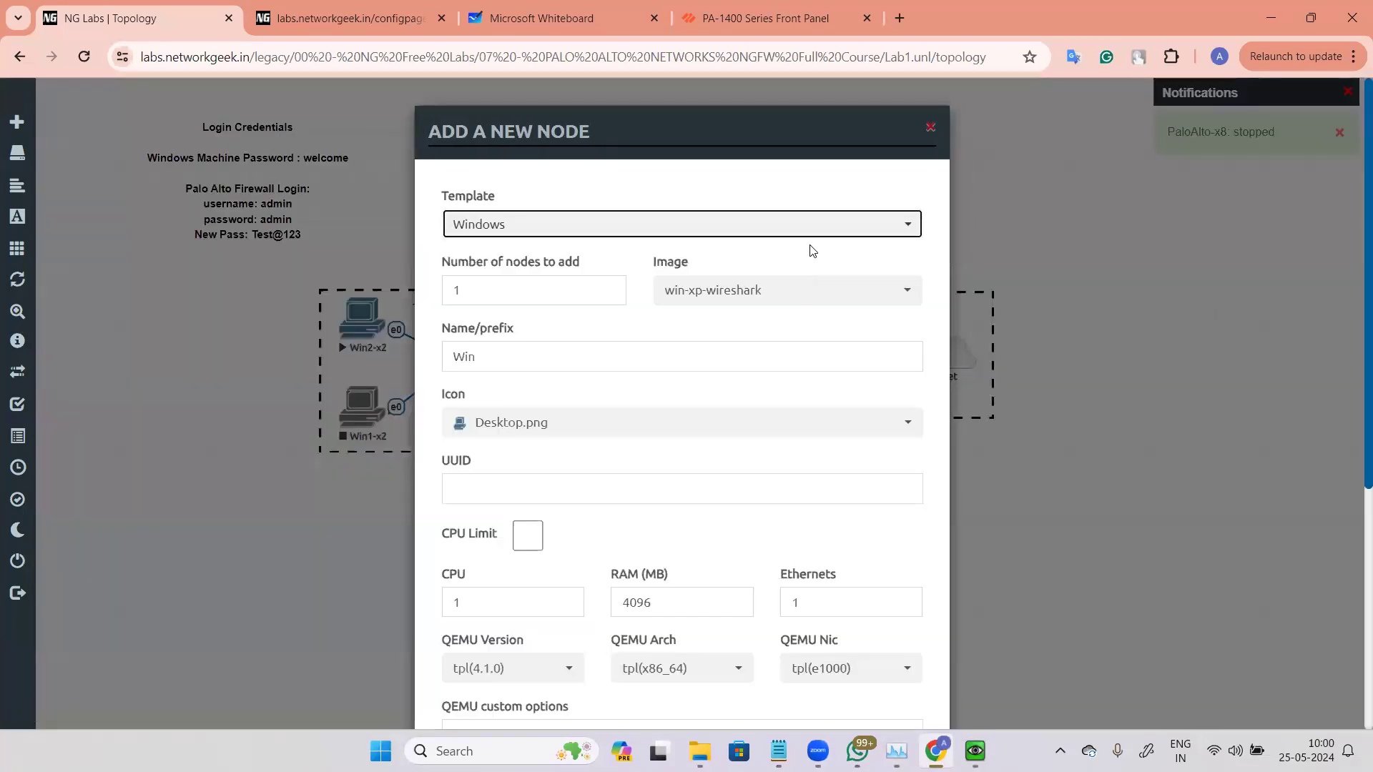
pyautogui.click(729, 290)
pyautogui.scroll(5, 763, 370)
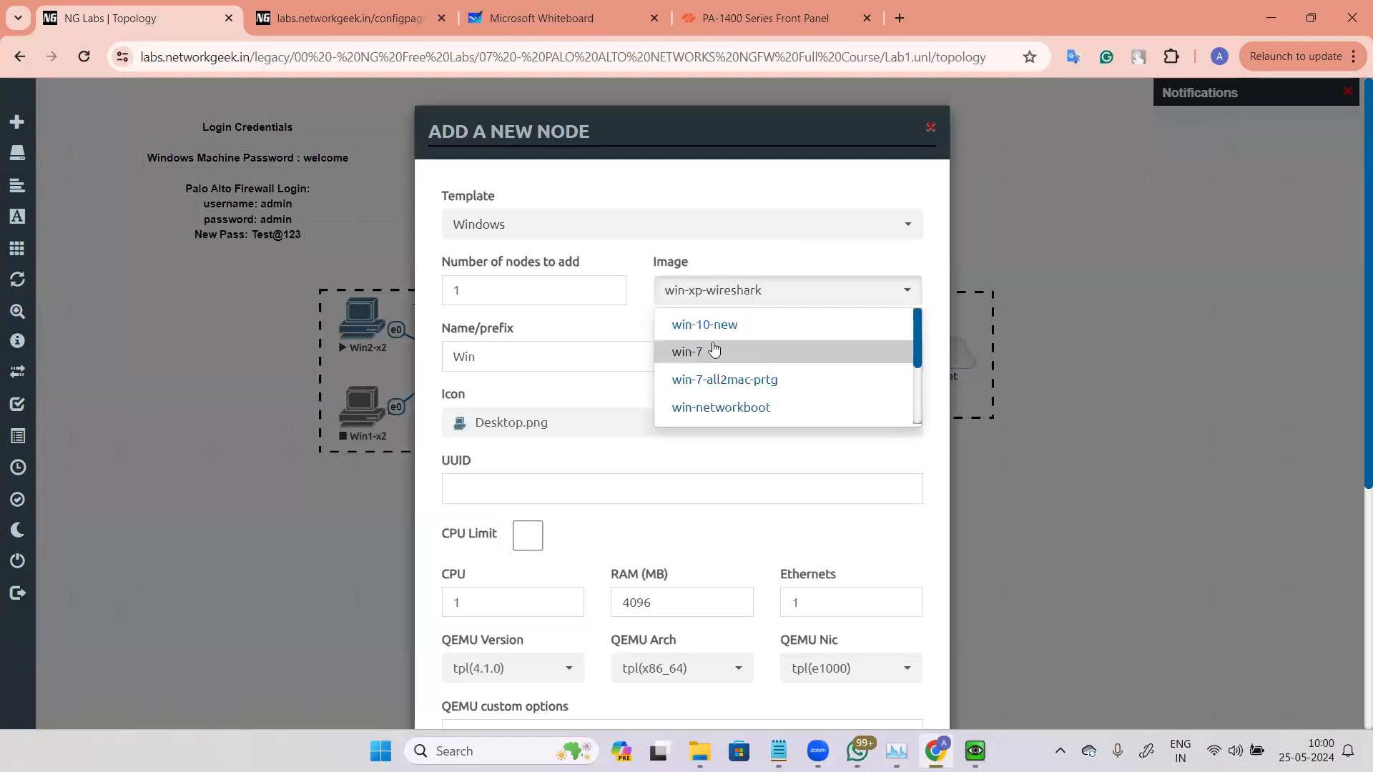
pyautogui.click(703, 353)
pyautogui.scroll(-4, 714, 328)
pyautogui.scroll(4, 504, 266)
pyautogui.click(495, 287)
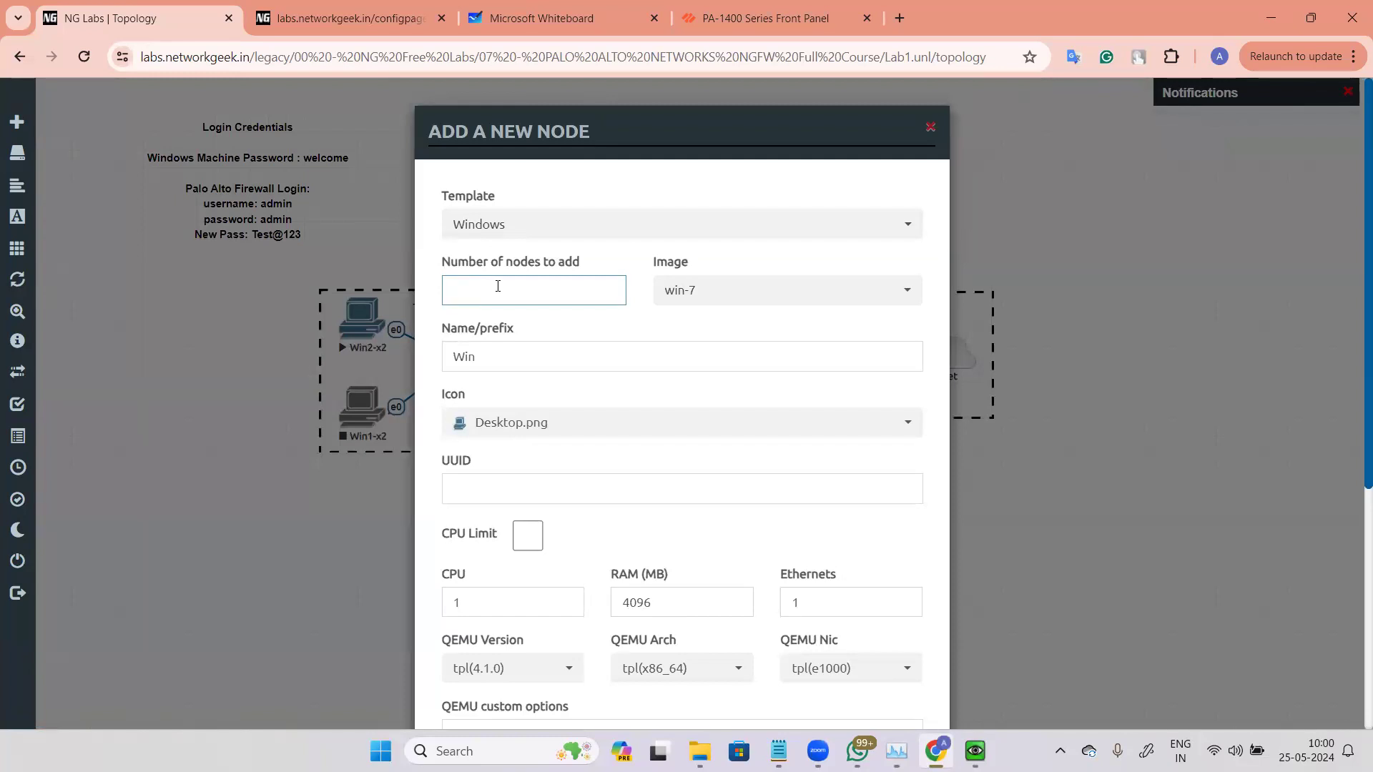
pyautogui.click(546, 348)
pyautogui.scroll(-5, 606, 333)
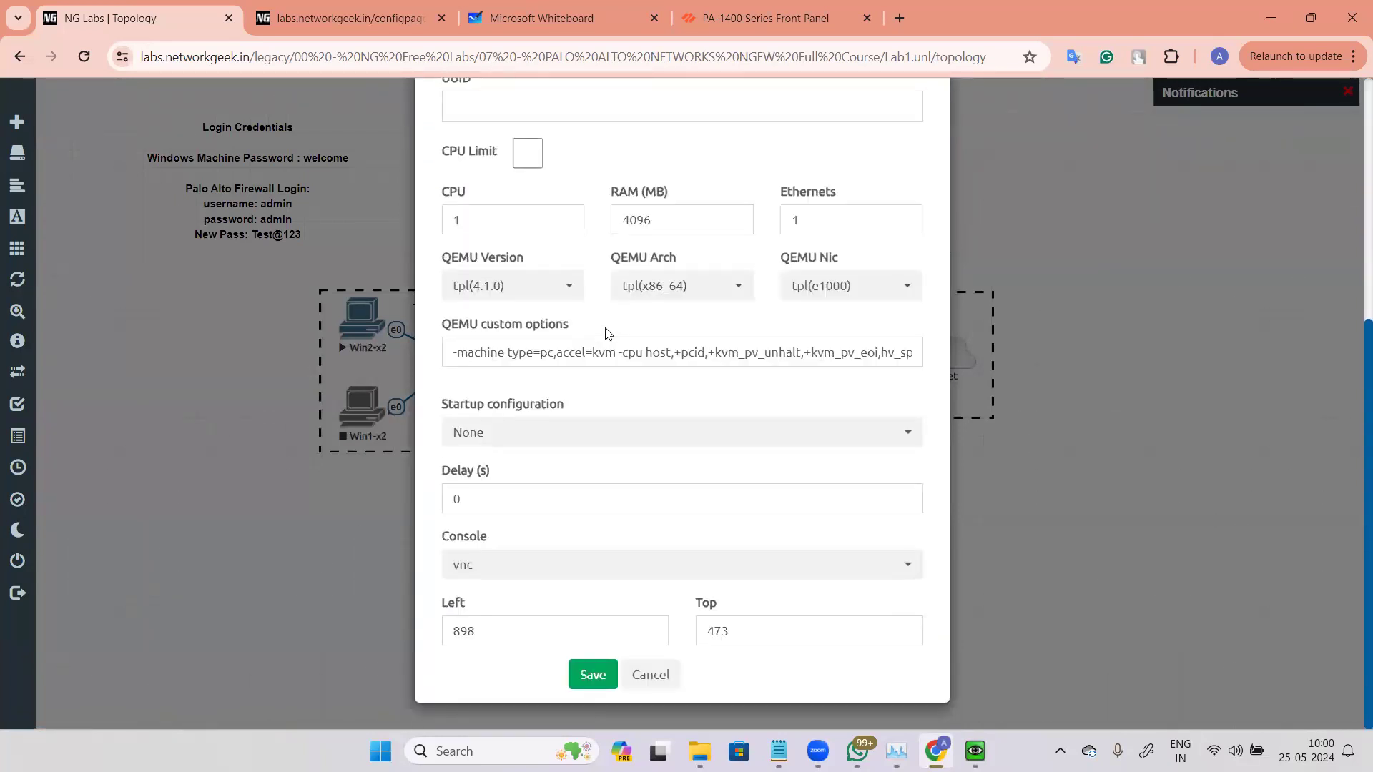
pyautogui.click(601, 679)
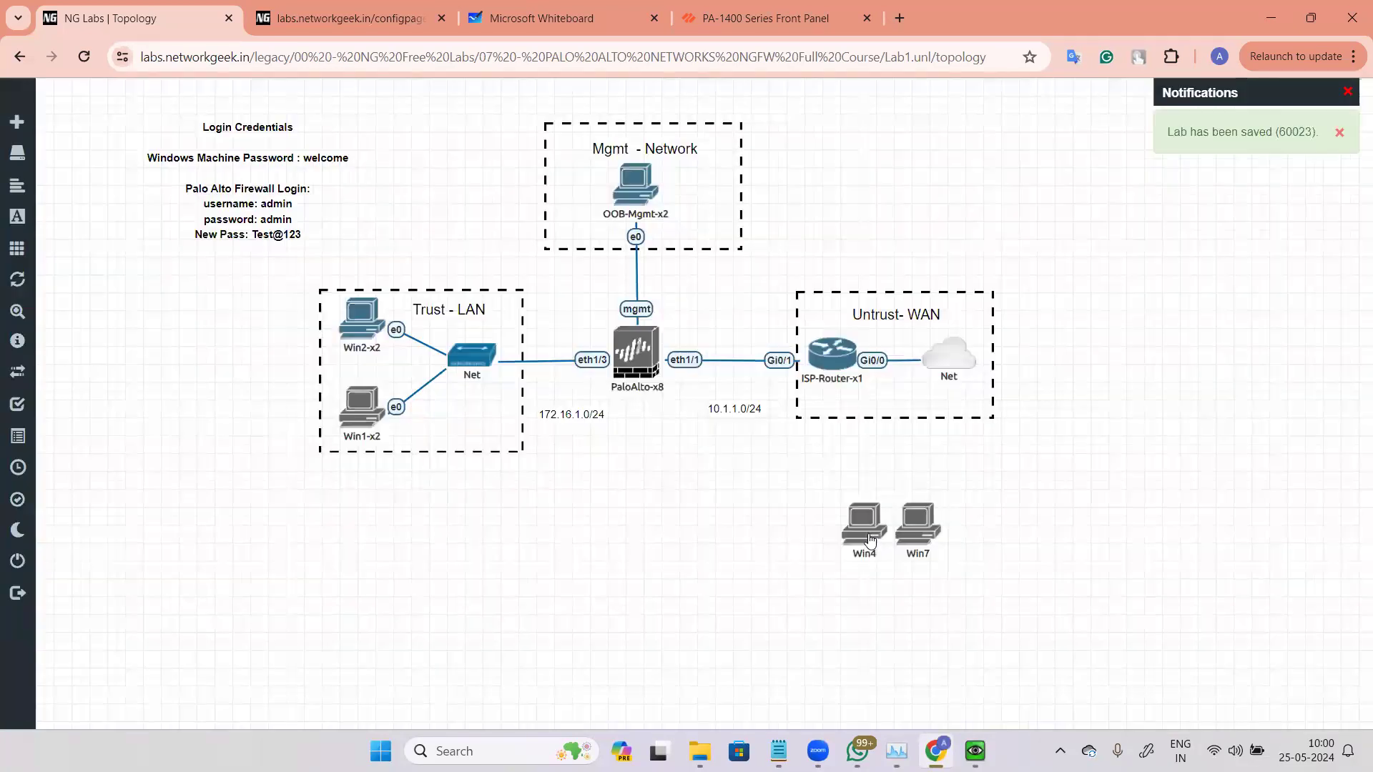
pyautogui.moveTo(870, 542); pyautogui.dragTo(662, 515)
pyautogui.moveTo(919, 522); pyautogui.dragTo(645, 337)
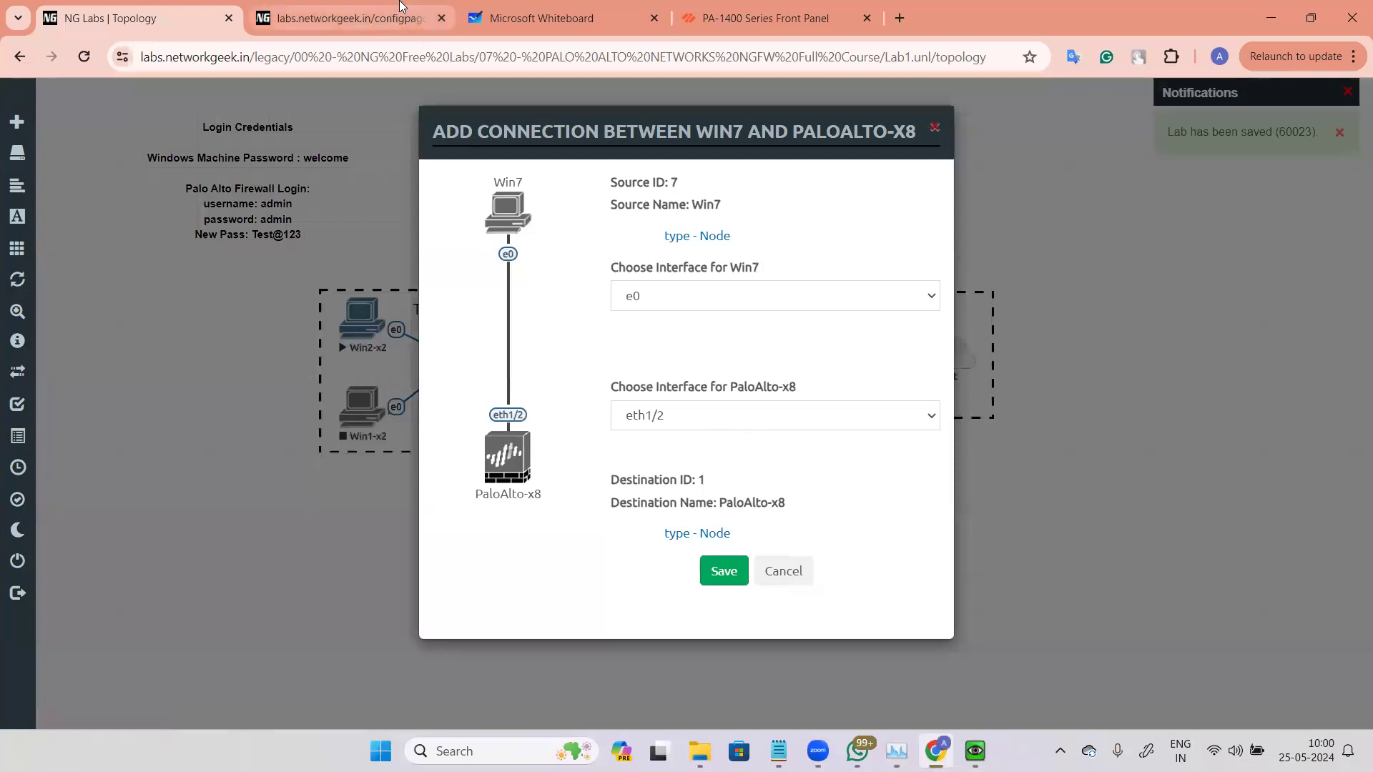
pyautogui.click(725, 416)
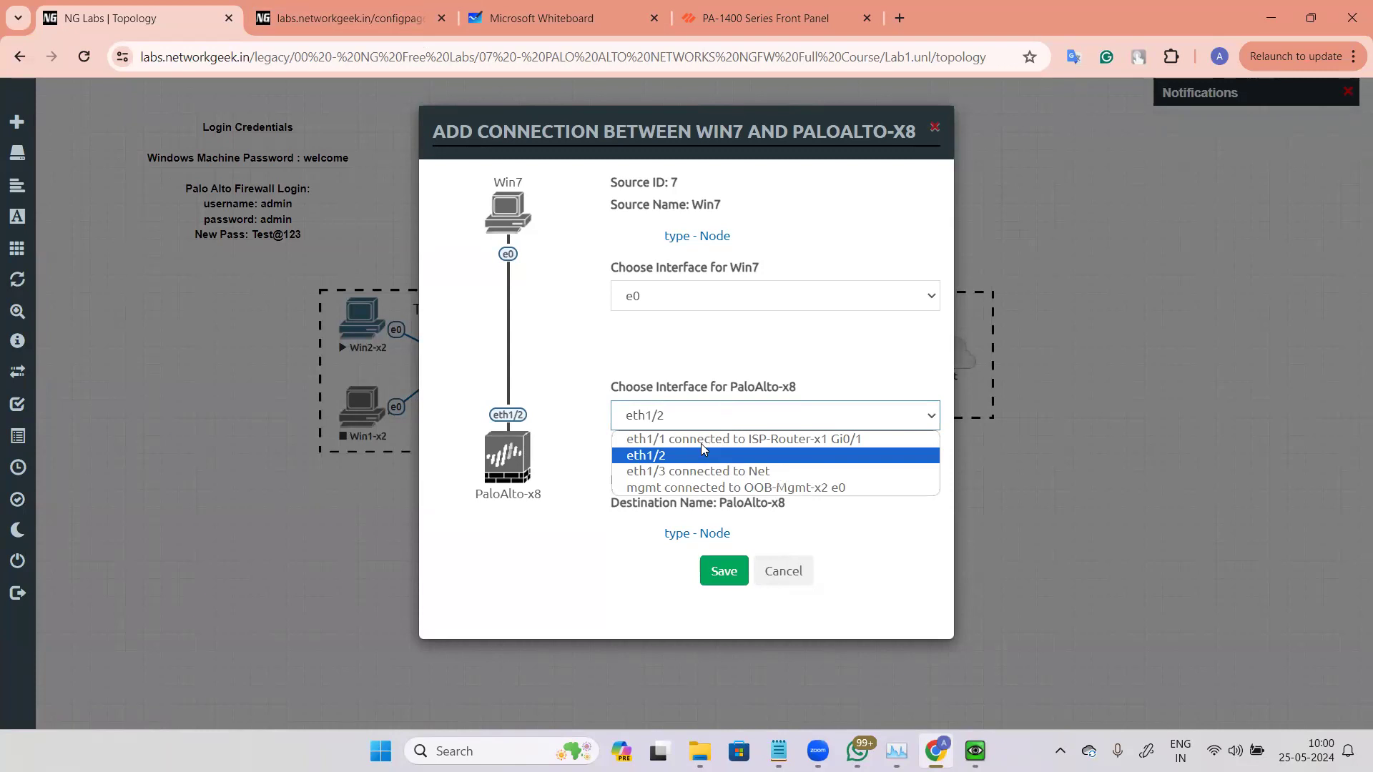
pyautogui.click(760, 456)
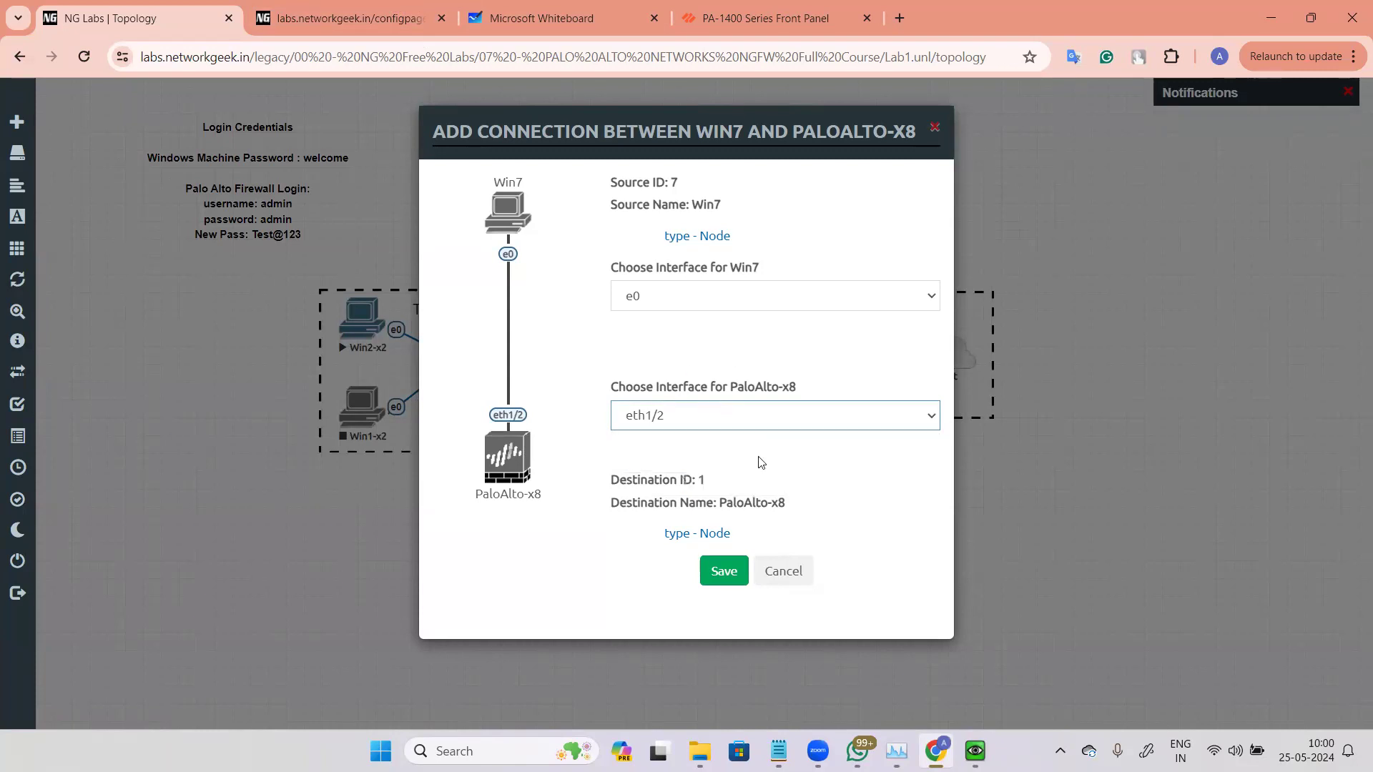
pyautogui.click(785, 570)
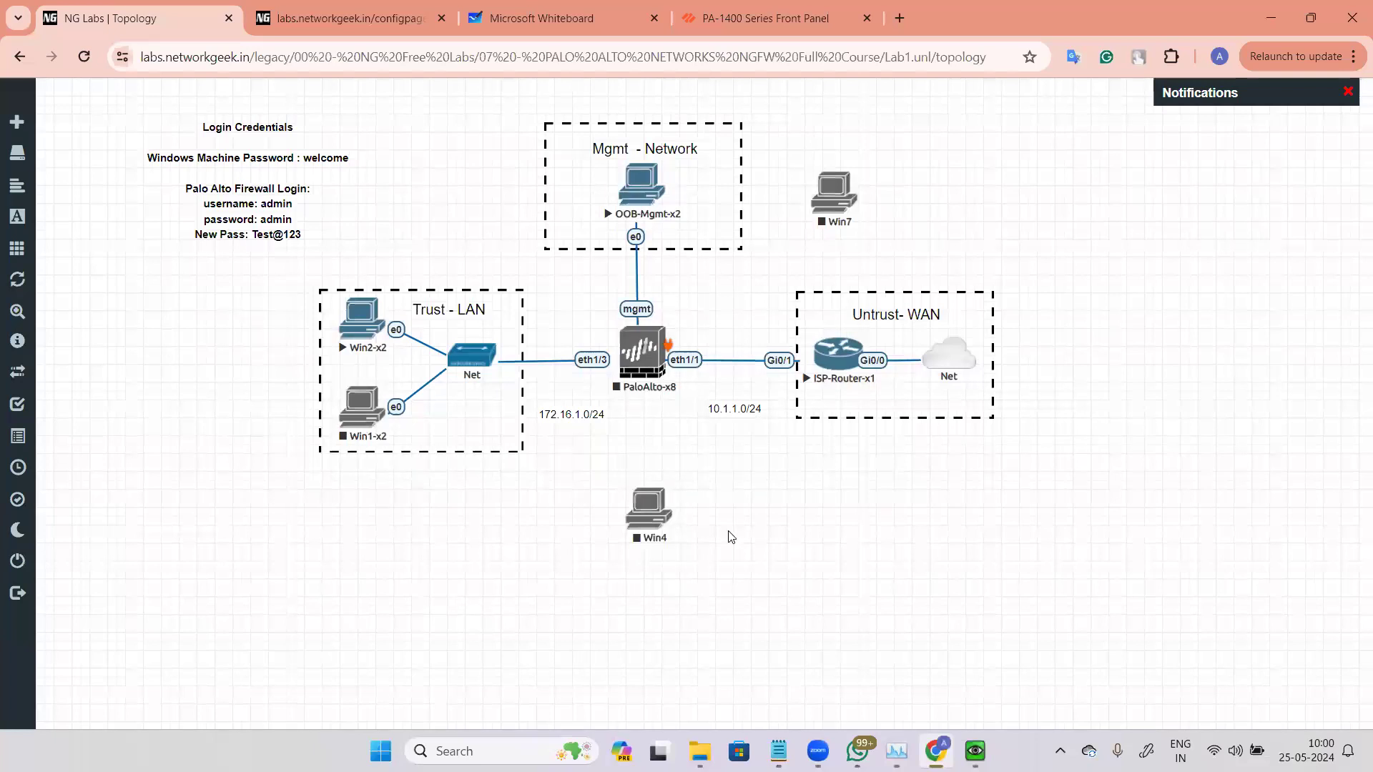
# Step: Edit the PaloAlto-x8 node to have 8 Ethernet interfaces and save it
pyautogui.rightClick(652, 346)
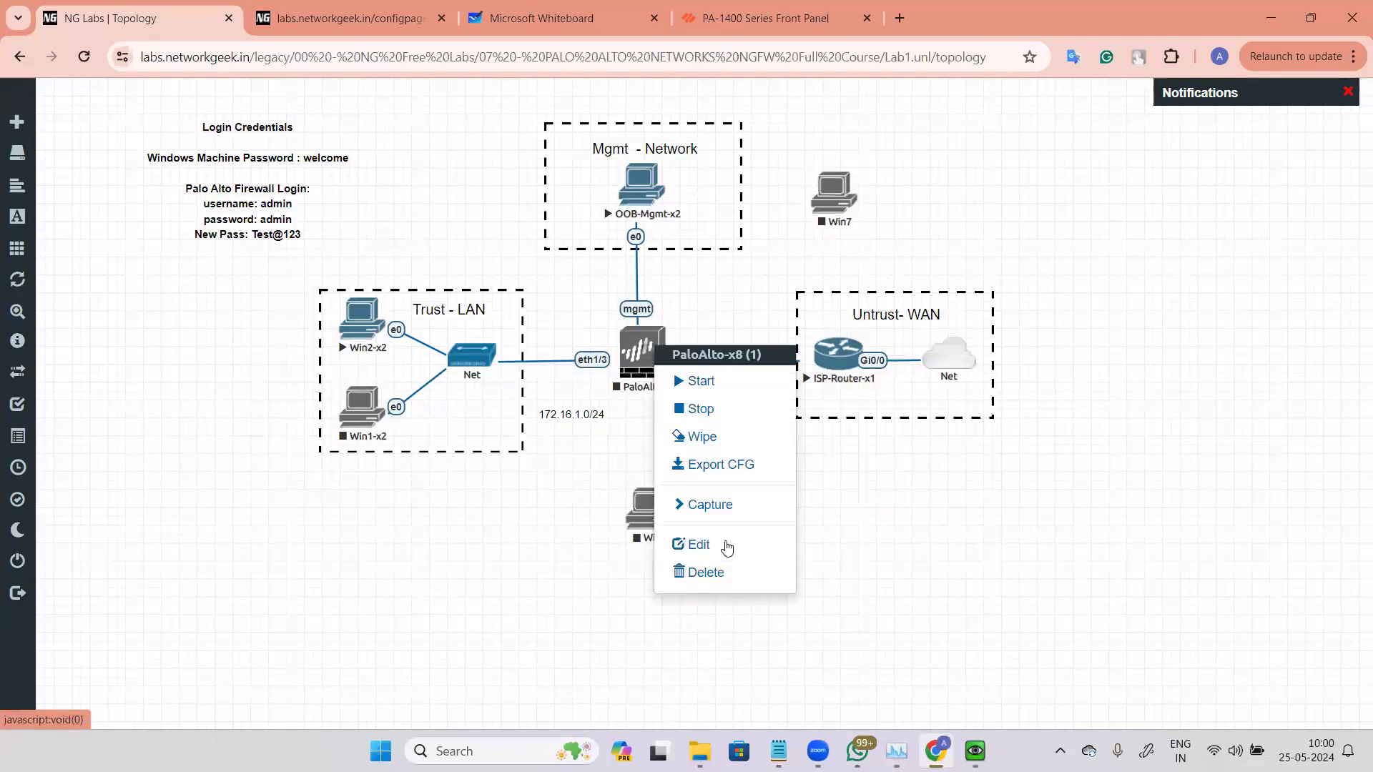
pyautogui.click(697, 544)
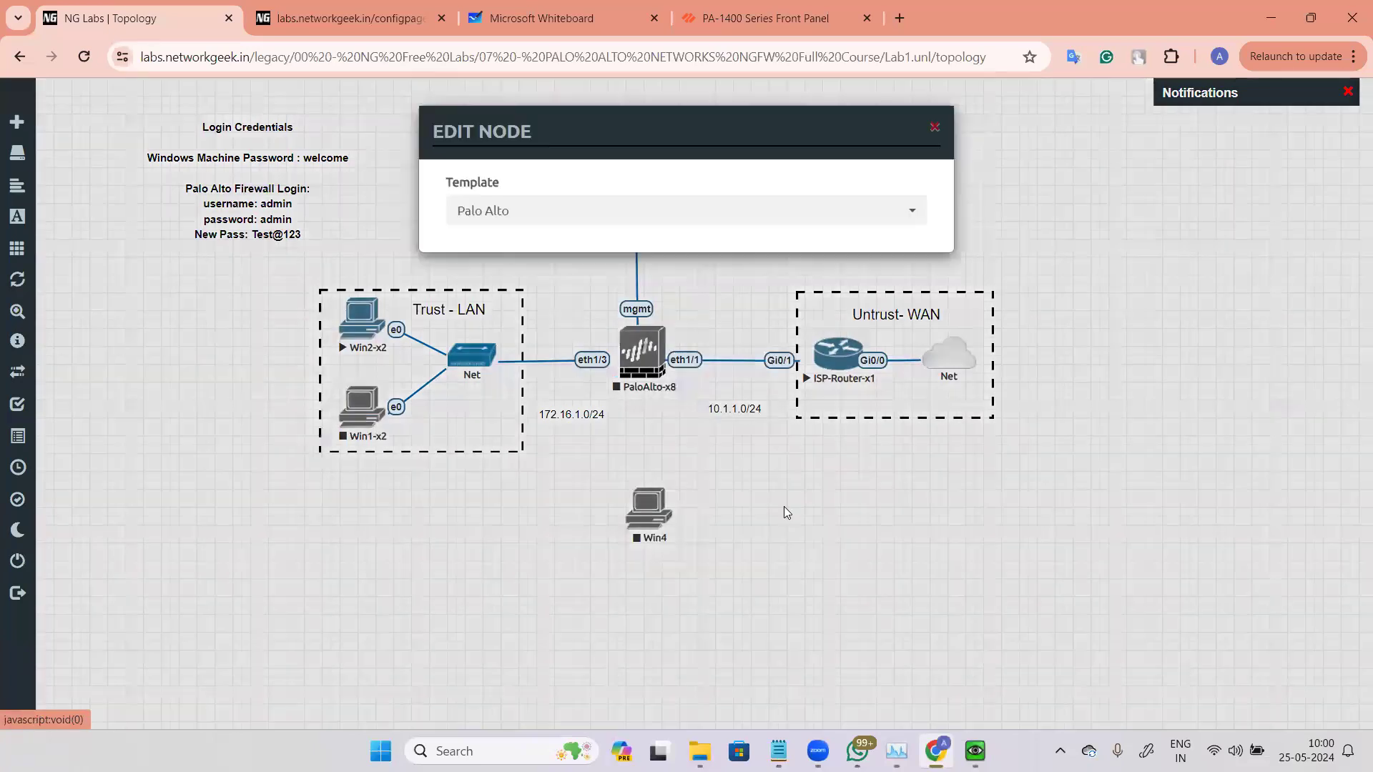
pyautogui.scroll(-1, 807, 565)
pyautogui.moveTo(808, 579); pyautogui.dragTo(796, 580)
pyautogui.write('8')
pyautogui.scroll(-5, 870, 572)
pyautogui.click(599, 670)
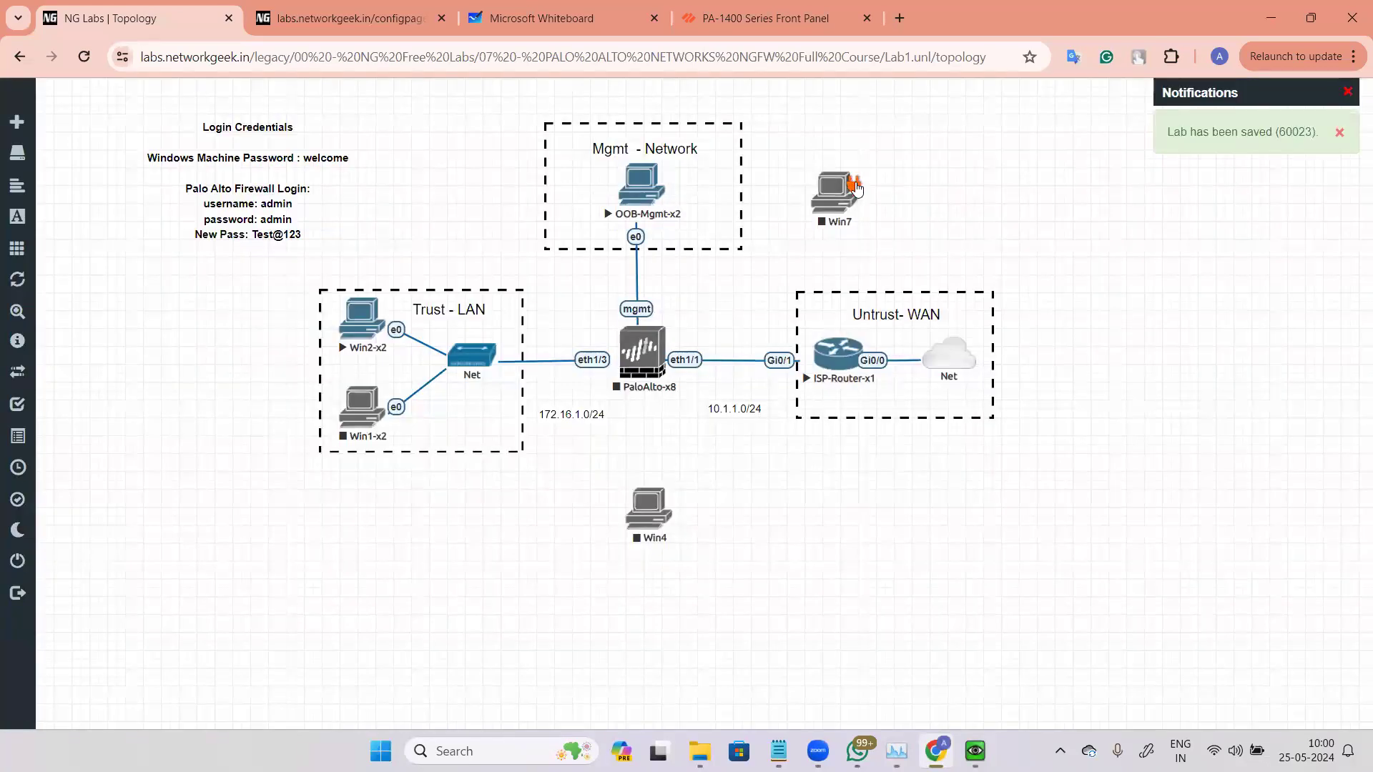
# Step: Connect Win7's e0 to the firewall's eth1/4 and move Win7 below the firewall
pyautogui.moveTo(856, 187); pyautogui.dragTo(640, 350)
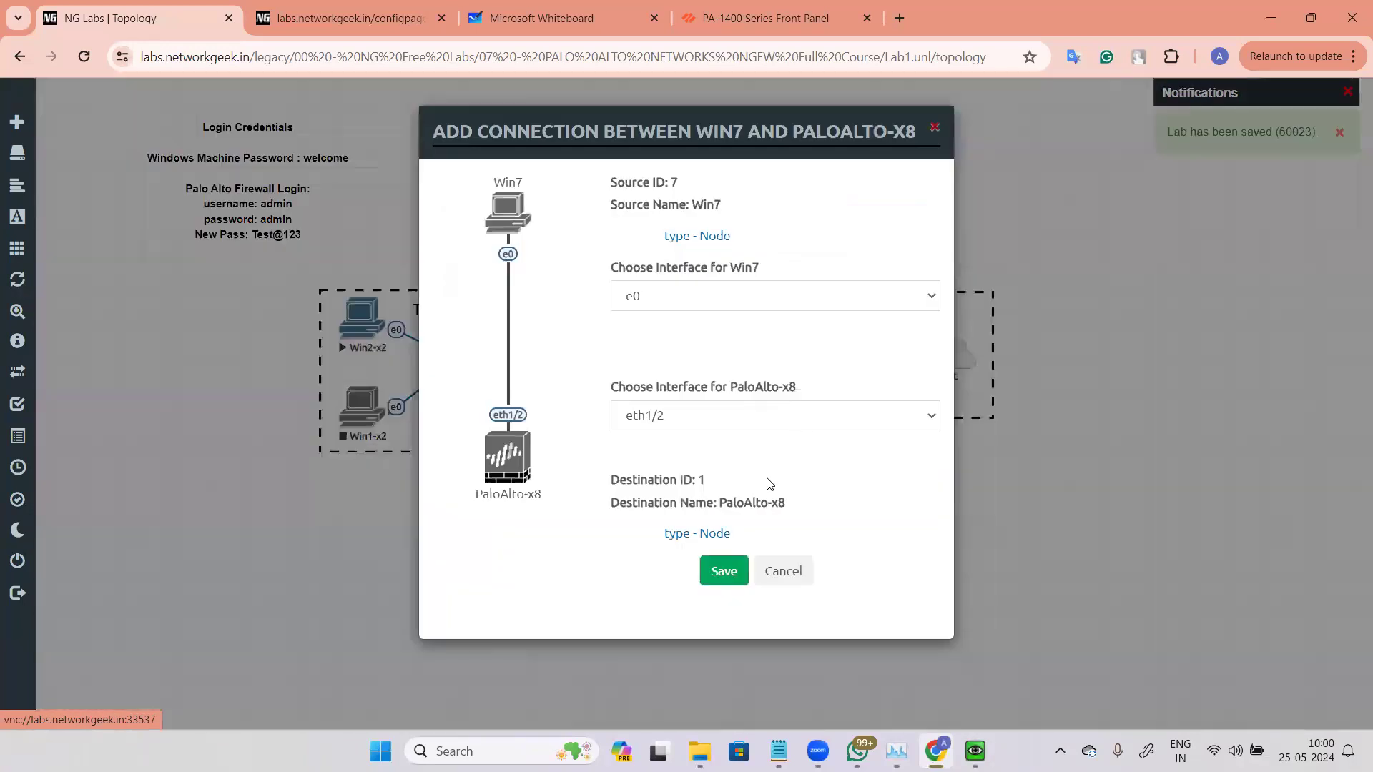
pyautogui.click(794, 415)
pyautogui.click(737, 473)
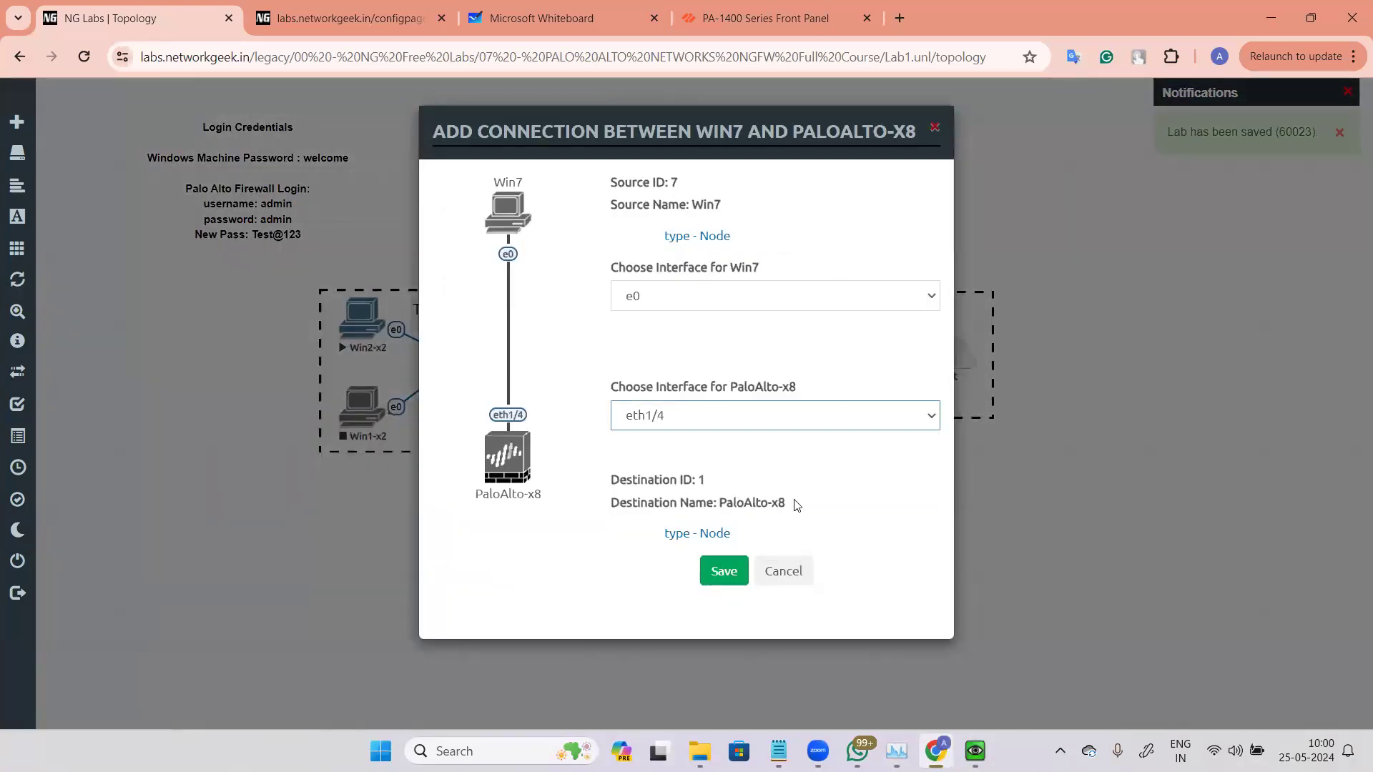
pyautogui.click(723, 571)
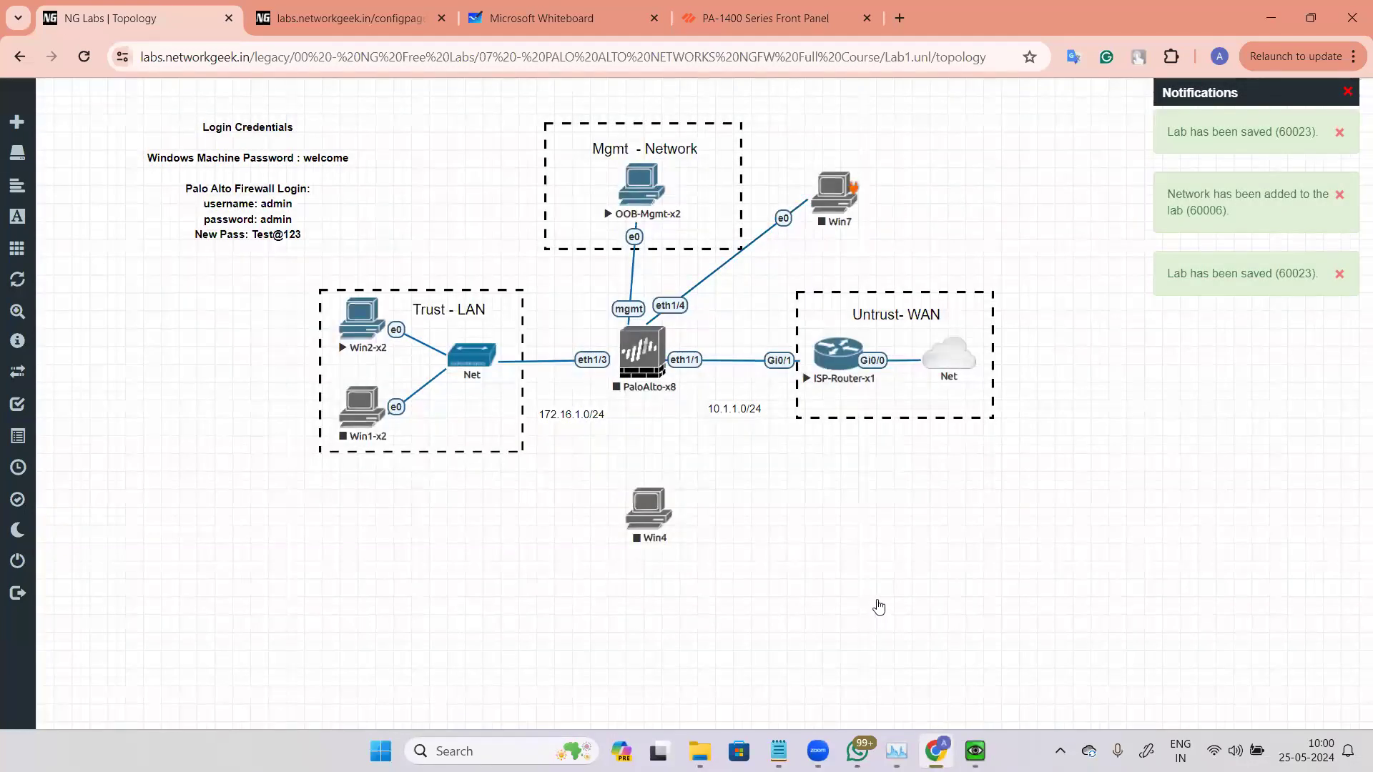
pyautogui.moveTo(834, 193); pyautogui.dragTo(429, 618)
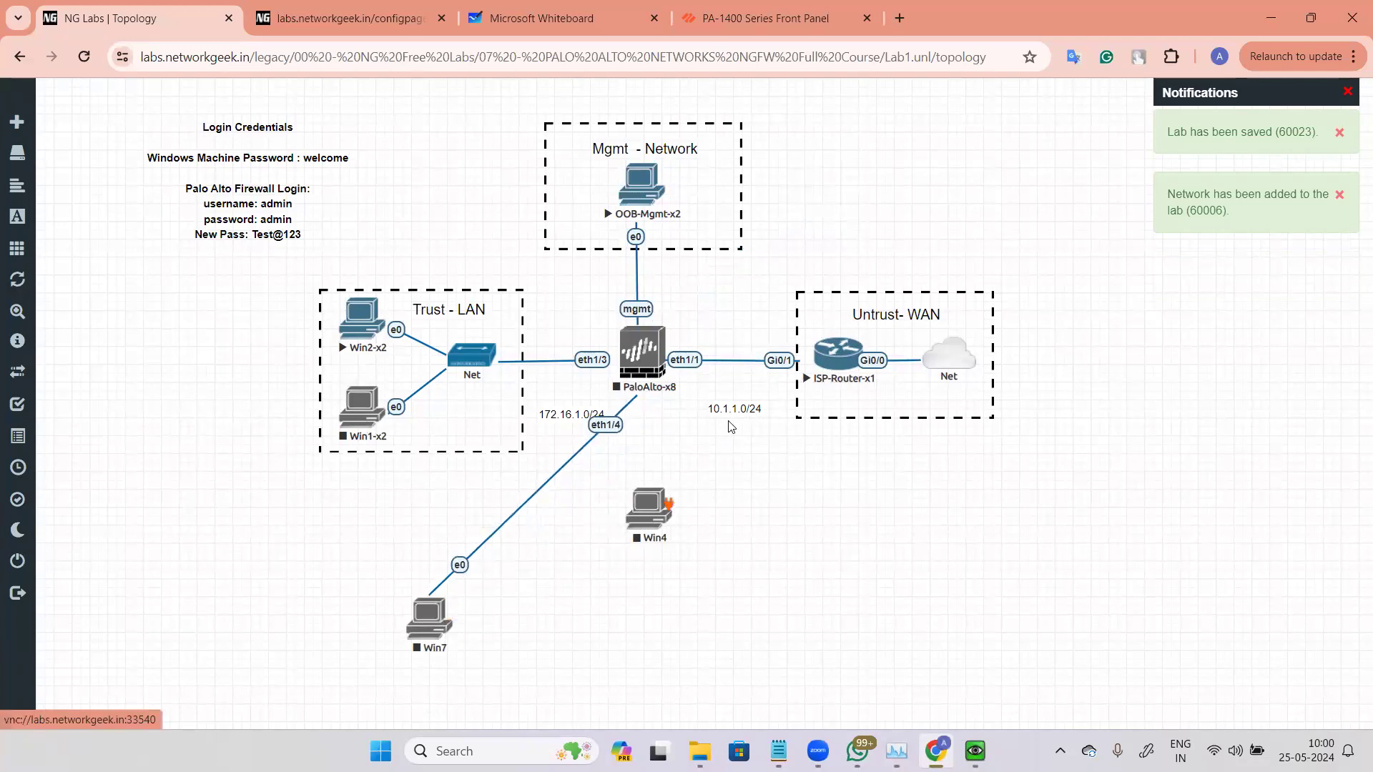
# Step: Connect Win4's e0 to the firewall's eth1/5
pyautogui.moveTo(677, 513); pyautogui.dragTo(642, 353)
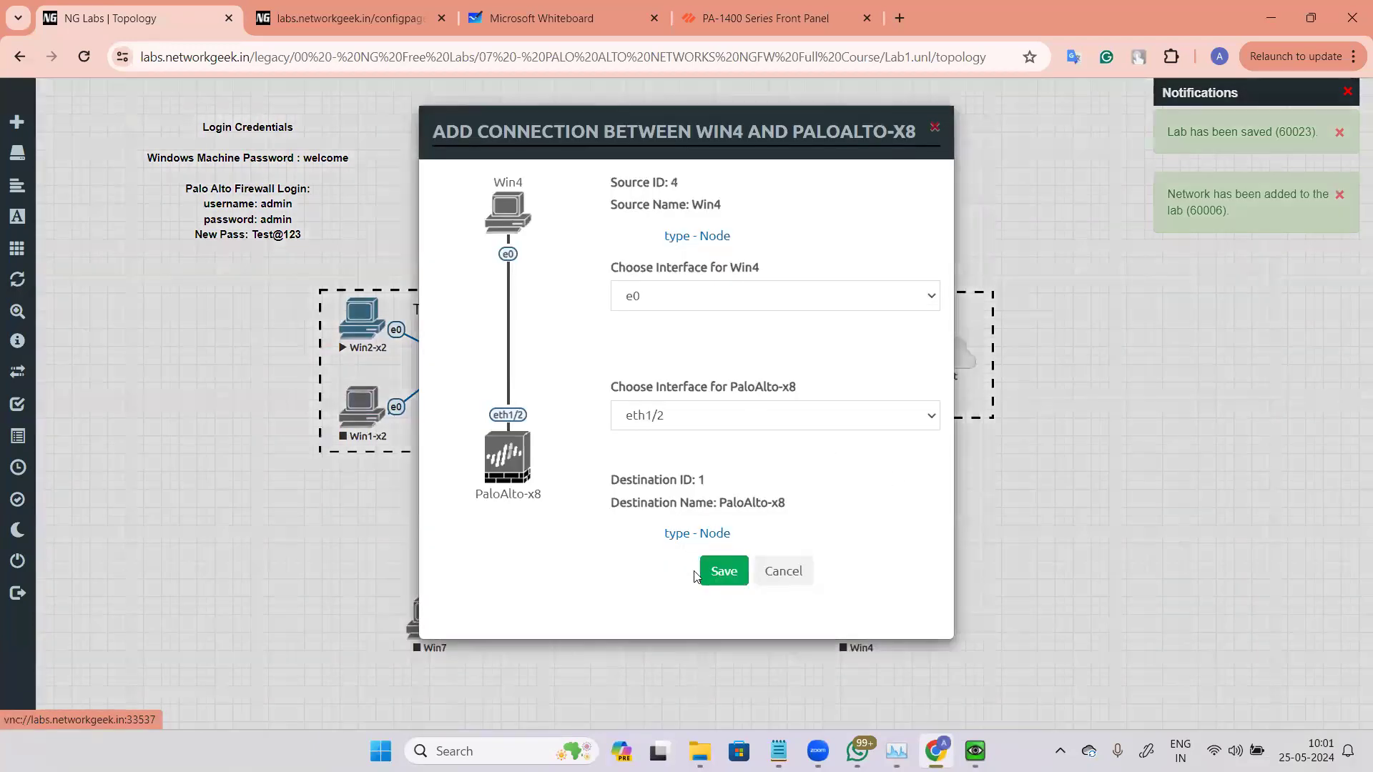
pyautogui.click(751, 416)
pyautogui.click(736, 503)
pyautogui.click(723, 574)
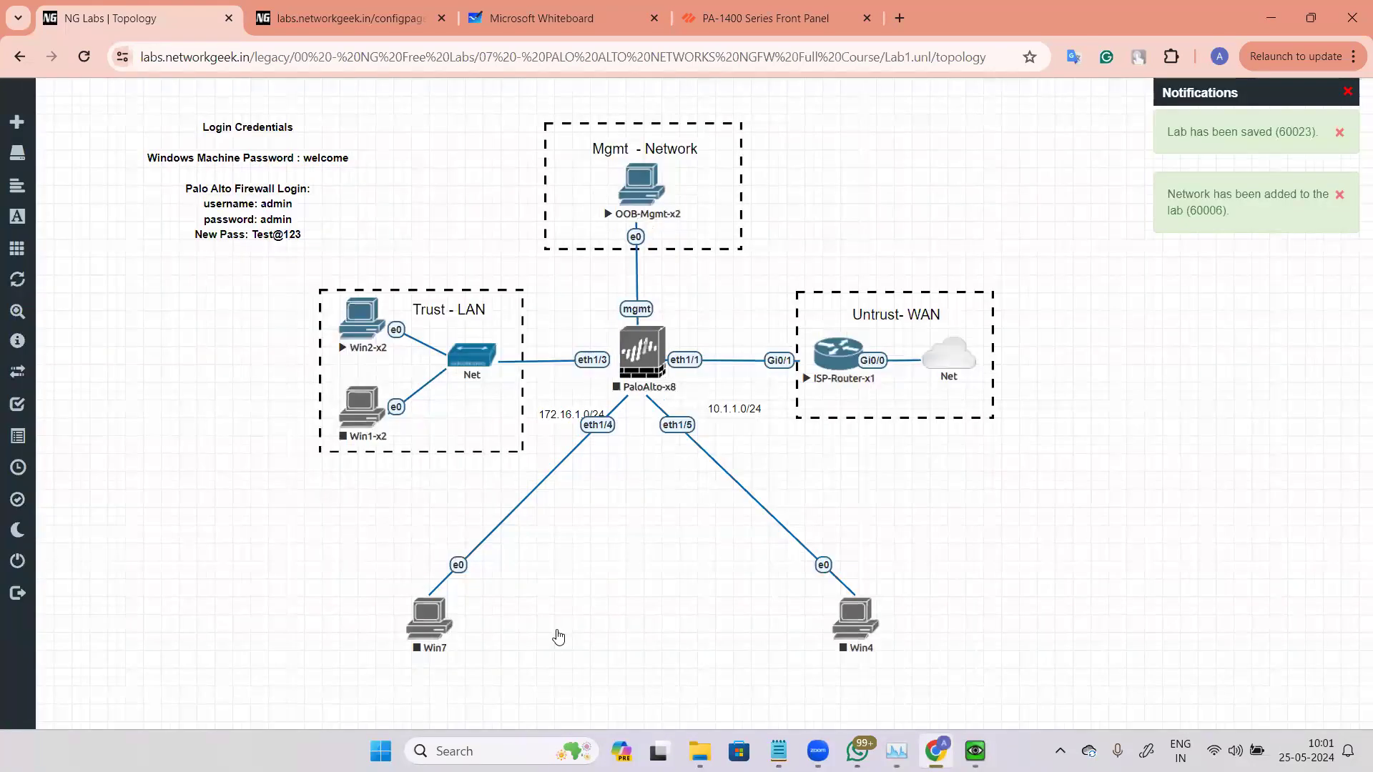
# Step: Reposition Win7 and Win4 side by side beneath the firewall
pyautogui.moveTo(833, 622); pyautogui.dragTo(713, 633)
pyautogui.moveTo(429, 619); pyautogui.dragTo(569, 633)
pyautogui.moveTo(836, 617); pyautogui.dragTo(719, 628)
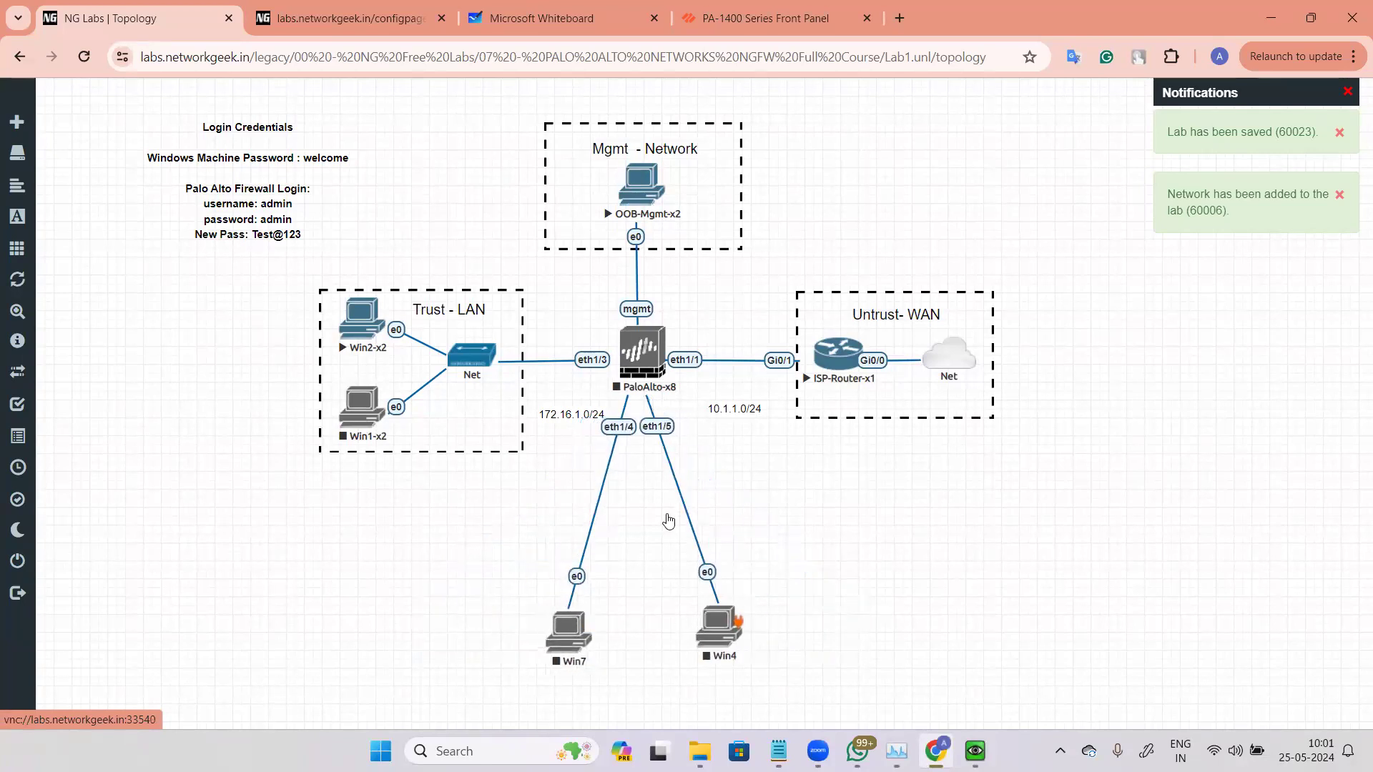
# Step: Start the Win7, Win4 and PaloAlto-x8 nodes
pyautogui.rightClick(580, 629)
pyautogui.click(620, 512)
pyautogui.rightClick(720, 627)
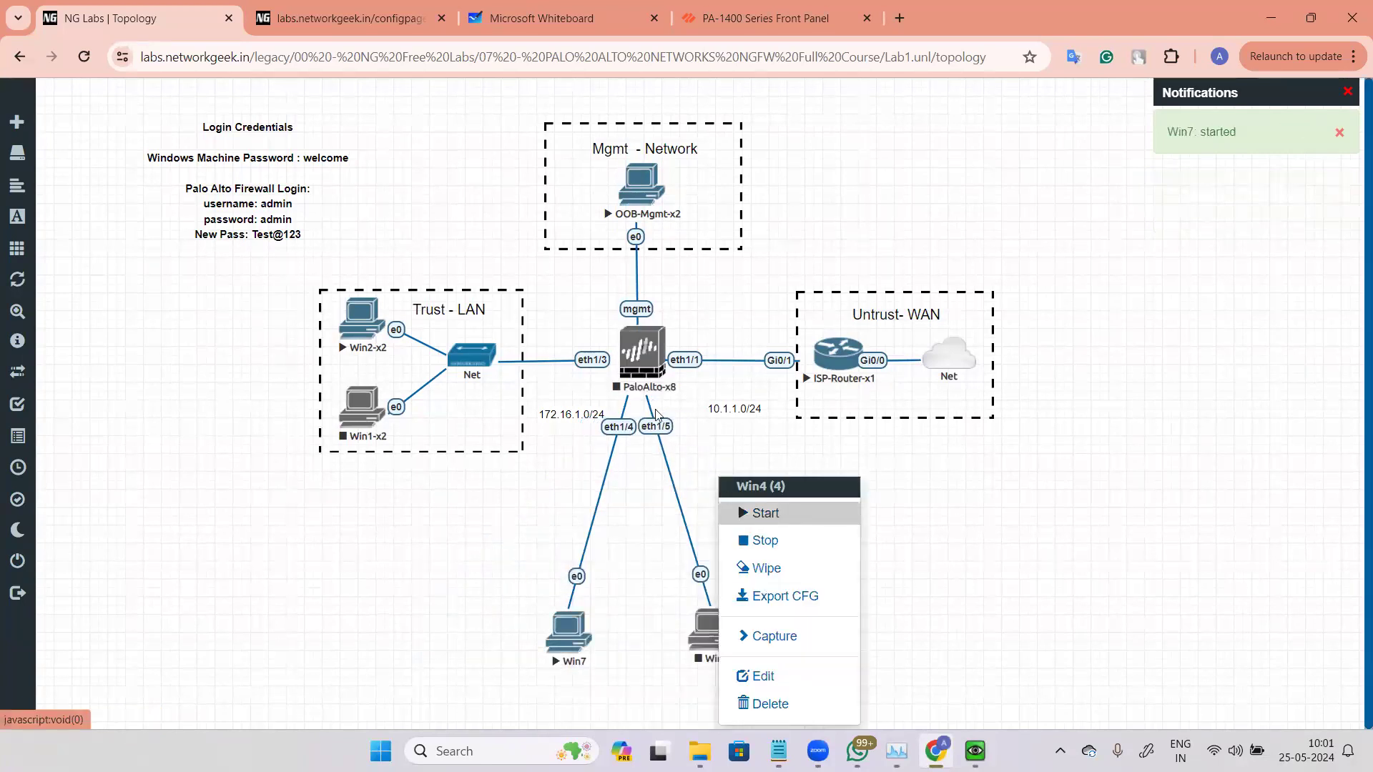
pyautogui.click(765, 513)
pyautogui.rightClick(640, 354)
pyautogui.click(747, 392)
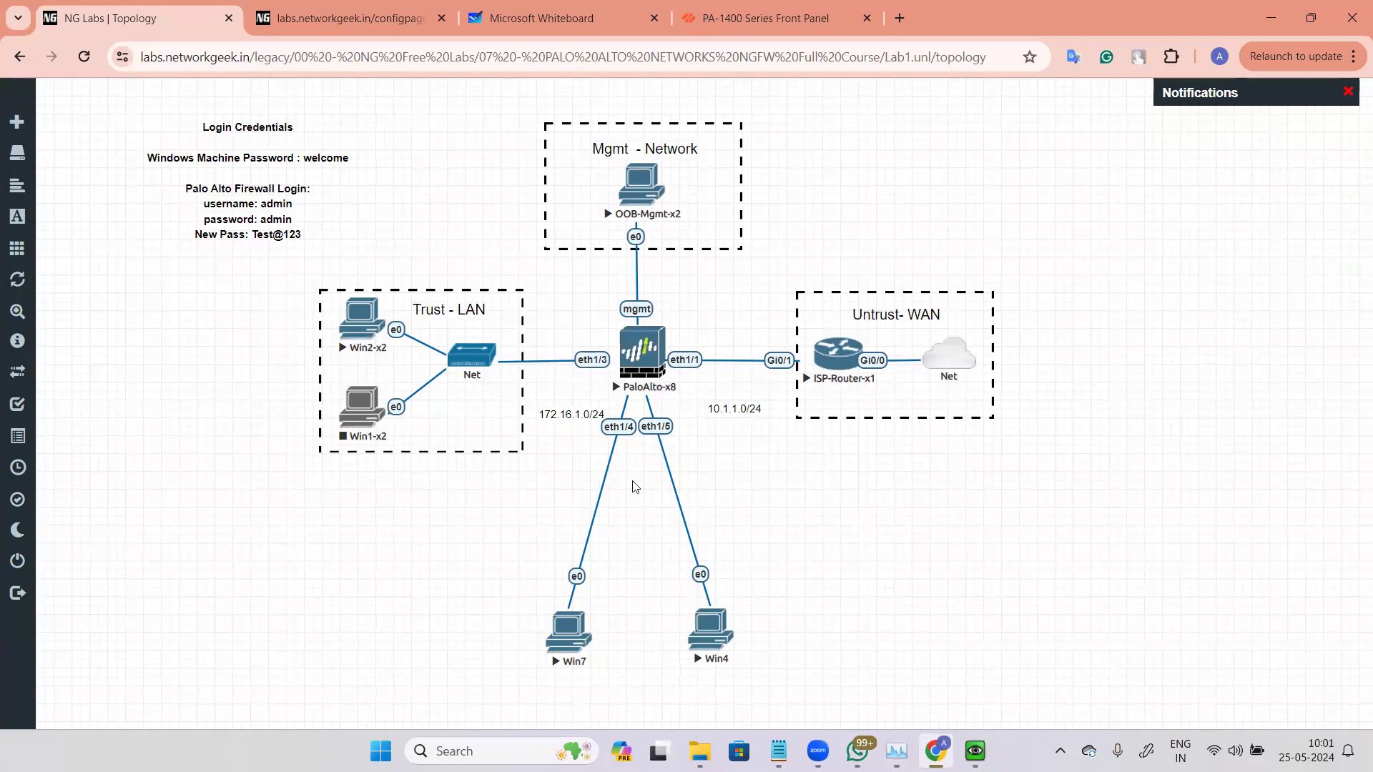
# Step: Open Win7's console and assign its Local Area Connection the static IPv4 address 192.168.5.1 with the default subnet mask
pyautogui.click(568, 629)
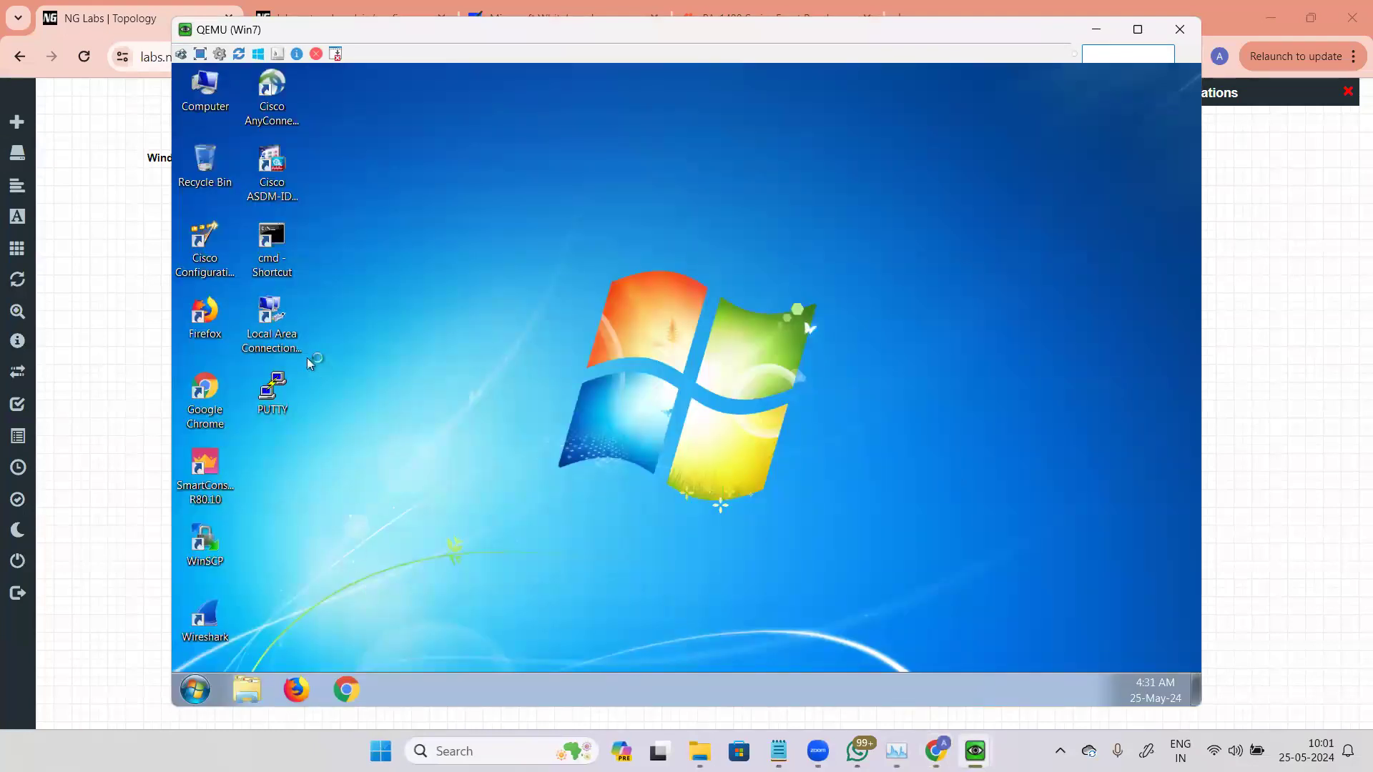
pyautogui.click(271, 322)
pyautogui.doubleClick(274, 316)
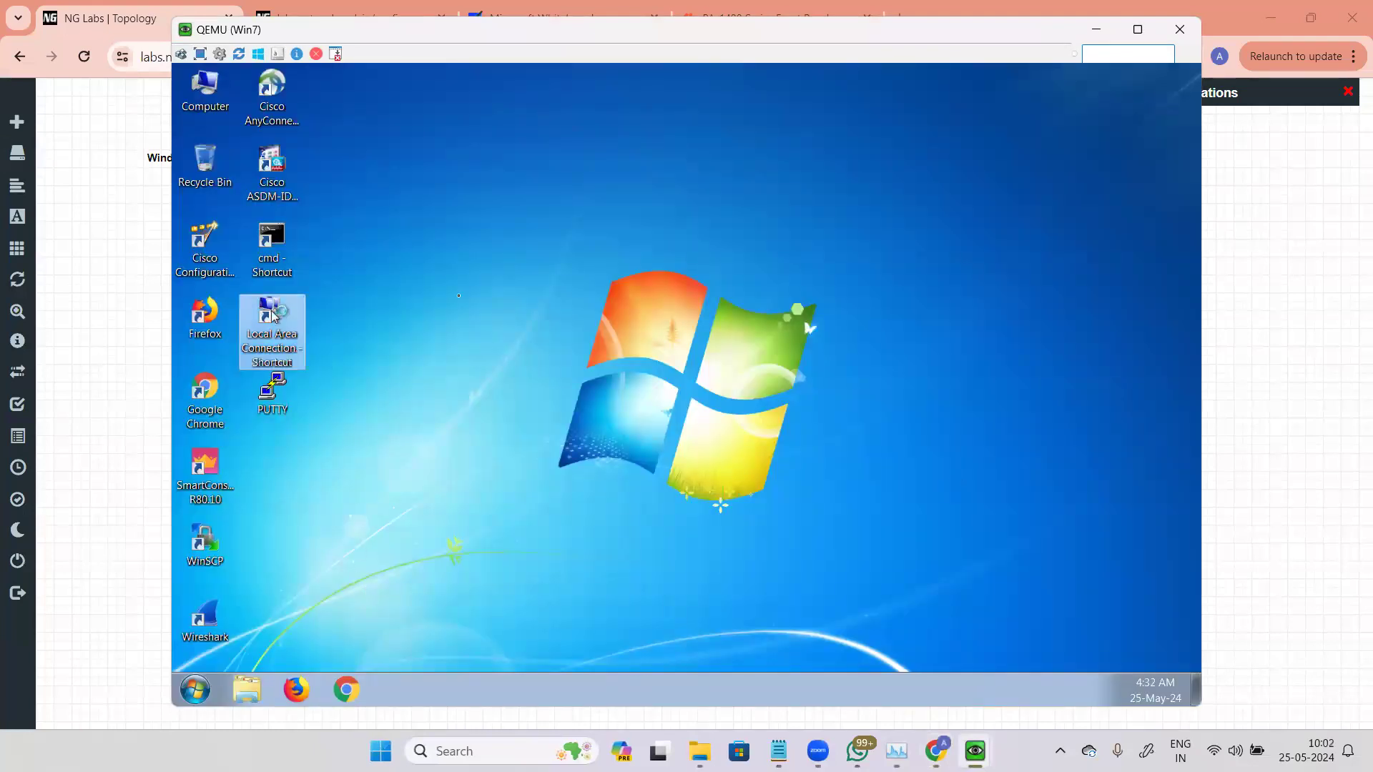
pyautogui.click(589, 520)
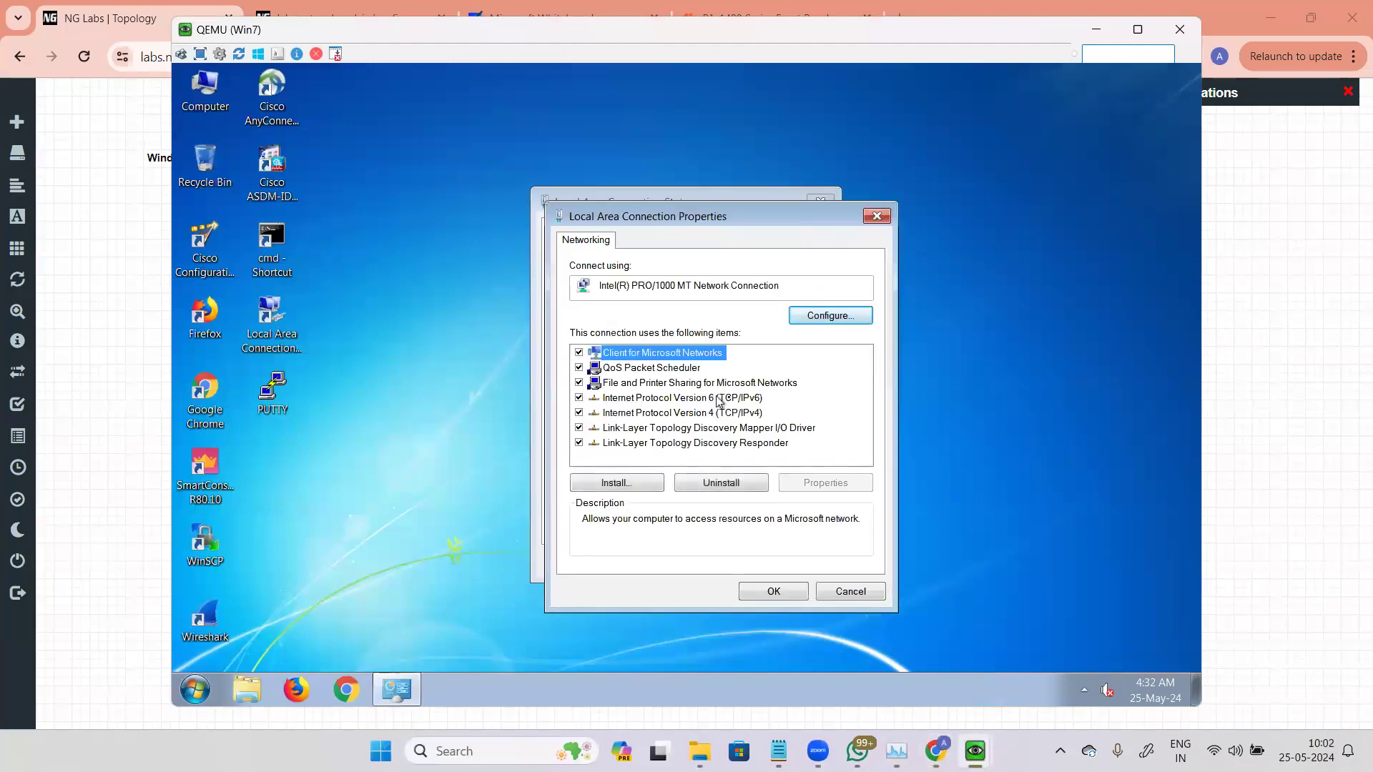
pyautogui.click(744, 412)
pyautogui.click(833, 483)
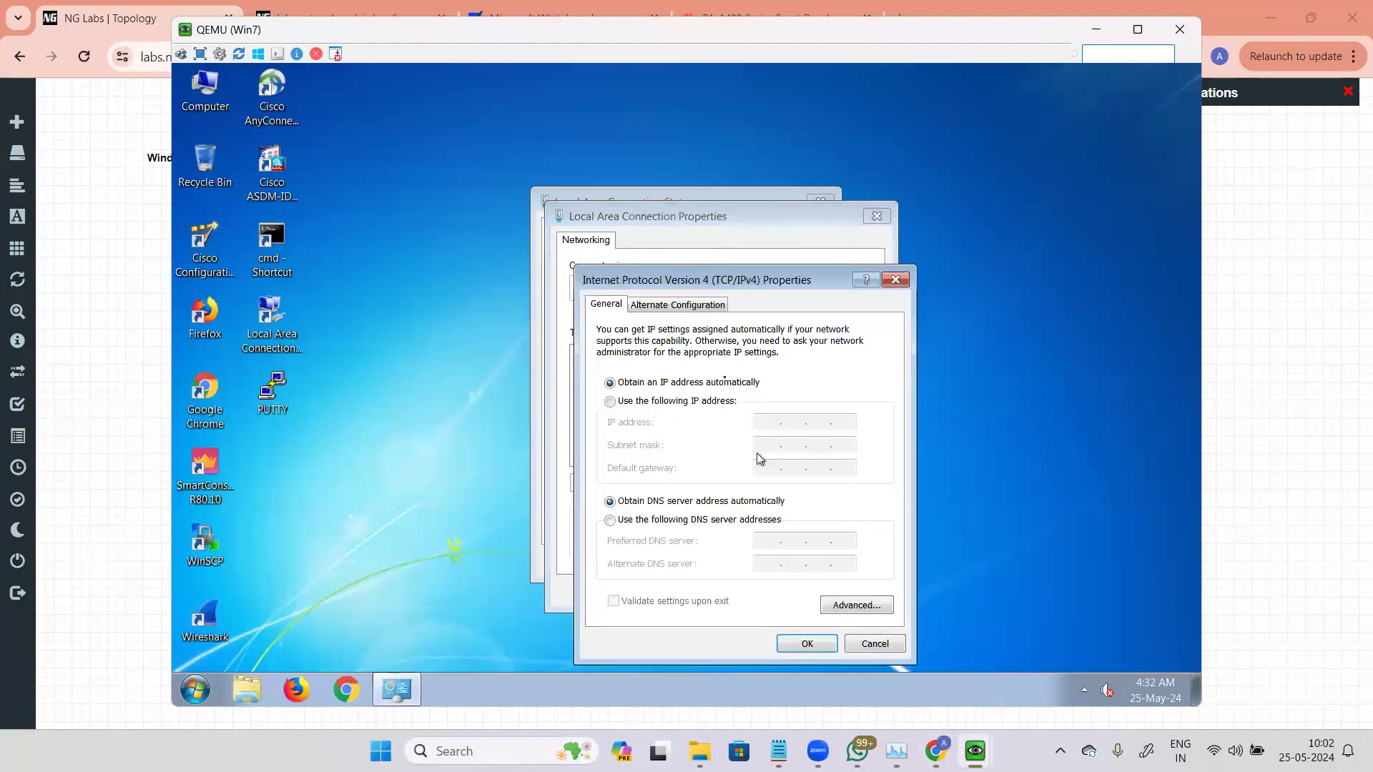
pyautogui.click(674, 403)
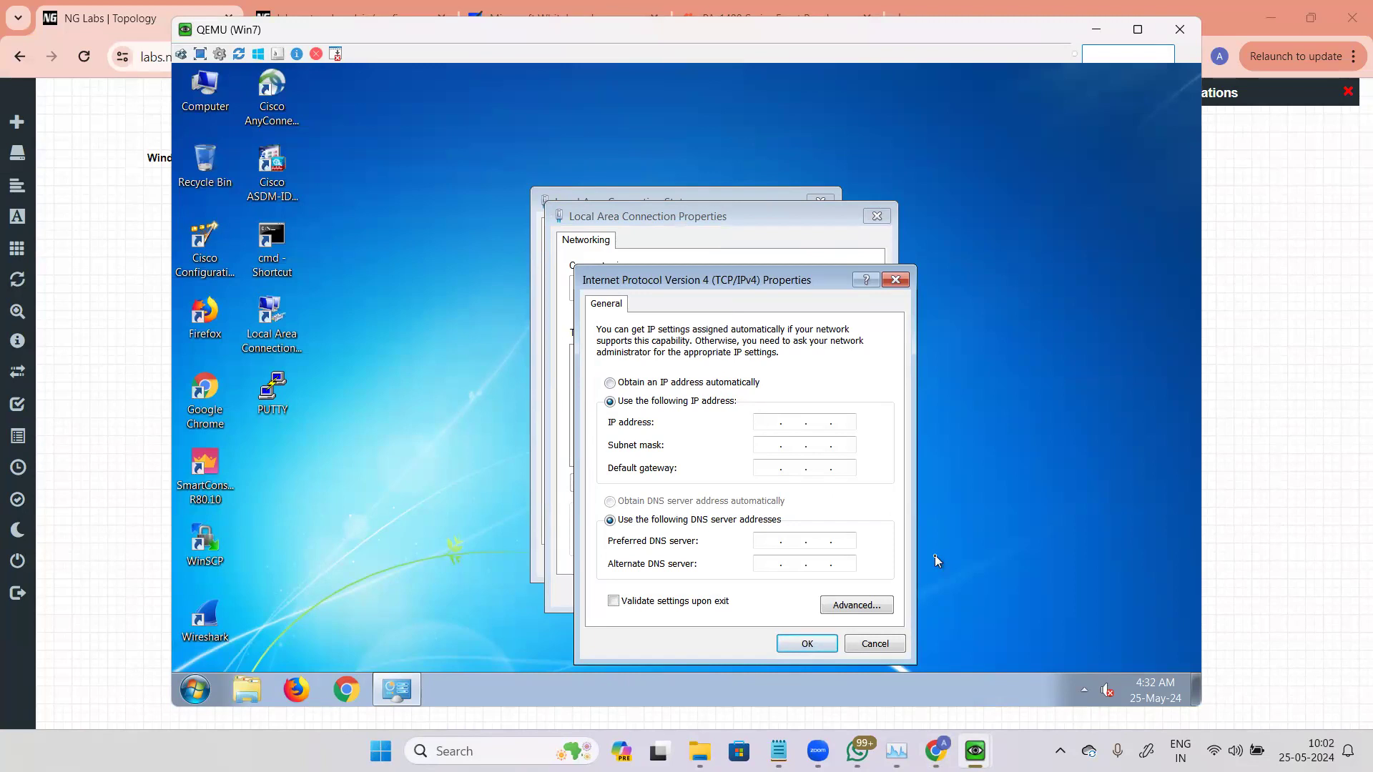
pyautogui.write('192.168.5.1')
pyautogui.press('Tab')
pyautogui.click(804, 645)
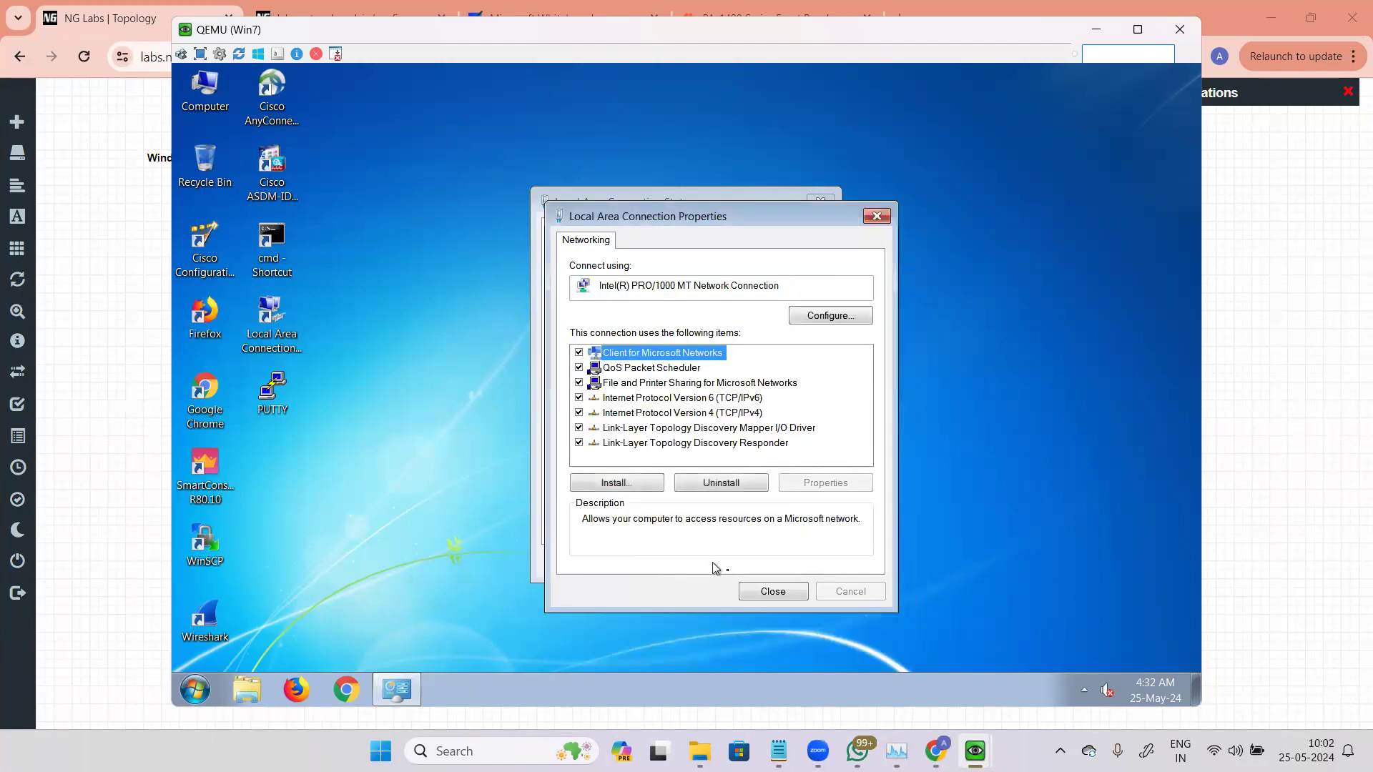
pyautogui.click(770, 592)
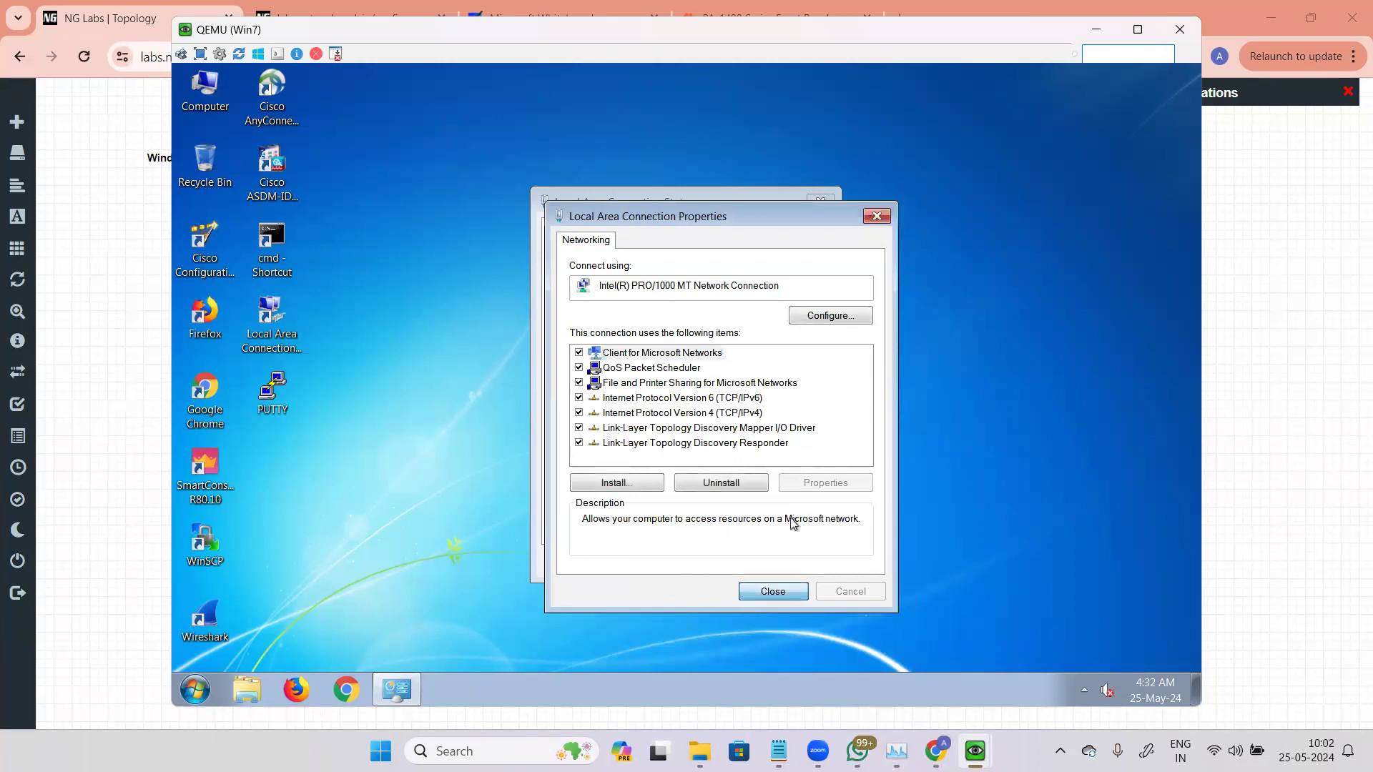
pyautogui.click(782, 592)
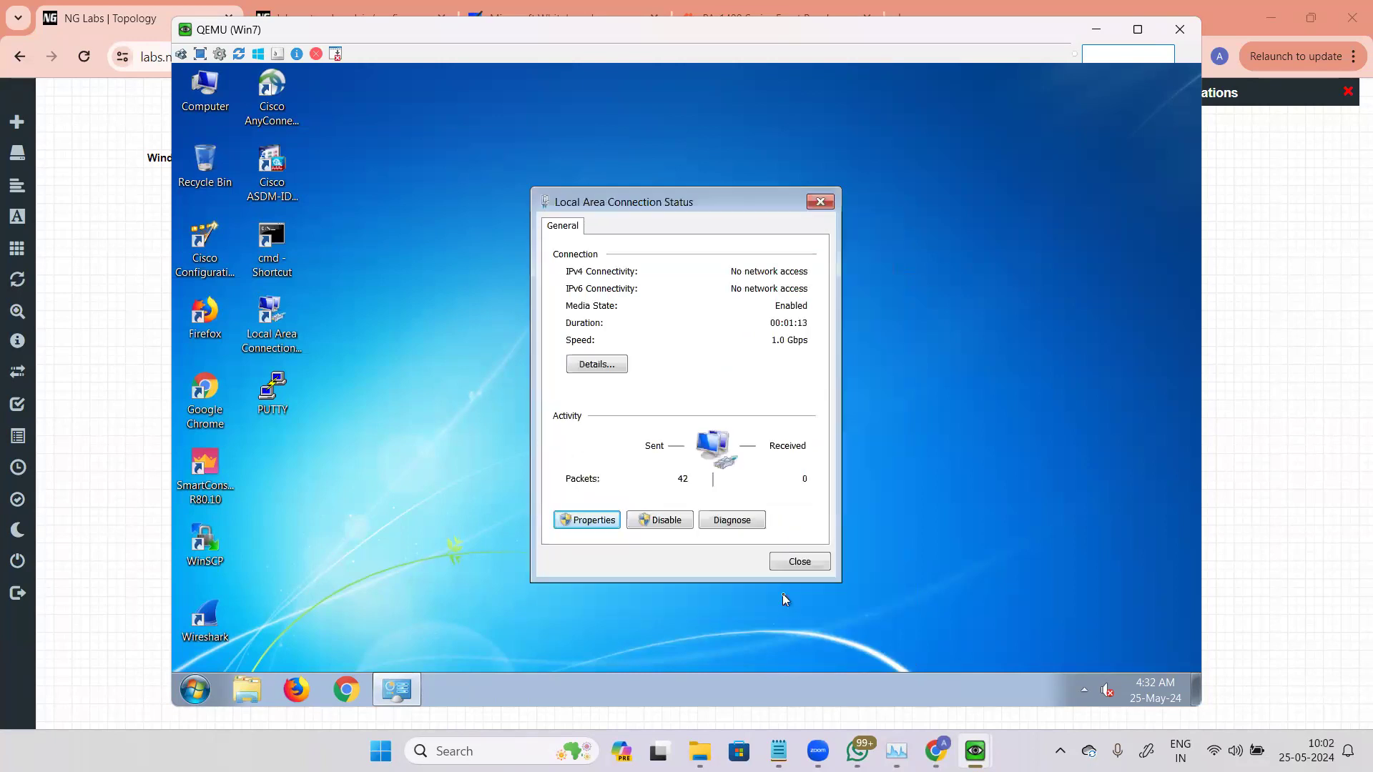
pyautogui.click(800, 562)
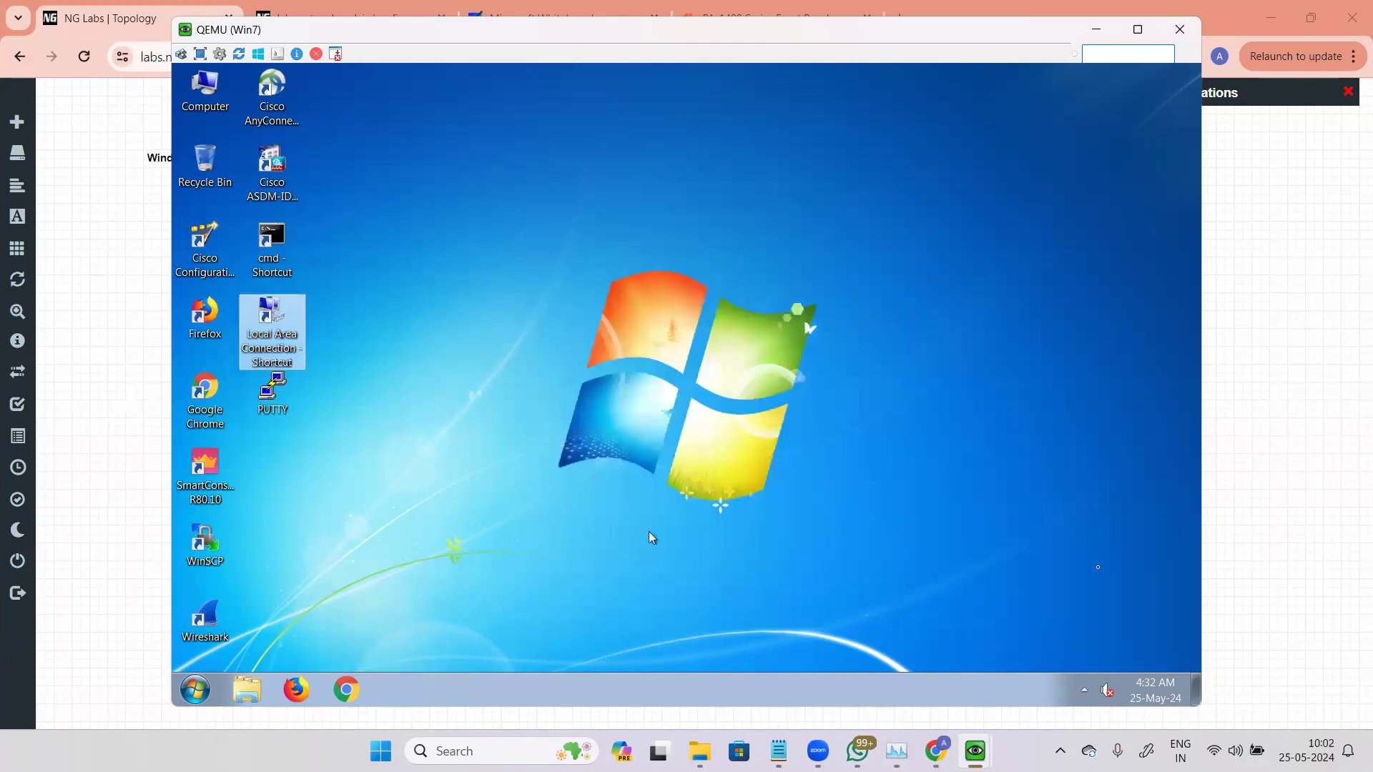
# Step: Open Win4's console and log in with the Windows password
pyautogui.click(1292, 539)
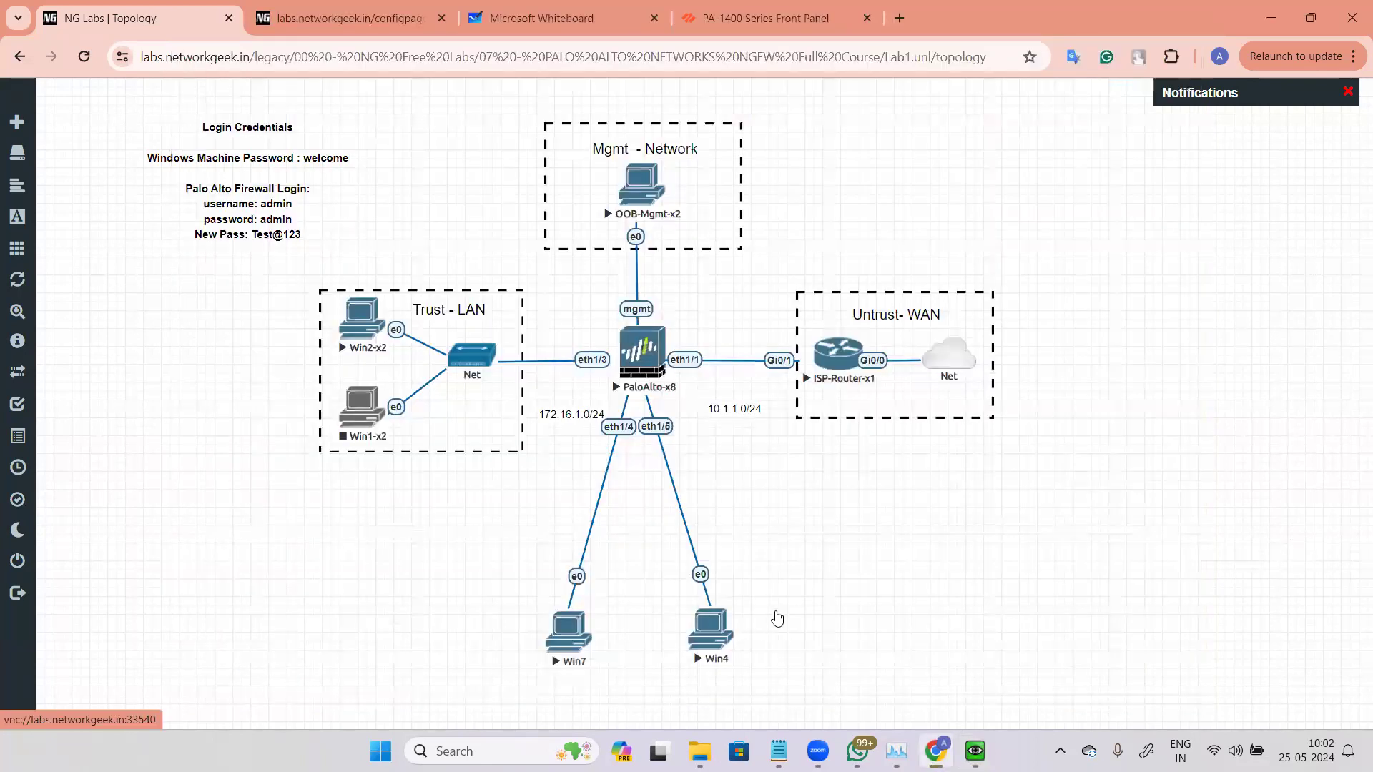
pyautogui.rightClick(715, 628)
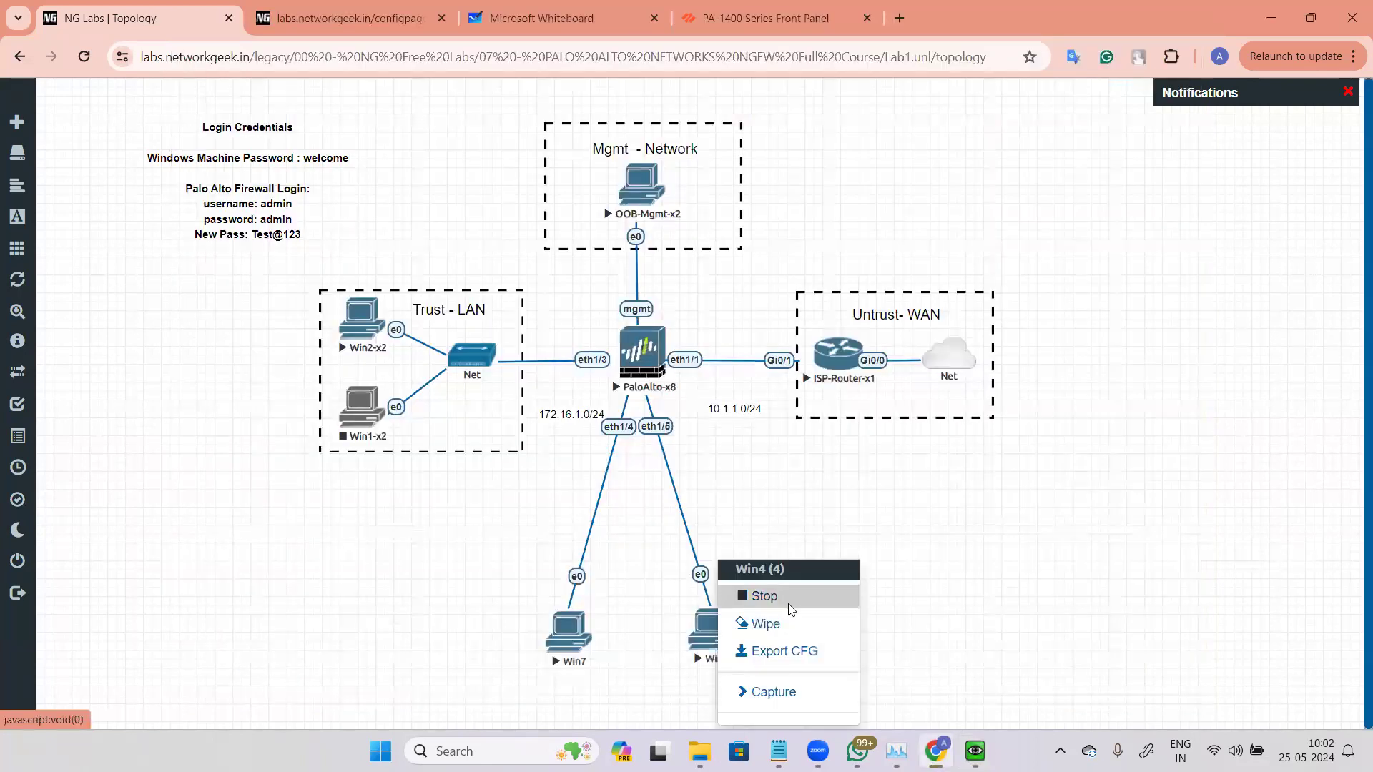
pyautogui.click(698, 631)
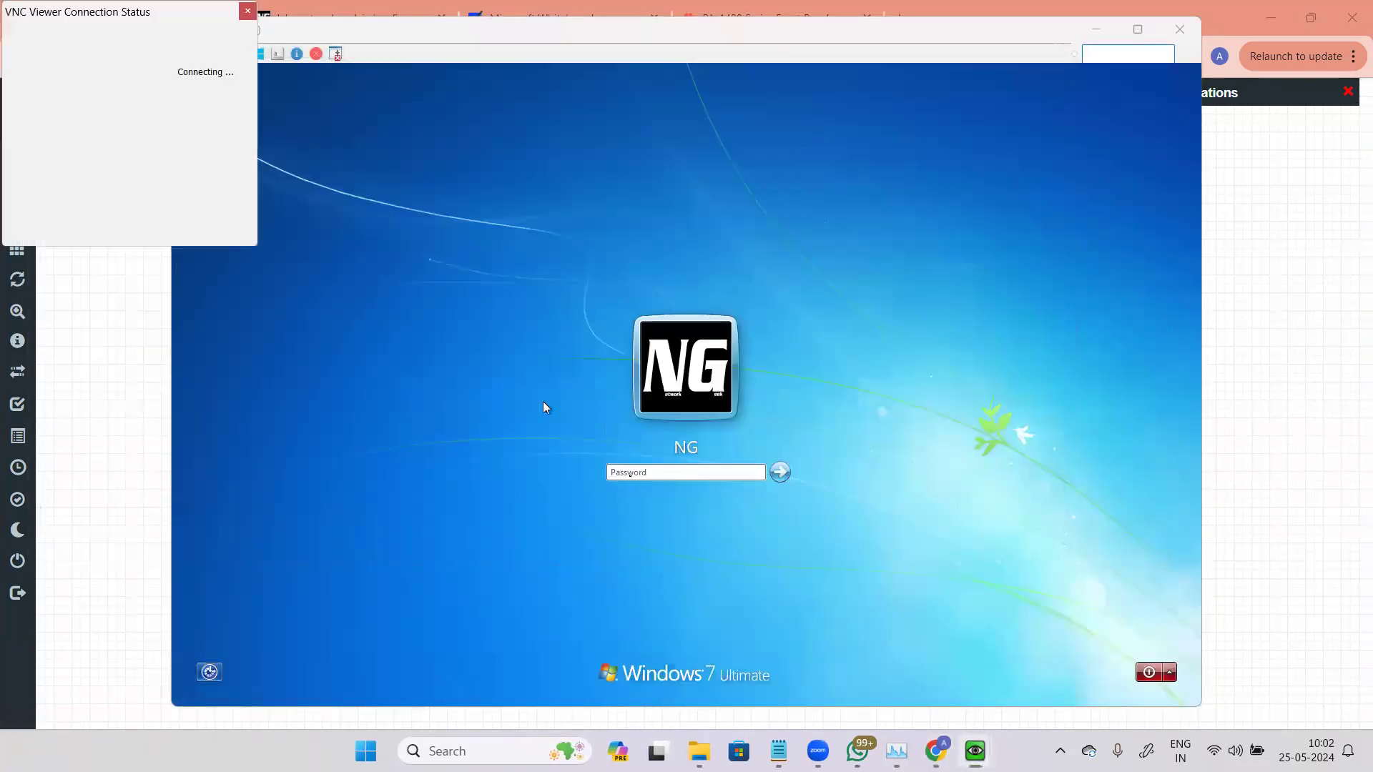
pyautogui.write('•••••')
pyautogui.press('Return')
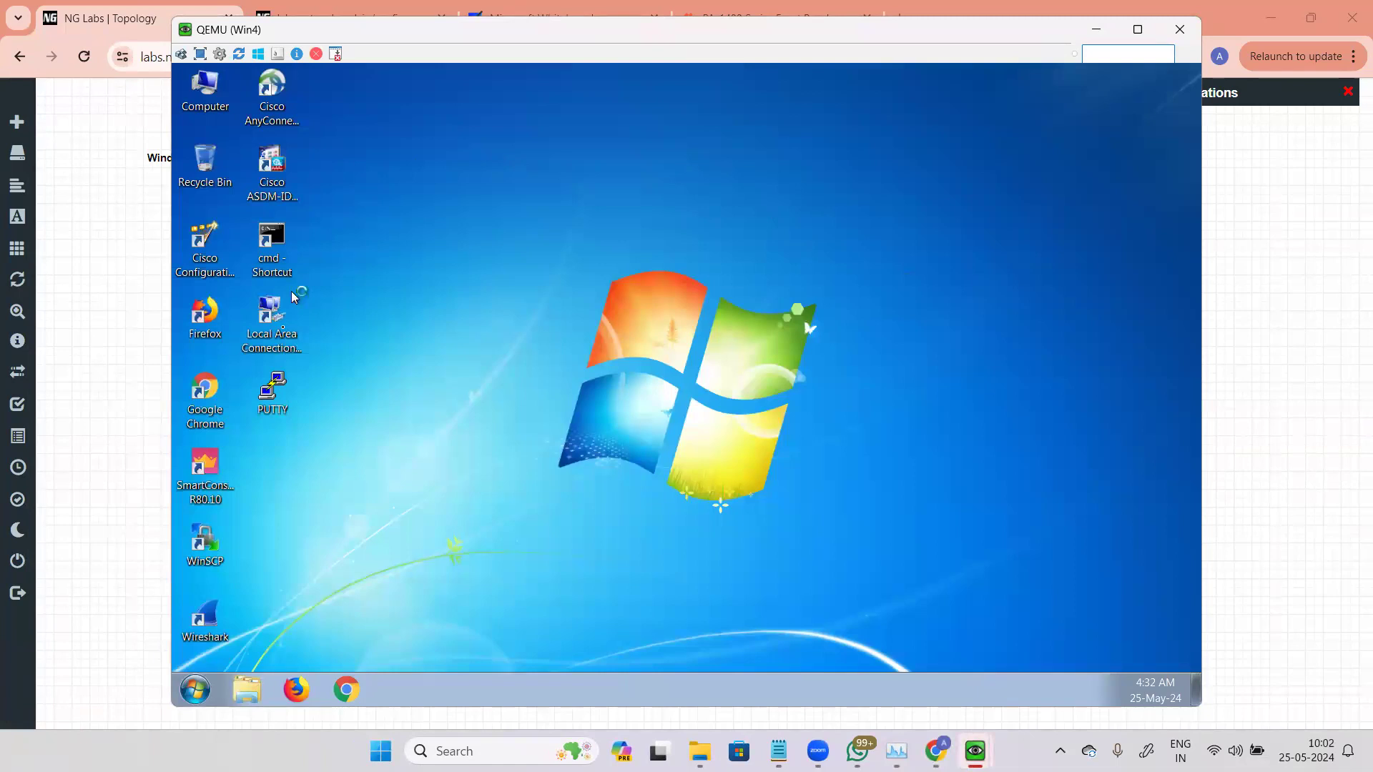
# Step: Assign Win4's Local Area Connection the static IPv4 address 192.168.5.2 with subnet mask 255.255.255.0
pyautogui.doubleClick(275, 314)
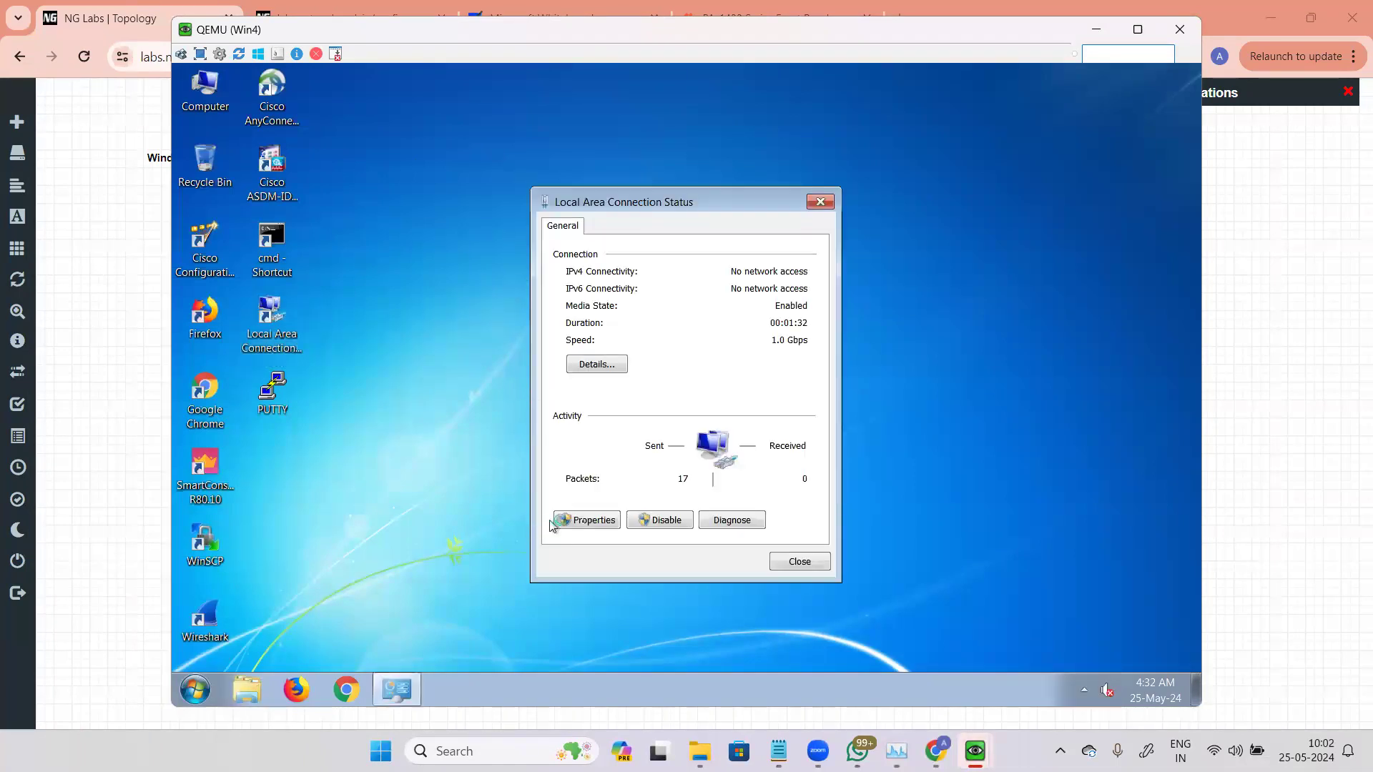
pyautogui.click(582, 520)
pyautogui.click(694, 413)
pyautogui.click(826, 480)
pyautogui.click(615, 402)
pyautogui.click(756, 422)
pyautogui.write('192168')
pyautogui.write('5')
pyautogui.write('2')
pyautogui.press('Tab')
pyautogui.click(722, 520)
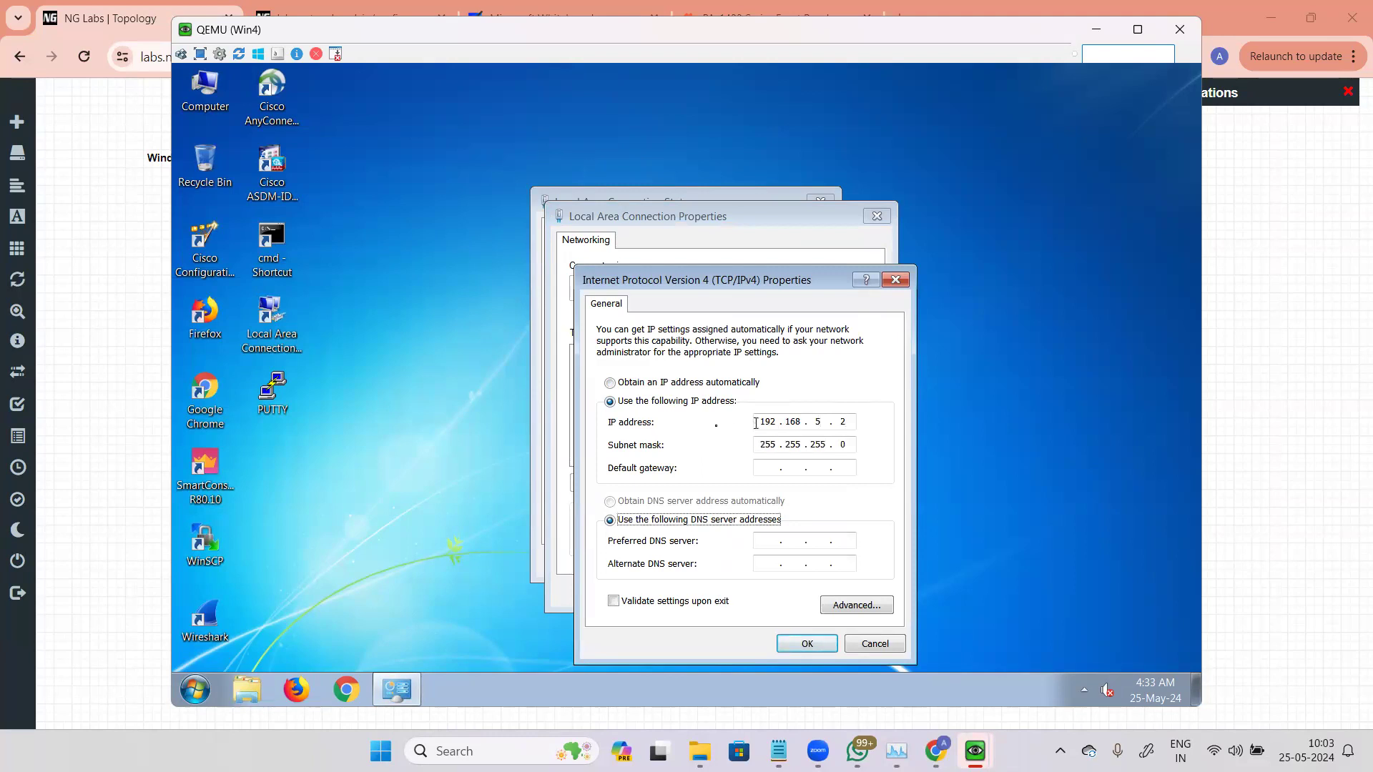
pyautogui.click(808, 644)
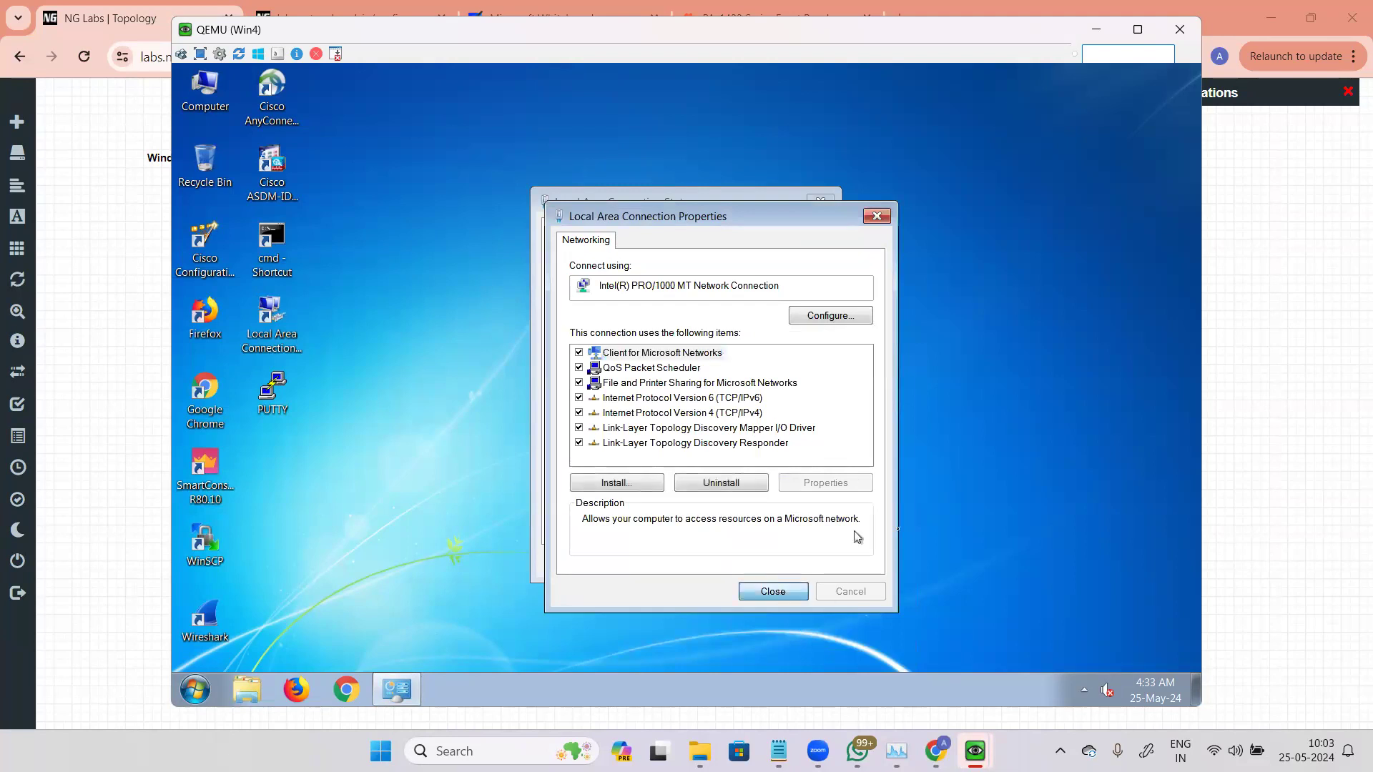
pyautogui.click(767, 591)
pyautogui.click(798, 563)
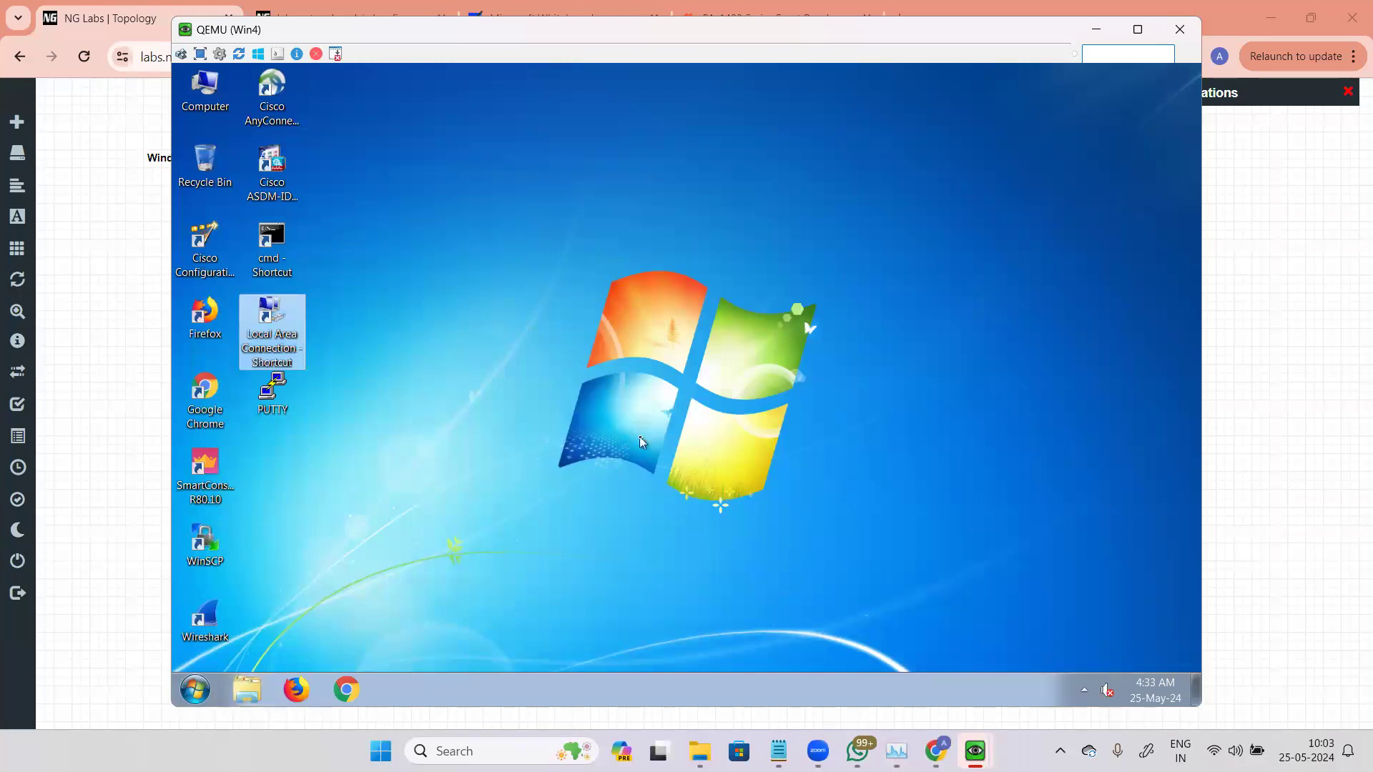
# Step: Close the Win4 console and open the PaloAlto-x8 firewall console
pyautogui.click(1208, 385)
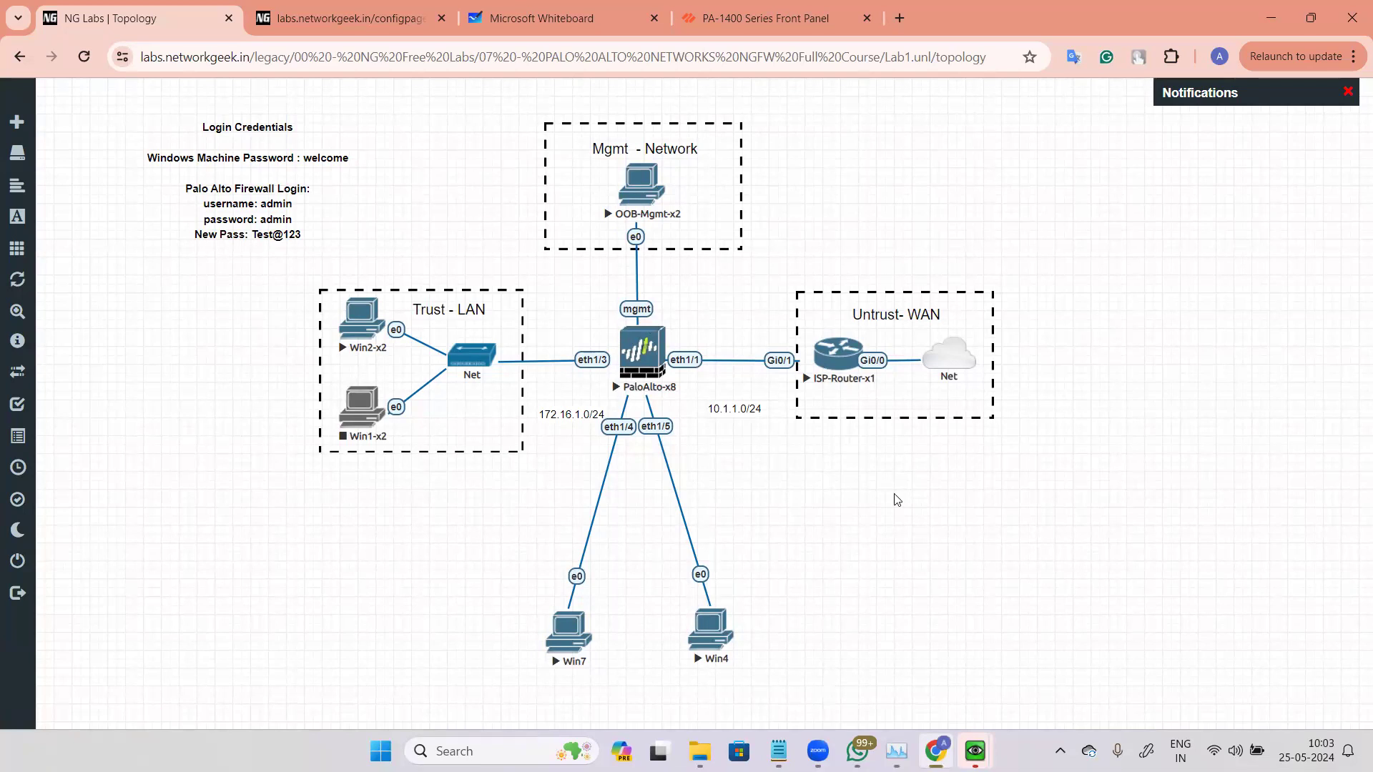
pyautogui.click(647, 361)
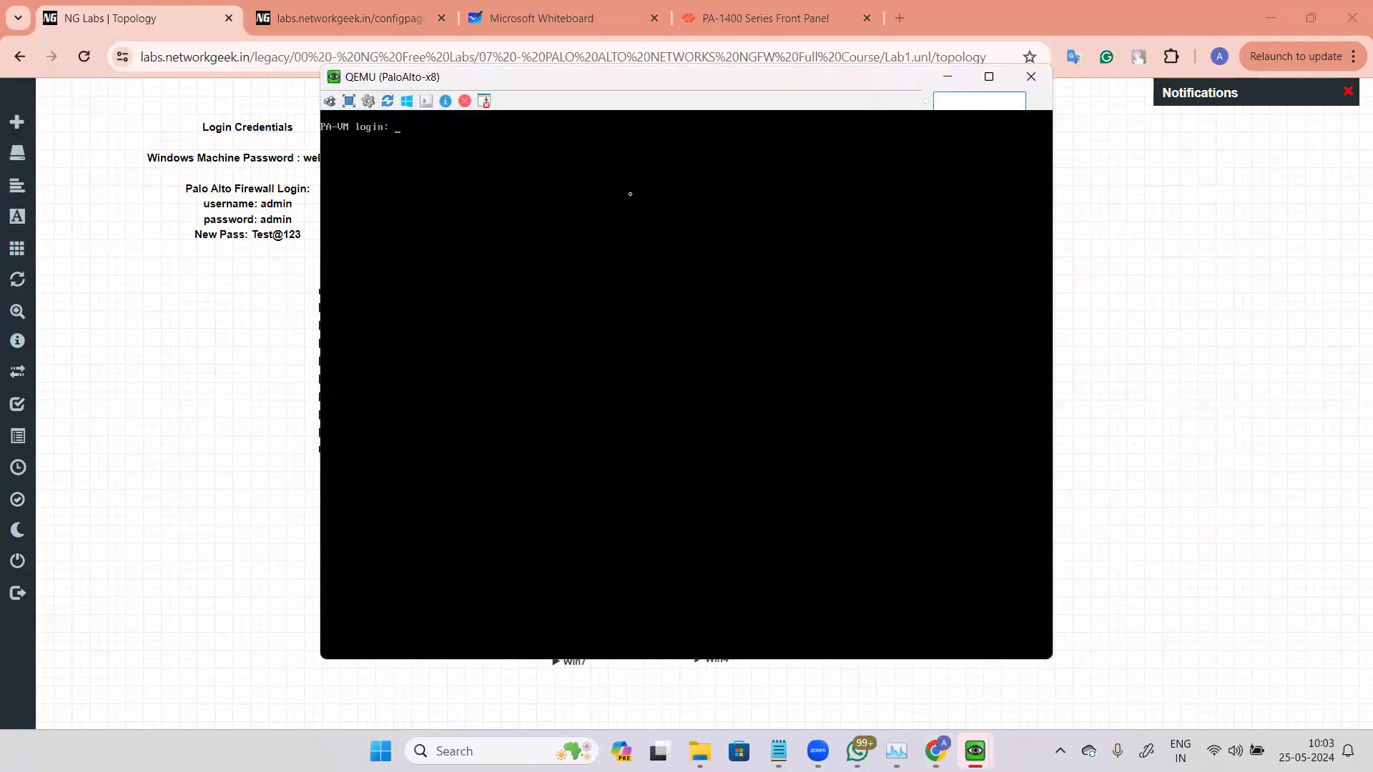
# Step: Log in to the firewall console with username admin and the account password
pyautogui.write('admin')
pyautogui.press('Return')
pyautogui.press('Return')
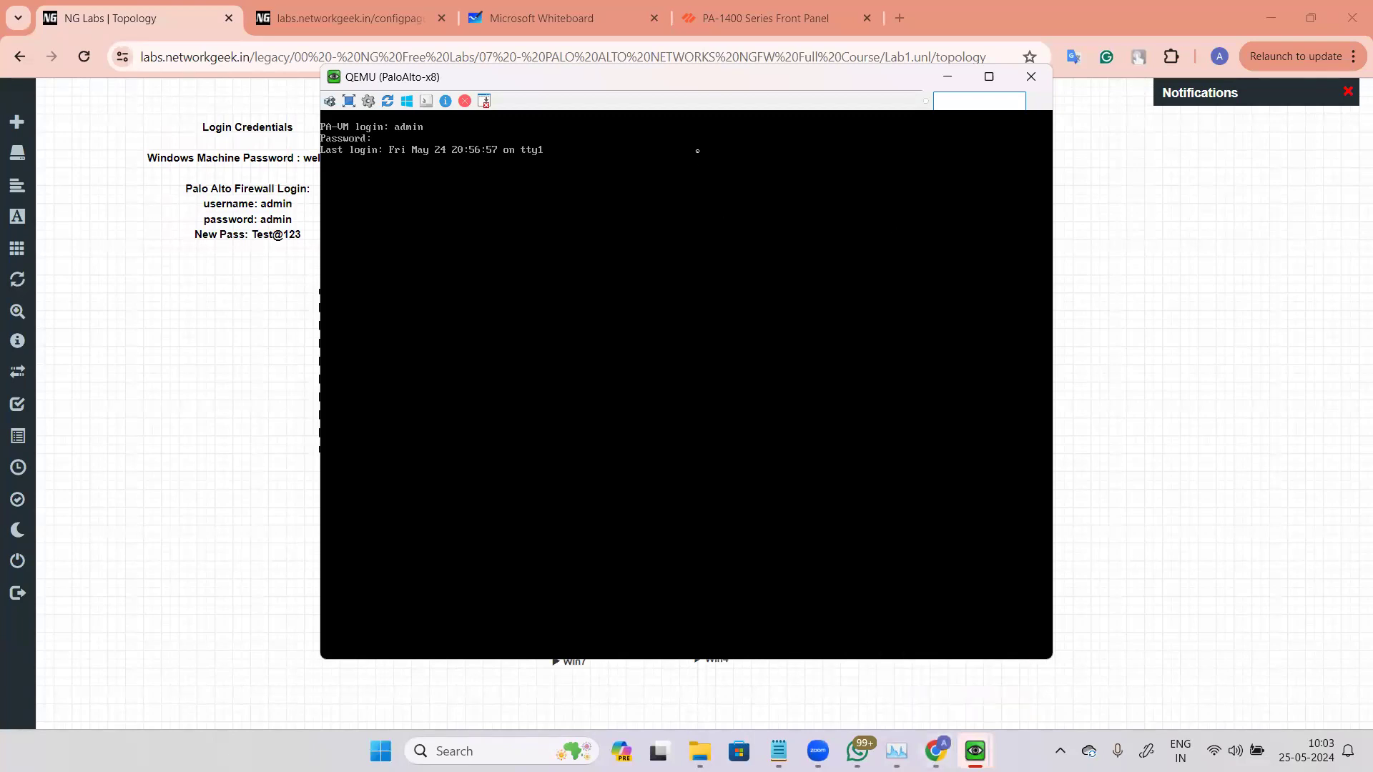
pyautogui.moveTo(974, 751)
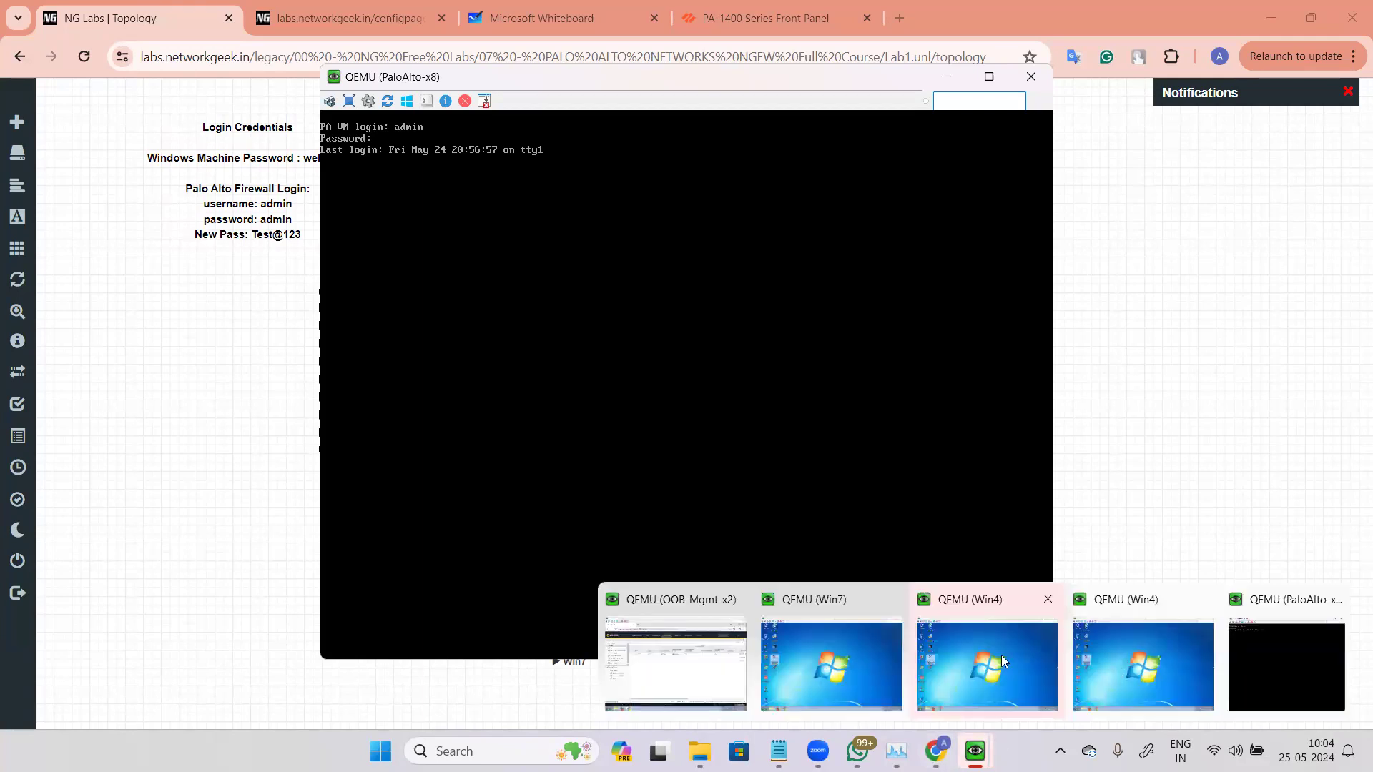
pyautogui.click(877, 645)
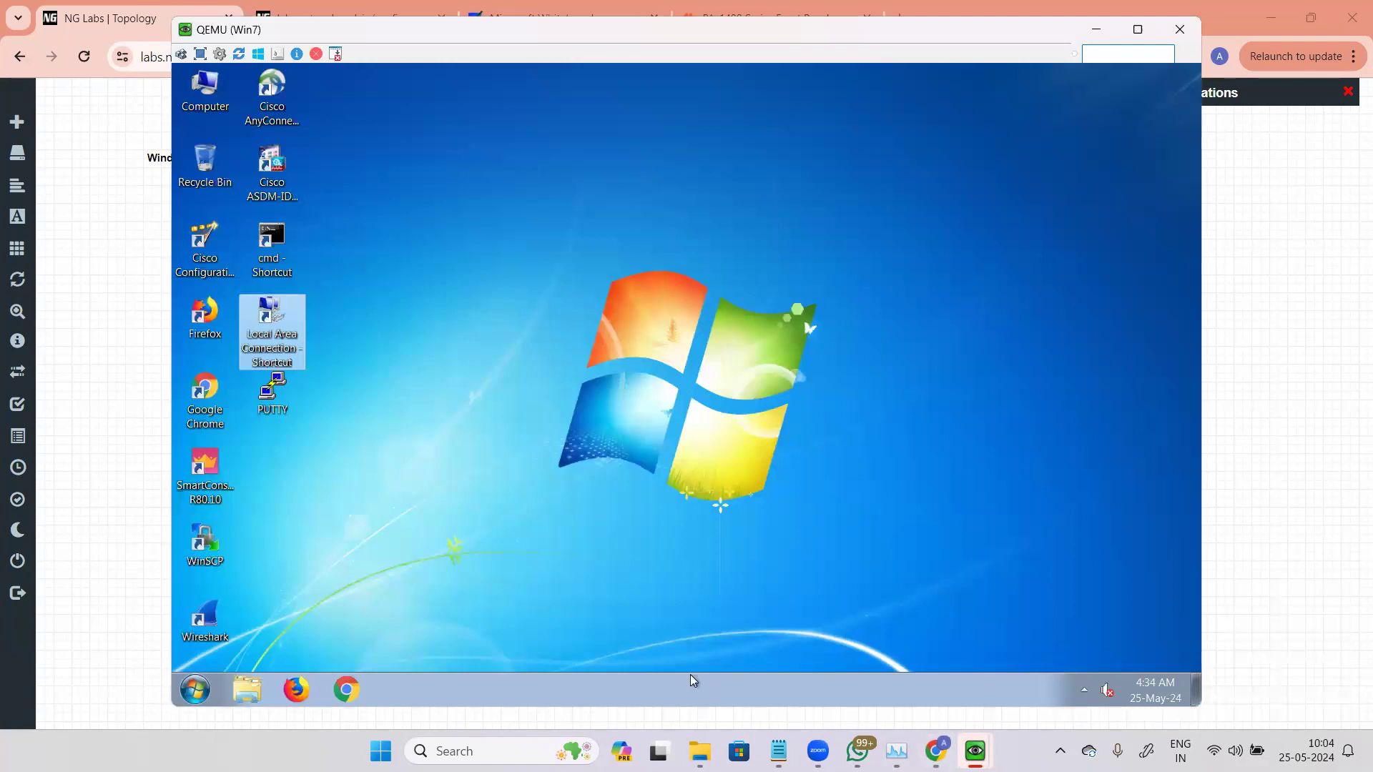
pyautogui.hotkey('alt', 'Tab')
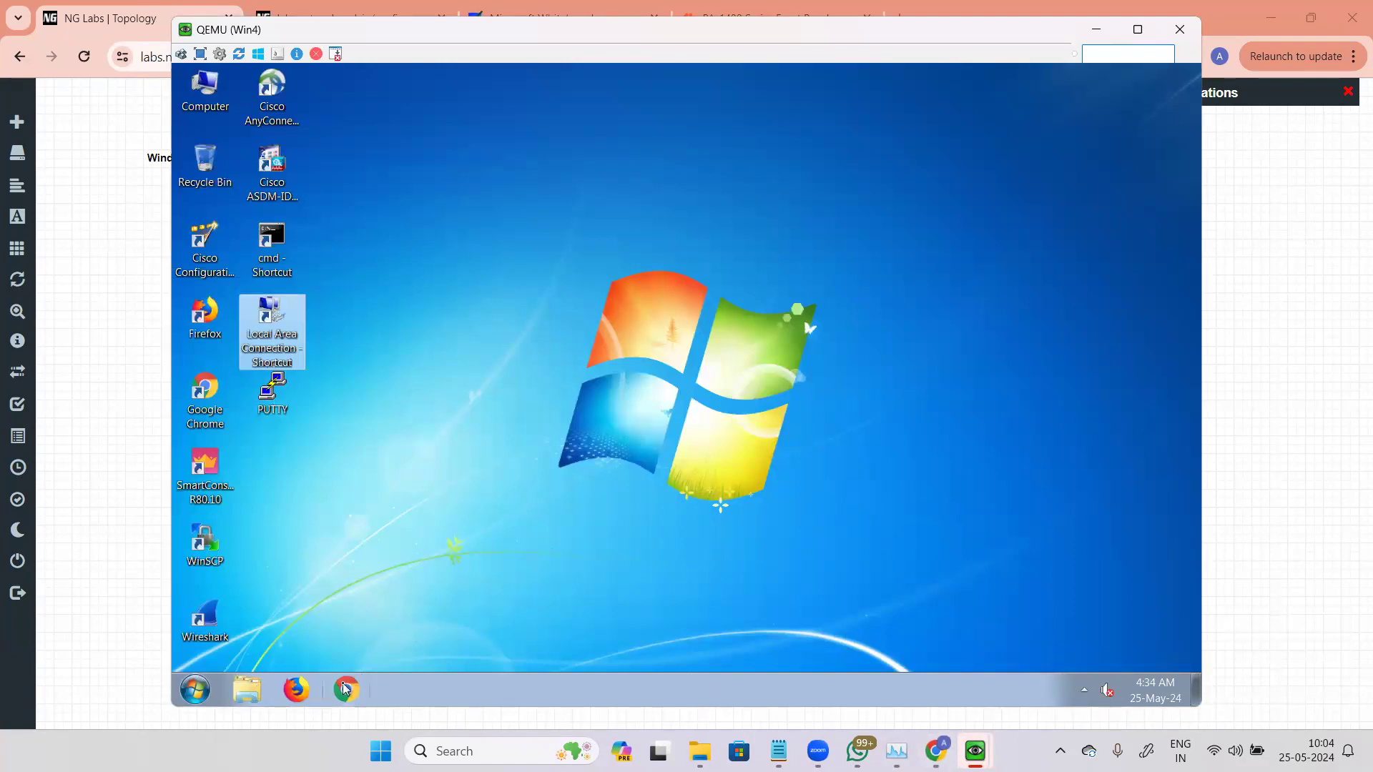
pyautogui.click(975, 751)
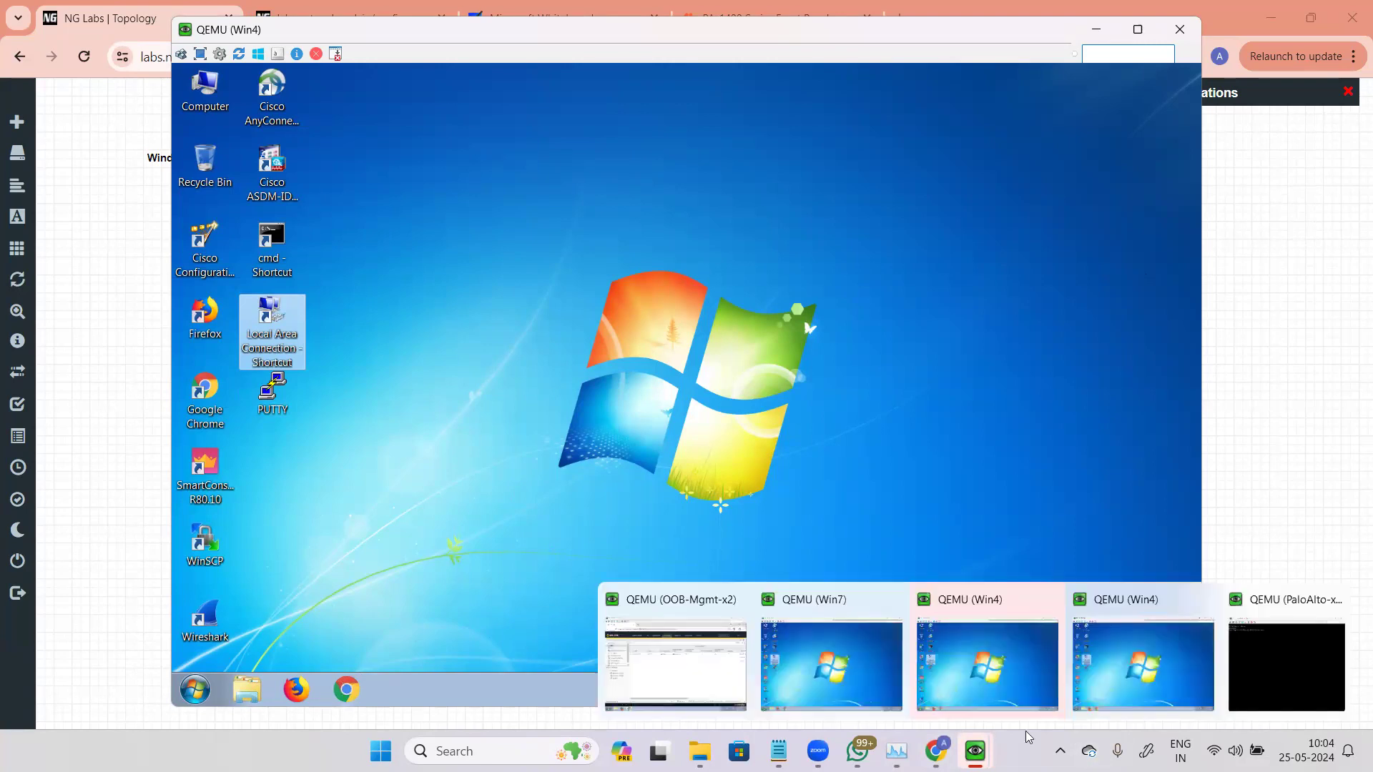
pyautogui.click(1125, 655)
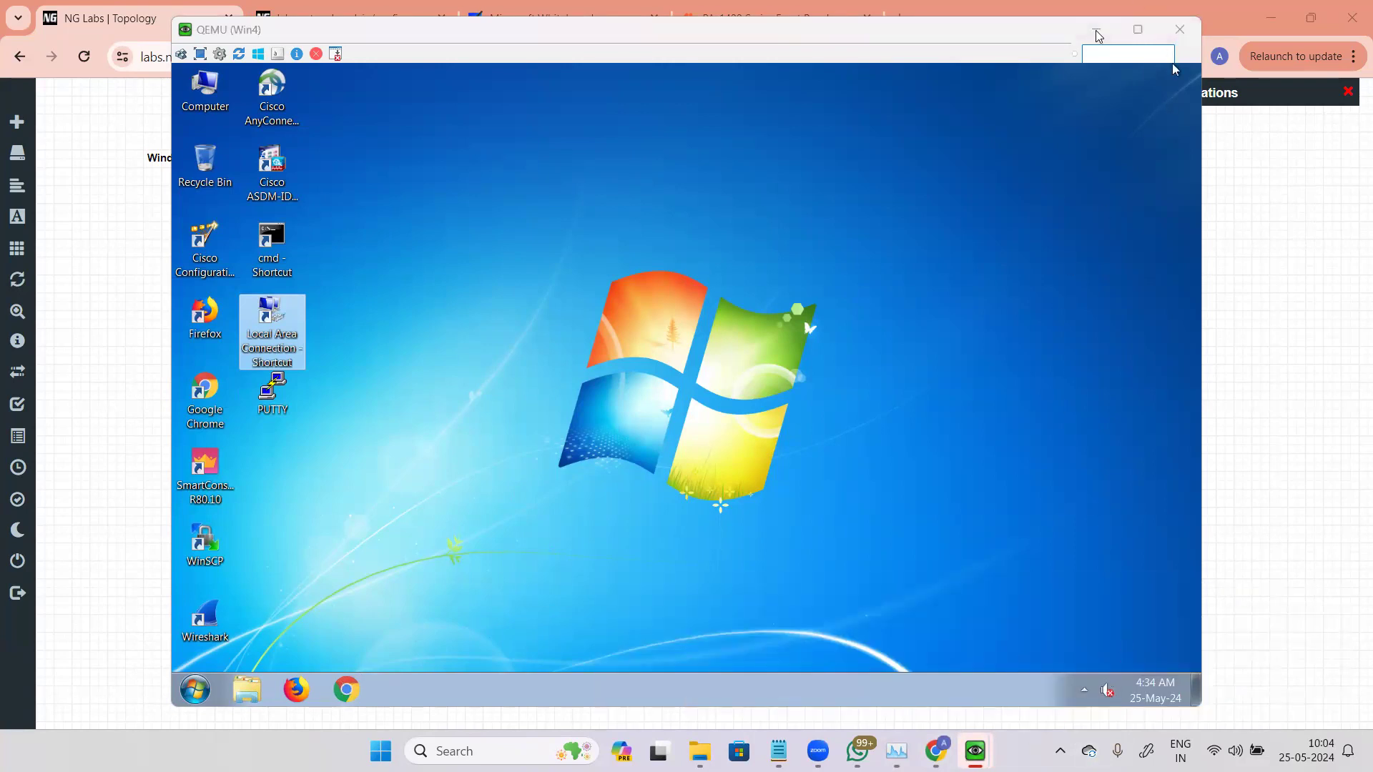
pyautogui.click(1097, 35)
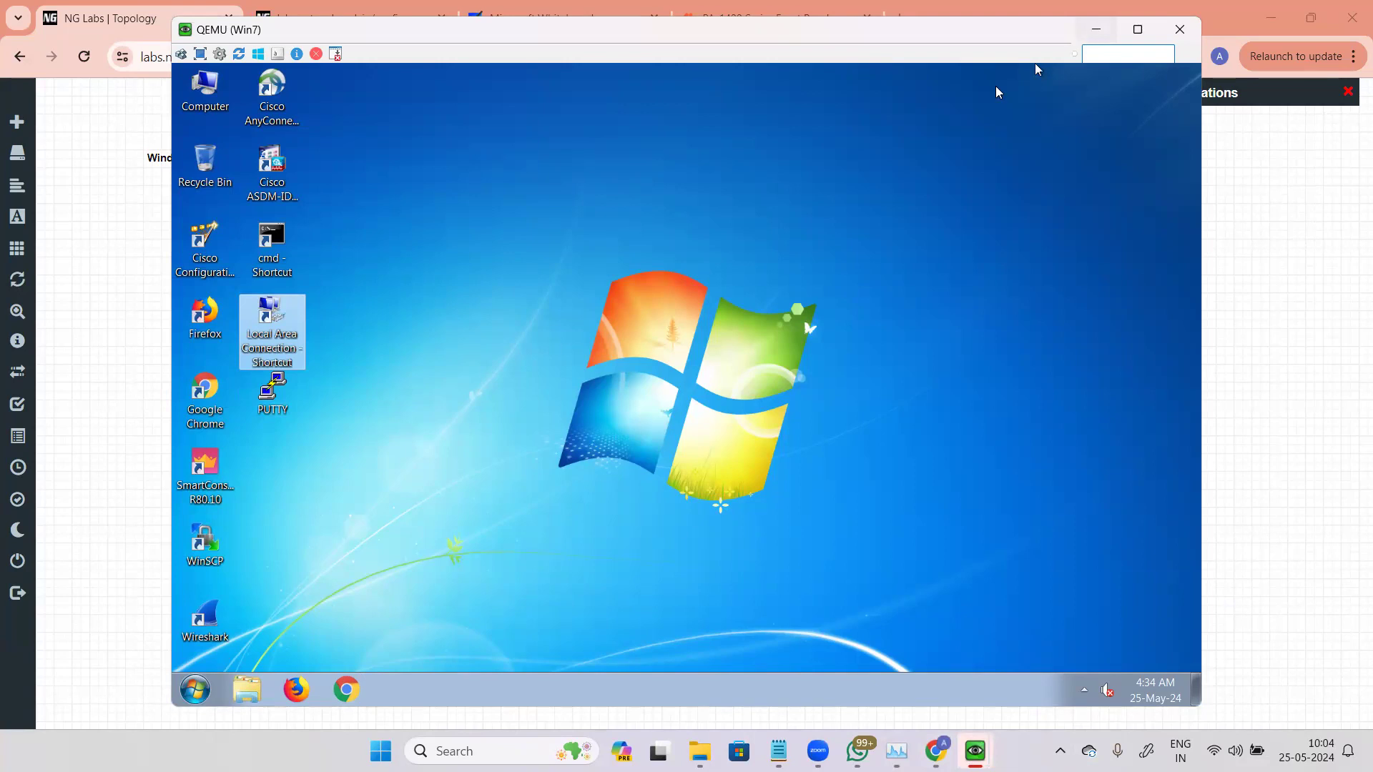
pyautogui.click(1096, 29)
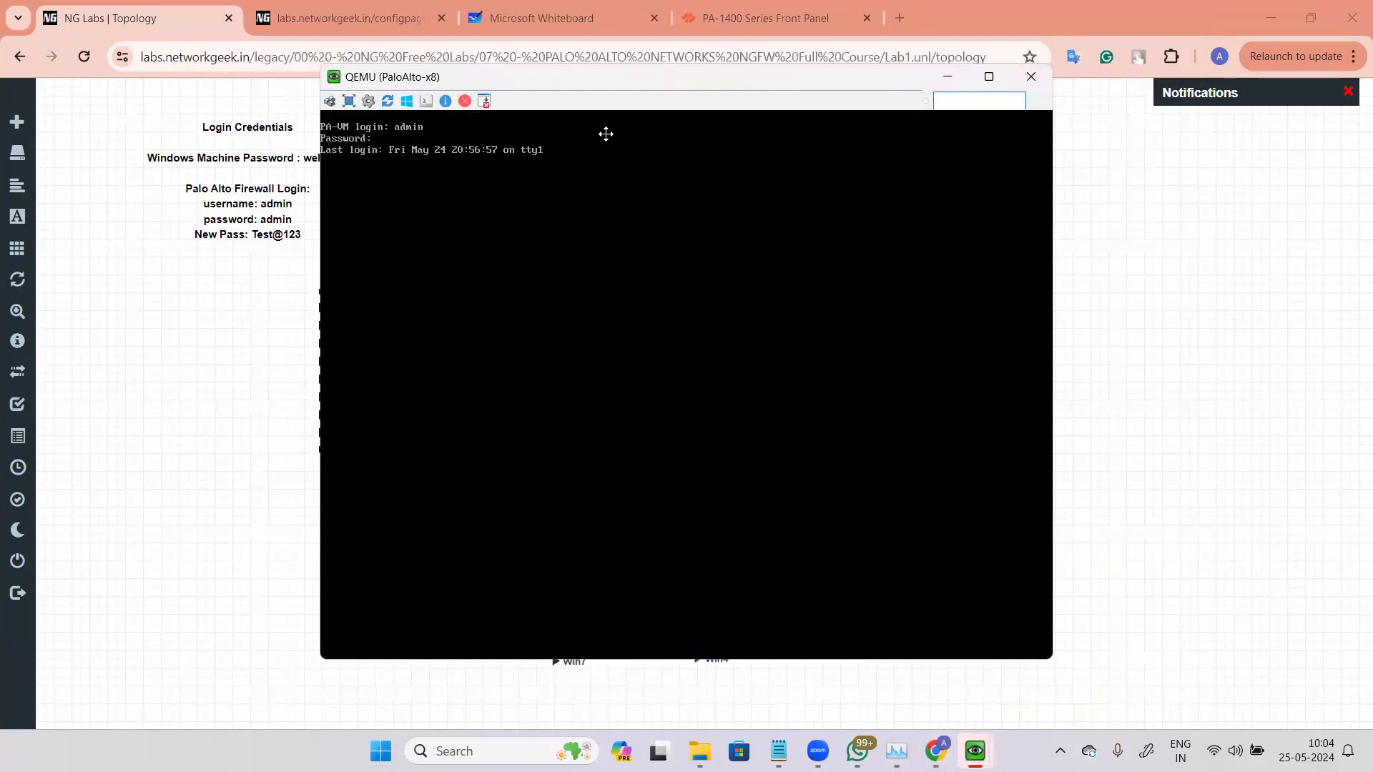
pyautogui.hotkey('alt', 'Tab')
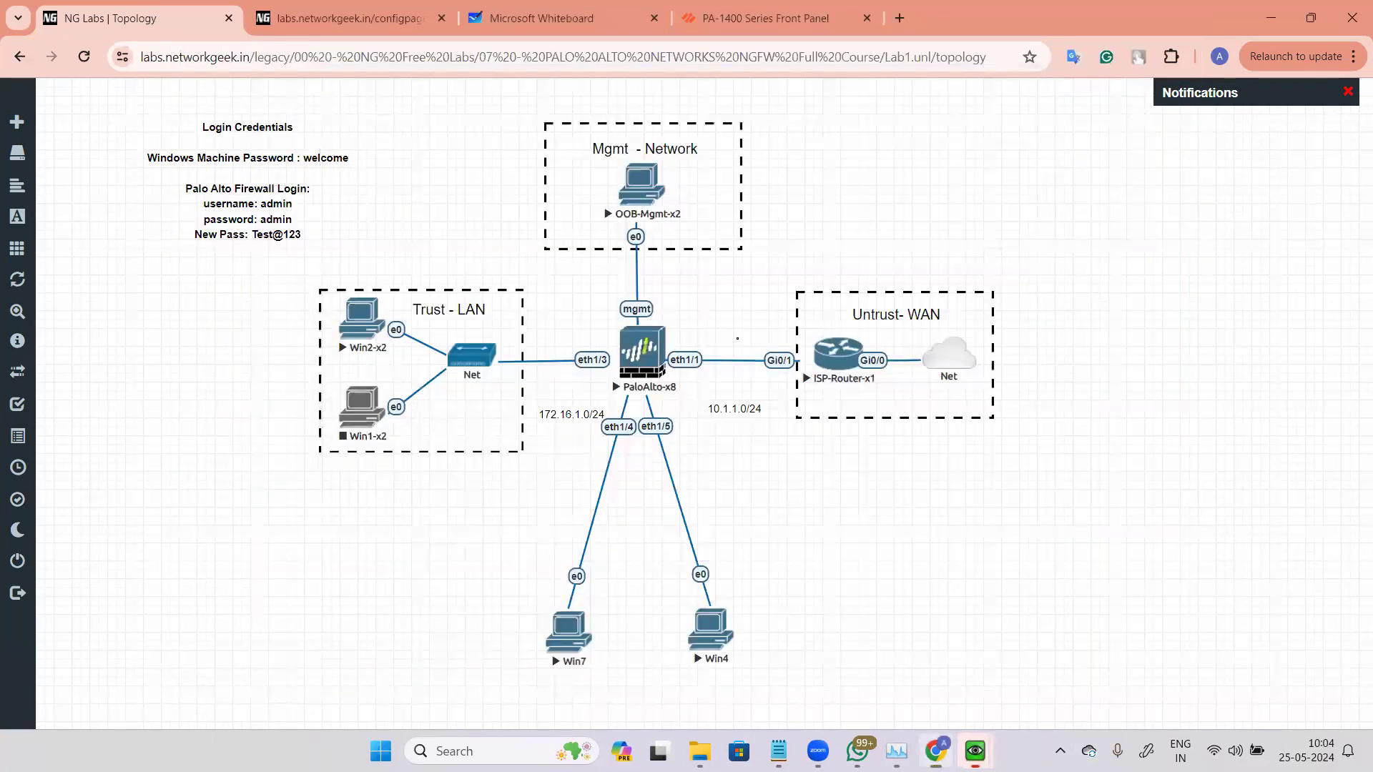
# Step: Reload the PA-VM web interface, log in as admin with the account password, and close the Welcome dialog
pyautogui.click(642, 350)
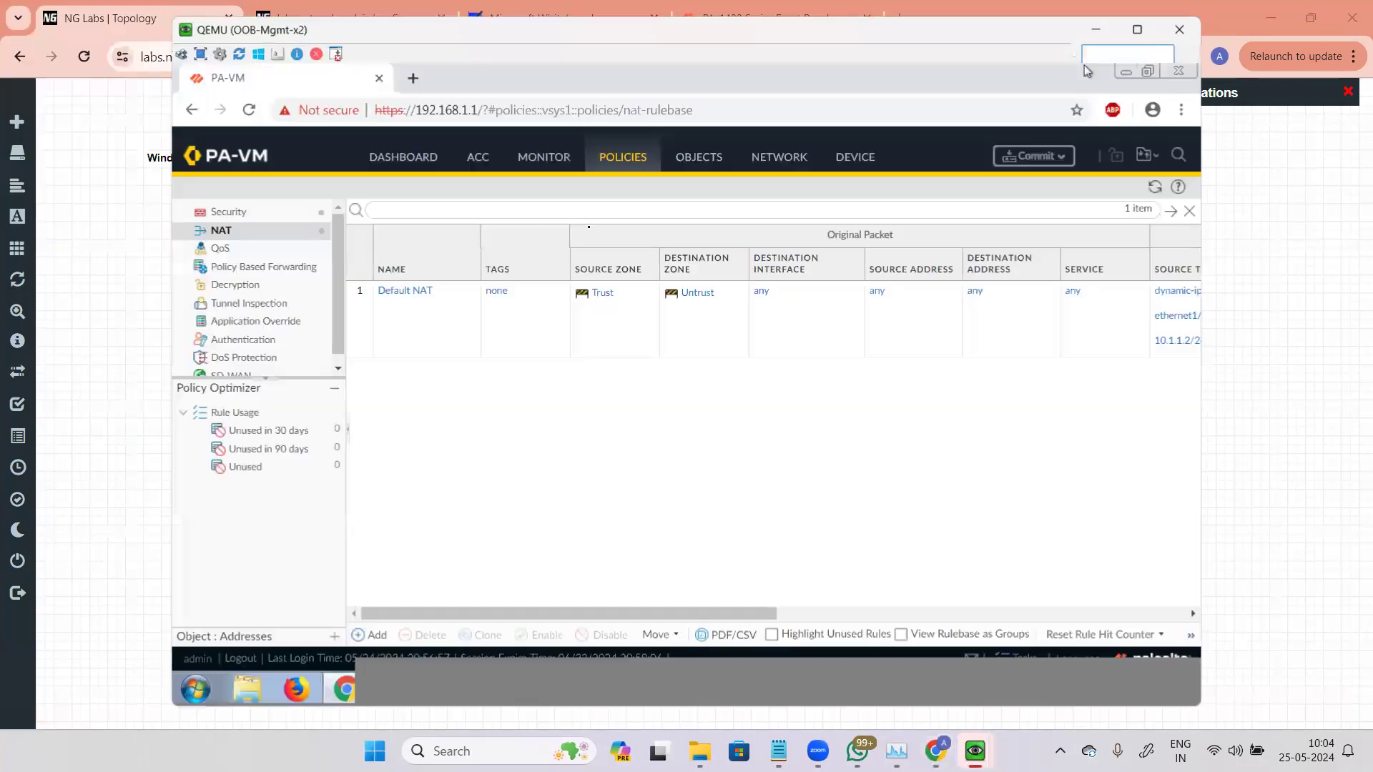
pyautogui.press('F5')
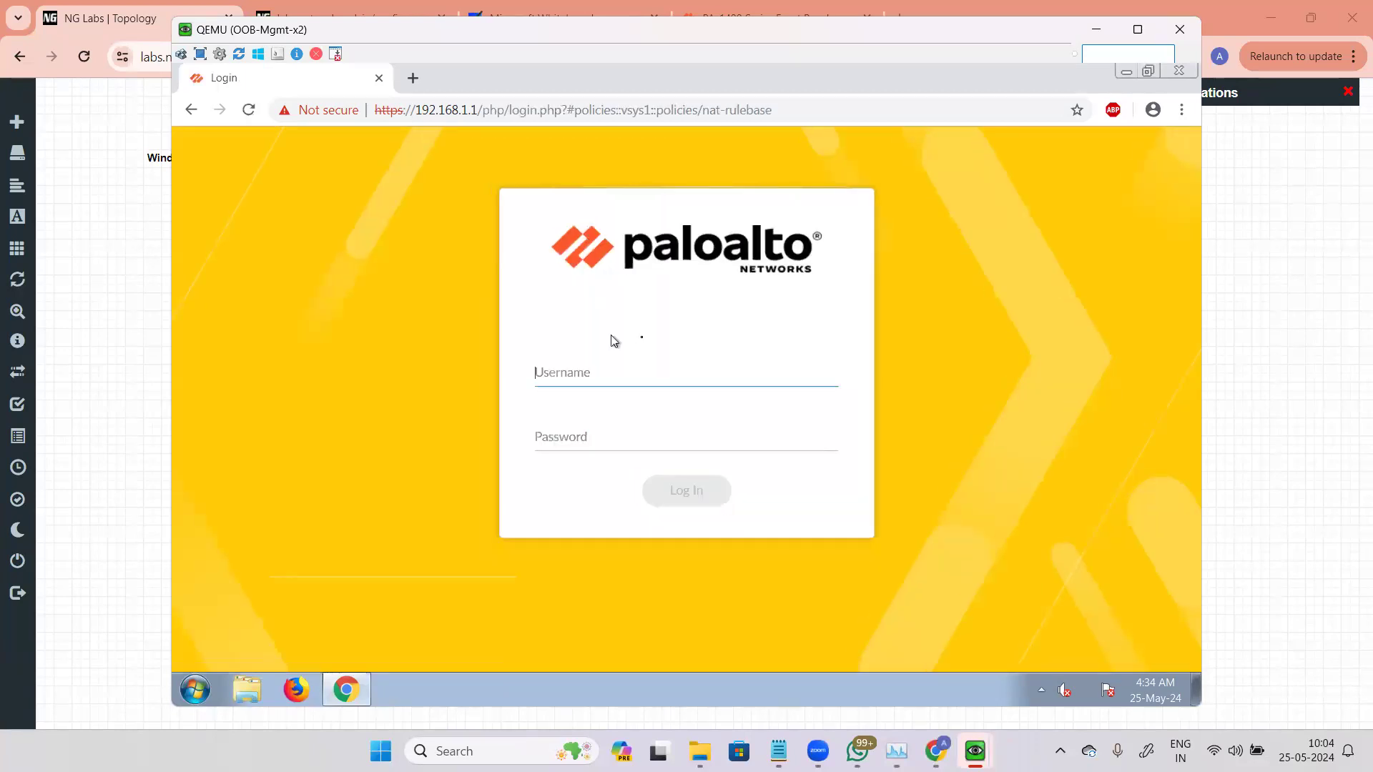
pyautogui.write('admin')
pyautogui.press('Tab')
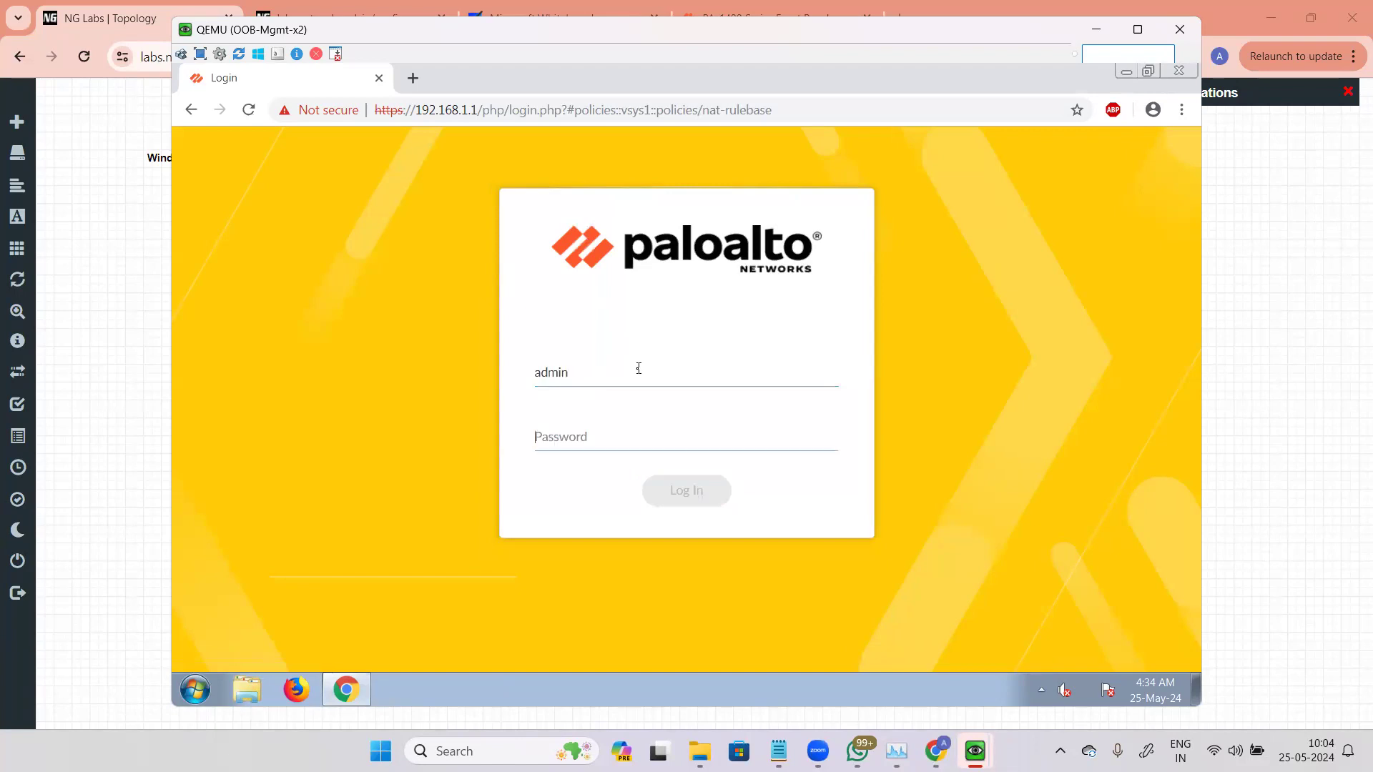
pyautogui.write('********')
pyautogui.press('Return')
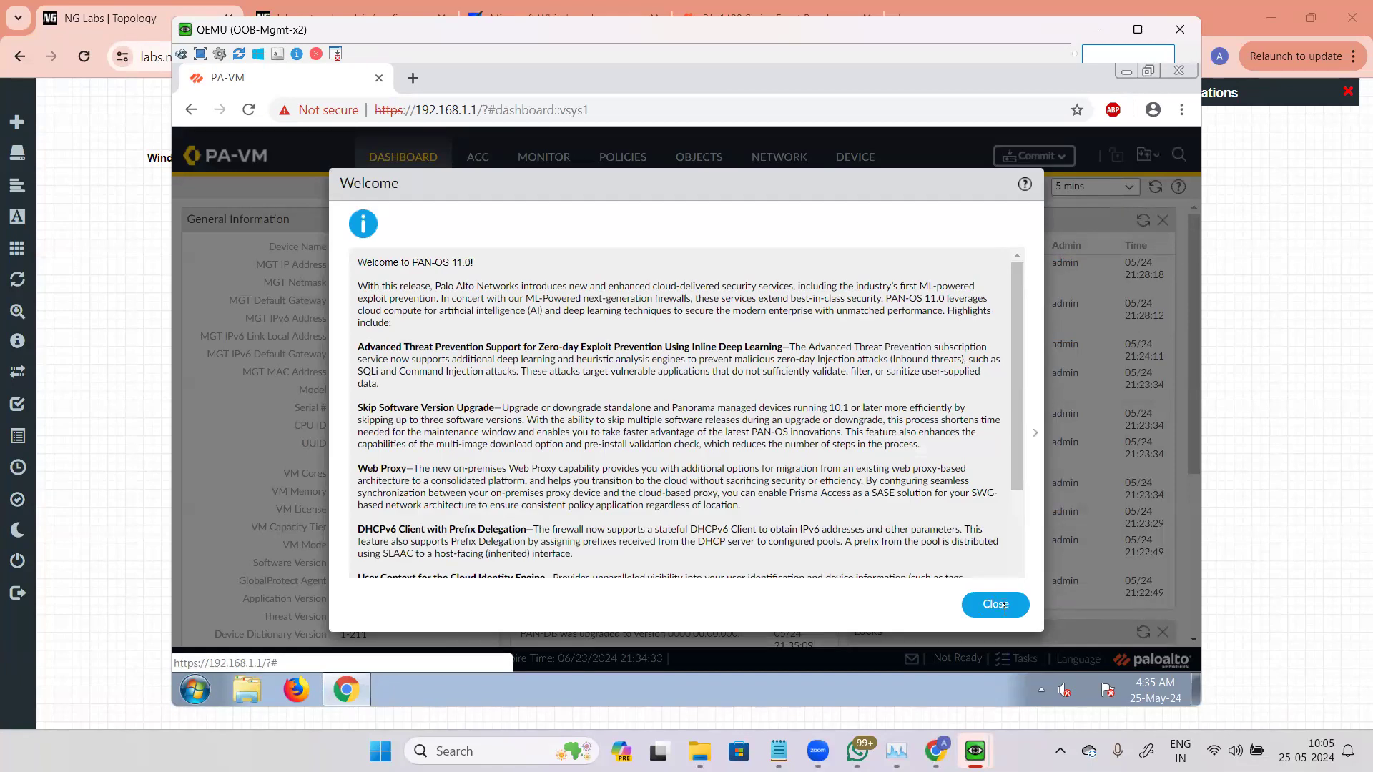
pyautogui.click(996, 604)
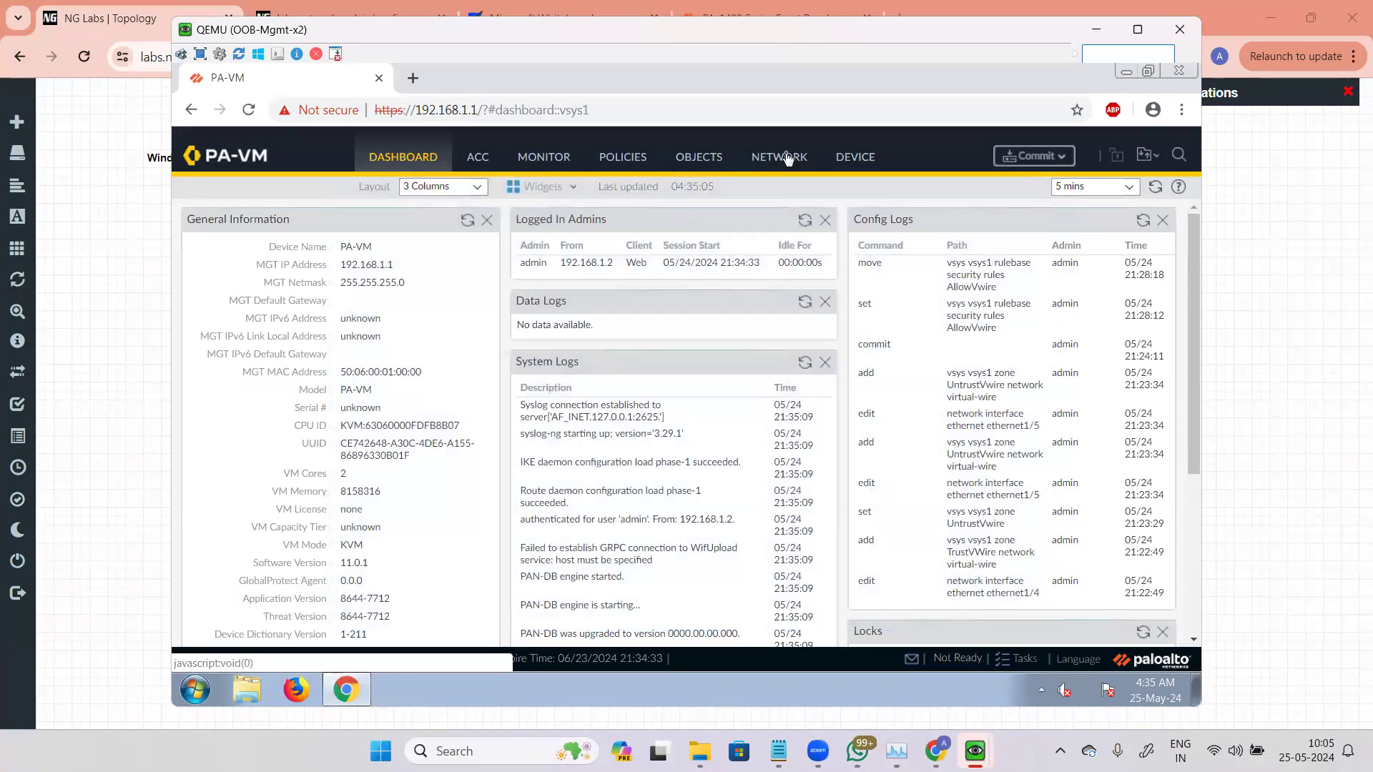
# Step: Open the firewall's Network interfaces list to review the virtual wire interfaces ethernet1/4 and ethernet1/5
pyautogui.click(786, 157)
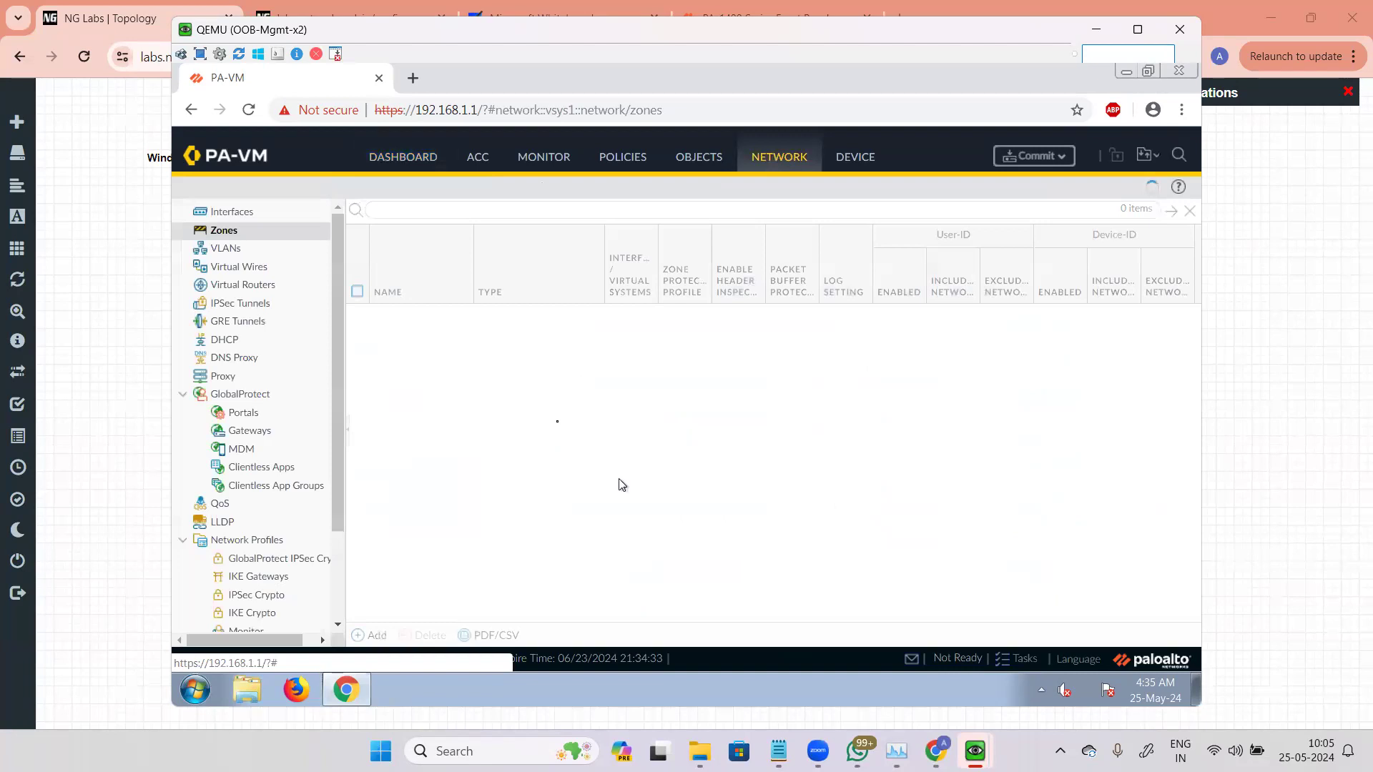
pyautogui.click(232, 212)
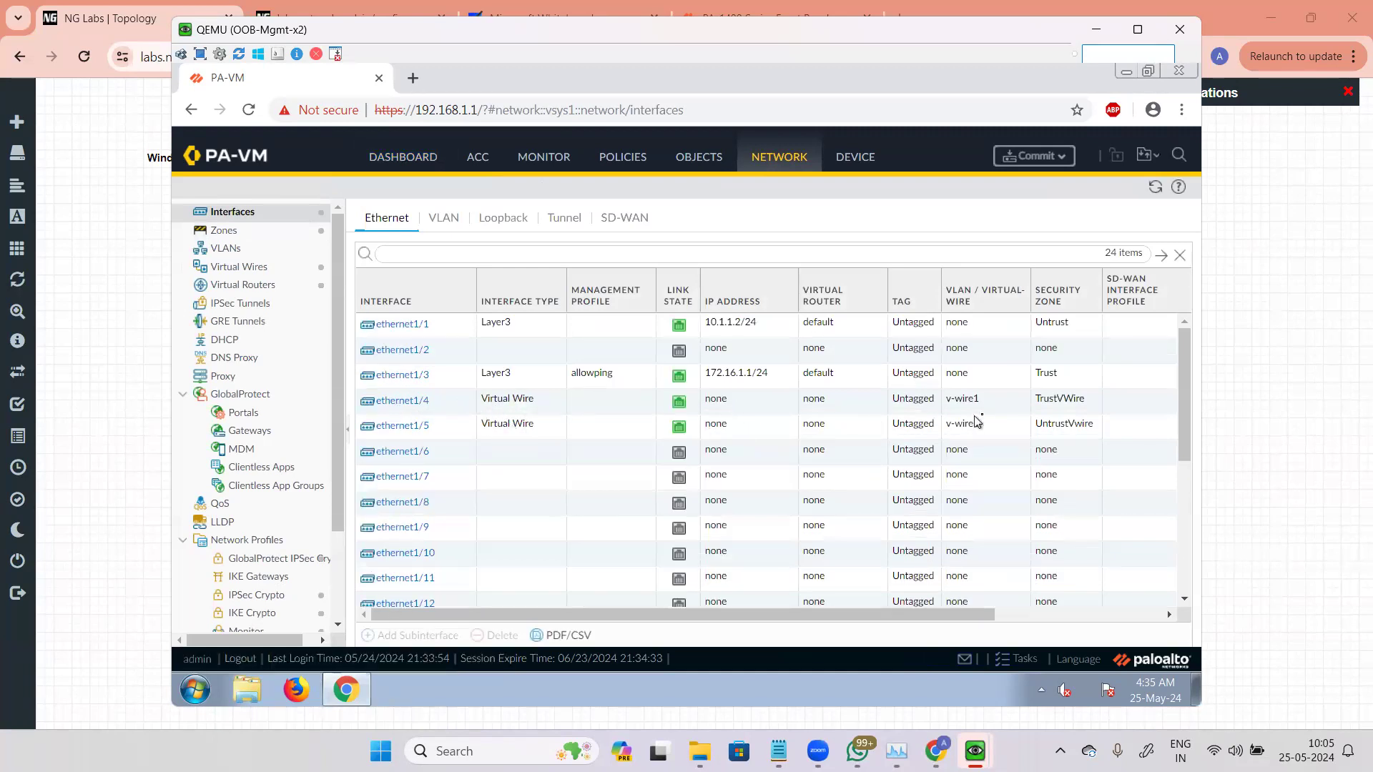
pyautogui.moveTo(974, 751)
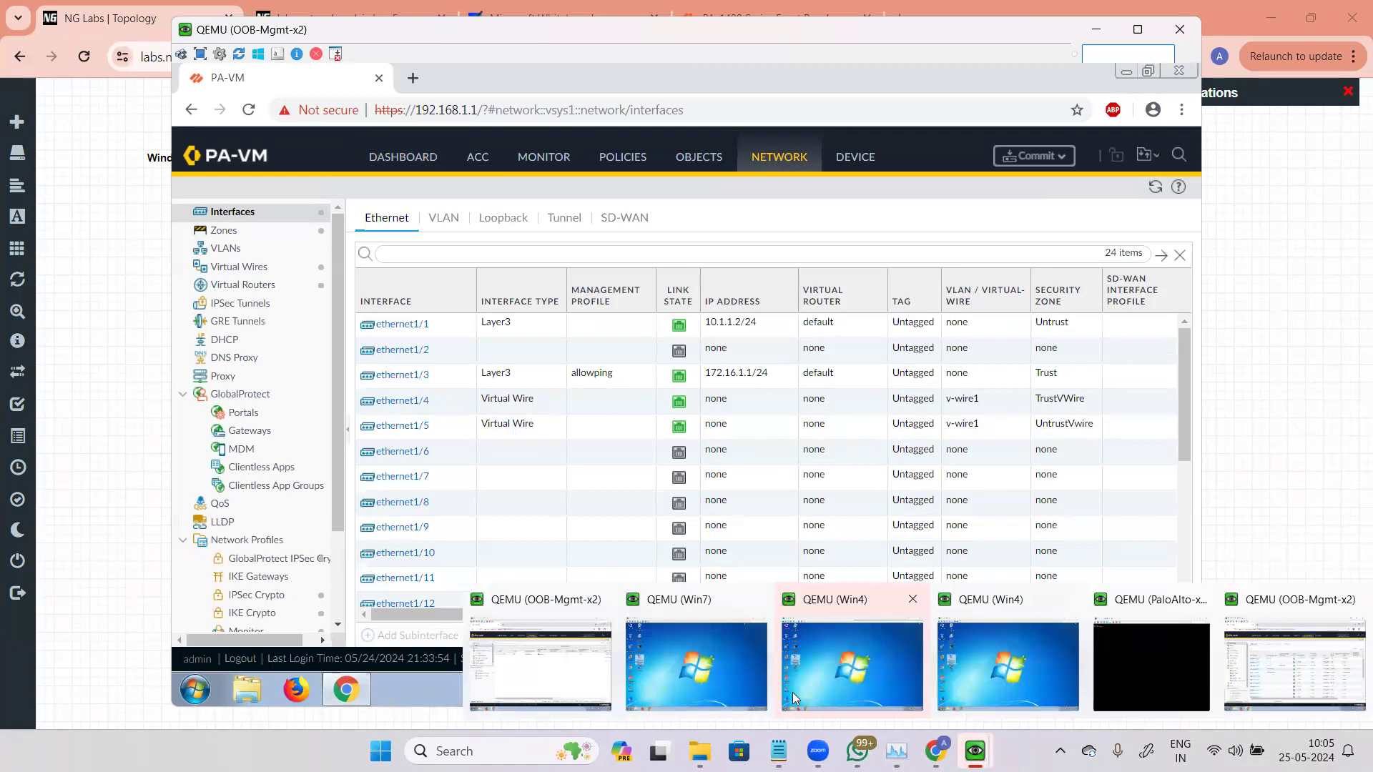
pyautogui.click(689, 665)
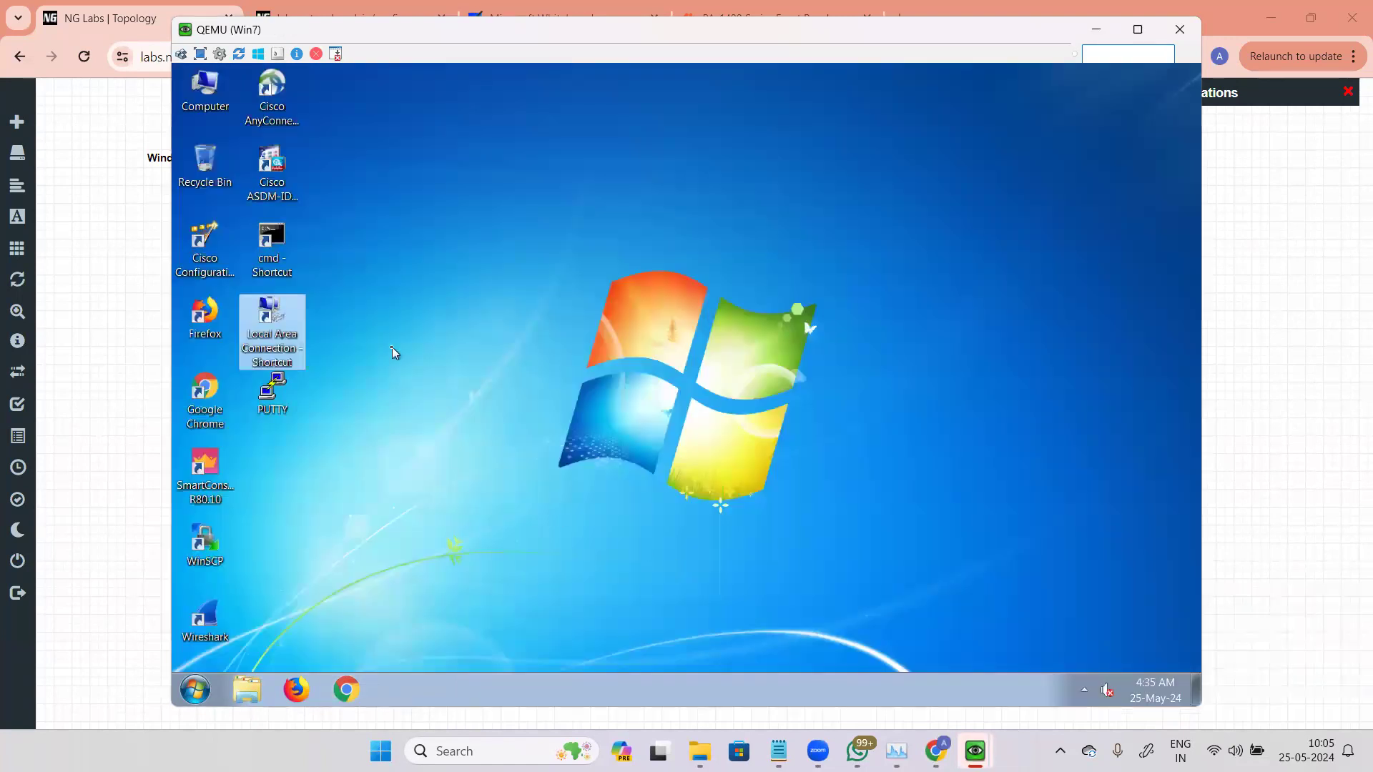
pyautogui.click(1180, 29)
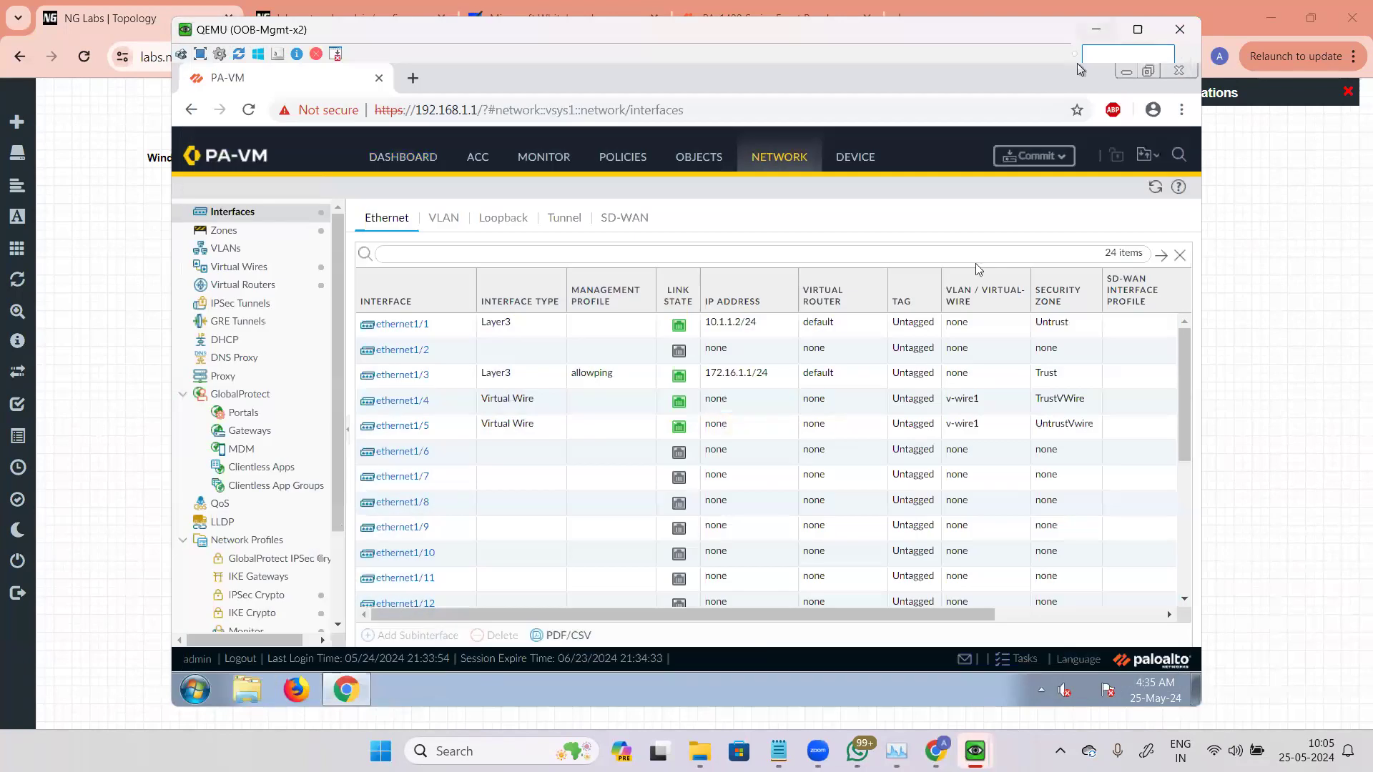
pyautogui.click(1096, 30)
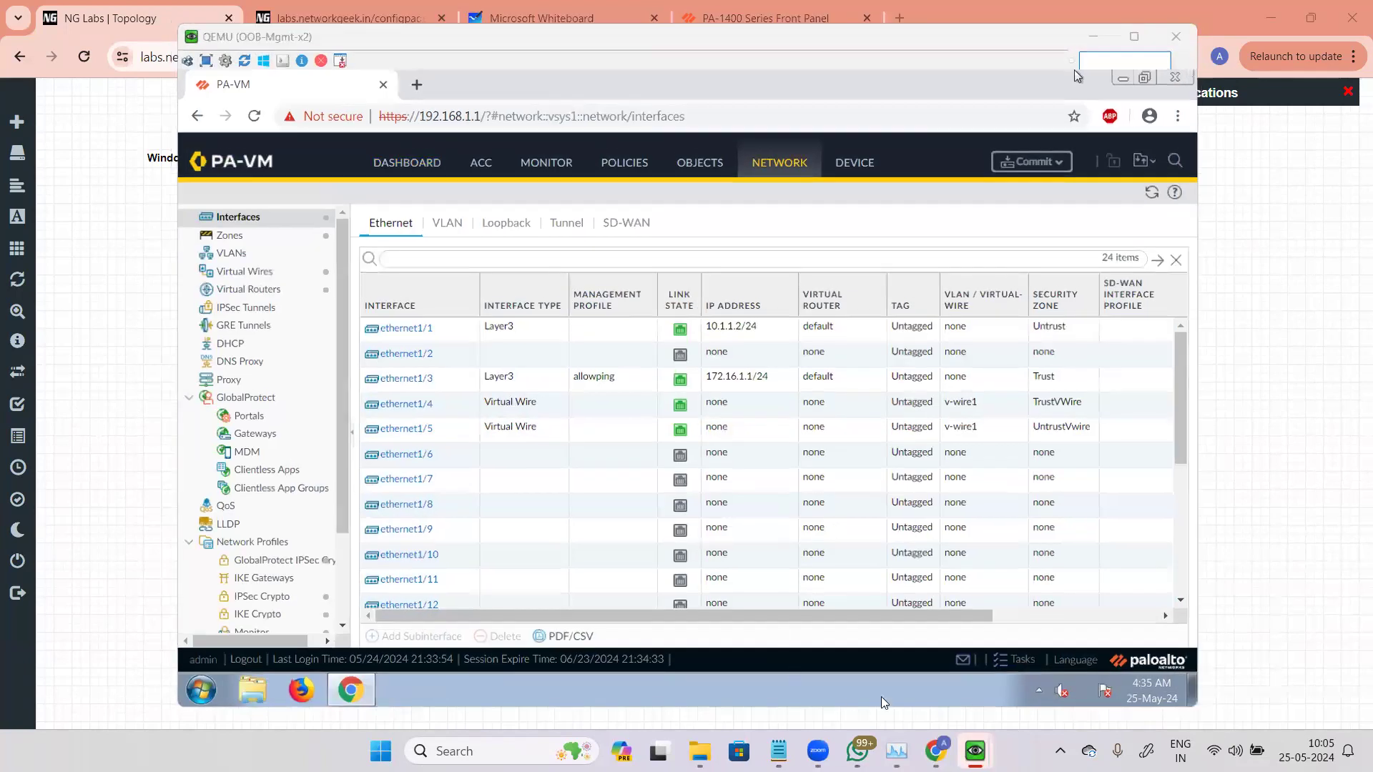
pyautogui.click(936, 751)
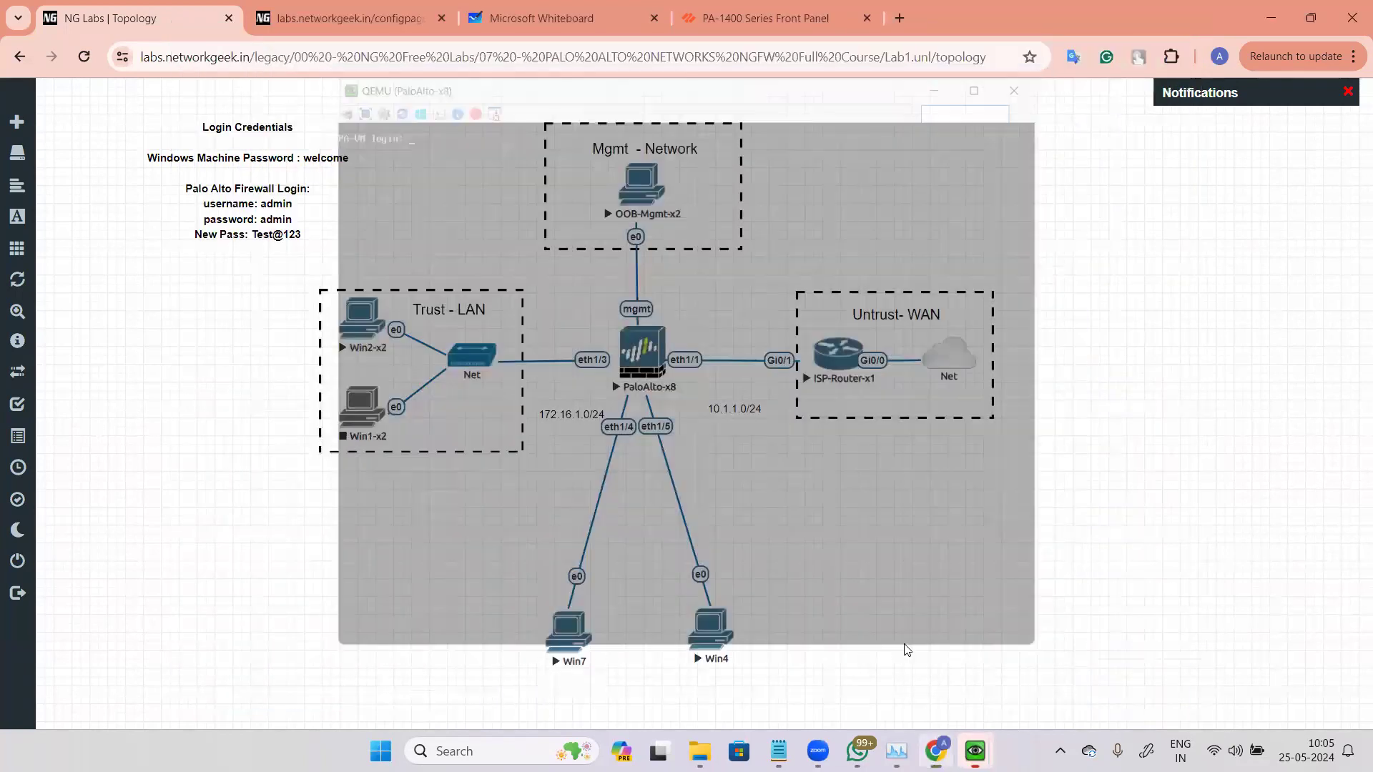
pyautogui.moveTo(976, 751)
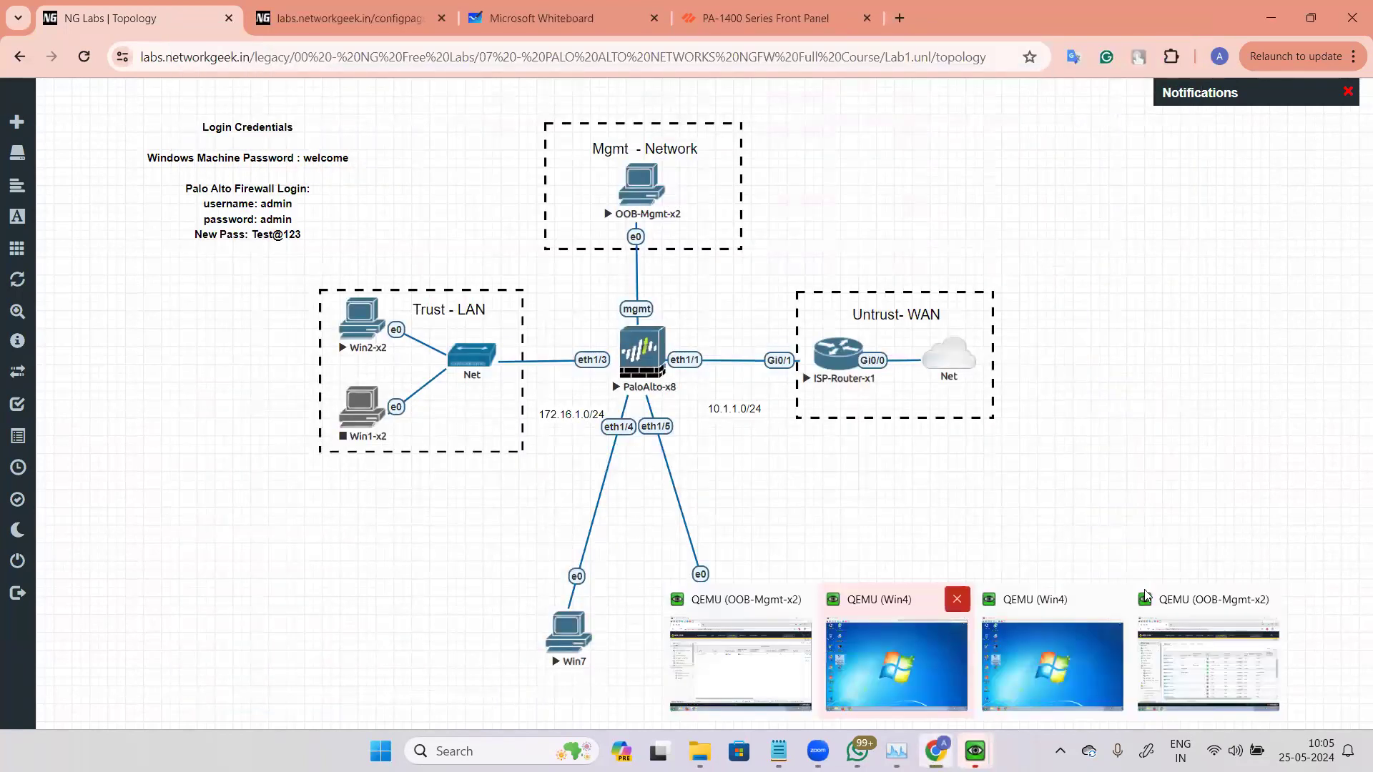
pyautogui.click(1269, 599)
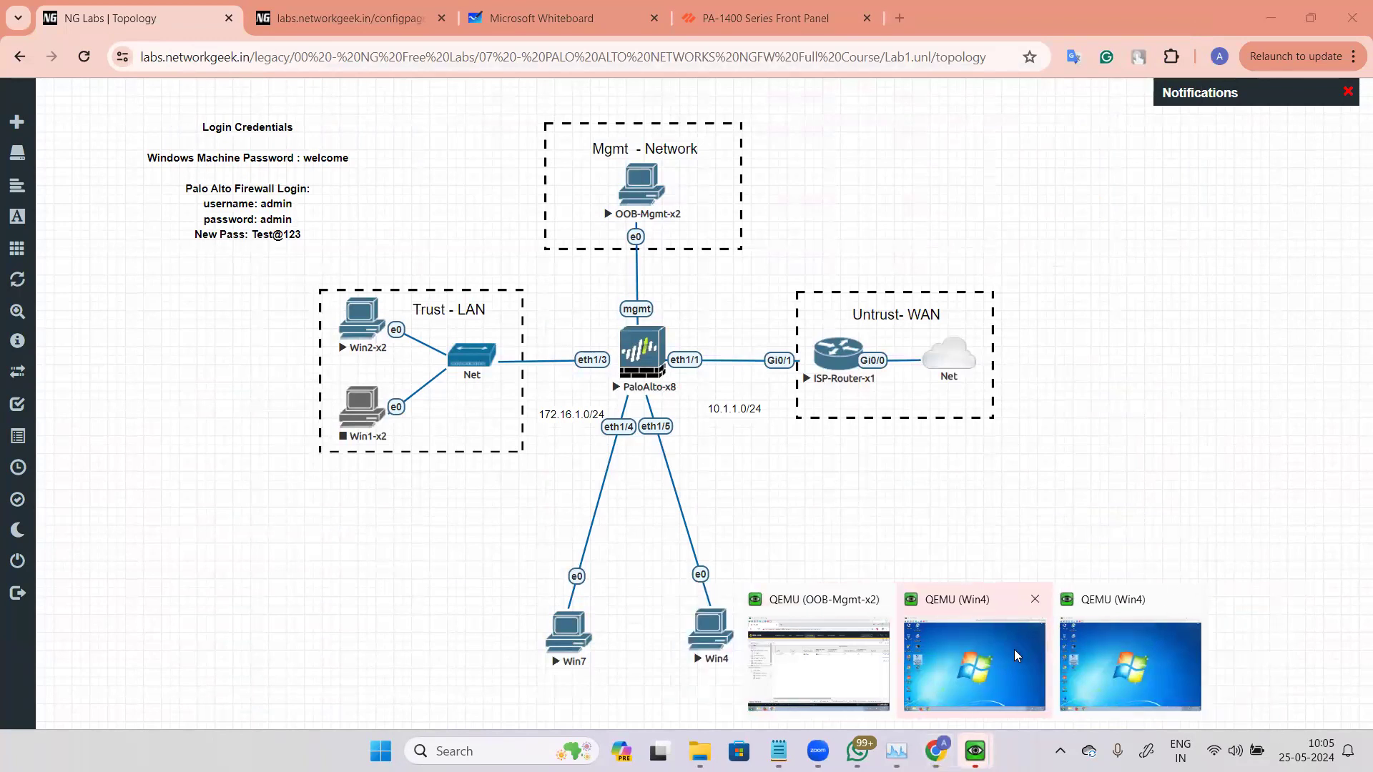
pyautogui.click(1034, 599)
pyautogui.click(1110, 604)
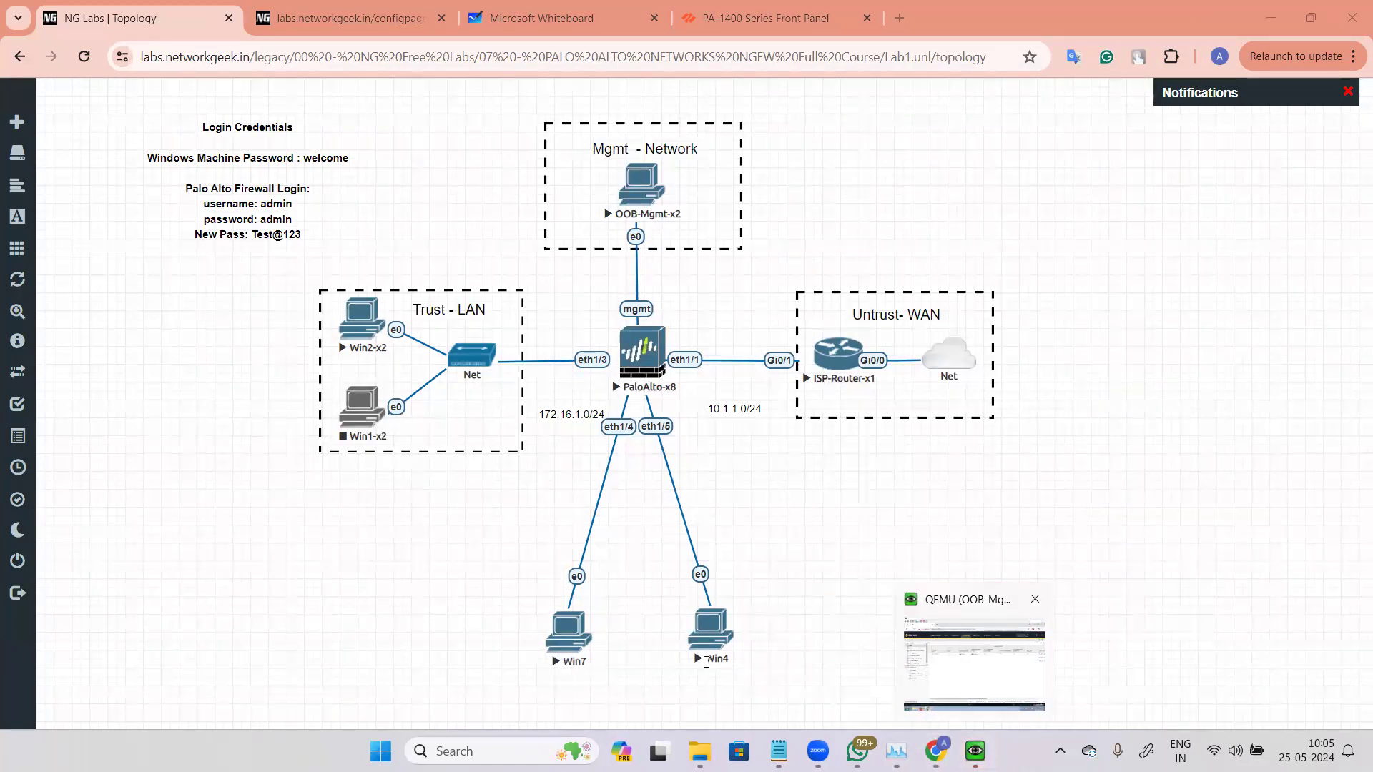
# Step: Open Win7's Local Area Connection IPv4 properties to check its address settings, then cancel the dialogs
pyautogui.click(581, 644)
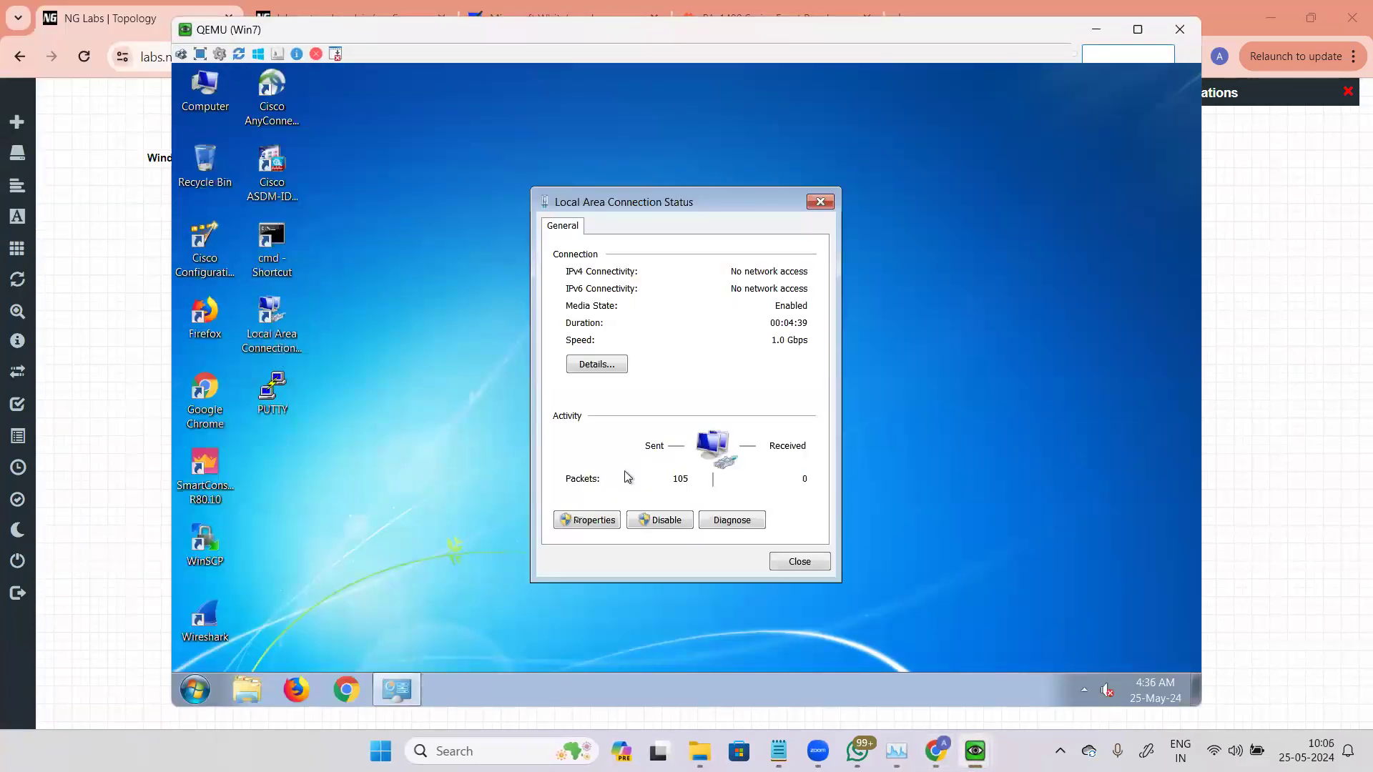
pyautogui.click(588, 519)
pyautogui.click(748, 413)
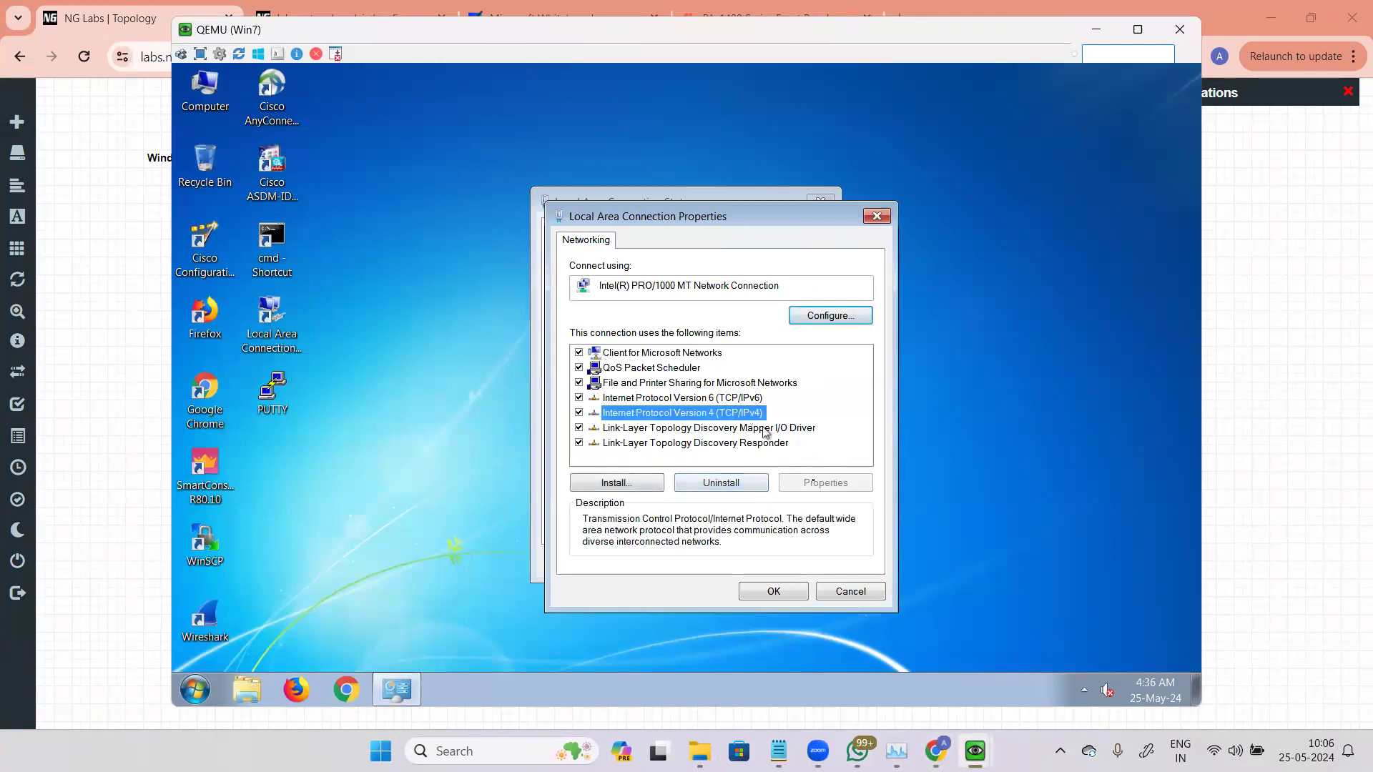
pyautogui.click(824, 483)
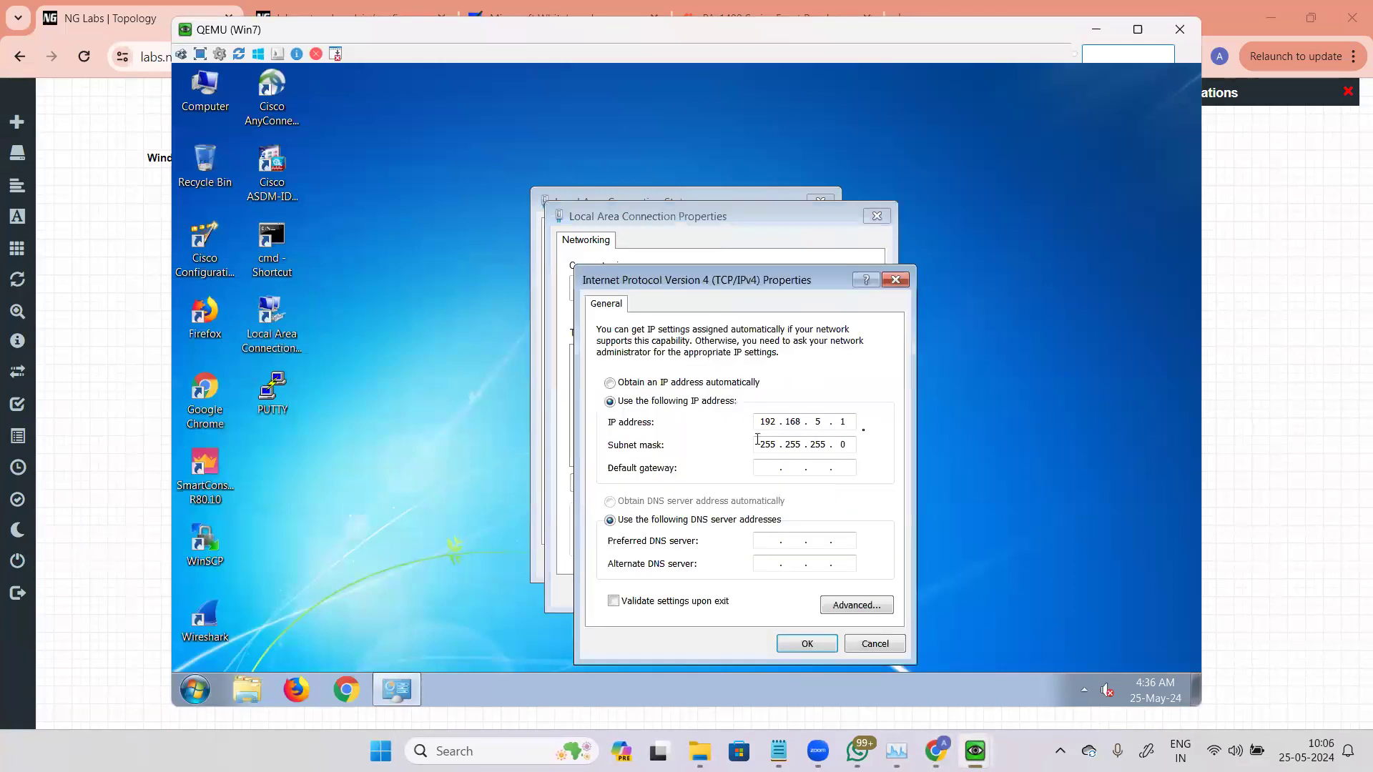
pyautogui.click(874, 644)
pyautogui.click(854, 594)
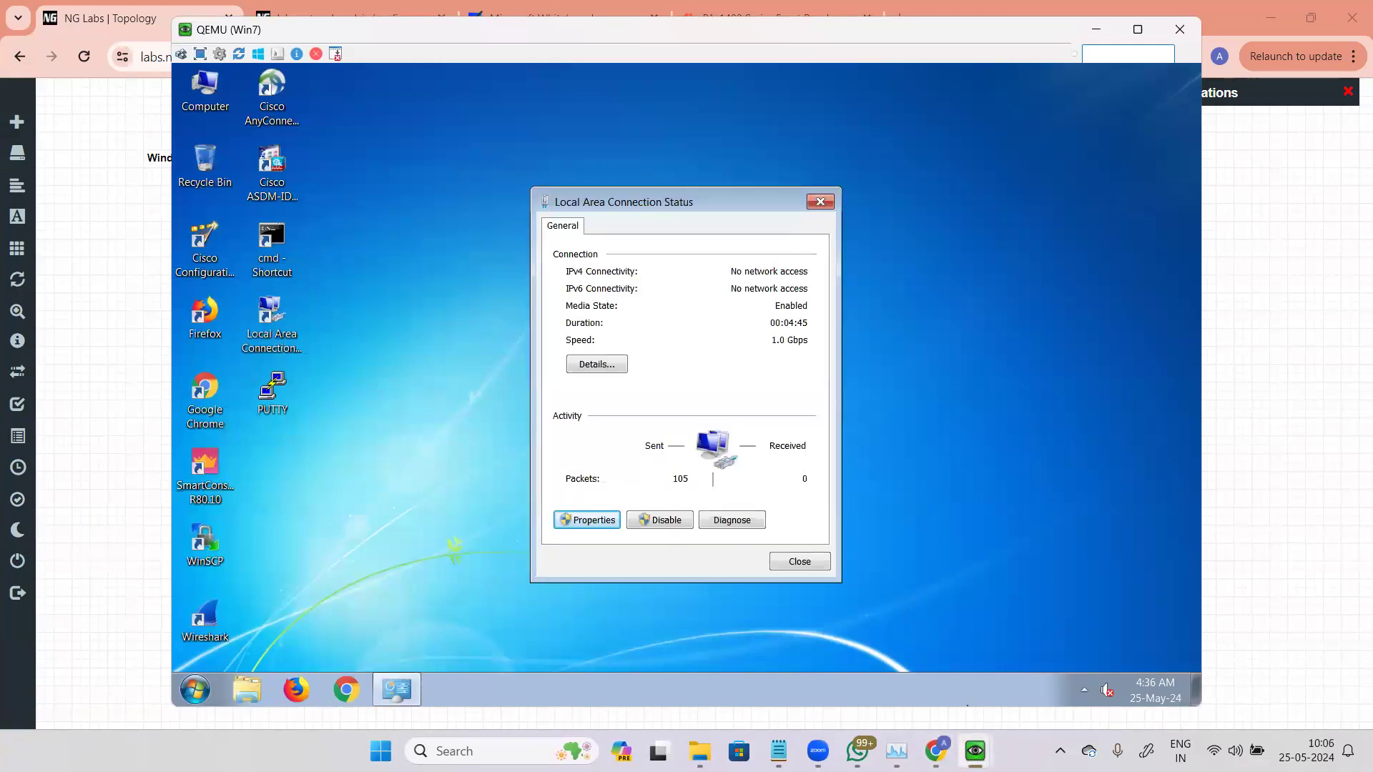
# Step: Check Win4's Local Area Connection IPv4 address settings, cancelling the network diagnostics and the properties dialogs
pyautogui.click(1345, 460)
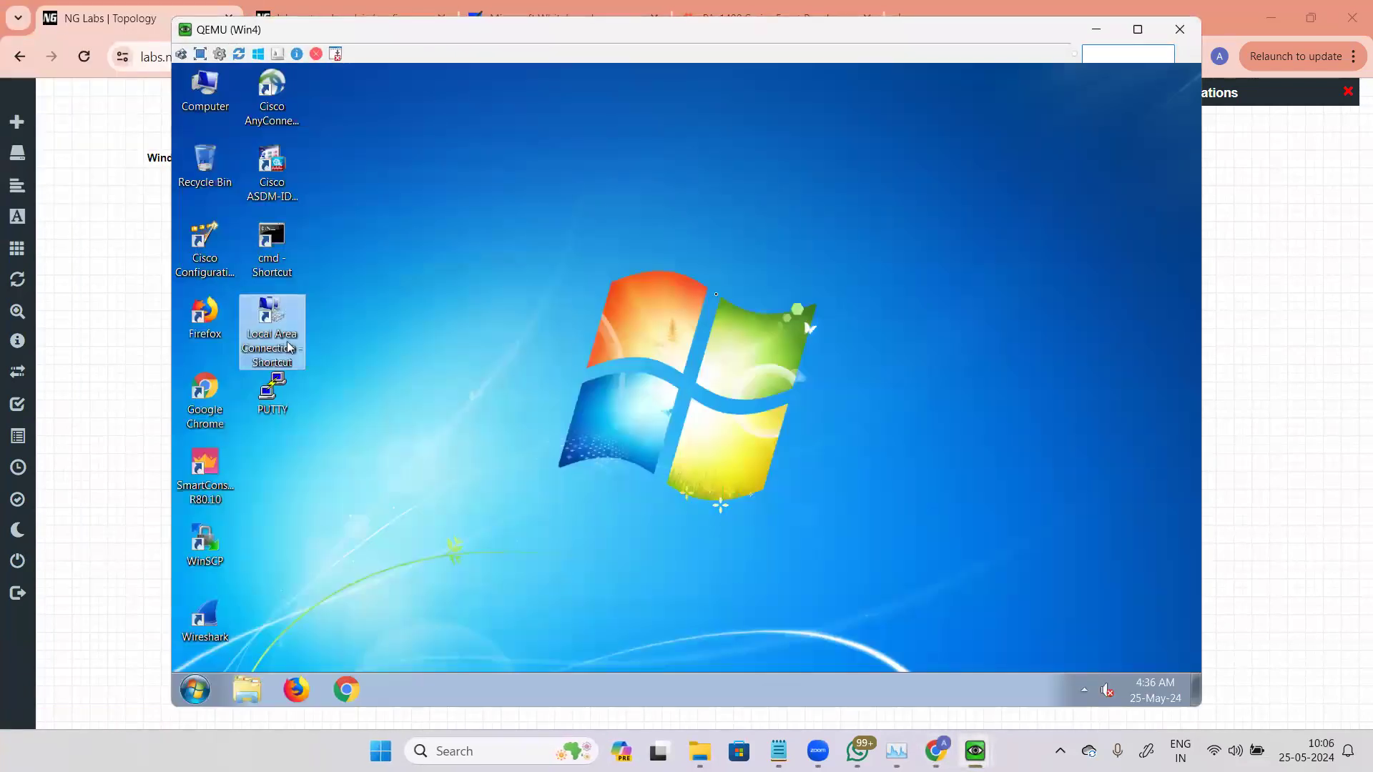
pyautogui.click(744, 520)
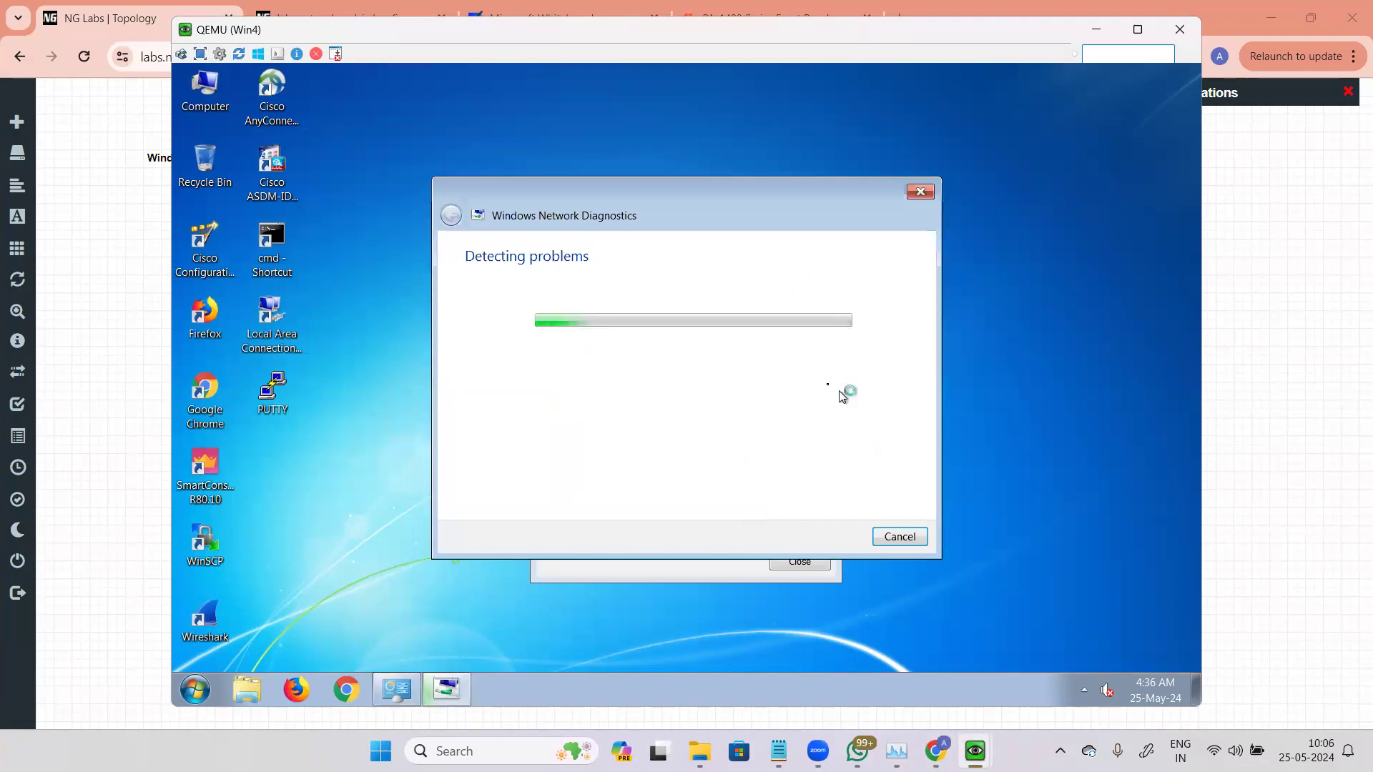
pyautogui.click(887, 537)
pyautogui.click(587, 521)
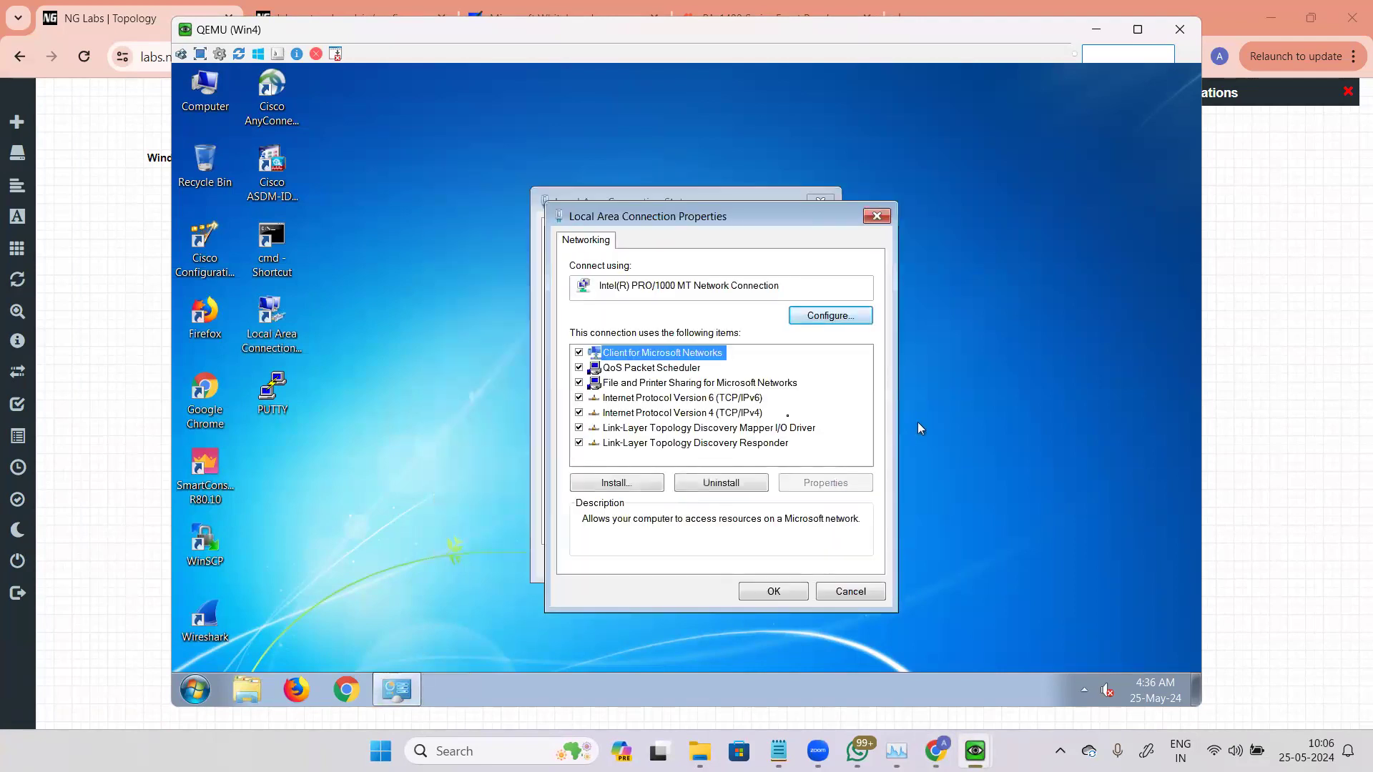
pyautogui.click(682, 413)
pyautogui.click(848, 490)
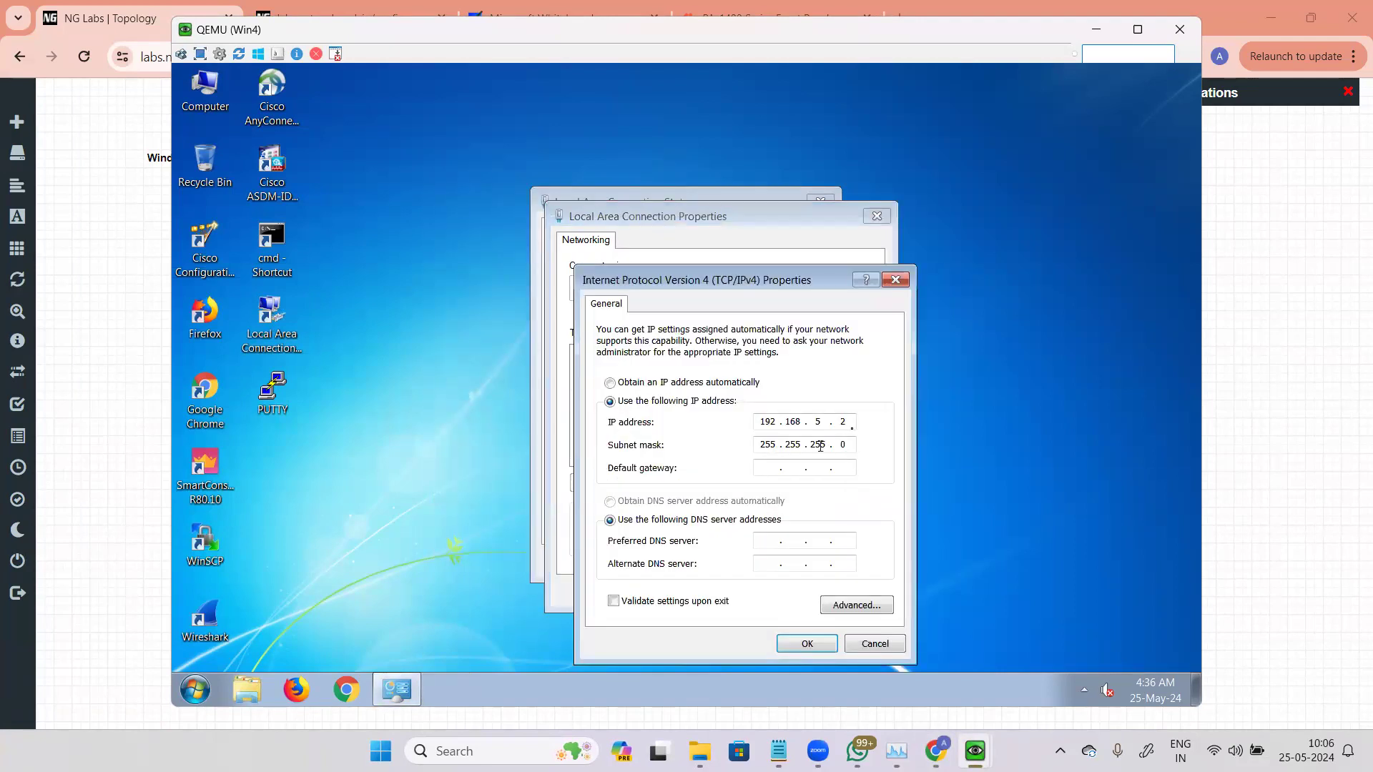
pyautogui.click(874, 646)
pyautogui.click(850, 592)
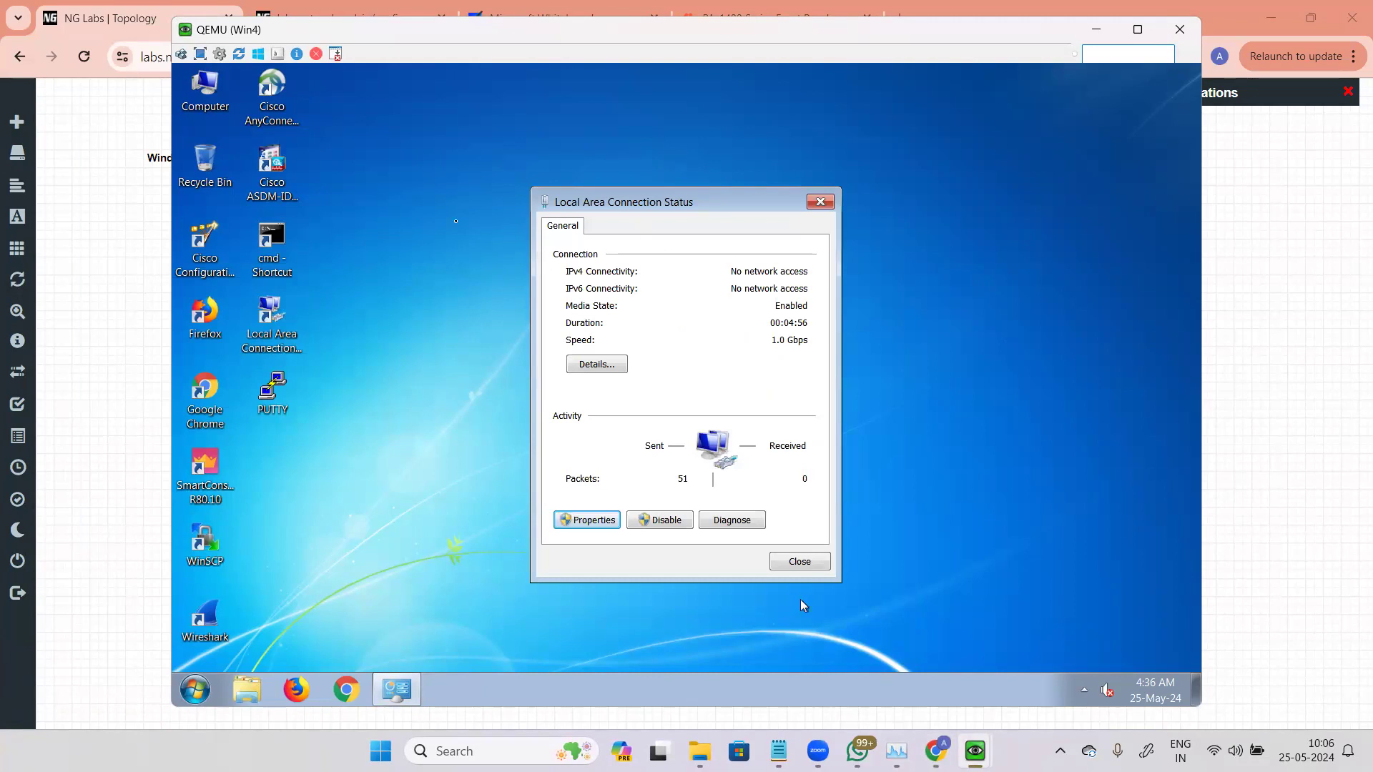
# Step: Open a command prompt on Win7 and ping 192.168.5.2
pyautogui.doubleClick(282, 236)
pyautogui.write('p')
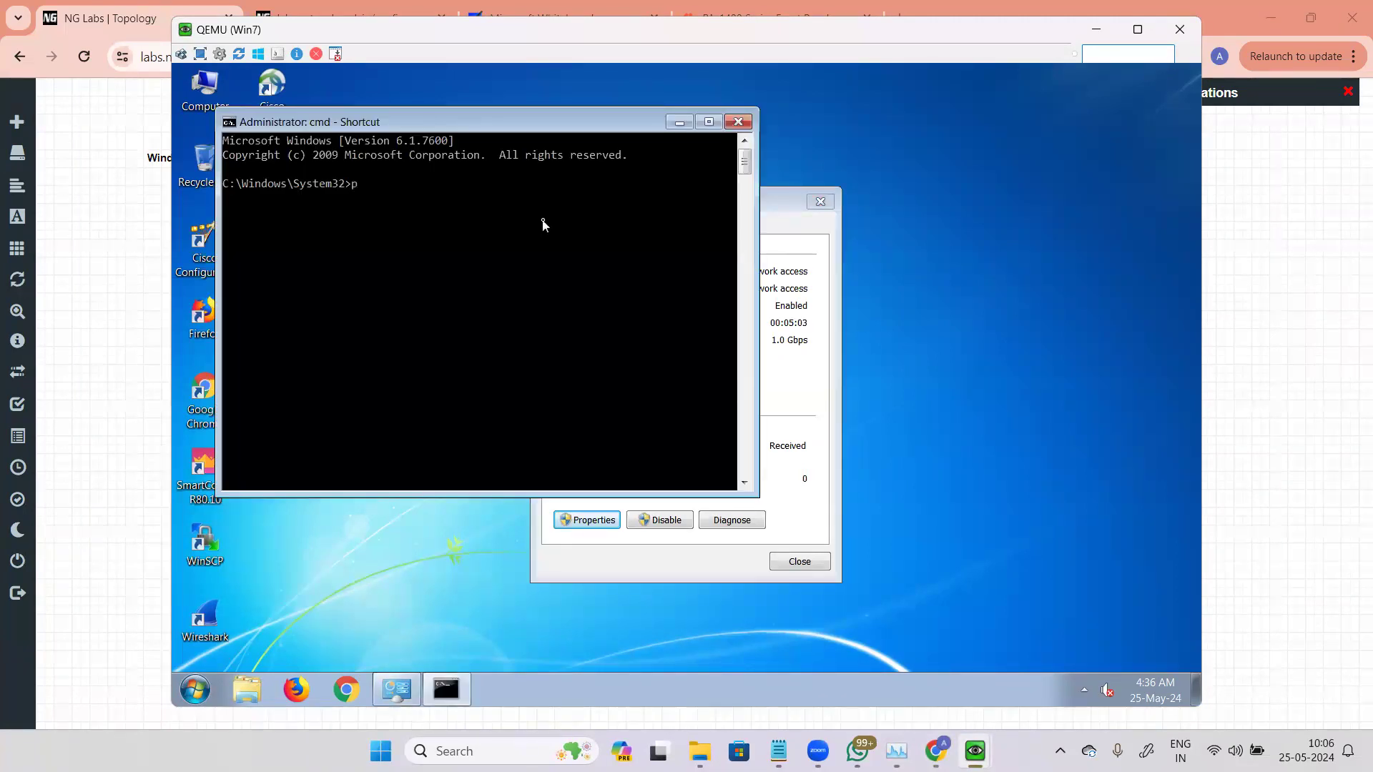
pyautogui.write('ing 192.168.5.2')
pyautogui.press('Return')
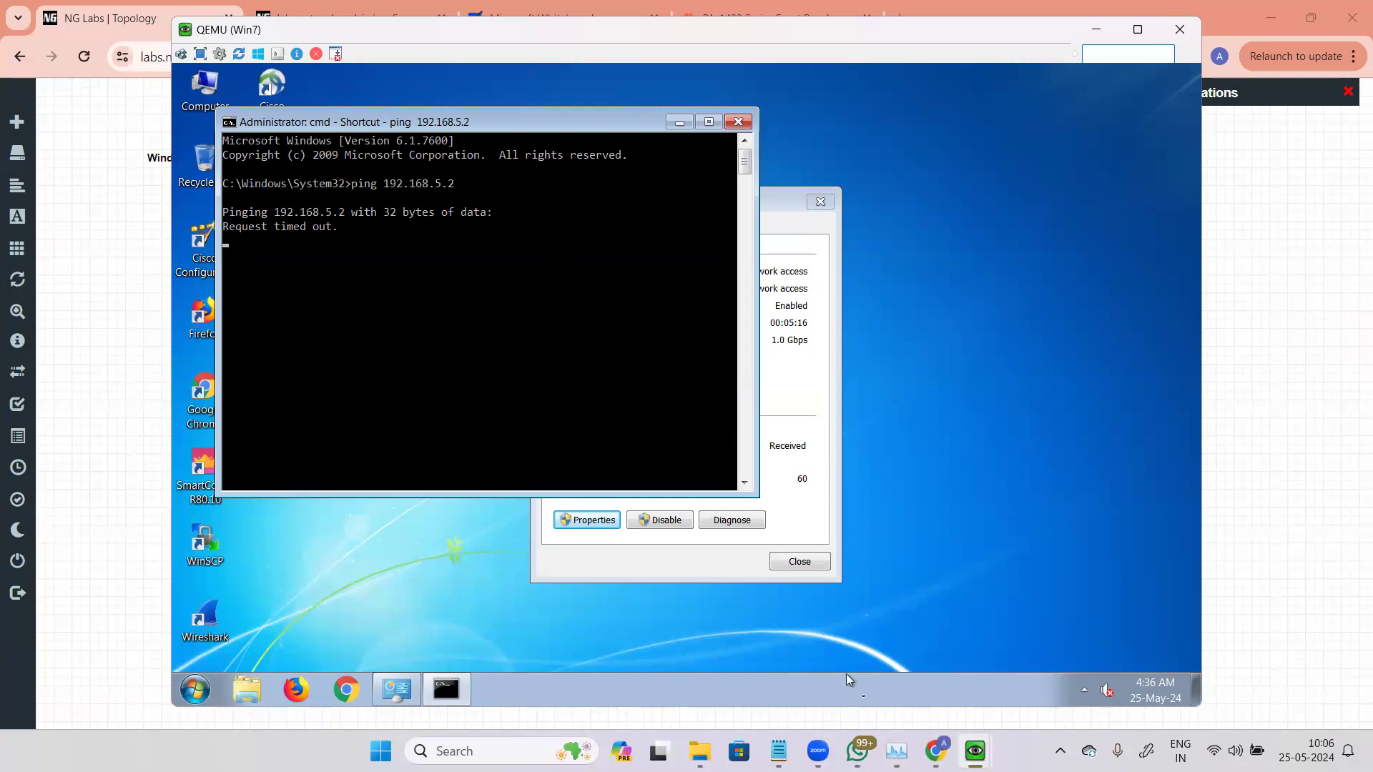
# Step: Switch to the management VM and review the security rulebase's rule usage hit counts and the firewall's Network interfaces list
pyautogui.moveTo(975, 751)
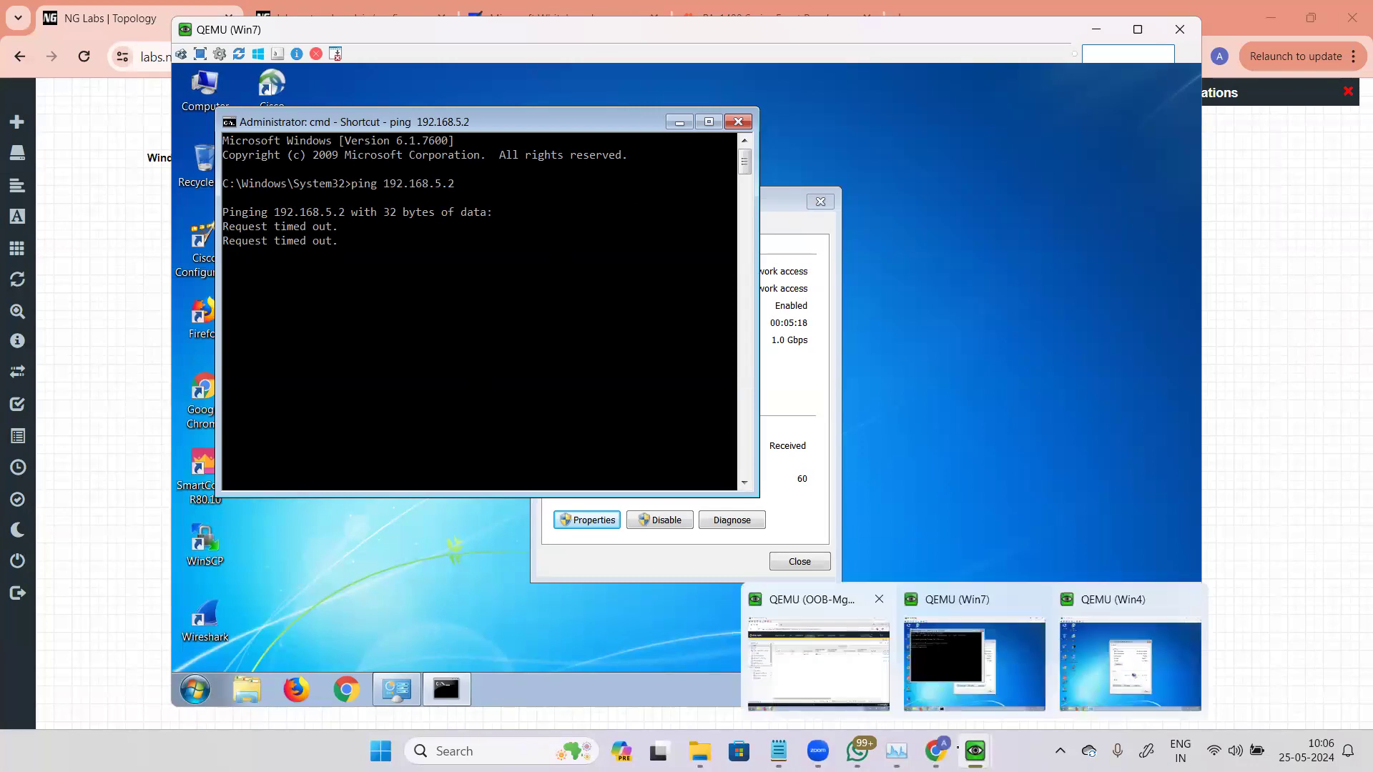
pyautogui.click(819, 664)
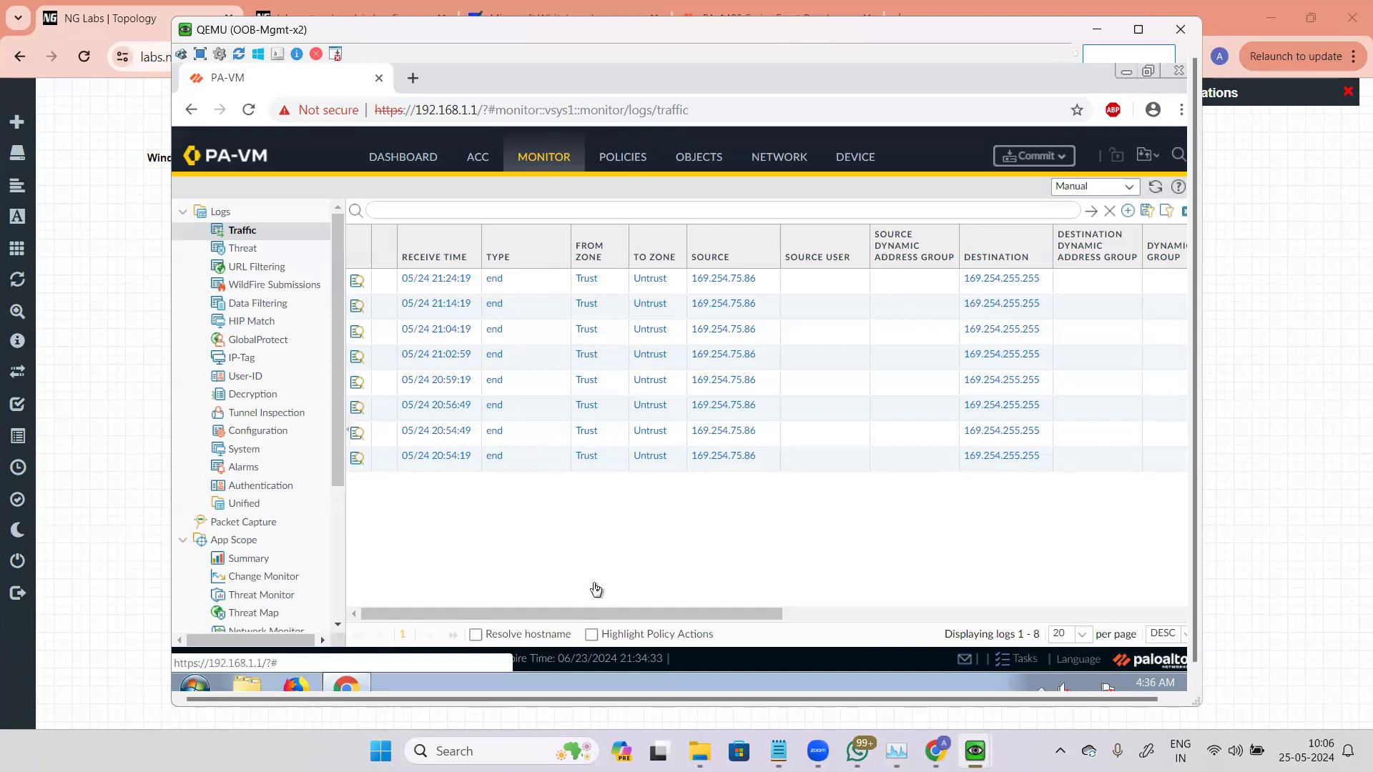
pyautogui.click(638, 161)
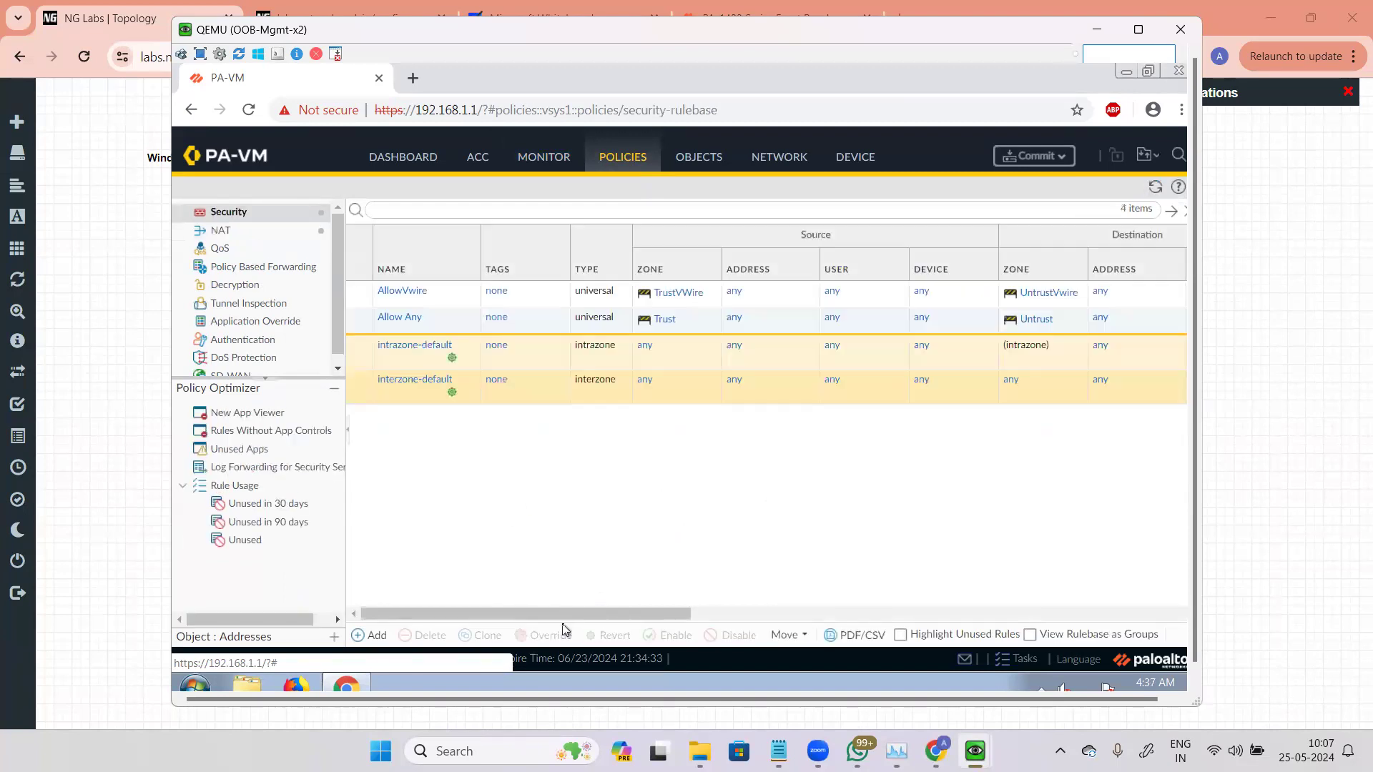
pyautogui.moveTo(571, 616); pyautogui.dragTo(1006, 619)
pyautogui.click(1152, 189)
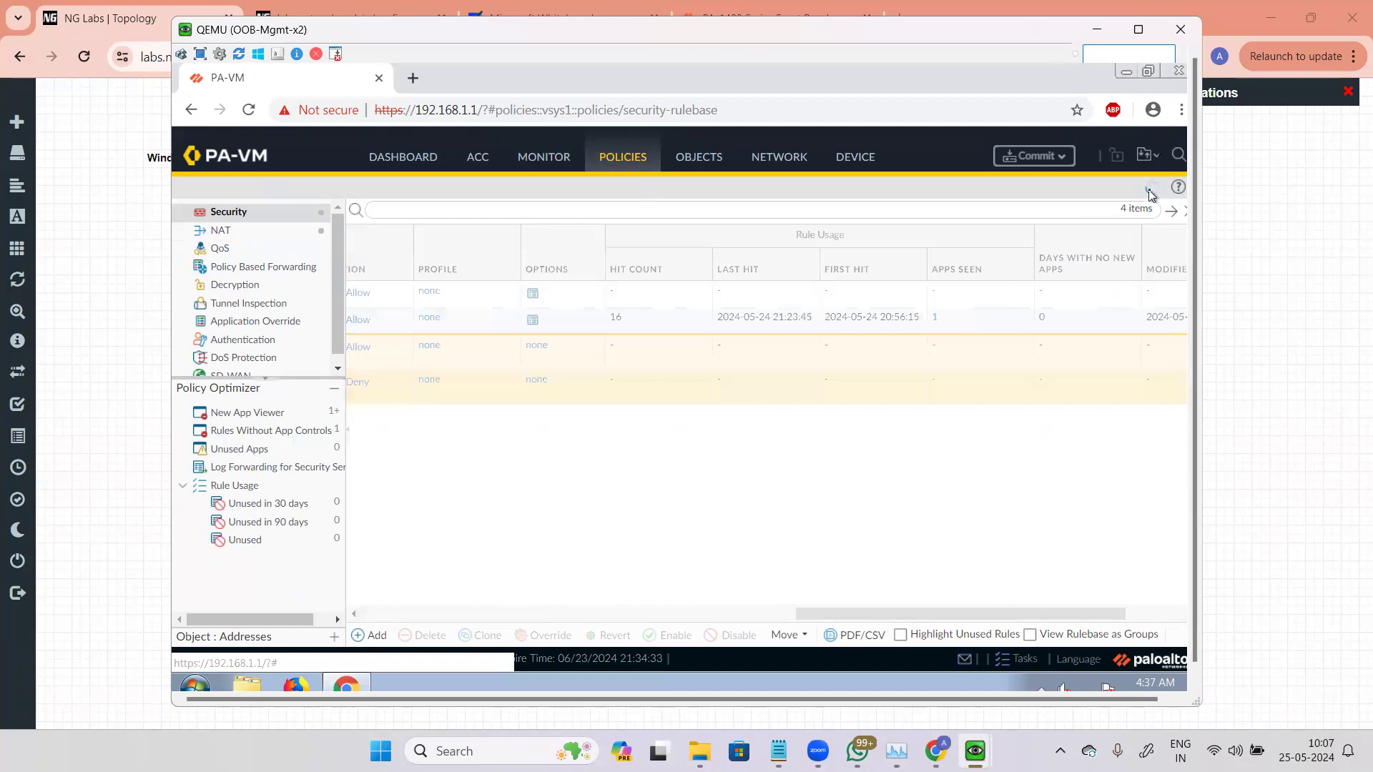
pyautogui.click(1150, 190)
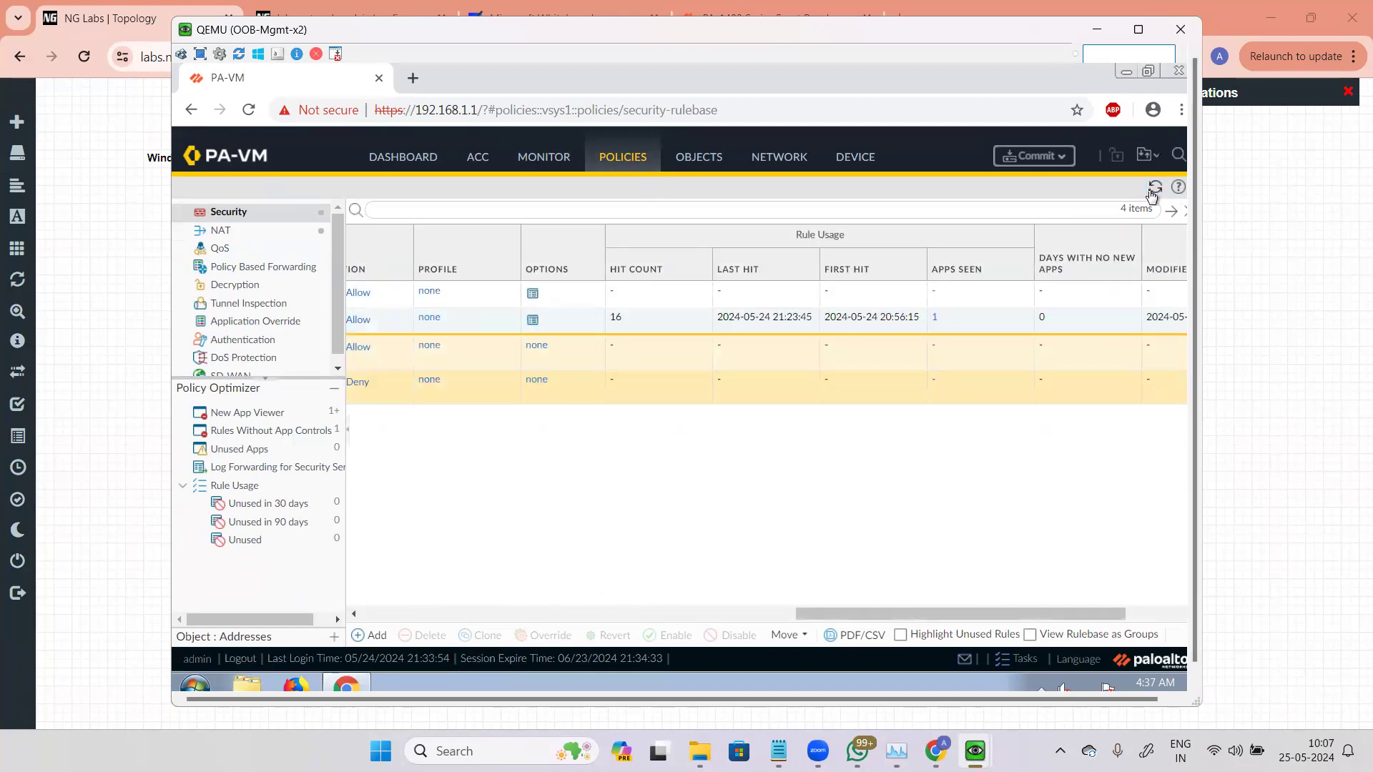
pyautogui.click(1155, 189)
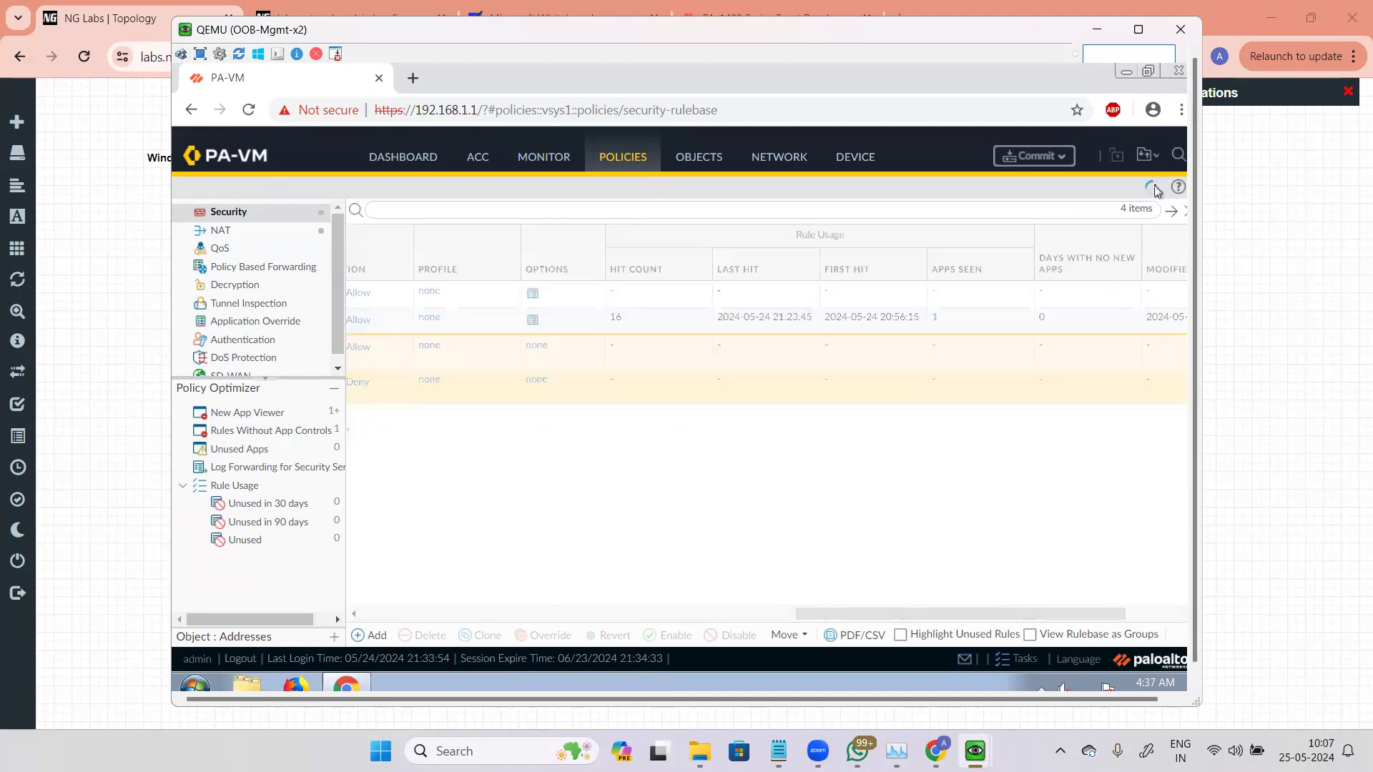
pyautogui.moveTo(1083, 624); pyautogui.dragTo(652, 621)
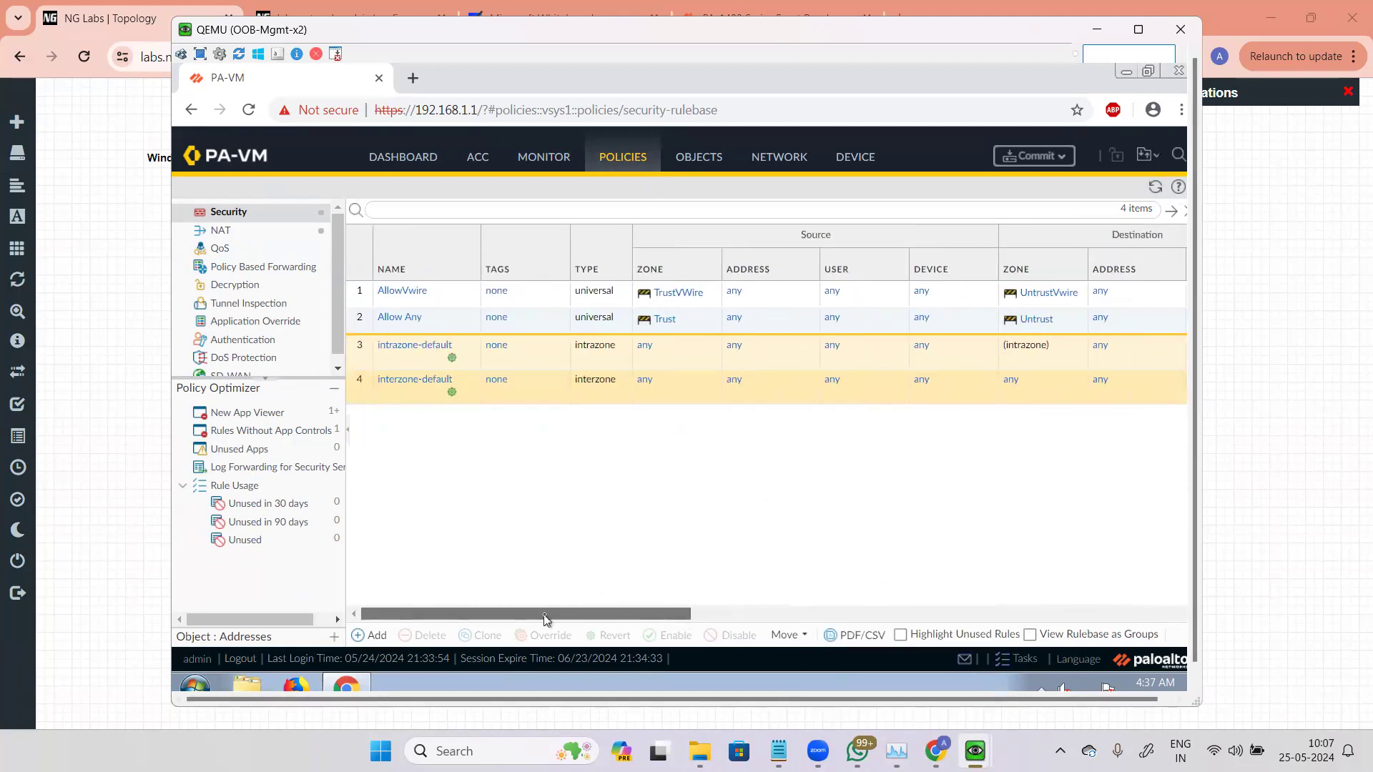
pyautogui.click(768, 160)
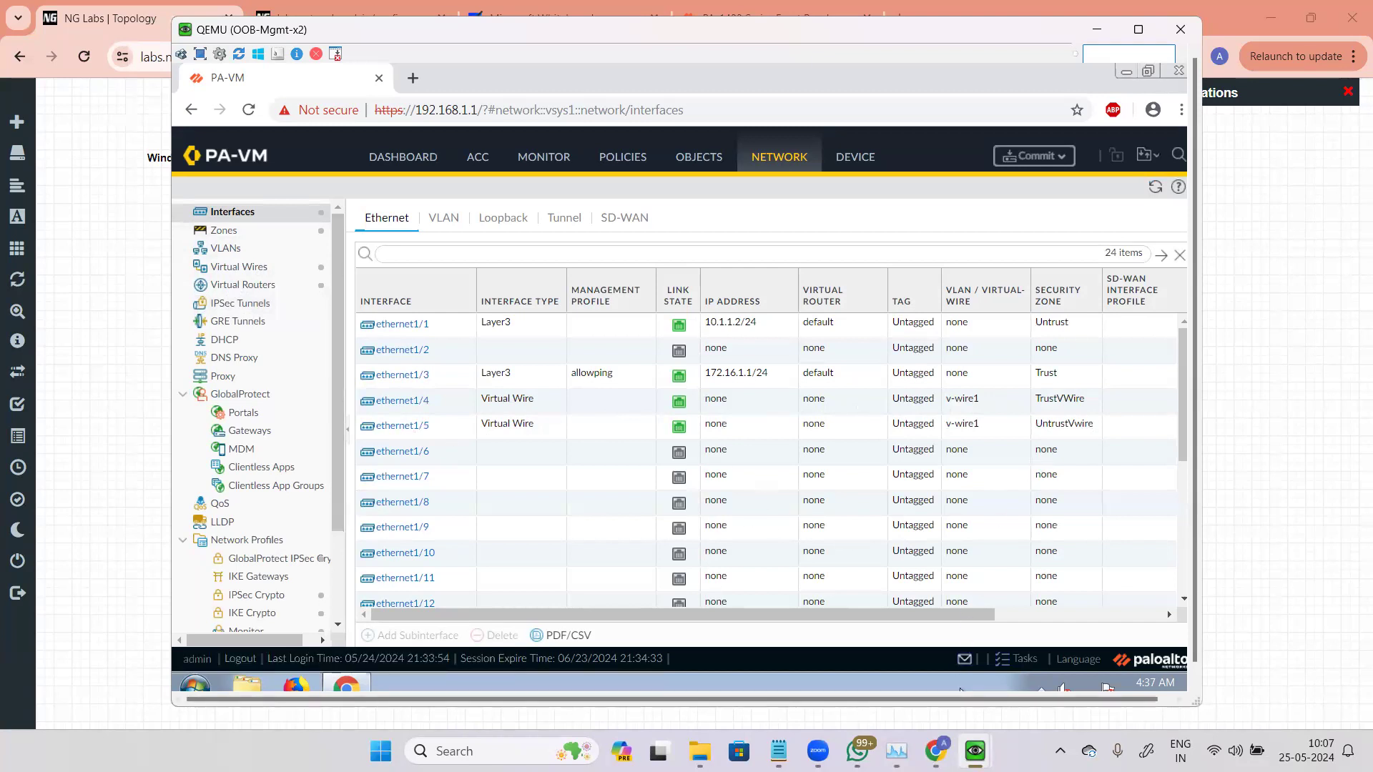
# Step: Switch to Win7 and rerun the ping to 192.168.5.2
pyautogui.moveTo(976, 751)
pyautogui.click(1019, 665)
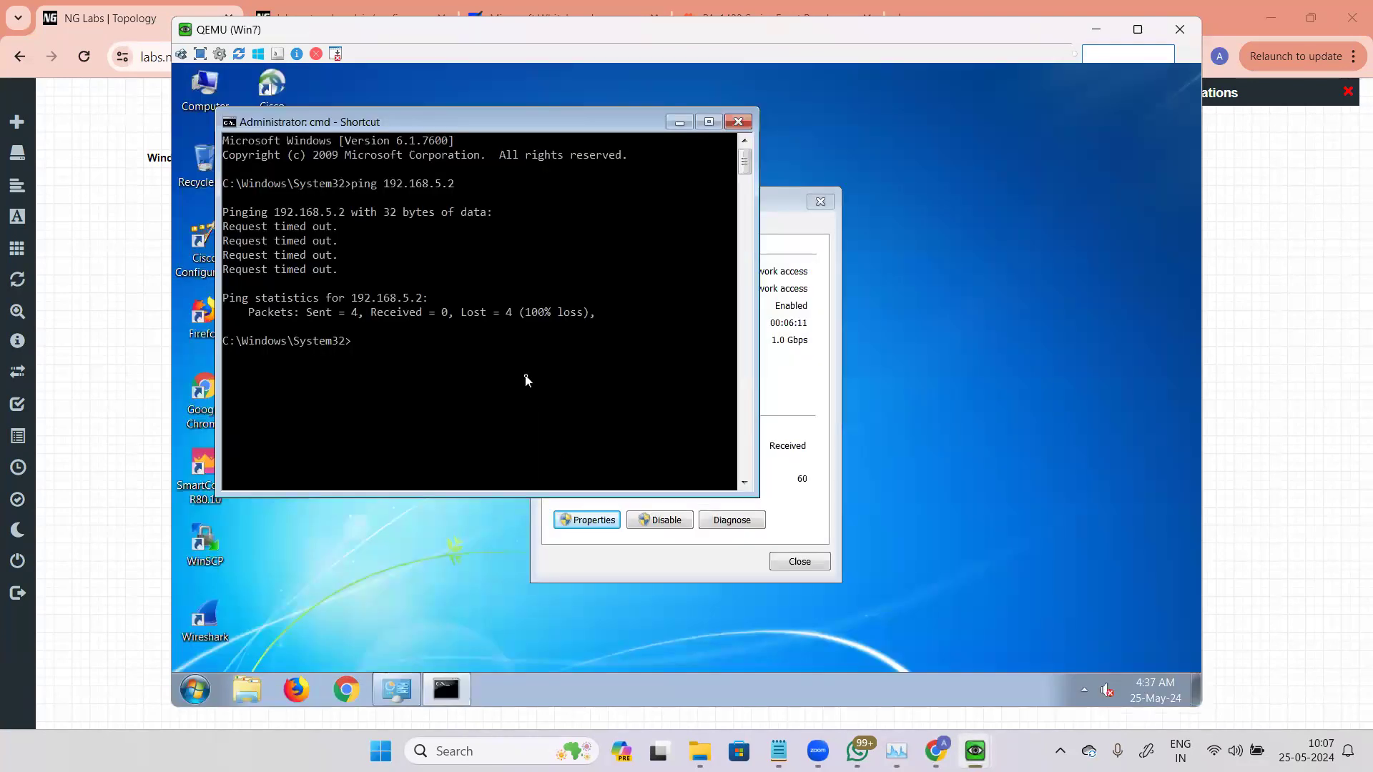
pyautogui.press('Up')
pyautogui.press('Return')
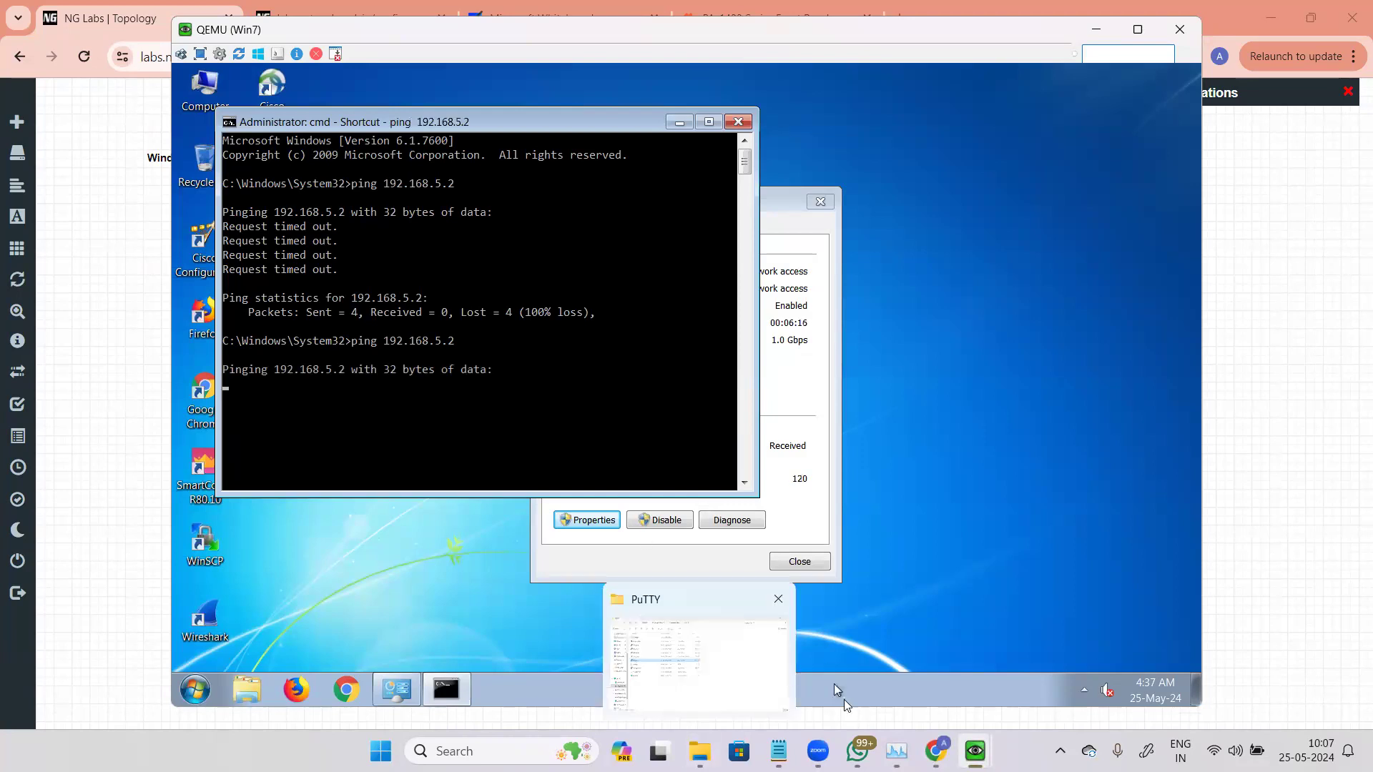
# Step: On the management VM, open a PuTTY SSH session to 192.168.1.1 and accept the host key
pyautogui.moveTo(974, 750)
pyautogui.click(817, 665)
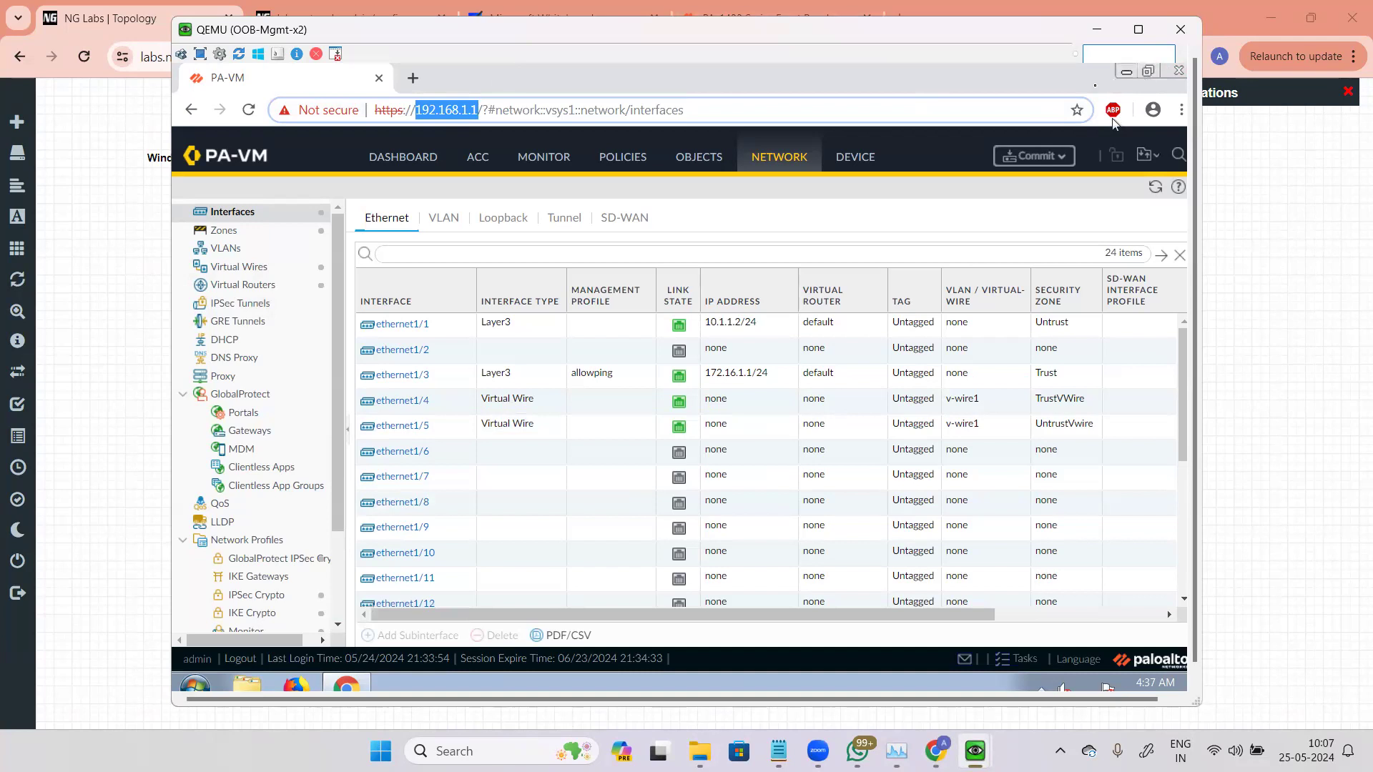
pyautogui.click(1125, 72)
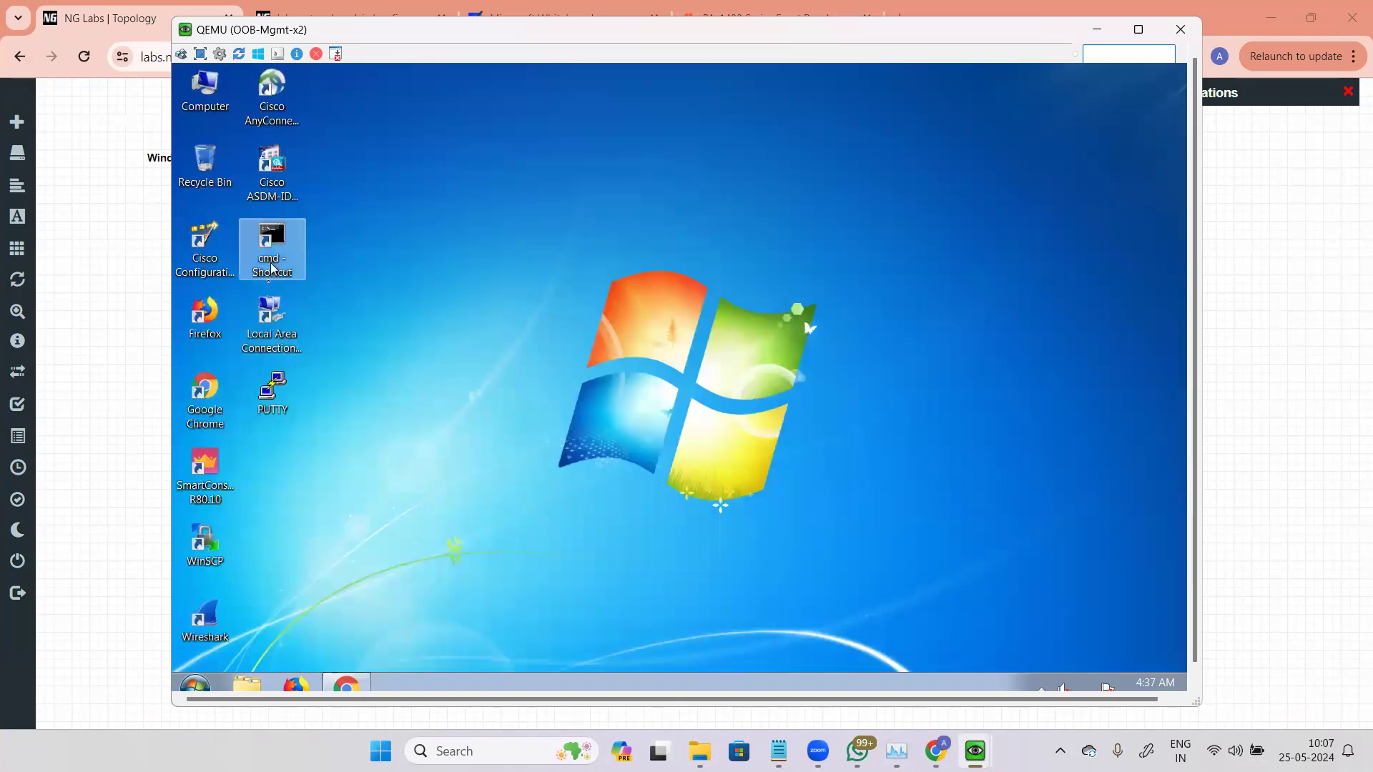
pyautogui.doubleClick(272, 392)
pyautogui.click(639, 292)
pyautogui.write('192.168.1.1')
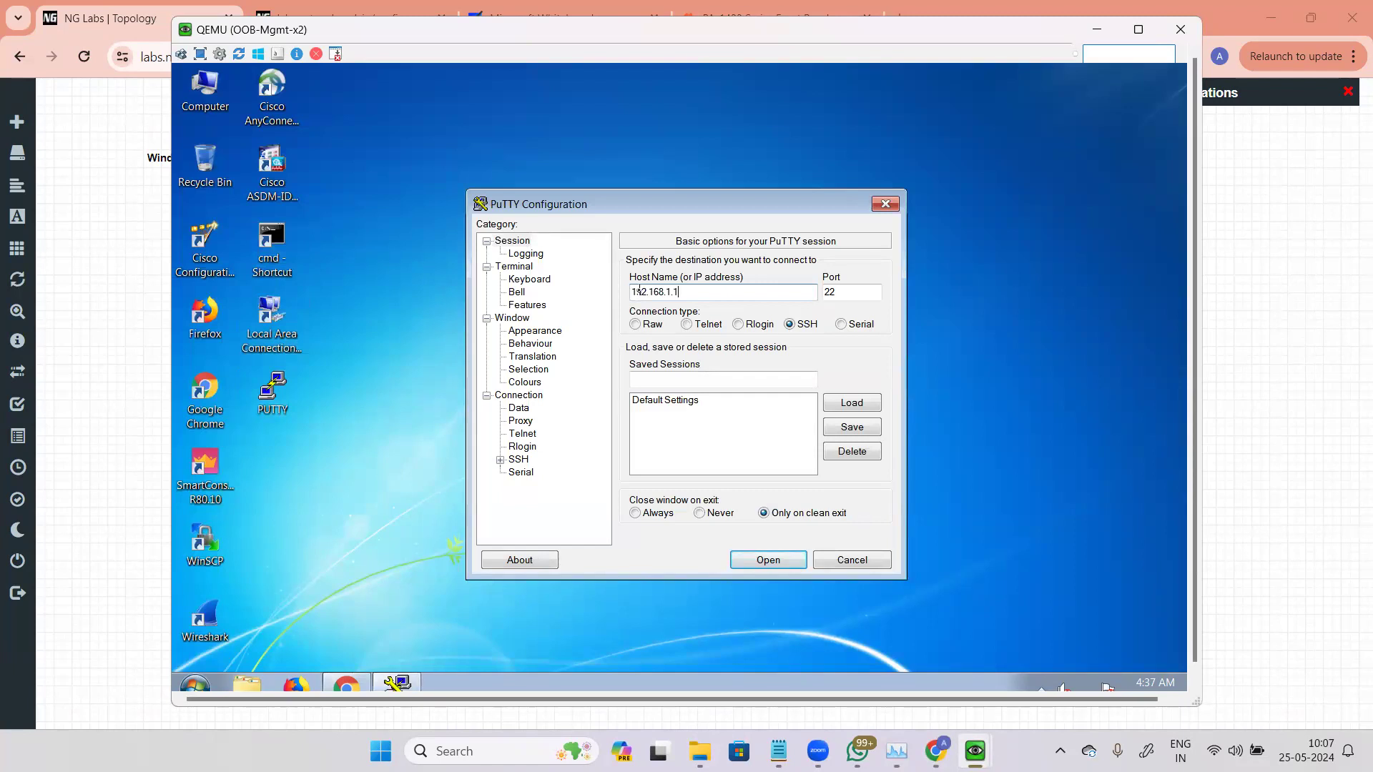
pyautogui.press('Return')
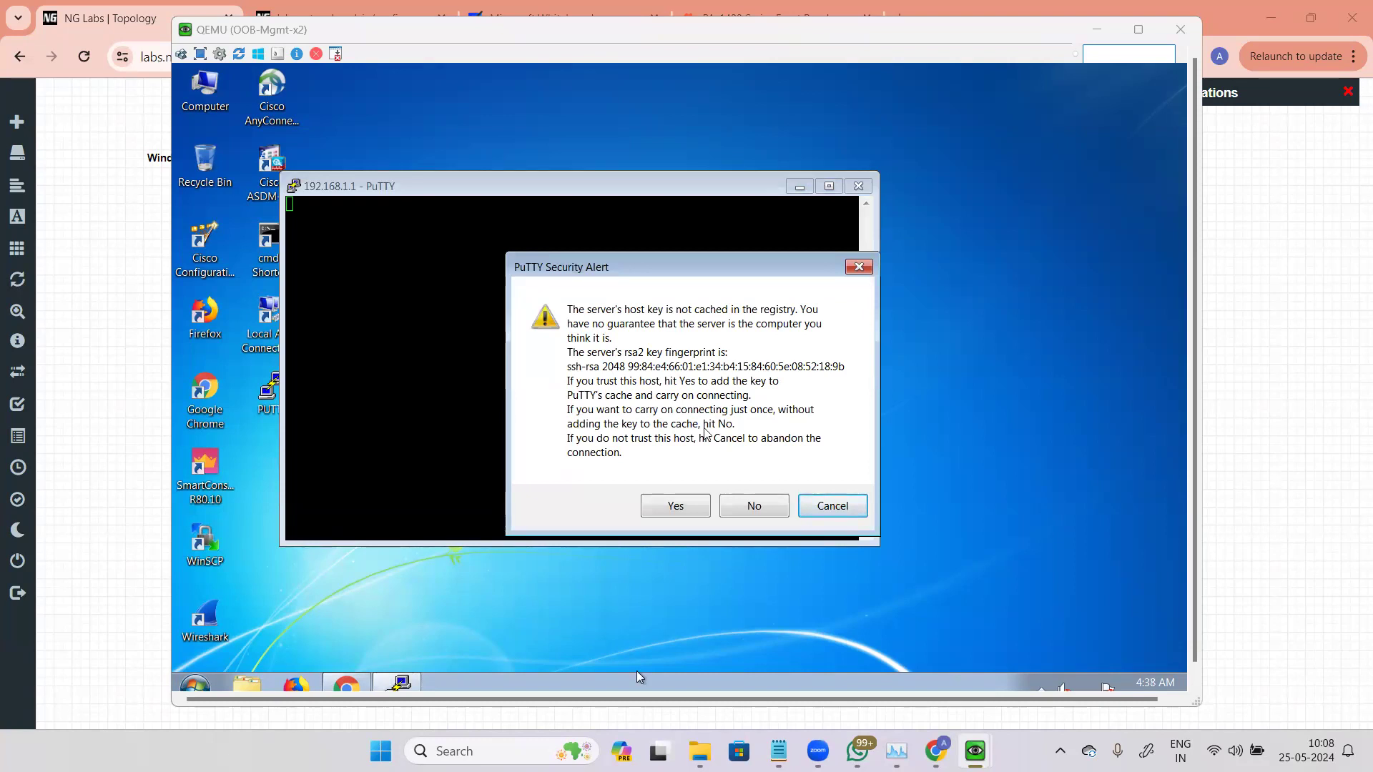
pyautogui.click(673, 504)
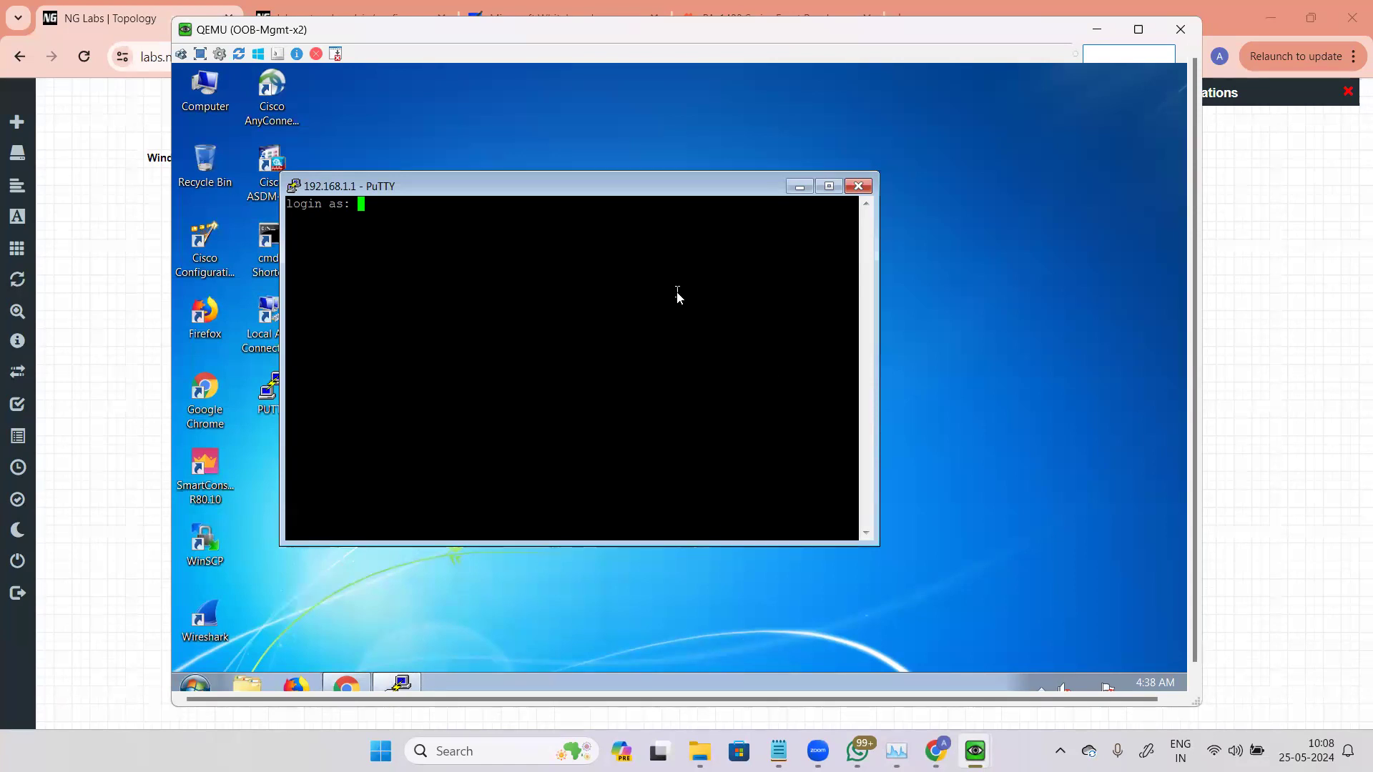
# Step: Log in to the firewall CLI as admin, entering the account password
pyautogui.write('admin')
pyautogui.press('Return')
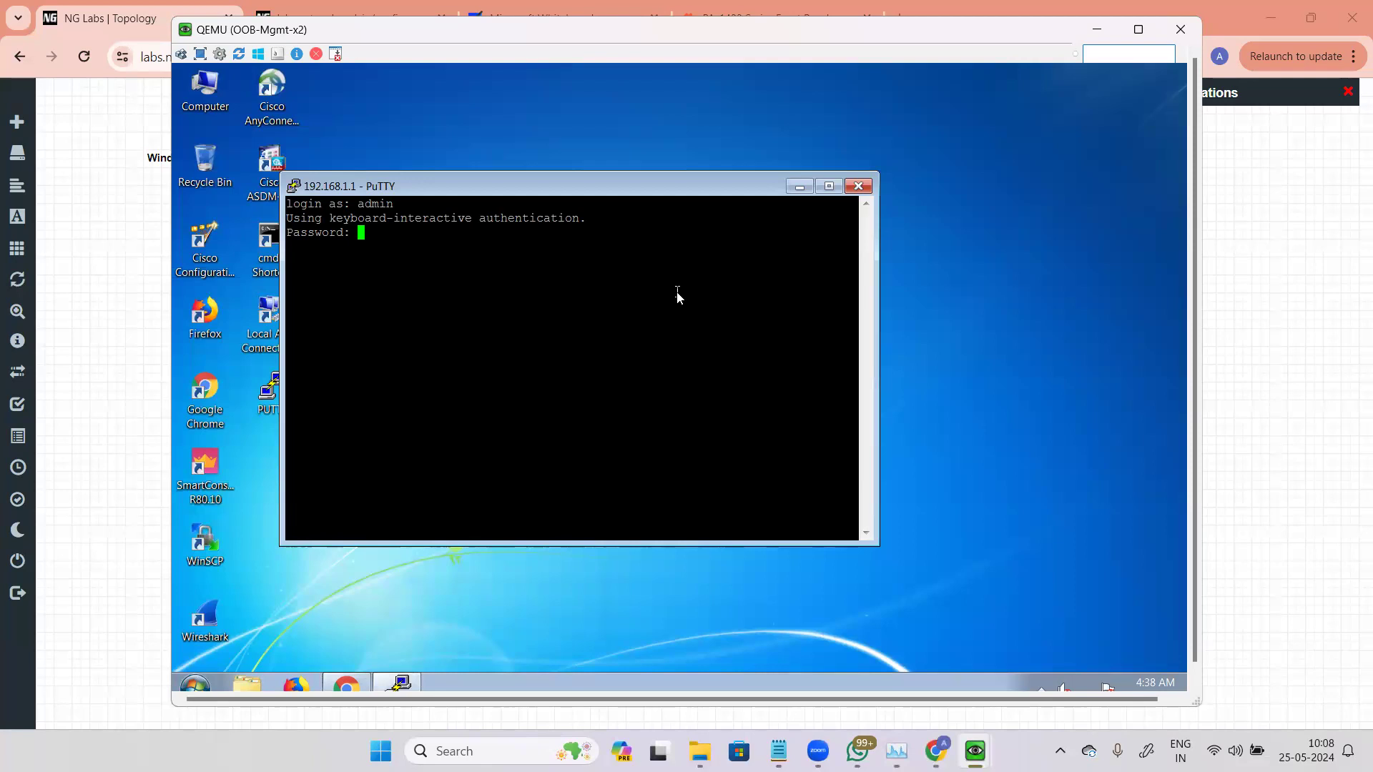
pyautogui.press('Return')
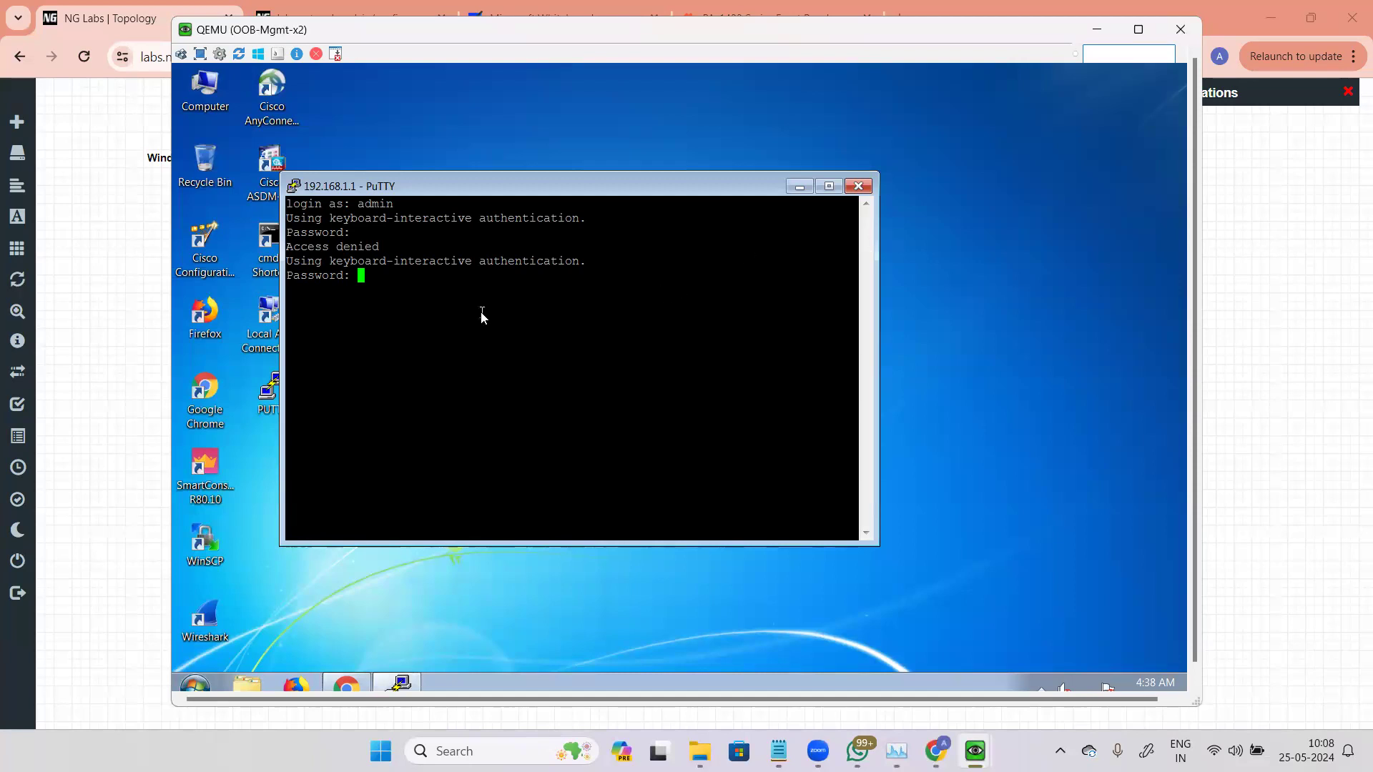
pyautogui.press('Return')
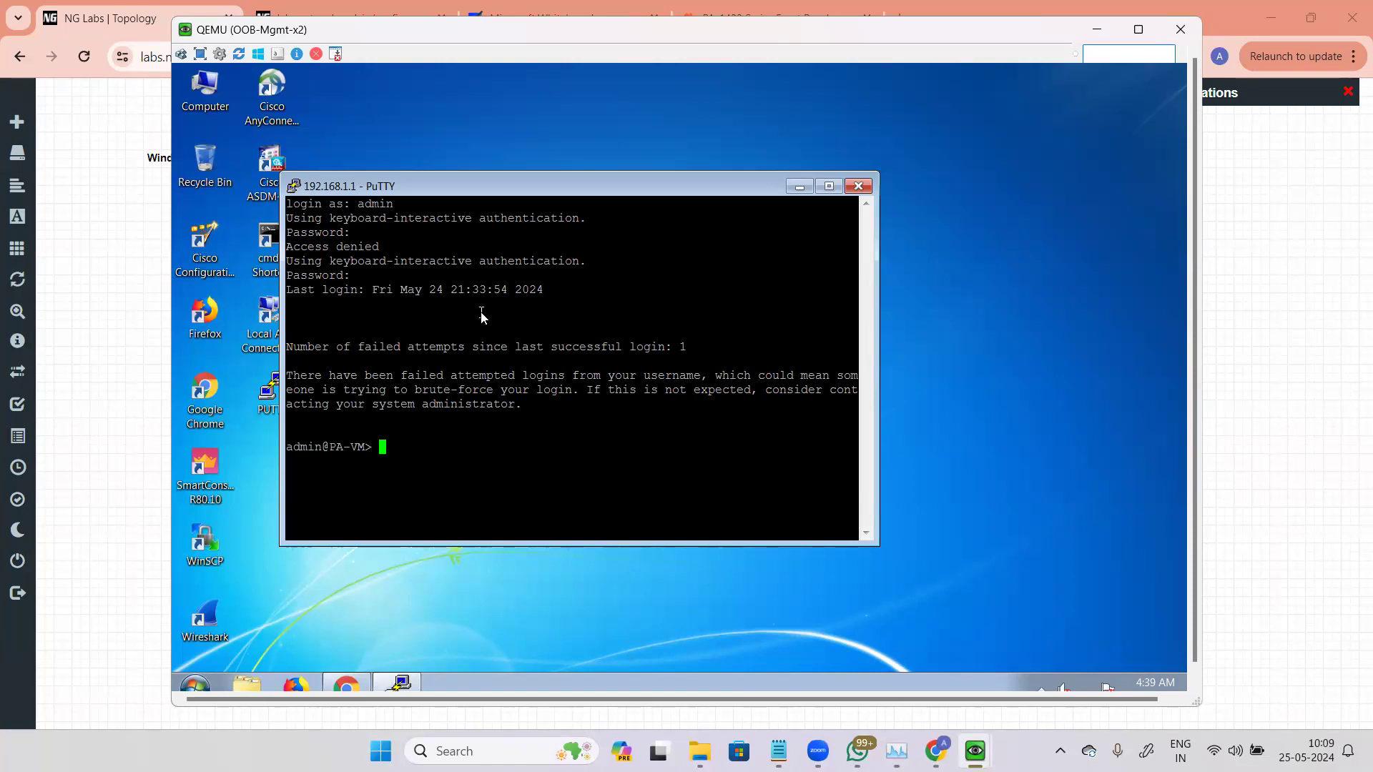
# Step: Run show interface all on the firewall CLI and page through the output
pyautogui.write('show interface')
pyautogui.press('?')
pyautogui.write('all')
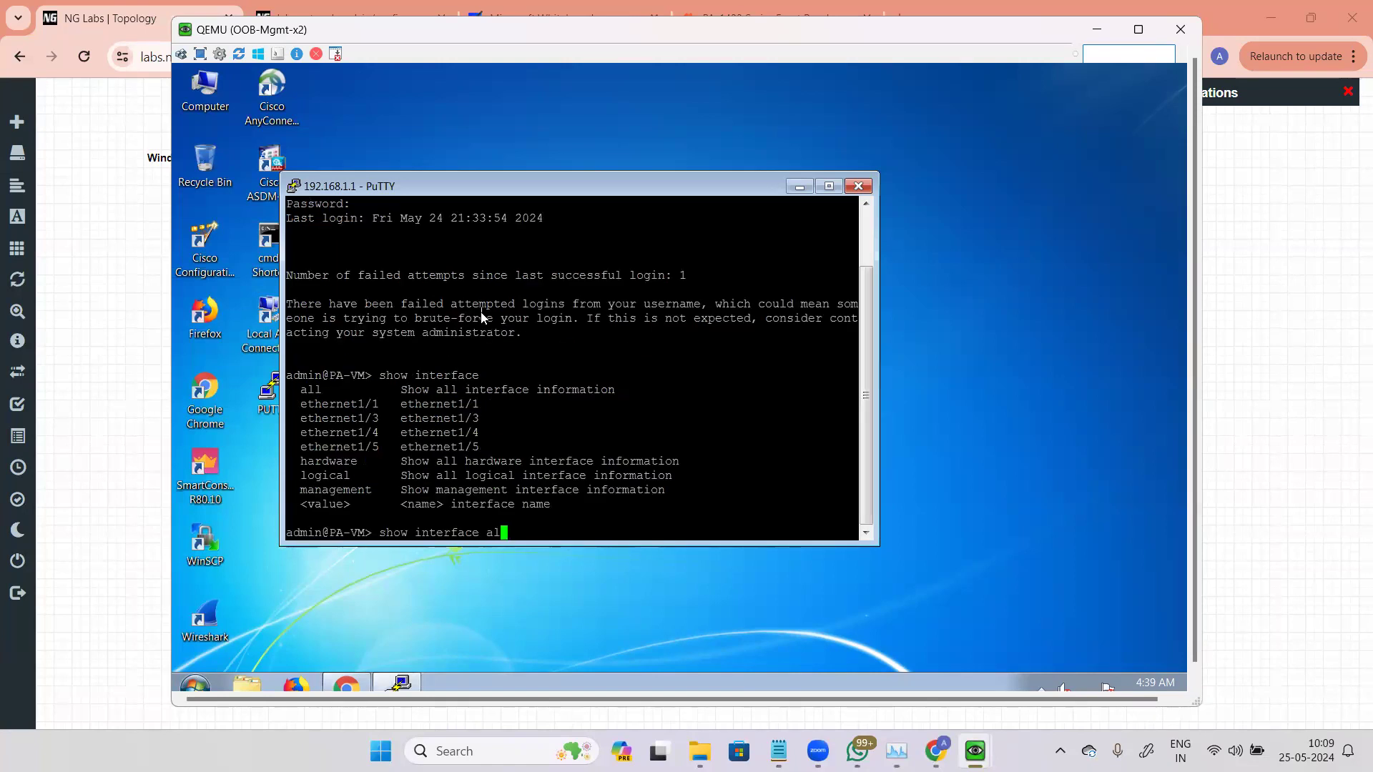
pyautogui.press('Return')
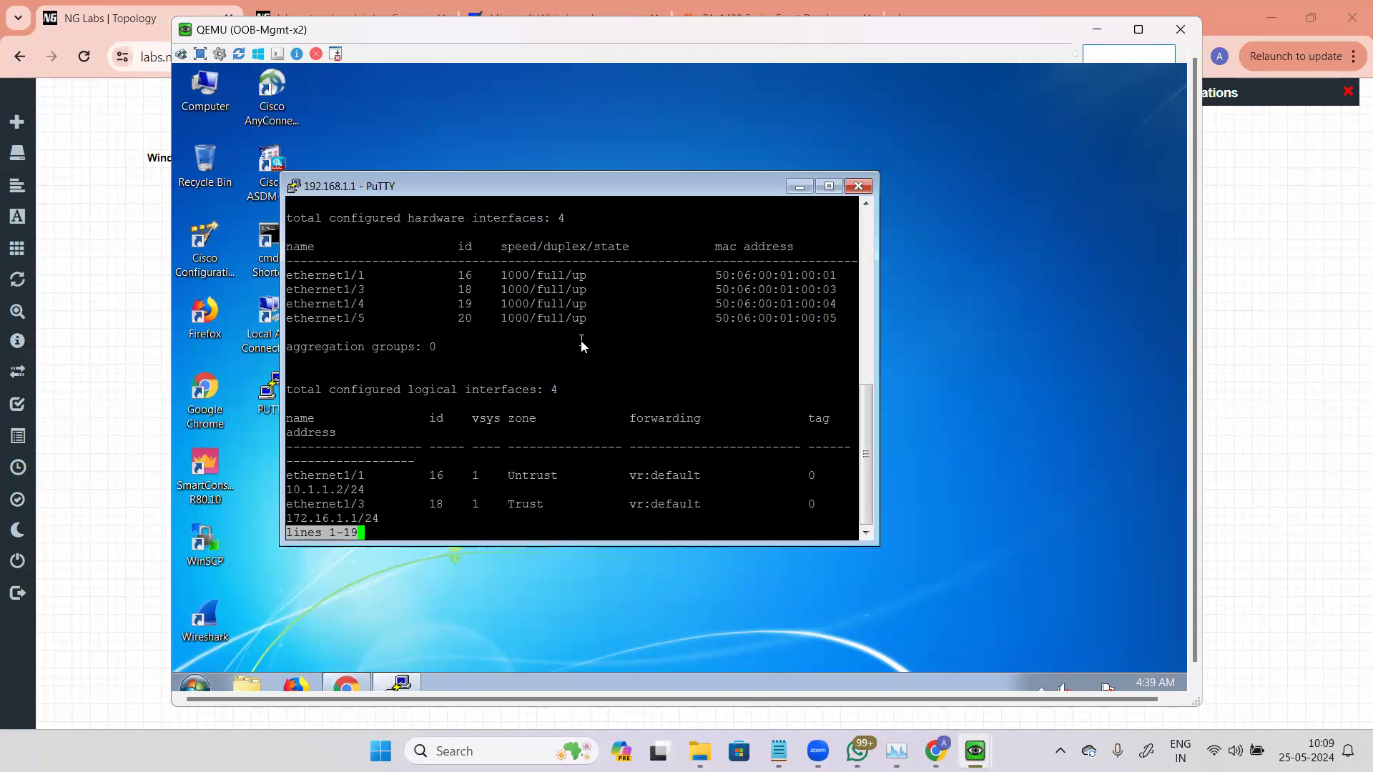
pyautogui.press('space')
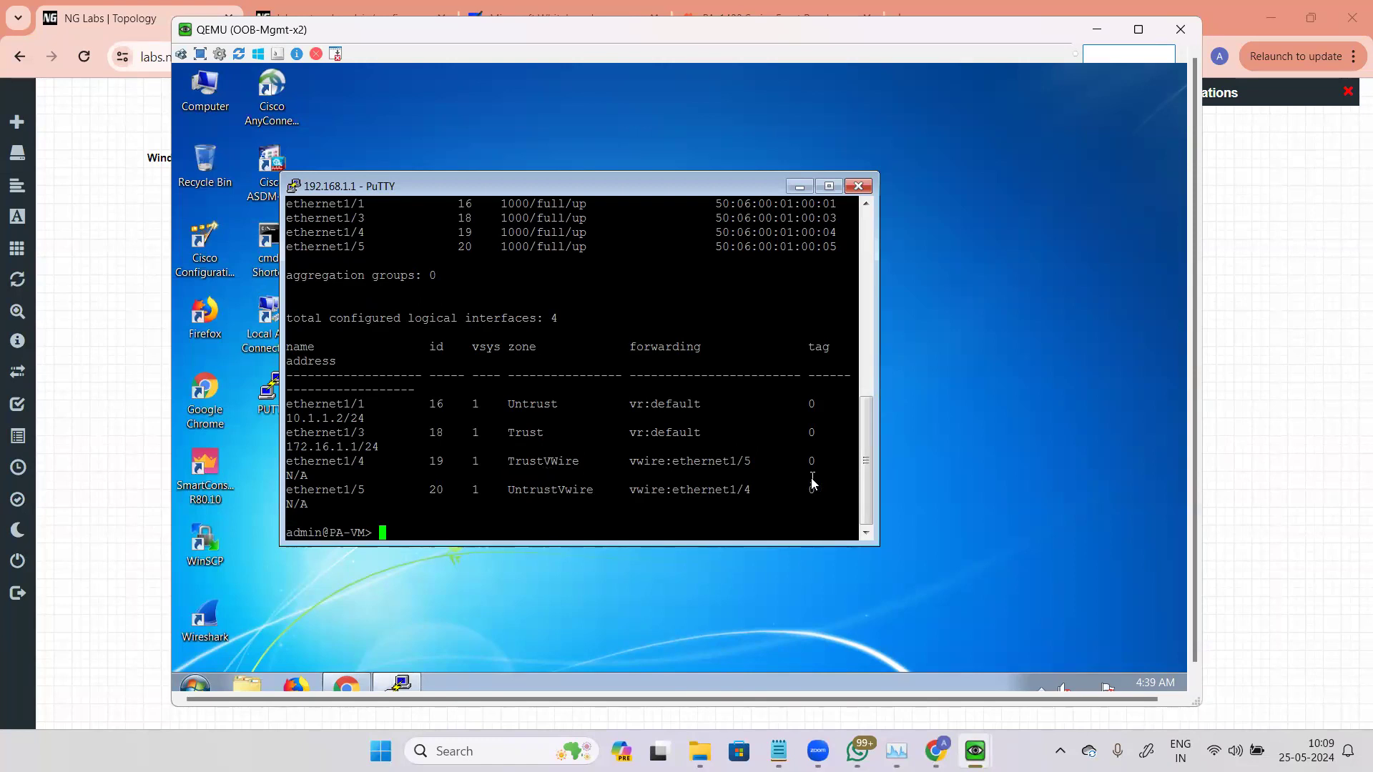
# Step: Check the firewall's ARP table with show arp all, running it twice
pyautogui.write('show arp')
pyautogui.press('Return')
pyautogui.press('Up')
pyautogui.press('?')
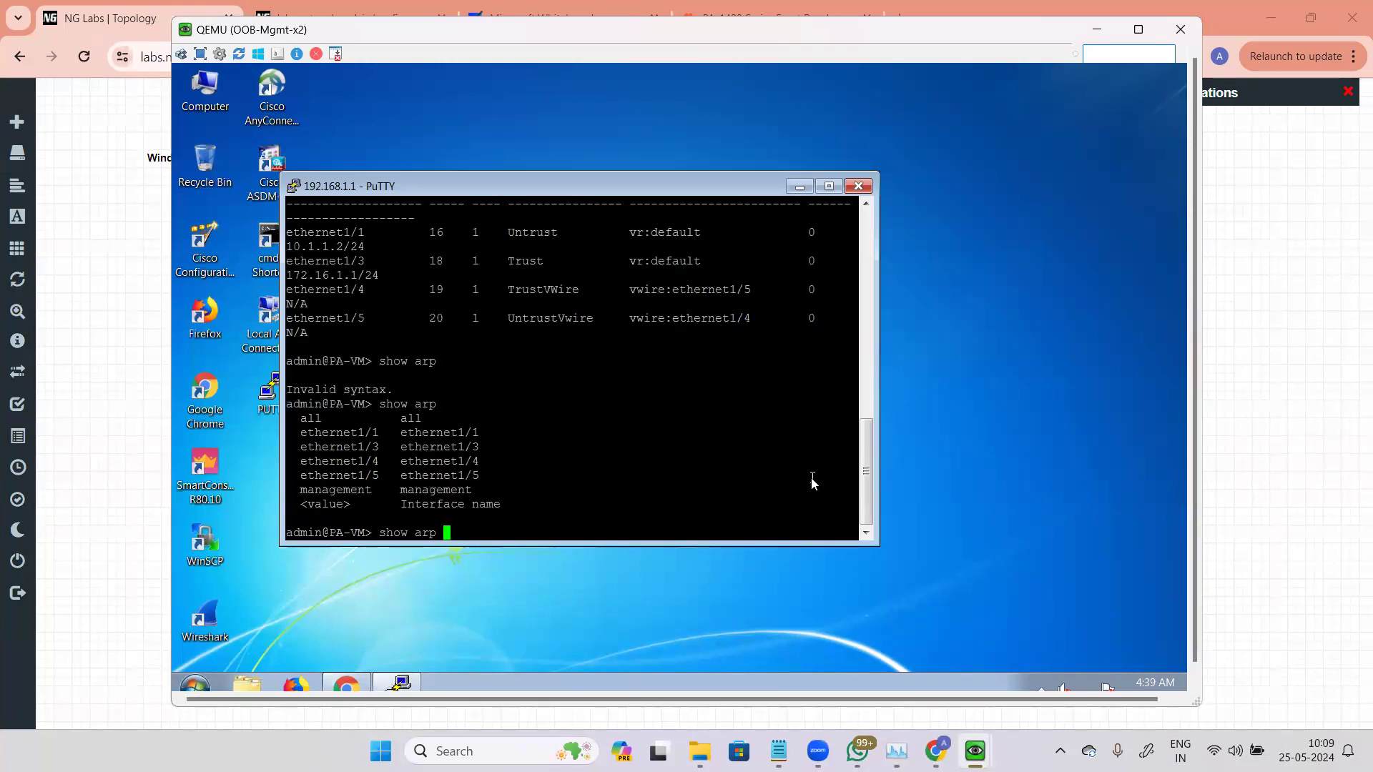
pyautogui.write('all')
pyautogui.press('Return')
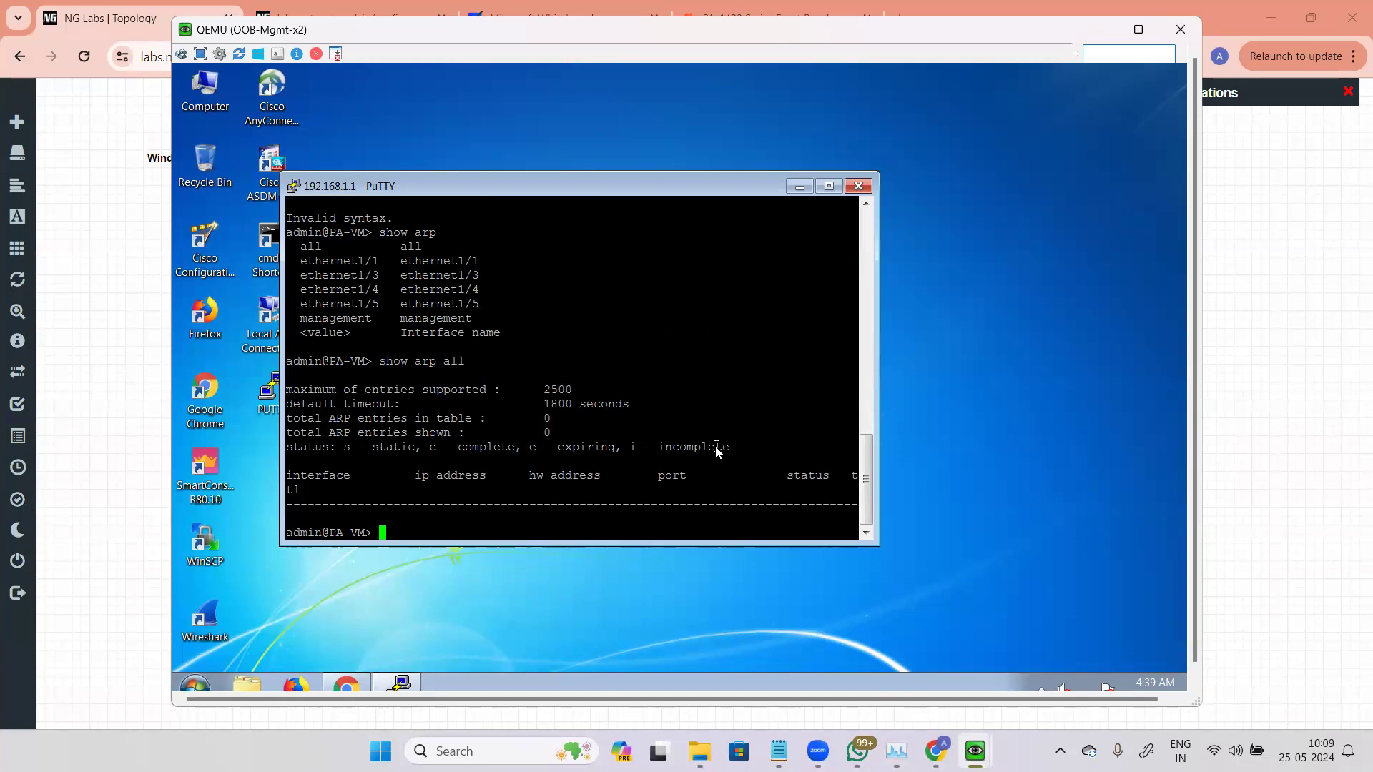
pyautogui.press('Up')
pyautogui.press('Return')
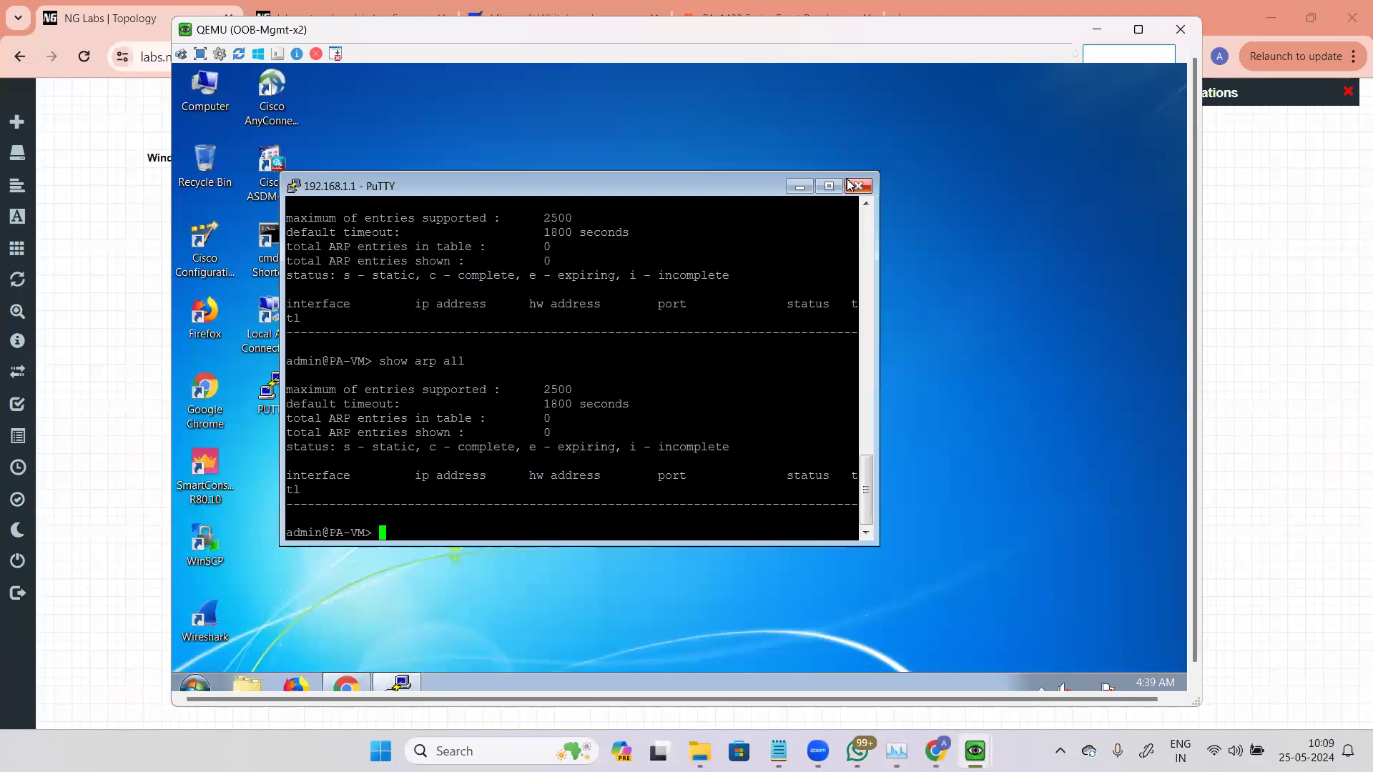
# Step: Stop the Win7 and Win4 nodes in the lab topology
pyautogui.click(114, 475)
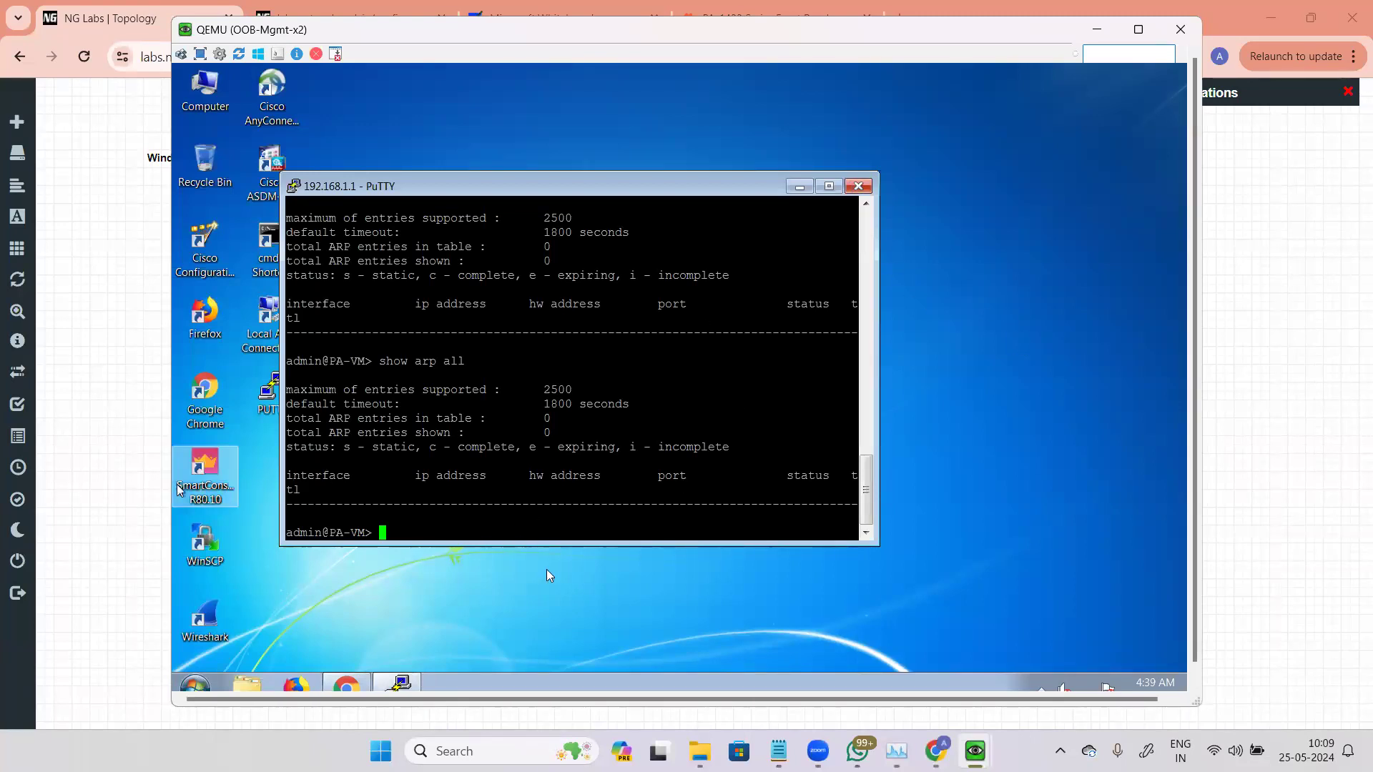
pyautogui.click(580, 632)
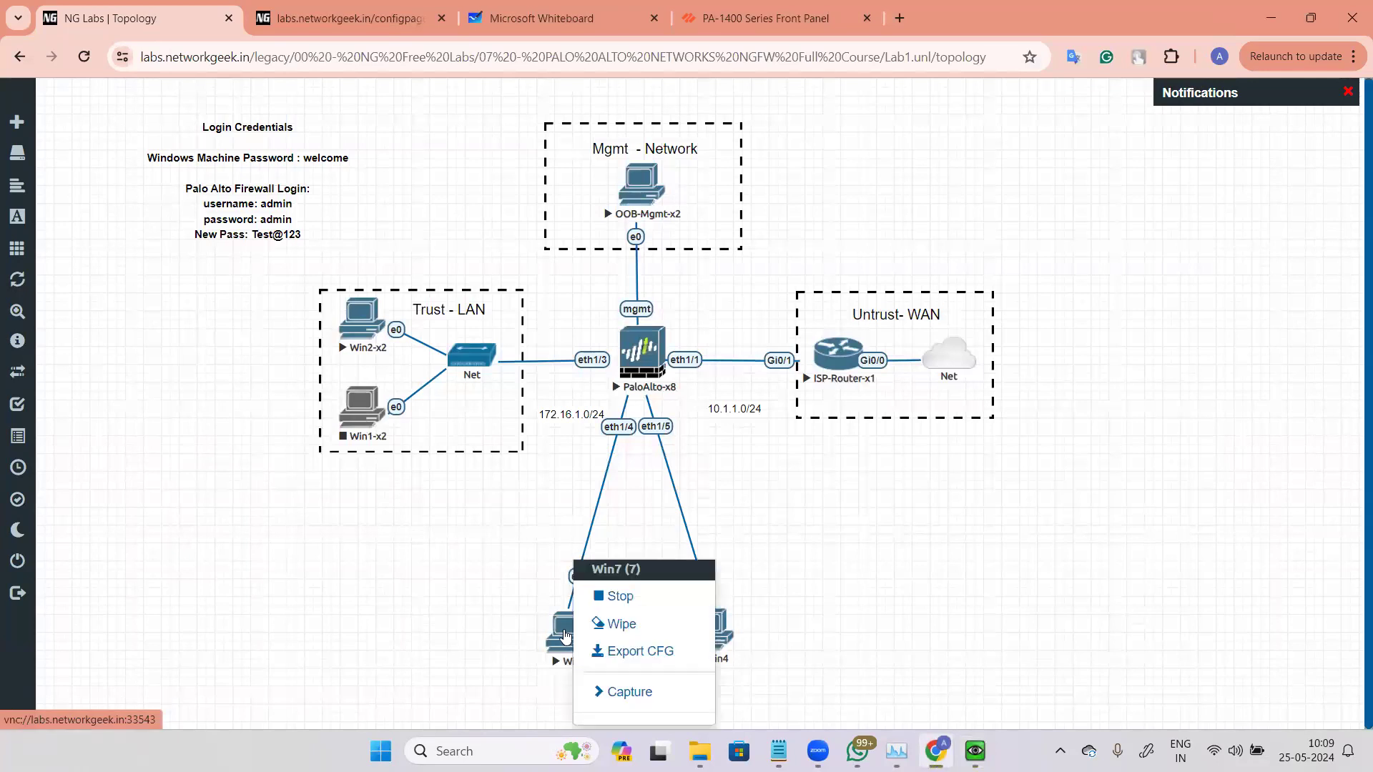
pyautogui.click(616, 598)
pyautogui.click(717, 627)
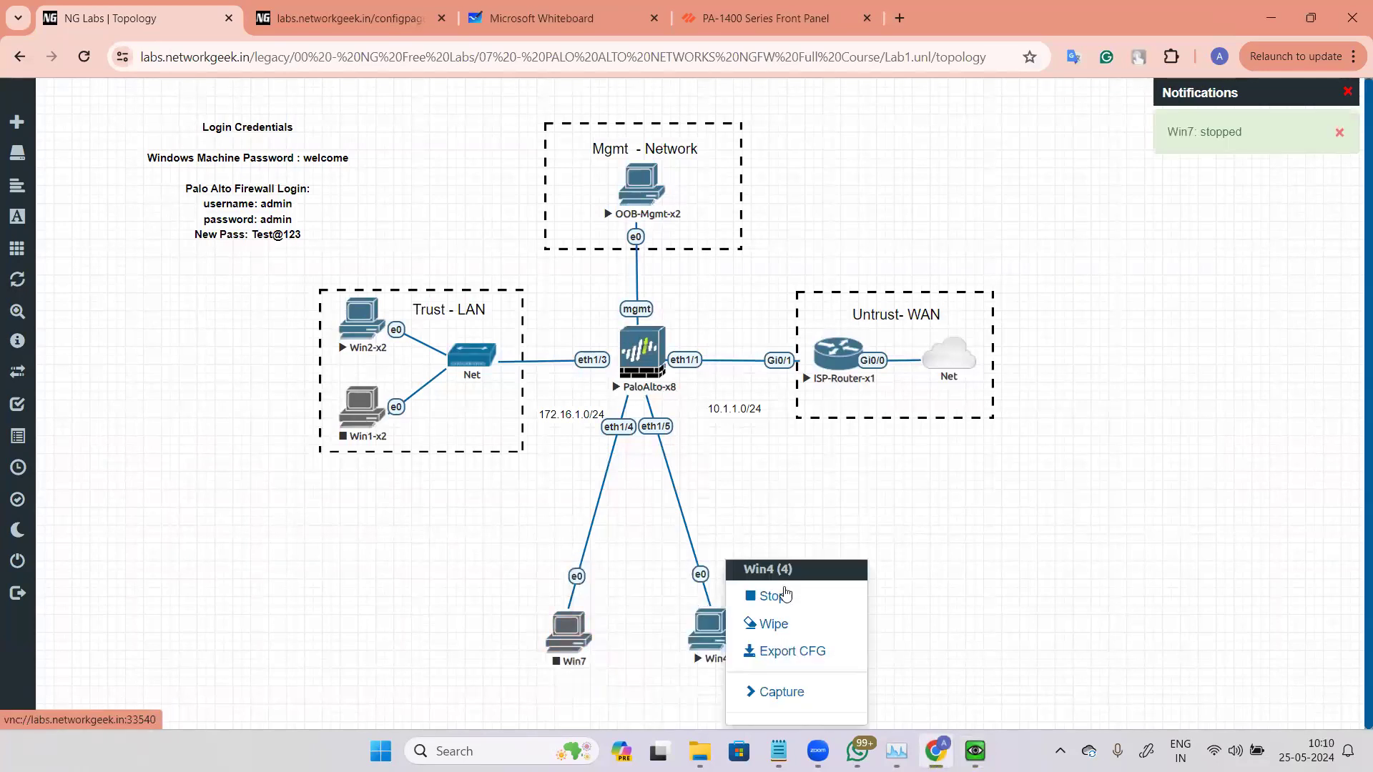
pyautogui.click(771, 596)
# Step: Open Win7's node settings and close them without changes
pyautogui.click(566, 638)
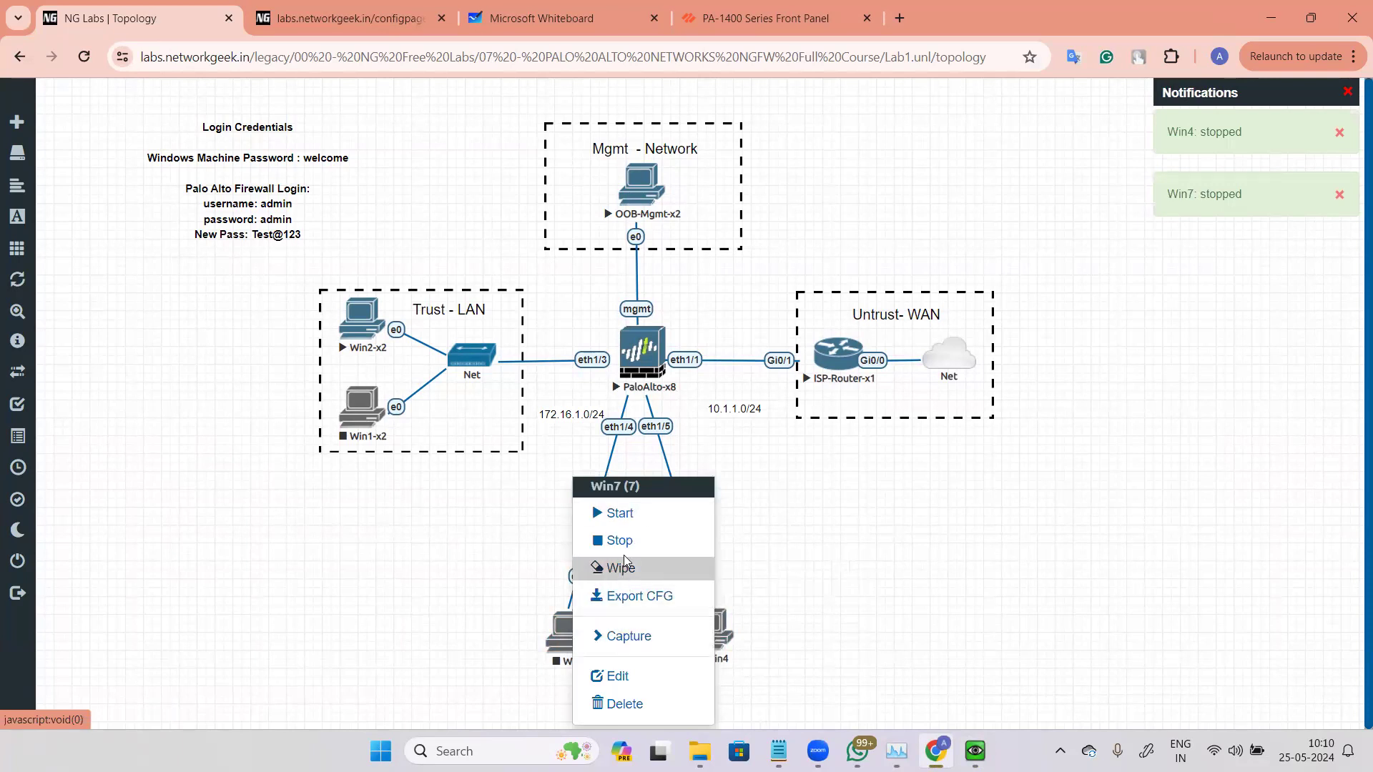
pyautogui.click(617, 676)
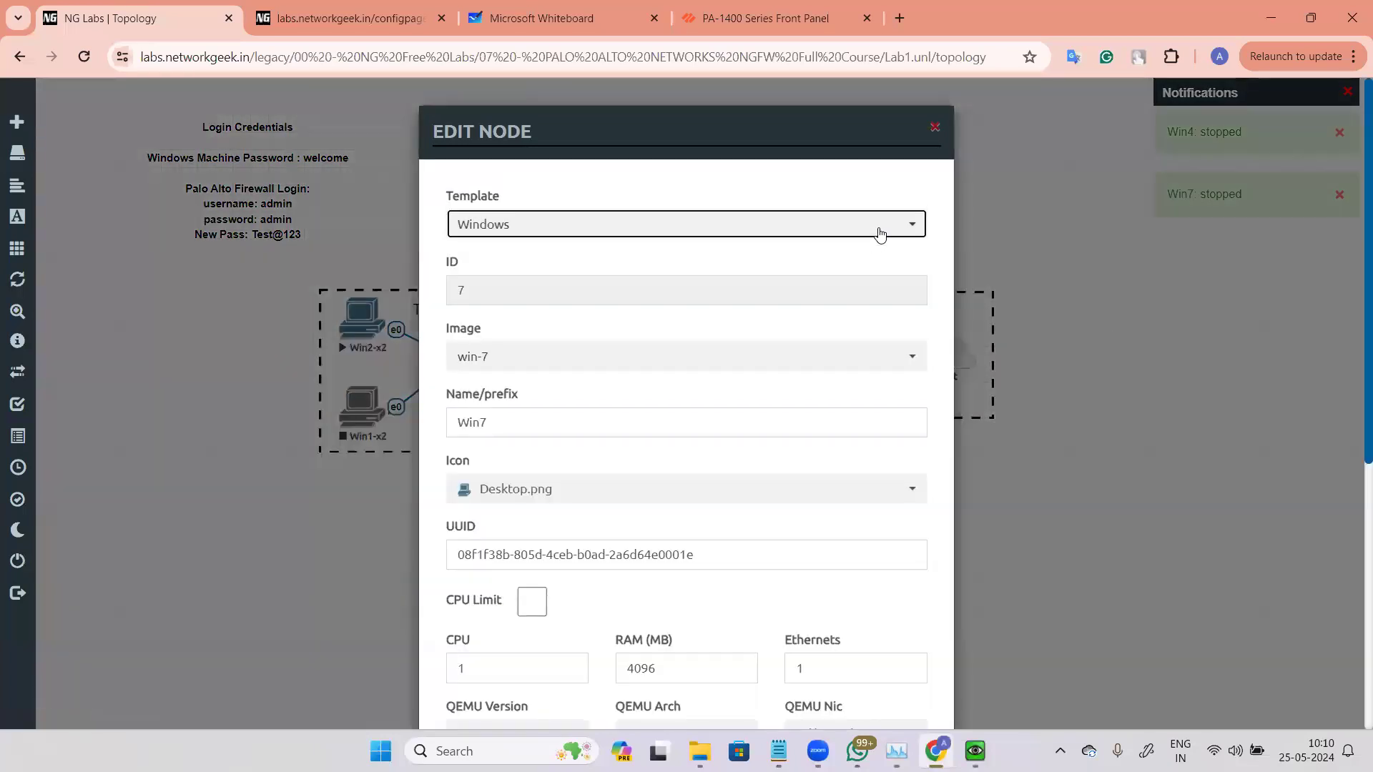
pyautogui.press('Escape')
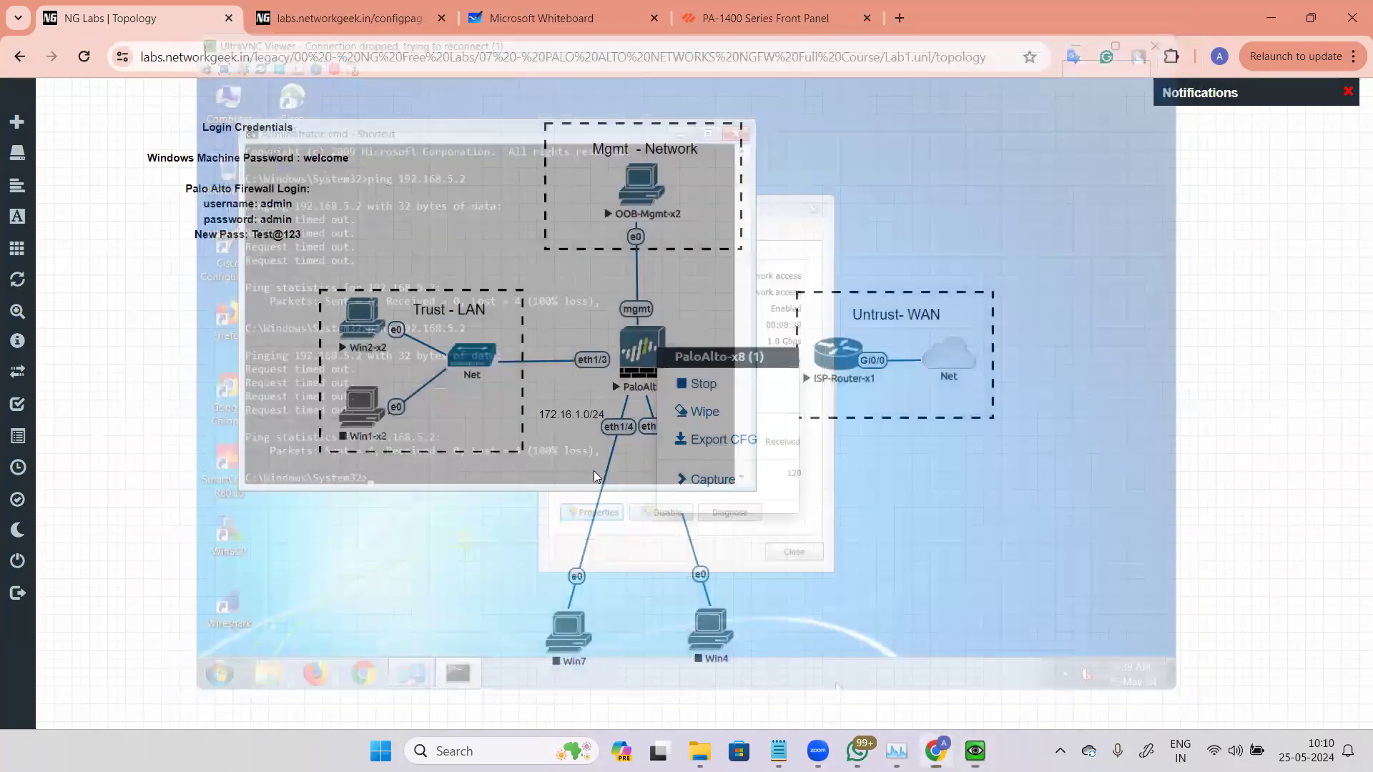
pyautogui.click(597, 477)
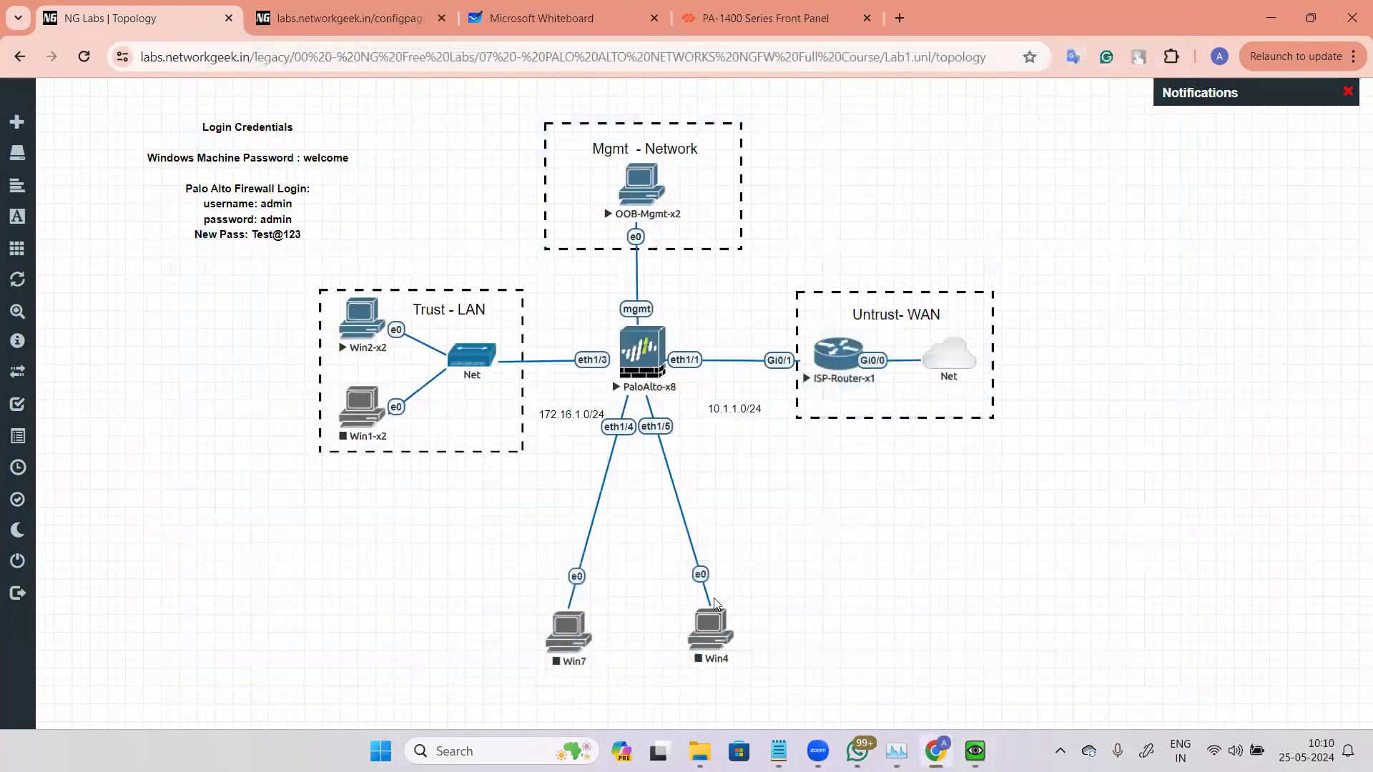
# Step: Delete the Win7 and Win4 nodes from the topology, confirming each deletion
pyautogui.rightClick(635, 690)
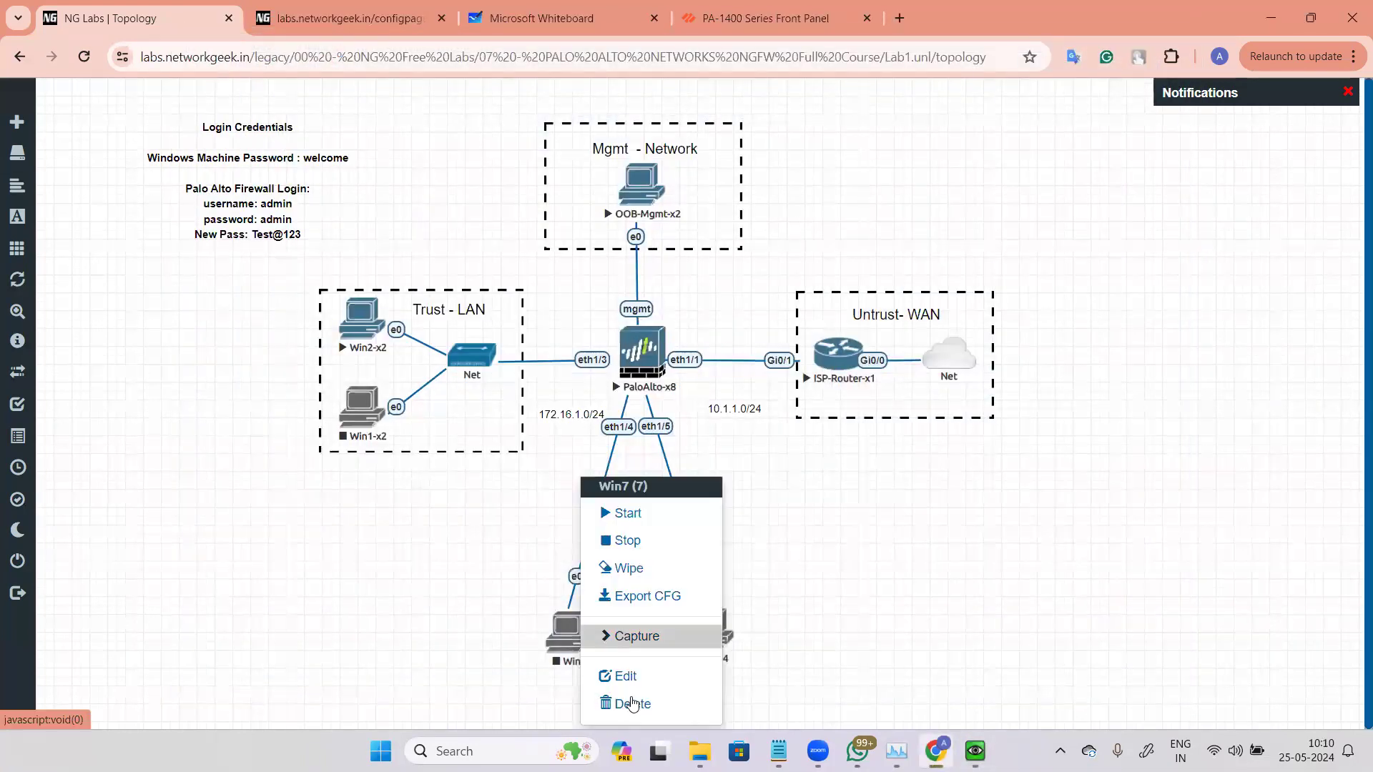
pyautogui.click(629, 704)
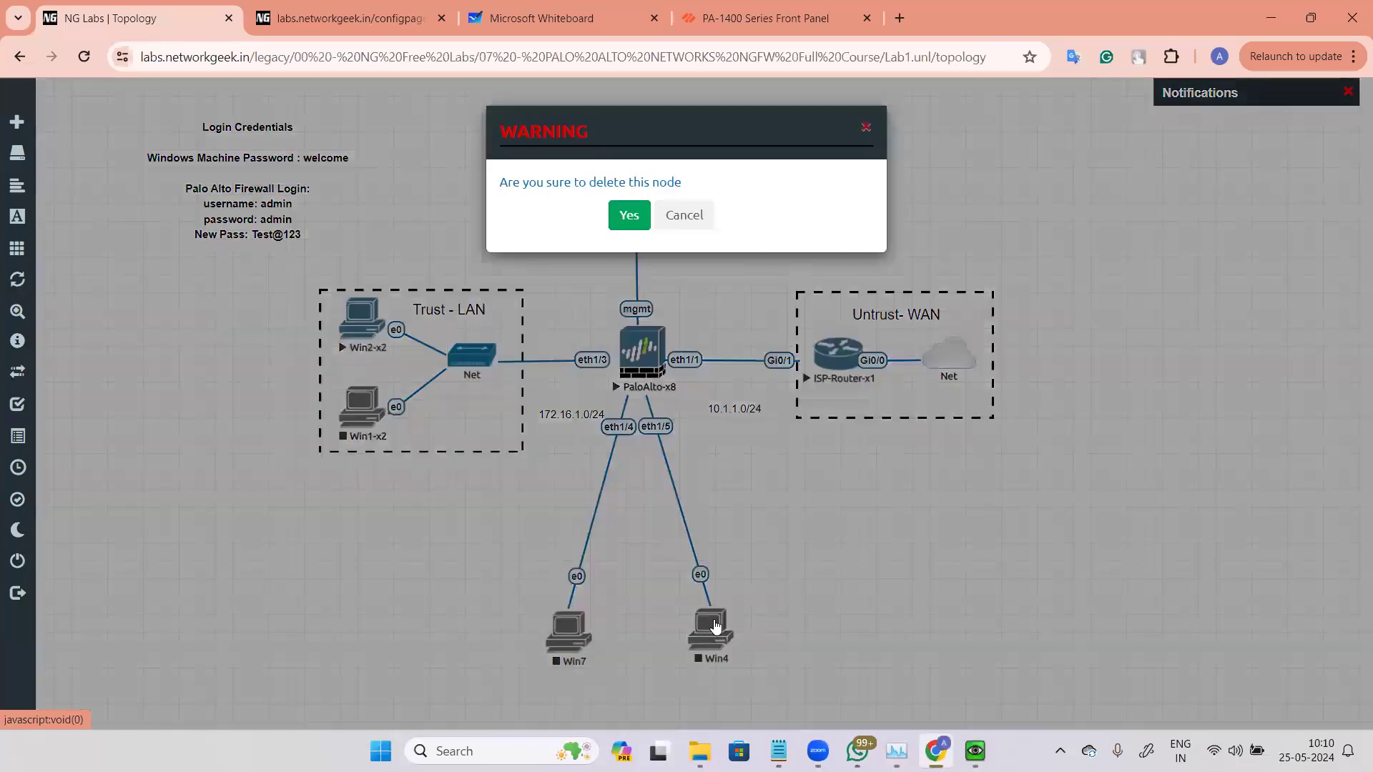
pyautogui.press('Tab')
pyautogui.press('Return')
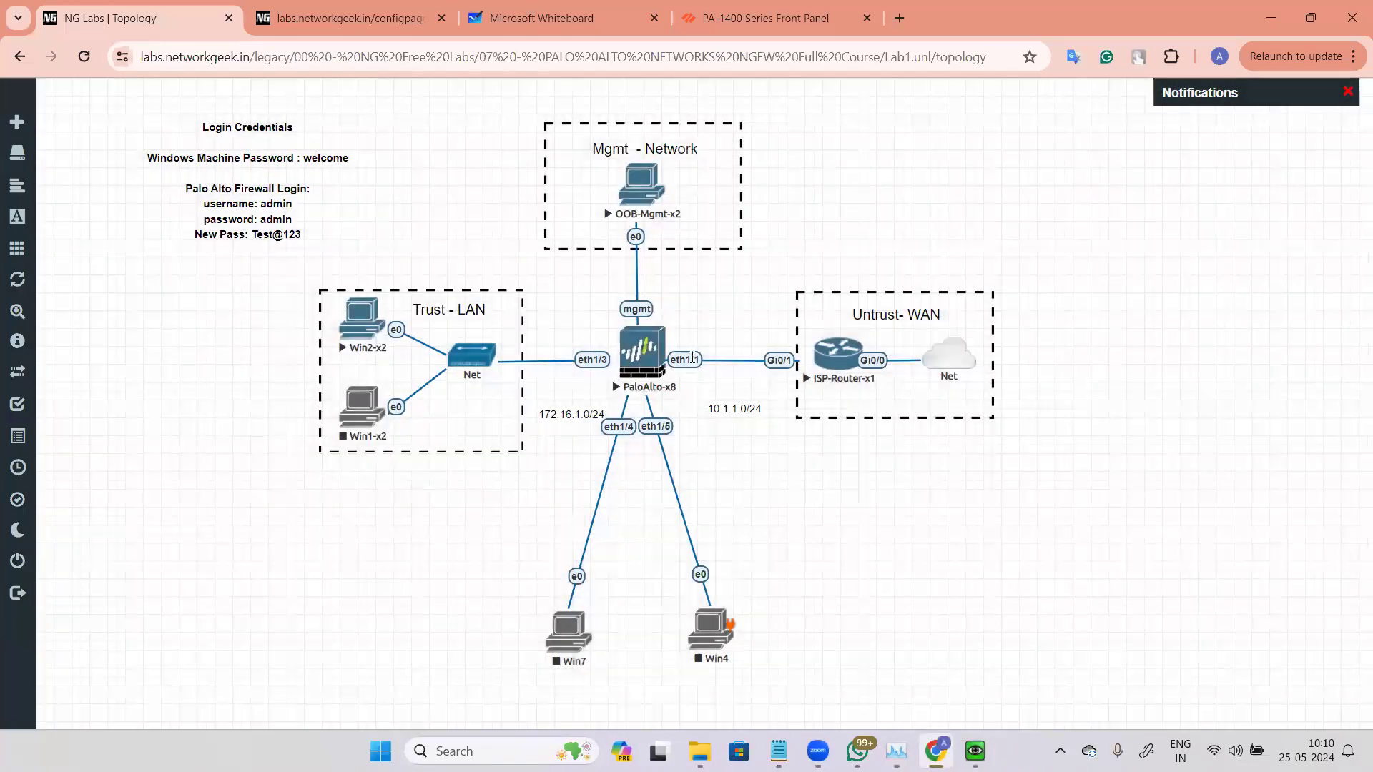
pyautogui.rightClick(724, 629)
pyautogui.click(775, 704)
pyautogui.press('Return')
# Step: Stop the PaloAlto-x8 firewall node
pyautogui.rightClick(642, 350)
pyautogui.click(686, 383)
pyautogui.rightClick(616, 484)
pyautogui.click(707, 526)
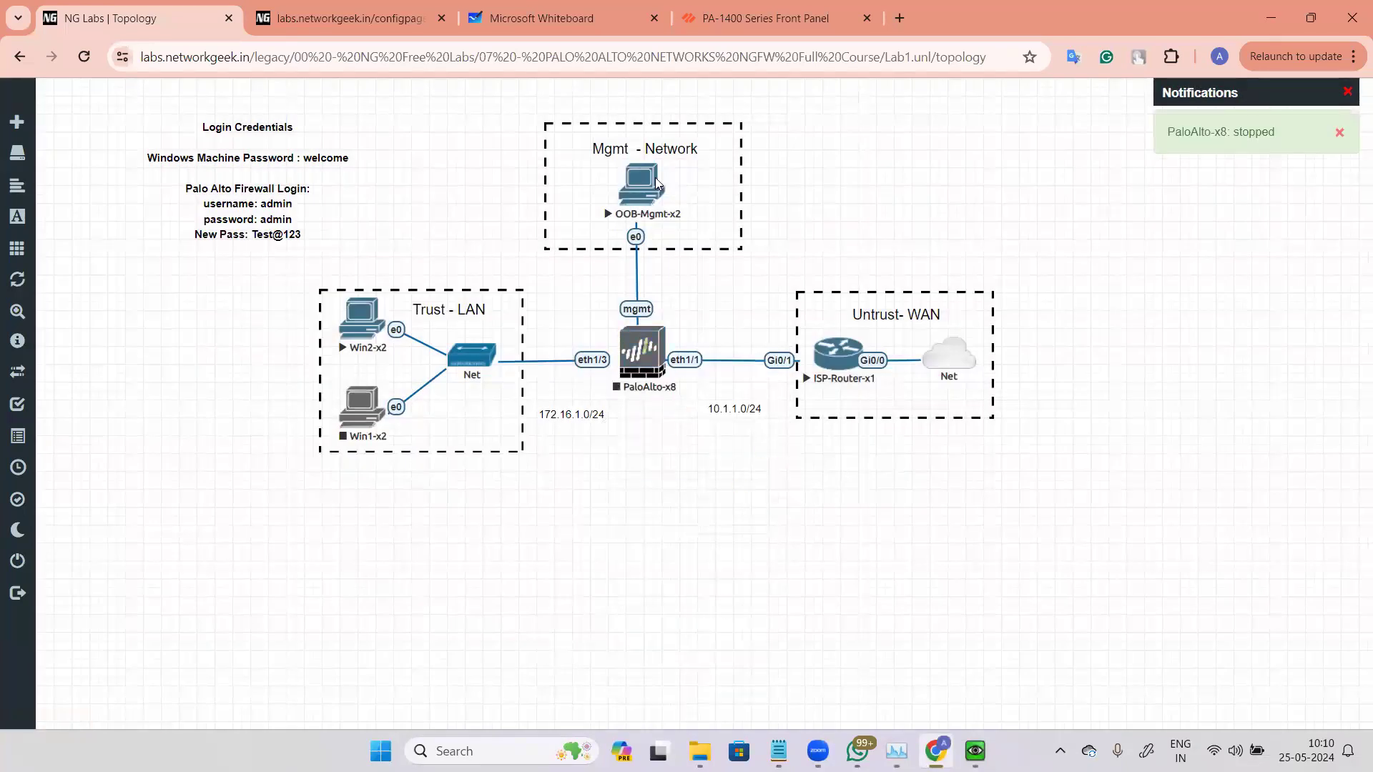
# Step: Add two Cisco vIOS Router nodes to the lab with the vIOS name prefix
pyautogui.write('vios')
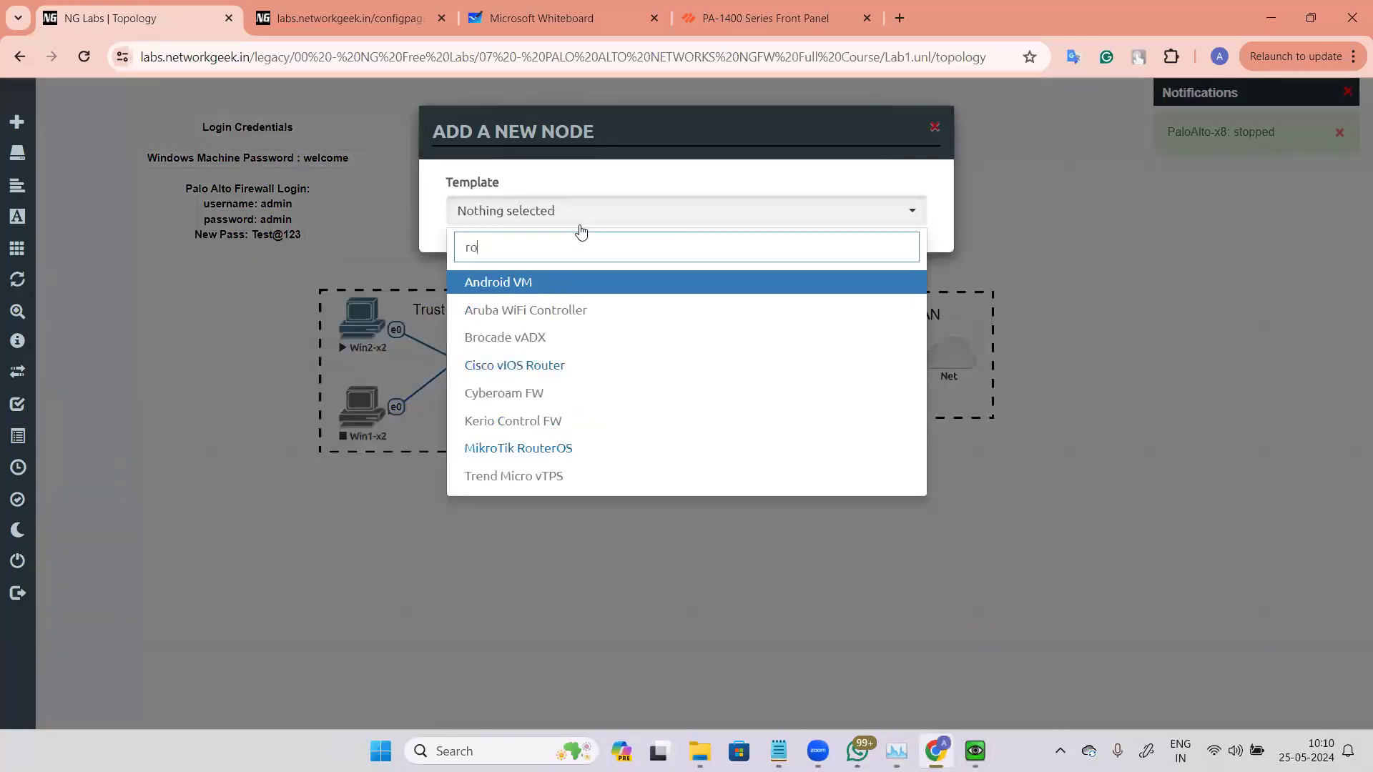
pyautogui.click(564, 281)
pyautogui.doubleClick(450, 280)
pyautogui.write('2')
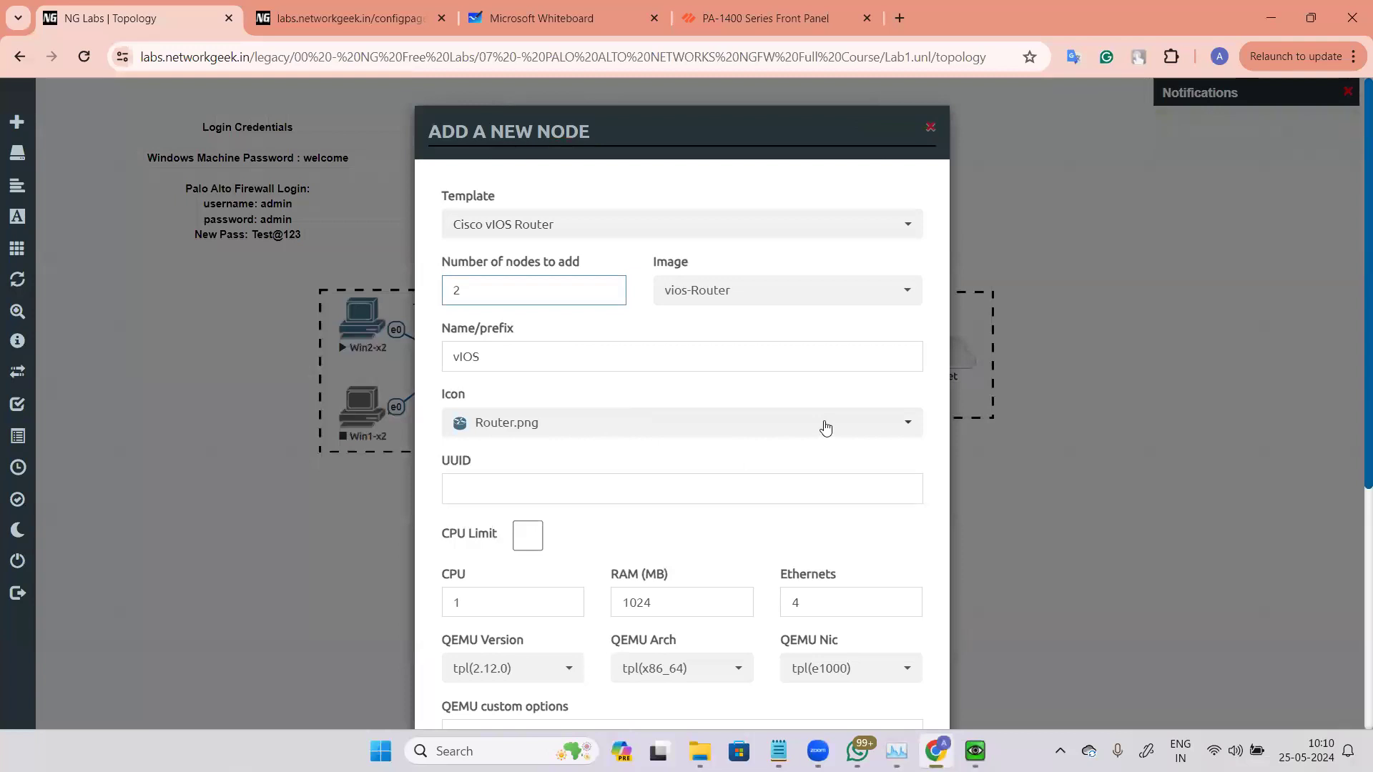
pyautogui.scroll(-5, 808, 652)
pyautogui.click(613, 672)
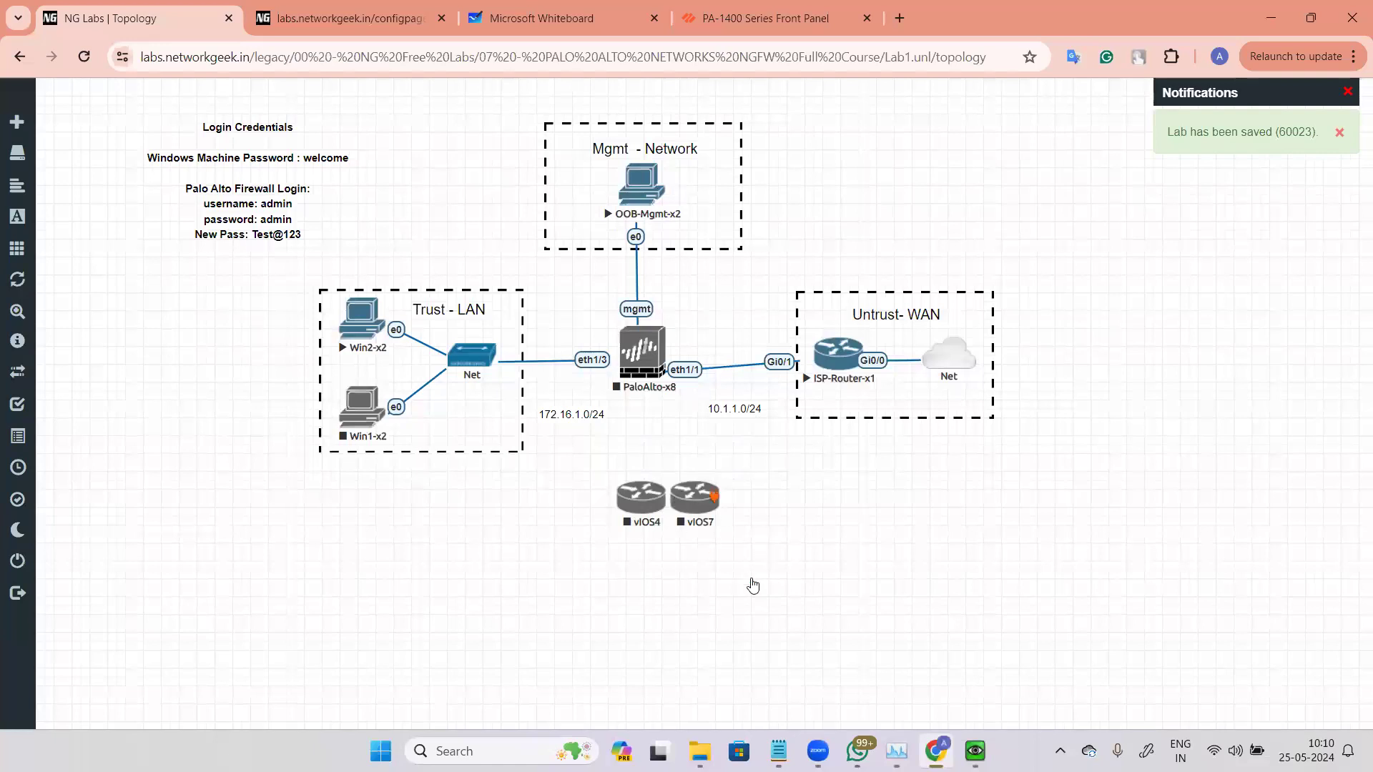
# Step: Place vIOS4 and vIOS7 below the firewall and connect vIOS4's Gi0/0 to the firewall's eth1/4
pyautogui.moveTo(655, 502); pyautogui.dragTo(559, 559)
pyautogui.moveTo(676, 501); pyautogui.dragTo(746, 545)
pyautogui.moveTo(566, 556); pyautogui.dragTo(640, 358)
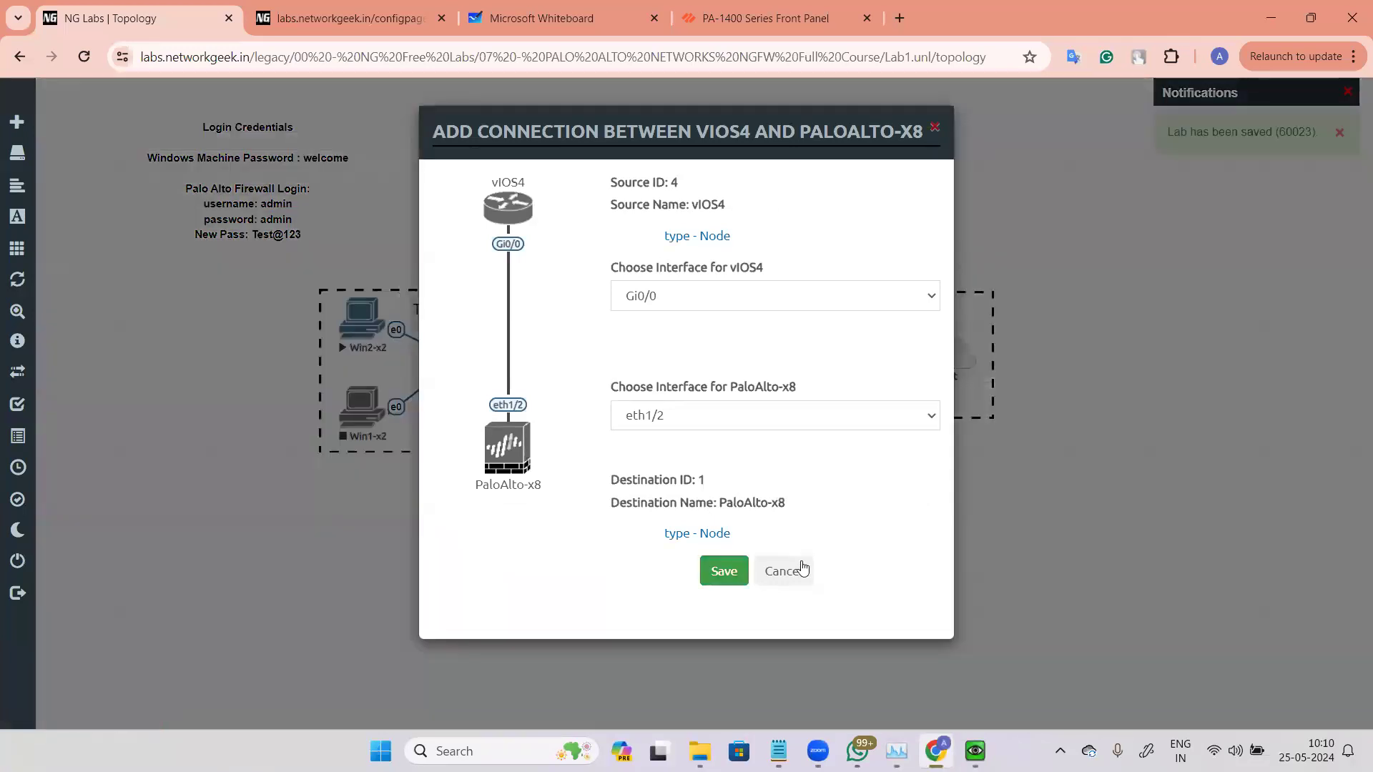
pyautogui.click(794, 417)
pyautogui.click(794, 578)
pyautogui.click(784, 572)
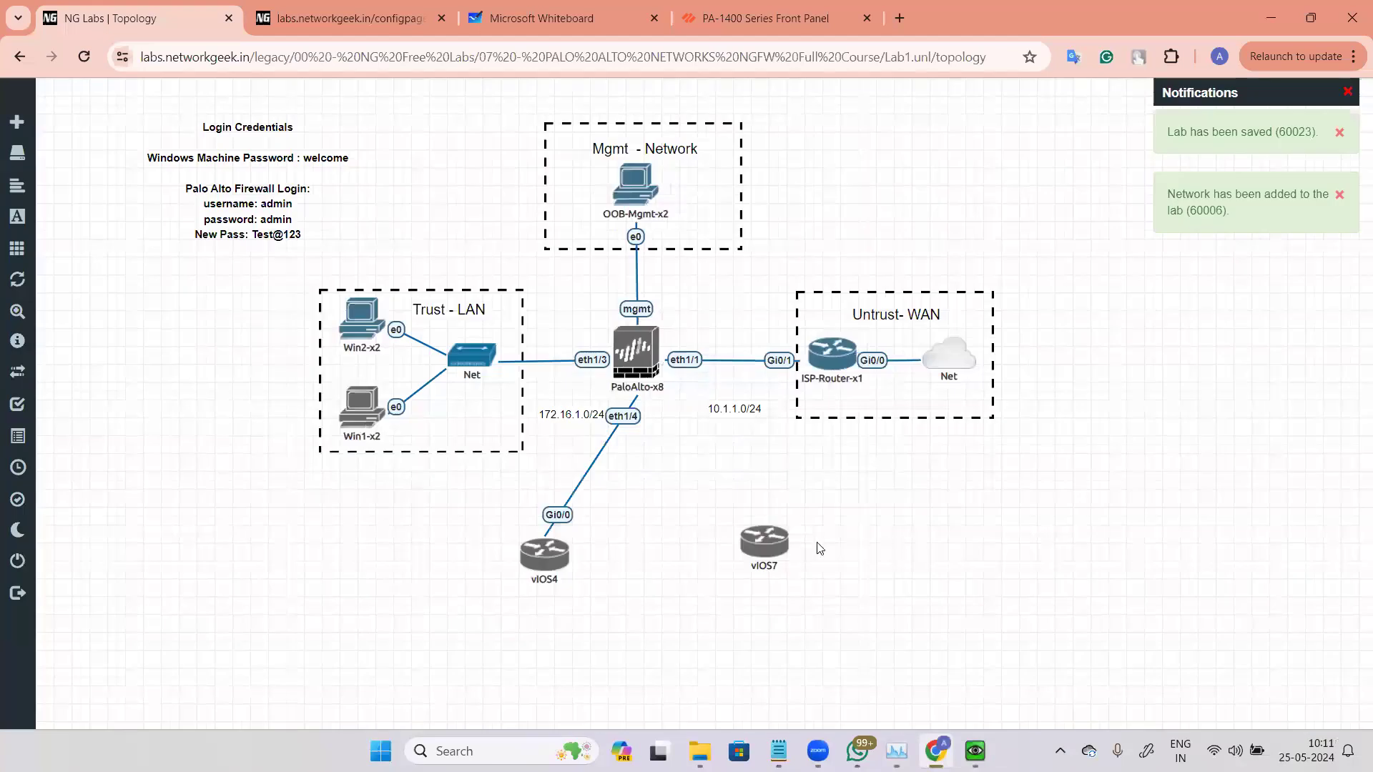
# Step: Connect vIOS7's Gi0/0 to the firewall's eth1/2 and delete that connection
pyautogui.moveTo(745, 536); pyautogui.dragTo(637, 362)
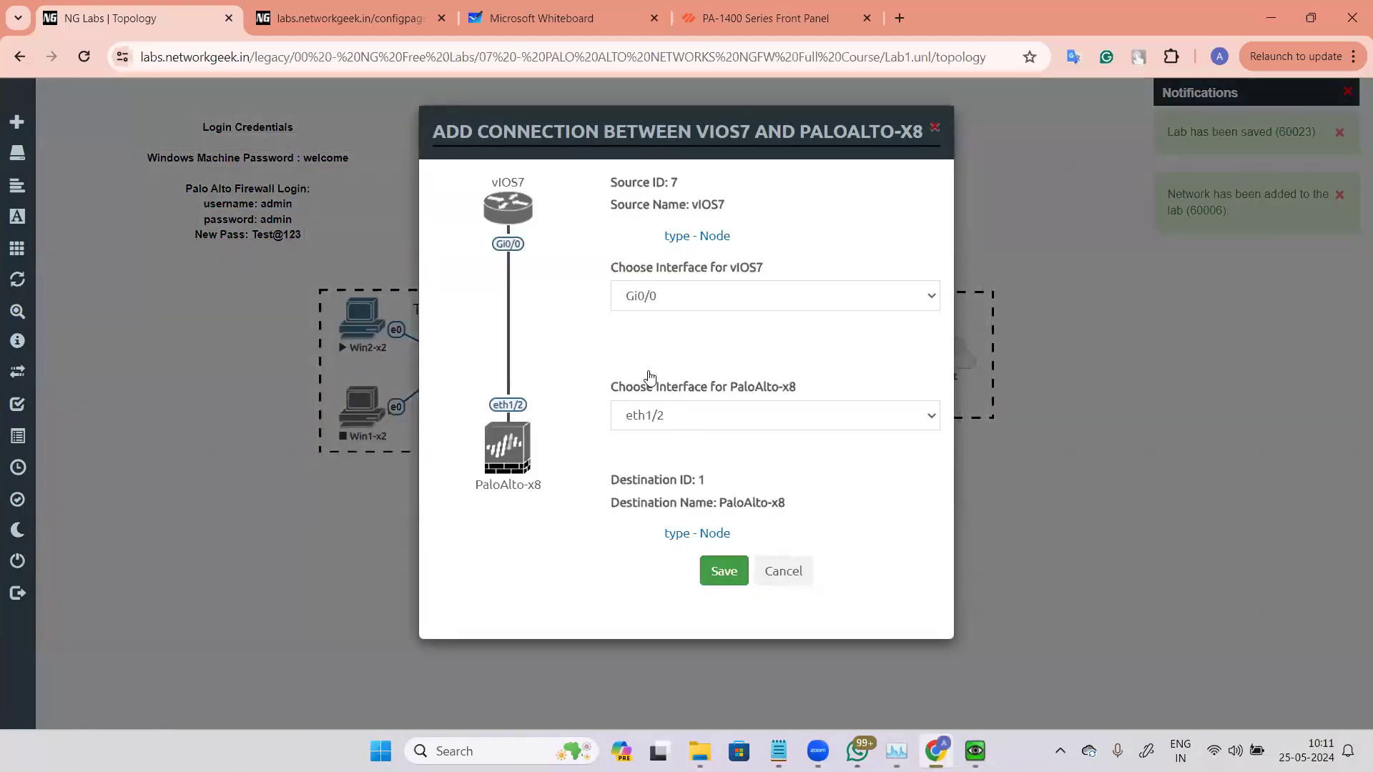
pyautogui.click(724, 570)
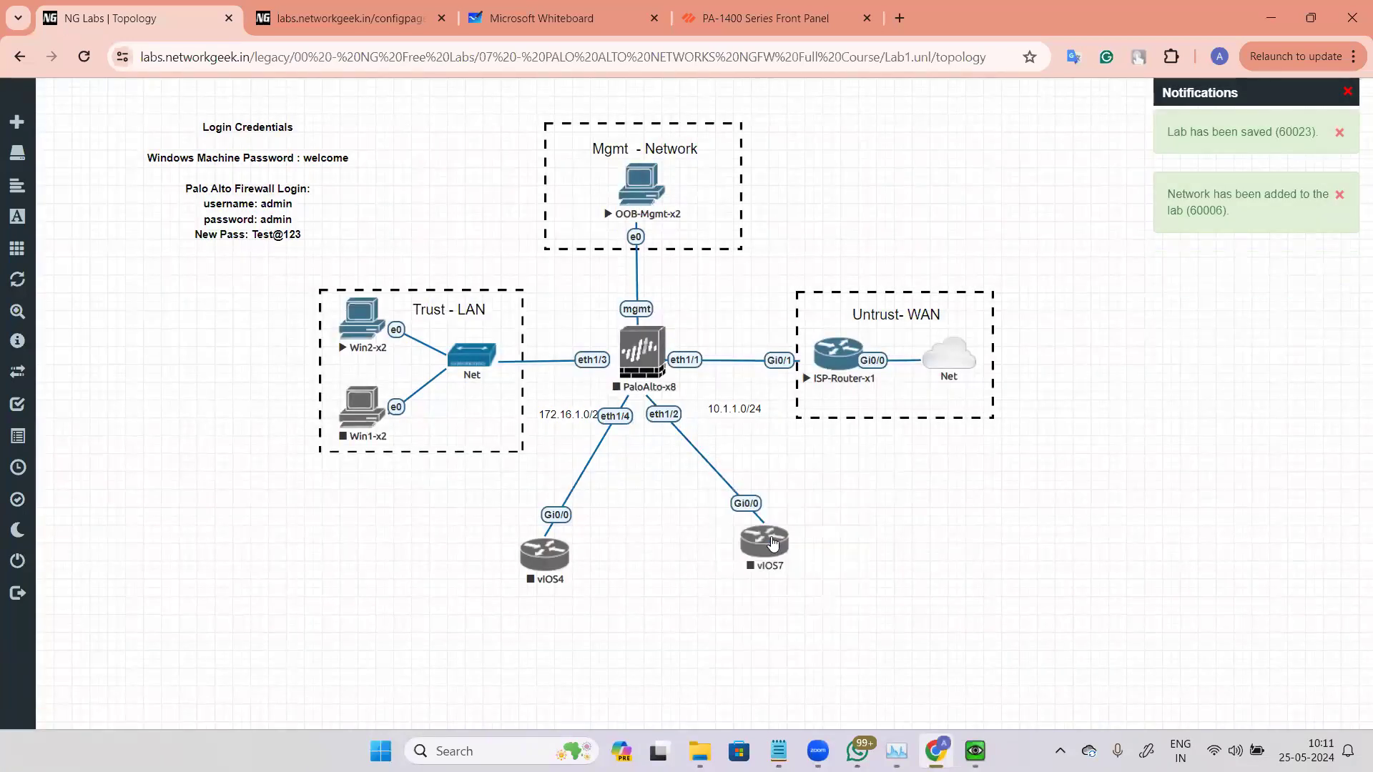
pyautogui.rightClick(754, 513)
pyautogui.click(886, 537)
# Step: Connect vIOS7's Gi0/0 to the firewall's eth1/5
pyautogui.moveTo(793, 547); pyautogui.dragTo(636, 354)
pyautogui.click(751, 422)
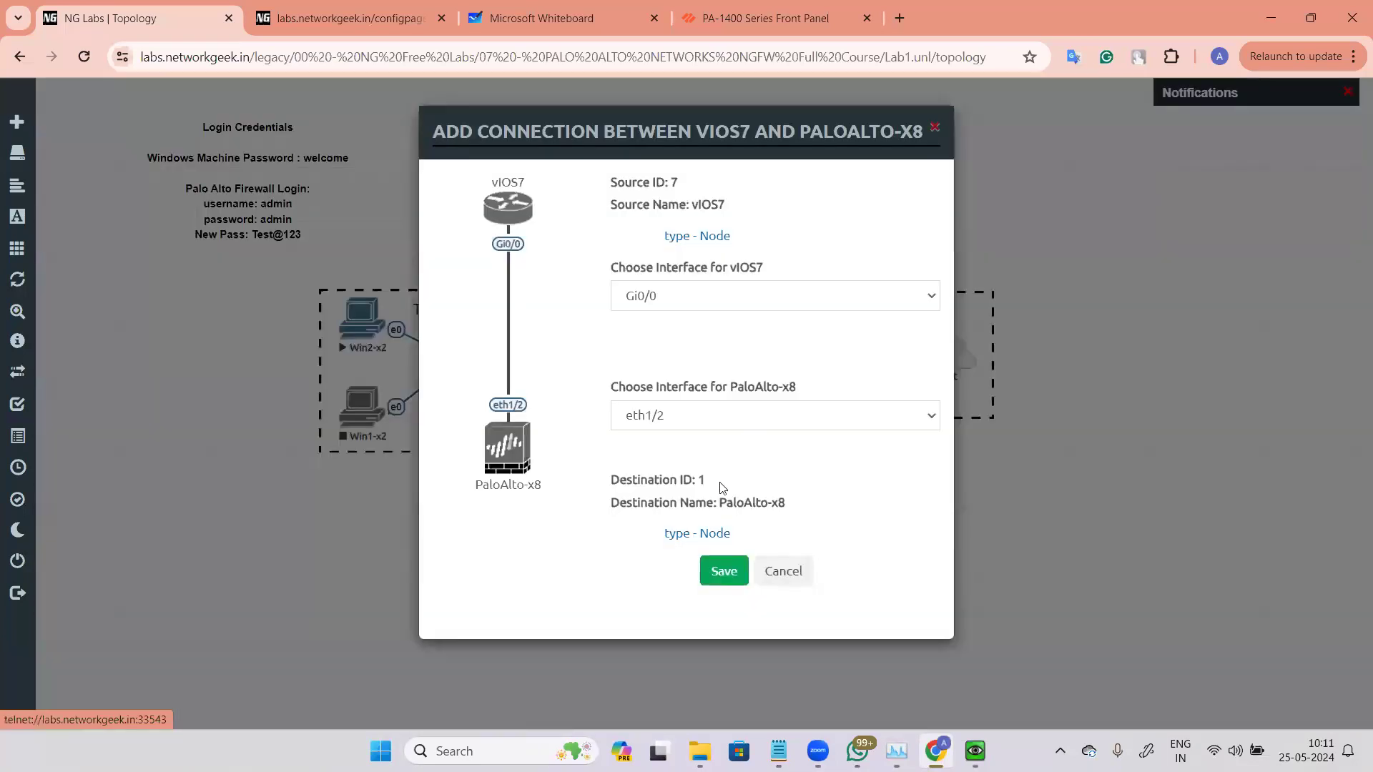
pyautogui.click(723, 576)
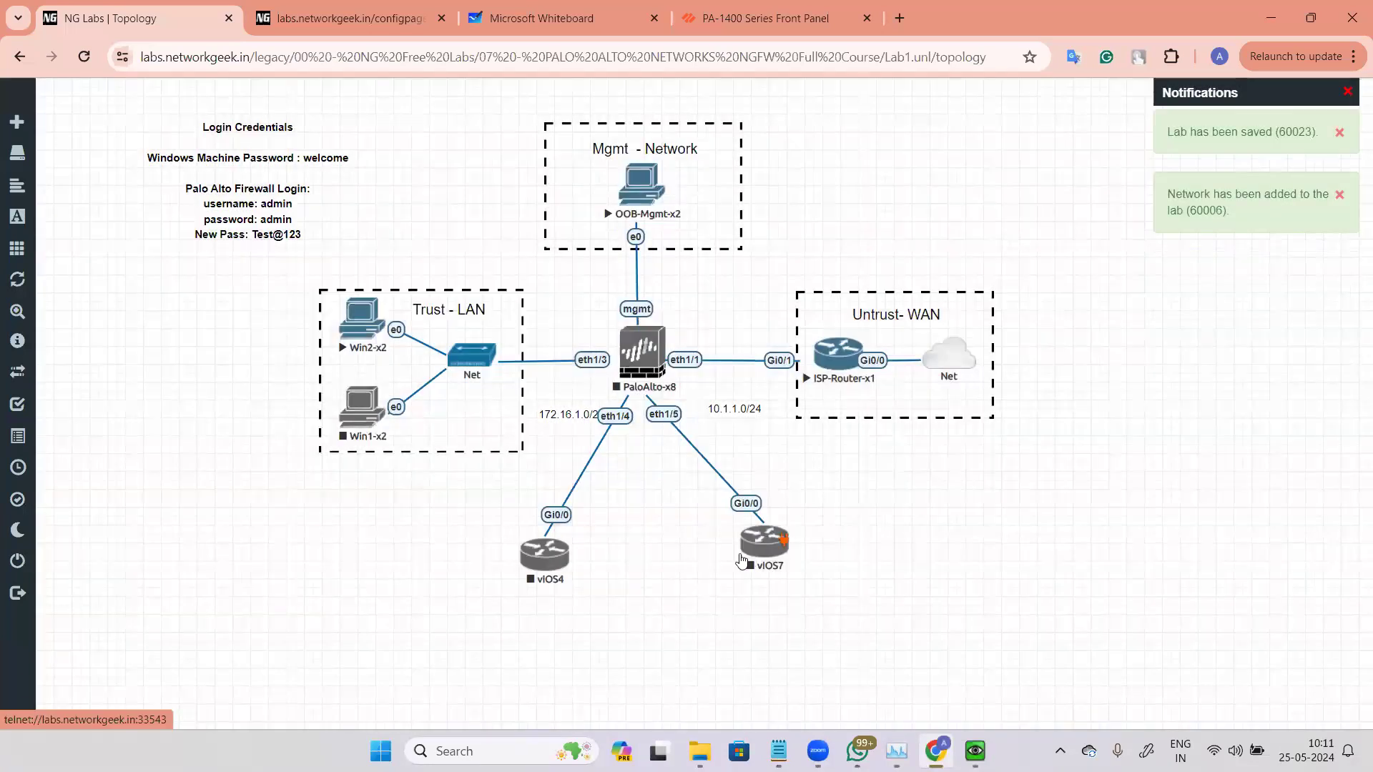
pyautogui.moveTo(747, 559); pyautogui.dragTo(736, 563)
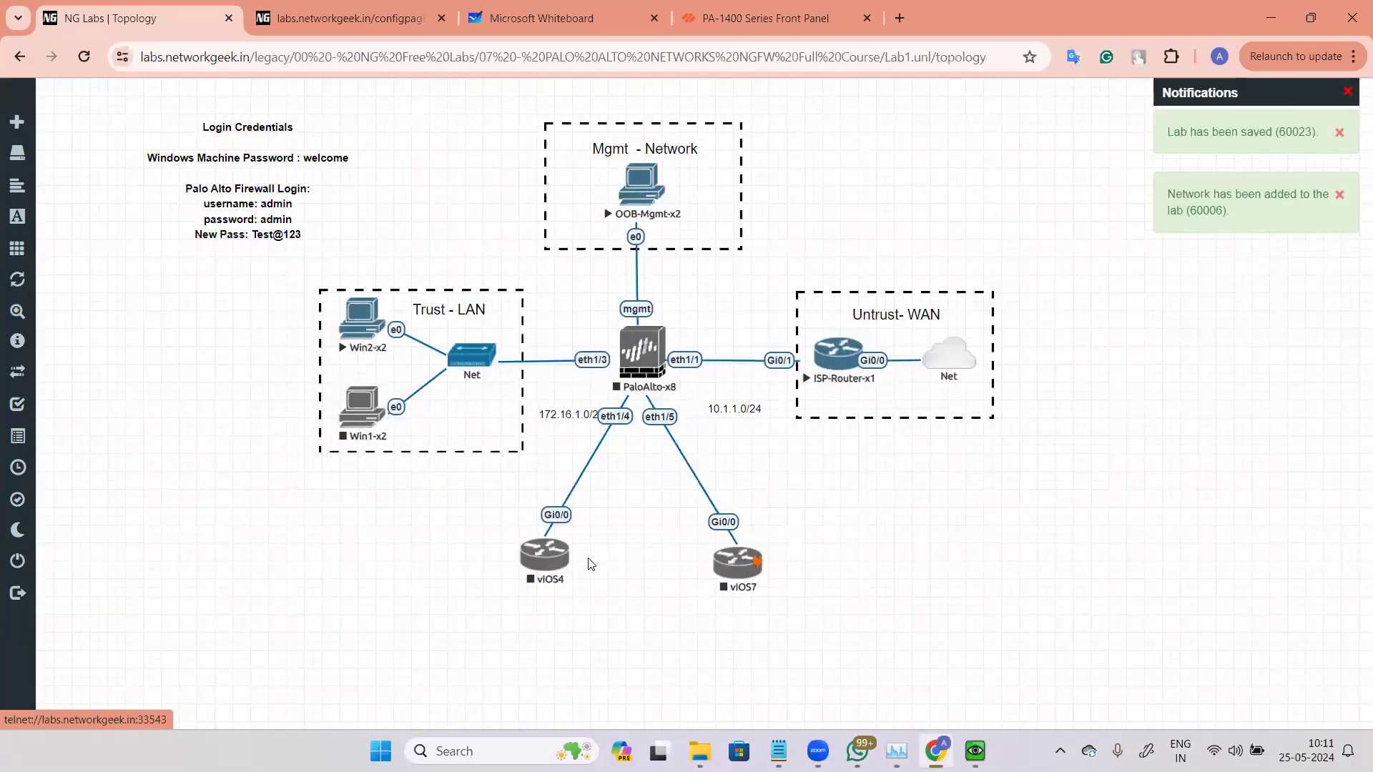
# Step: Start the vIOS4, vIOS7 and PaloAlto-x8 nodes
pyautogui.rightClick(548, 563)
pyautogui.click(654, 510)
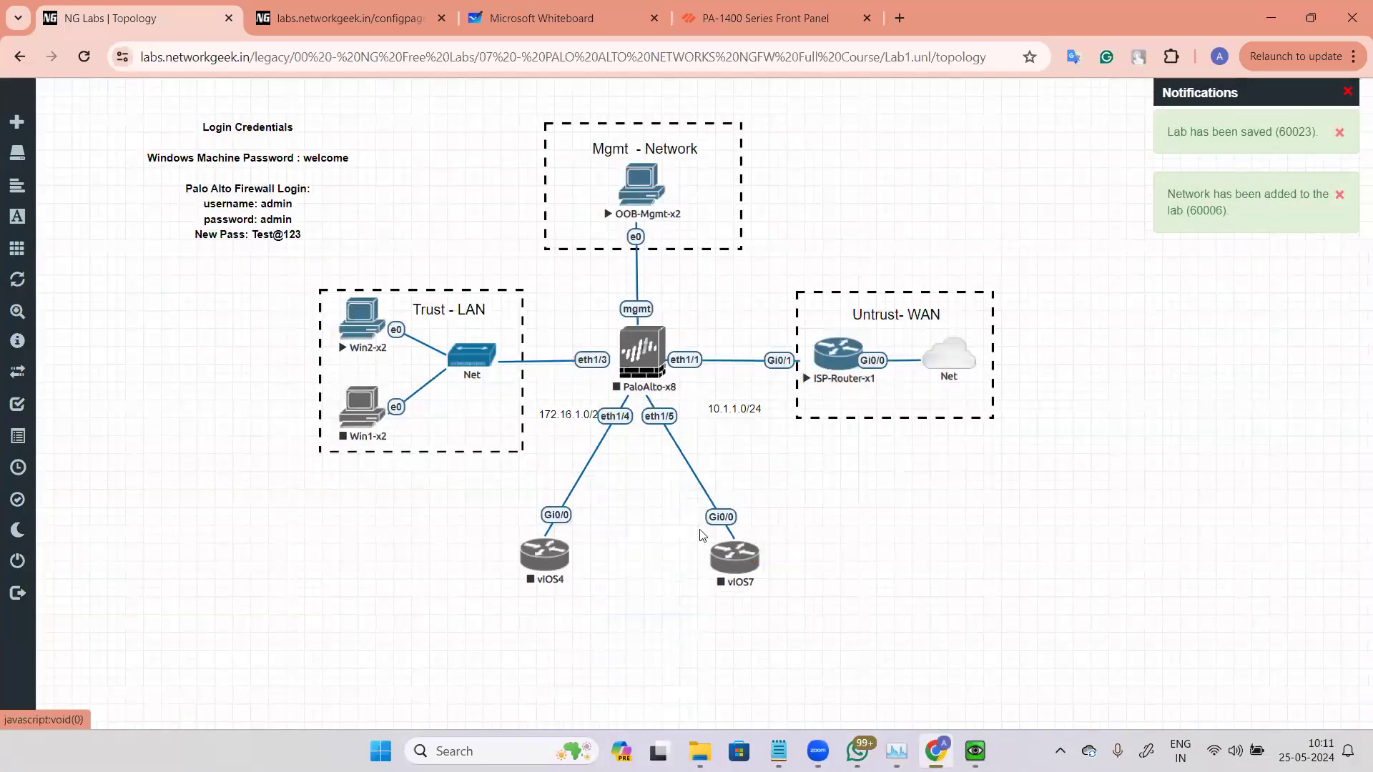
pyautogui.rightClick(741, 557)
pyautogui.click(793, 602)
pyautogui.rightClick(642, 362)
pyautogui.click(695, 392)
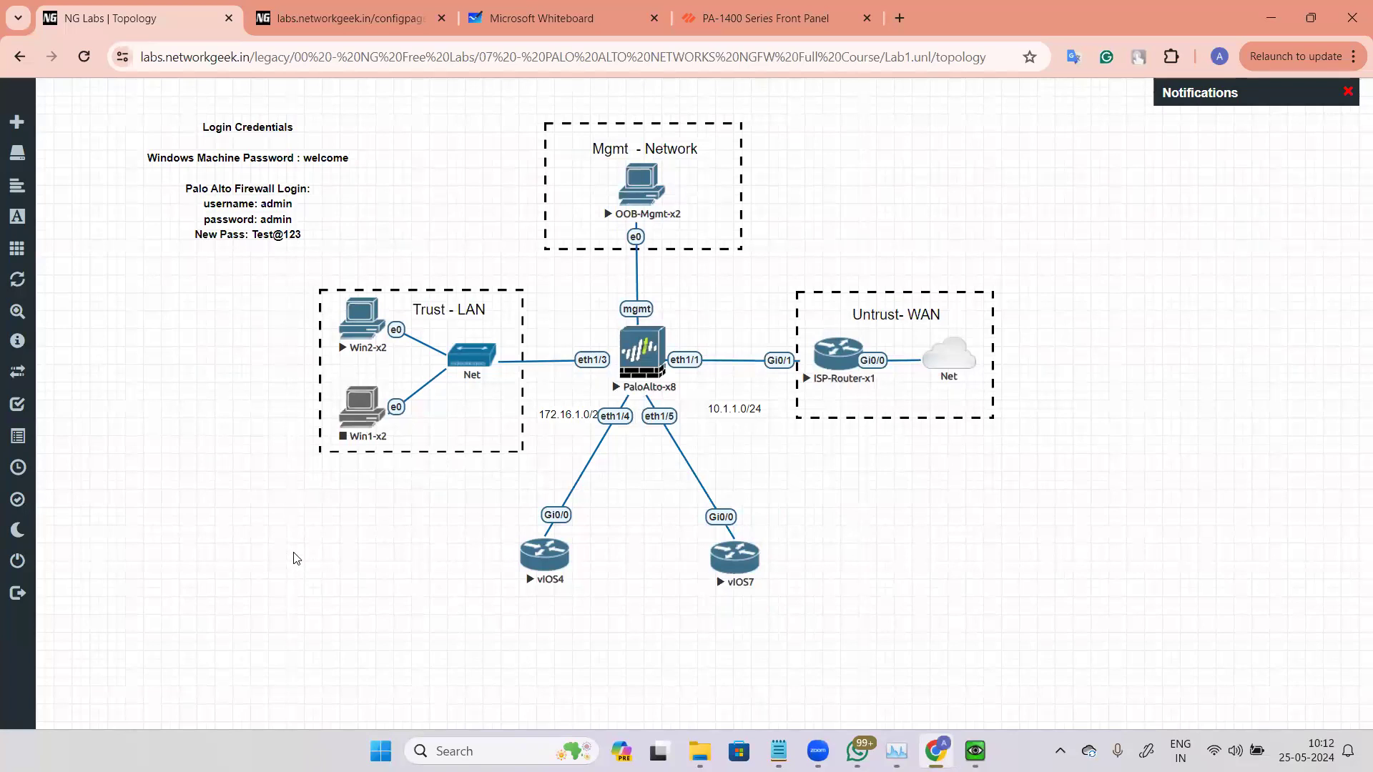
# Step: Open the consoles of vIOS4 and vIOS7 and decline vIOS7's initial configuration dialog with n
pyautogui.click(543, 555)
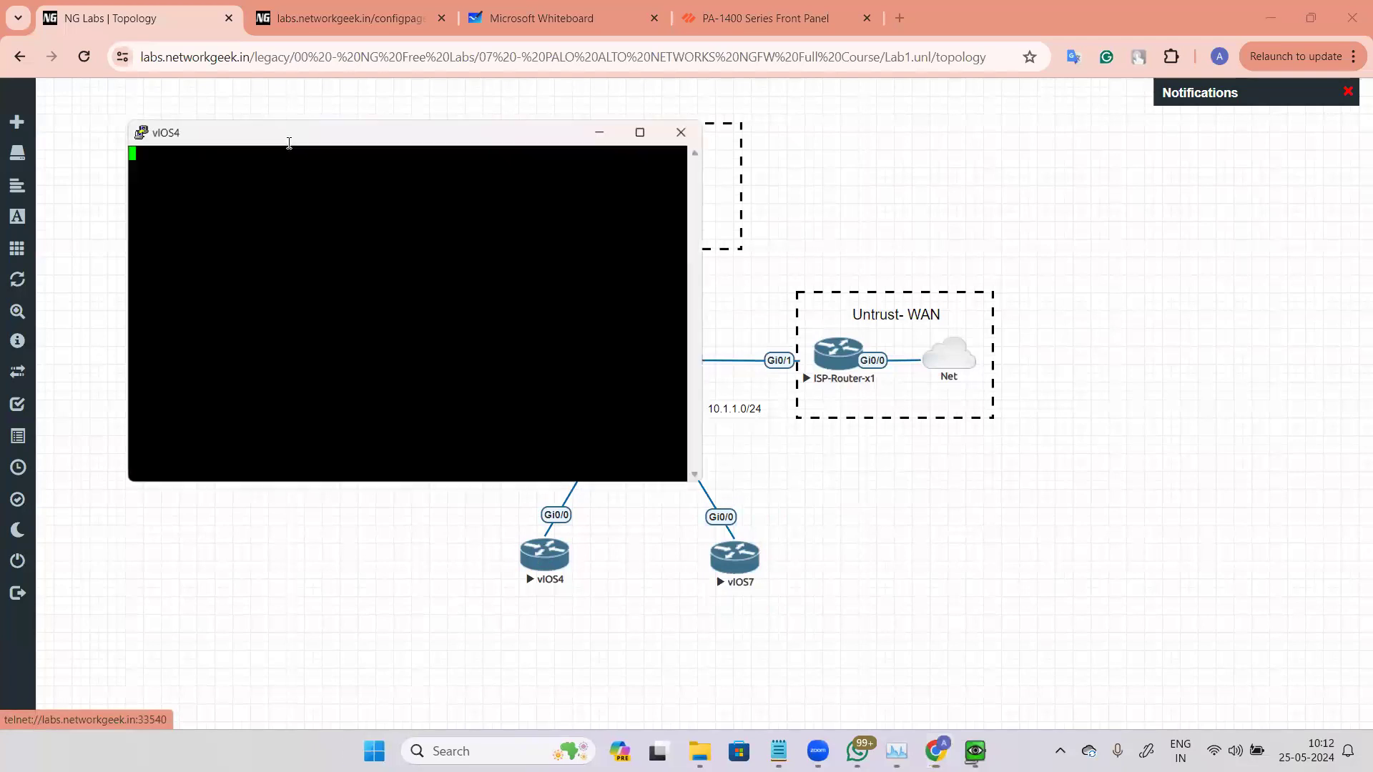
pyautogui.moveTo(290, 141); pyautogui.dragTo(381, 224)
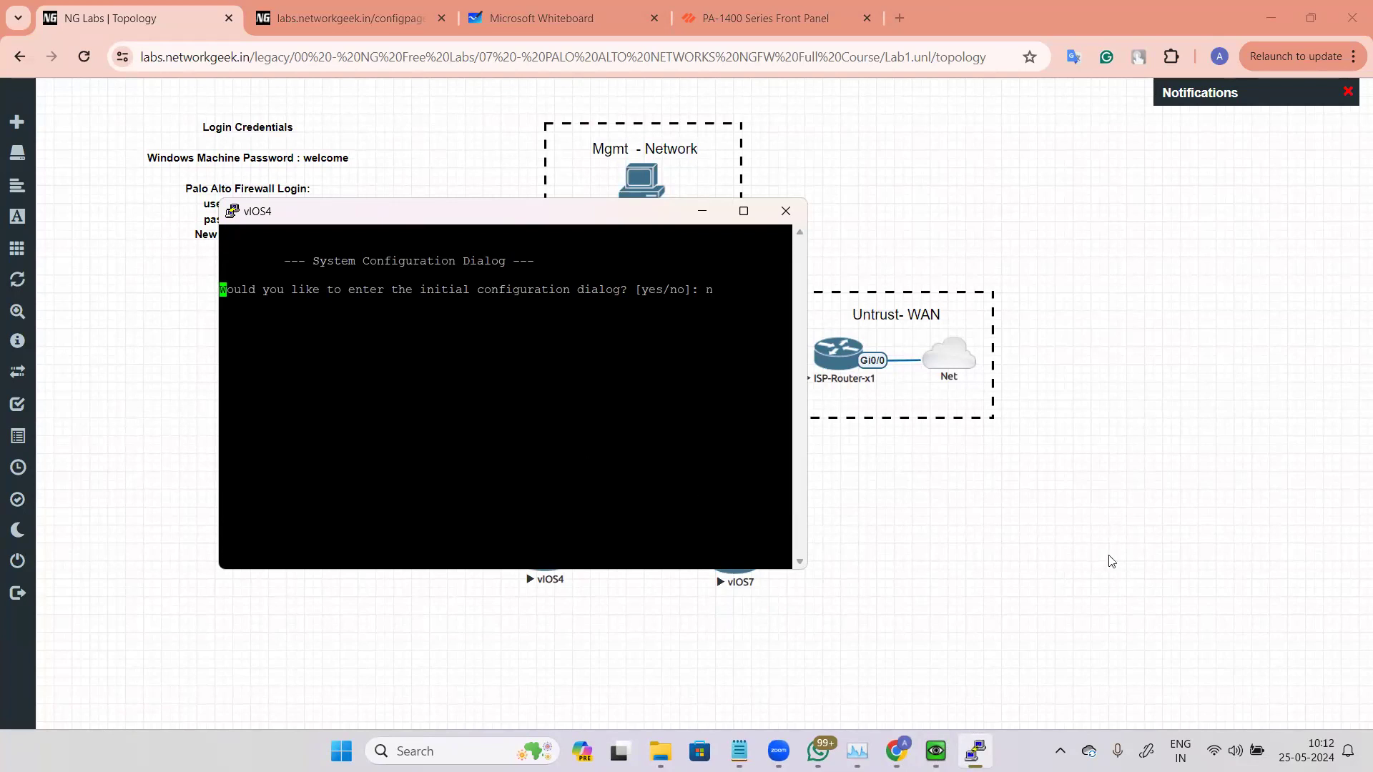
pyautogui.click(877, 557)
pyautogui.click(727, 572)
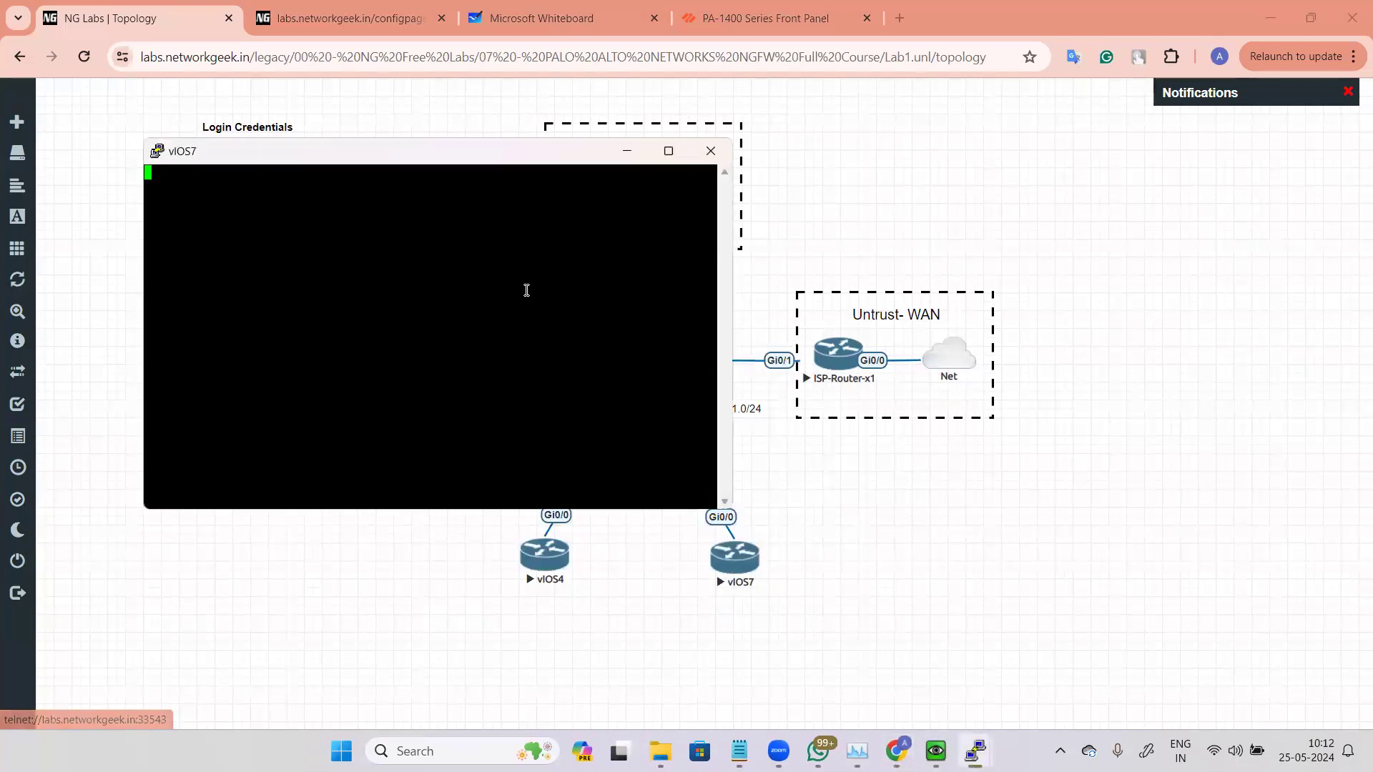
pyautogui.press('Return')
pyautogui.write('n')
pyautogui.press('Return')
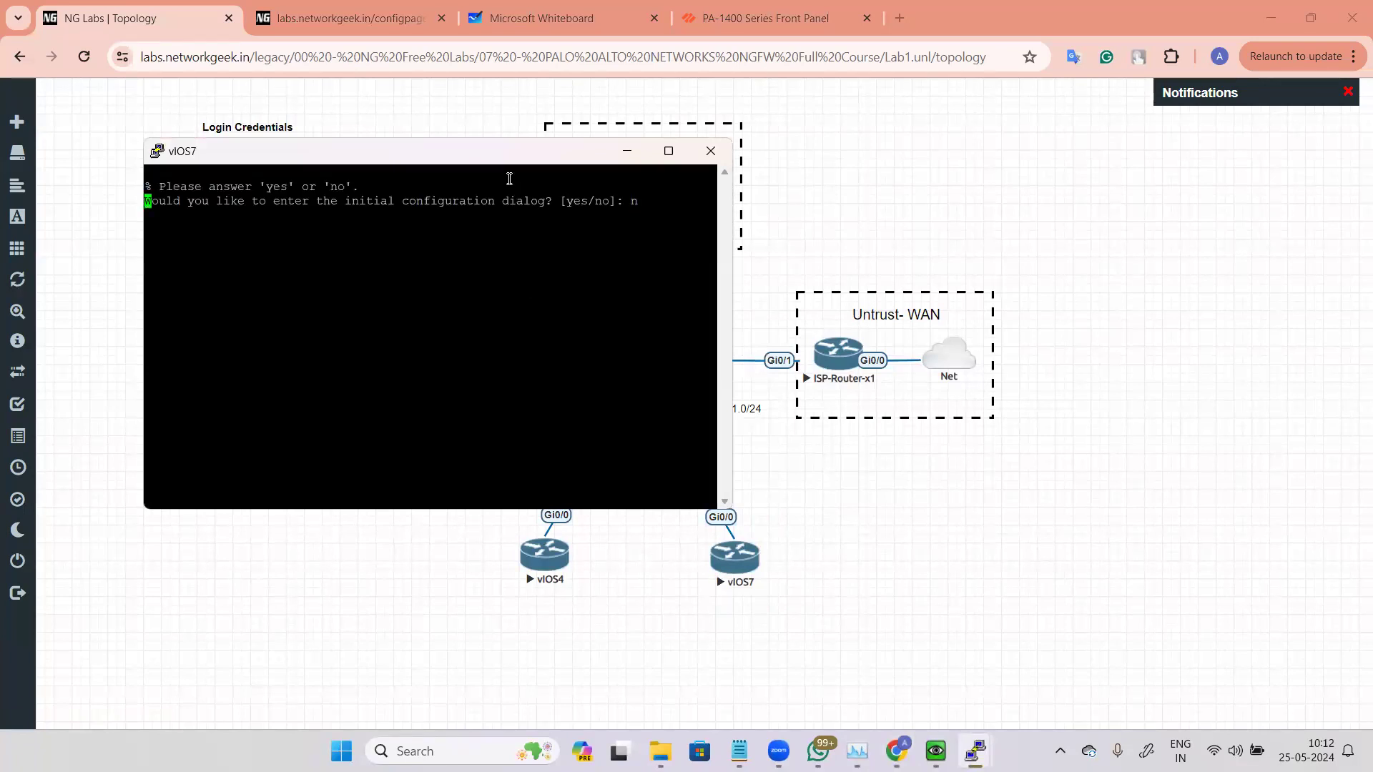
# Step: Arrange both console windows side by side and enter enable and global configuration mode (conf t) on vIOS4
pyautogui.moveTo(499, 156); pyautogui.dragTo(1171, 268)
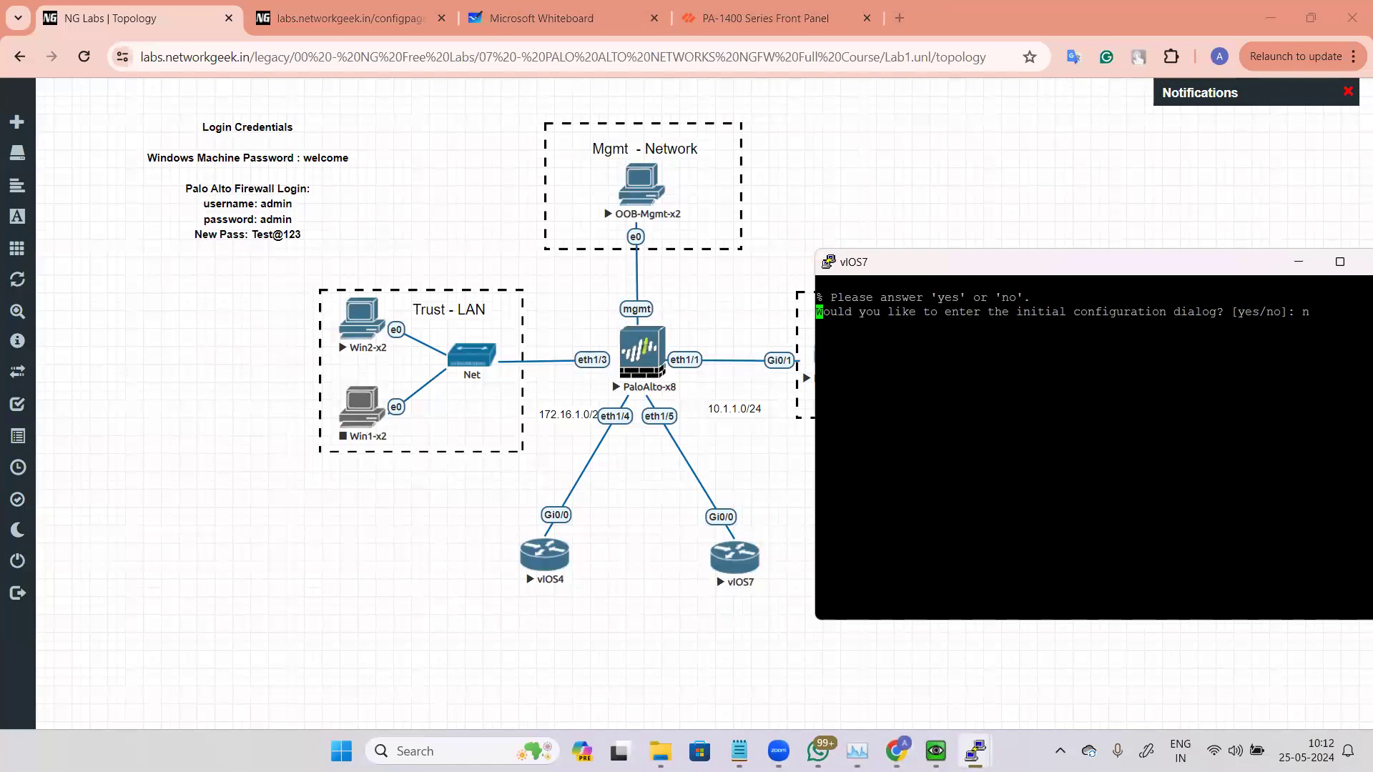
pyautogui.moveTo(975, 750)
pyautogui.click(900, 632)
pyautogui.moveTo(490, 219); pyautogui.dragTo(449, 306)
pyautogui.moveTo(998, 271); pyautogui.dragTo(948, 297)
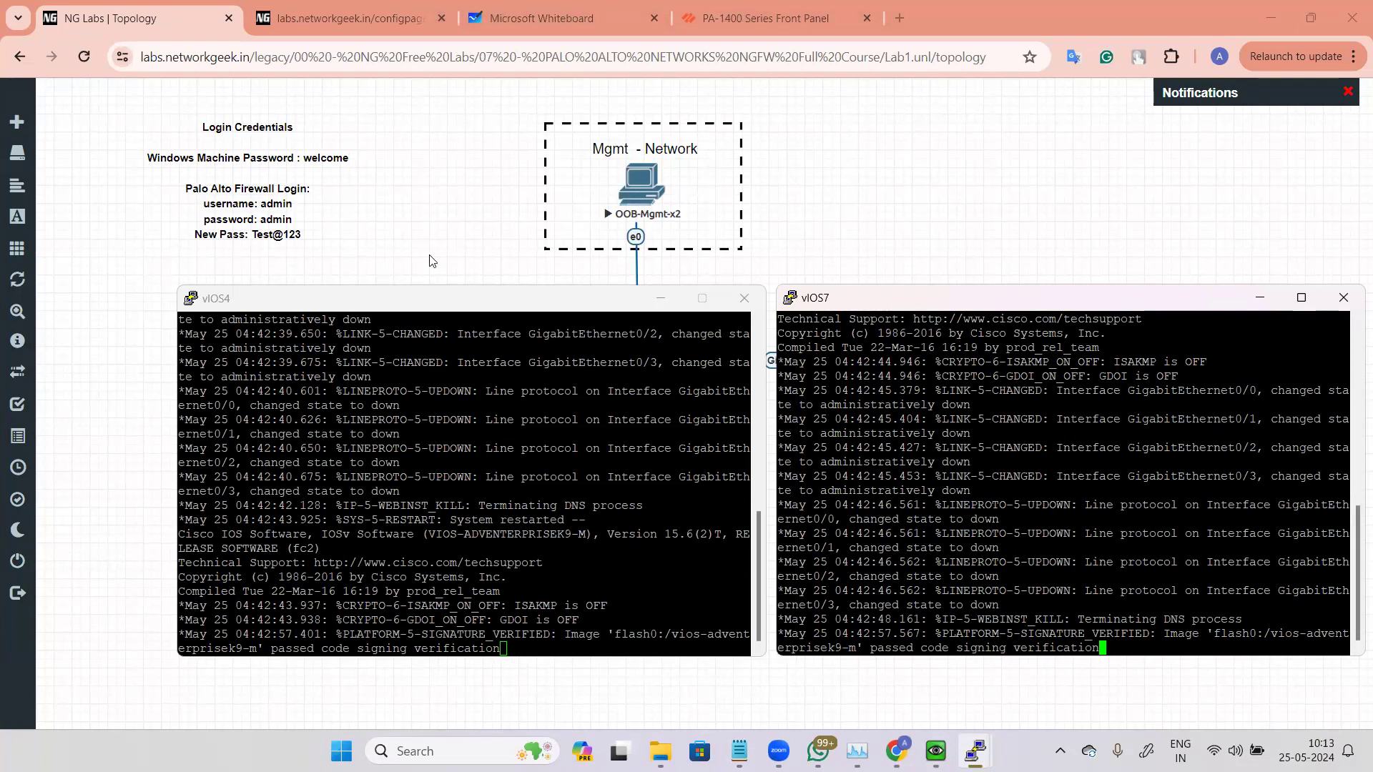
pyautogui.click(506, 421)
pyautogui.press('Return')
pyautogui.press('Return')
pyautogui.press('Return')
pyautogui.press('Return')
pyautogui.press('Return')
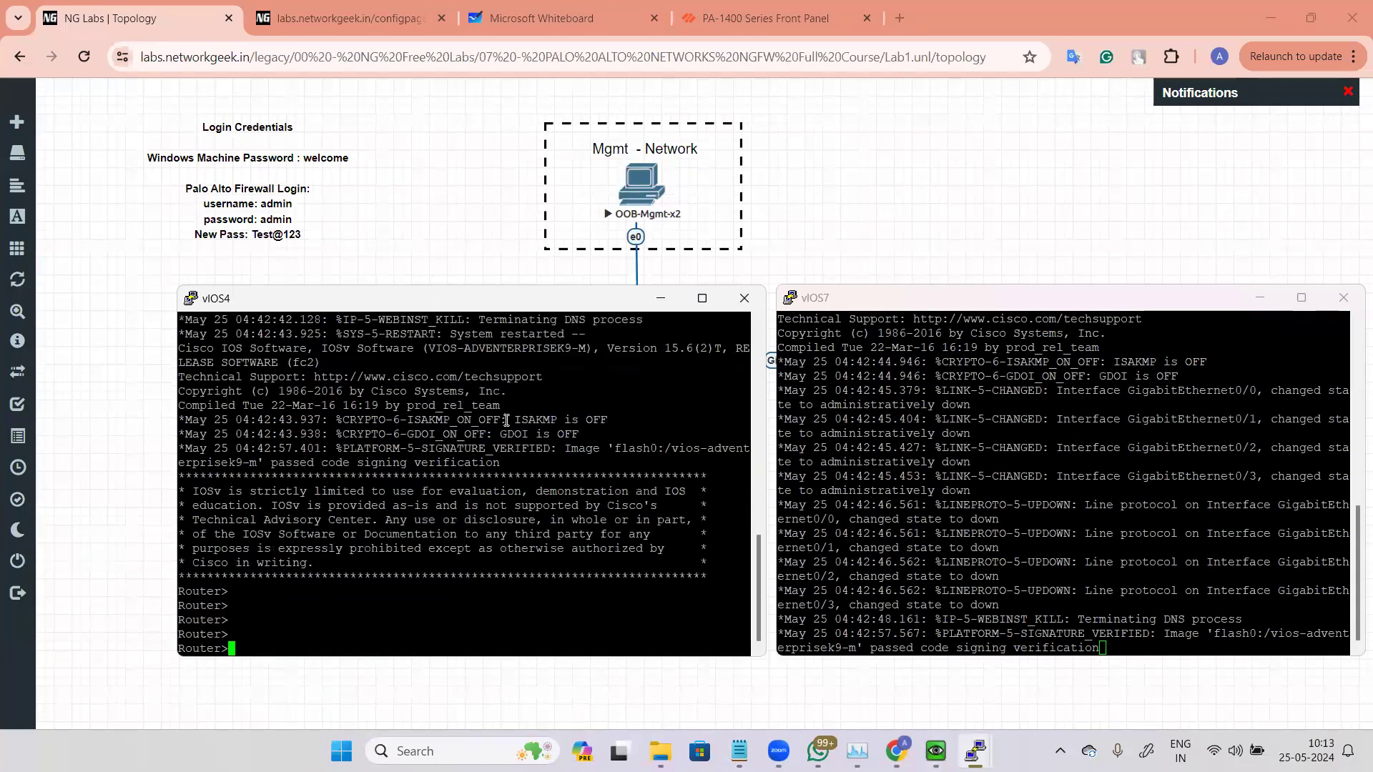
pyautogui.write('en')
pyautogui.press('Return')
pyautogui.write('conf t')
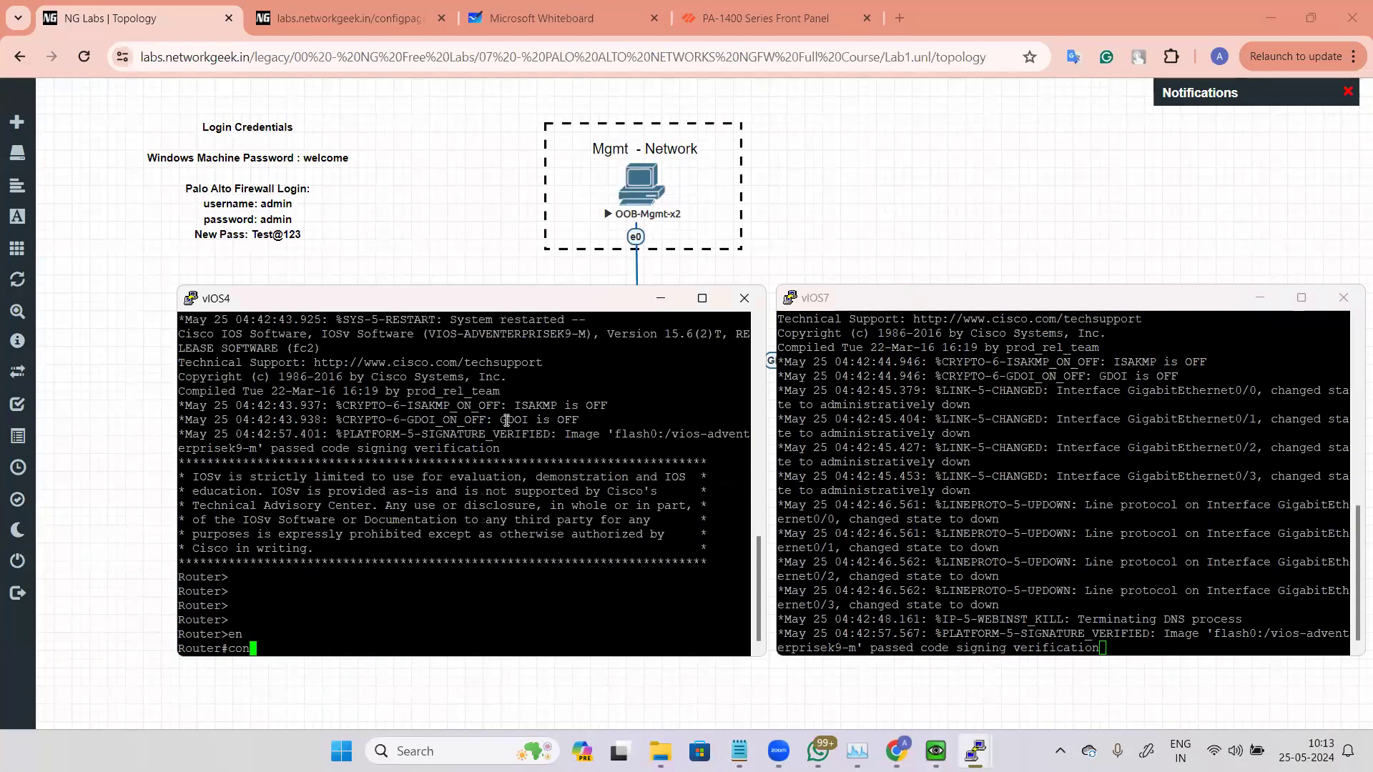
pyautogui.press('Return')
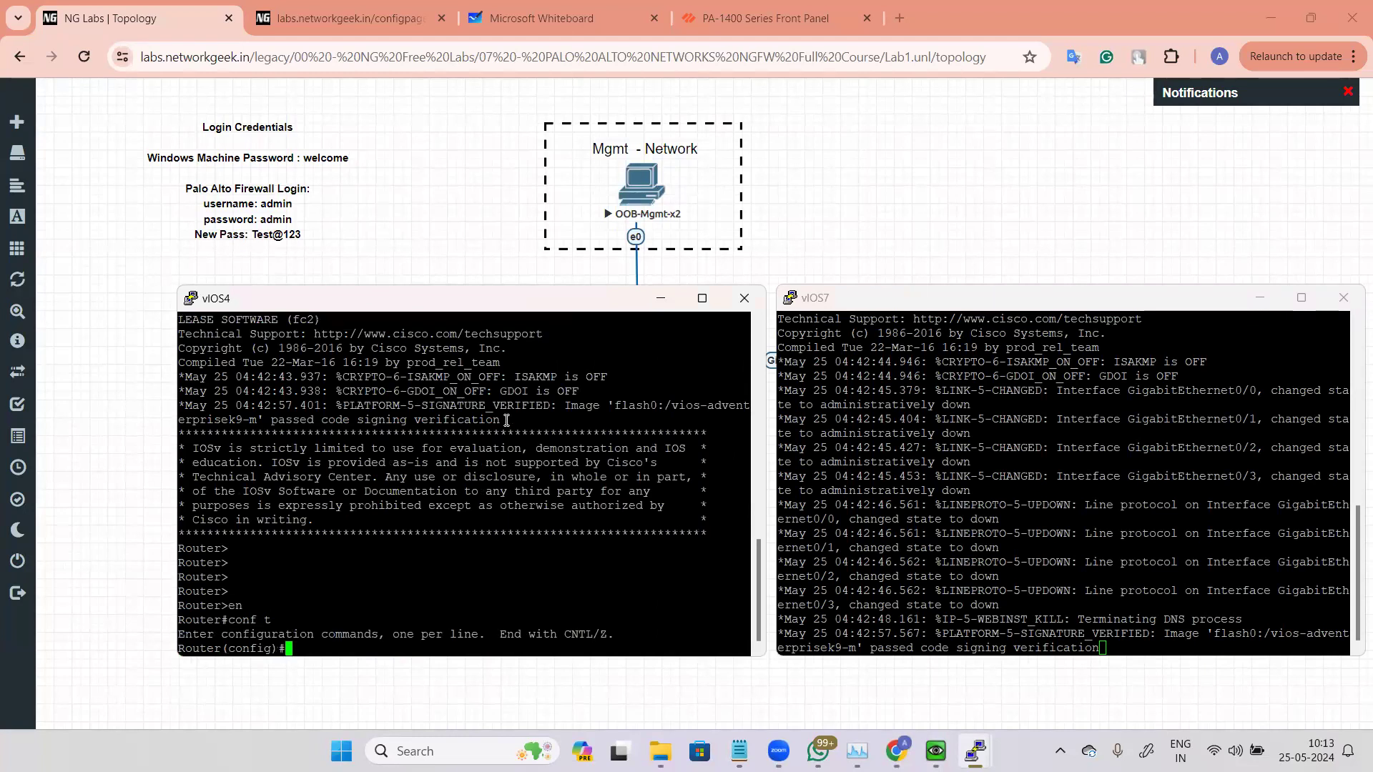
# Step: On vIOS4, select interface gi0/0 and bring it up with no shut
pyautogui.click(65, 541)
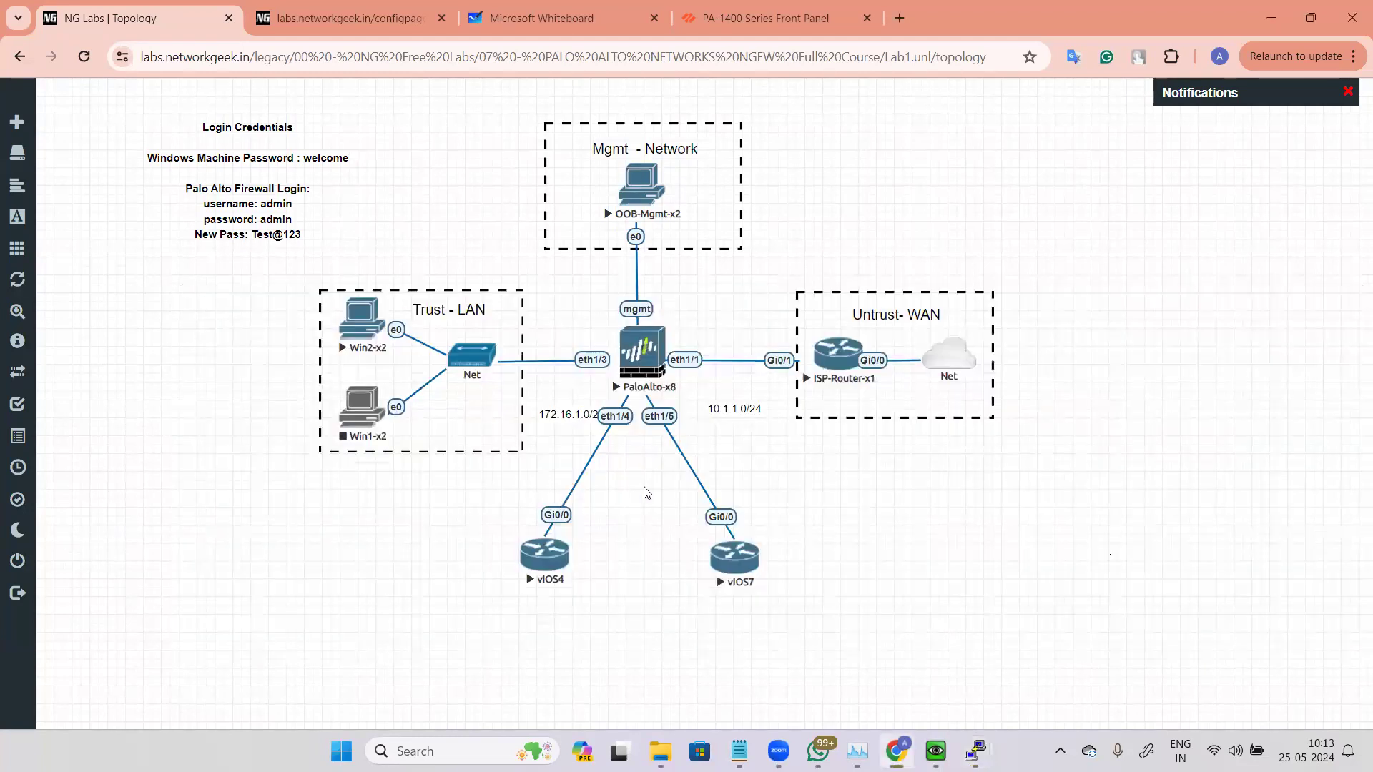
pyautogui.moveTo(965, 739)
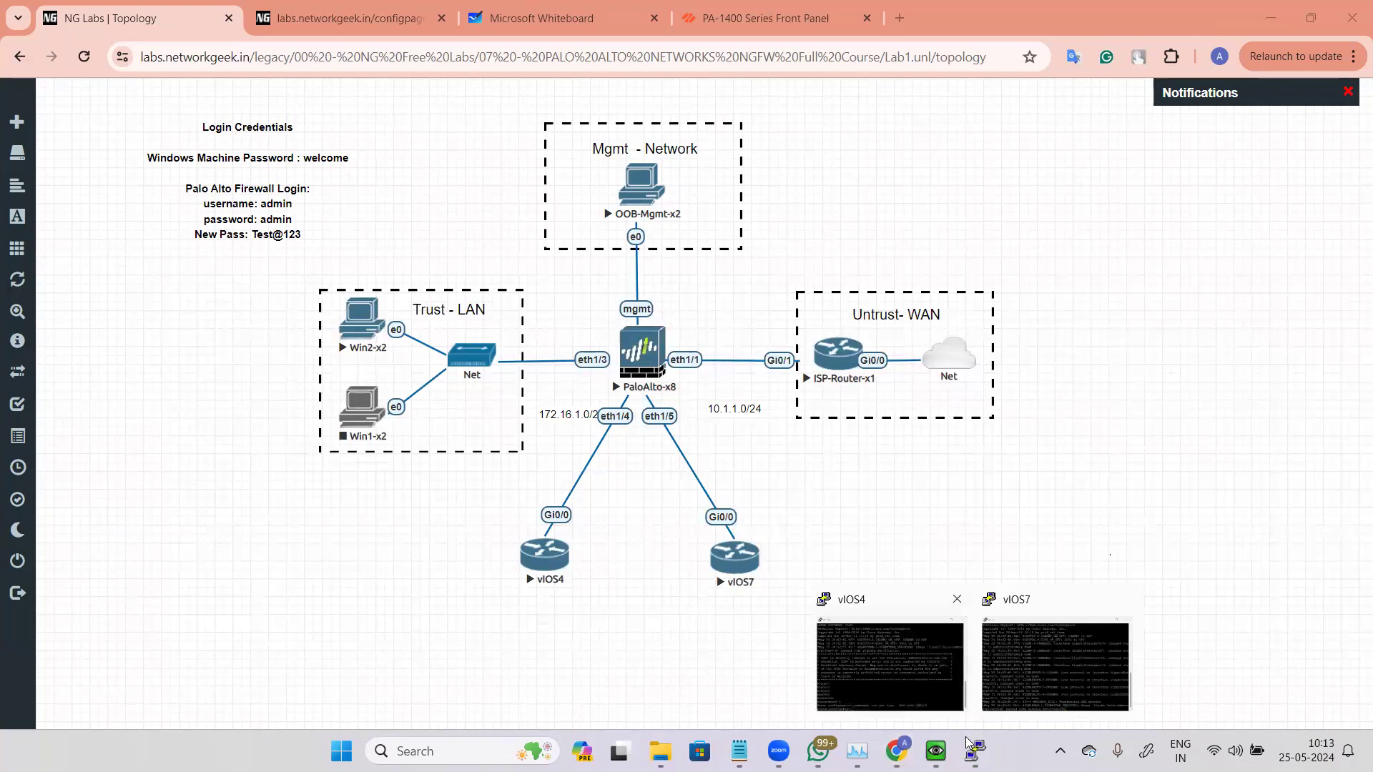
pyautogui.click(891, 671)
pyautogui.write('gi0/0')
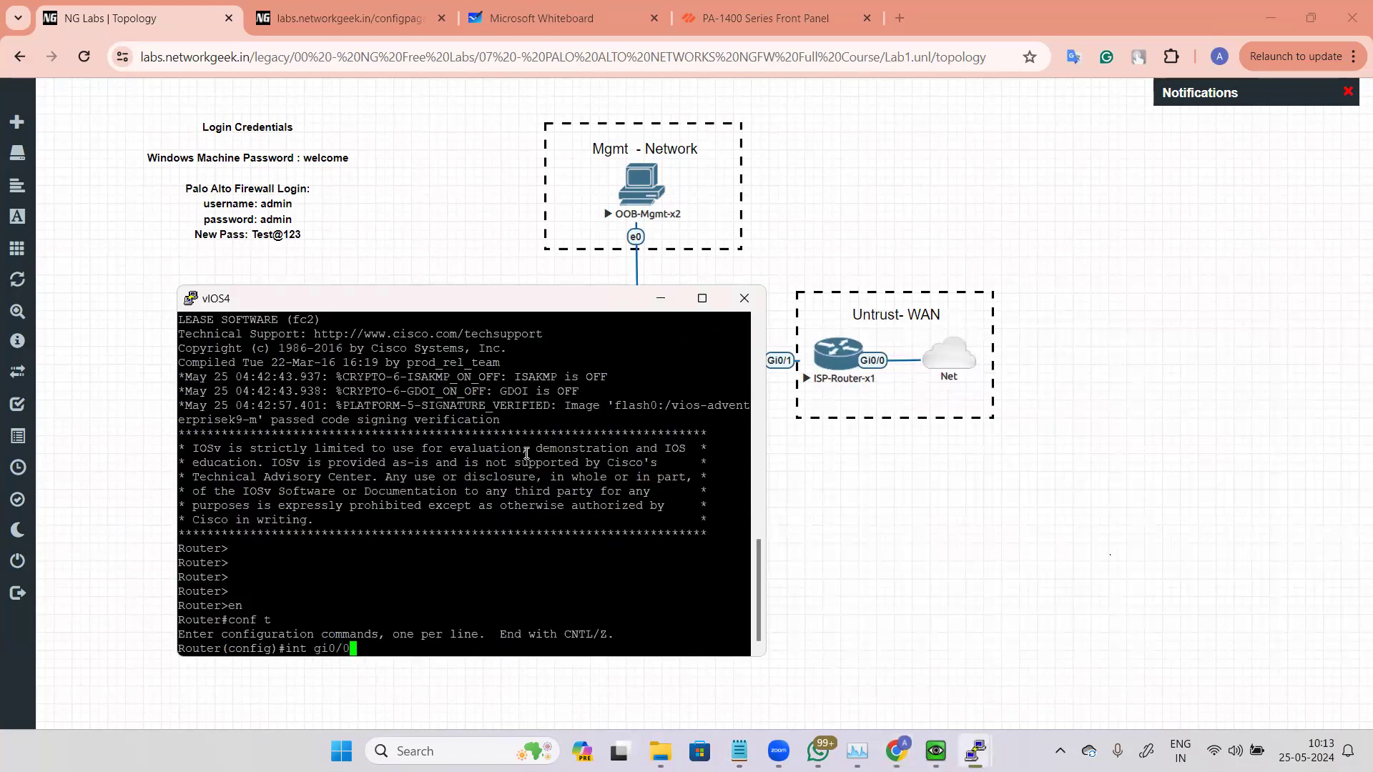
pyautogui.press('Return')
pyautogui.write('no shut')
pyautogui.press('Return')
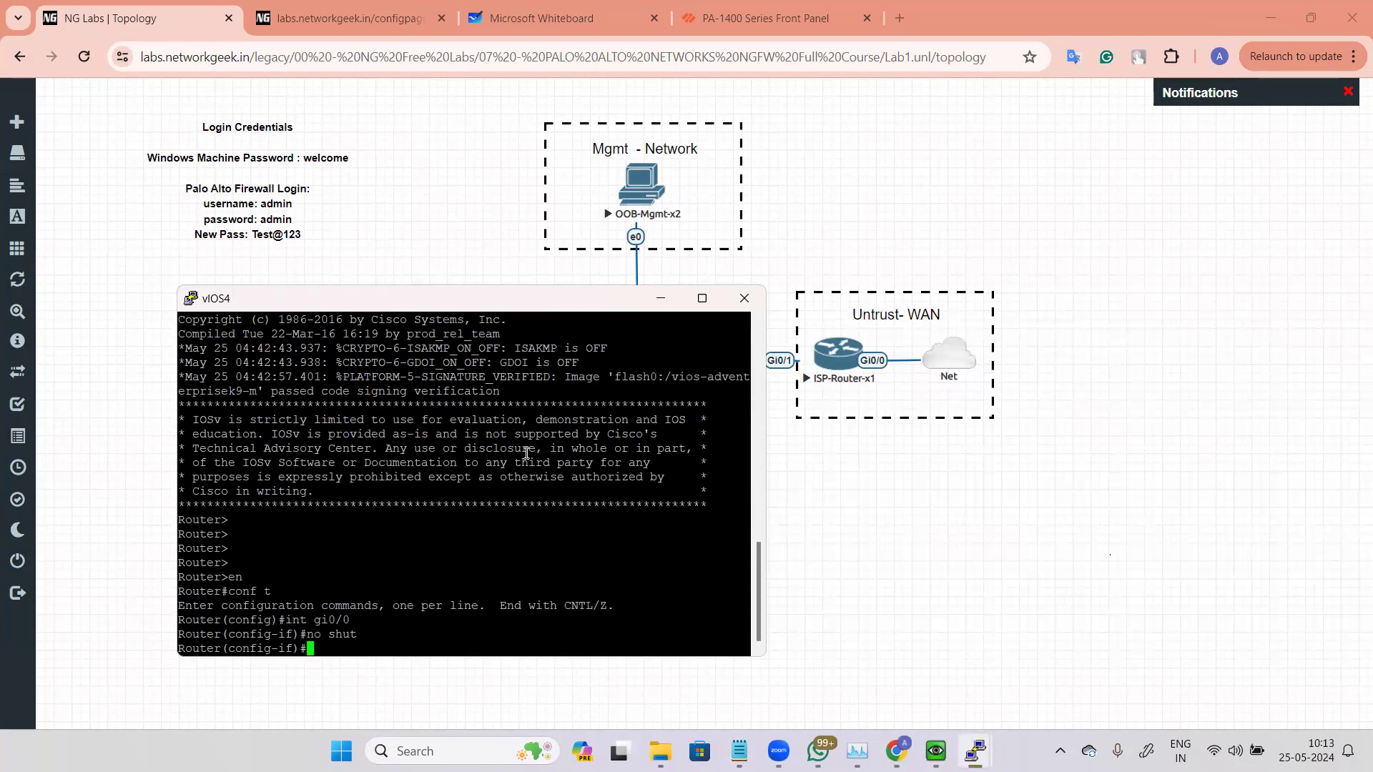
# Step: Assign IP address 192.168.5.1 with mask 255.255.255.0 to vIOS4's Gi0/0
pyautogui.write('ip add')
pyautogui.press('Tab')
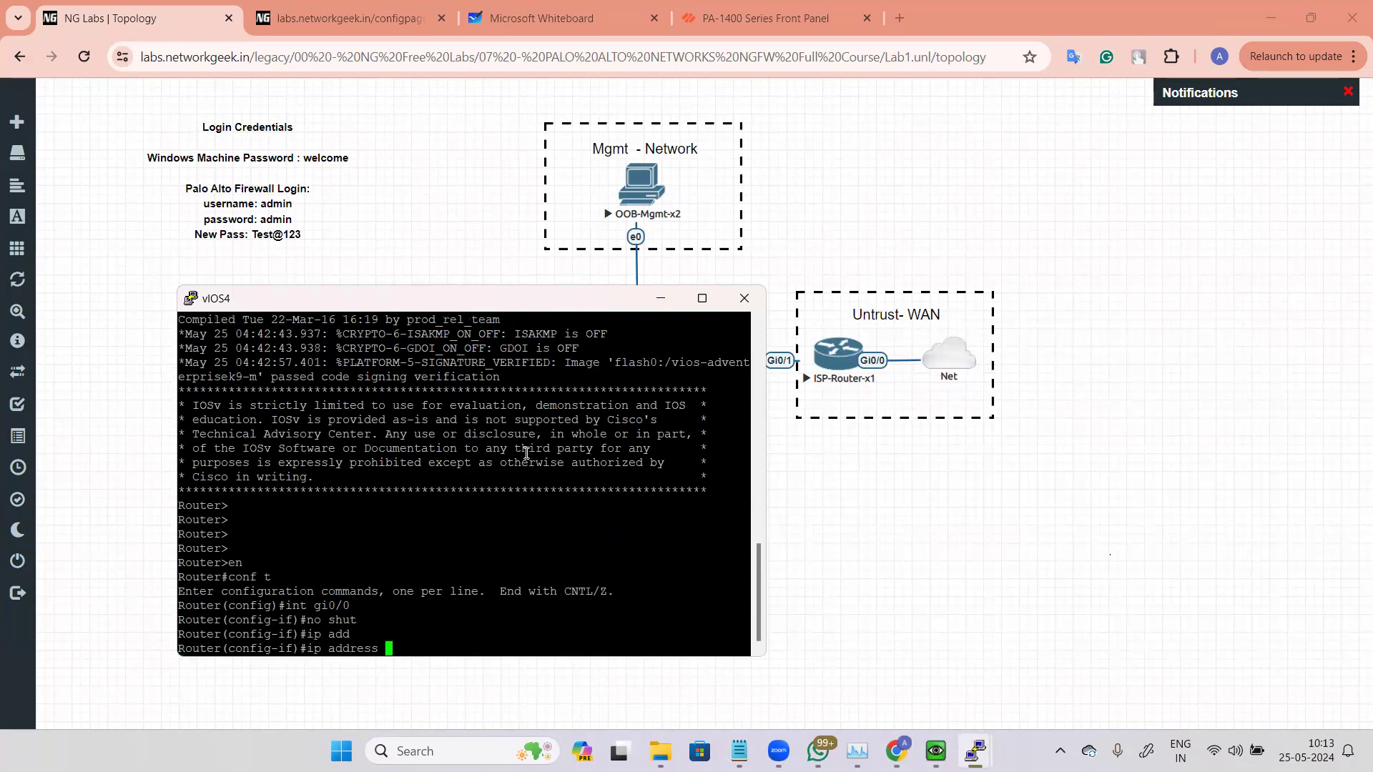
pyautogui.write('192.168.5.1 ')
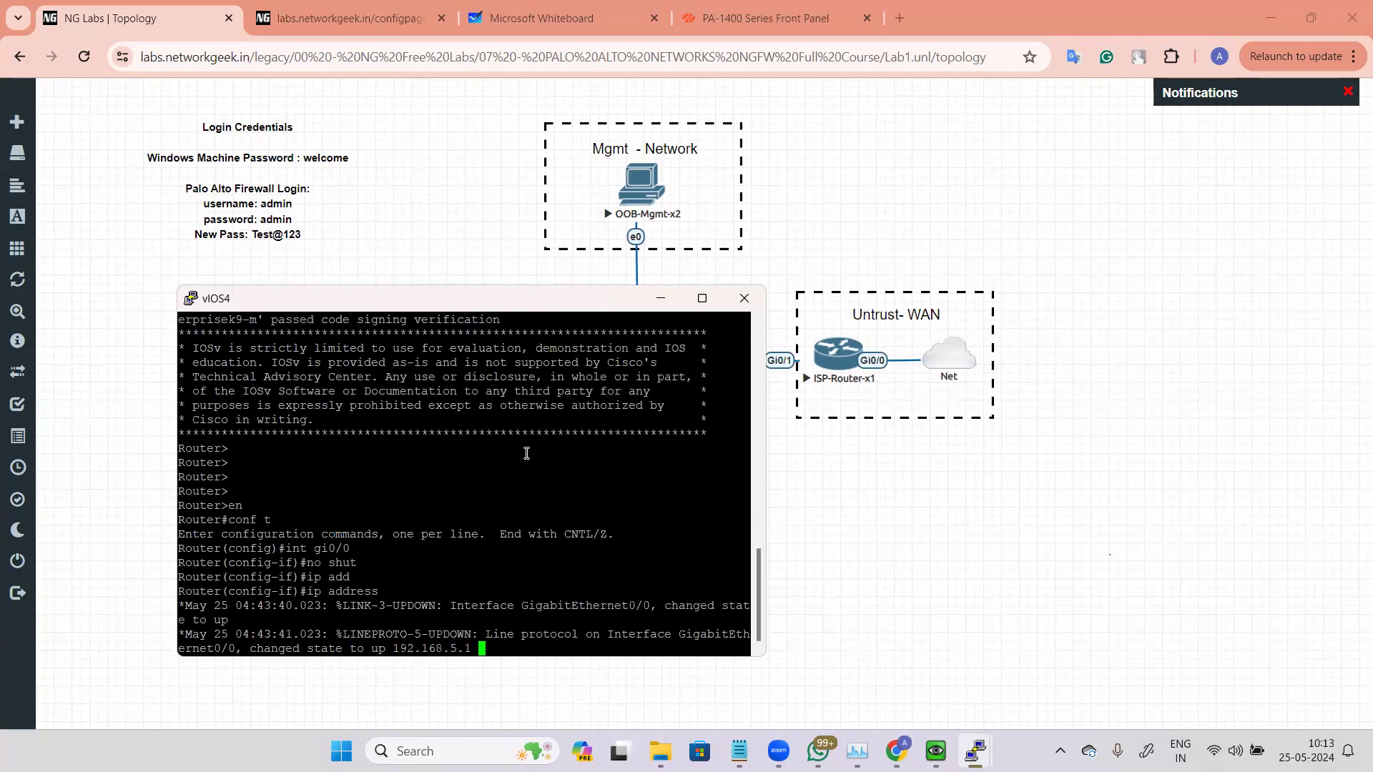
pyautogui.write('255.255.255.0')
pyautogui.press('Return')
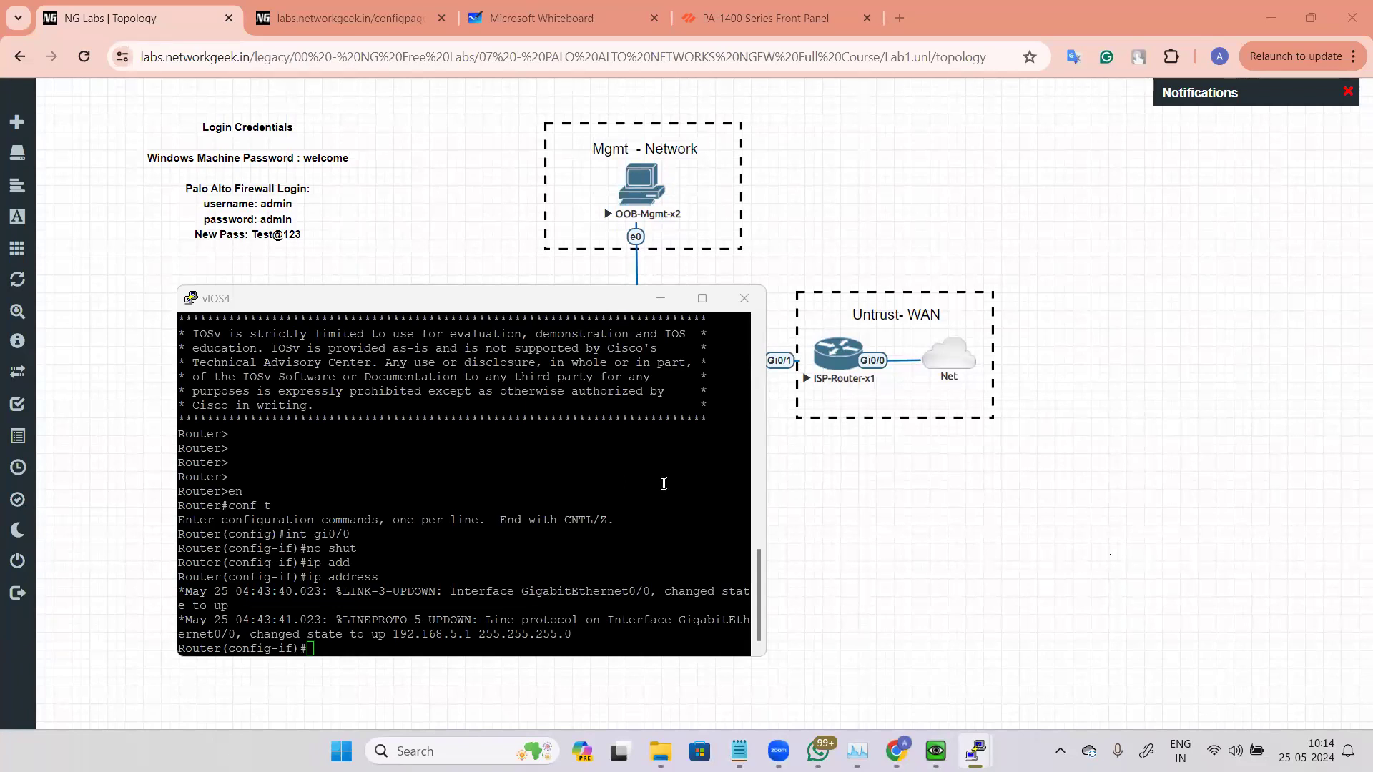
# Step: Switch to vIOS7's console and enter enable and global configuration mode (conf t)
pyautogui.click(867, 472)
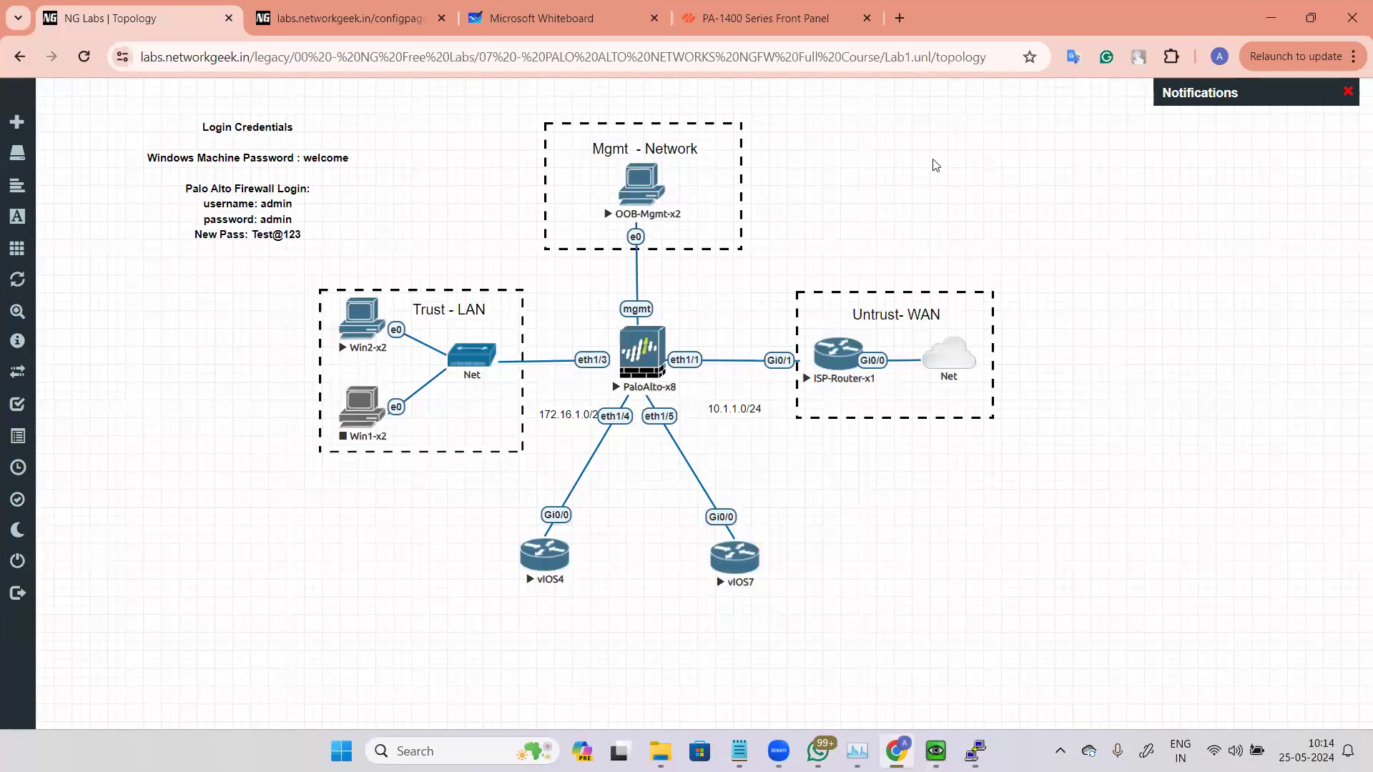
pyautogui.hotkey('alt', 'Tab')
pyautogui.press('Return')
pyautogui.press('Return')
pyautogui.press('Return')
pyautogui.press('Return')
pyautogui.write('en')
pyautogui.press('Return')
pyautogui.write('conf t')
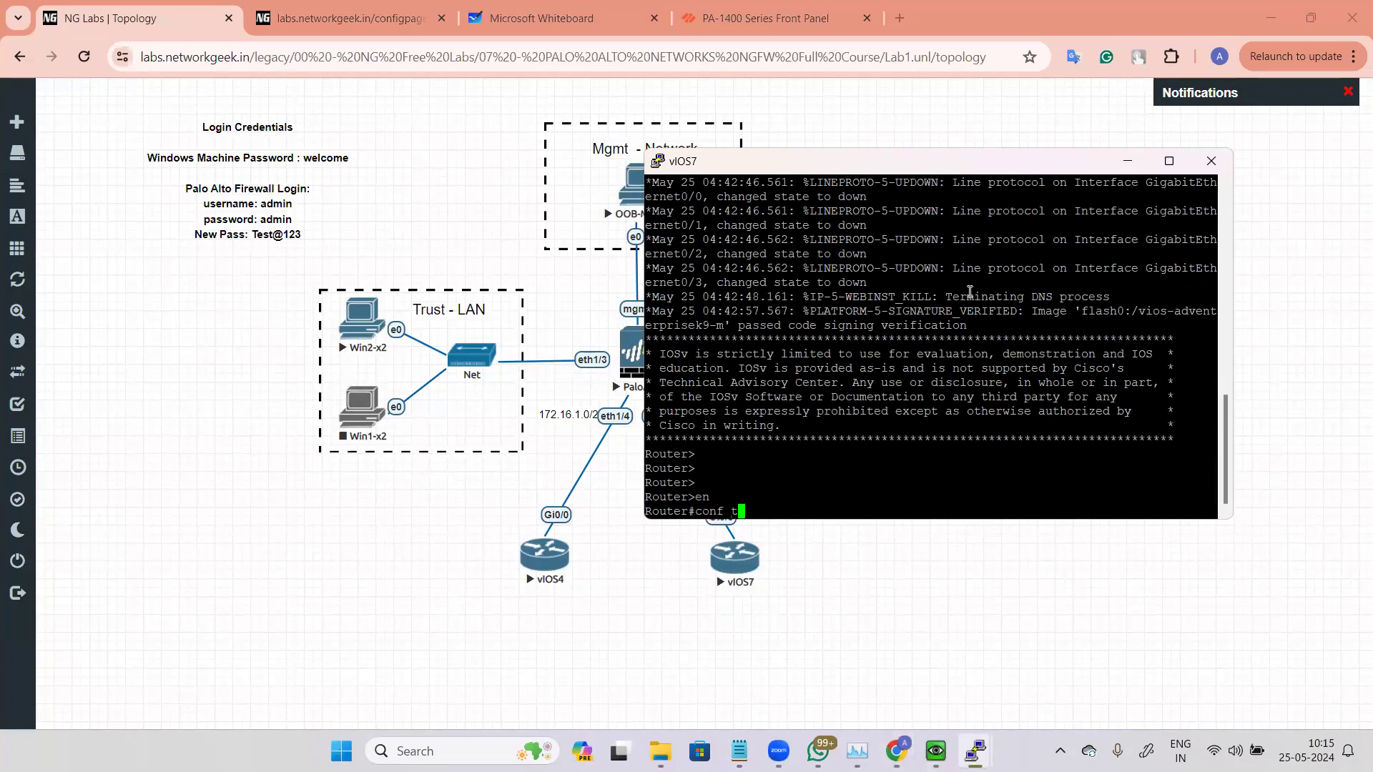
pyautogui.press('Return')
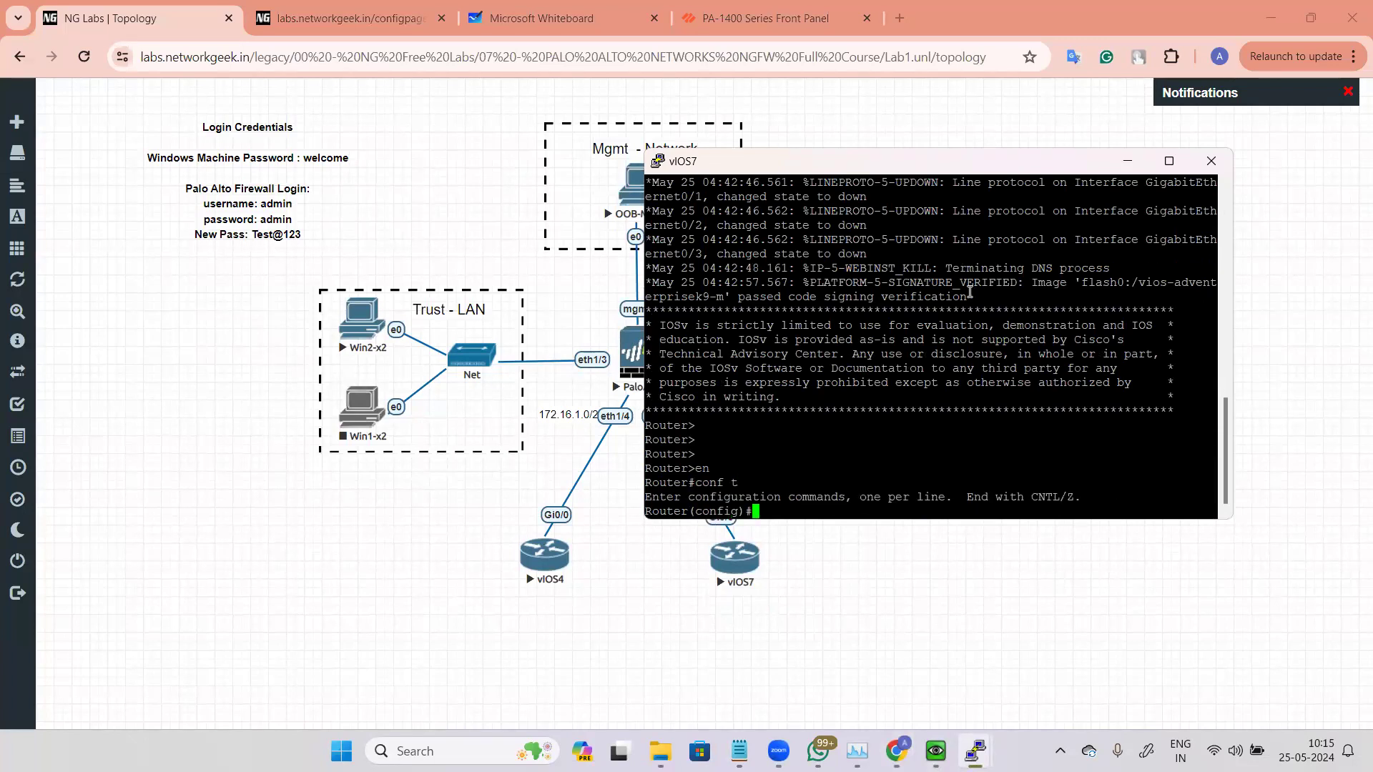
# Step: On vIOS7, bring up interface gi0/0 with no shut and assign IP address 192.168.5.2 with mask 255.255.255.0
pyautogui.write('int gi0/0')
pyautogui.press('Return')
pyautogui.write('no shut')
pyautogui.press('Return')
pyautogui.write('ip add')
pyautogui.press('Tab')
pyautogui.write('192')
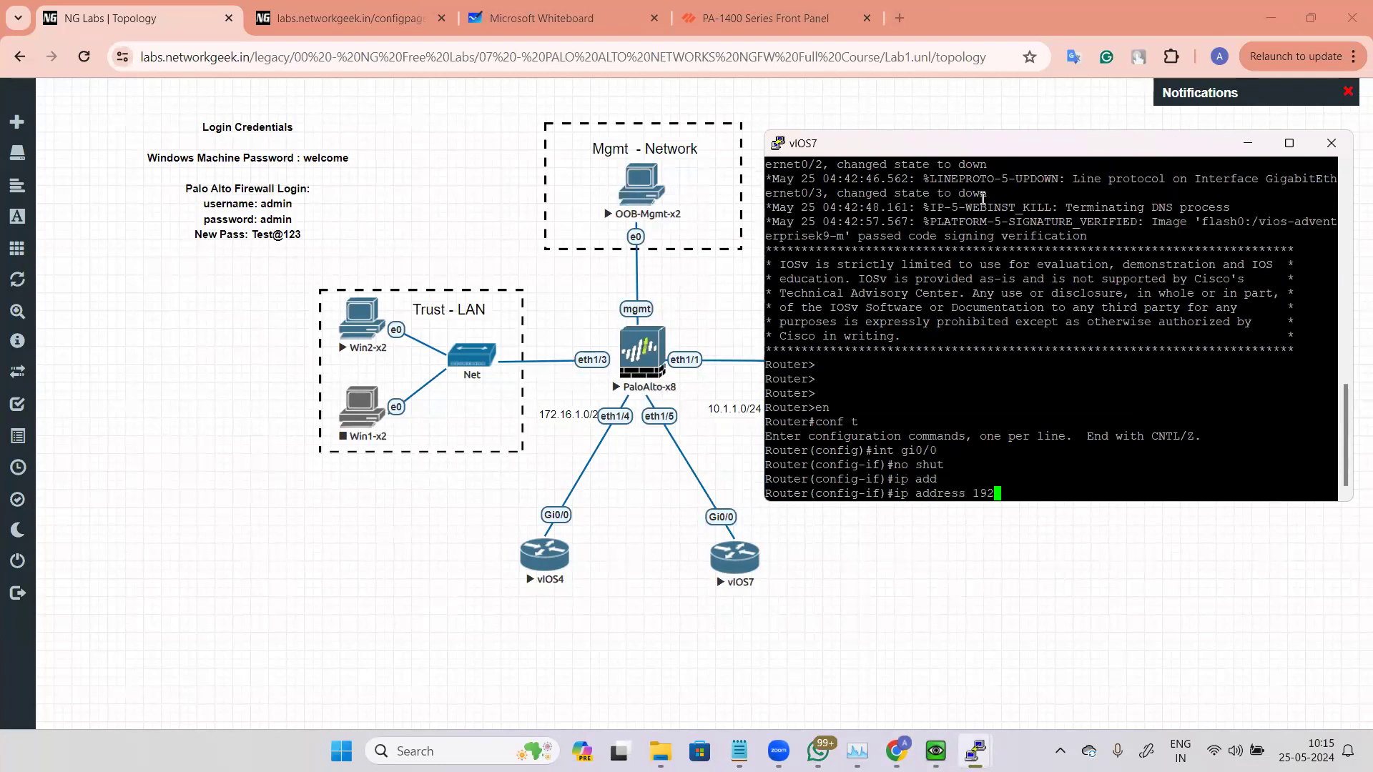
pyautogui.write('.168.5.2 2')
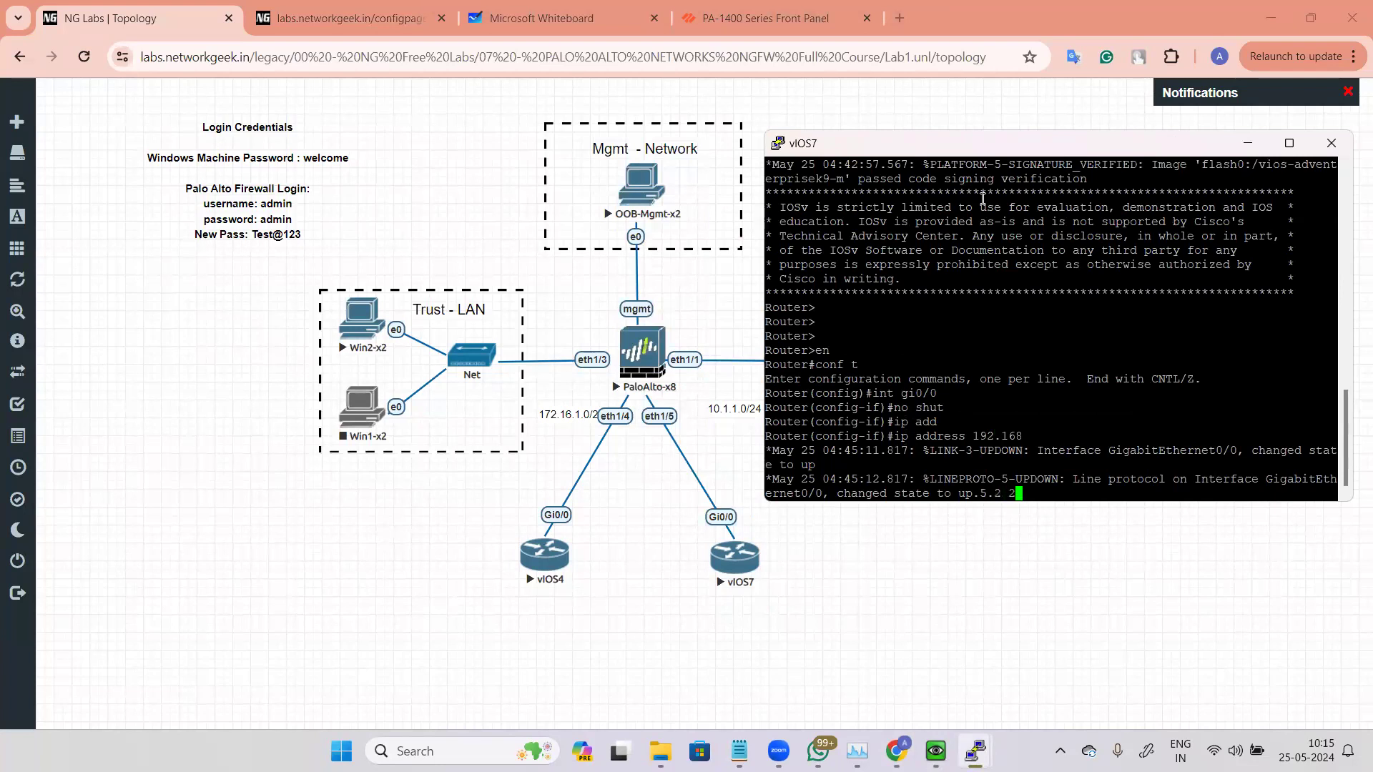
pyautogui.write('55.255.255.0')
pyautogui.press('Return')
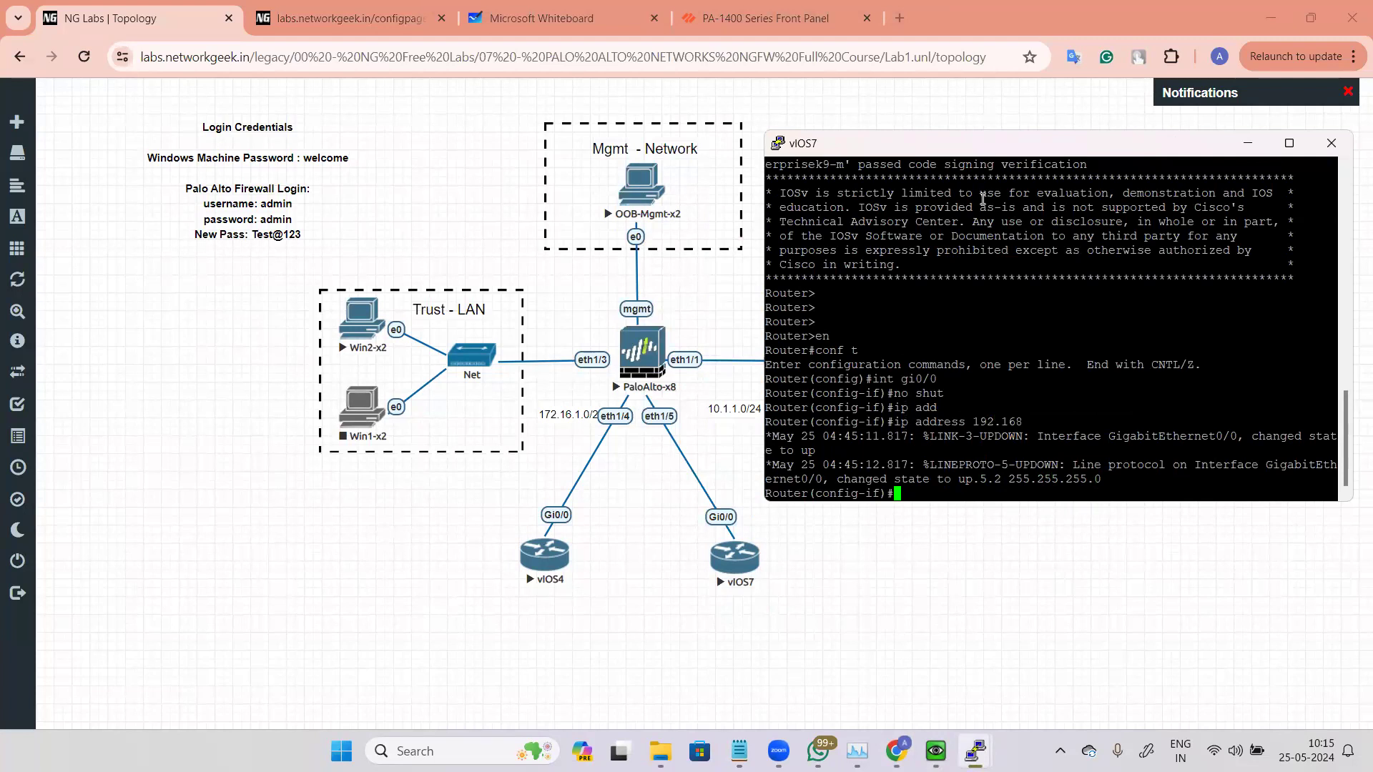
# Step: Leave configuration mode on vIOS7 and show the brief IP interface summary
pyautogui.hotkey('ctrl', 'z')
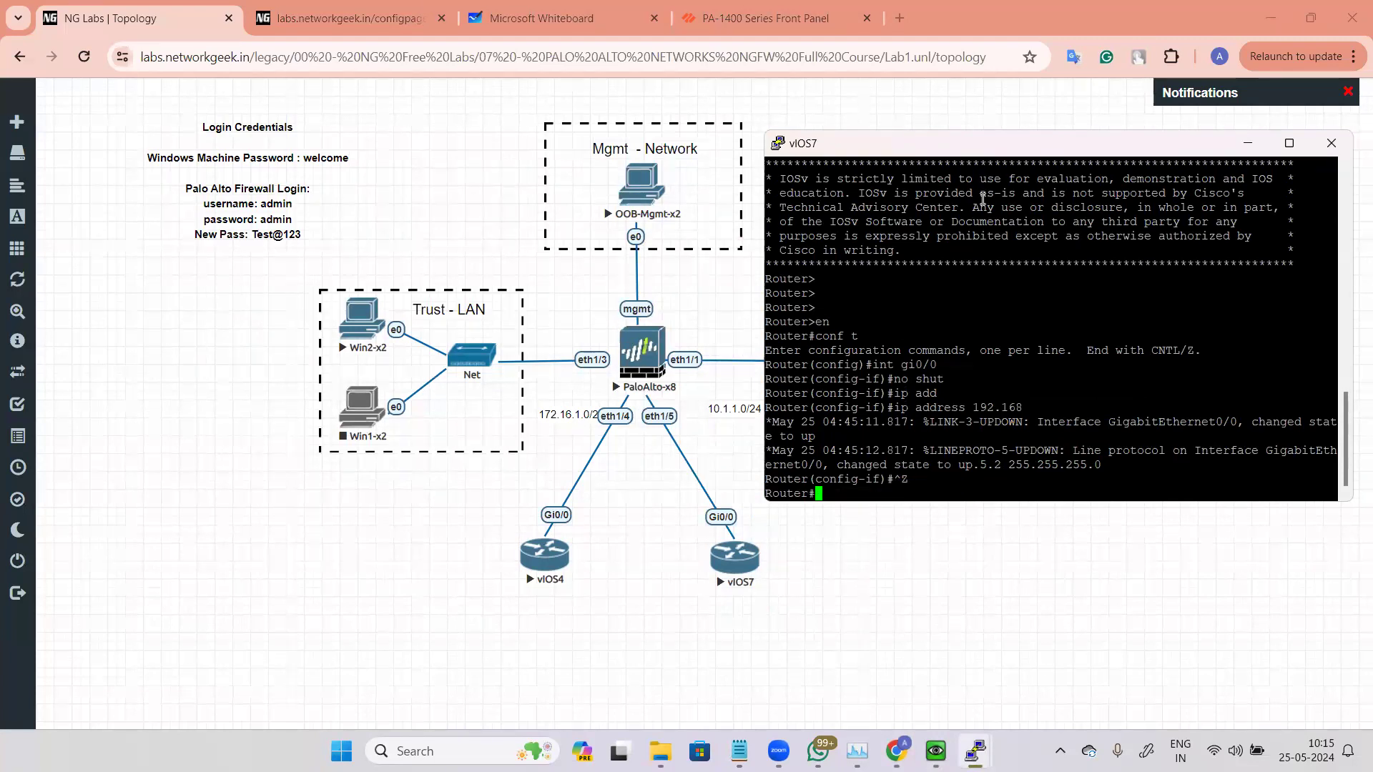
pyautogui.write('ship int bri')
pyautogui.press('Return')
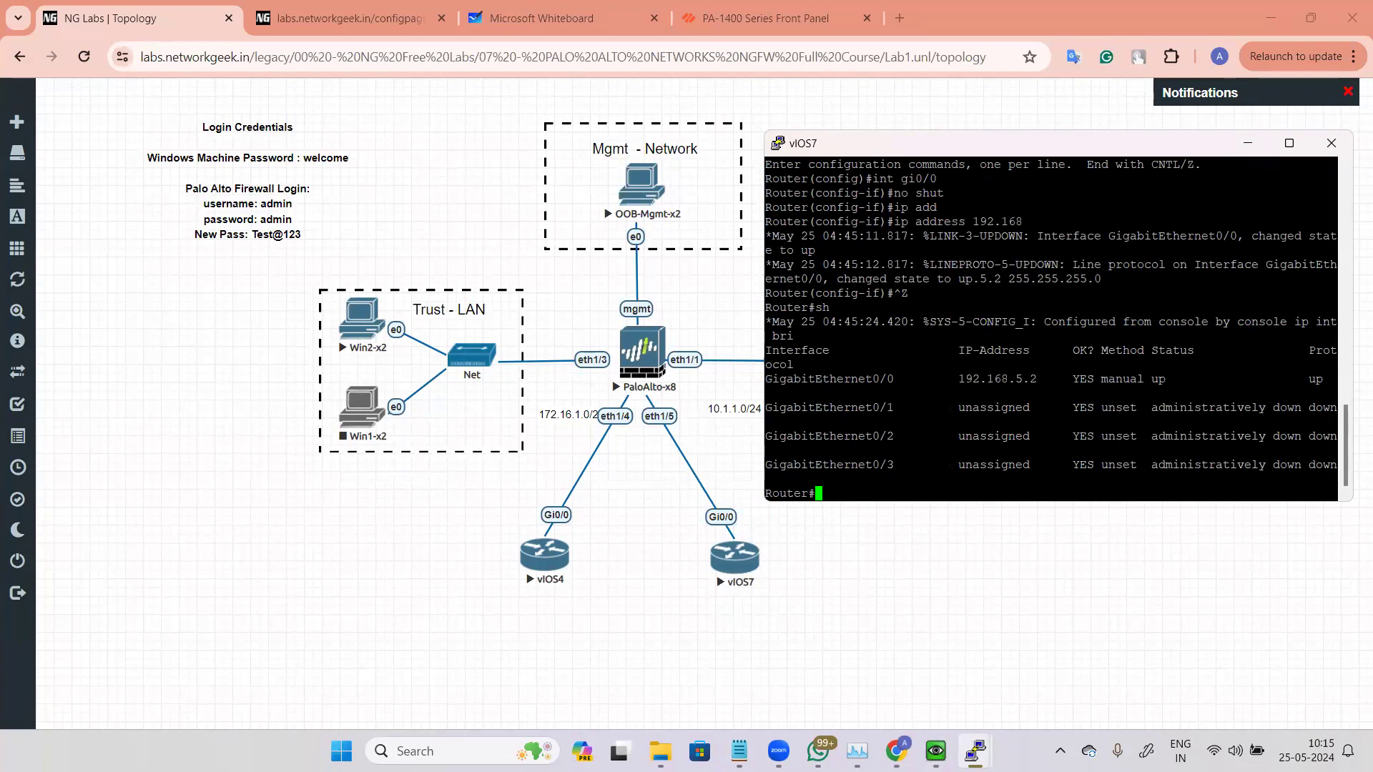
# Step: Bring vIOS4's console forward above vIOS7's, leave configuration mode, and show its brief IP interface summary
pyautogui.moveTo(974, 751)
pyautogui.click(927, 663)
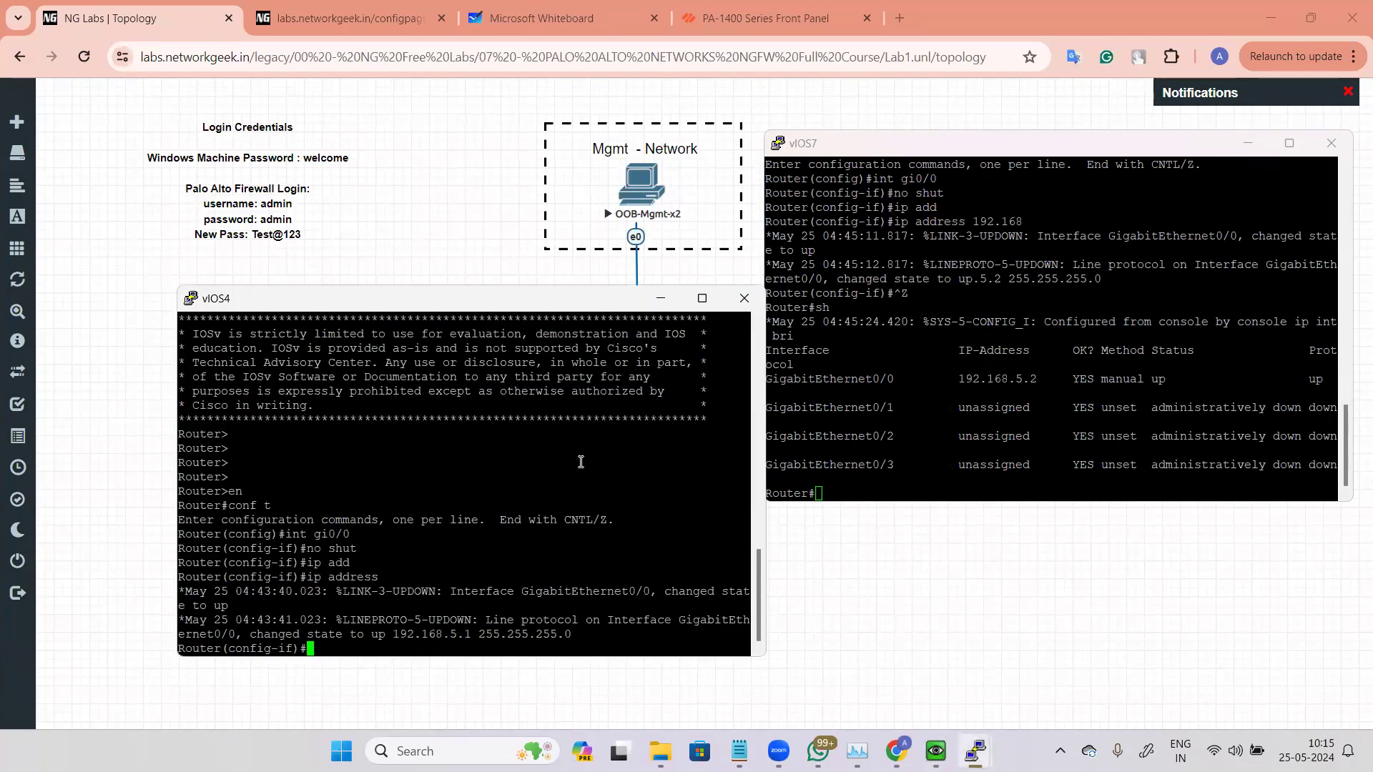
pyautogui.moveTo(418, 307); pyautogui.dragTo(416, 181)
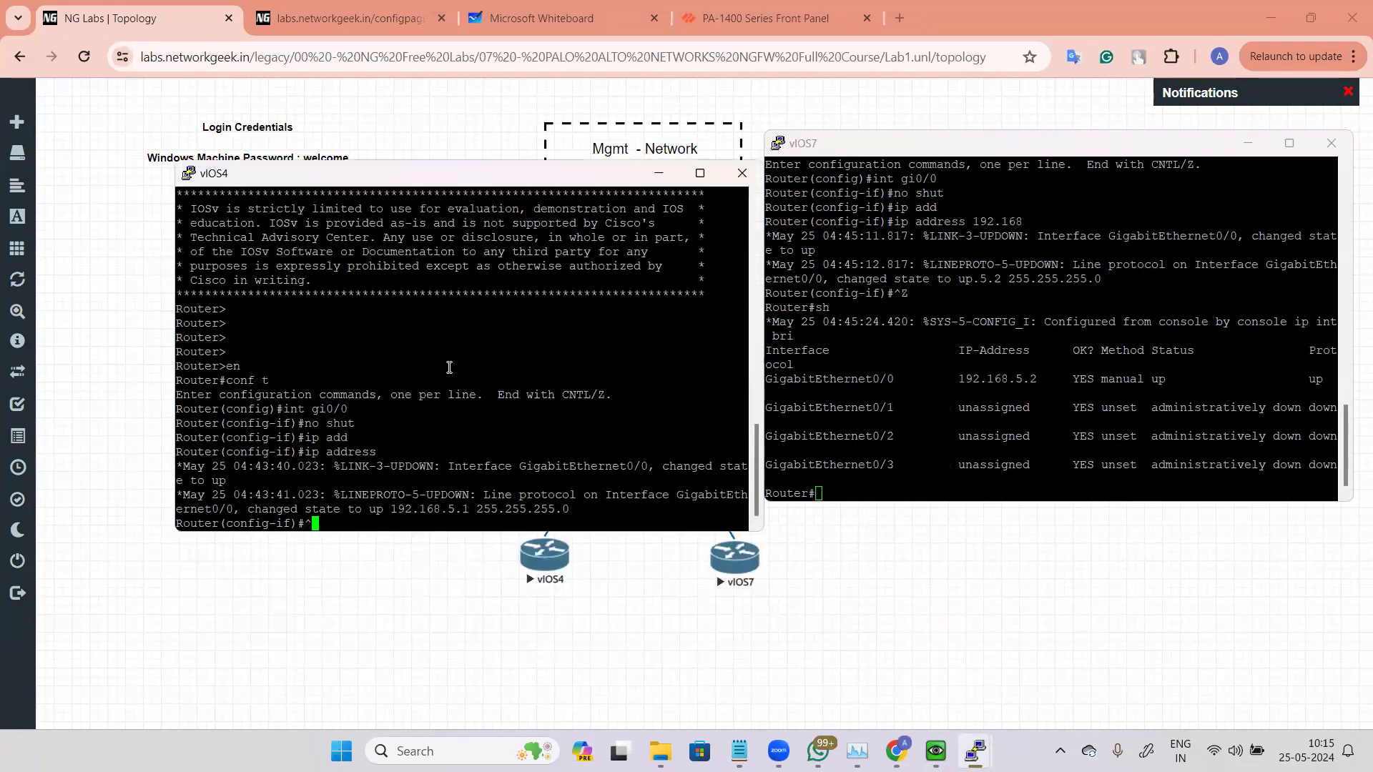
pyautogui.hotkey('ctrl', 'z')
pyautogui.write('sh i')
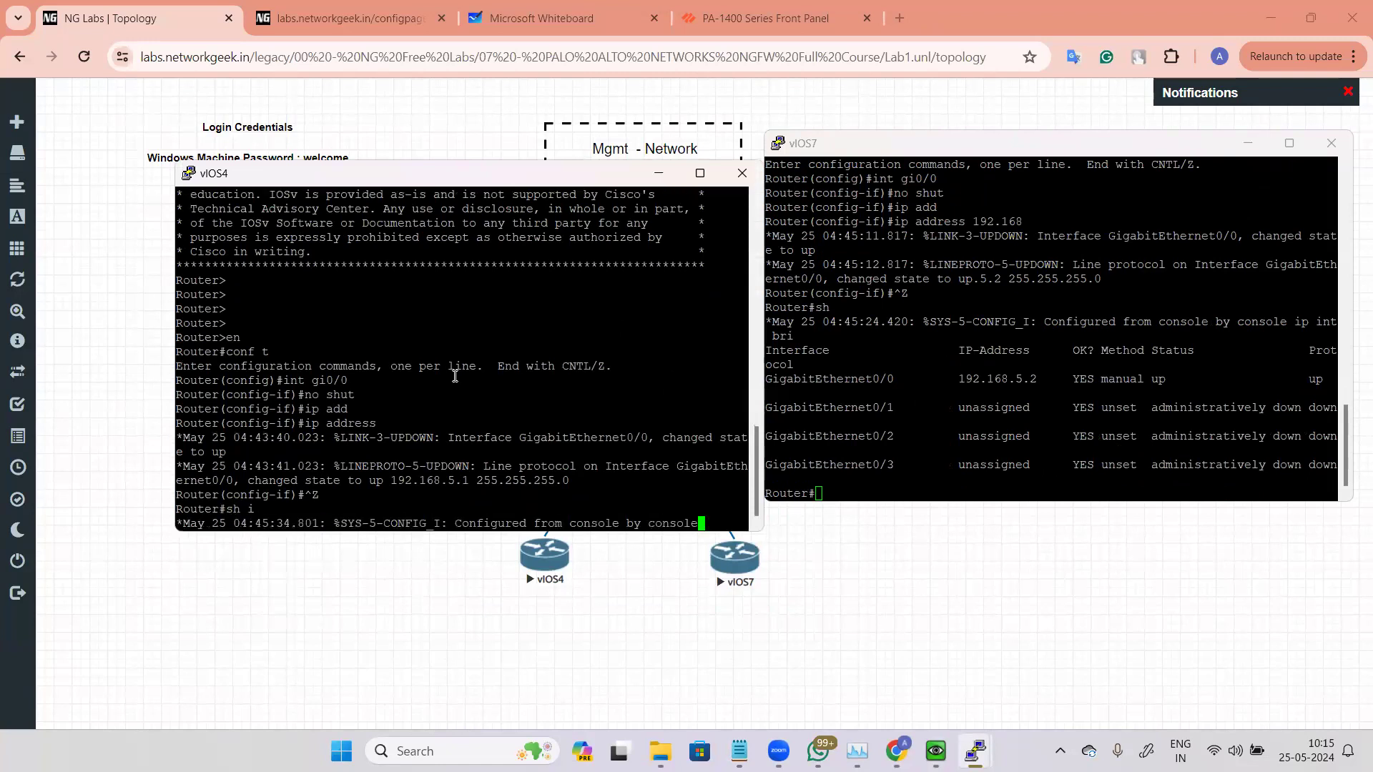
pyautogui.write('p int bri')
pyautogui.press('Return')
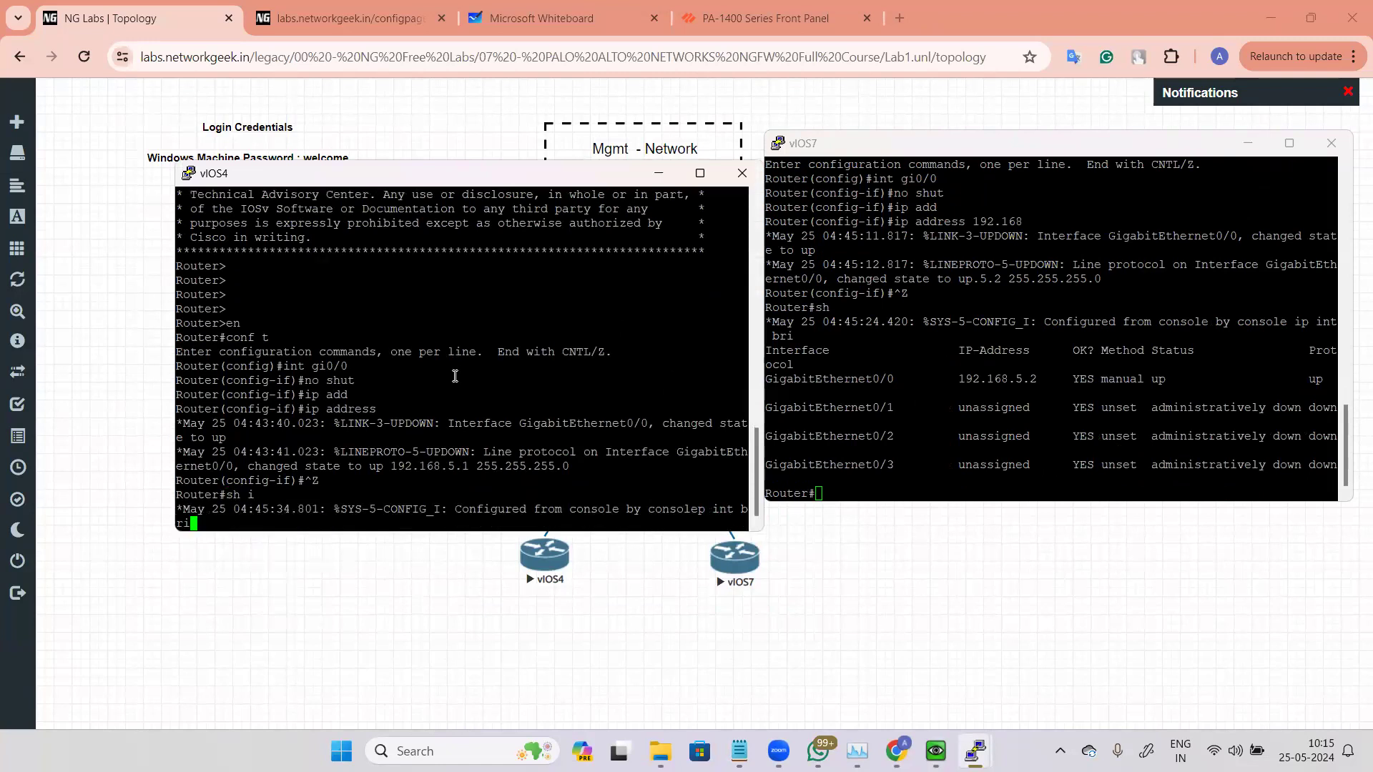
# Step: Ping 192.168.5.2 from vIOS4
pyautogui.write('p')
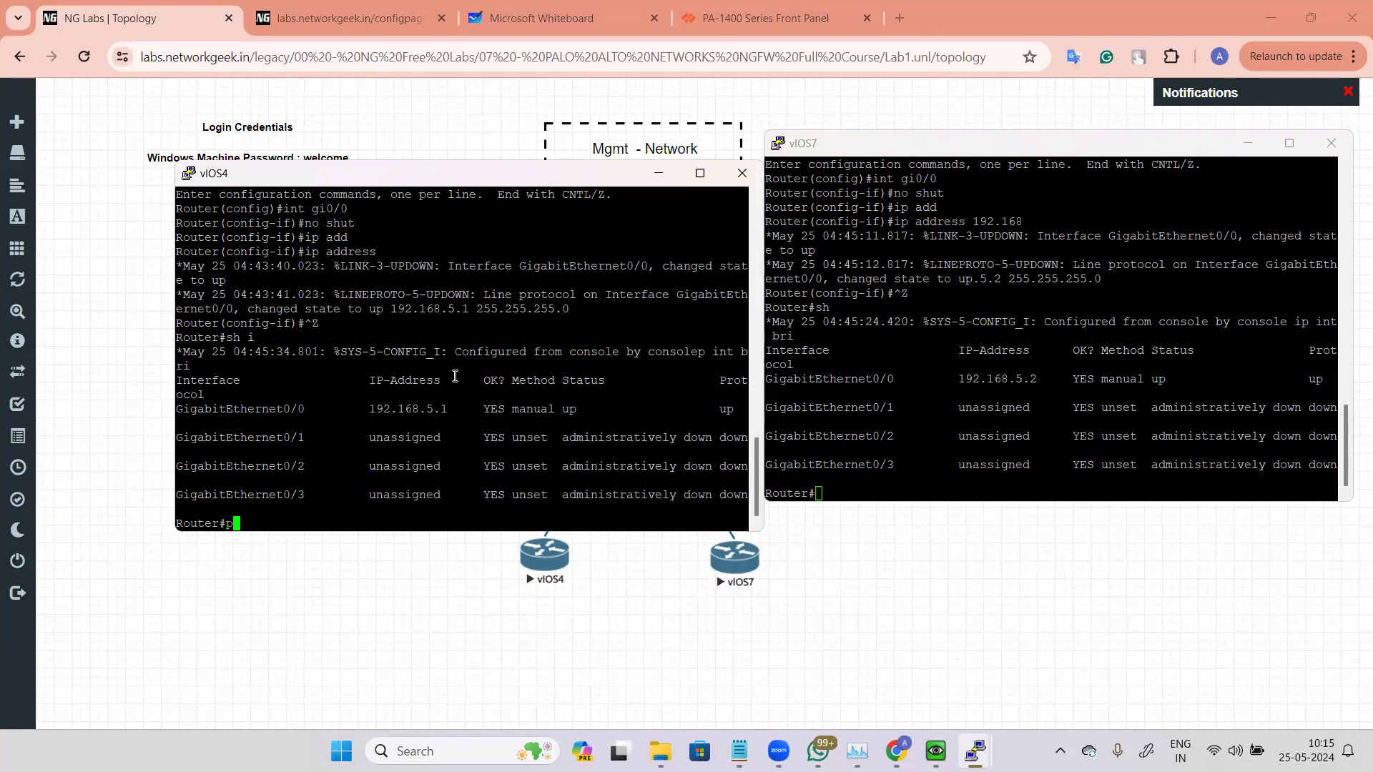
pyautogui.write('ing 192.168.5.2')
pyautogui.press('Return')
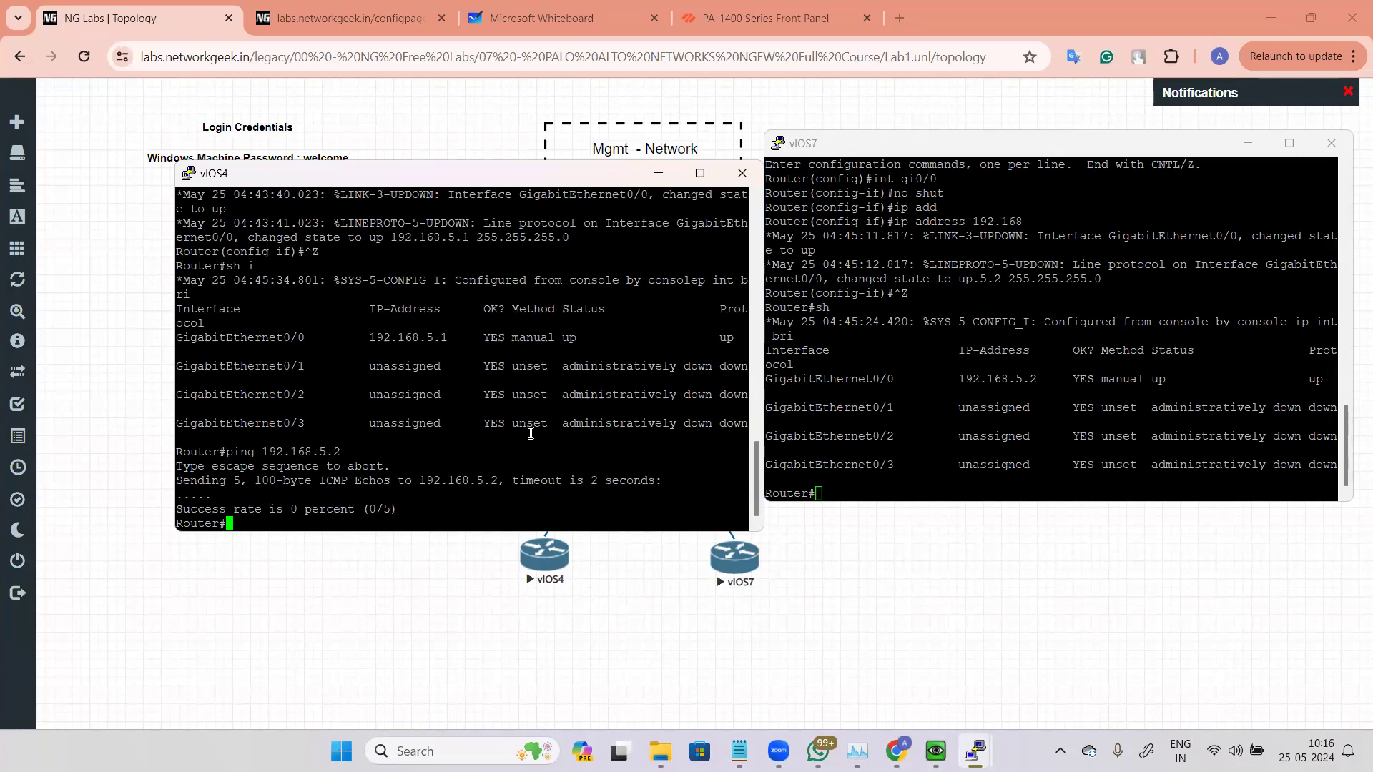
# Step: Enter global configuration mode on vIOS4 and start, then discard, an ip route command
pyautogui.write('conf t')
pyautogui.press('Return')
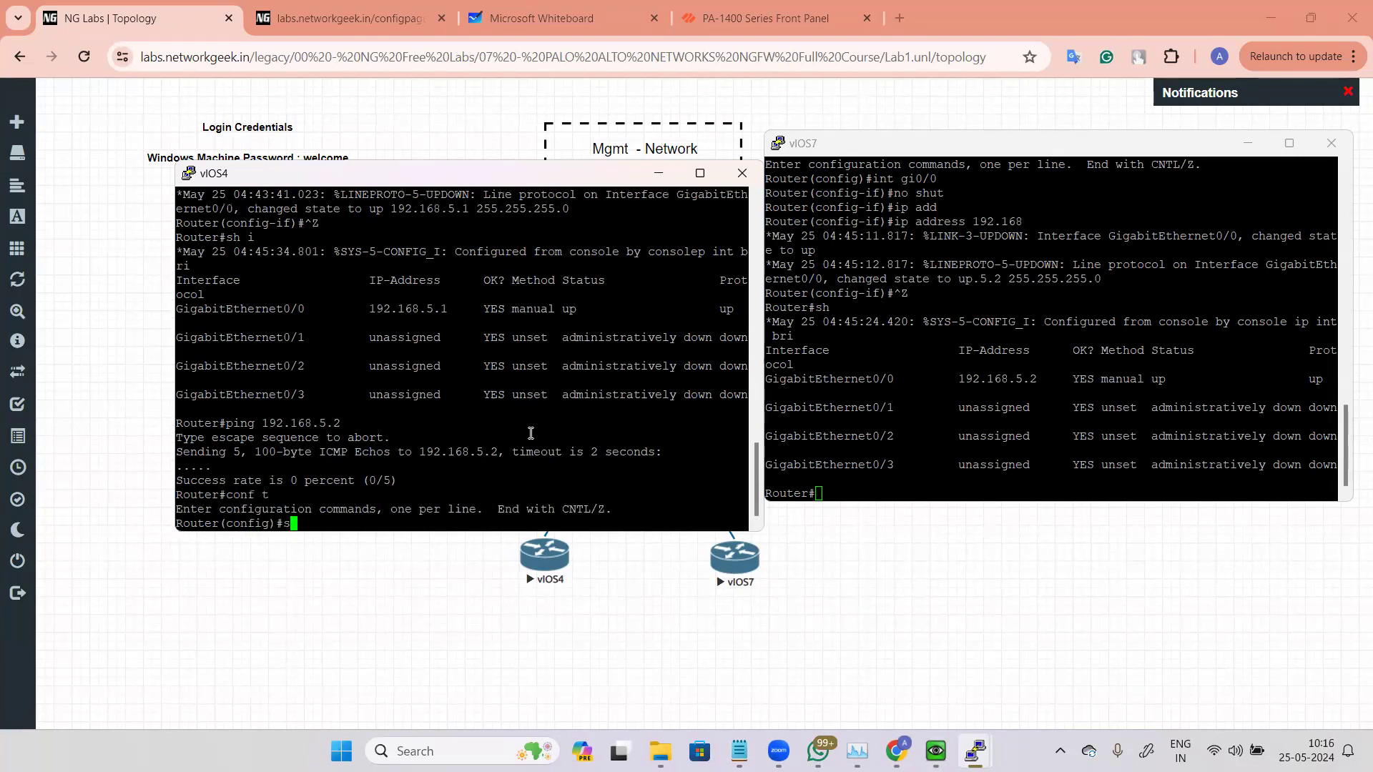
pyautogui.write('ip rout')
pyautogui.press('Tab')
pyautogui.write('e')
pyautogui.press('Tab')
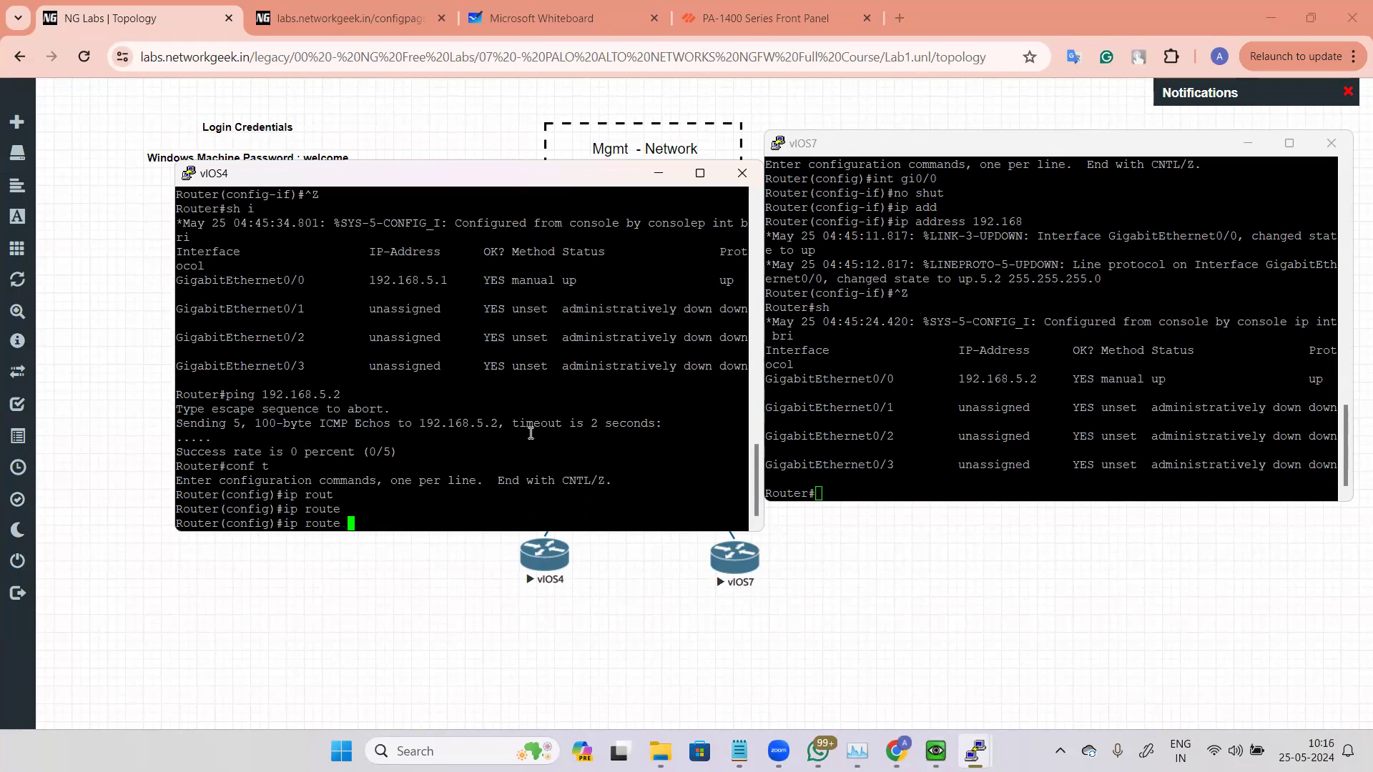
pyautogui.hotkey('ctrl', 'u')
# Step: Switch to the management machine to review the firewall's Ethernet interfaces page, then return to vIOS4's console
pyautogui.hotkey('alt', 'Tab')
pyautogui.click(936, 751)
pyautogui.moveTo(971, 742)
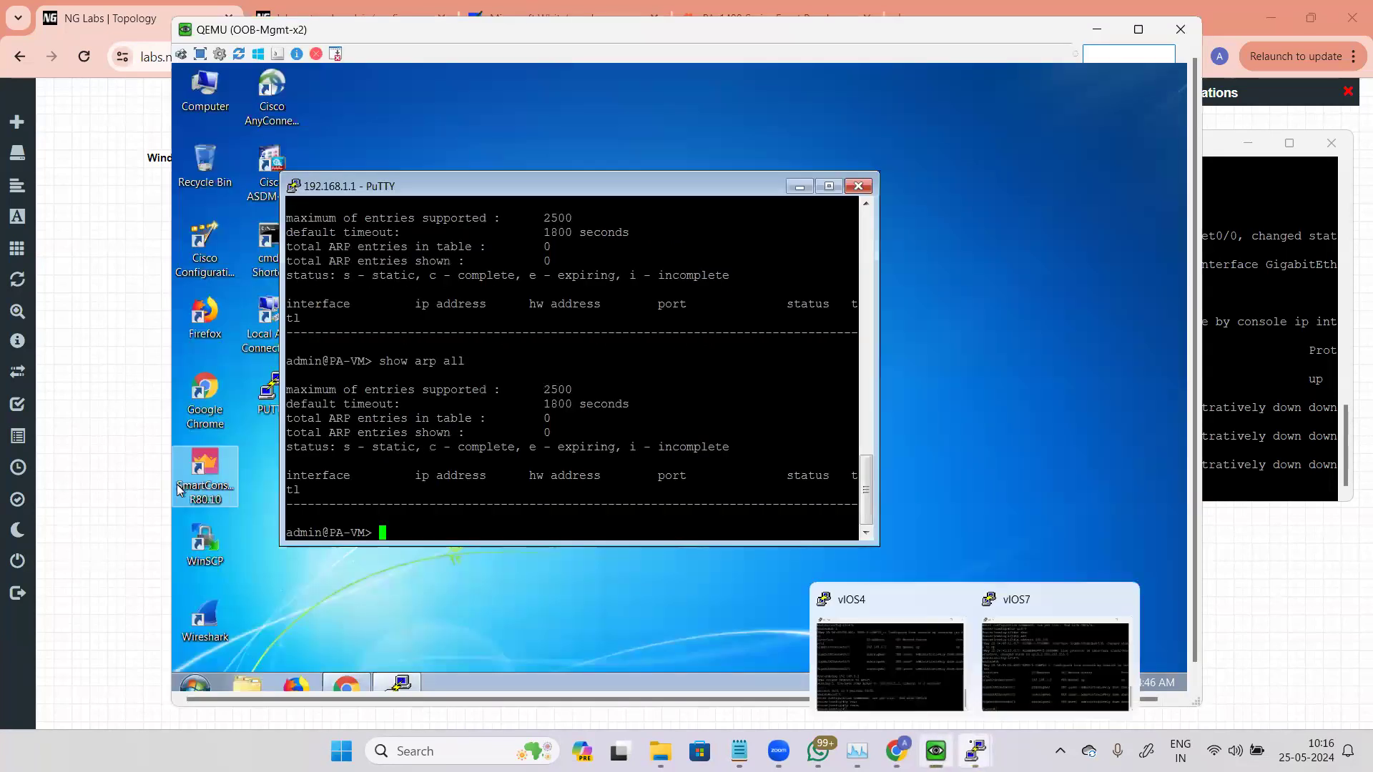
pyautogui.click(346, 685)
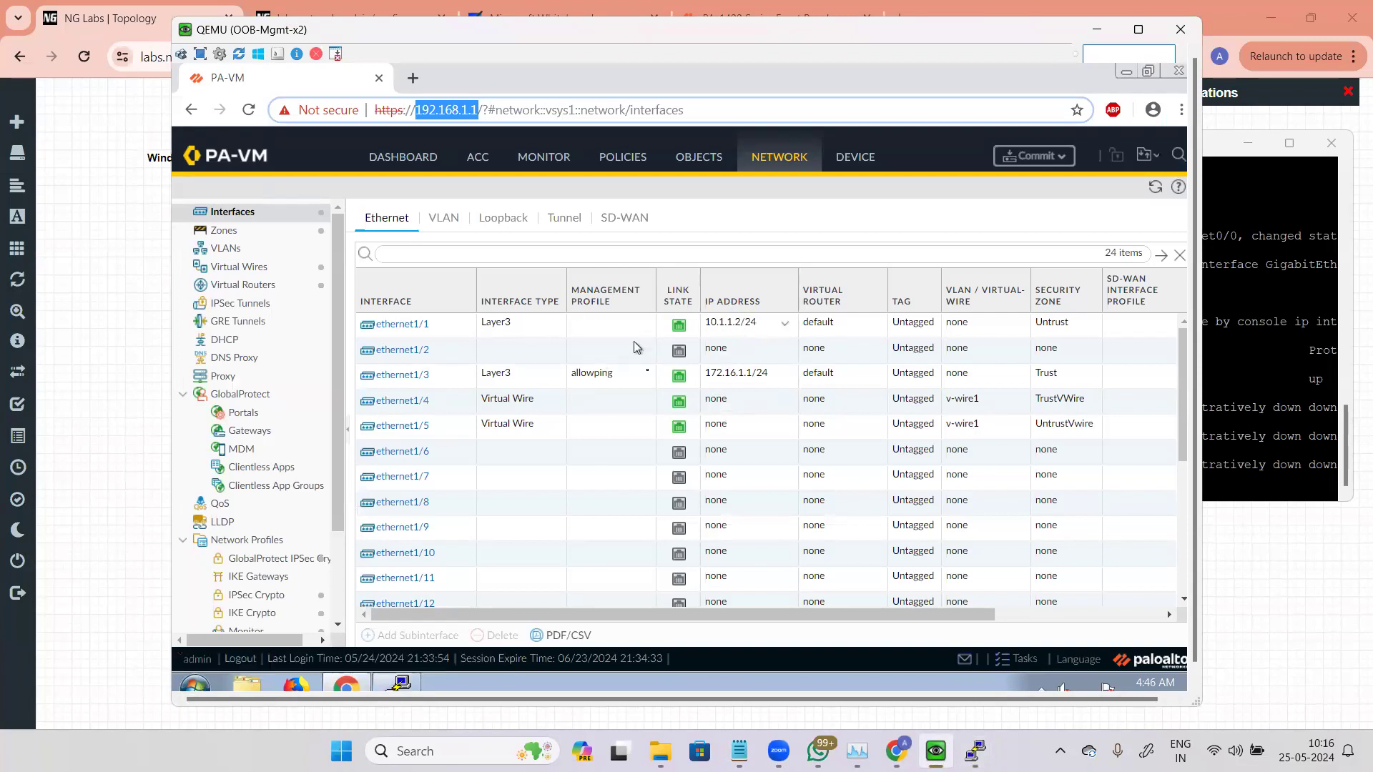
pyautogui.click(132, 375)
pyautogui.click(931, 739)
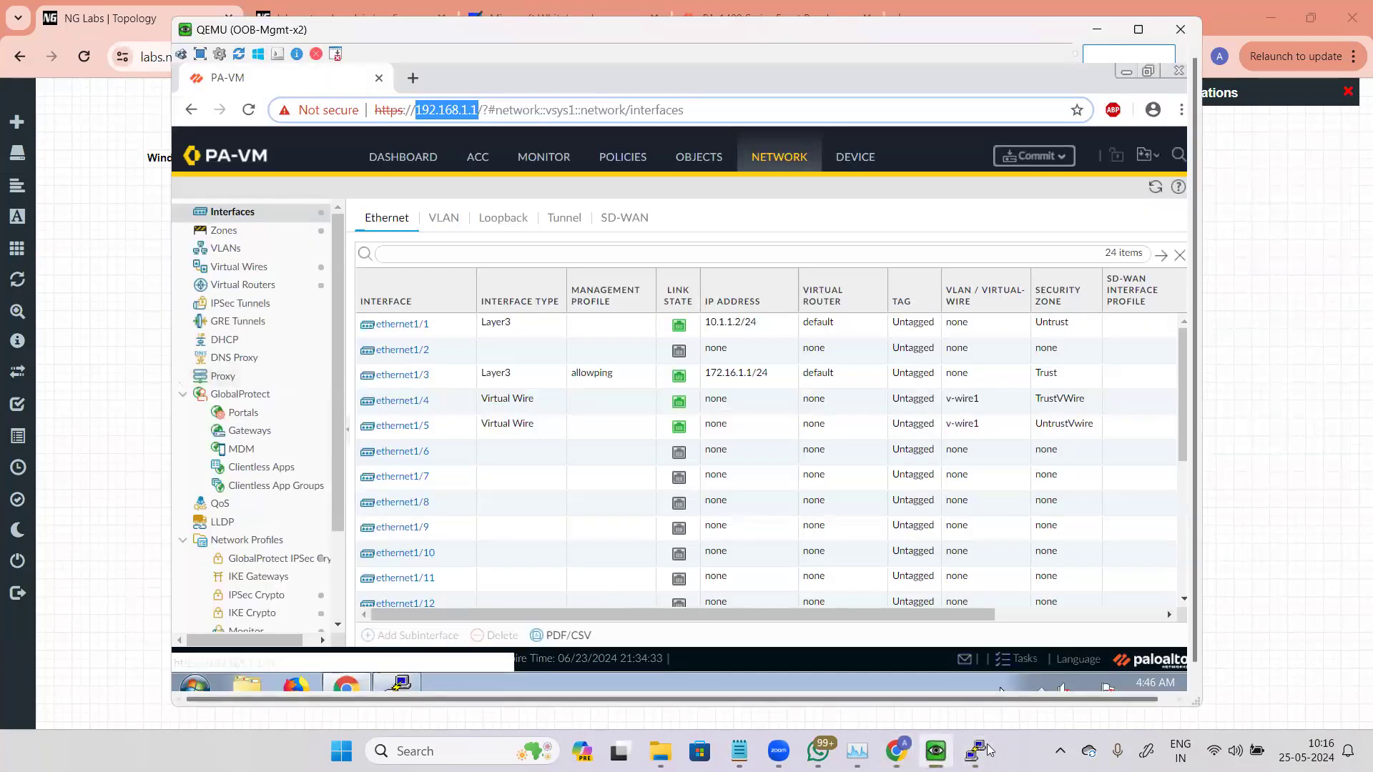
pyautogui.moveTo(975, 751)
pyautogui.click(915, 641)
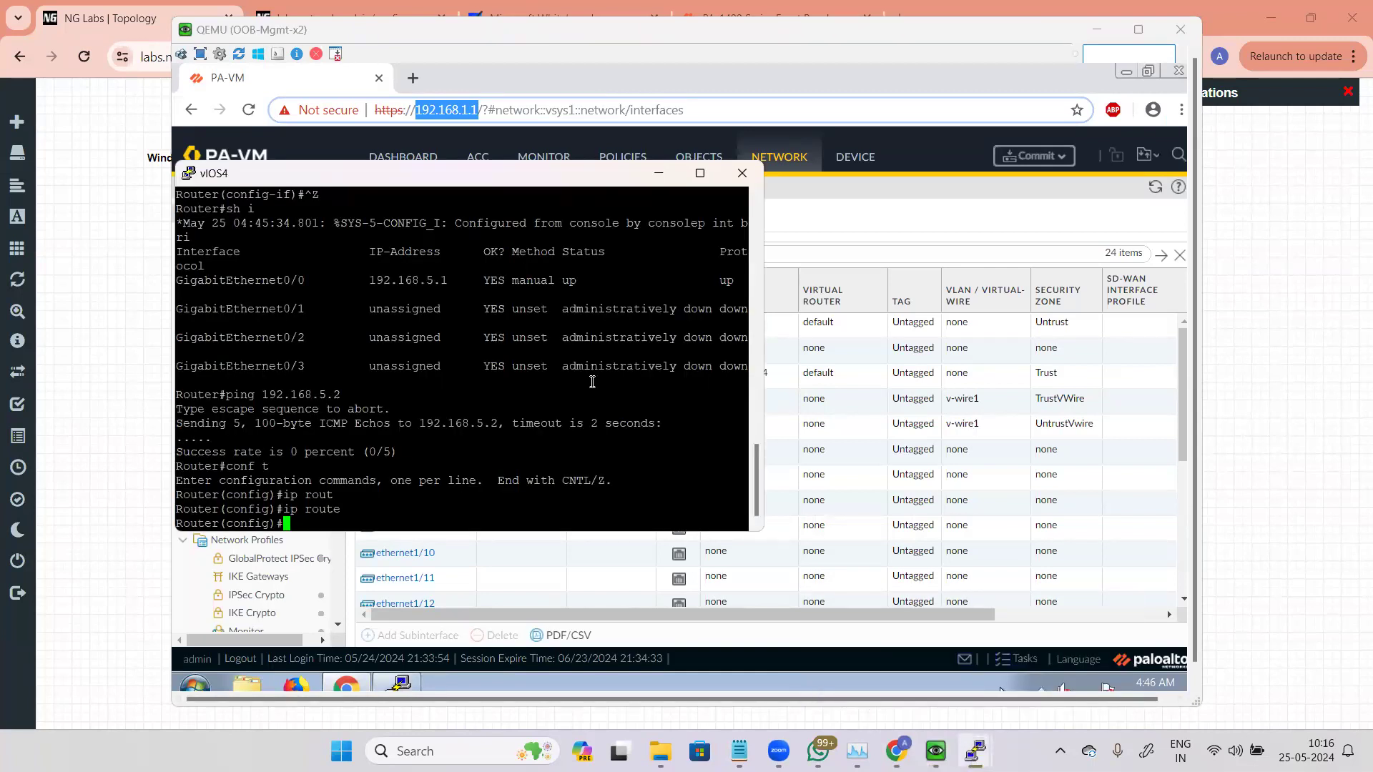
# Step: Begin a default route 0.0.0.0 0.0.0.0 on vIOS4 and list the available next-hop and interface options
pyautogui.write('ip')
pyautogui.press('Tab')
pyautogui.write('ro')
pyautogui.press('Tab')
pyautogui.write('e')
pyautogui.press('Tab')
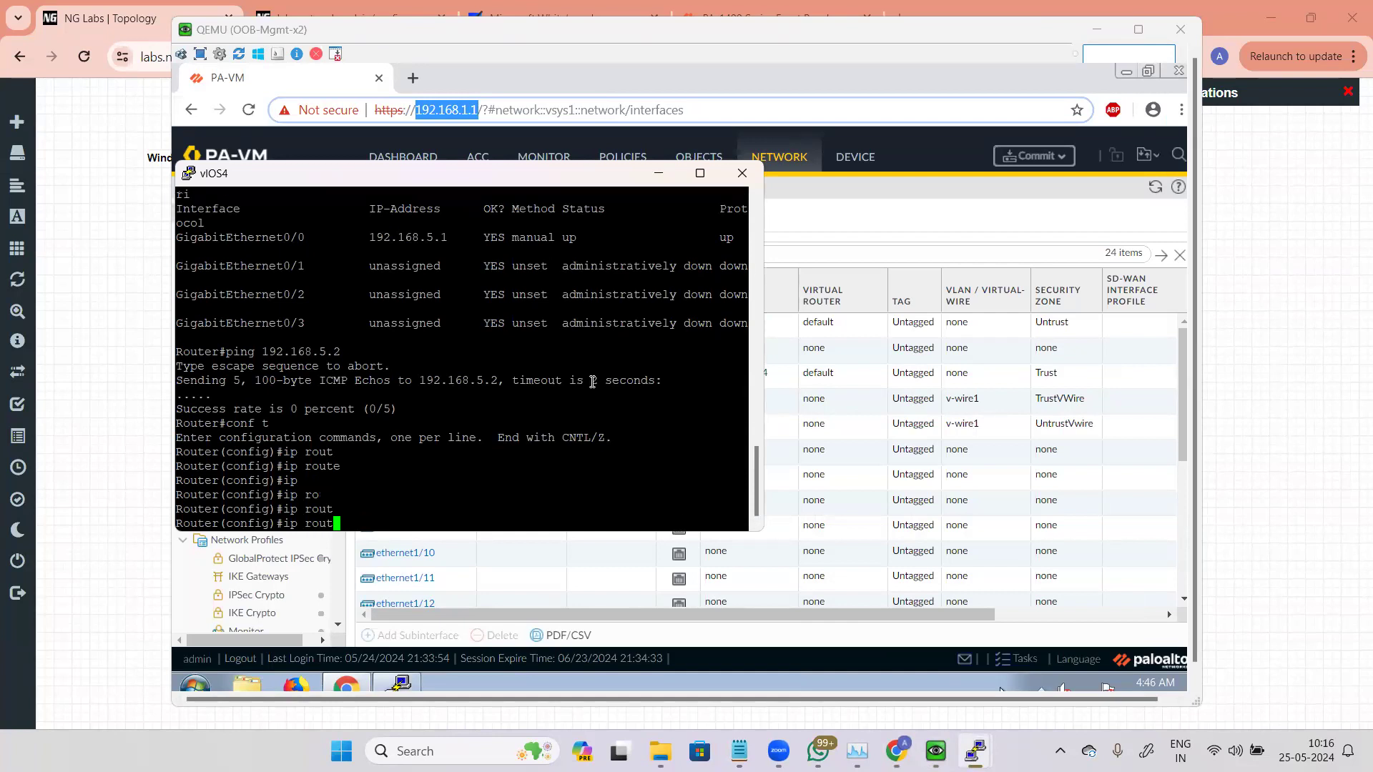
pyautogui.press('Tab')
pyautogui.press('Tab')
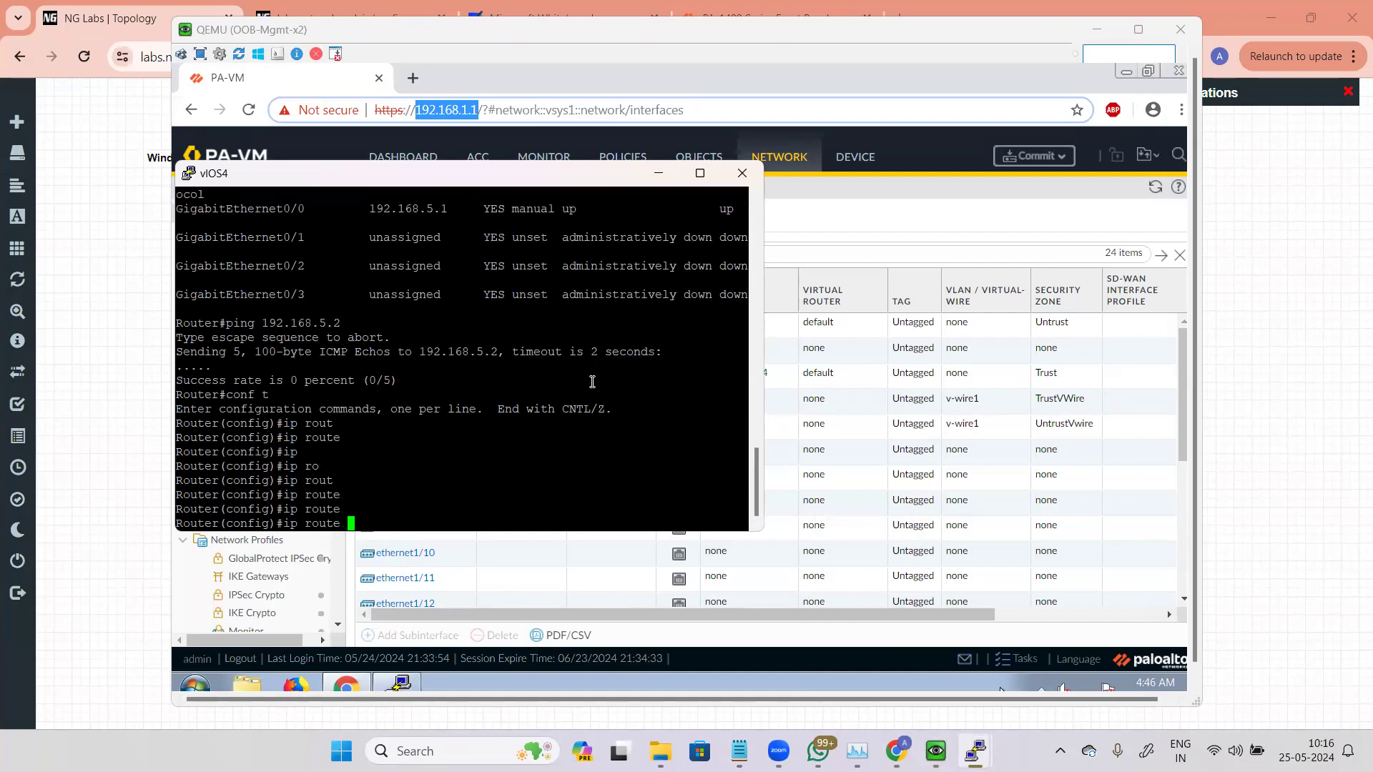
pyautogui.write('0.0.0.0 0.0.0.0')
pyautogui.press('Tab')
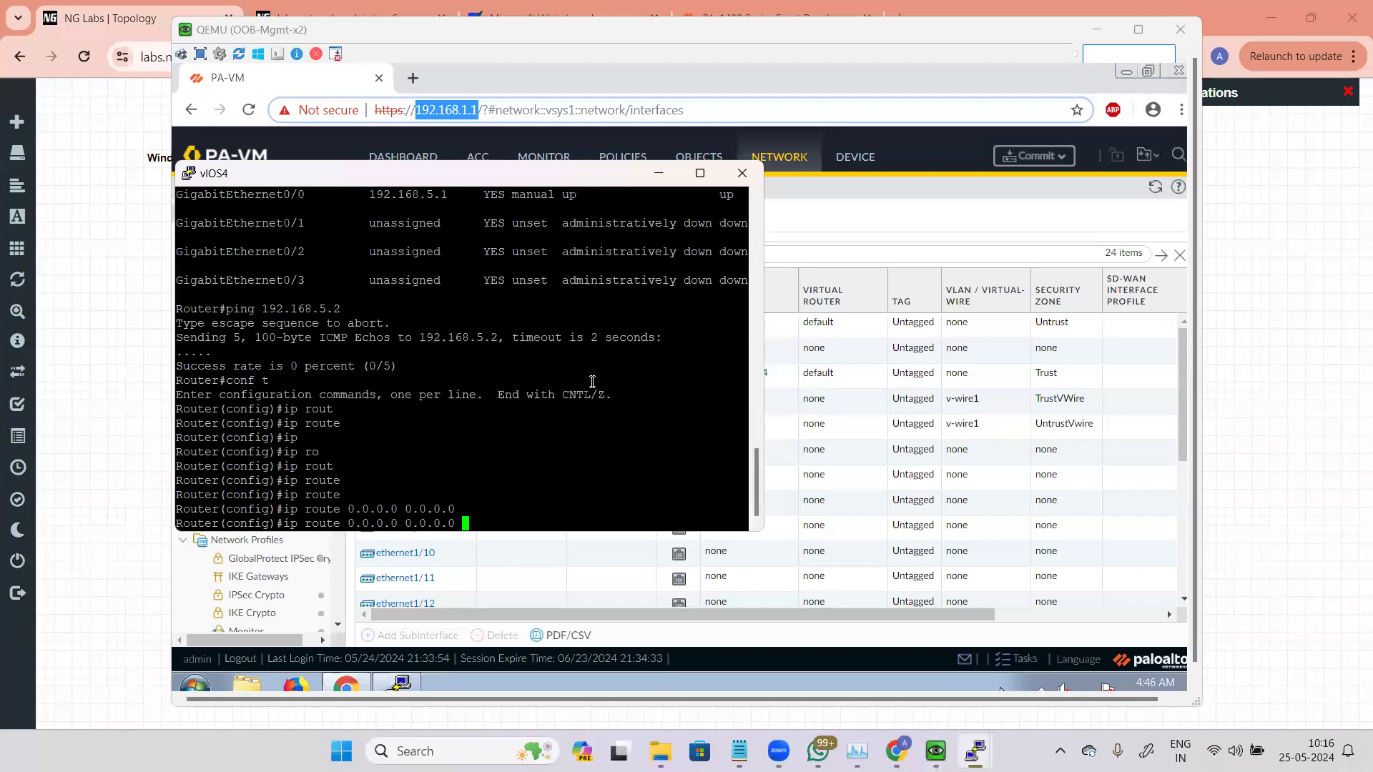
pyautogui.write('?')
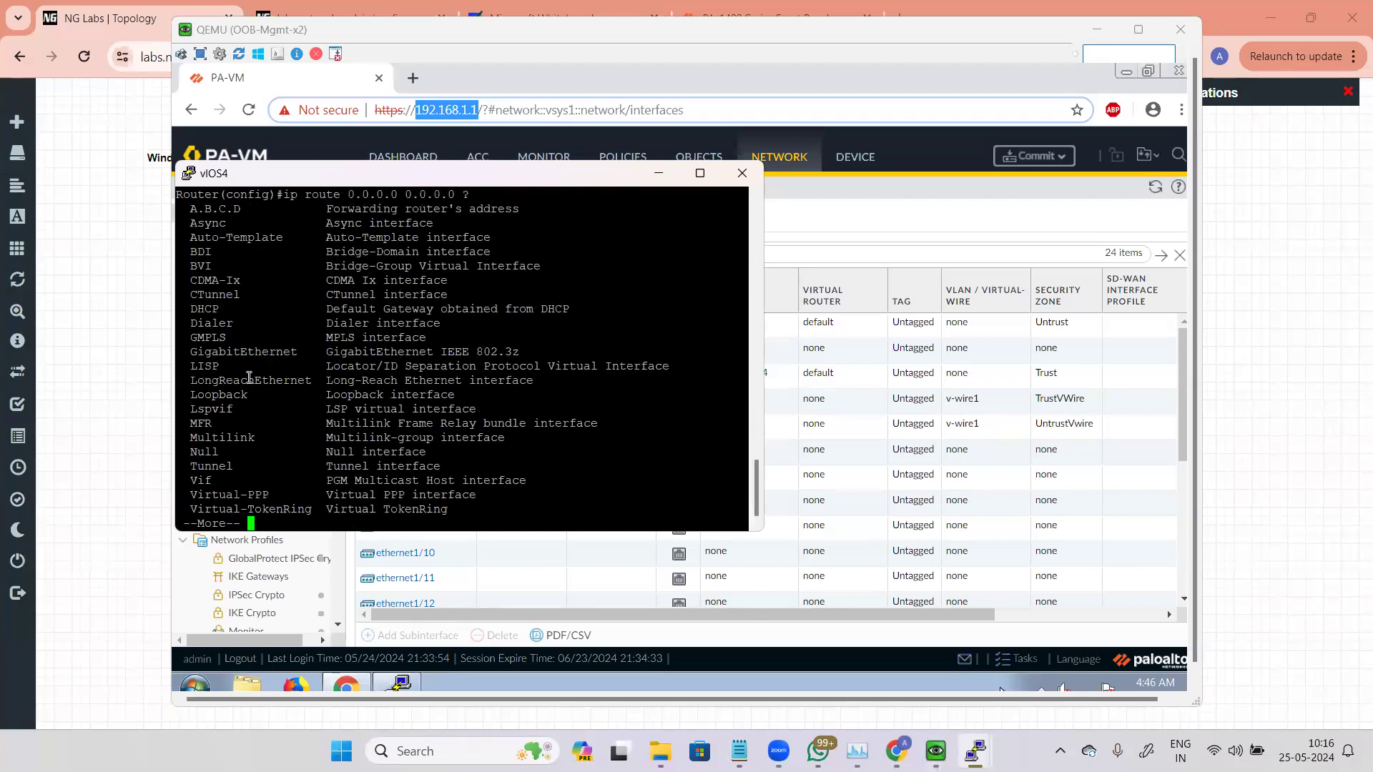
pyautogui.press('space')
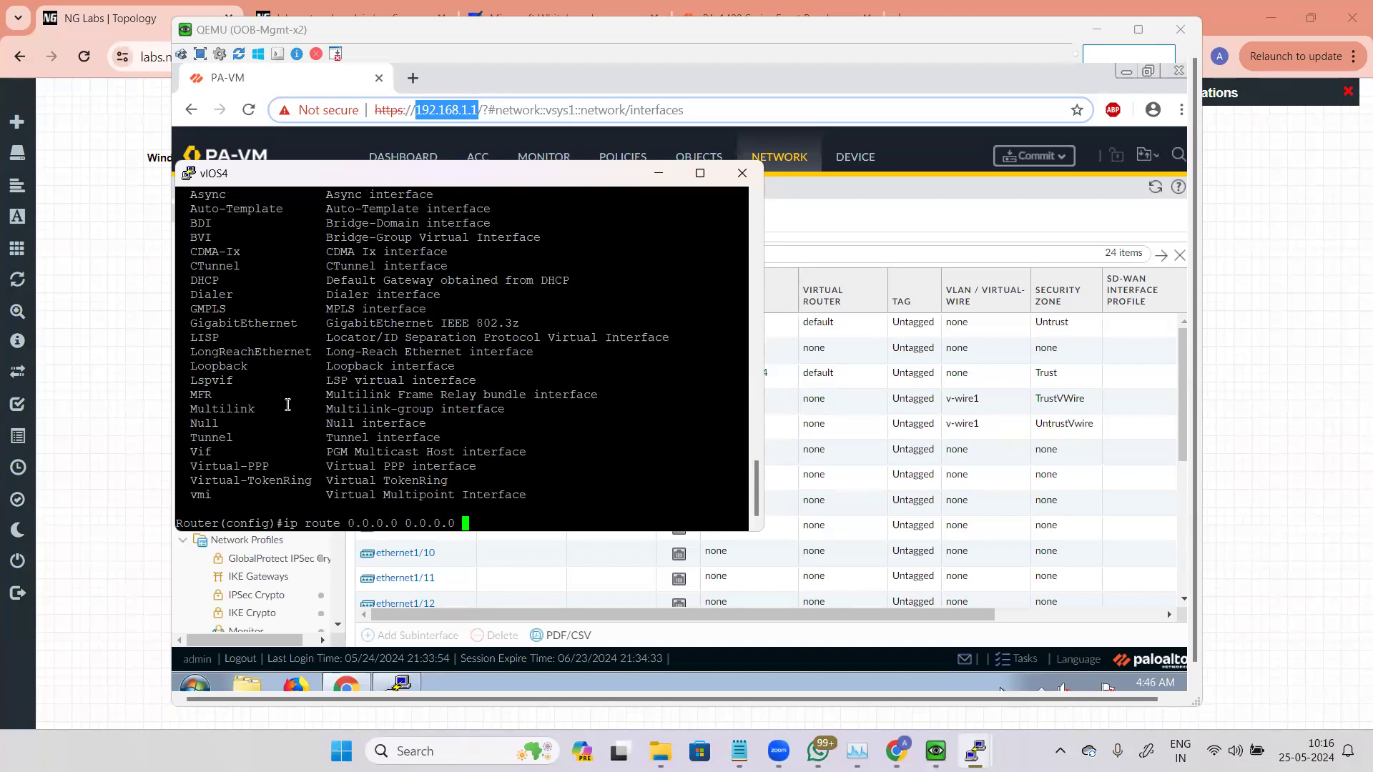
pyautogui.scroll(8, 266, 426)
pyautogui.scroll(-8, 266, 426)
pyautogui.scroll(4, 266, 426)
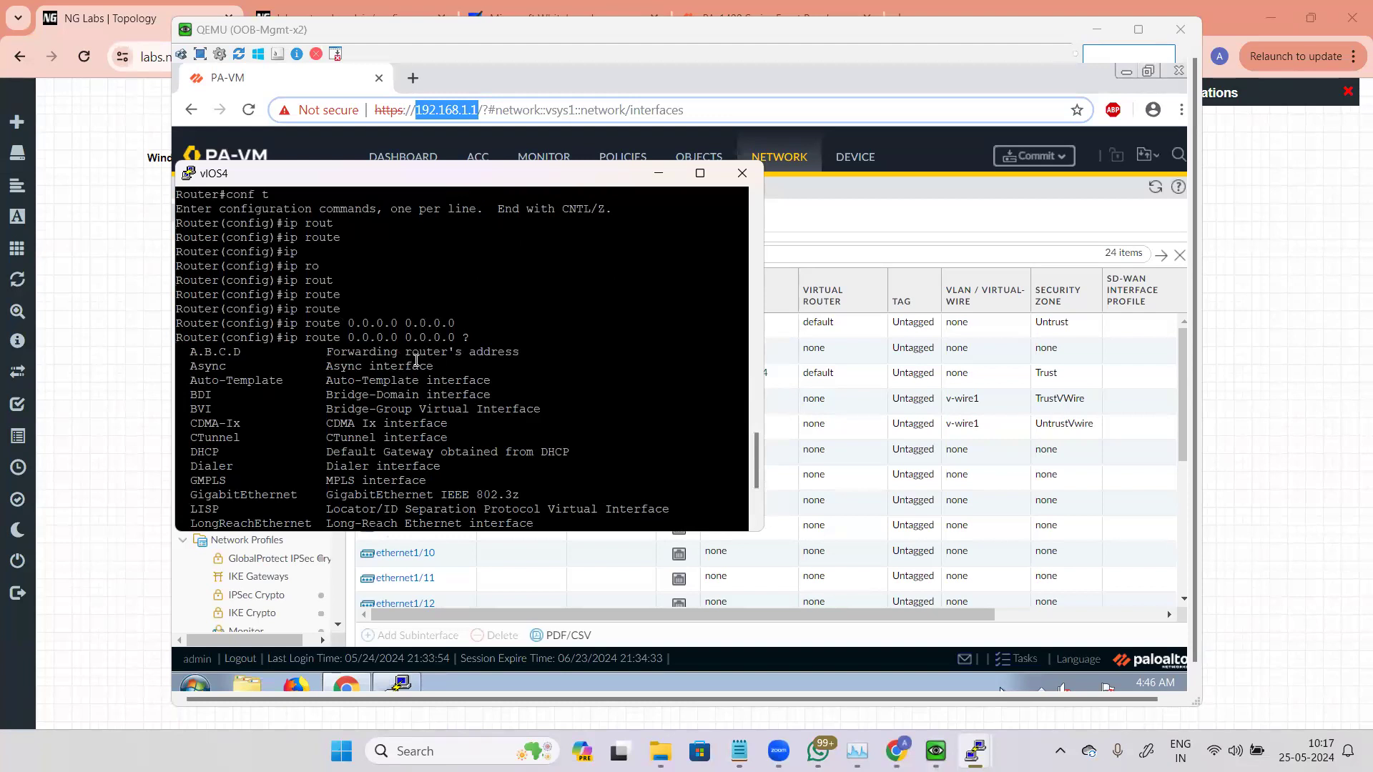
pyautogui.scroll(-4, 502, 353)
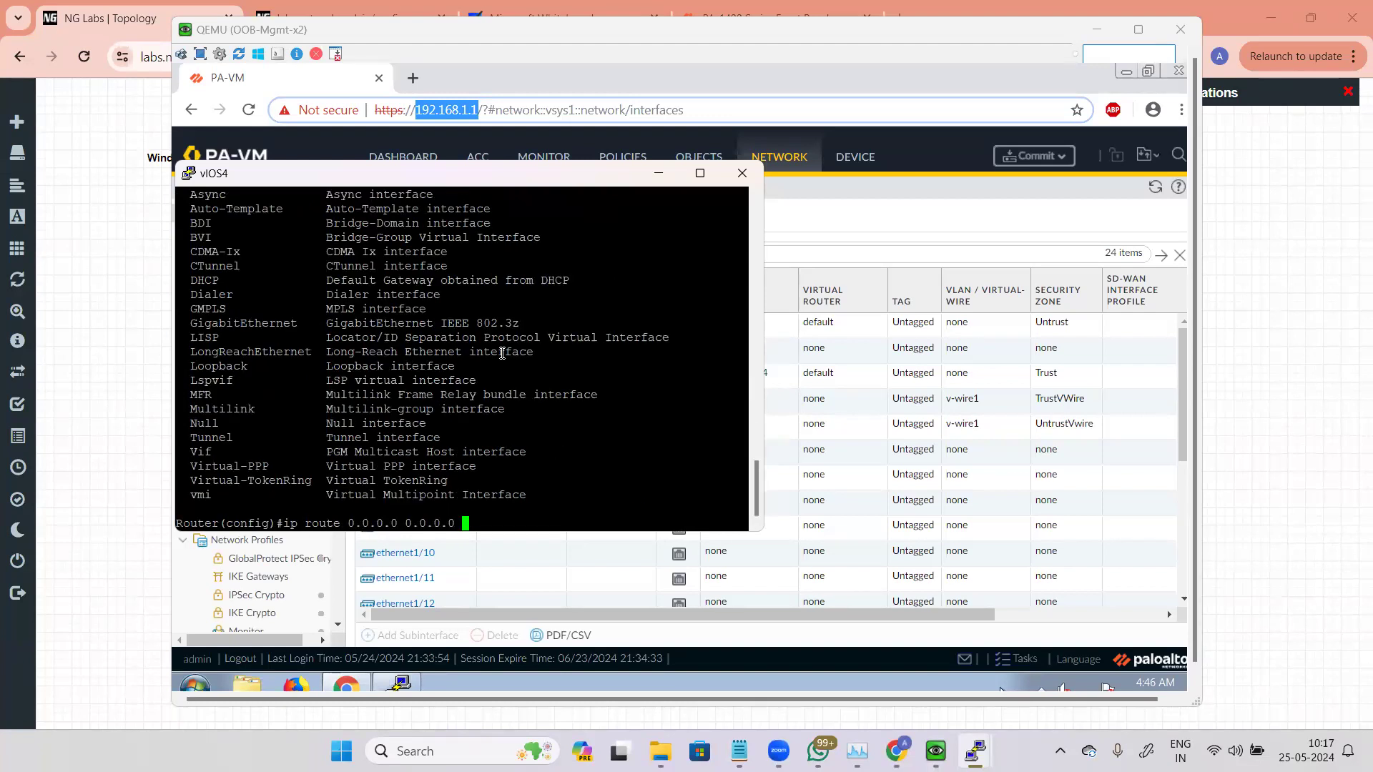
pyautogui.scroll(4, 502, 353)
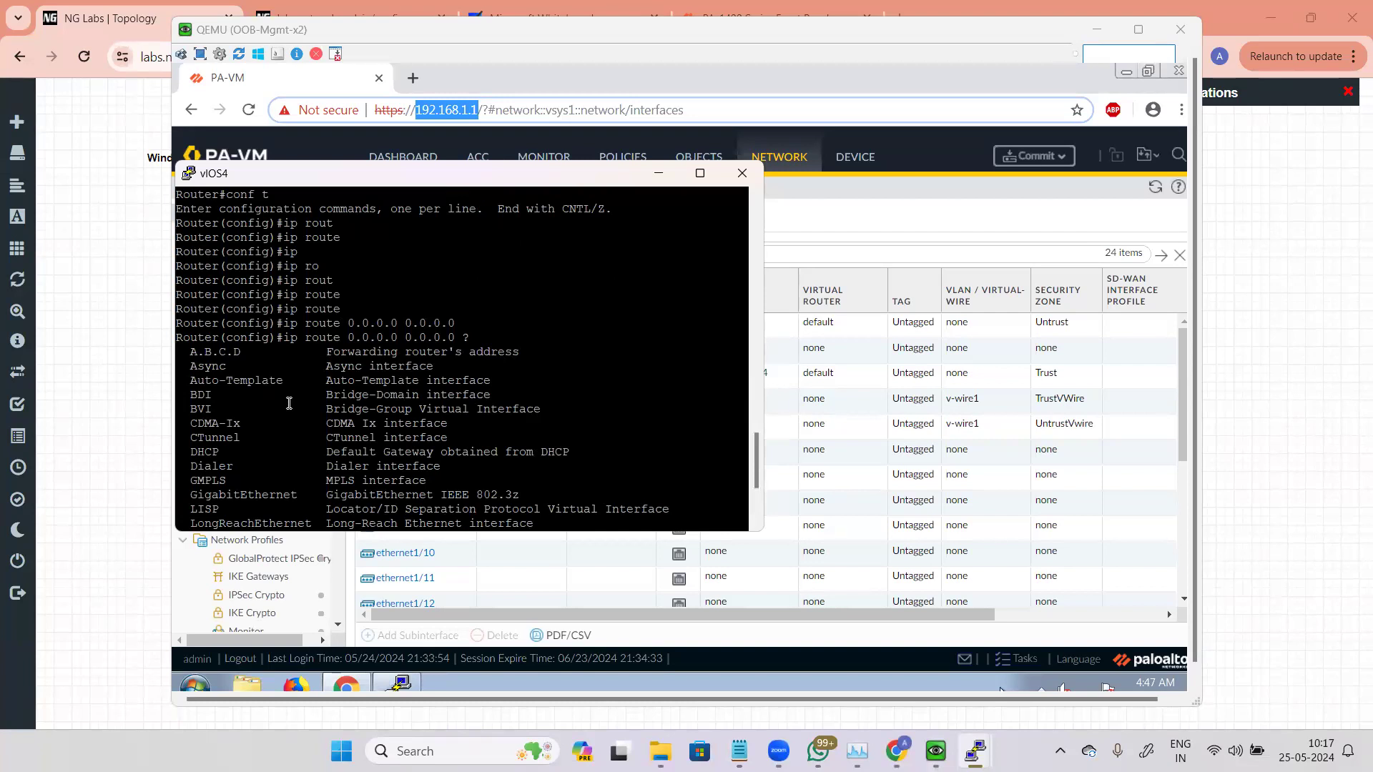
pyautogui.scroll(-4, 289, 403)
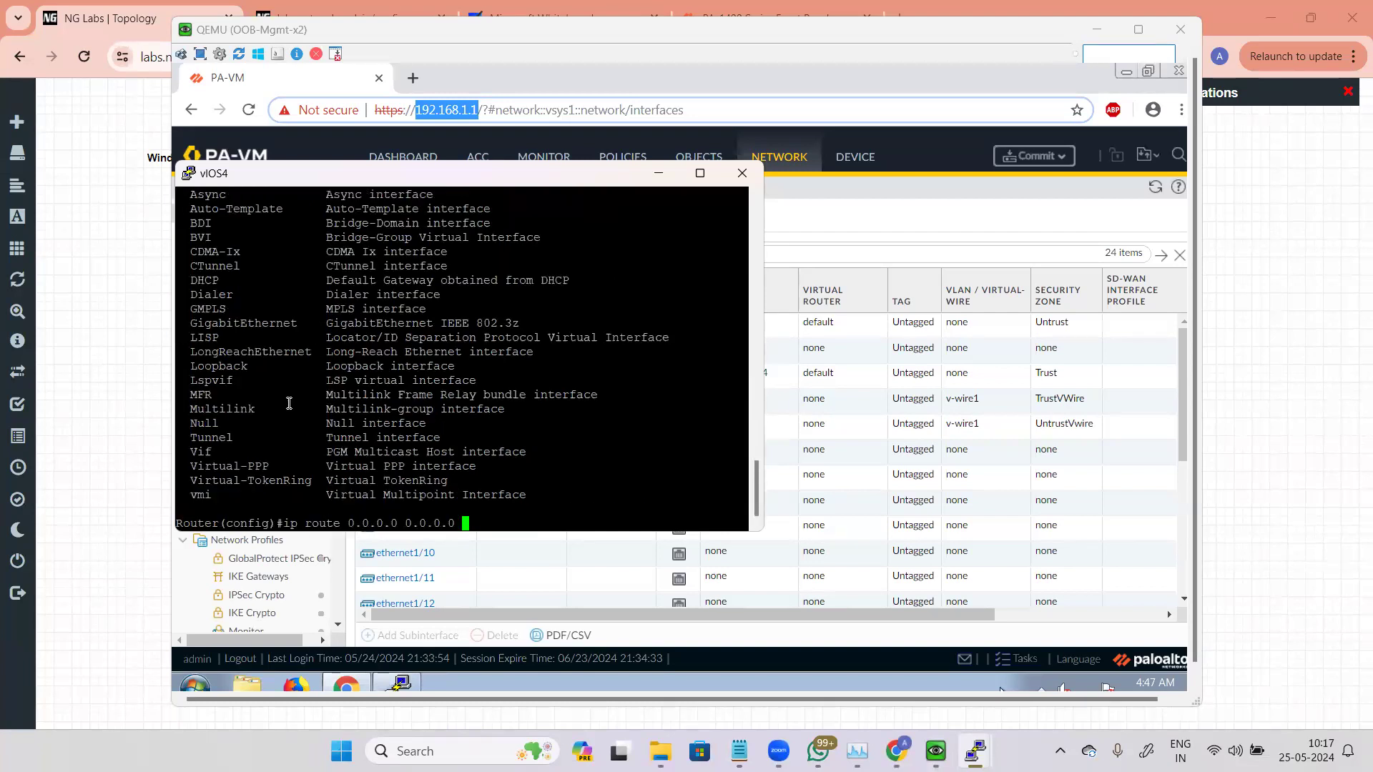
# Step: Complete the default route on vIOS4 with exit interface GigabitEthernet 0/0
pyautogui.write('g')
pyautogui.press('Tab')
pyautogui.write('i')
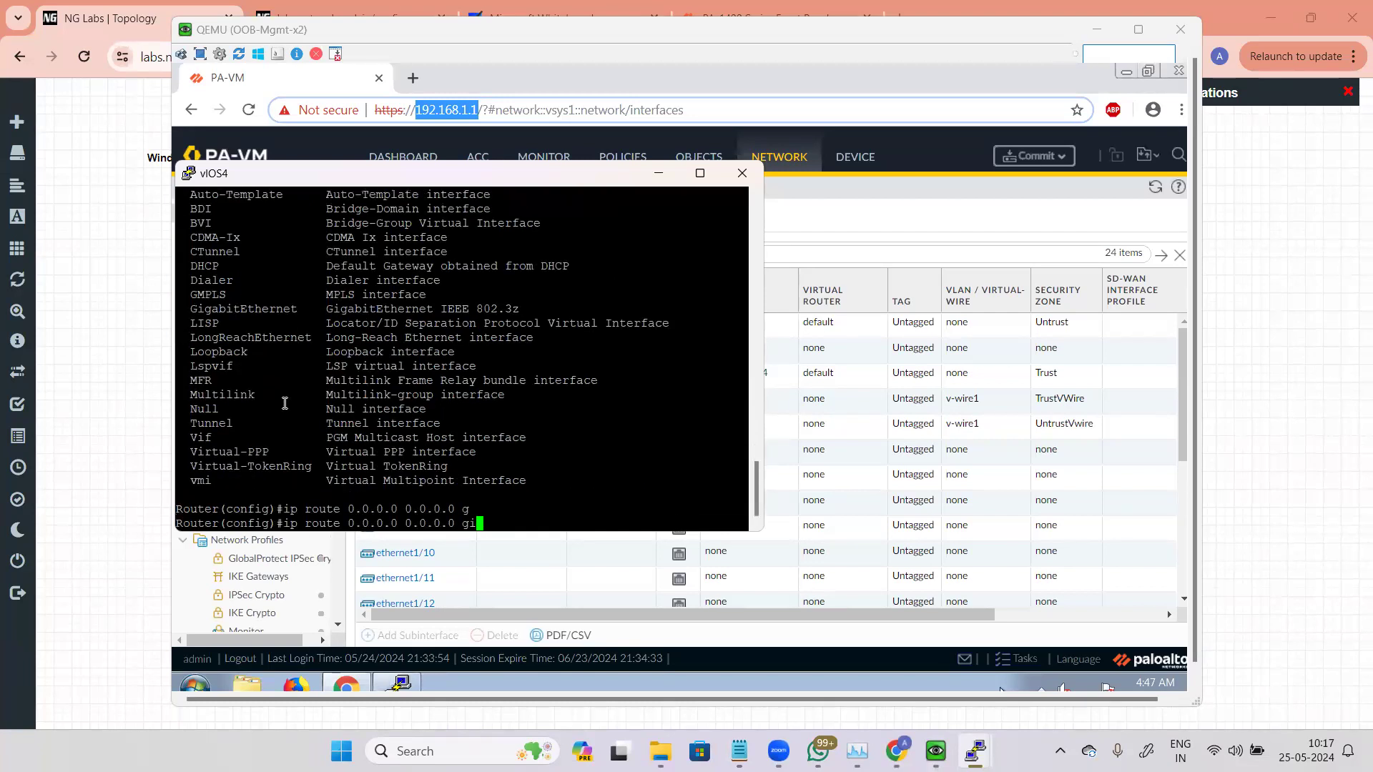
pyautogui.press('Tab')
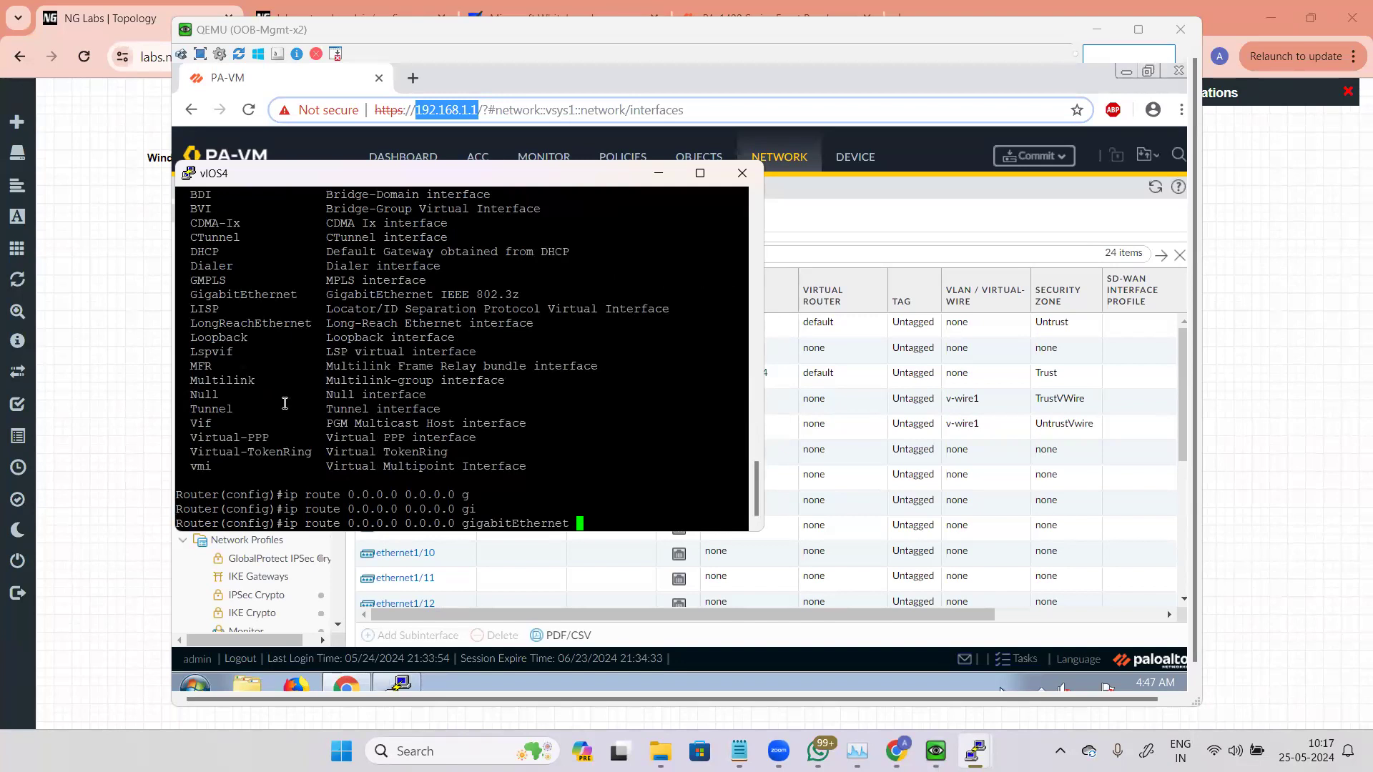
pyautogui.write('0/0')
pyautogui.press('Tab')
pyautogui.press('Tab')
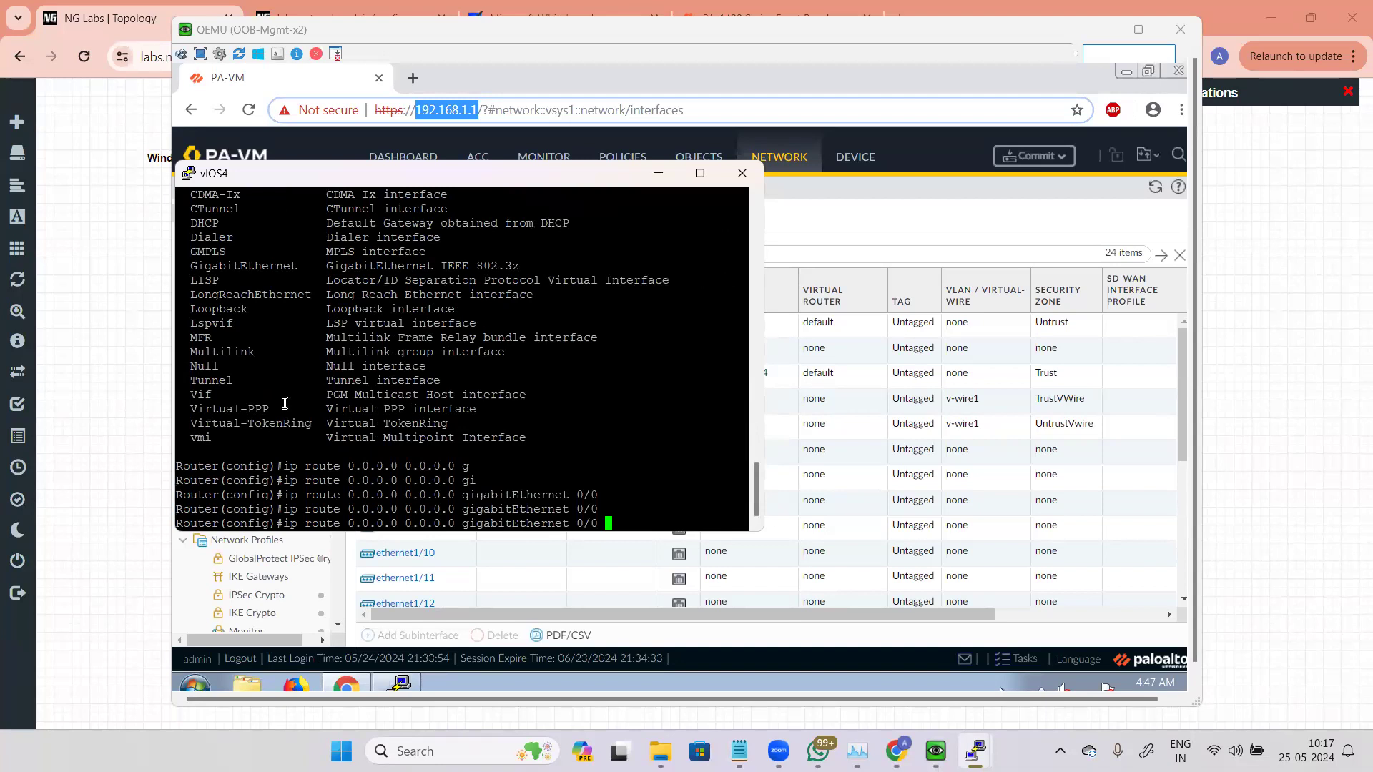
pyautogui.press('Return')
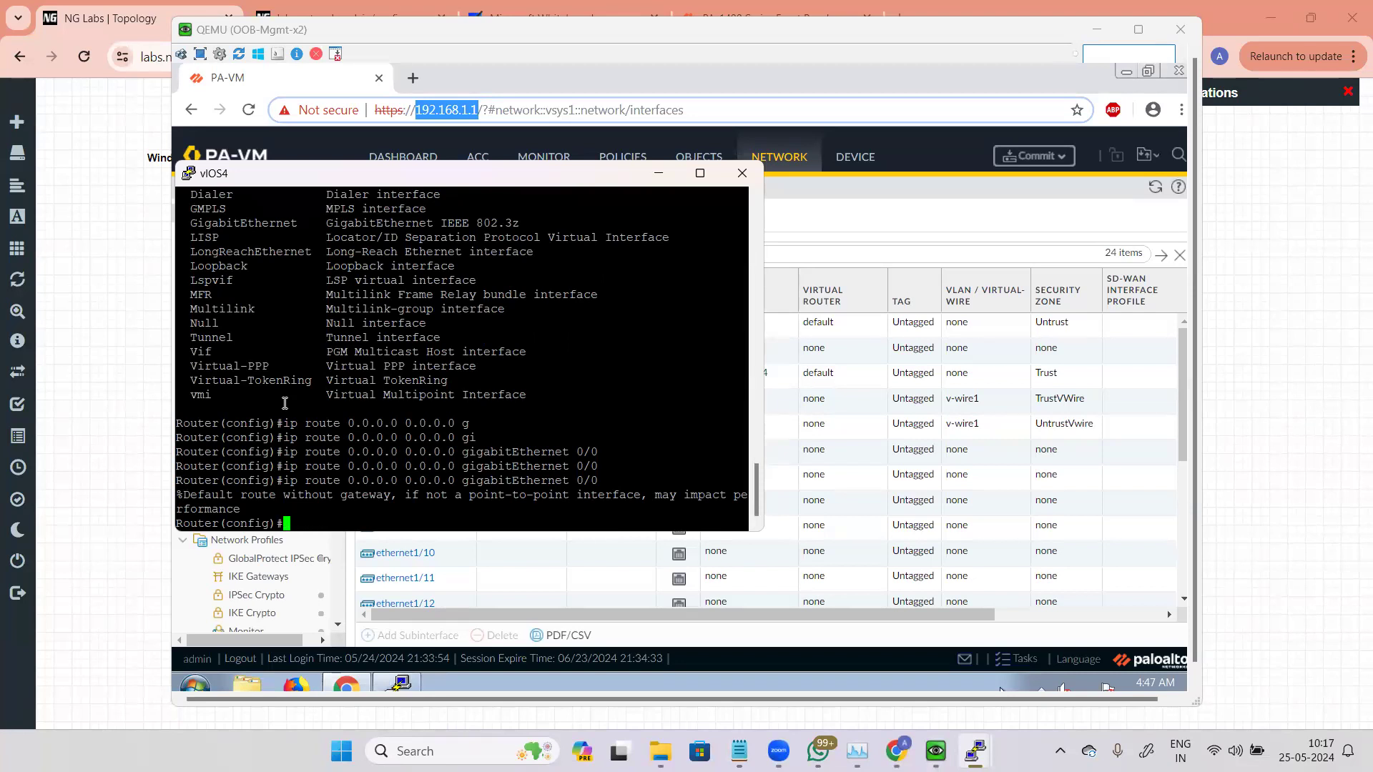
# Step: Leave configuration mode on vIOS4 and ping 192.168.5.2 again
pyautogui.hotkey('ctrl', 'z')
pyautogui.write('ping')
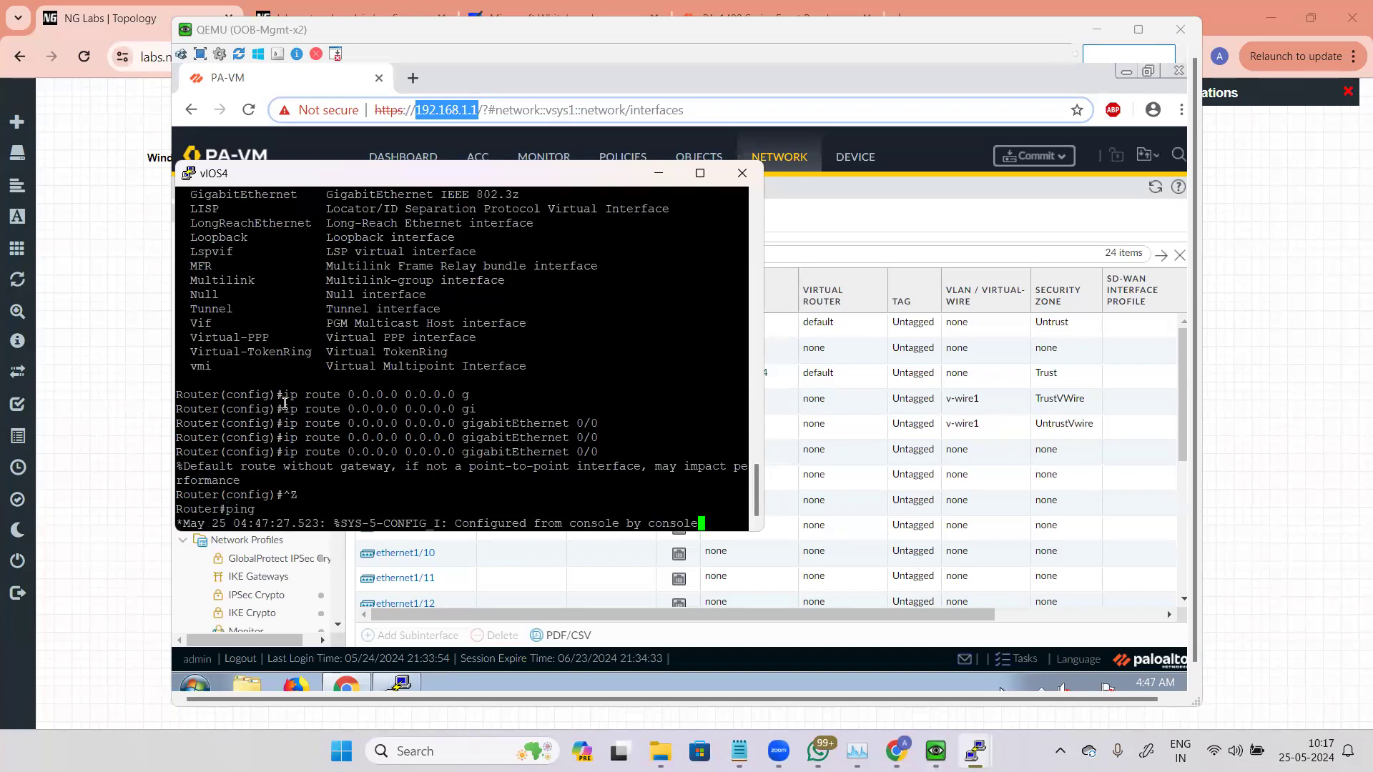
pyautogui.press('Return')
pyautogui.press('Return')
pyautogui.write('ping 192.168.5.2')
pyautogui.press('Return')
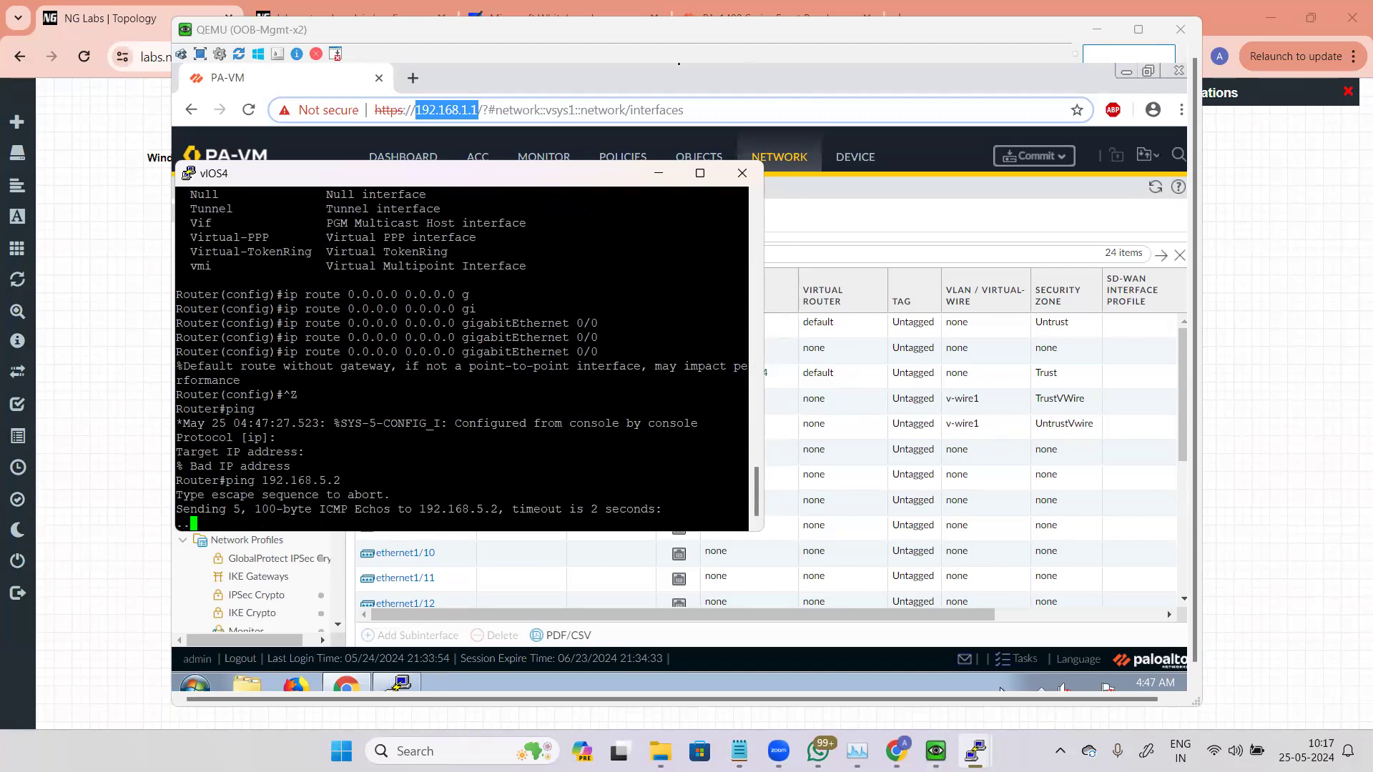
# Step: Check the firewall's traffic logs and security policy rulebase, then reload the web interface
pyautogui.click(679, 63)
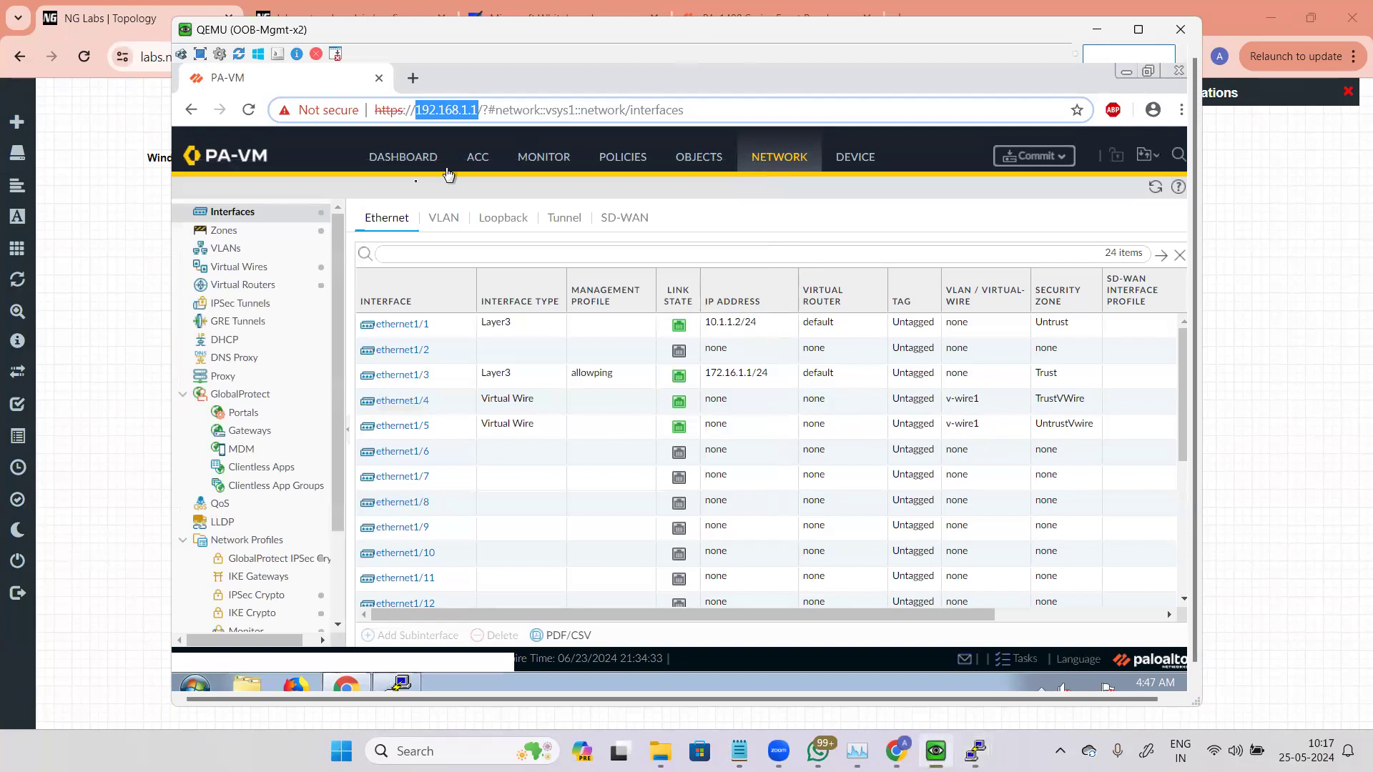
pyautogui.click(526, 161)
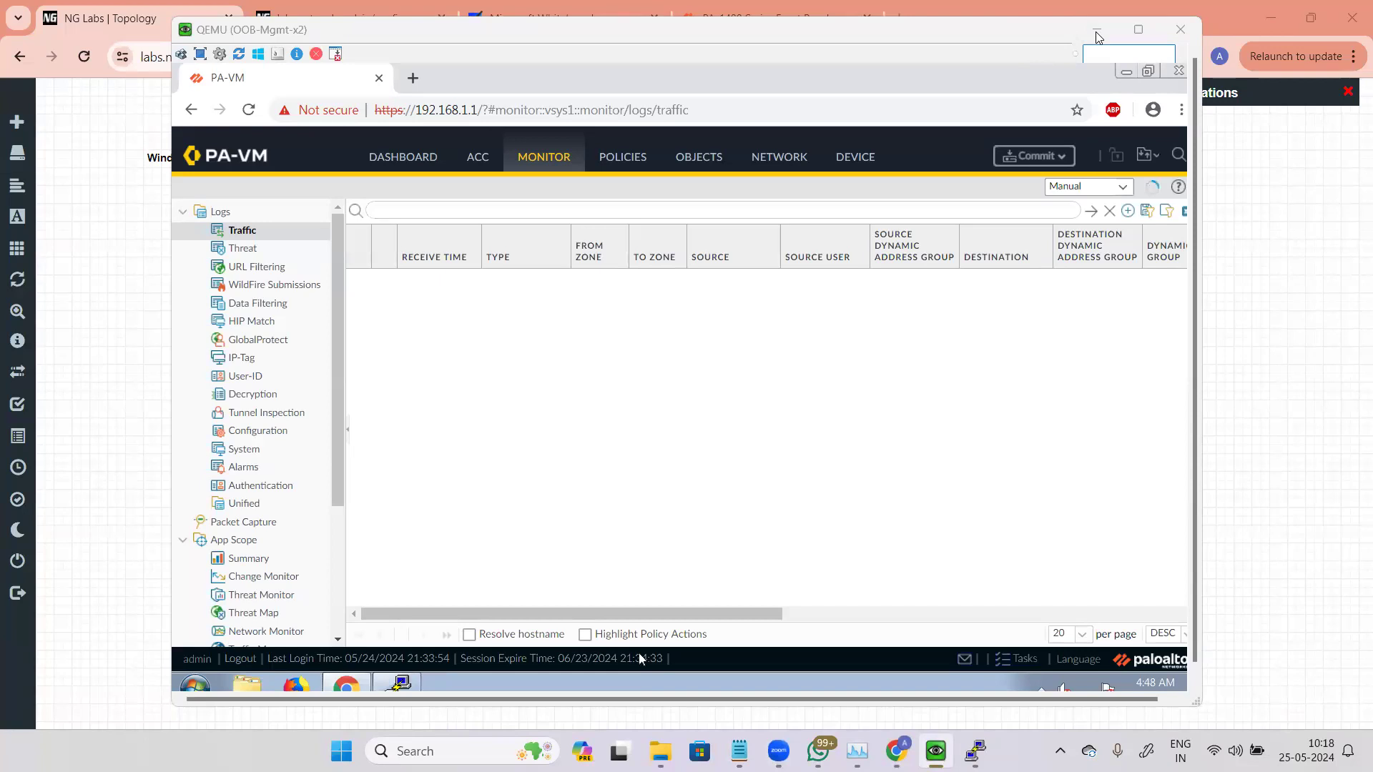
pyautogui.click(1021, 154)
pyautogui.click(624, 158)
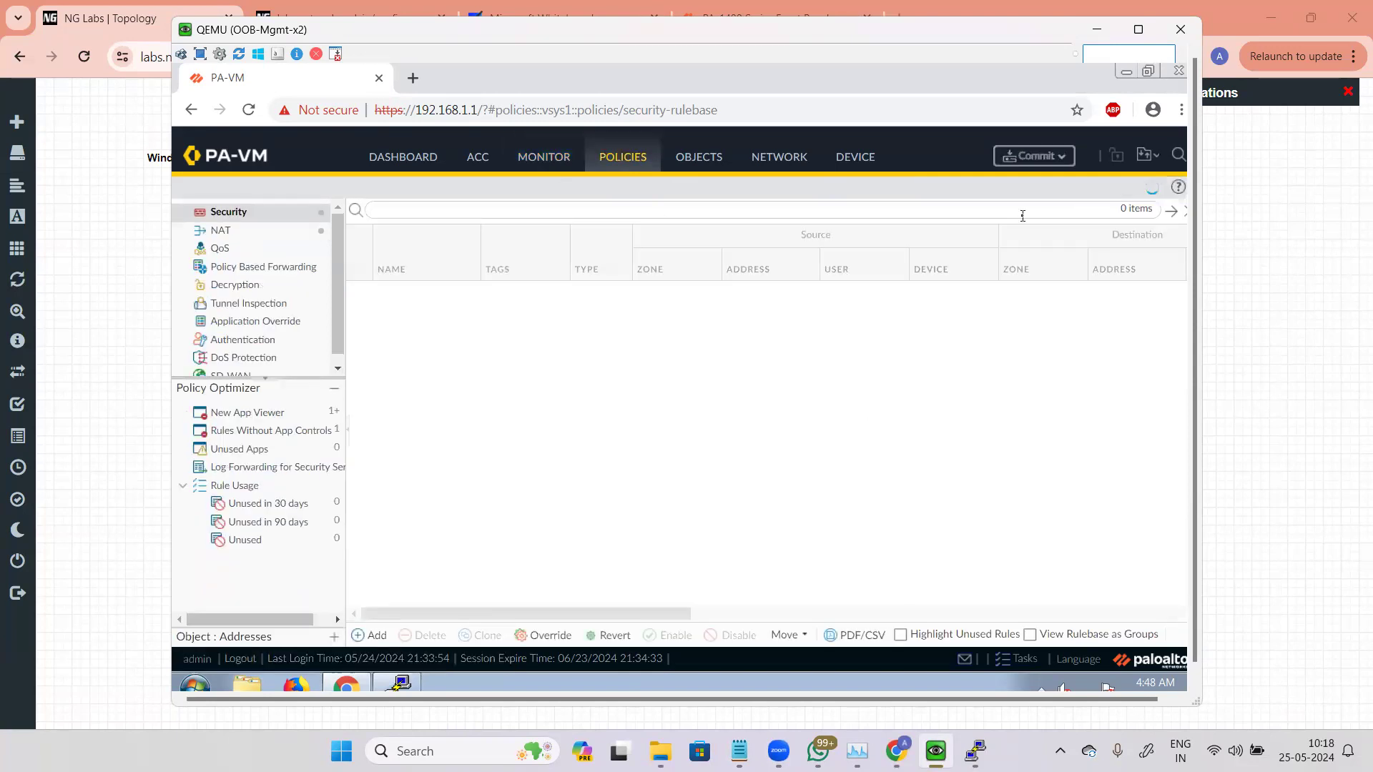
pyautogui.click(248, 109)
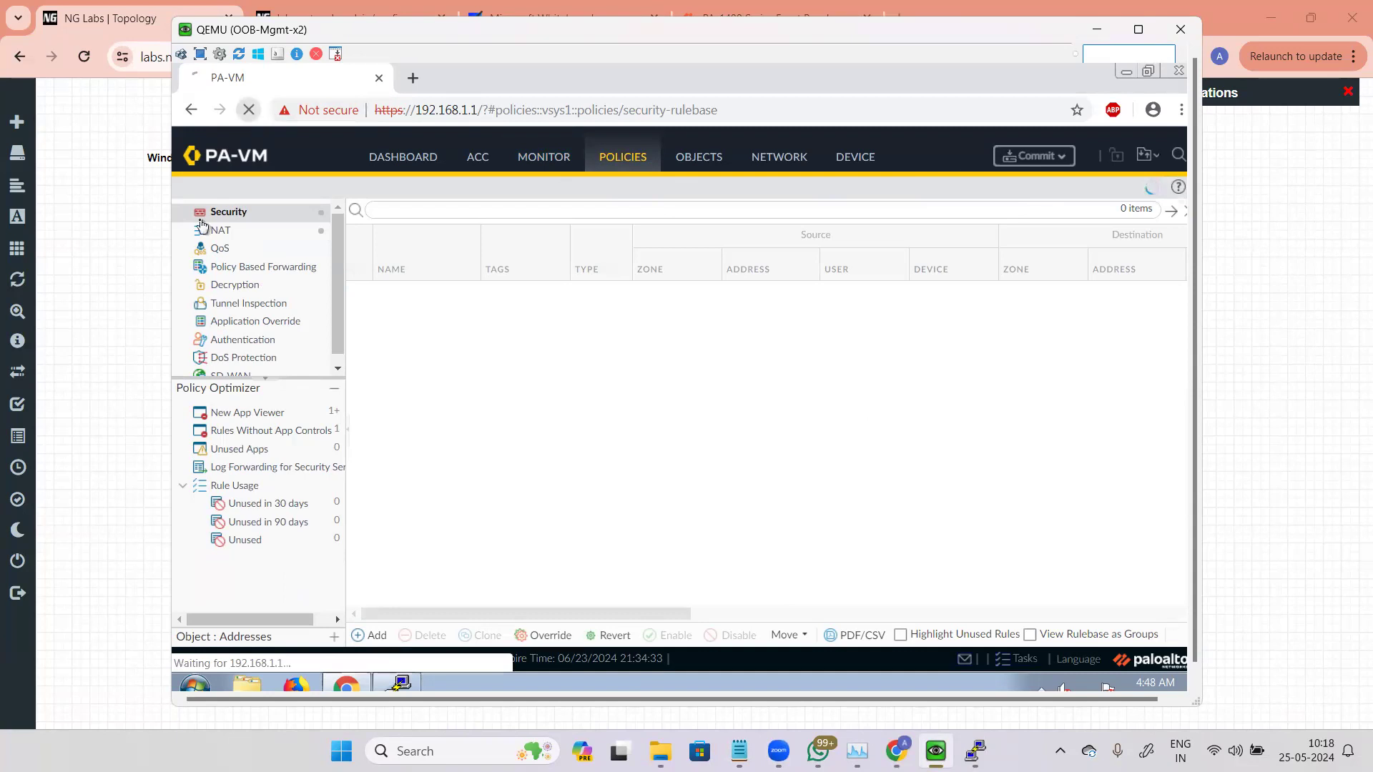
# Step: Bring the vIOS7 and vIOS4 consoles forward, then return to the management machine's browser
pyautogui.click(98, 11)
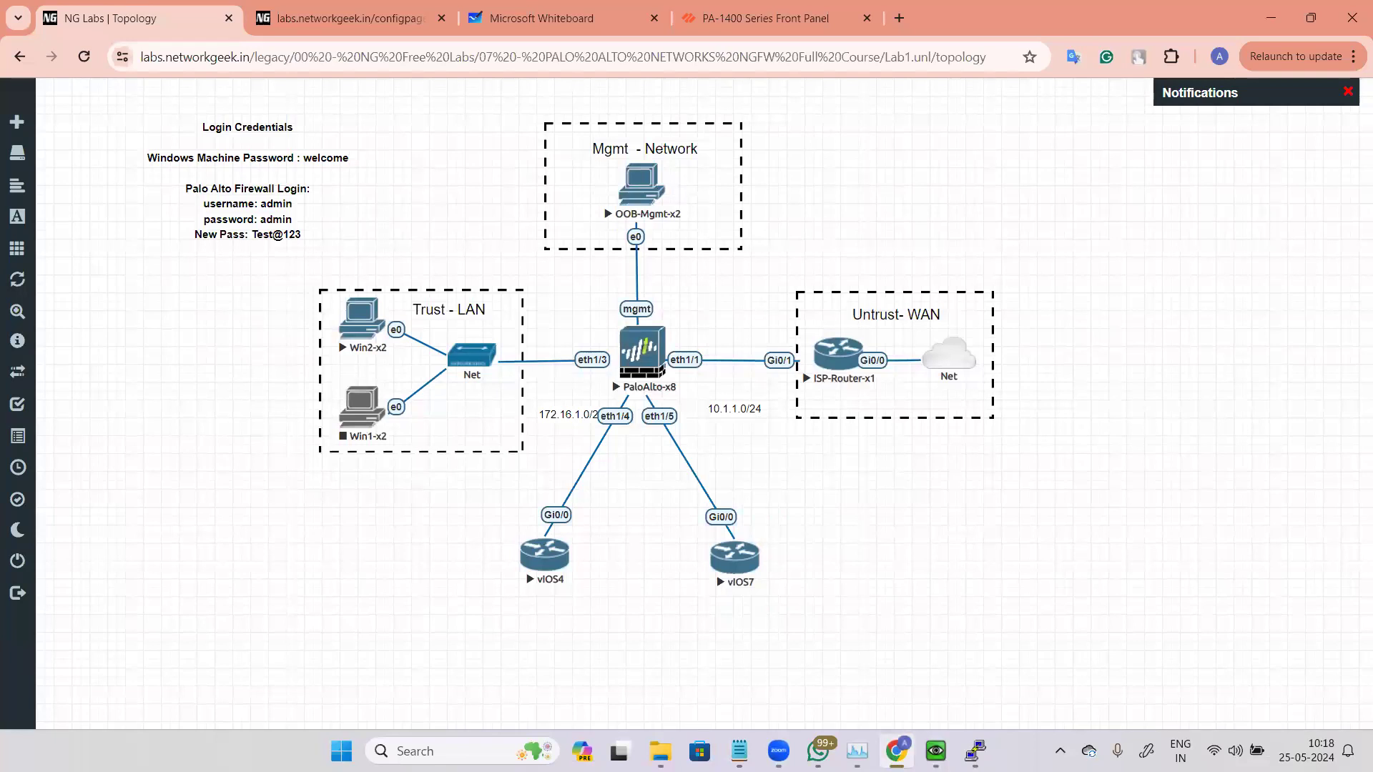
pyautogui.moveTo(975, 750)
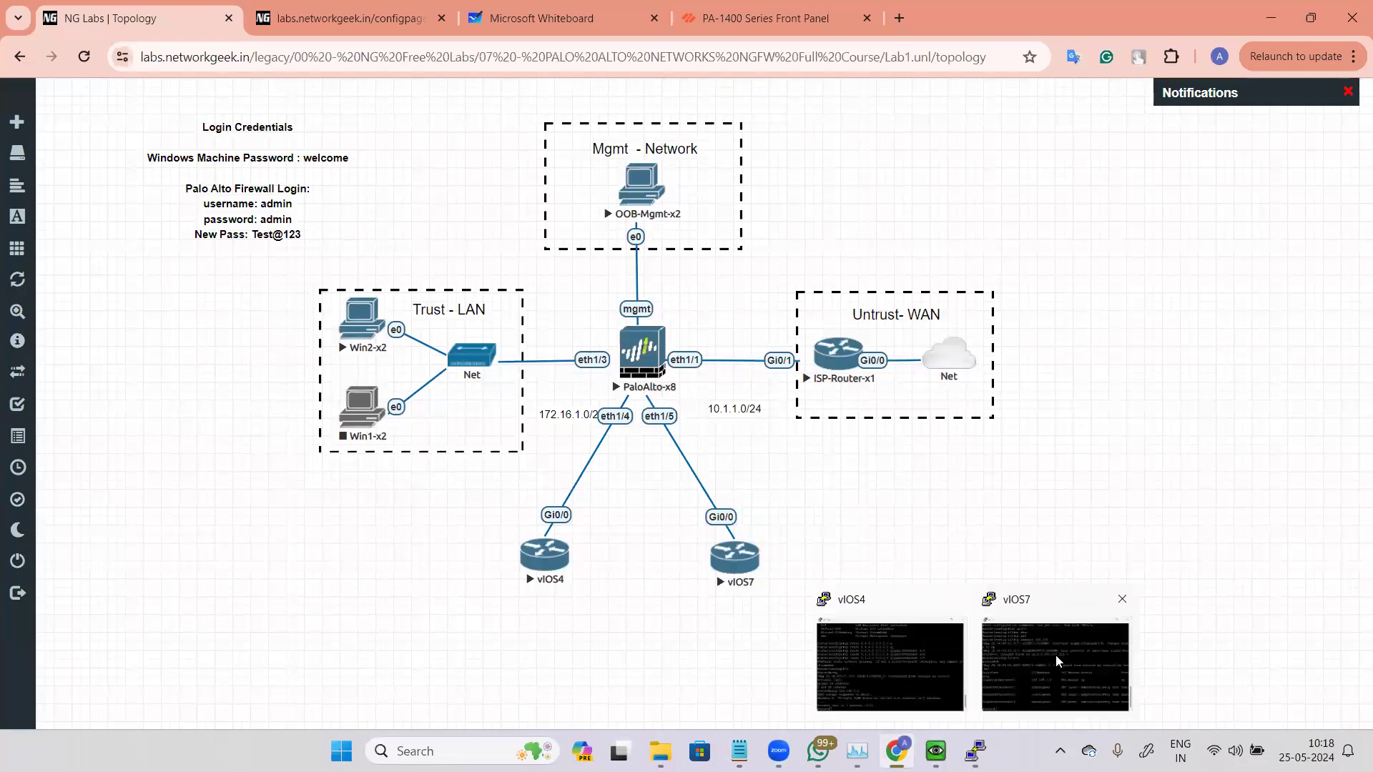
pyautogui.click(1057, 660)
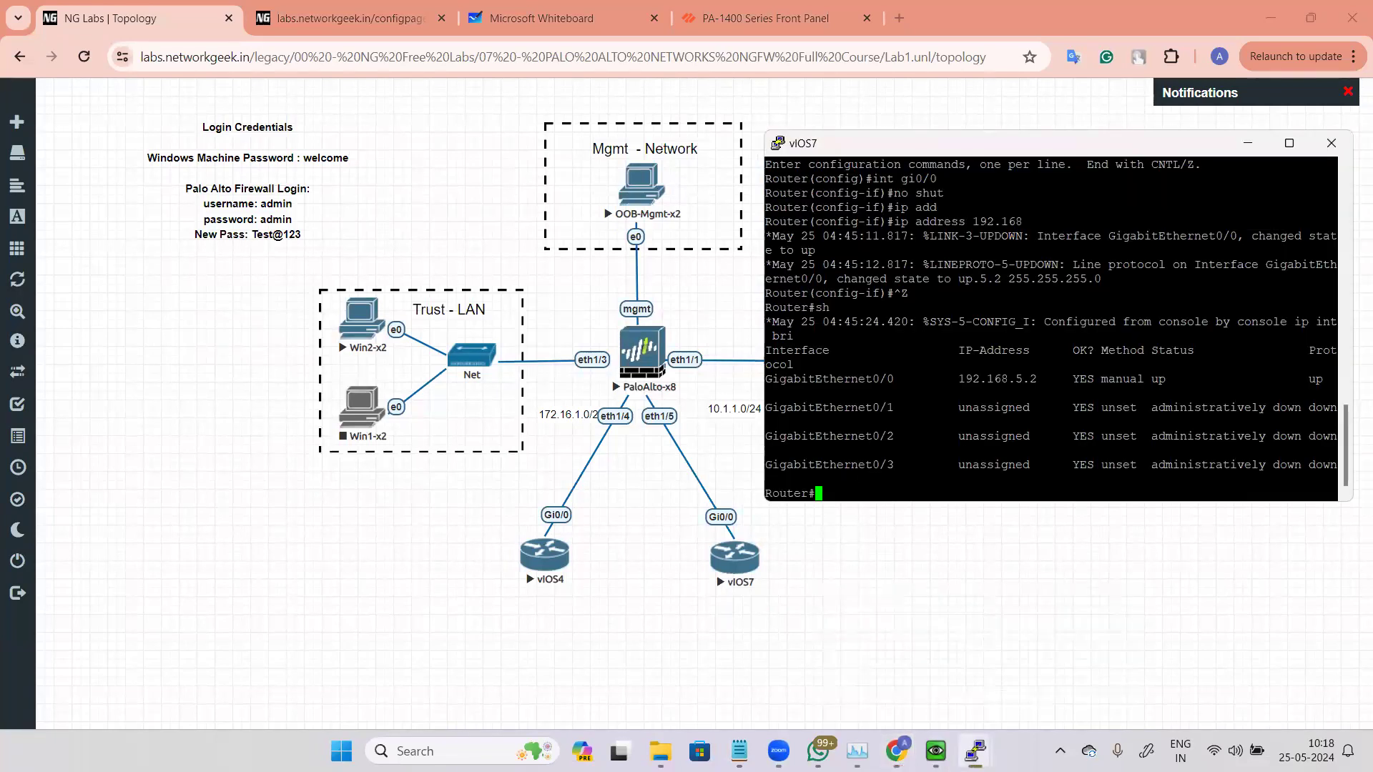
pyautogui.click(894, 660)
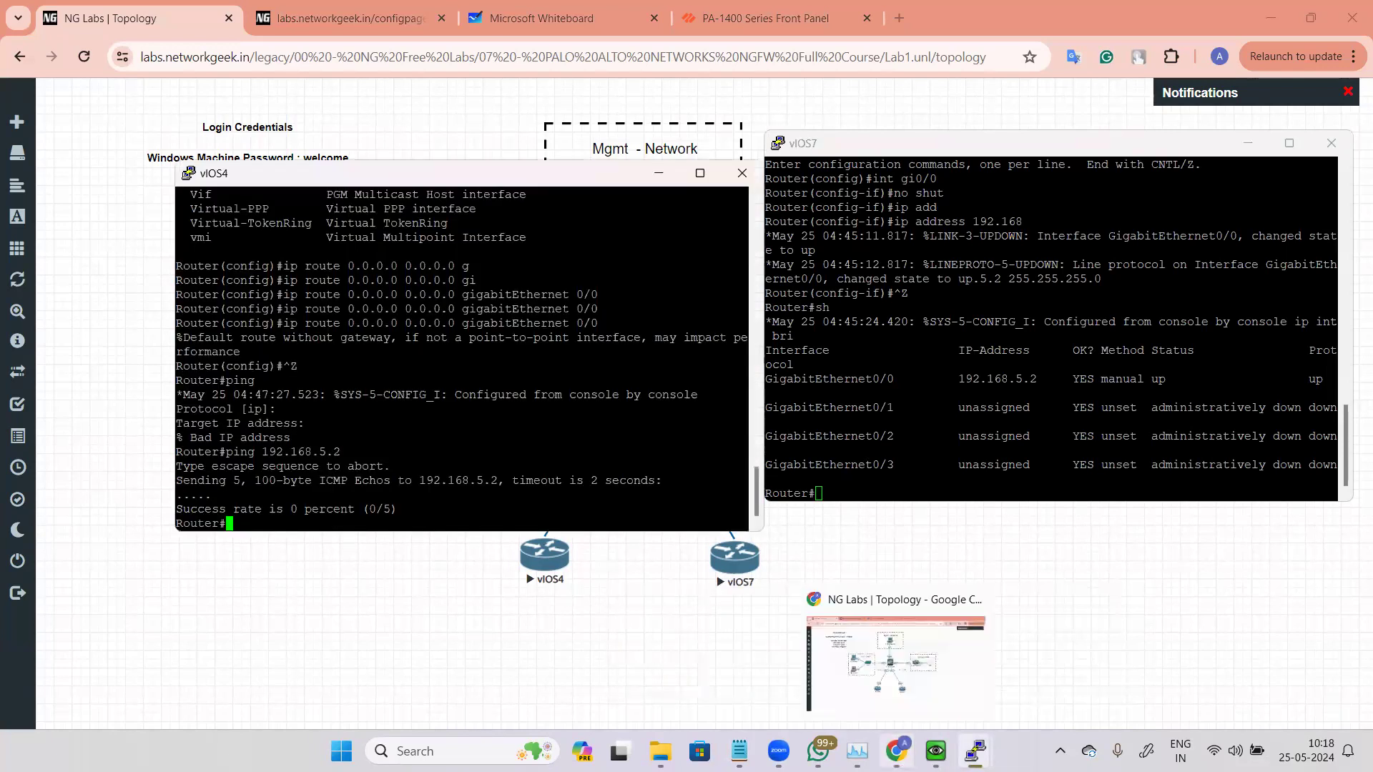
pyautogui.click(935, 751)
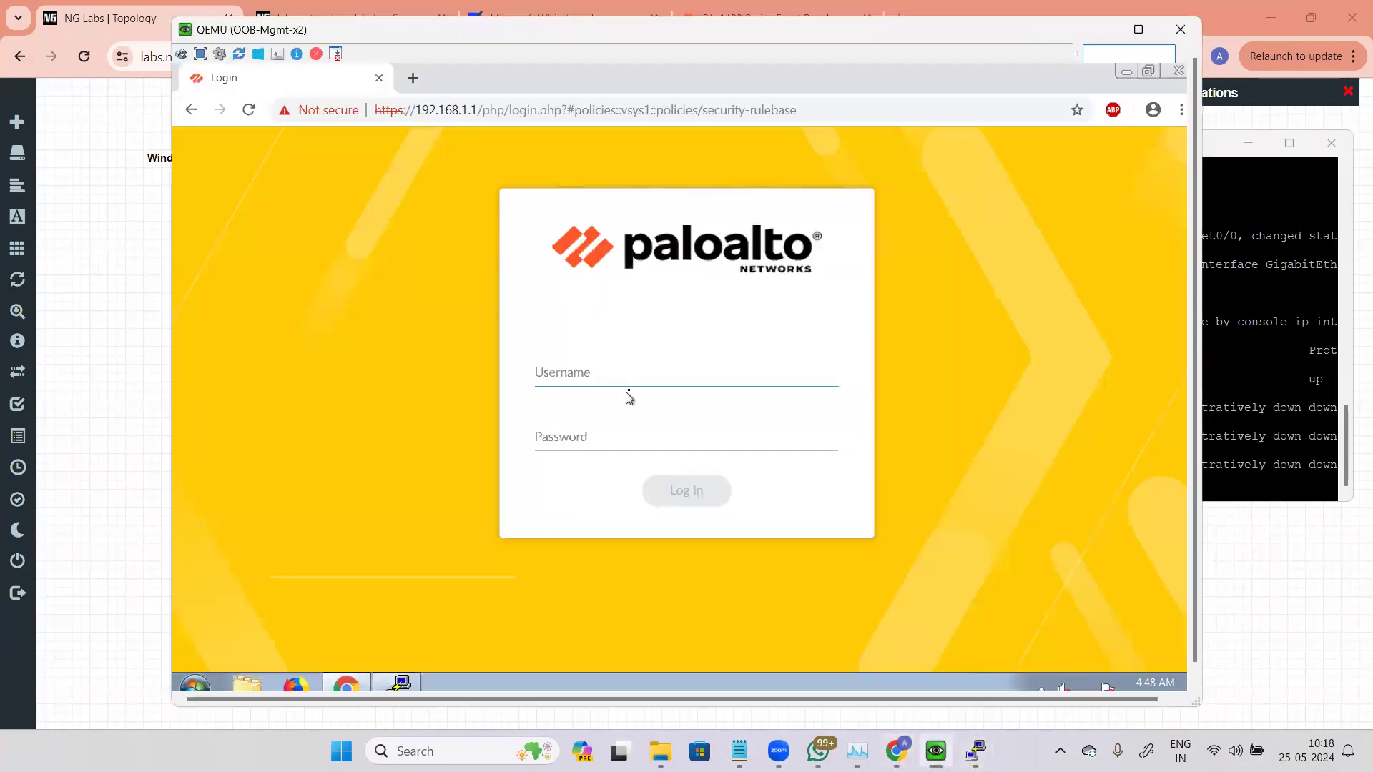
# Step: Log back in to the firewall web interface as admin with the account password, dismissing the Sticky Keys prompt
pyautogui.write('admin')
pyautogui.press('Tab')
pyautogui.press('shift')
pyautogui.press('shift')
pyautogui.press('shift')
pyautogui.press('shift')
pyautogui.press('shift')
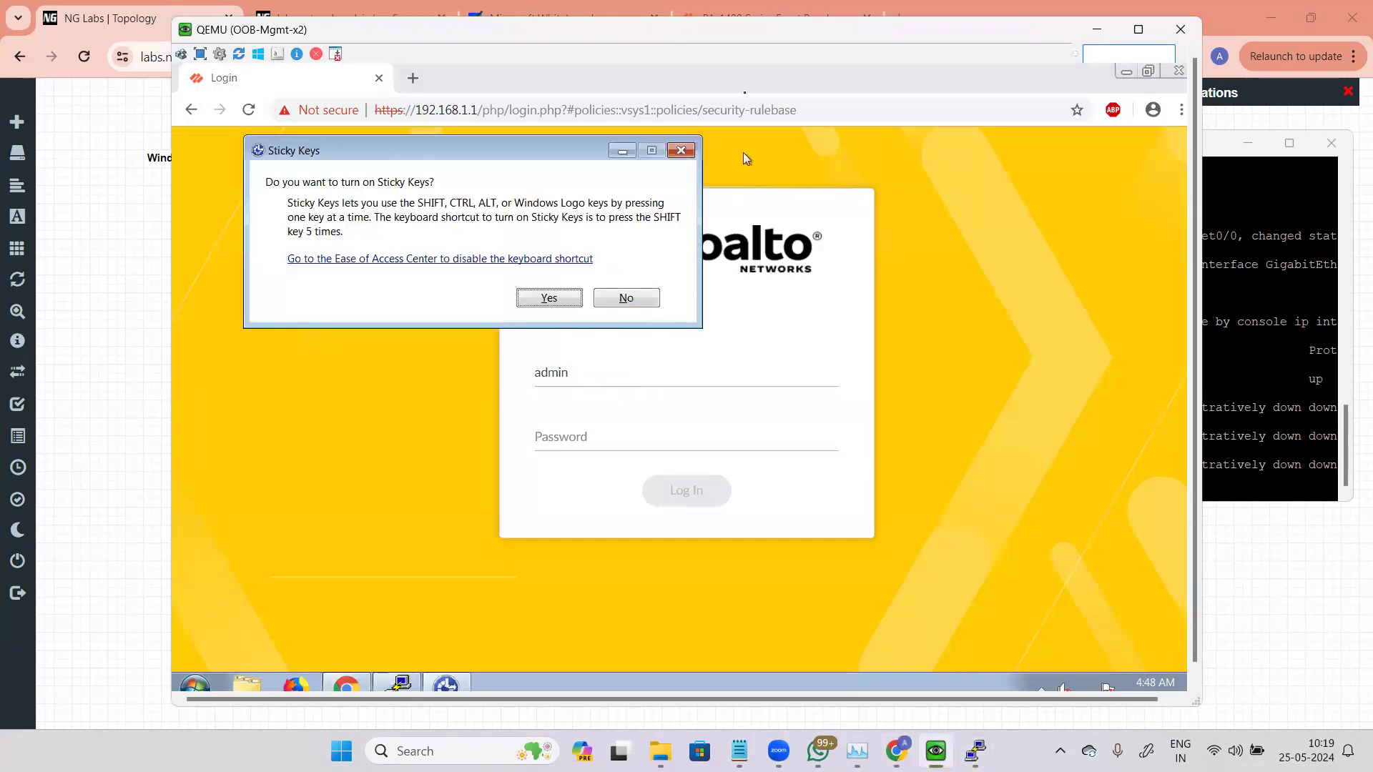
pyautogui.click(680, 151)
pyautogui.write('testn@123')
pyautogui.press('Return')
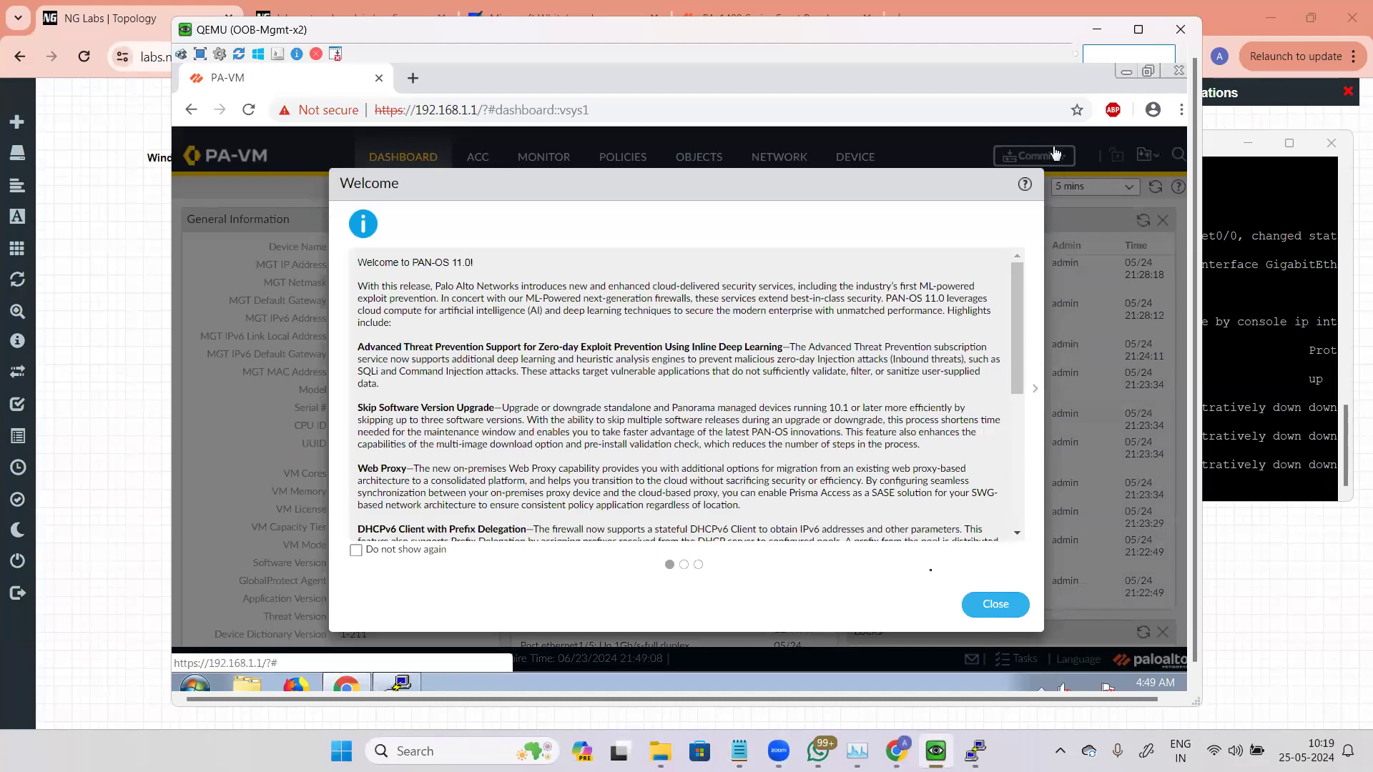
# Step: Close the welcome dialog and commit all pending changes to the firewall
pyautogui.click(959, 610)
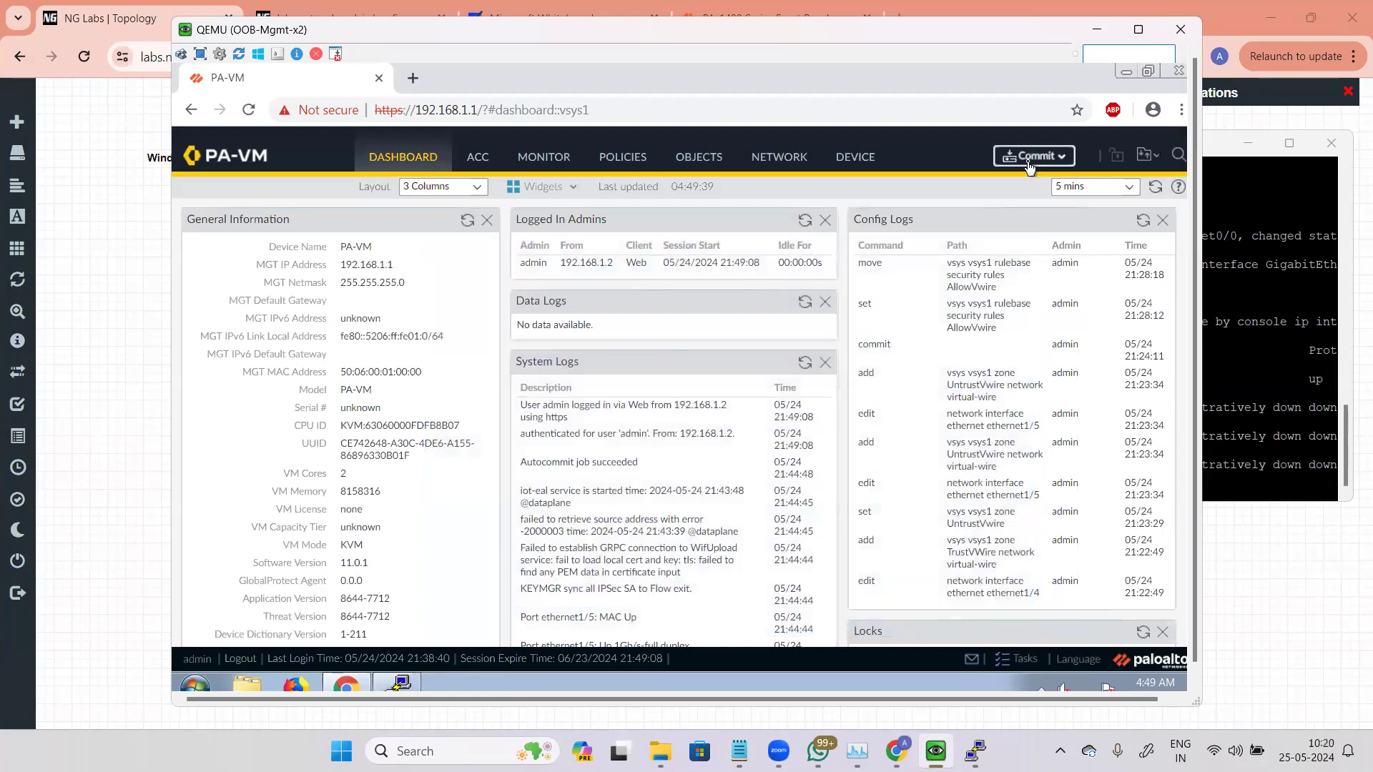
pyautogui.click(1028, 158)
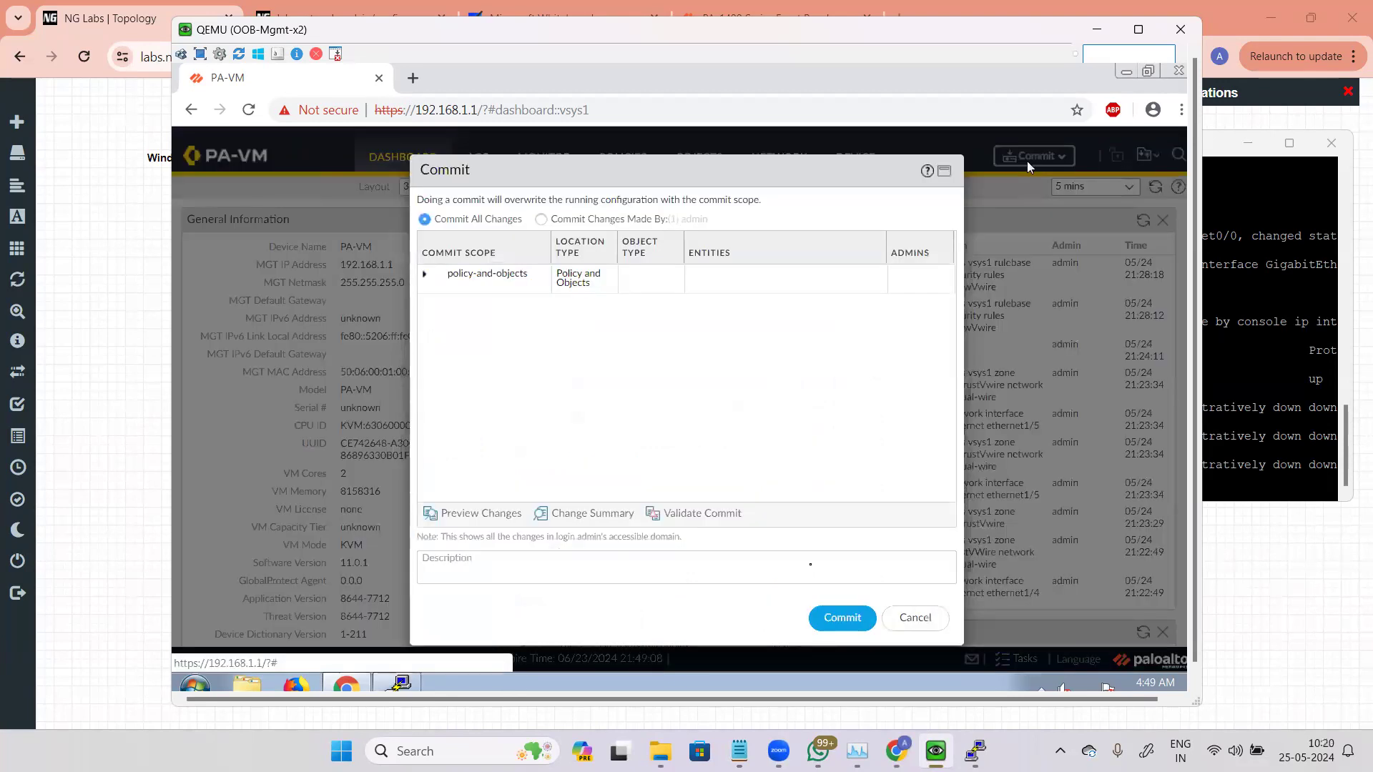
pyautogui.click(831, 619)
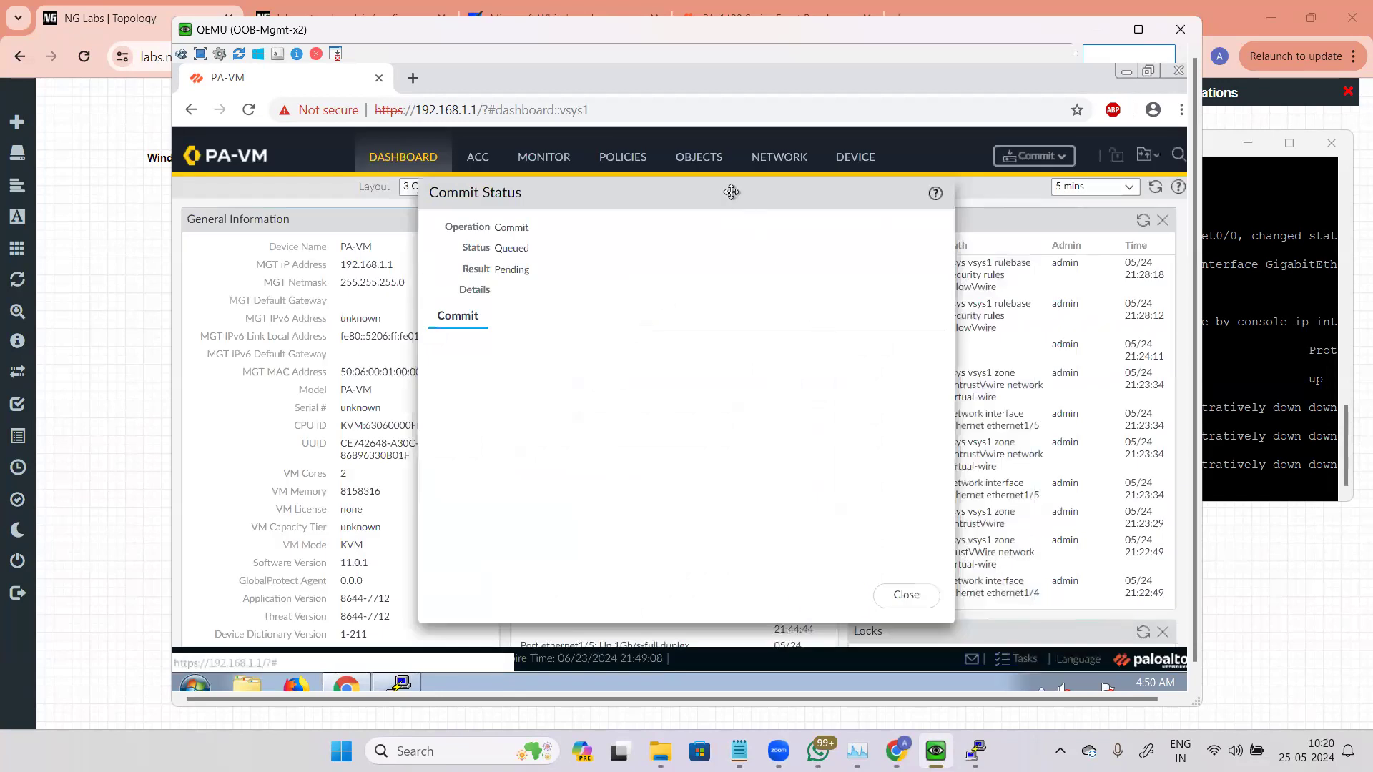
# Step: Review the Config Logs entries while the commit is in progress
pyautogui.moveTo(732, 191); pyautogui.dragTo(577, 201)
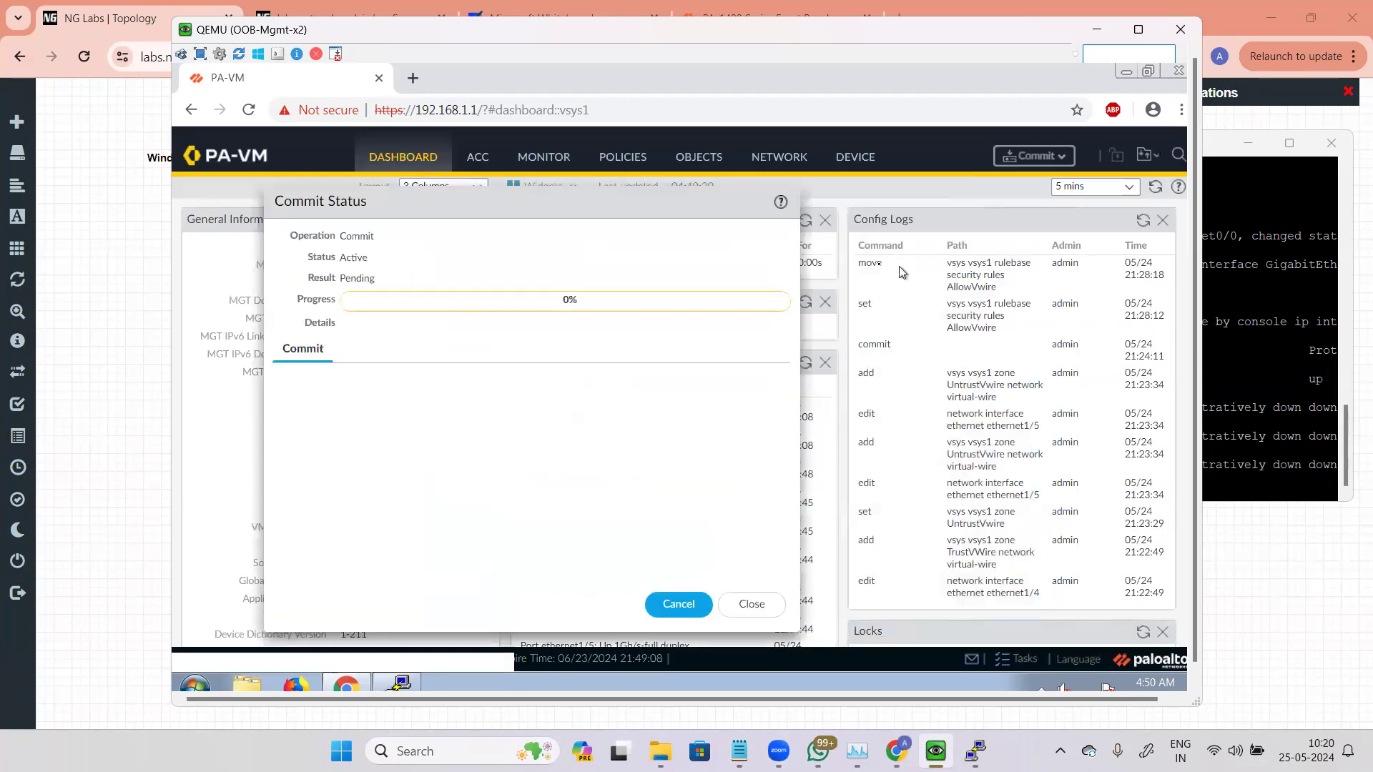
pyautogui.doubleClick(879, 265)
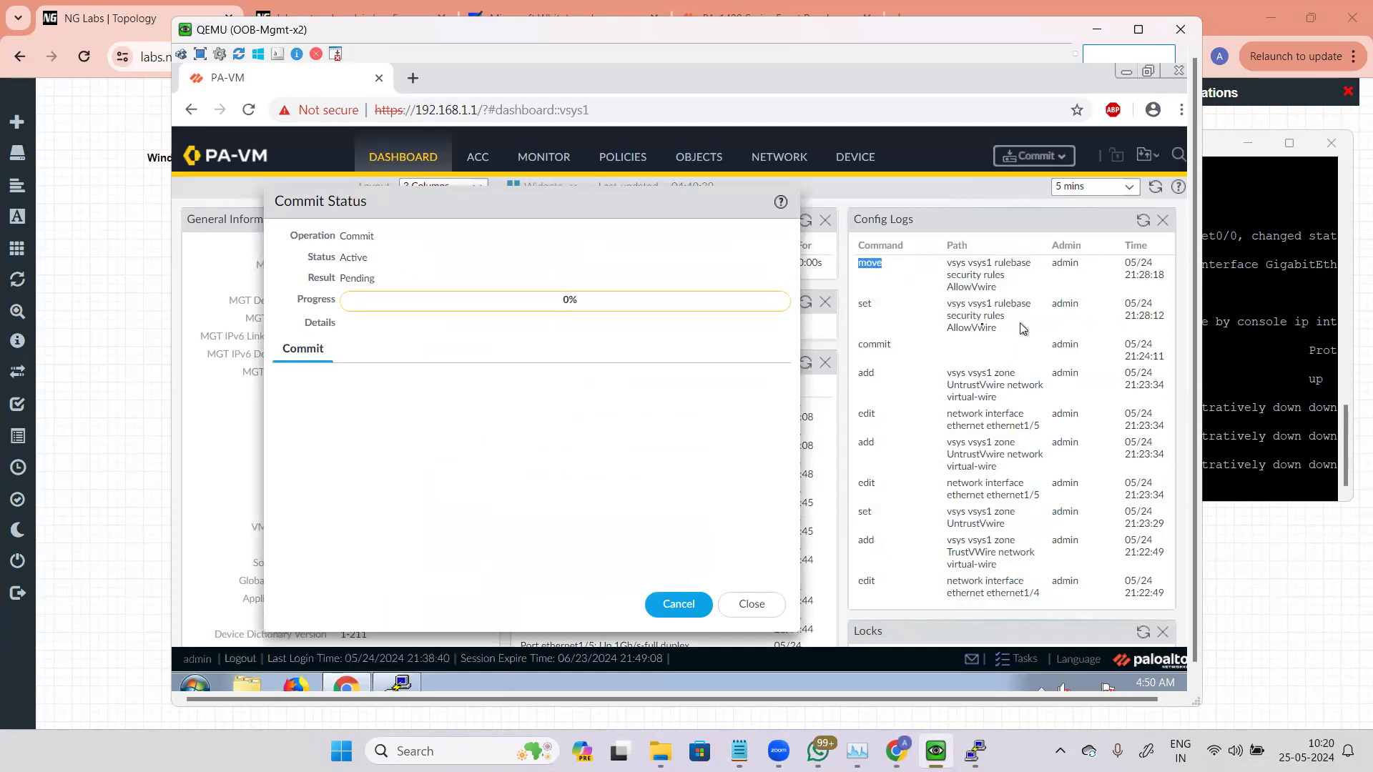
pyautogui.moveTo(945, 306); pyautogui.dragTo(1004, 331)
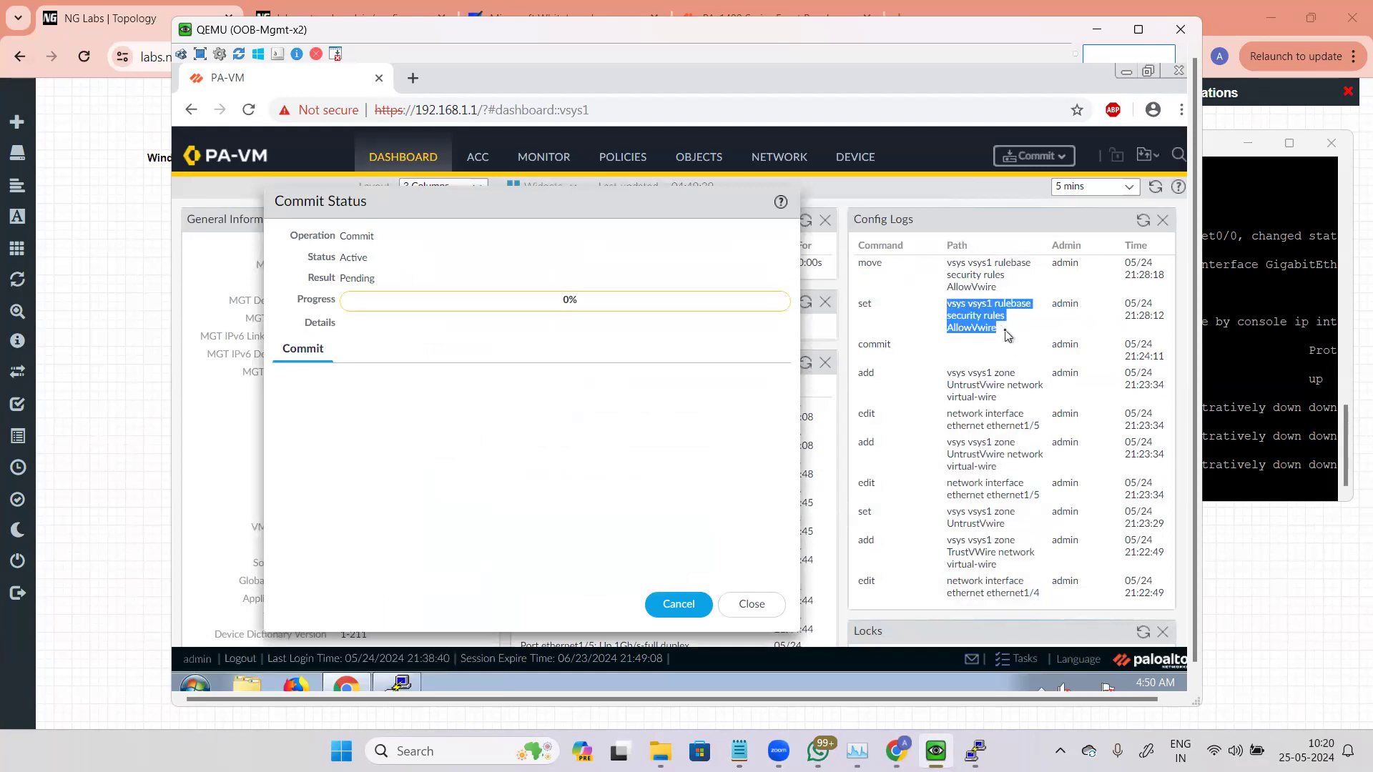
pyautogui.moveTo(860, 264); pyautogui.dragTo(892, 272)
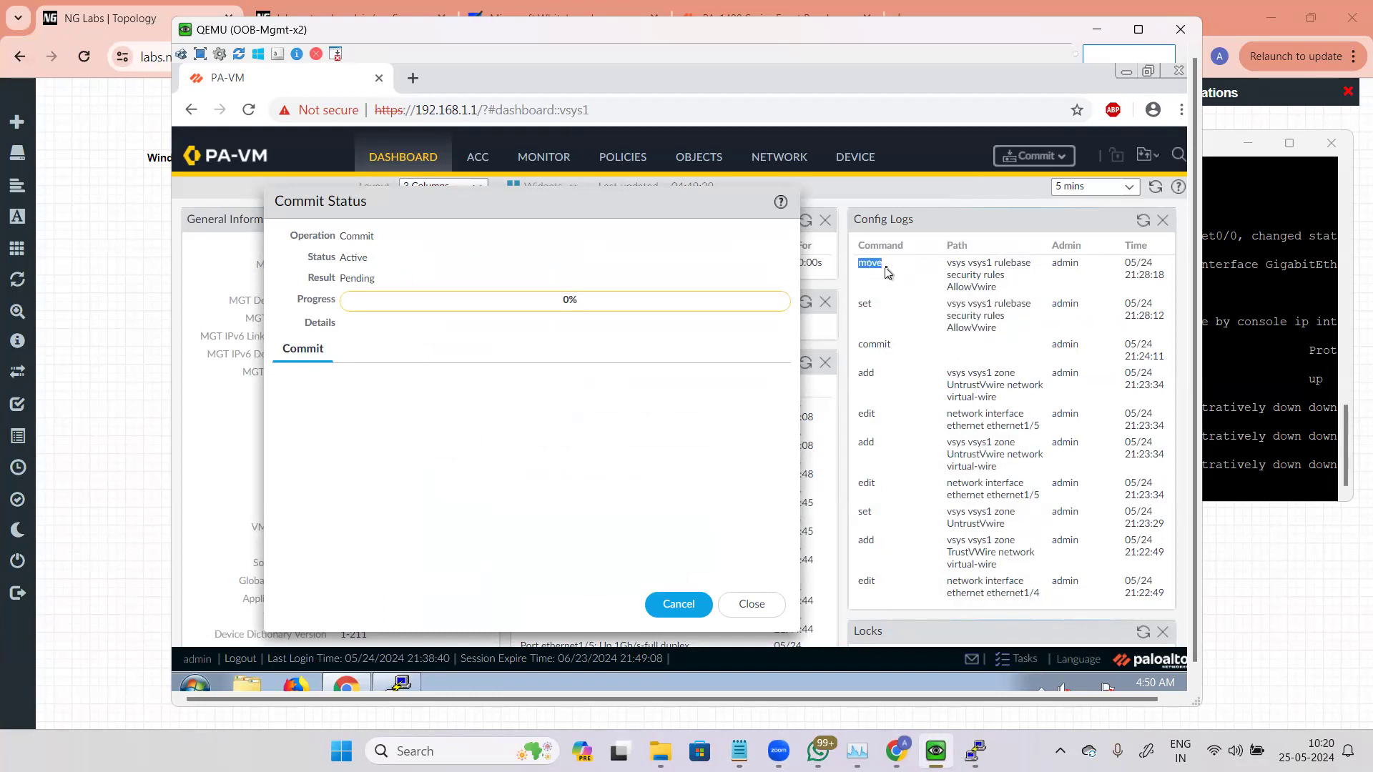
pyautogui.moveTo(900, 349); pyautogui.dragTo(857, 357)
pyautogui.click(711, 495)
pyautogui.moveTo(656, 210); pyautogui.dragTo(801, 192)
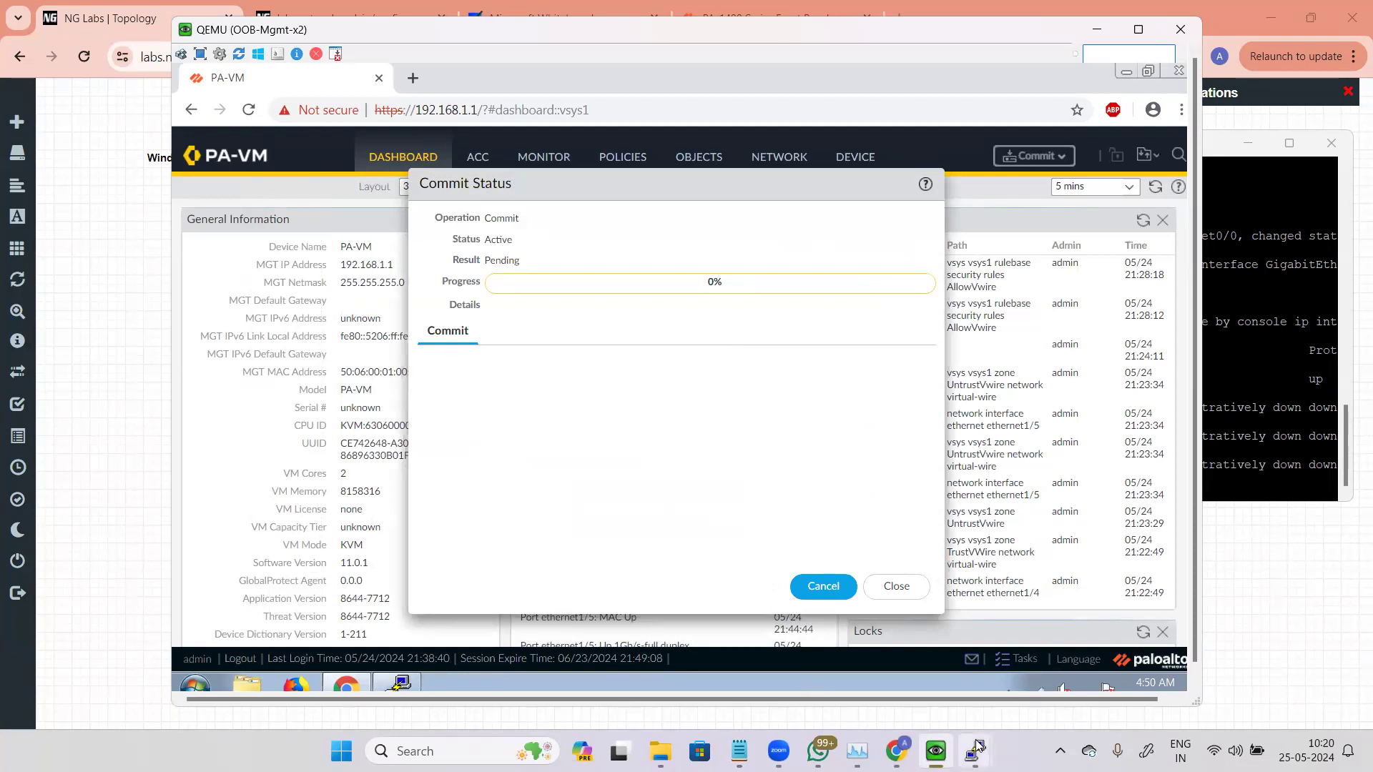
# Step: Switch to vIOS4 and try a continuous ping to 192.168.5.2 with the -t option
pyautogui.moveTo(974, 750)
pyautogui.click(905, 647)
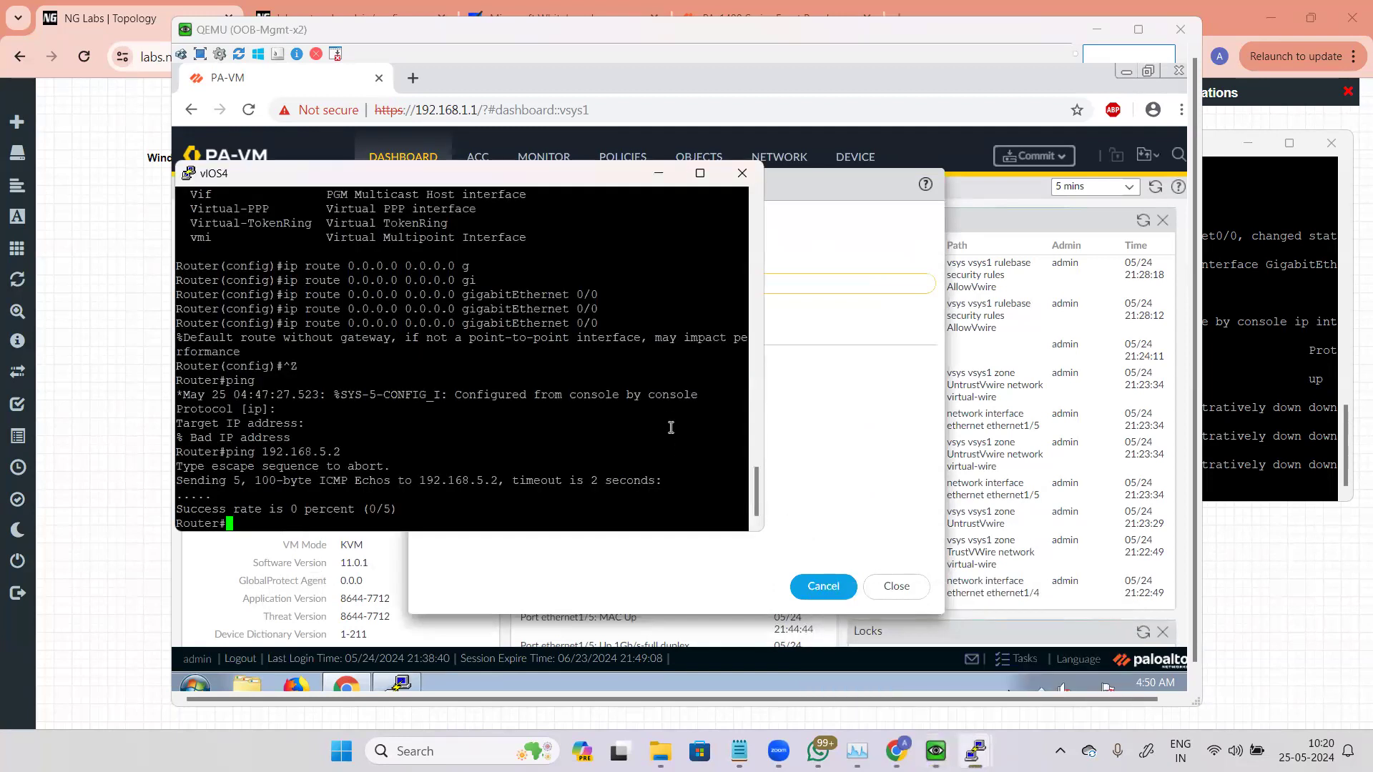
pyautogui.press('Up')
pyautogui.write('-t')
pyautogui.press('Return')
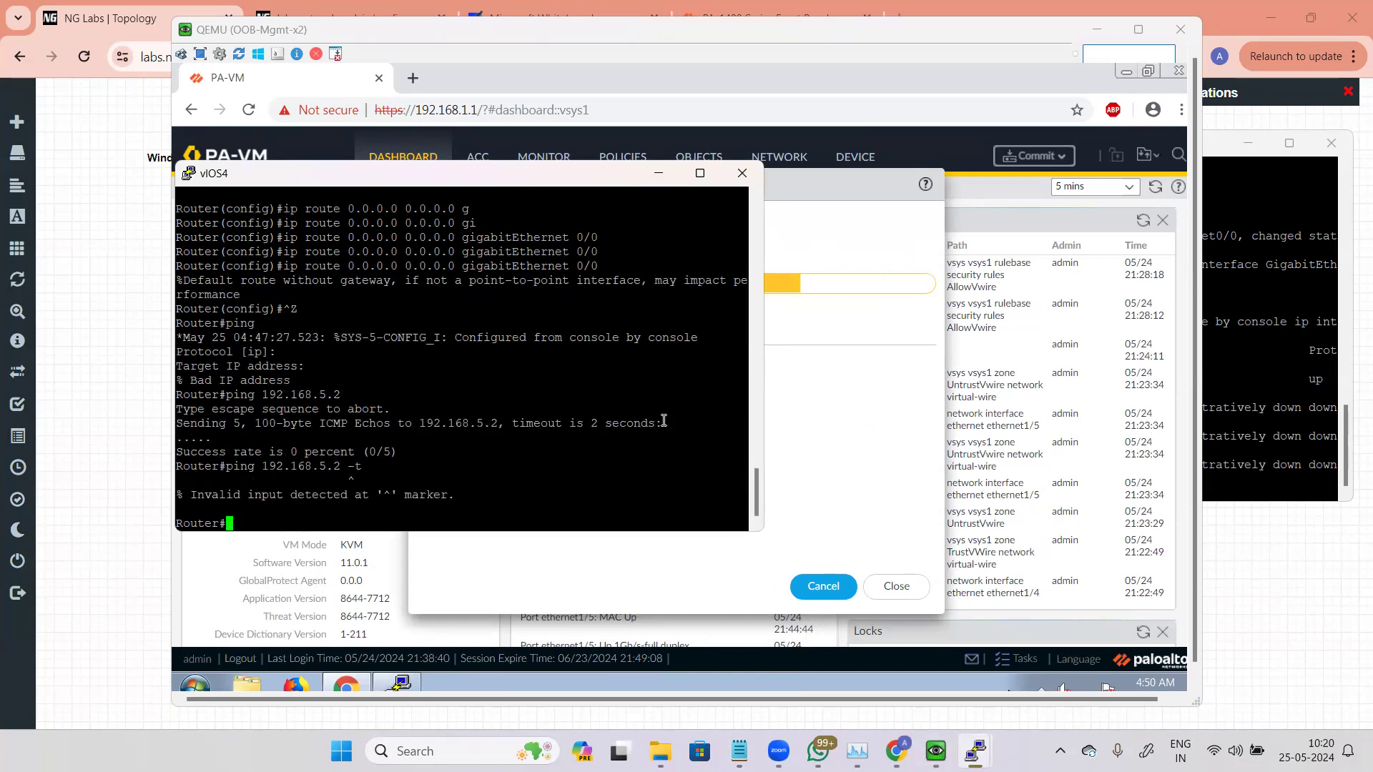
# Step: Ping 192.168.5.2 from vIOS4 without the extra option
pyautogui.press('Up')
pyautogui.press('BackSpace')
pyautogui.press('BackSpace')
pyautogui.press('BackSpace')
pyautogui.press('Return')
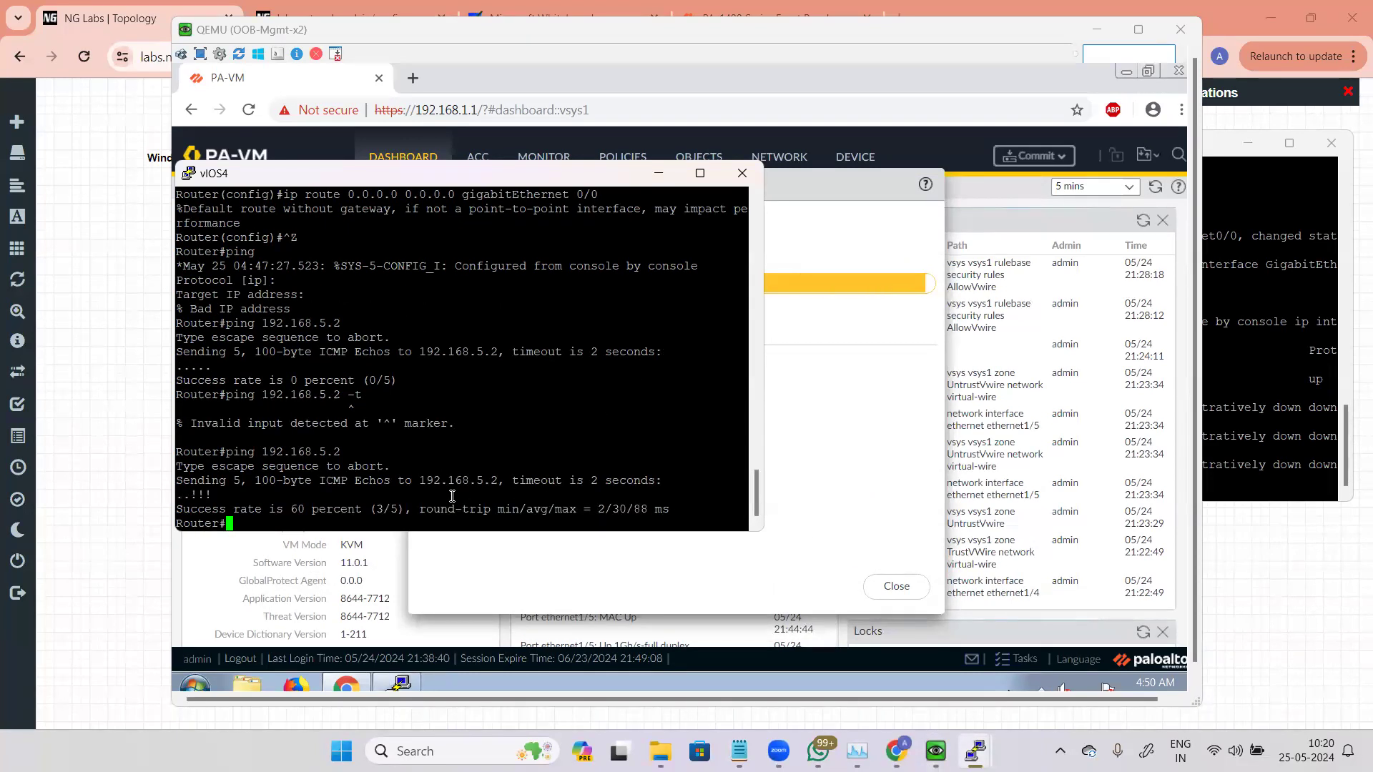
# Step: Repeat the ping to 192.168.5.2 from vIOS4 several more times
pyautogui.press('Up')
pyautogui.press('Return')
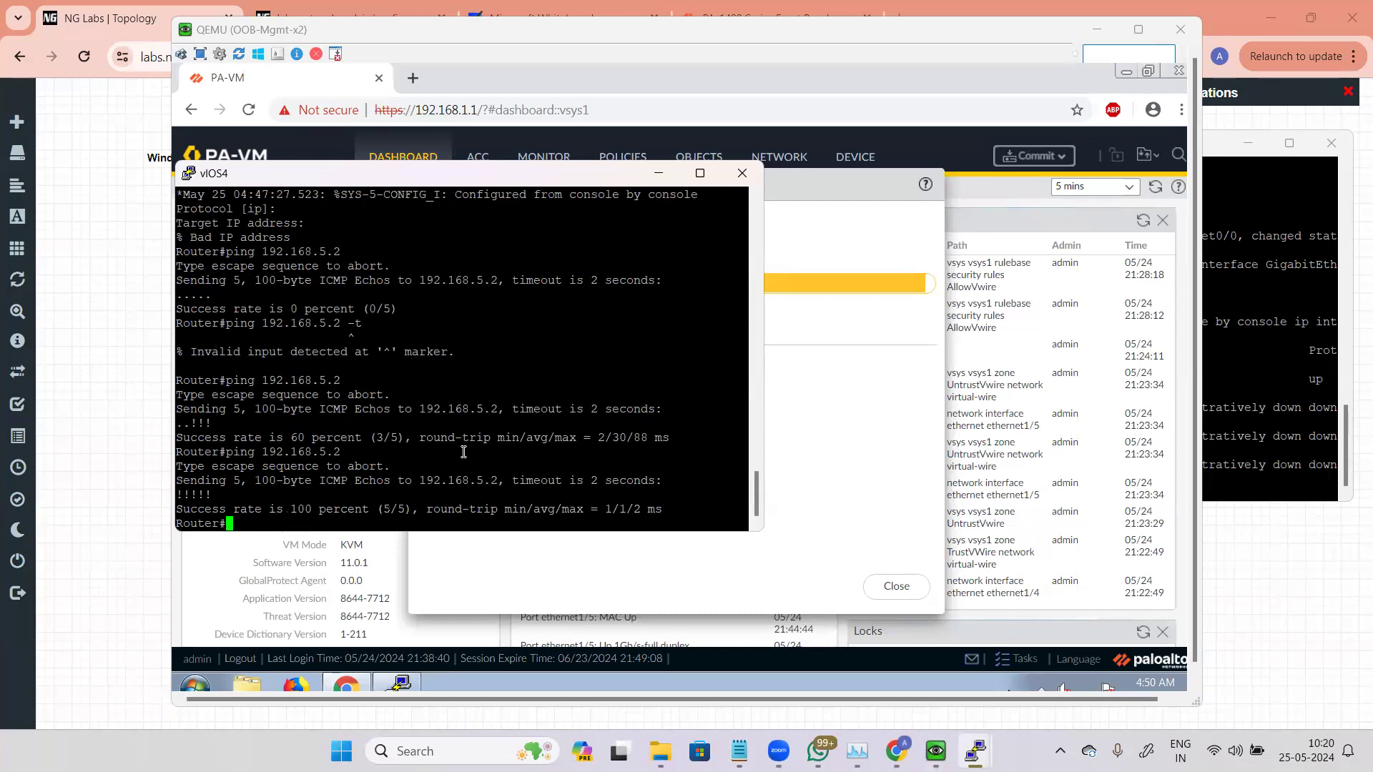
pyautogui.press('Up')
pyautogui.press('Return')
pyautogui.press('Up')
pyautogui.press('Return')
pyautogui.press('Up')
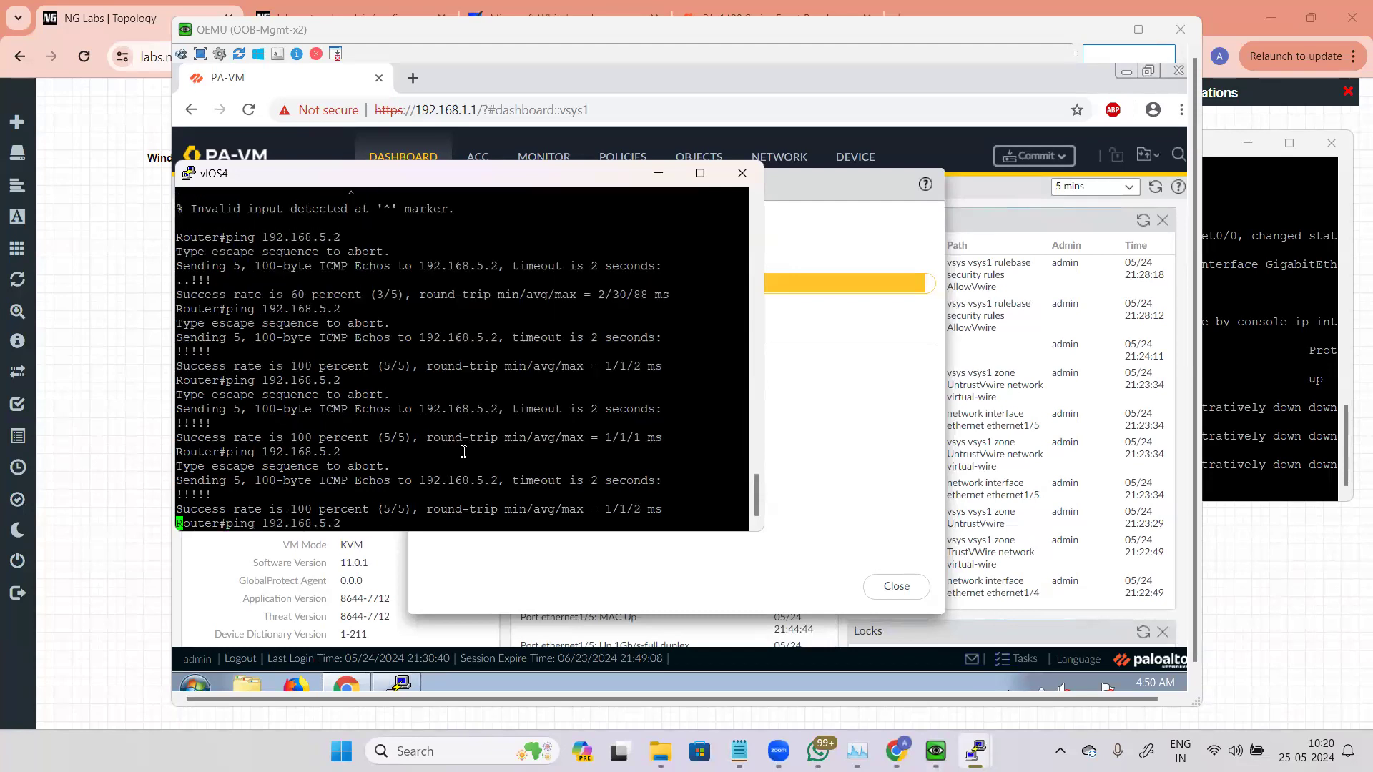
pyautogui.press('Return')
pyautogui.press('Up')
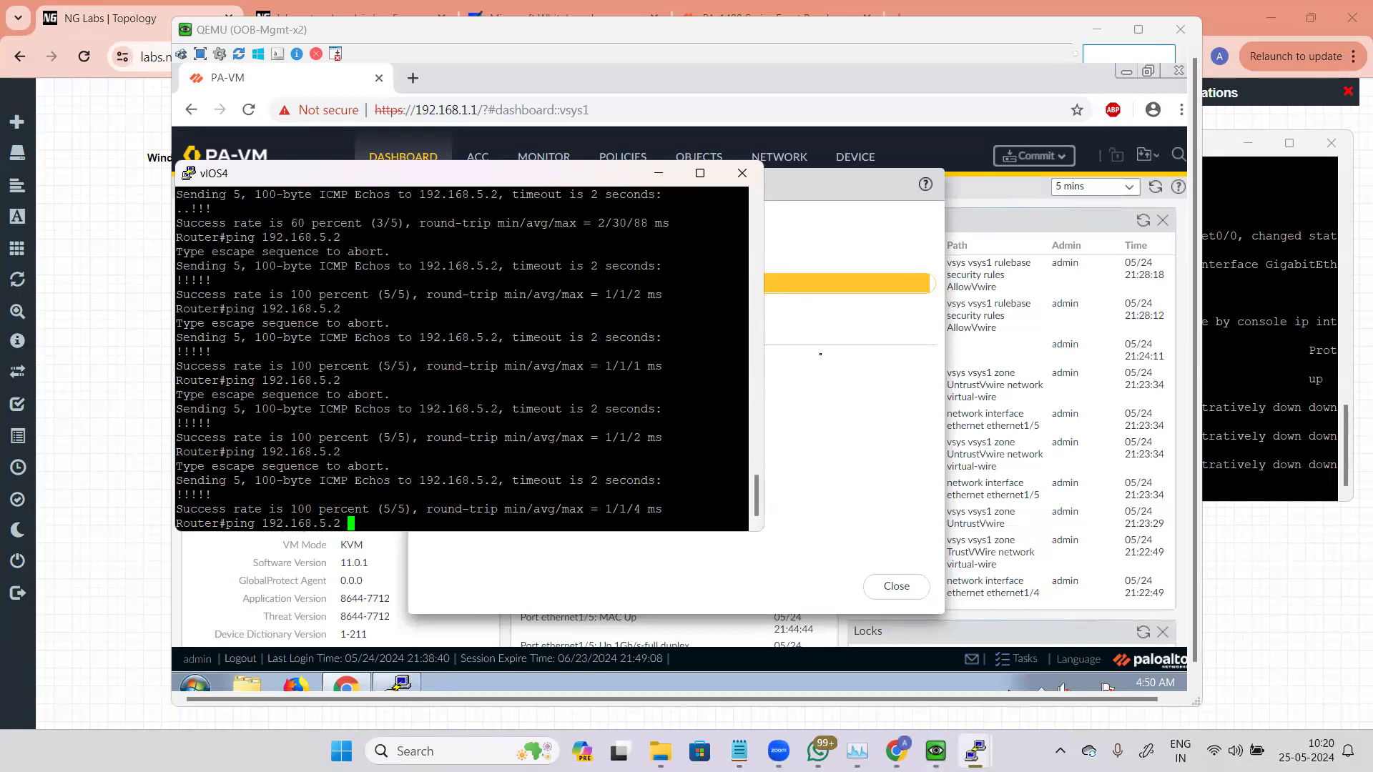
# Step: Close the commit status dialog and review the firewall's Ethernet interfaces page
pyautogui.hotkey('alt', 'Tab')
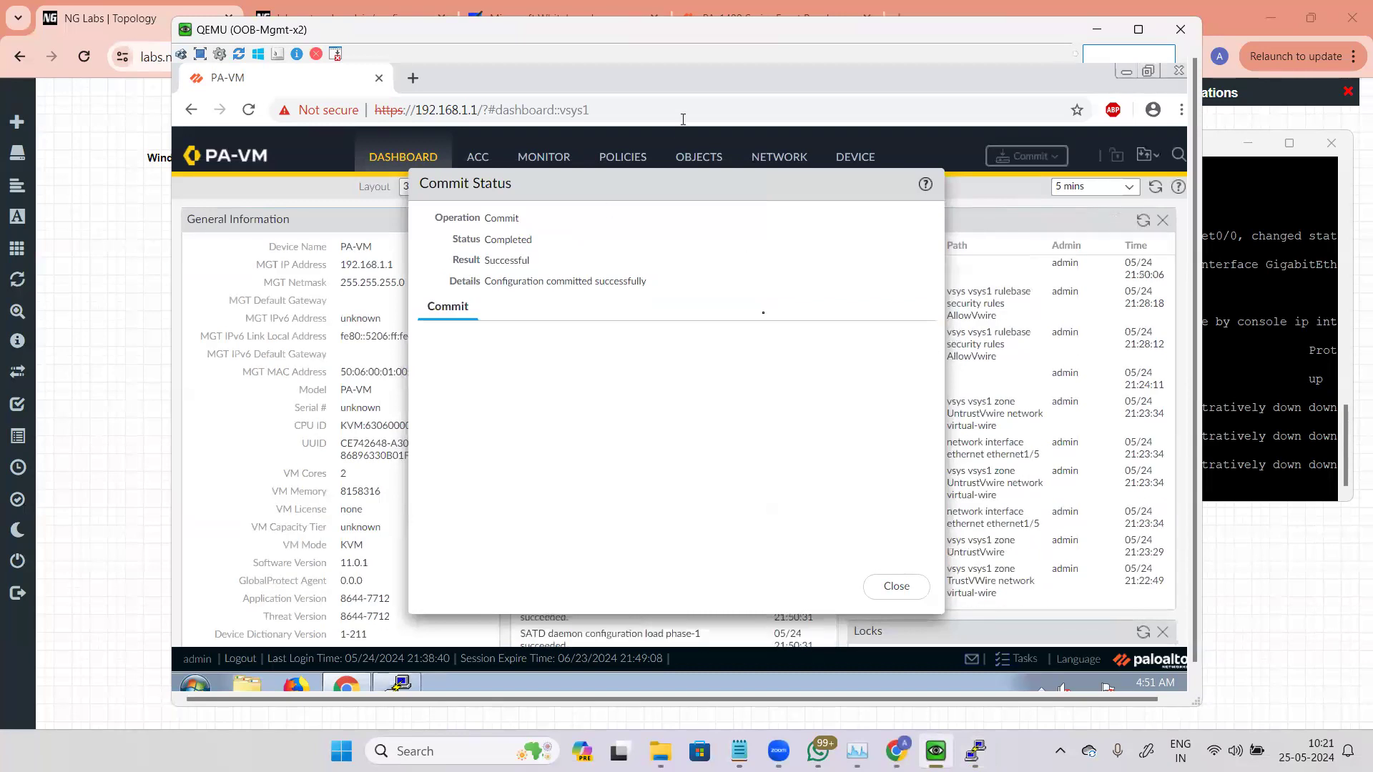
pyautogui.click(889, 590)
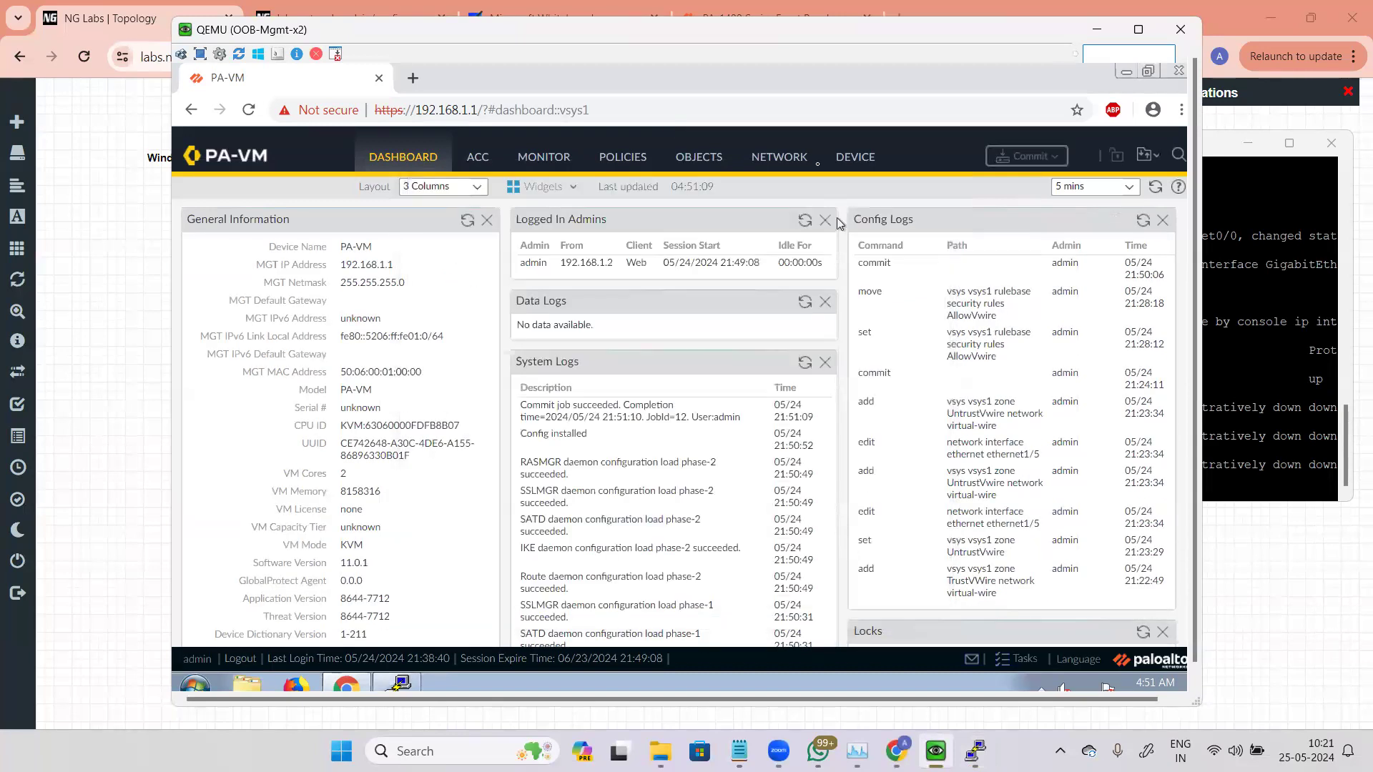
pyautogui.click(779, 156)
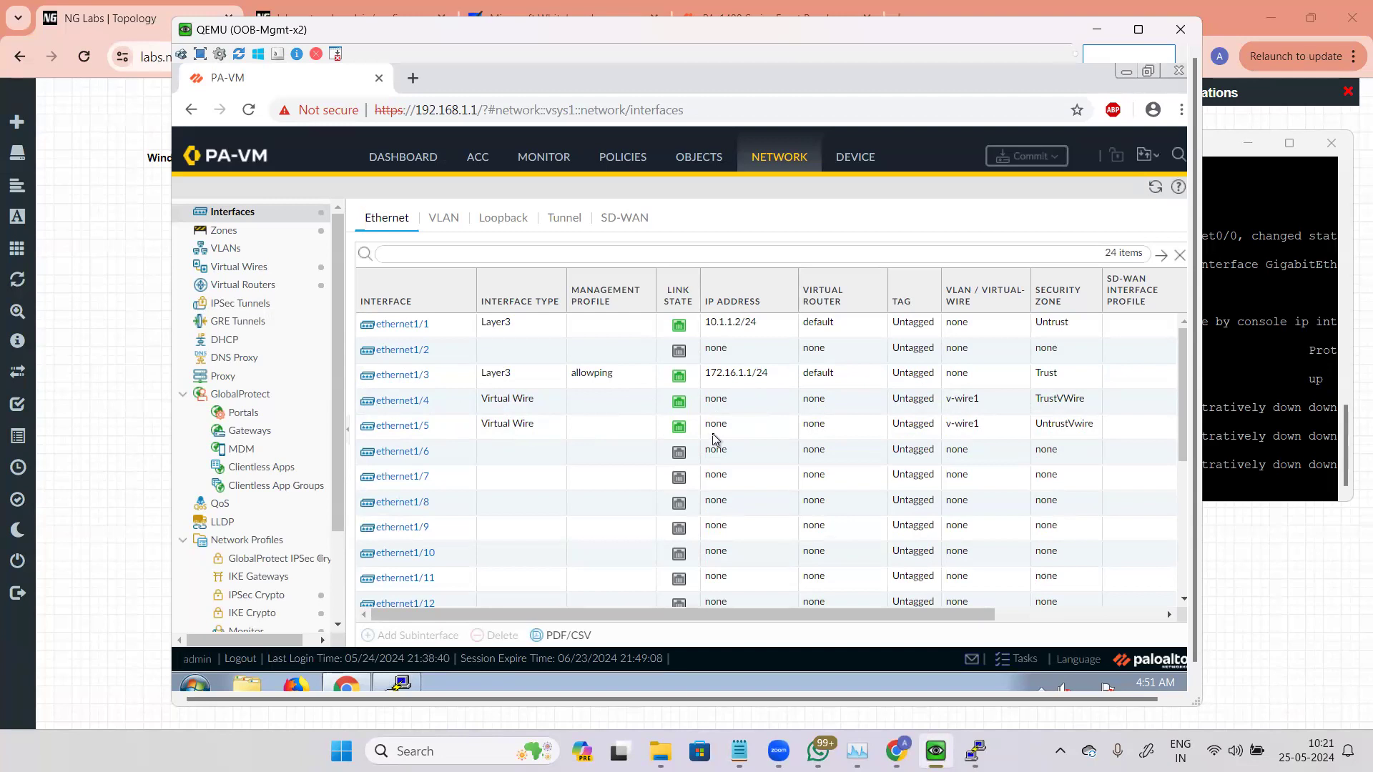
# Step: Open the traffic logs, widen the From Zone column, and refresh the log list
pyautogui.click(553, 160)
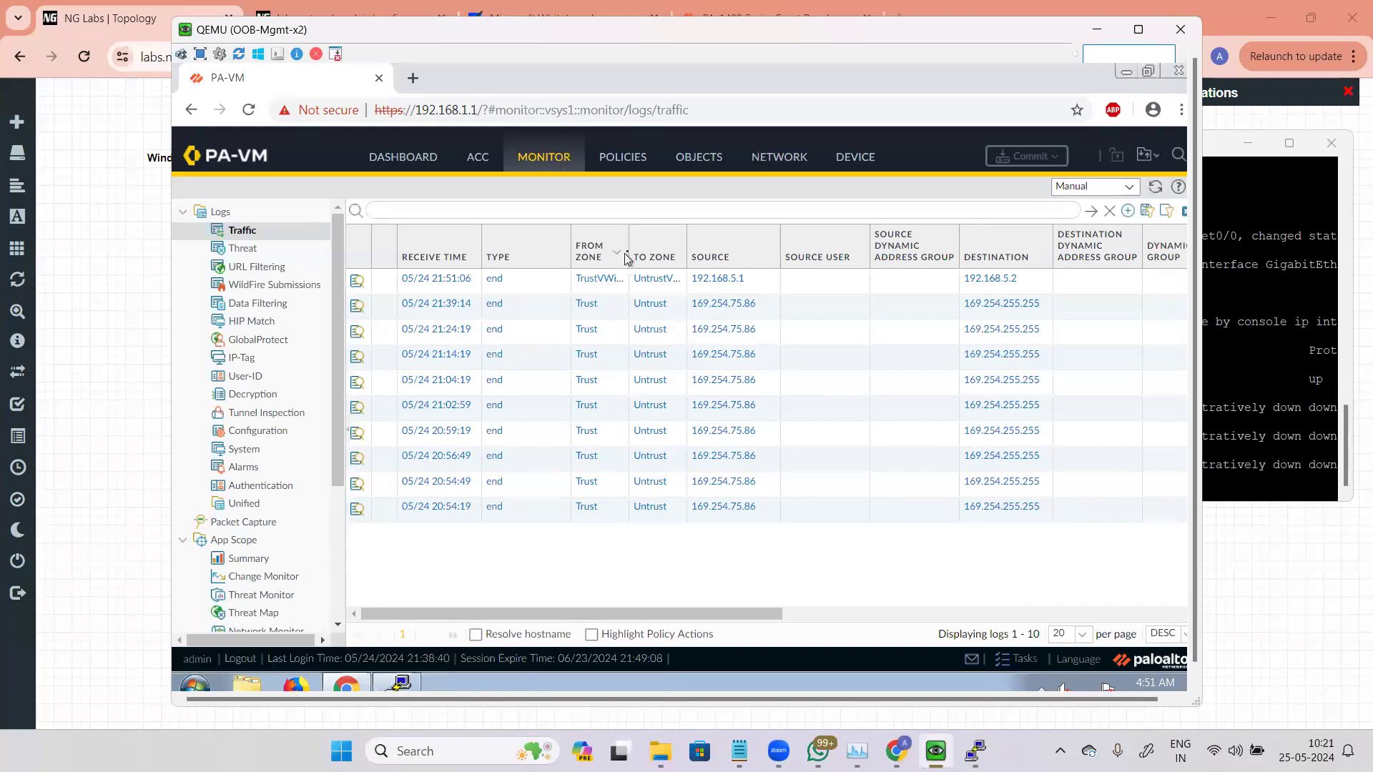
pyautogui.moveTo(628, 251); pyautogui.dragTo(770, 246)
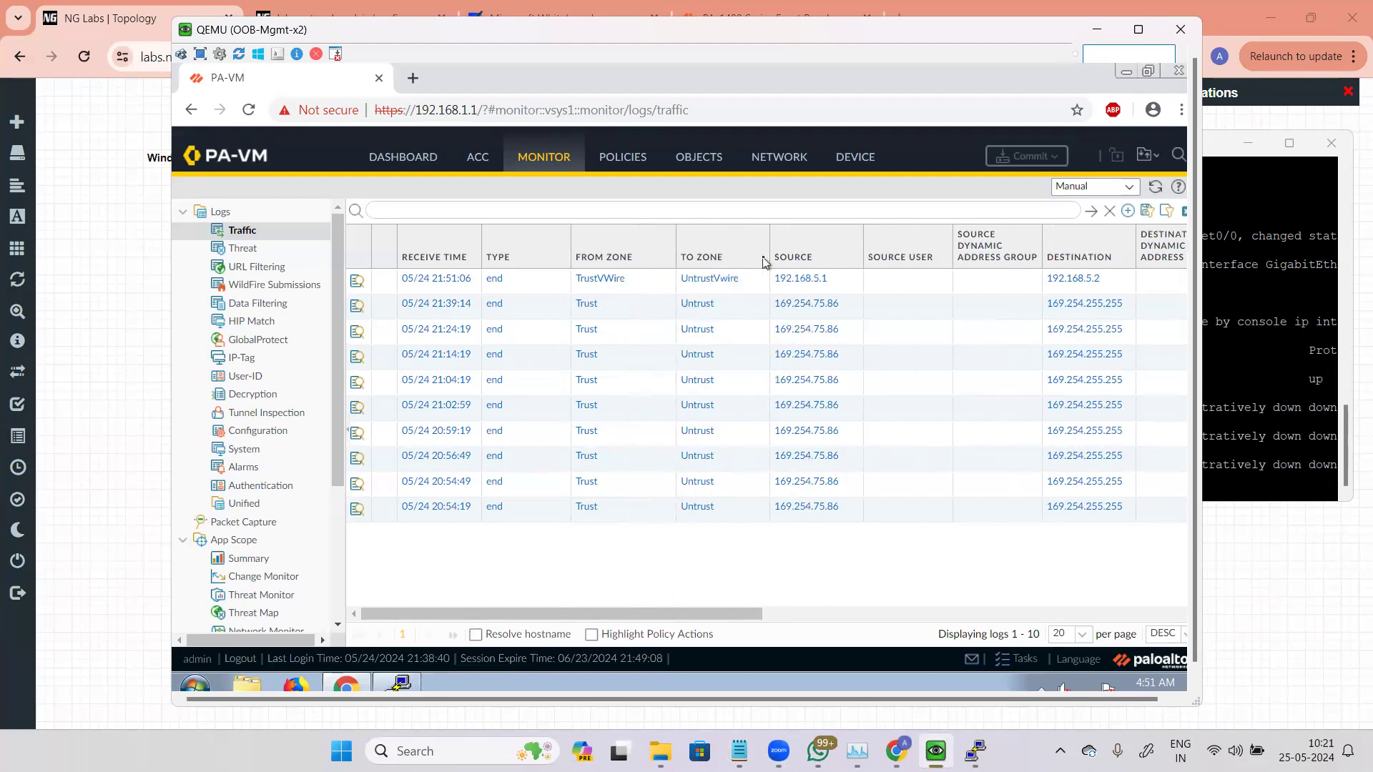
pyautogui.click(1155, 185)
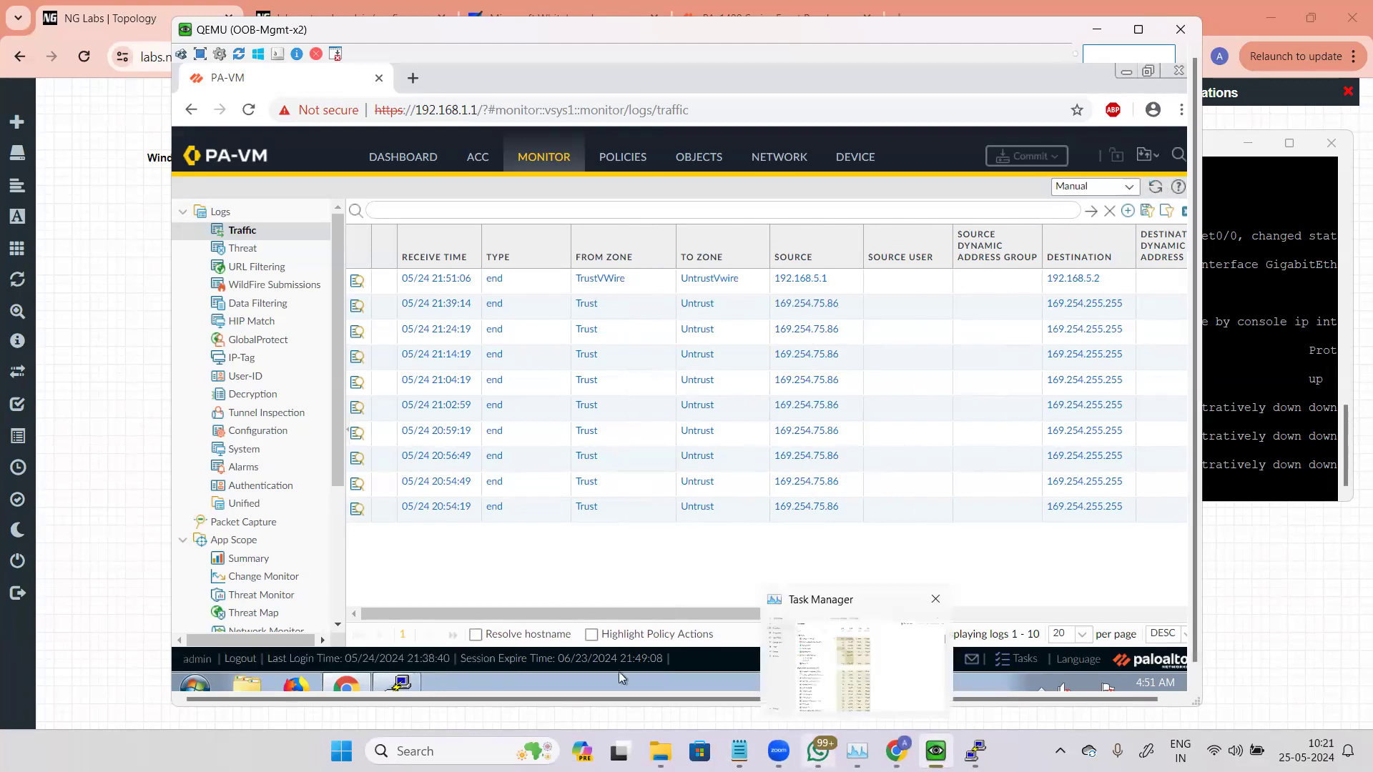
# Step: Switch to vIOS4, ping 192.168.5.2 once more, and return to the management machine
pyautogui.hotkey('alt', 'Tab')
pyautogui.press('Return')
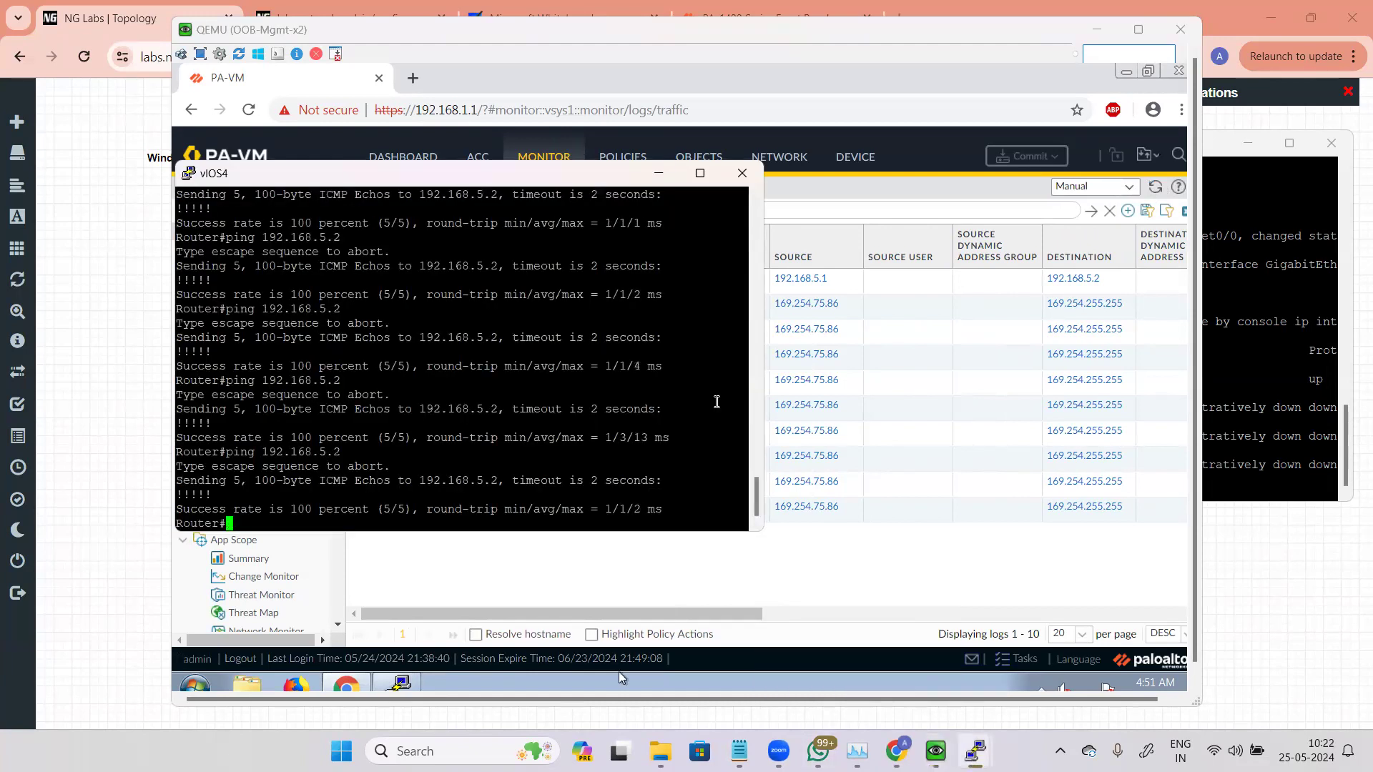
pyautogui.press('Up')
pyautogui.press('Return')
pyautogui.click(620, 671)
# Step: Refresh the traffic logs and open the detailed view of the TrustVWire to UntrustVwire entry
pyautogui.click(1155, 189)
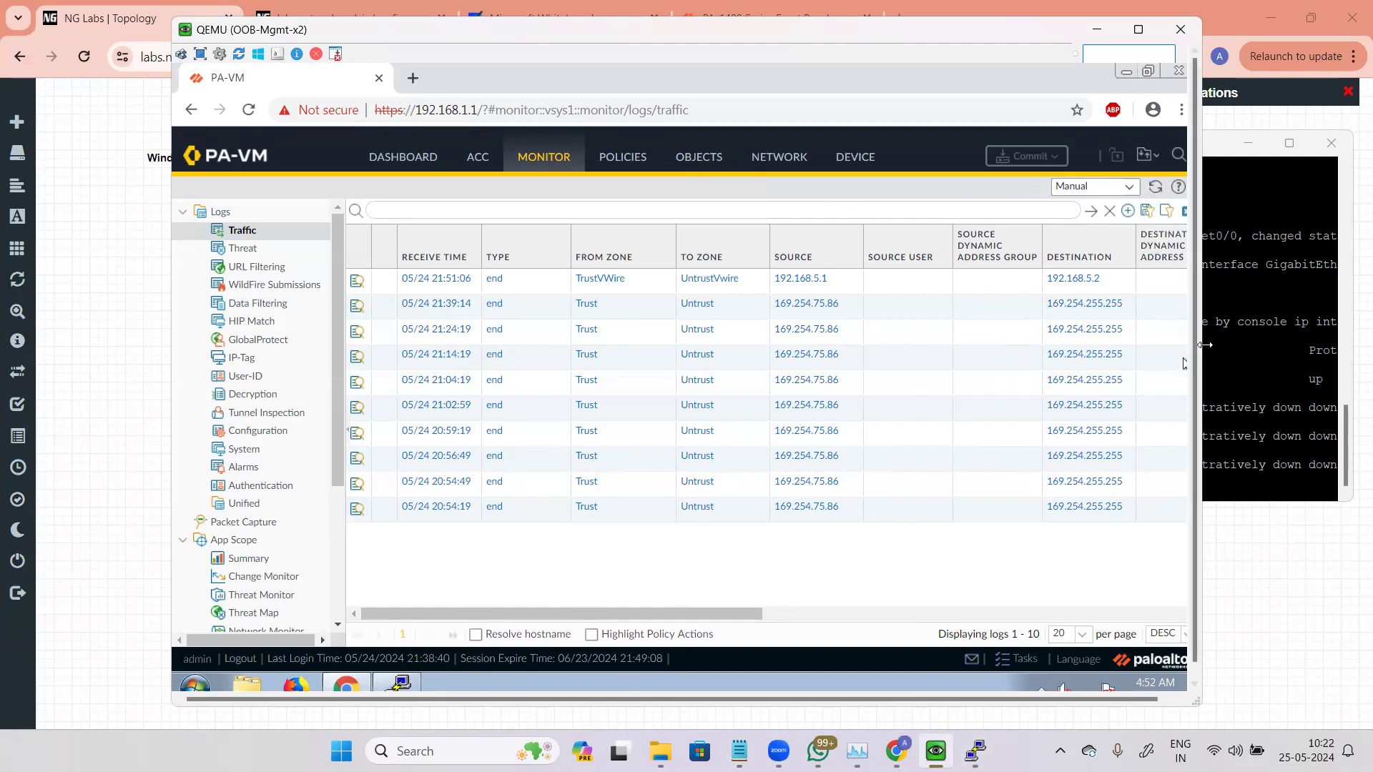
pyautogui.click(1155, 188)
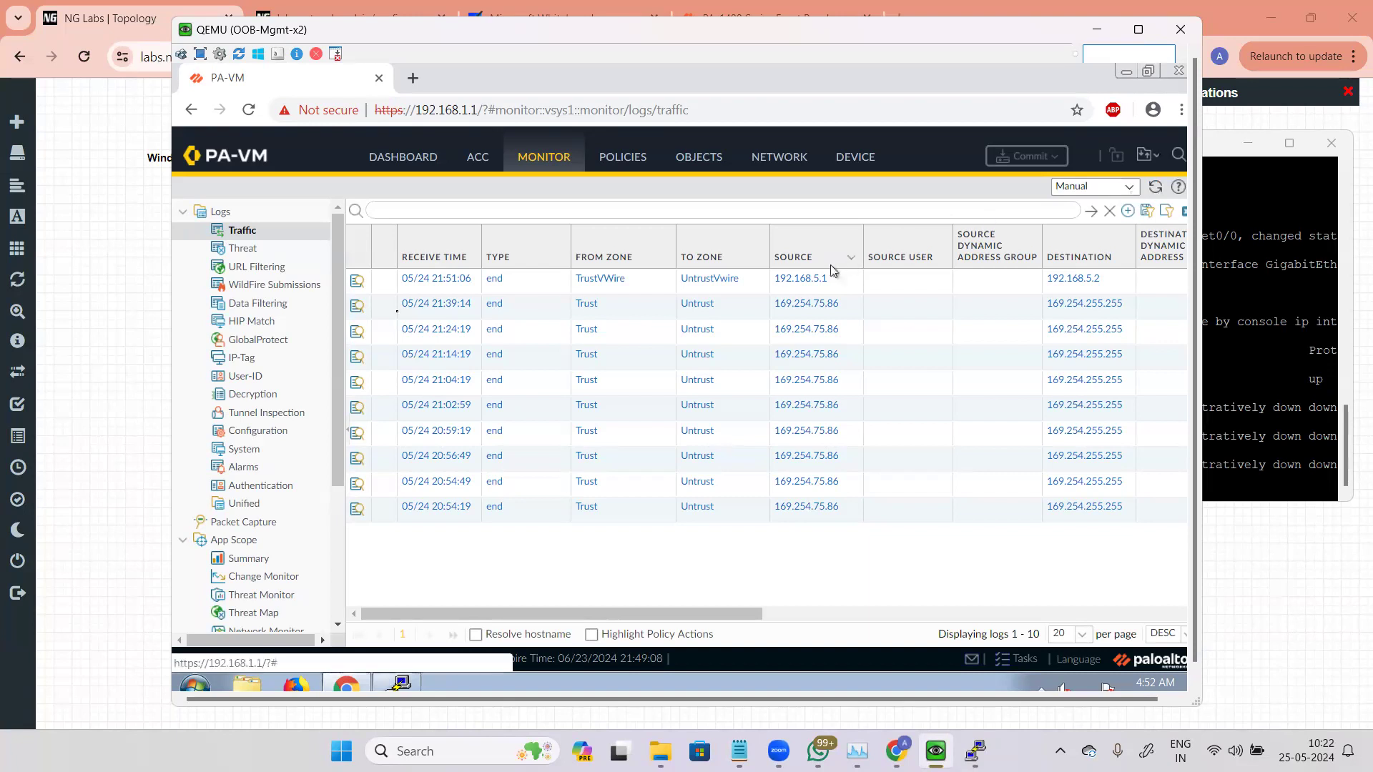
pyautogui.click(363, 285)
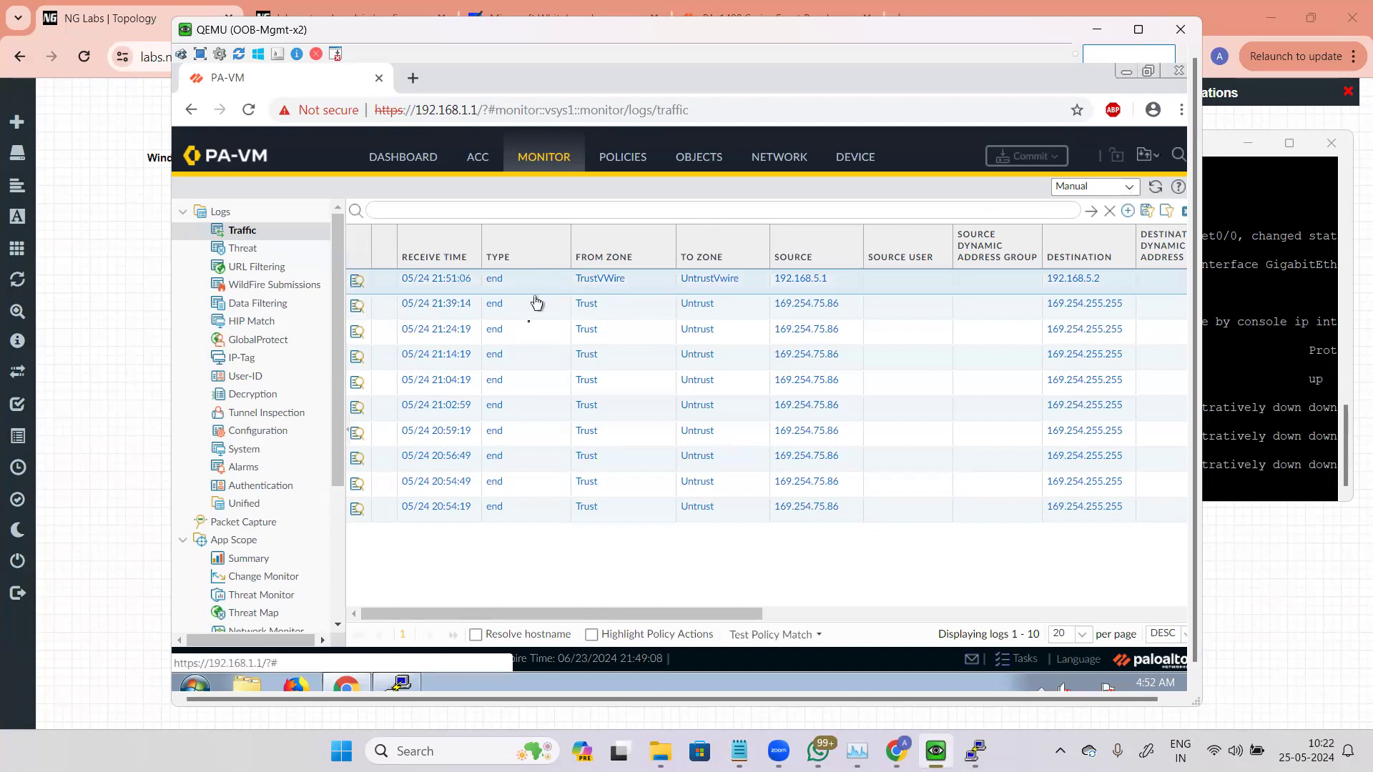
# Step: Examine the TrustVWire log entry's action source, application, source and destination addresses, zones and interfaces, then close the detailed view
pyautogui.click(358, 285)
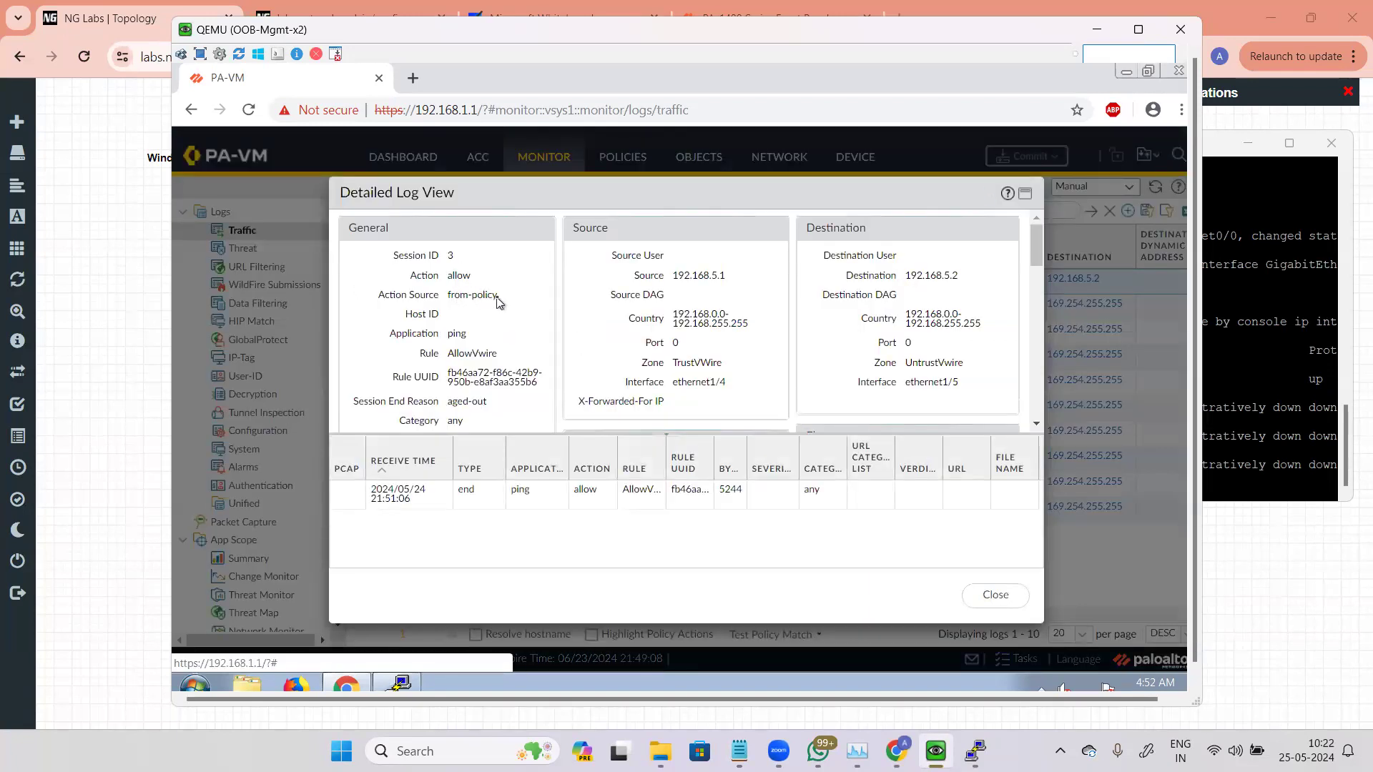
pyautogui.doubleClick(459, 276)
pyautogui.moveTo(499, 297); pyautogui.dragTo(439, 301)
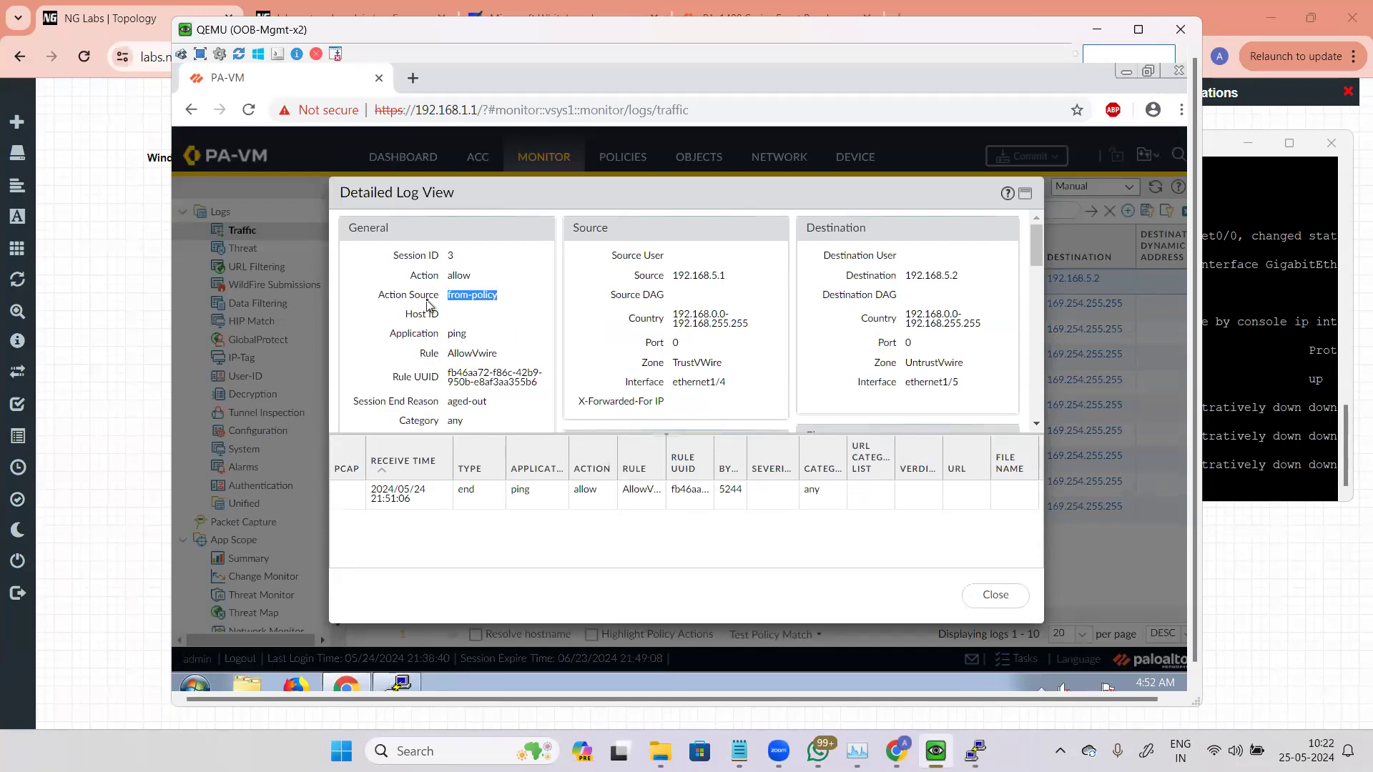
pyautogui.moveTo(502, 356); pyautogui.dragTo(444, 339)
pyautogui.scroll(-1, 527, 387)
pyautogui.scroll(-4, 528, 388)
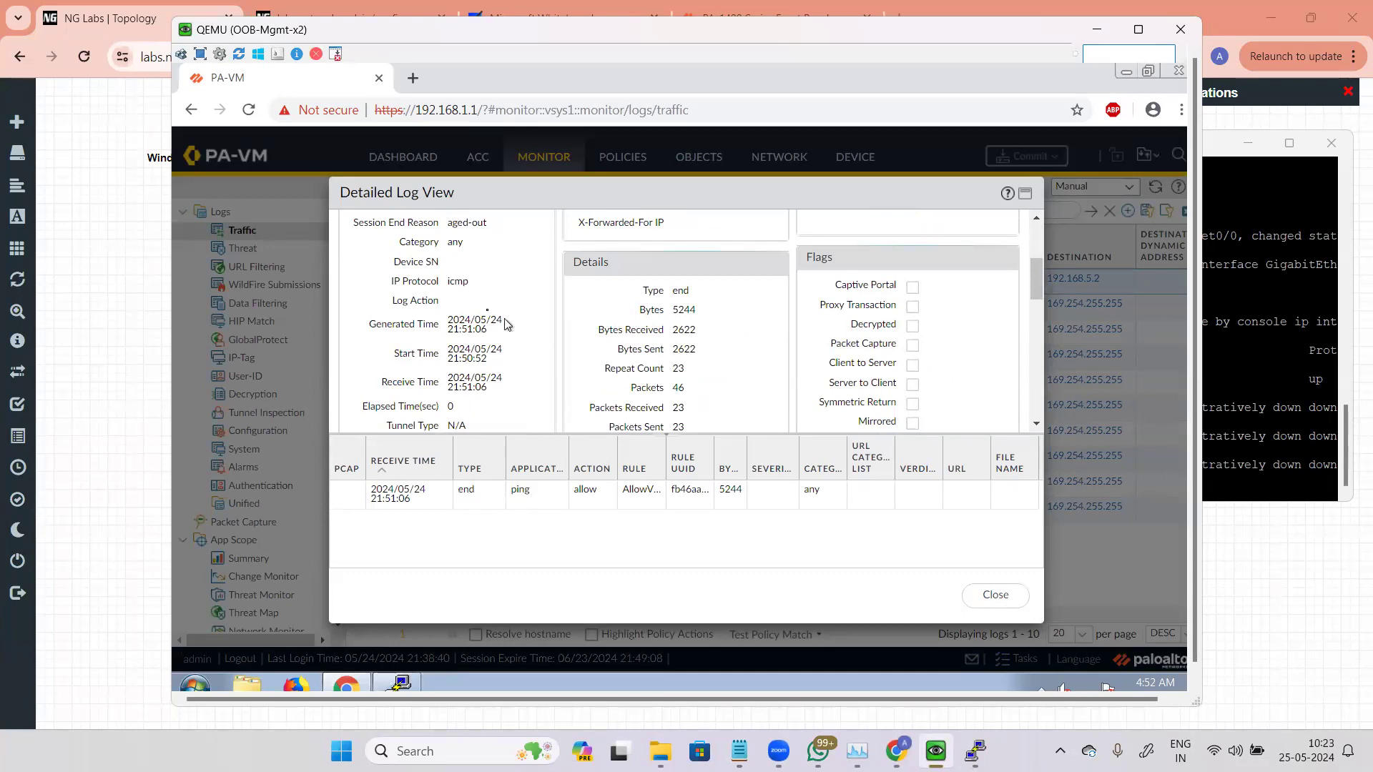
pyautogui.scroll(3, 791, 351)
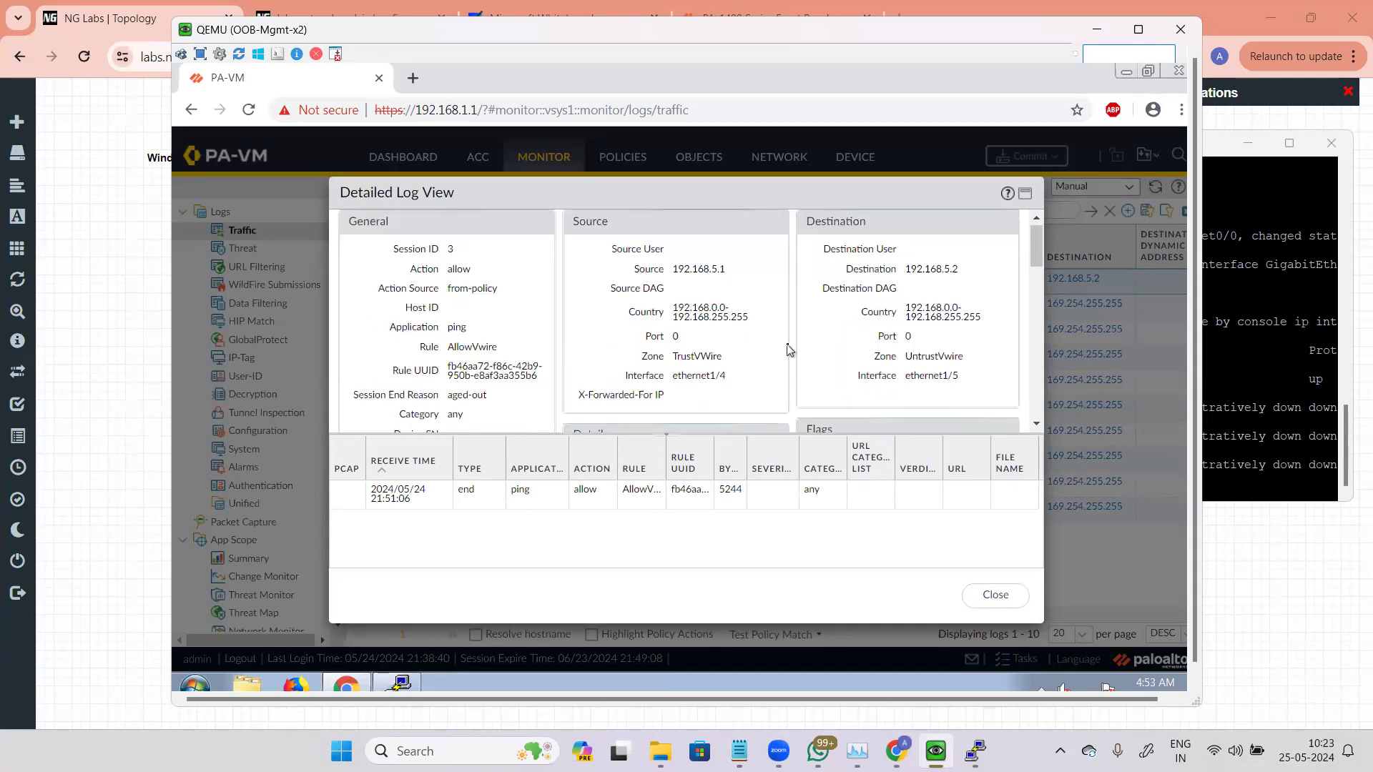
pyautogui.moveTo(672, 276); pyautogui.dragTo(732, 274)
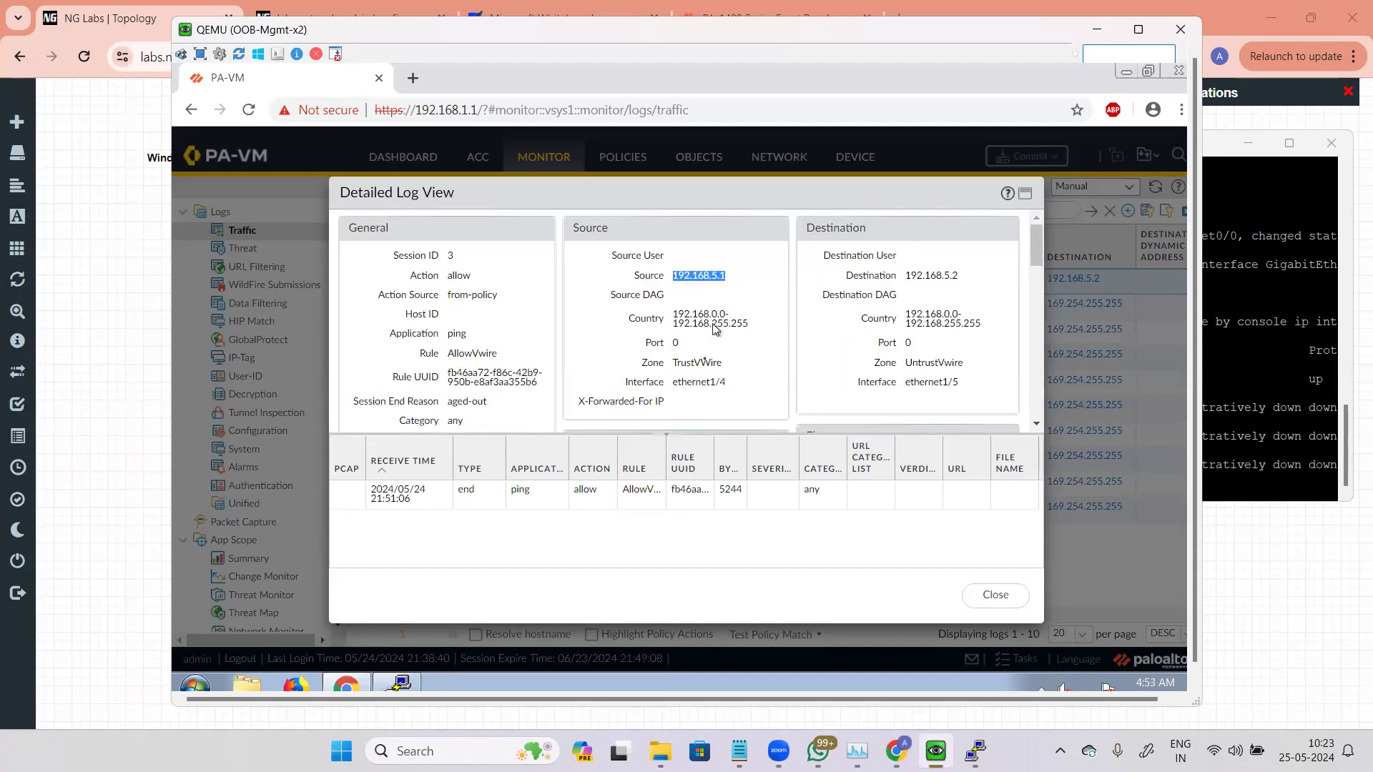
pyautogui.doubleClick(675, 343)
pyautogui.moveTo(675, 383); pyautogui.dragTo(735, 384)
pyautogui.moveTo(905, 383); pyautogui.dragTo(962, 385)
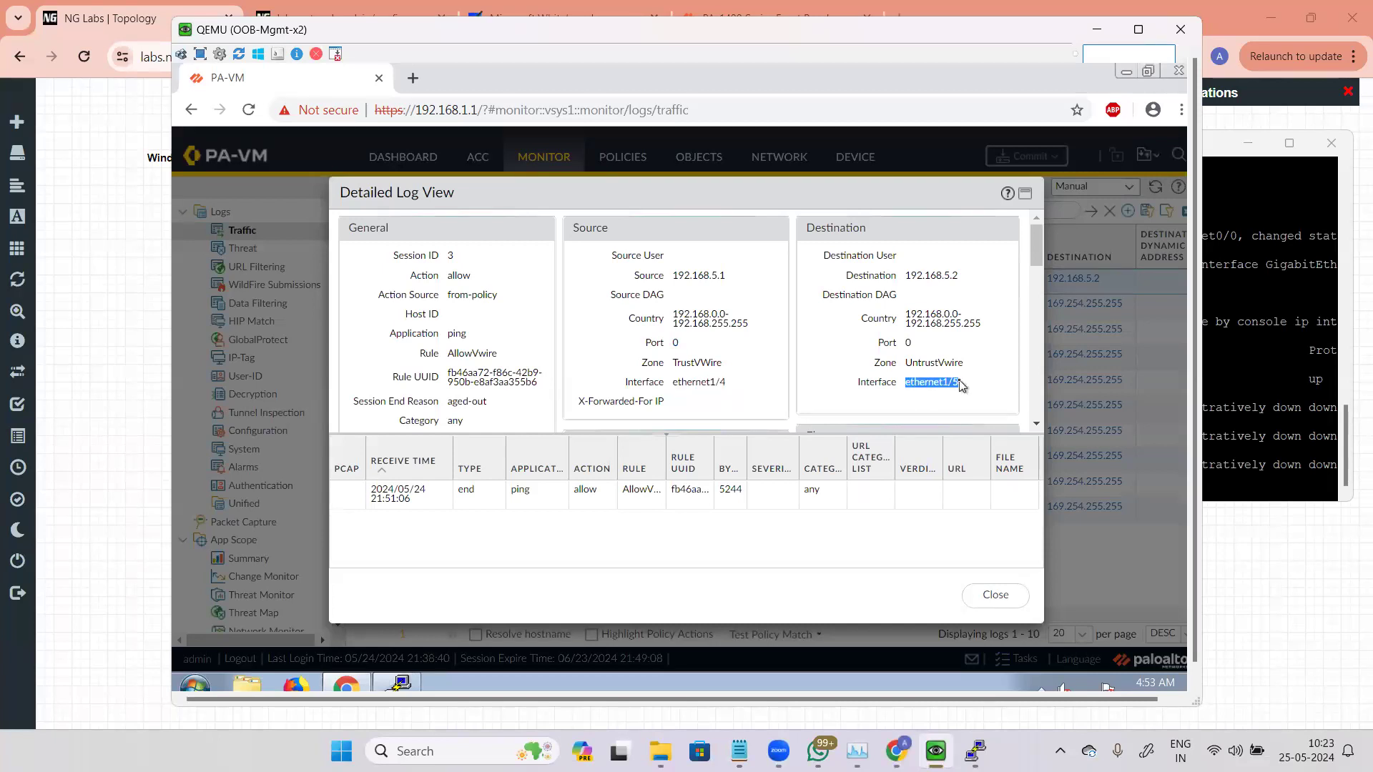
pyautogui.click(1007, 598)
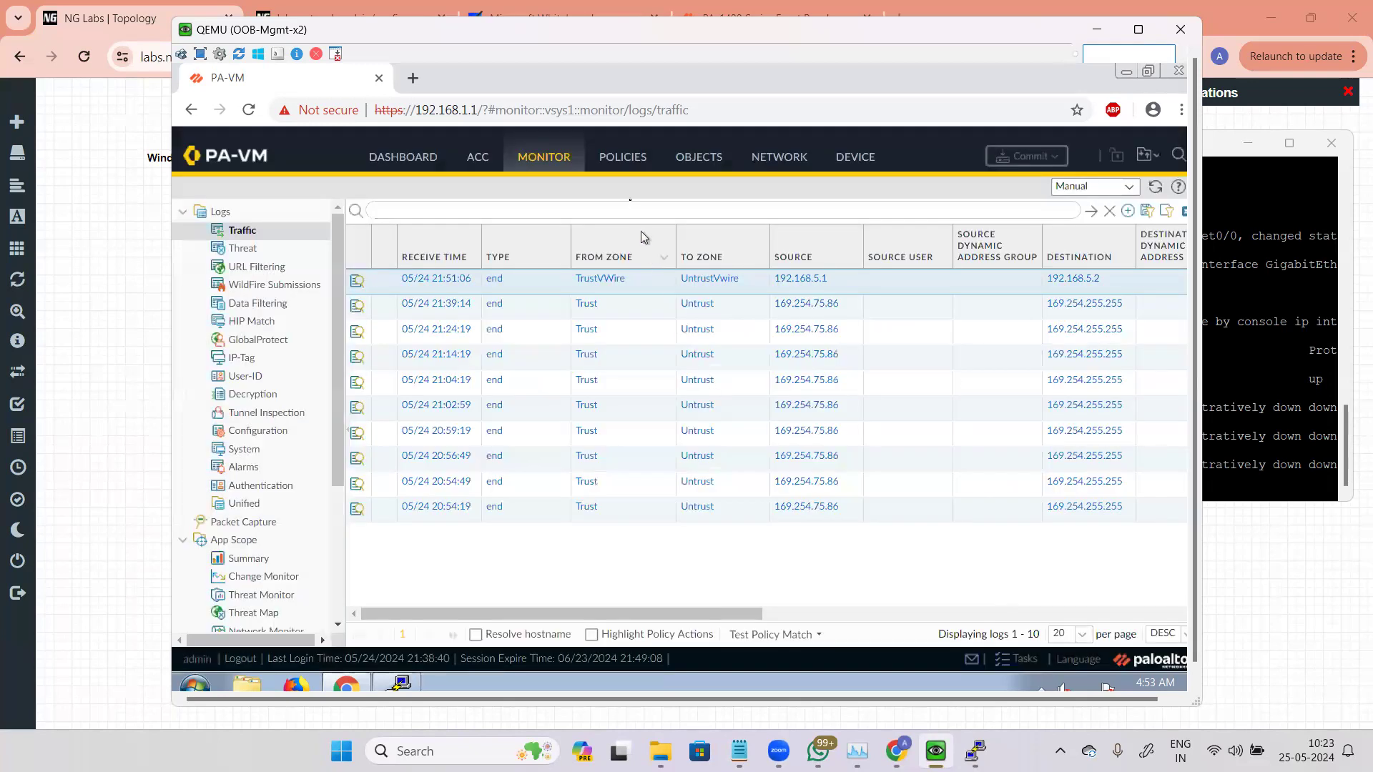
# Step: Open the AllowVwire security rule's actions and show the security profile options, cancelling without saving
pyautogui.click(633, 157)
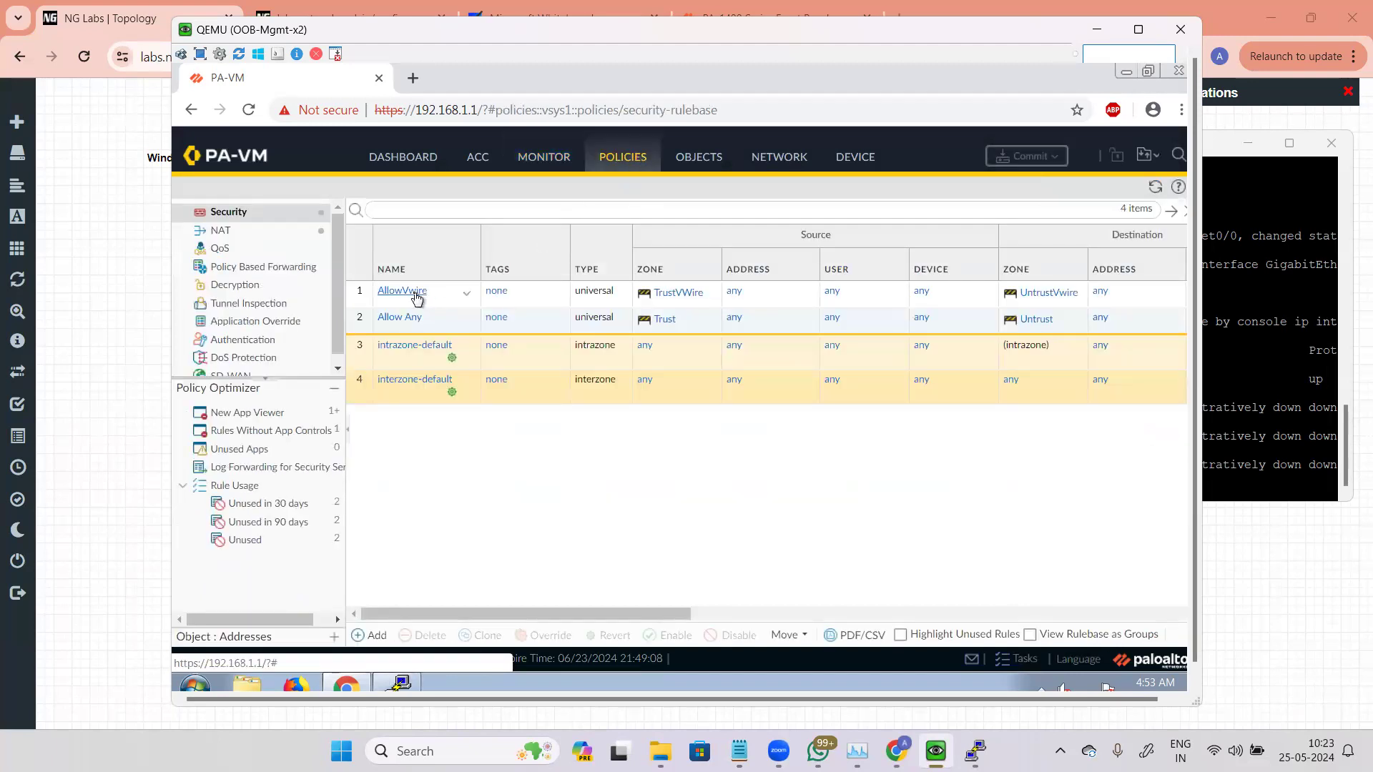
pyautogui.click(416, 293)
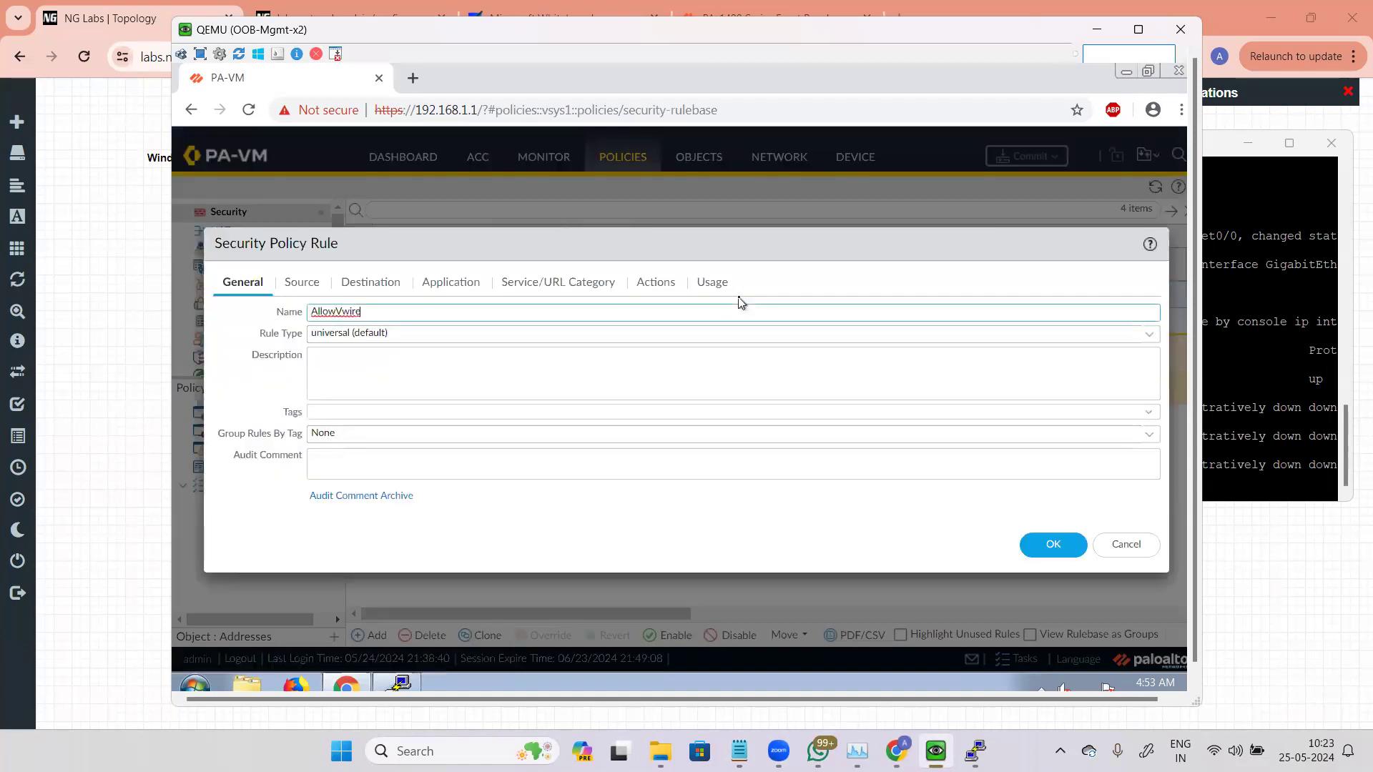
pyautogui.click(654, 286)
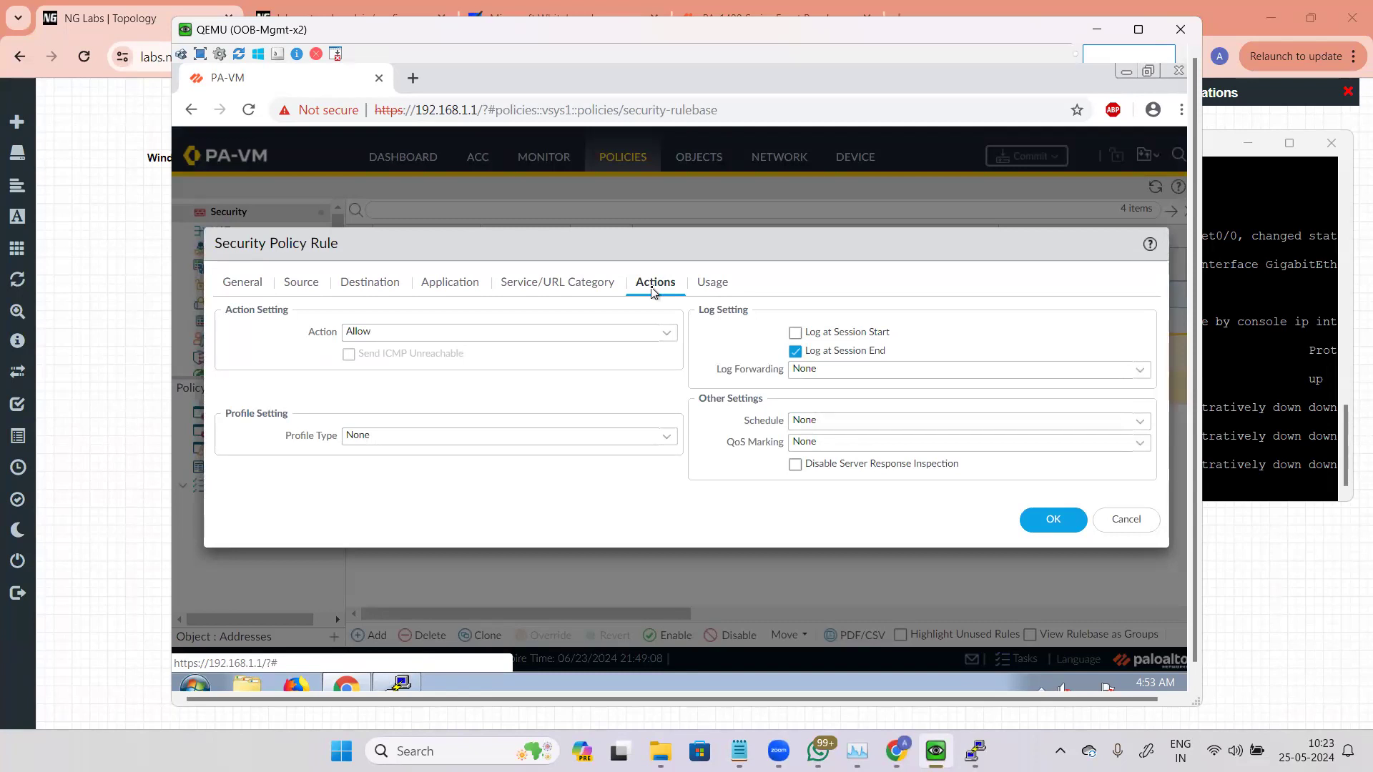
pyautogui.click(665, 438)
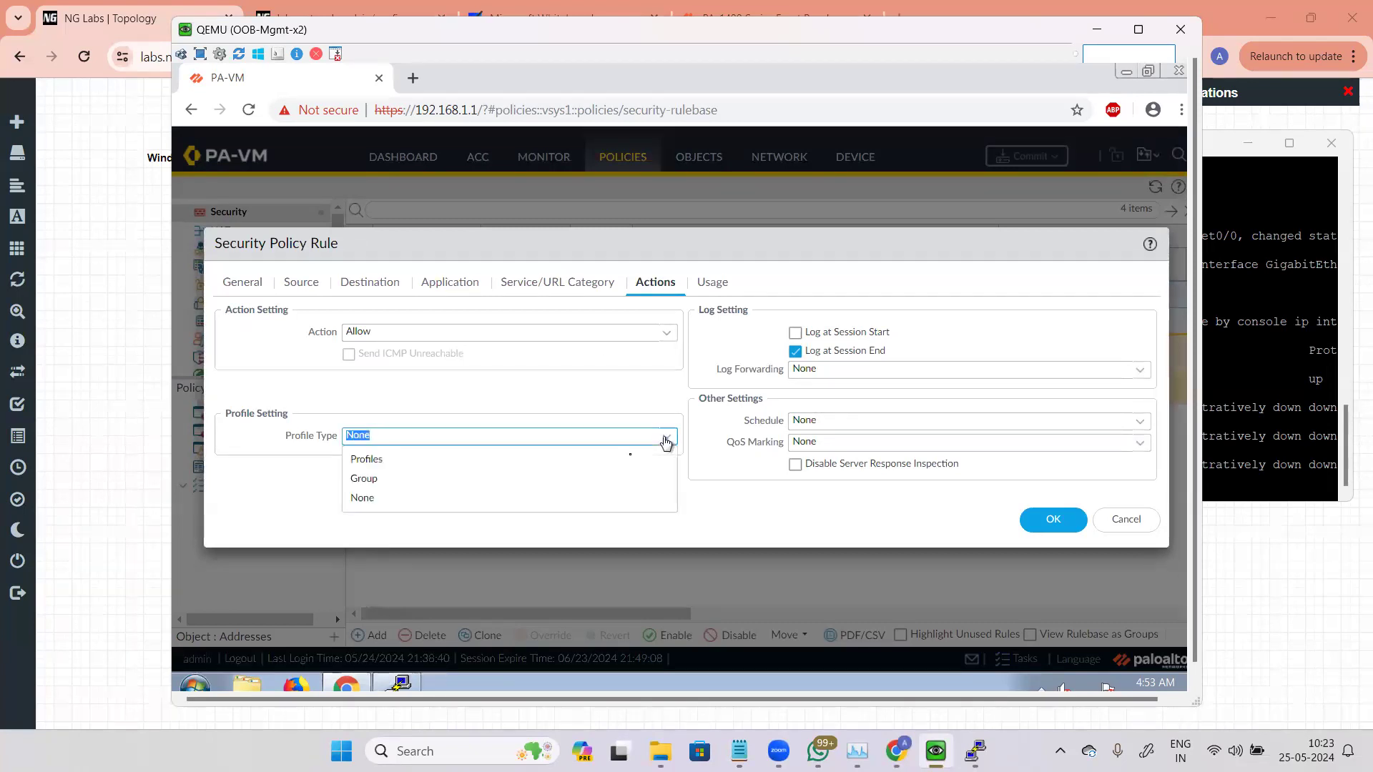
pyautogui.click(376, 461)
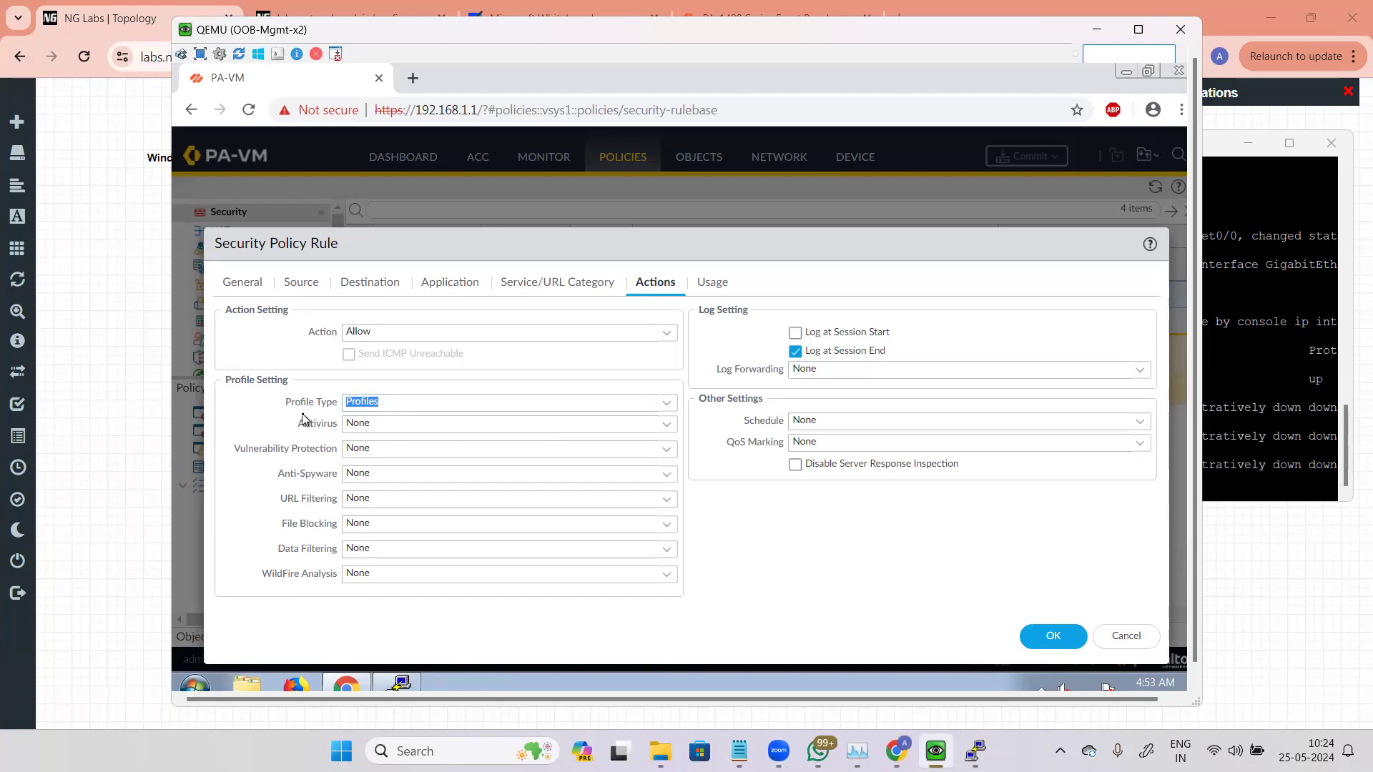
pyautogui.click(1126, 637)
# Step: Switch to the whiteboard and annotate the firewall drawing with "inspect" and "Security Rule" beneath it
pyautogui.moveTo(857, 751)
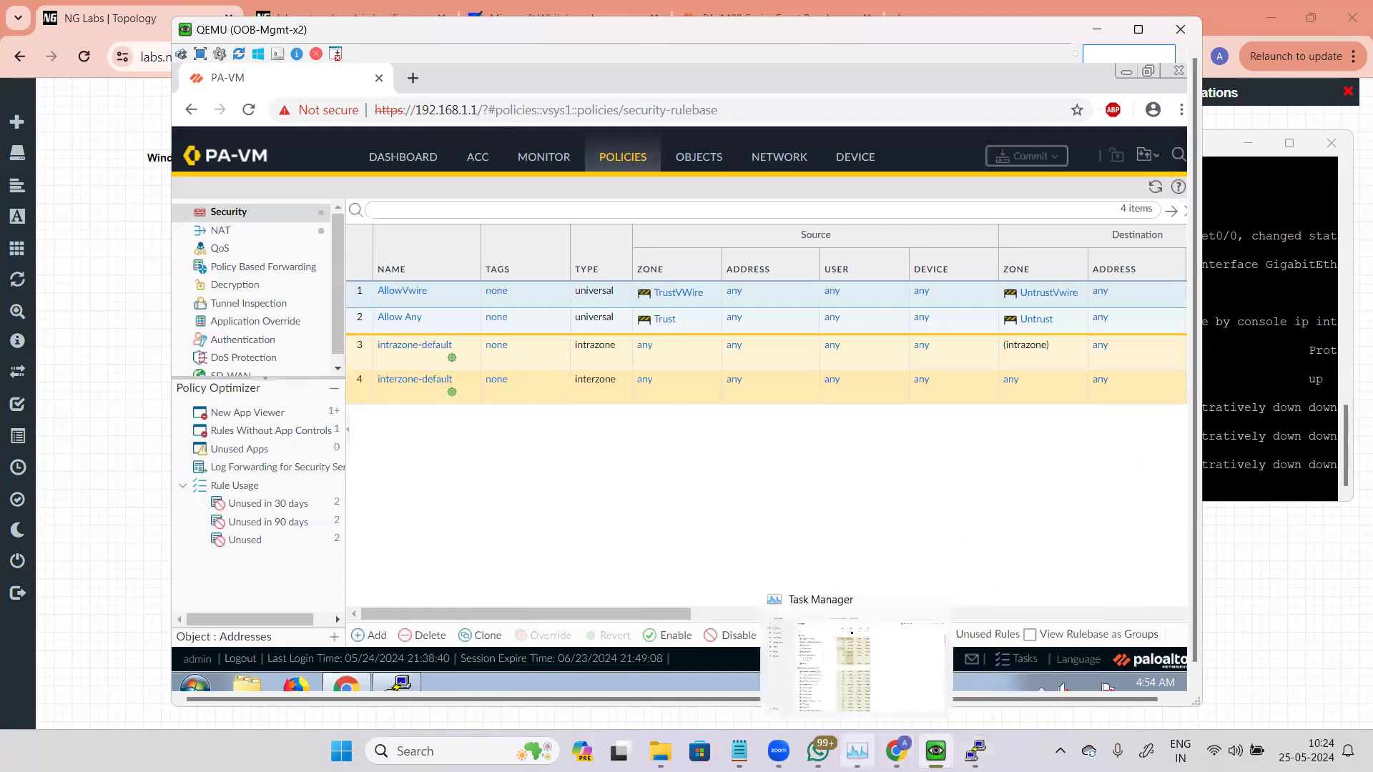
pyautogui.click(511, 8)
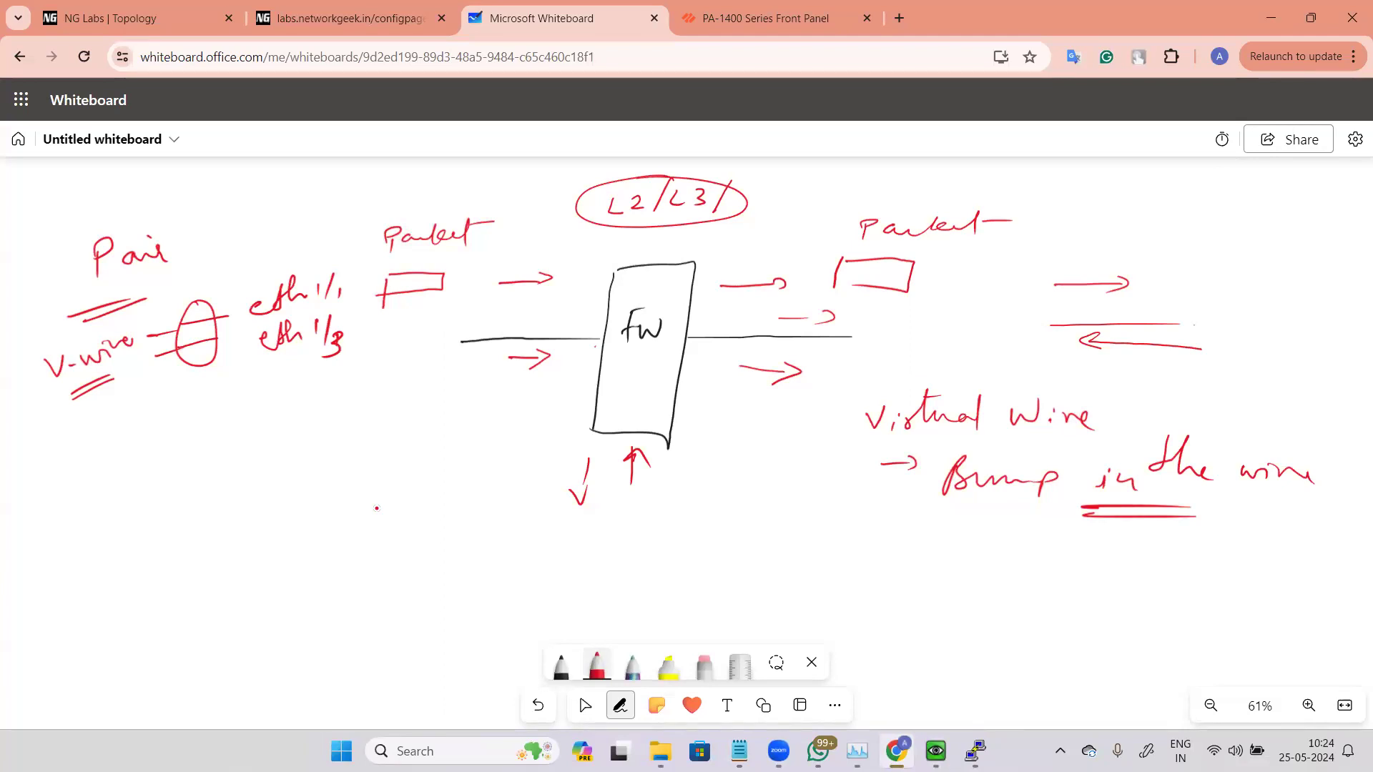
pyautogui.moveTo(613, 376); pyautogui.dragTo(687, 379)
pyautogui.moveTo(552, 533)
pyautogui.mouseDown()
pyautogui.moveTo(557, 550)
pyautogui.moveTo(611, 531)
pyautogui.moveTo(637, 544)
pyautogui.mouseUp()
pyautogui.moveTo(646, 516); pyautogui.dragTo(665, 513)
pyautogui.moveTo(650, 517); pyautogui.dragTo(647, 570)
pyautogui.moveTo(687, 504)
pyautogui.mouseDown()
pyautogui.moveTo(708, 538)
pyautogui.moveTo(749, 515)
pyautogui.moveTo(760, 535)
pyautogui.mouseUp()
pyautogui.moveTo(601, 565); pyautogui.dragTo(673, 559)
pyautogui.moveTo(583, 578); pyautogui.dragTo(677, 570)
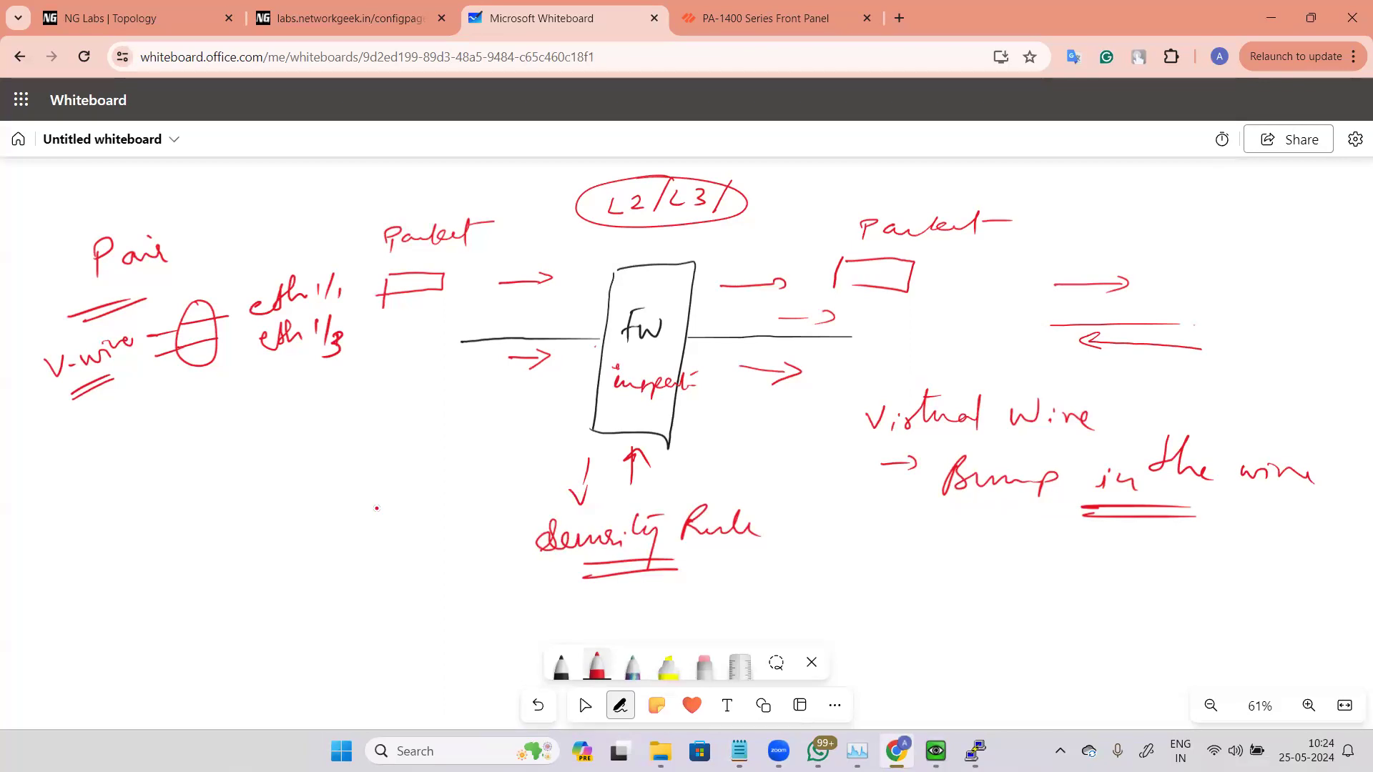
pyautogui.click(585, 705)
pyautogui.click(620, 705)
# Step: Return to the firewall and review the Zones page and then the Ethernet interfaces list
pyautogui.moveTo(940, 733)
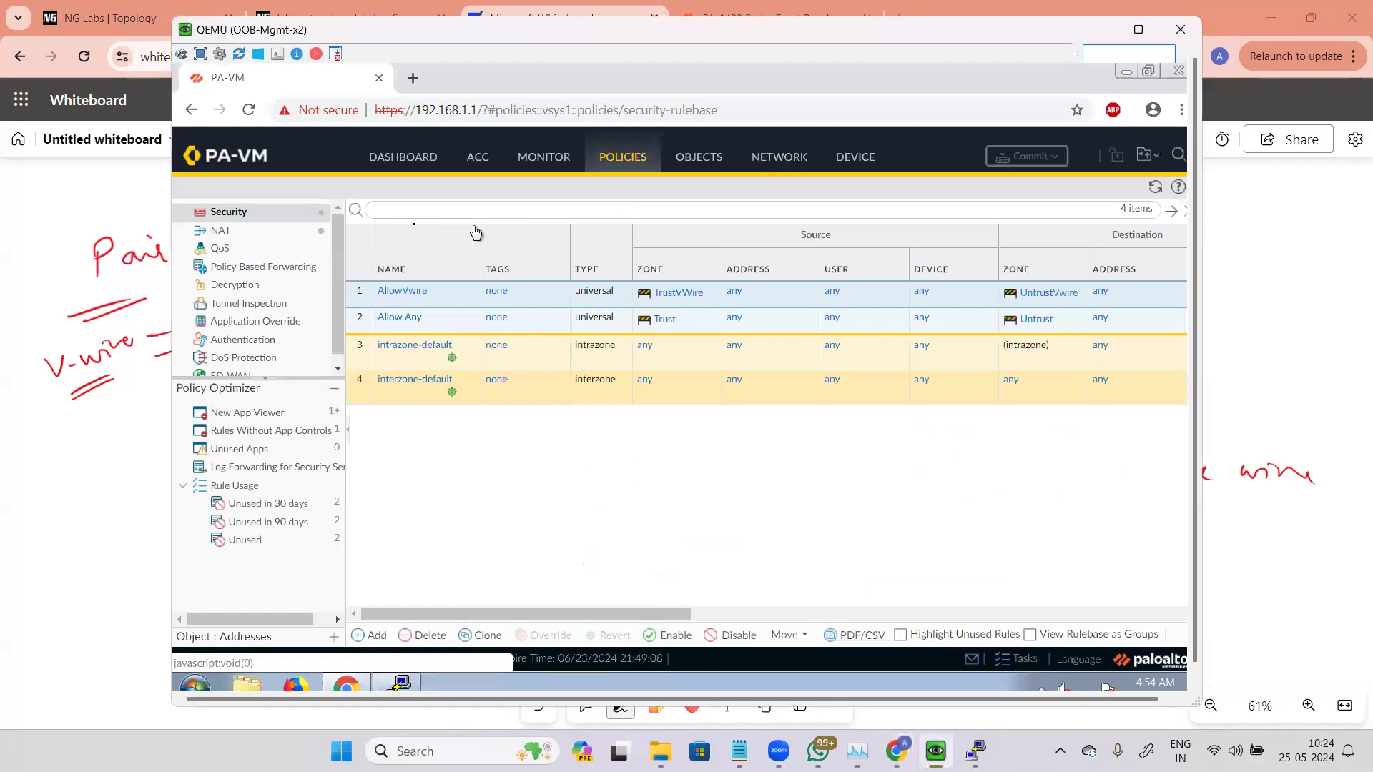
pyautogui.click(779, 157)
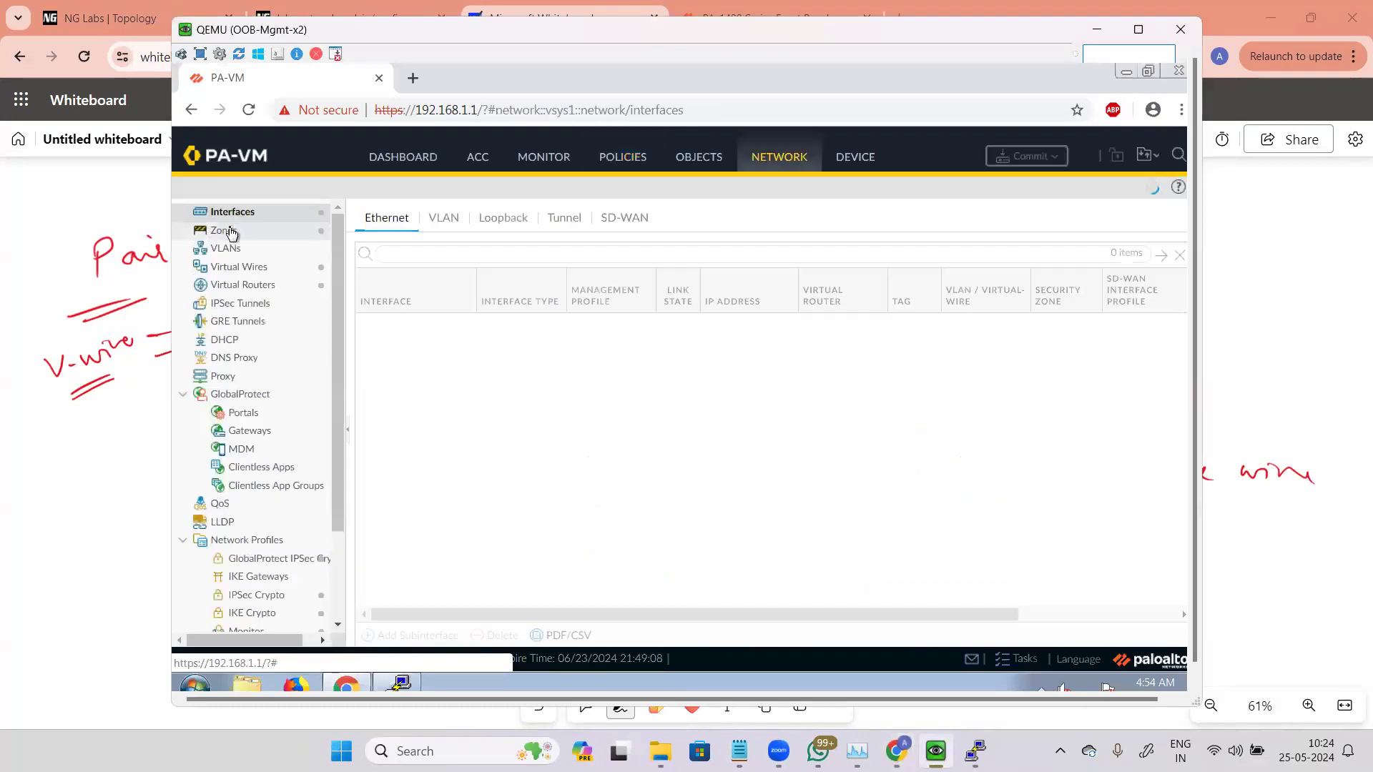
pyautogui.click(230, 231)
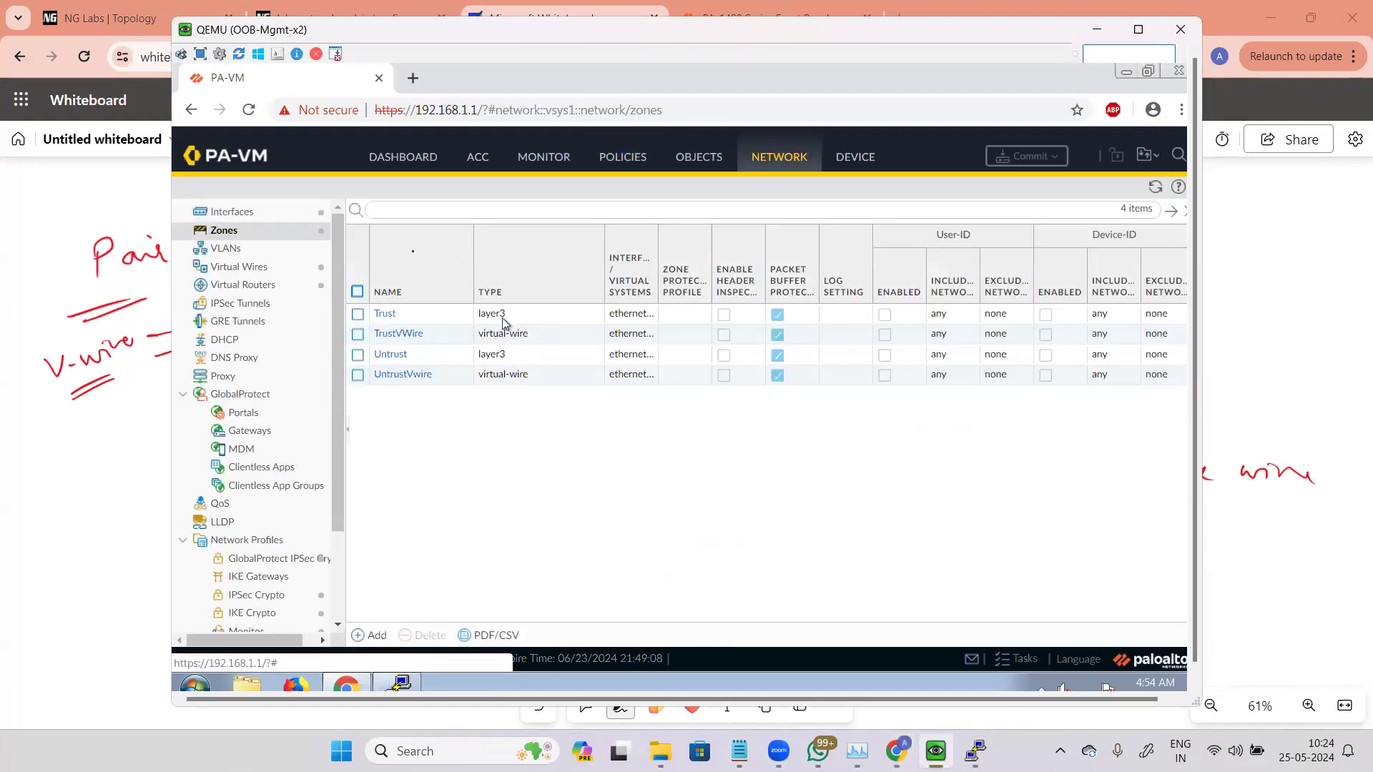
pyautogui.click(273, 223)
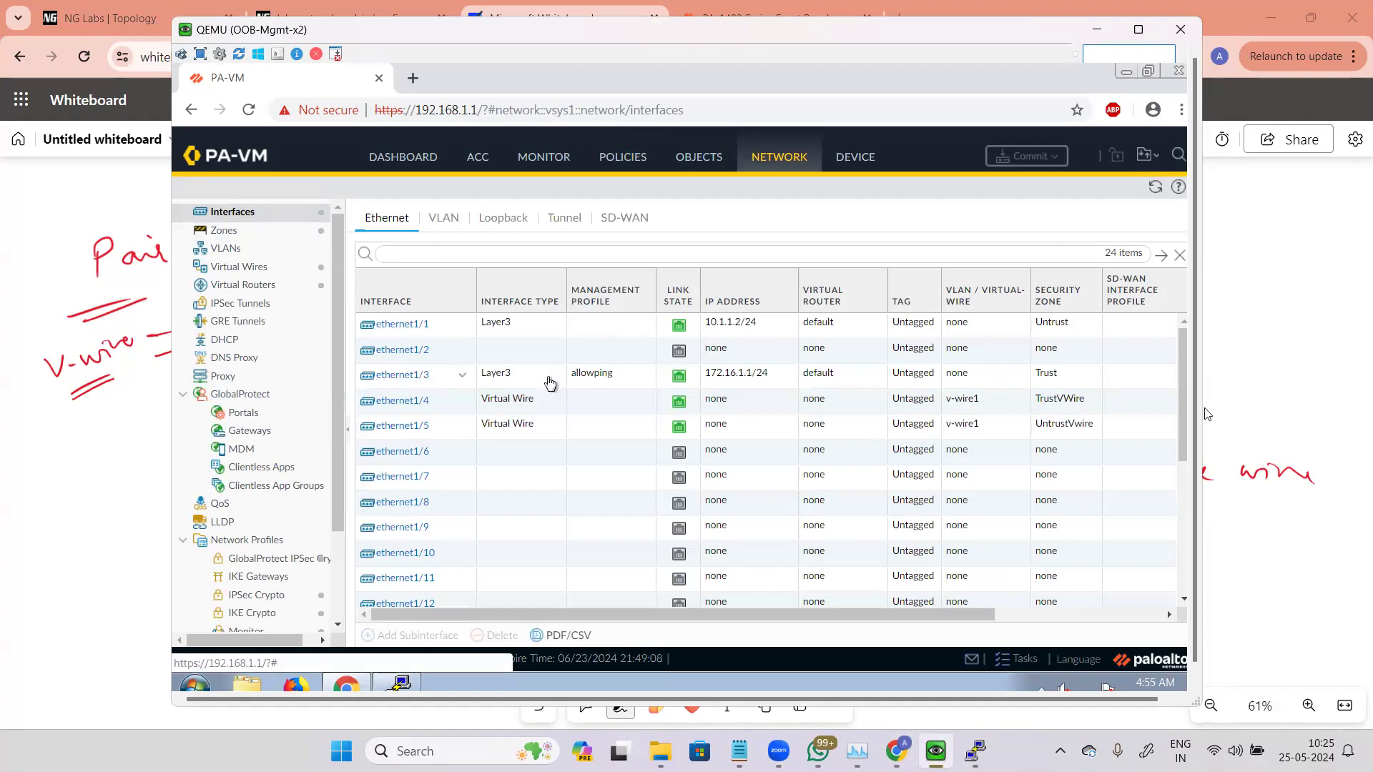
# Step: Bring up the vIOS4 console, move it aside to review the ping output, and close it
pyautogui.moveTo(975, 750)
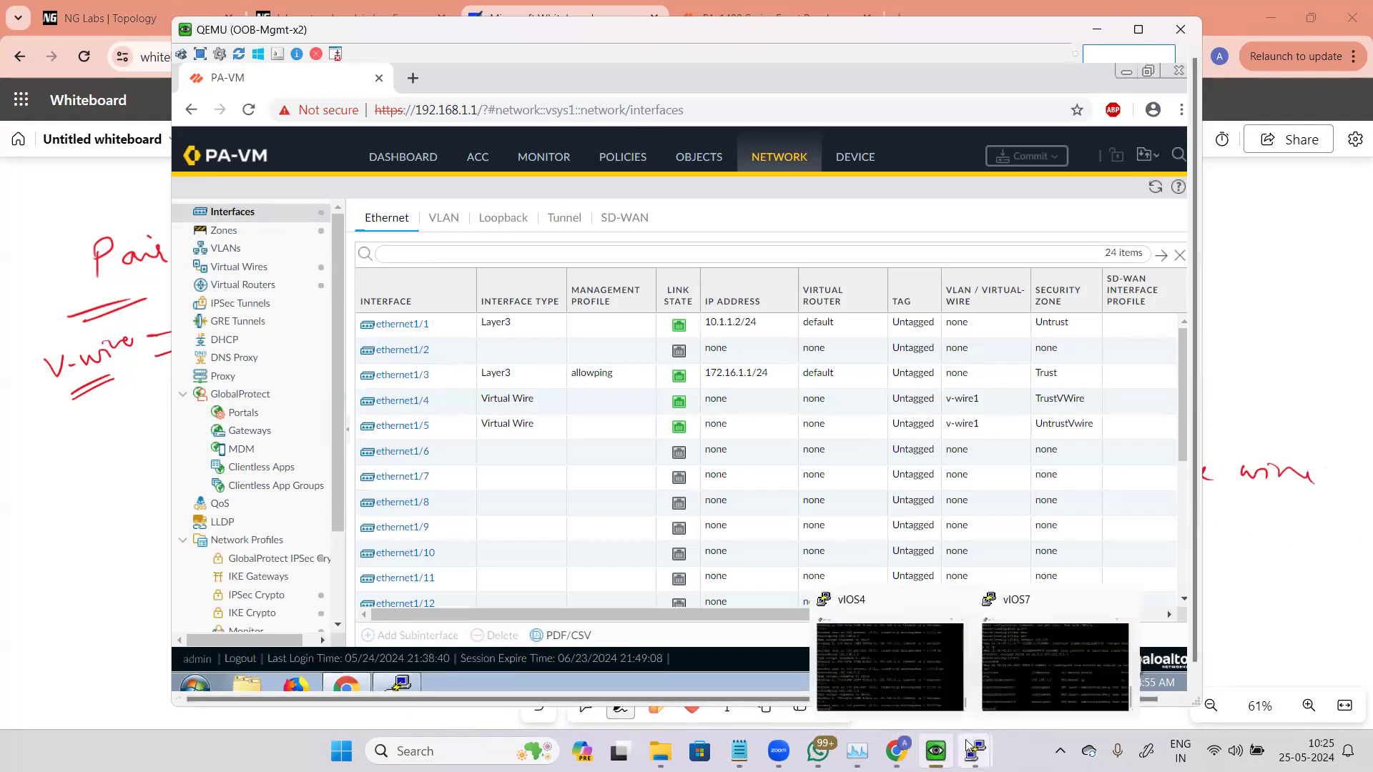
pyautogui.click(896, 669)
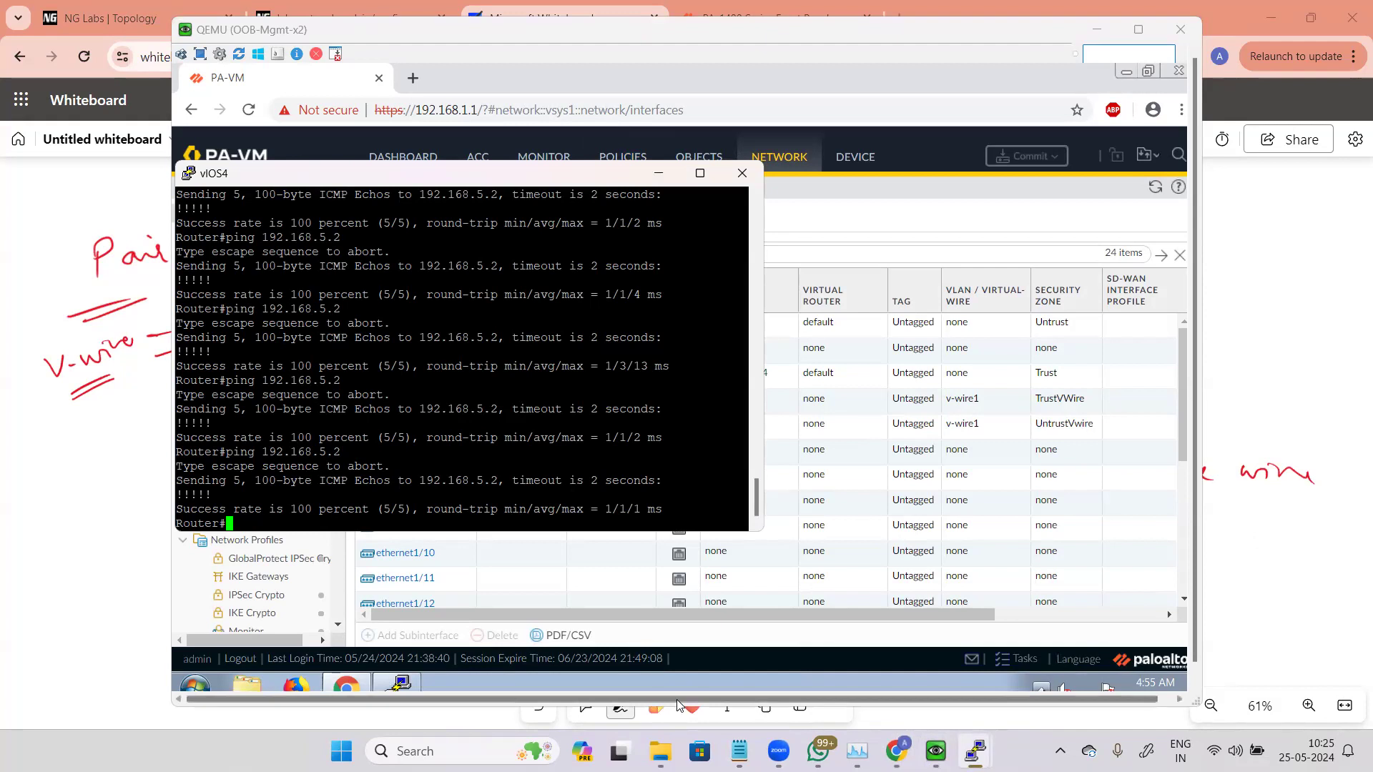
pyautogui.click(679, 704)
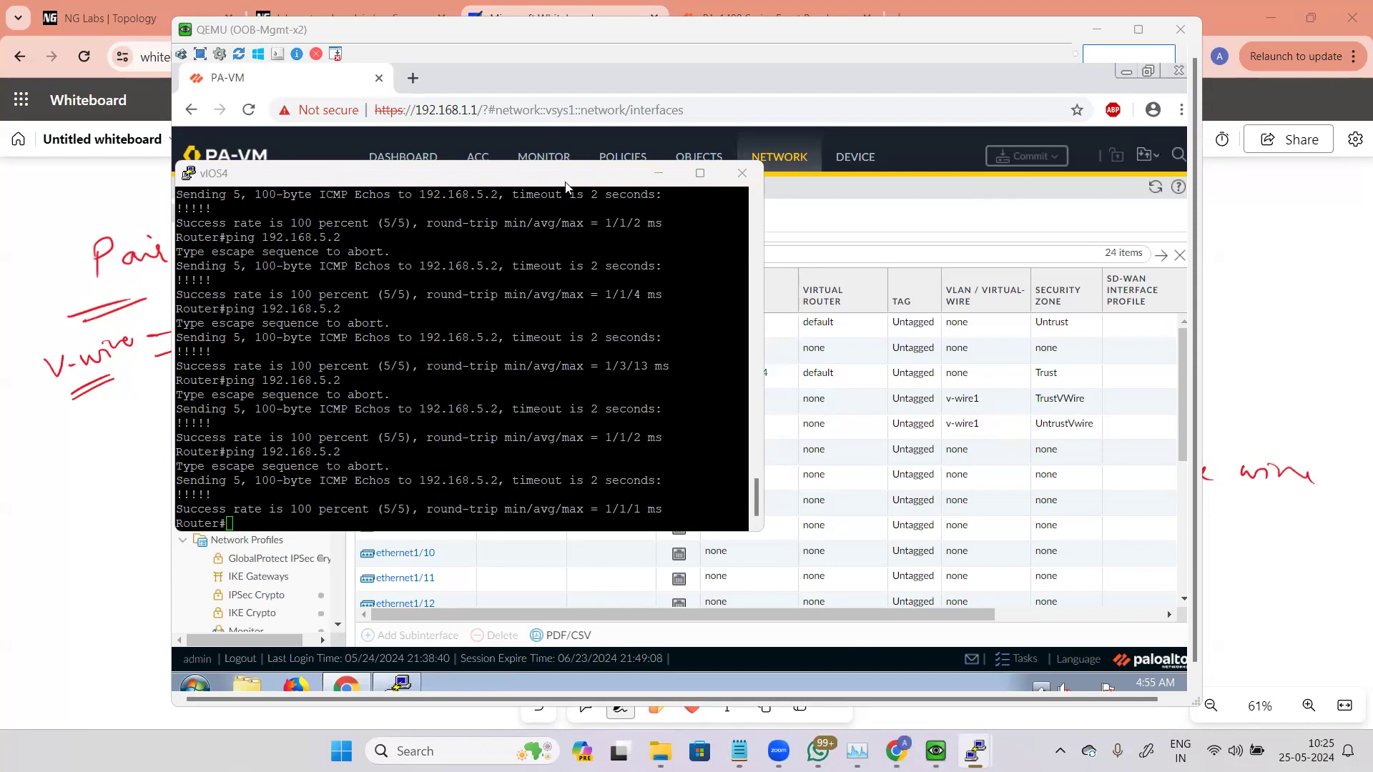
pyautogui.moveTo(570, 179); pyautogui.dragTo(1013, 181)
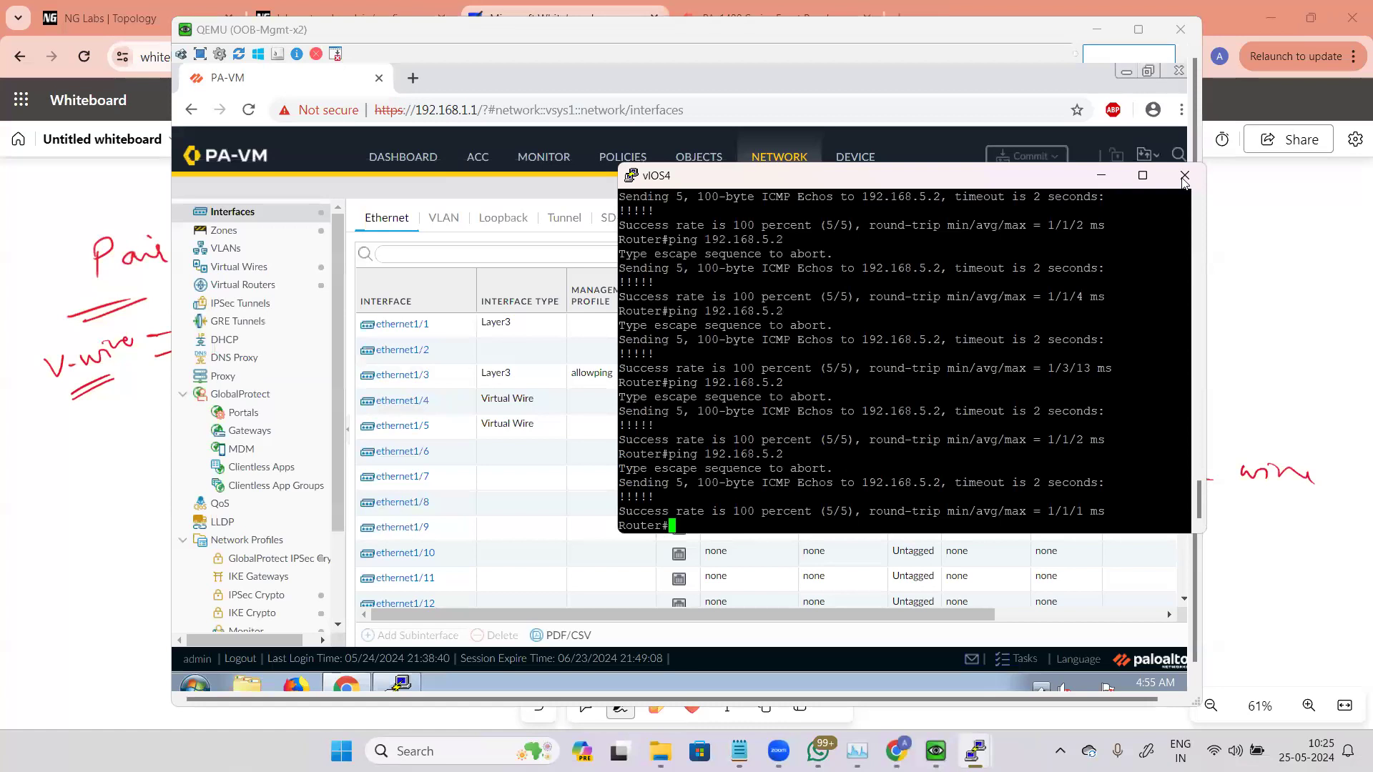
pyautogui.click(1183, 178)
# Step: Open the ethernet1/2 interface settings on the firewall
pyautogui.click(727, 439)
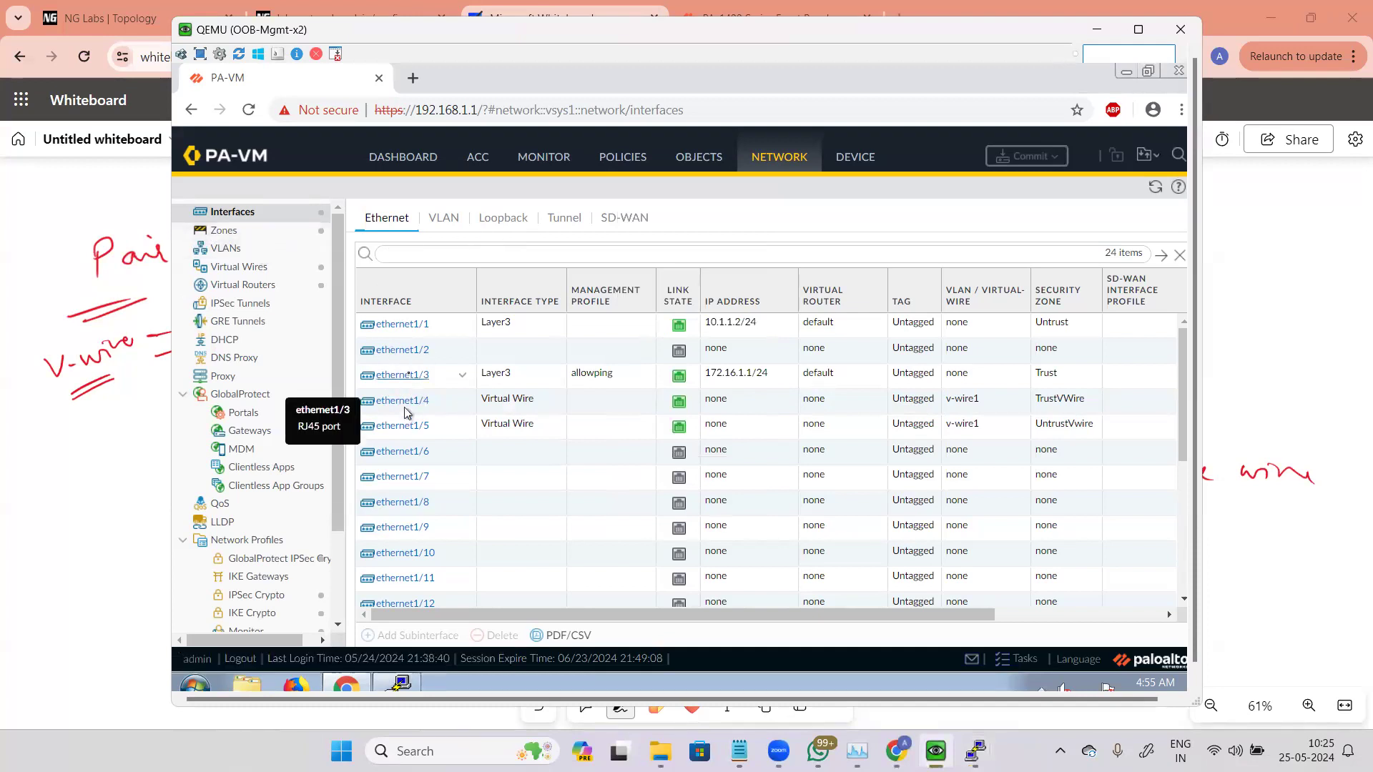
pyautogui.click(409, 374)
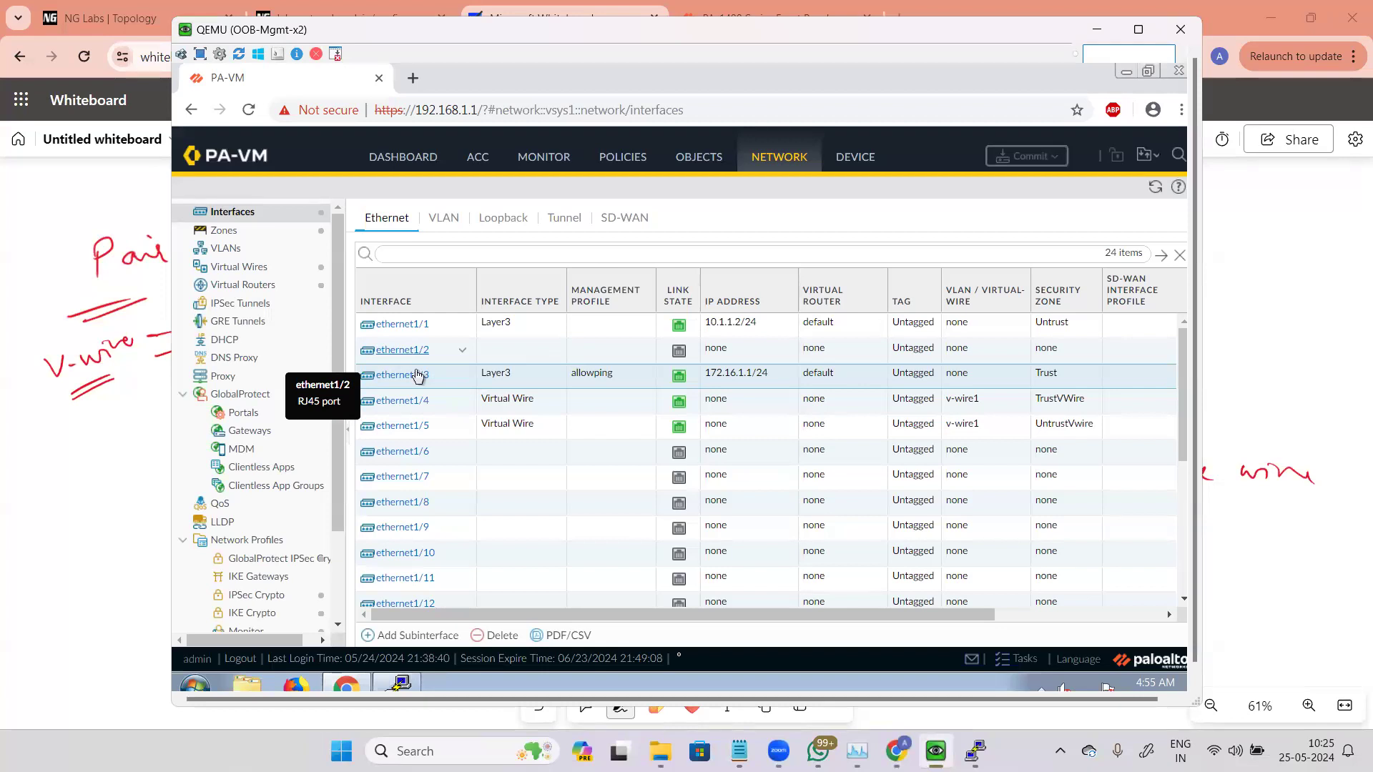
pyautogui.click(402, 350)
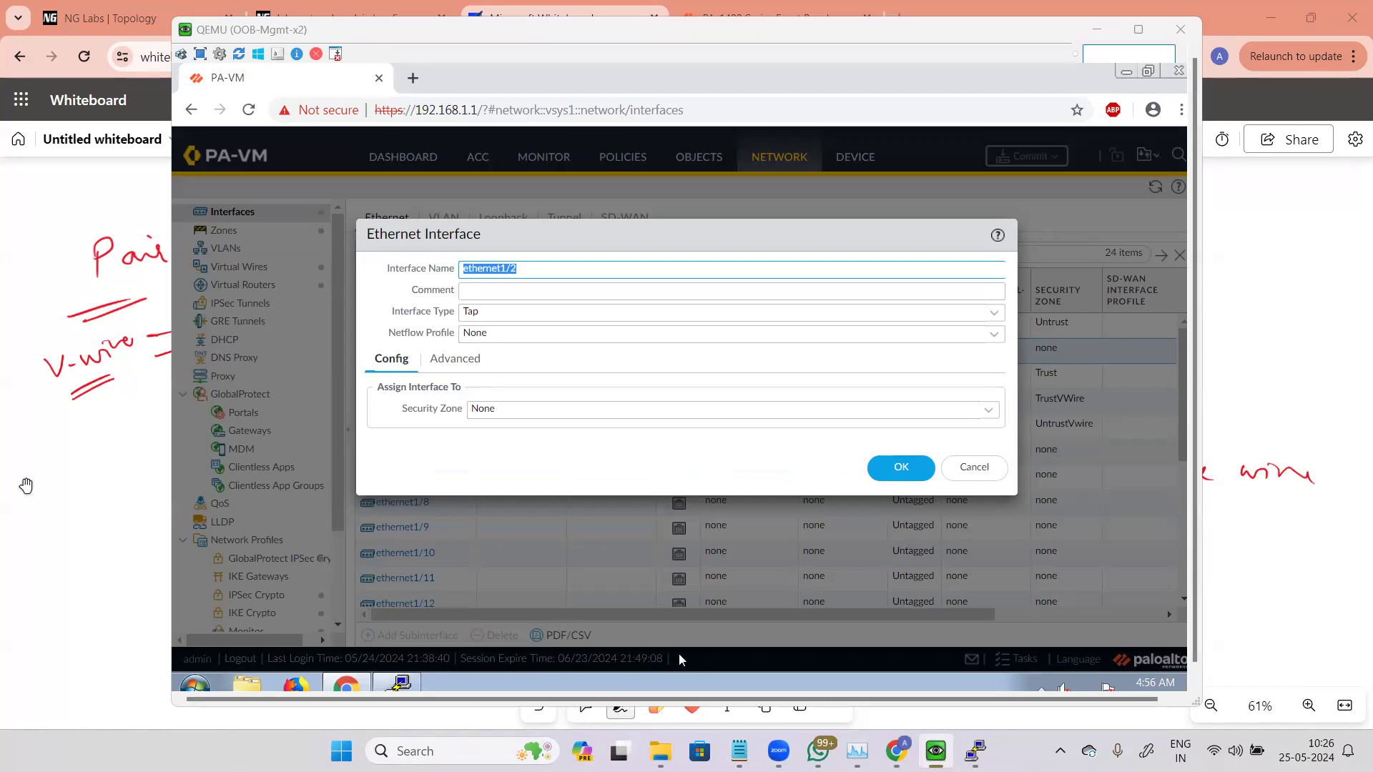
# Step: Browse the whiteboard, lab configuration page and lab topology tabs
pyautogui.click(71, 551)
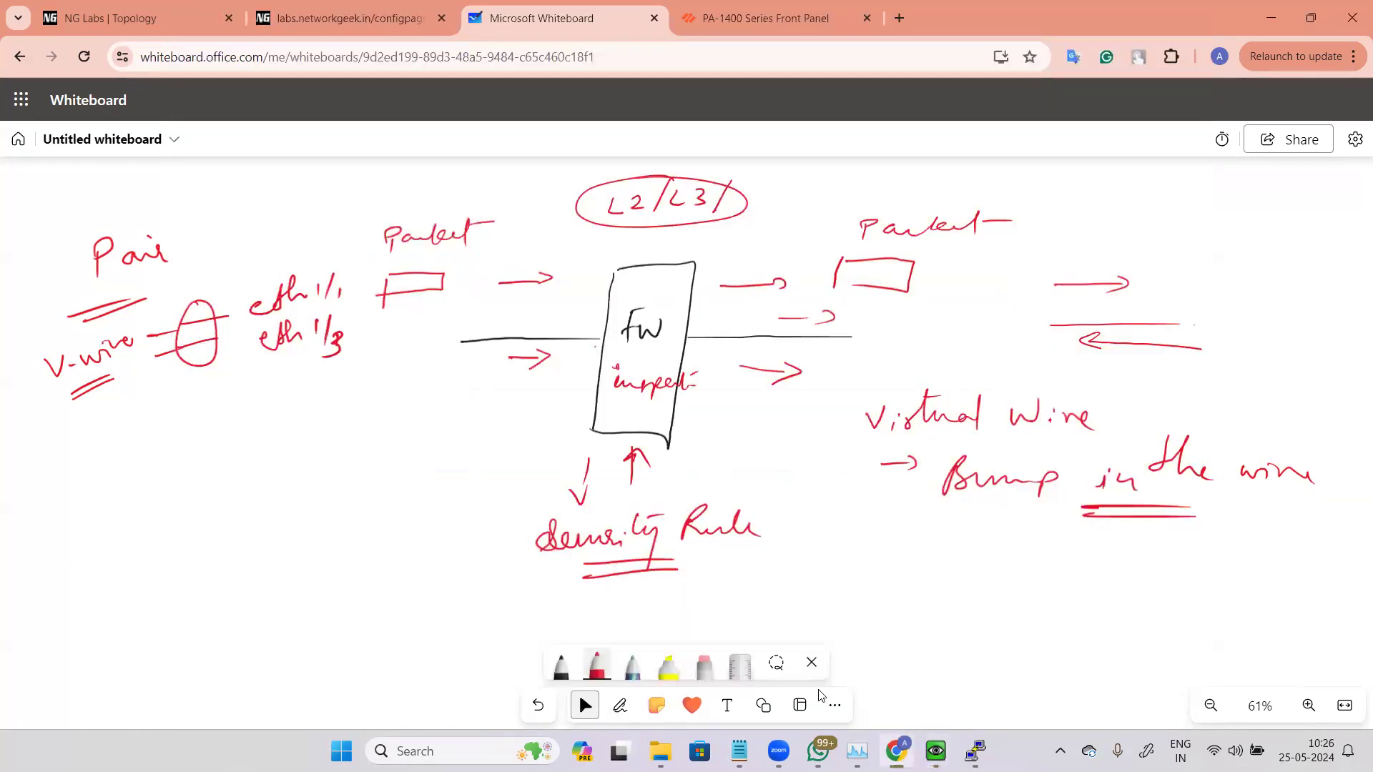
pyautogui.click(385, 14)
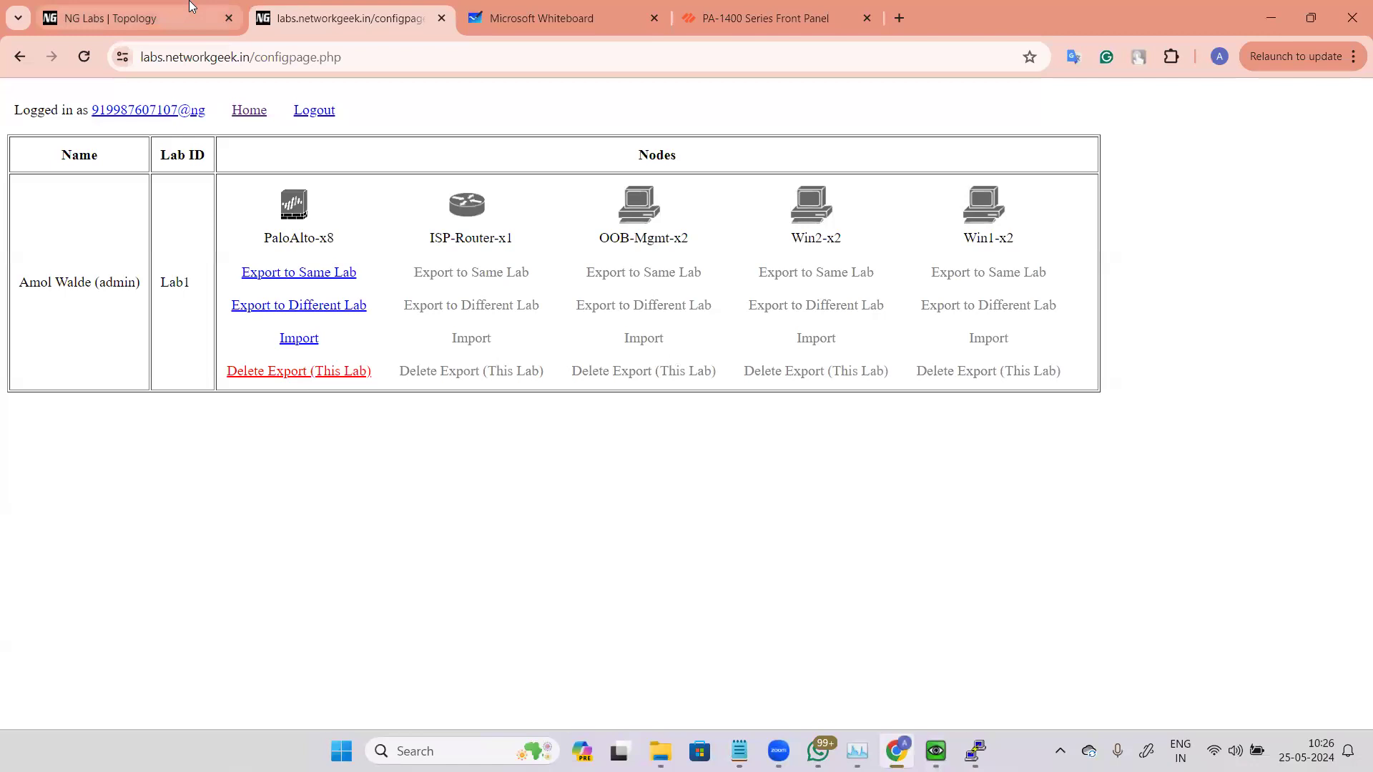
pyautogui.hotkey('ctrl', 'shift', 'Tab')
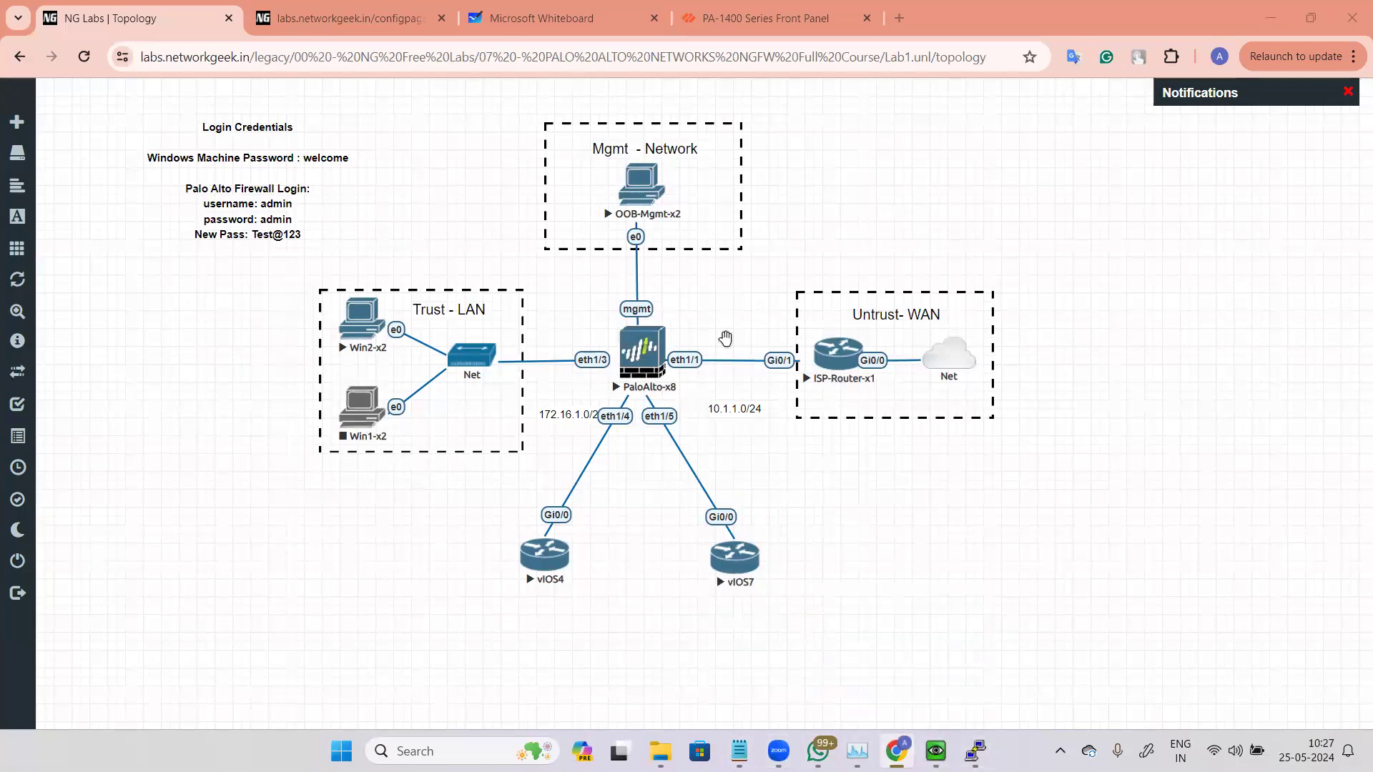
pyautogui.click(541, 18)
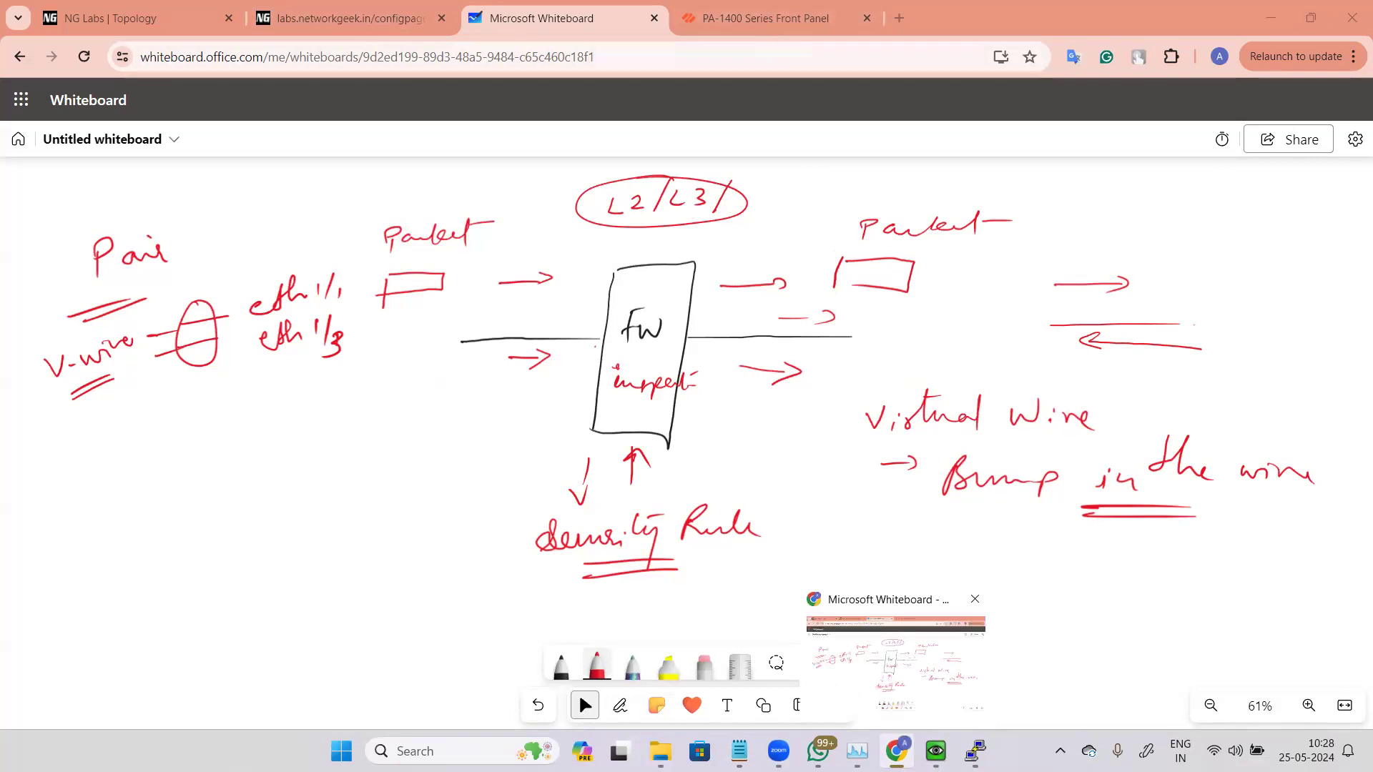
# Step: Return to the ethernet1/2 dialog and set its interface type to HA
pyautogui.moveTo(936, 751)
pyautogui.click(936, 657)
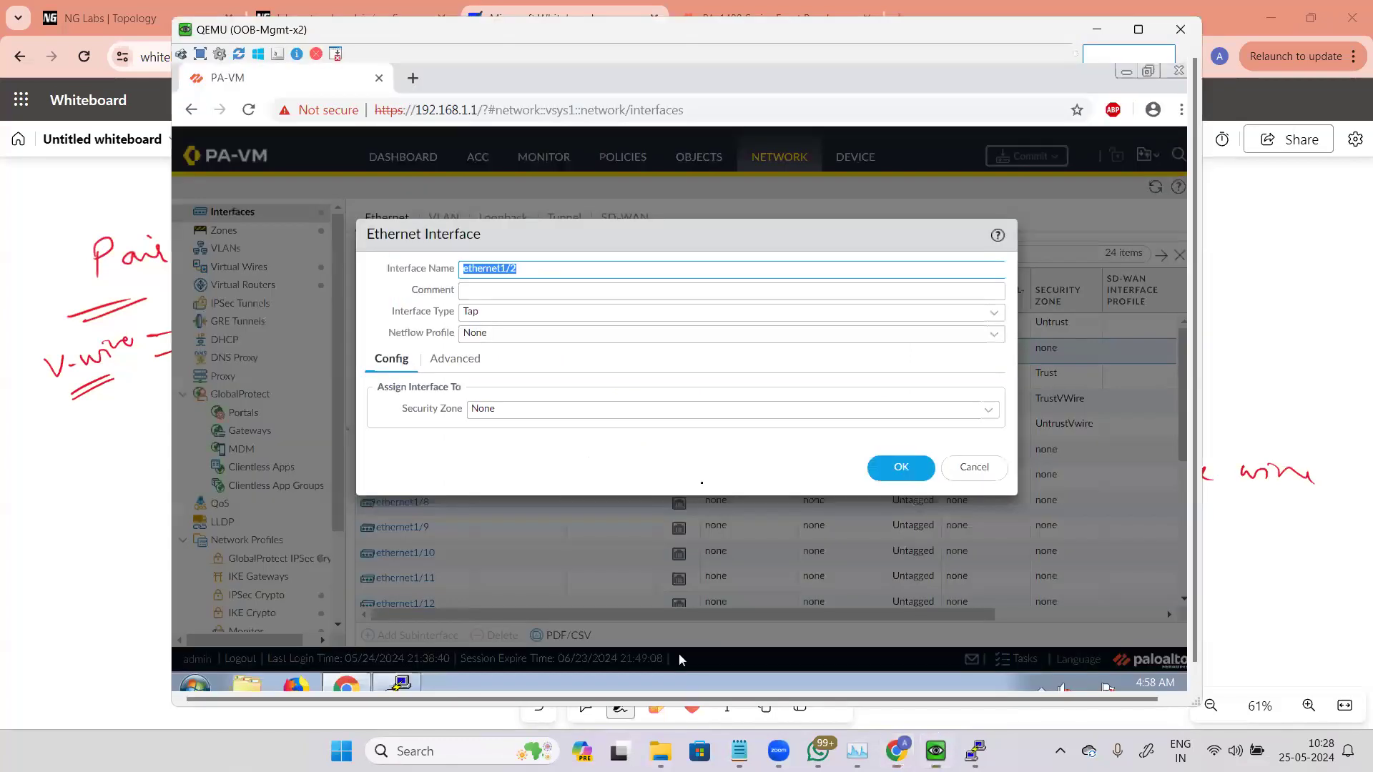
pyautogui.click(1005, 347)
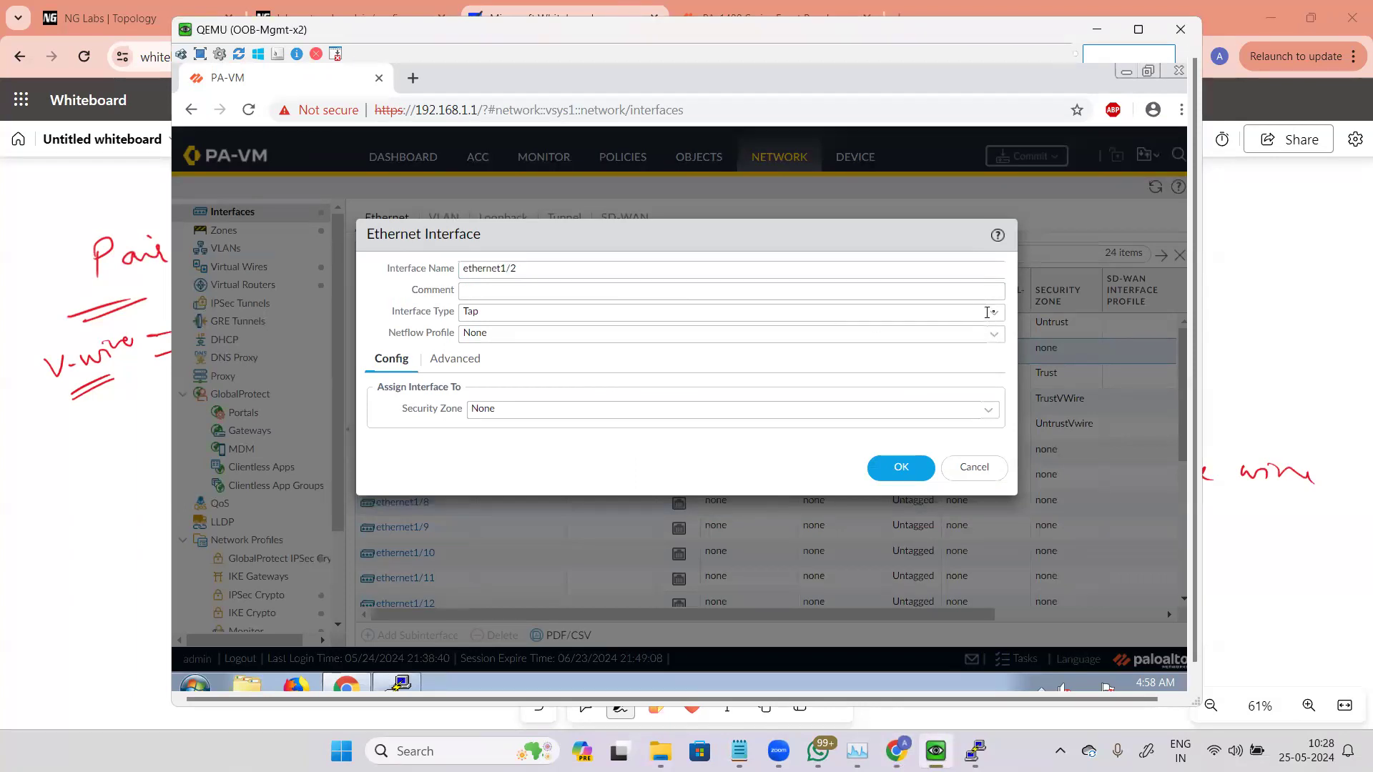
pyautogui.click(1000, 319)
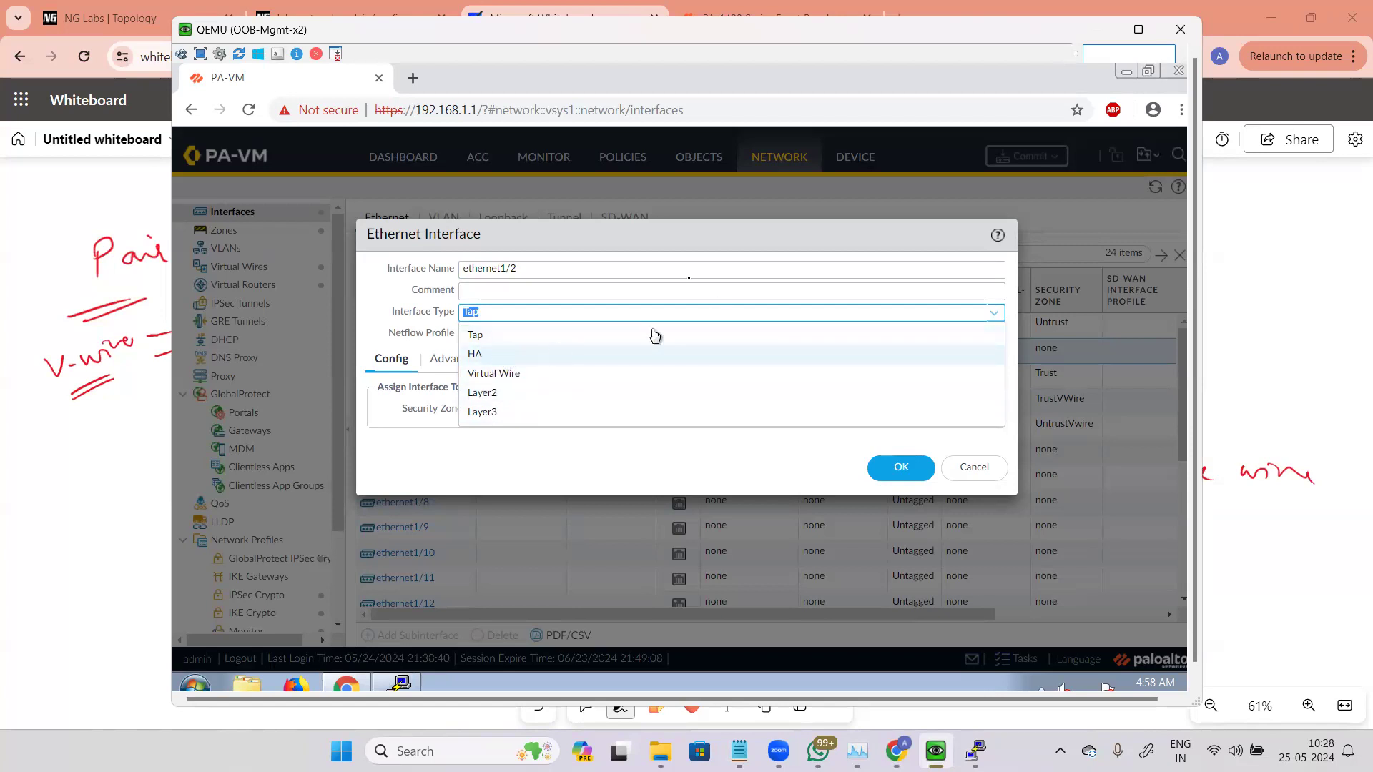
pyautogui.click(493, 355)
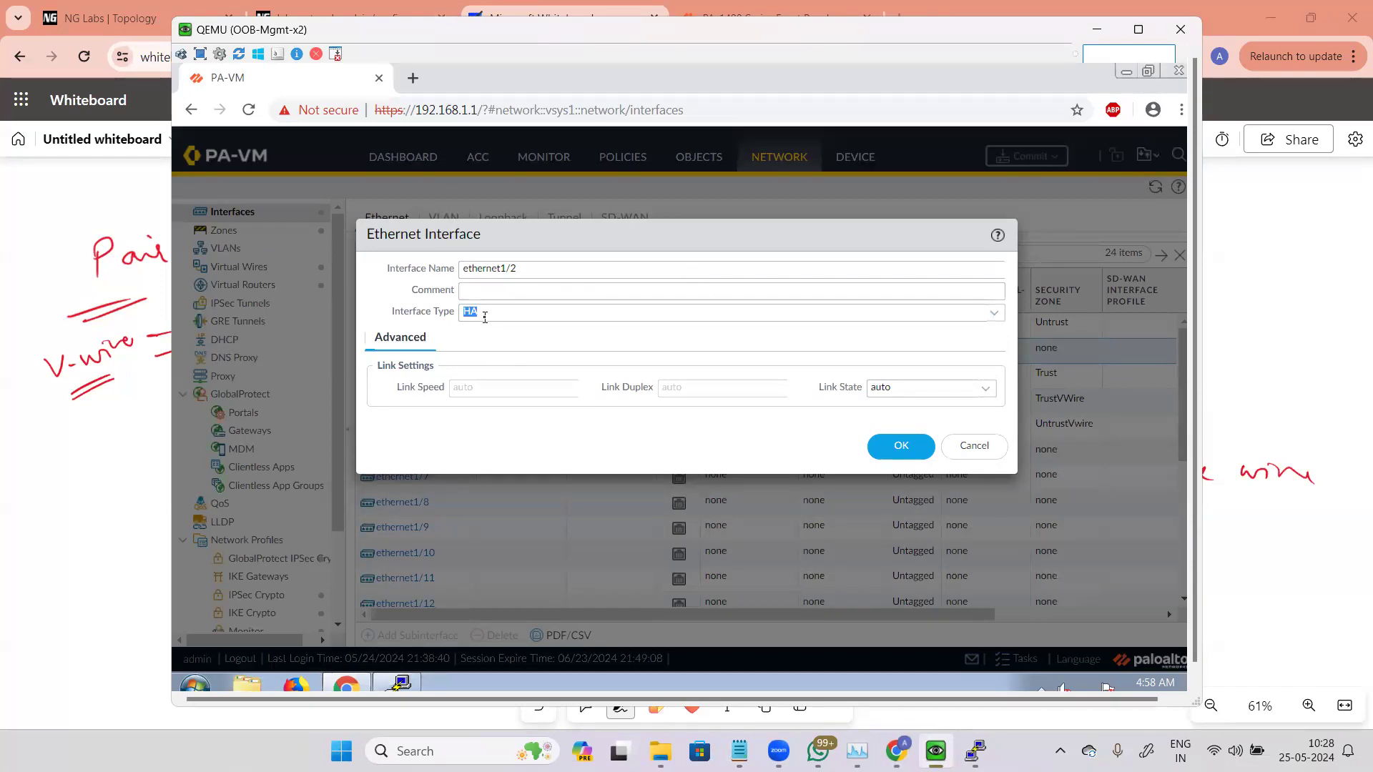
# Step: On a clear area of the whiteboard, draw two firewall boxes in black pen and label them PA1 and PA2
pyautogui.click(126, 477)
pyautogui.moveTo(882, 588)
pyautogui.mouseDown()
pyautogui.moveTo(935, 9)
pyautogui.moveTo(932, 129)
pyautogui.moveTo(930, 108)
pyautogui.mouseUp()
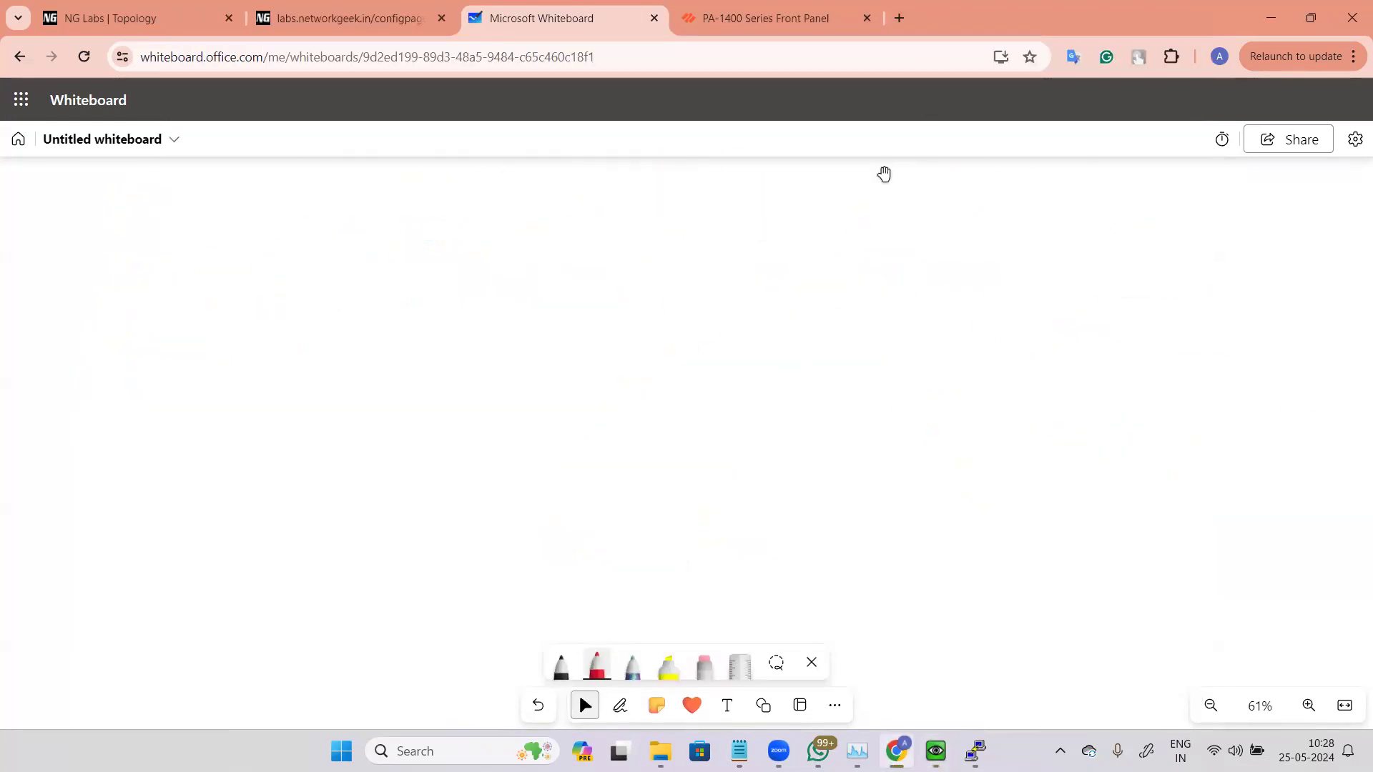
pyautogui.hotkey('alt', 'w')
pyautogui.click(561, 665)
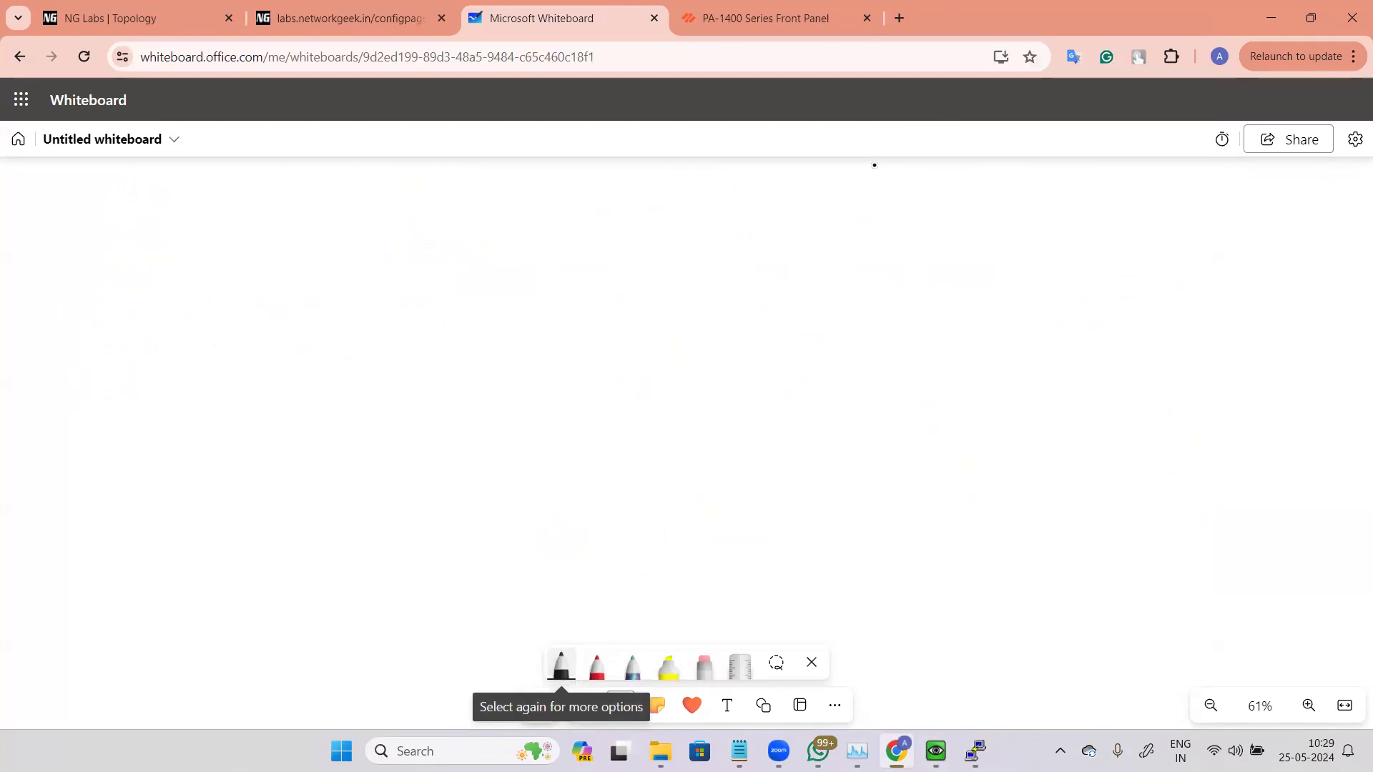
pyautogui.moveTo(447, 300)
pyautogui.mouseDown()
pyautogui.moveTo(512, 369)
pyautogui.moveTo(511, 428)
pyautogui.mouseUp()
pyautogui.moveTo(452, 301)
pyautogui.mouseDown()
pyautogui.moveTo(429, 305)
pyautogui.moveTo(416, 424)
pyautogui.moveTo(479, 451)
pyautogui.moveTo(509, 445)
pyautogui.mouseUp()
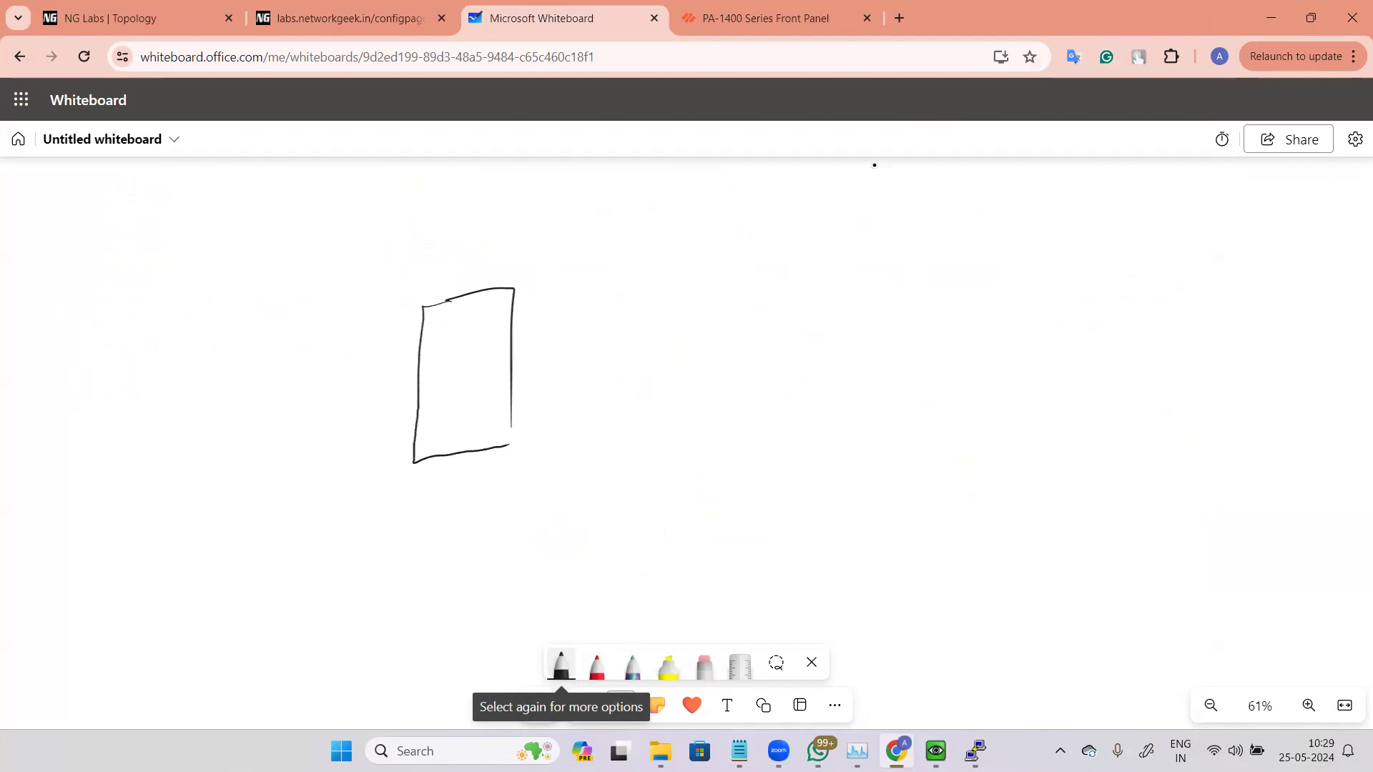
pyautogui.moveTo(709, 274); pyautogui.dragTo(708, 421)
pyautogui.moveTo(714, 271)
pyautogui.mouseDown()
pyautogui.moveTo(798, 308)
pyautogui.moveTo(797, 422)
pyautogui.moveTo(709, 430)
pyautogui.mouseUp()
pyautogui.moveTo(436, 329); pyautogui.dragTo(465, 336)
pyautogui.moveTo(480, 316); pyautogui.dragTo(481, 334)
pyautogui.moveTo(728, 300); pyautogui.dragTo(749, 304)
pyautogui.moveTo(755, 287); pyautogui.dragTo(784, 300)
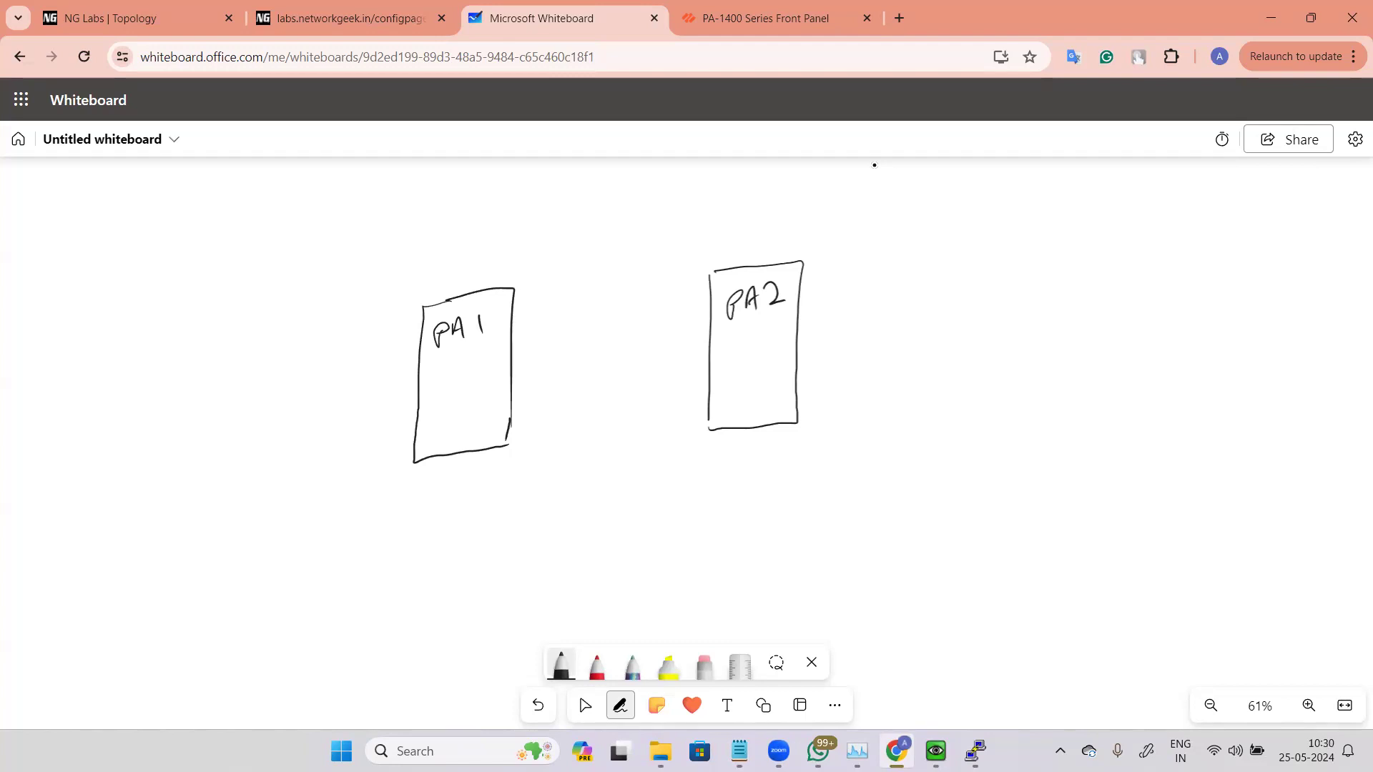
# Step: Write "High-availability mode" beneath the two firewalls and underline it
pyautogui.moveTo(534, 483); pyautogui.dragTo(530, 514)
pyautogui.moveTo(533, 499)
pyautogui.mouseDown()
pyautogui.moveTo(581, 495)
pyautogui.moveTo(581, 511)
pyautogui.mouseUp()
pyautogui.click(564, 477)
pyautogui.moveTo(595, 449)
pyautogui.mouseDown()
pyautogui.moveTo(607, 493)
pyautogui.moveTo(634, 475)
pyautogui.mouseUp()
pyautogui.moveTo(669, 468)
pyautogui.mouseDown()
pyautogui.moveTo(715, 476)
pyautogui.moveTo(797, 456)
pyautogui.mouseUp()
pyautogui.click(716, 460)
pyautogui.moveTo(810, 428)
pyautogui.mouseDown()
pyautogui.moveTo(807, 462)
pyautogui.moveTo(835, 459)
pyautogui.mouseUp()
pyautogui.moveTo(848, 457); pyautogui.dragTo(842, 480)
pyautogui.moveTo(847, 434); pyautogui.dragTo(873, 427)
pyautogui.moveTo(735, 517)
pyautogui.mouseDown()
pyautogui.moveTo(805, 485)
pyautogui.moveTo(830, 500)
pyautogui.mouseUp()
pyautogui.moveTo(634, 522); pyautogui.dragTo(698, 515)
pyautogui.moveTo(687, 553); pyautogui.dragTo(738, 541)
pyautogui.moveTo(689, 559); pyautogui.dragTo(740, 545)
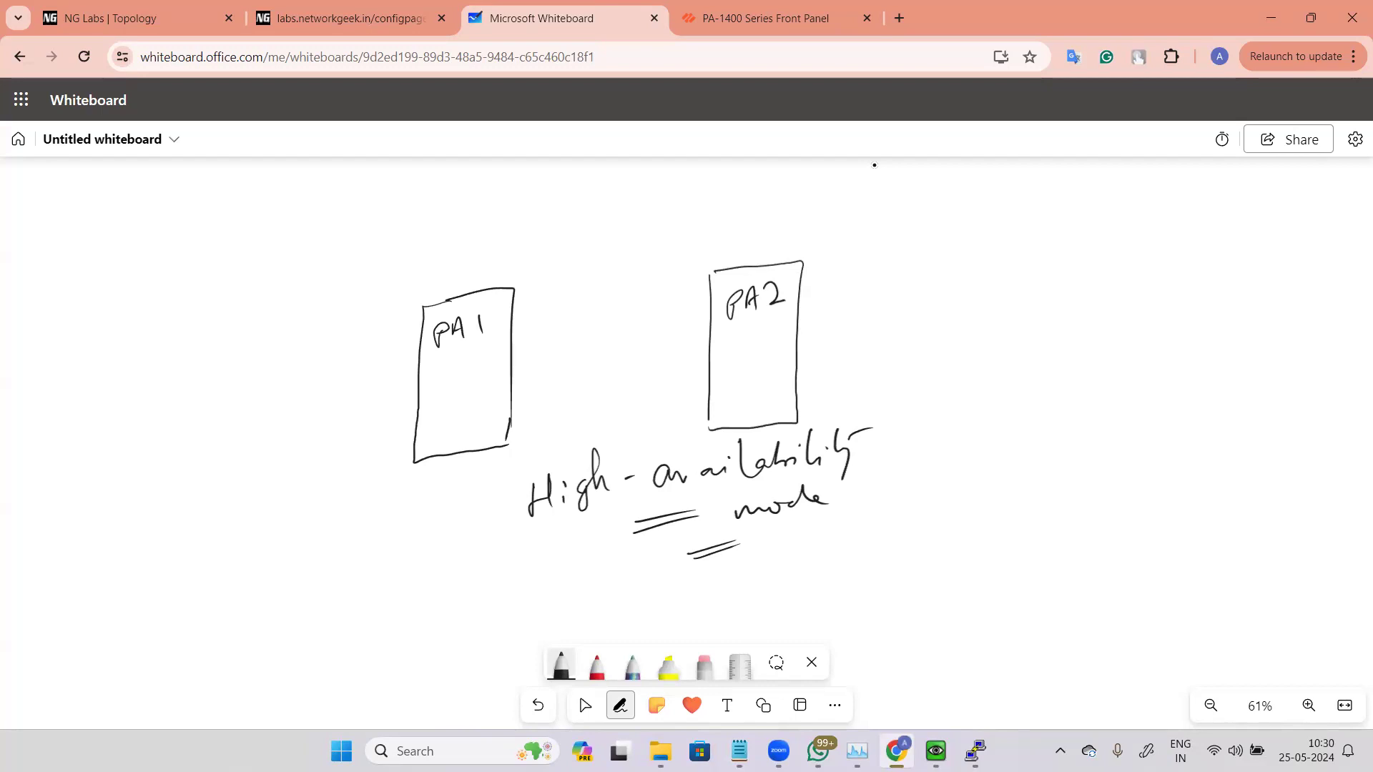
# Step: Write "Active" above PA1 and "Passive" above PA2
pyautogui.moveTo(412, 229); pyautogui.dragTo(428, 228)
pyautogui.moveTo(434, 213); pyautogui.dragTo(463, 219)
pyautogui.moveTo(466, 215); pyautogui.dragTo(495, 207)
pyautogui.moveTo(459, 195); pyautogui.dragTo(495, 188)
pyautogui.moveTo(713, 199)
pyautogui.mouseDown()
pyautogui.moveTo(715, 223)
pyautogui.moveTo(824, 202)
pyautogui.mouseUp()
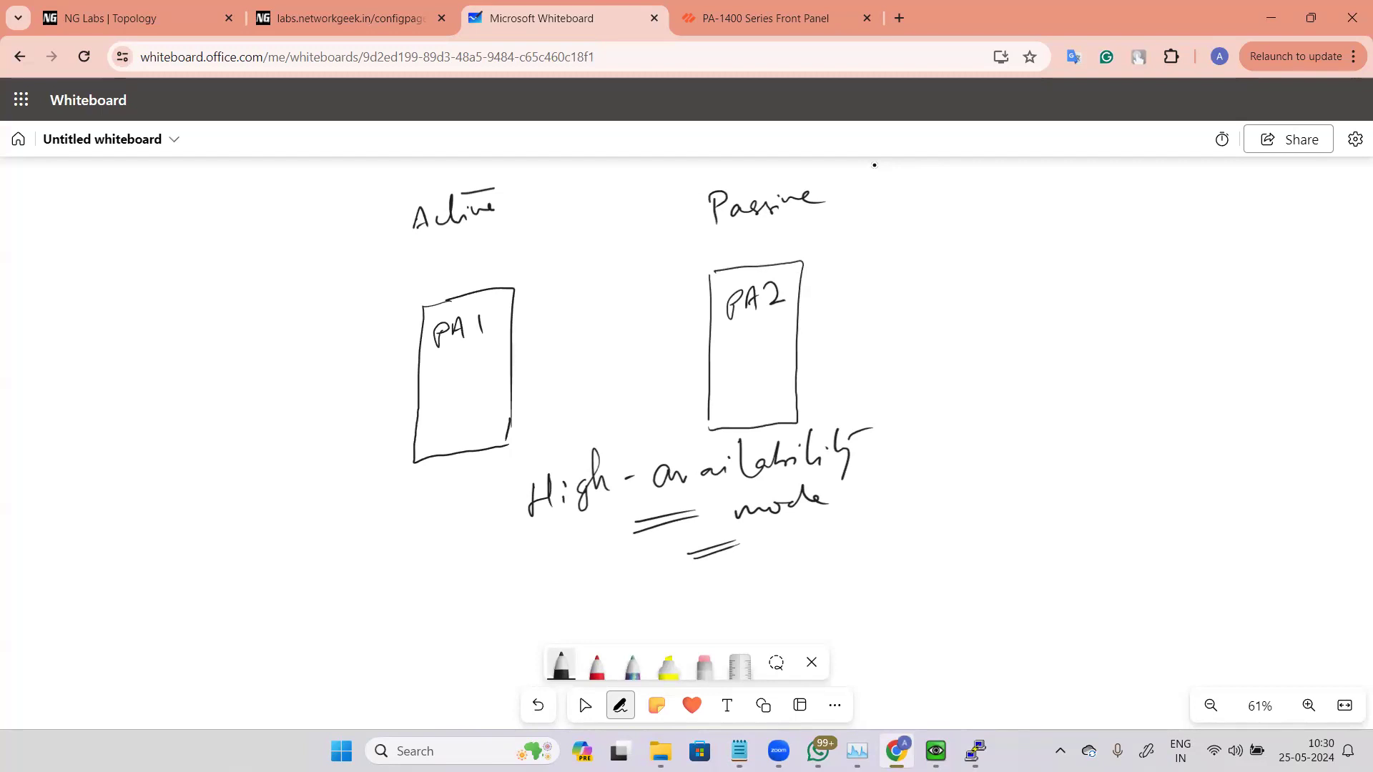
# Step: Connect PA1 and PA2 with two links, label them HA1 and HA2, circle them and add an HA callout
pyautogui.moveTo(512, 344); pyautogui.dragTo(713, 317)
pyautogui.moveTo(512, 380); pyautogui.dragTo(717, 353)
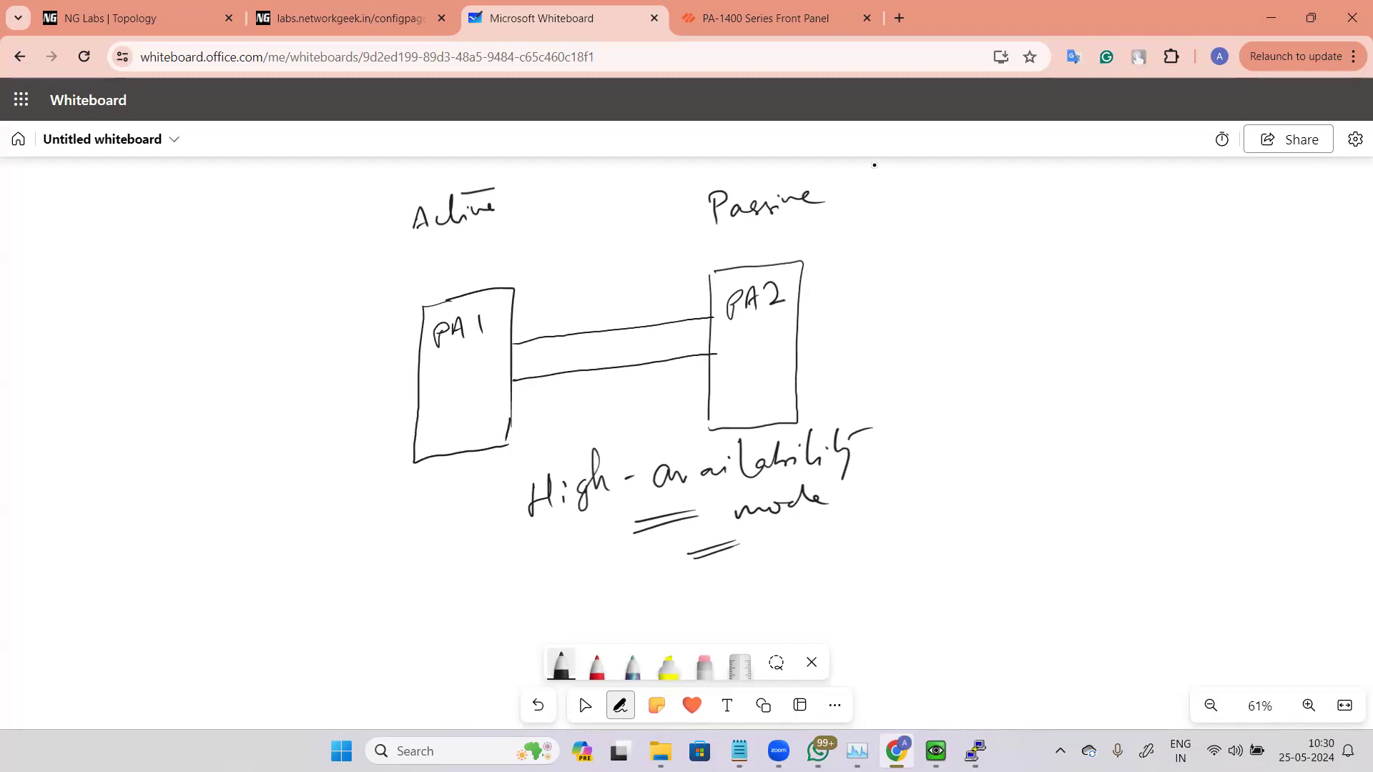
pyautogui.moveTo(630, 293); pyautogui.dragTo(631, 311)
pyautogui.moveTo(641, 292); pyautogui.dragTo(641, 309)
pyautogui.moveTo(630, 301); pyautogui.dragTo(663, 301)
pyautogui.moveTo(672, 292); pyautogui.dragTo(672, 306)
pyautogui.moveTo(622, 373); pyautogui.dragTo(624, 389)
pyautogui.moveTo(624, 382); pyautogui.dragTo(632, 380)
pyautogui.moveTo(632, 374)
pyautogui.mouseDown()
pyautogui.moveTo(633, 391)
pyautogui.moveTo(656, 384)
pyautogui.mouseUp()
pyautogui.moveTo(645, 379); pyautogui.dragTo(653, 378)
pyautogui.moveTo(668, 366); pyautogui.dragTo(687, 382)
pyautogui.moveTo(656, 271)
pyautogui.mouseDown()
pyautogui.moveTo(618, 300)
pyautogui.moveTo(668, 403)
pyautogui.moveTo(691, 287)
pyautogui.moveTo(636, 269)
pyautogui.moveTo(609, 328)
pyautogui.mouseUp()
pyautogui.moveTo(576, 255)
pyautogui.mouseDown()
pyautogui.moveTo(588, 279)
pyautogui.moveTo(601, 246)
pyautogui.moveTo(609, 269)
pyautogui.mouseUp()
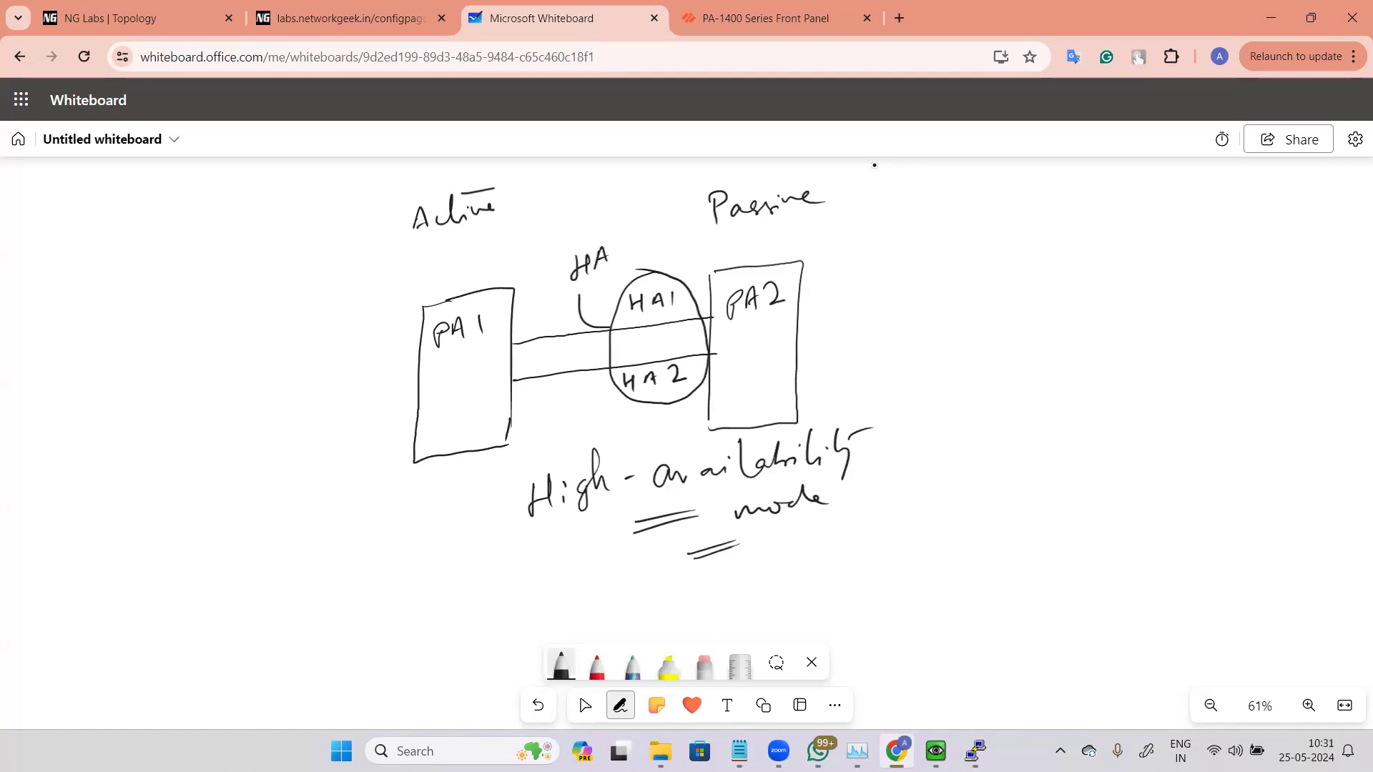
# Step: Review the PA-1400 Series front panel documentation, including the enlarged panel image and the HA port descriptions
pyautogui.click(775, 5)
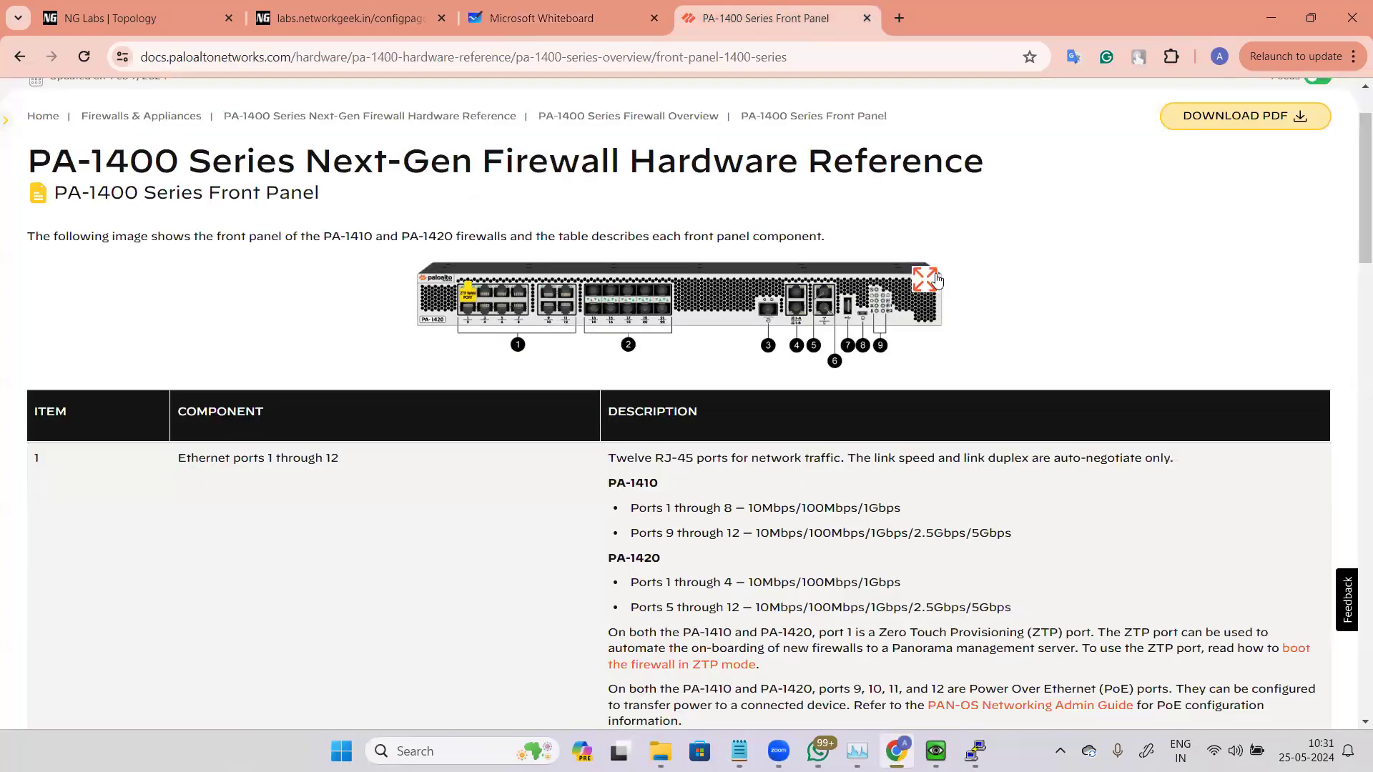
pyautogui.click(908, 300)
pyautogui.click(706, 558)
pyautogui.scroll(-5, 762, 480)
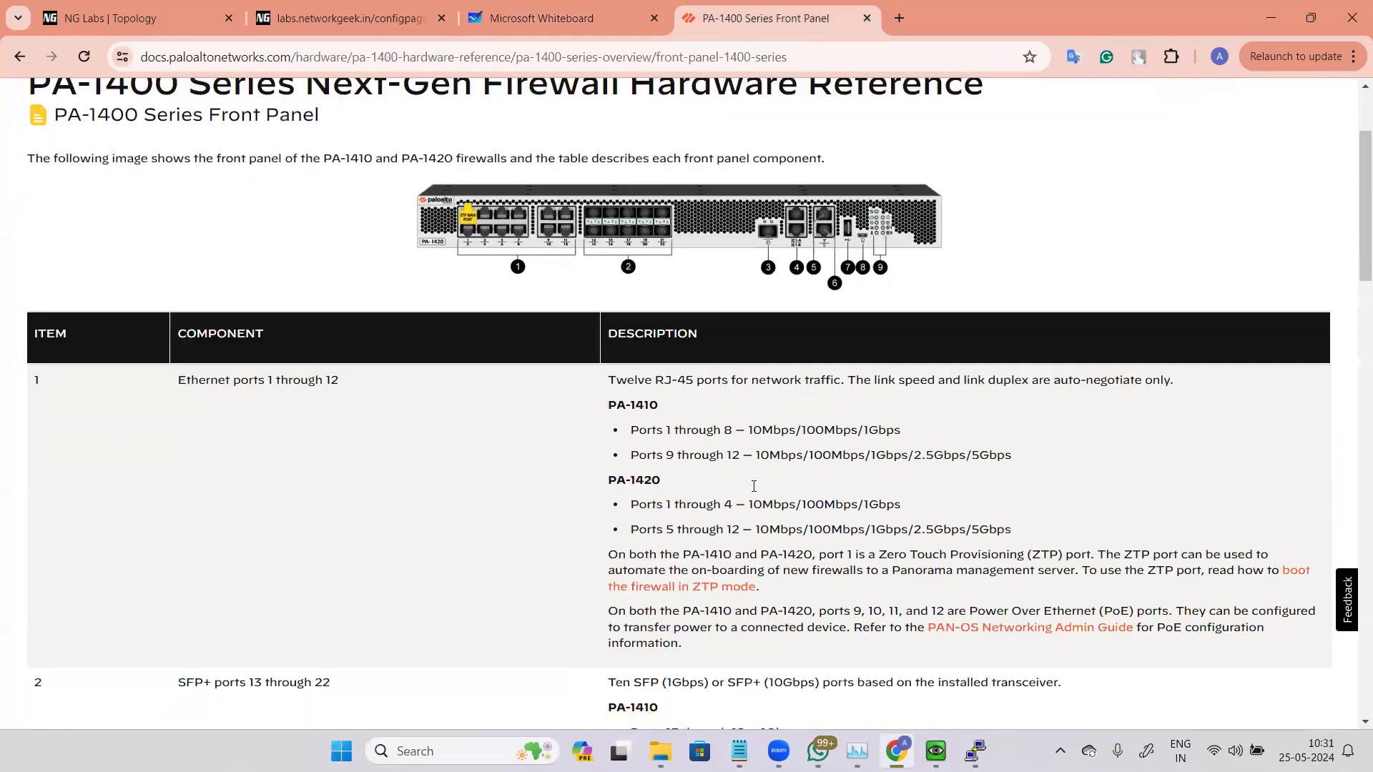
pyautogui.scroll(-10, 761, 480)
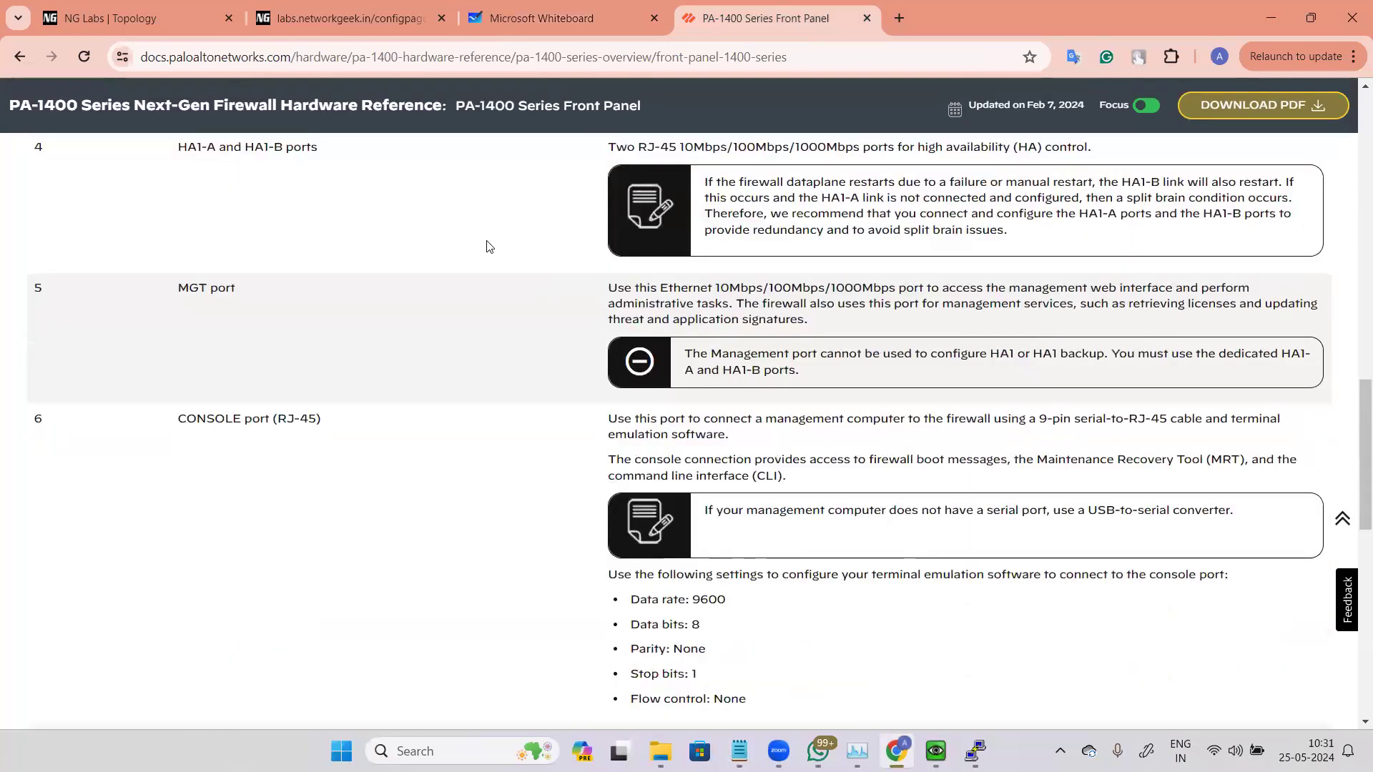
pyautogui.scroll(2, 410, 339)
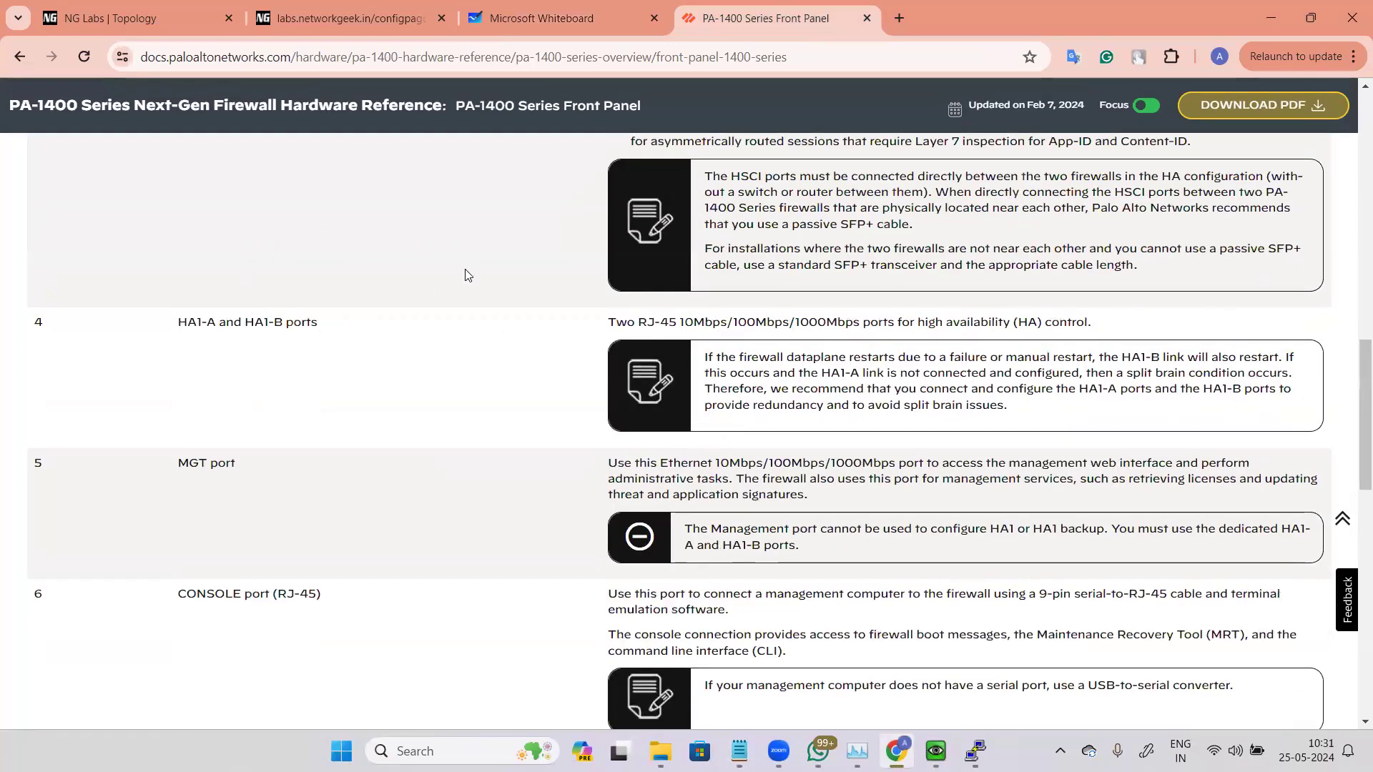
pyautogui.scroll(1, 557, 334)
pyautogui.scroll(11, 557, 334)
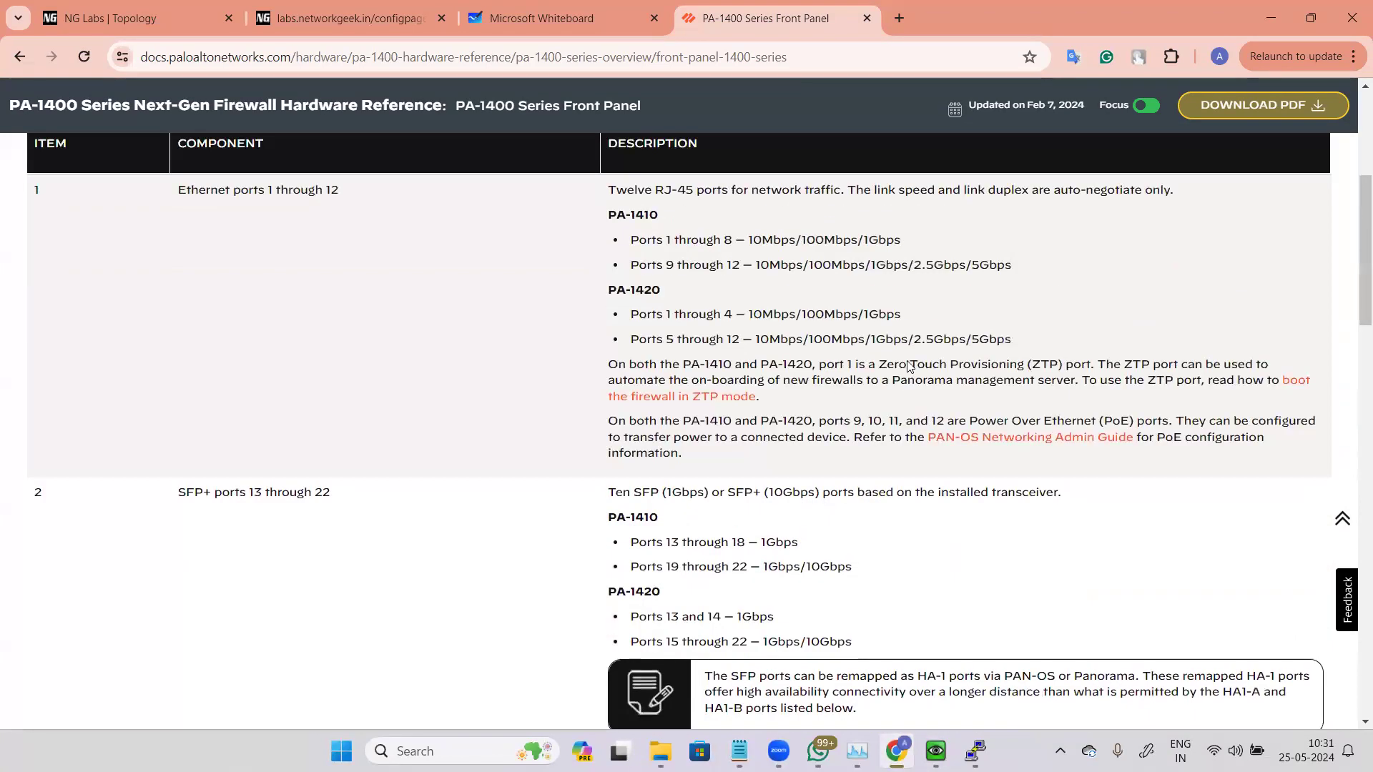
pyautogui.scroll(5, 909, 363)
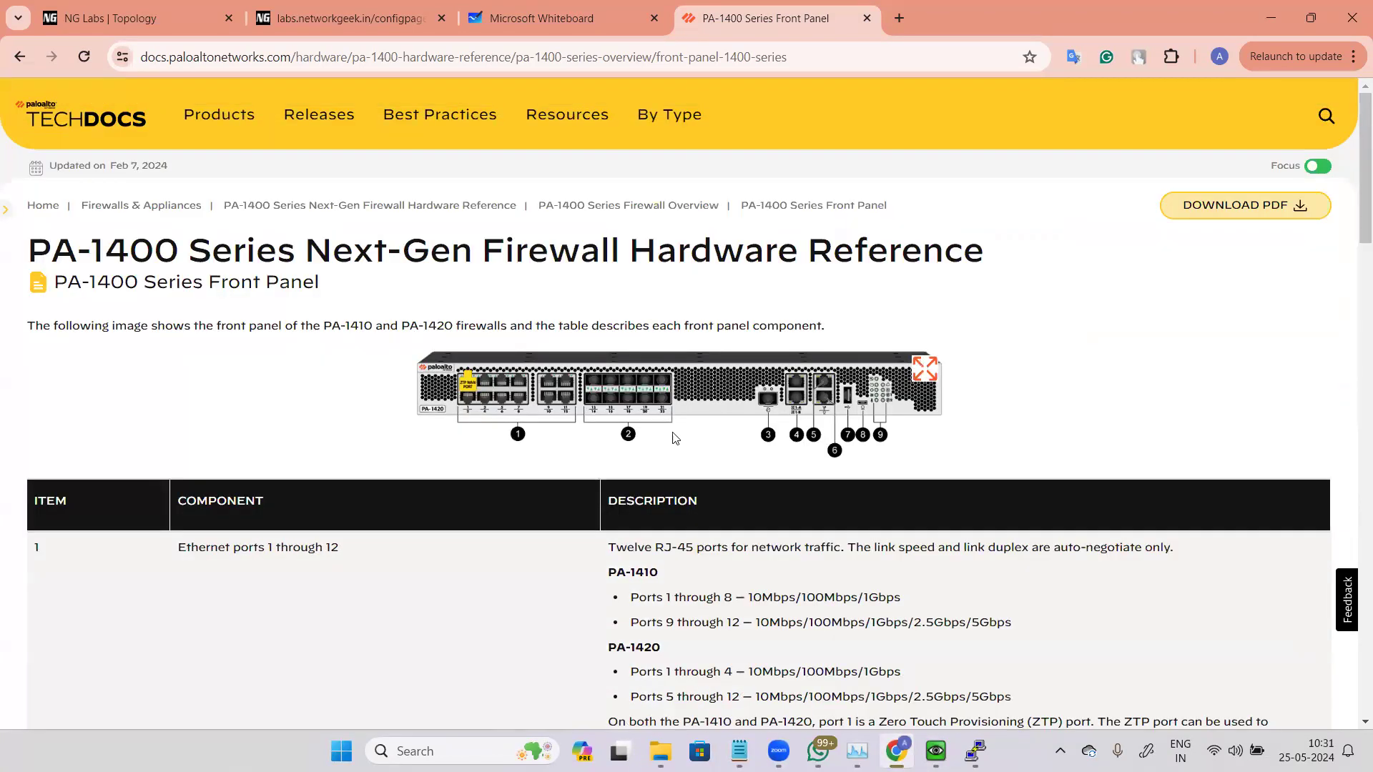
pyautogui.click(940, 422)
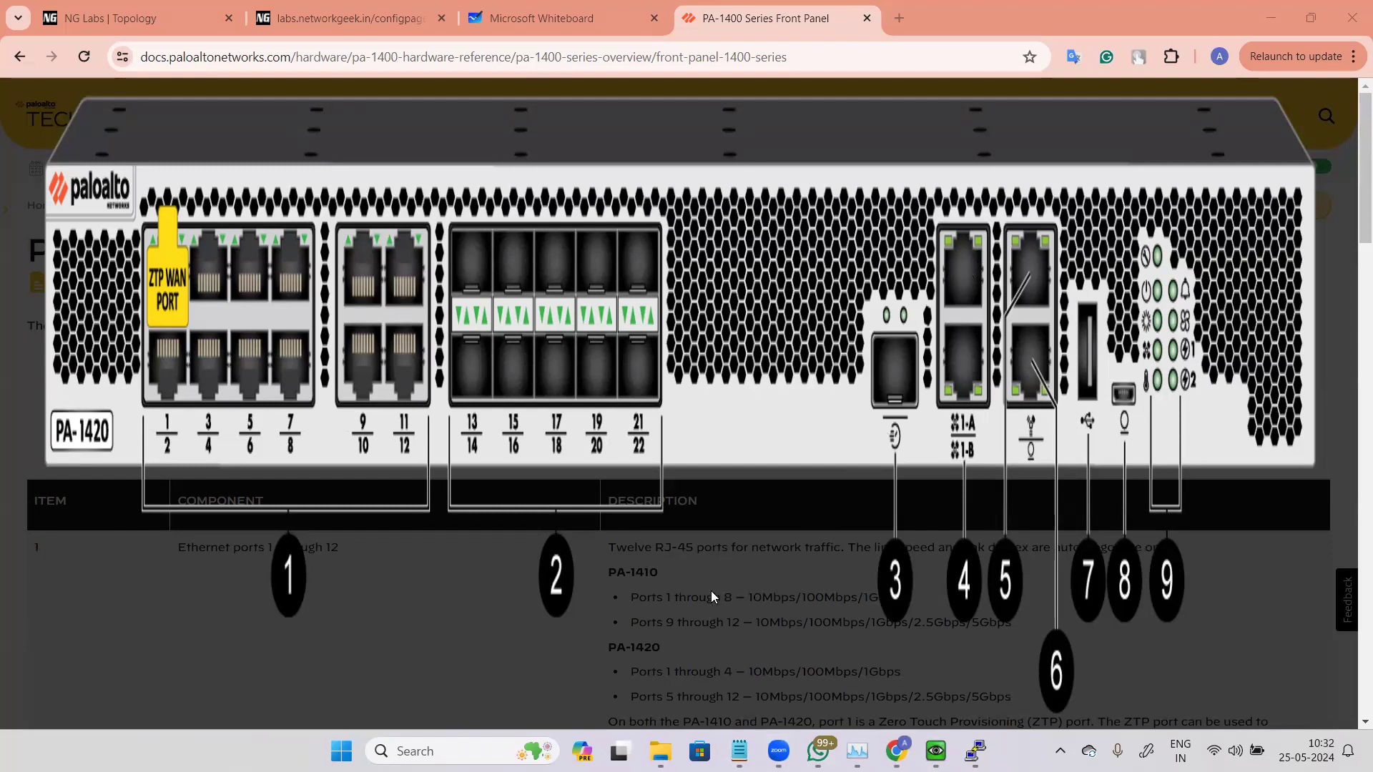
pyautogui.click(729, 525)
pyautogui.click(818, 48)
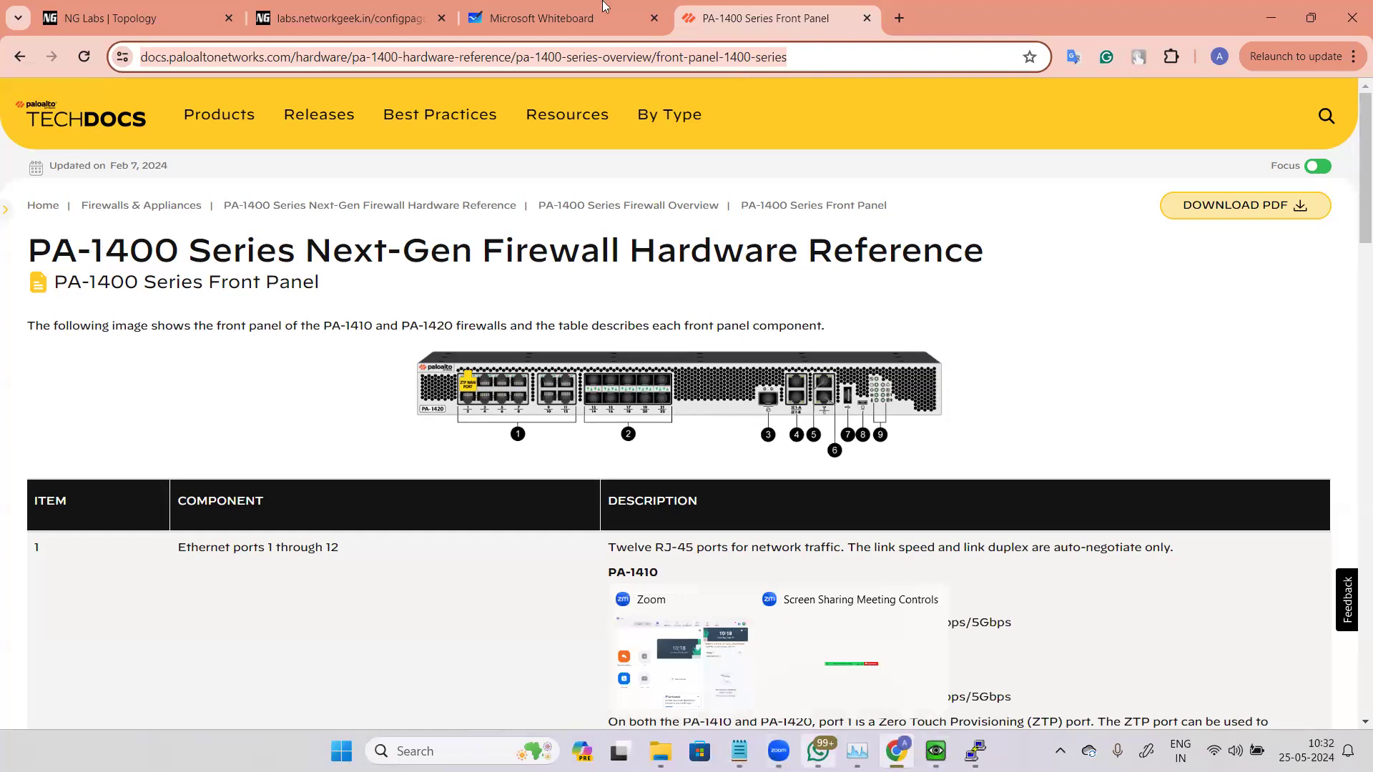
# Step: Switch between the whiteboard and the firewall's ethernet1/2 interface dialog
pyautogui.click(541, 18)
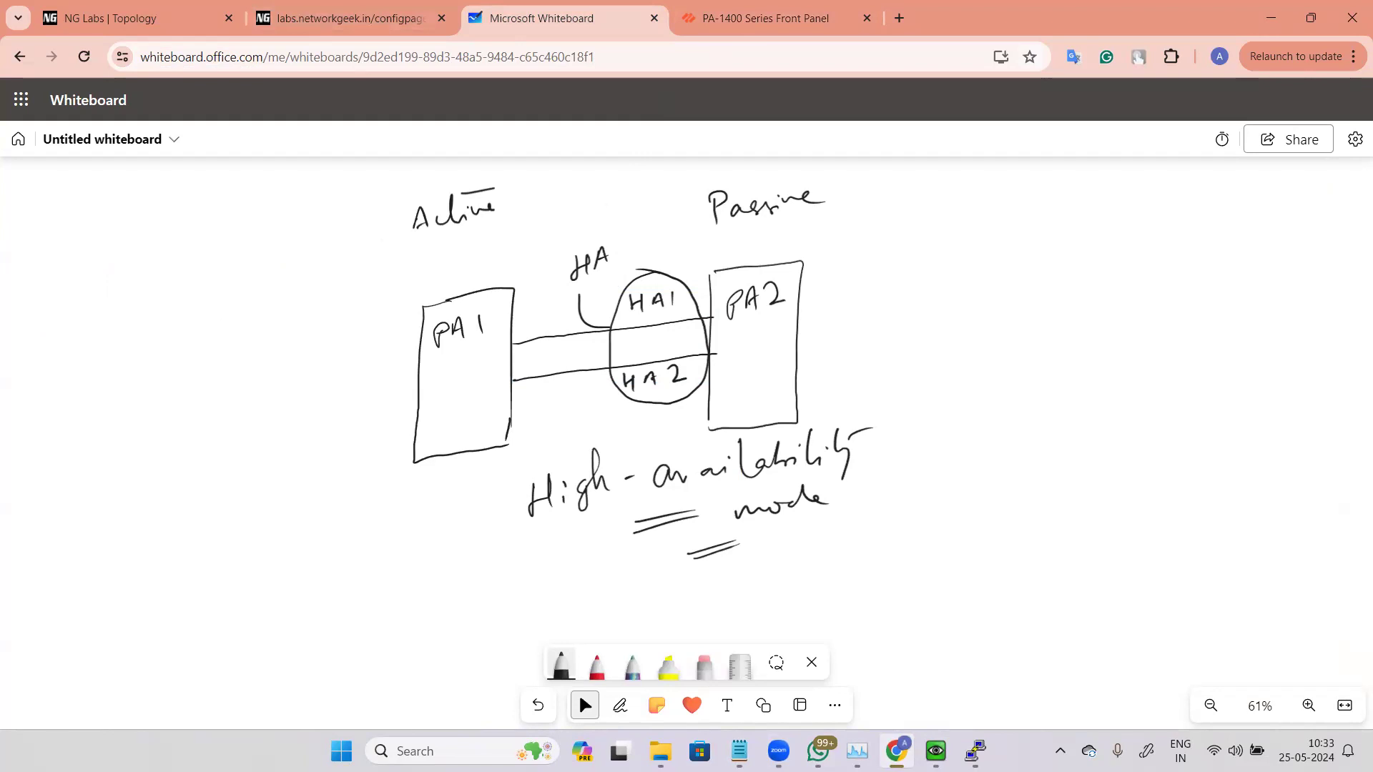
pyautogui.moveTo(935, 750)
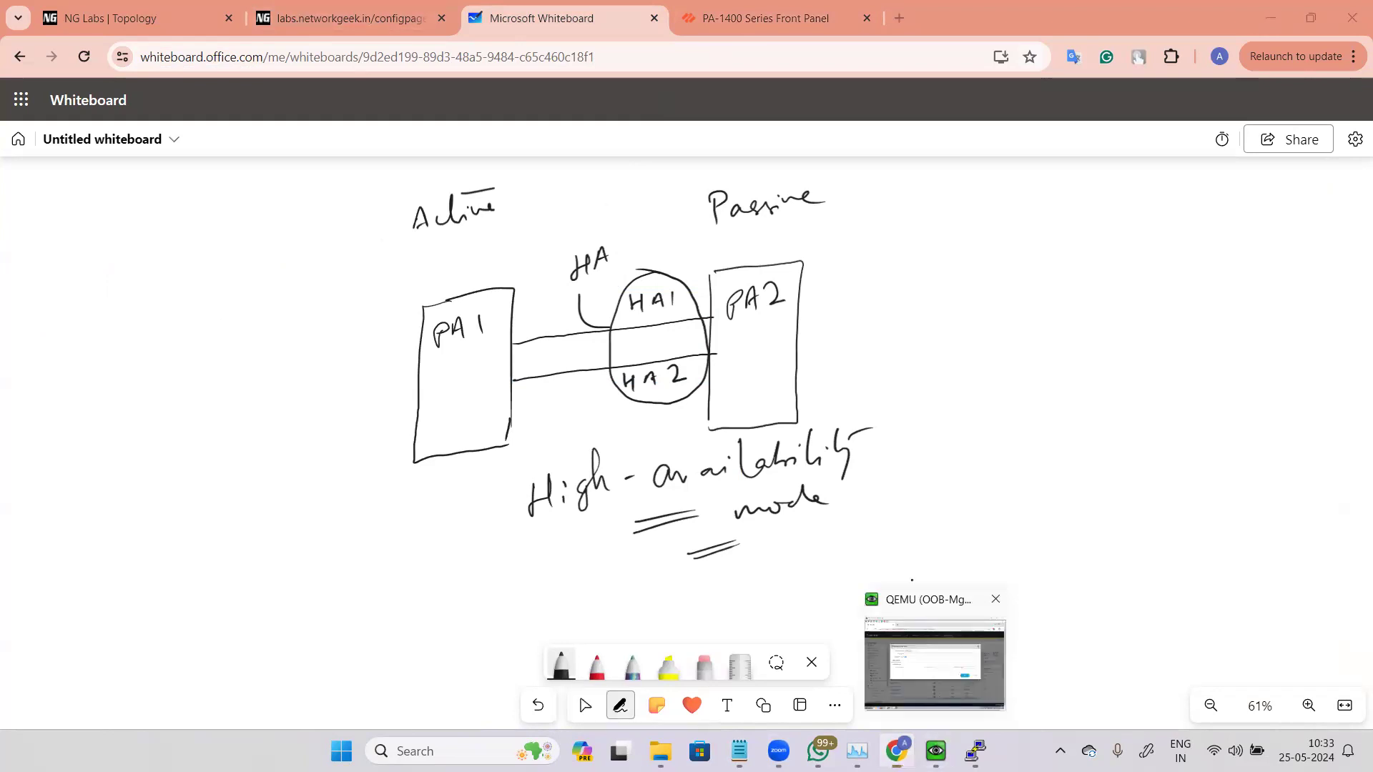
pyautogui.click(930, 658)
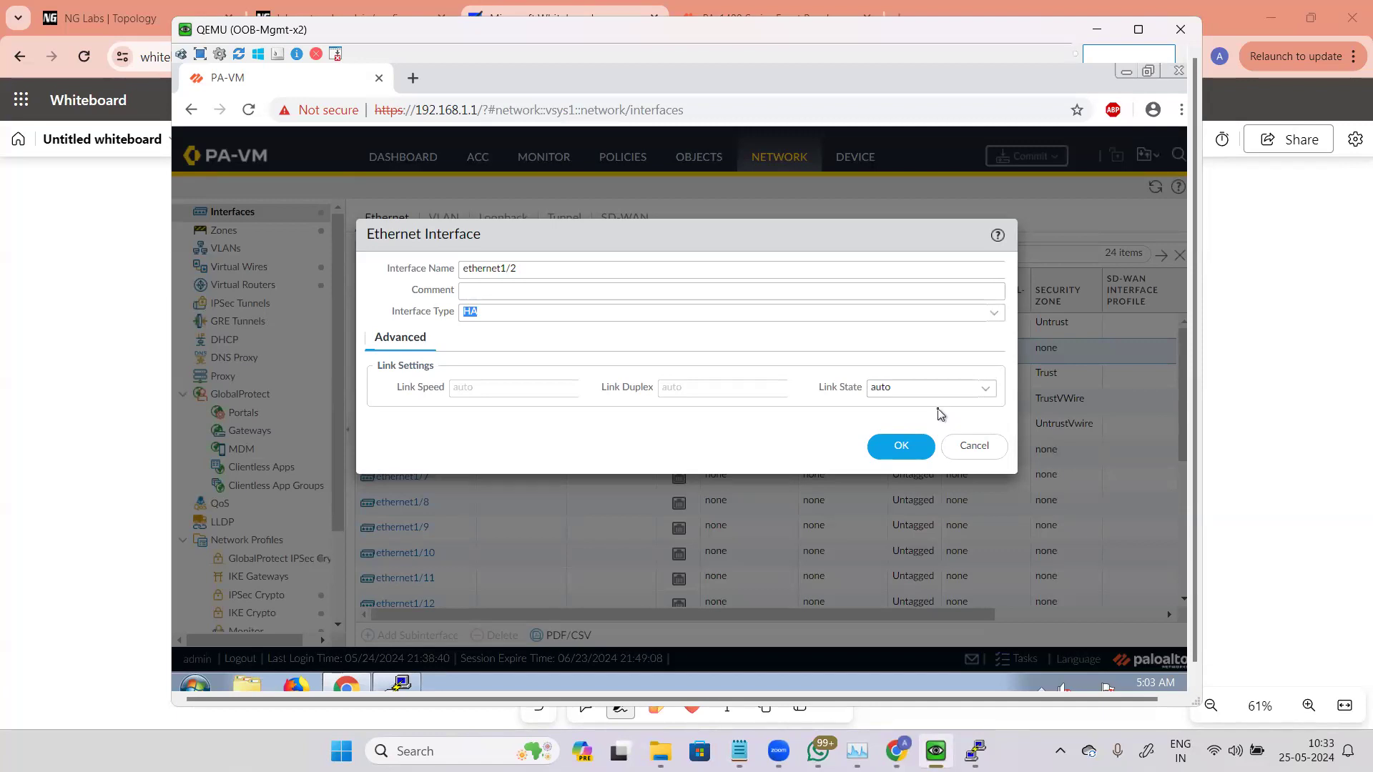
pyautogui.click(92, 542)
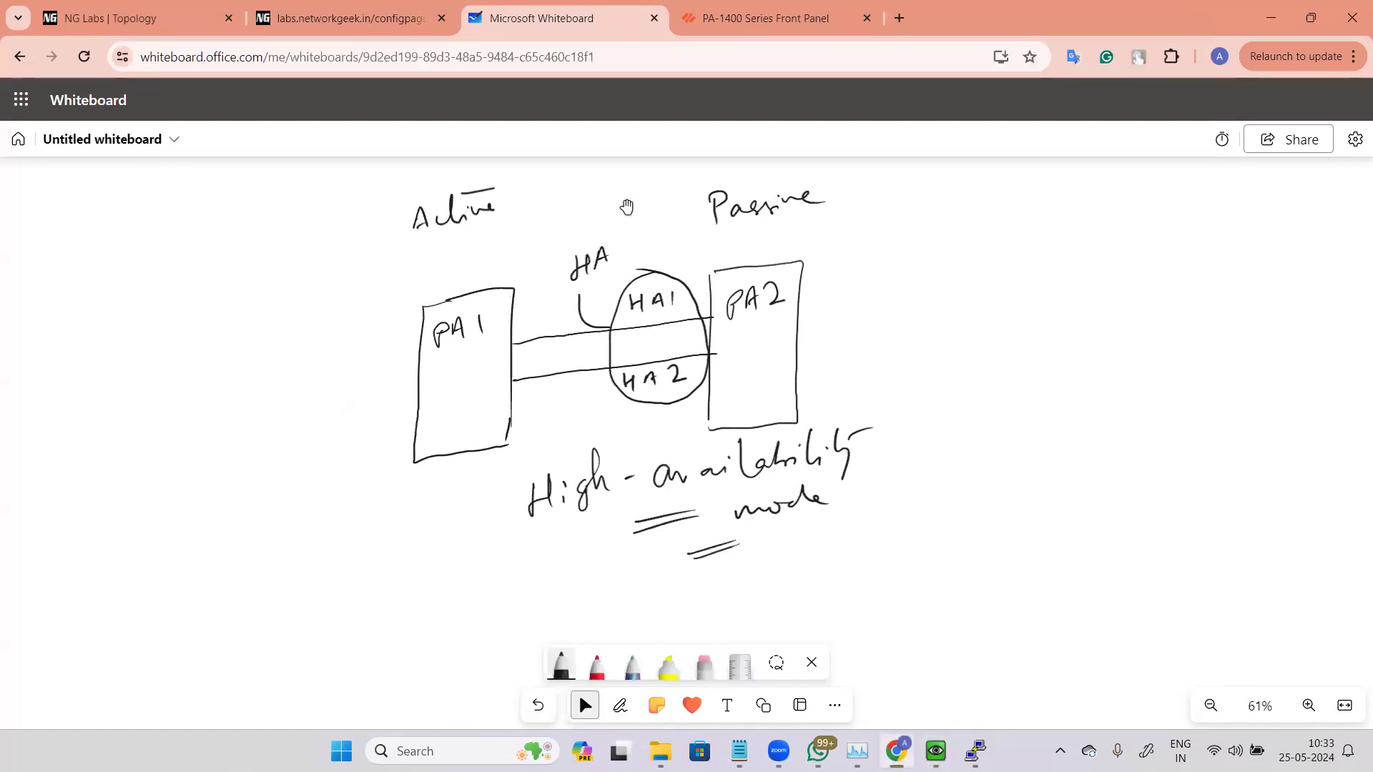
# Step: With a red pen, mark port 1/2 on both firewalls and 1/7 on PA1, drawing outward arrows labelled HA
pyautogui.hotkey('alt', 'w')
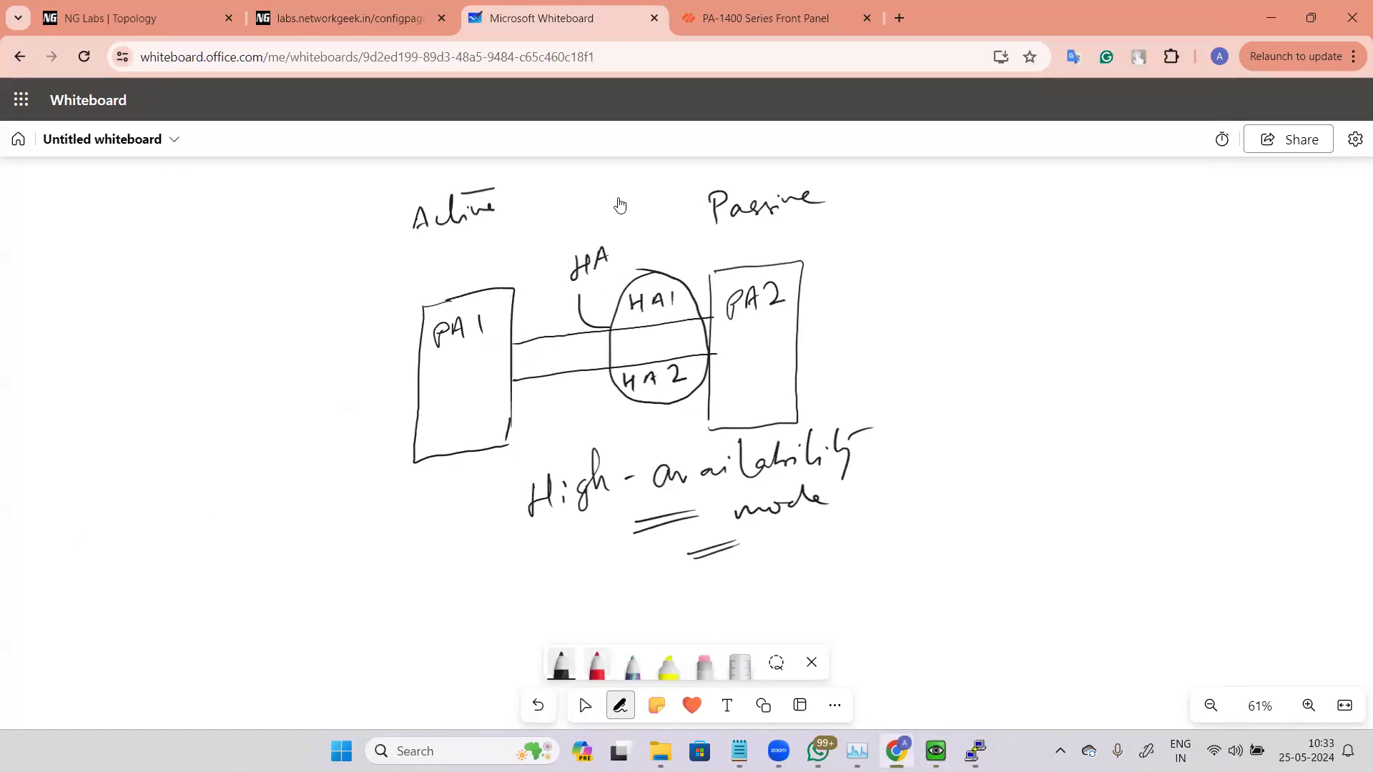
pyautogui.click(597, 666)
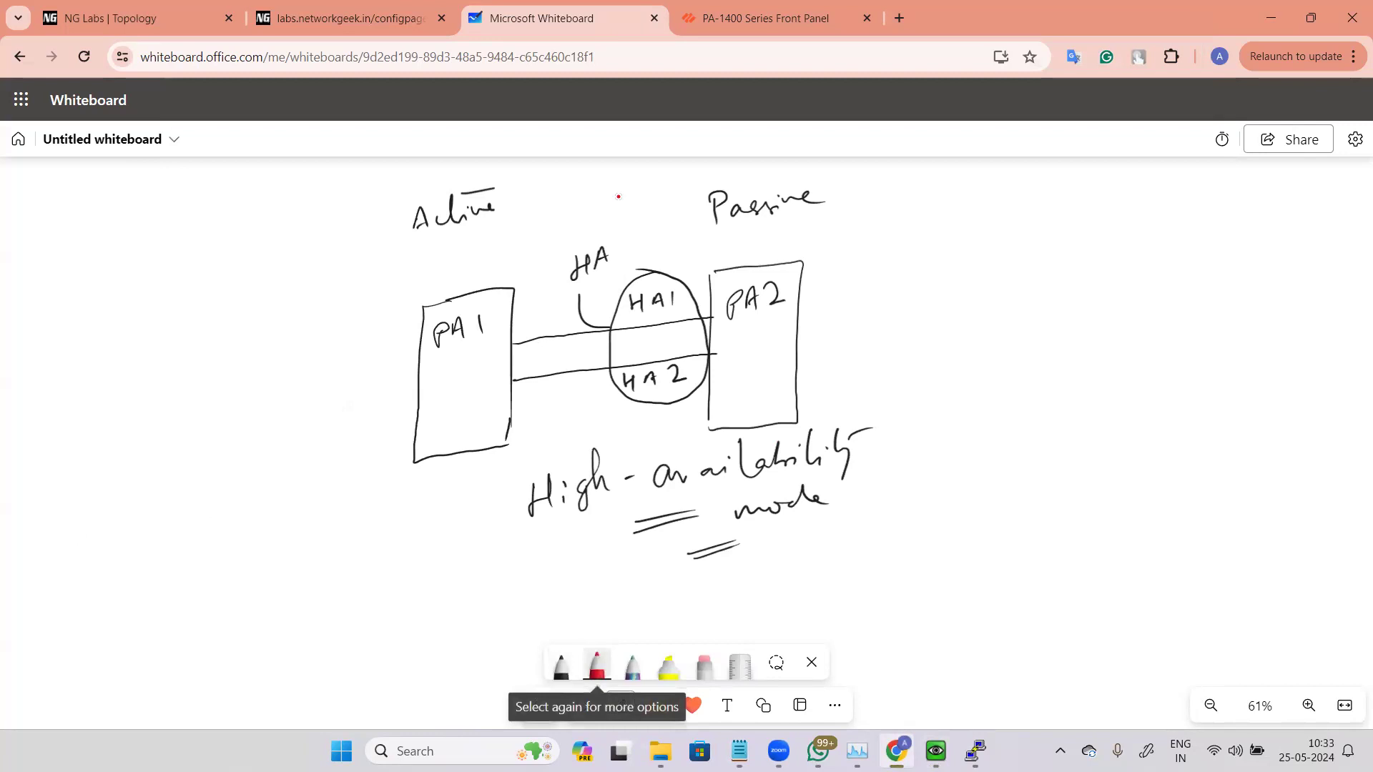
pyautogui.moveTo(486, 340)
pyautogui.mouseDown()
pyautogui.moveTo(490, 362)
pyautogui.moveTo(507, 355)
pyautogui.mouseUp()
pyautogui.moveTo(720, 310); pyautogui.dragTo(725, 329)
pyautogui.moveTo(731, 317); pyautogui.dragTo(848, 308)
pyautogui.moveTo(835, 301)
pyautogui.mouseDown()
pyautogui.moveTo(835, 316)
pyautogui.moveTo(865, 312)
pyautogui.mouseUp()
pyautogui.moveTo(866, 307)
pyautogui.mouseDown()
pyautogui.moveTo(878, 299)
pyautogui.moveTo(875, 311)
pyautogui.mouseUp()
pyautogui.moveTo(885, 312); pyautogui.dragTo(909, 300)
pyautogui.moveTo(483, 353)
pyautogui.mouseDown()
pyautogui.moveTo(349, 379)
pyautogui.moveTo(354, 393)
pyautogui.mouseUp()
pyautogui.moveTo(265, 392); pyautogui.dragTo(263, 414)
pyautogui.moveTo(264, 405); pyautogui.dragTo(277, 399)
pyautogui.moveTo(279, 390); pyautogui.dragTo(278, 408)
pyautogui.moveTo(285, 408); pyautogui.dragTo(299, 396)
pyautogui.moveTo(478, 379)
pyautogui.mouseDown()
pyautogui.moveTo(483, 402)
pyautogui.moveTo(496, 396)
pyautogui.mouseUp()
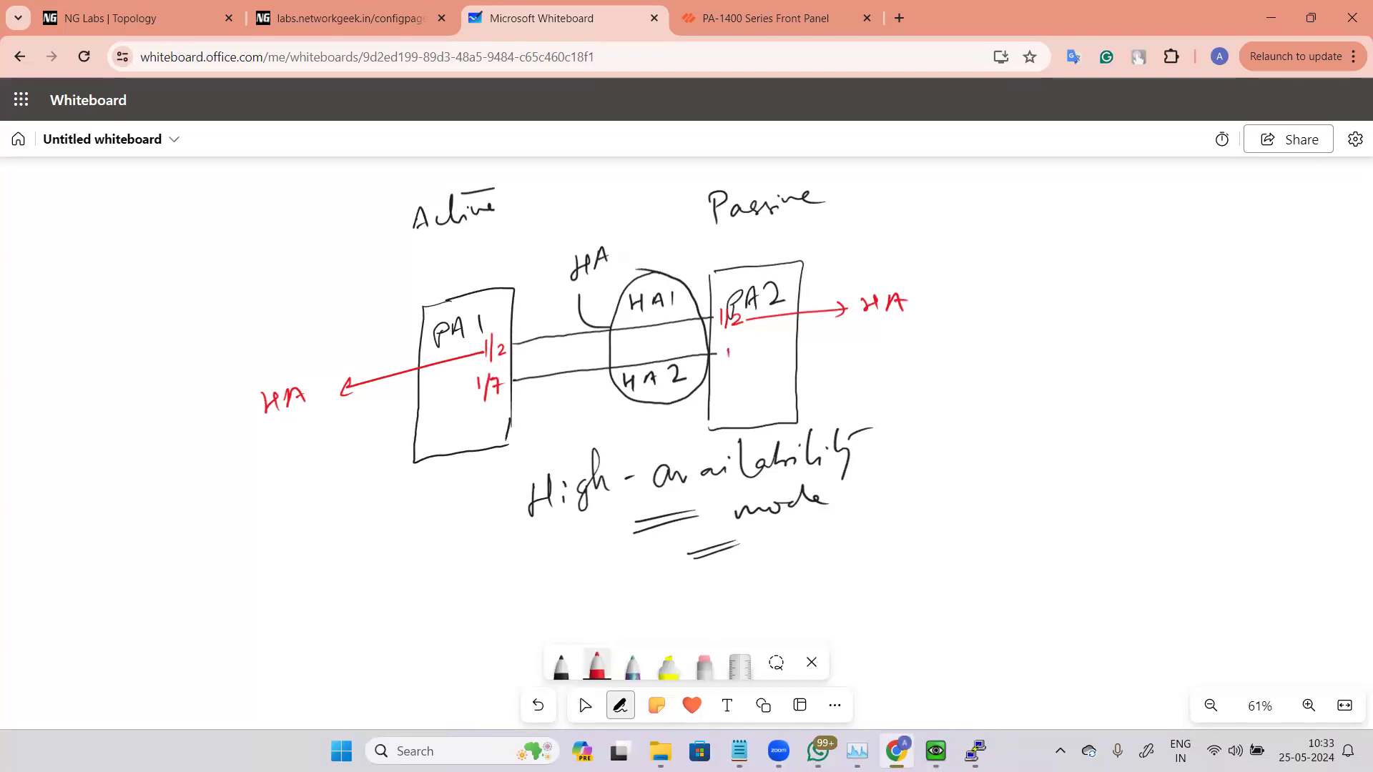
# Step: Mark port 1/7 on PA2 and add outward arrows labelled HA from port 1/7 on both firewalls
pyautogui.moveTo(739, 341); pyautogui.dragTo(734, 372)
pyautogui.moveTo(742, 353)
pyautogui.mouseDown()
pyautogui.moveTo(749, 369)
pyautogui.moveTo(848, 350)
pyautogui.mouseUp()
pyautogui.moveTo(879, 330); pyautogui.dragTo(877, 349)
pyautogui.moveTo(873, 342); pyautogui.dragTo(892, 330)
pyautogui.moveTo(895, 348); pyautogui.dragTo(907, 328)
pyautogui.moveTo(890, 338); pyautogui.dragTo(924, 334)
pyautogui.moveTo(474, 388)
pyautogui.mouseDown()
pyautogui.moveTo(352, 423)
pyautogui.moveTo(368, 427)
pyautogui.mouseUp()
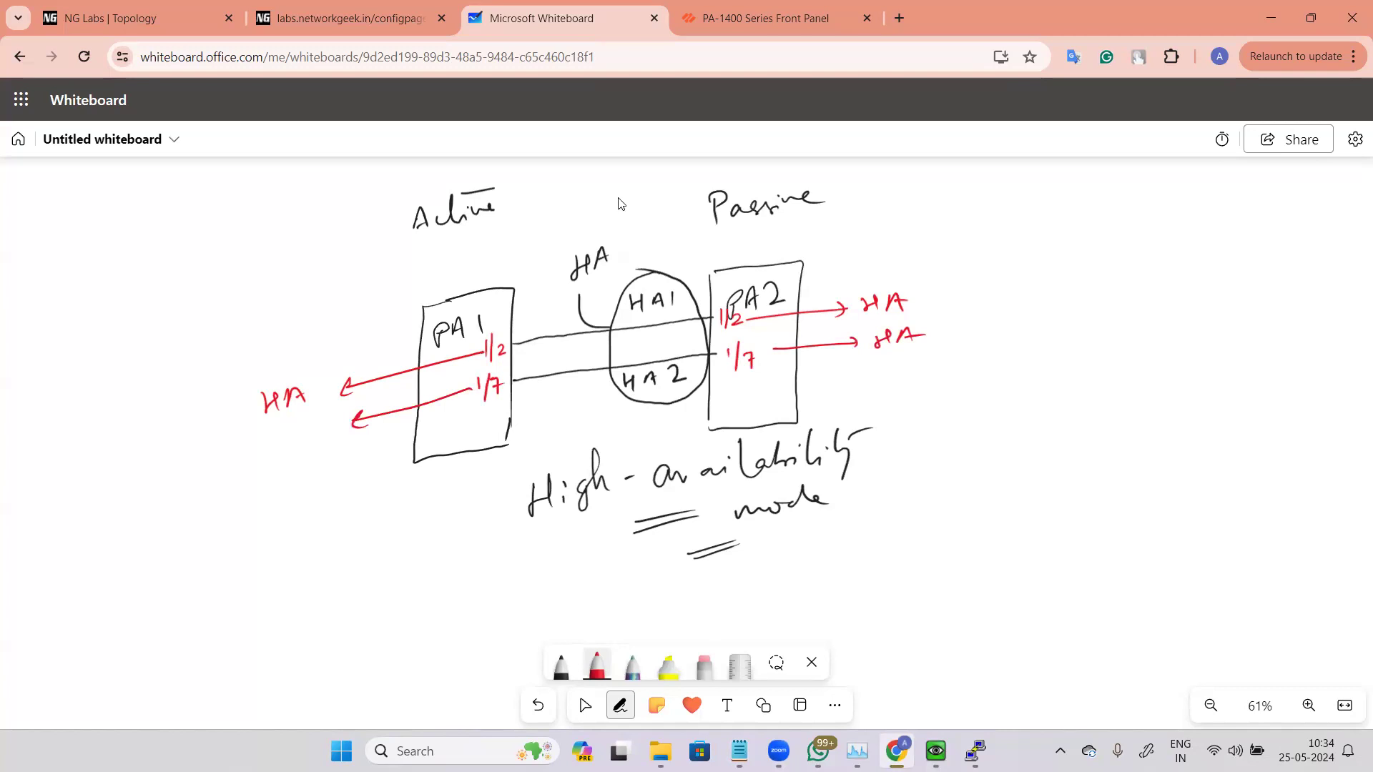
pyautogui.moveTo(254, 439); pyautogui.dragTo(252, 456)
pyautogui.moveTo(253, 451); pyautogui.dragTo(271, 438)
pyautogui.moveTo(271, 437); pyautogui.dragTo(268, 454)
pyautogui.moveTo(285, 447)
pyautogui.mouseDown()
pyautogui.moveTo(293, 432)
pyautogui.moveTo(302, 445)
pyautogui.mouseUp()
pyautogui.moveTo(288, 440); pyautogui.dragTo(300, 438)
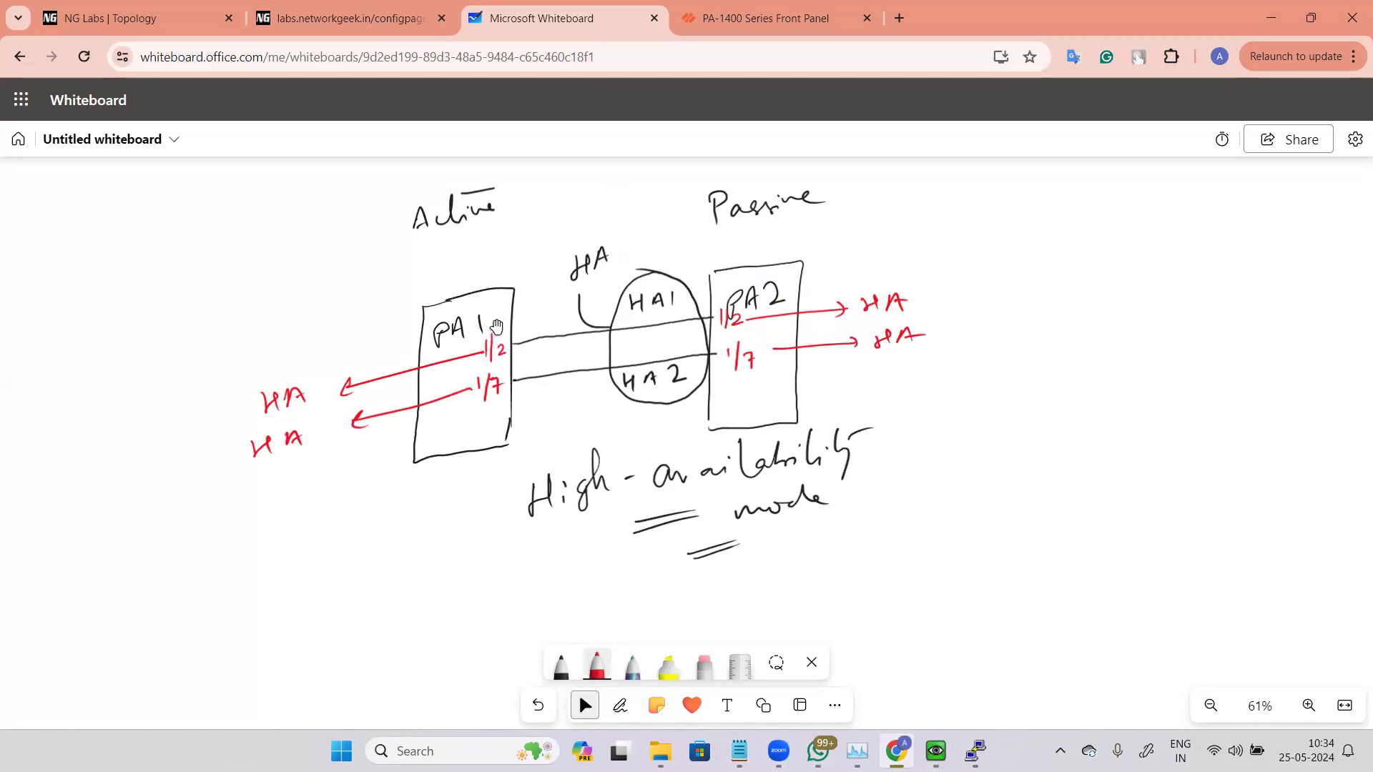
pyautogui.click(499, 361)
pyautogui.click(733, 312)
pyautogui.hotkey('alt', 'Tab')
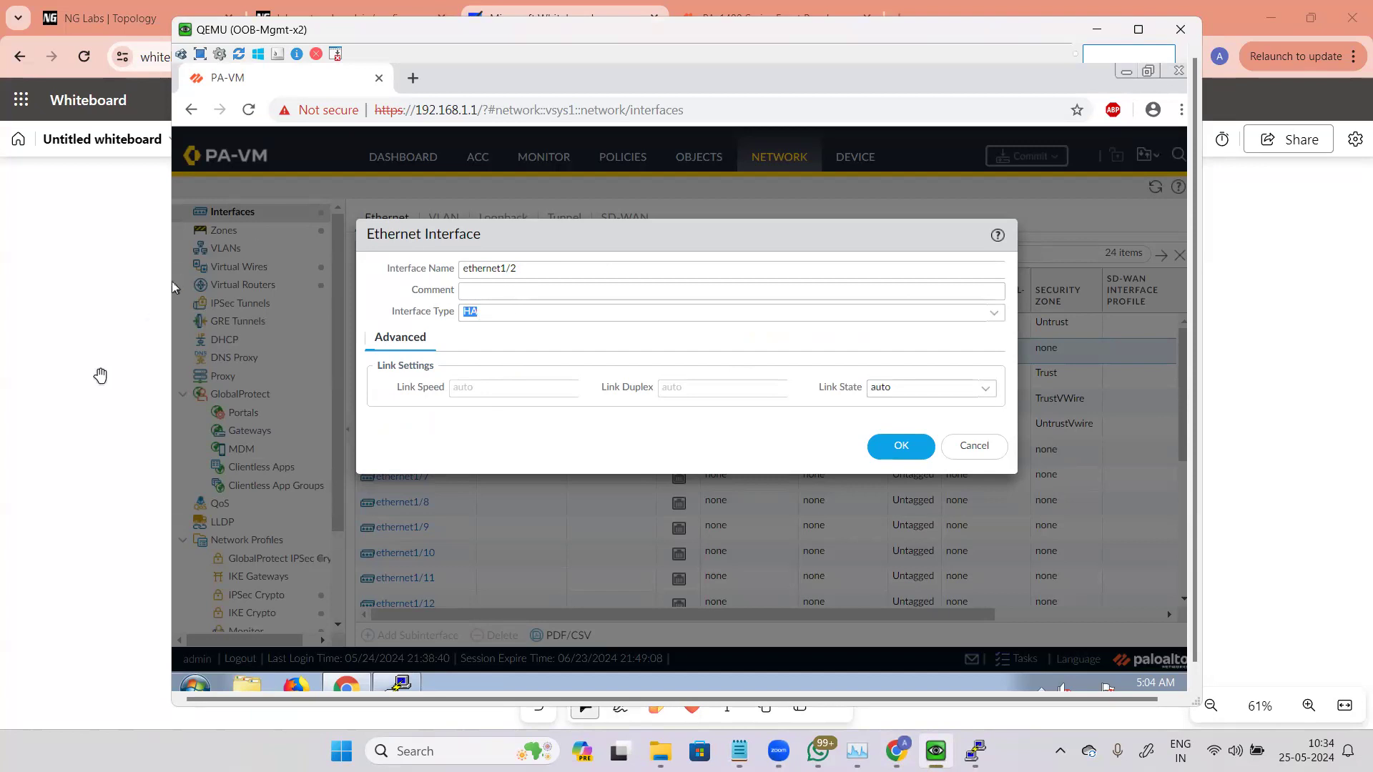
pyautogui.click(120, 350)
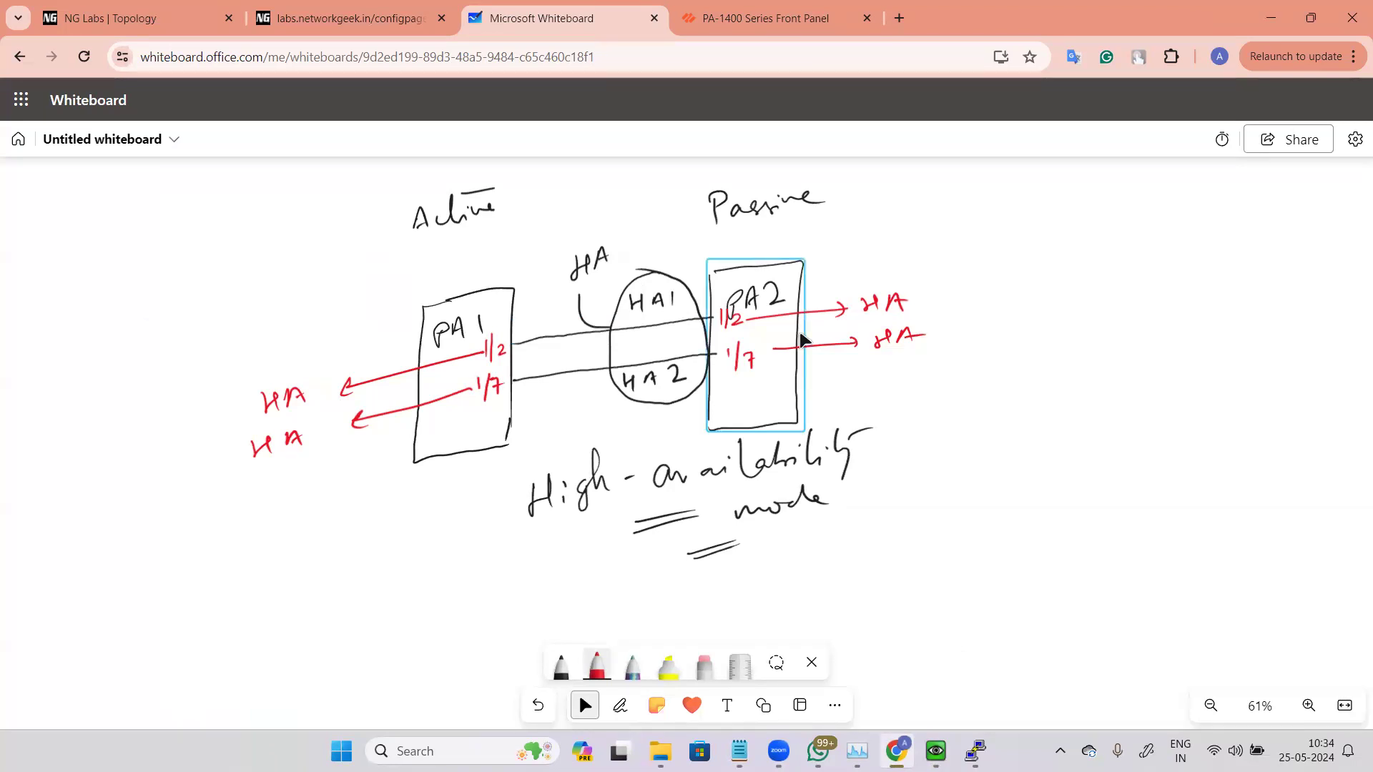
pyautogui.click(620, 706)
pyautogui.moveTo(936, 751)
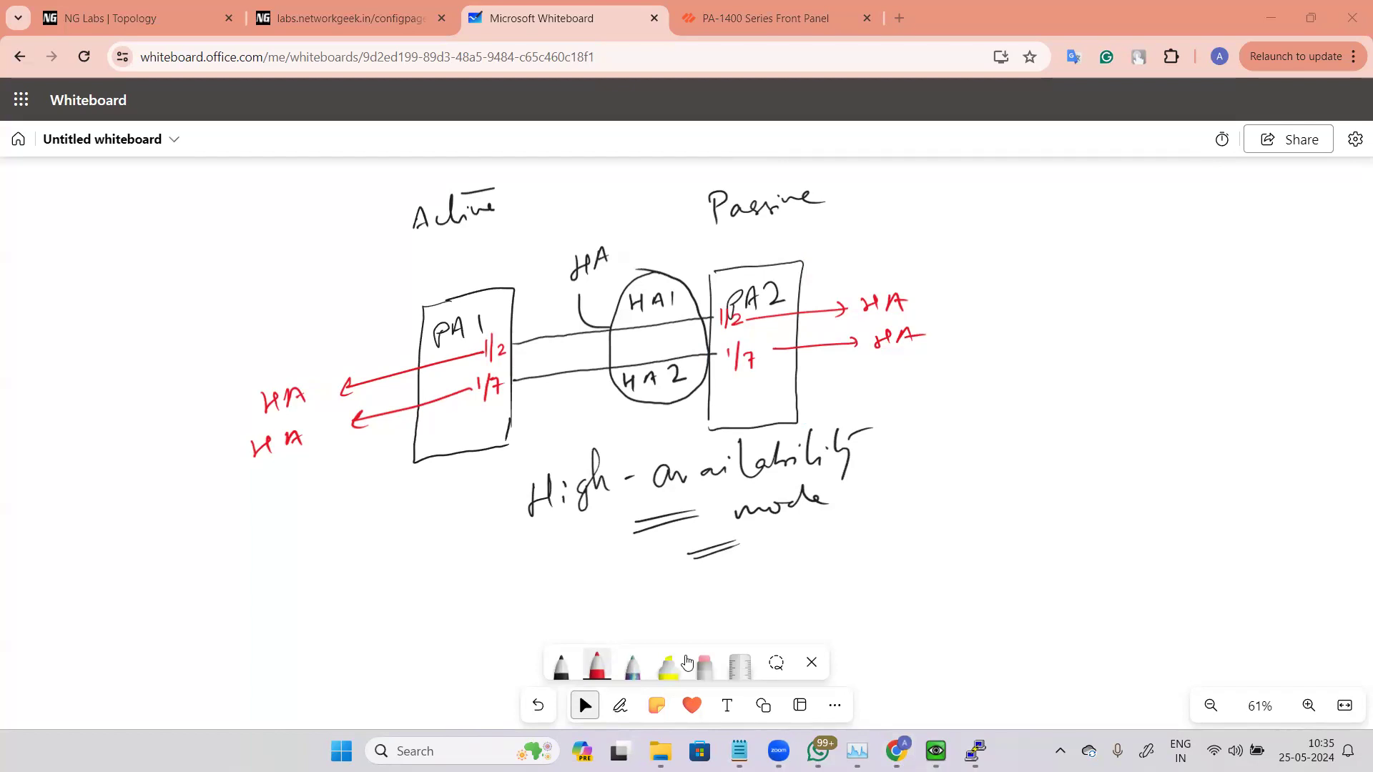
pyautogui.hotkey('alt', 'w')
pyautogui.click(705, 650)
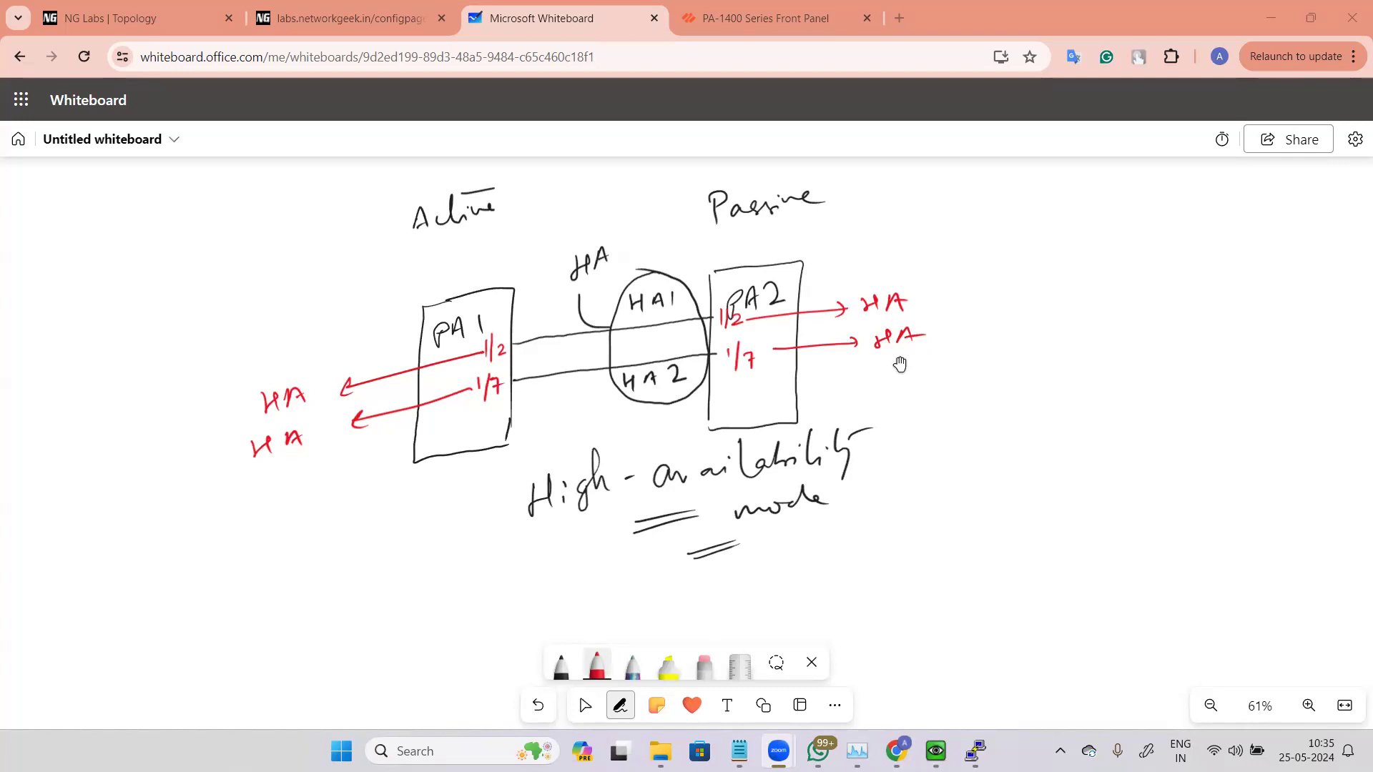
pyautogui.click(917, 219)
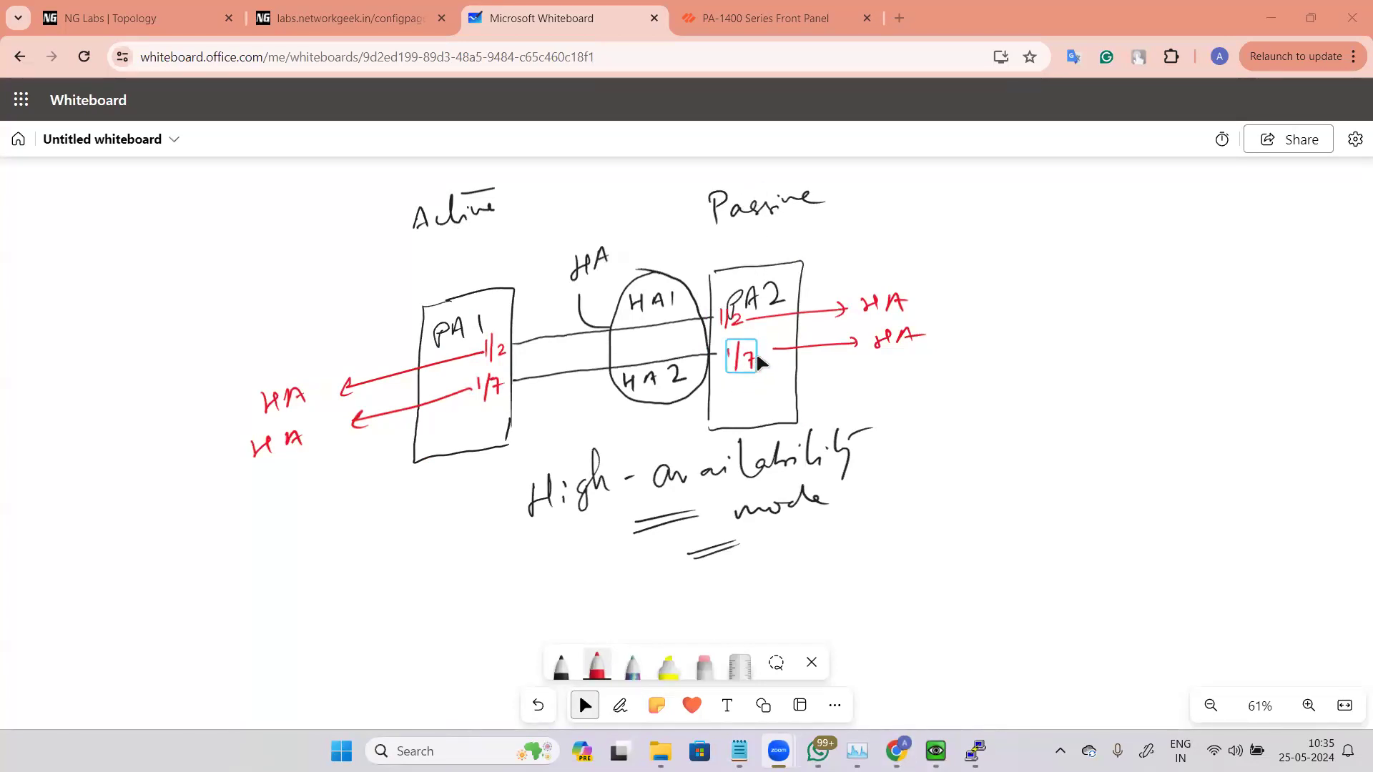
pyautogui.hotkey('alt', 'w')
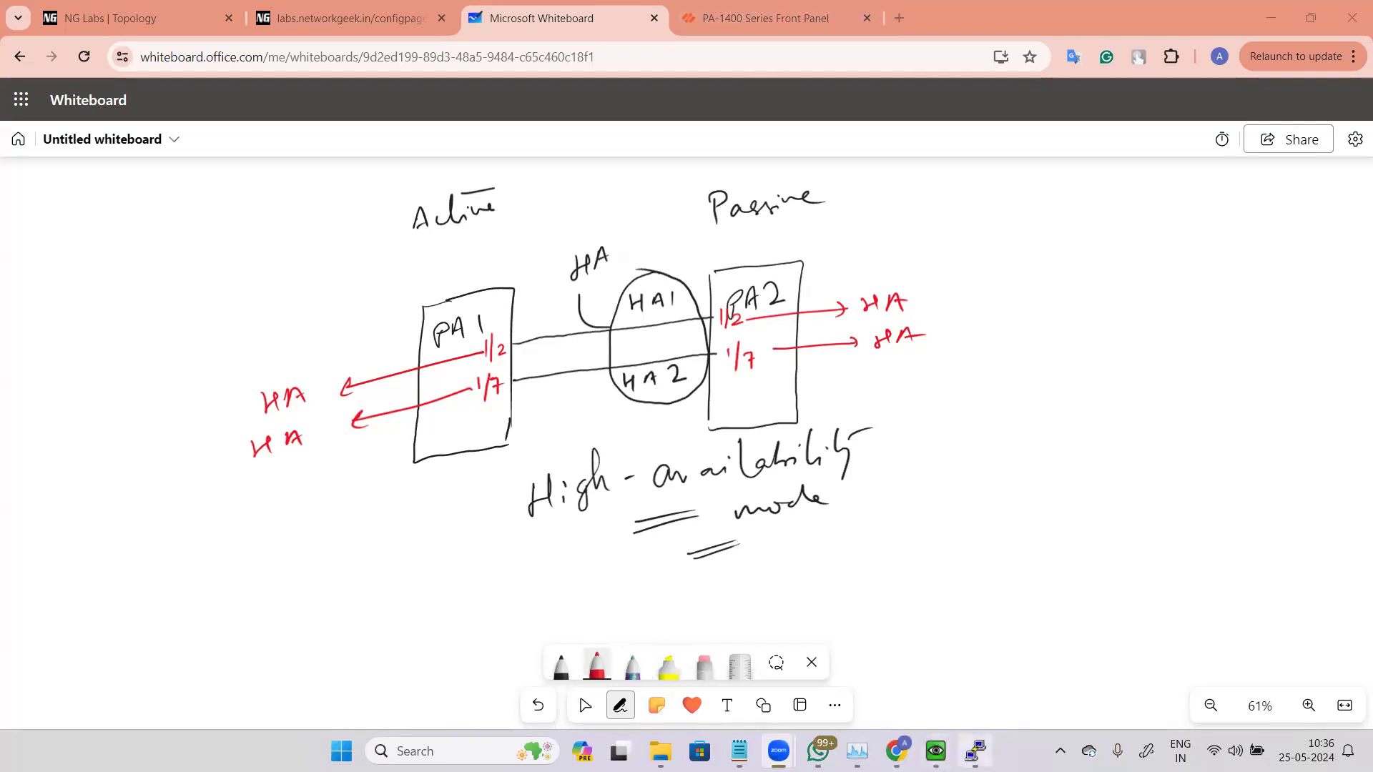
# Step: Set ethernet1/2's interface type to Tap and open its Config tab
pyautogui.moveTo(975, 750)
pyautogui.click(955, 661)
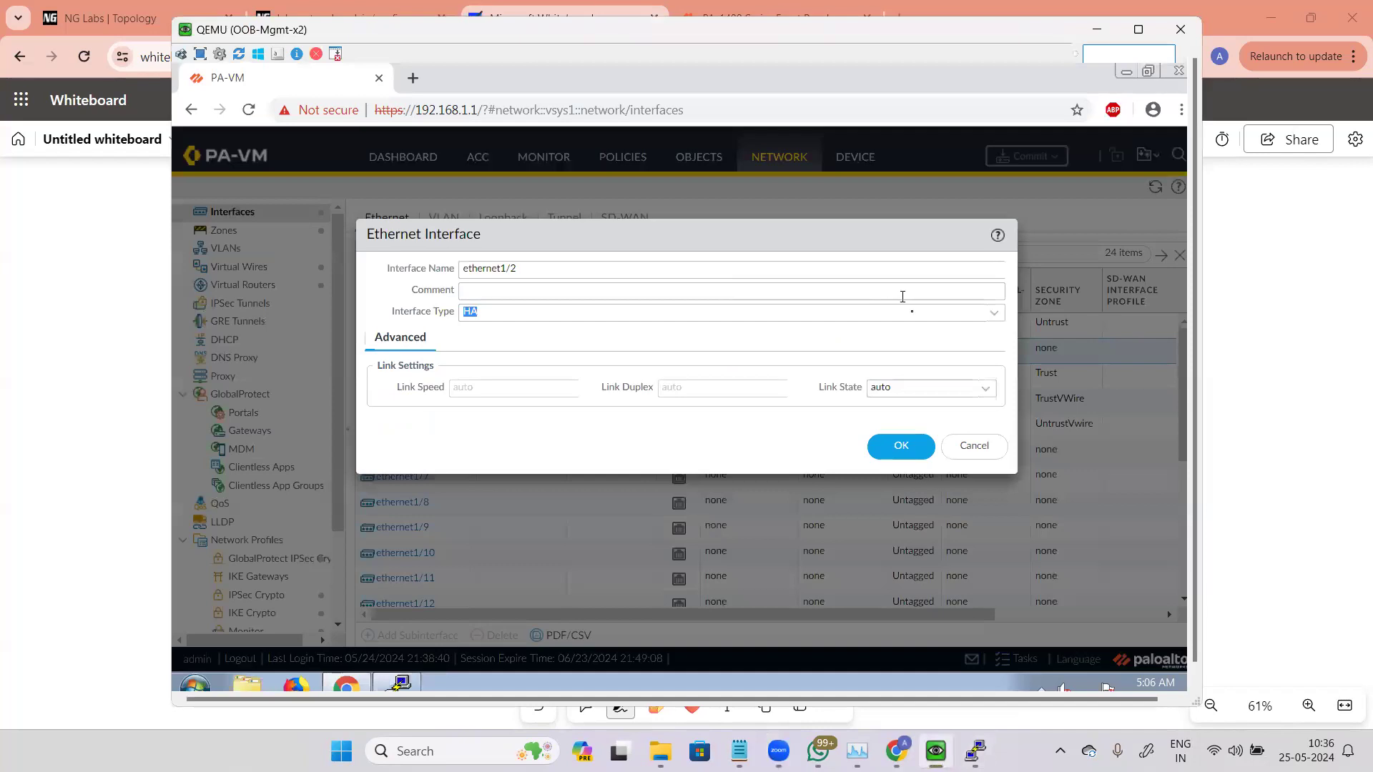
pyautogui.click(992, 312)
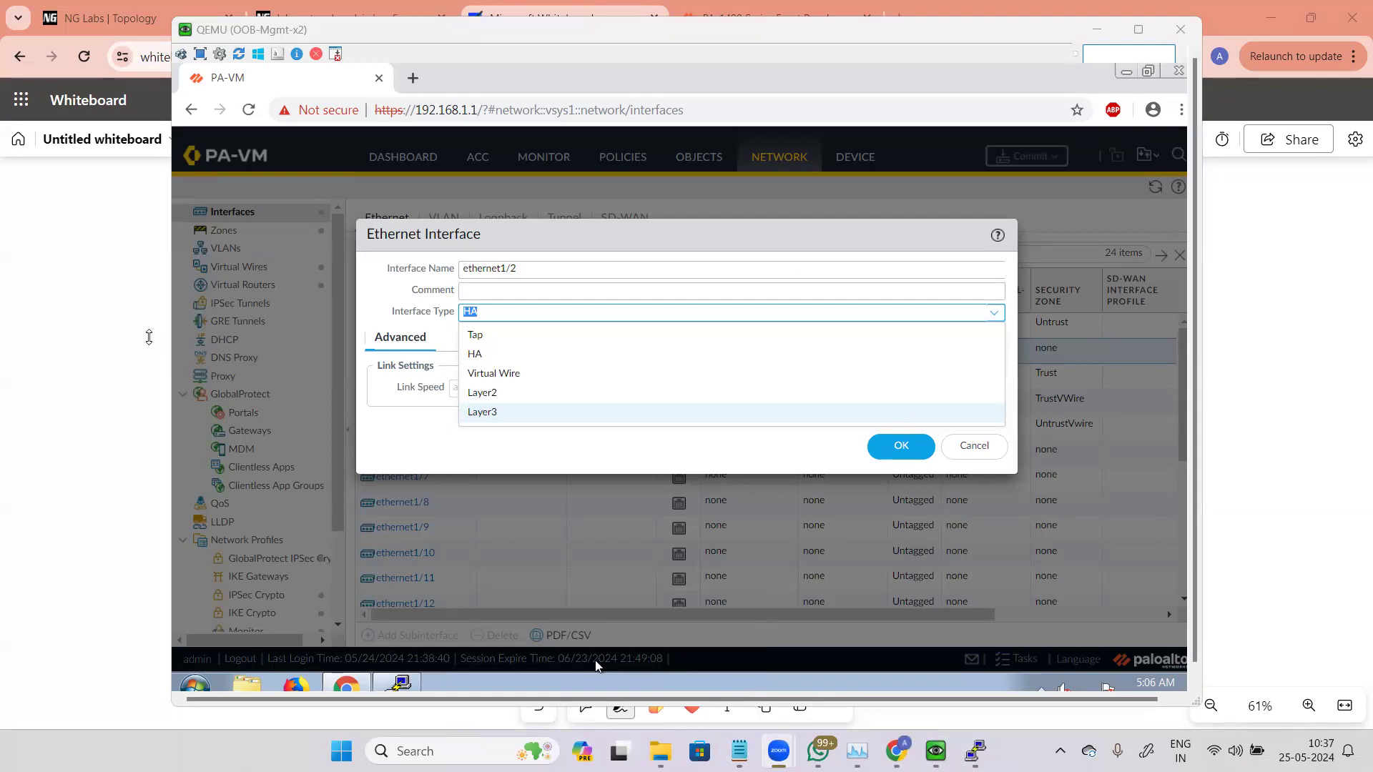
pyautogui.click(102, 359)
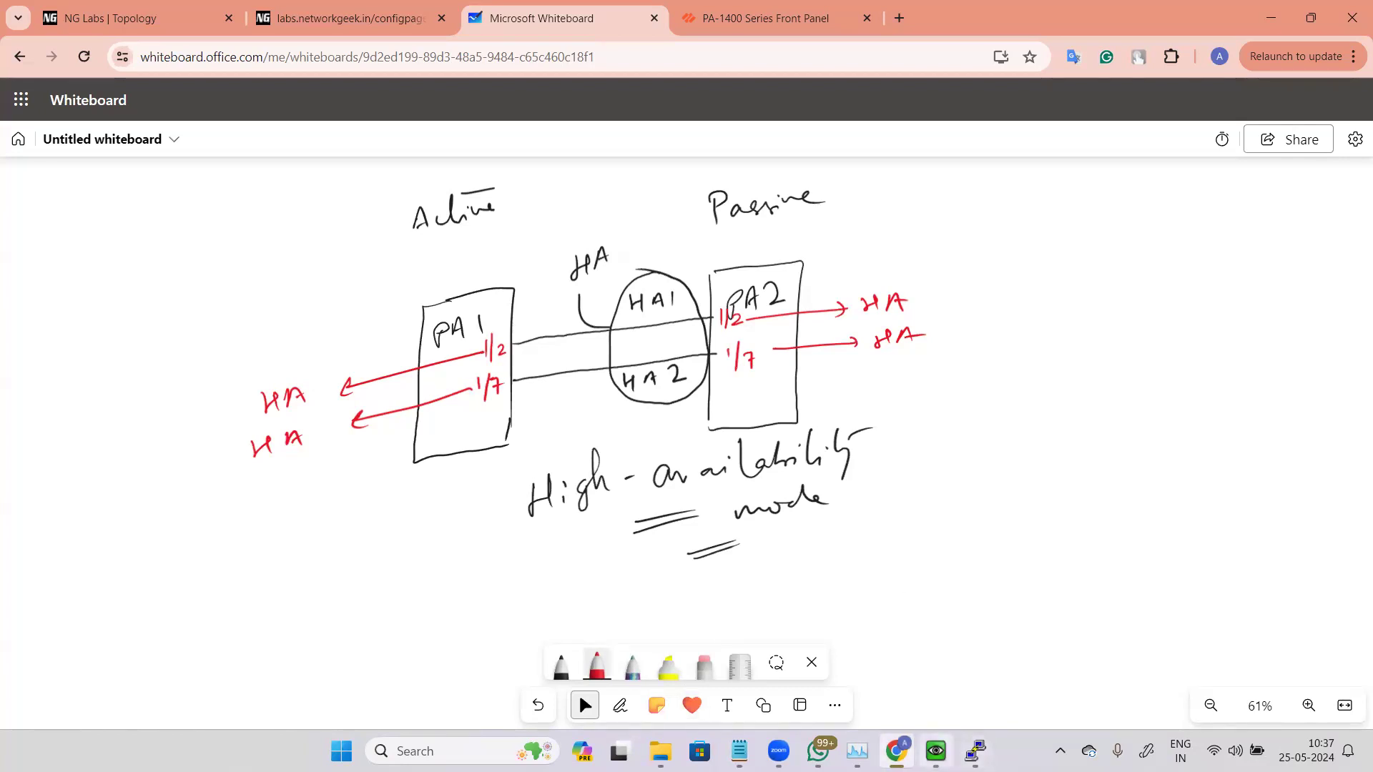
pyautogui.click(935, 751)
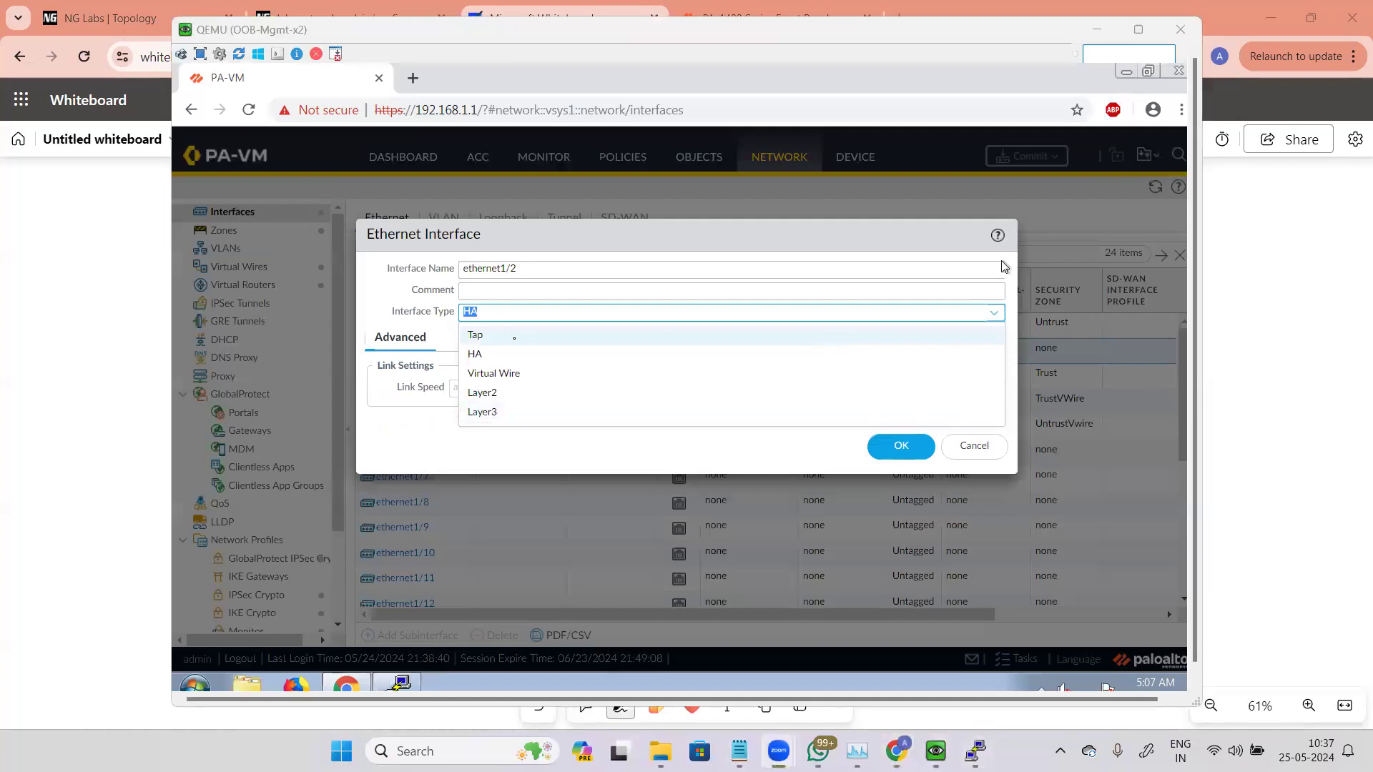
pyautogui.click(473, 336)
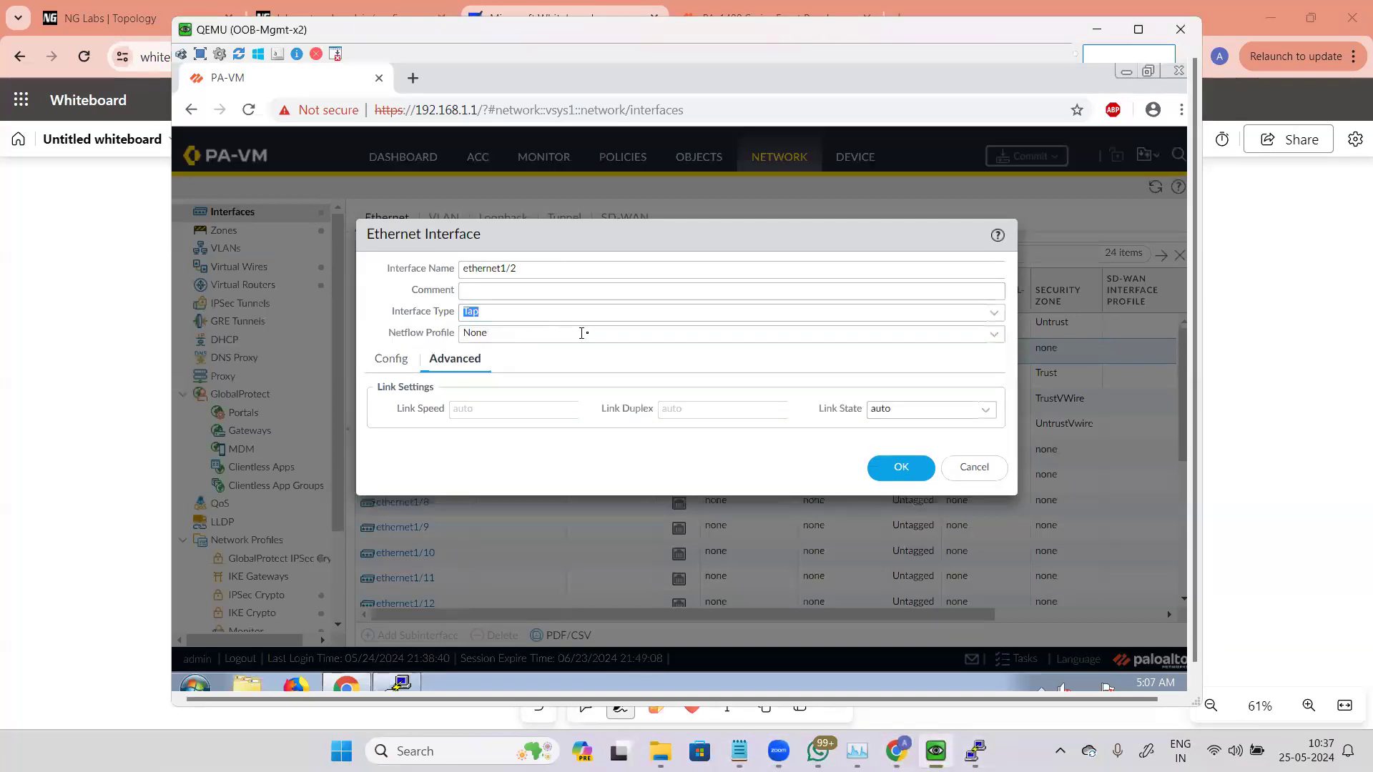
pyautogui.click(390, 358)
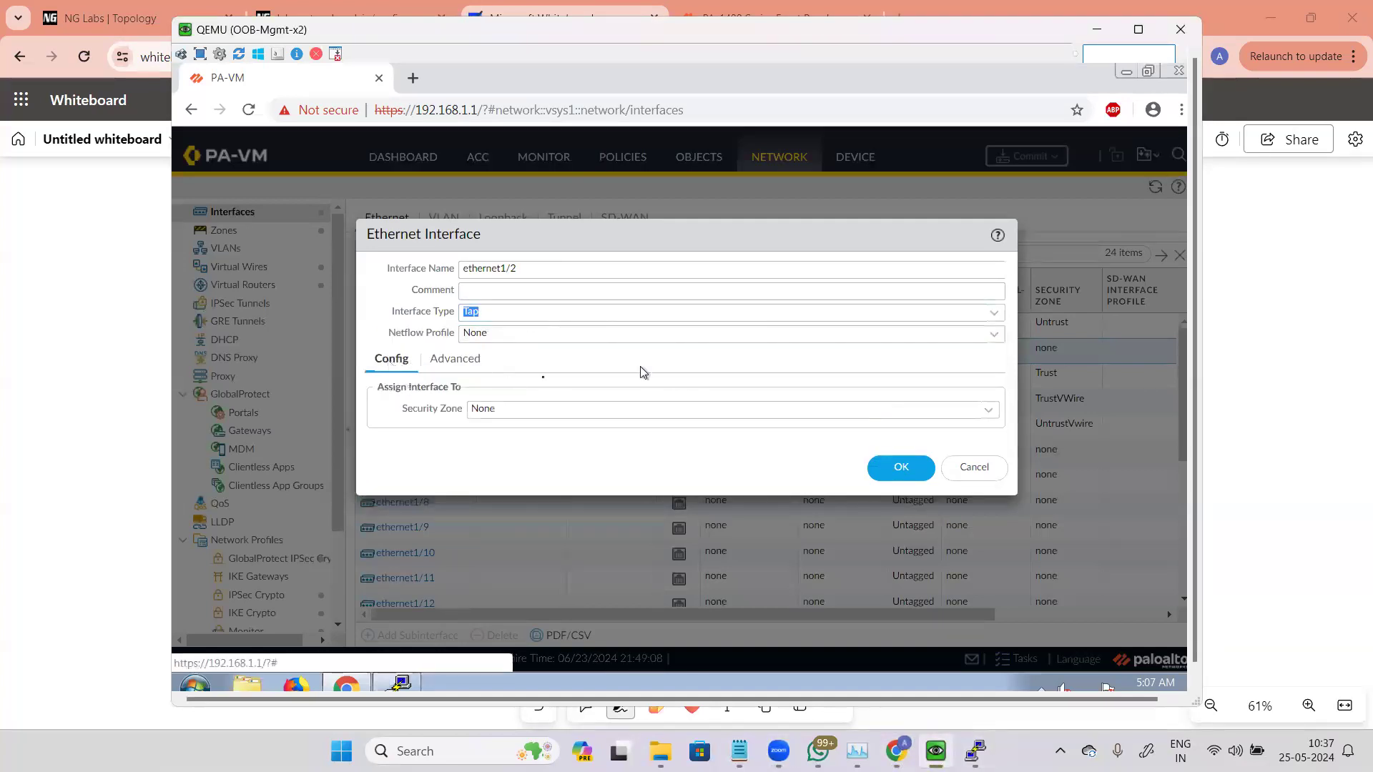
# Step: Choose to create a new security zone for the Tap interface and inspect the new zone's Tap type
pyautogui.click(986, 412)
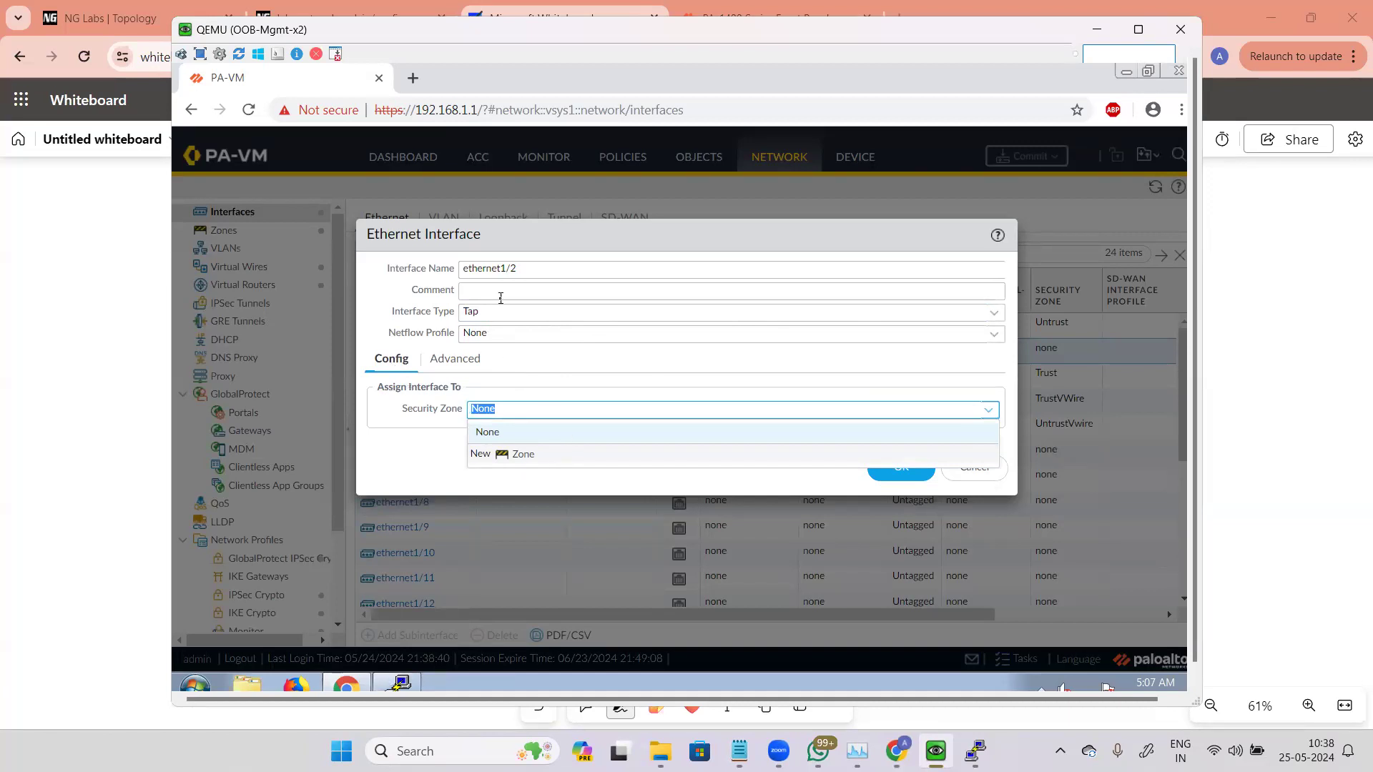
pyautogui.click(515, 459)
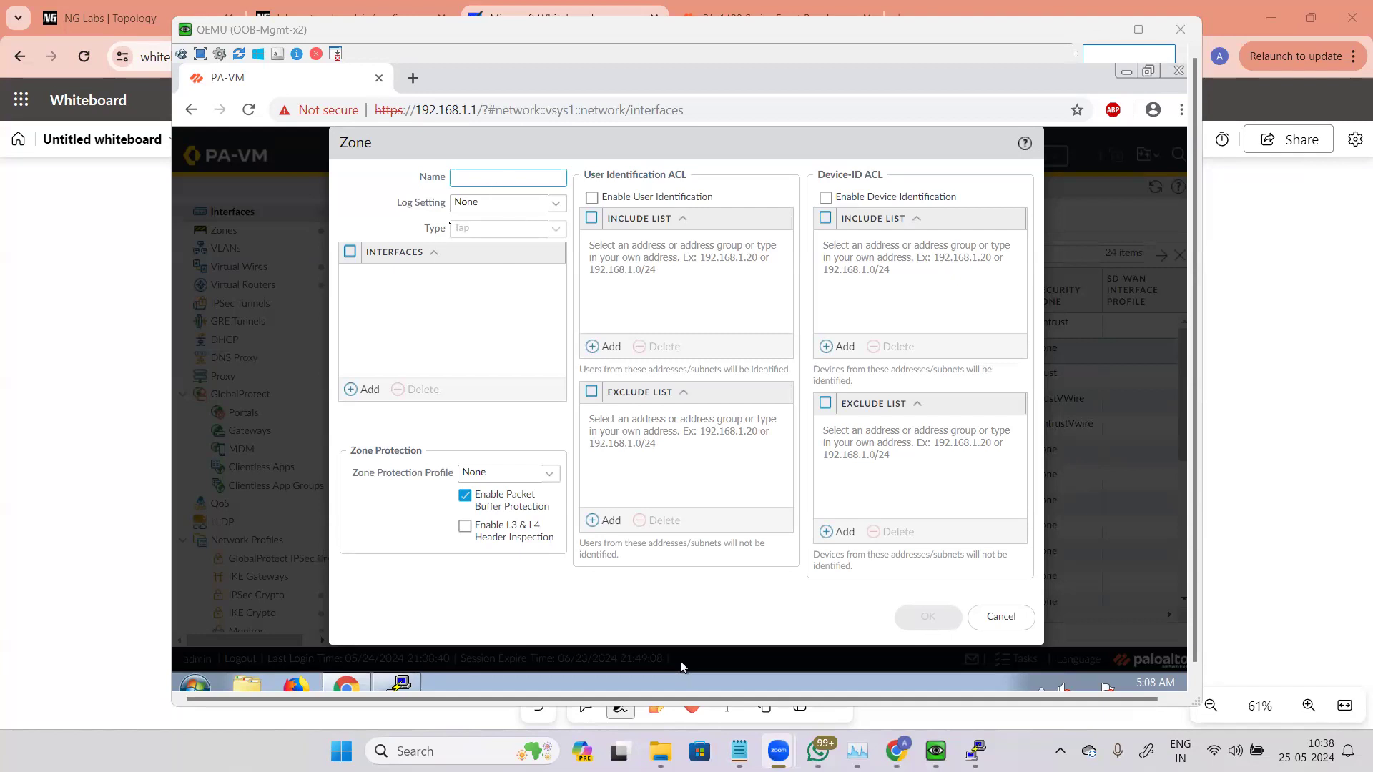
pyautogui.moveTo(484, 235); pyautogui.dragTo(438, 229)
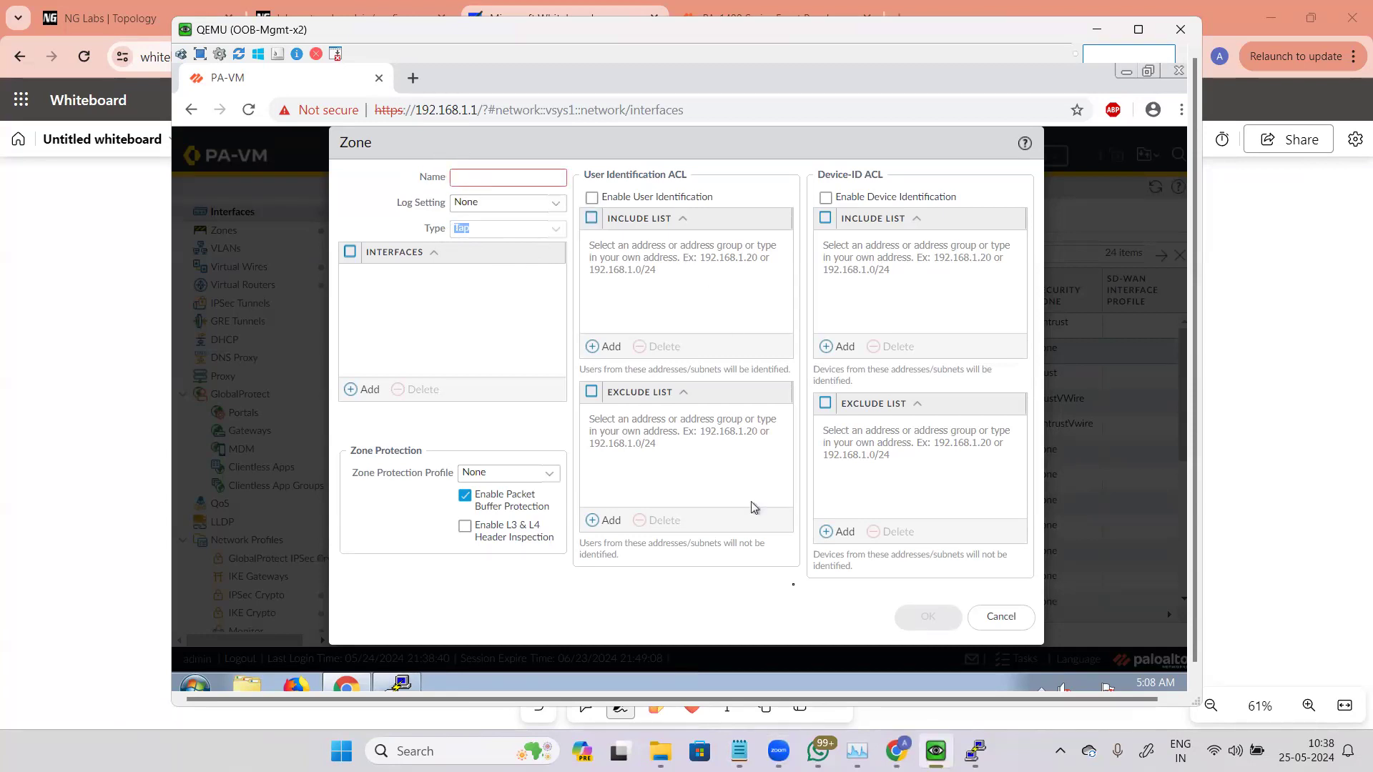
pyautogui.click(478, 179)
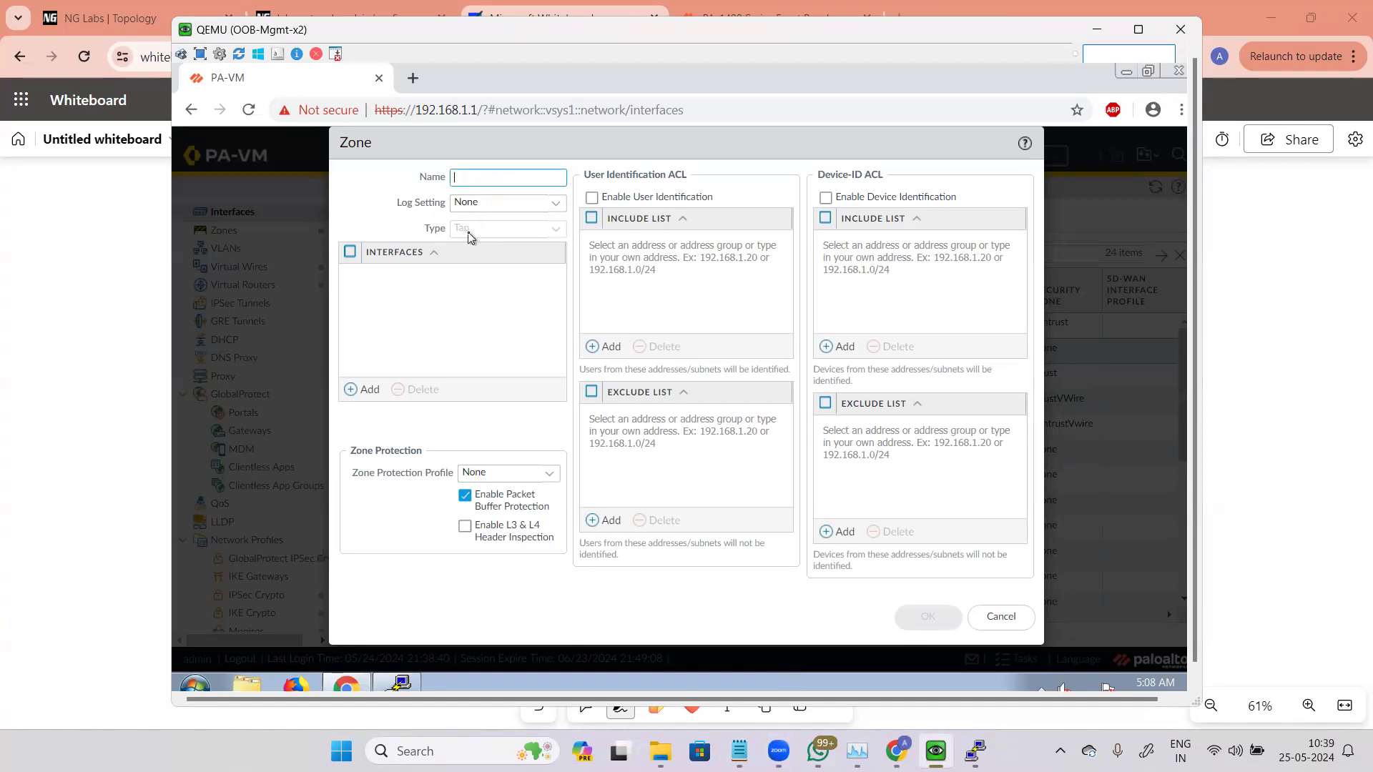
pyautogui.moveTo(472, 229); pyautogui.dragTo(430, 232)
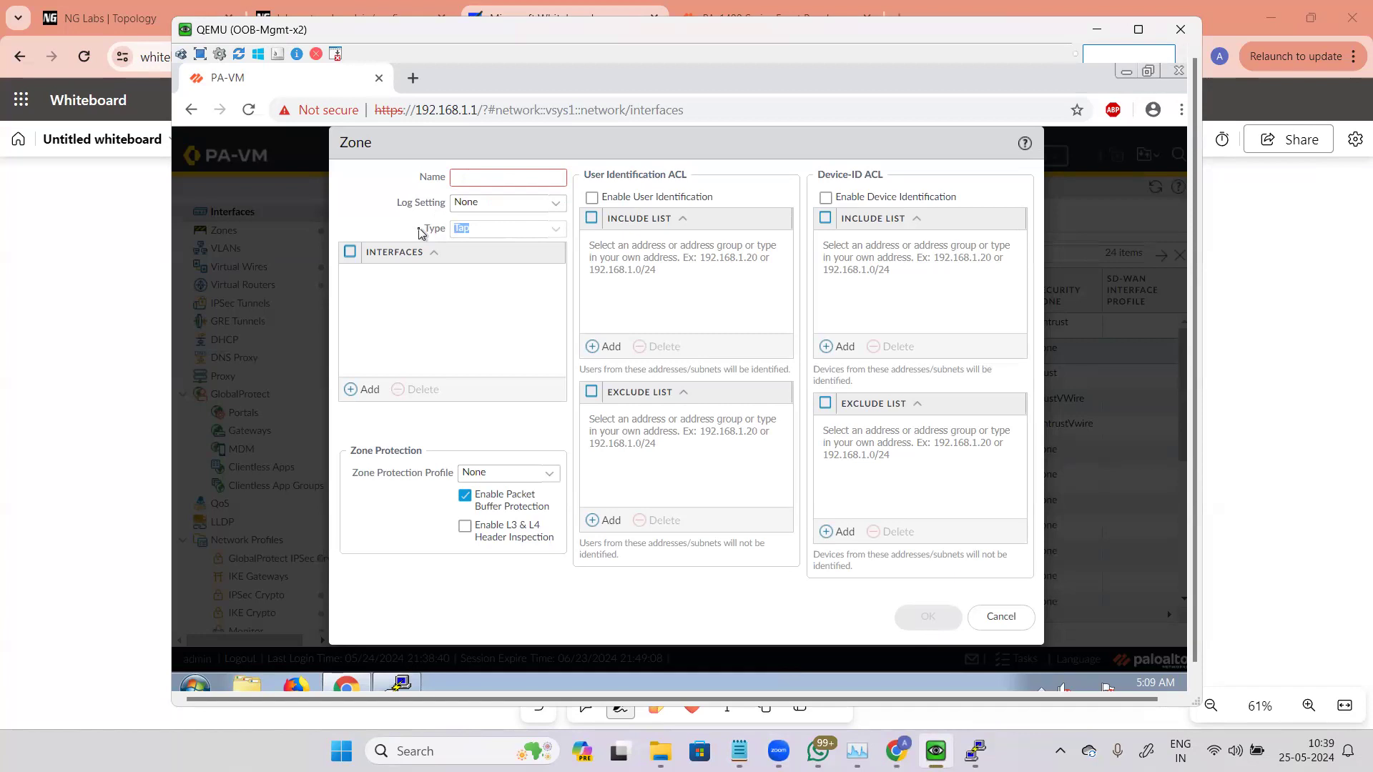
# Step: Return to the whiteboard, move to an empty area and pick the black pen
pyautogui.click(95, 380)
pyautogui.moveTo(1059, 477); pyautogui.dragTo(24, 432)
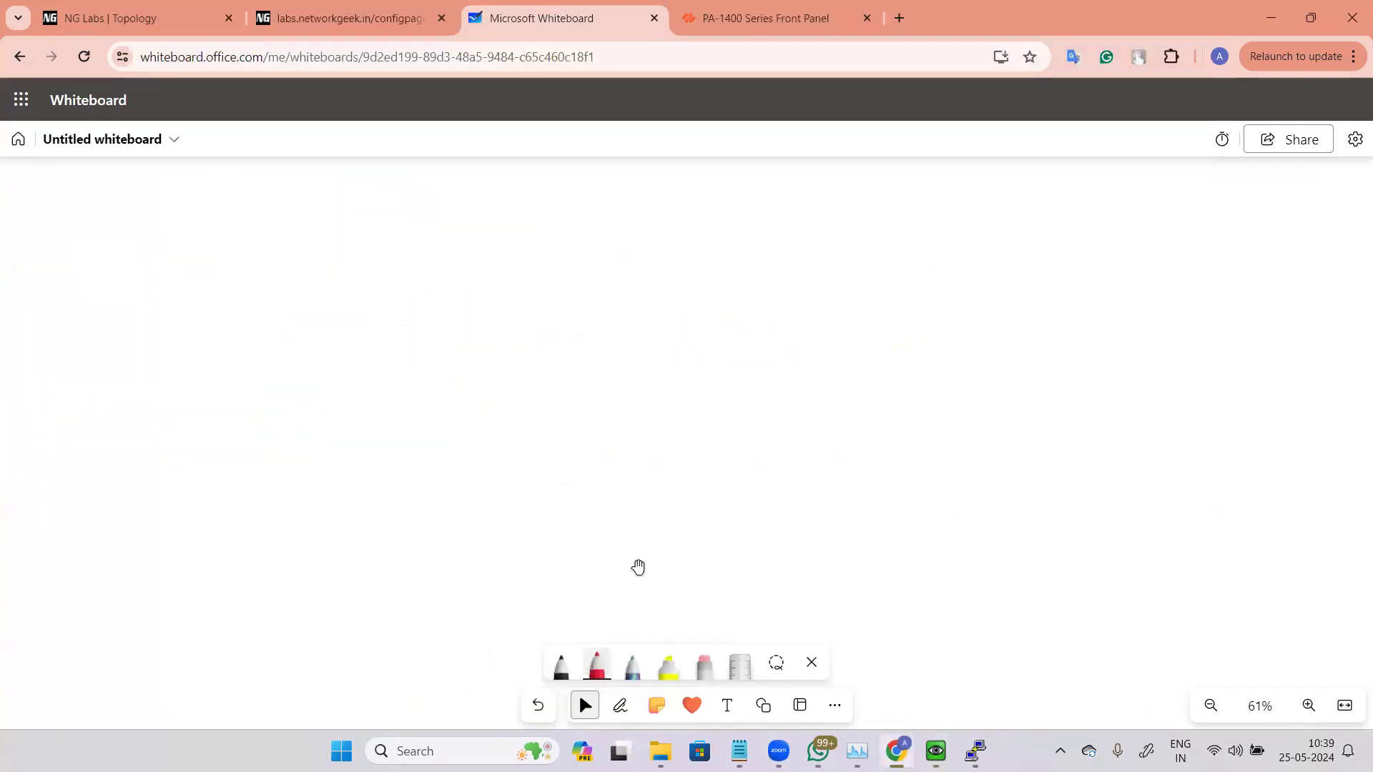
pyautogui.click(560, 664)
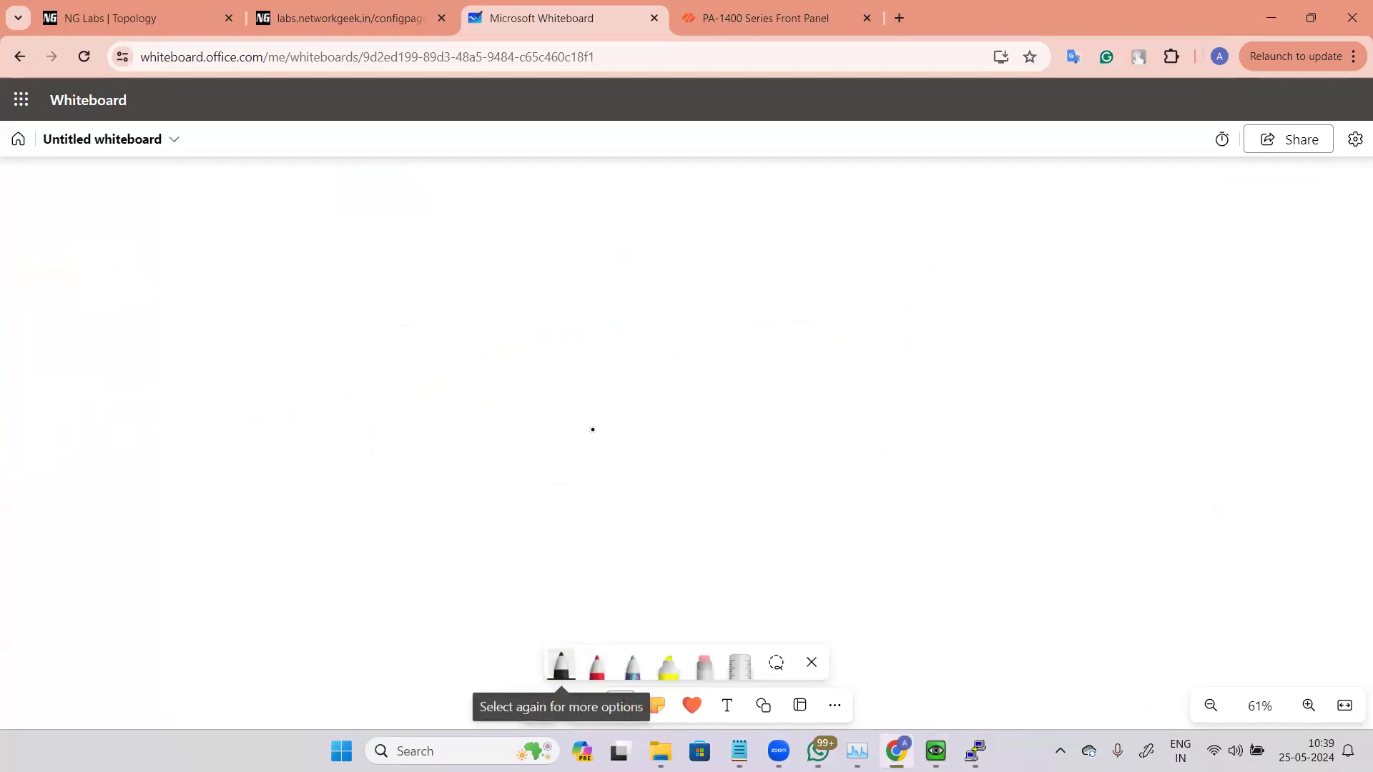
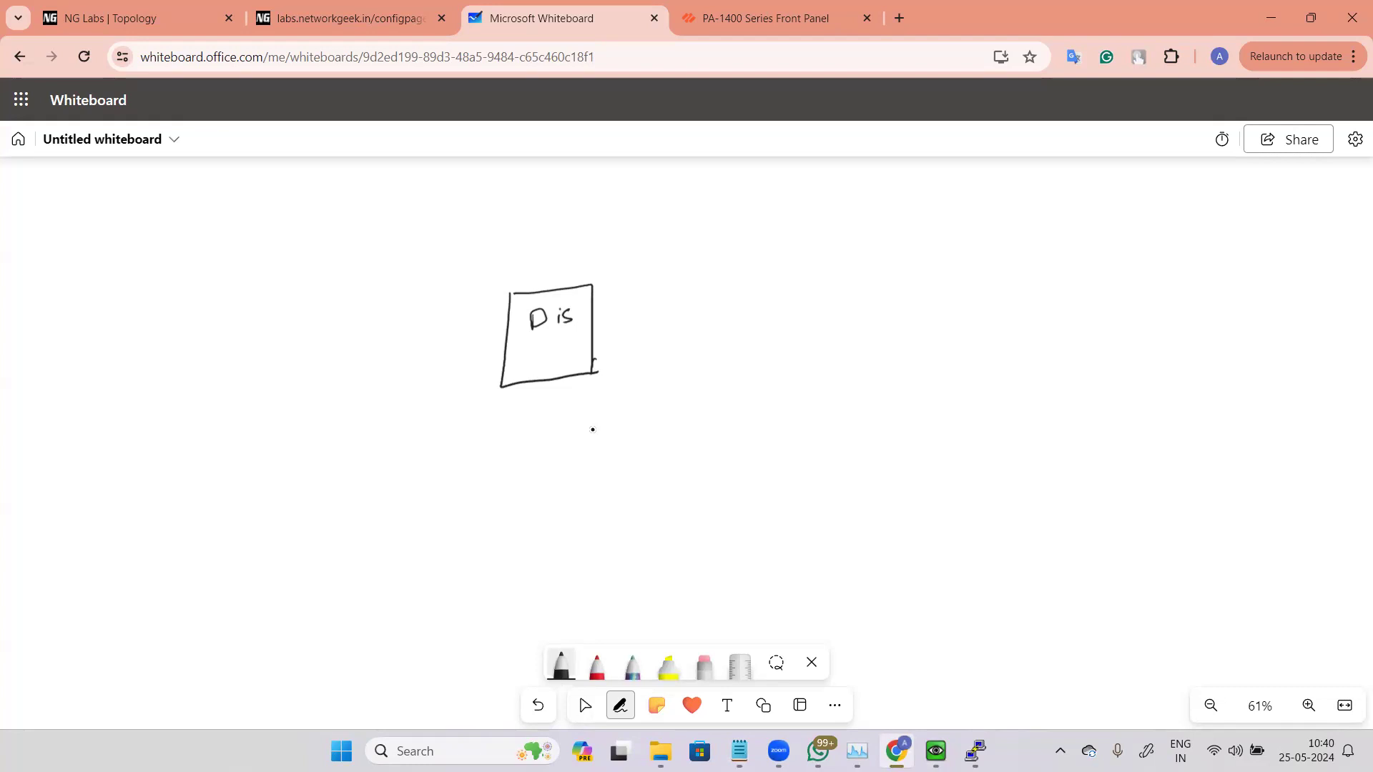
# Step: Draw three port squares inside the box and replace its old label with SW
pyautogui.moveTo(518, 352)
pyautogui.mouseDown()
pyautogui.moveTo(530, 364)
pyautogui.moveTo(512, 355)
pyautogui.moveTo(586, 350)
pyautogui.moveTo(575, 361)
pyautogui.mouseUp()
pyautogui.click(704, 665)
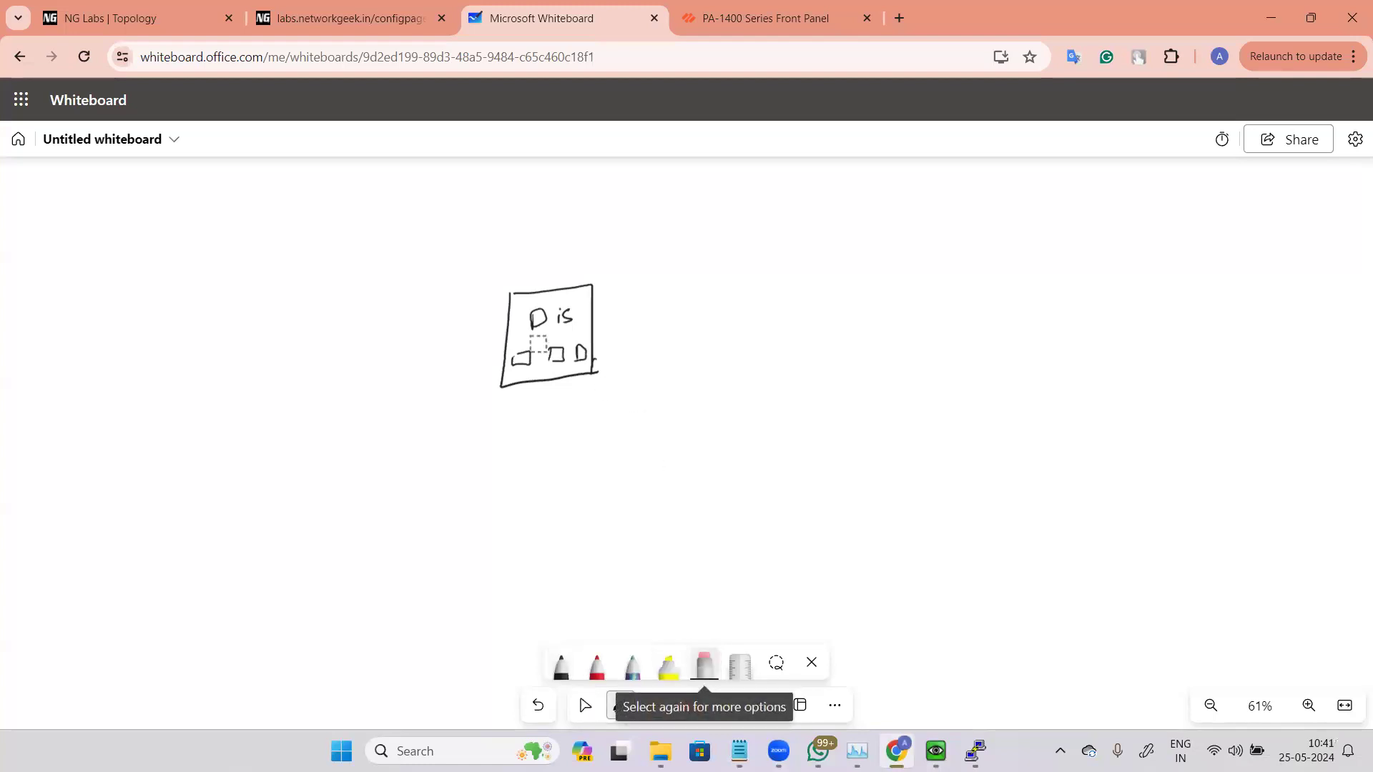
pyautogui.moveTo(543, 318); pyautogui.dragTo(566, 310)
pyautogui.click(560, 666)
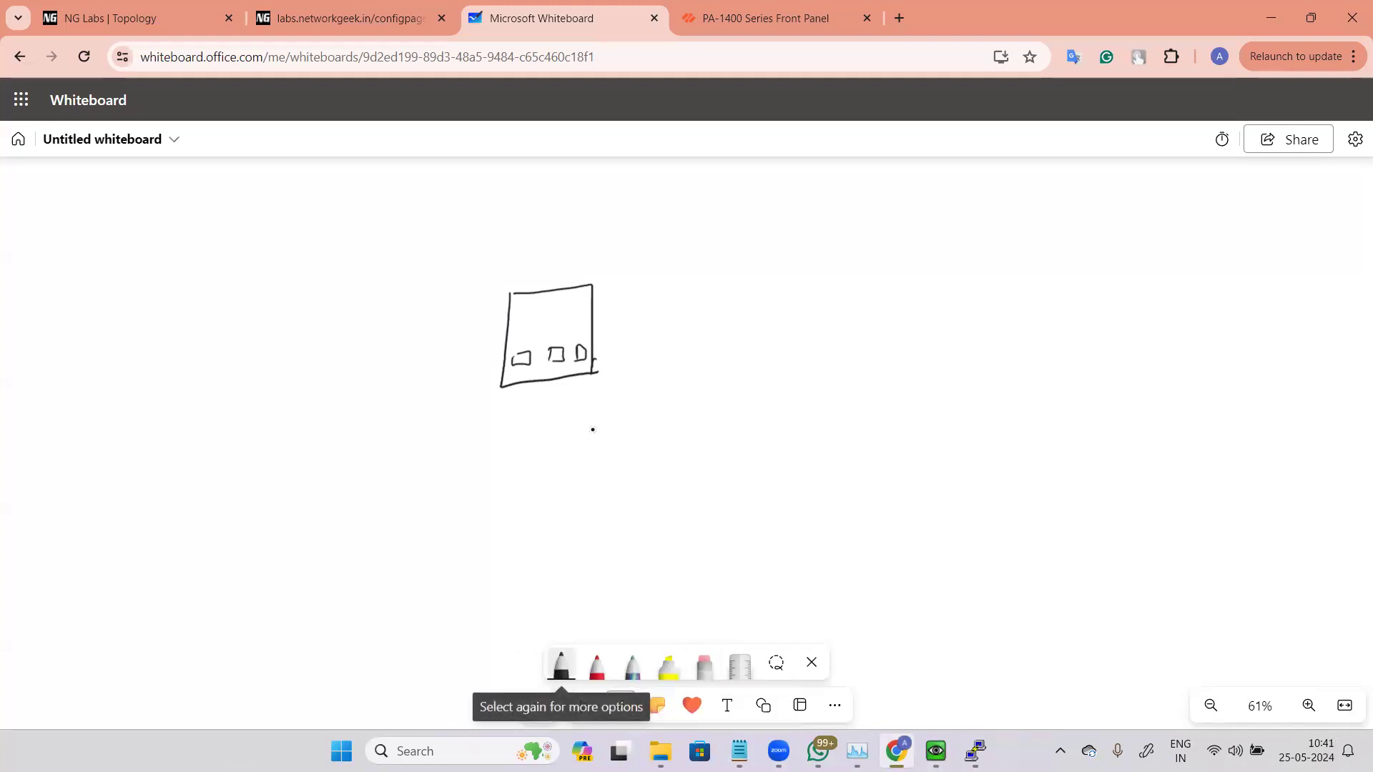
pyautogui.moveTo(532, 307)
pyautogui.mouseDown()
pyautogui.moveTo(522, 319)
pyautogui.moveTo(561, 302)
pyautogui.mouseUp()
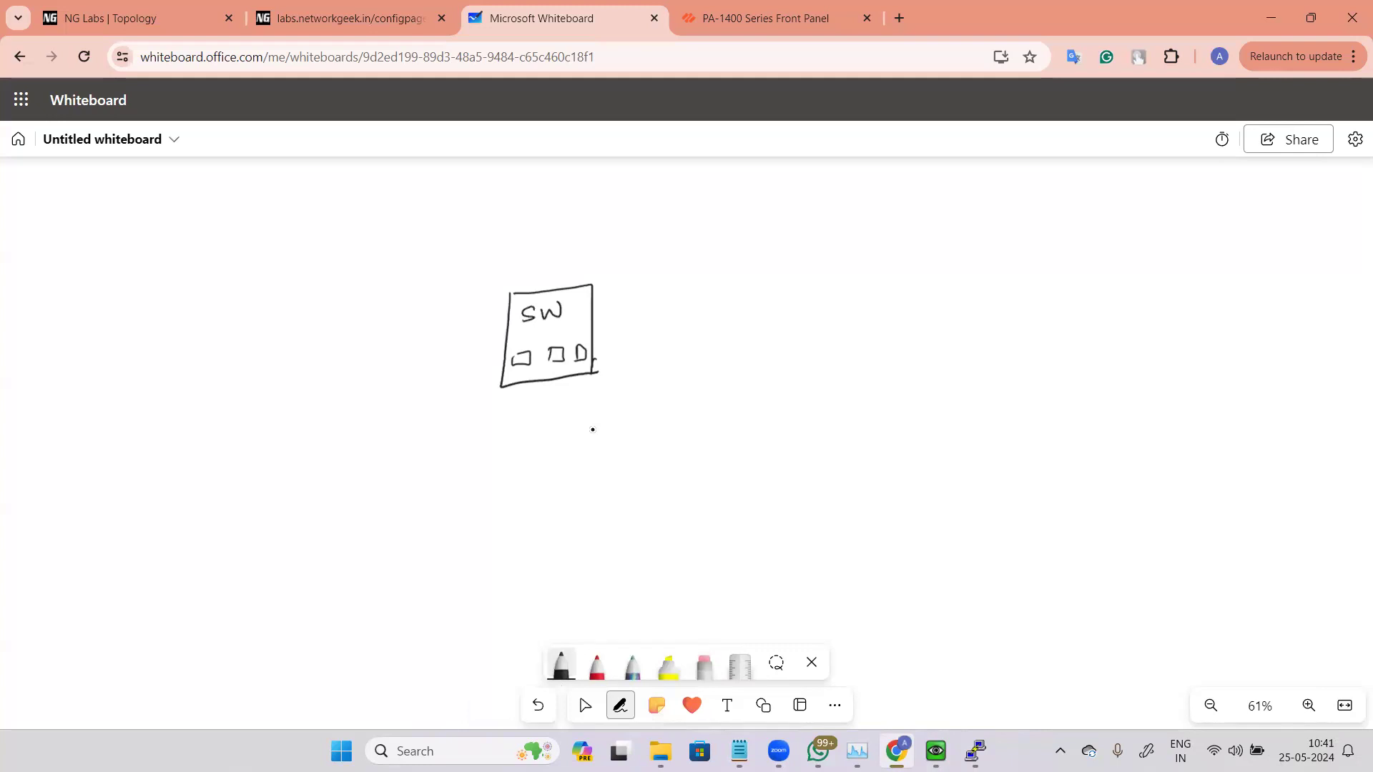
# Step: Draw three incoming lines on the switch's left side and label them Corporate traffic
pyautogui.moveTo(361, 343); pyautogui.dragTo(501, 326)
pyautogui.moveTo(373, 362); pyautogui.dragTo(489, 341)
pyautogui.moveTo(386, 382); pyautogui.dragTo(511, 363)
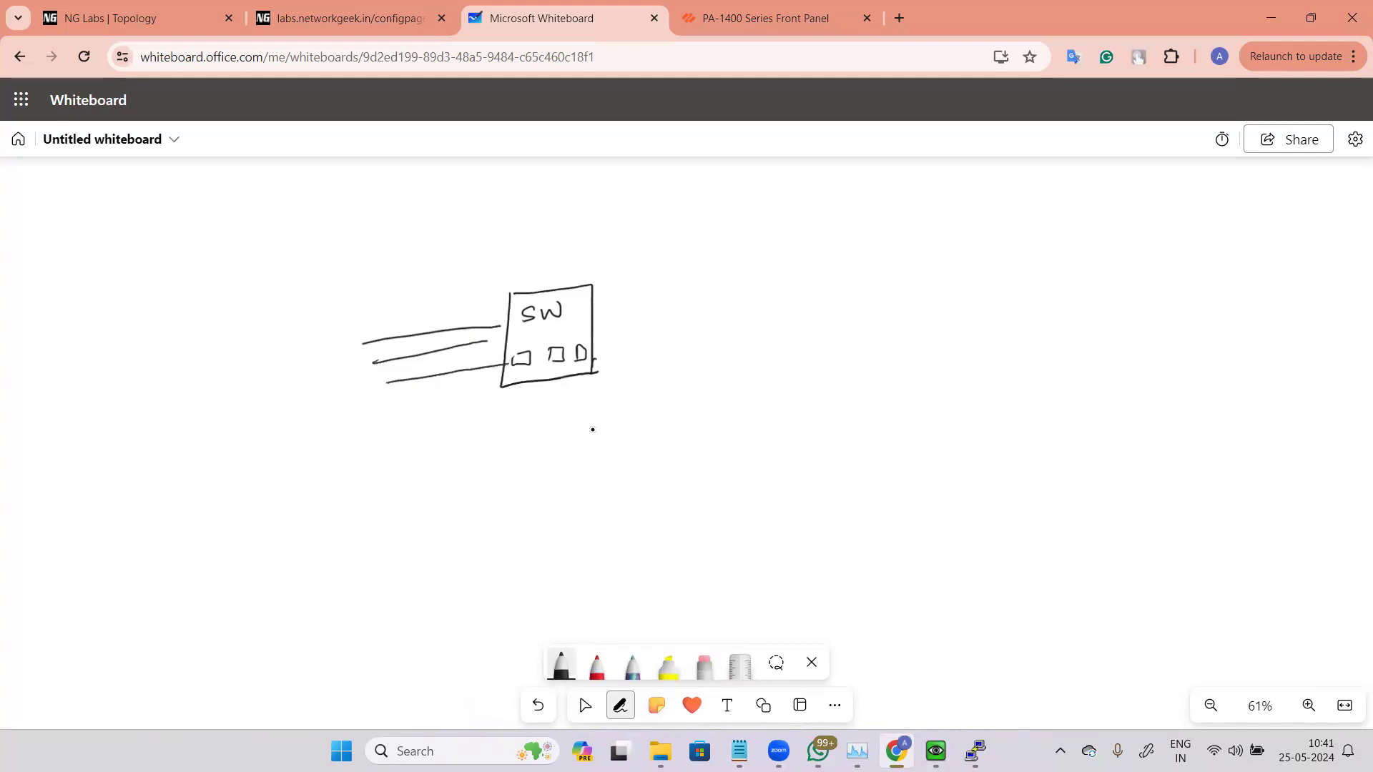
pyautogui.moveTo(306, 258)
pyautogui.mouseDown()
pyautogui.moveTo(351, 274)
pyautogui.moveTo(449, 227)
pyautogui.mouseUp()
pyautogui.moveTo(368, 270)
pyautogui.mouseDown()
pyautogui.moveTo(380, 286)
pyautogui.moveTo(474, 266)
pyautogui.mouseUp()
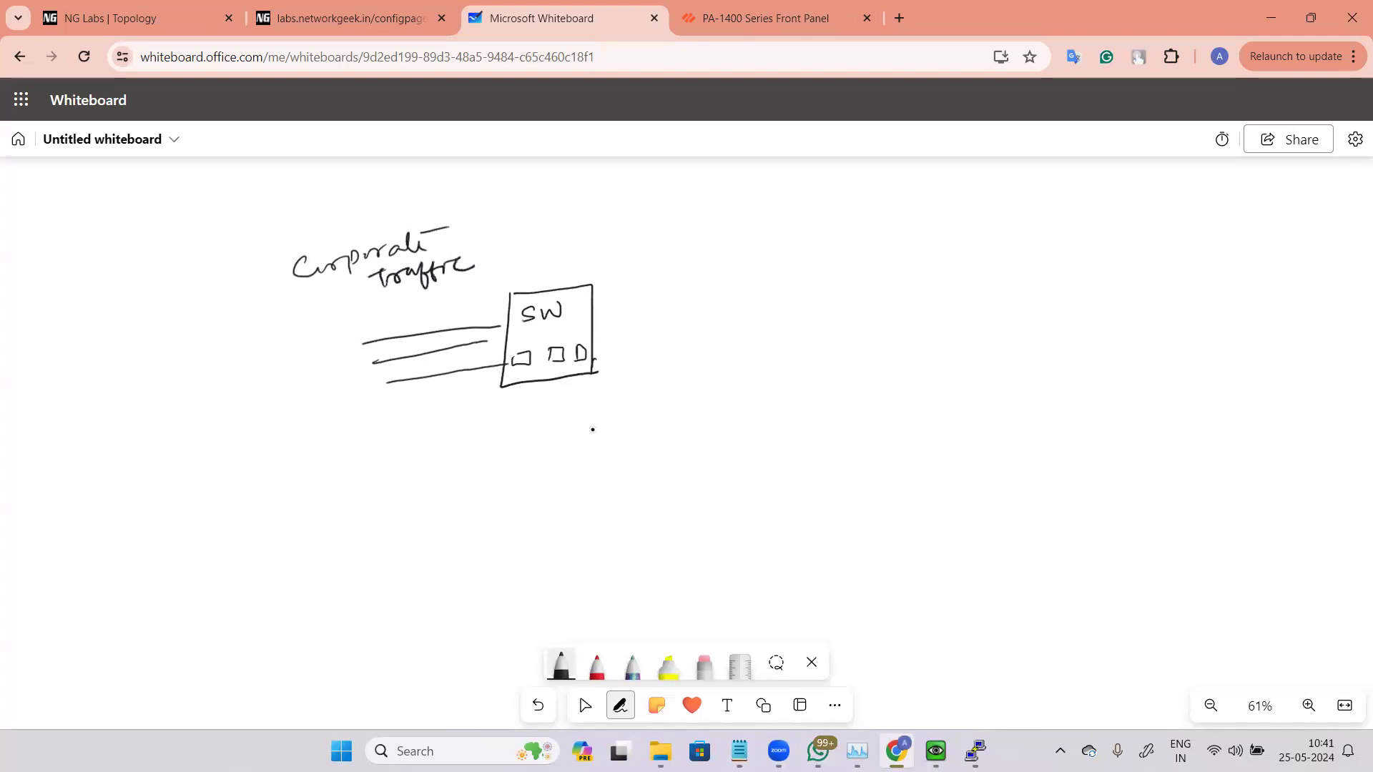
# Step: Draw outgoing lines on the switch's right side that branch into three paths
pyautogui.moveTo(602, 307); pyautogui.dragTo(745, 290)
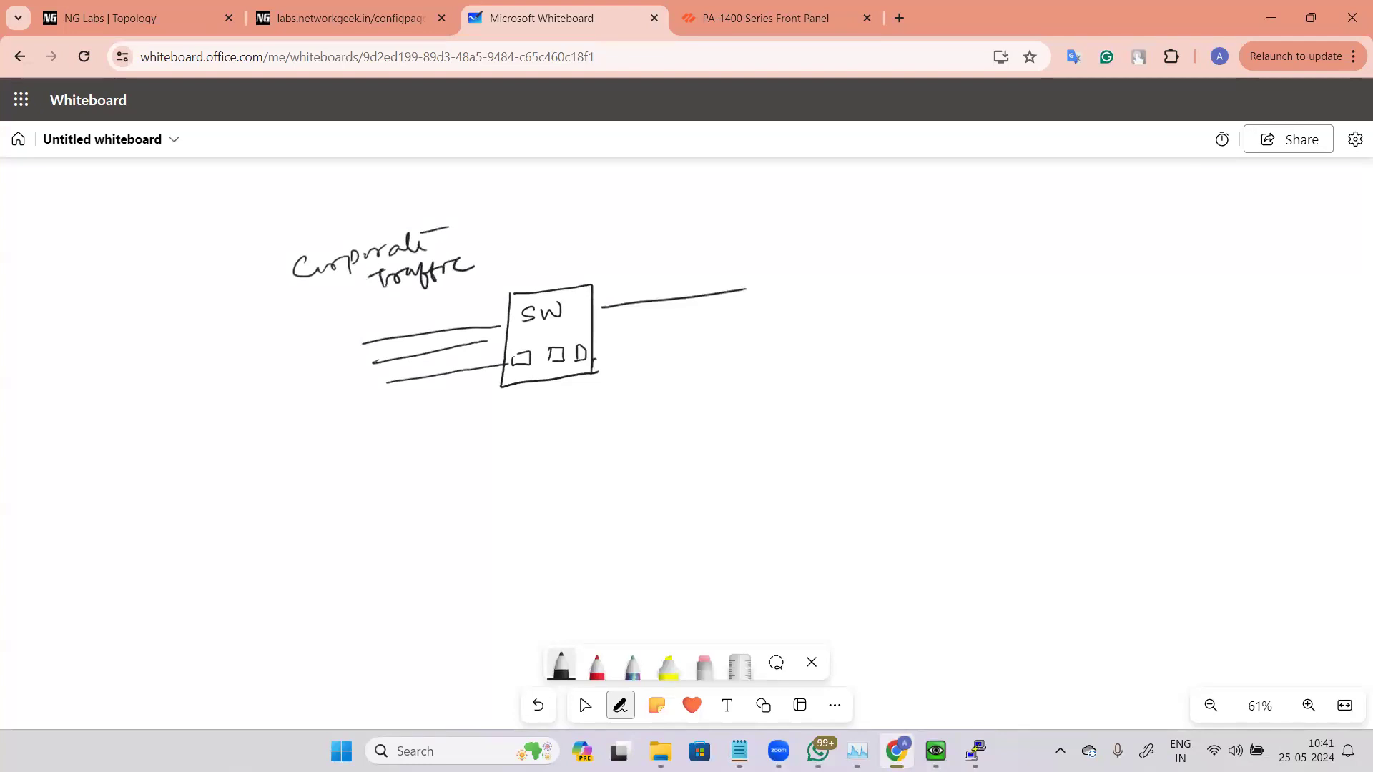
pyautogui.moveTo(599, 334); pyautogui.dragTo(746, 315)
pyautogui.moveTo(598, 326)
pyautogui.mouseDown()
pyautogui.moveTo(724, 309)
pyautogui.moveTo(806, 229)
pyautogui.mouseUp()
pyautogui.moveTo(744, 319); pyautogui.dragTo(788, 348)
pyautogui.moveTo(724, 309); pyautogui.dragTo(781, 293)
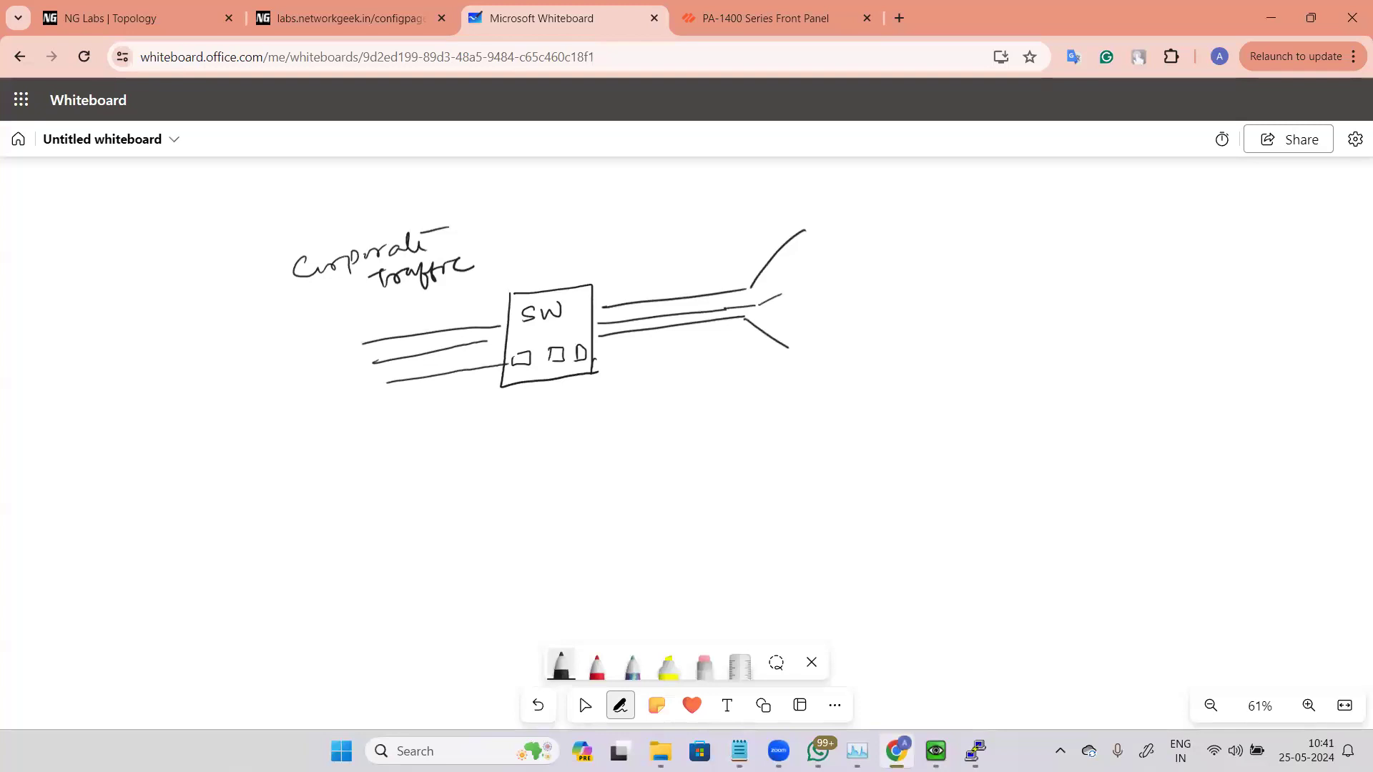
# Step: Label the three branches Int, DC and Remote site
pyautogui.moveTo(820, 216); pyautogui.dragTo(835, 211)
pyautogui.moveTo(827, 213)
pyautogui.mouseDown()
pyautogui.moveTo(822, 234)
pyautogui.moveTo(860, 211)
pyautogui.mouseUp()
pyautogui.moveTo(854, 224); pyautogui.dragTo(887, 209)
pyautogui.moveTo(803, 280); pyautogui.dragTo(800, 296)
pyautogui.moveTo(797, 284); pyautogui.dragTo(838, 292)
pyautogui.moveTo(801, 336)
pyautogui.mouseDown()
pyautogui.moveTo(836, 347)
pyautogui.moveTo(896, 323)
pyautogui.moveTo(900, 339)
pyautogui.moveTo(928, 342)
pyautogui.mouseUp()
pyautogui.moveTo(943, 340); pyautogui.dragTo(953, 330)
pyautogui.moveTo(966, 321)
pyautogui.mouseDown()
pyautogui.moveTo(990, 336)
pyautogui.moveTo(1010, 311)
pyautogui.mouseUp()
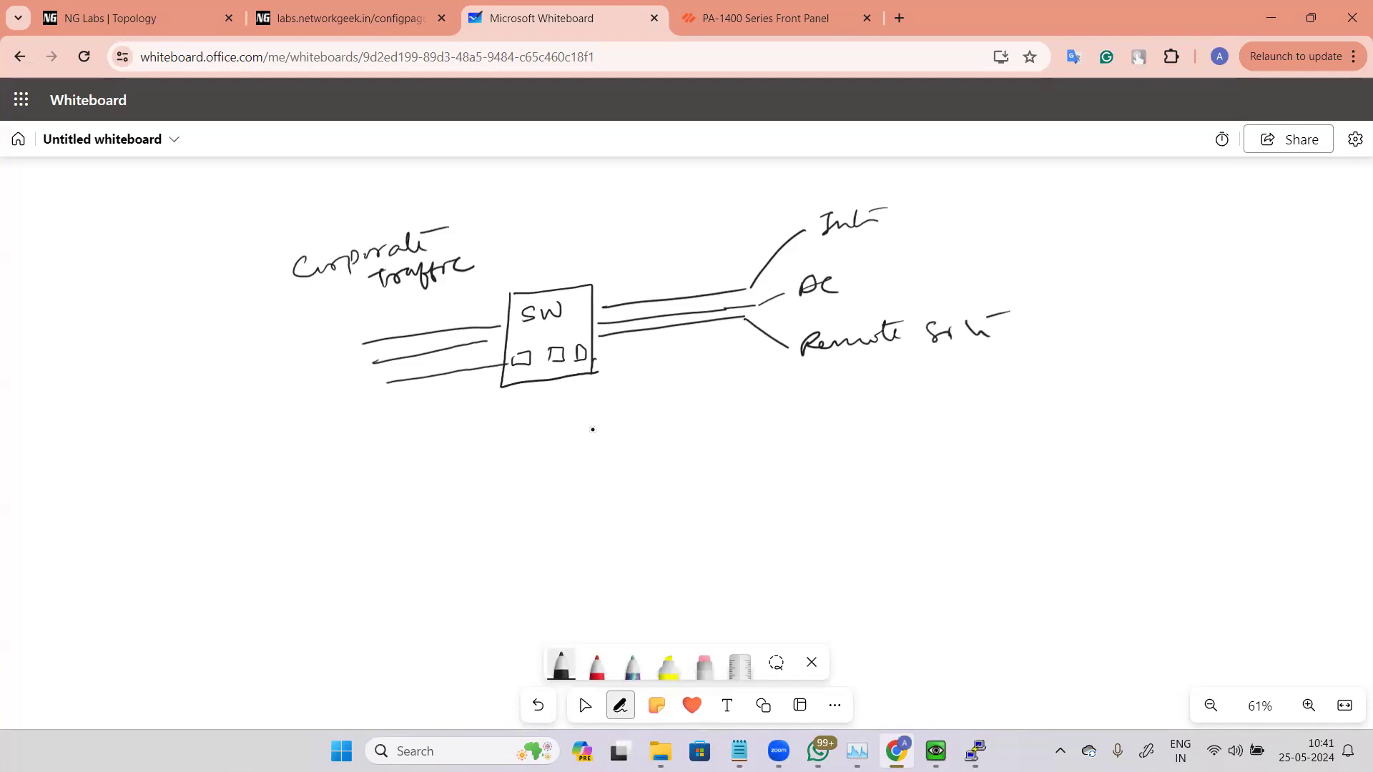
# Step: Mark a switch port as the mirror port and draw a firewall box connected to it
pyautogui.moveTo(520, 371)
pyautogui.mouseDown()
pyautogui.moveTo(496, 416)
pyautogui.moveTo(533, 429)
pyautogui.moveTo(581, 416)
pyautogui.moveTo(593, 428)
pyautogui.moveTo(629, 394)
pyautogui.moveTo(659, 390)
pyautogui.mouseUp()
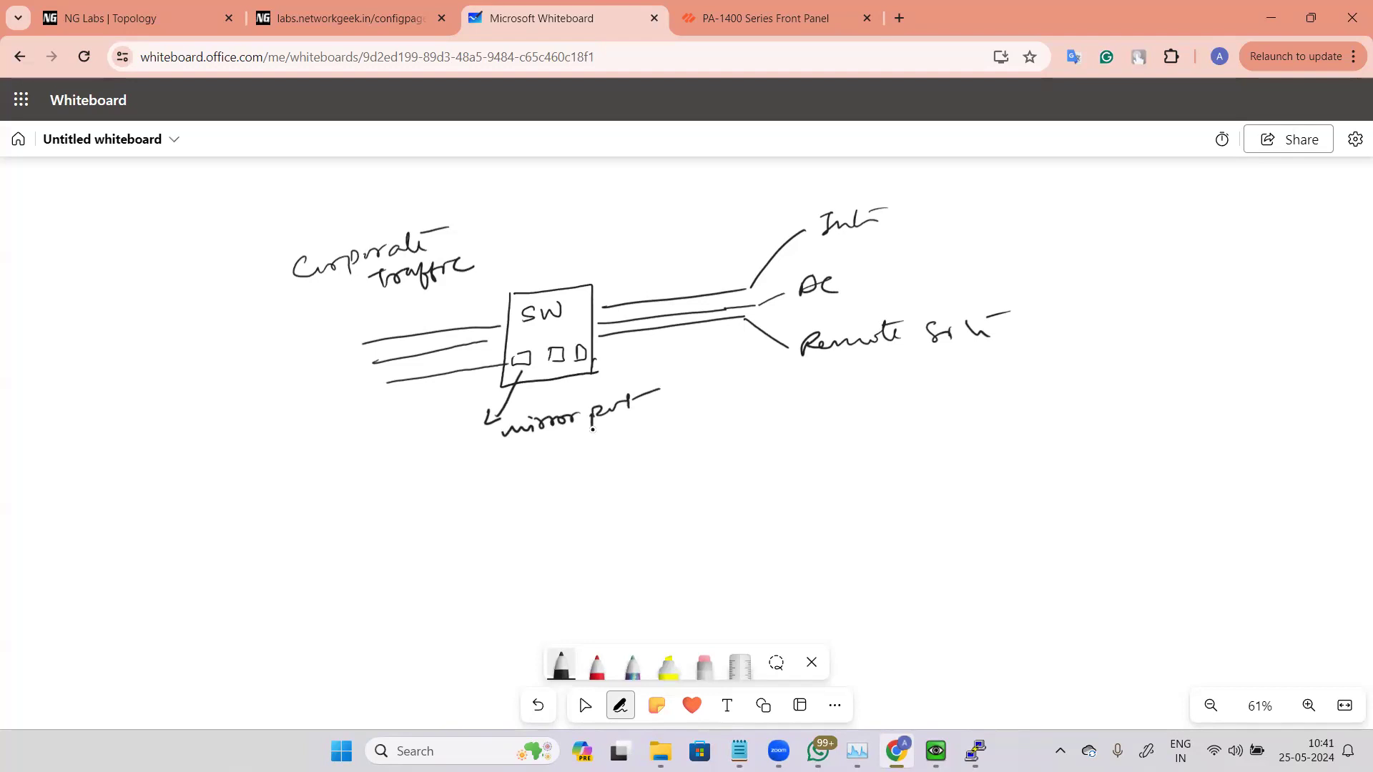
pyautogui.moveTo(331, 462)
pyautogui.mouseDown()
pyautogui.moveTo(402, 532)
pyautogui.moveTo(402, 555)
pyautogui.mouseUp()
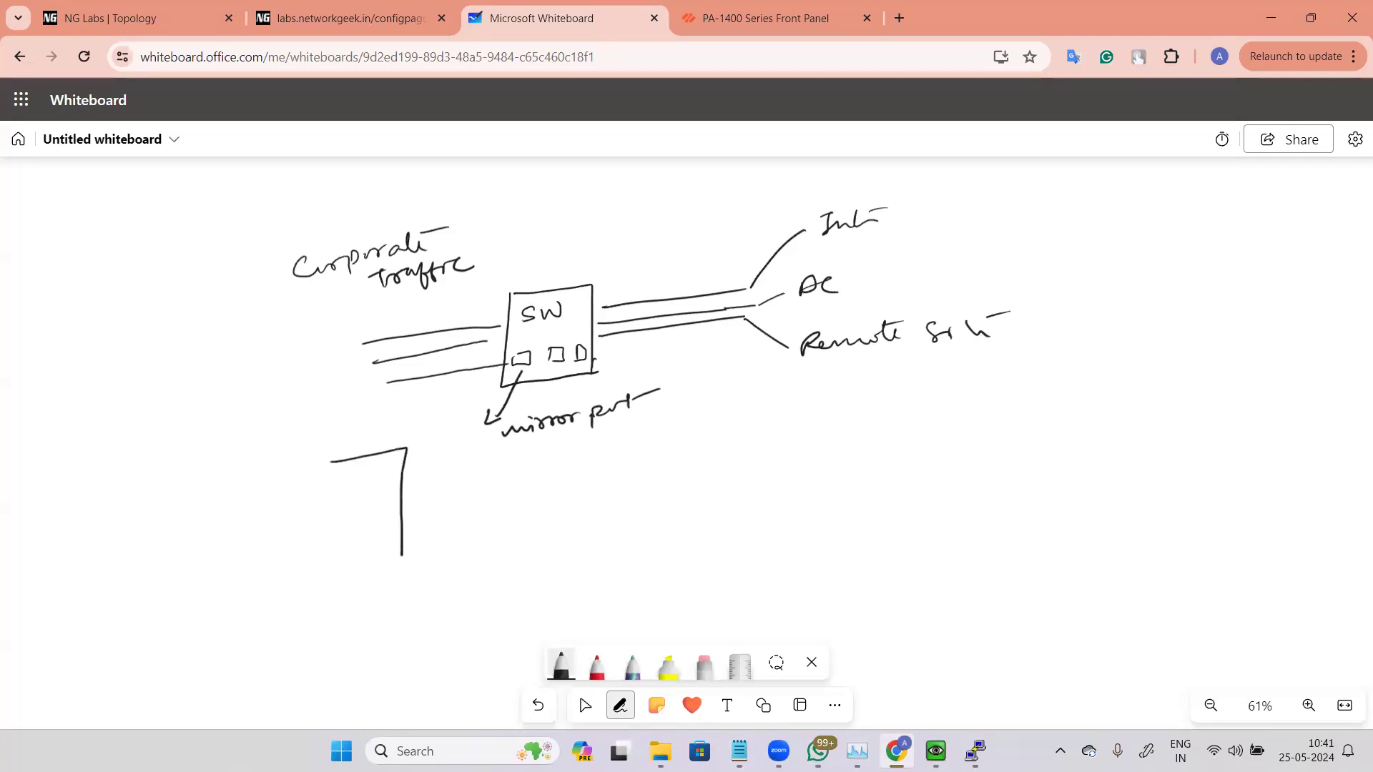
pyautogui.moveTo(331, 462)
pyautogui.mouseDown()
pyautogui.moveTo(350, 565)
pyautogui.moveTo(394, 552)
pyautogui.mouseUp()
pyautogui.moveTo(488, 425); pyautogui.dragTo(411, 489)
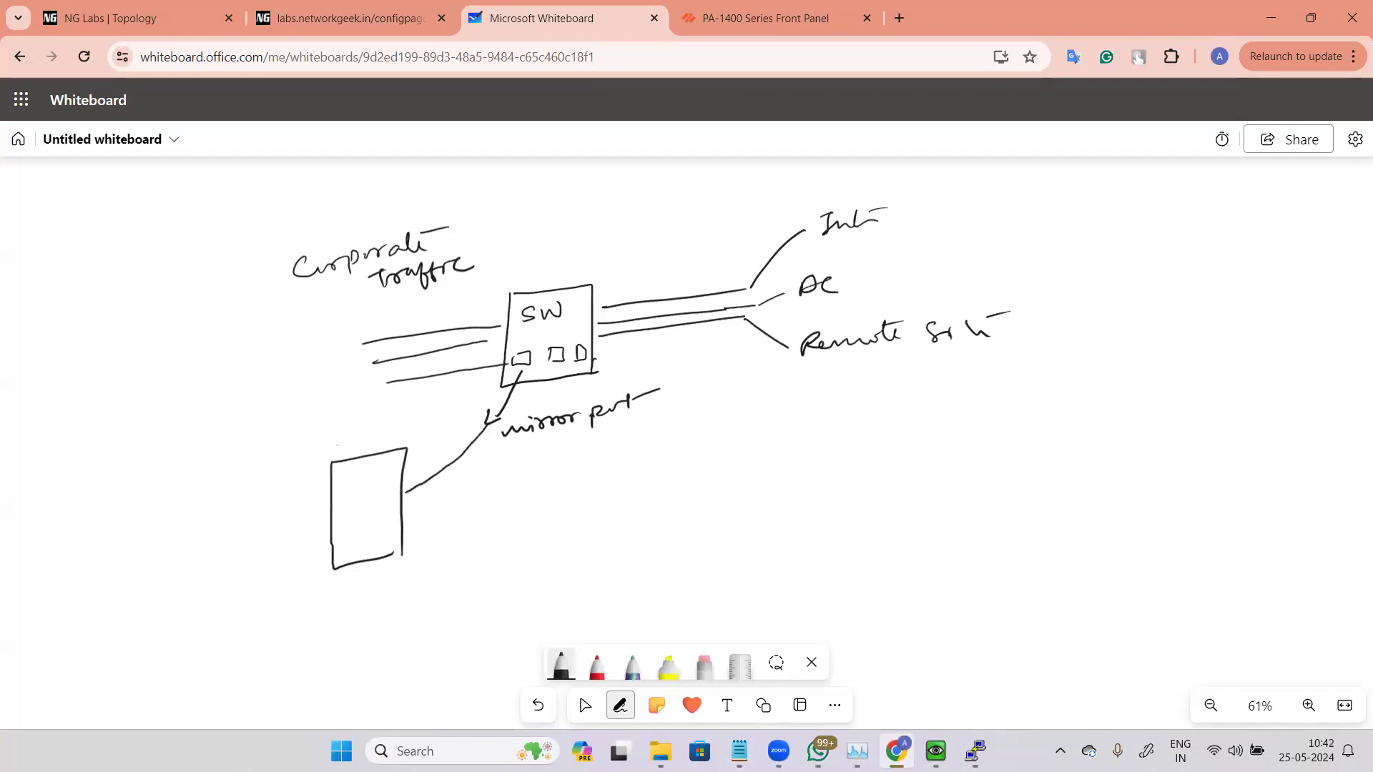
# Step: Label the firewall box PA and add an arrow marked TAP from it
pyautogui.moveTo(346, 474); pyautogui.dragTo(347, 500)
pyautogui.moveTo(346, 475)
pyautogui.mouseDown()
pyautogui.moveTo(348, 489)
pyautogui.moveTo(375, 485)
pyautogui.mouseUp()
pyautogui.moveTo(414, 502); pyautogui.dragTo(451, 498)
pyautogui.moveTo(476, 480)
pyautogui.mouseDown()
pyautogui.moveTo(490, 477)
pyautogui.moveTo(484, 494)
pyautogui.mouseUp()
pyautogui.moveTo(493, 493); pyautogui.dragTo(506, 492)
pyautogui.moveTo(496, 487); pyautogui.dragTo(506, 485)
pyautogui.moveTo(523, 473); pyautogui.dragTo(524, 494)
pyautogui.moveTo(521, 473); pyautogui.dragTo(525, 485)
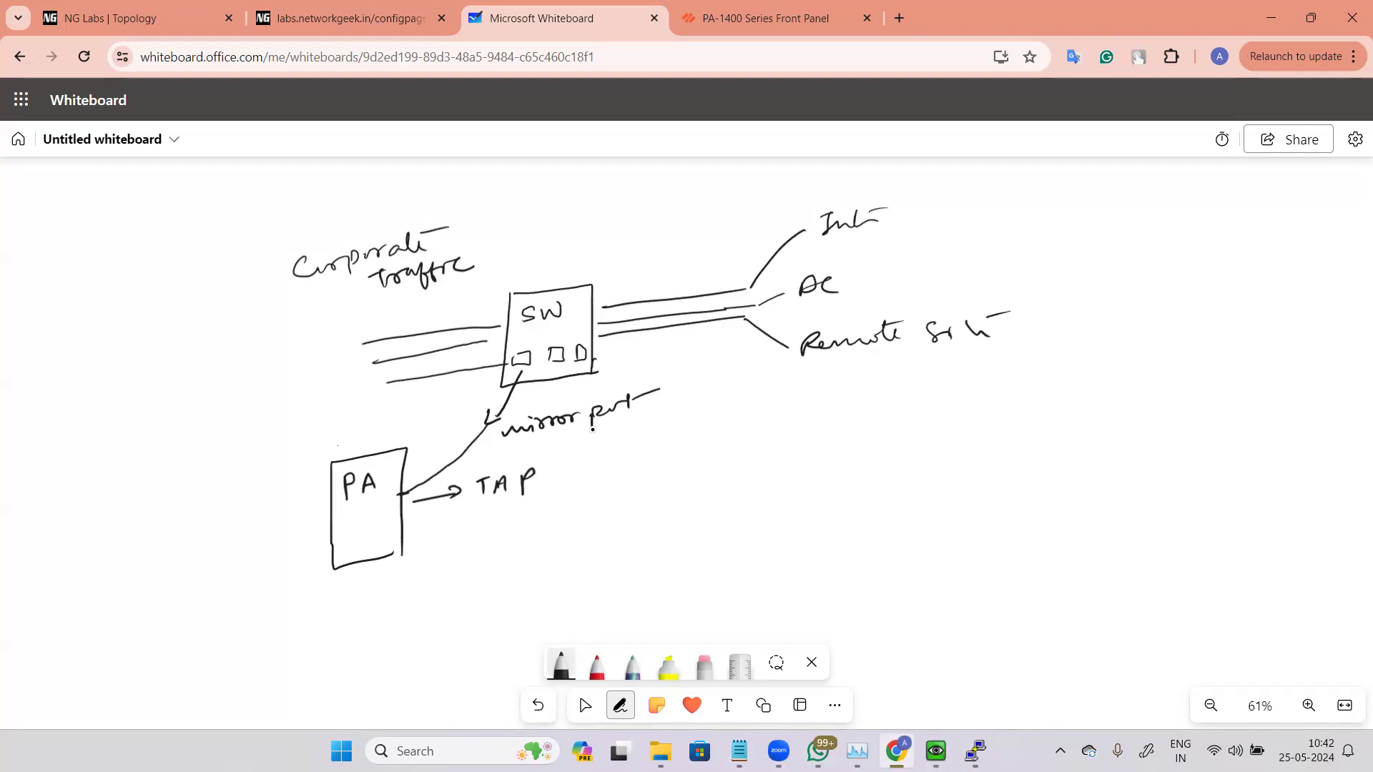
# Step: Add an arrow labelled Visibility into the PA box and extra output lines beside the TAP arrow
pyautogui.moveTo(271, 499)
pyautogui.mouseDown()
pyautogui.moveTo(300, 493)
pyautogui.moveTo(293, 505)
pyautogui.mouseUp()
pyautogui.moveTo(231, 429)
pyautogui.mouseDown()
pyautogui.moveTo(353, 429)
pyautogui.moveTo(356, 446)
pyautogui.mouseUp()
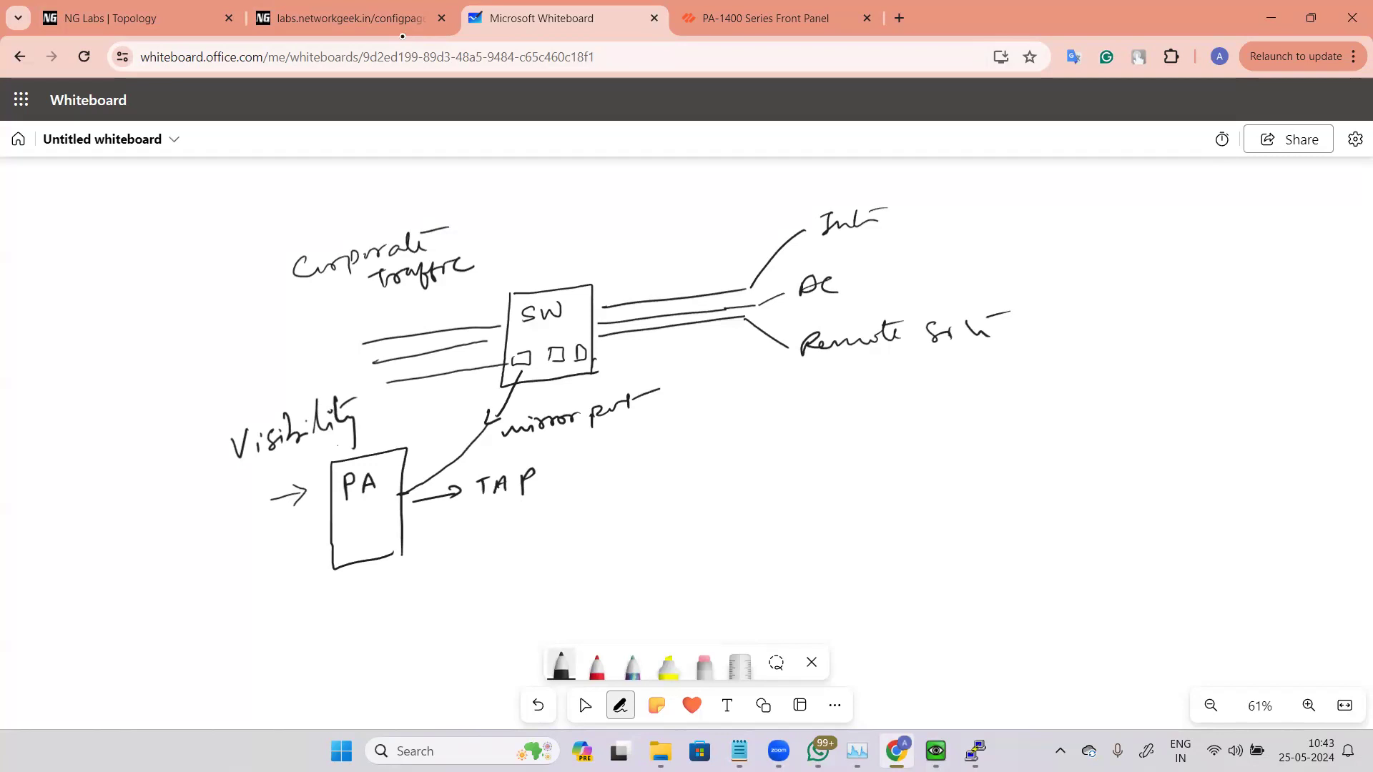
pyautogui.moveTo(404, 522); pyautogui.dragTo(459, 518)
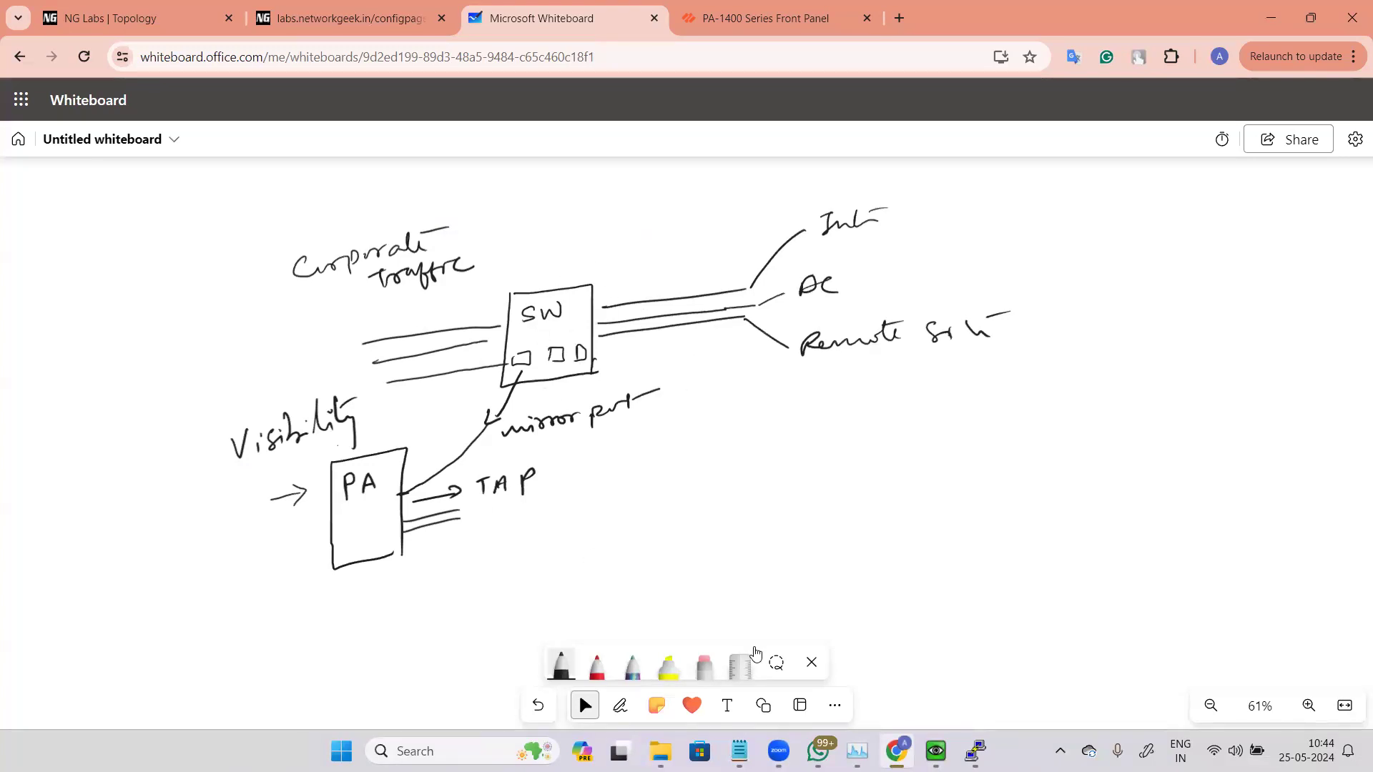
# Step: Cancel the new zone and the ethernet1/2 interface dialog on the firewall, then open the Zones list
pyautogui.hotkey('alt', 'Tab')
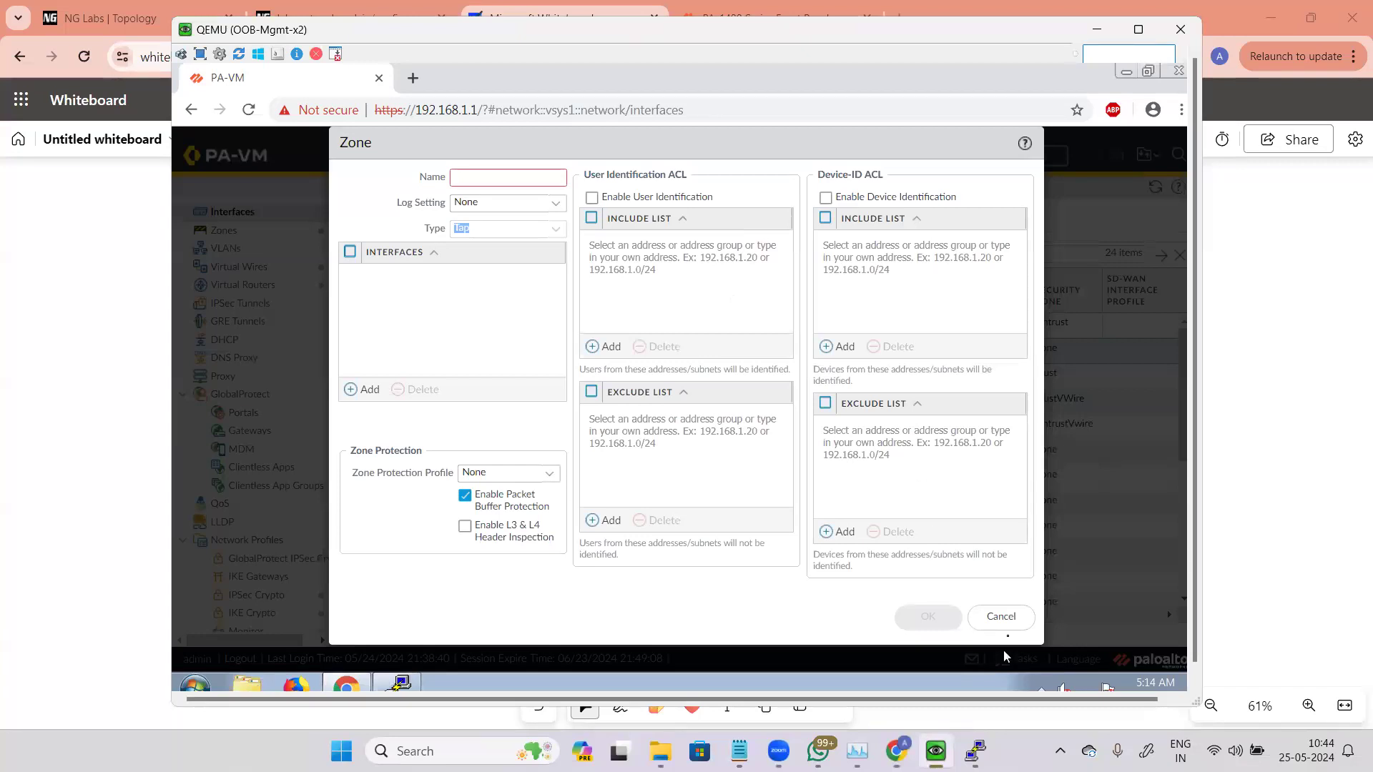
pyautogui.click(1019, 618)
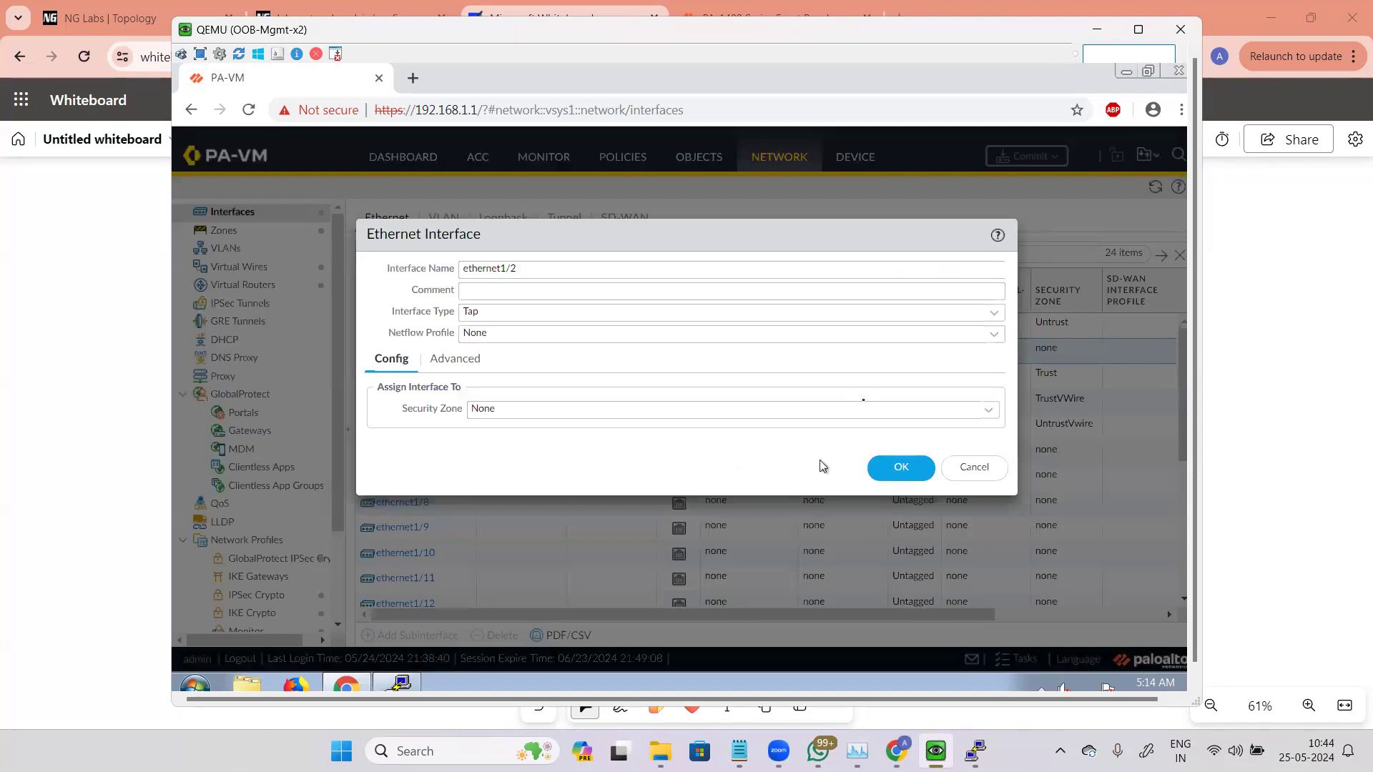
pyautogui.press('Escape')
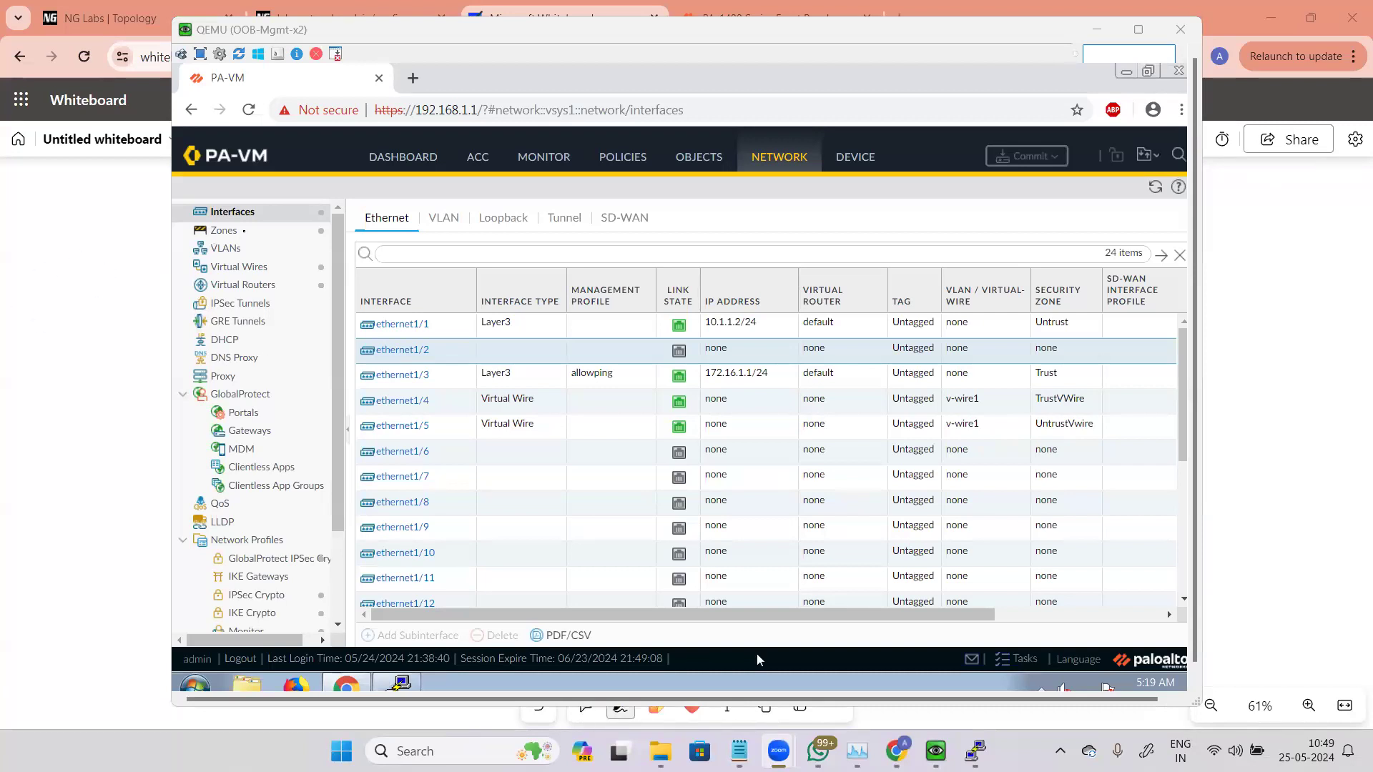
pyautogui.click(223, 230)
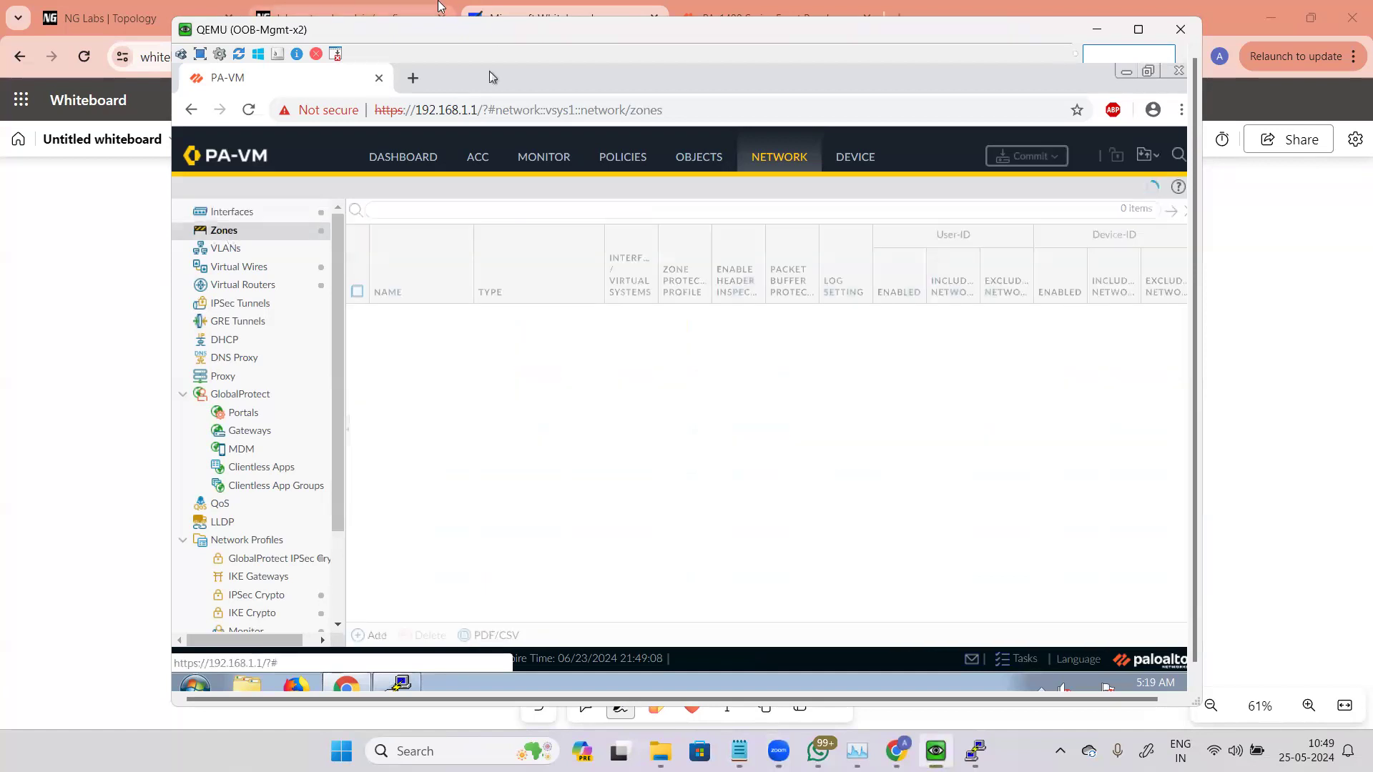
pyautogui.click(343, 8)
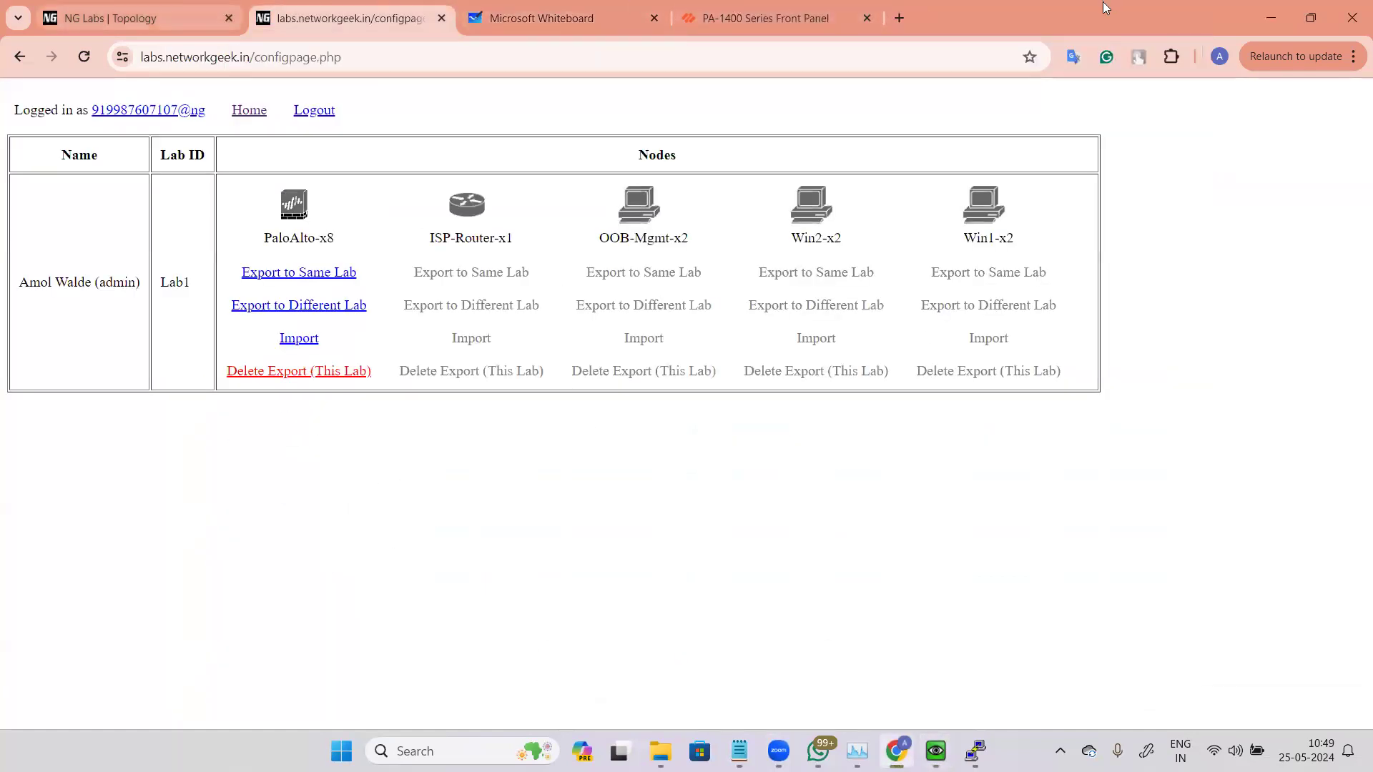
pyautogui.click(900, 18)
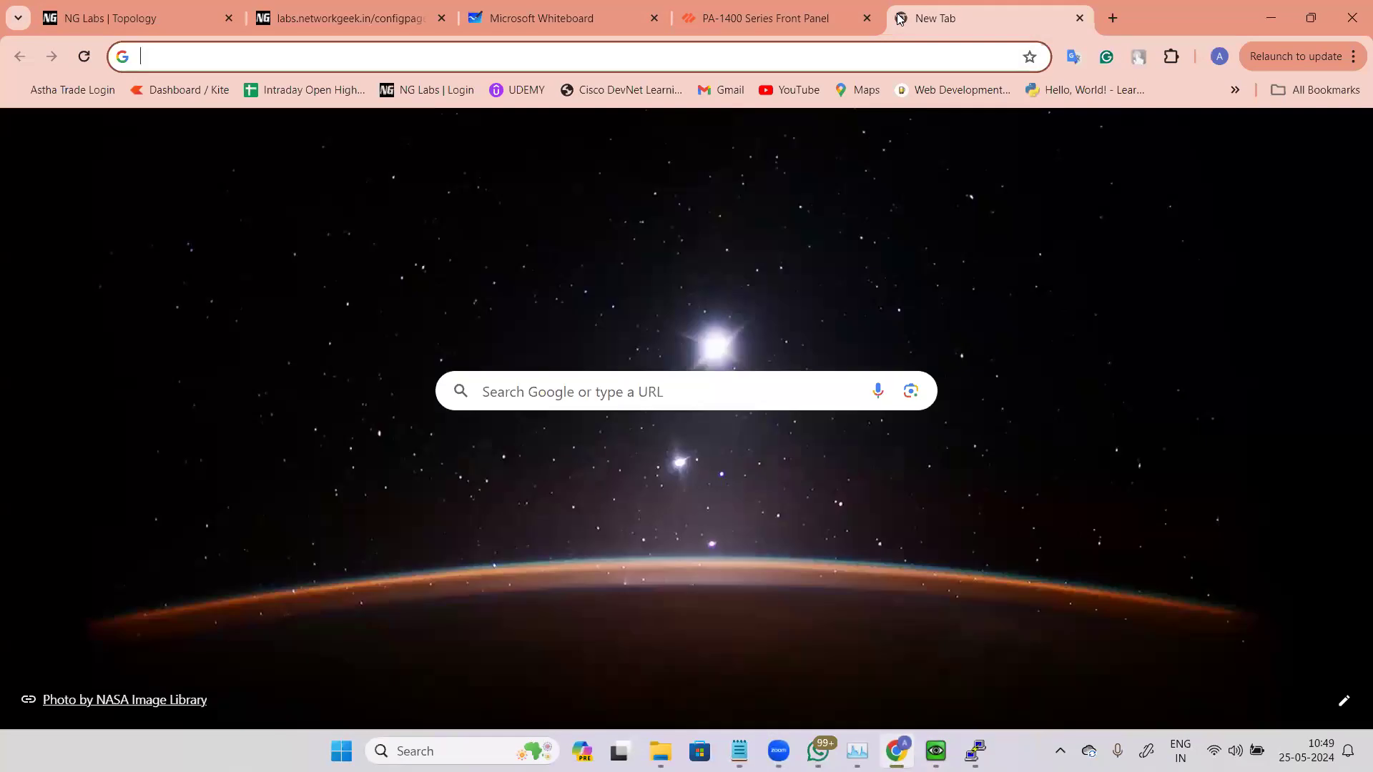
pyautogui.click(541, 18)
# Step: Browse the whiteboard to the course syllabus and review the interface and zone topics
pyautogui.moveTo(830, 389); pyautogui.dragTo(1066, 686)
pyautogui.moveTo(801, 265); pyautogui.dragTo(1001, 491)
pyautogui.scroll(-5, 828, 241)
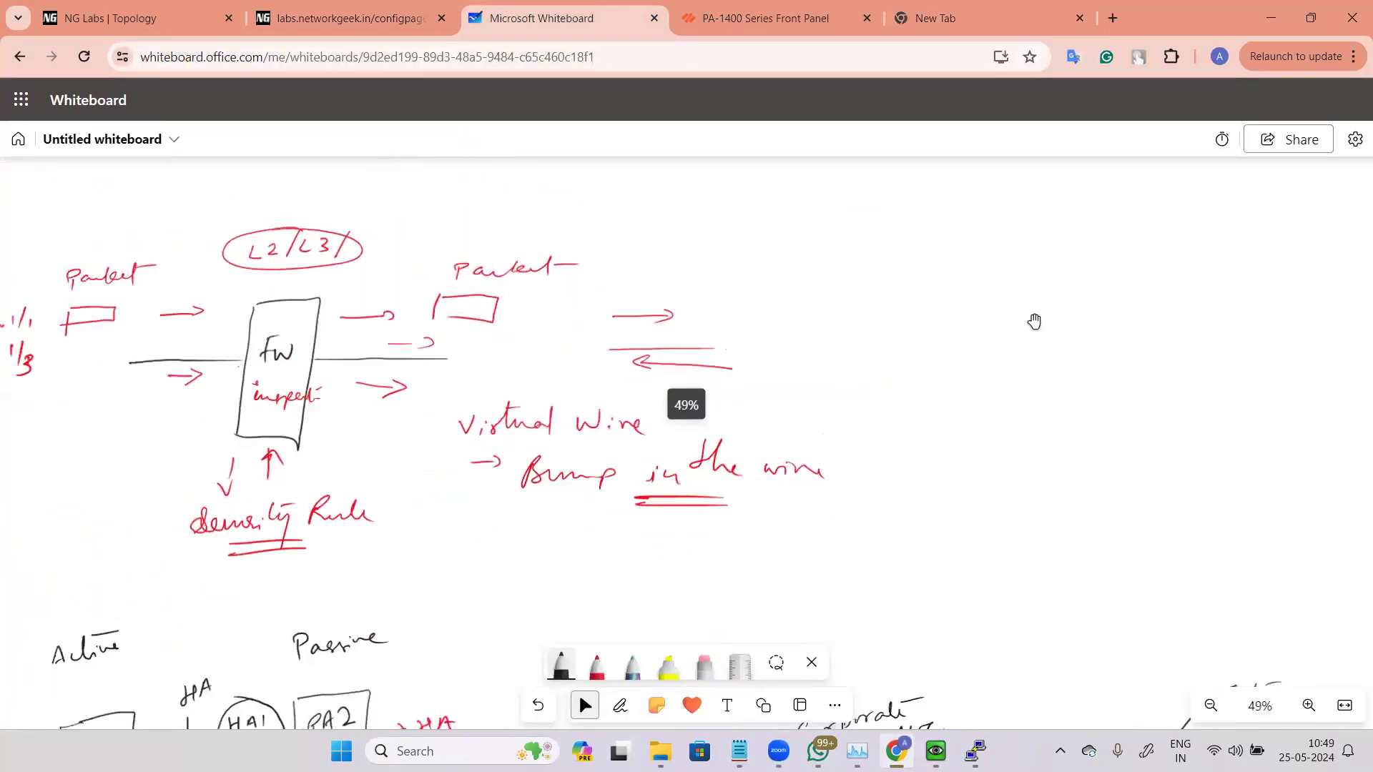
pyautogui.scroll(-6, 988, 284)
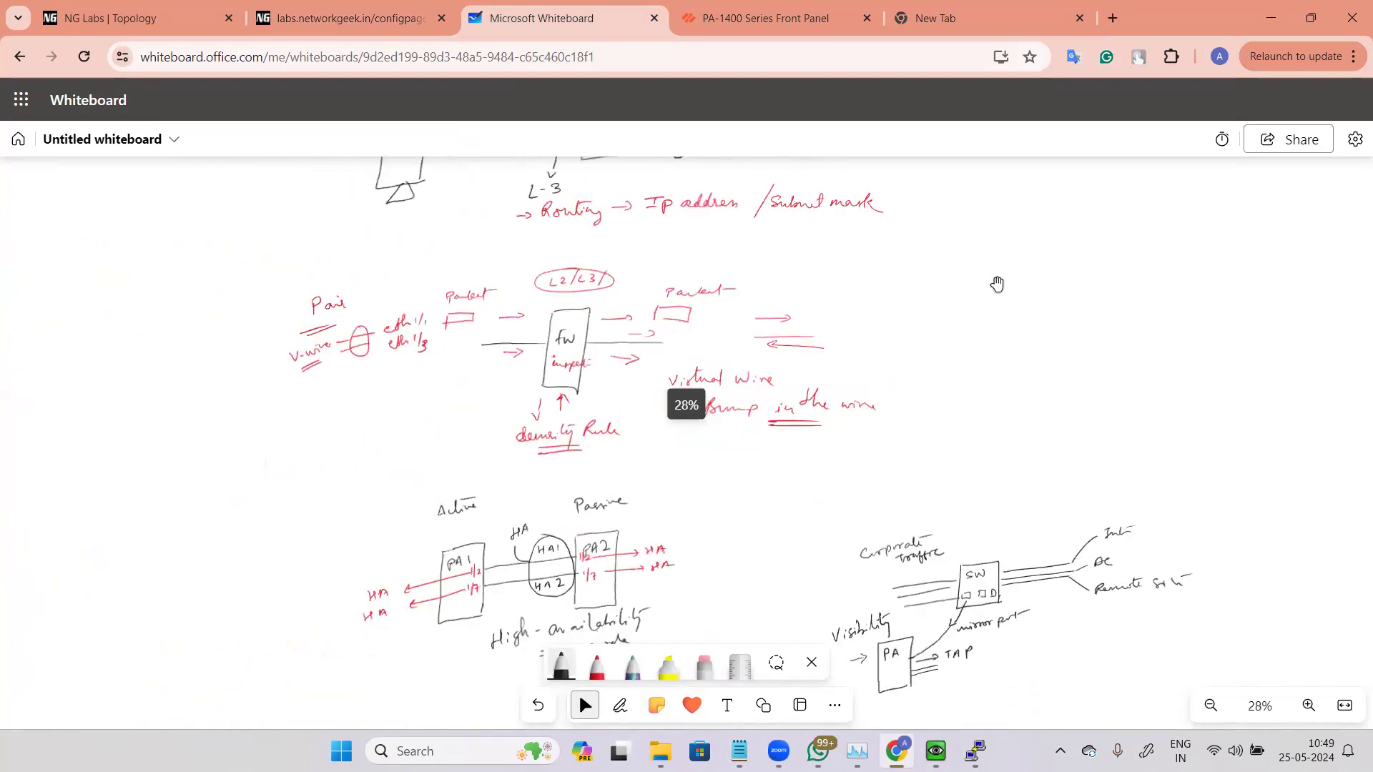
pyautogui.moveTo(773, 168); pyautogui.dragTo(956, 500)
pyautogui.moveTo(815, 203); pyautogui.dragTo(797, 345)
pyautogui.scroll(8, 797, 344)
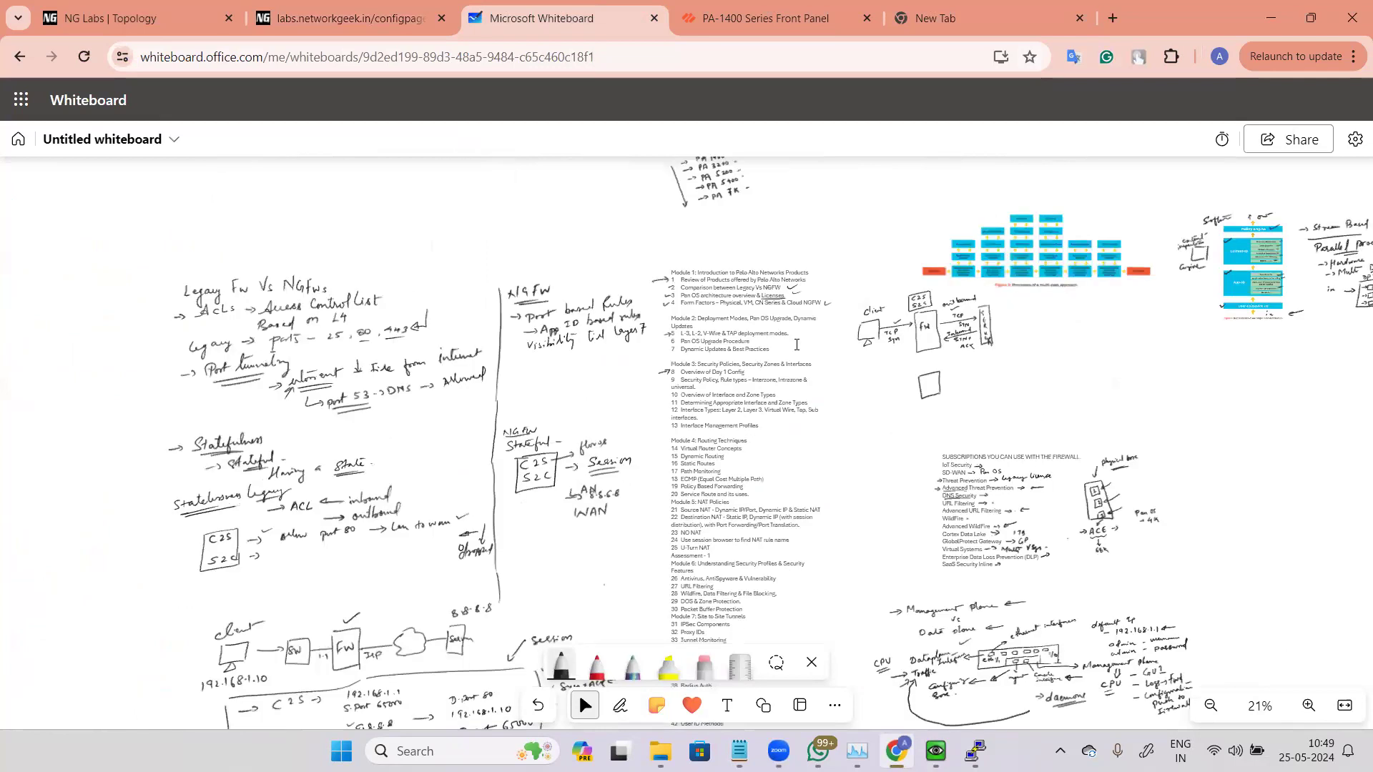
pyautogui.scroll(3, 948, 414)
pyautogui.scroll(3, 797, 389)
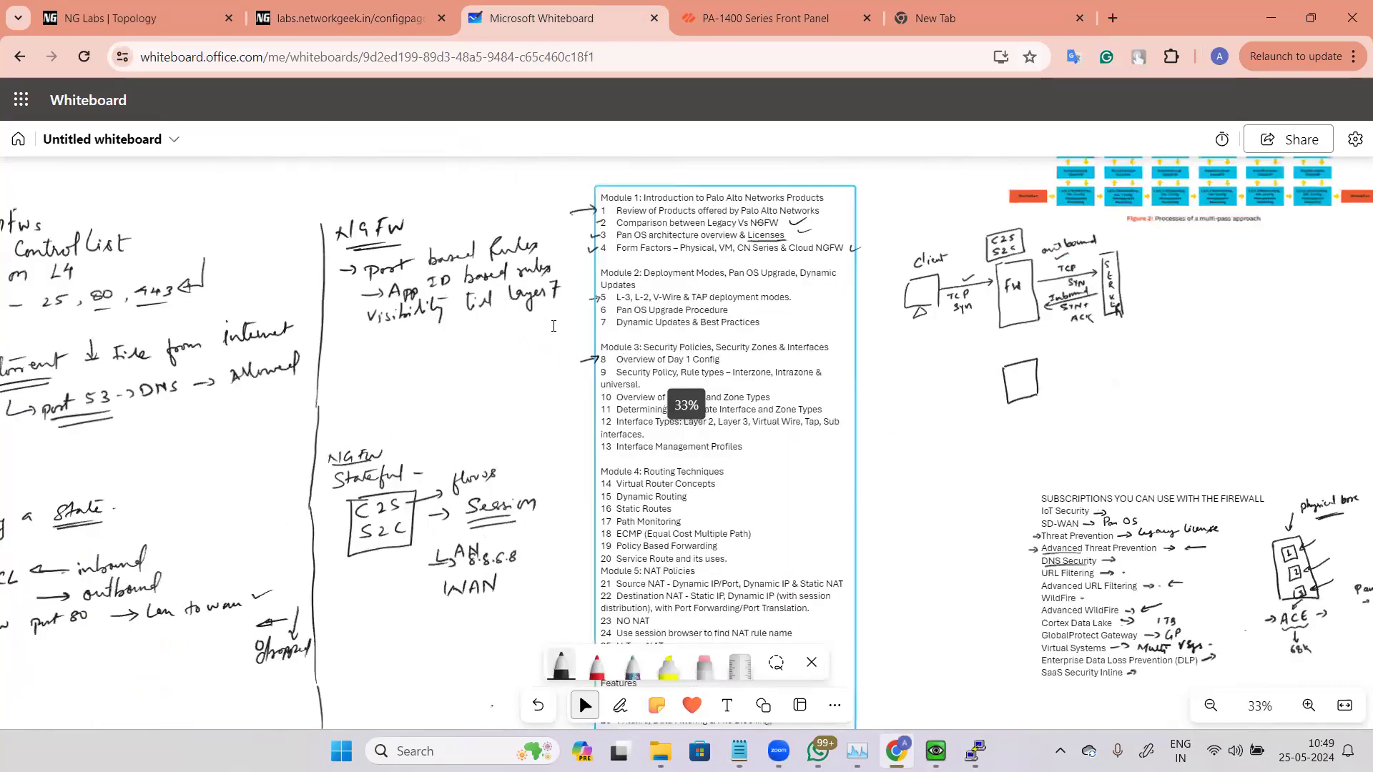
pyautogui.scroll(2, 574, 384)
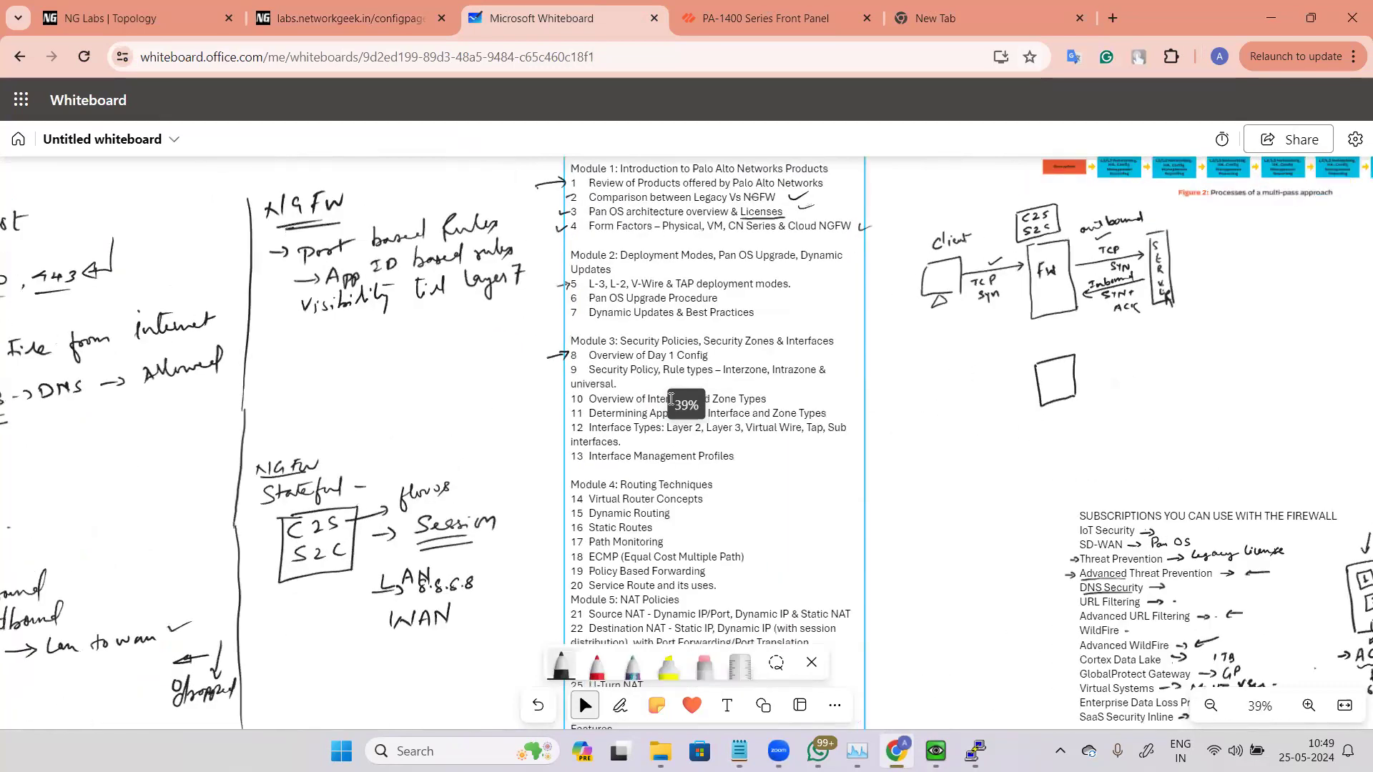
pyautogui.scroll(2, 492, 428)
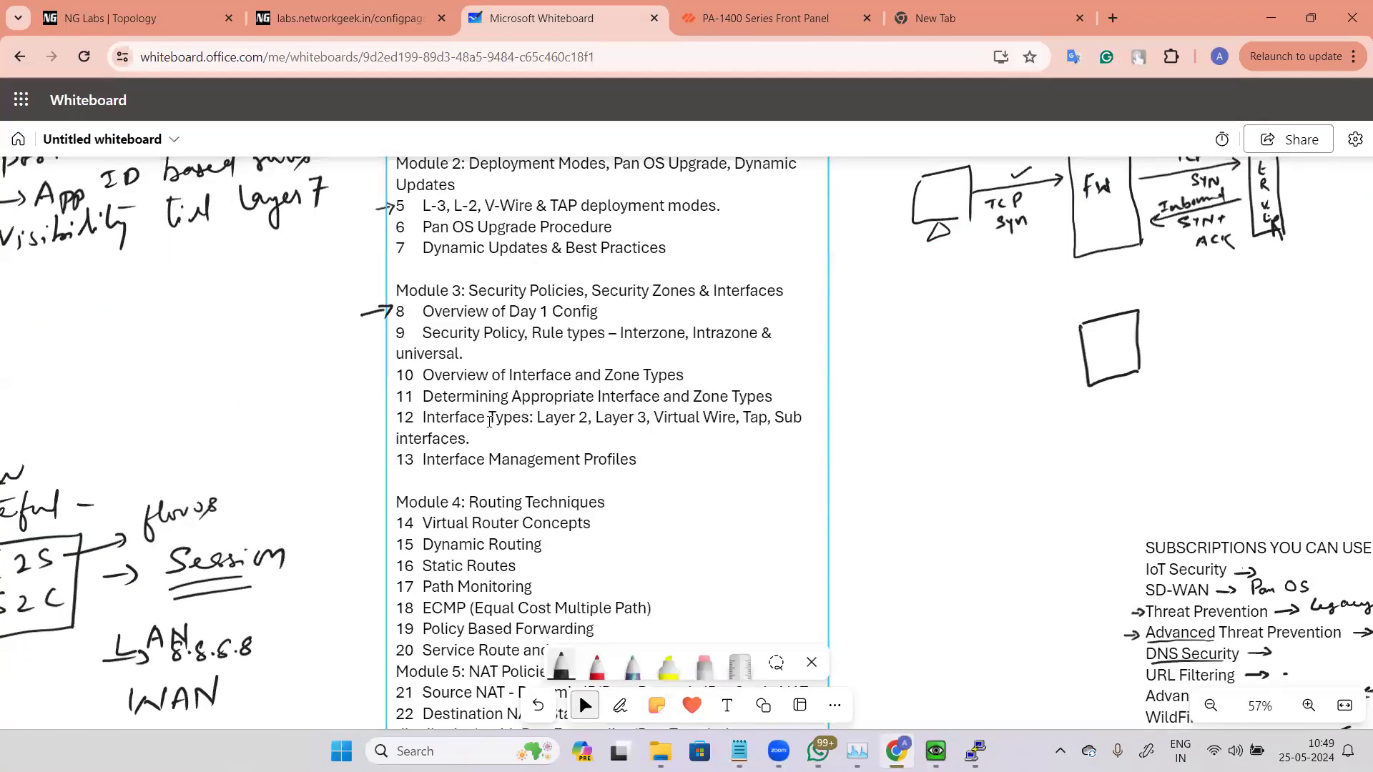
pyautogui.moveTo(774, 413)
pyautogui.mouseDown()
pyautogui.moveTo(784, 417)
pyautogui.moveTo(748, 419)
pyautogui.mouseUp()
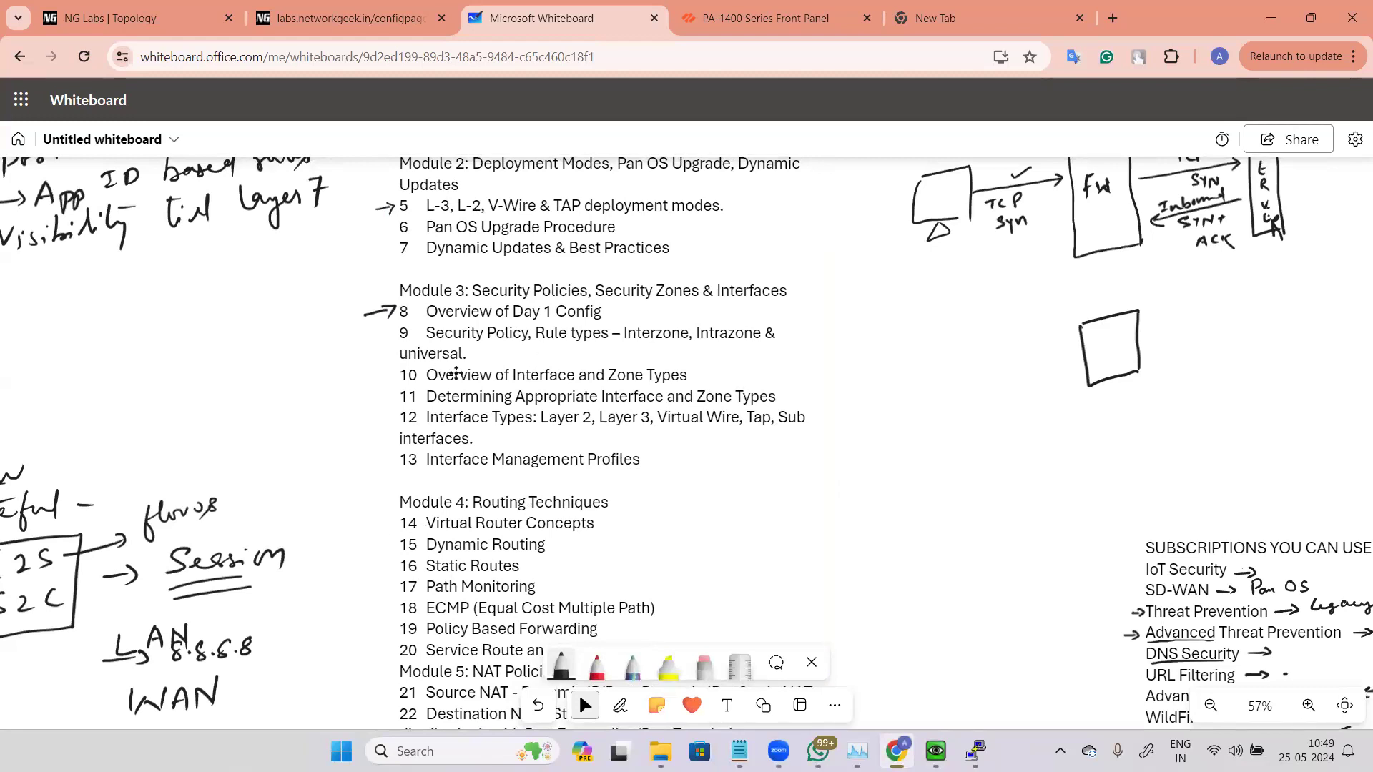
pyautogui.click(581, 391)
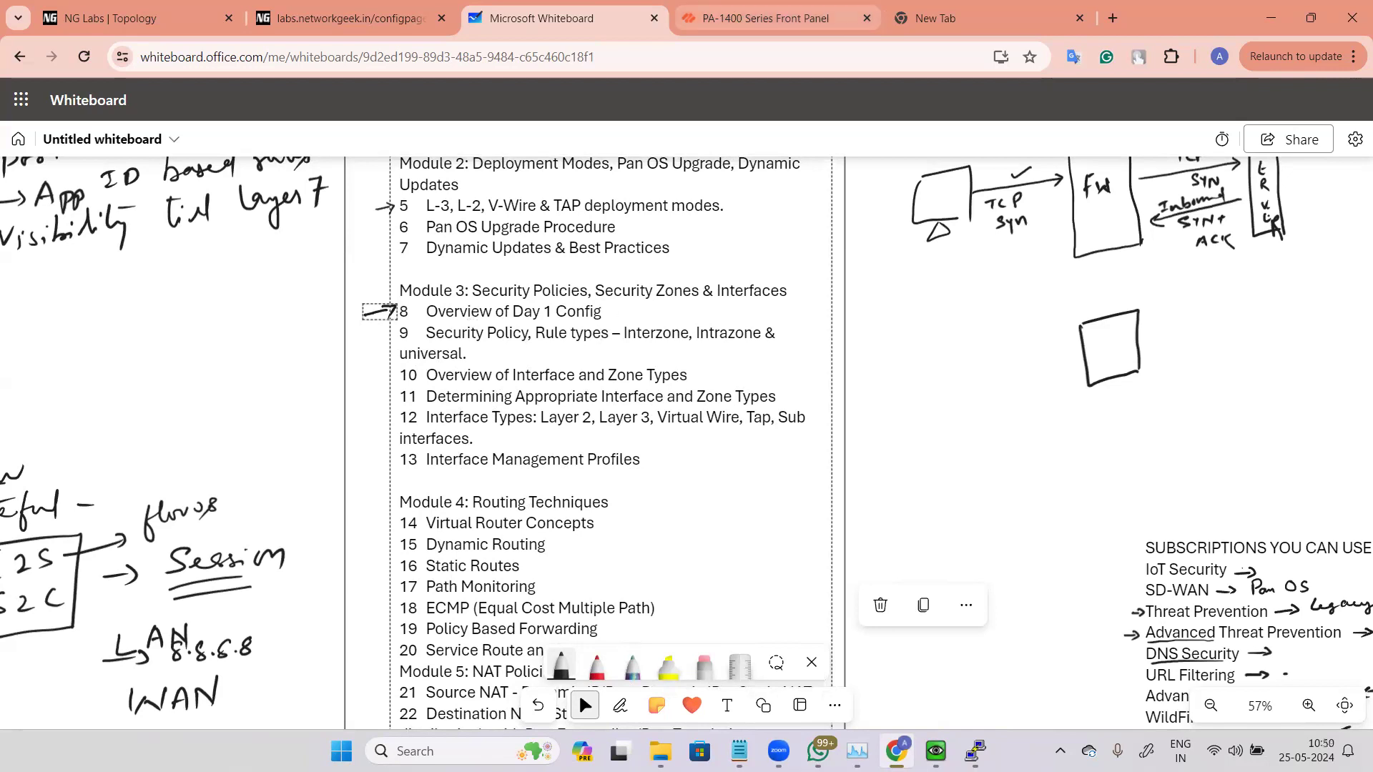
# Step: Look at the firewall's Zones list, then go back to the whiteboard
pyautogui.hotkey('alt', 'Tab')
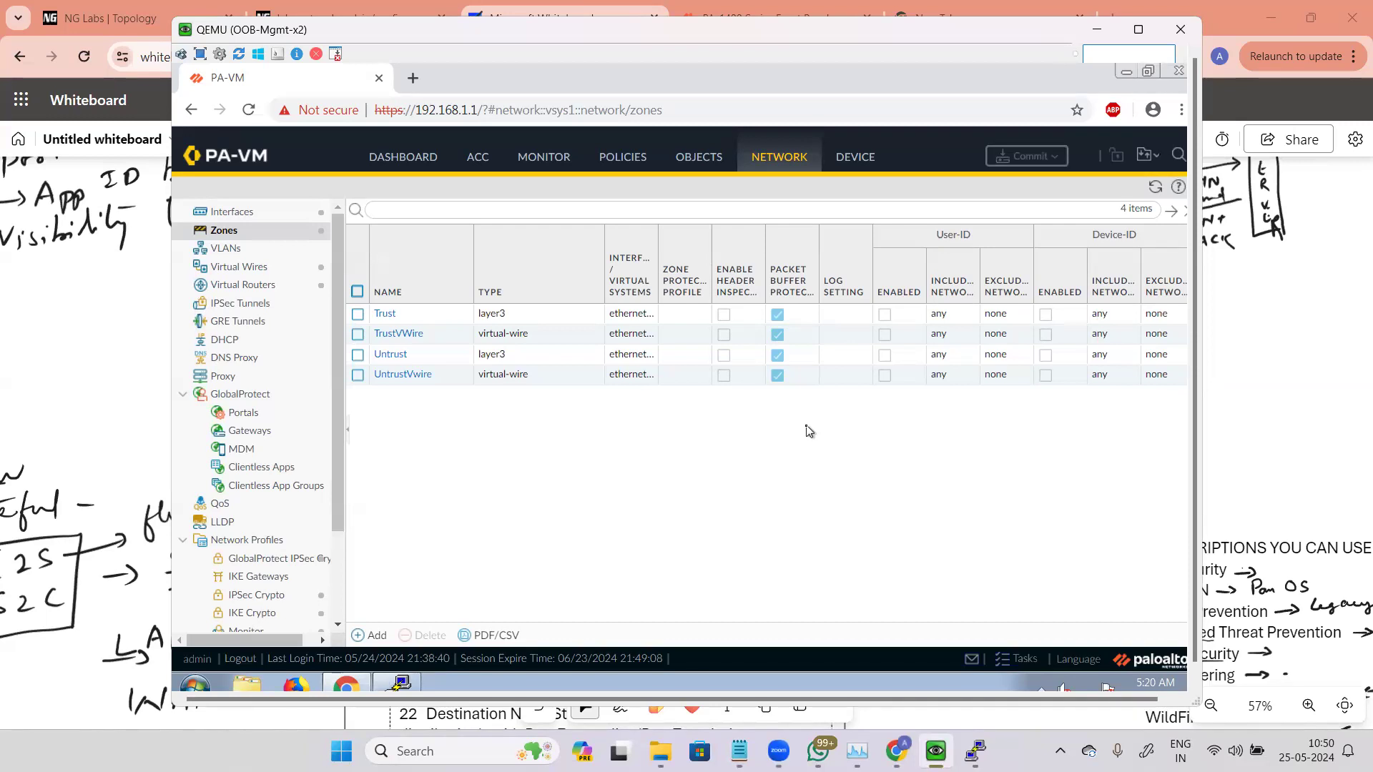
pyautogui.click(1328, 447)
pyautogui.click(1034, 642)
# Step: Draw a tall rectangle with the black pen in an empty whiteboard area
pyautogui.scroll(-3, 1003, 282)
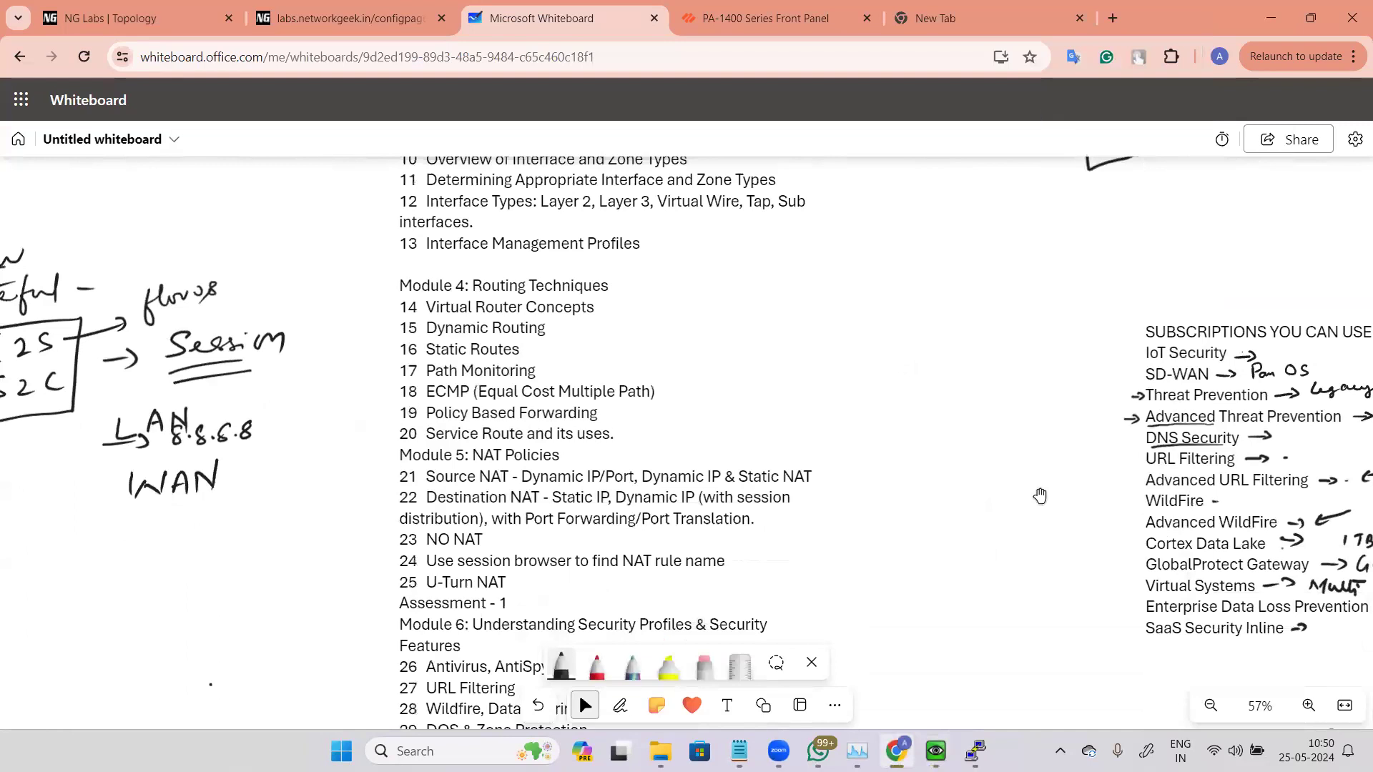
pyautogui.scroll(-3, 1040, 495)
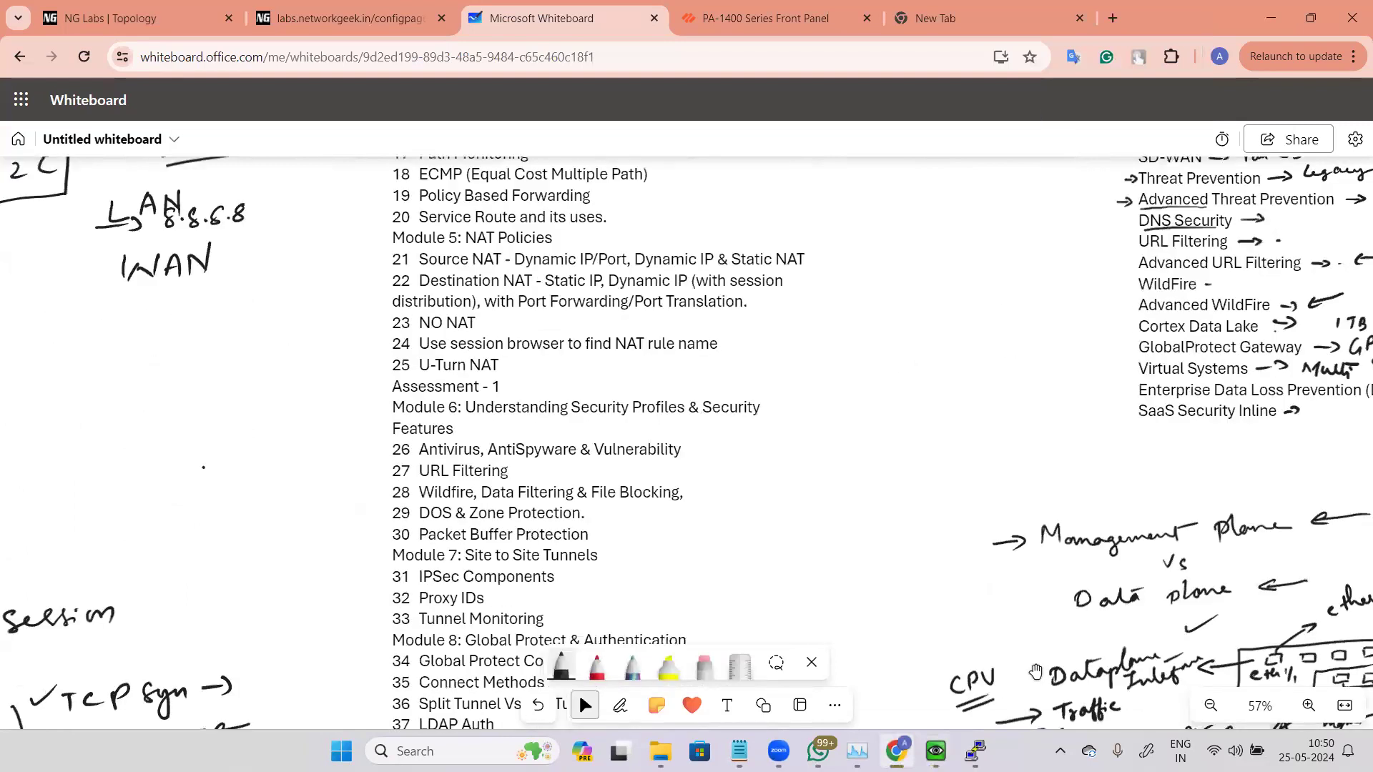
pyautogui.scroll(-6, 894, 500)
pyautogui.scroll(-4, 893, 507)
pyautogui.scroll(-10, 533, 467)
pyautogui.scroll(-10, 532, 467)
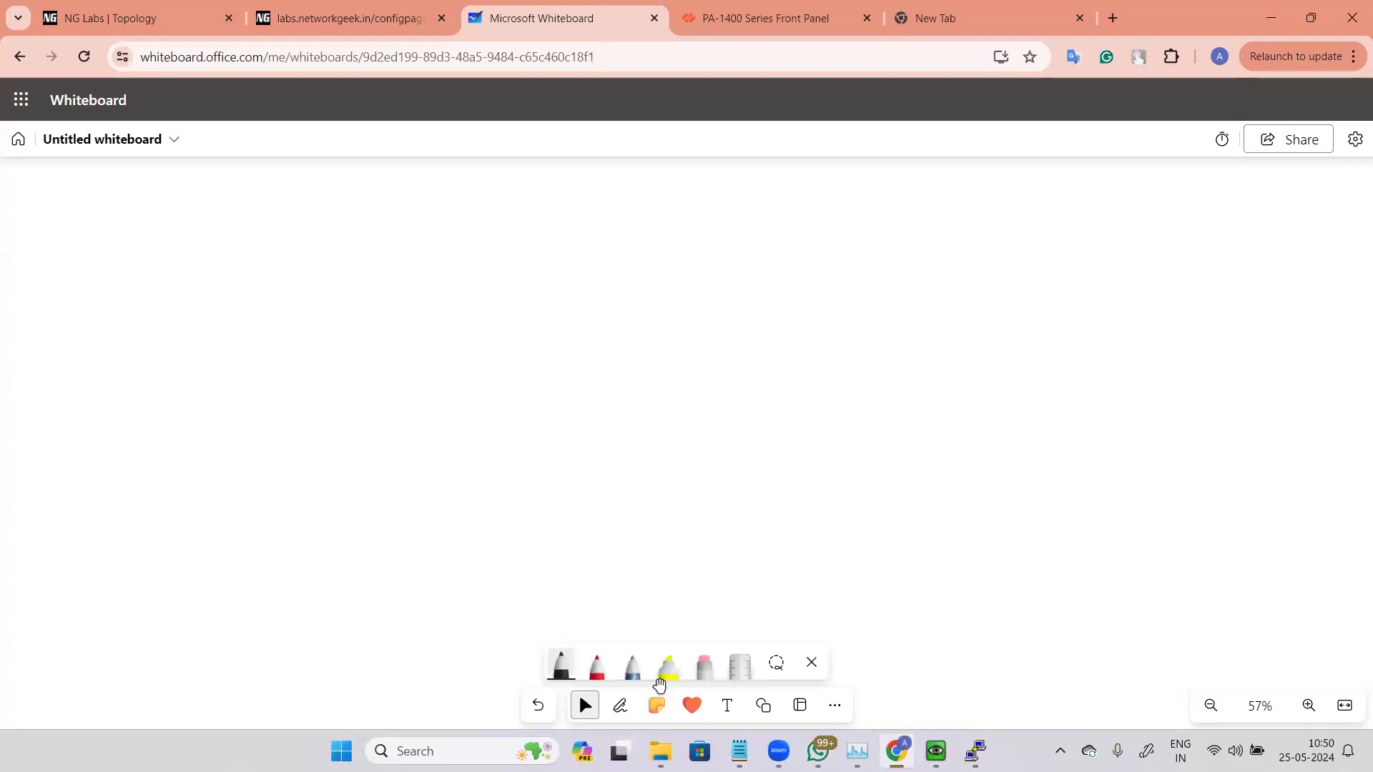
pyautogui.click(641, 683)
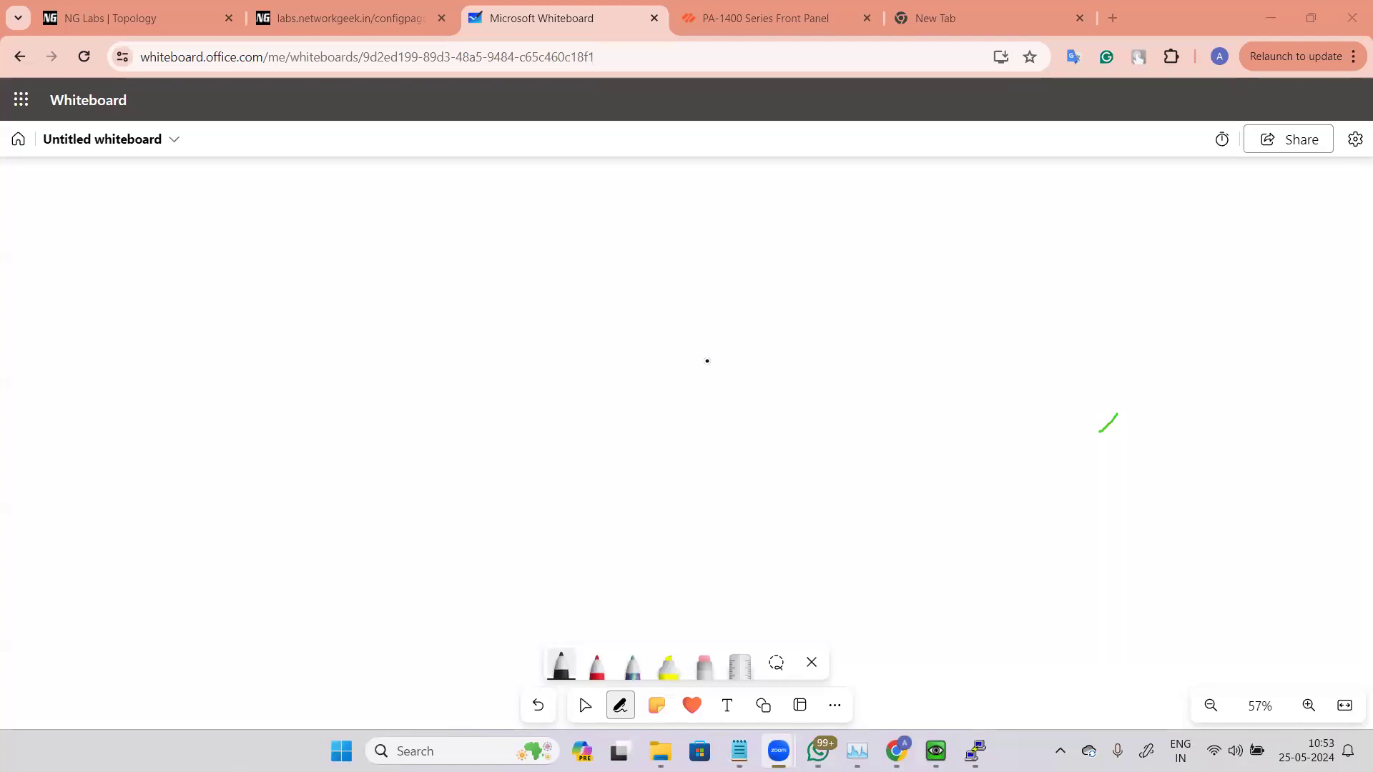
pyautogui.moveTo(636, 277); pyautogui.dragTo(628, 452)
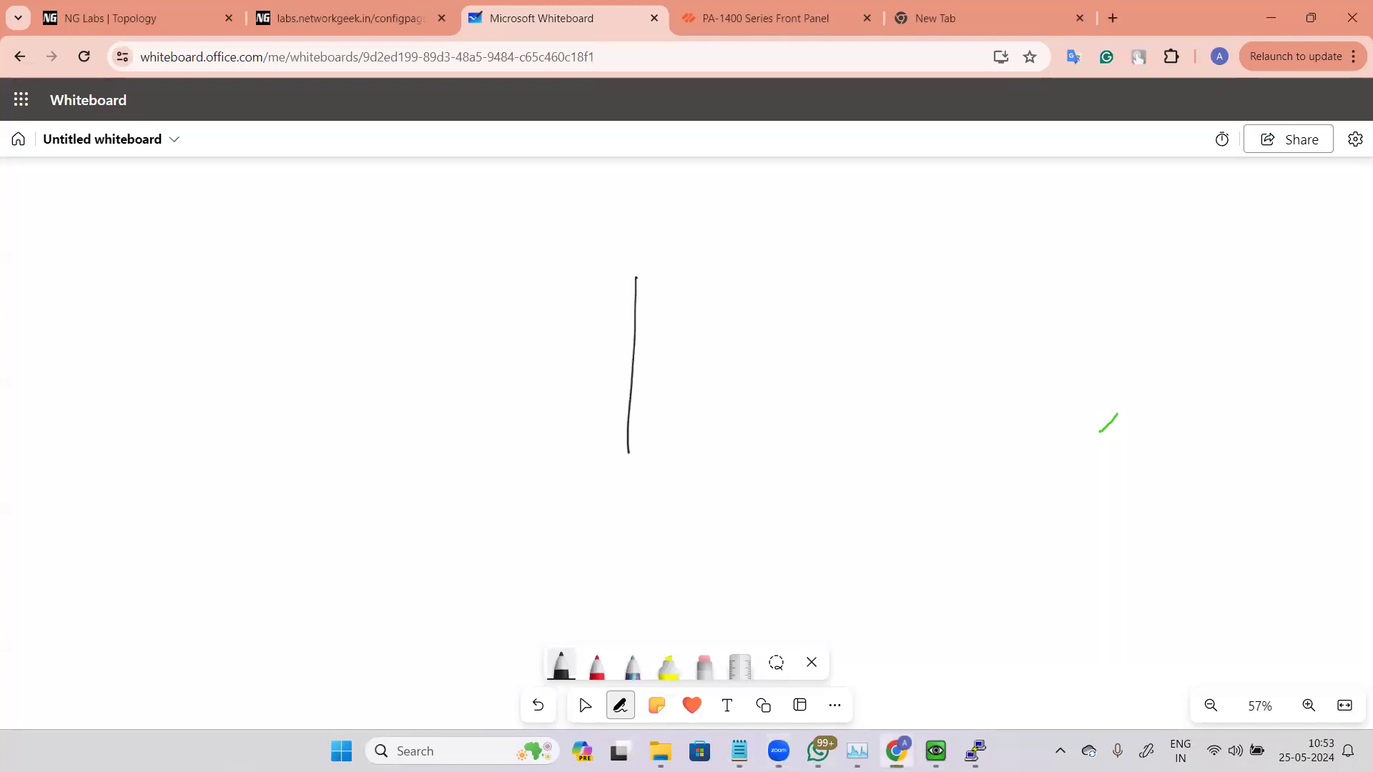
pyautogui.moveTo(636, 276)
pyautogui.mouseDown()
pyautogui.moveTo(698, 263)
pyautogui.moveTo(760, 344)
pyautogui.moveTo(755, 449)
pyautogui.mouseUp()
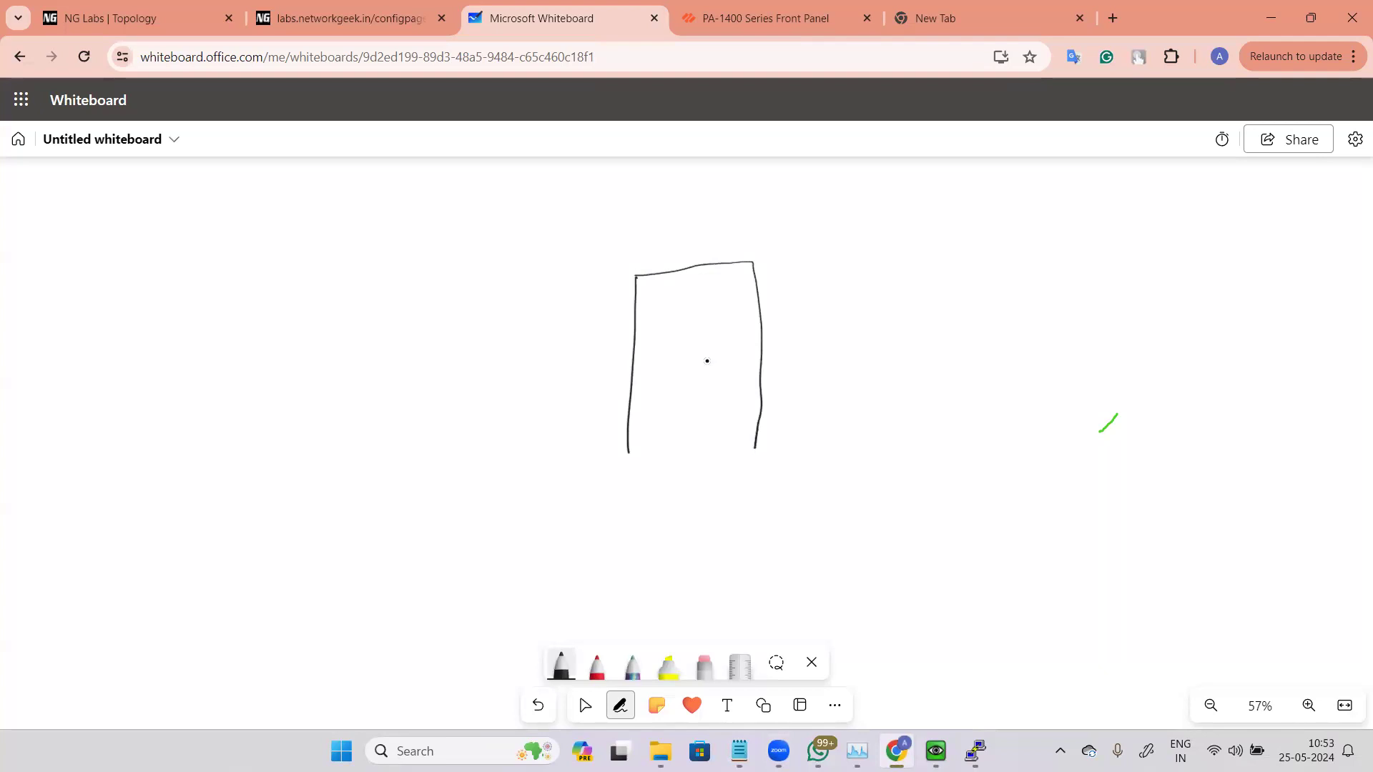
# Step: Close the bottom of the tall rectangle and write "PA" inside it to represent the firewall
pyautogui.moveTo(628, 452); pyautogui.dragTo(755, 446)
pyautogui.moveTo(665, 329)
pyautogui.mouseDown()
pyautogui.moveTo(666, 369)
pyautogui.moveTo(667, 349)
pyautogui.moveTo(709, 350)
pyautogui.mouseUp()
pyautogui.moveTo(691, 342); pyautogui.dragTo(707, 339)
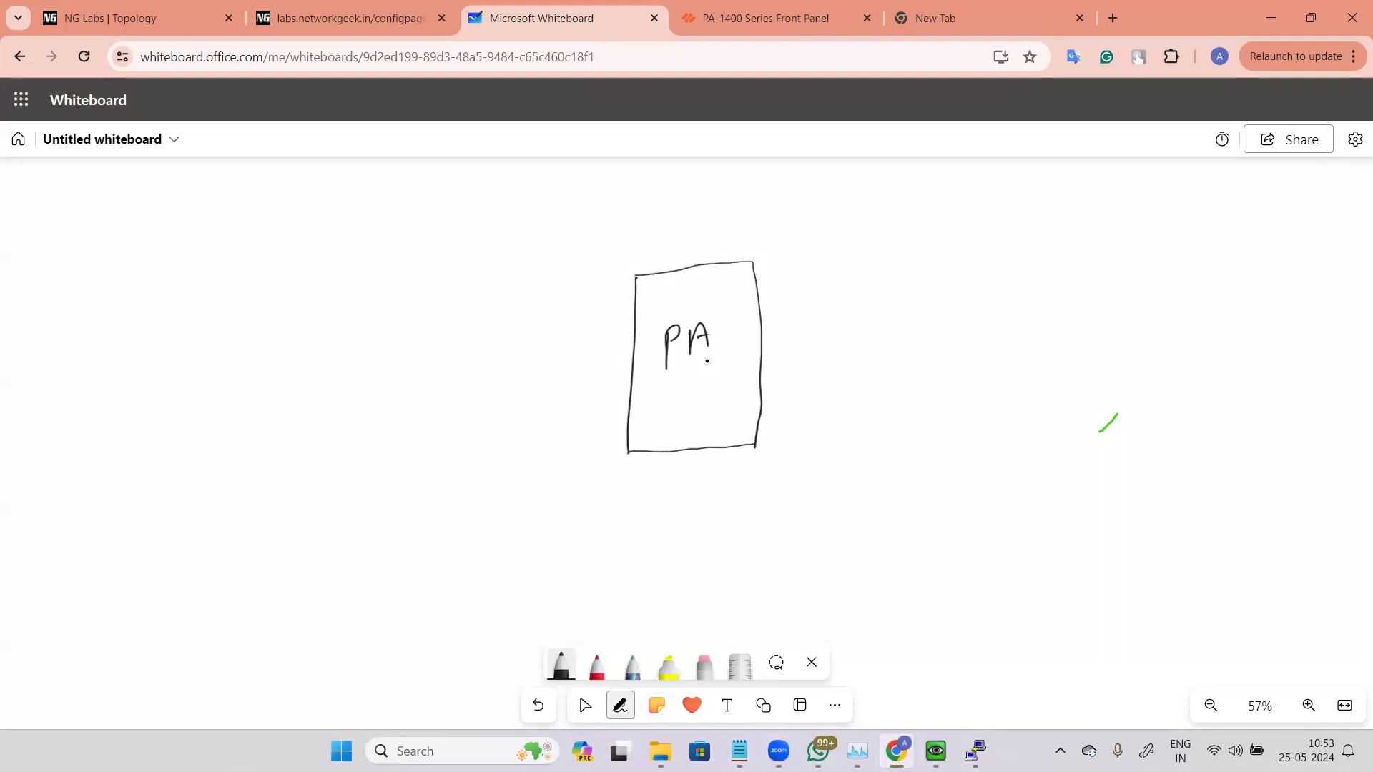
# Step: Write "LAN" to the left of the firewall and sketch three computers beneath it
pyautogui.moveTo(364, 198)
pyautogui.mouseDown()
pyautogui.moveTo(357, 227)
pyautogui.moveTo(384, 220)
pyautogui.mouseUp()
pyautogui.moveTo(394, 218); pyautogui.dragTo(411, 214)
pyautogui.moveTo(395, 208); pyautogui.dragTo(409, 206)
pyautogui.moveTo(427, 215); pyautogui.dragTo(449, 188)
pyautogui.moveTo(238, 277); pyautogui.dragTo(284, 320)
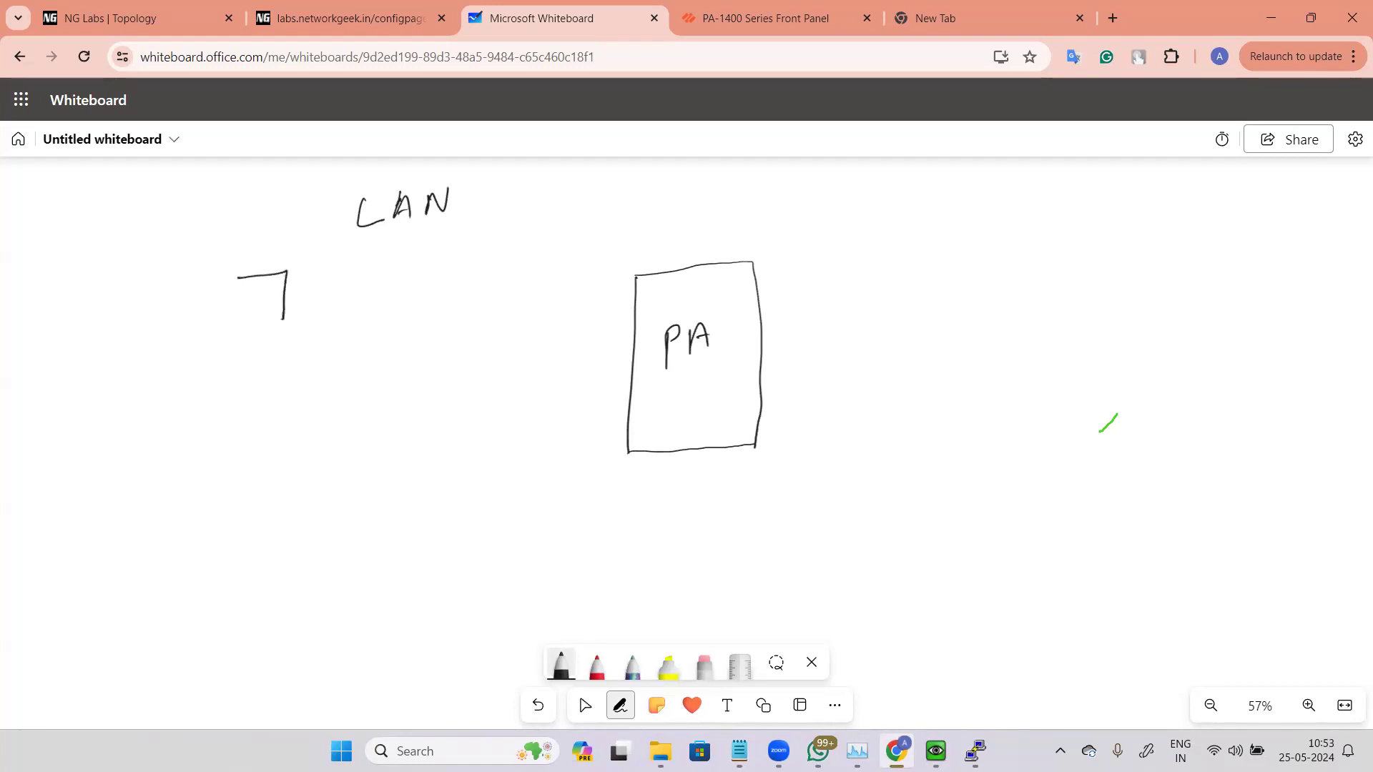
pyautogui.moveTo(231, 280)
pyautogui.mouseDown()
pyautogui.moveTo(268, 318)
pyautogui.moveTo(253, 326)
pyautogui.mouseUp()
pyautogui.moveTo(229, 377)
pyautogui.mouseDown()
pyautogui.moveTo(263, 370)
pyautogui.moveTo(225, 381)
pyautogui.moveTo(243, 427)
pyautogui.mouseUp()
pyautogui.moveTo(211, 492)
pyautogui.mouseDown()
pyautogui.moveTo(206, 529)
pyautogui.moveTo(239, 530)
pyautogui.mouseUp()
# Step: Draw a switch labelled "SW" wired to the three computers and to PA, and enclose the LAN side in an oval
pyautogui.moveTo(293, 300); pyautogui.dragTo(353, 328)
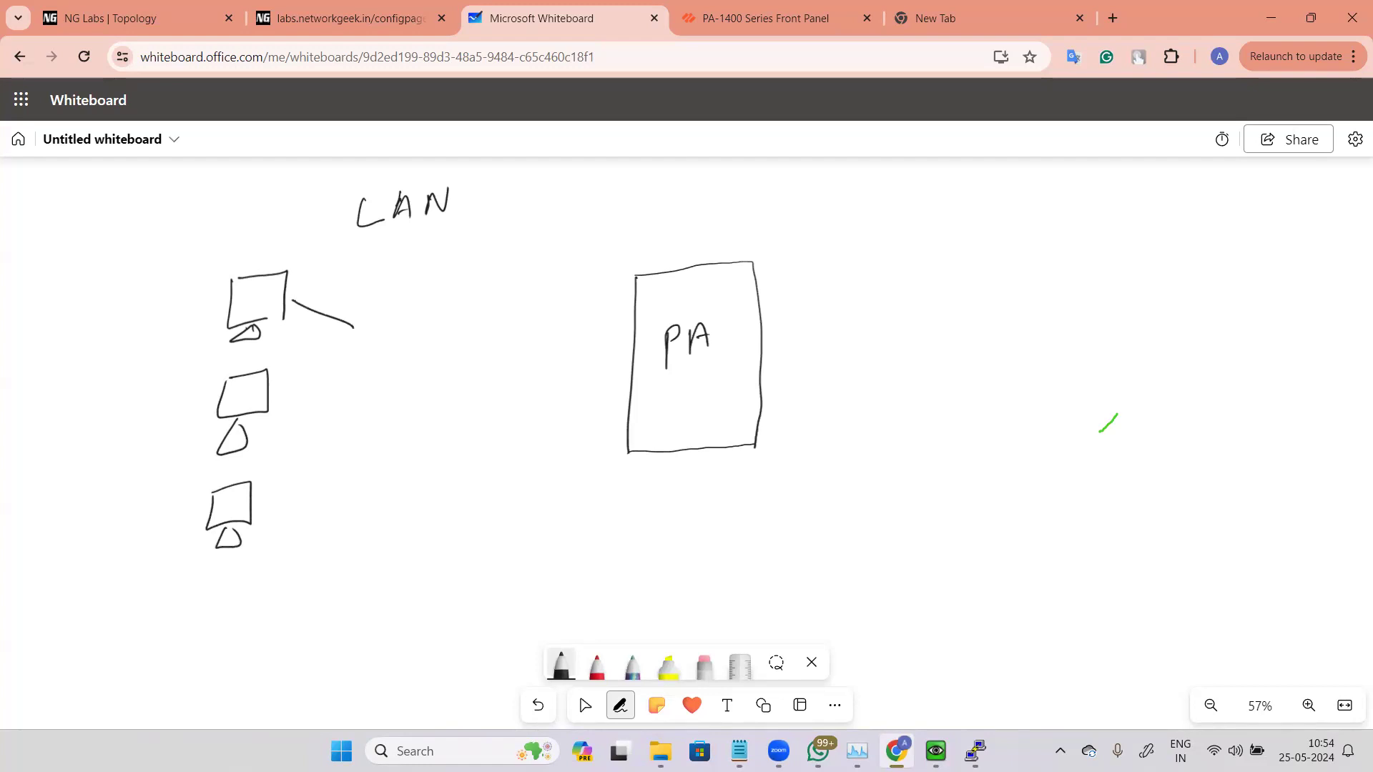
pyautogui.moveTo(292, 385); pyautogui.dragTo(356, 357)
pyautogui.moveTo(267, 498); pyautogui.dragTo(350, 403)
pyautogui.moveTo(367, 310)
pyautogui.mouseDown()
pyautogui.moveTo(364, 398)
pyautogui.moveTo(411, 304)
pyautogui.moveTo(366, 399)
pyautogui.mouseUp()
pyautogui.moveTo(380, 335)
pyautogui.mouseDown()
pyautogui.moveTo(370, 359)
pyautogui.moveTo(403, 333)
pyautogui.moveTo(438, 345)
pyautogui.moveTo(620, 331)
pyautogui.mouseUp()
pyautogui.moveTo(355, 161)
pyautogui.mouseDown()
pyautogui.moveTo(165, 380)
pyautogui.moveTo(359, 520)
pyautogui.moveTo(516, 213)
pyautogui.moveTo(329, 176)
pyautogui.mouseUp()
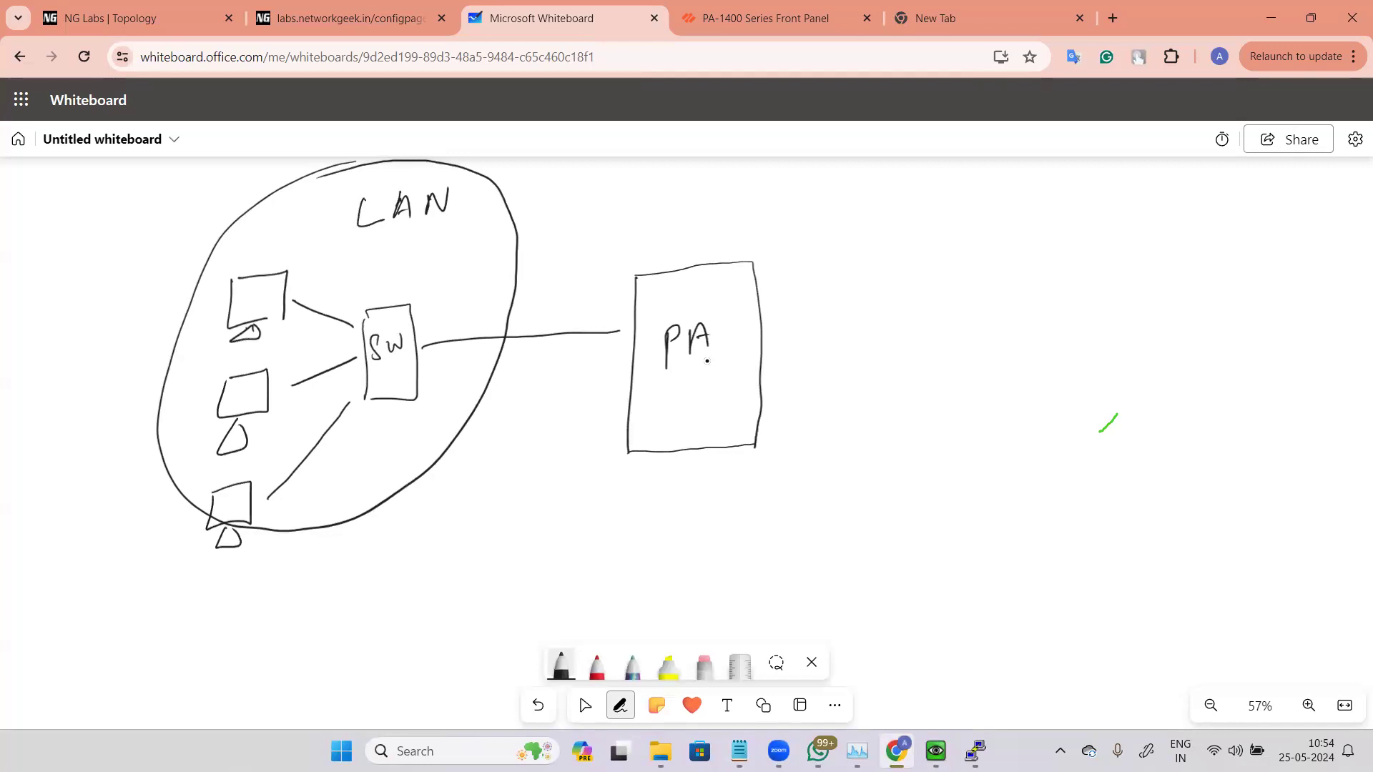
# Step: Write "Zone - LAN" and "interfaces" as notes to the right of the firewall
pyautogui.moveTo(871, 183)
pyautogui.mouseDown()
pyautogui.moveTo(872, 203)
pyautogui.moveTo(899, 201)
pyautogui.mouseUp()
pyautogui.moveTo(918, 187); pyautogui.dragTo(960, 190)
pyautogui.moveTo(991, 186); pyautogui.dragTo(1066, 197)
pyautogui.moveTo(1051, 189); pyautogui.dragTo(1063, 188)
pyautogui.moveTo(1077, 194); pyautogui.dragTo(1104, 174)
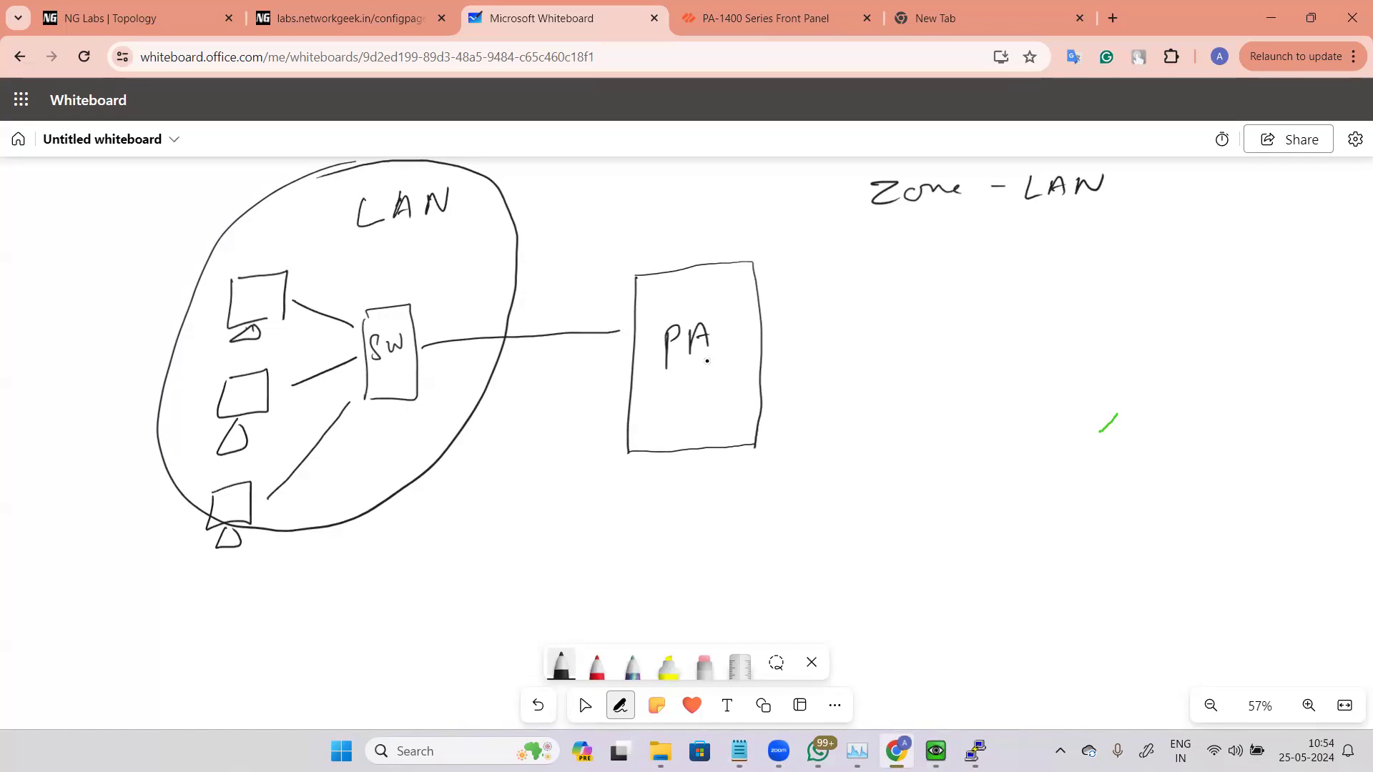
pyautogui.moveTo(617, 332); pyautogui.dragTo(633, 332)
pyautogui.moveTo(907, 241)
pyautogui.mouseDown()
pyautogui.moveTo(985, 253)
pyautogui.moveTo(1069, 236)
pyautogui.mouseUp()
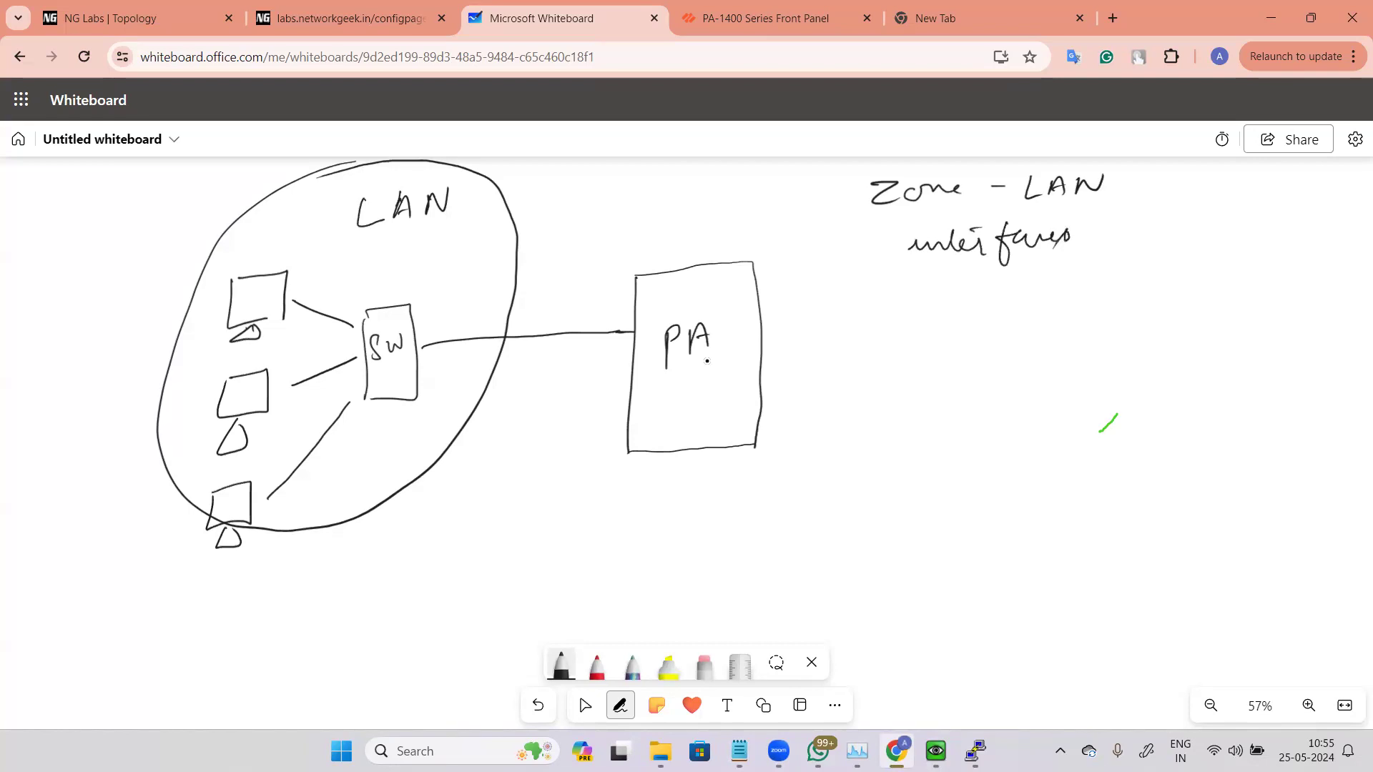
# Step: Label firewall ports eth1/1, eth1/2 and eth1/3 with arrows curving to a "LAN" zone label
pyautogui.moveTo(582, 315); pyautogui.dragTo(615, 320)
pyautogui.moveTo(621, 304); pyautogui.dragTo(623, 315)
pyautogui.moveTo(631, 304); pyautogui.dragTo(627, 319)
pyautogui.moveTo(636, 303)
pyautogui.mouseDown()
pyautogui.moveTo(638, 318)
pyautogui.moveTo(569, 260)
pyautogui.moveTo(681, 213)
pyautogui.mouseUp()
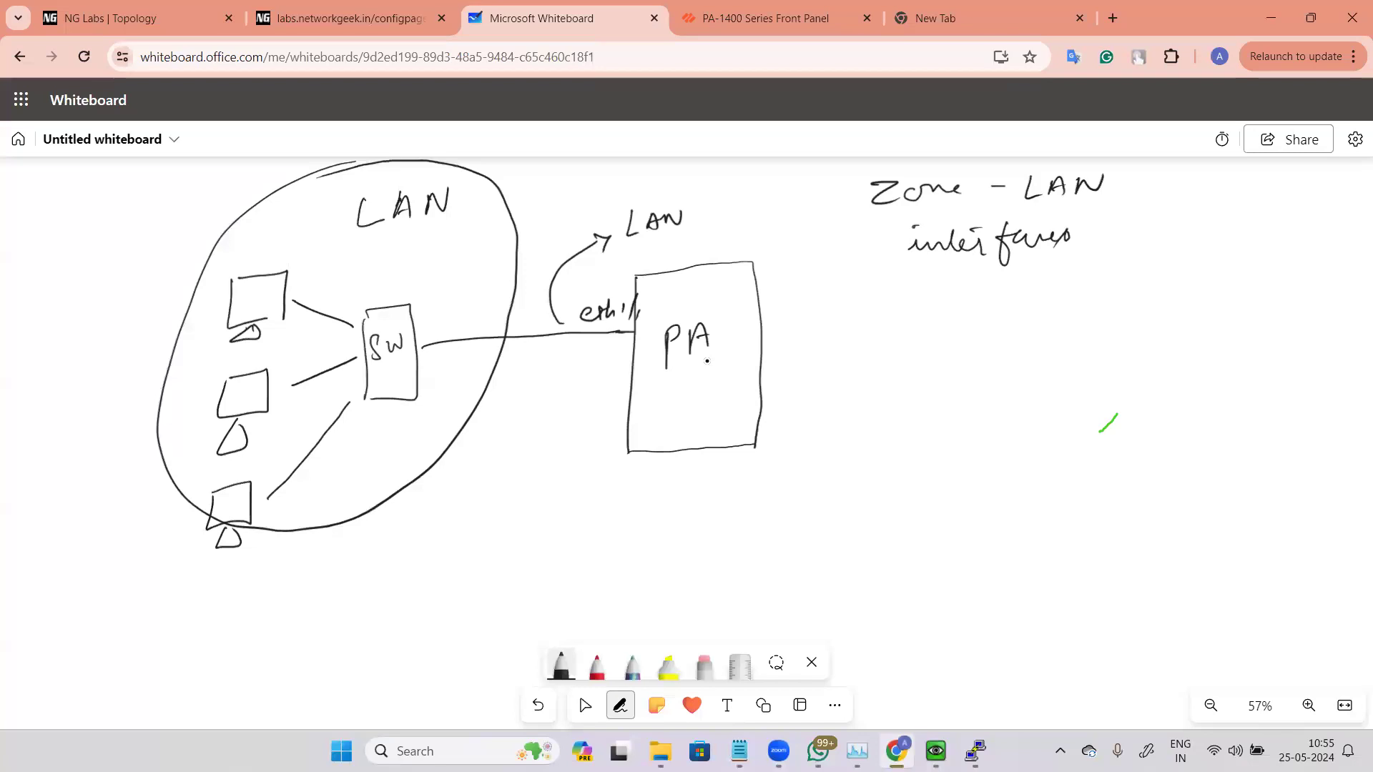
pyautogui.moveTo(626, 365)
pyautogui.mouseDown()
pyautogui.moveTo(575, 370)
pyautogui.moveTo(589, 407)
pyautogui.moveTo(612, 406)
pyautogui.mouseUp()
pyautogui.moveTo(621, 390); pyautogui.dragTo(616, 406)
pyautogui.moveTo(624, 394); pyautogui.dragTo(635, 405)
pyautogui.moveTo(578, 368)
pyautogui.mouseDown()
pyautogui.moveTo(537, 325)
pyautogui.moveTo(574, 229)
pyautogui.moveTo(620, 230)
pyautogui.mouseUp()
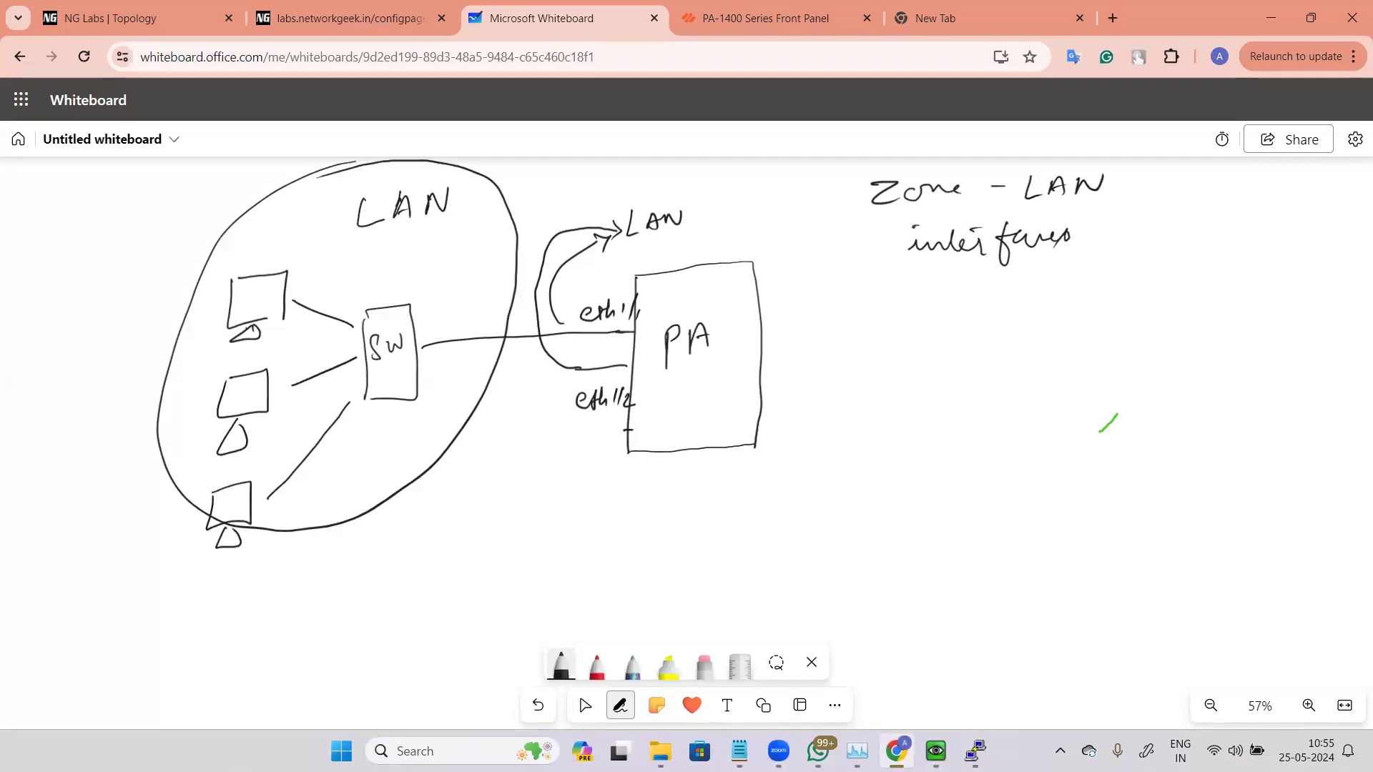
pyautogui.moveTo(651, 422)
pyautogui.mouseDown()
pyautogui.moveTo(705, 428)
pyautogui.moveTo(605, 435)
pyautogui.moveTo(528, 308)
pyautogui.moveTo(602, 209)
pyautogui.moveTo(620, 216)
pyautogui.moveTo(612, 228)
pyautogui.mouseUp()
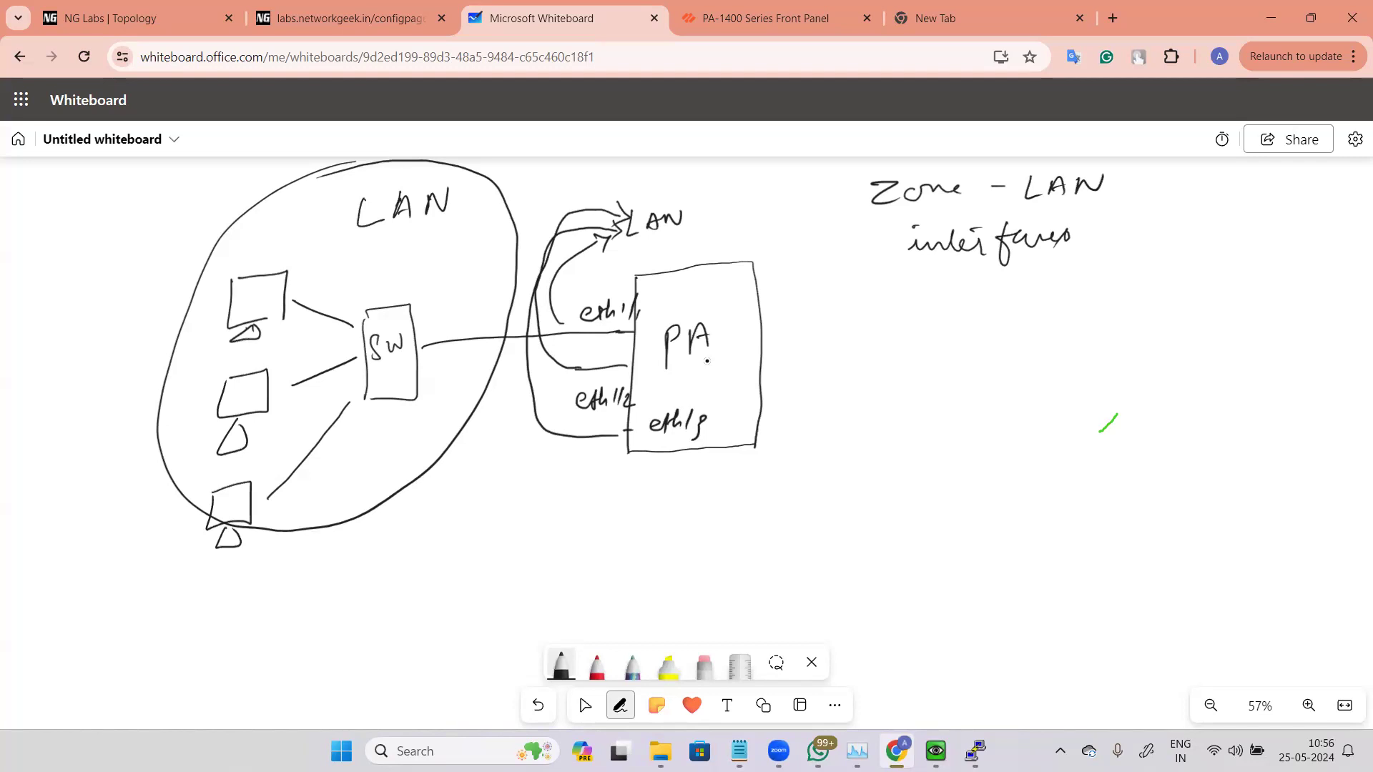
# Step: Circle the LAN label and write zone names Trust, Inside, Untrust, outside and DMZ around the diagram
pyautogui.moveTo(668, 192); pyautogui.dragTo(716, 206)
pyautogui.moveTo(351, 251)
pyautogui.mouseDown()
pyautogui.moveTo(384, 245)
pyautogui.moveTo(365, 280)
pyautogui.moveTo(420, 266)
pyautogui.mouseUp()
pyautogui.moveTo(434, 247); pyautogui.dragTo(424, 270)
pyautogui.moveTo(426, 256); pyautogui.dragTo(461, 245)
pyautogui.moveTo(860, 262)
pyautogui.mouseDown()
pyautogui.moveTo(885, 252)
pyautogui.moveTo(915, 284)
pyautogui.mouseUp()
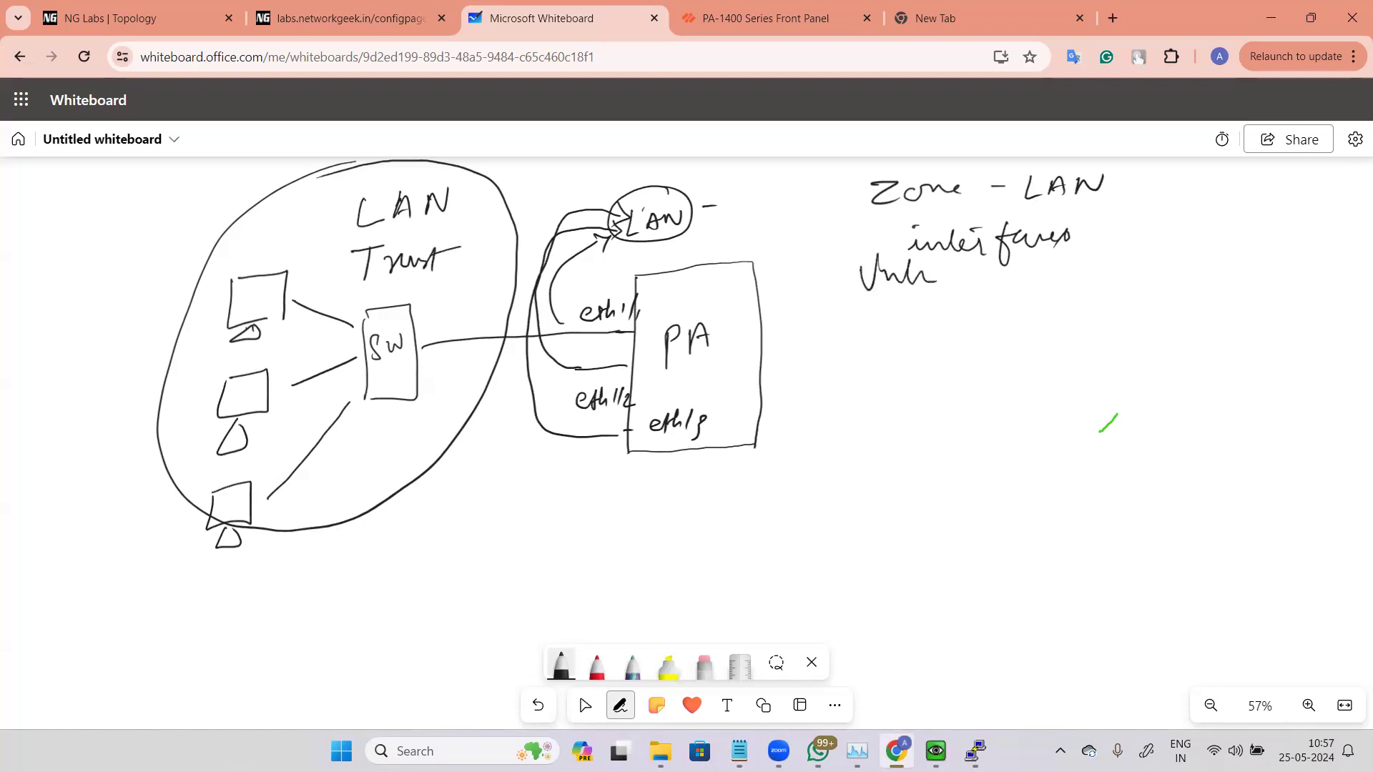
pyautogui.moveTo(921, 266); pyautogui.dragTo(947, 260)
pyautogui.moveTo(362, 286); pyautogui.dragTo(456, 299)
pyautogui.moveTo(902, 304); pyautogui.dragTo(1002, 306)
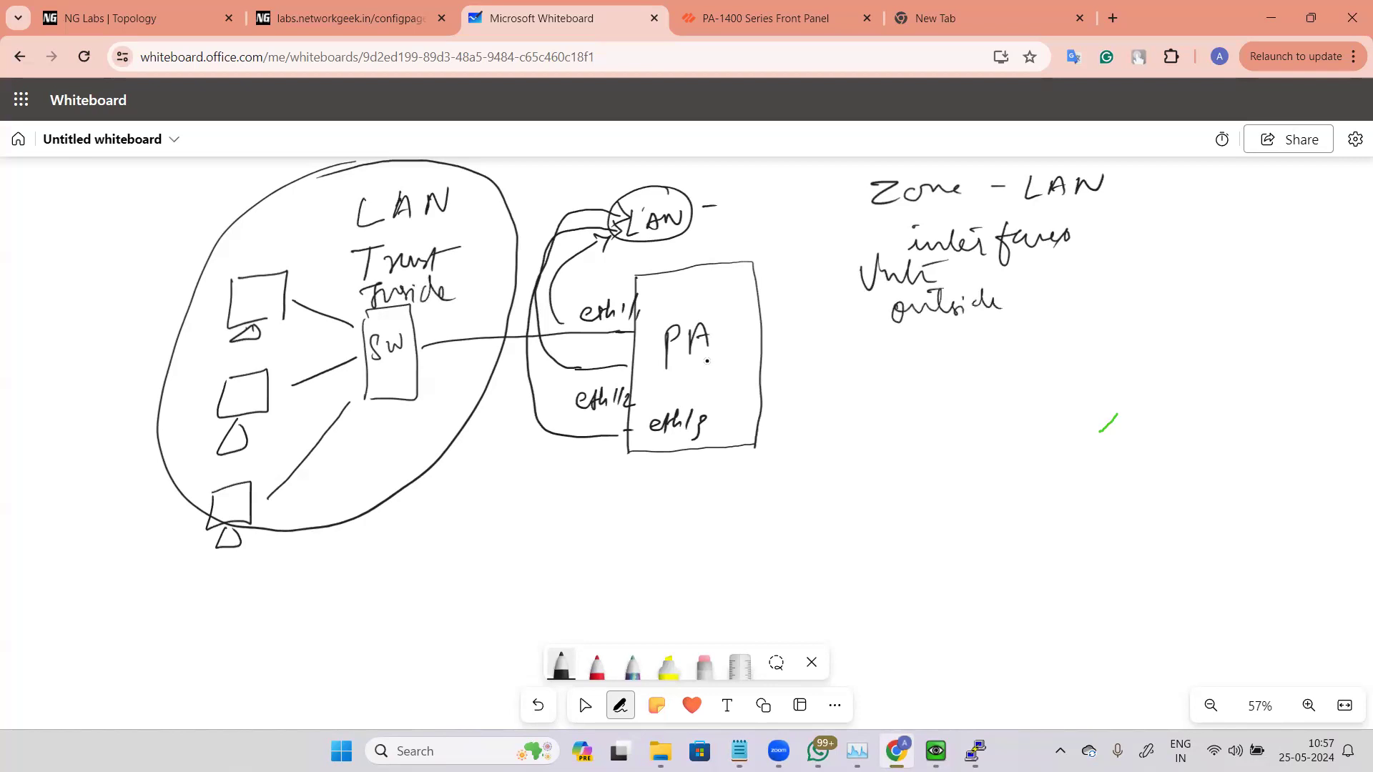
pyautogui.moveTo(662, 510)
pyautogui.mouseDown()
pyautogui.moveTo(656, 521)
pyautogui.moveTo(759, 503)
pyautogui.mouseUp()
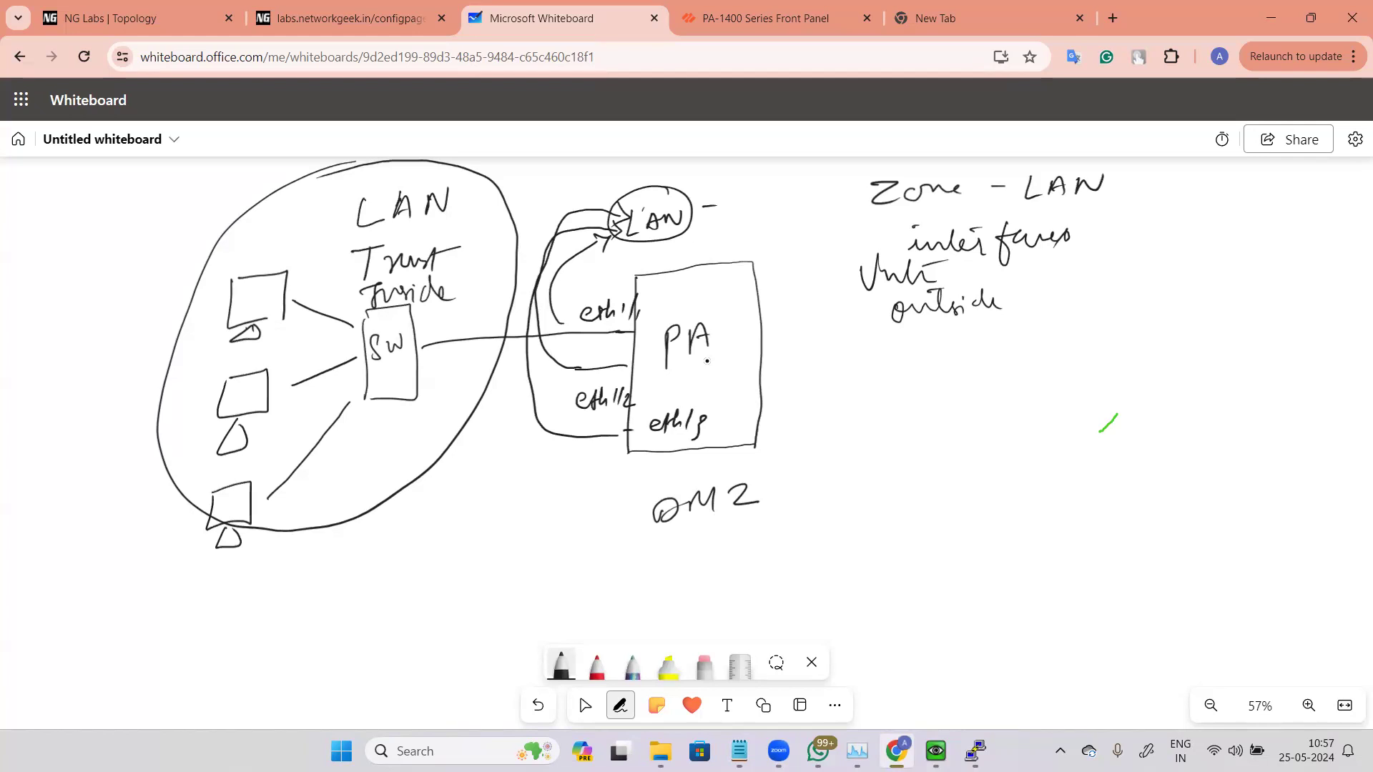
# Step: Move to a blank area and draw a new firewall box linked to a switch labelled "SW"
pyautogui.press('Escape')
pyautogui.moveTo(1021, 570)
pyautogui.mouseDown()
pyautogui.moveTo(1011, 491)
pyautogui.moveTo(918, 214)
pyautogui.mouseUp()
pyautogui.moveTo(930, 322); pyautogui.dragTo(950, 275)
pyautogui.press('w')
pyautogui.moveTo(623, 288)
pyautogui.mouseDown()
pyautogui.moveTo(645, 285)
pyautogui.moveTo(728, 408)
pyautogui.mouseUp()
pyautogui.moveTo(602, 304); pyautogui.dragTo(700, 441)
pyautogui.moveTo(513, 375); pyautogui.dragTo(594, 367)
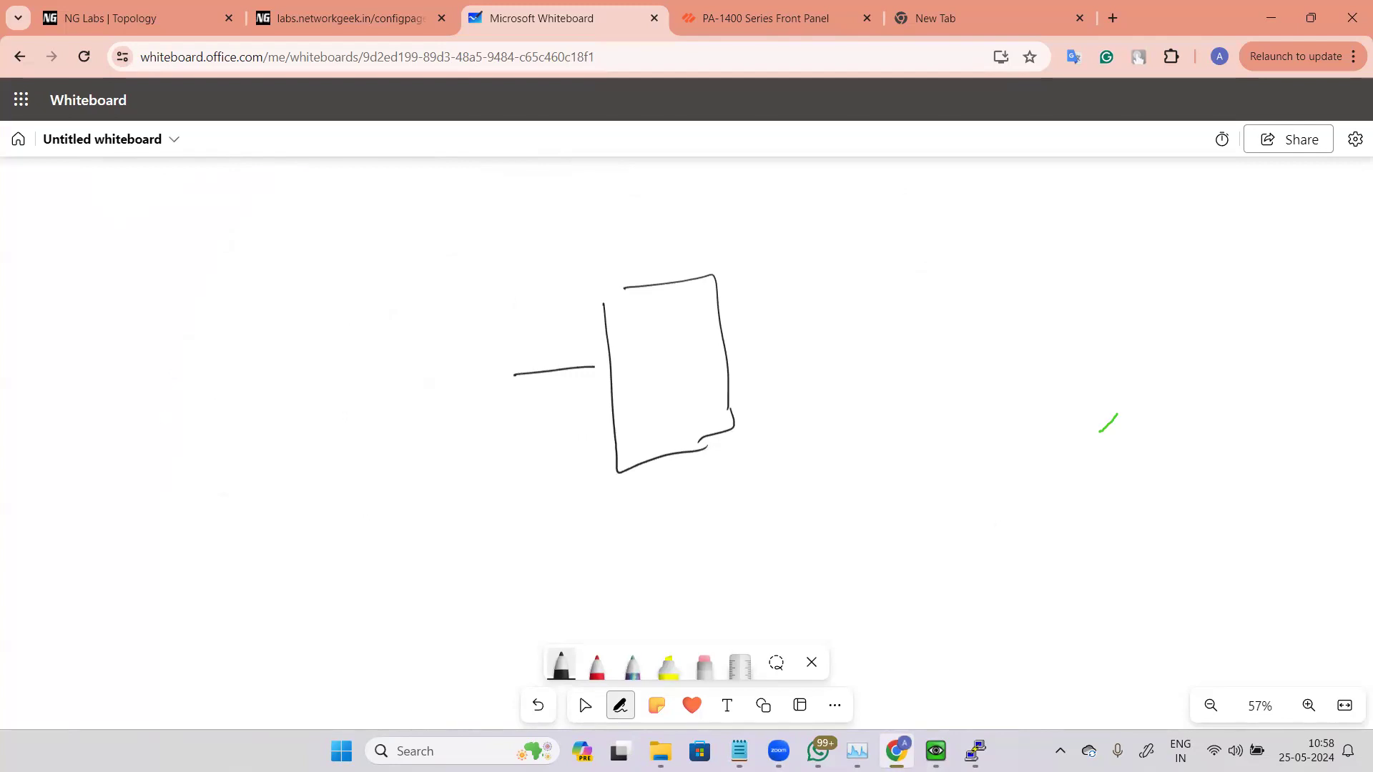
pyautogui.moveTo(414, 341)
pyautogui.mouseDown()
pyautogui.moveTo(399, 361)
pyautogui.moveTo(425, 379)
pyautogui.mouseUp()
pyautogui.moveTo(432, 367); pyautogui.dragTo(461, 359)
pyautogui.moveTo(273, 321); pyautogui.dragTo(364, 355)
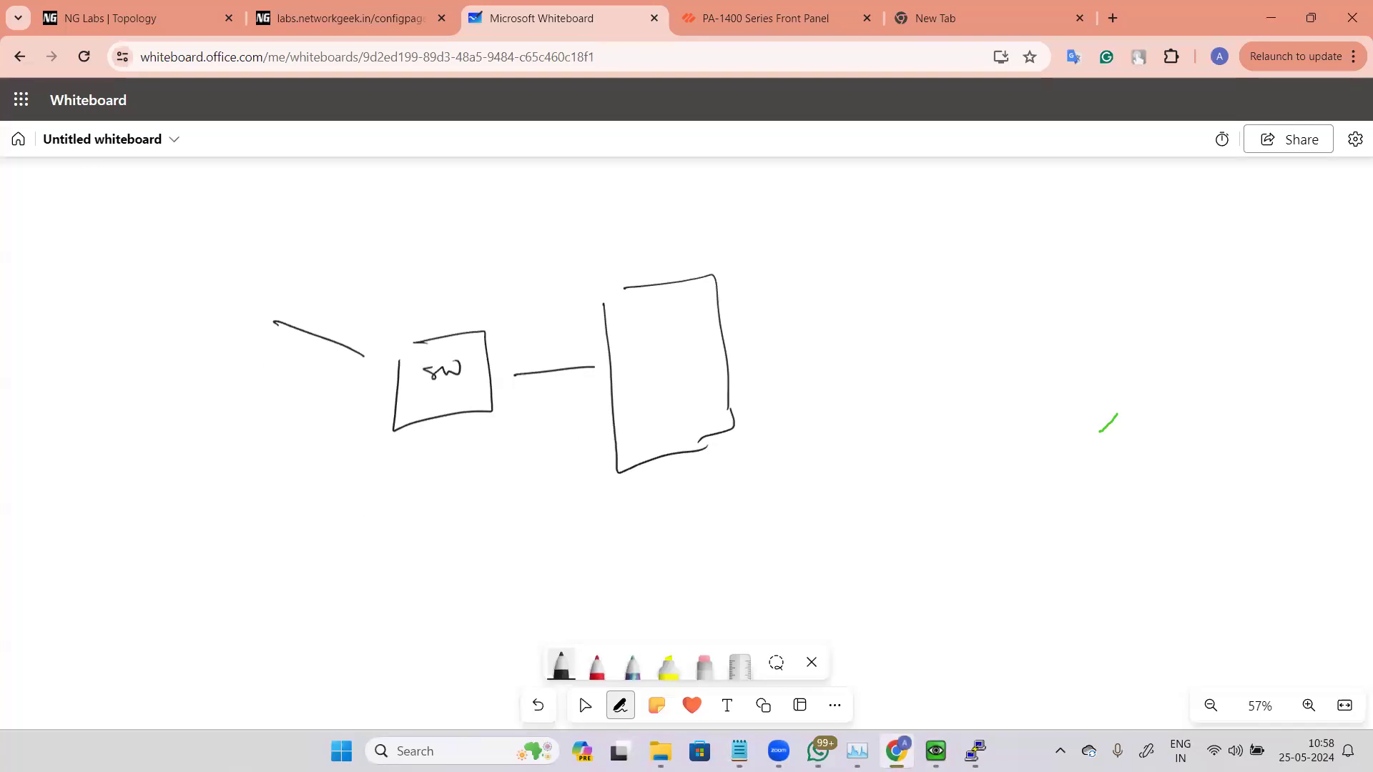
# Step: Sketch two computers connected to the switch, label the switch link "Trust", and add a line out of the firewall
pyautogui.moveTo(278, 436); pyautogui.dragTo(368, 398)
pyautogui.moveTo(188, 292); pyautogui.dragTo(193, 295)
pyautogui.moveTo(213, 434)
pyautogui.mouseDown()
pyautogui.moveTo(264, 425)
pyautogui.moveTo(209, 480)
pyautogui.moveTo(214, 436)
pyautogui.moveTo(253, 490)
pyautogui.mouseUp()
pyautogui.moveTo(222, 334); pyautogui.dragTo(240, 350)
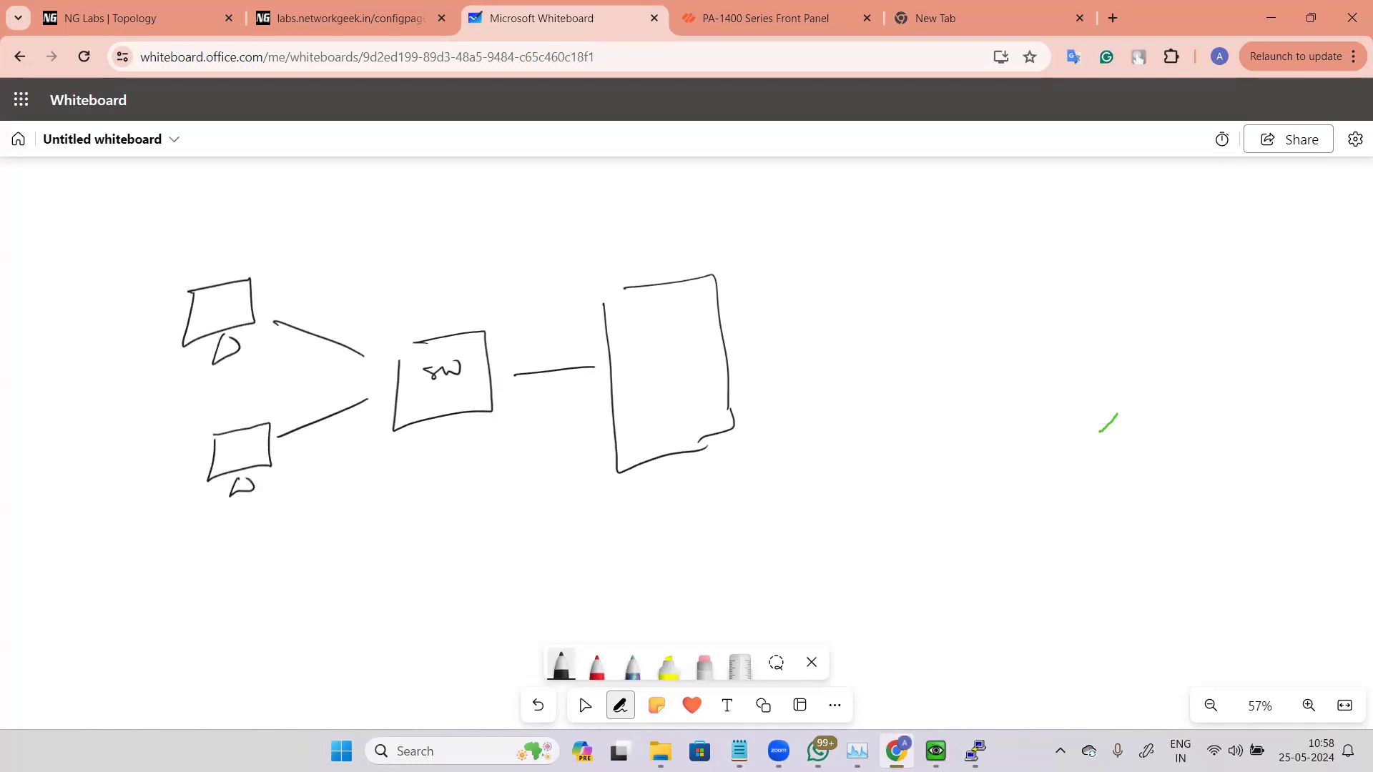
pyautogui.moveTo(496, 281)
pyautogui.mouseDown()
pyautogui.moveTo(532, 286)
pyautogui.moveTo(573, 269)
pyautogui.mouseUp()
pyautogui.moveTo(748, 346); pyautogui.dragTo(794, 335)
# Step: Draw a router and an internet cloud, write "Untrust" above them, and label the firewall "PA"
pyautogui.moveTo(858, 293)
pyautogui.mouseDown()
pyautogui.moveTo(878, 300)
pyautogui.moveTo(865, 331)
pyautogui.mouseUp()
pyautogui.moveTo(839, 332); pyautogui.dragTo(953, 313)
pyautogui.moveTo(984, 259); pyautogui.dragTo(1008, 262)
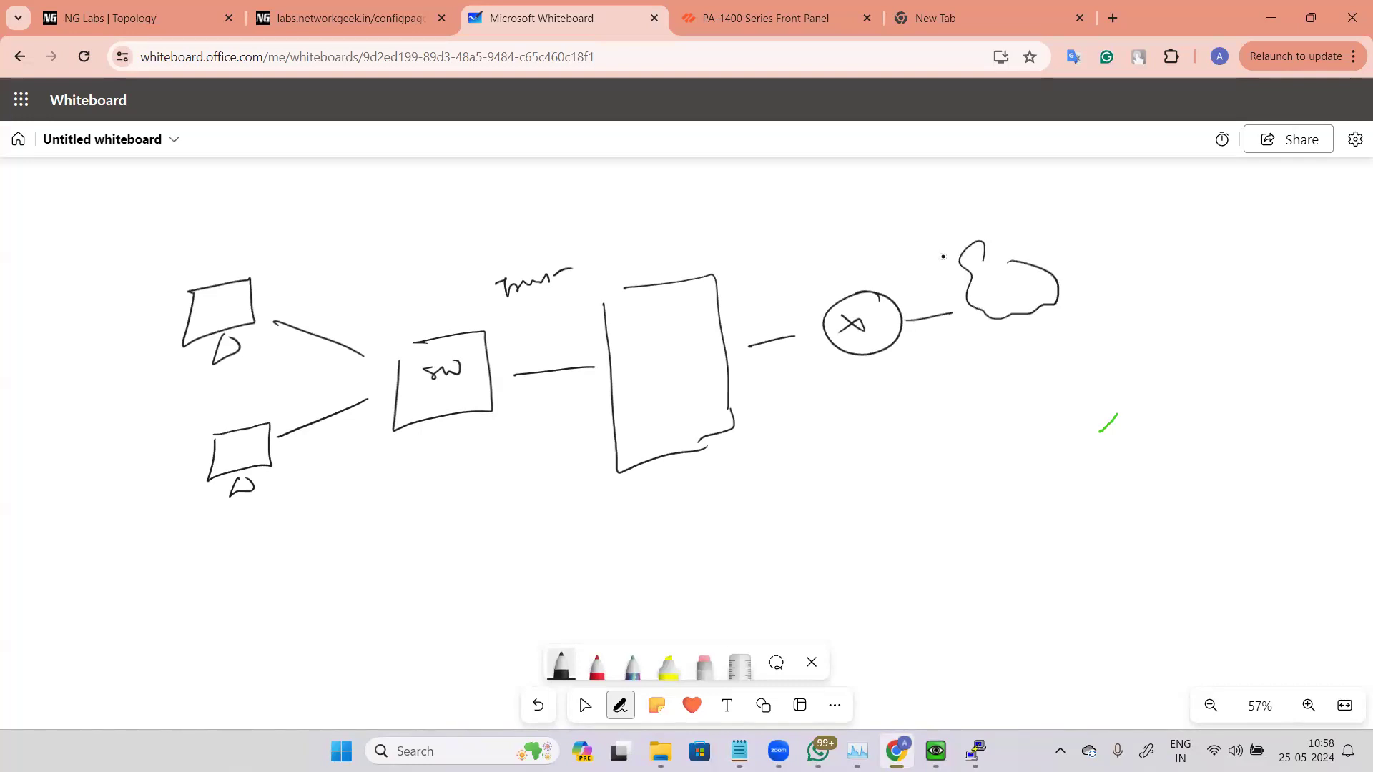
pyautogui.moveTo(801, 238); pyautogui.dragTo(917, 206)
pyautogui.moveTo(640, 336); pyautogui.dragTo(644, 356)
pyautogui.moveTo(641, 335)
pyautogui.mouseDown()
pyautogui.moveTo(644, 350)
pyautogui.moveTo(677, 330)
pyautogui.mouseUp()
pyautogui.press('Escape')
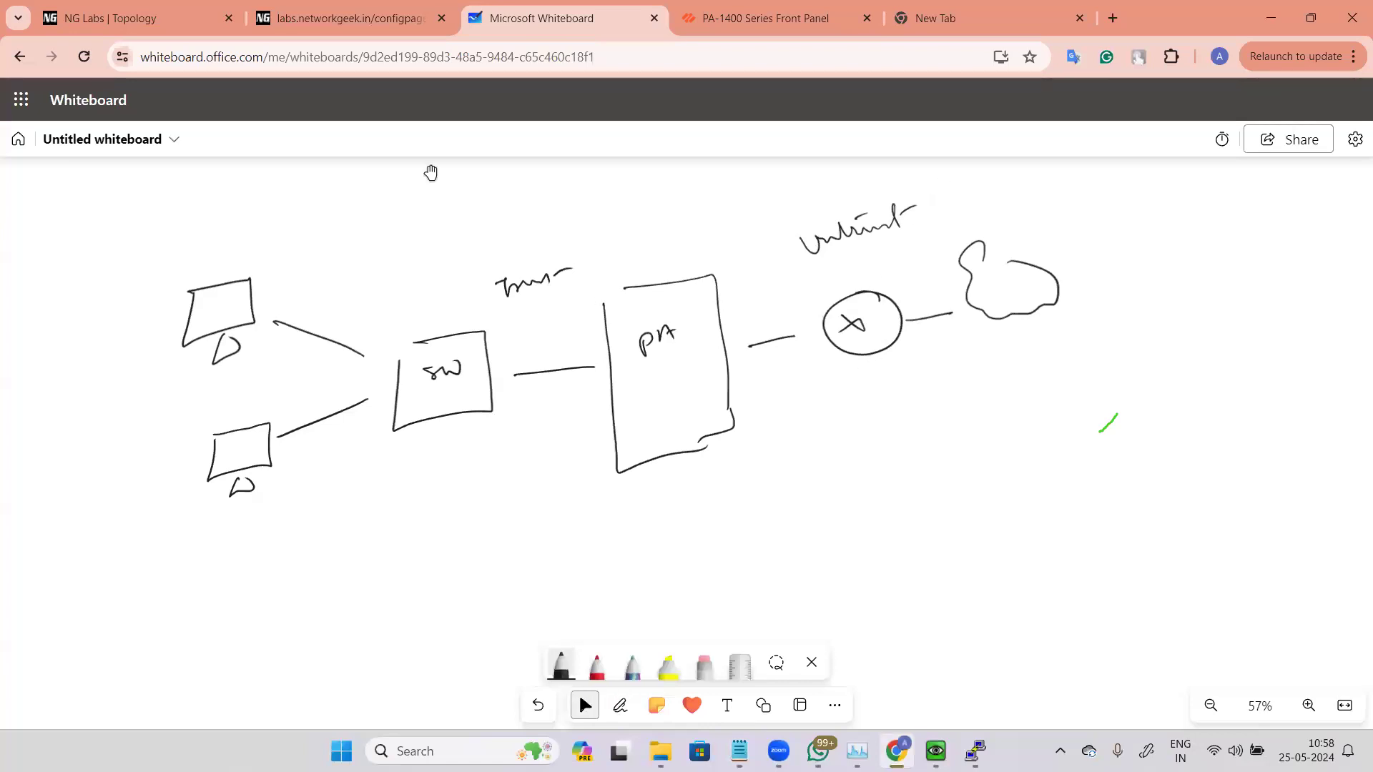
# Step: Draw a server below the firewall, label its link "DMZ", and connect it to PA
pyautogui.moveTo(532, 374); pyautogui.dragTo(549, 616)
pyautogui.moveTo(567, 513); pyautogui.dragTo(574, 570)
pyautogui.moveTo(586, 274); pyautogui.dragTo(588, 377)
pyautogui.moveTo(778, 368); pyautogui.dragTo(799, 203)
pyautogui.hotkey('alt', 'w')
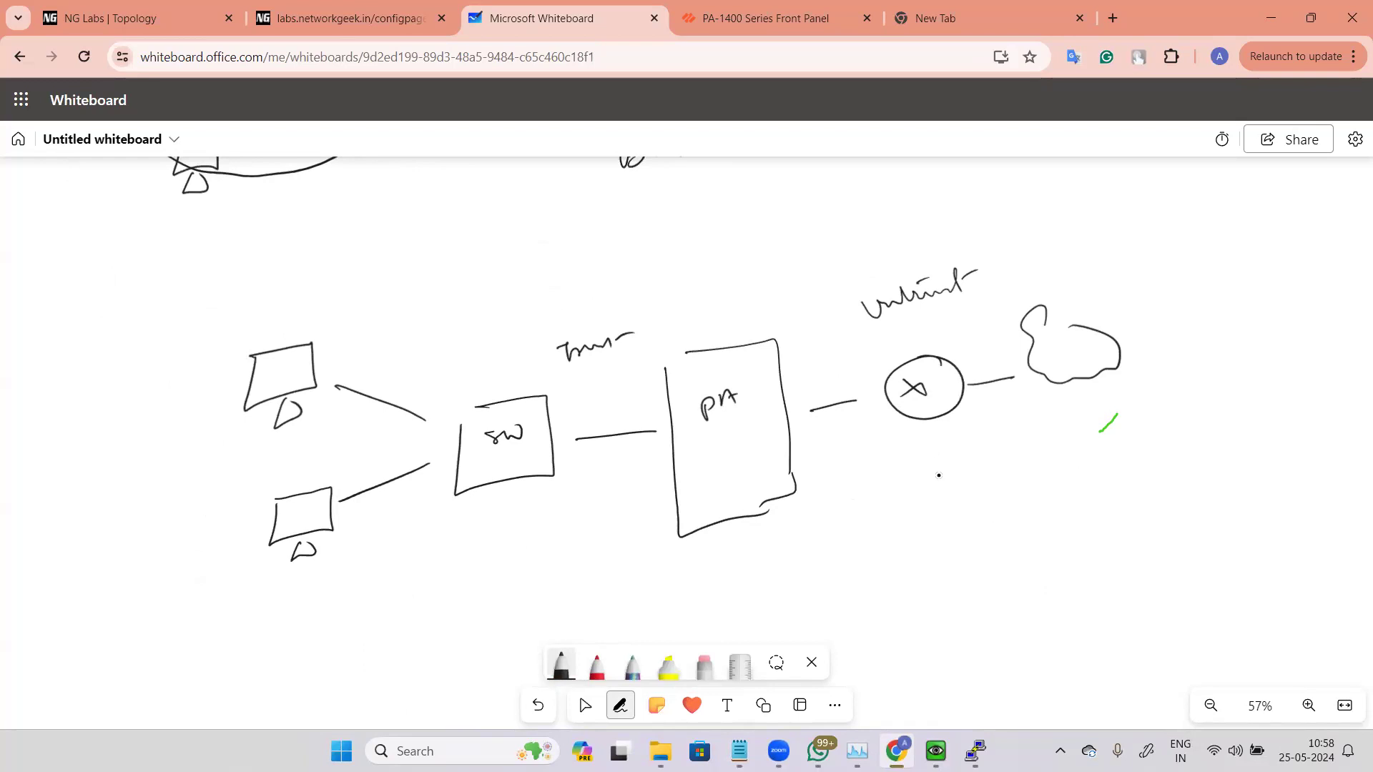
pyautogui.hotkey('alt', 'w')
pyautogui.moveTo(941, 407); pyautogui.dragTo(935, 315)
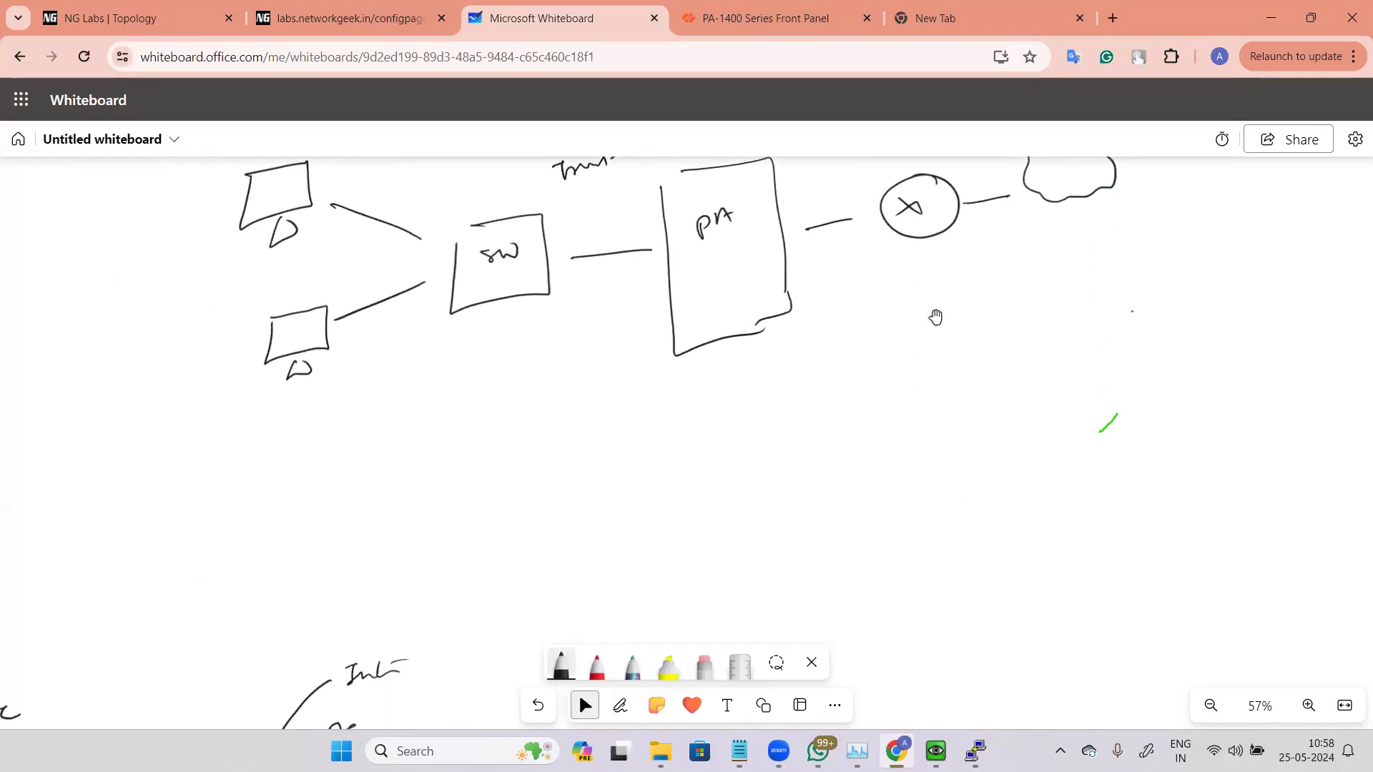
pyautogui.hotkey('alt', 'w')
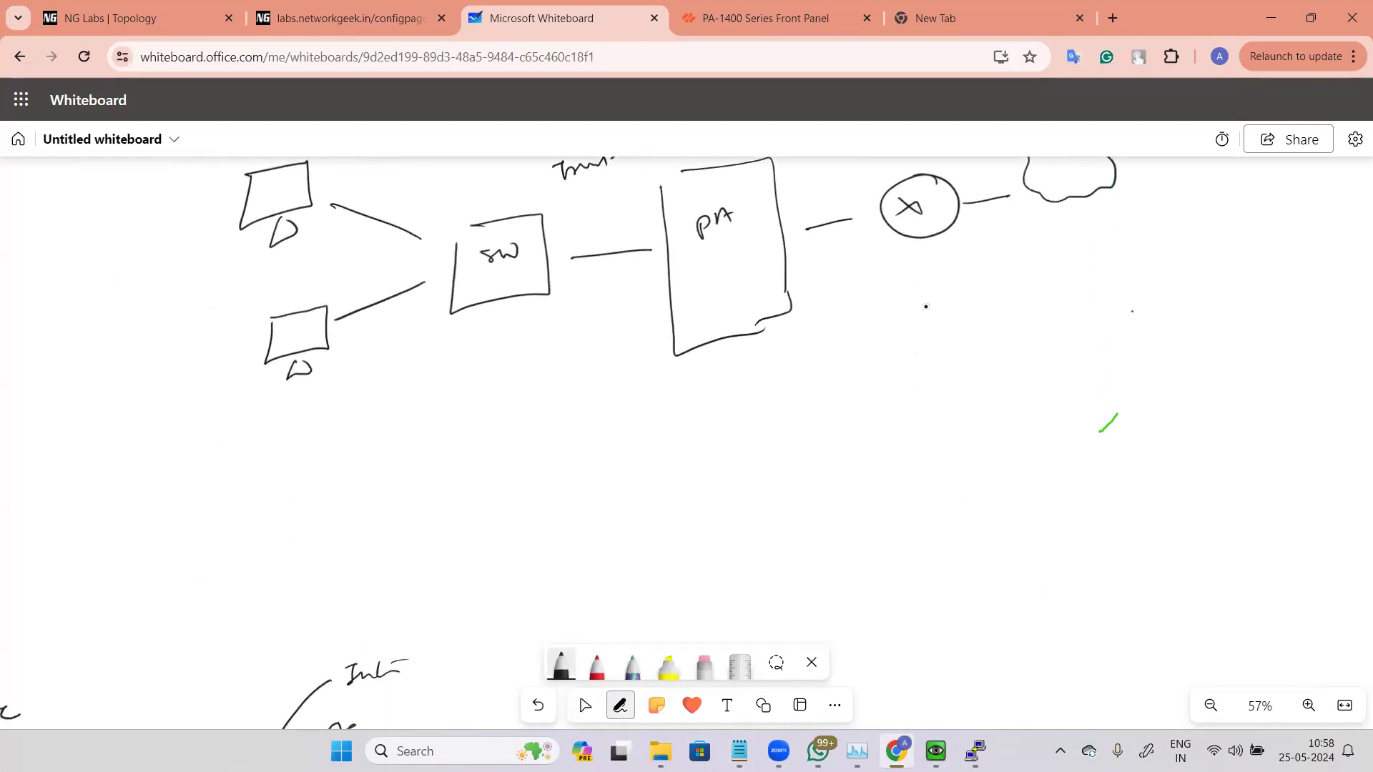
pyautogui.moveTo(742, 334)
pyautogui.mouseDown()
pyautogui.moveTo(740, 373)
pyautogui.moveTo(783, 398)
pyautogui.moveTo(779, 498)
pyautogui.mouseUp()
pyautogui.moveTo(719, 417)
pyautogui.mouseDown()
pyautogui.moveTo(716, 500)
pyautogui.moveTo(780, 532)
pyautogui.moveTo(776, 512)
pyautogui.moveTo(777, 531)
pyautogui.mouseUp()
pyautogui.moveTo(739, 432)
pyautogui.mouseDown()
pyautogui.moveTo(744, 447)
pyautogui.moveTo(783, 442)
pyautogui.mouseUp()
pyautogui.moveTo(795, 344)
pyautogui.mouseDown()
pyautogui.moveTo(792, 362)
pyautogui.moveTo(824, 340)
pyautogui.moveTo(856, 356)
pyautogui.mouseUp()
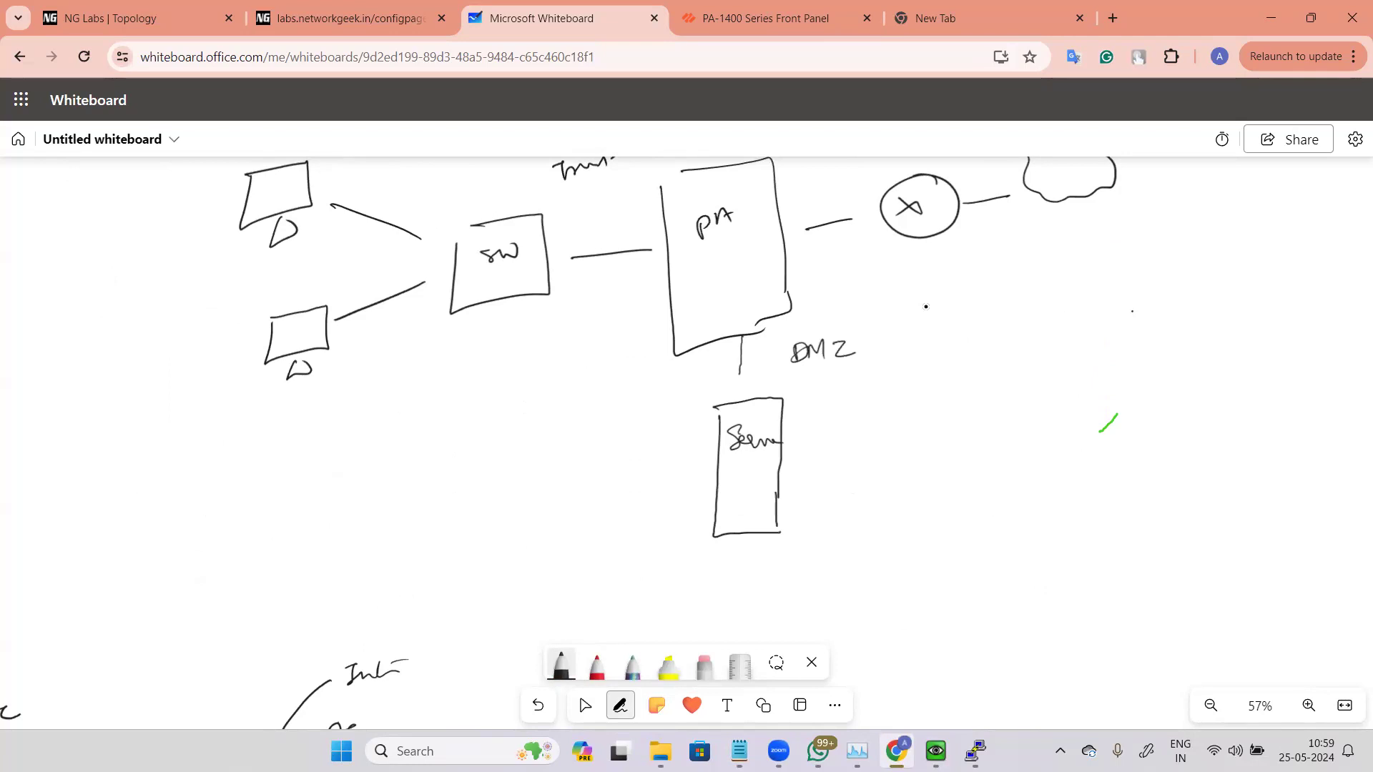
pyautogui.moveTo(742, 369); pyautogui.dragTo(741, 409)
# Step: Label the firewall's ports 1/1 toward the switch, 1/2 toward the router and 1/3 toward the server
pyautogui.click(585, 706)
pyautogui.moveTo(1136, 314); pyautogui.dragTo(1127, 428)
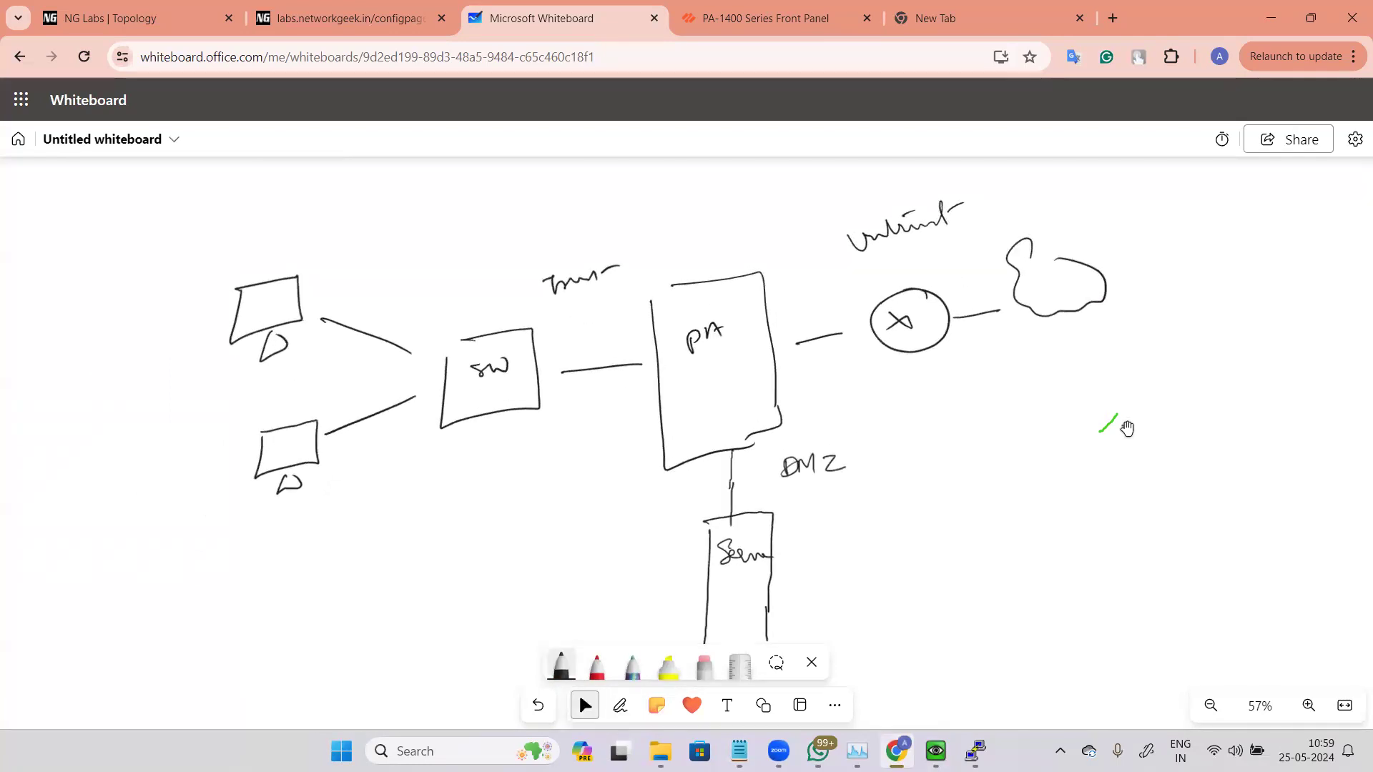
pyautogui.hotkey('alt', 'w')
pyautogui.moveTo(622, 329); pyautogui.dragTo(622, 347)
pyautogui.moveTo(632, 332); pyautogui.dragTo(632, 344)
pyautogui.moveTo(802, 303); pyautogui.dragTo(813, 322)
pyautogui.moveTo(822, 308); pyautogui.dragTo(845, 322)
pyautogui.moveTo(697, 467); pyautogui.dragTo(700, 488)
pyautogui.moveTo(709, 471); pyautogui.dragTo(713, 493)
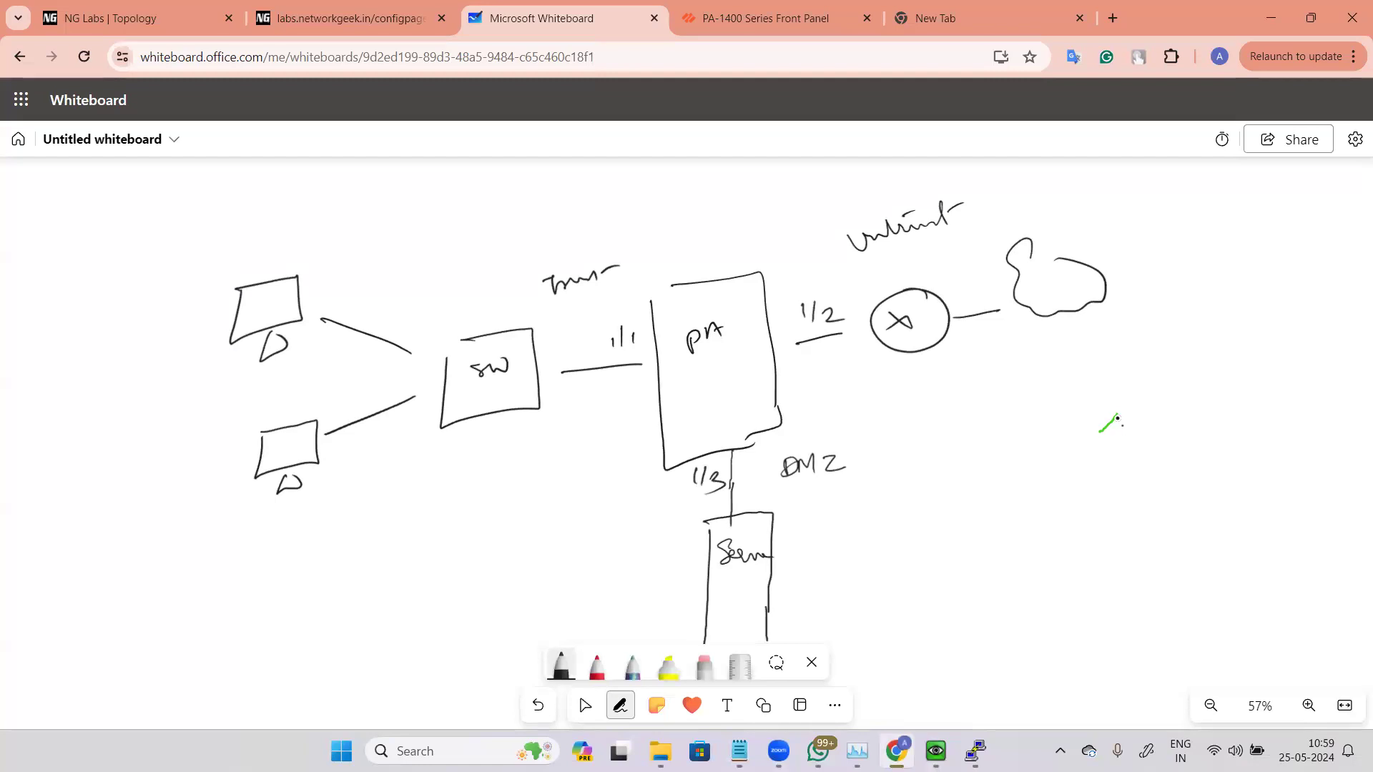
# Step: Add port 1/4 linked to a second switch with another computer attached
pyautogui.moveTo(470, 465)
pyautogui.mouseDown()
pyautogui.moveTo(544, 493)
pyautogui.moveTo(471, 480)
pyautogui.mouseUp()
pyautogui.moveTo(498, 481); pyautogui.dragTo(489, 501)
pyautogui.moveTo(501, 484)
pyautogui.mouseDown()
pyautogui.moveTo(668, 413)
pyautogui.moveTo(606, 417)
pyautogui.moveTo(642, 406)
pyautogui.mouseUp()
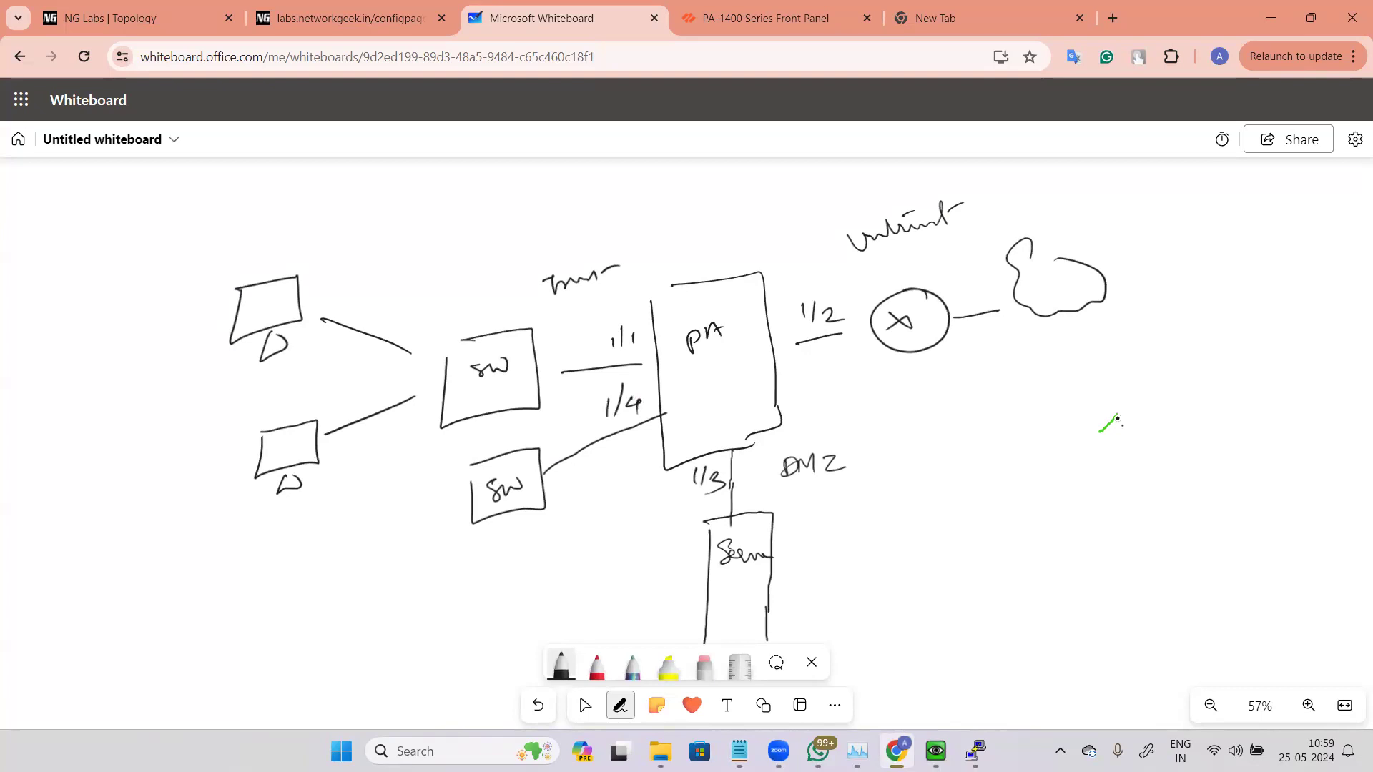
pyautogui.moveTo(455, 508); pyautogui.dragTo(384, 531)
pyautogui.moveTo(296, 528); pyautogui.dragTo(360, 586)
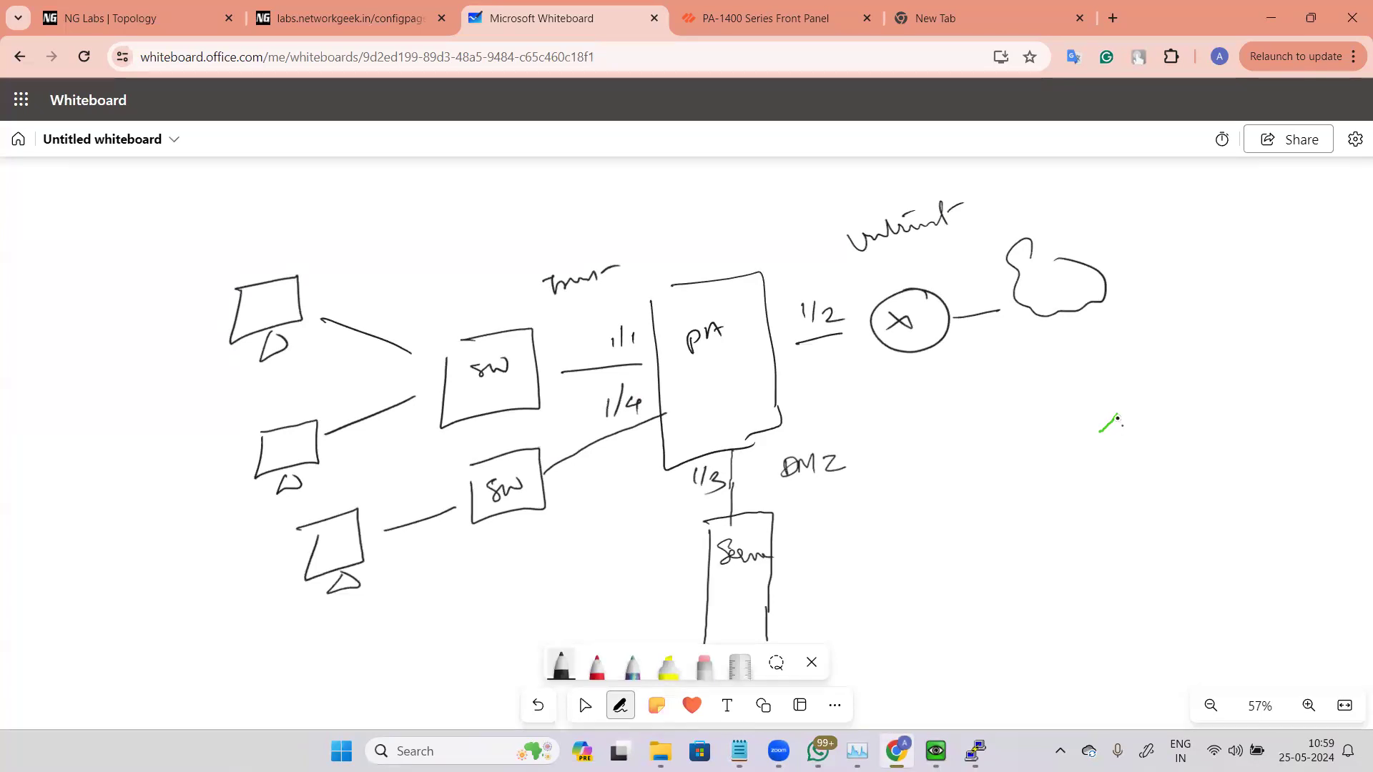
# Step: Enclose the Trust, Untrust and DMZ segments in separate outlines
pyautogui.moveTo(301, 237)
pyautogui.mouseDown()
pyautogui.moveTo(551, 219)
pyautogui.moveTo(646, 277)
pyautogui.moveTo(628, 506)
pyautogui.moveTo(415, 615)
pyautogui.moveTo(196, 527)
pyautogui.moveTo(168, 316)
pyautogui.moveTo(309, 233)
pyautogui.mouseUp()
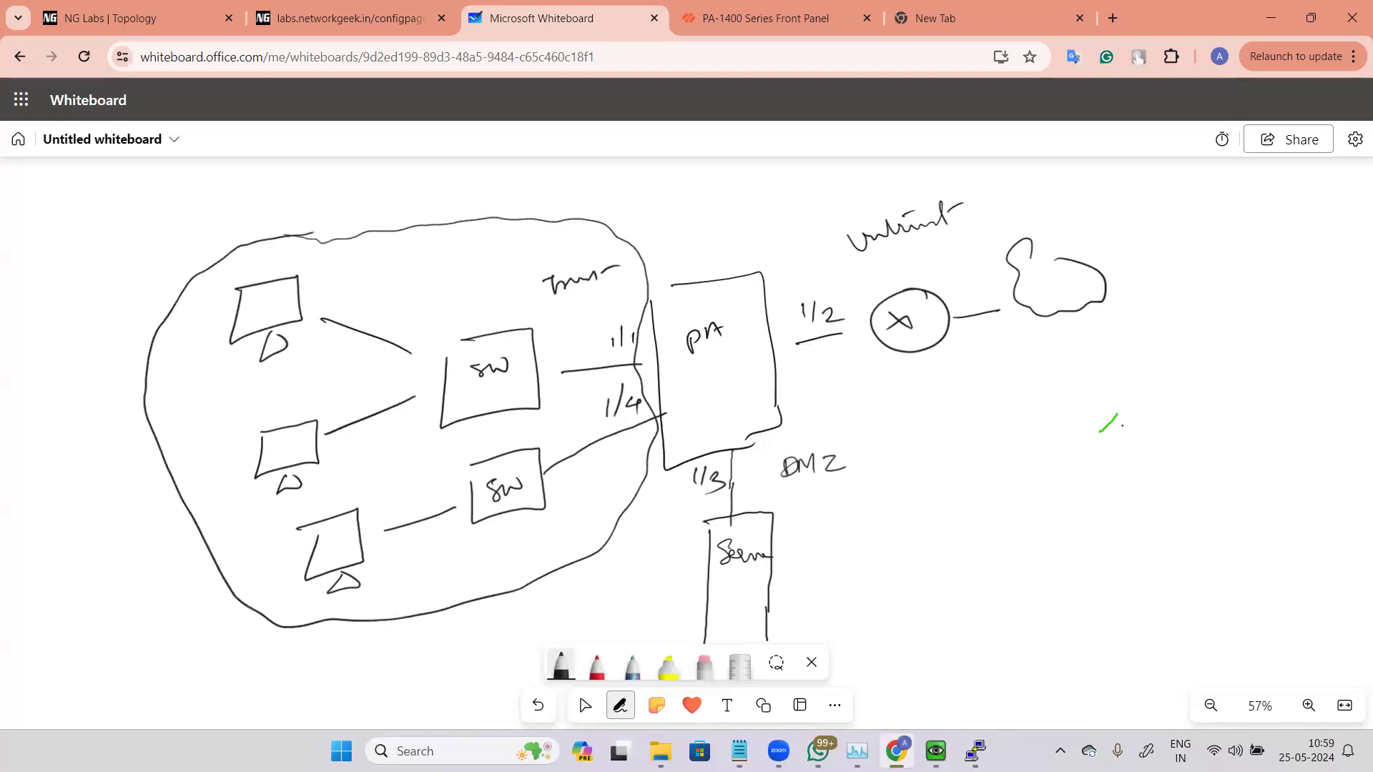
pyautogui.moveTo(793, 205)
pyautogui.mouseDown()
pyautogui.moveTo(786, 368)
pyautogui.moveTo(943, 397)
pyautogui.moveTo(1162, 289)
pyautogui.moveTo(1051, 157)
pyautogui.moveTo(782, 218)
pyautogui.mouseUp()
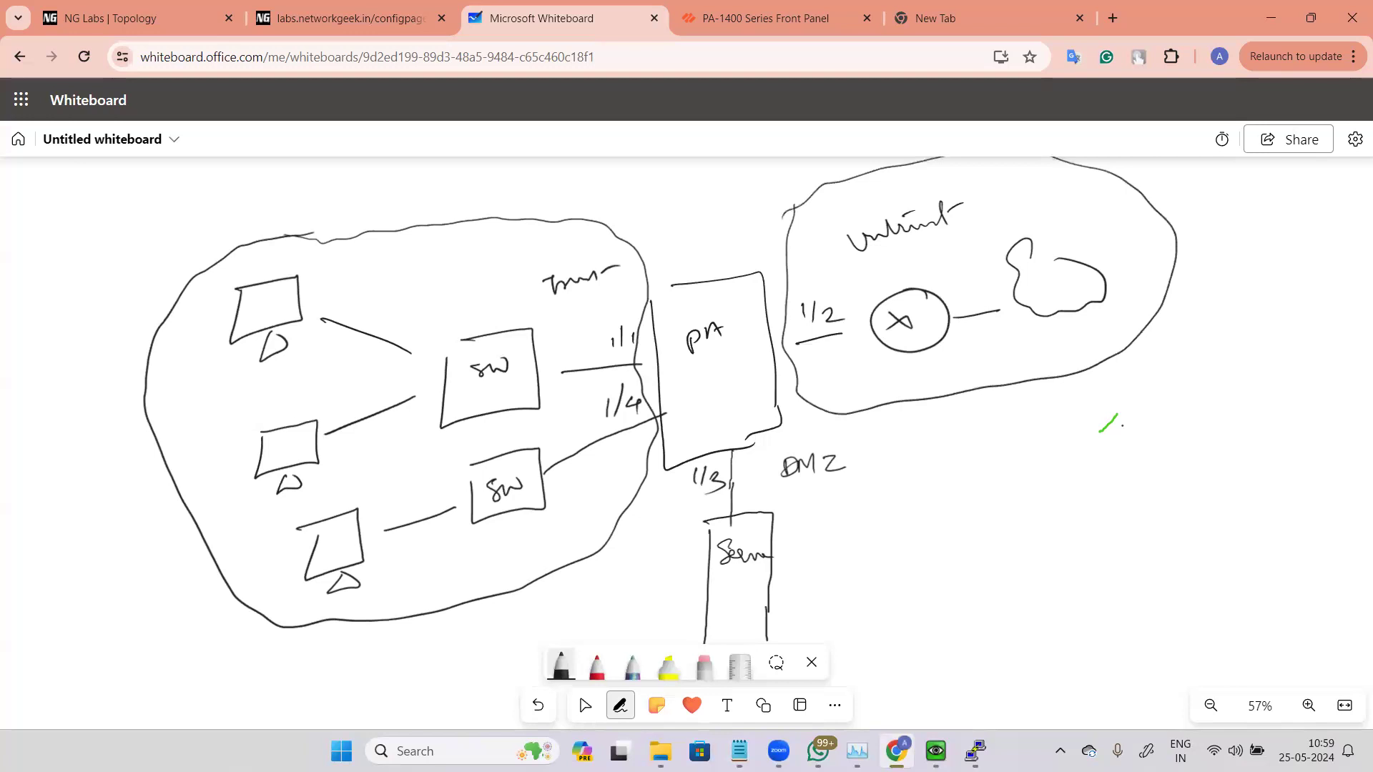
pyautogui.moveTo(672, 475)
pyautogui.mouseDown()
pyautogui.moveTo(725, 450)
pyautogui.moveTo(894, 504)
pyautogui.moveTo(831, 651)
pyautogui.moveTo(656, 571)
pyautogui.moveTo(665, 472)
pyautogui.mouseUp()
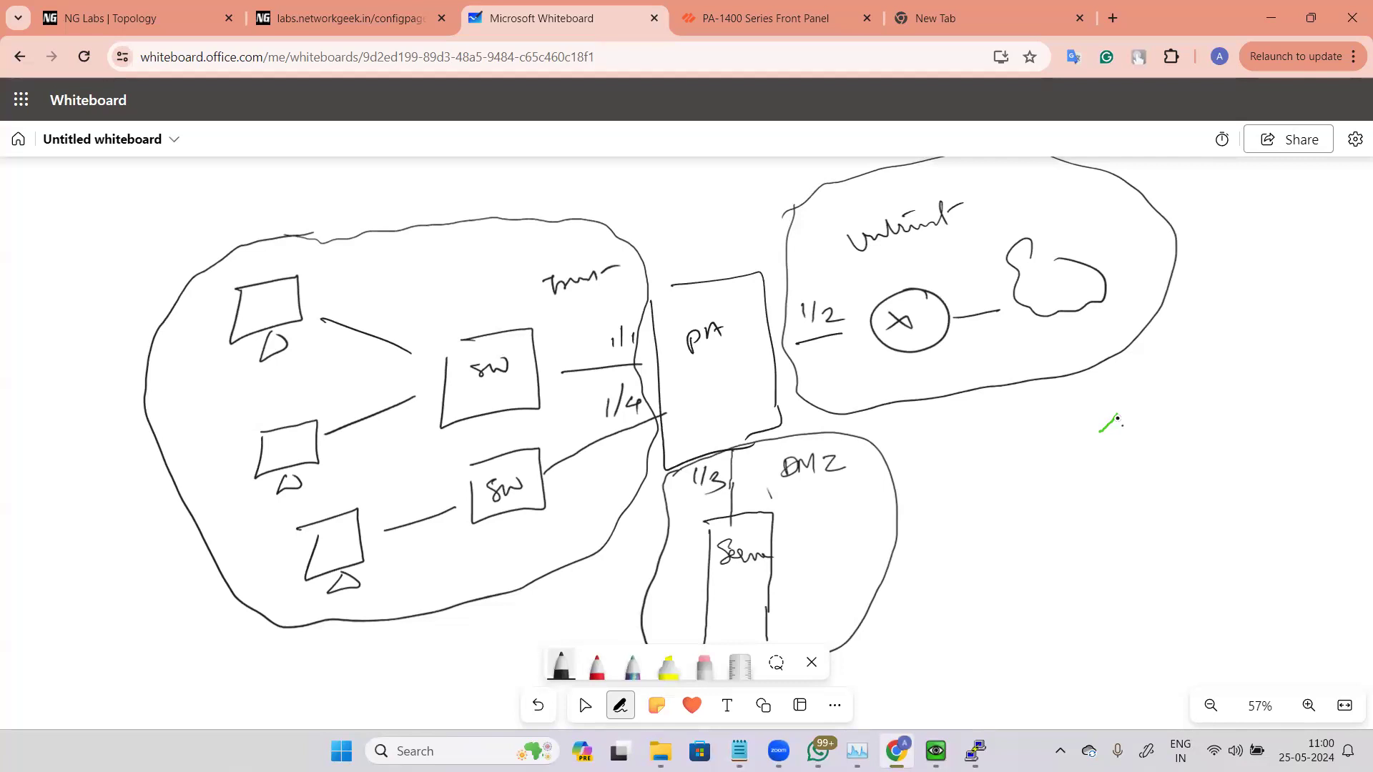
# Step: Draw an incoming arrow and write a rule example with SRC Untrust and DST DMZ
pyautogui.moveTo(1255, 332)
pyautogui.mouseDown()
pyautogui.moveTo(1186, 318)
pyautogui.moveTo(1193, 336)
pyautogui.mouseUp()
pyautogui.moveTo(989, 406); pyautogui.dragTo(977, 422)
pyautogui.moveTo(995, 408)
pyautogui.mouseDown()
pyautogui.moveTo(998, 424)
pyautogui.moveTo(1036, 416)
pyautogui.mouseUp()
pyautogui.moveTo(1108, 391); pyautogui.dragTo(1109, 403)
pyautogui.moveTo(1102, 393)
pyautogui.mouseDown()
pyautogui.moveTo(1144, 387)
pyautogui.moveTo(1146, 405)
pyautogui.moveTo(1176, 386)
pyautogui.mouseUp()
pyautogui.moveTo(951, 454)
pyautogui.mouseDown()
pyautogui.moveTo(1036, 466)
pyautogui.moveTo(1052, 451)
pyautogui.mouseUp()
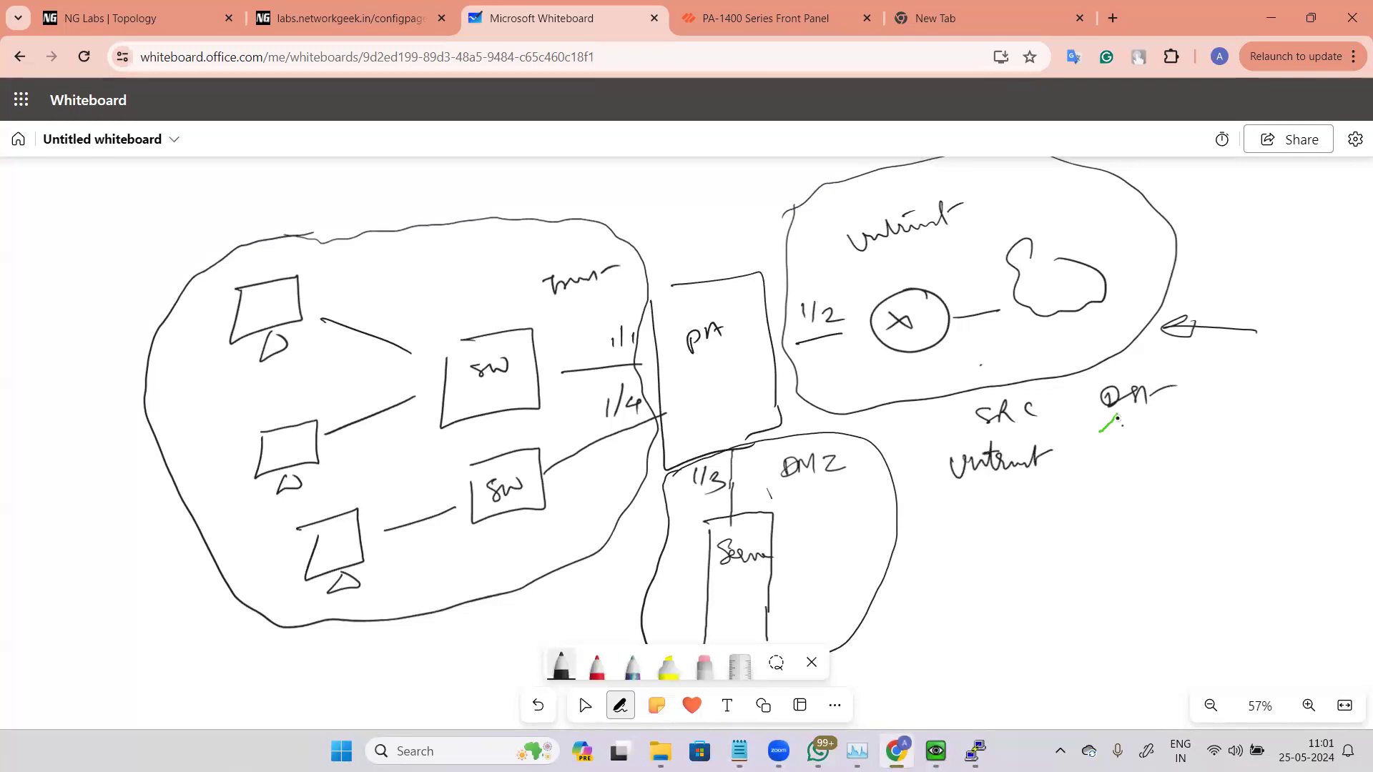
pyautogui.moveTo(1107, 444); pyautogui.dragTo(1190, 448)
# Step: Write "Action" and "allow" beside the rule example and underline it
pyautogui.moveTo(1258, 376); pyautogui.dragTo(1287, 368)
pyautogui.moveTo(1296, 337)
pyautogui.mouseDown()
pyautogui.moveTo(1303, 365)
pyautogui.moveTo(1334, 355)
pyautogui.mouseUp()
pyautogui.moveTo(1316, 345); pyautogui.dragTo(1337, 341)
pyautogui.moveTo(1271, 431); pyautogui.dragTo(1338, 419)
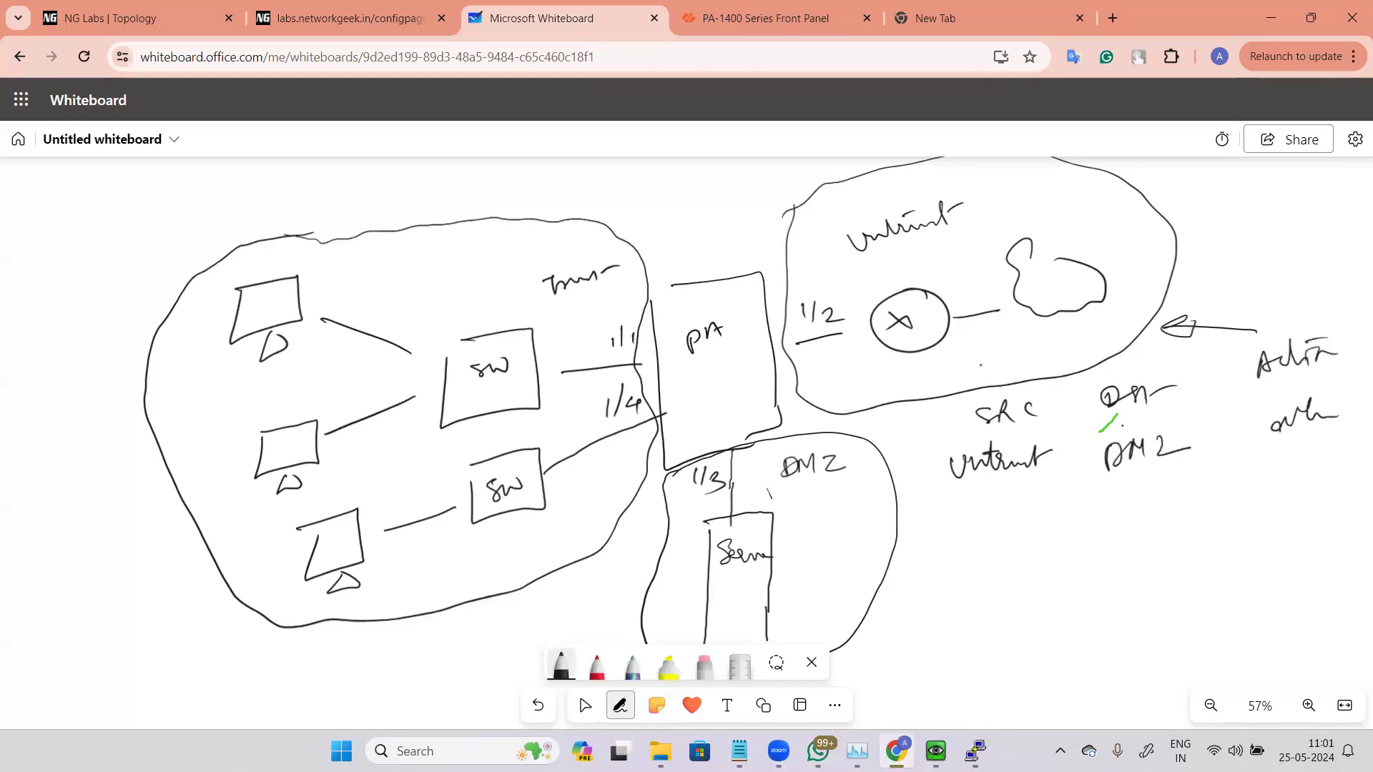
pyautogui.moveTo(1257, 463); pyautogui.dragTo(1317, 440)
pyautogui.moveTo(1271, 465); pyautogui.dragTo(1305, 454)
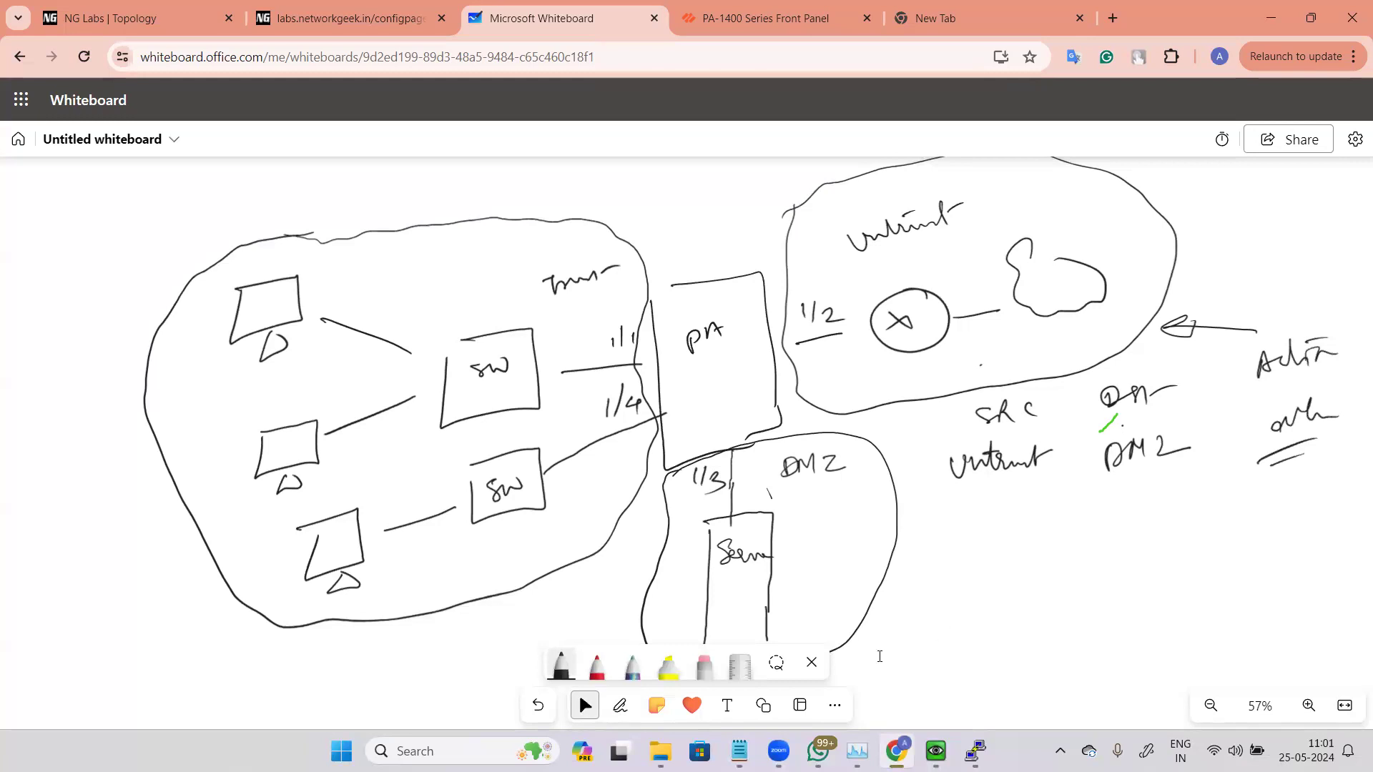
pyautogui.click(1243, 270)
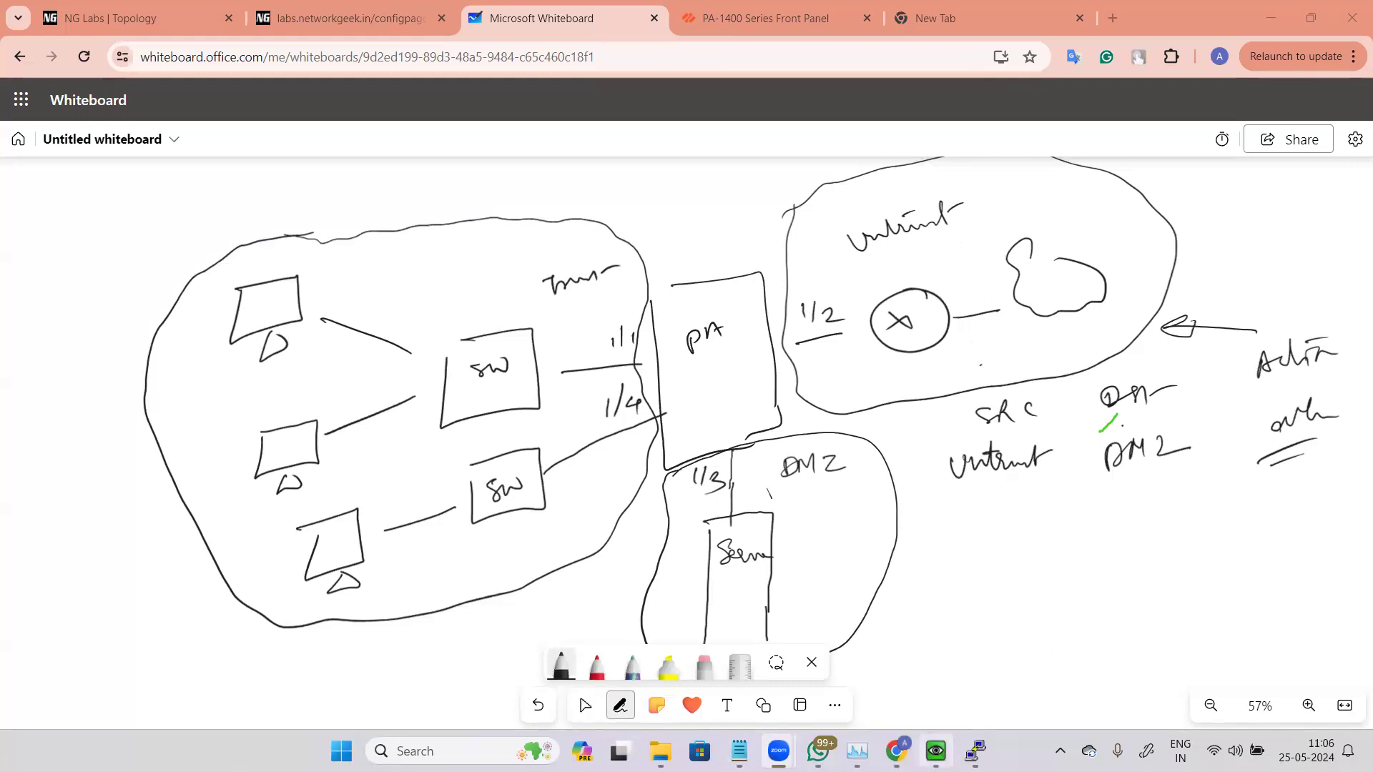
# Step: Switch to the firewall VM and review the Type options in a new zone dialog, cancelling without saving
pyautogui.click(976, 751)
pyautogui.click(936, 751)
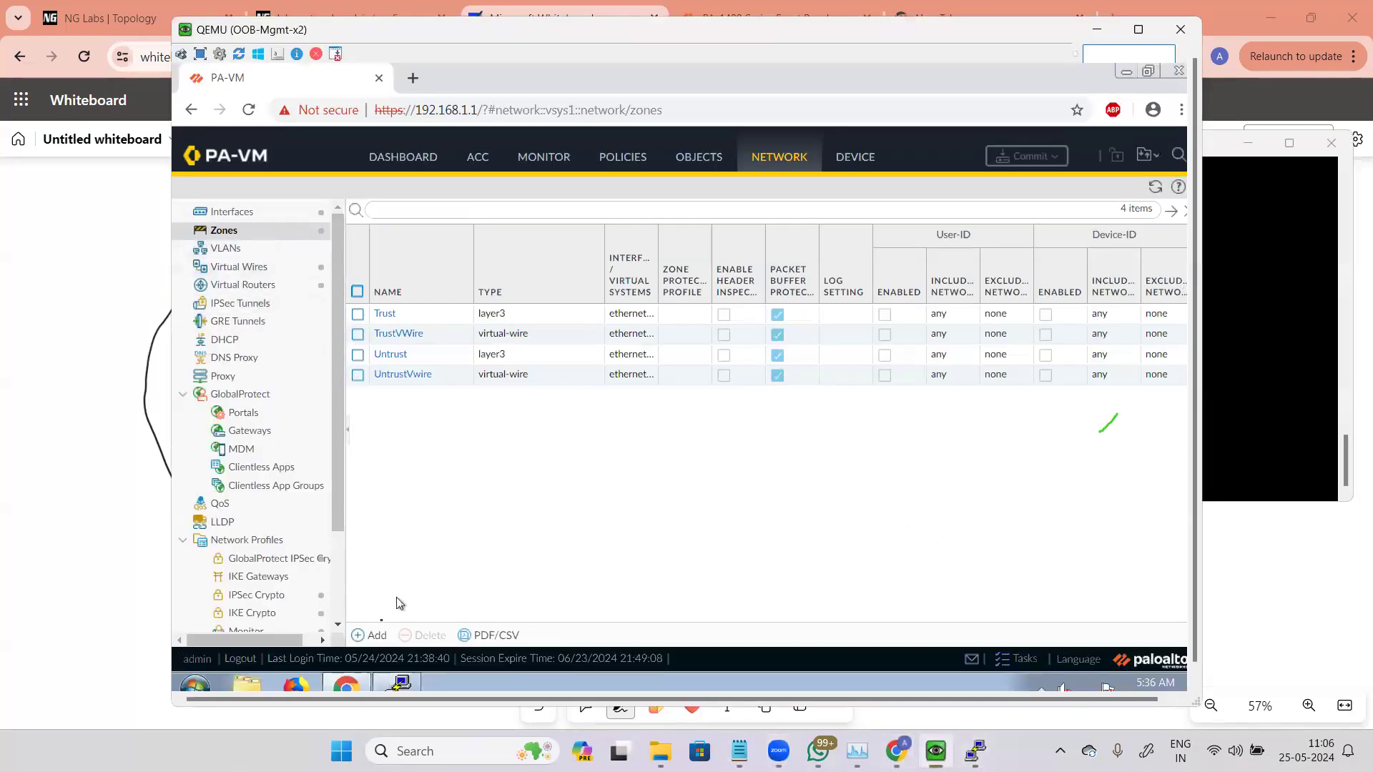
pyautogui.click(372, 635)
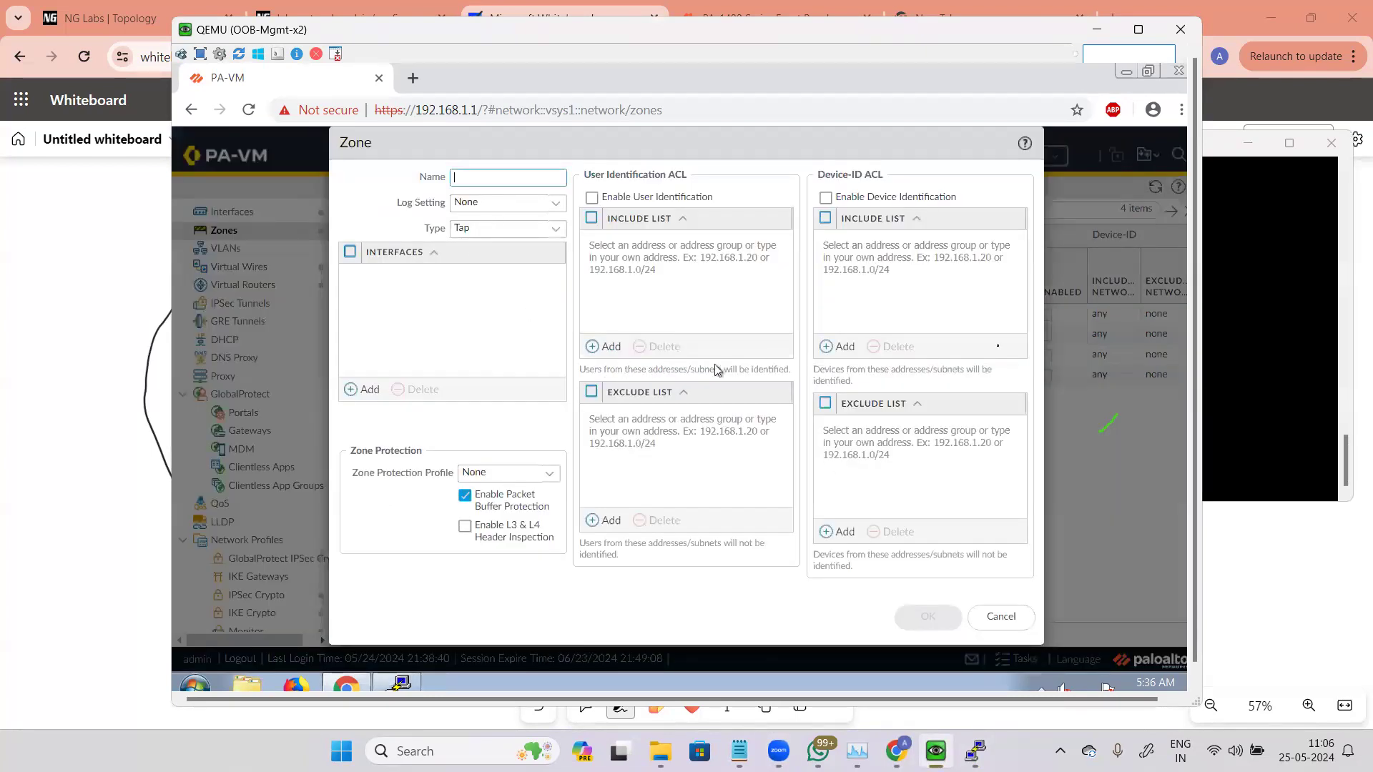
pyautogui.click(555, 228)
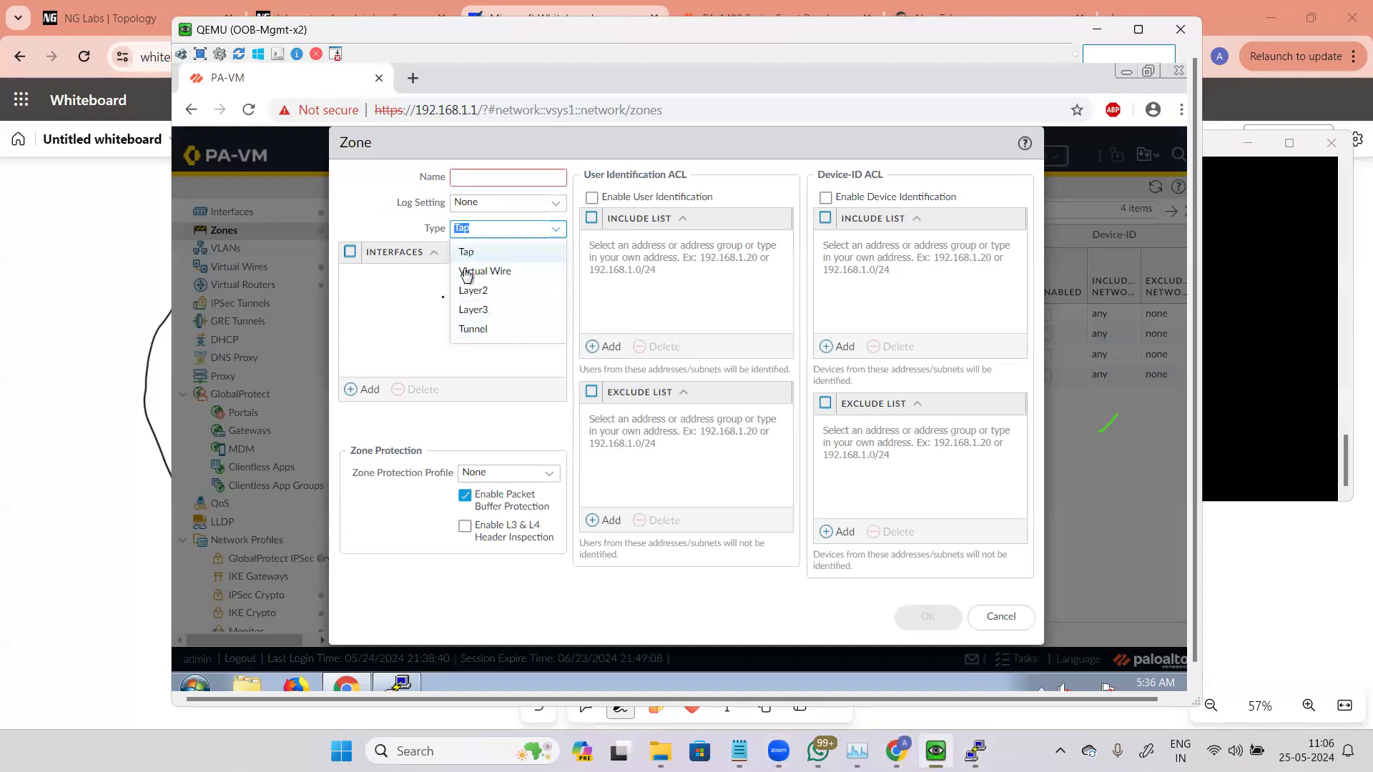
pyautogui.click(428, 325)
pyautogui.click(530, 229)
pyautogui.click(556, 229)
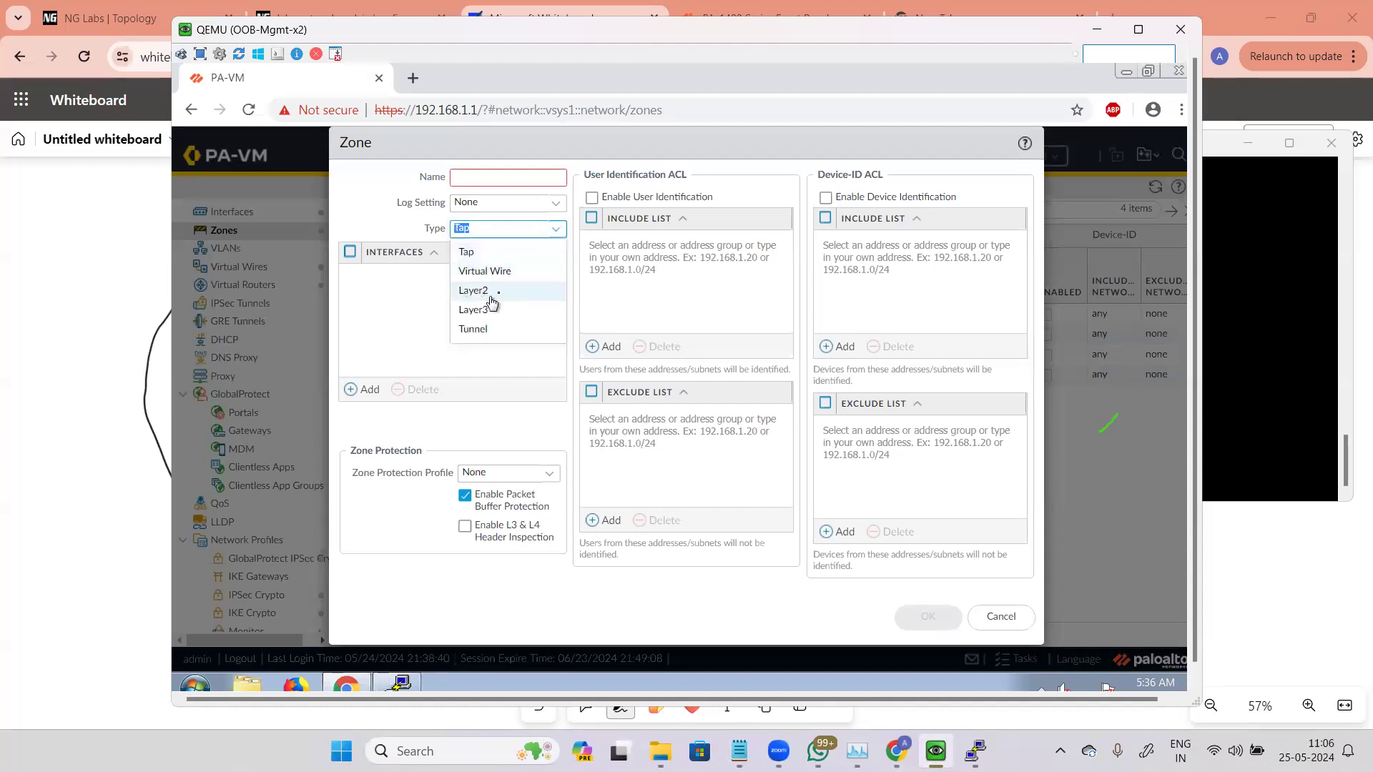
pyautogui.click(401, 362)
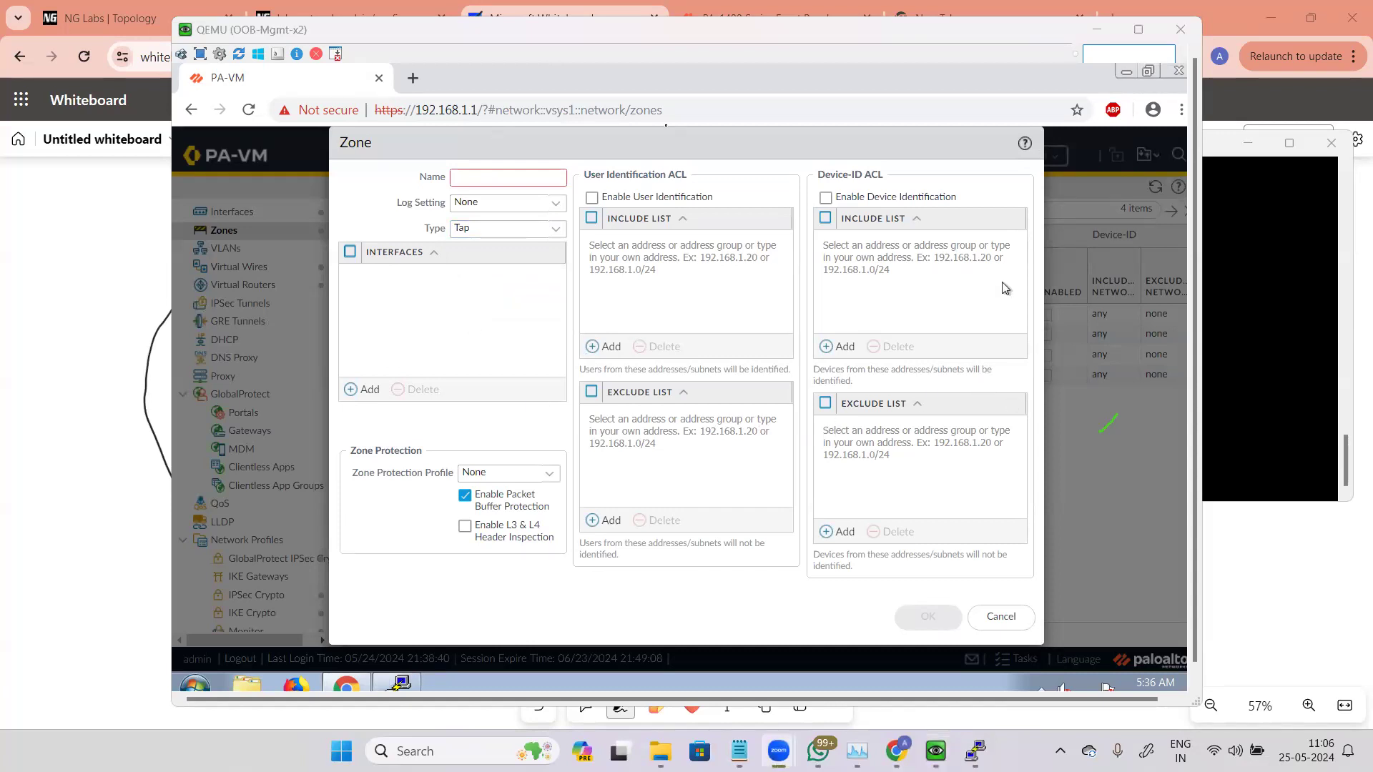
pyautogui.click(556, 228)
pyautogui.click(500, 248)
pyautogui.click(557, 230)
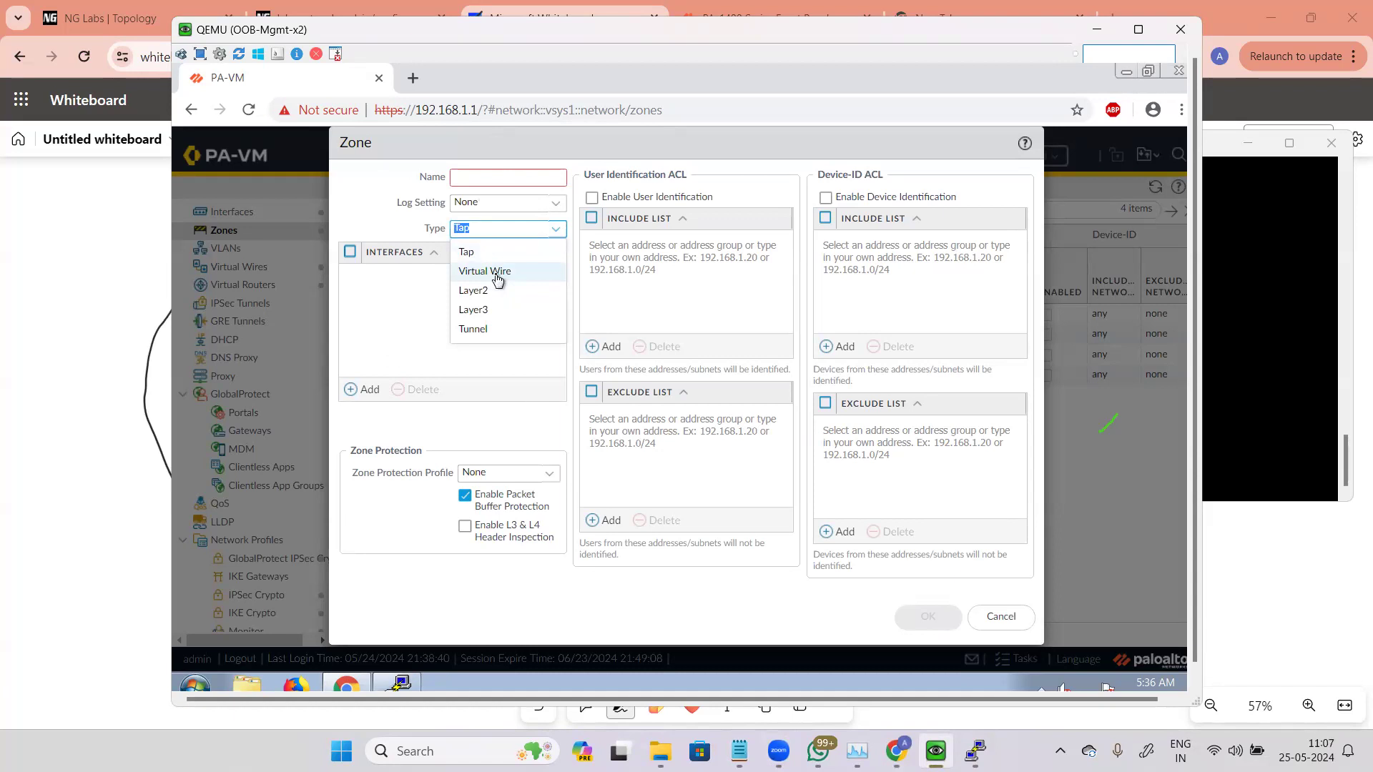
pyautogui.click(524, 379)
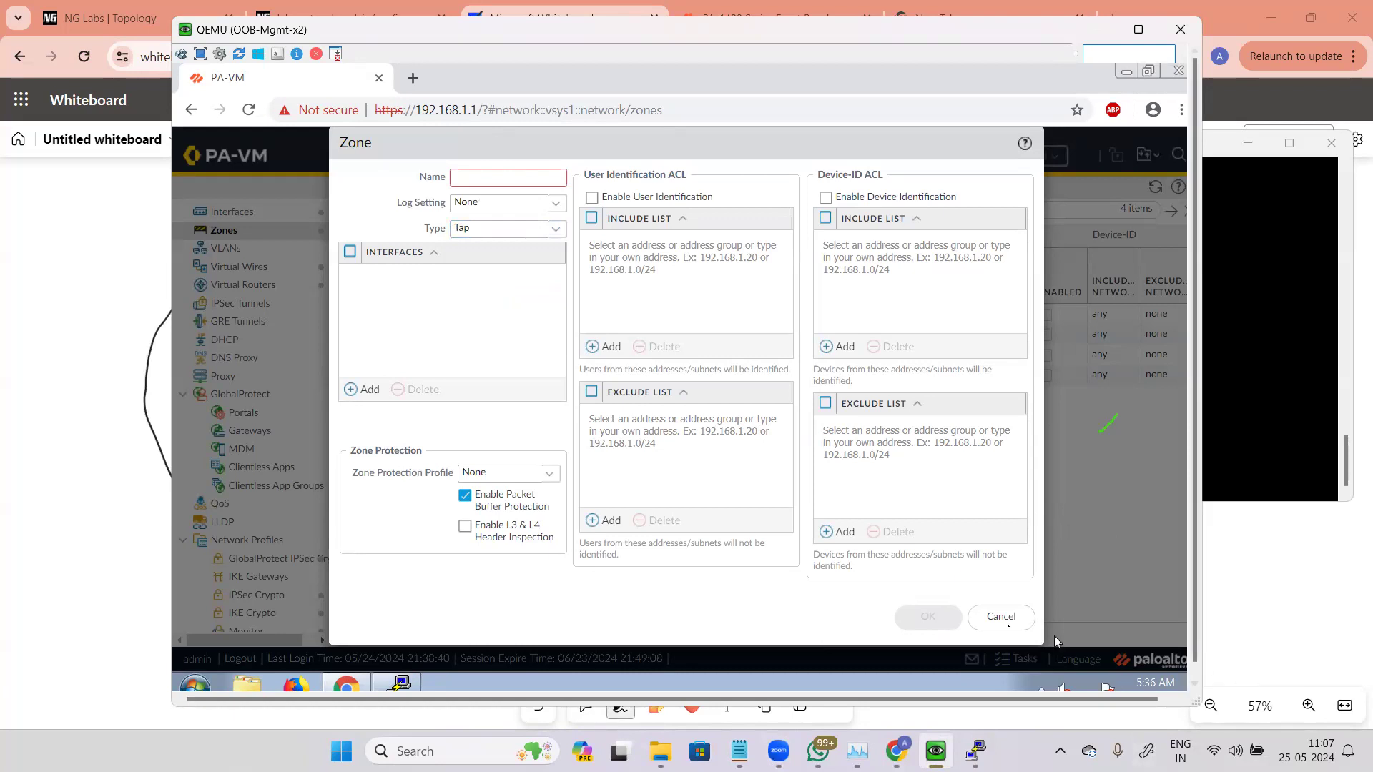
pyautogui.click(1000, 617)
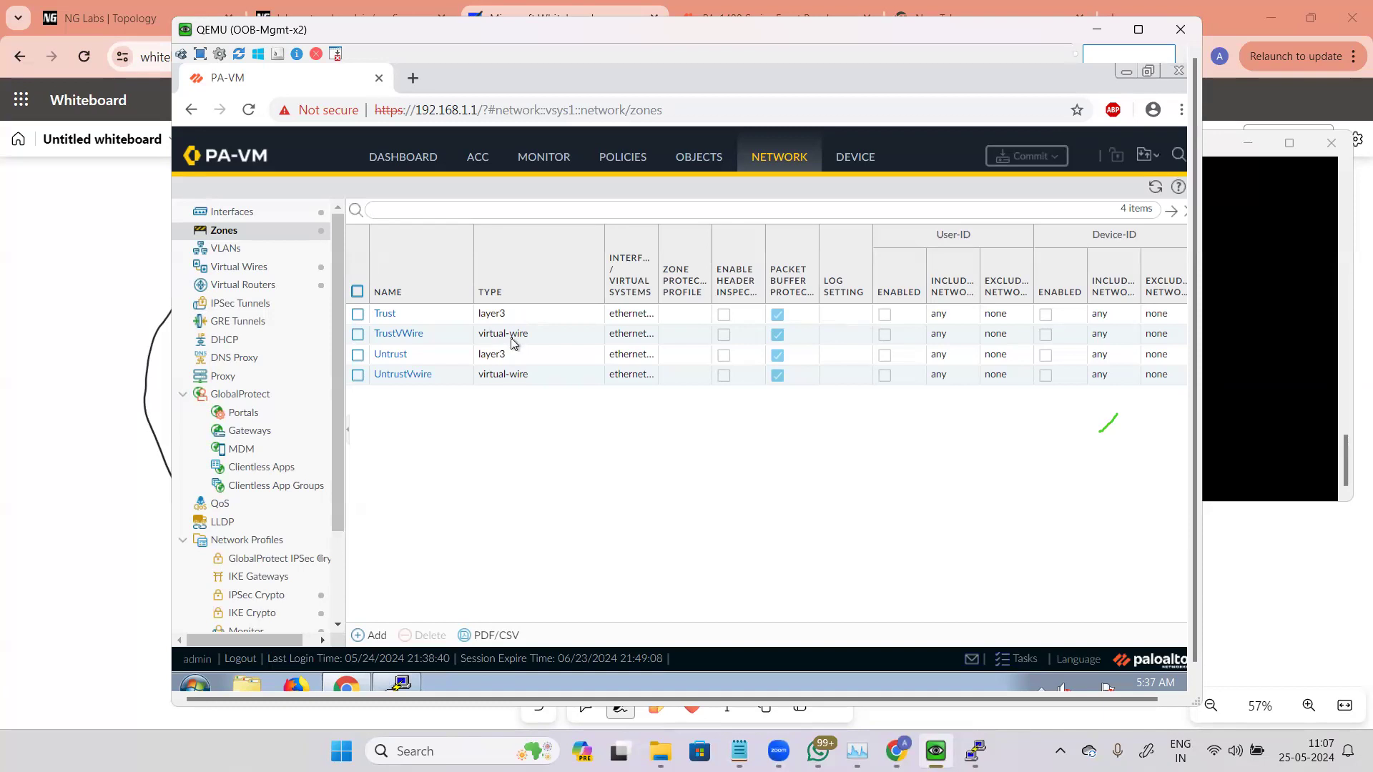
# Step: Try adding the TrustVWire and UntrustVwire zones to the Allow Any rule's source and destination zones and commit
pyautogui.click(630, 153)
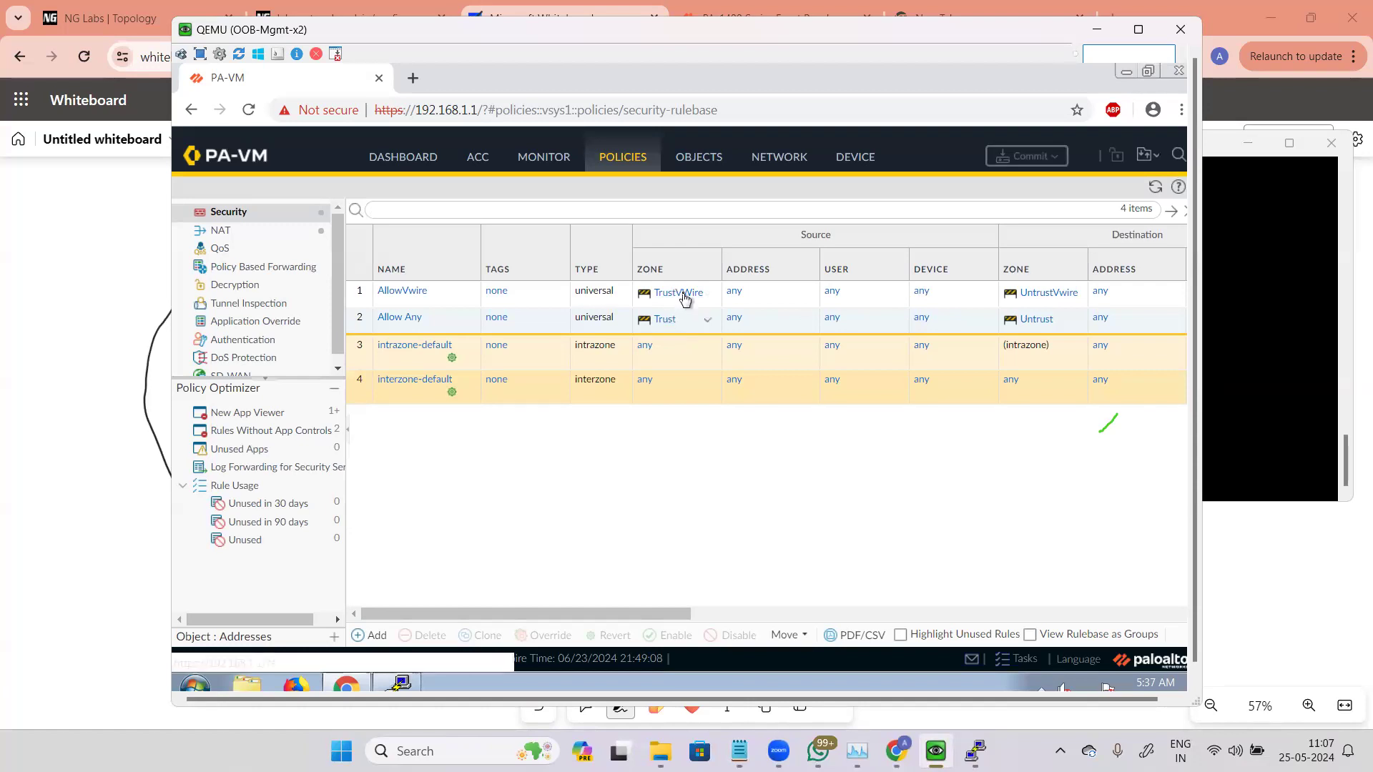
pyautogui.moveTo(684, 294); pyautogui.dragTo(688, 326)
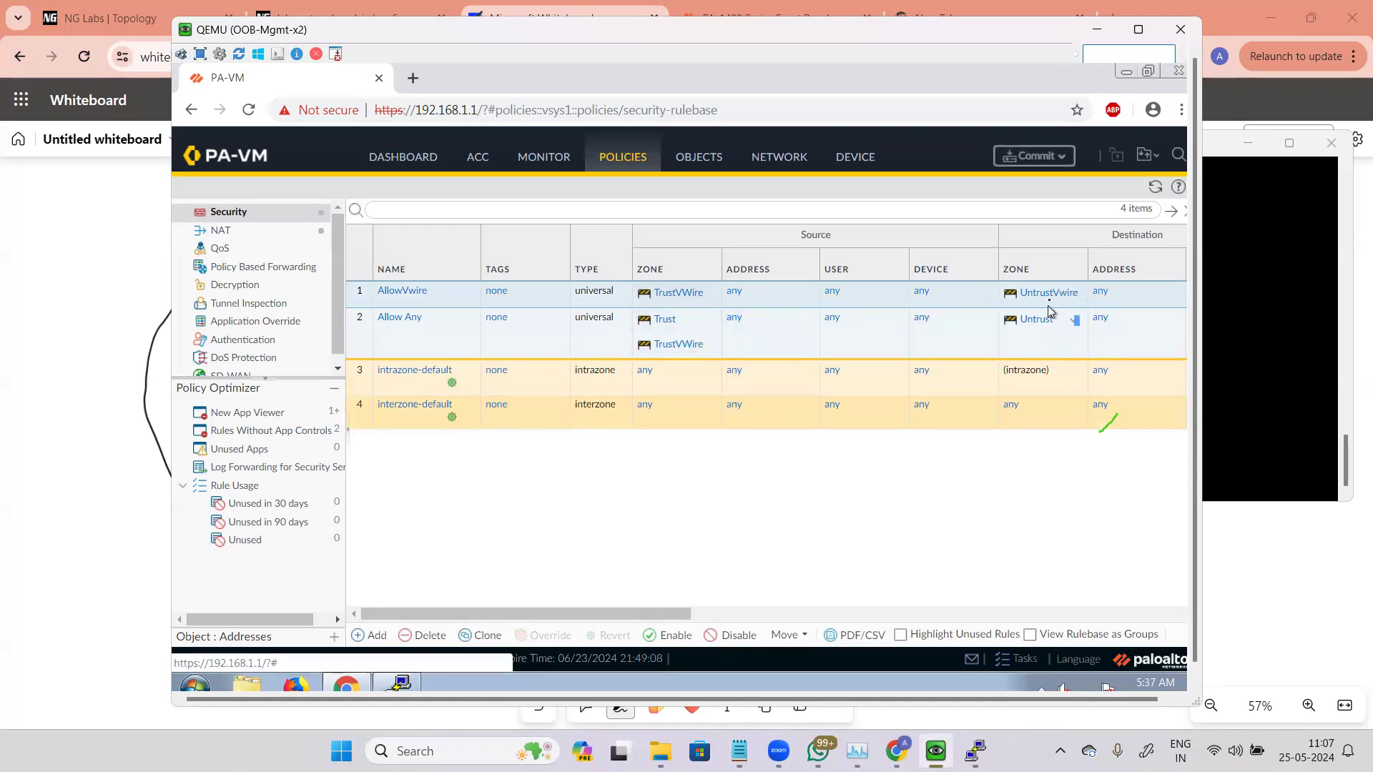
pyautogui.moveTo(1040, 324); pyautogui.dragTo(1051, 358)
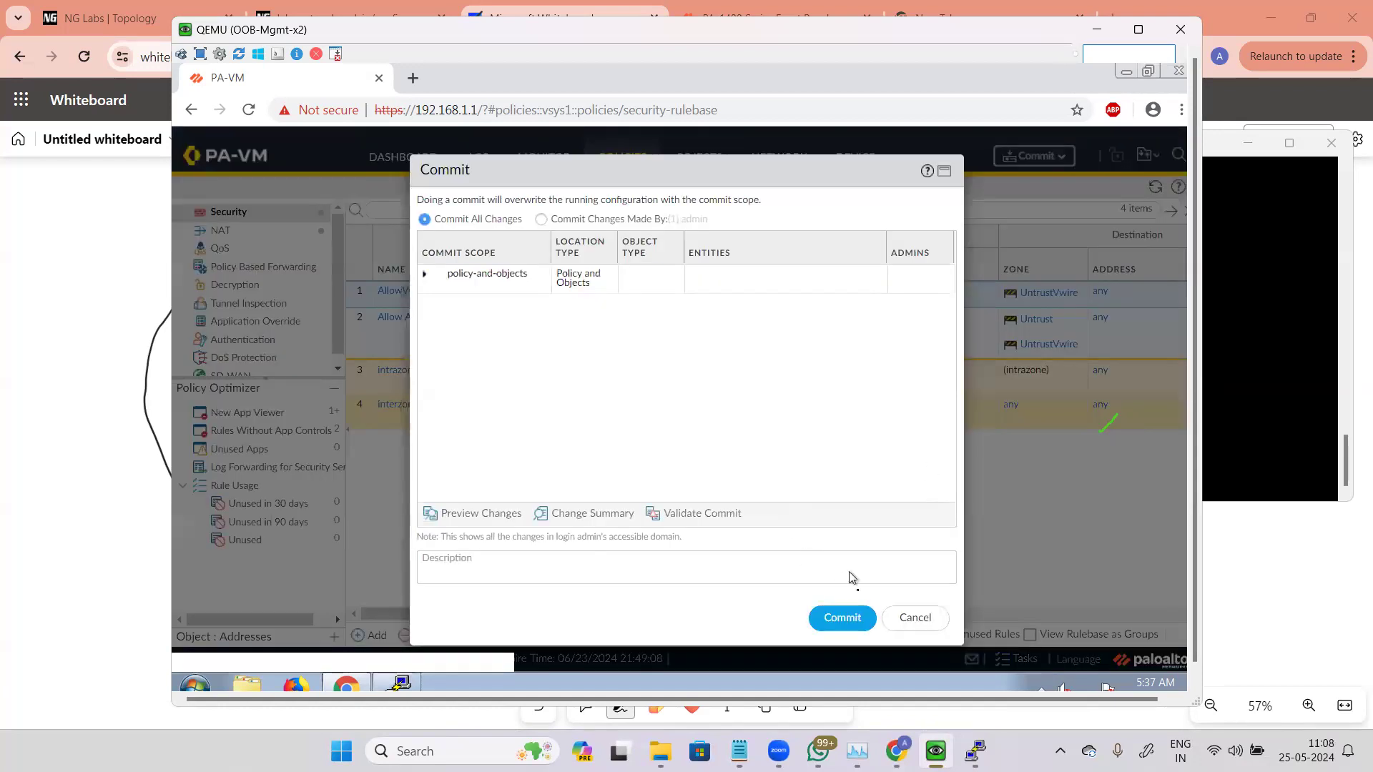
pyautogui.click(843, 619)
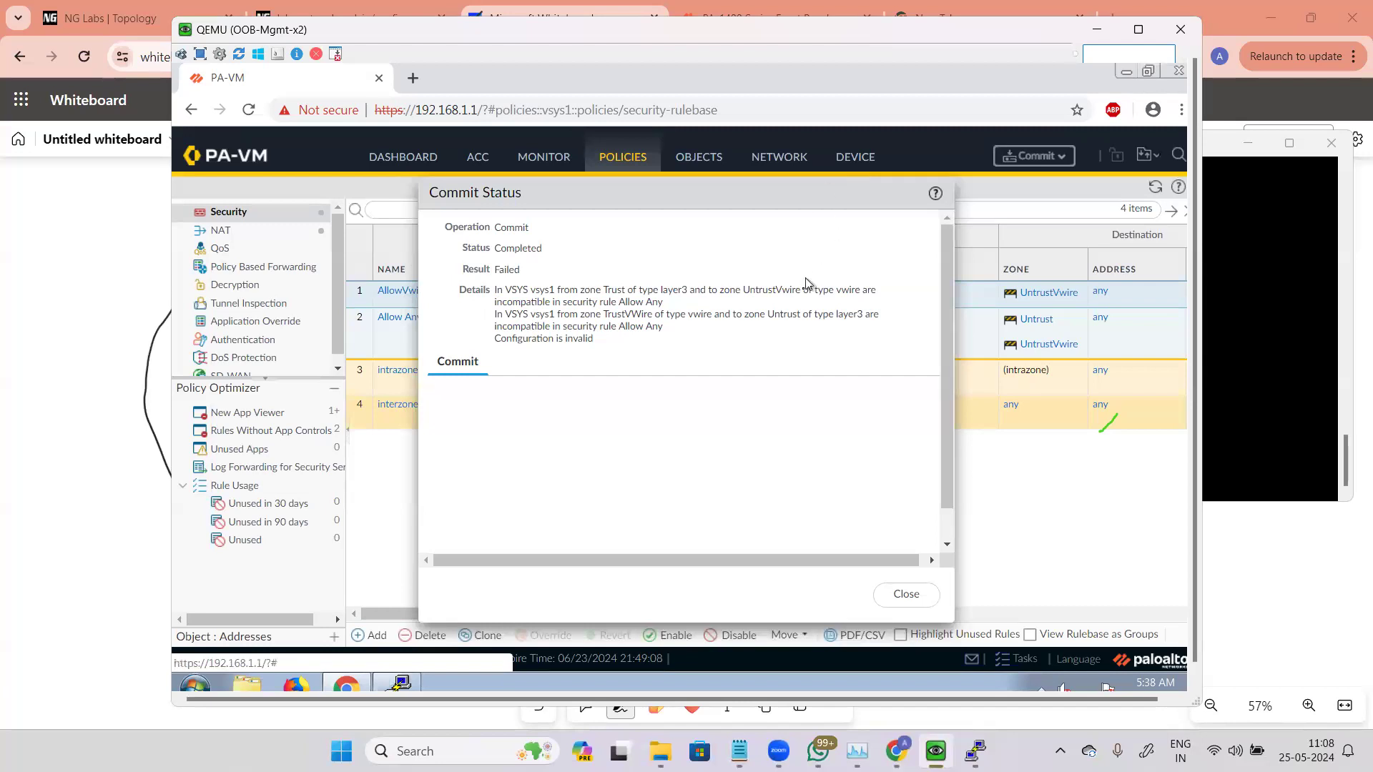
# Step: Examine the commit status details about the incompatible zone types, then close the status window
pyautogui.moveTo(670, 295); pyautogui.dragTo(876, 306)
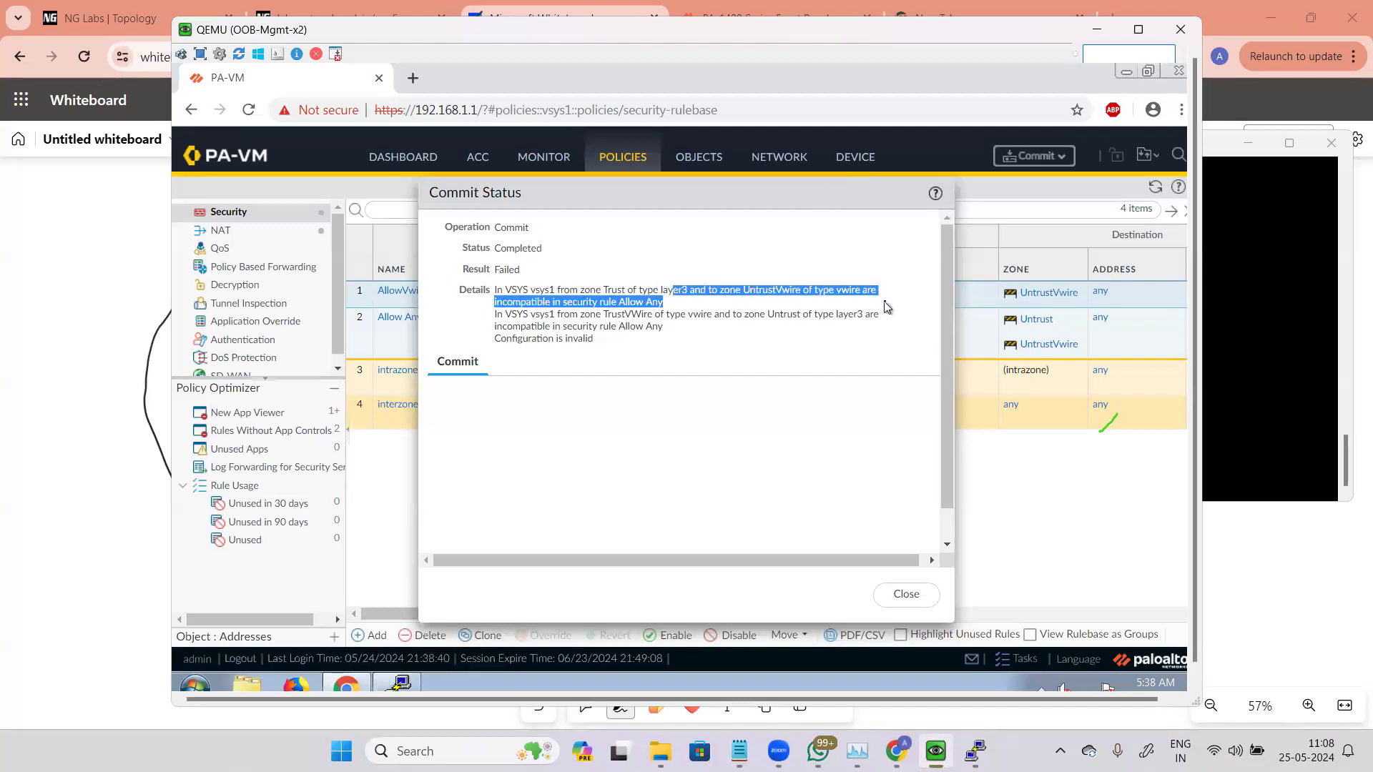
pyautogui.click(616, 298)
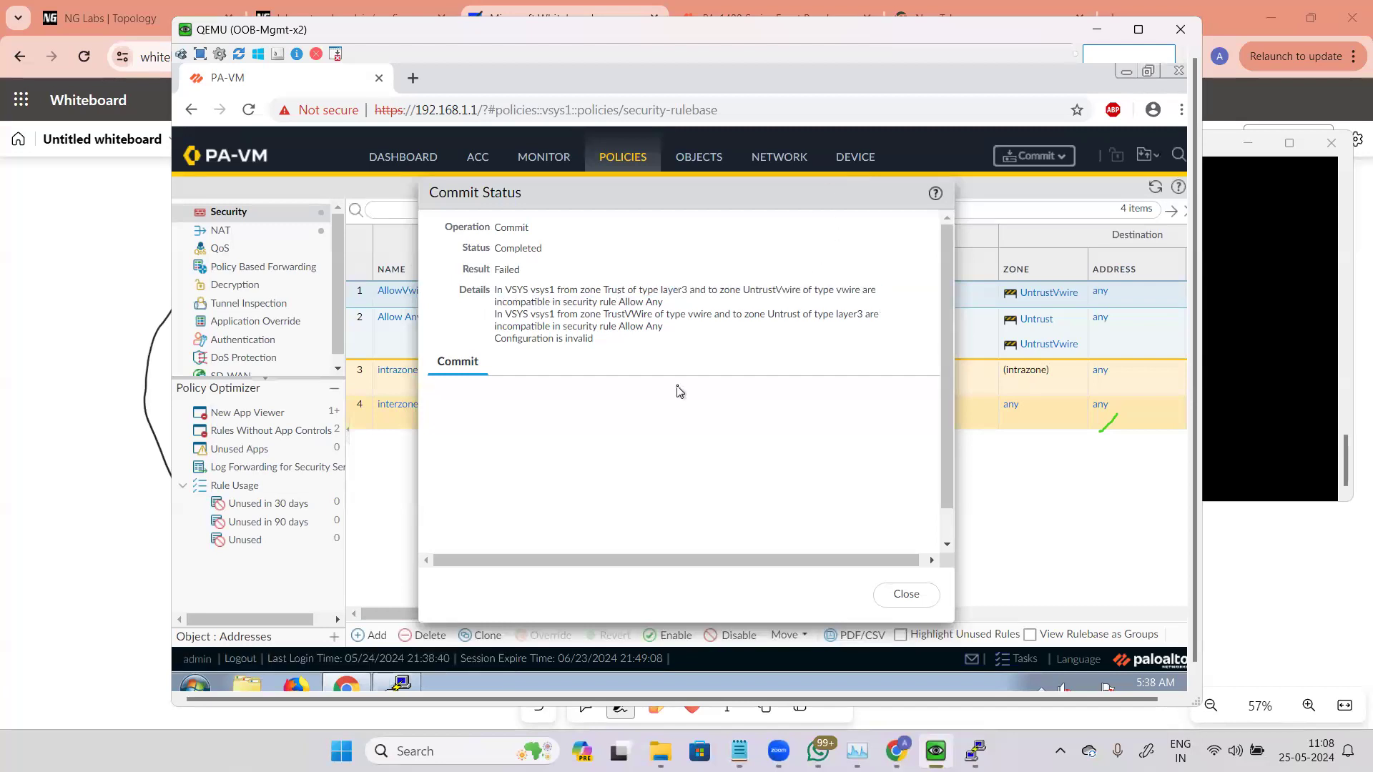
pyautogui.moveTo(494, 303); pyautogui.dragTo(659, 311)
pyautogui.click(600, 297)
pyautogui.click(908, 595)
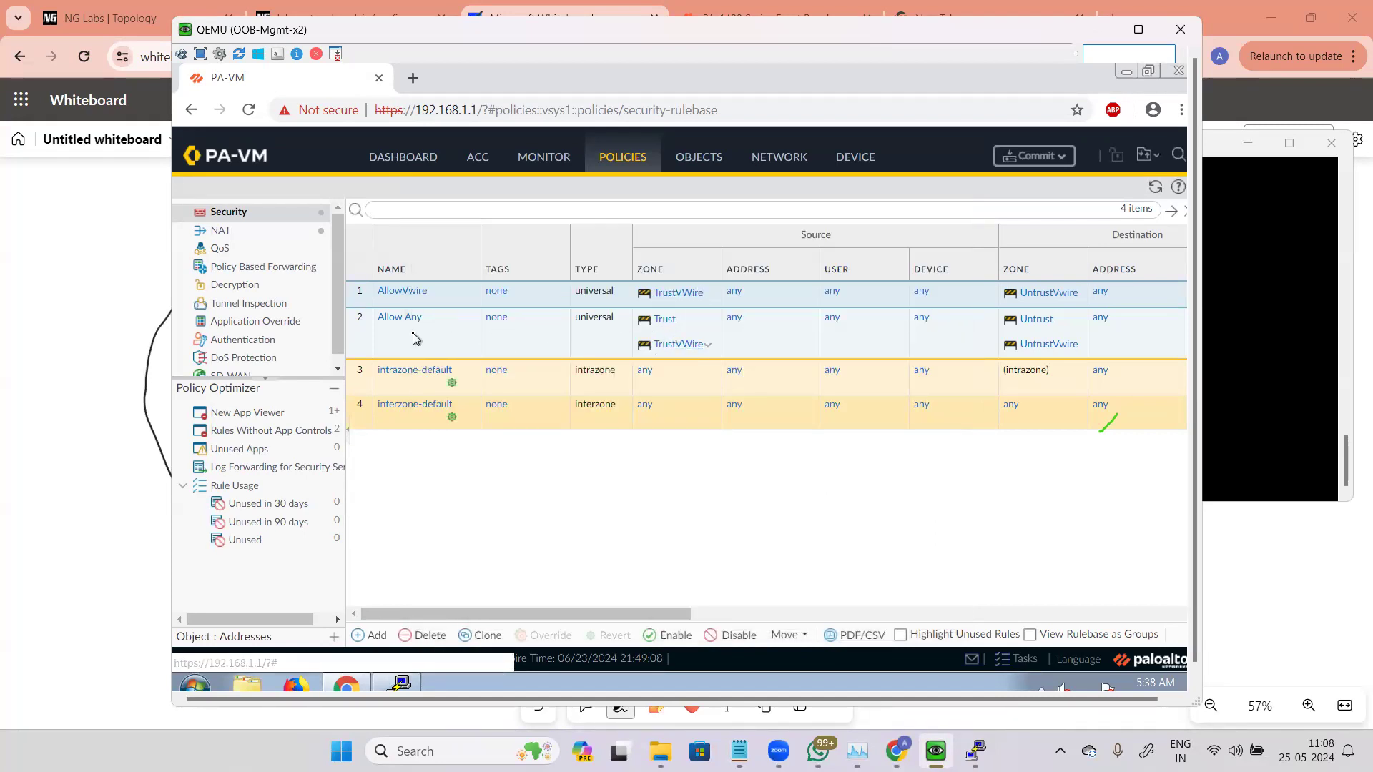
# Step: Remove the TrustVWire zone from the Allow Any rule's source zones
pyautogui.doubleClick(608, 347)
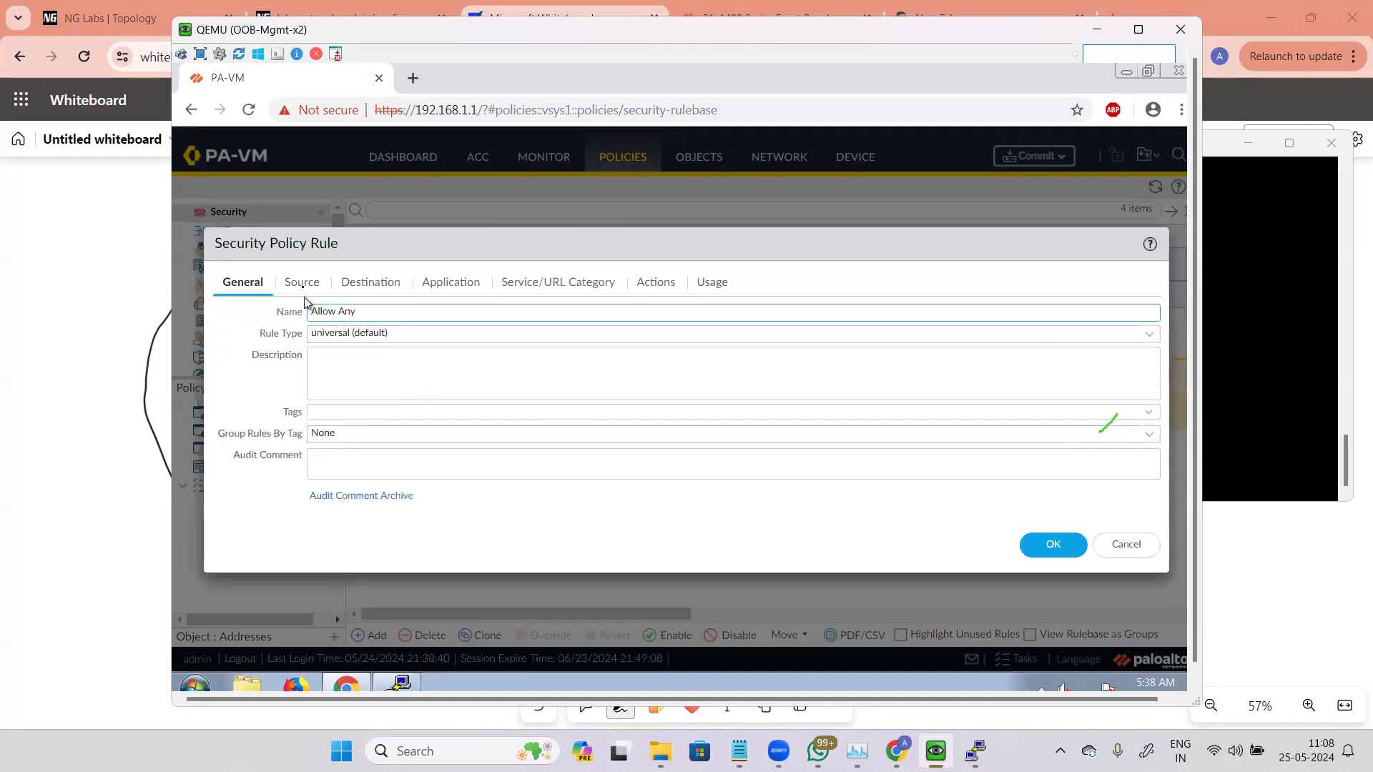
pyautogui.click(304, 299)
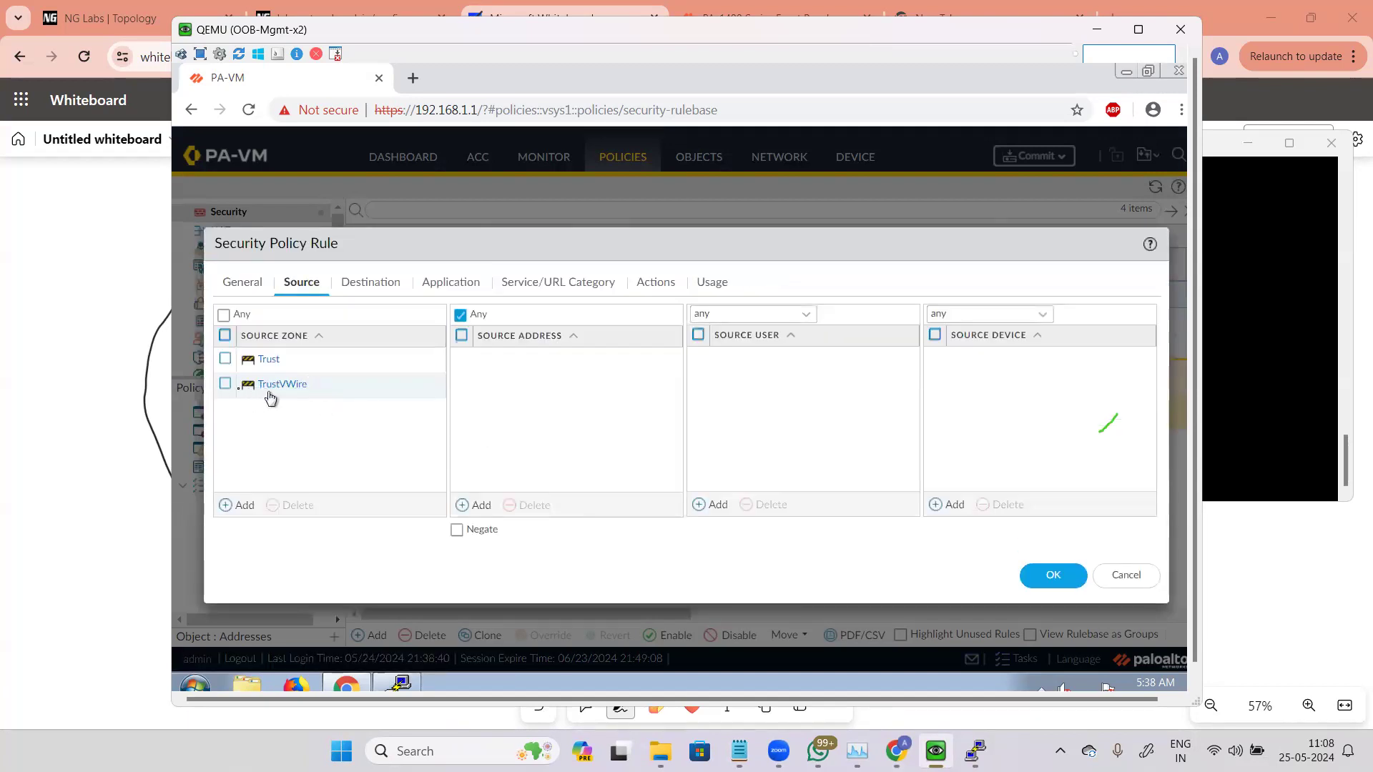
pyautogui.click(224, 387)
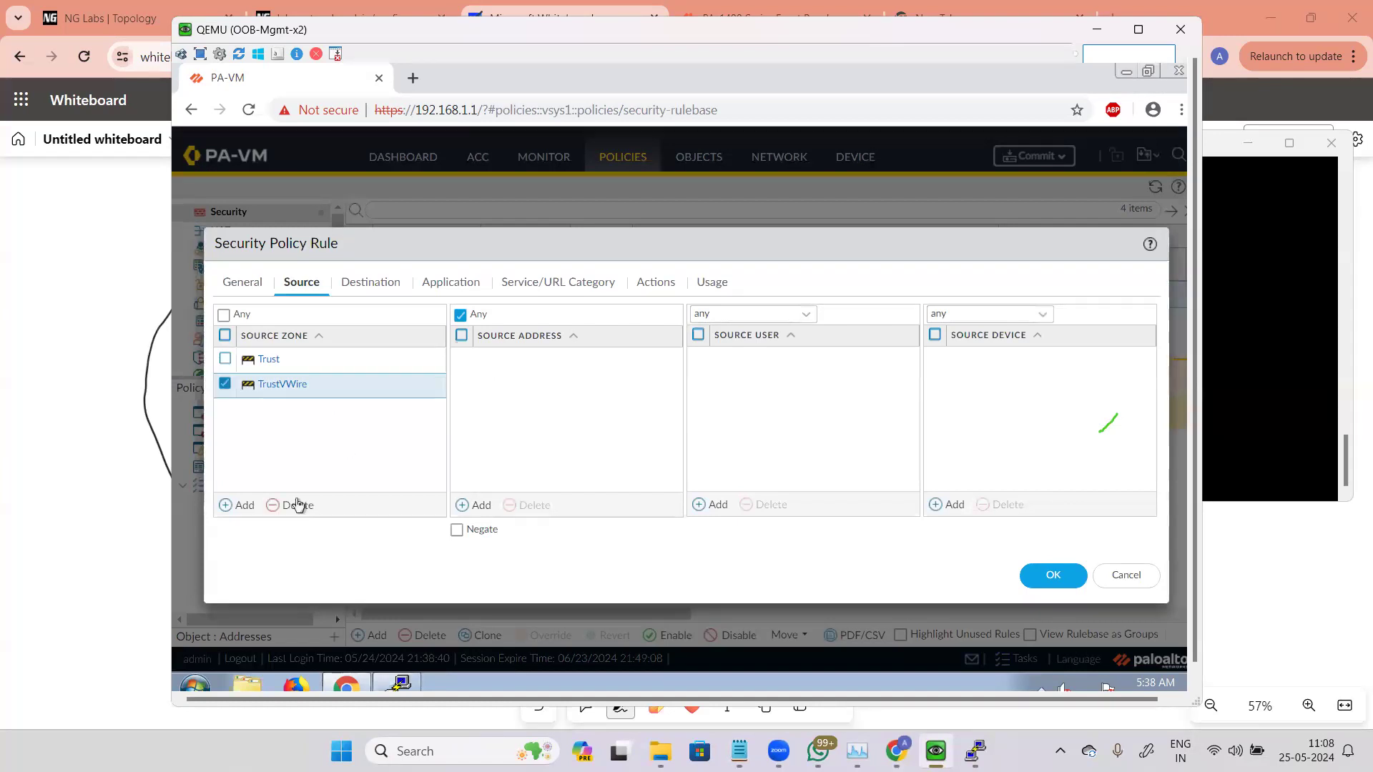
pyautogui.click(300, 505)
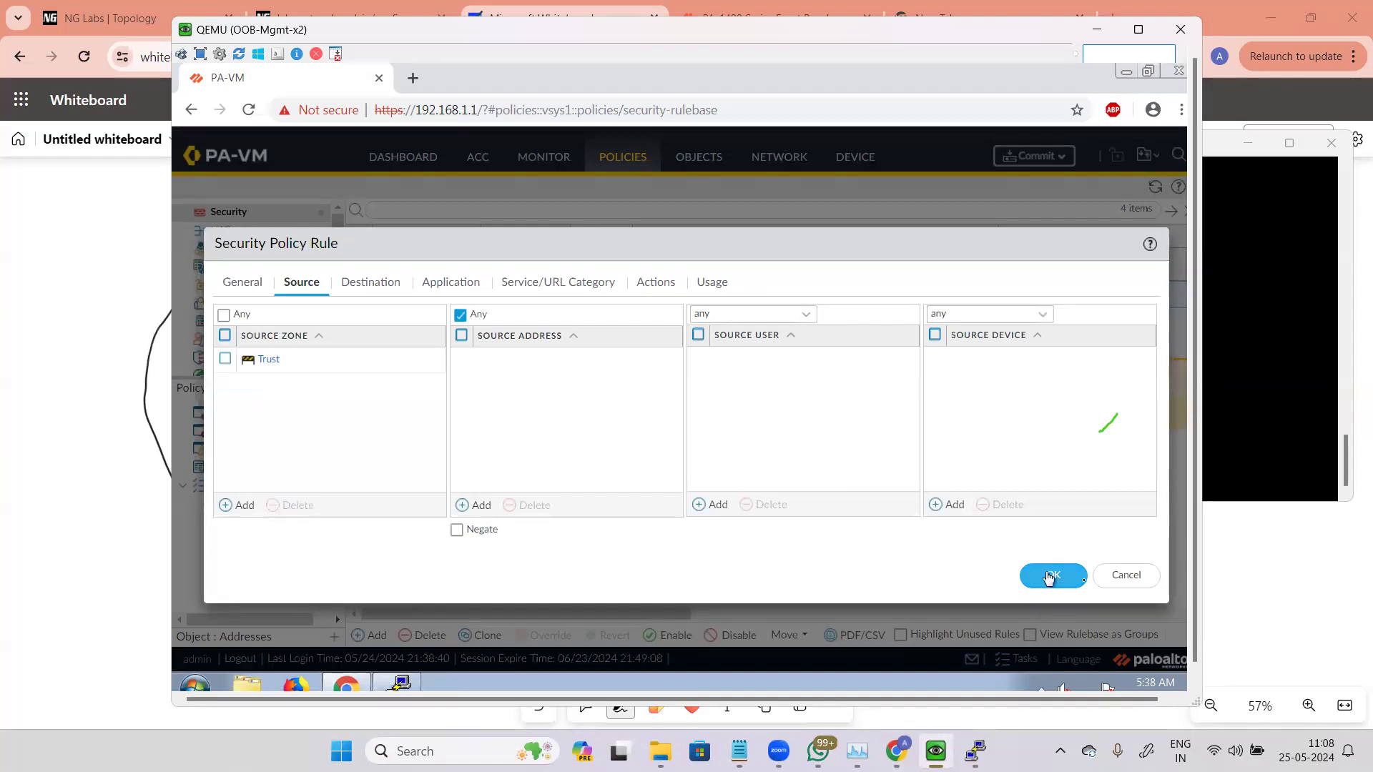
pyautogui.click(1050, 574)
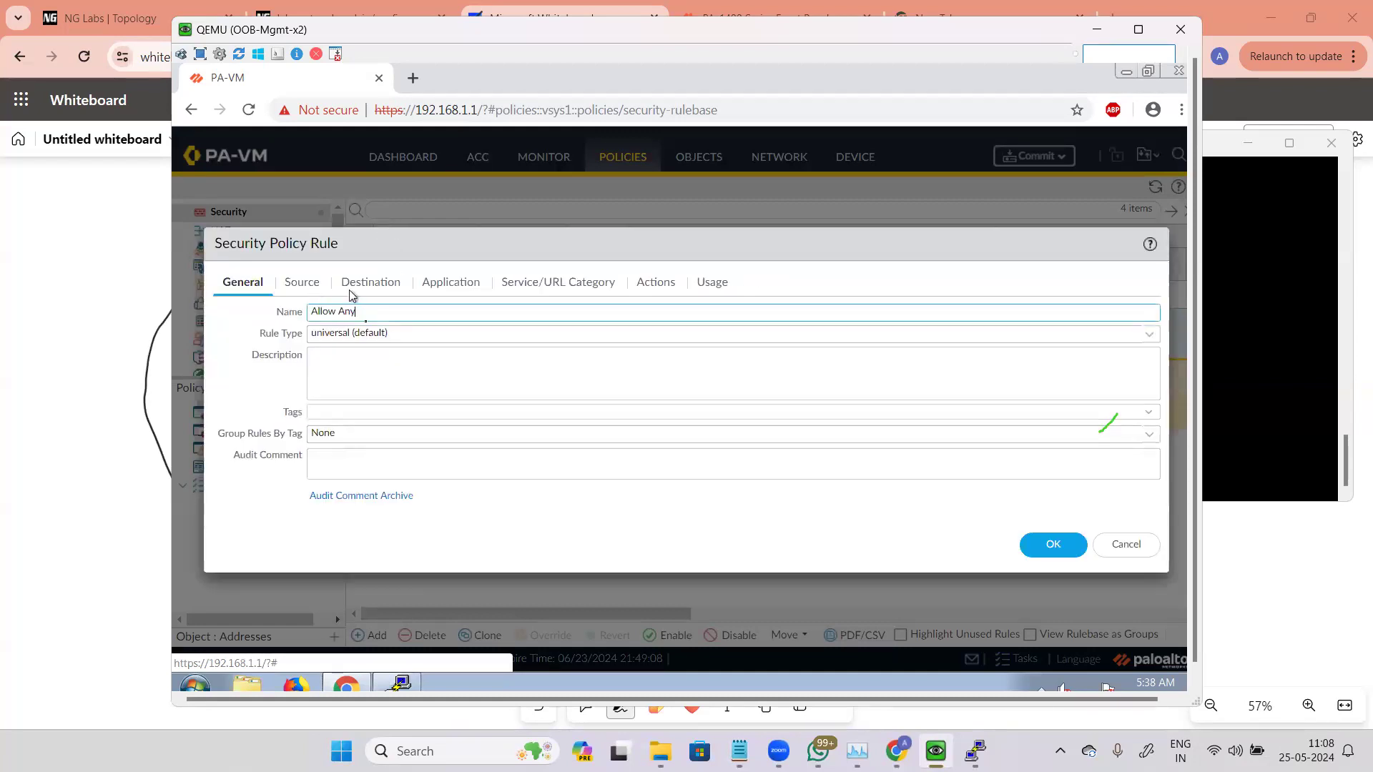
# Step: Remove the UntrustVwire zone from the Allow Any rule's destination zones
pyautogui.click(352, 289)
pyautogui.click(225, 386)
pyautogui.click(290, 505)
pyautogui.click(1038, 578)
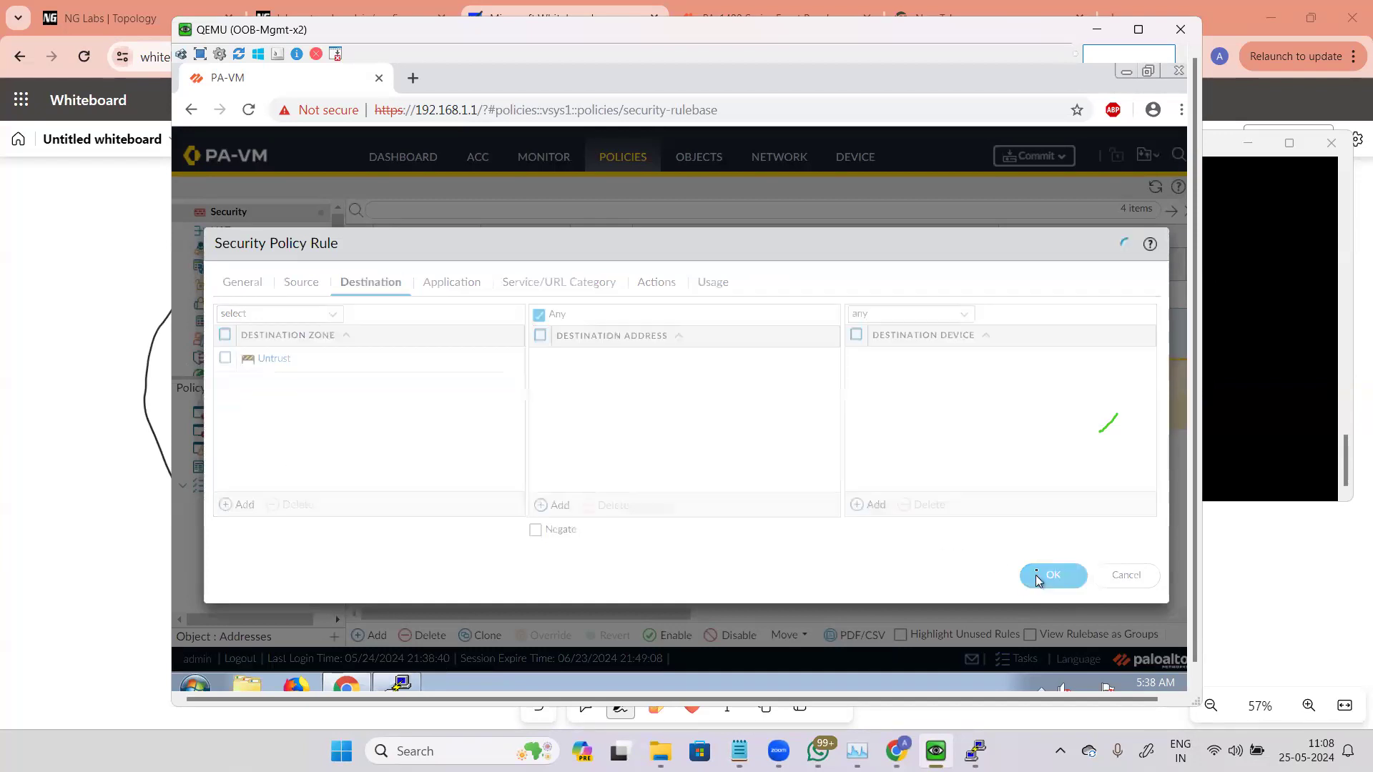
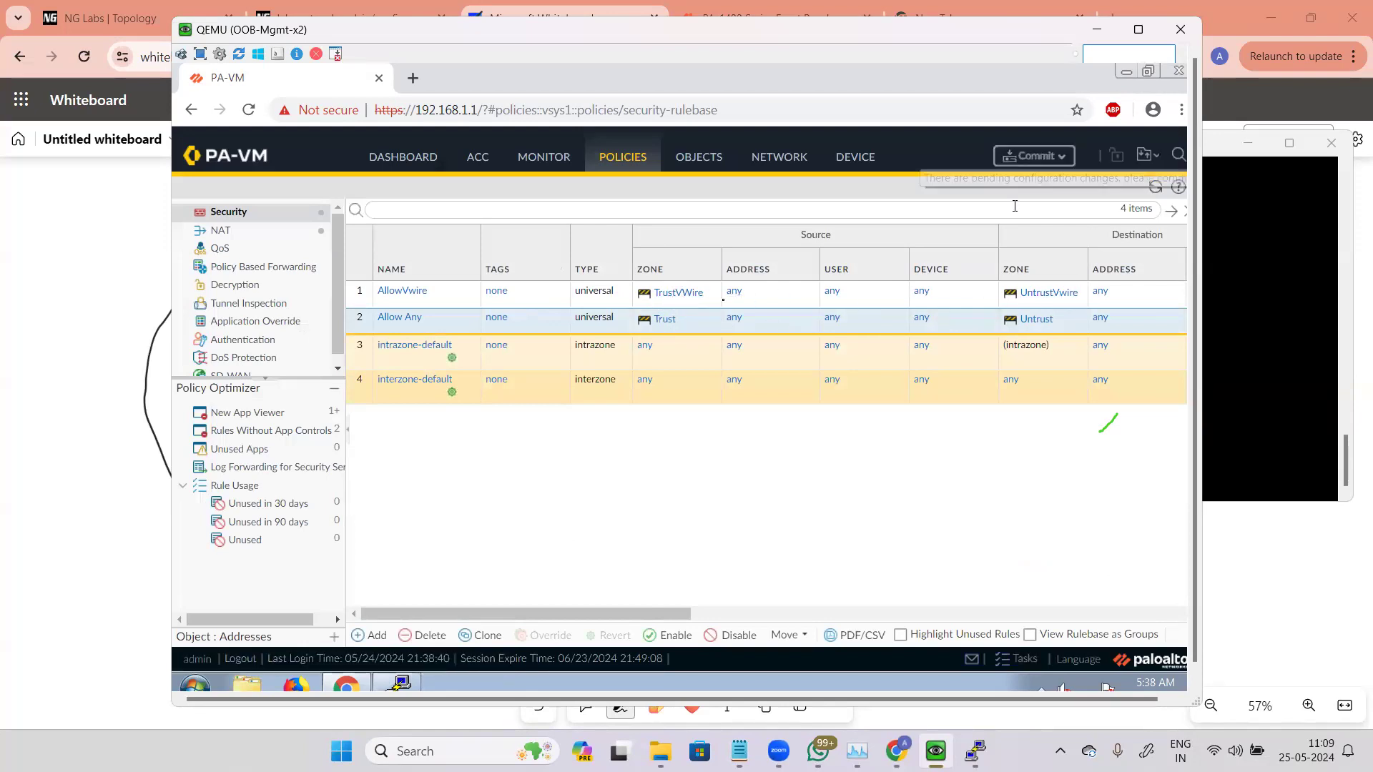
# Step: Try setting the Allow Any rule's source zone to TrustVWire and commit the configuration
pyautogui.click(416, 324)
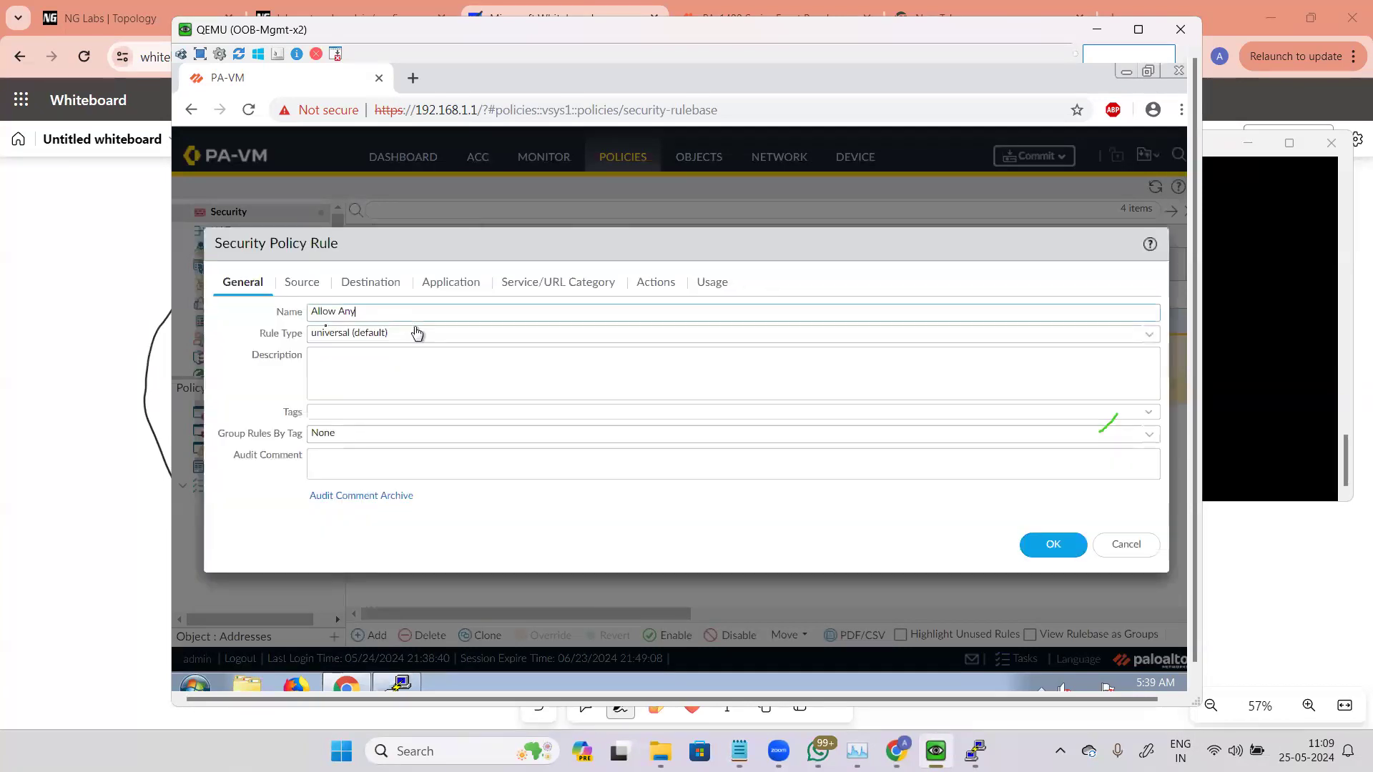
pyautogui.click(301, 282)
pyautogui.click(225, 358)
pyautogui.click(290, 505)
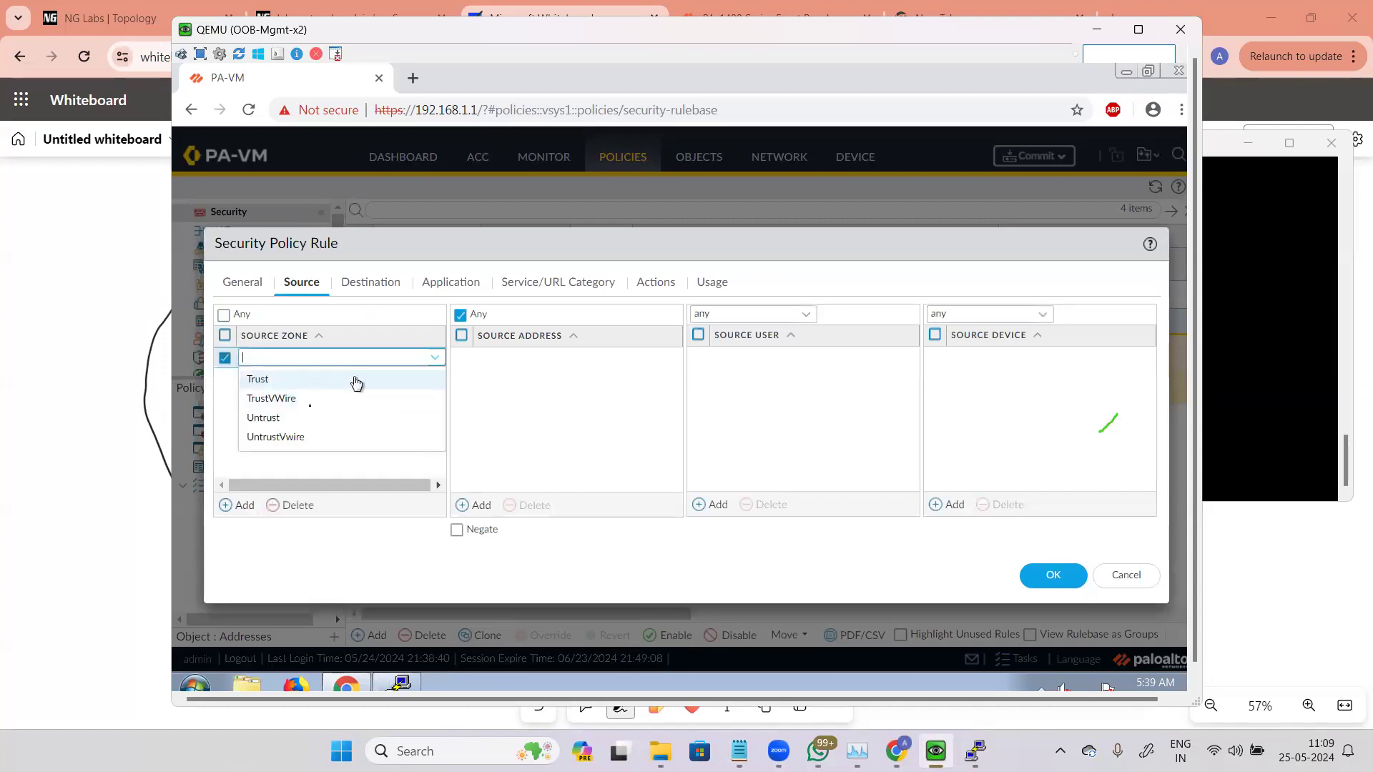
pyautogui.click(282, 398)
pyautogui.click(1062, 583)
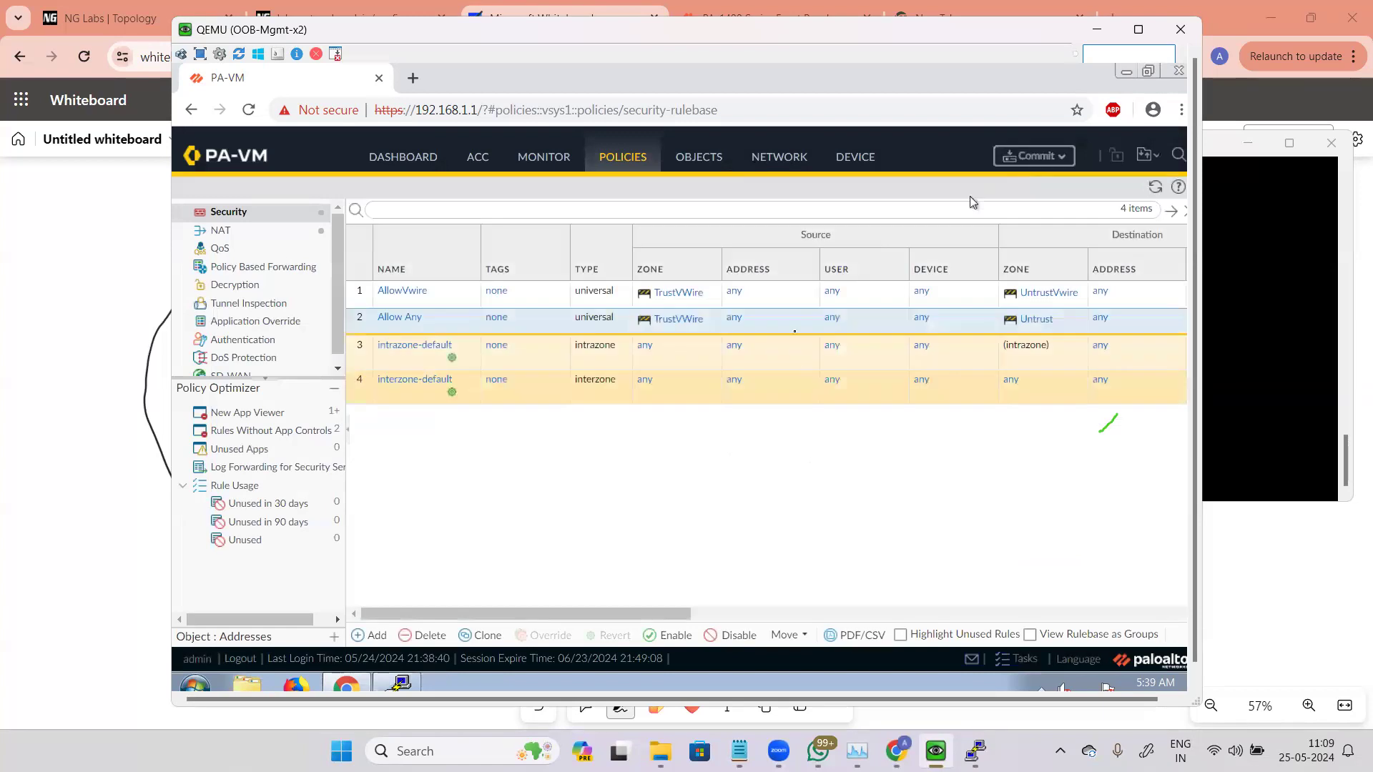
pyautogui.click(1034, 155)
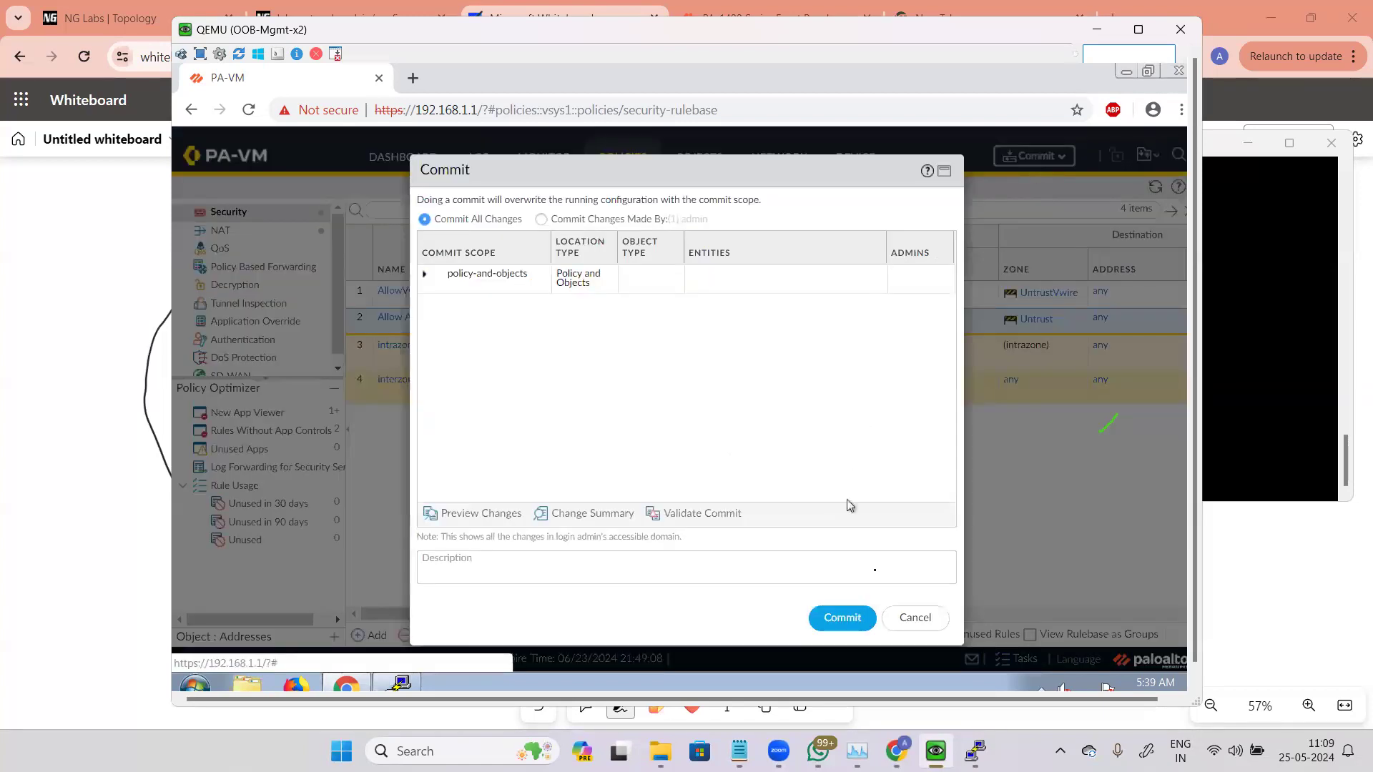
pyautogui.click(842, 617)
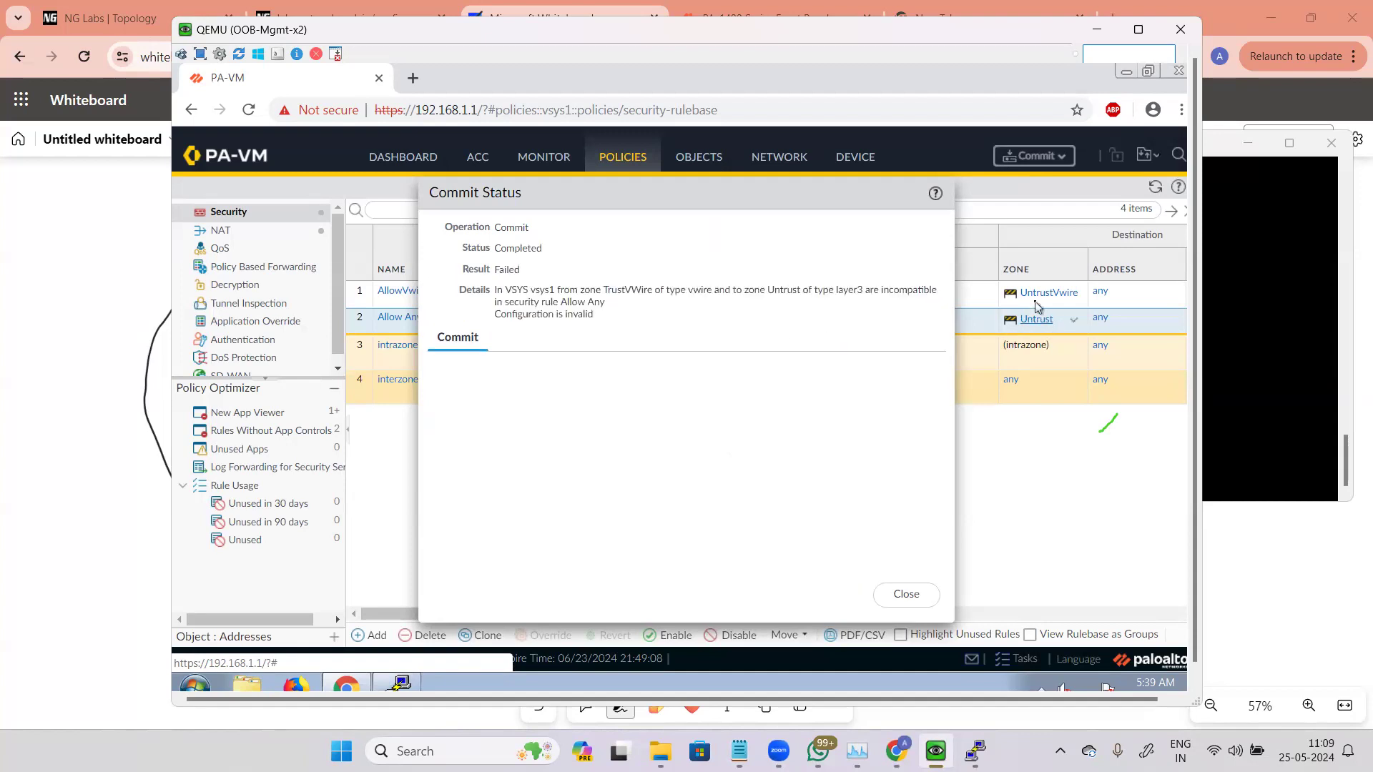
# Step: Examine the commit status details about incompatible zone types, then close the status window
pyautogui.moveTo(595, 290); pyautogui.dragTo(770, 305)
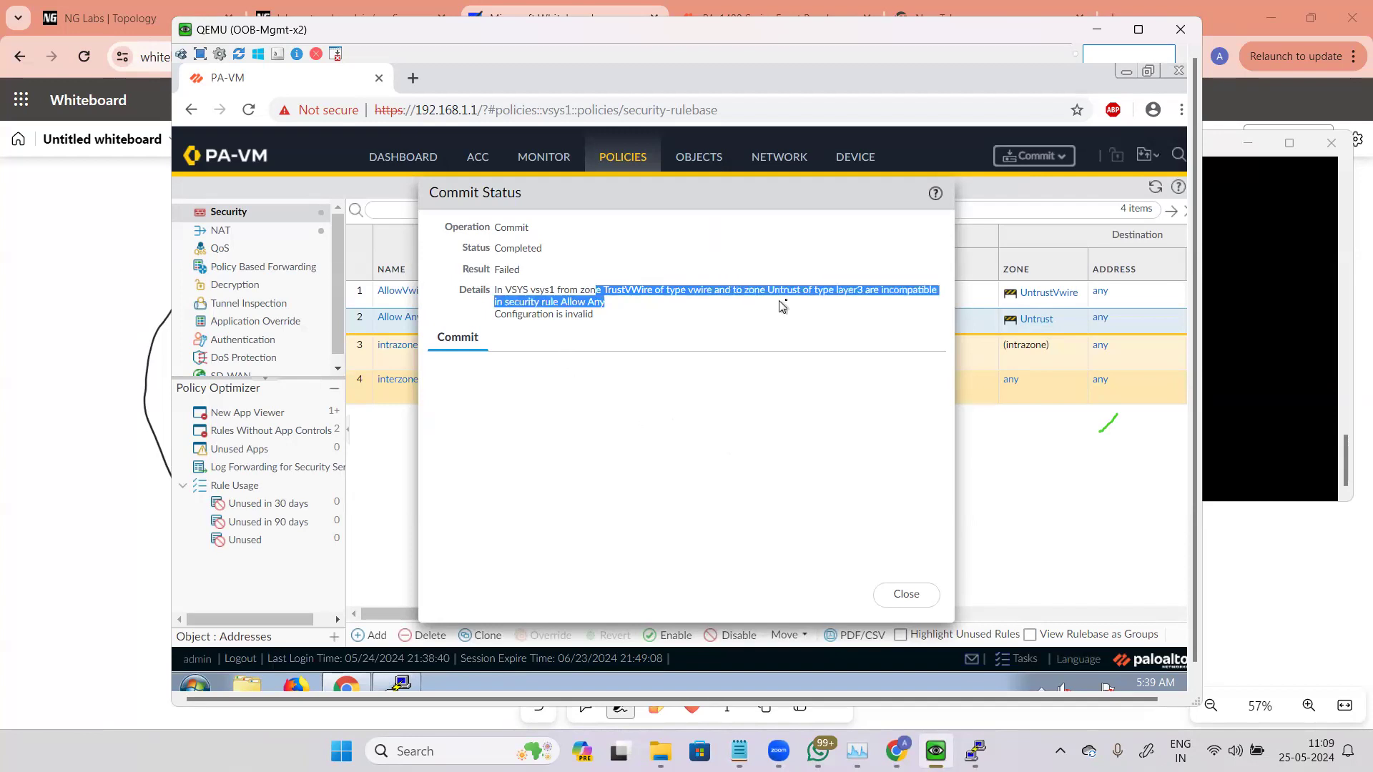
pyautogui.click(805, 301)
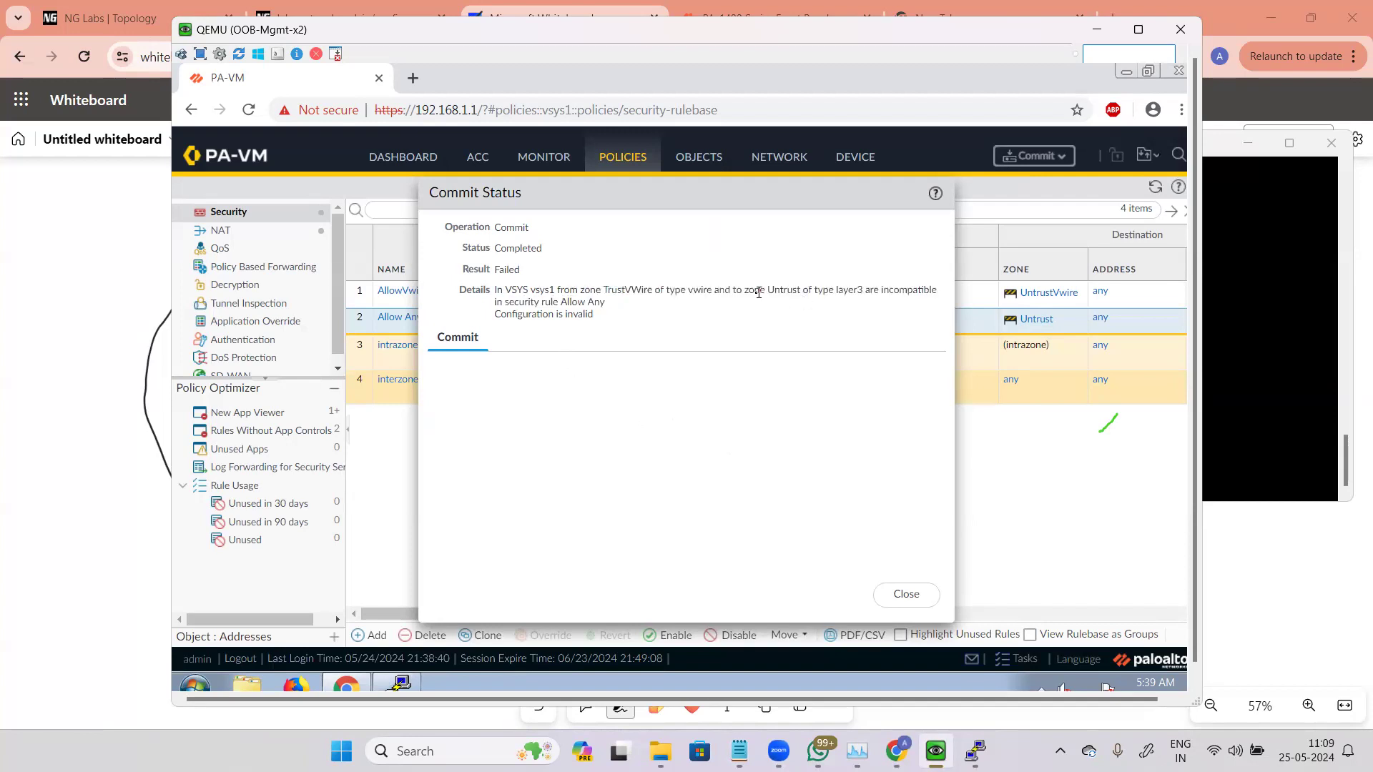
pyautogui.moveTo(810, 294); pyautogui.dragTo(881, 304)
pyautogui.click(895, 304)
pyautogui.click(886, 598)
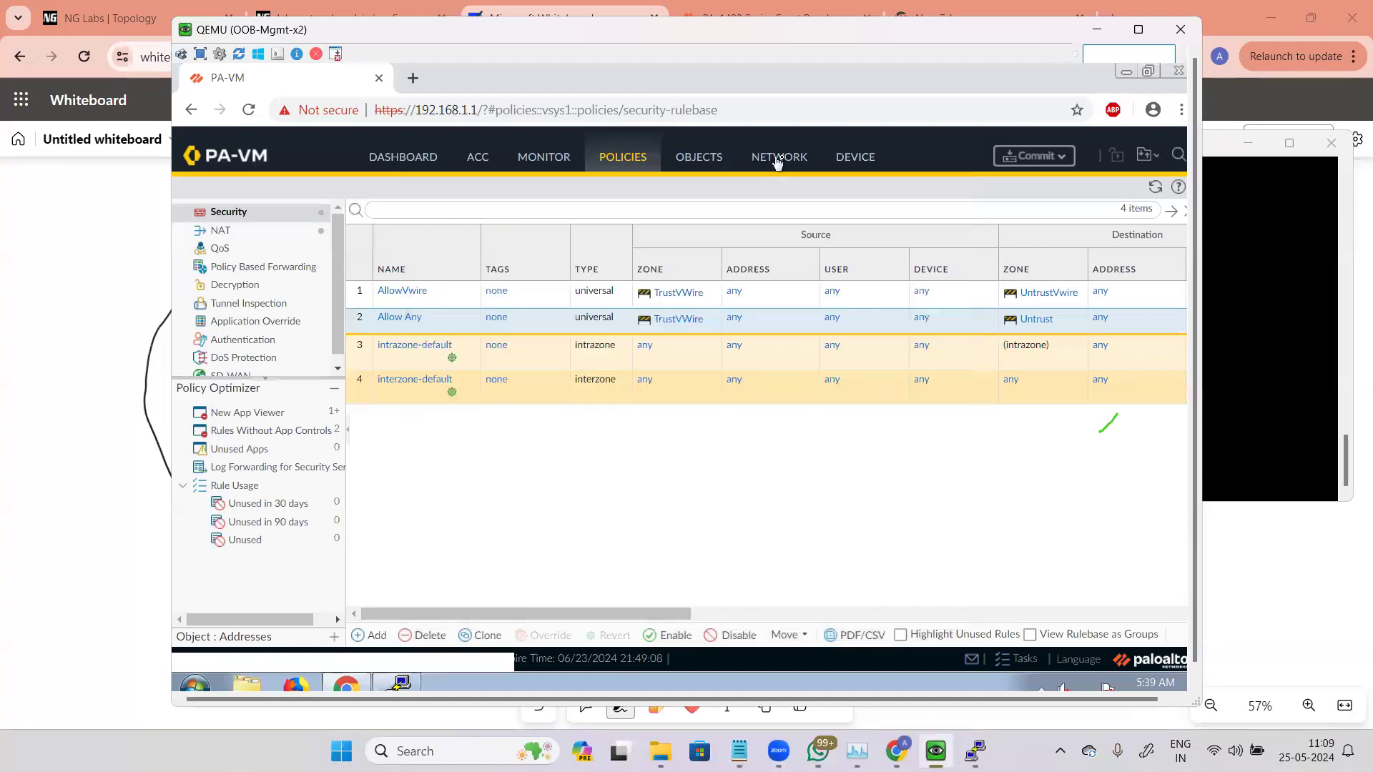
# Step: Try to save the virtual wire zone under the name Trust, then cancel the zone dialog
pyautogui.click(785, 160)
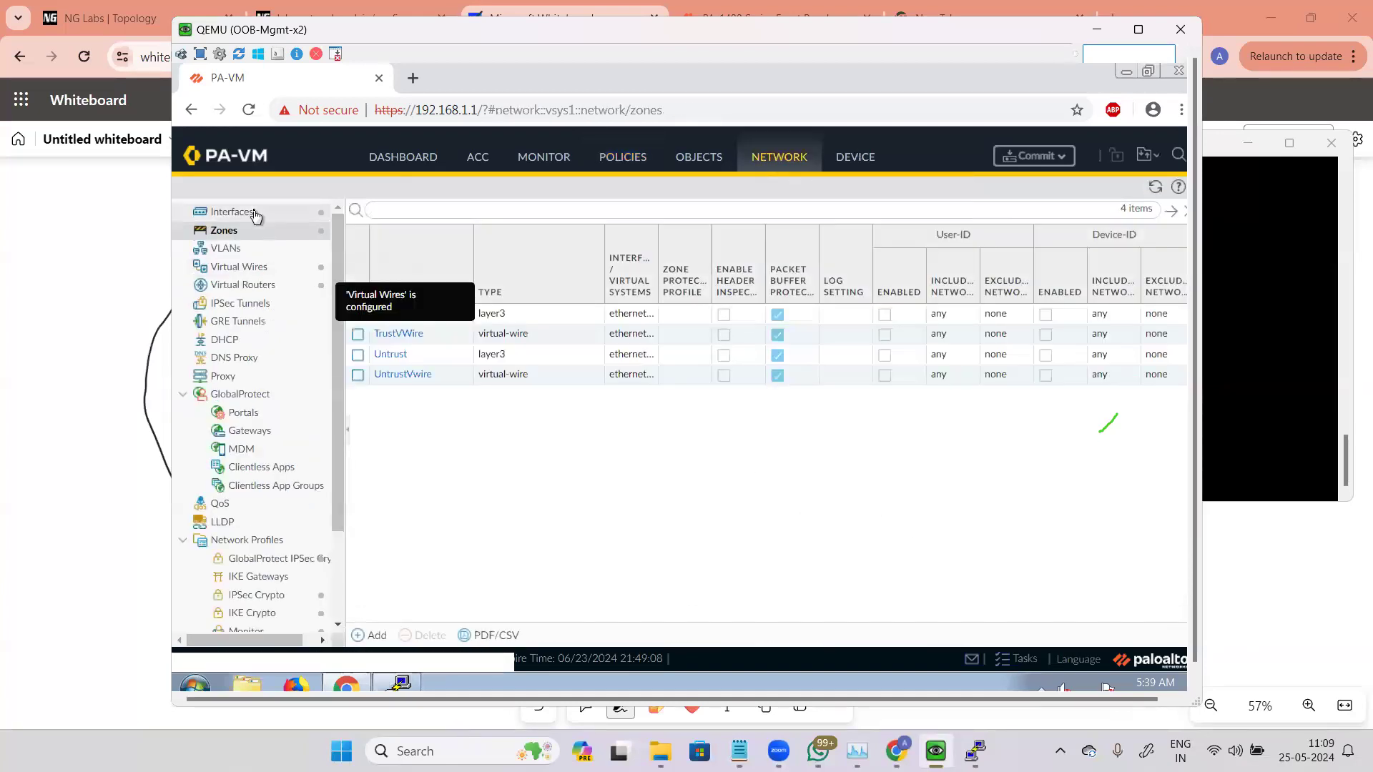
pyautogui.click(401, 336)
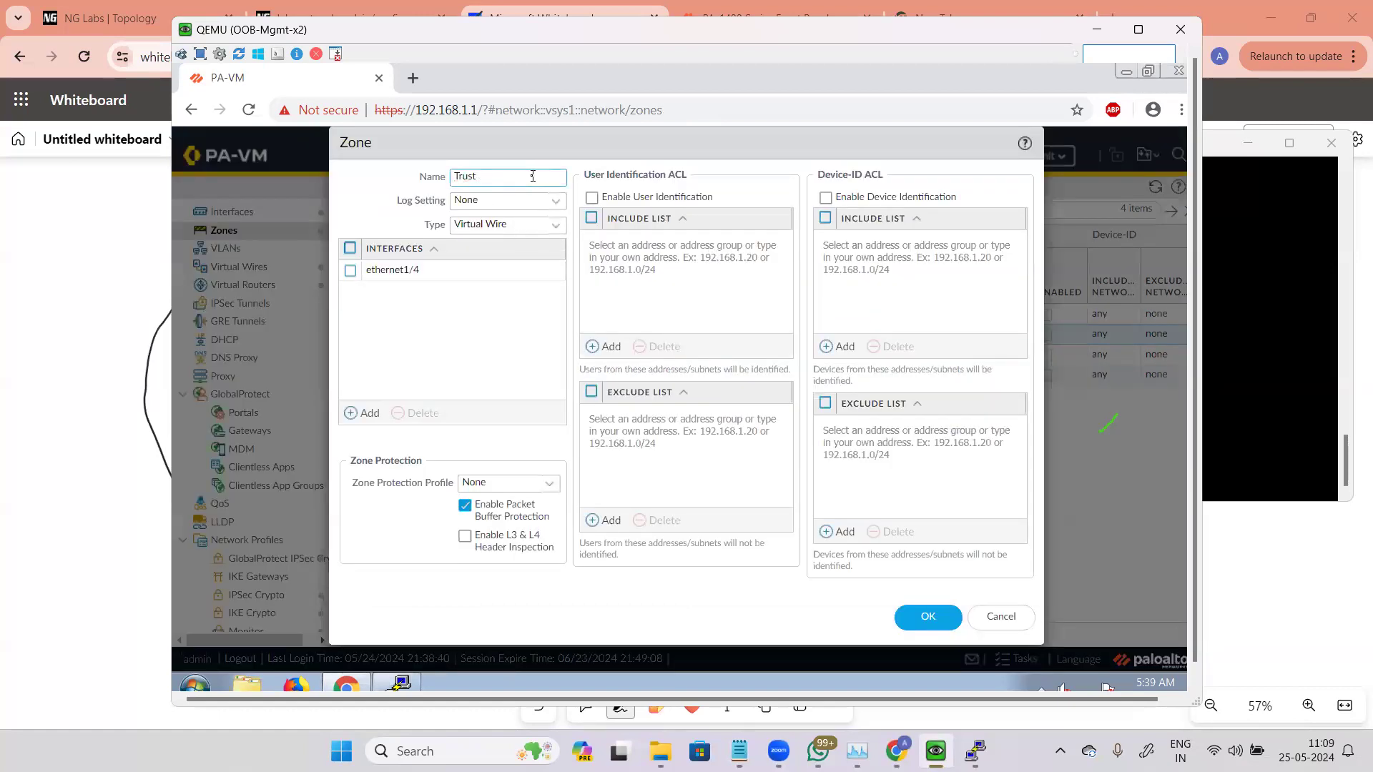
pyautogui.click(924, 616)
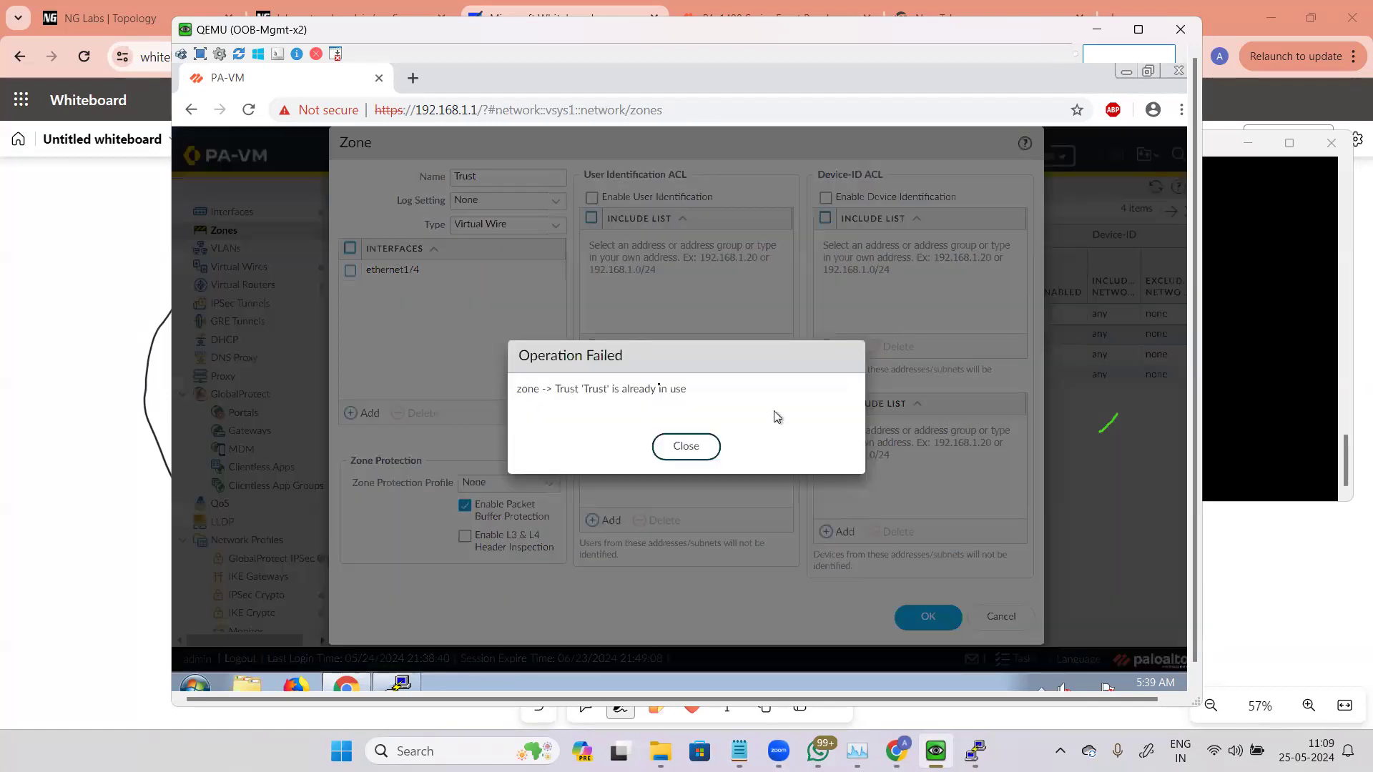
pyautogui.moveTo(690, 391); pyautogui.dragTo(514, 394)
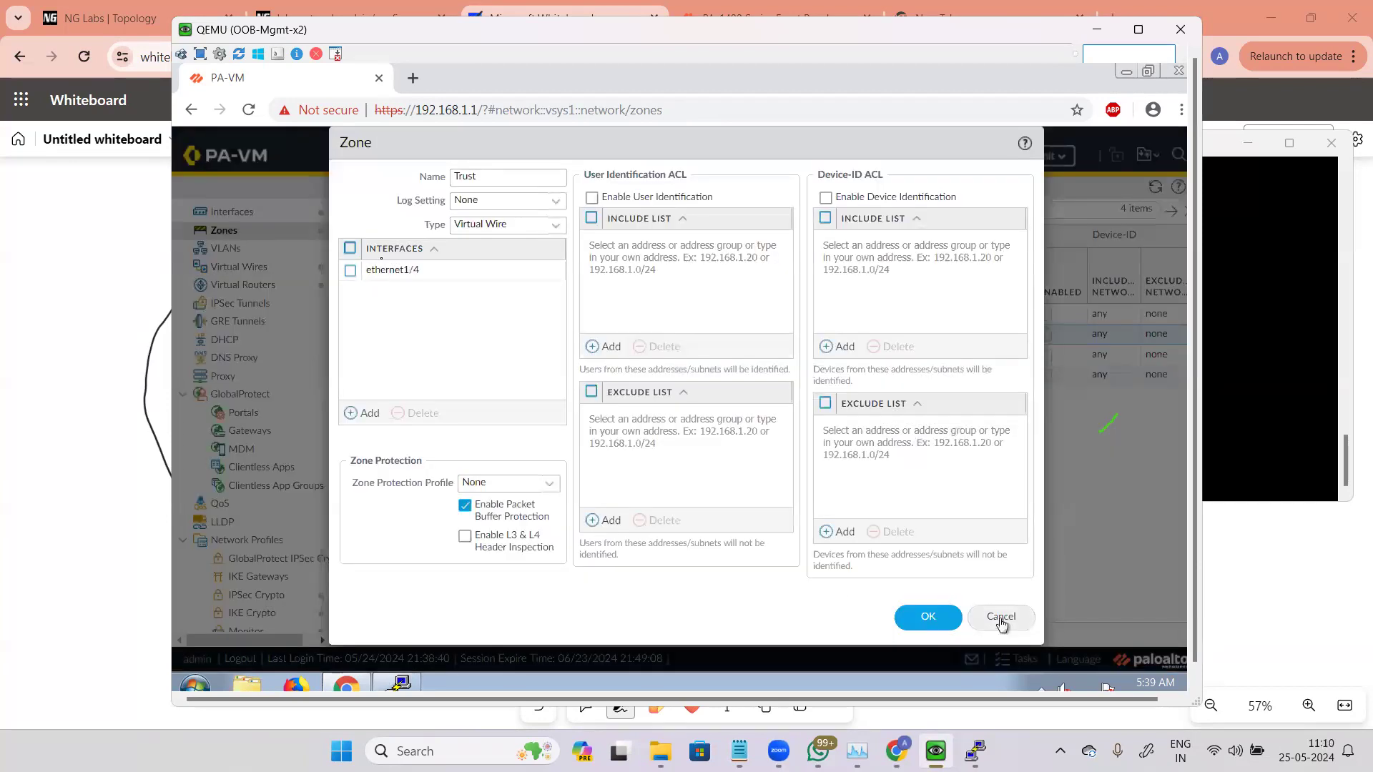
pyautogui.click(1000, 619)
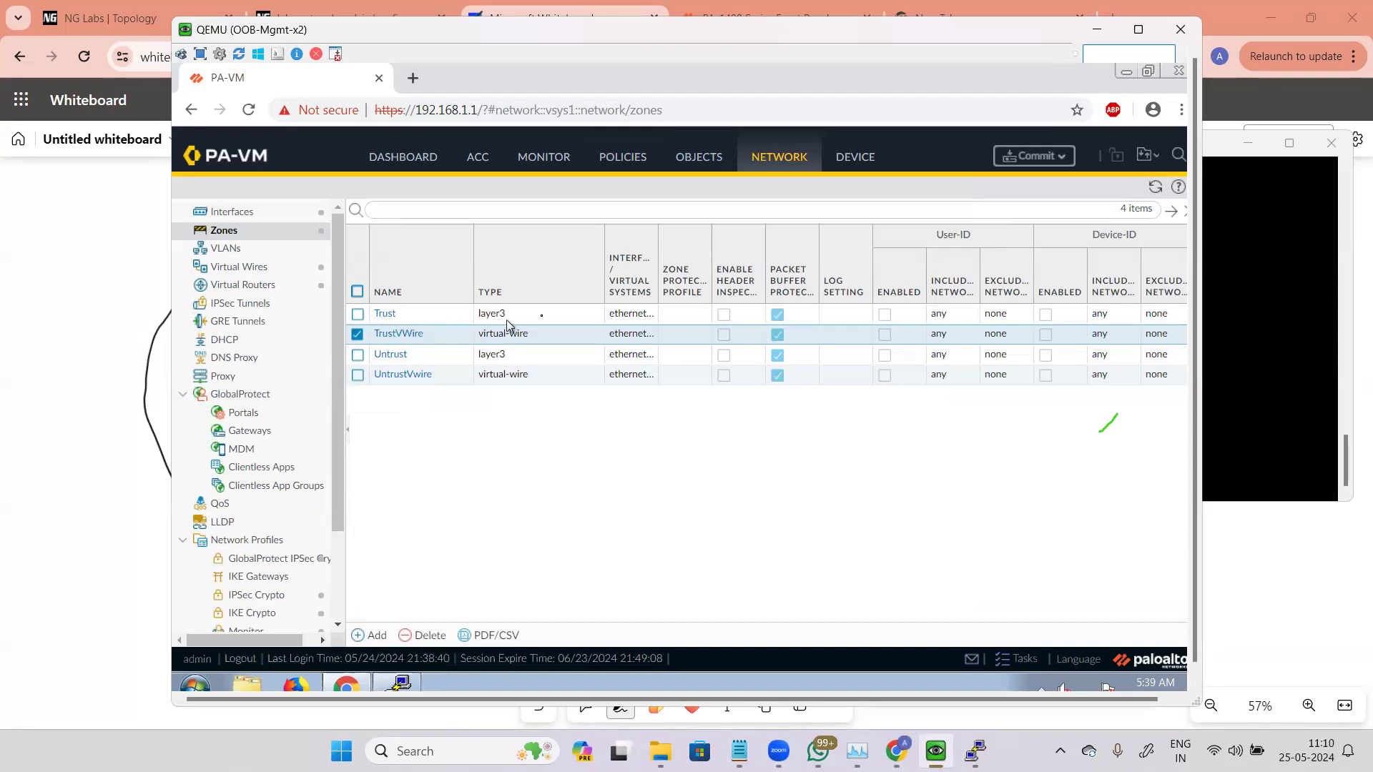
# Step: Change the TrustVWire zone's type to Tap
pyautogui.click(396, 336)
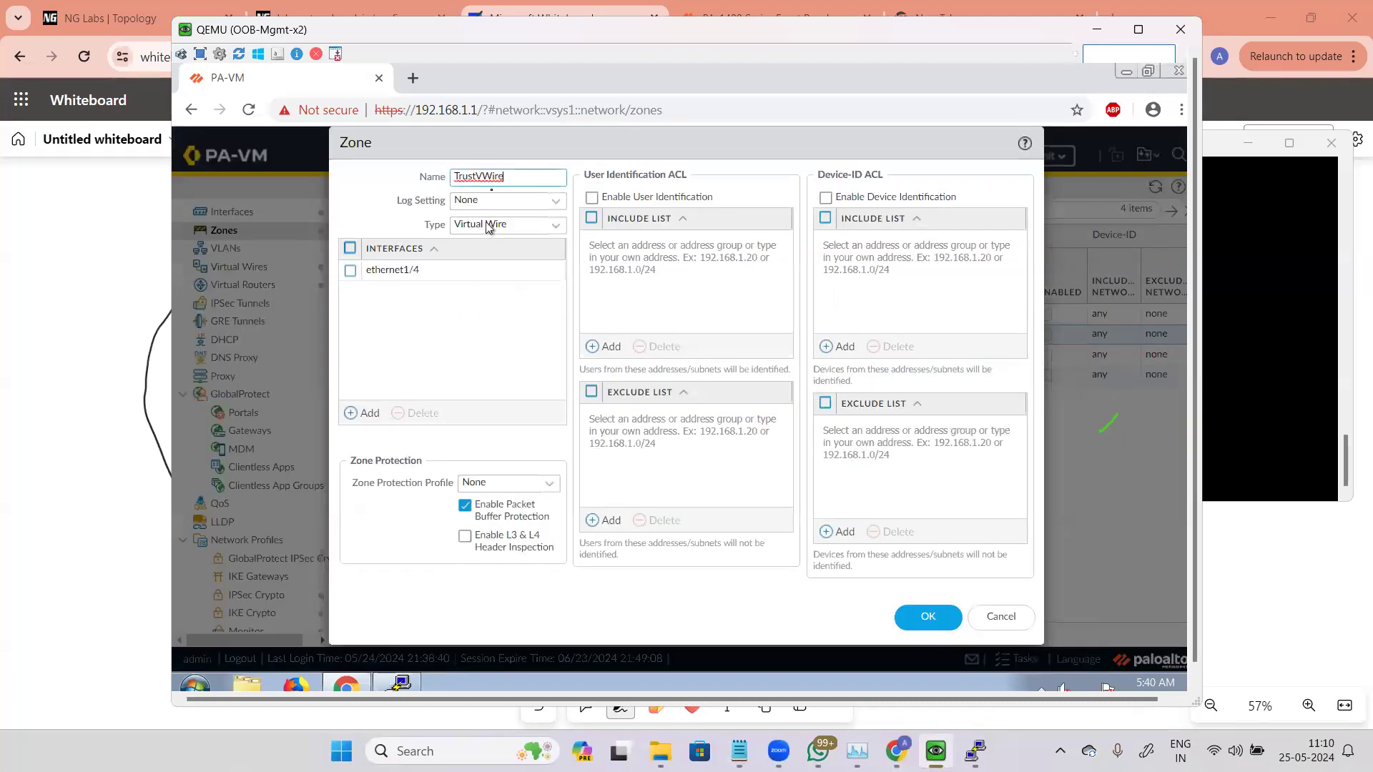
pyautogui.doubleClick(522, 184)
pyautogui.click(556, 226)
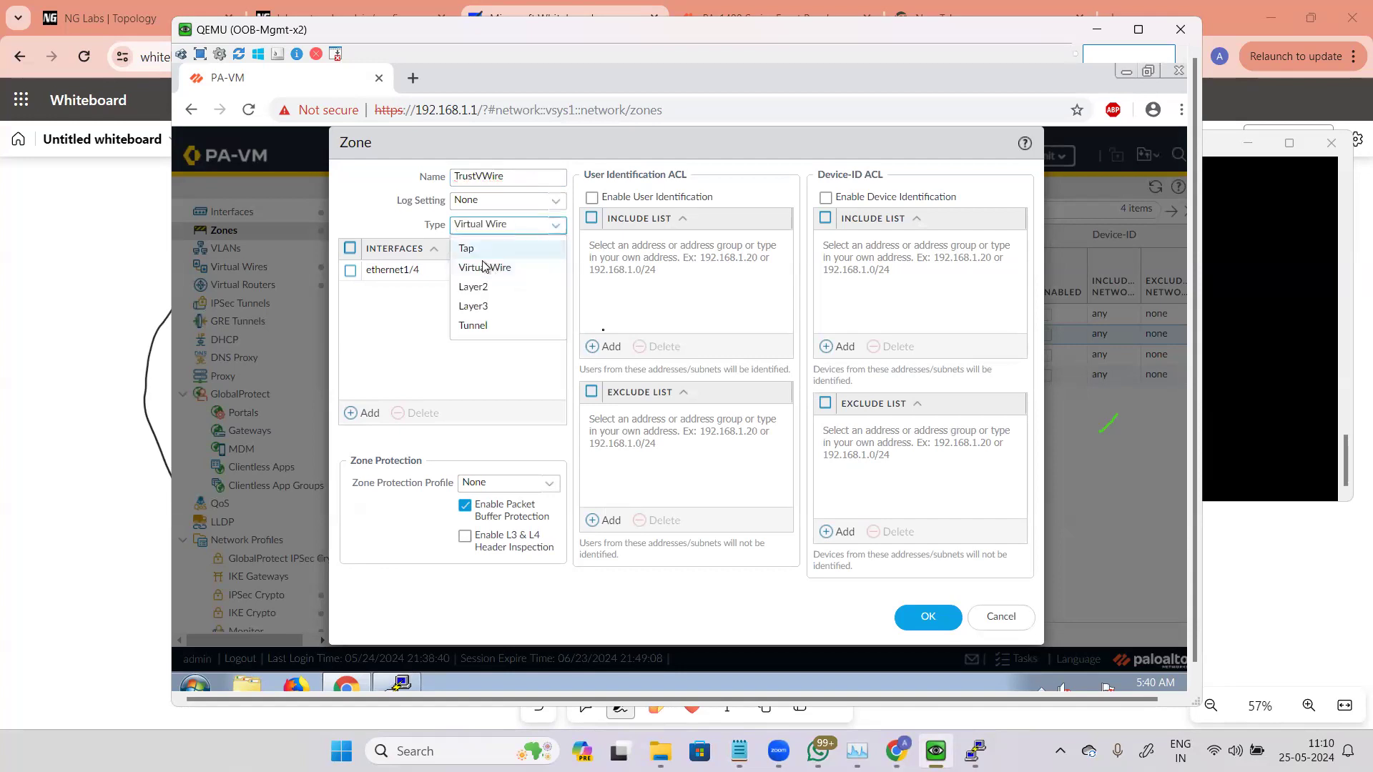
pyautogui.click(468, 248)
pyautogui.click(917, 617)
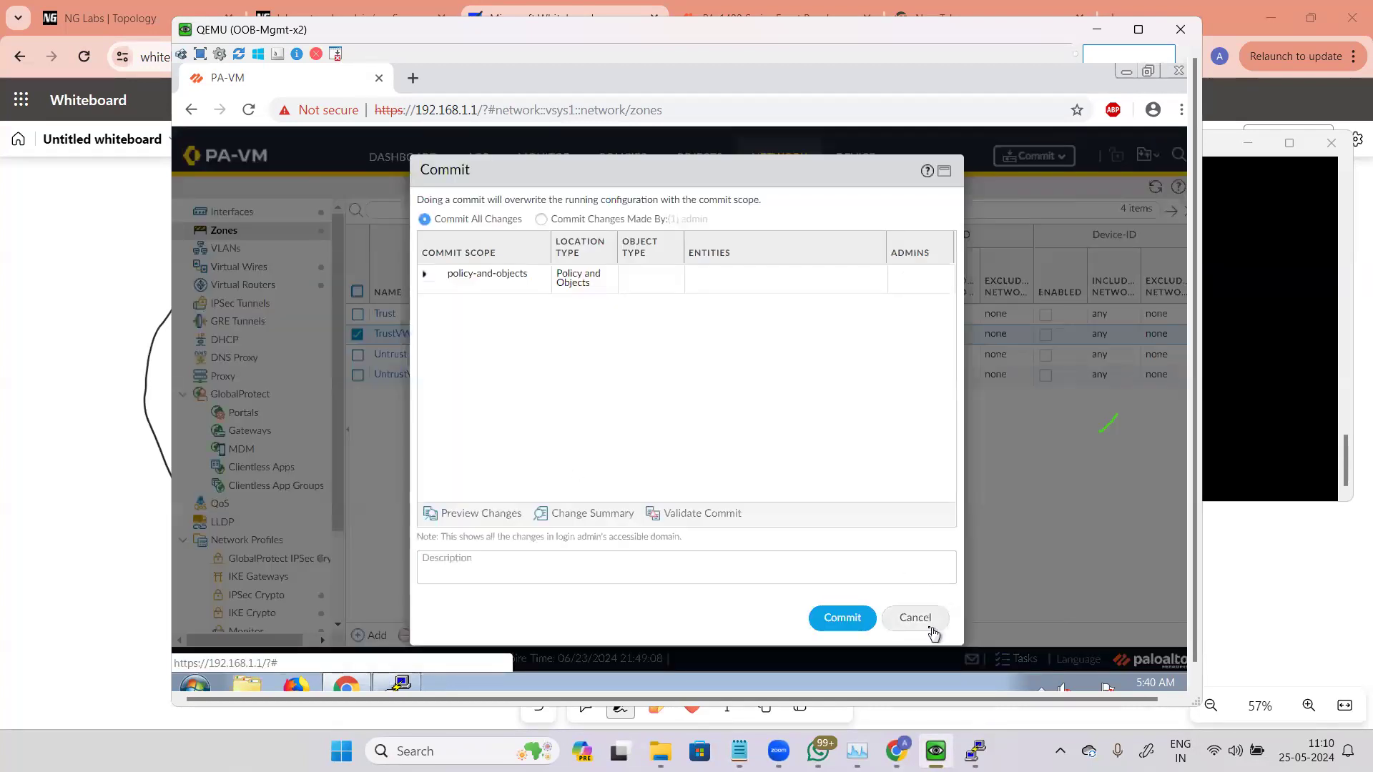
# Step: Try to save a Tap zone named Trust, then cancel the zone dialog
pyautogui.click(922, 621)
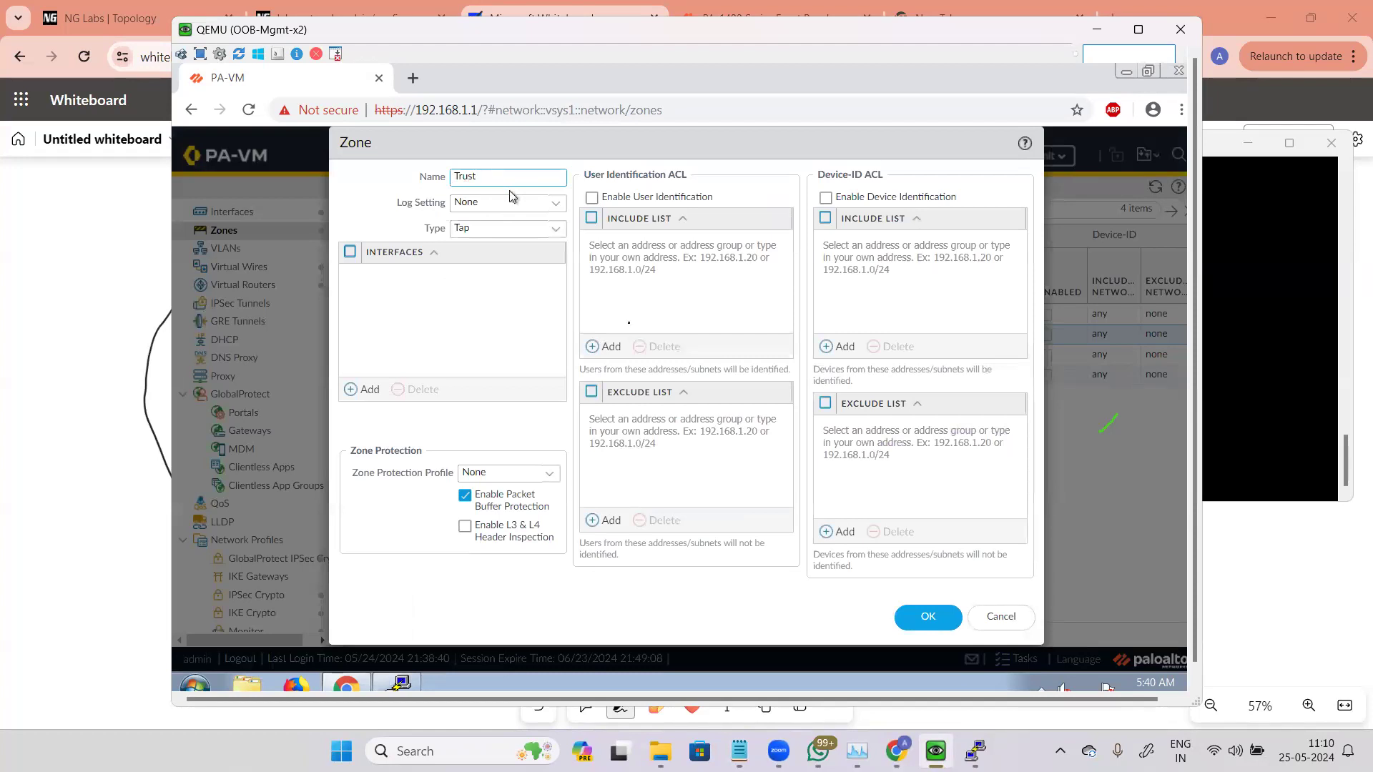
pyautogui.click(924, 617)
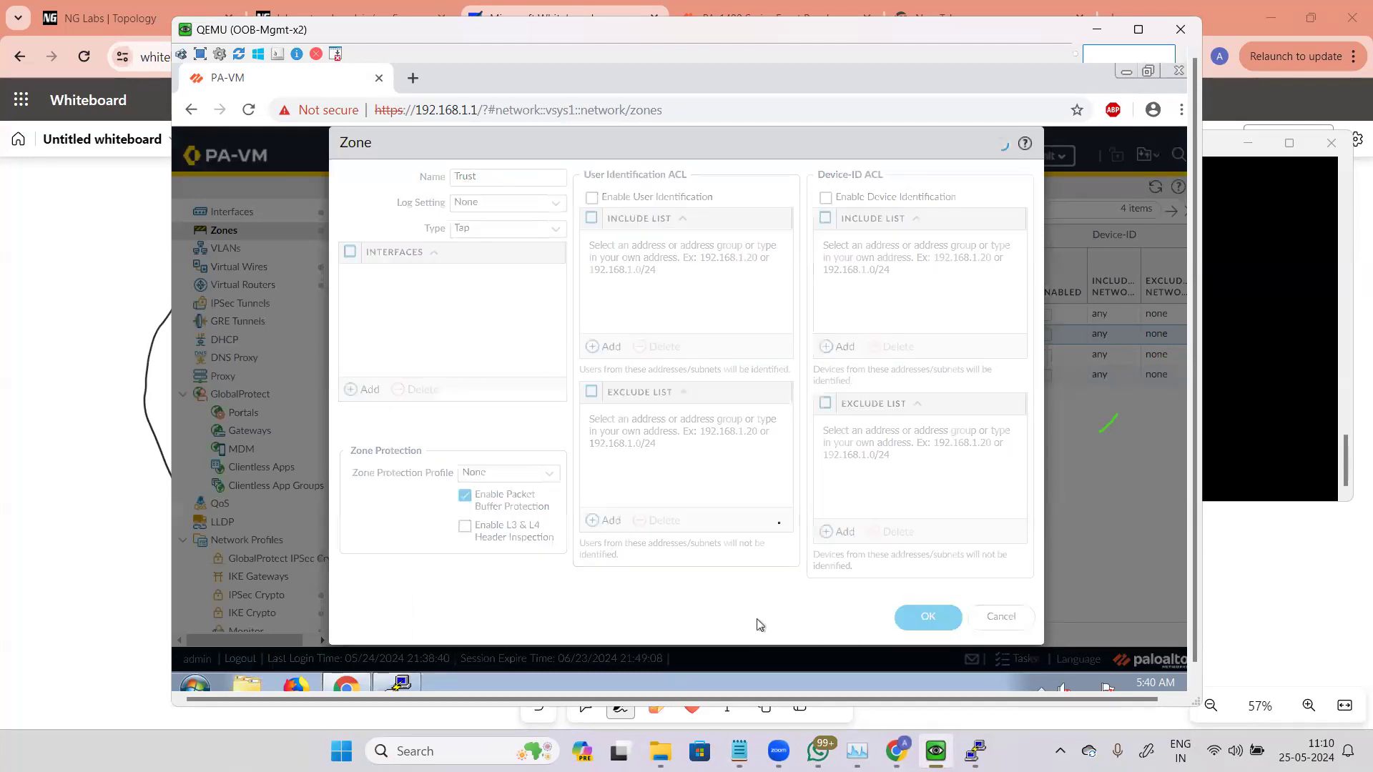
pyautogui.moveTo(685, 395); pyautogui.dragTo(516, 356)
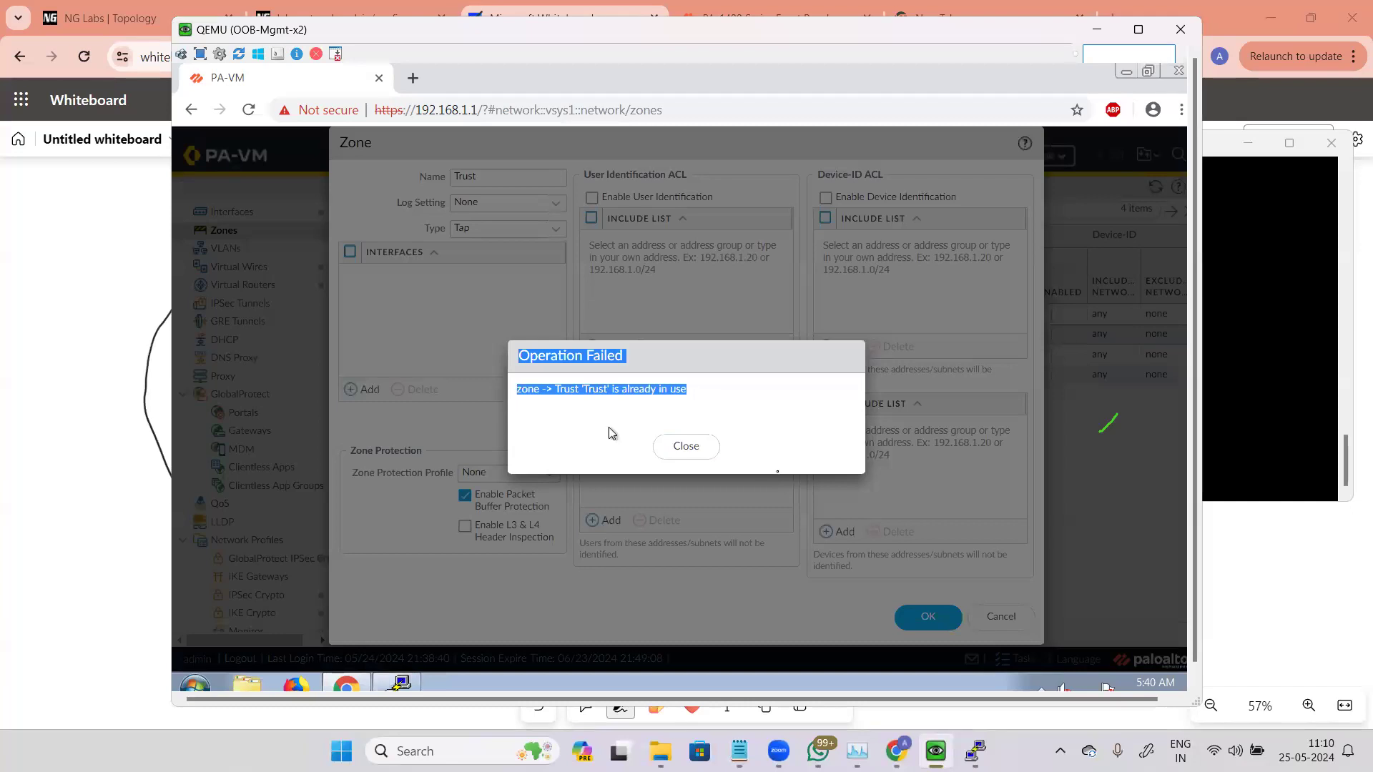
pyautogui.click(685, 457)
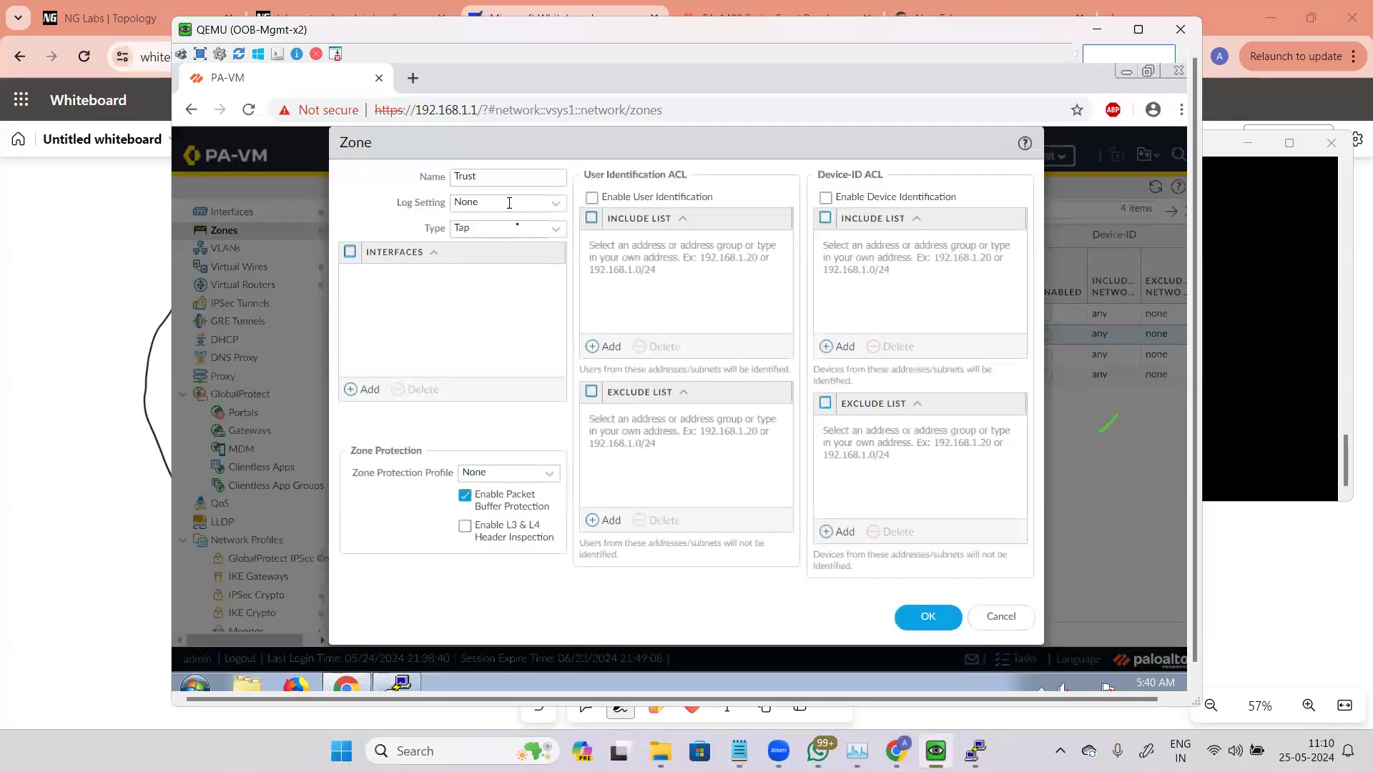
pyautogui.click(555, 229)
pyautogui.click(1001, 620)
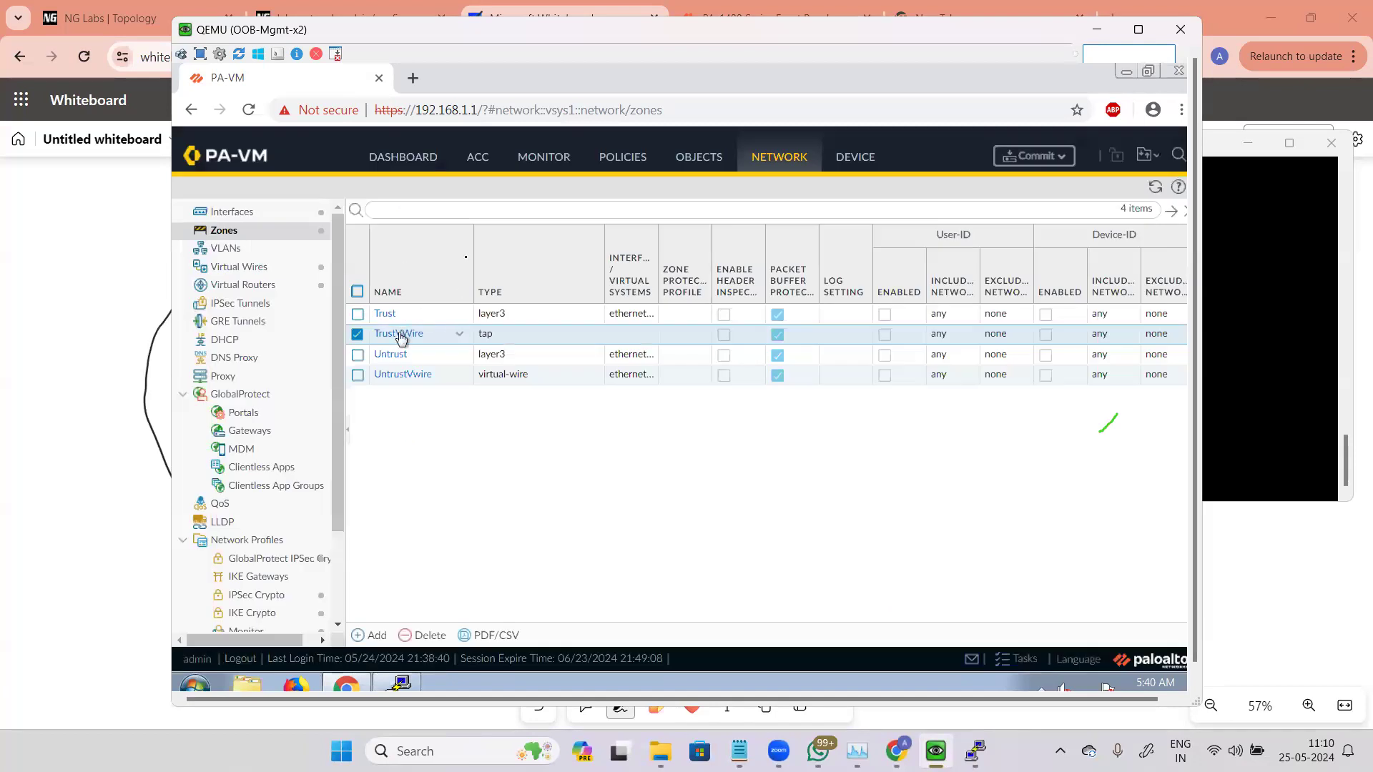
# Step: Change the TrustVWire zone's type back to Virtual Wire
pyautogui.click(401, 338)
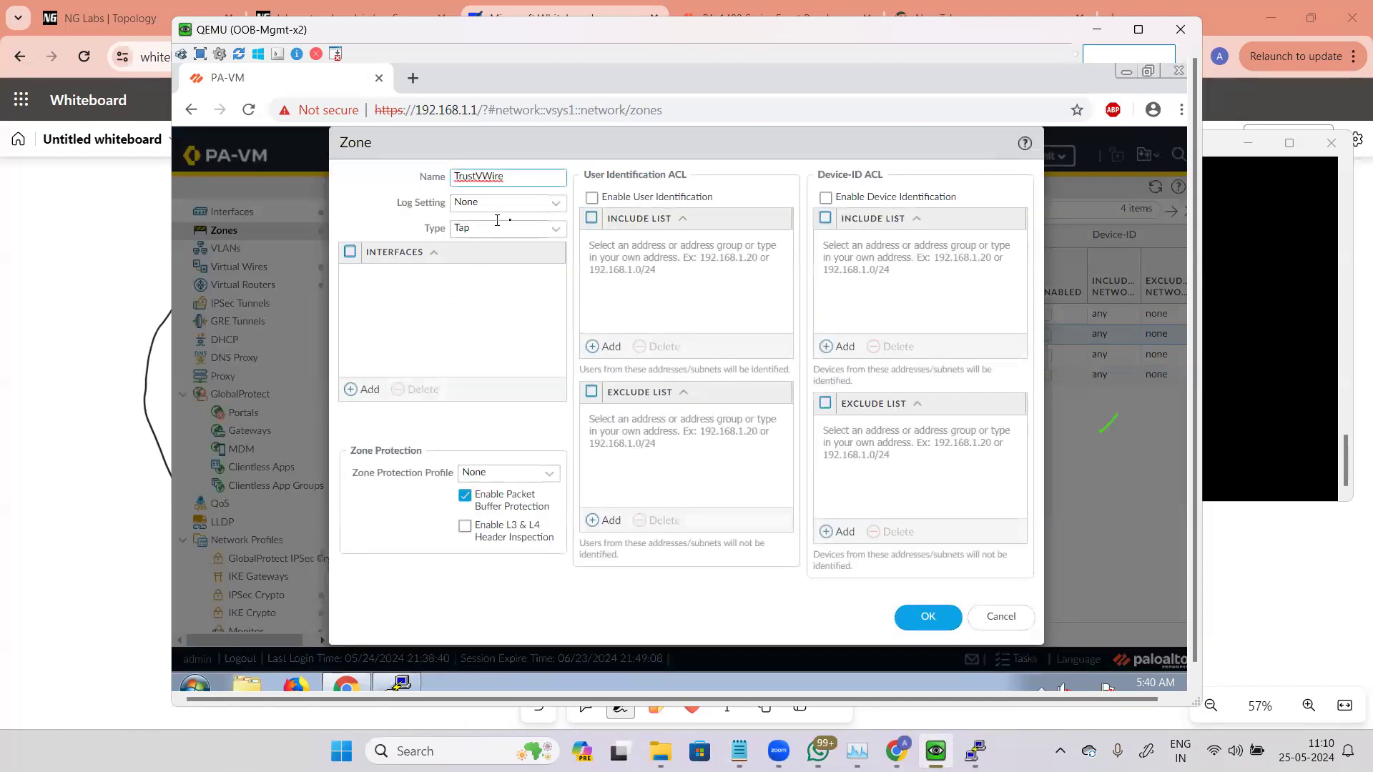
pyautogui.click(556, 229)
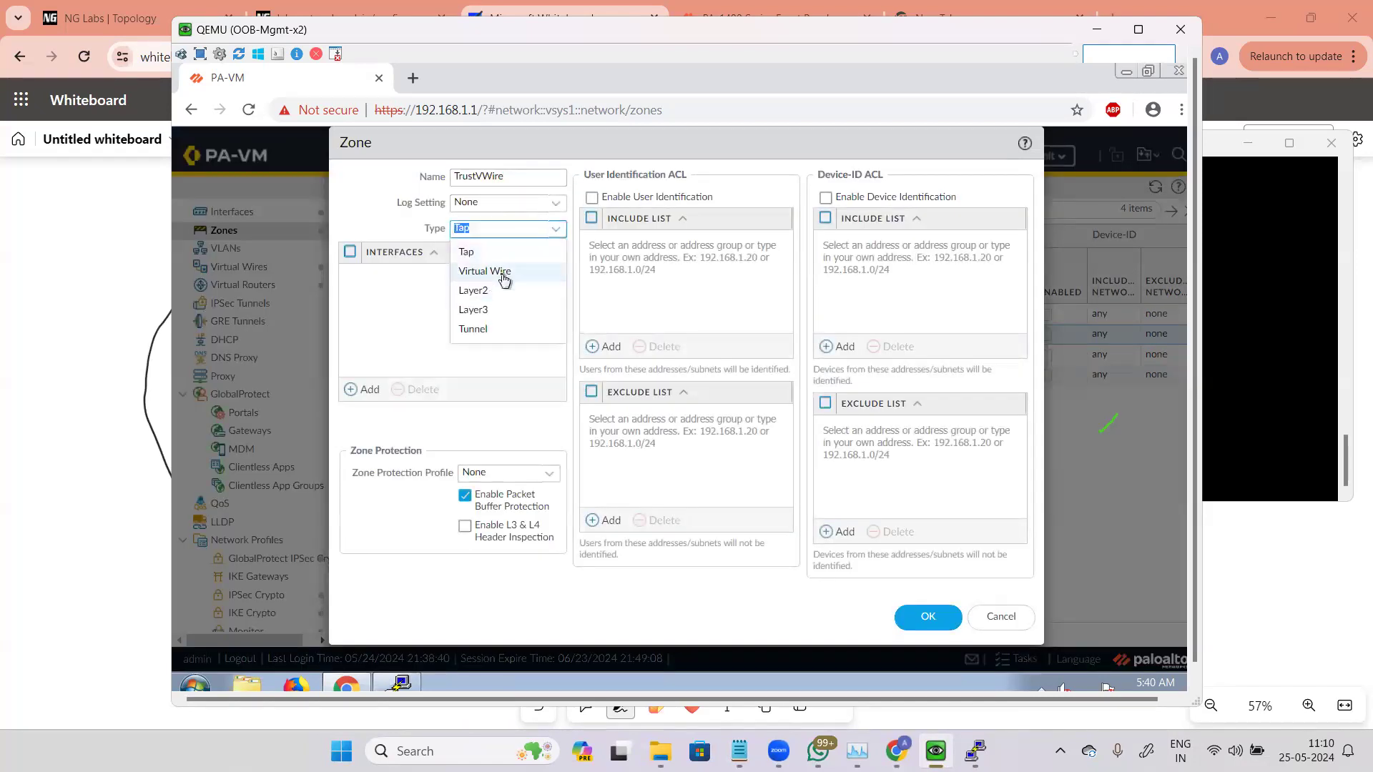
pyautogui.click(484, 271)
pyautogui.click(927, 621)
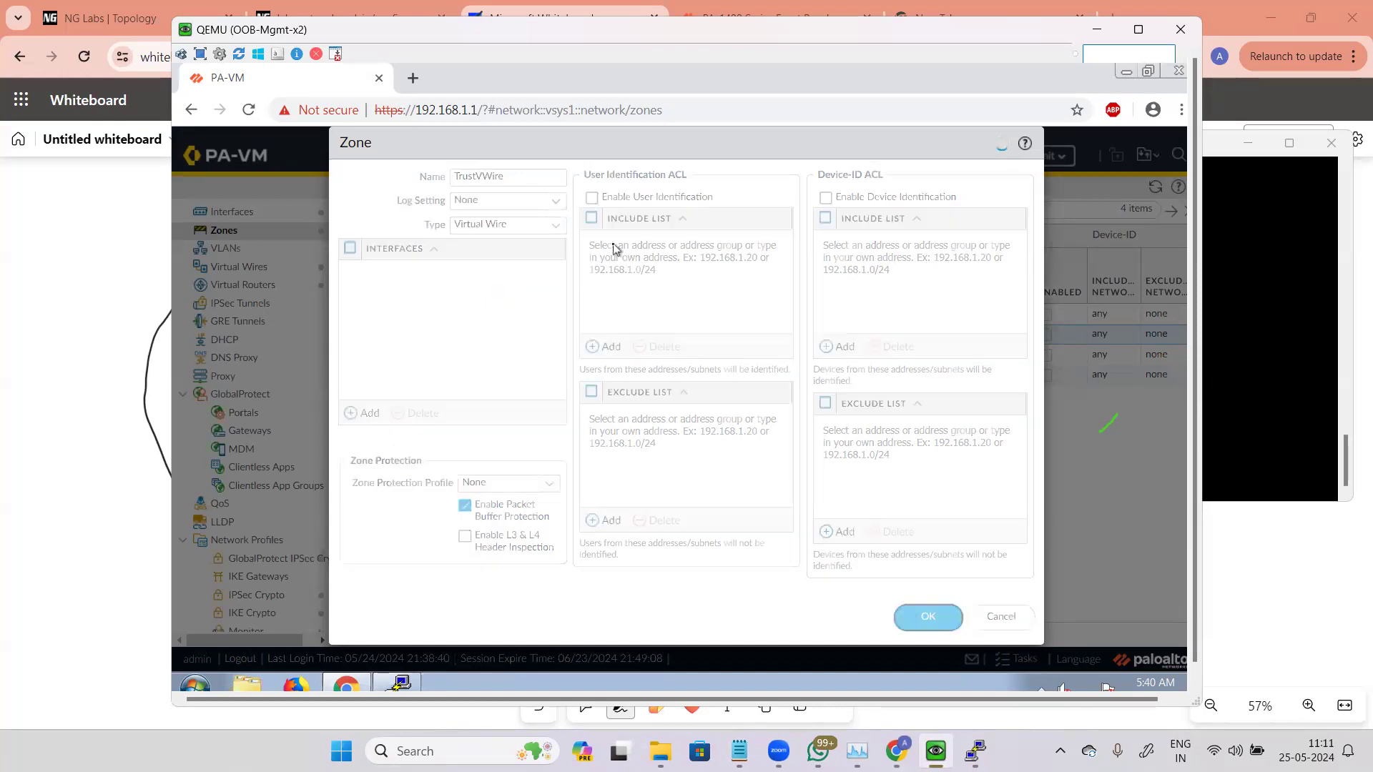
# Step: Replace the Allow Any rule's TrustVWire source zone with the Trust zone
pyautogui.click(594, 163)
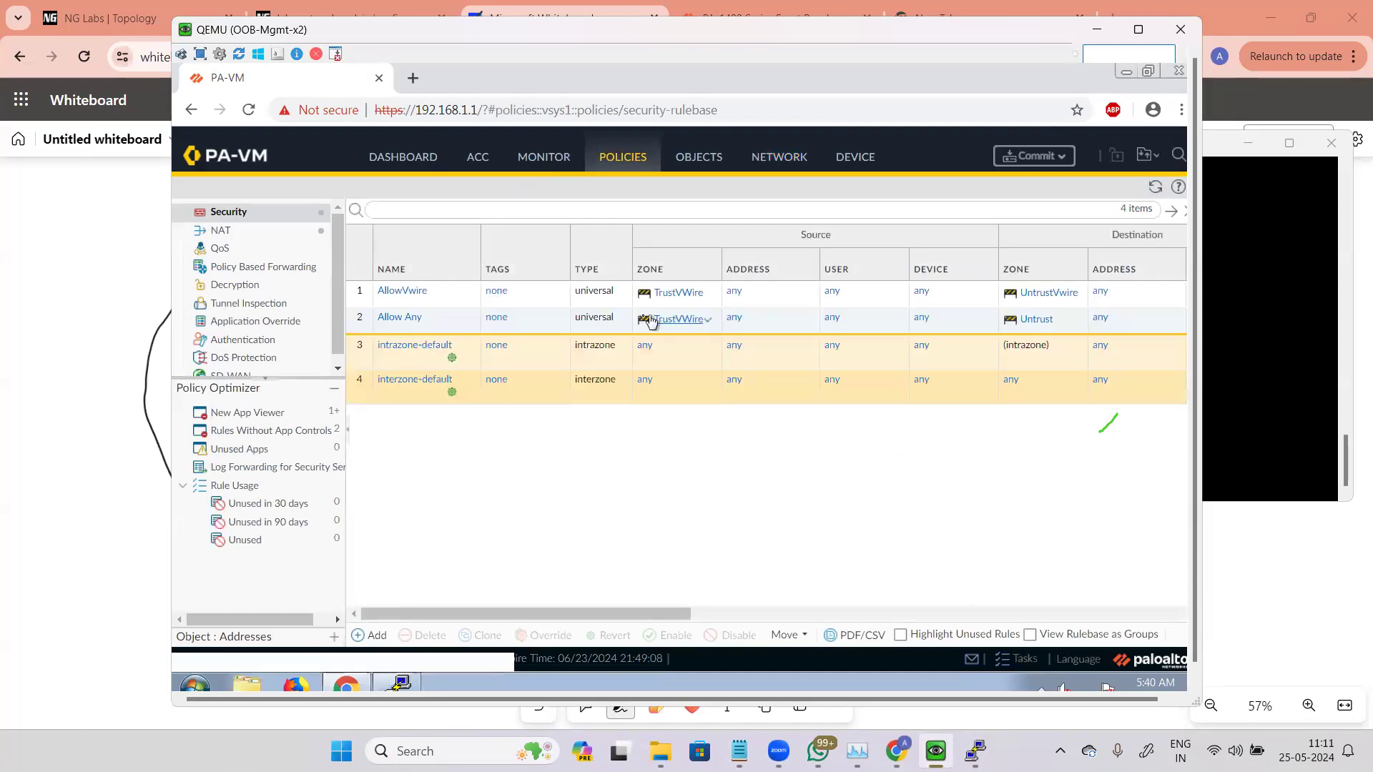
pyautogui.click(579, 322)
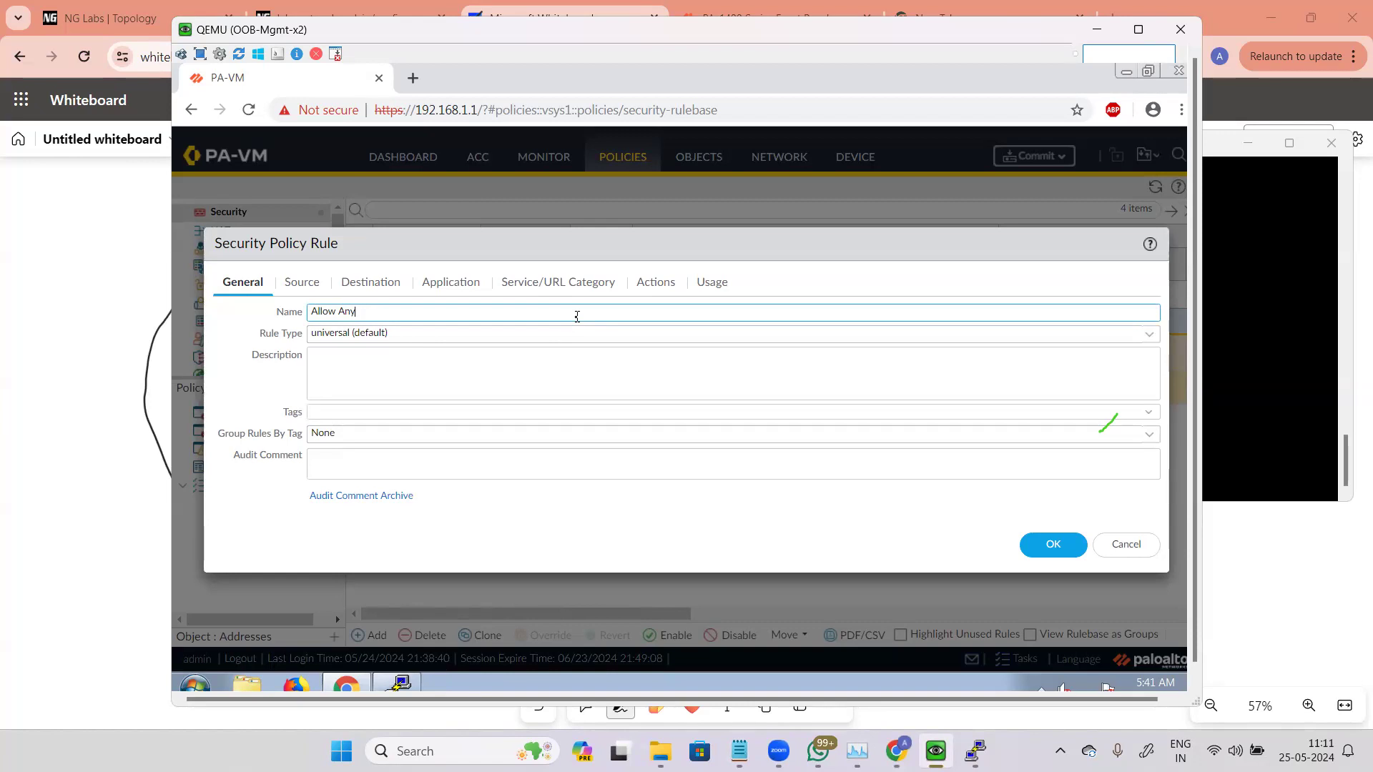
pyautogui.click(301, 282)
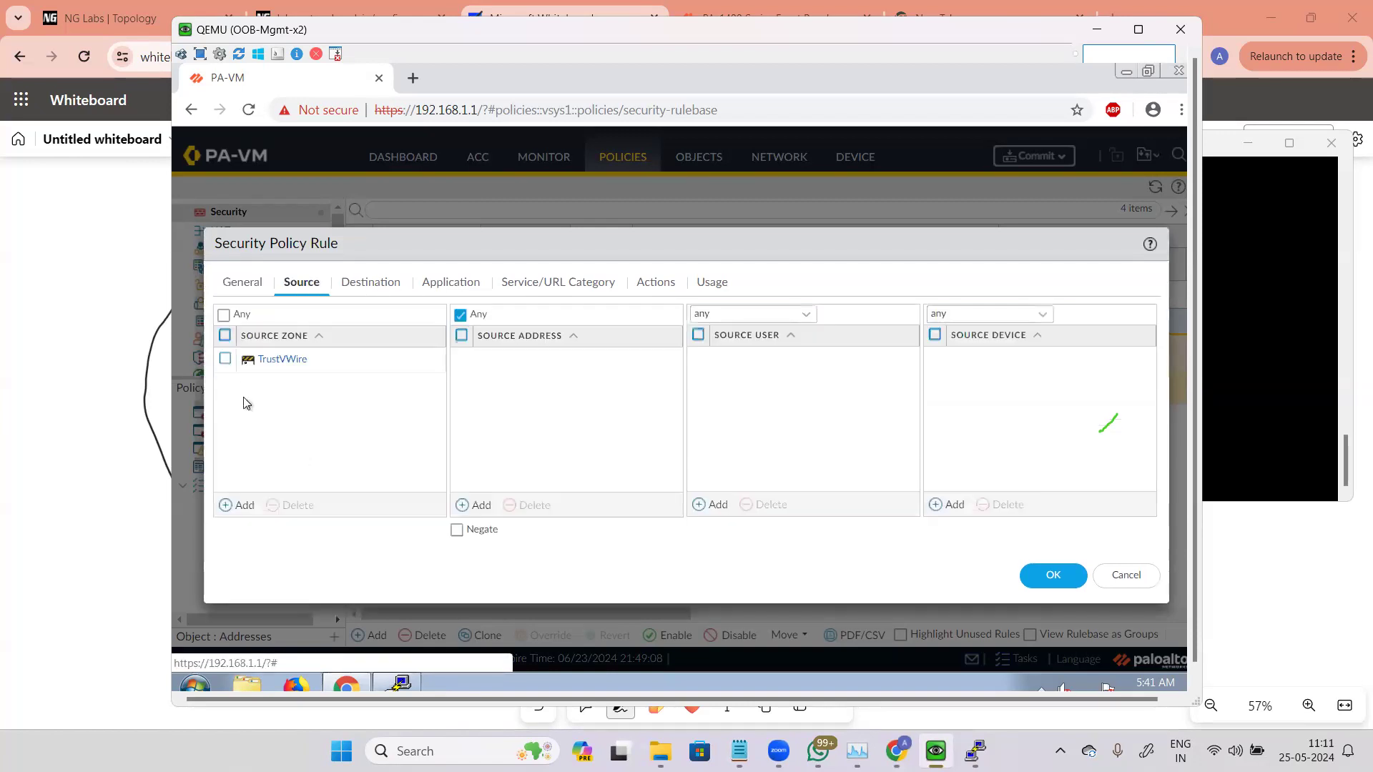
pyautogui.click(242, 365)
pyautogui.click(296, 506)
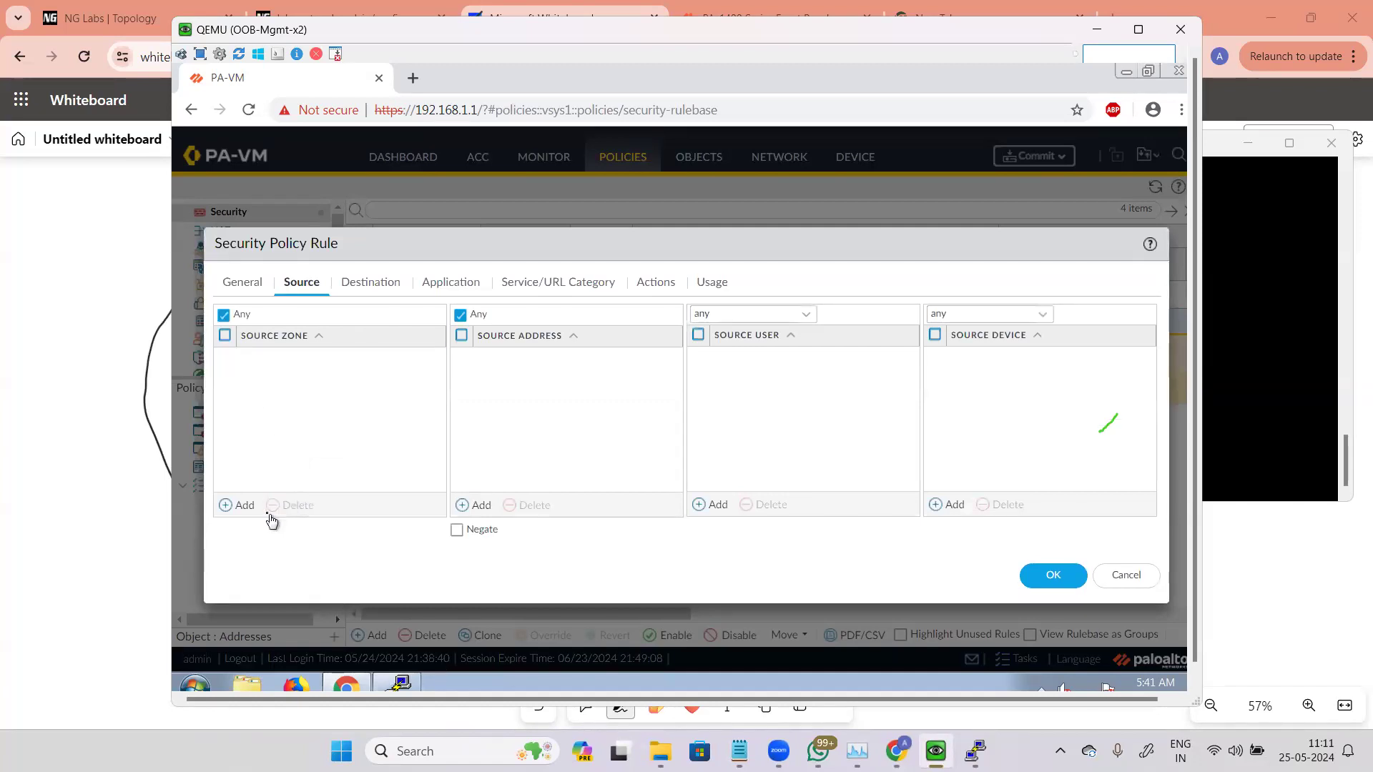
pyautogui.click(244, 505)
pyautogui.click(261, 377)
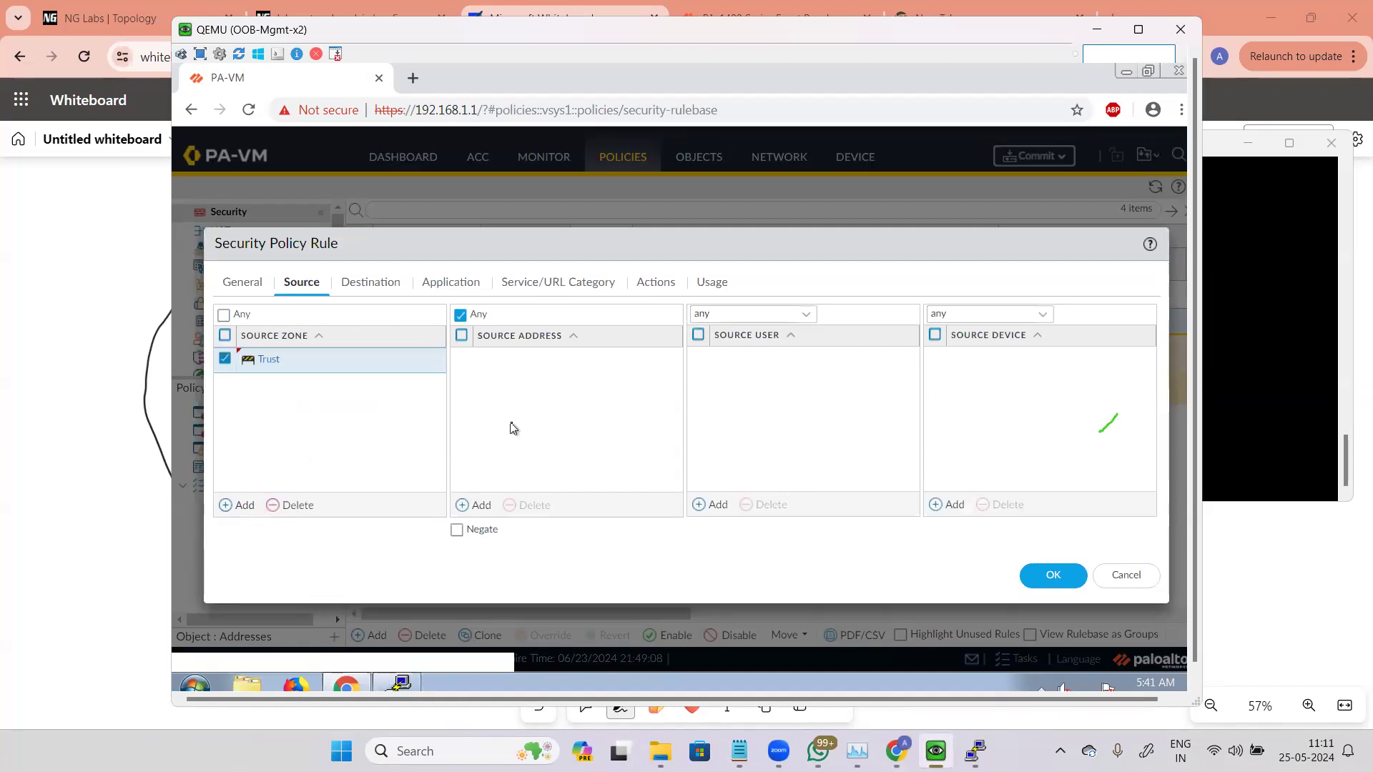
pyautogui.click(1033, 575)
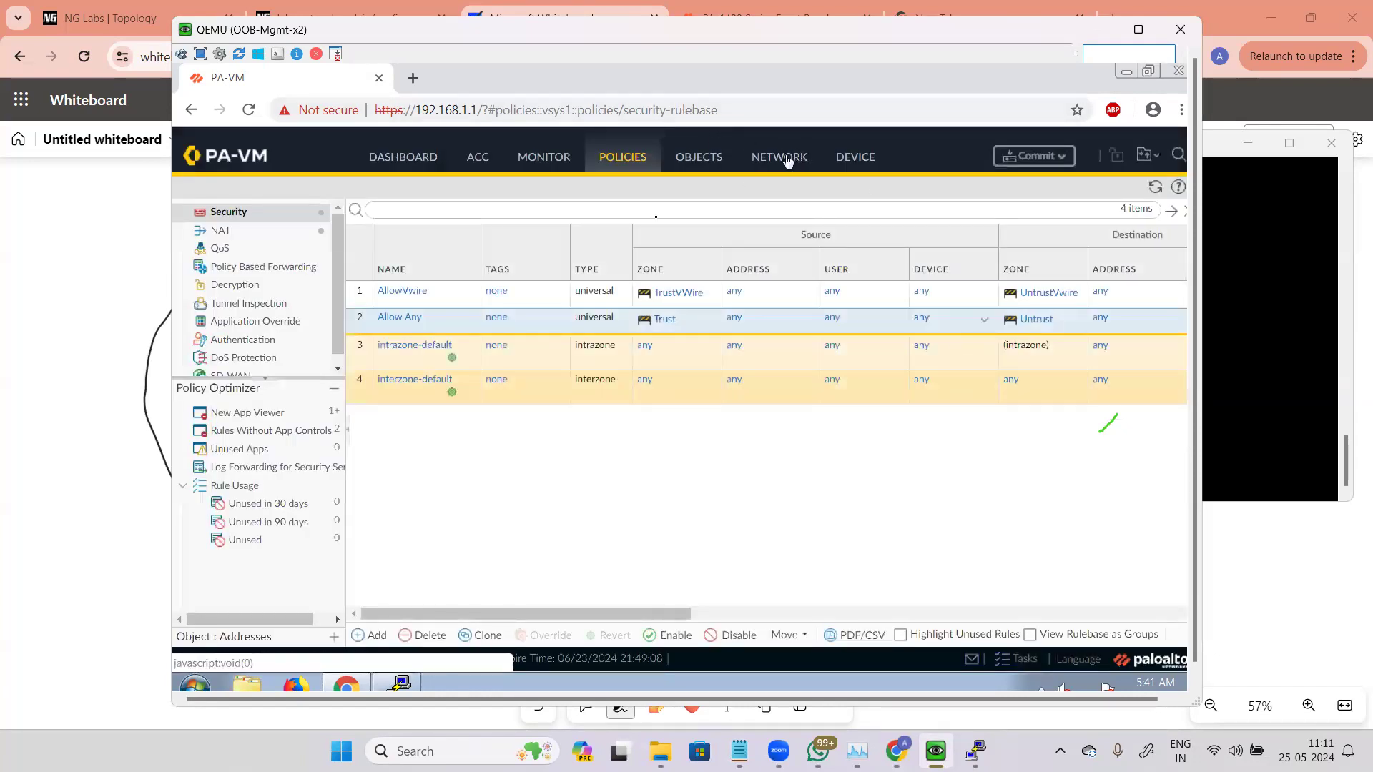
# Step: Open a new zone dialog from Zones and examine its log setting and zone protection options
pyautogui.click(233, 233)
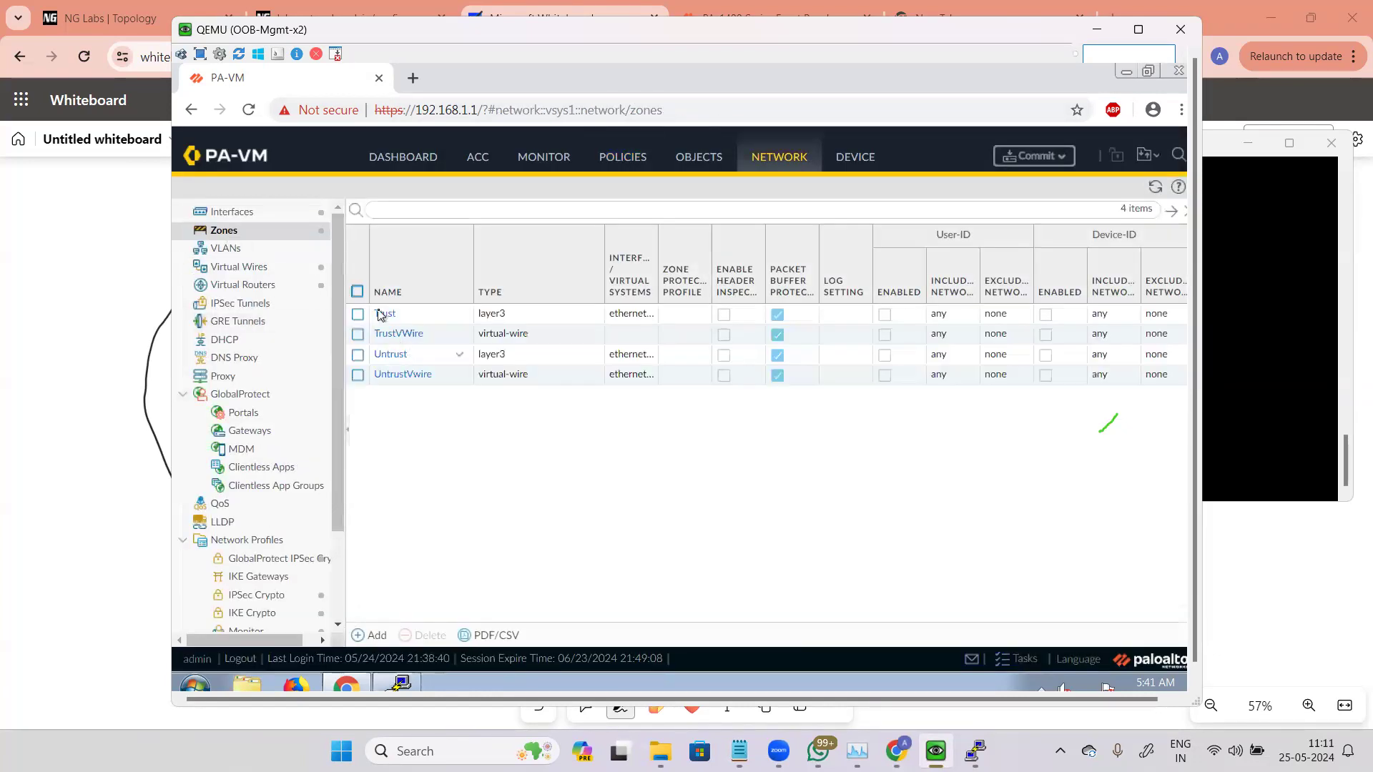
pyautogui.click(372, 635)
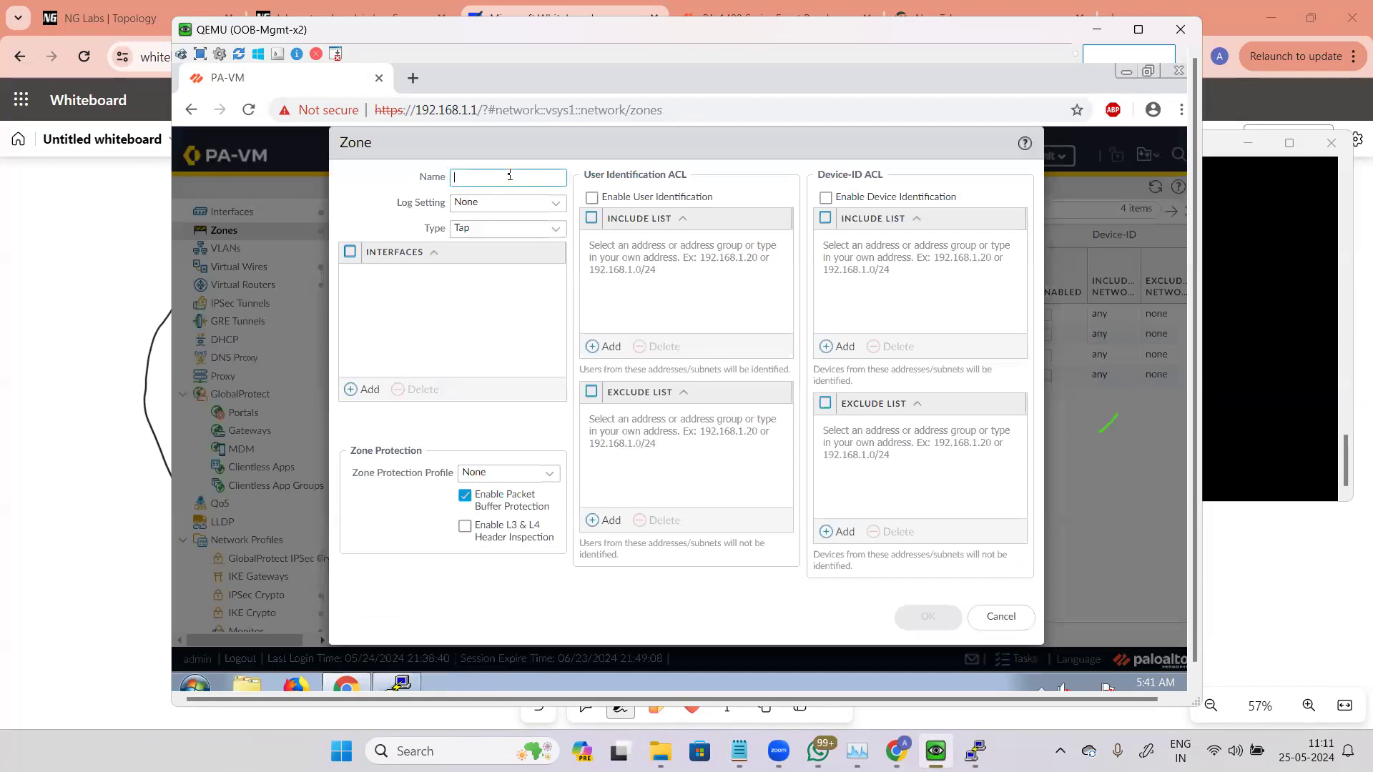
pyautogui.click(549, 201)
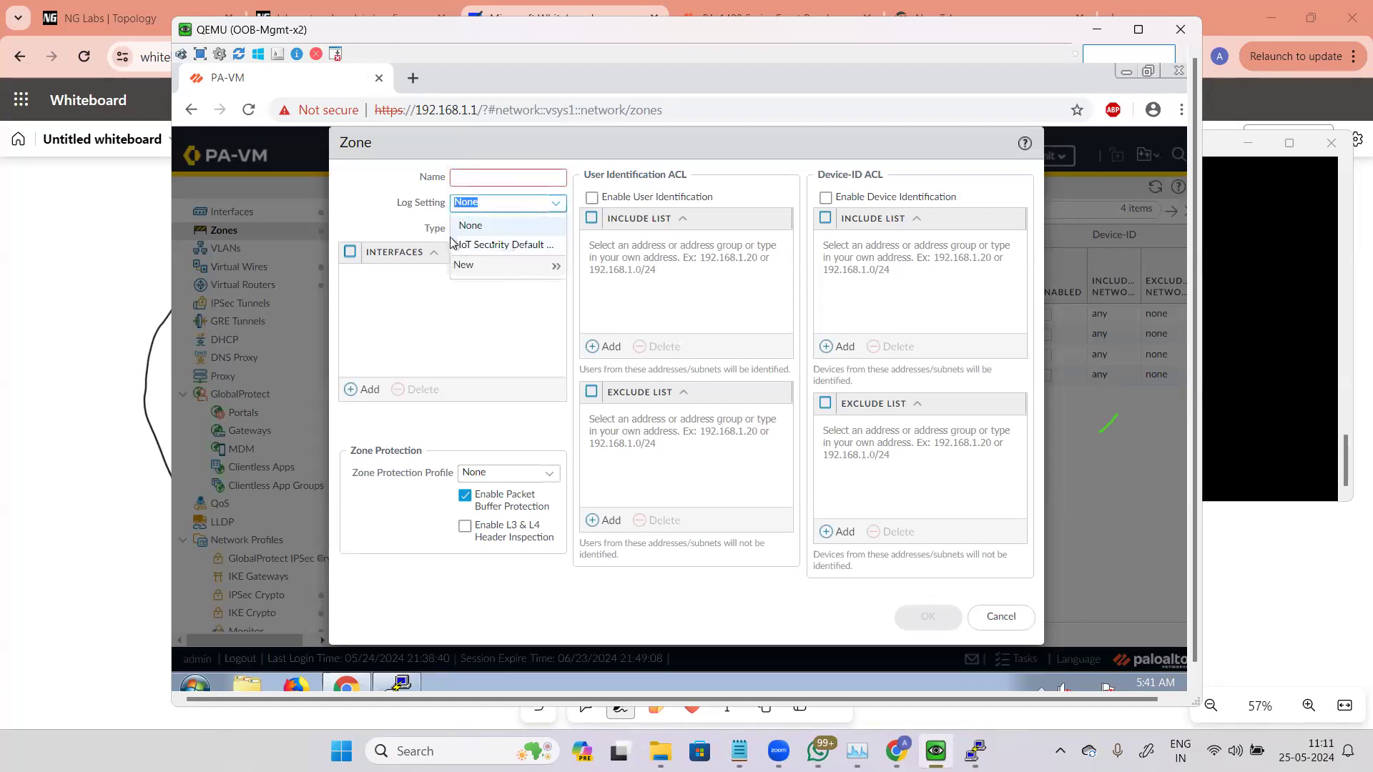
pyautogui.click(381, 215)
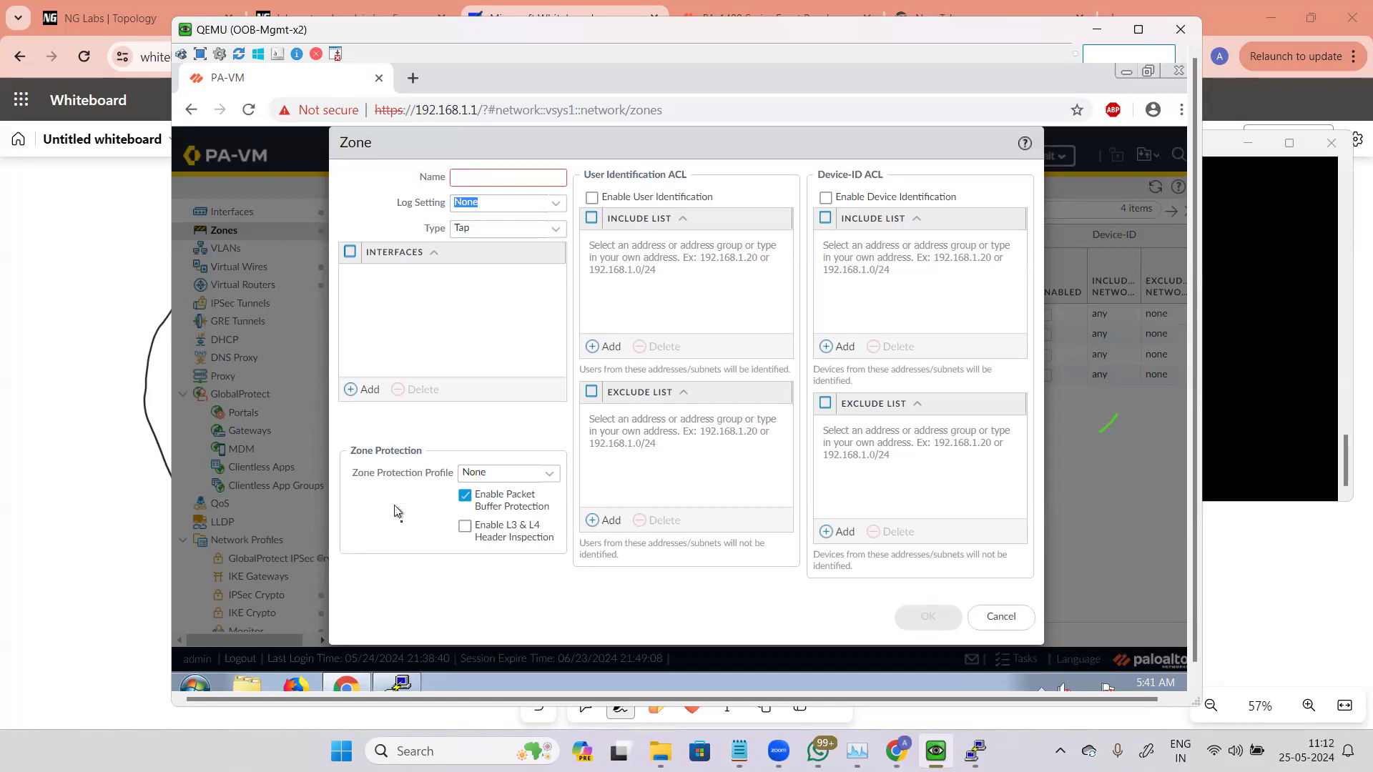
pyautogui.moveTo(349, 473); pyautogui.dragTo(458, 481)
pyautogui.click(424, 451)
pyautogui.click(493, 176)
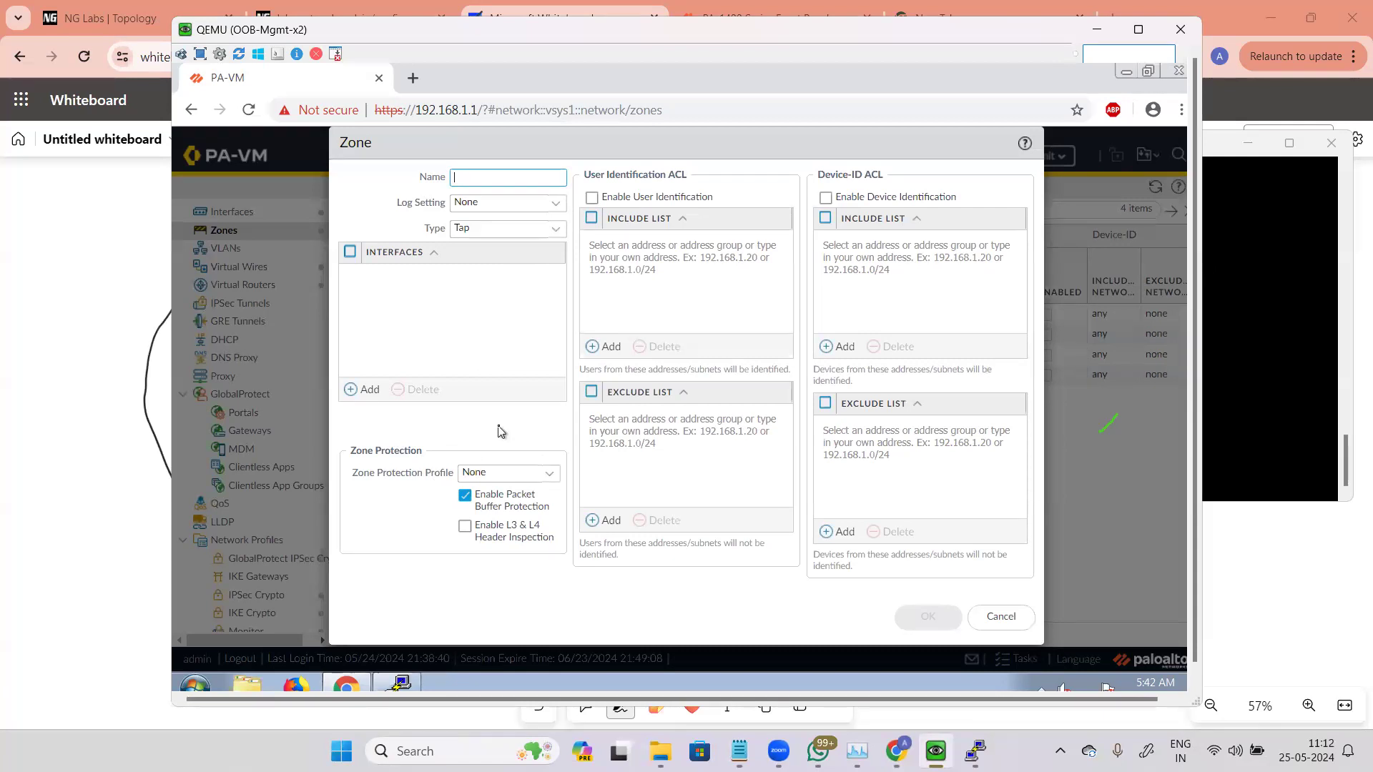
# Step: Try switching the new zone's type to Virtual Wire and back to Tap, adding an interface row, then cancel the dialog
pyautogui.click(555, 229)
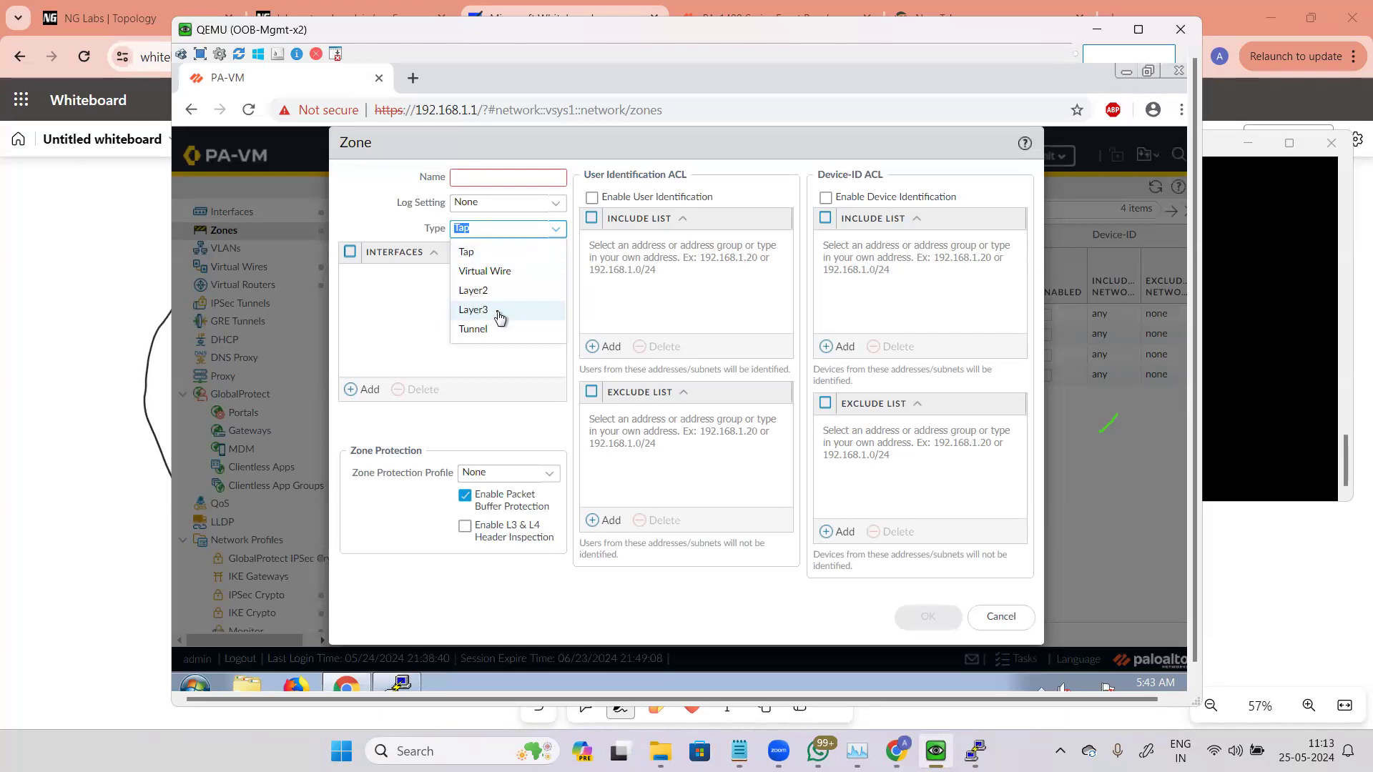
pyautogui.click(512, 274)
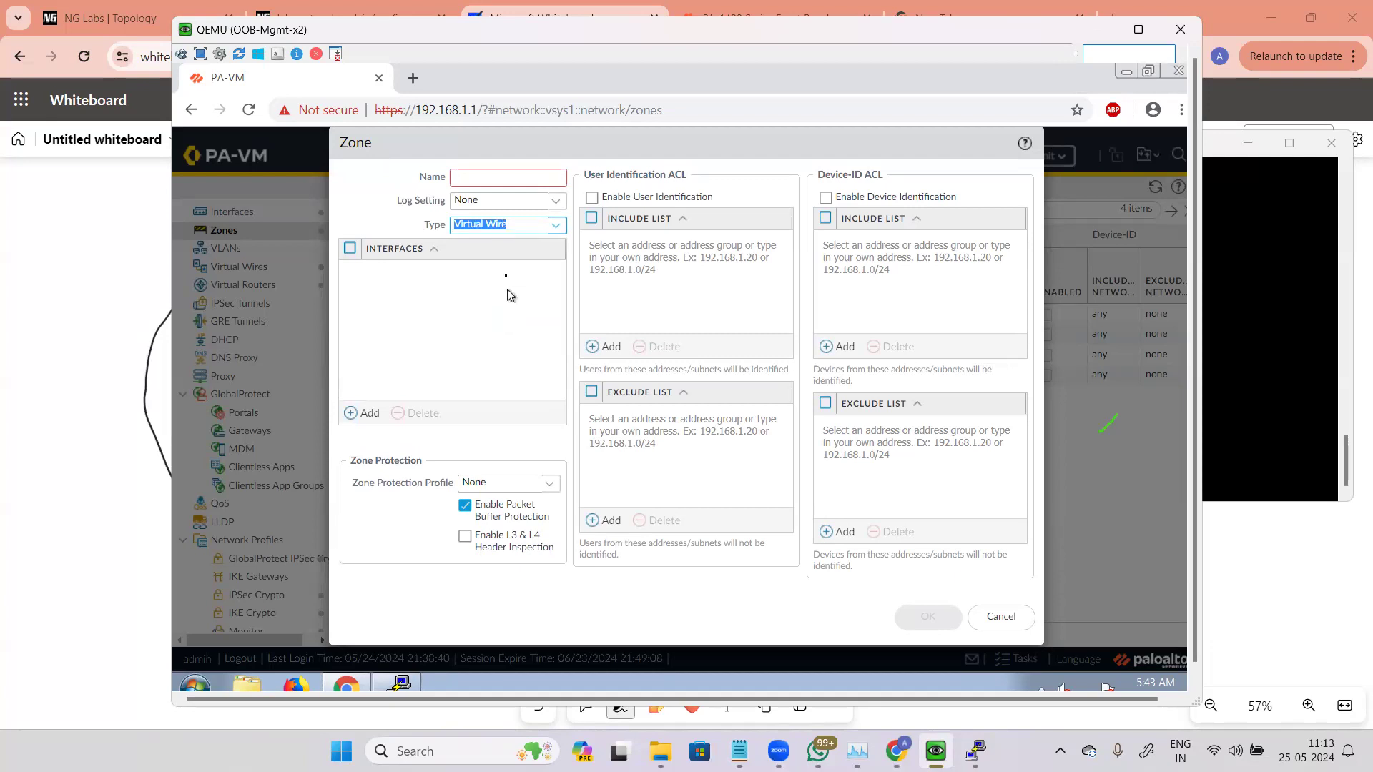
pyautogui.click(550, 227)
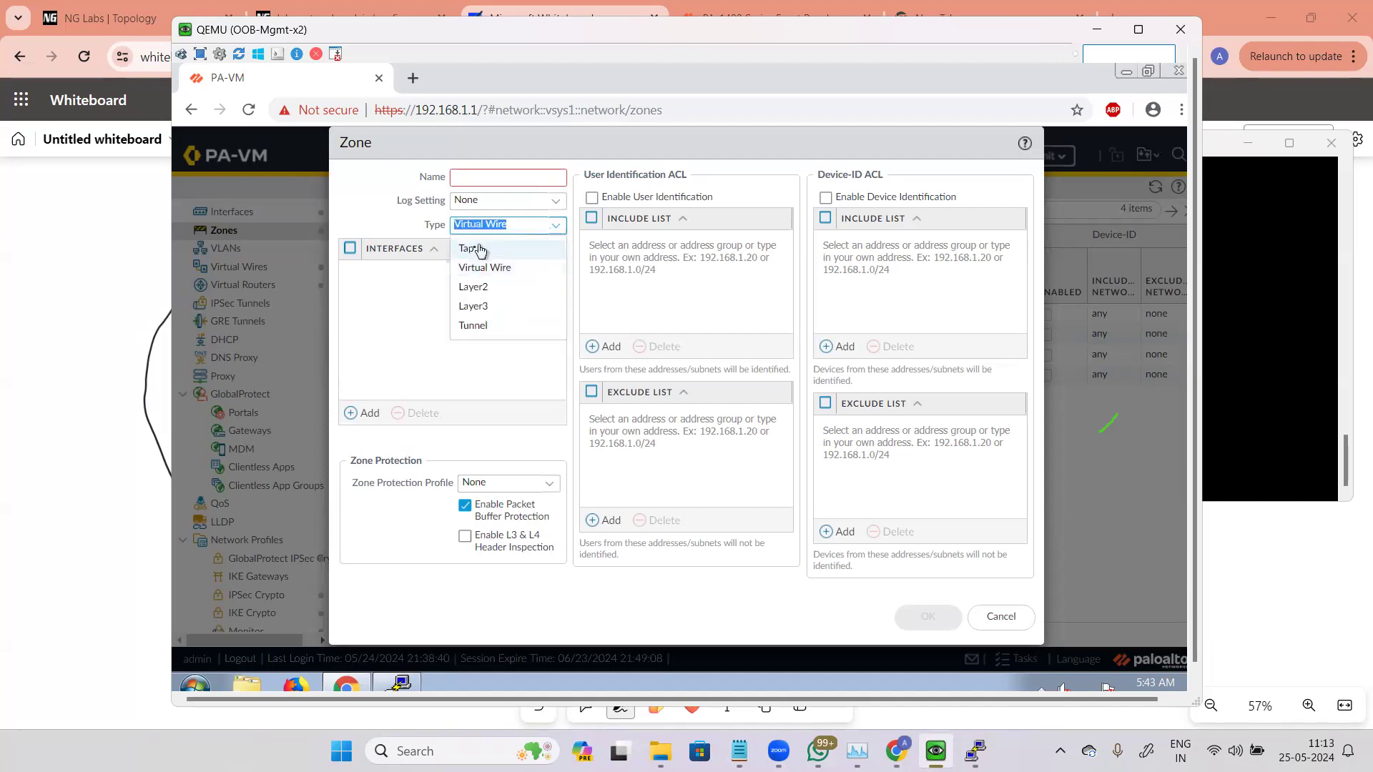
pyautogui.click(474, 246)
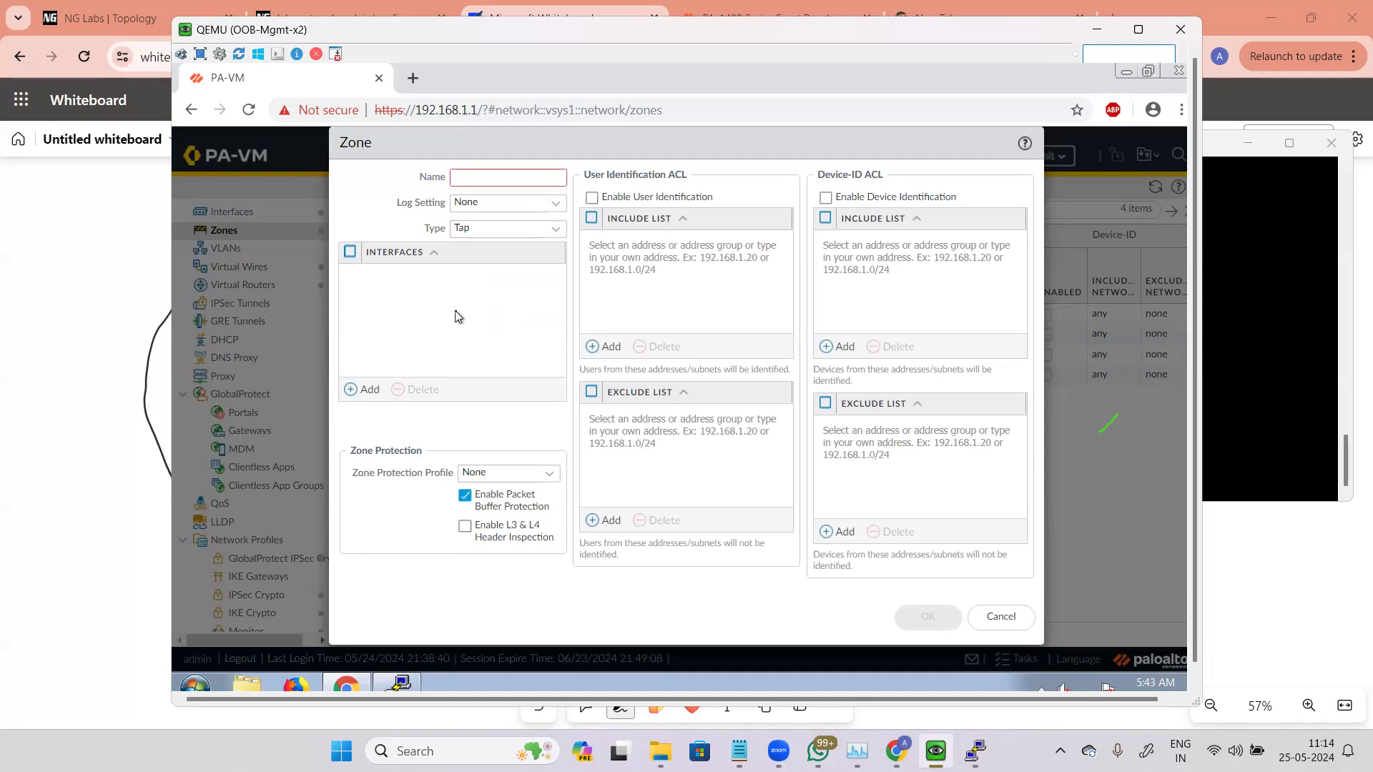
pyautogui.click(463, 229)
pyautogui.click(364, 389)
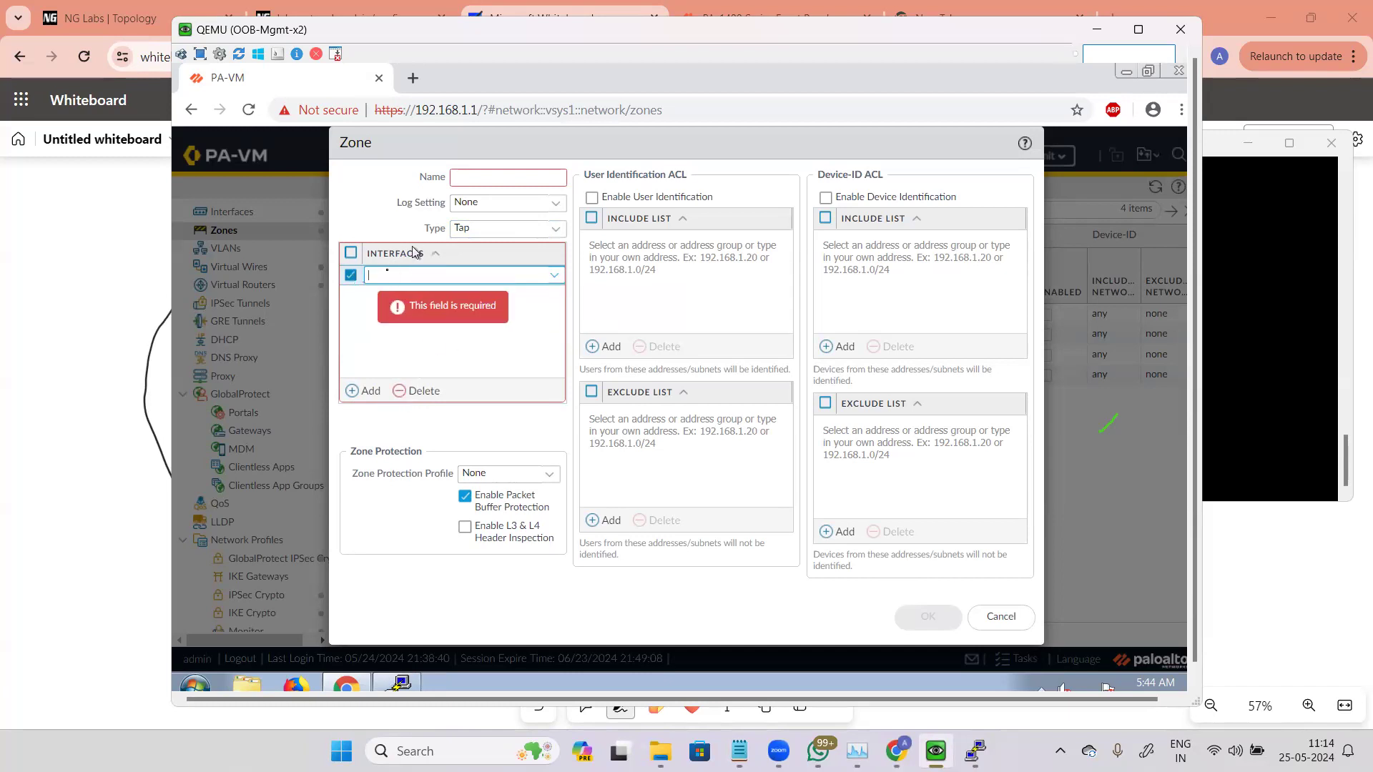
pyautogui.click(1002, 619)
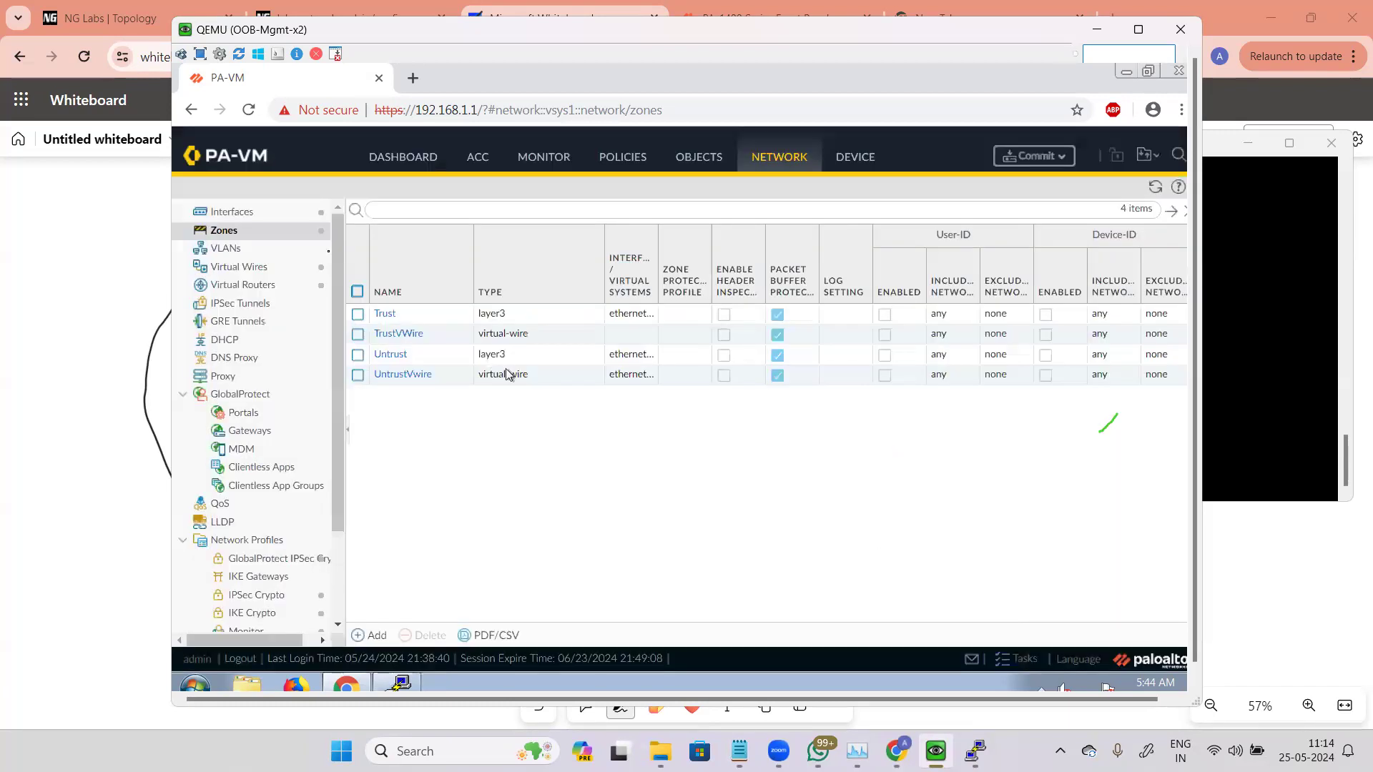
# Step: Open the Trust zone's settings to review its interface and zone protection options, then close them
pyautogui.click(262, 218)
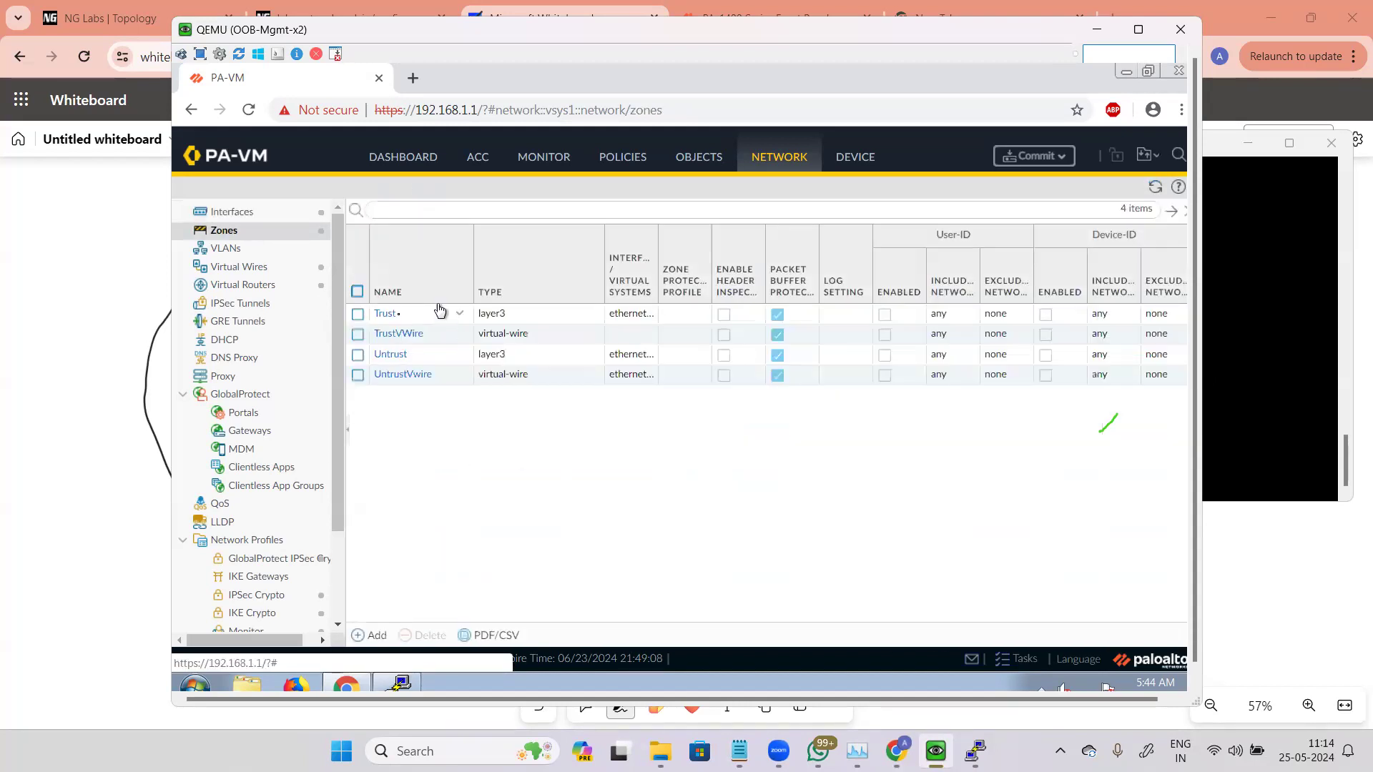
pyautogui.click(380, 317)
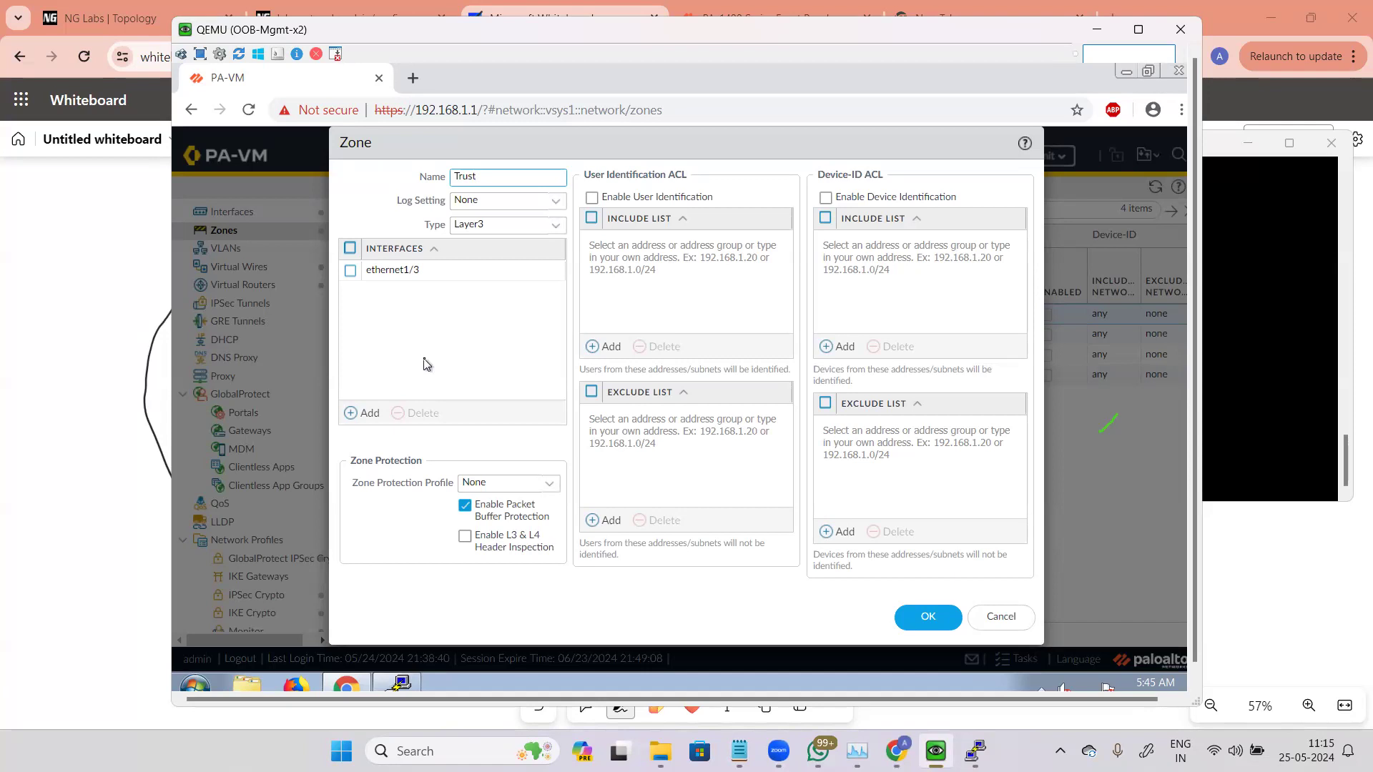
pyautogui.moveTo(369, 490); pyautogui.dragTo(455, 488)
pyautogui.click(521, 438)
pyautogui.click(591, 197)
pyautogui.click(1008, 625)
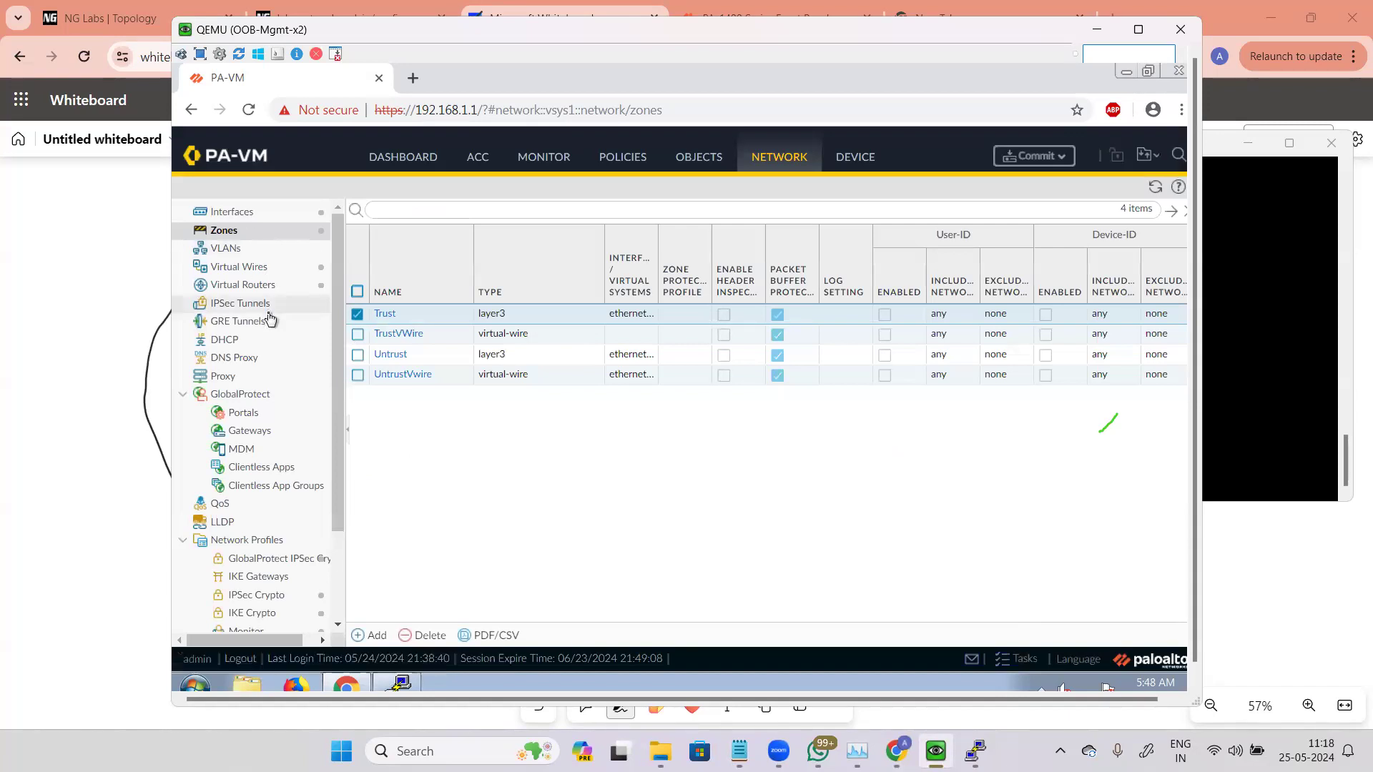
# Step: Review the virtual router configuration, then return to the security policy rulebase
pyautogui.click(243, 285)
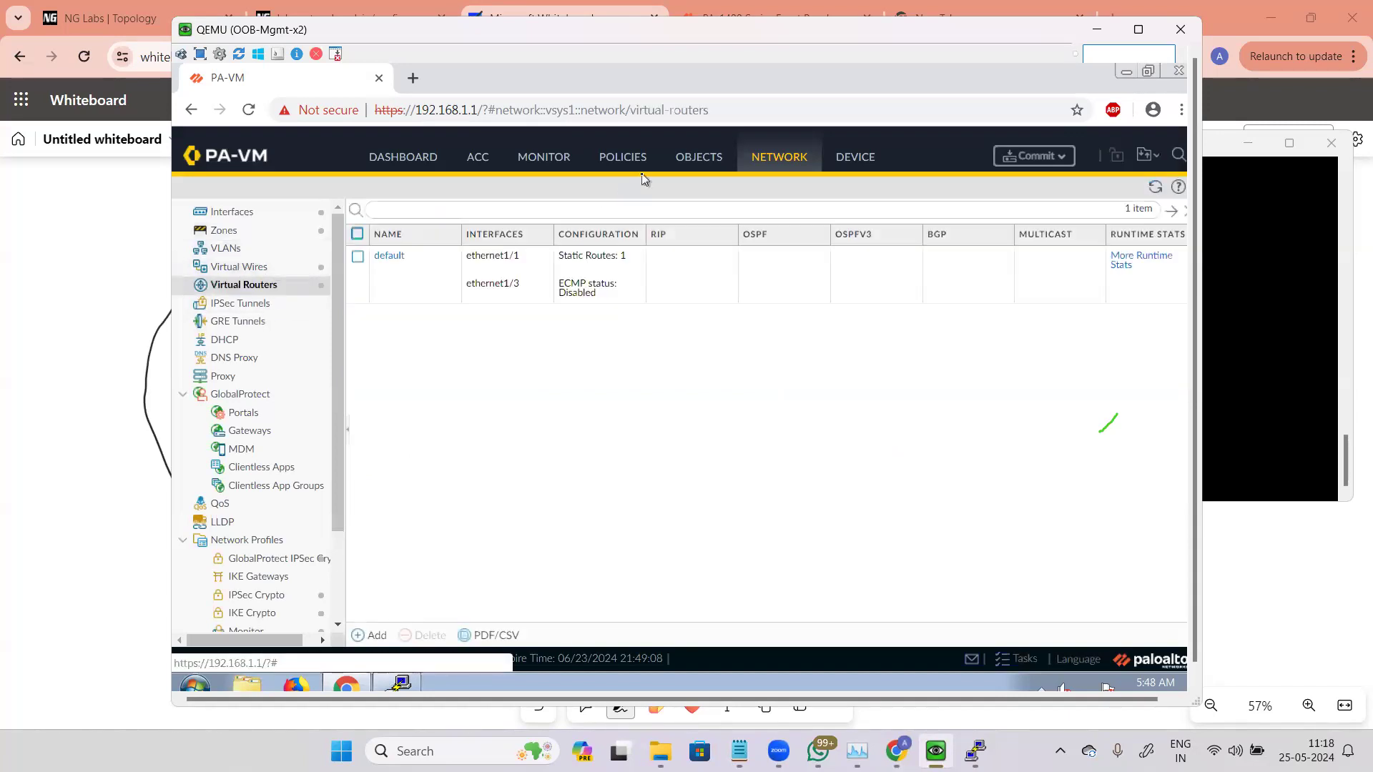
pyautogui.click(623, 158)
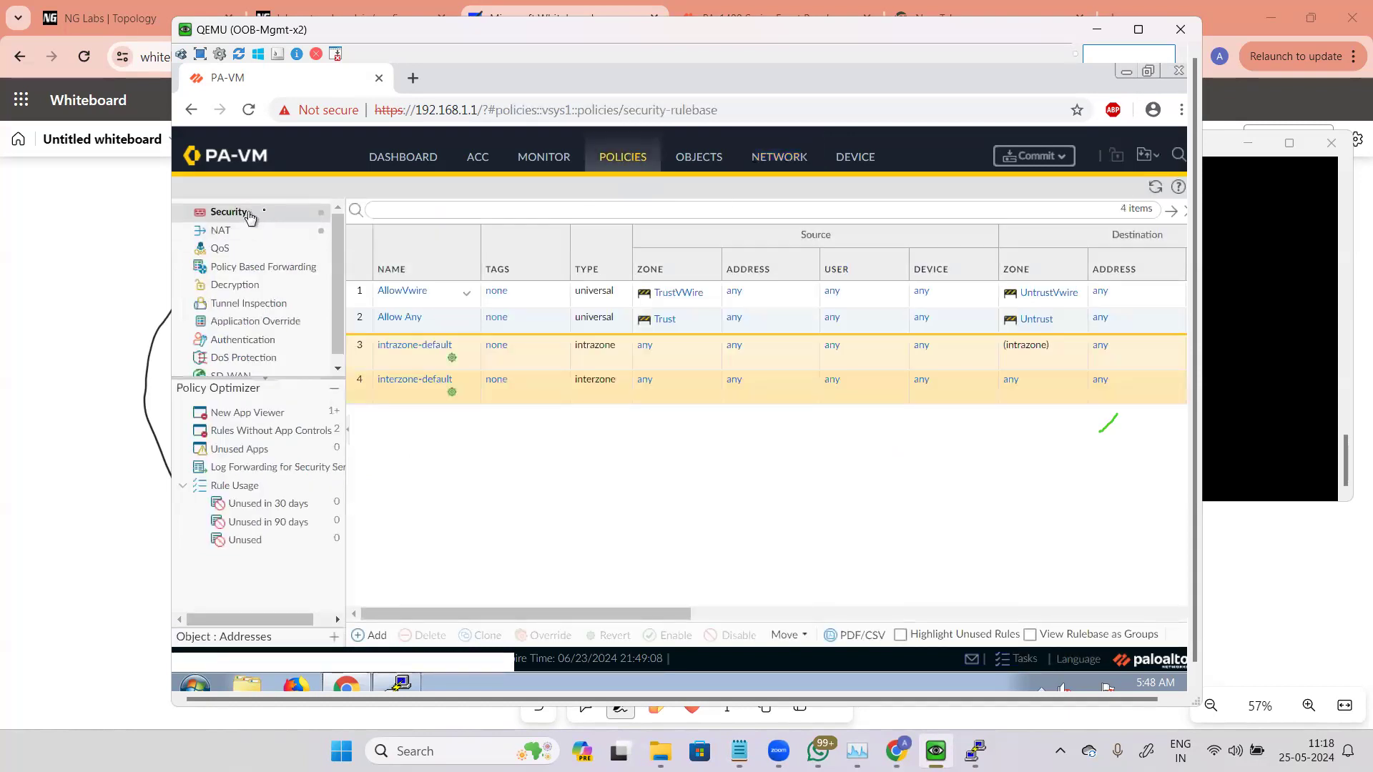